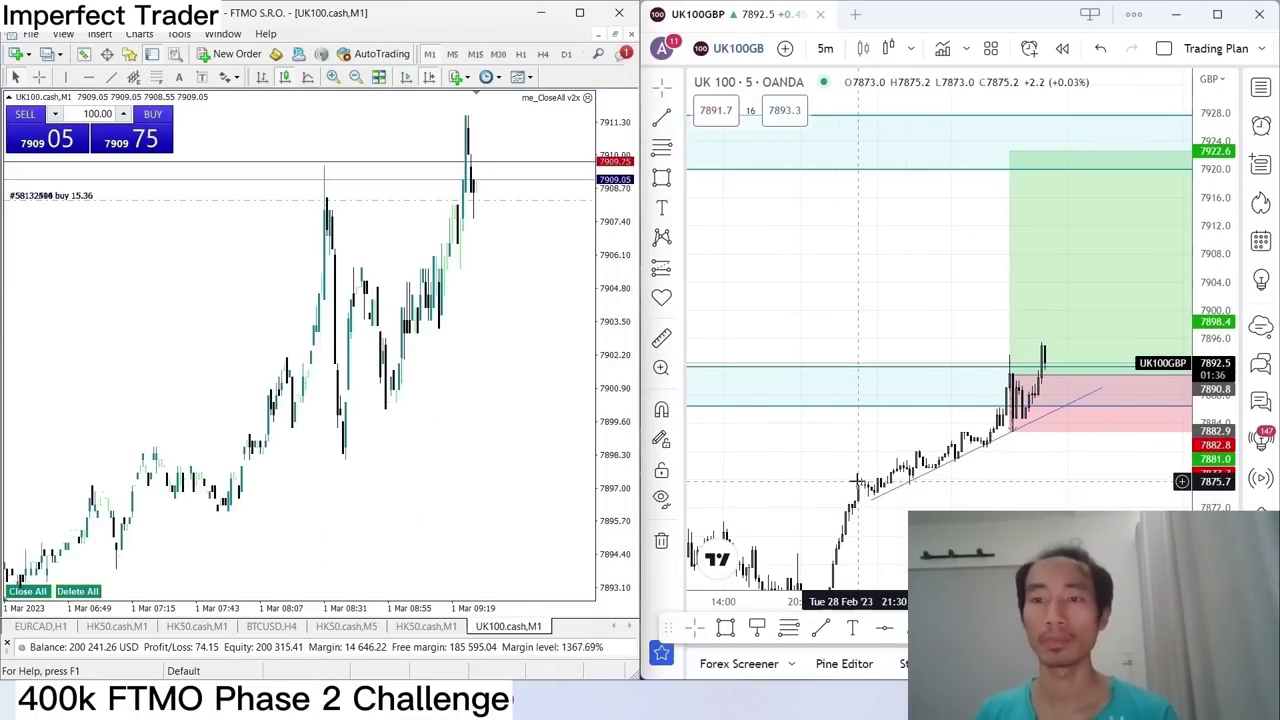
Check the UK 100 chart at the 60-minute interval and return it to 5 minutes.
scroll(886, 214, up, 3)
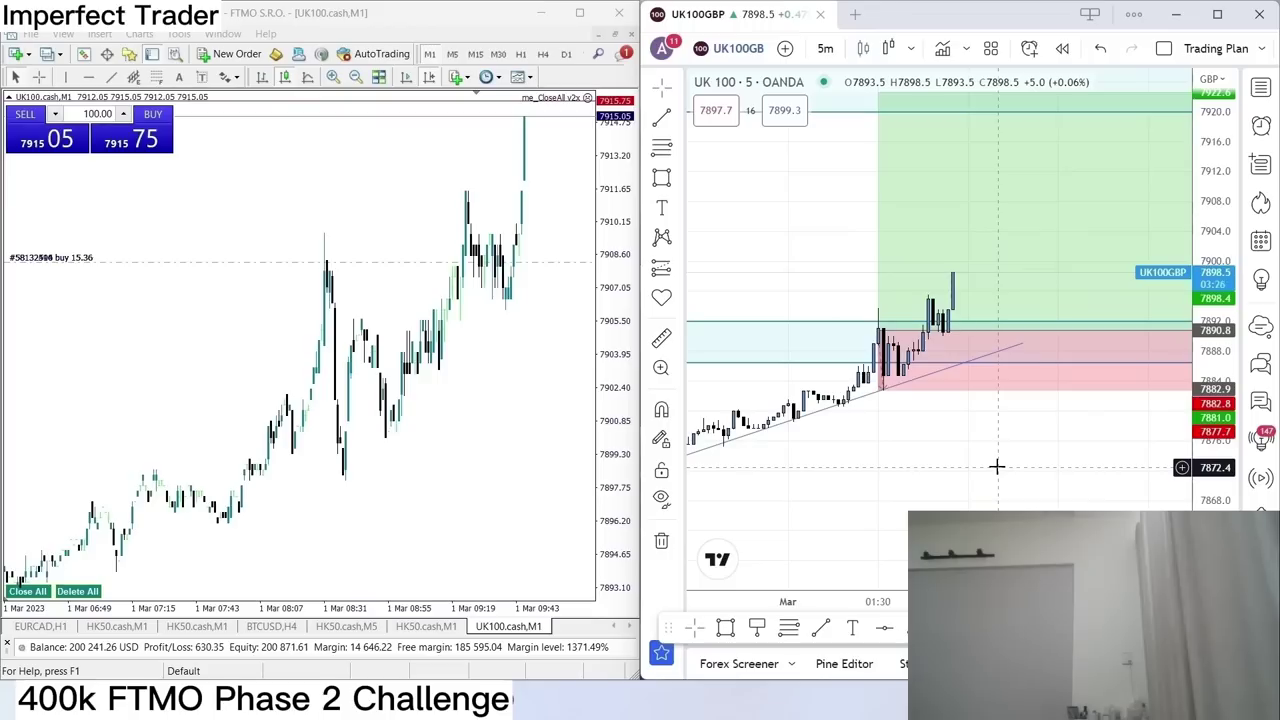
scroll(997, 466, down, 5)
text(60)
key(Return)
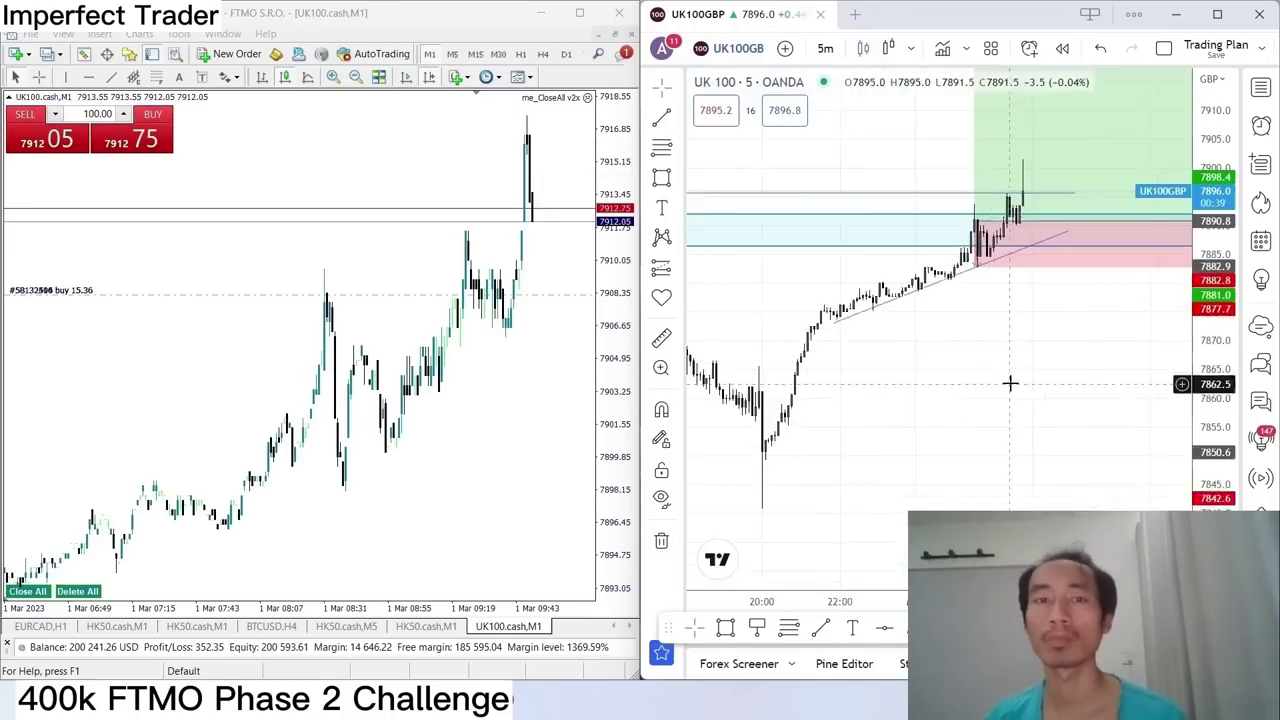
text(5)
key(Return)
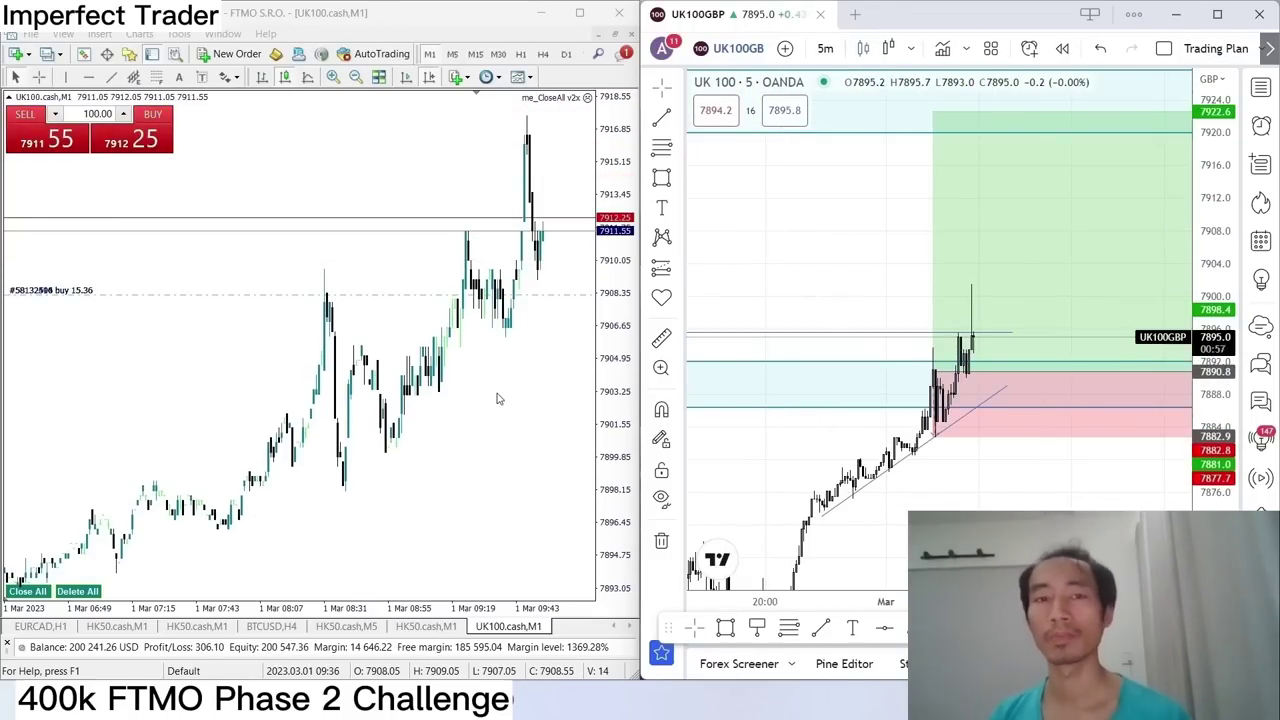
Check the UK 100 chart at the 30-minute and 15-minute intervals, returning to 5 minutes after each.
text(30)
key(Return)
text(5)
key(Return)
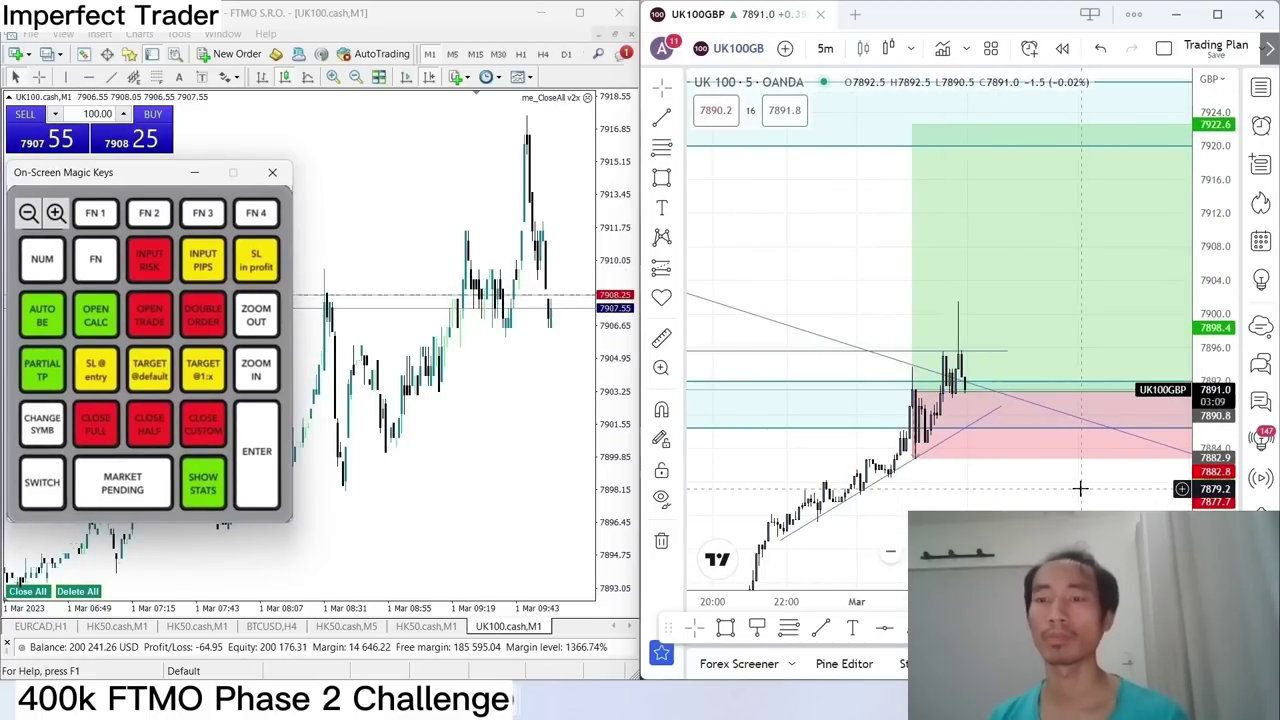
text(15)
key(Return)
text(5)
key(Return)
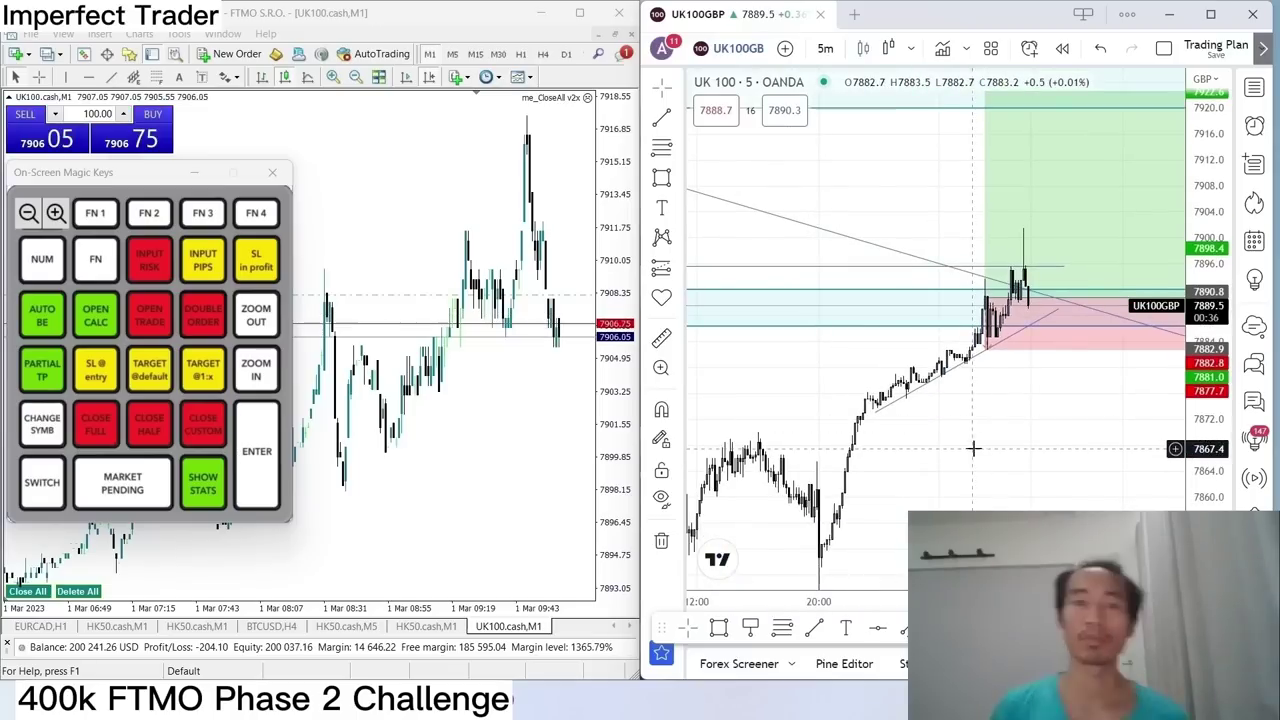
Close the UK100.cash position in full and minimize the Magic Keys keypad.
click(100, 432)
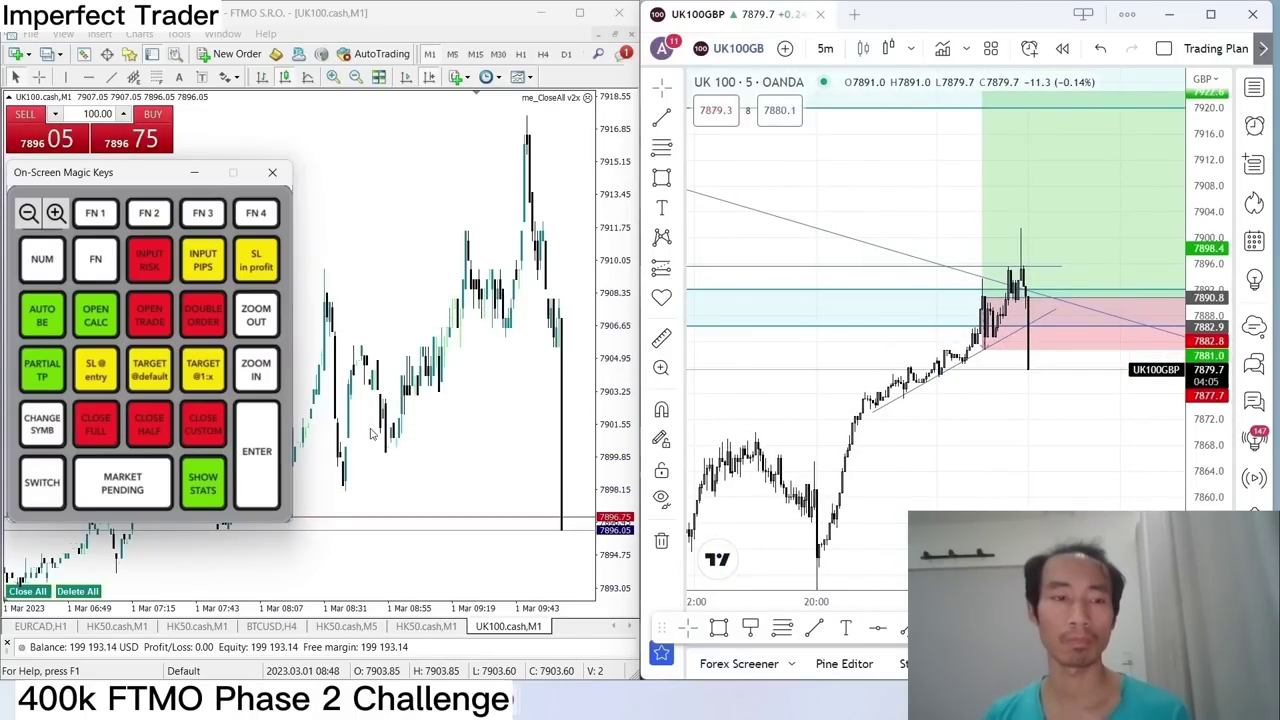
click(194, 175)
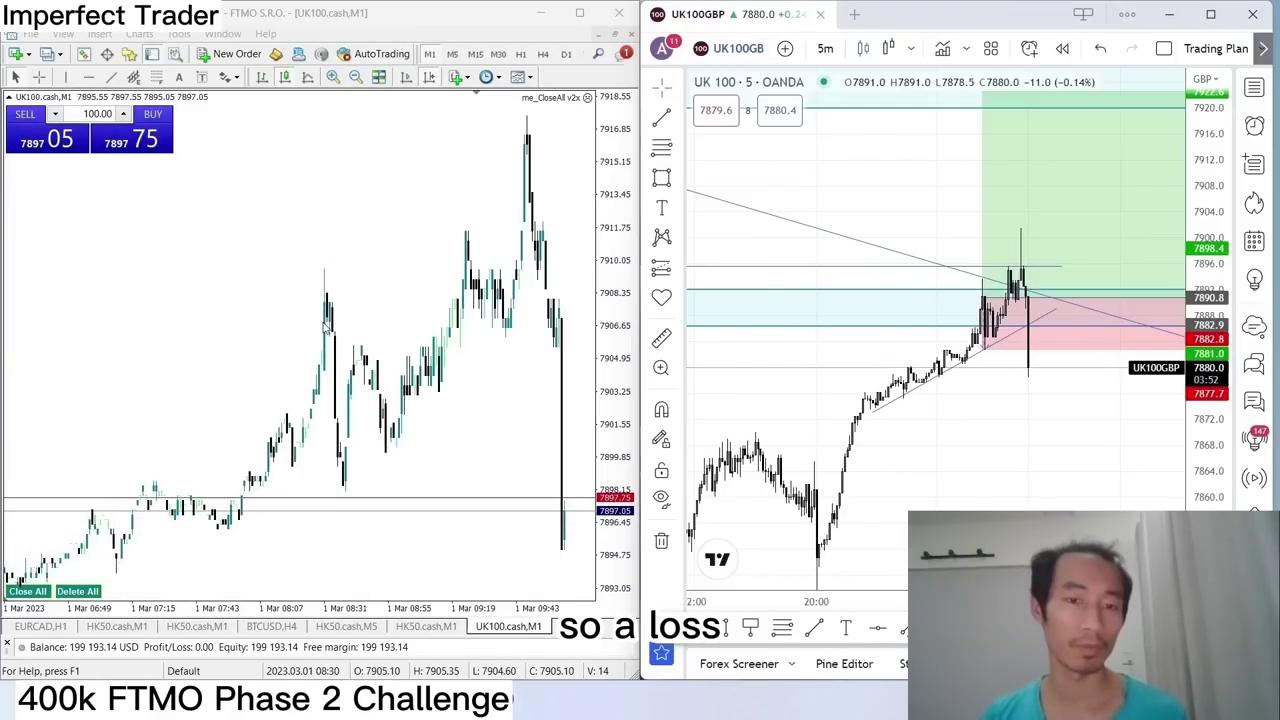
key(ctrl+t)
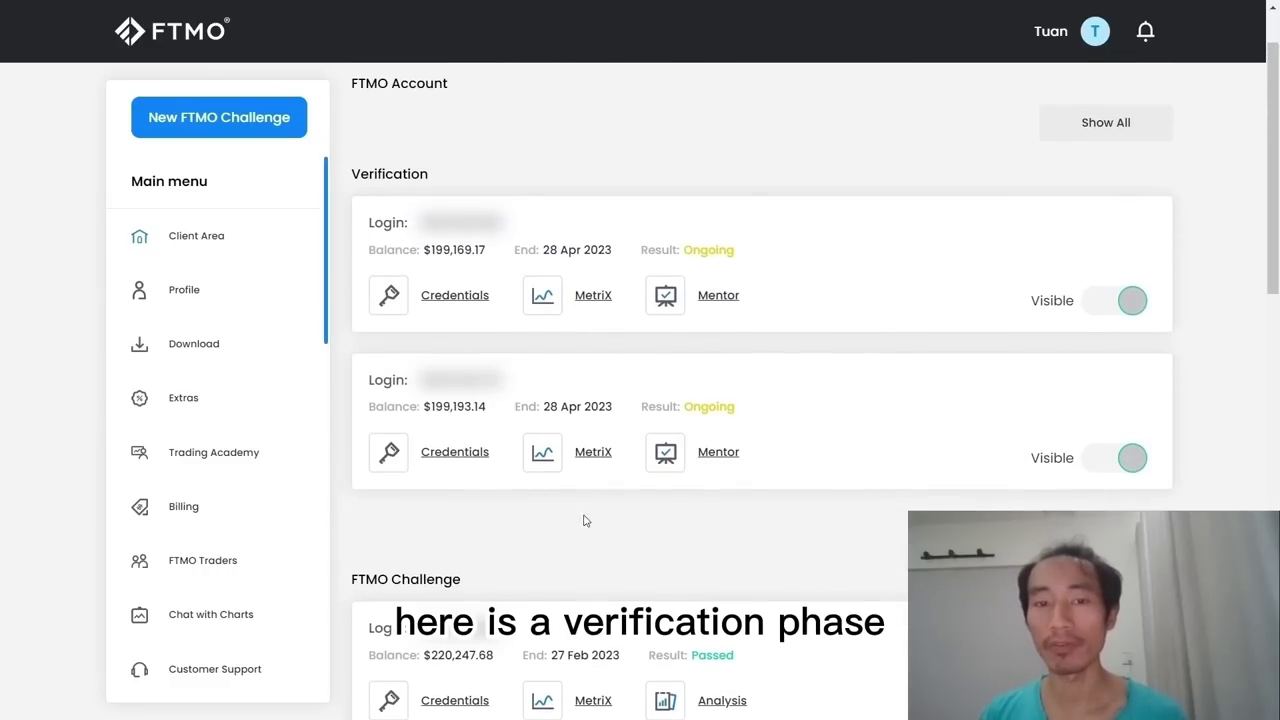
Open MetriX for the second ongoing Verification account and review its current results, objectives and end date.
click(593, 454)
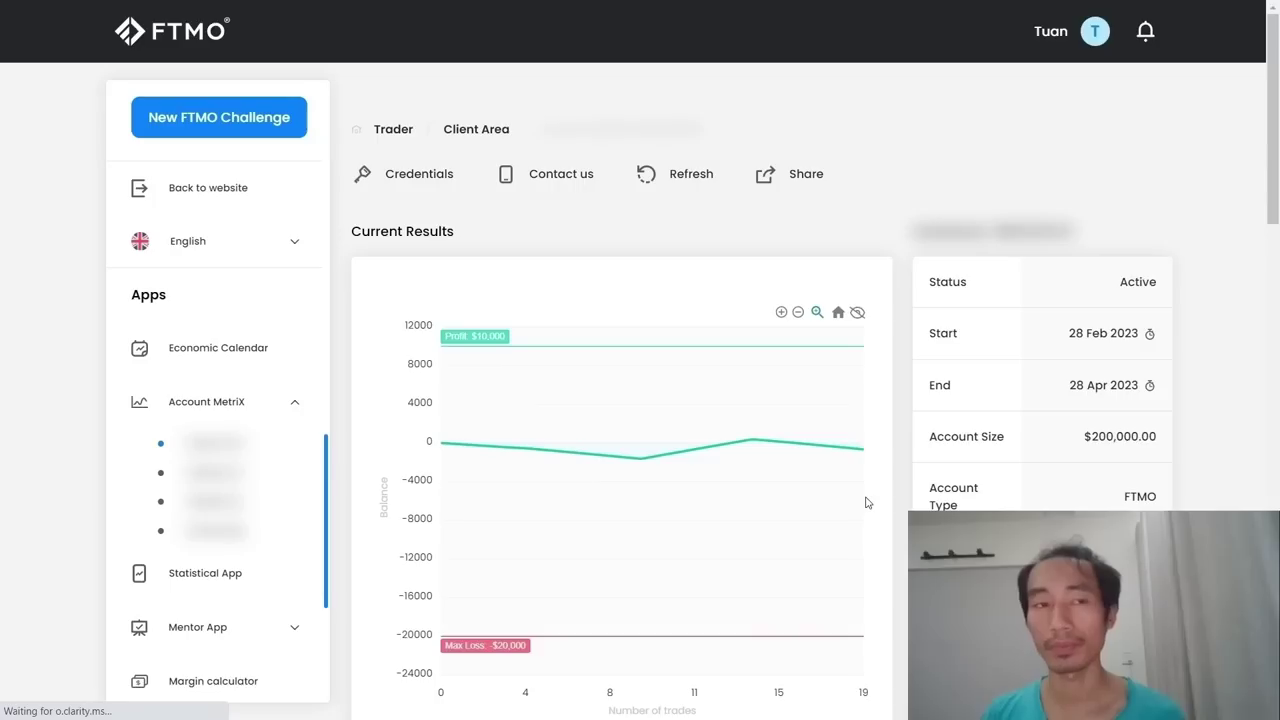
scroll(1228, 297, down, 1)
scroll(1228, 297, down, 5)
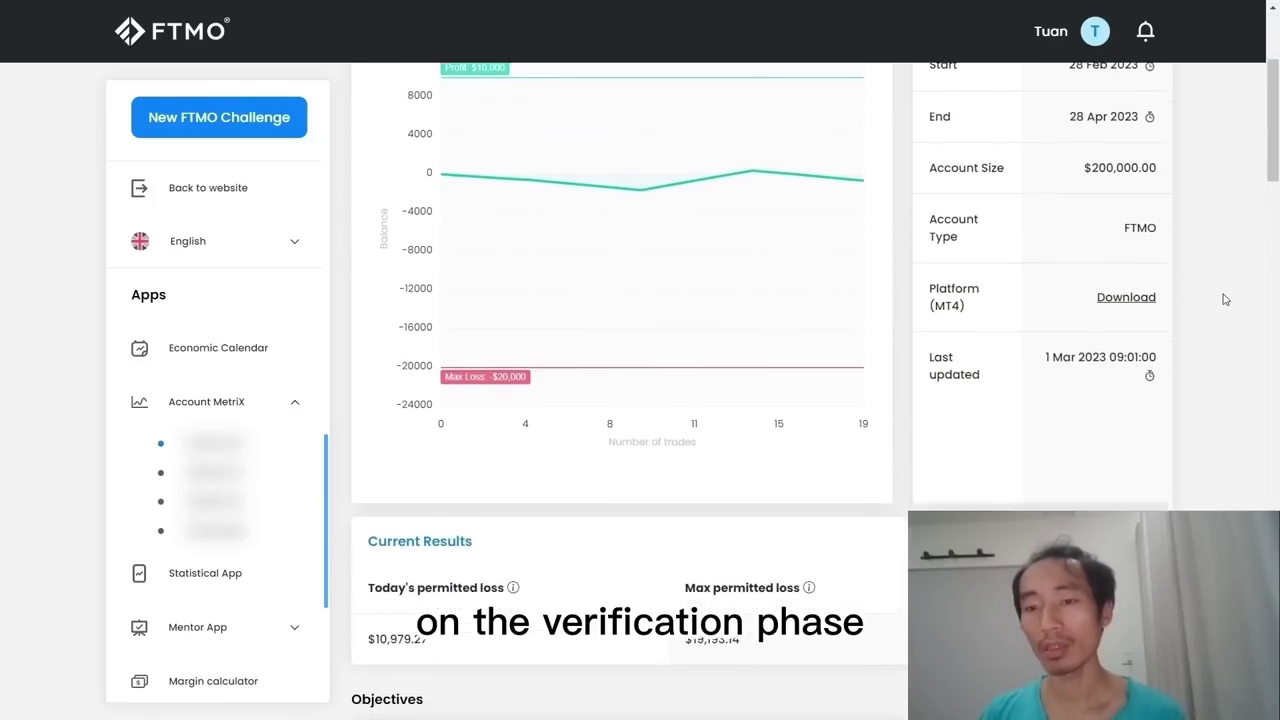
scroll(1225, 299, down, 1)
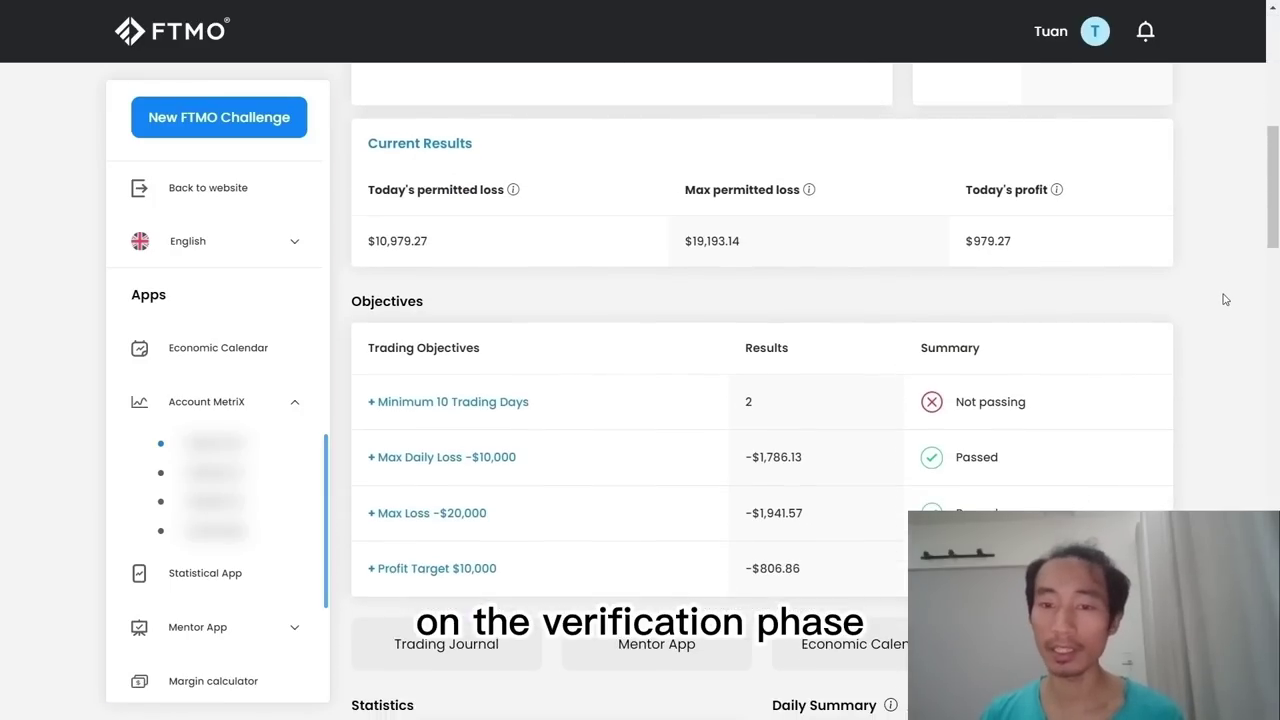
scroll(1225, 299, up, 5)
mouse_move(1152, 225)
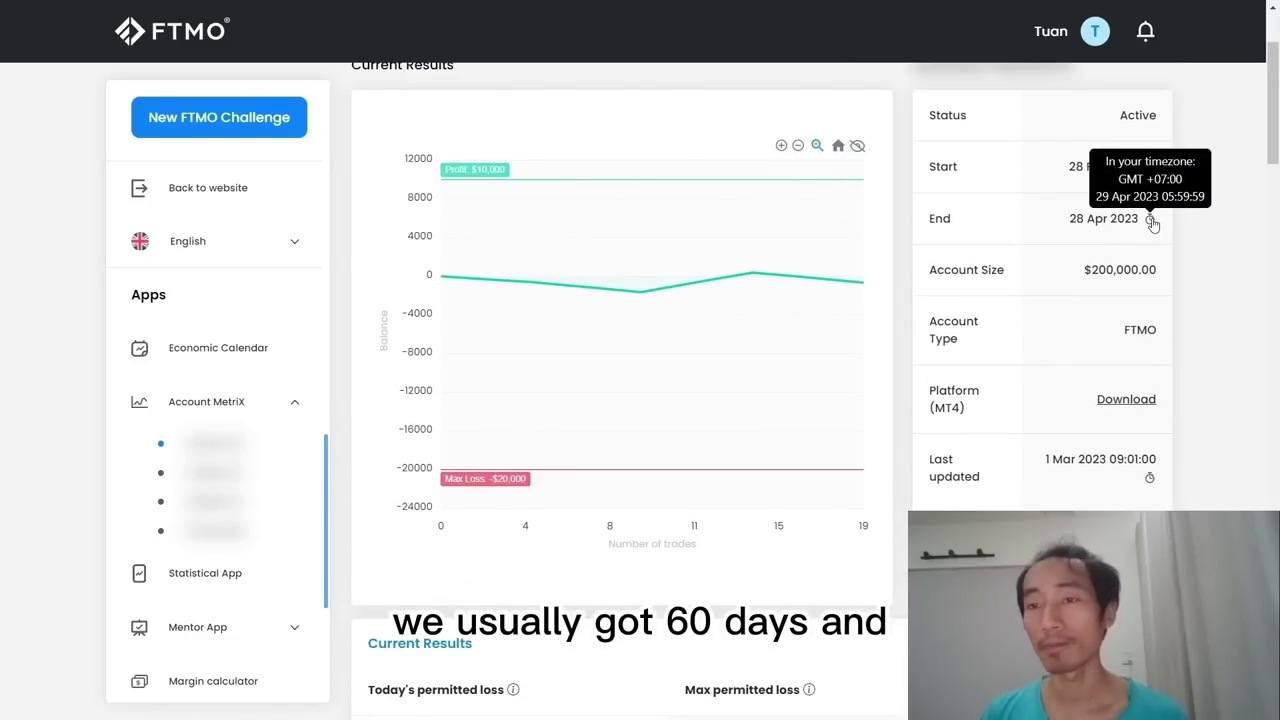
Highlight the 28 Feb and 1 Mar results in the account's Daily Summary.
scroll(1209, 306, down, 10)
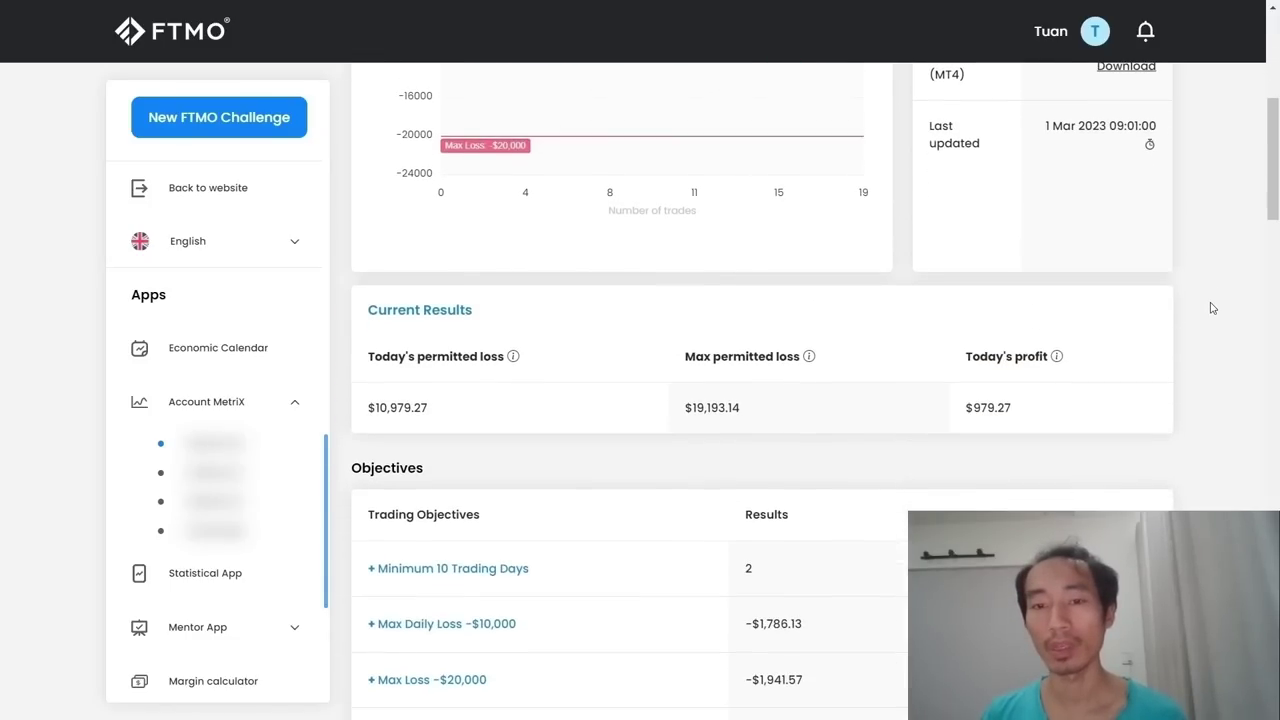
drag(1084, 440, 1164, 449)
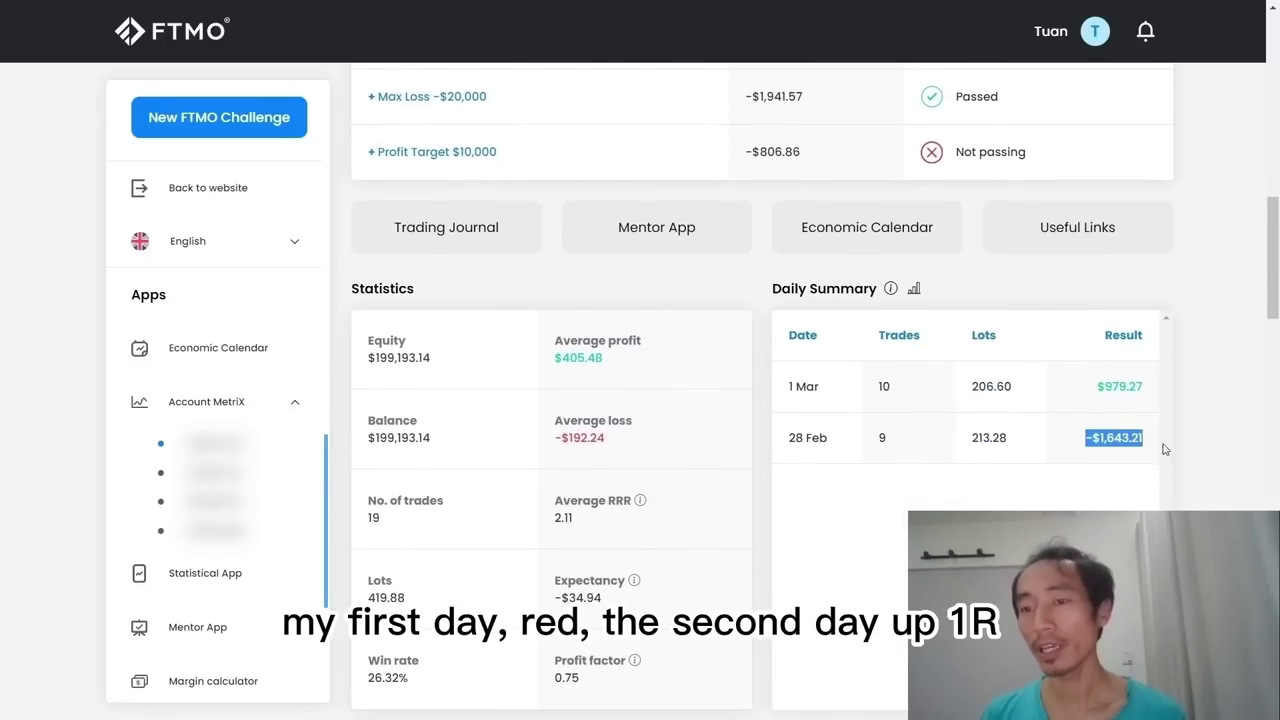
drag(1097, 396, 1181, 391)
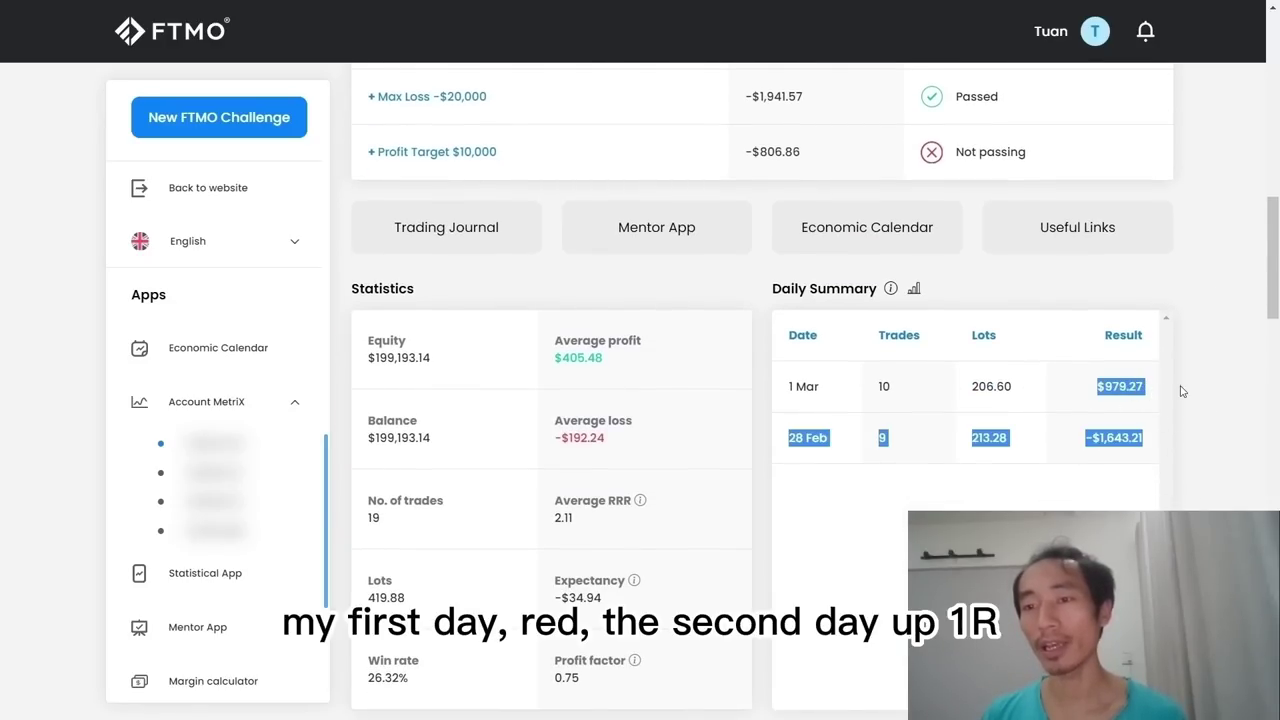
click(1019, 510)
scroll(1080, 360, down, 1)
drag(1096, 303, 1154, 305)
click(1067, 453)
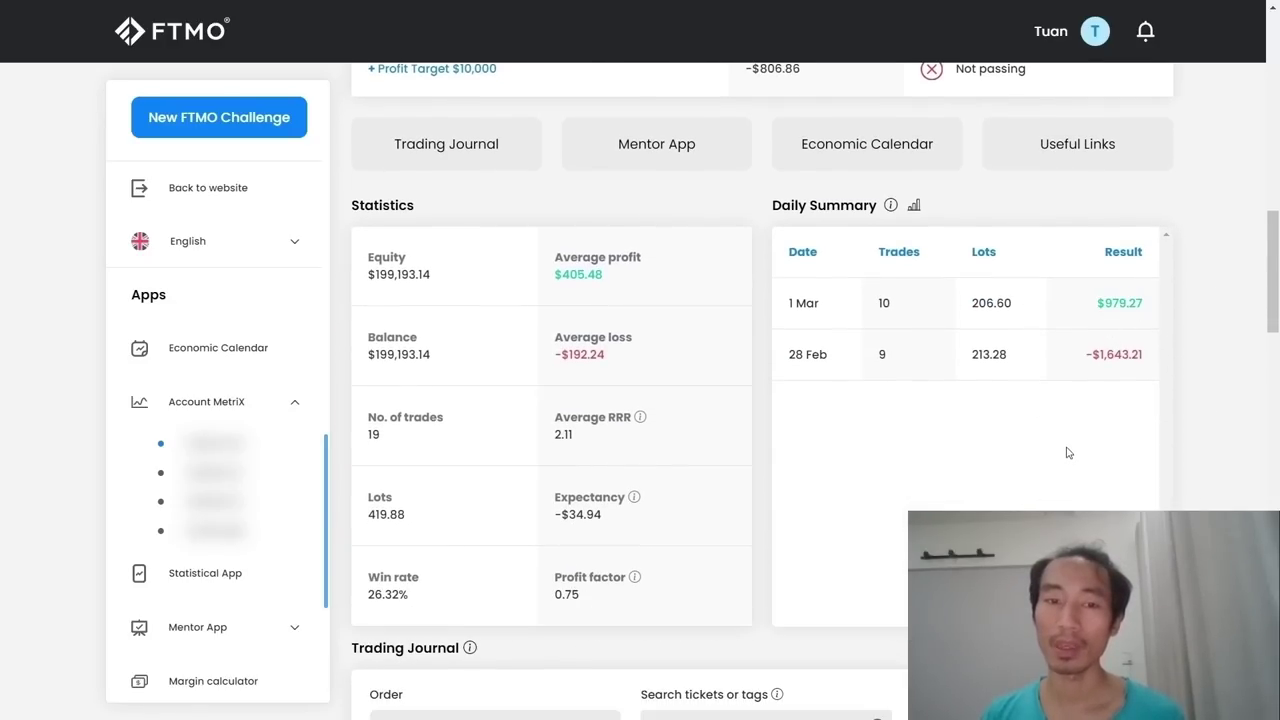
Review the account's trading objectives, permitted losses and balance chart.
scroll(1085, 435, up, 4)
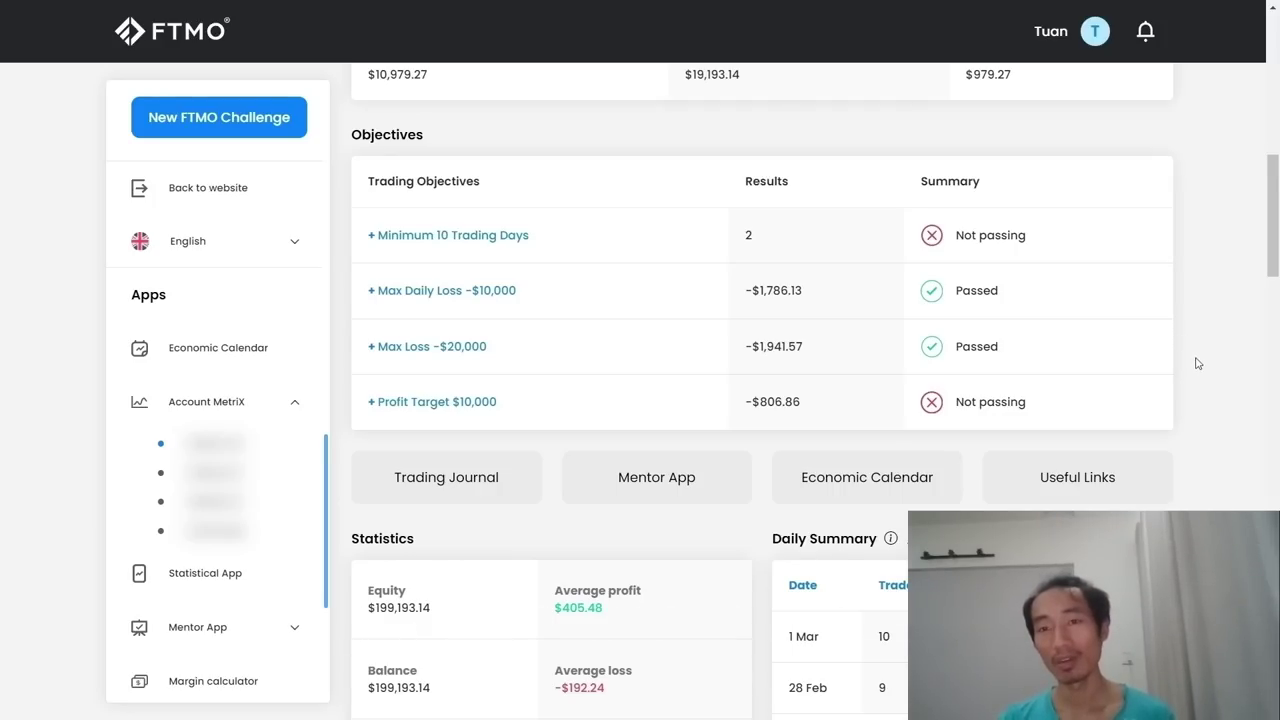
scroll(1195, 360, up, 1)
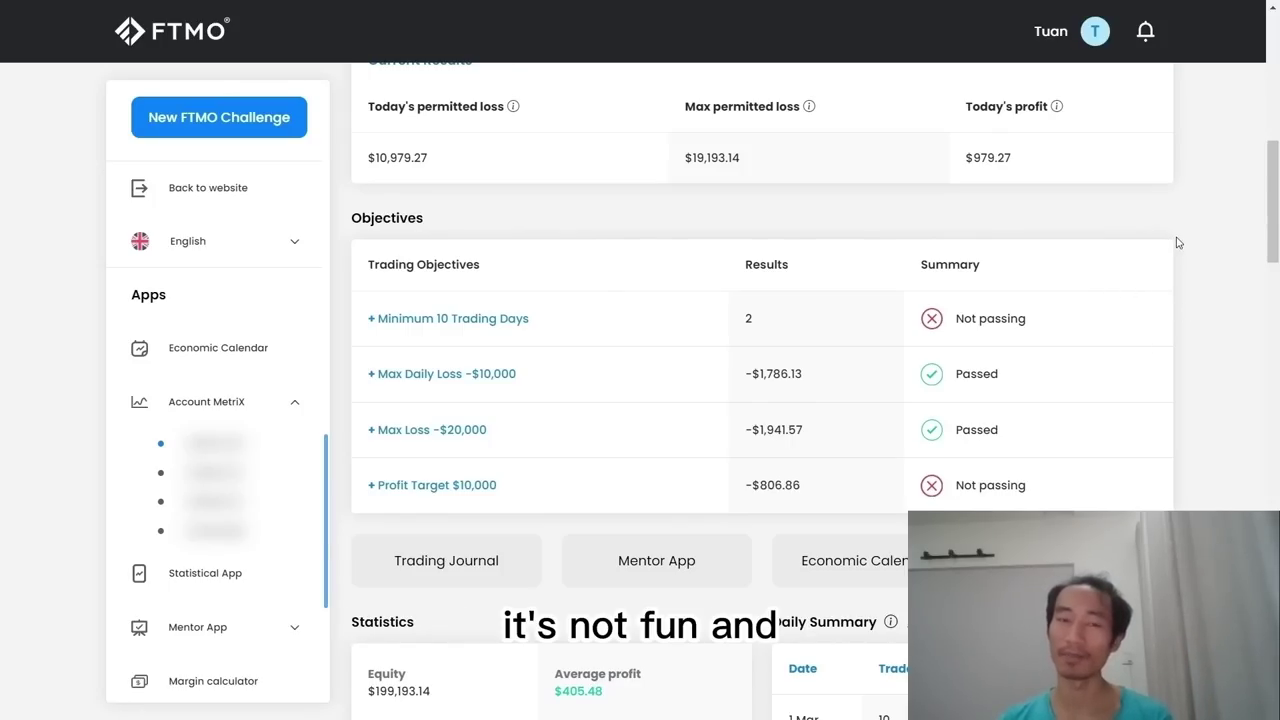
scroll(1173, 233, up, 1)
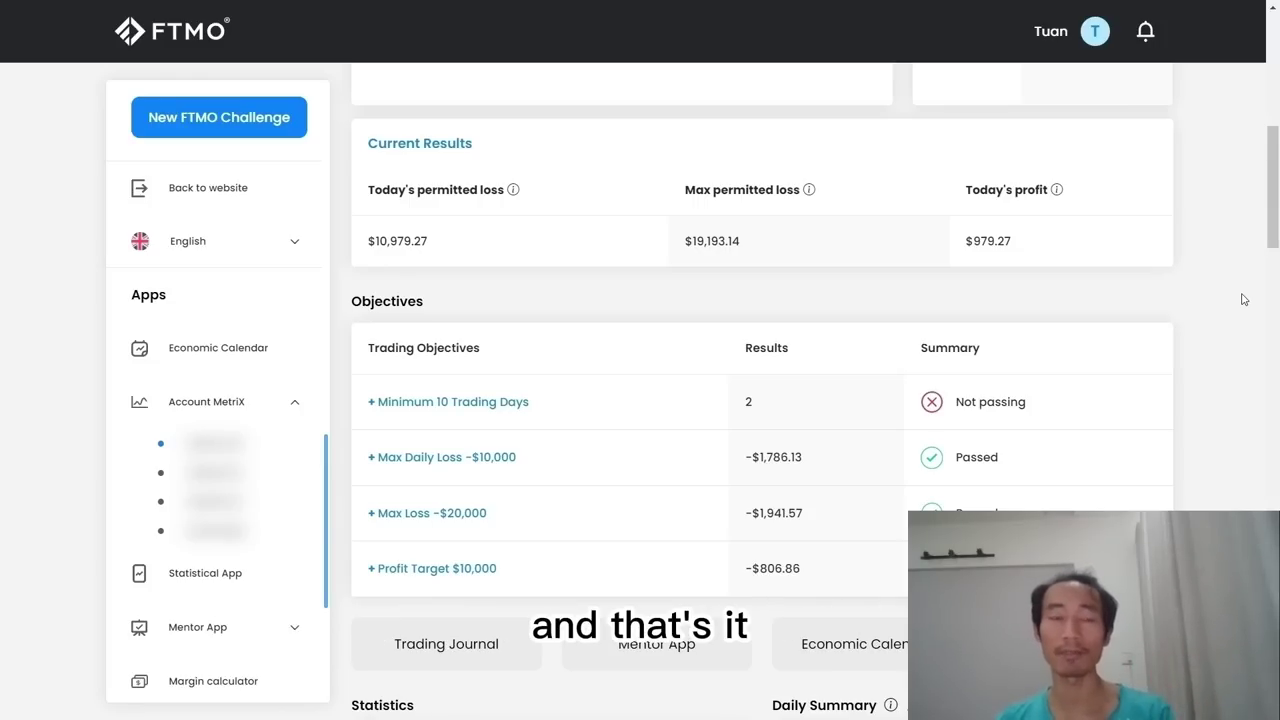
scroll(1218, 300, up, 6)
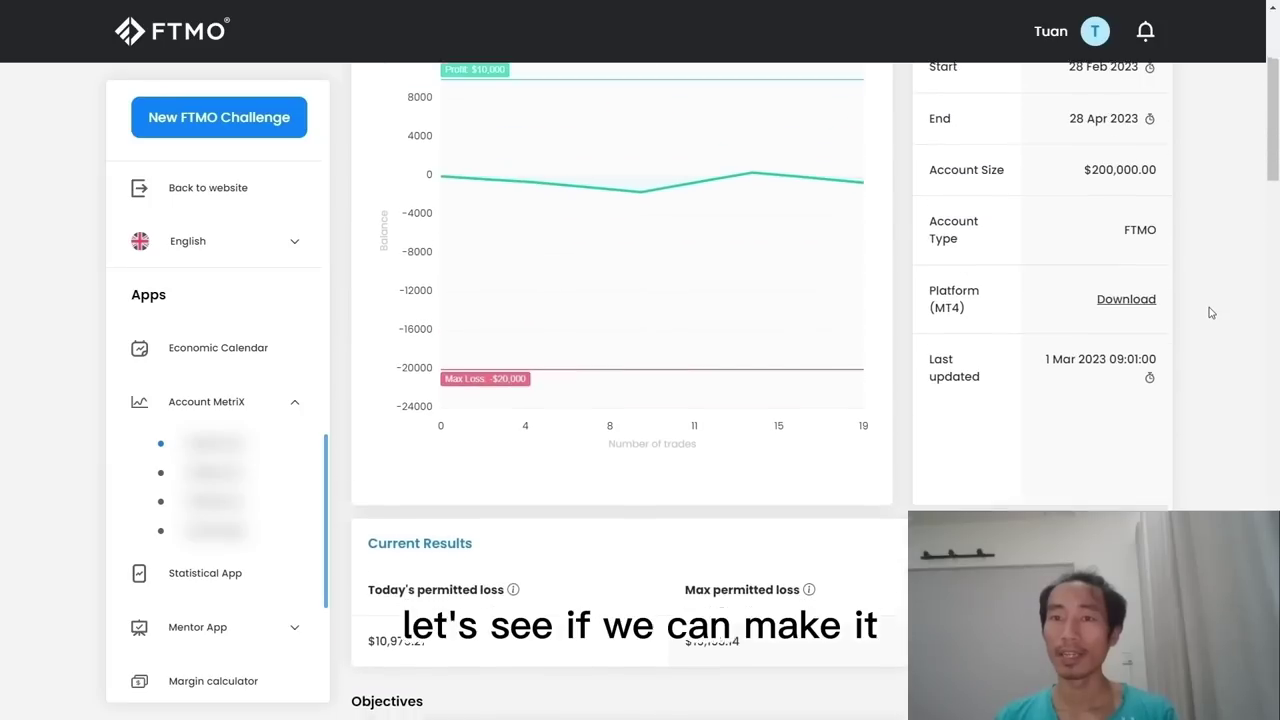
scroll(1215, 313, down, 10)
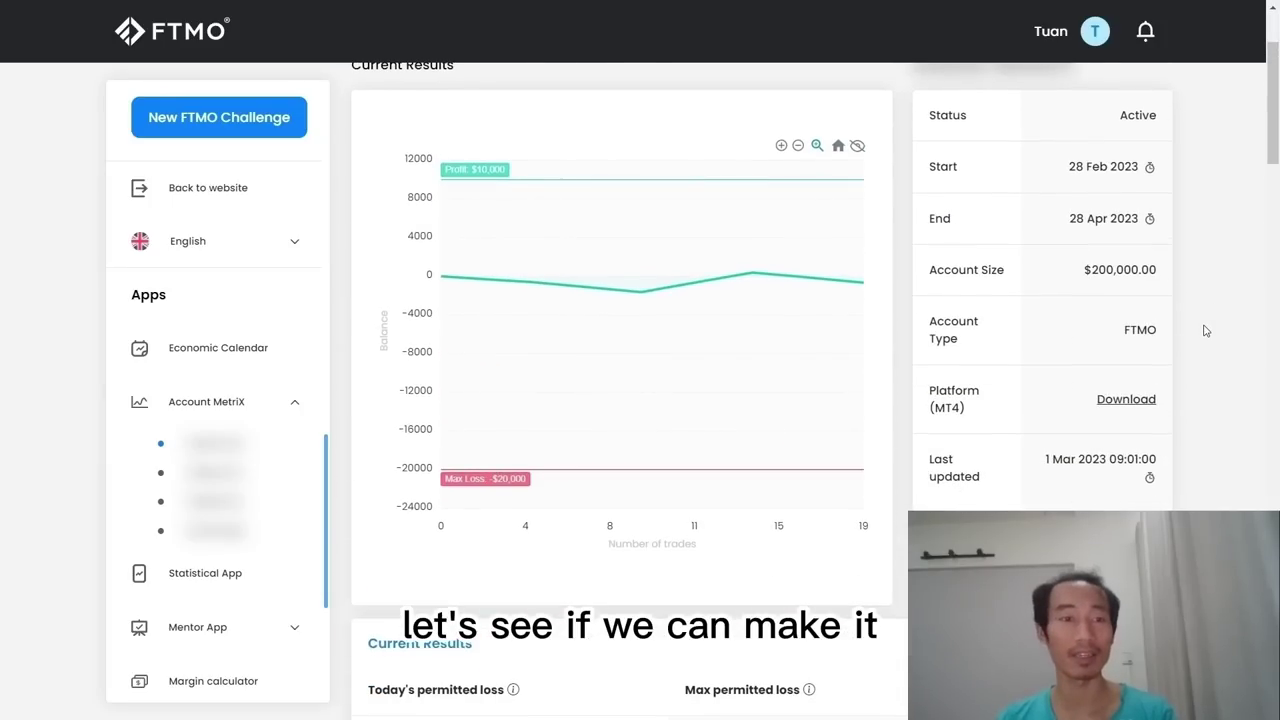
scroll(1205, 330, down, 2)
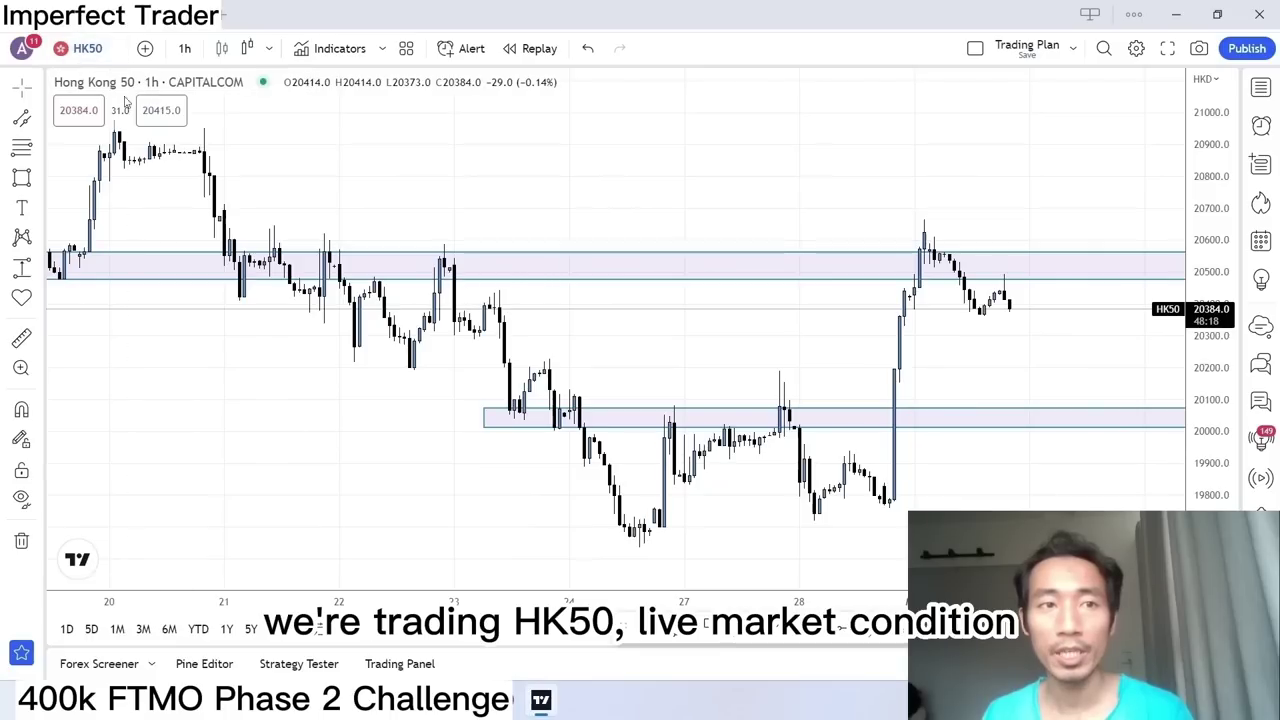
Check the Hong Kong 50 market status and examine the marked price zones on the 1-hour chart.
click(265, 86)
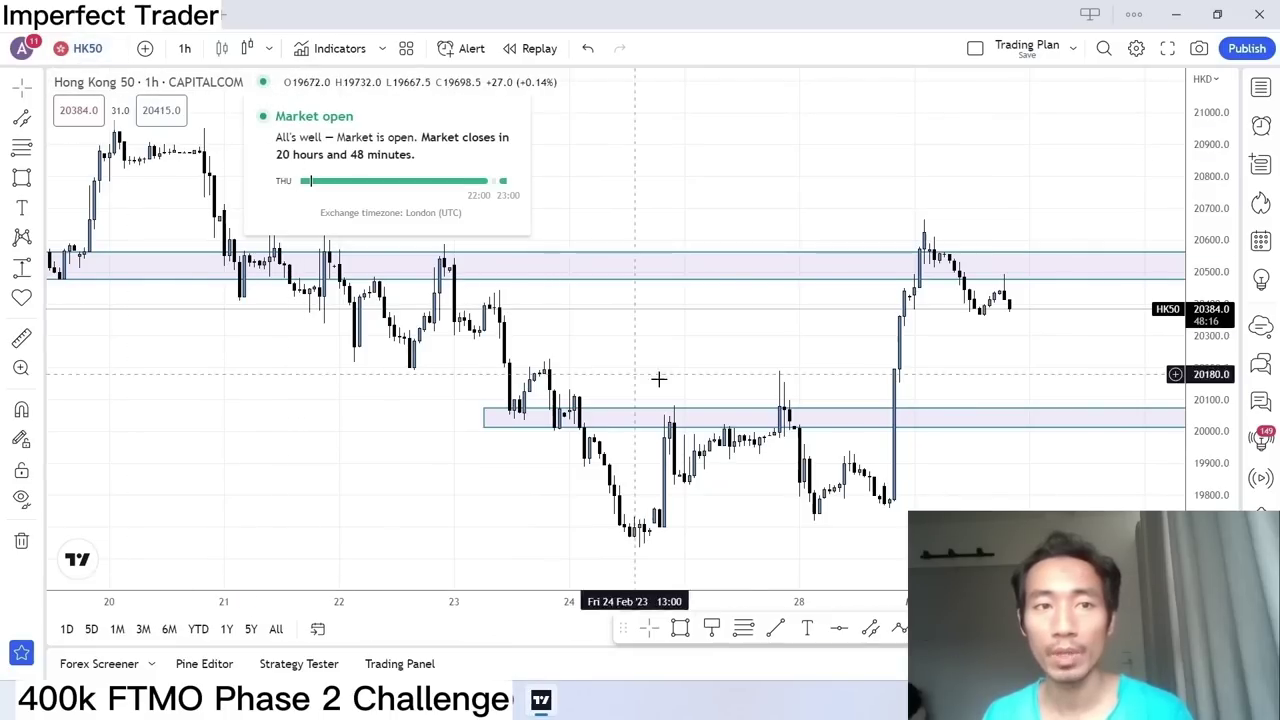
click(784, 376)
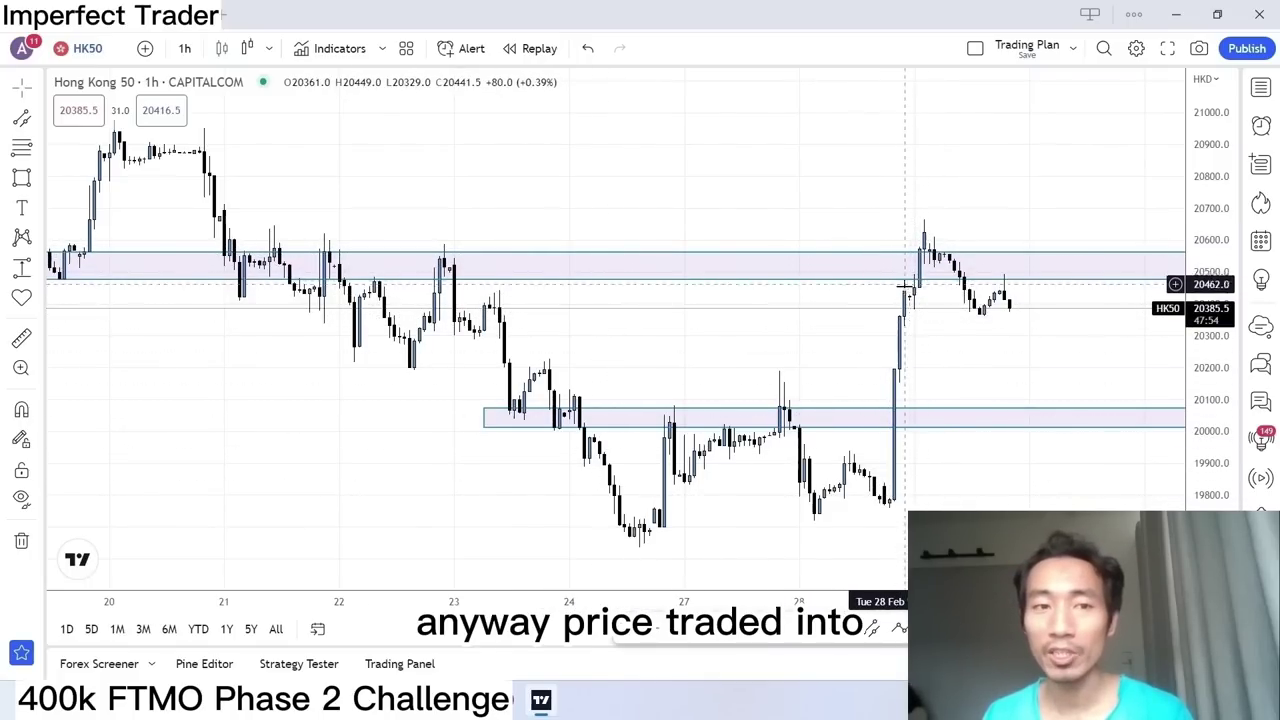
scroll(429, 414, down, 2)
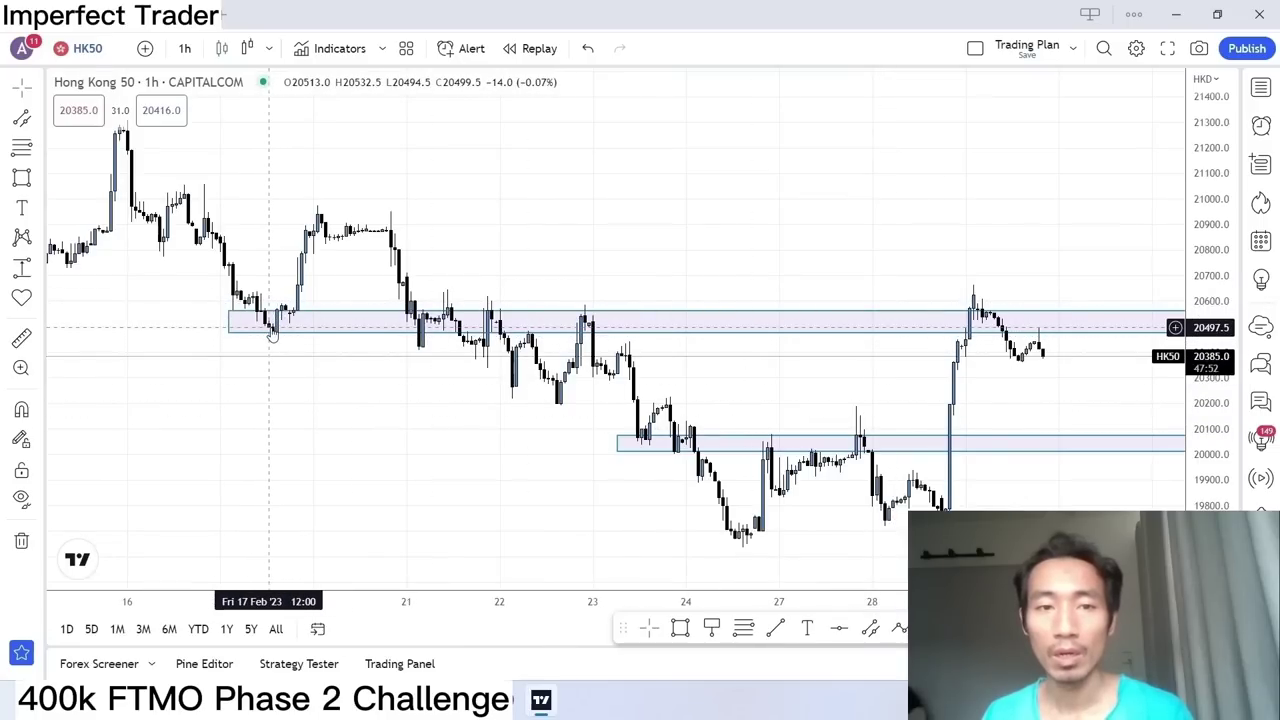
scroll(862, 340, up, 2)
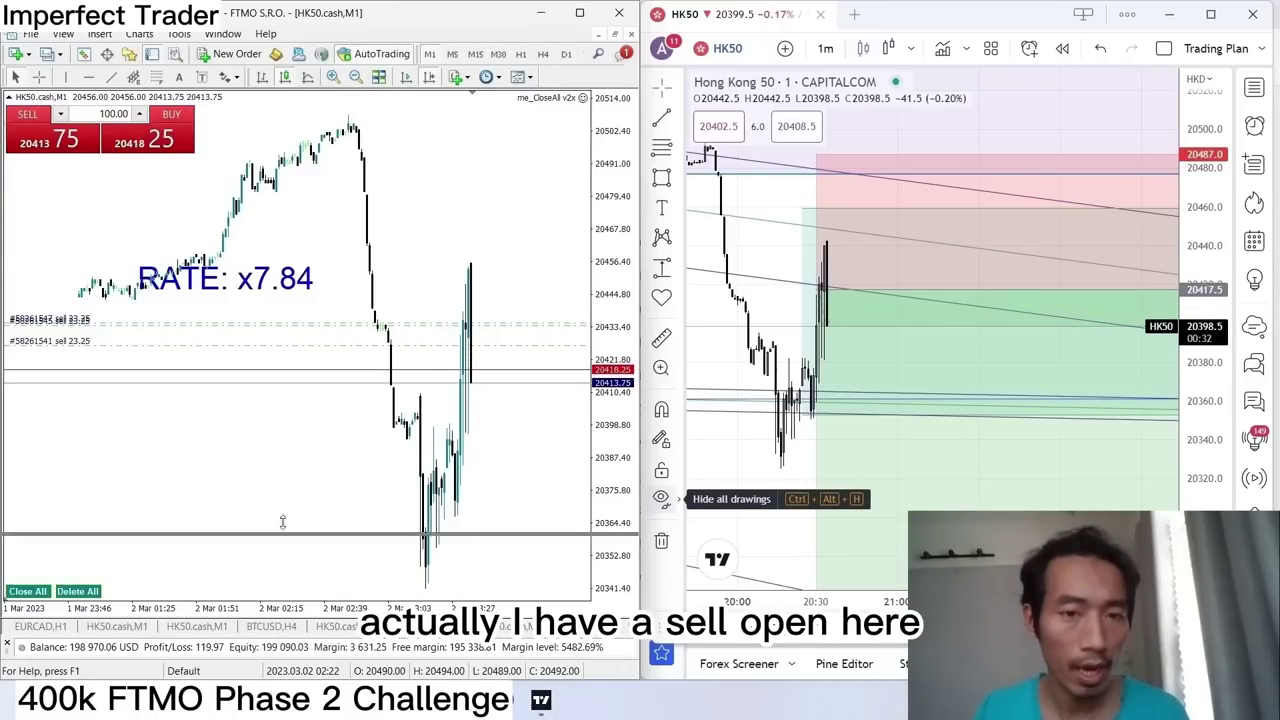
Examine the closed HK50 sell trade in the MetaTrader account history and the currently open sell positions.
key(ctrl+t)
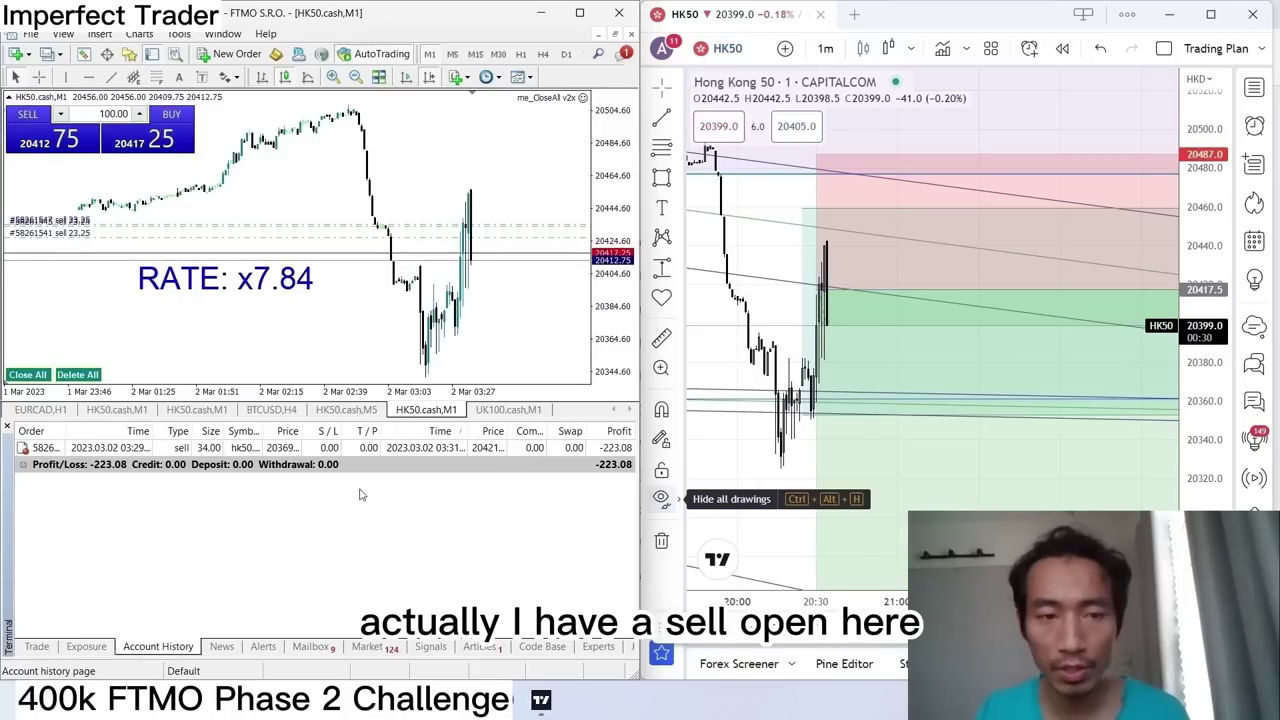
click(263, 452)
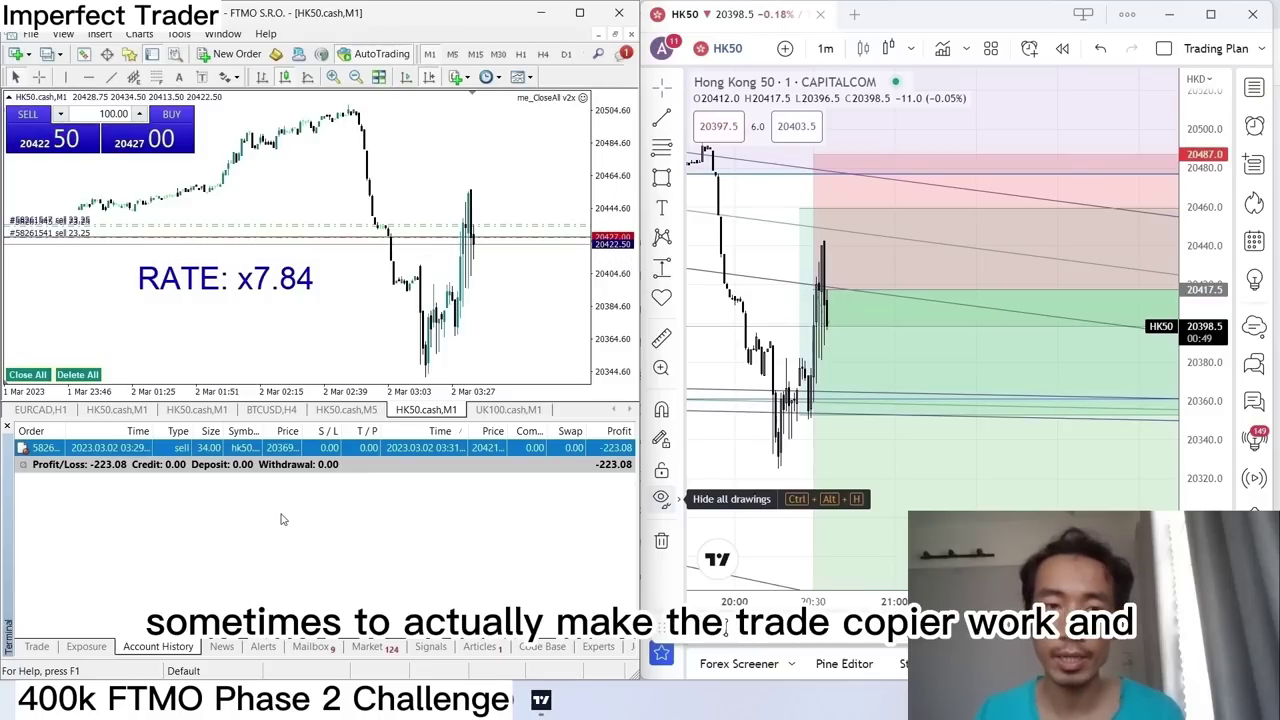
click(38, 647)
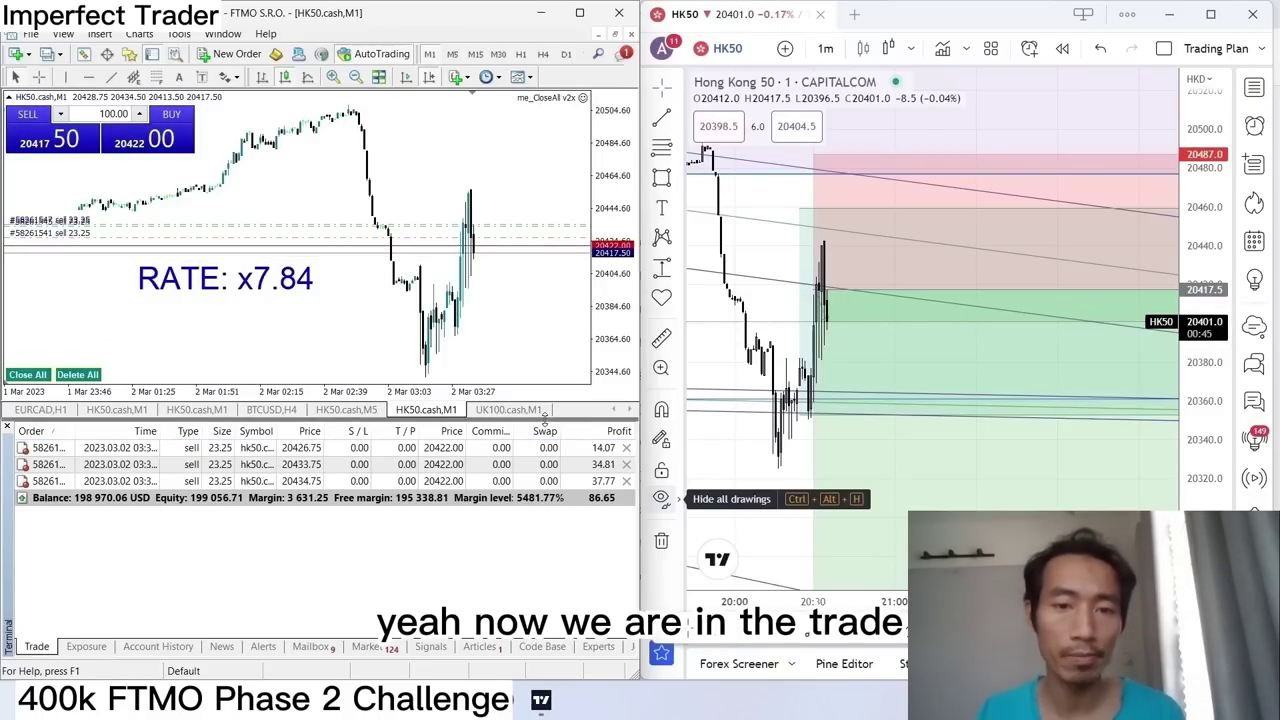
key(ctrl+t)
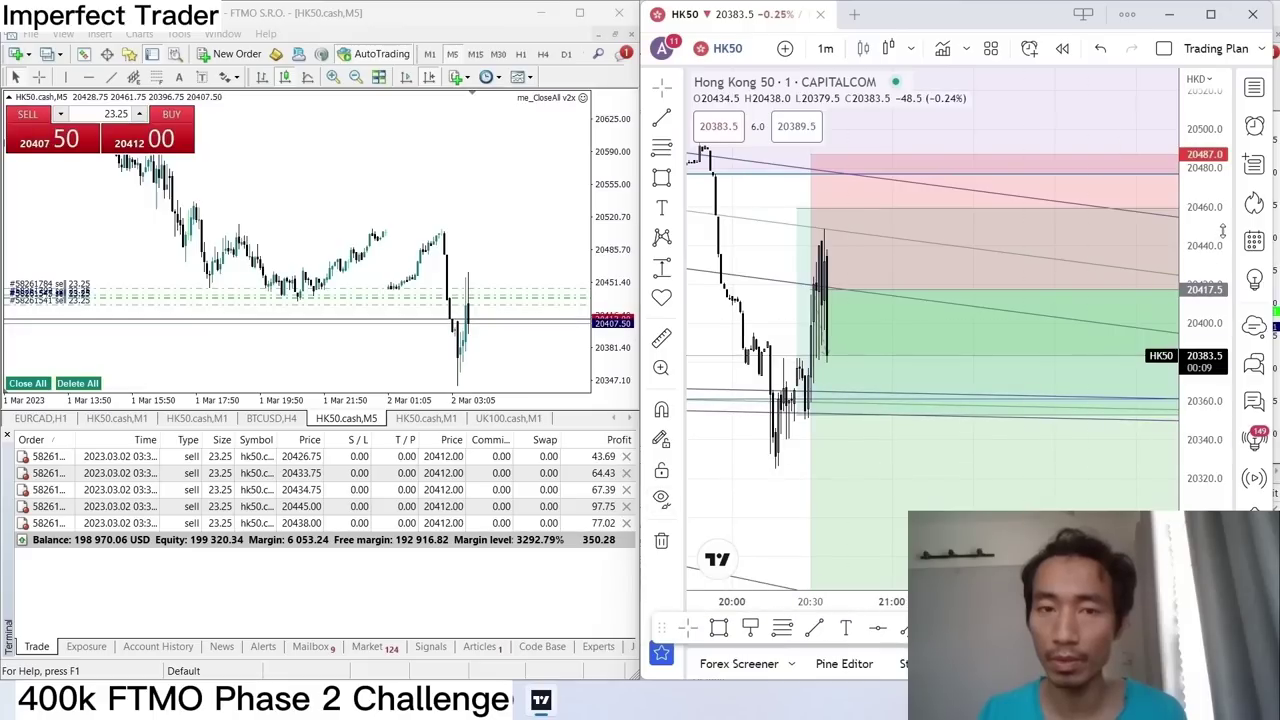
Set the Hong Kong 50 chart to the 5-minute interval, keeping recent price action and the lower trendlines in view.
scroll(800, 455, down, 2)
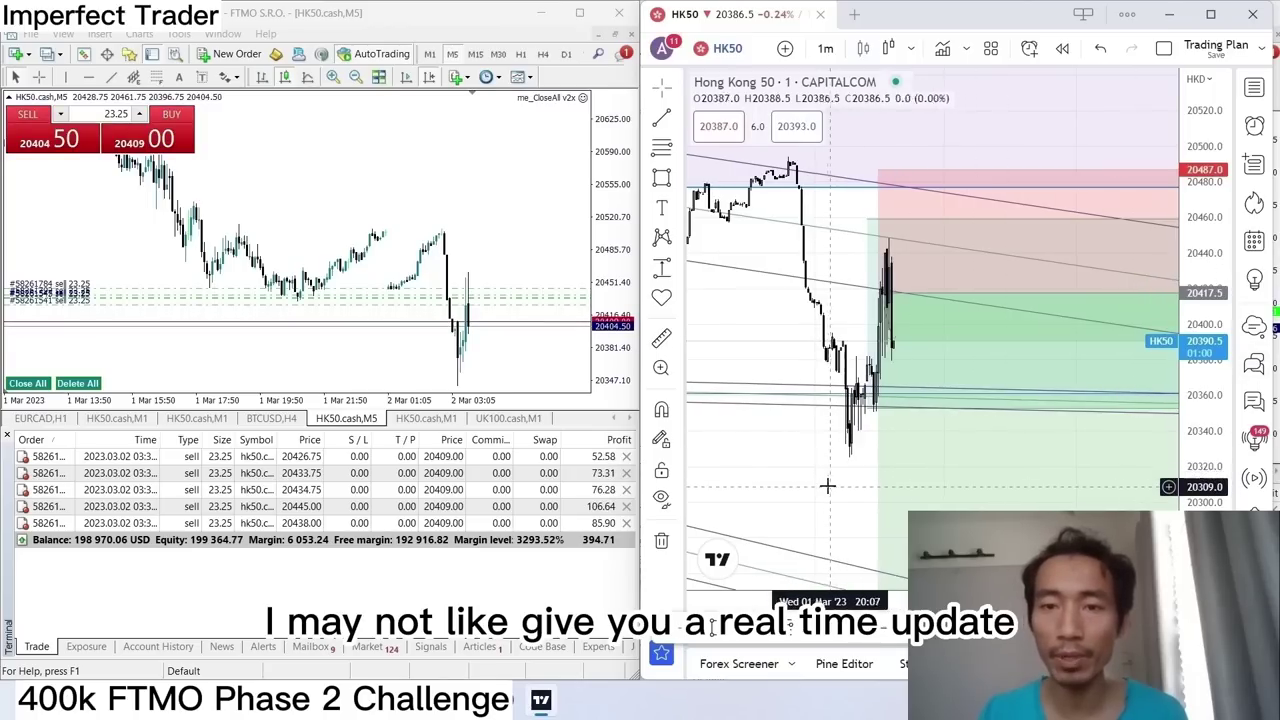
drag(826, 483, 905, 420)
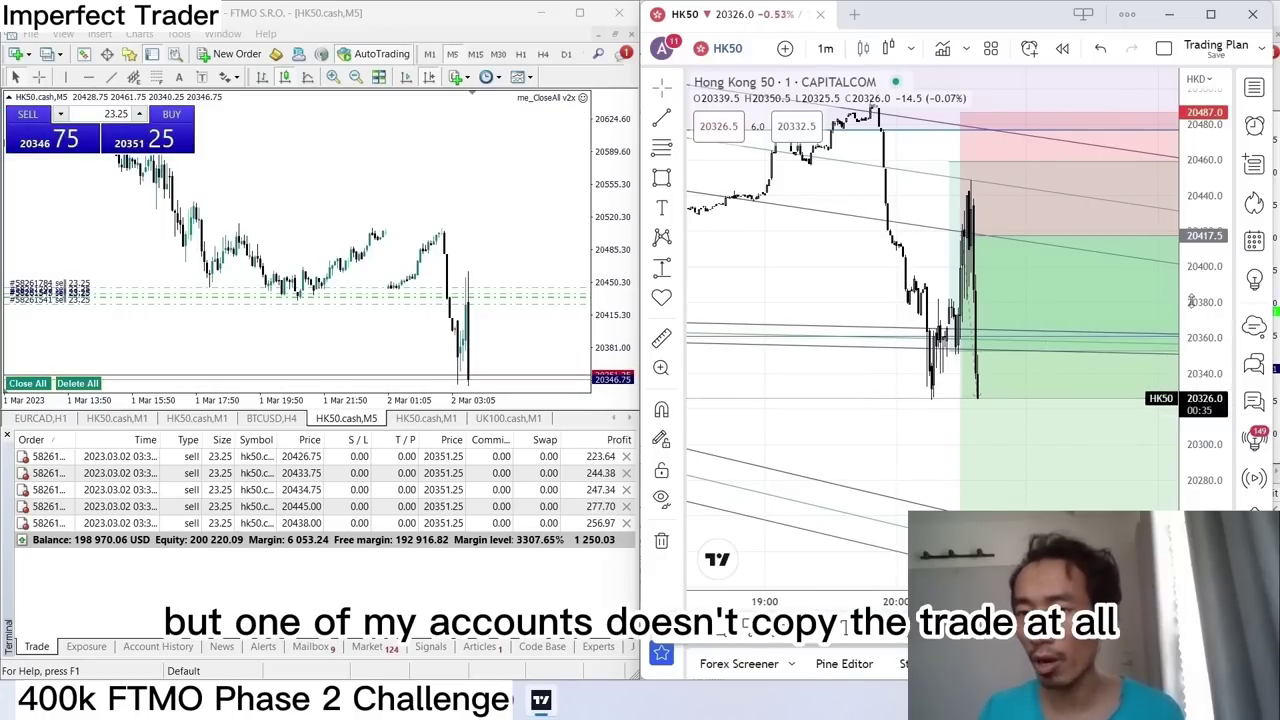
drag(894, 449, 903, 357)
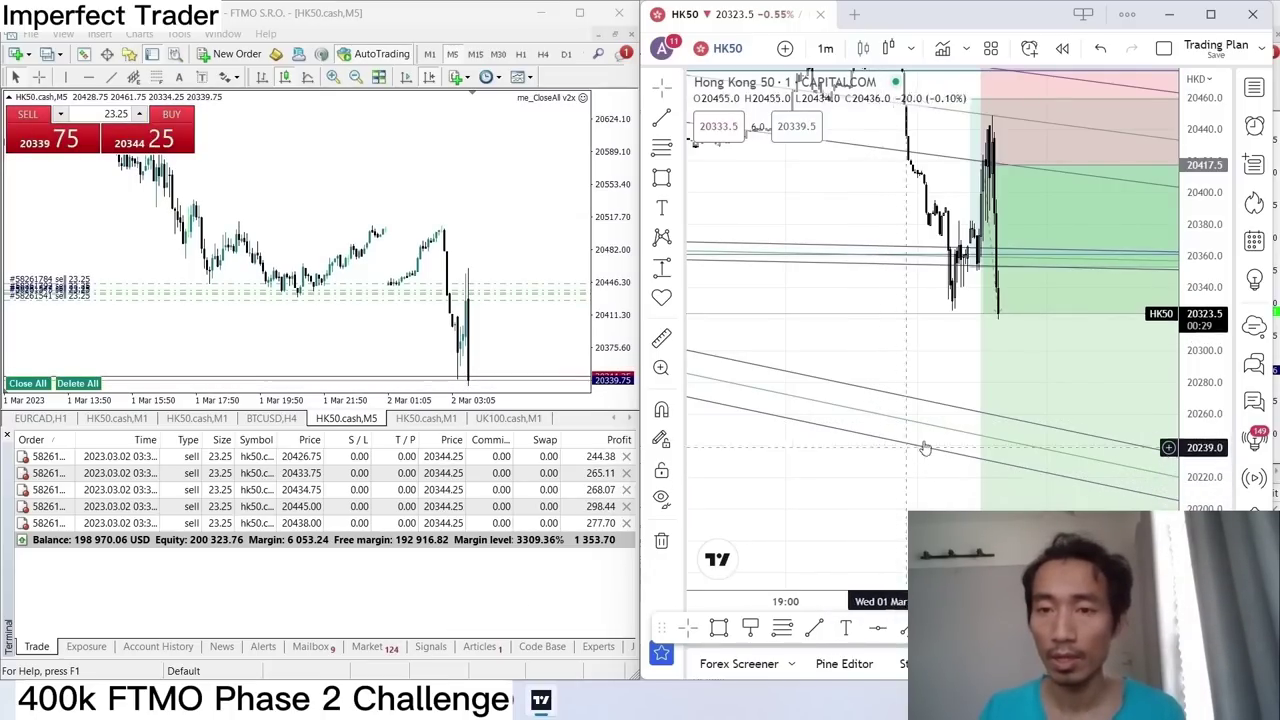
text(5)
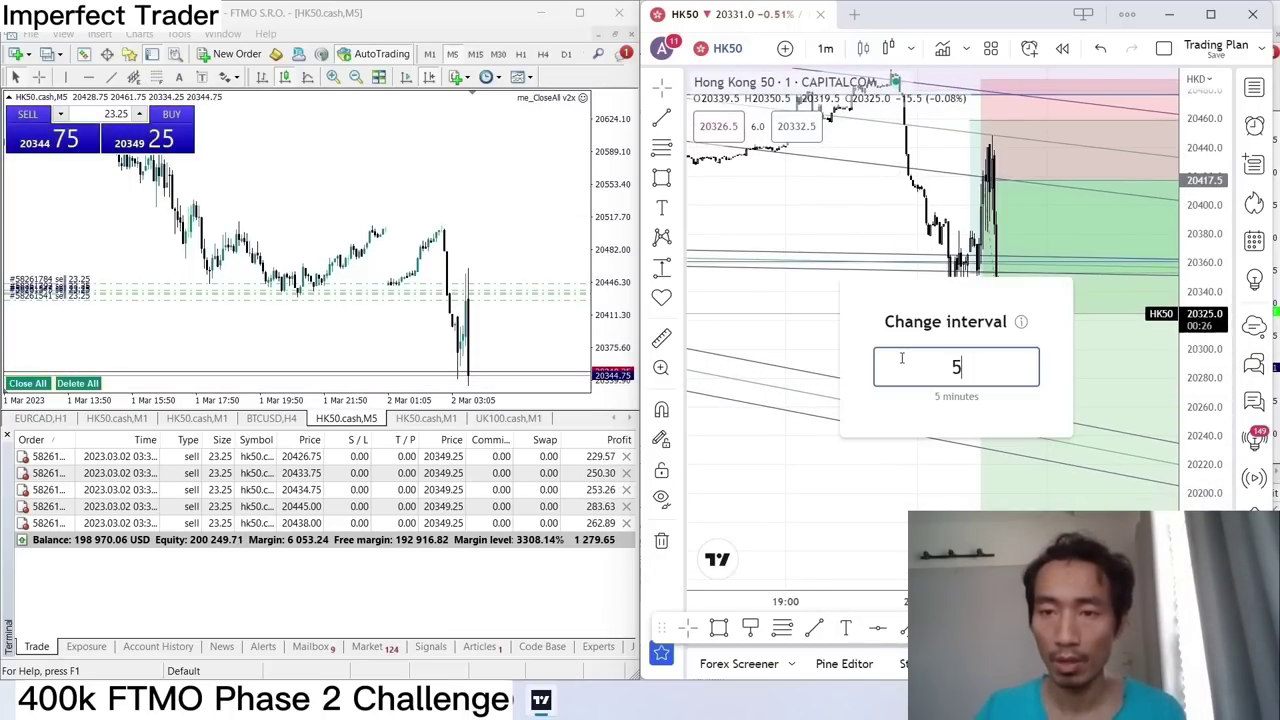
key(Return)
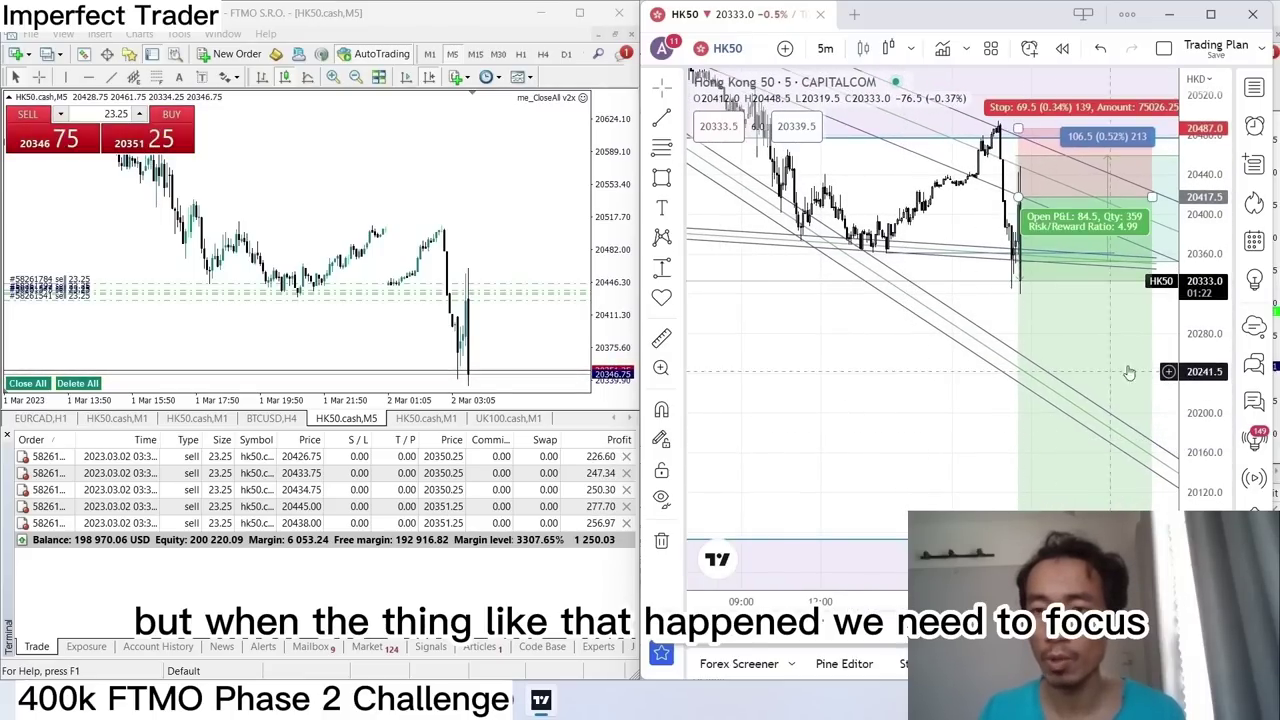
Set the HK50 MetaTrader chart to the M1 timeframe and fully close the open HK50 sell positions using the On-Screen Magic Keys.
drag(1210, 290, 946, 409)
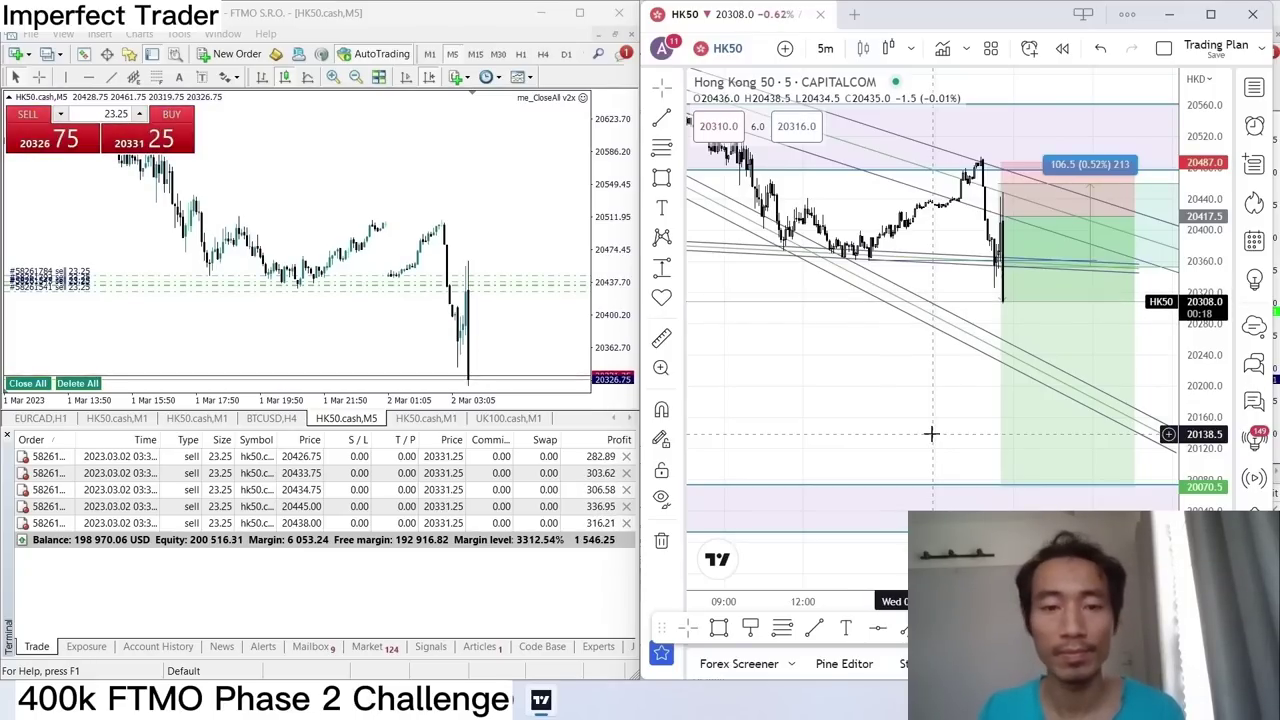
drag(213, 310, 140, 83)
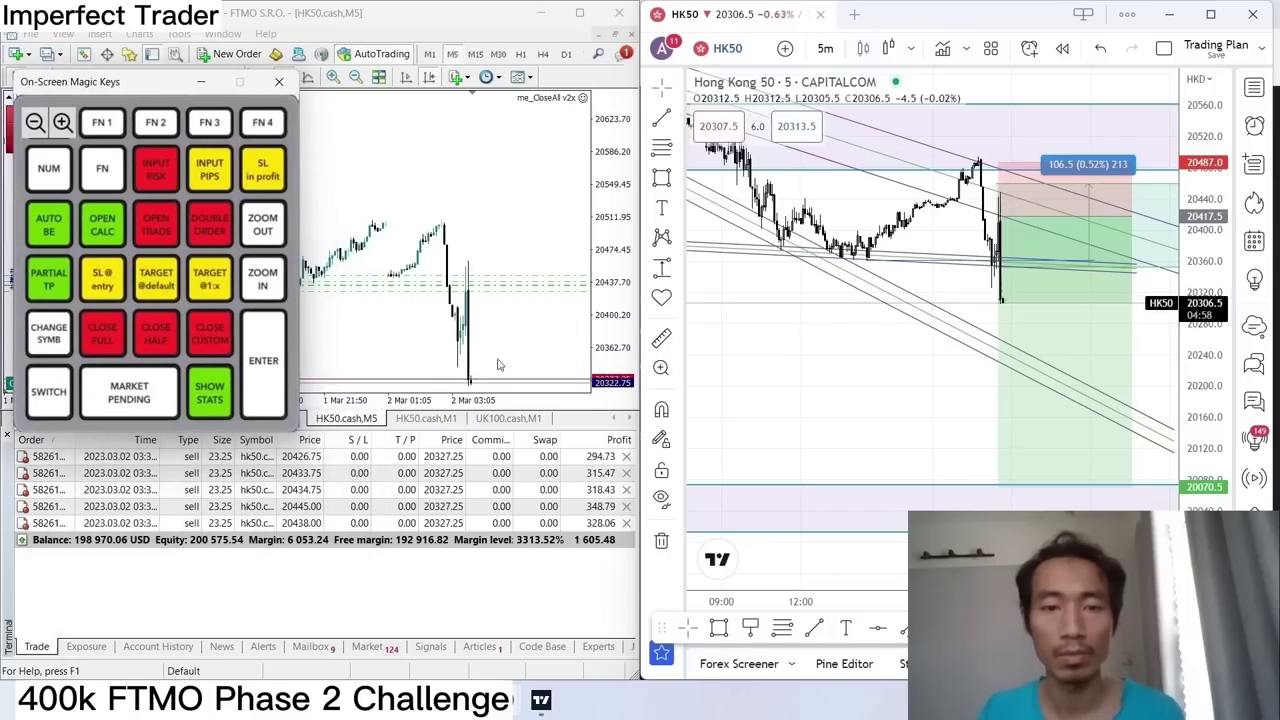
key(ctrl+t)
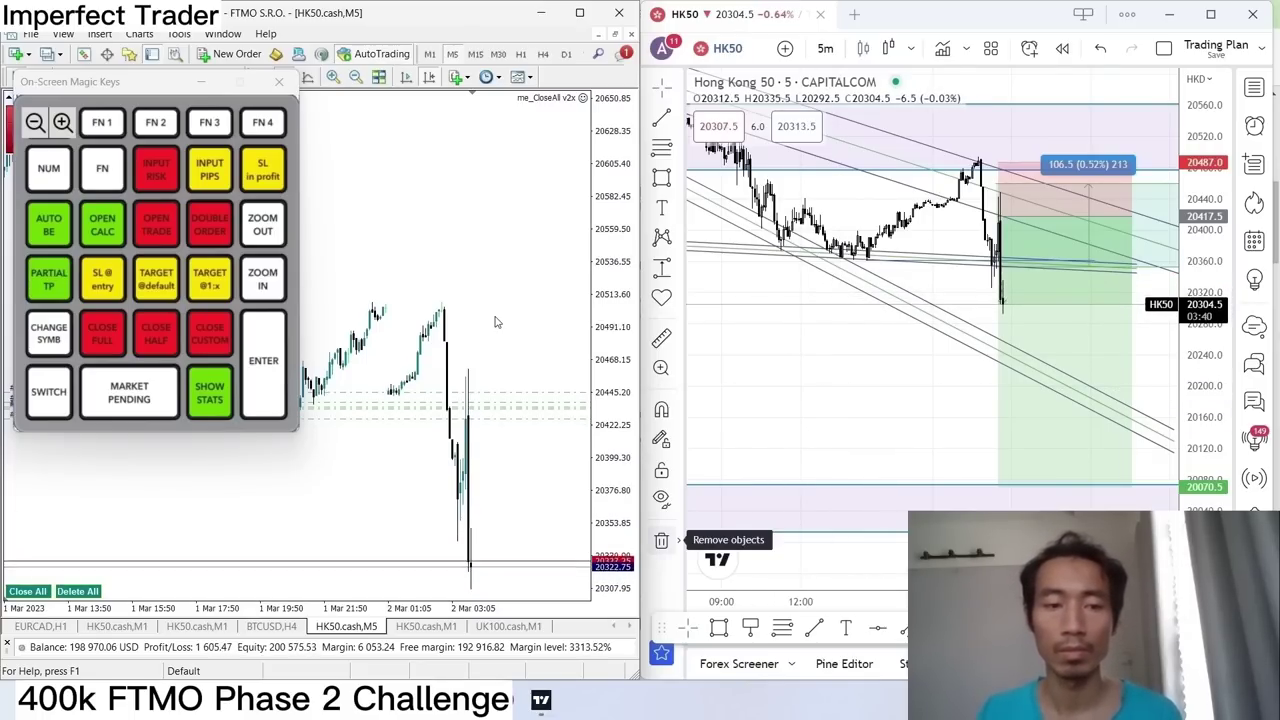
click(429, 53)
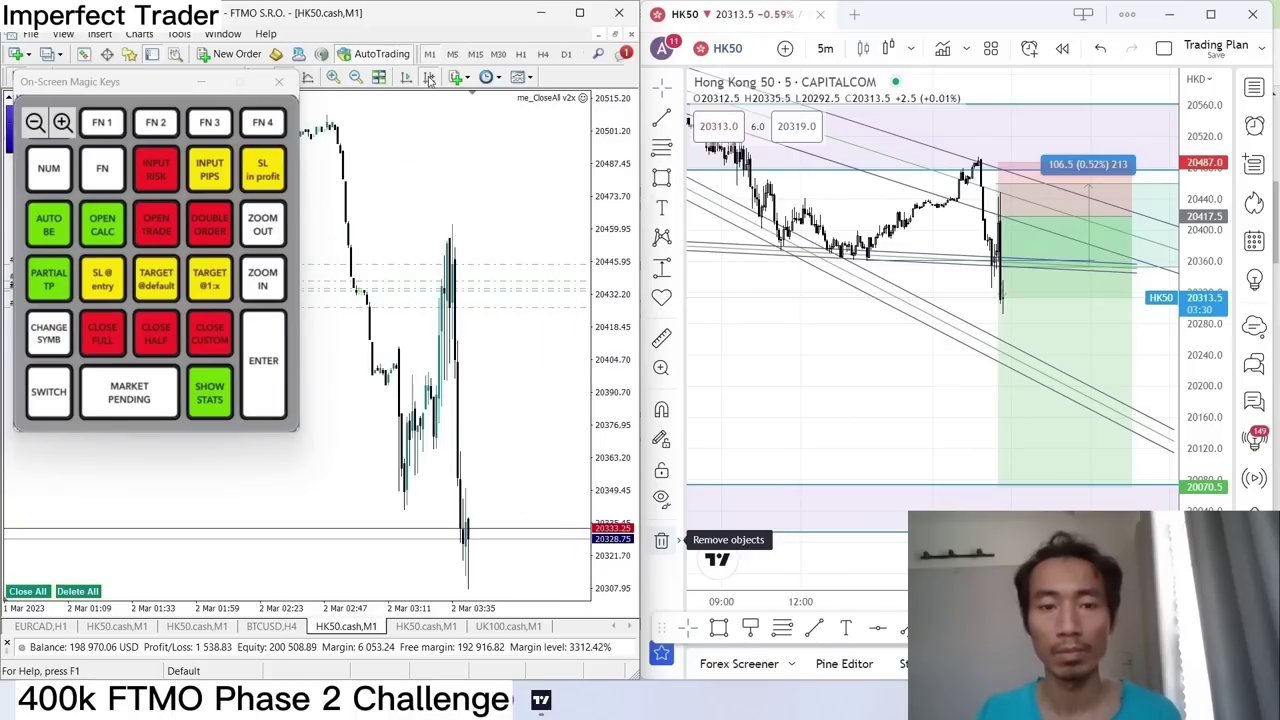
click(107, 344)
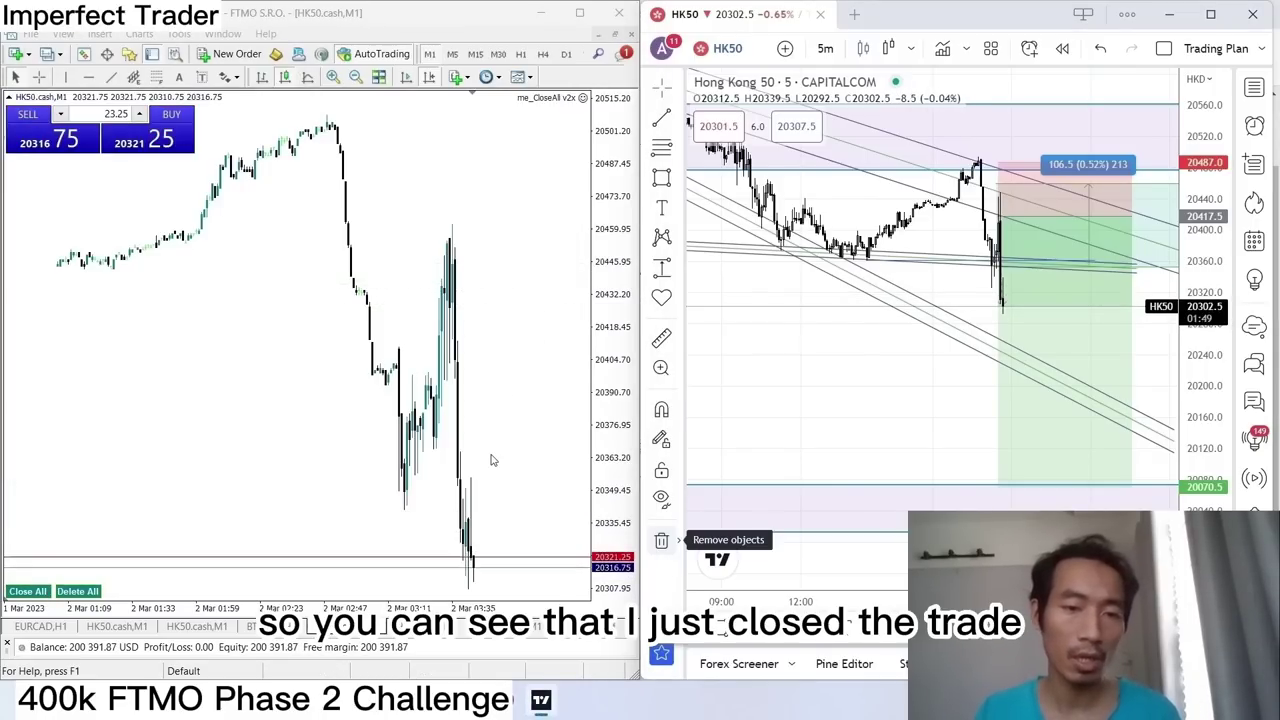
Review the closed HK50 sell trades in the account history and check the list of open trades.
drag(285, 638, 285, 322)
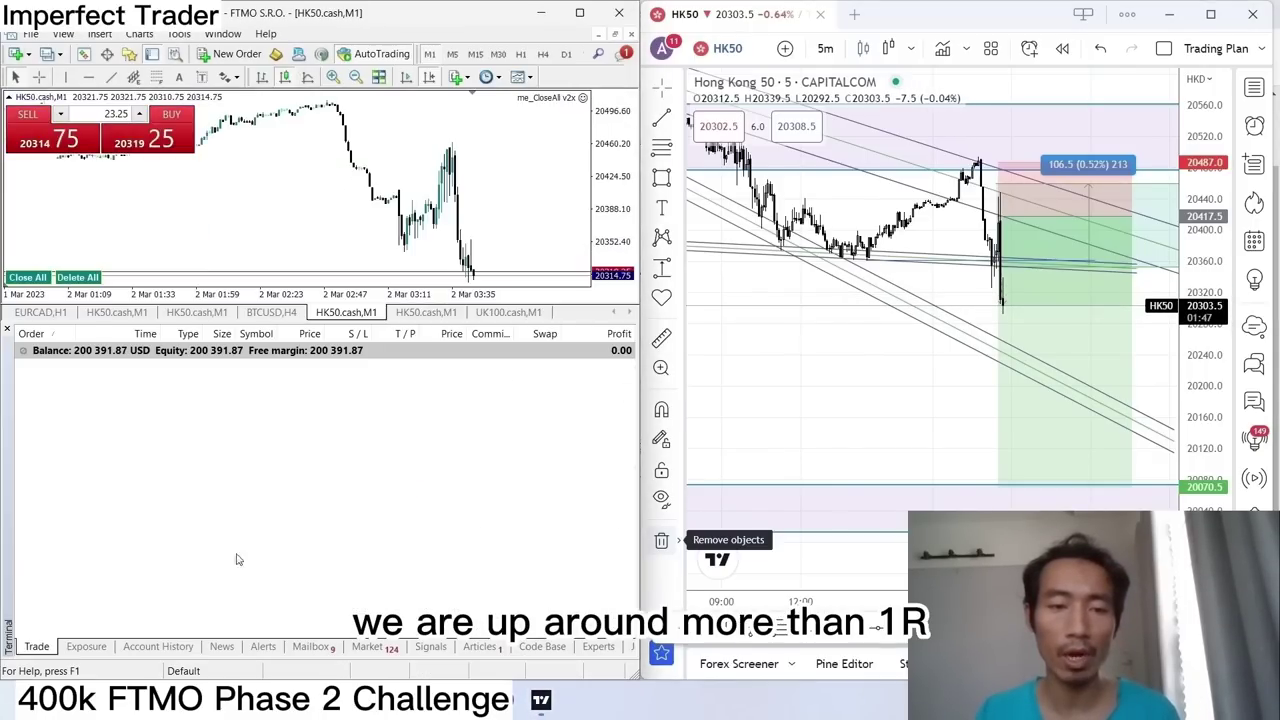
click(158, 646)
click(339, 552)
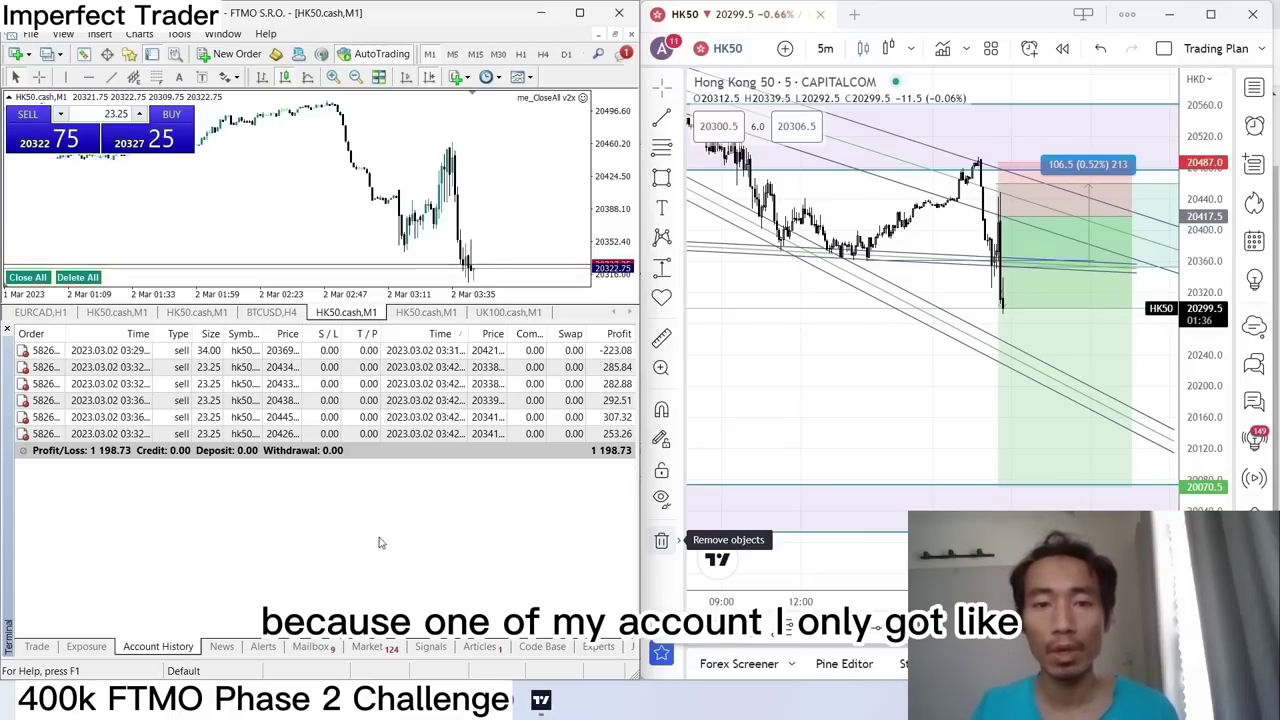
click(36, 646)
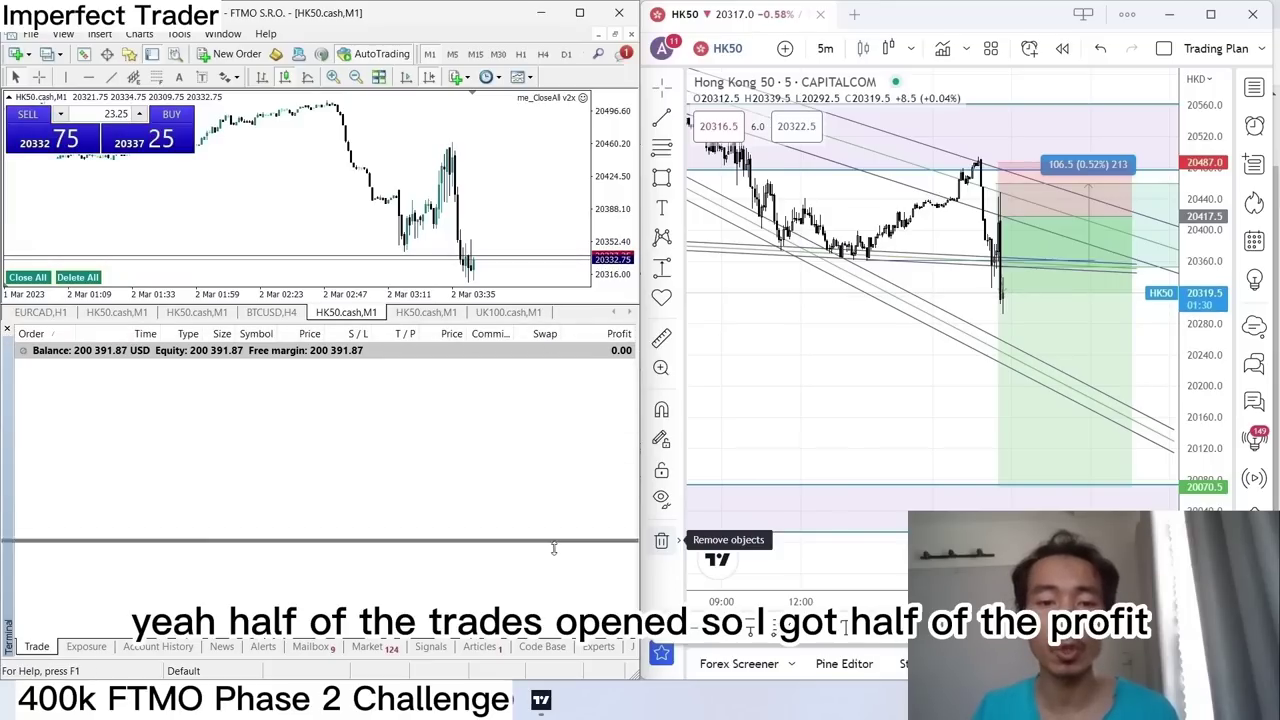
drag(560, 305, 560, 600)
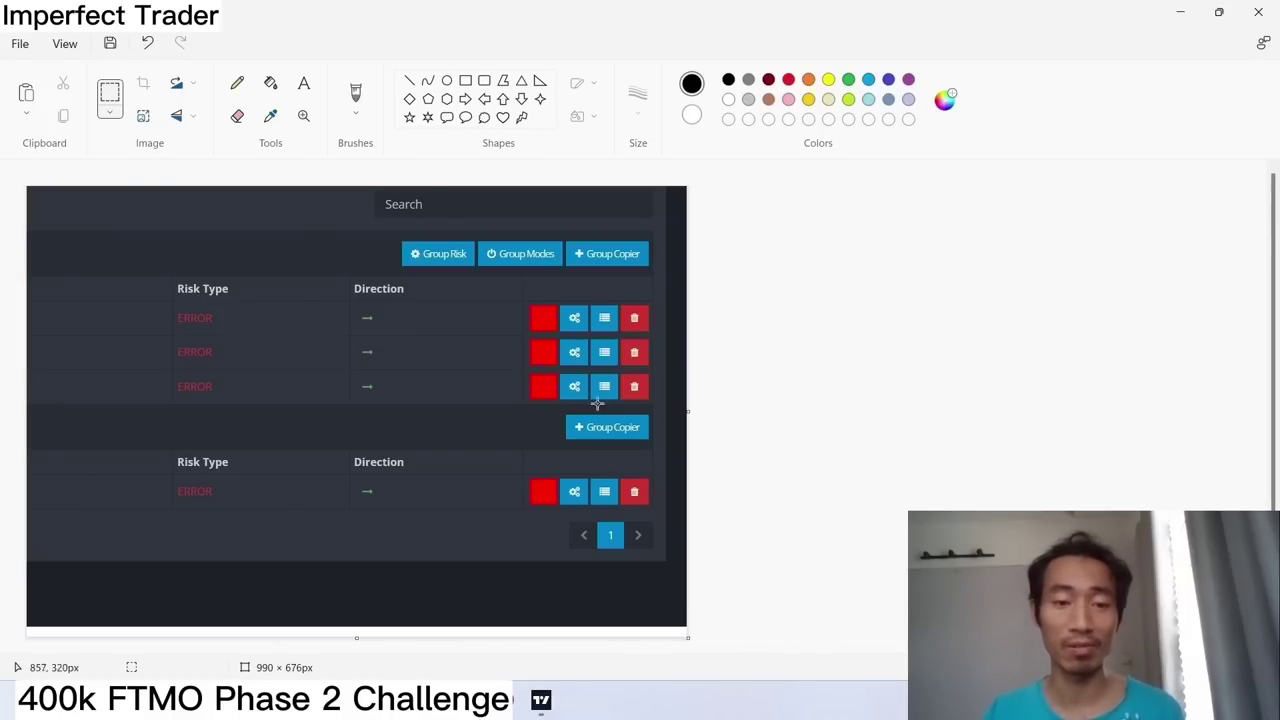
Switch from Paint to MetaTrader and examine the last closed HK50 sell trade on the M1 chart.
key(alt+Tab)
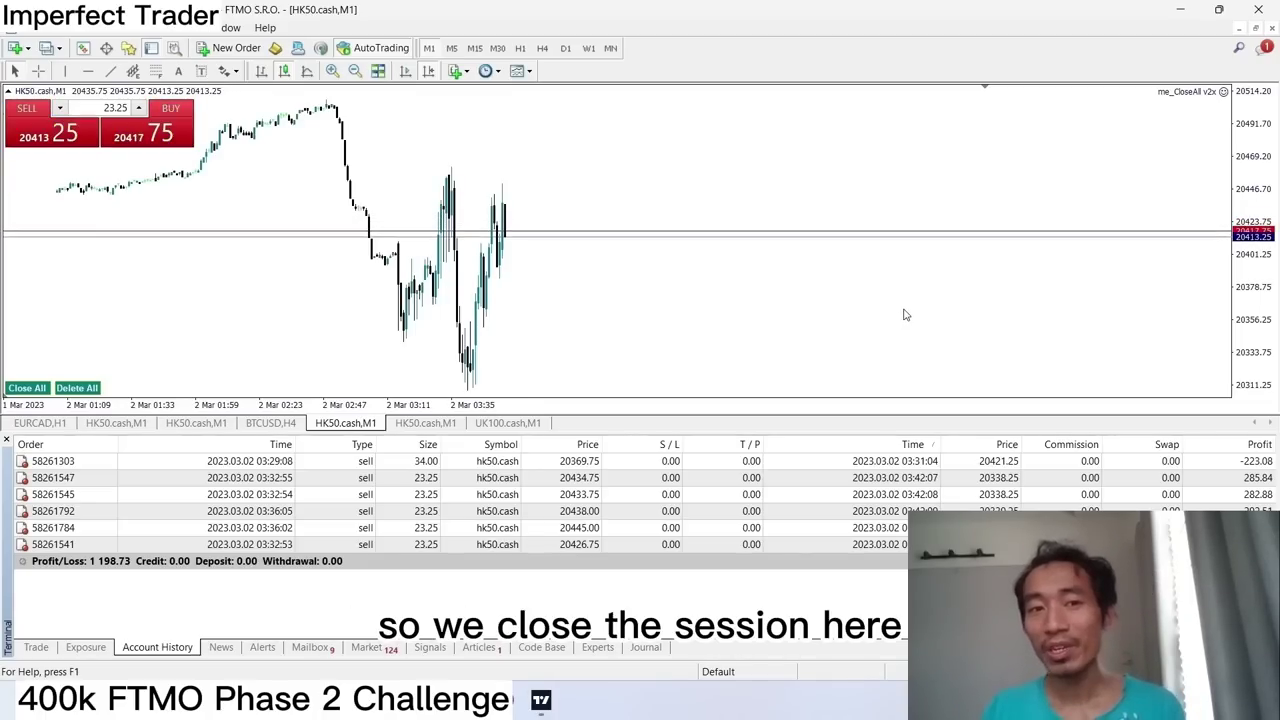
click(877, 544)
scroll(877, 363, down, 5)
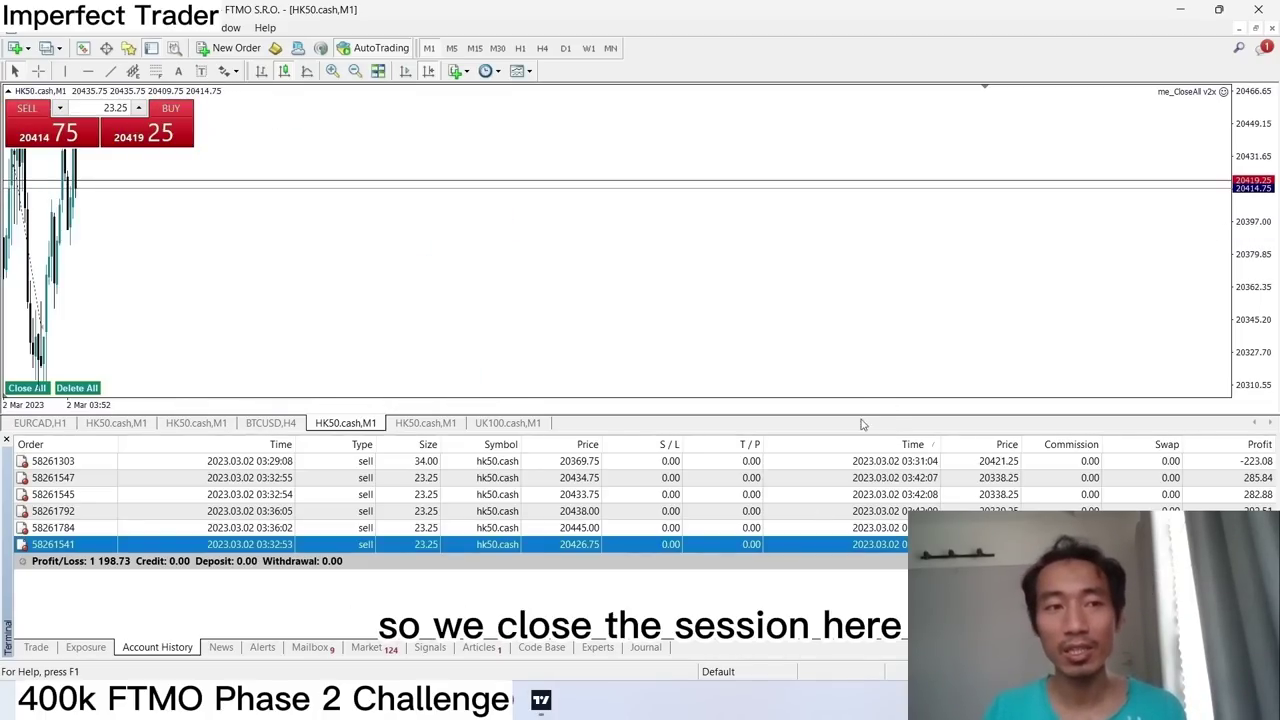
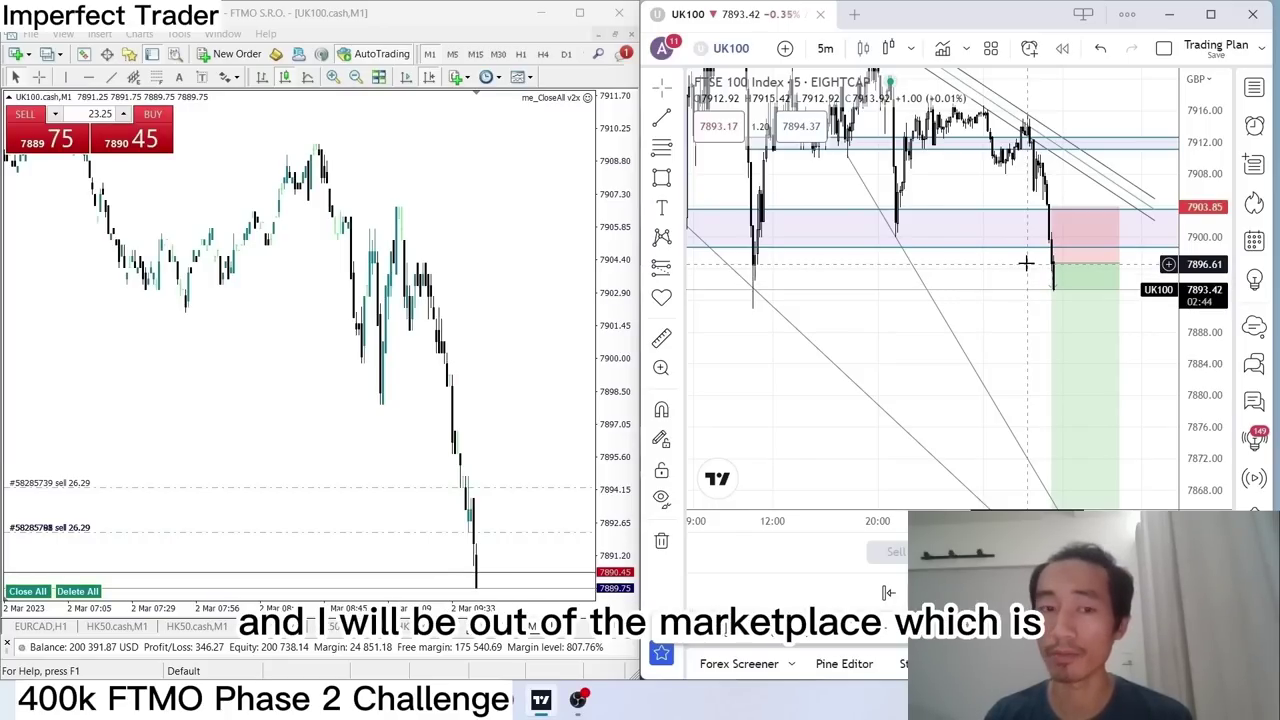
Examine the UK100 sell setup and the price zone it traded through, using the 1-hour interval.
drag(1208, 334, 1210, 348)
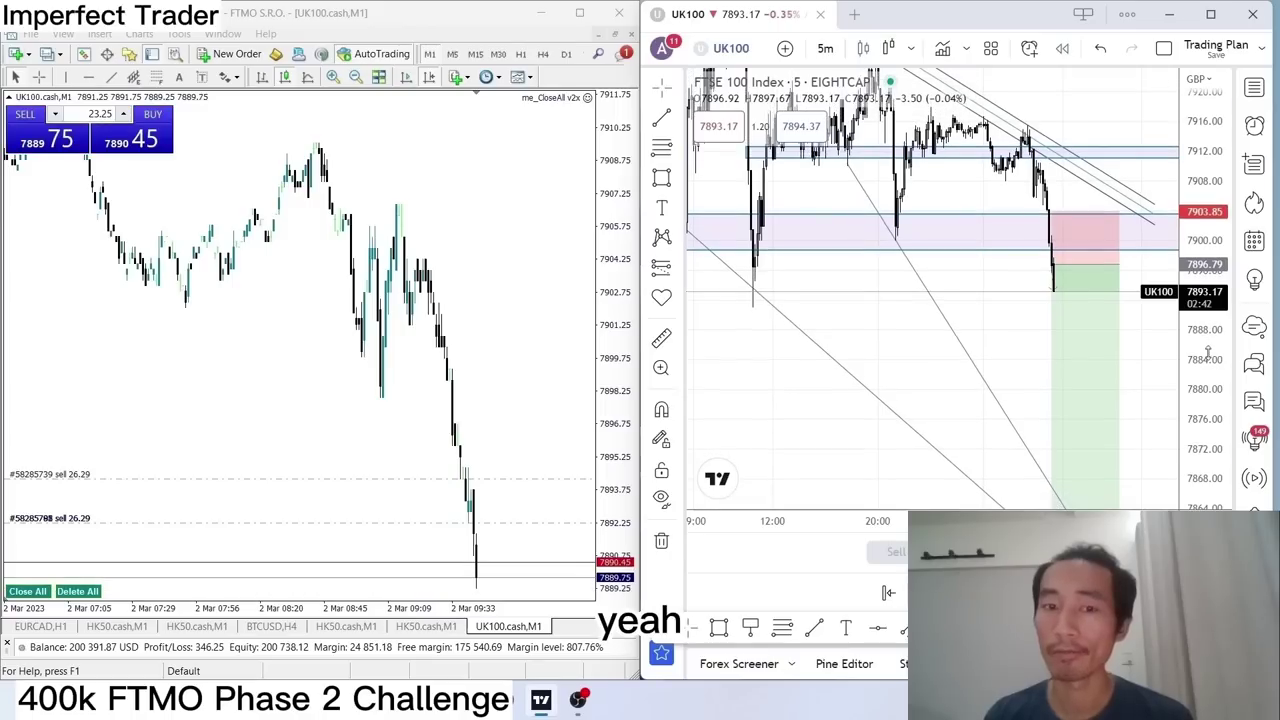
drag(934, 371, 899, 303)
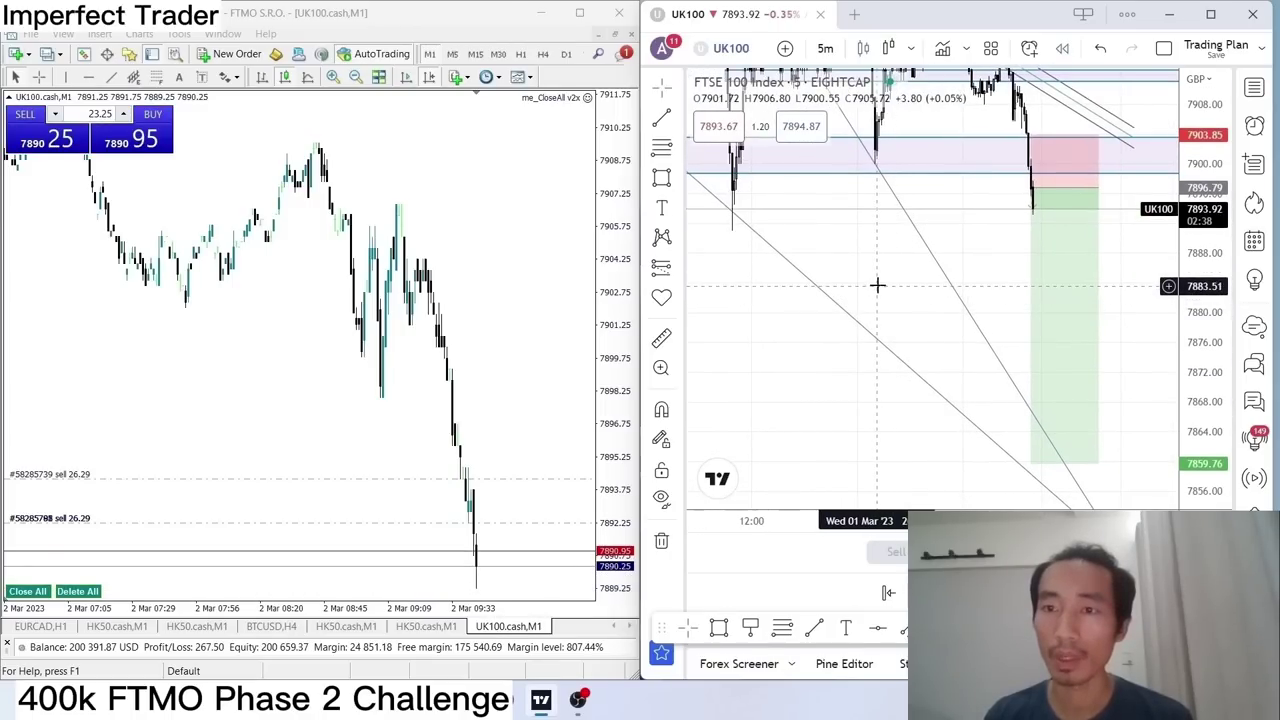
drag(872, 272, 866, 325)
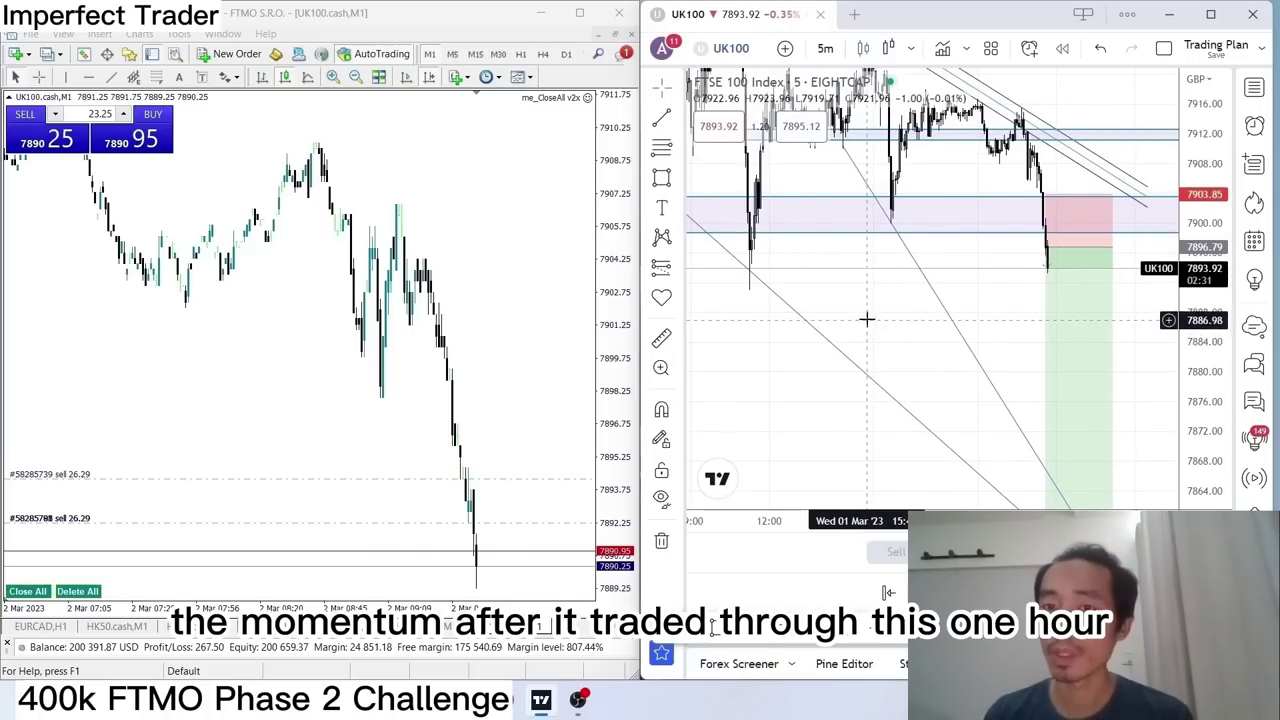
text(1h)
key(Return)
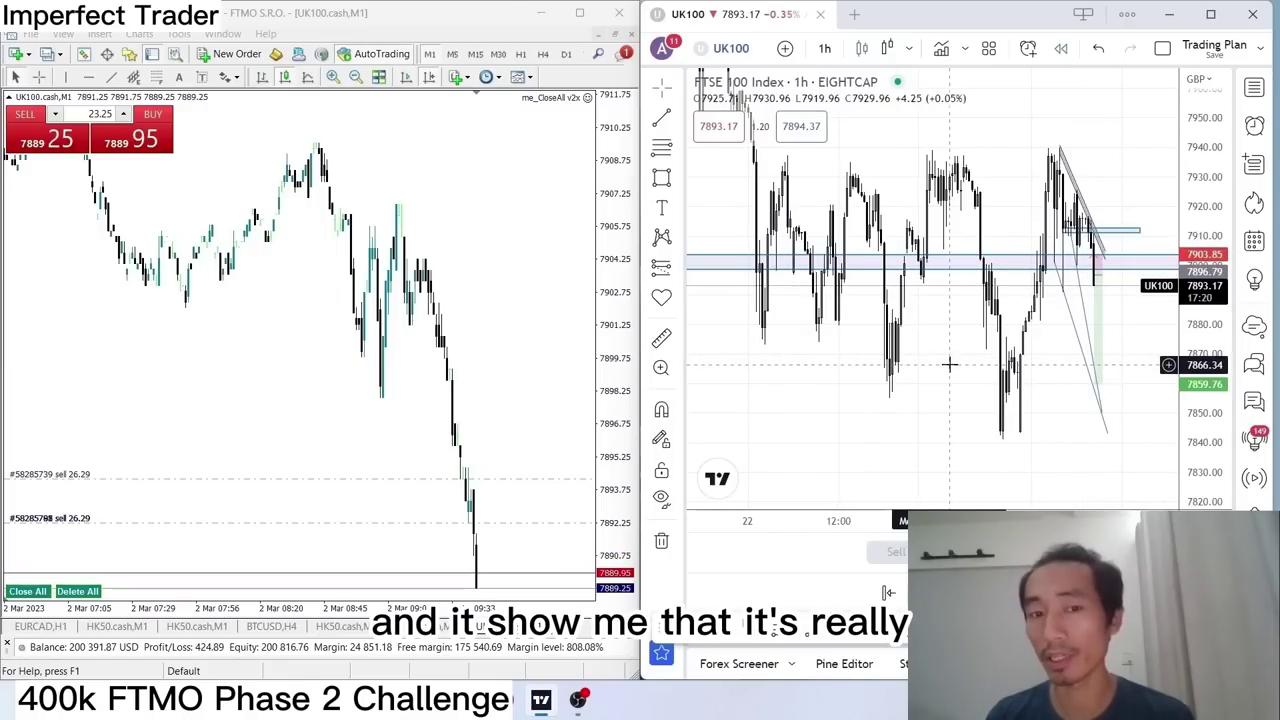
Return the UK100 chart to the 5-minute interval and close the bar replay controls.
text(5)
key(Return)
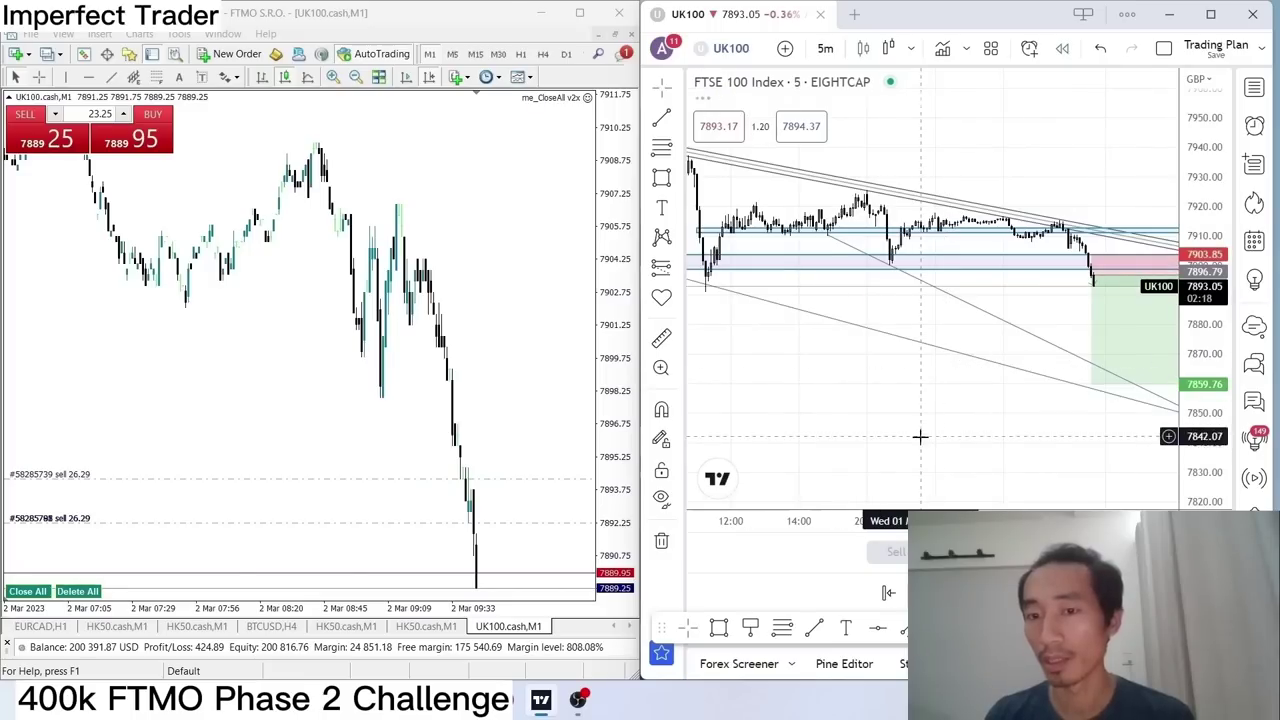
click(888, 592)
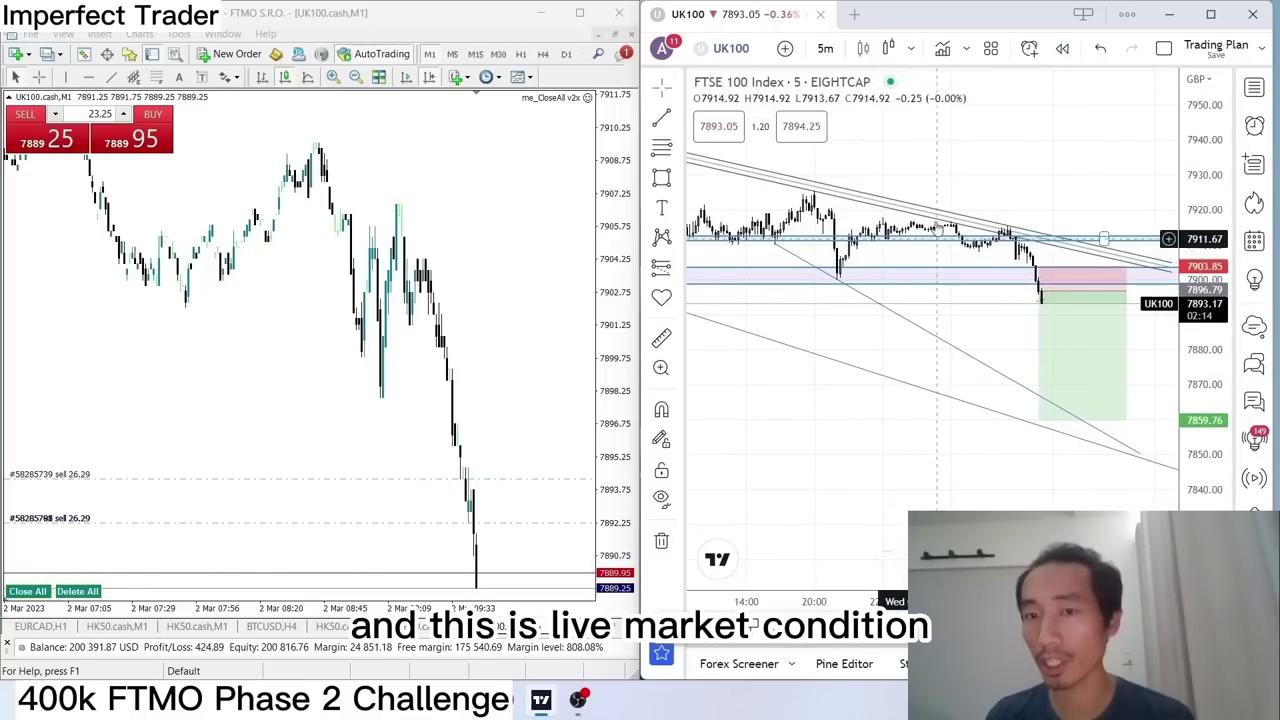
scroll(914, 457, down, 2)
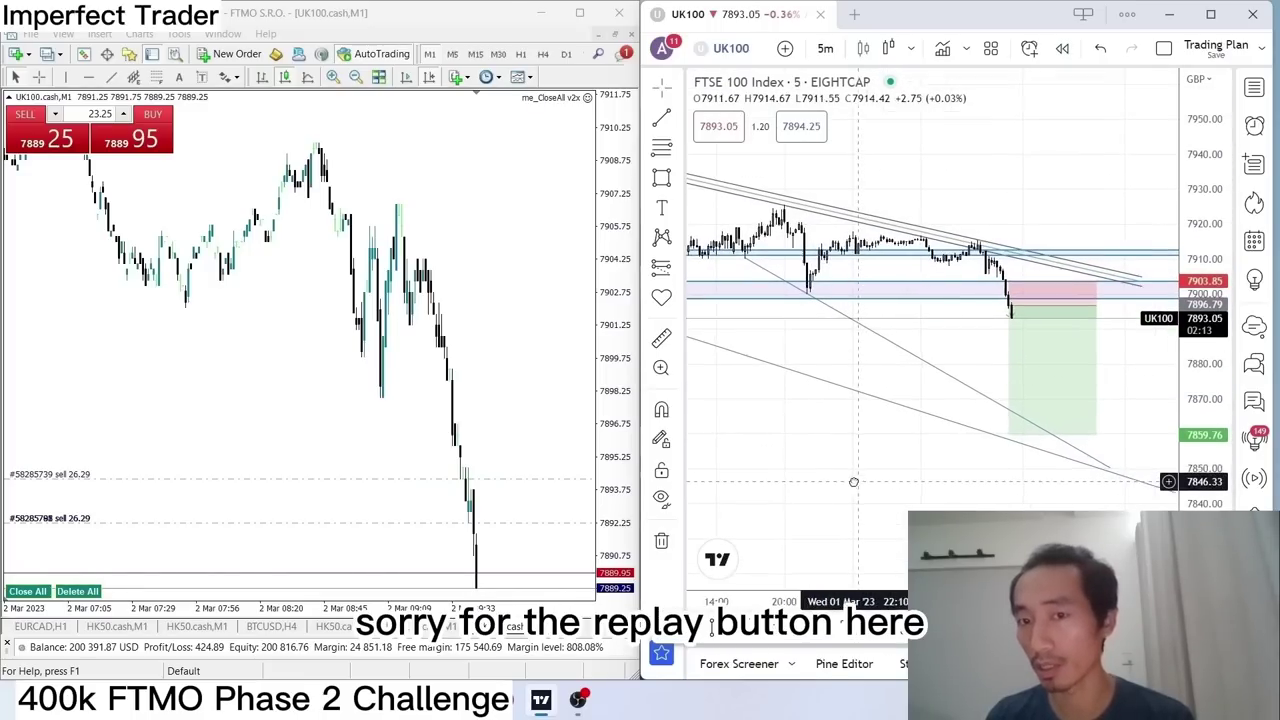
Check the UK100 market status and examine the recent drop below the marked zone on the 5-minute chart.
click(889, 82)
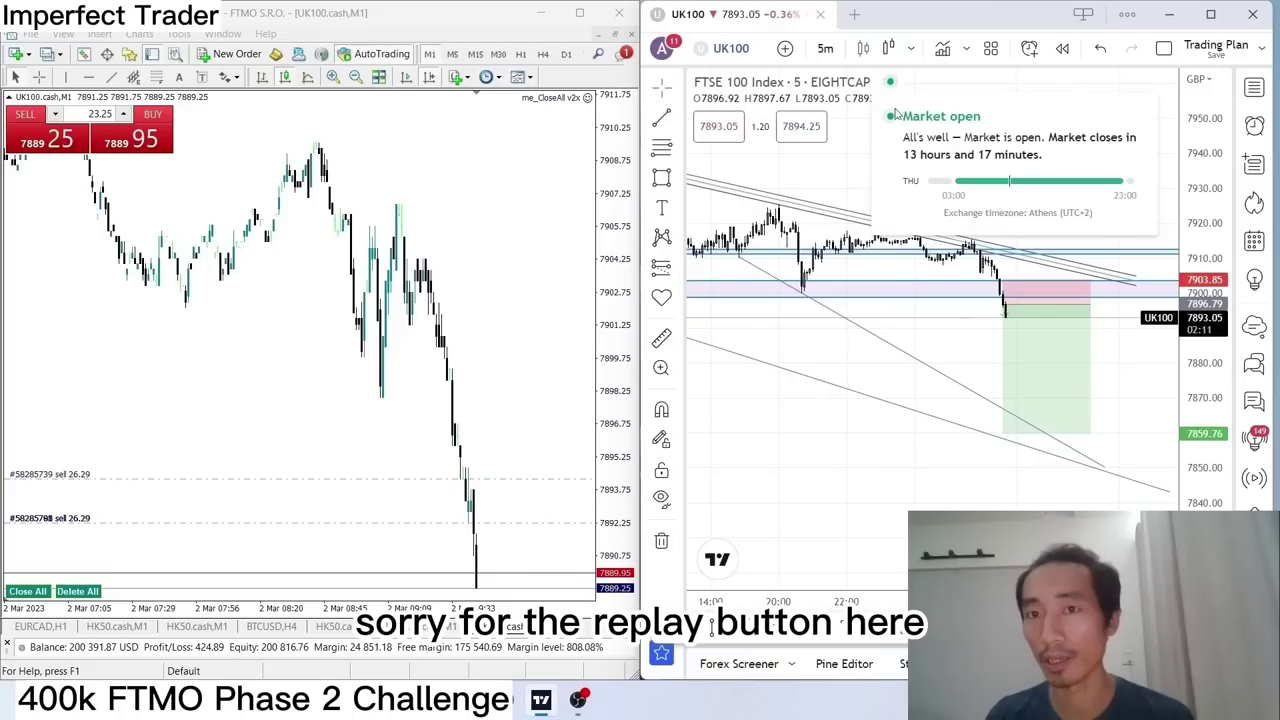
click(888, 489)
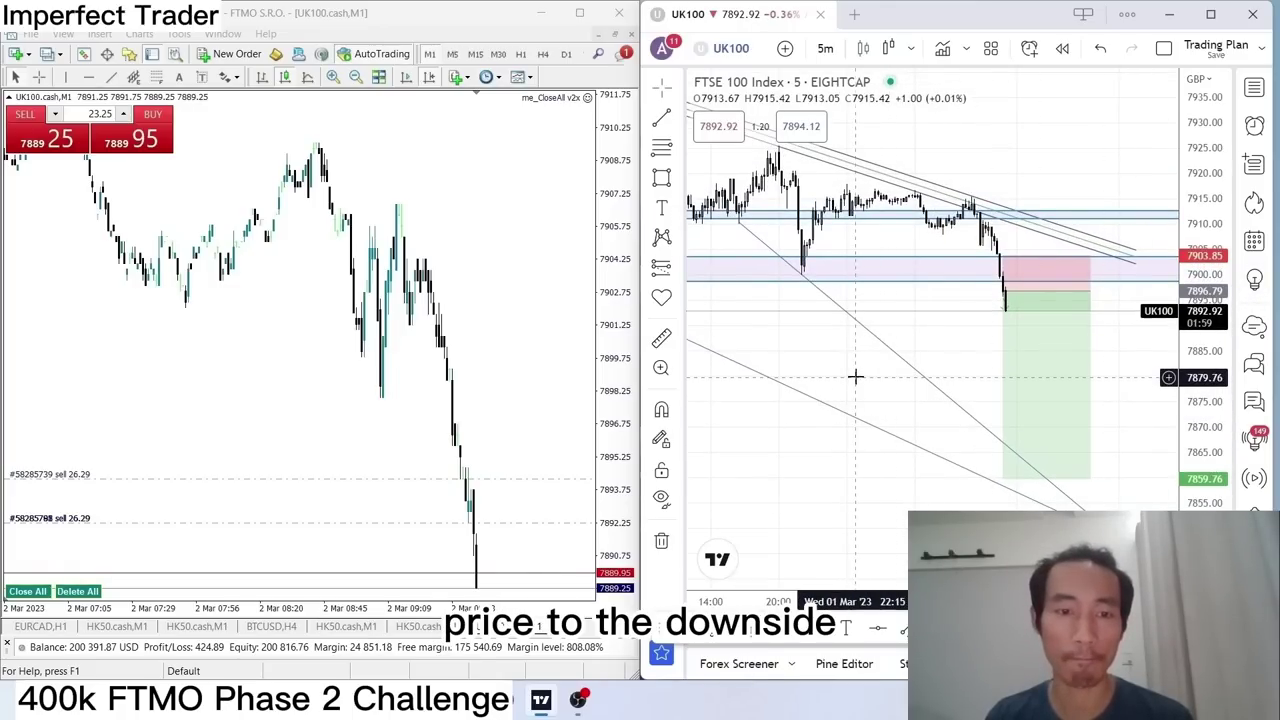
scroll(937, 380, up, 2)
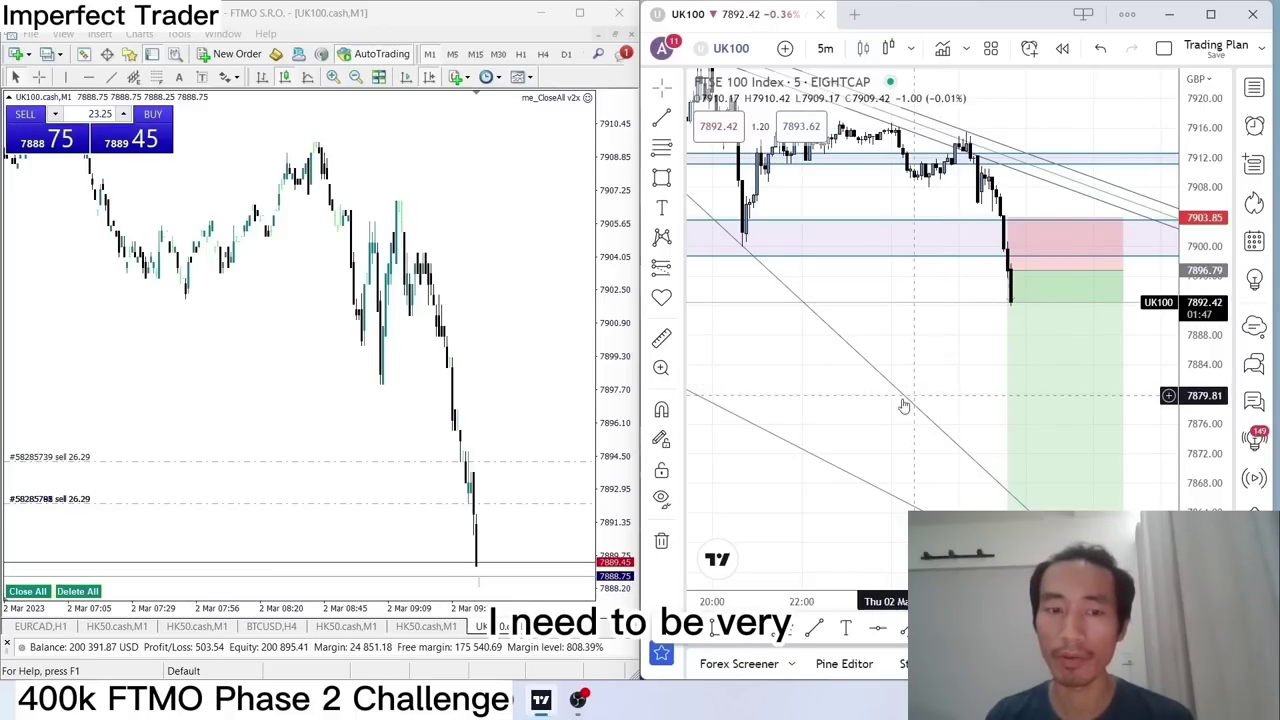
Place the On-Screen Magic Keys over the MetaTrader chart and monitor the UK100 sell trades on the 5-minute chart.
key(alt+Tab)
drag(303, 182, 100, 183)
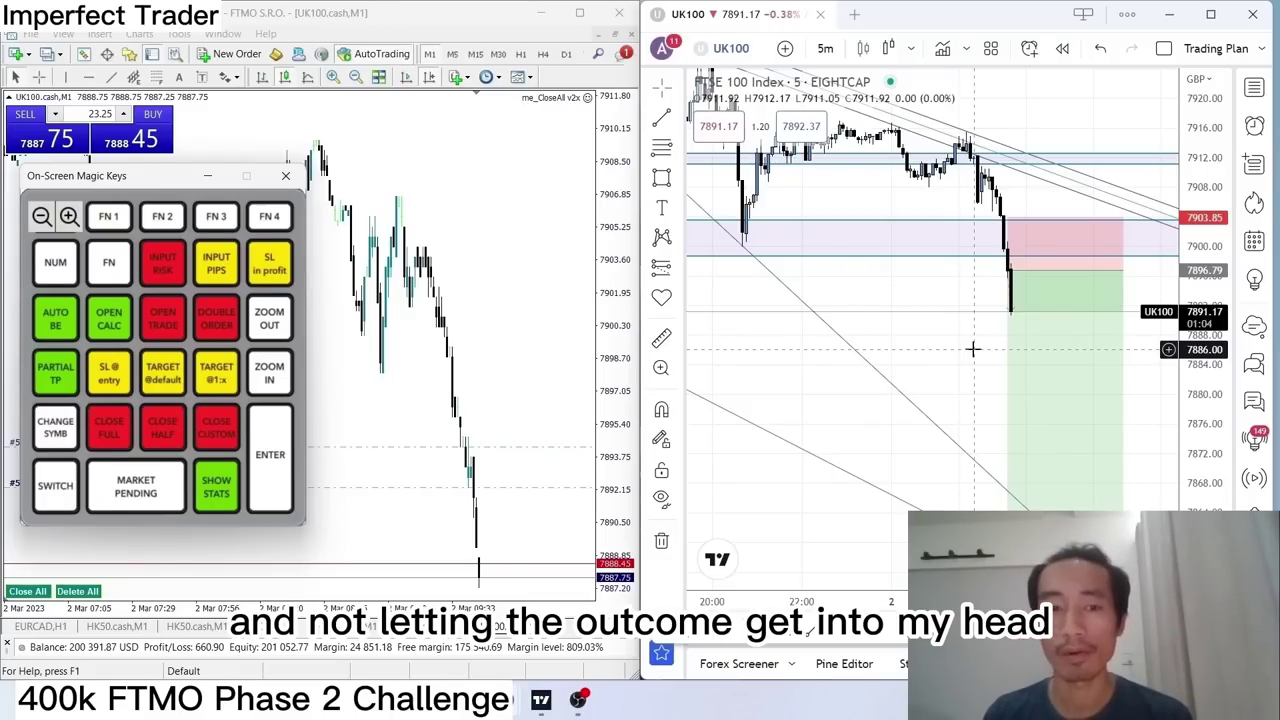
scroll(973, 349, up, 2)
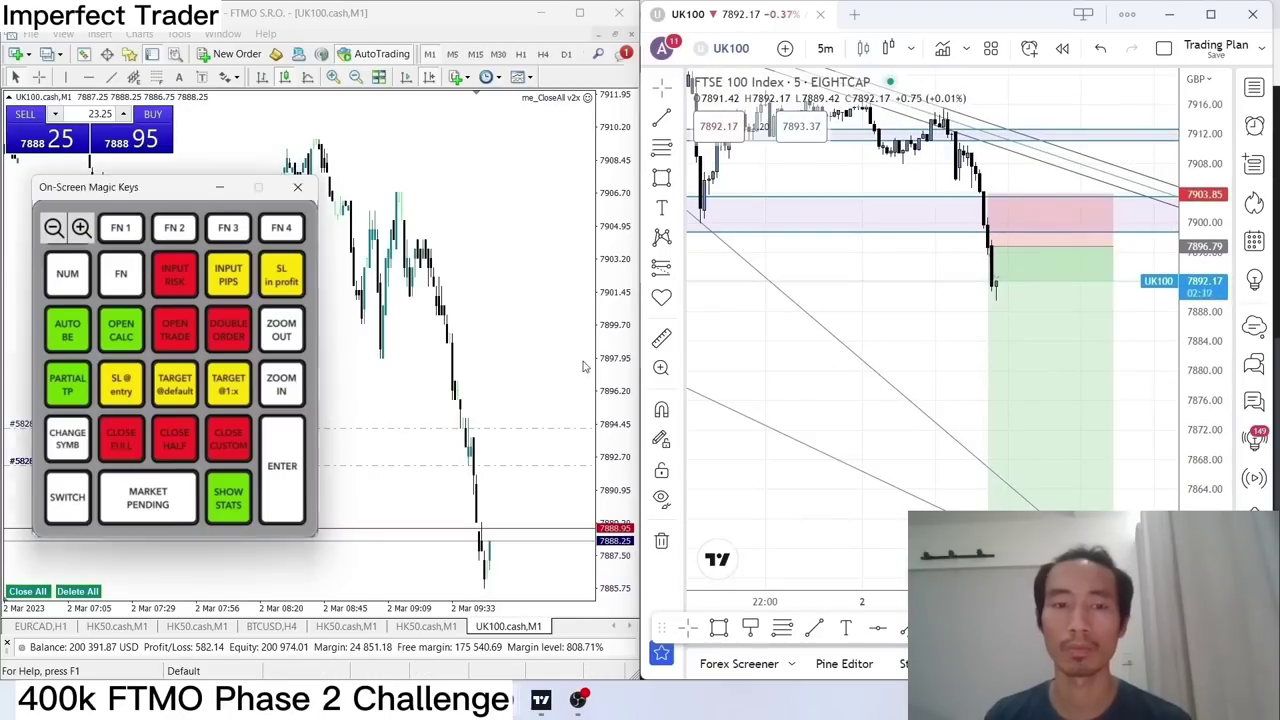
scroll(890, 400, down, 3)
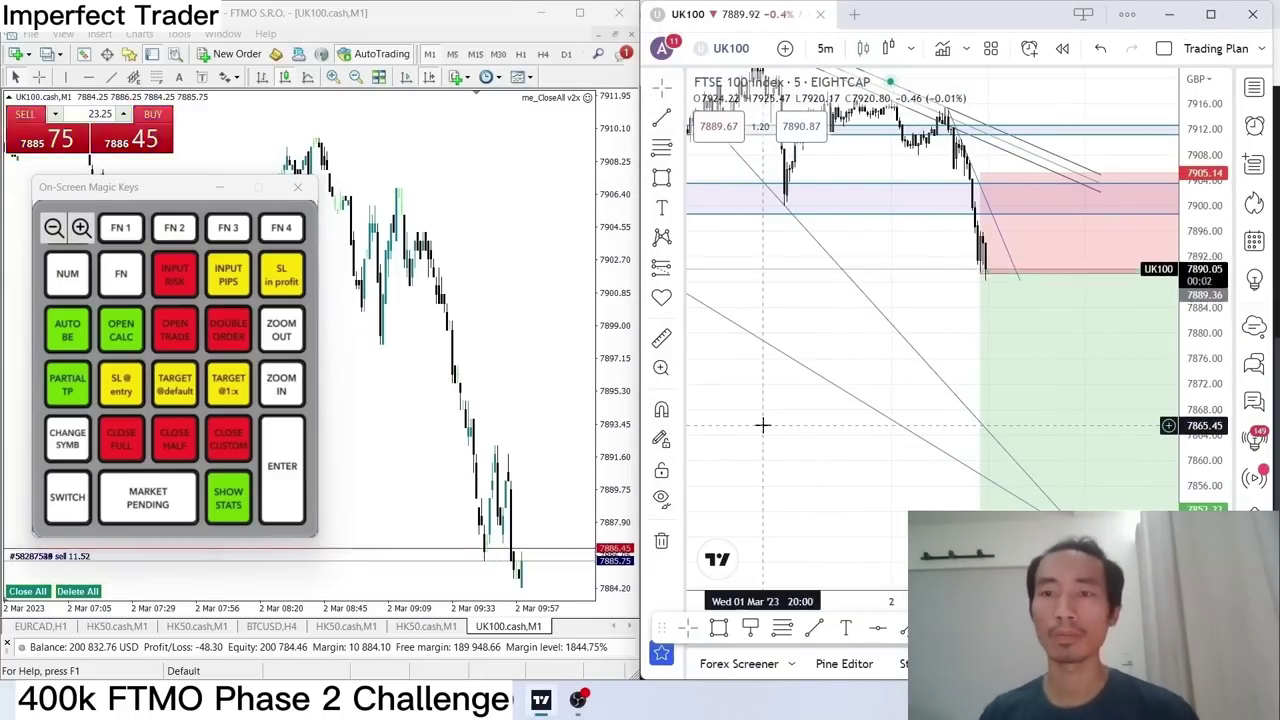
scroll(1000, 357, up, 3)
scroll(808, 390, down, 3)
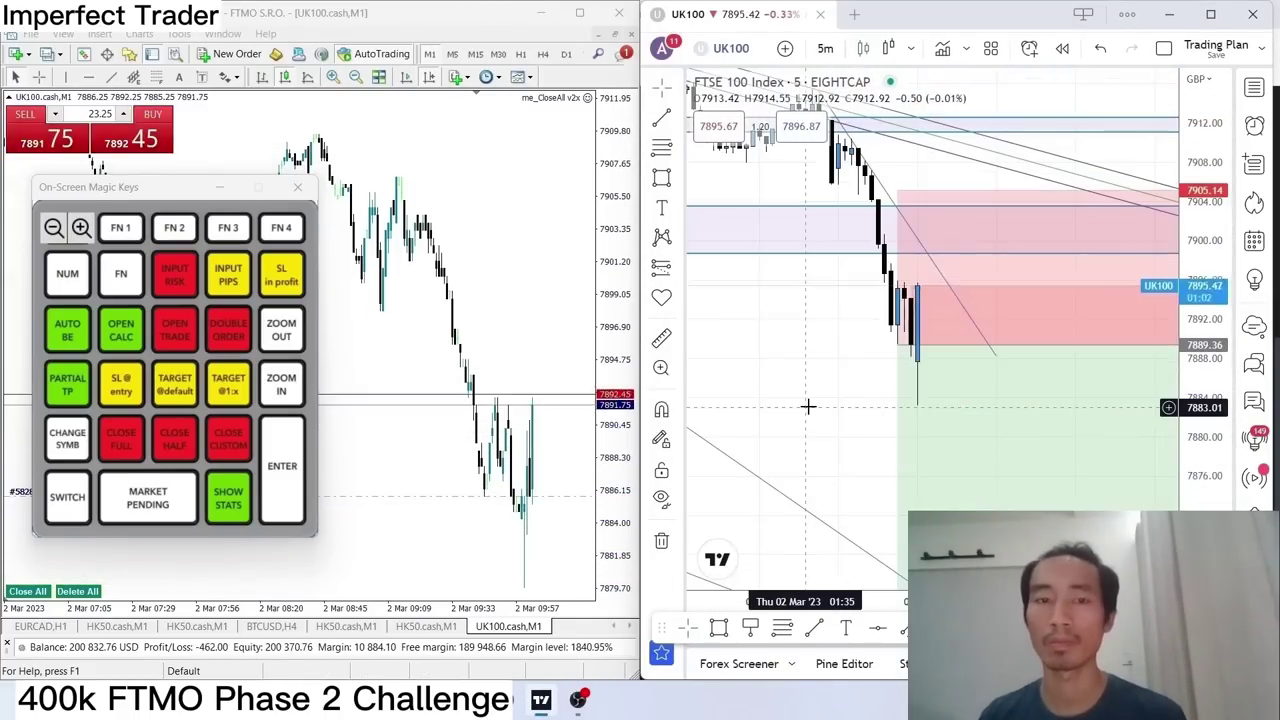
scroll(843, 380, up, 3)
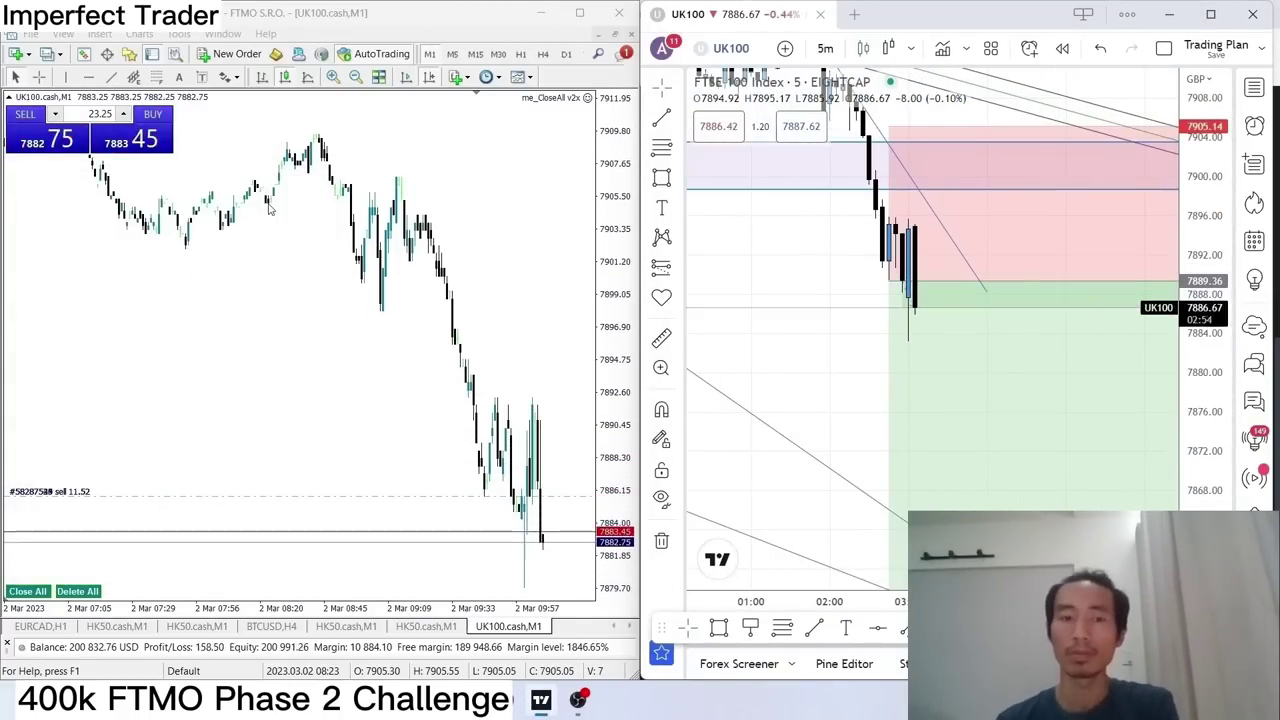
scroll(887, 479, down, 3)
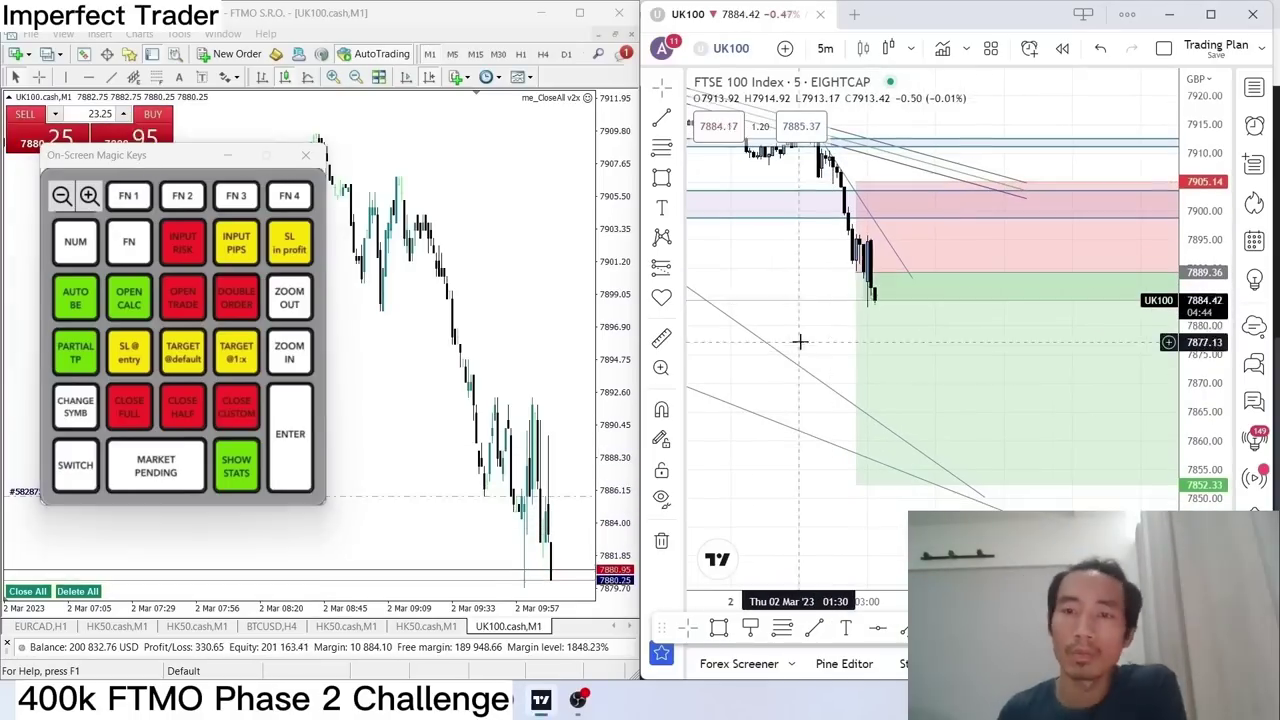
scroll(868, 308, down, 2)
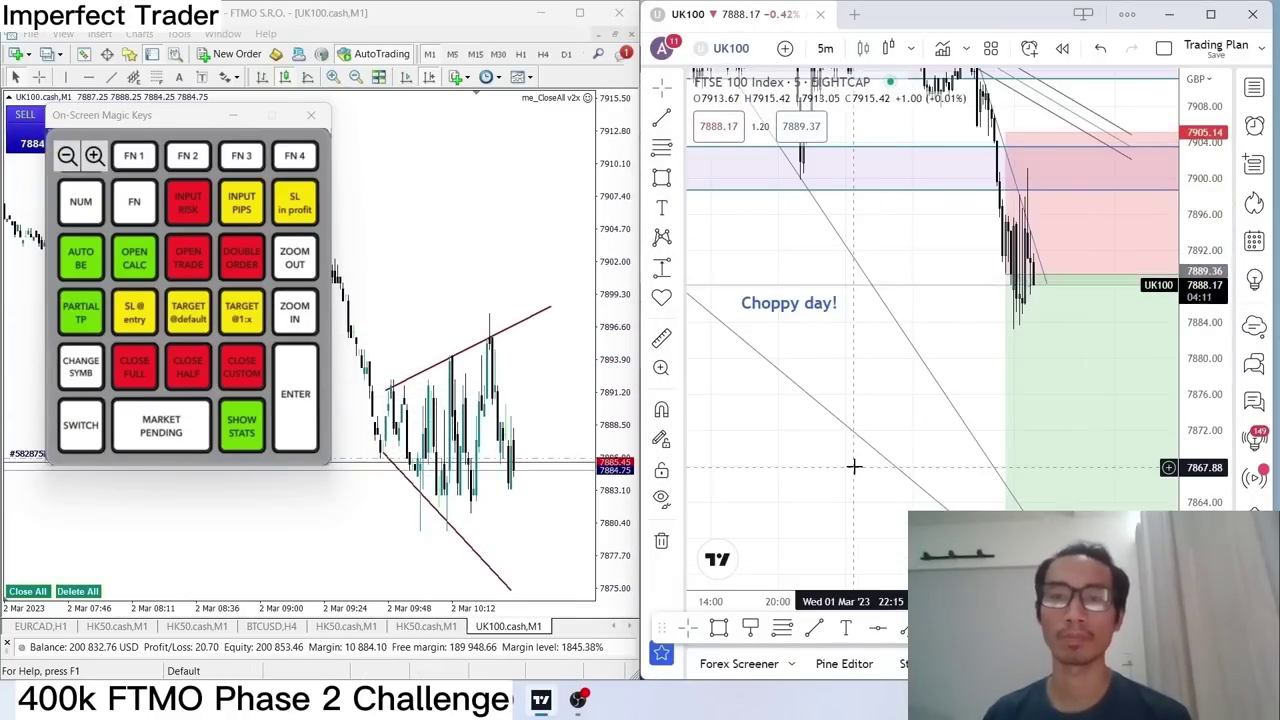
Fully close the open UK100 sell positions with the On-Screen Magic Keys.
text(15)
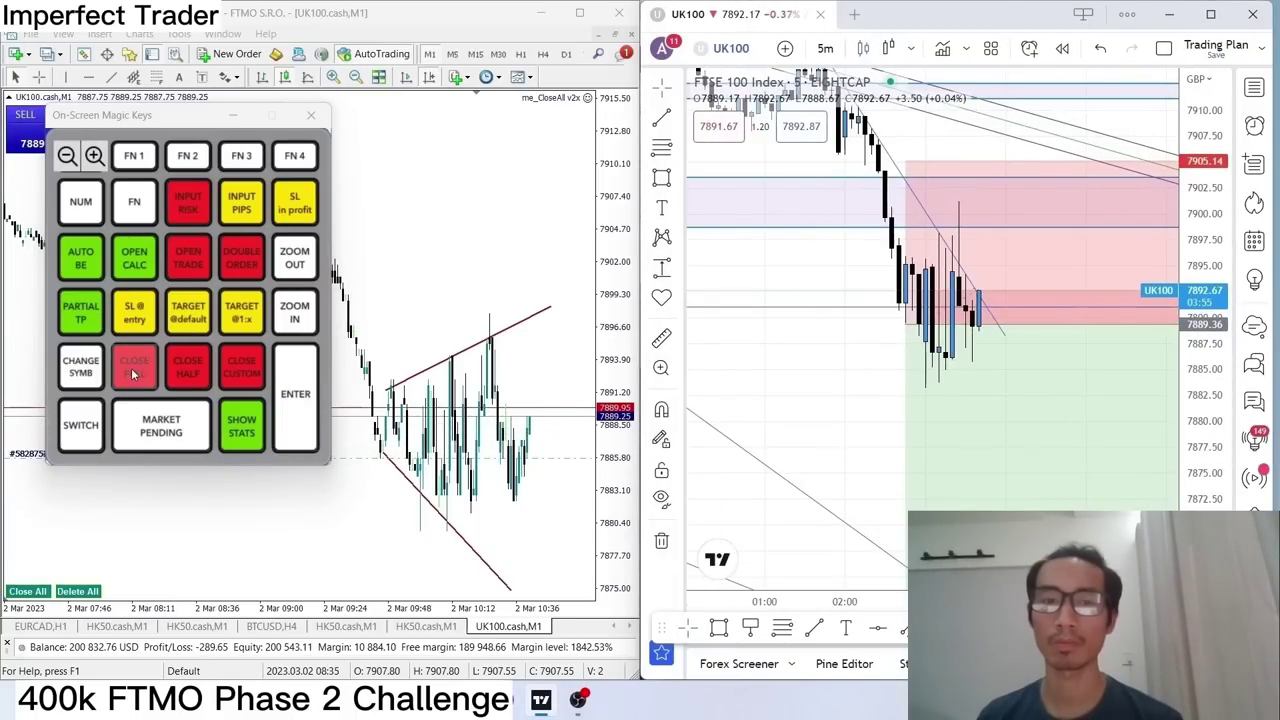
click(133, 373)
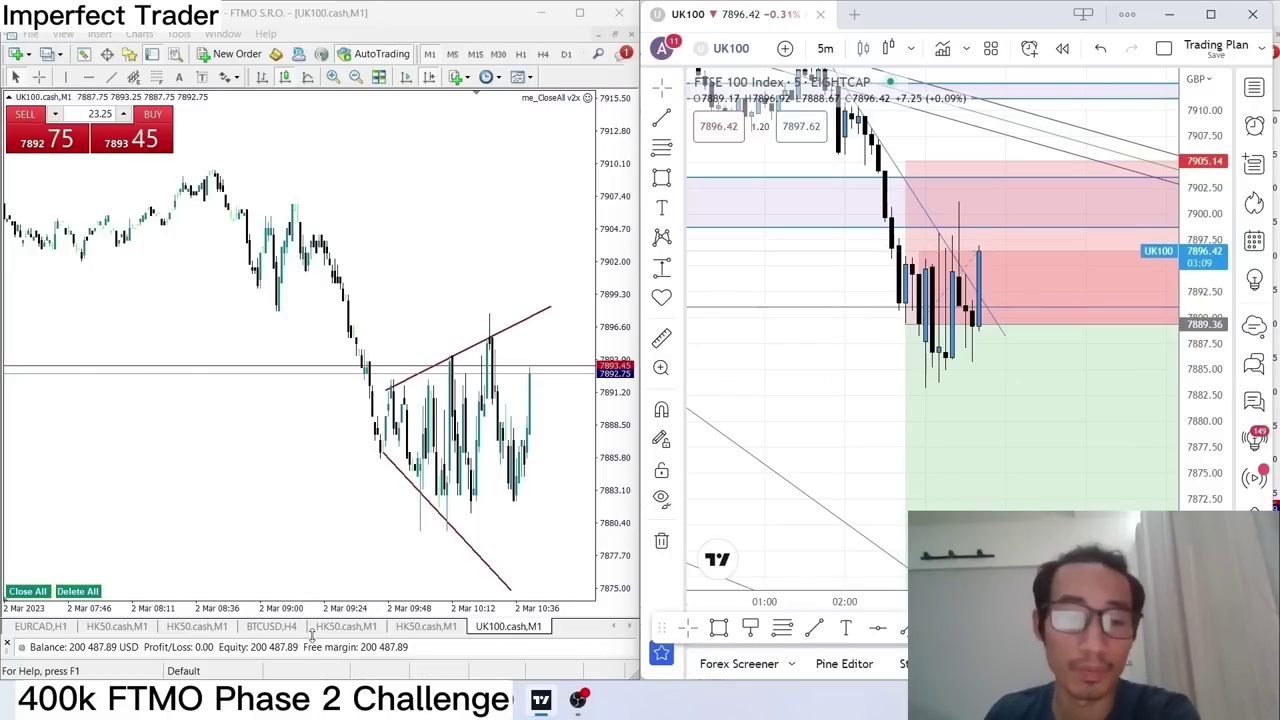
Examine the UK100 price action around the closed sell trade and the "Choppy day!" note on the 5-minute chart.
scroll(843, 429, down, 3)
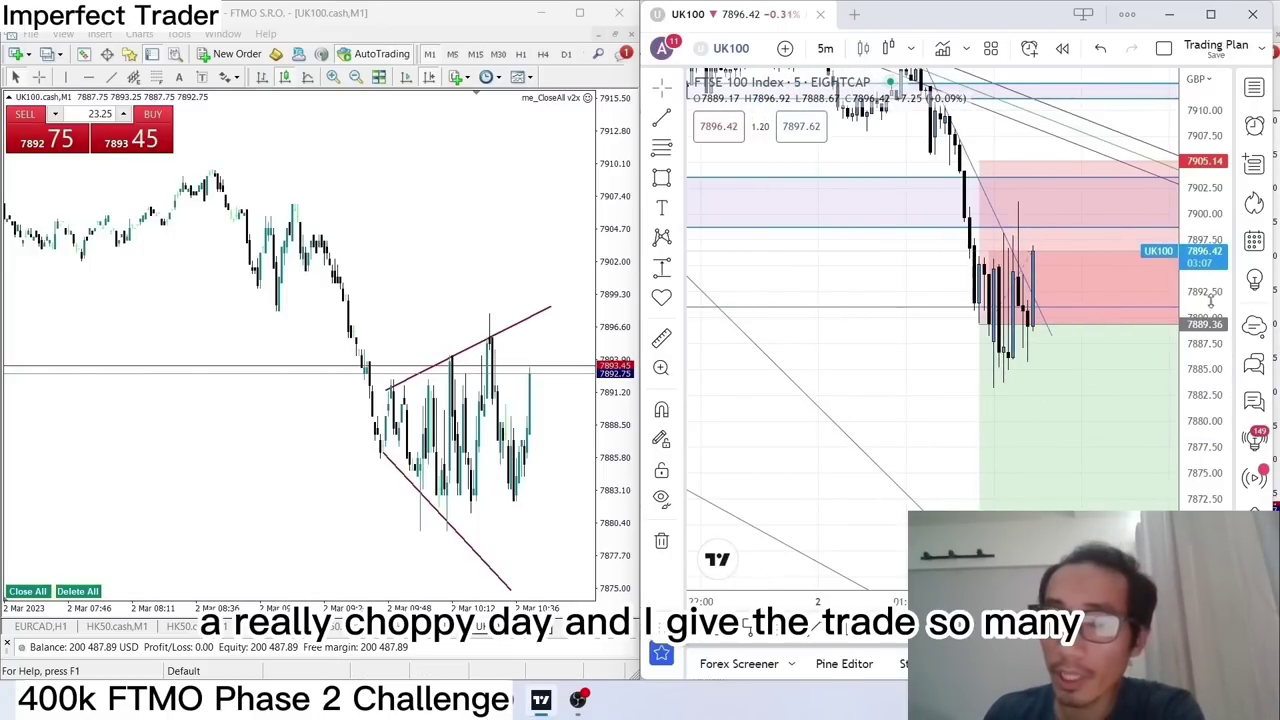
drag(810, 452, 855, 440)
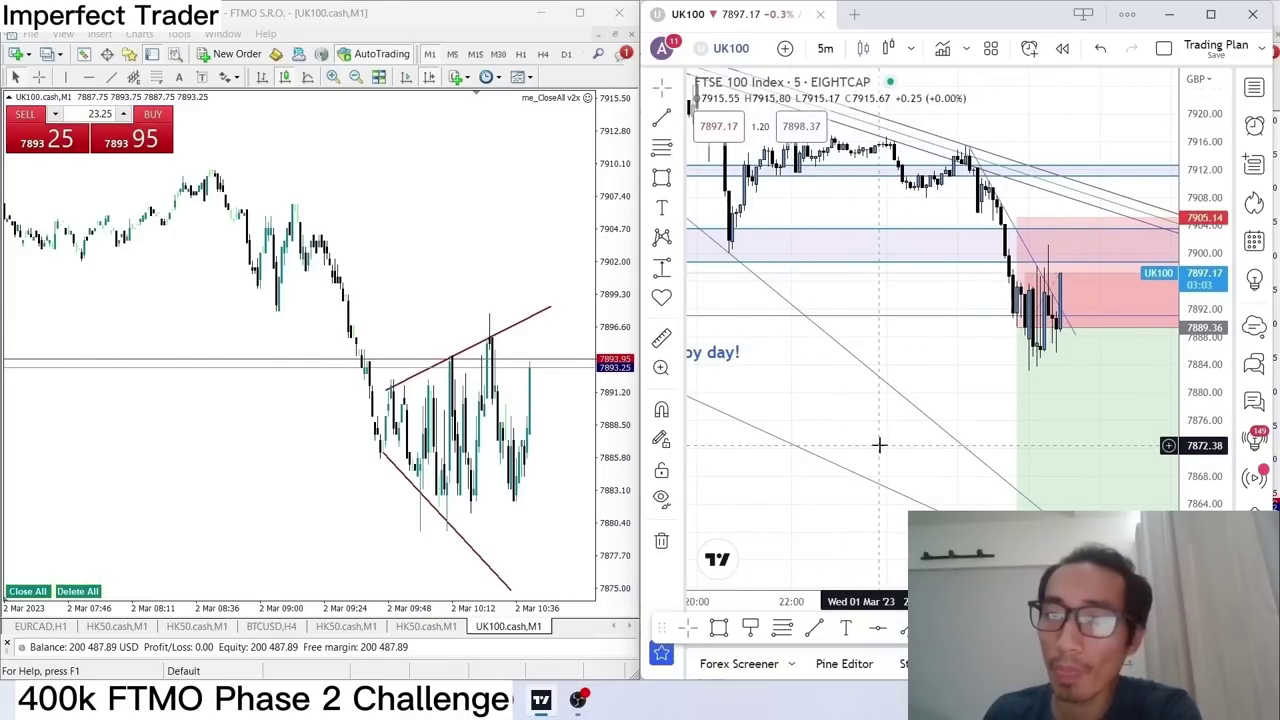
scroll(947, 432, down, 2)
scroll(997, 369, down, 2)
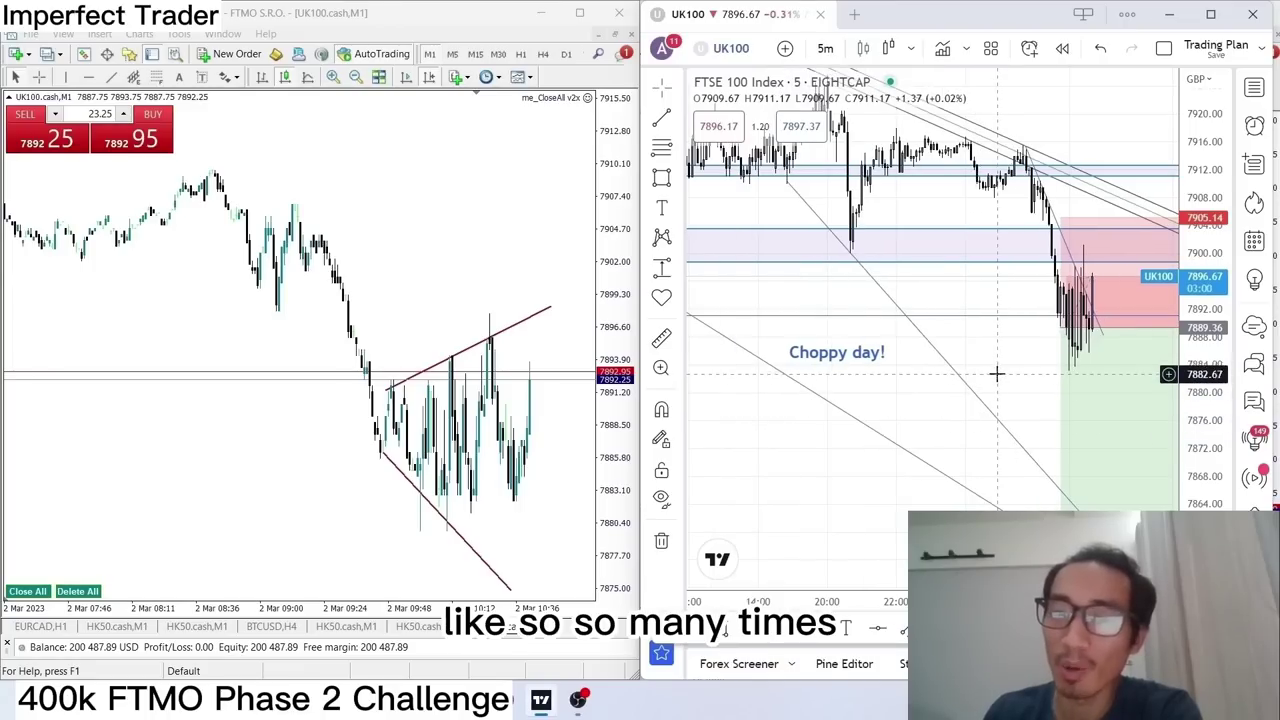
scroll(1031, 380, down, 2)
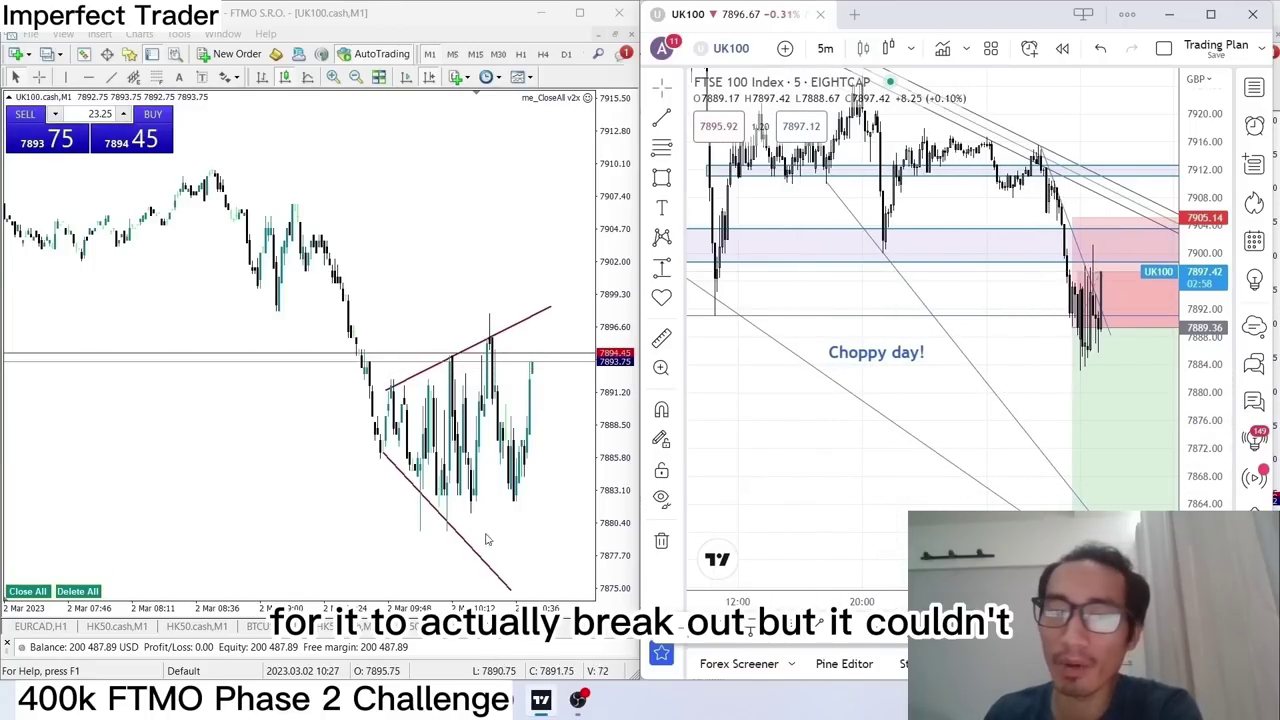
Open the account history and plot the closed UK100 sell trades on the M1 chart.
key(ctrl+t)
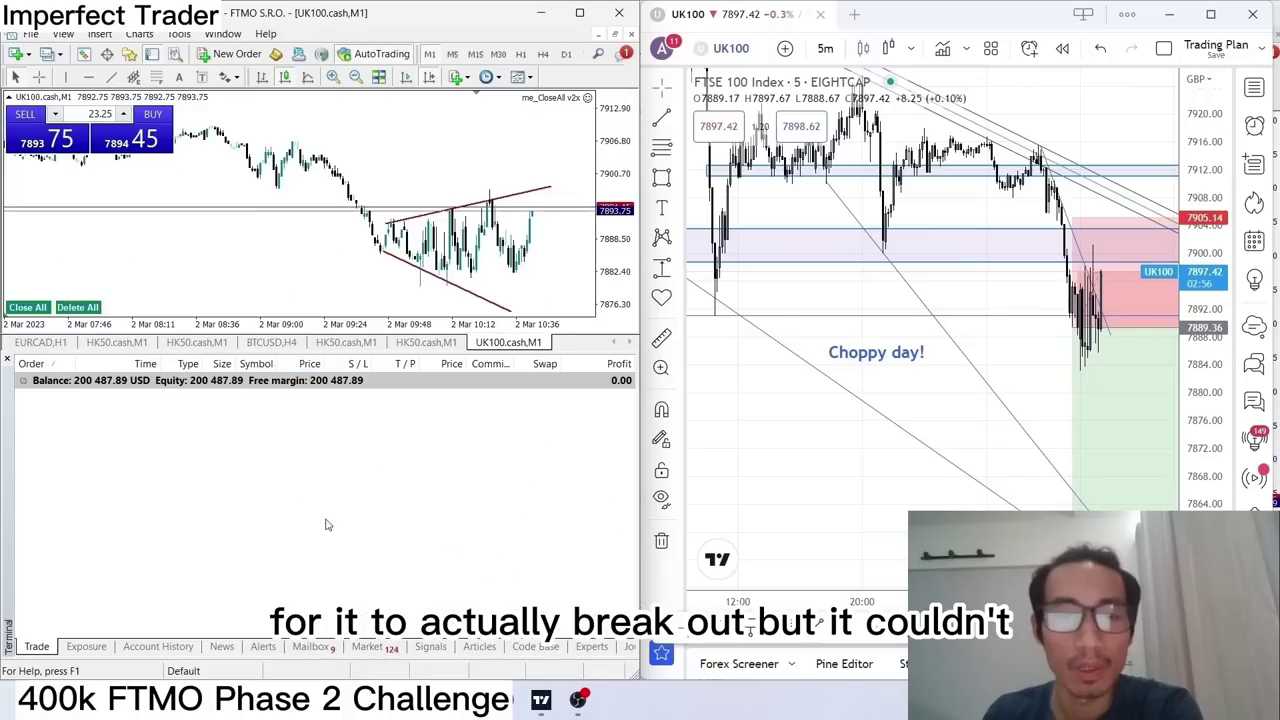
click(158, 646)
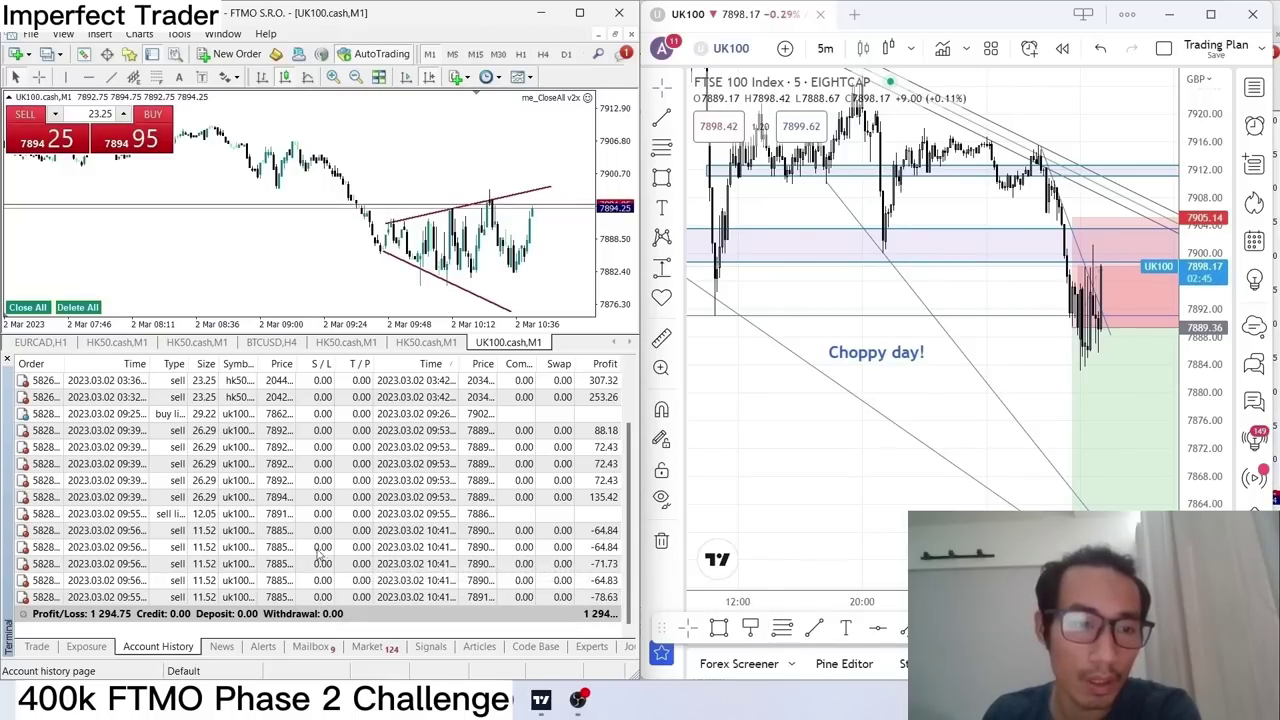
click(262, 446)
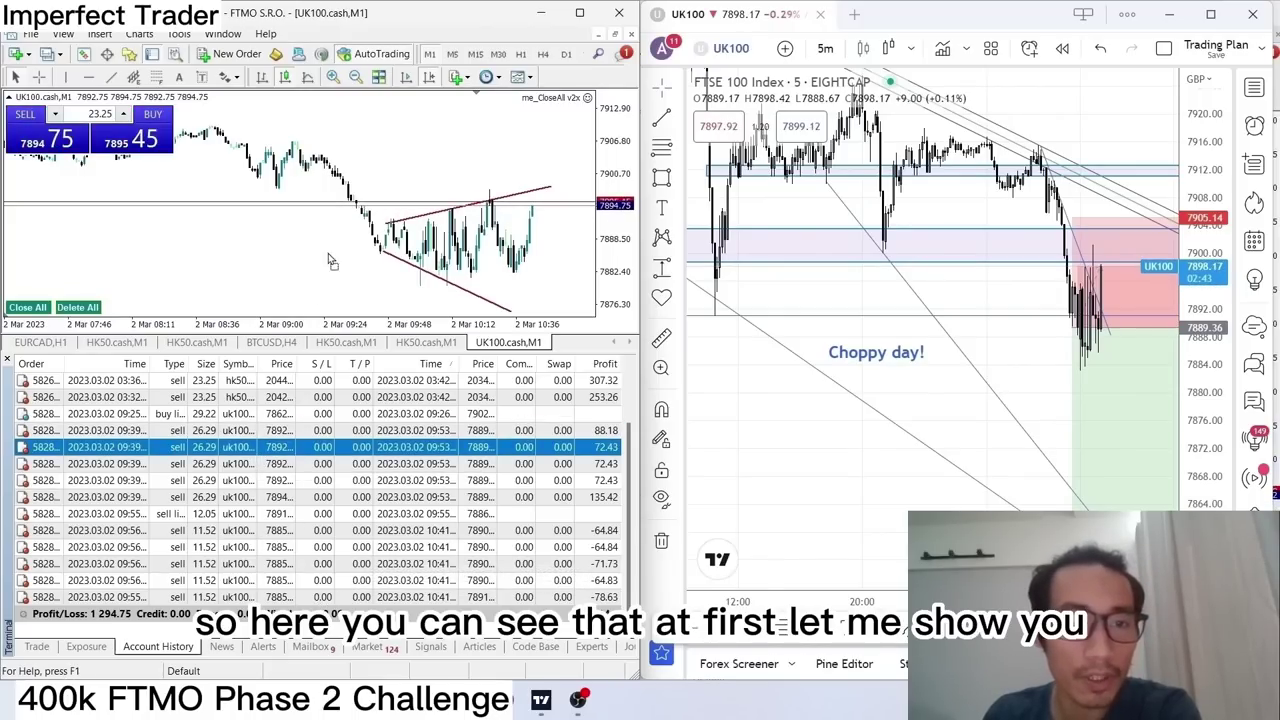
click(310, 547)
drag(318, 505, 344, 282)
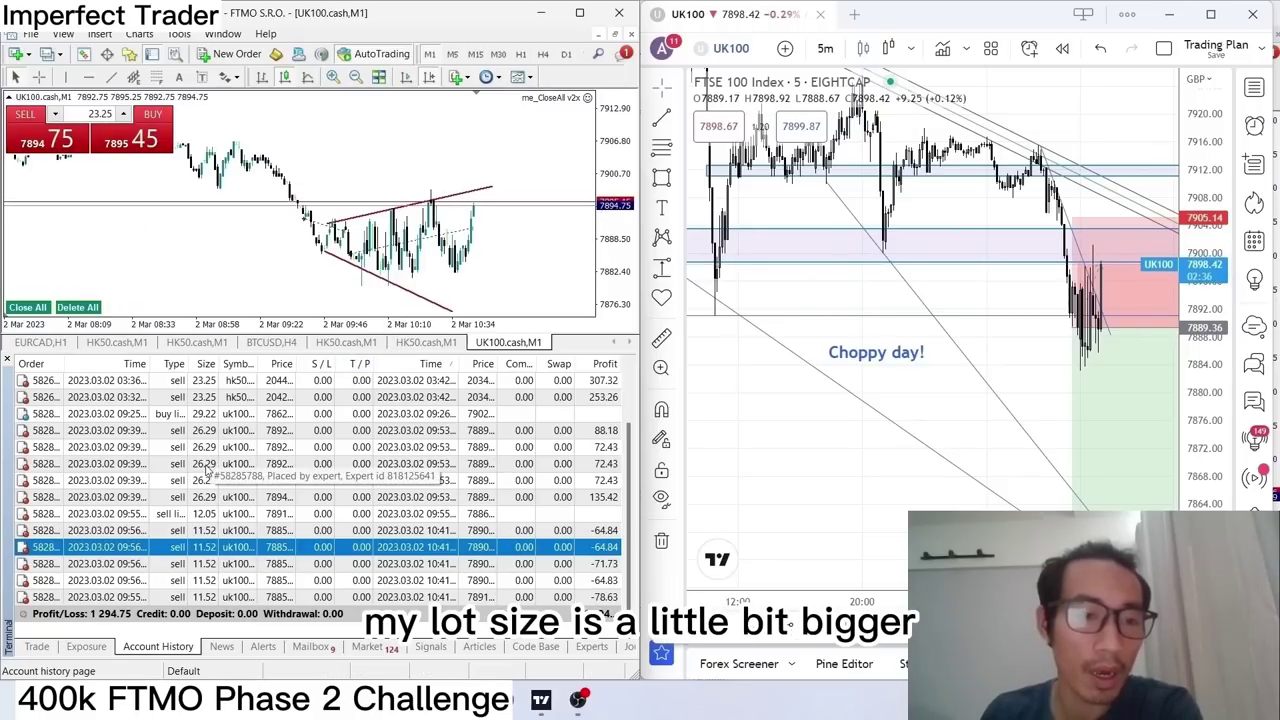
Compare the lot sizes of the first UK100 sell batch and the second batch in the account history.
click(205, 450)
click(205, 499)
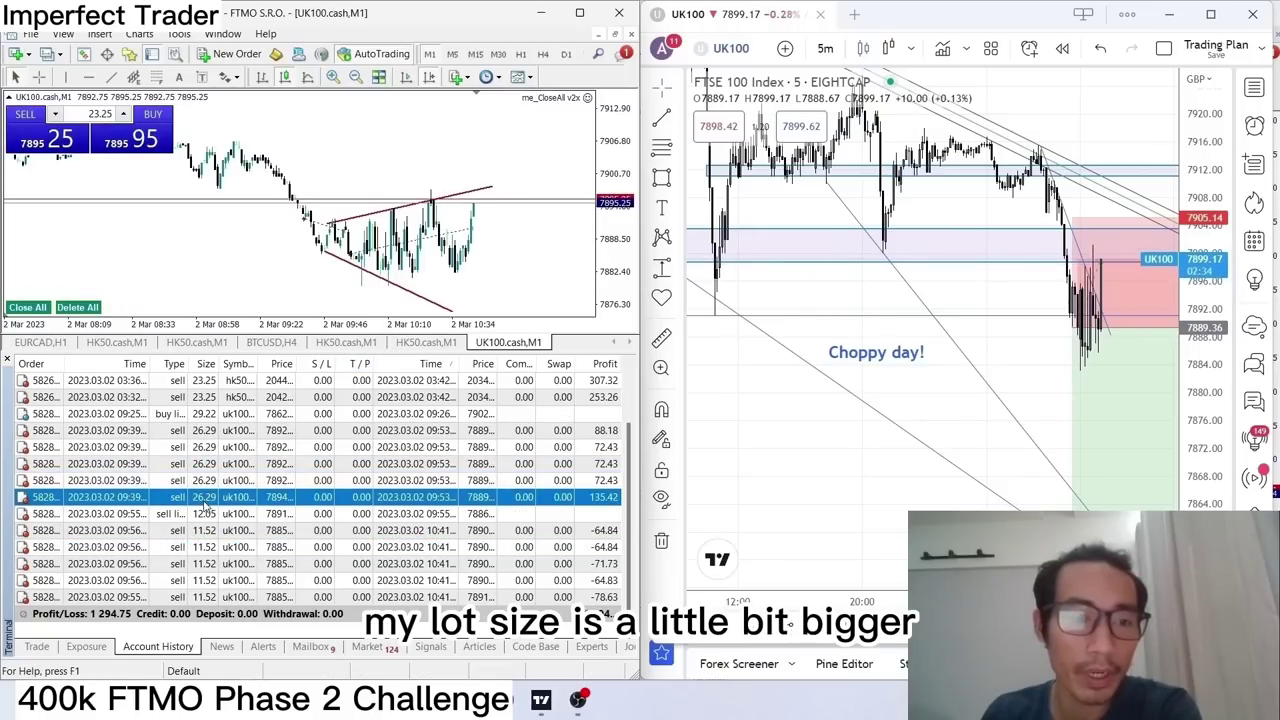
click(214, 481)
click(222, 448)
click(226, 431)
click(230, 448)
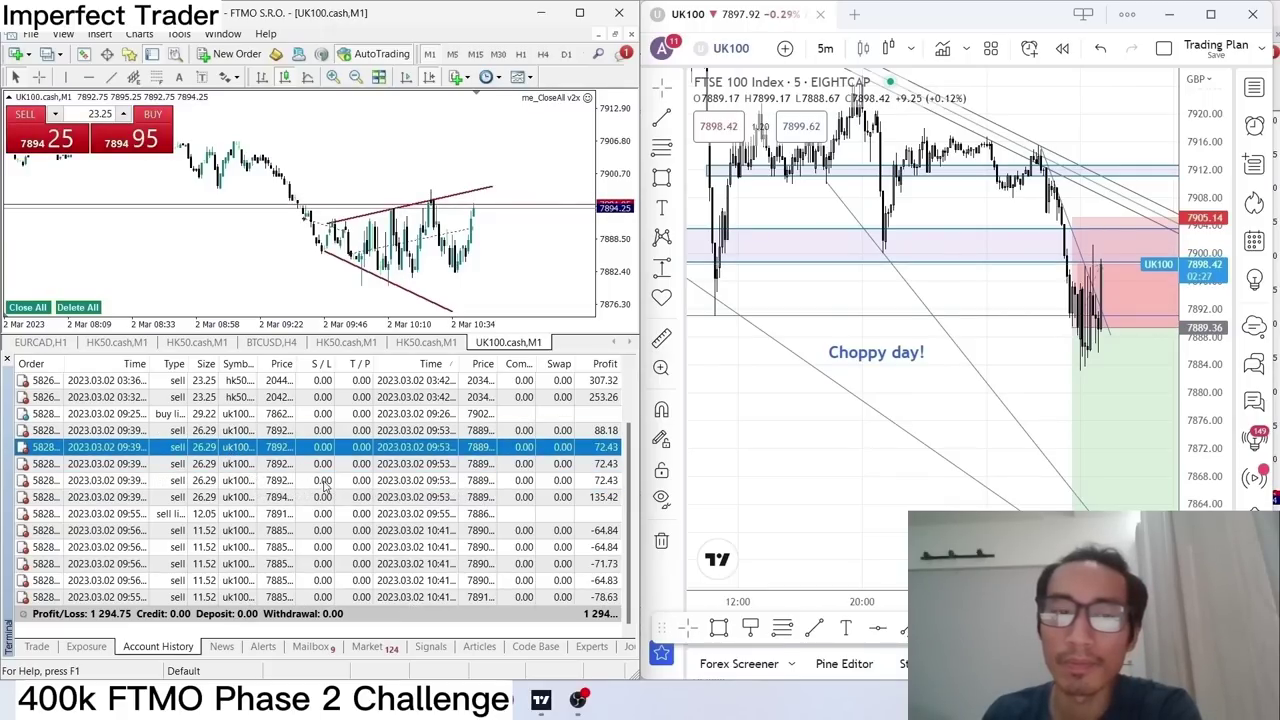
click(204, 533)
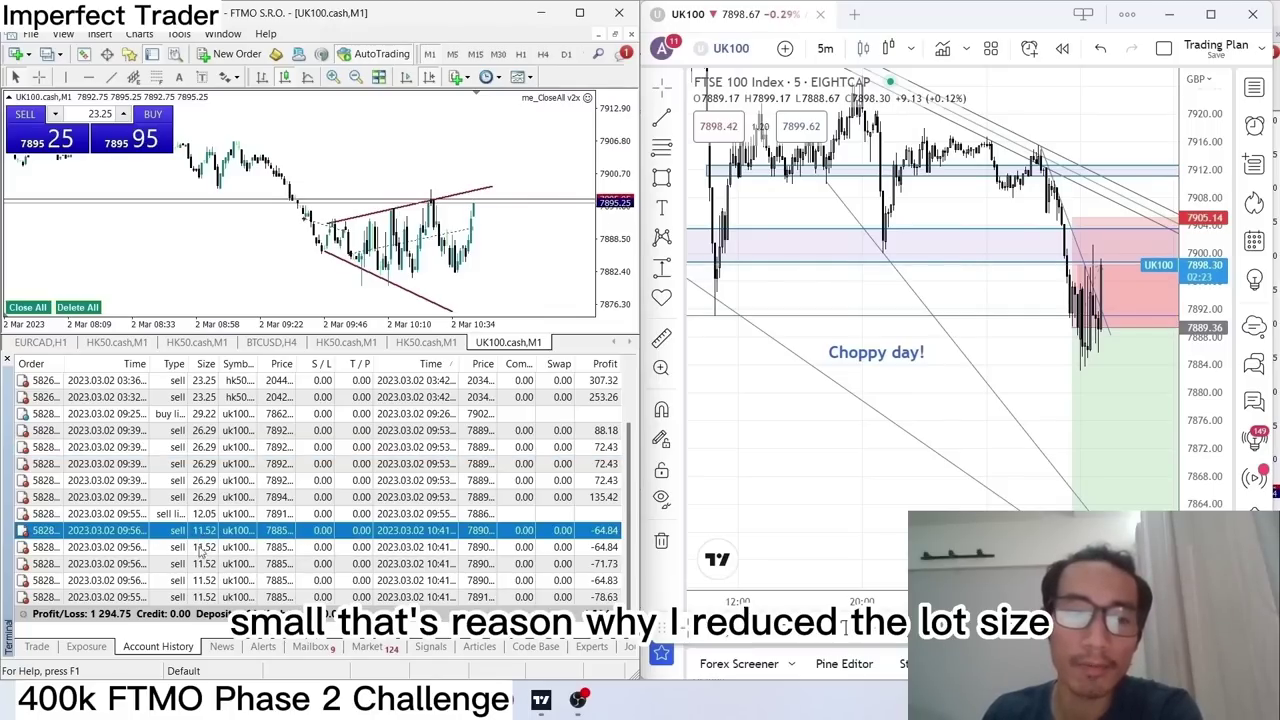
click(212, 545)
click(216, 536)
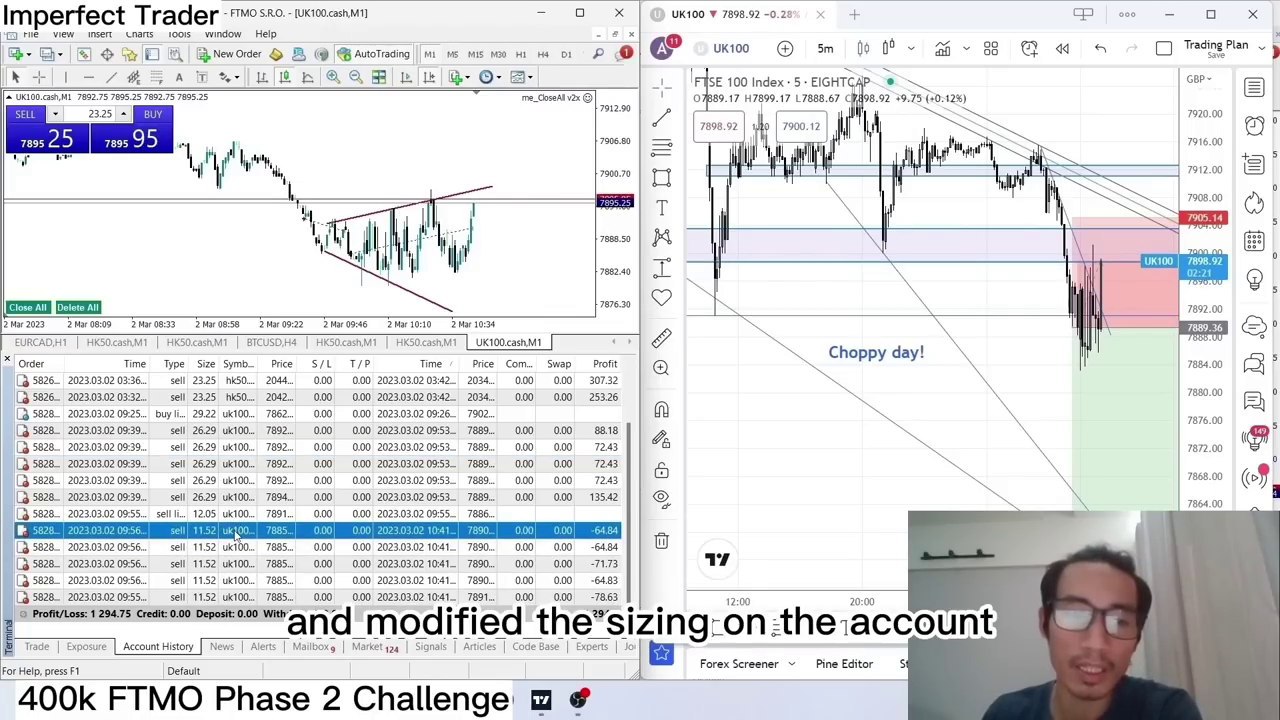
click(221, 547)
Hide the terminal and examine the plotted entries and exits of the UK100 sell trades on the M1 chart.
key(ctrl+t)
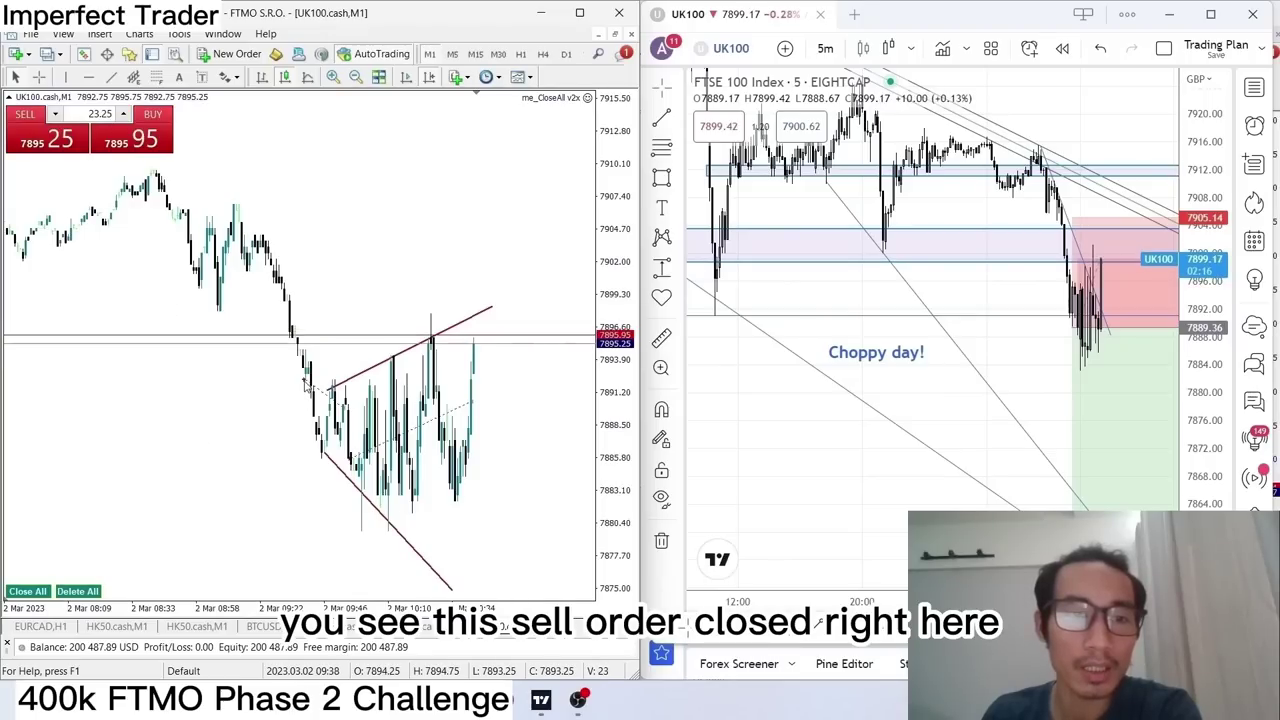
mouse_move(345, 415)
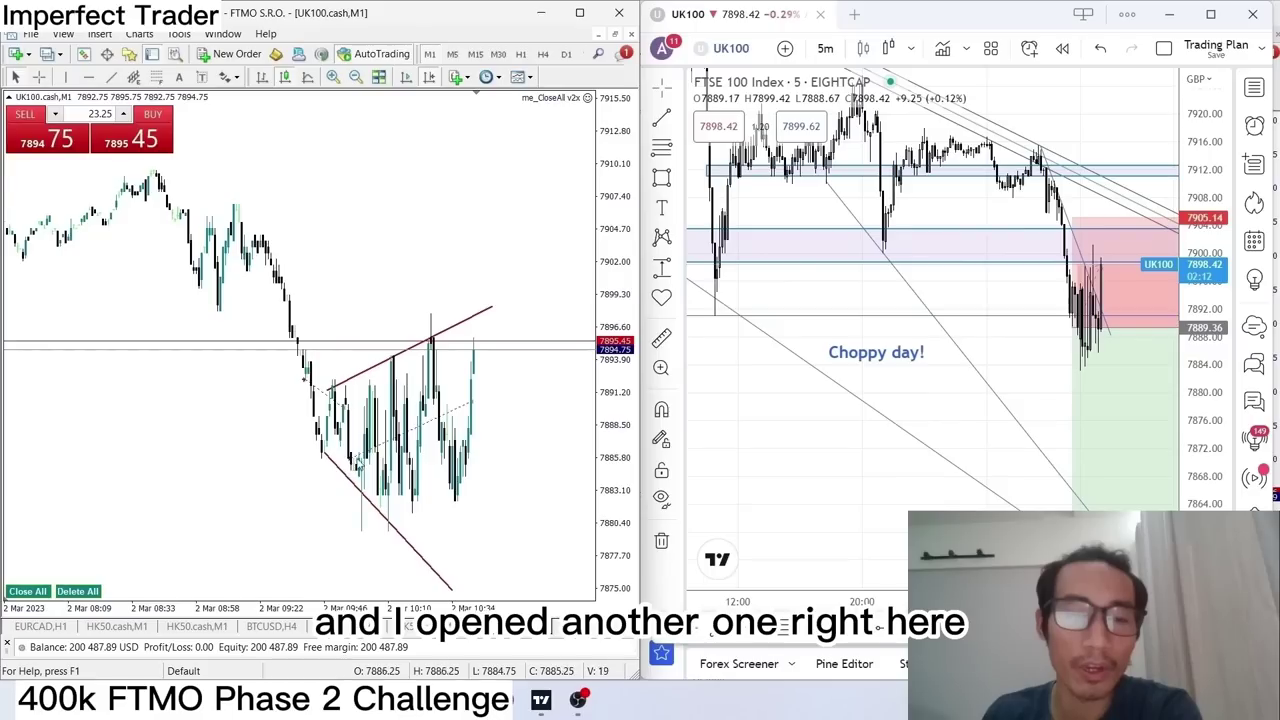
mouse_move(474, 408)
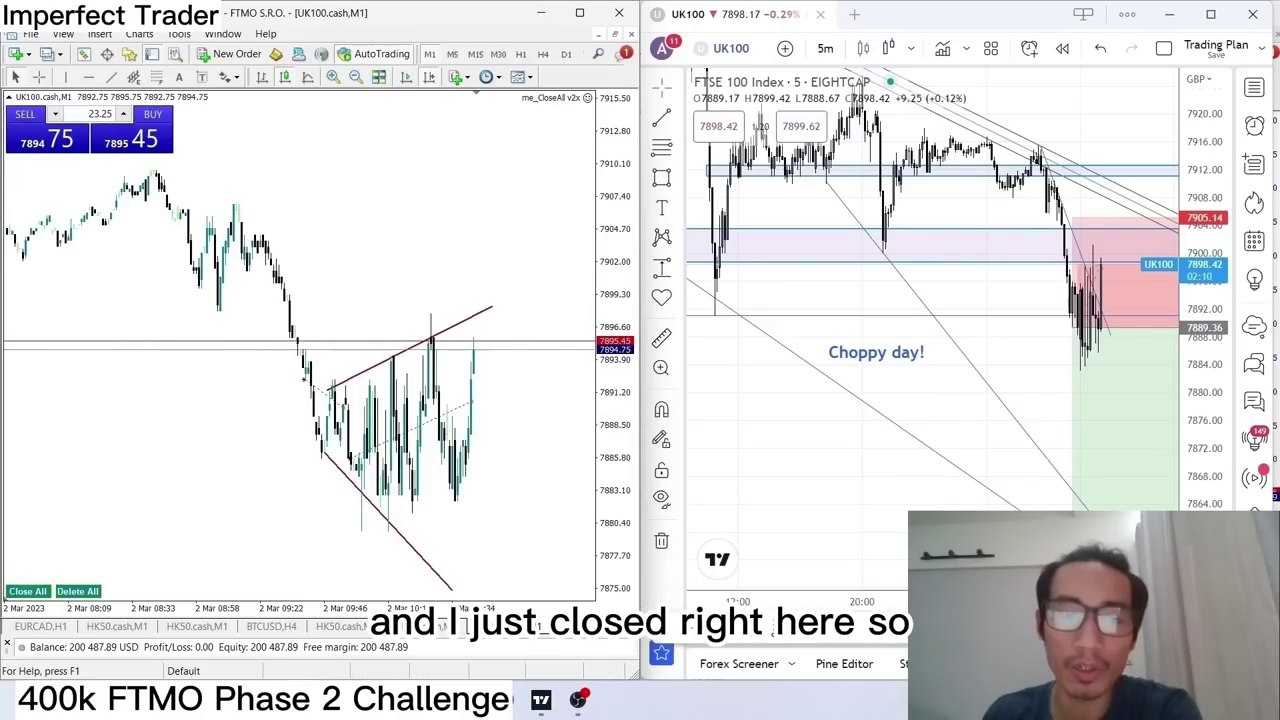
Bring back the account history and review the day's closed trades alongside the UK100 5-minute chart.
key(ctrl+t)
scroll(410, 535, down, 2)
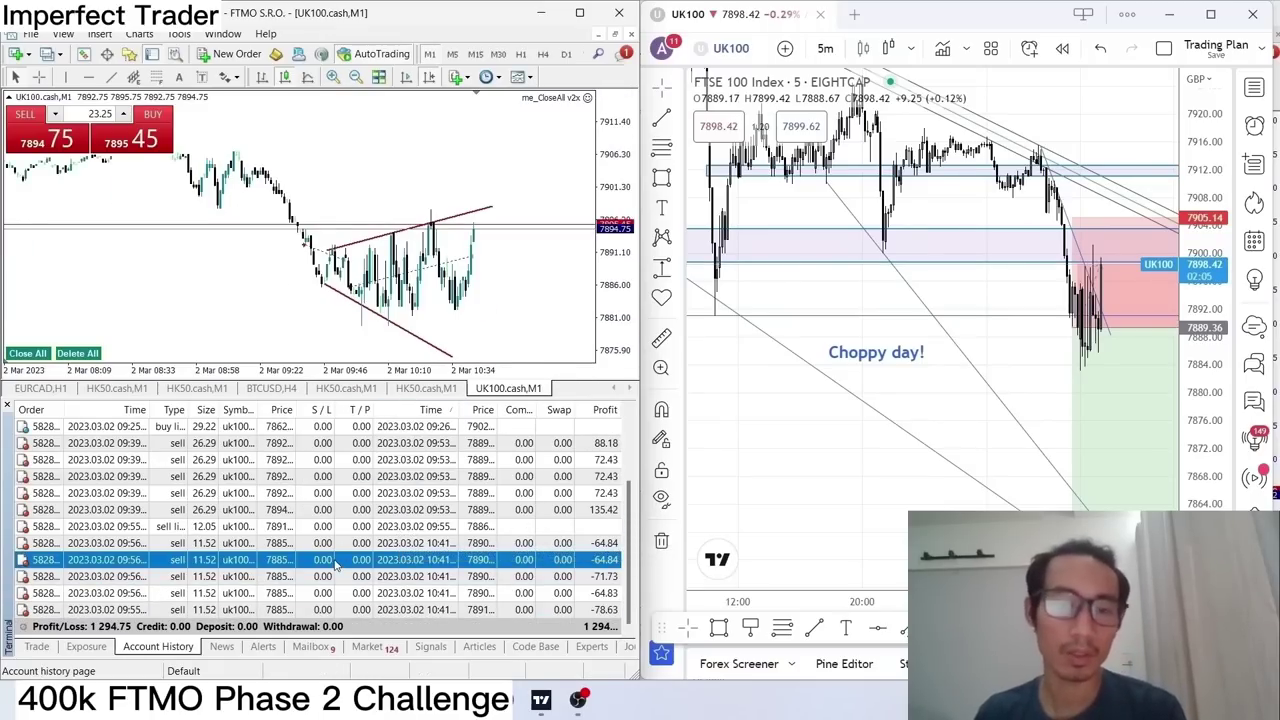
mouse_move(340, 565)
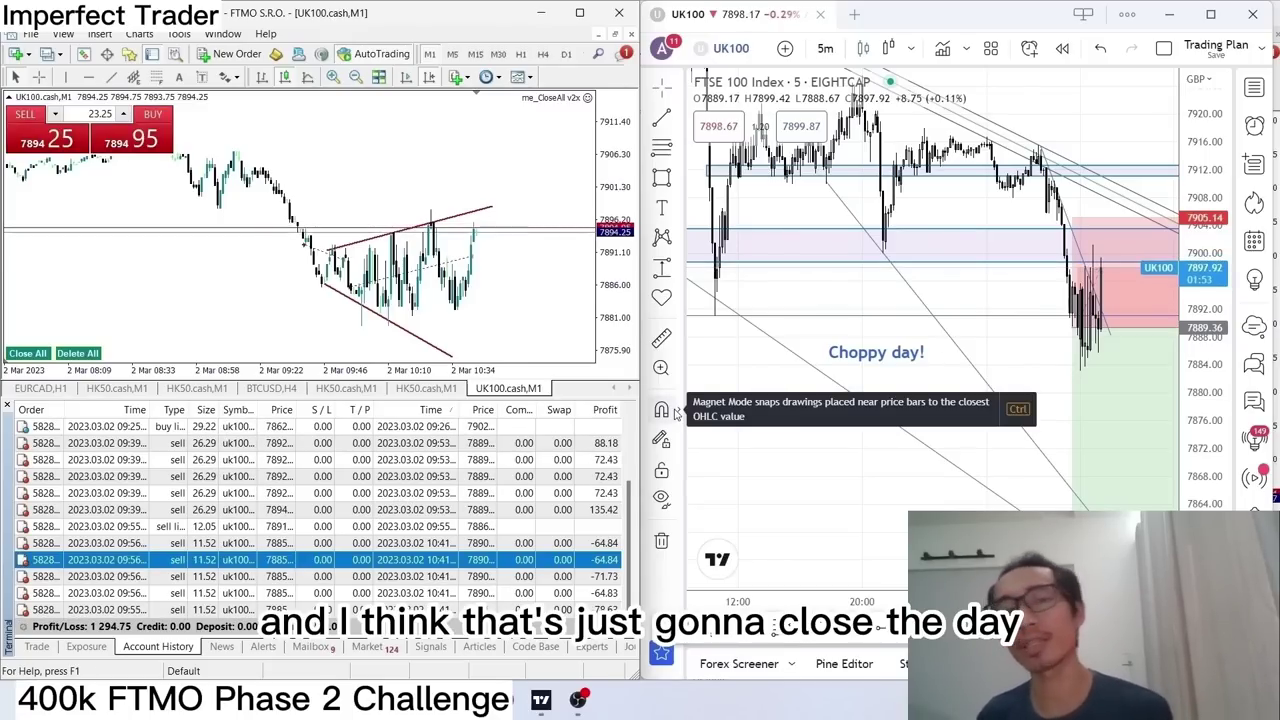
scroll(886, 429, up, 2)
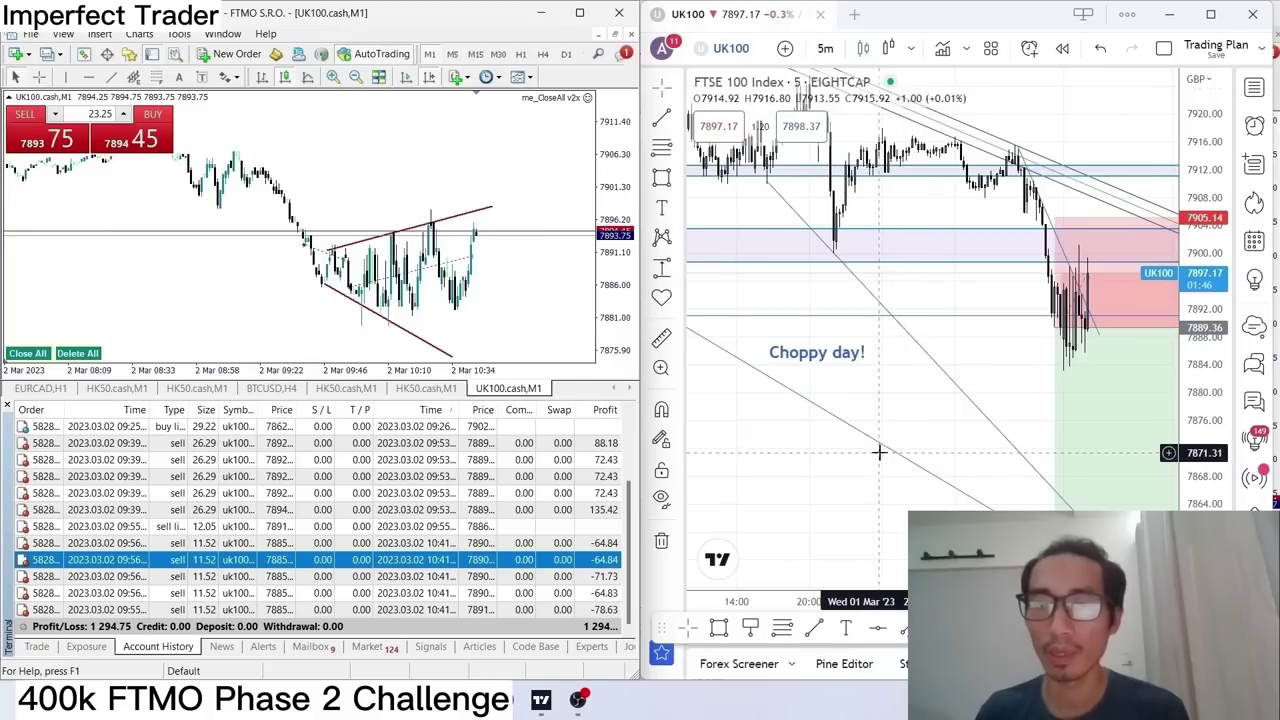
scroll(880, 420, down, 2)
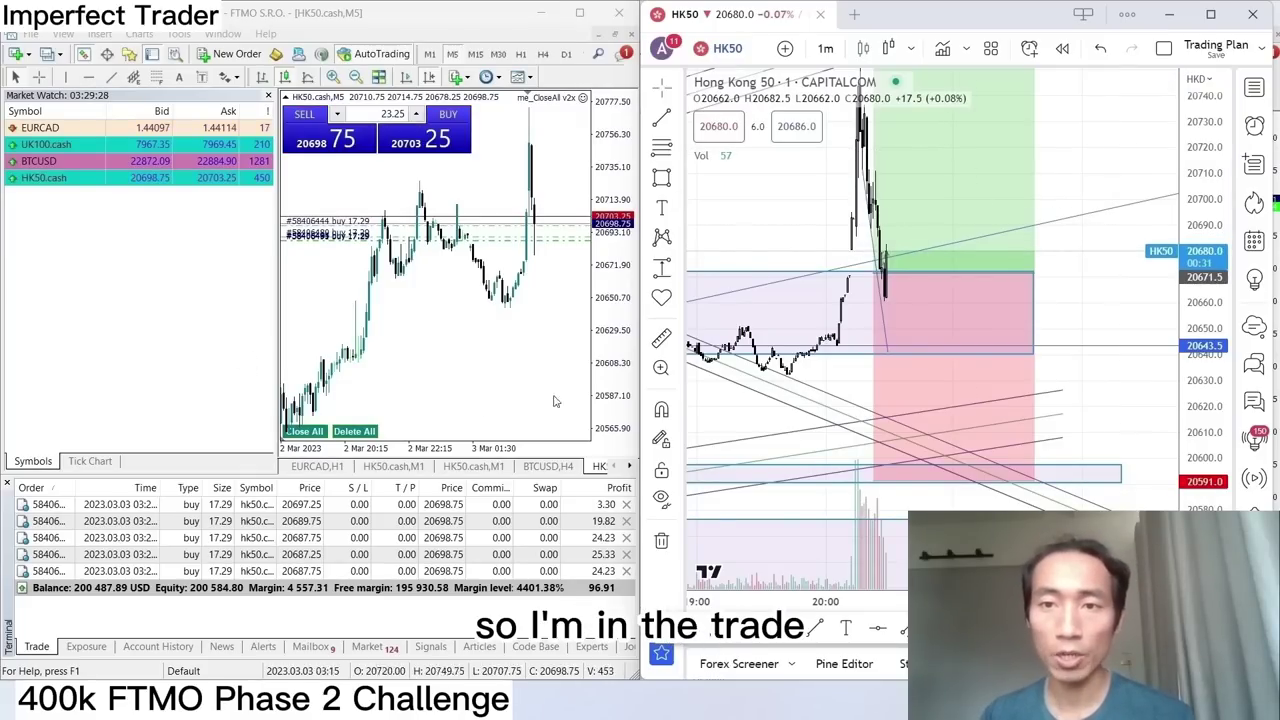
Examine the HK50 long position and its entry zone on the 1-minute chart.
drag(1095, 183, 1155, 193)
drag(827, 251, 827, 337)
drag(951, 410, 983, 382)
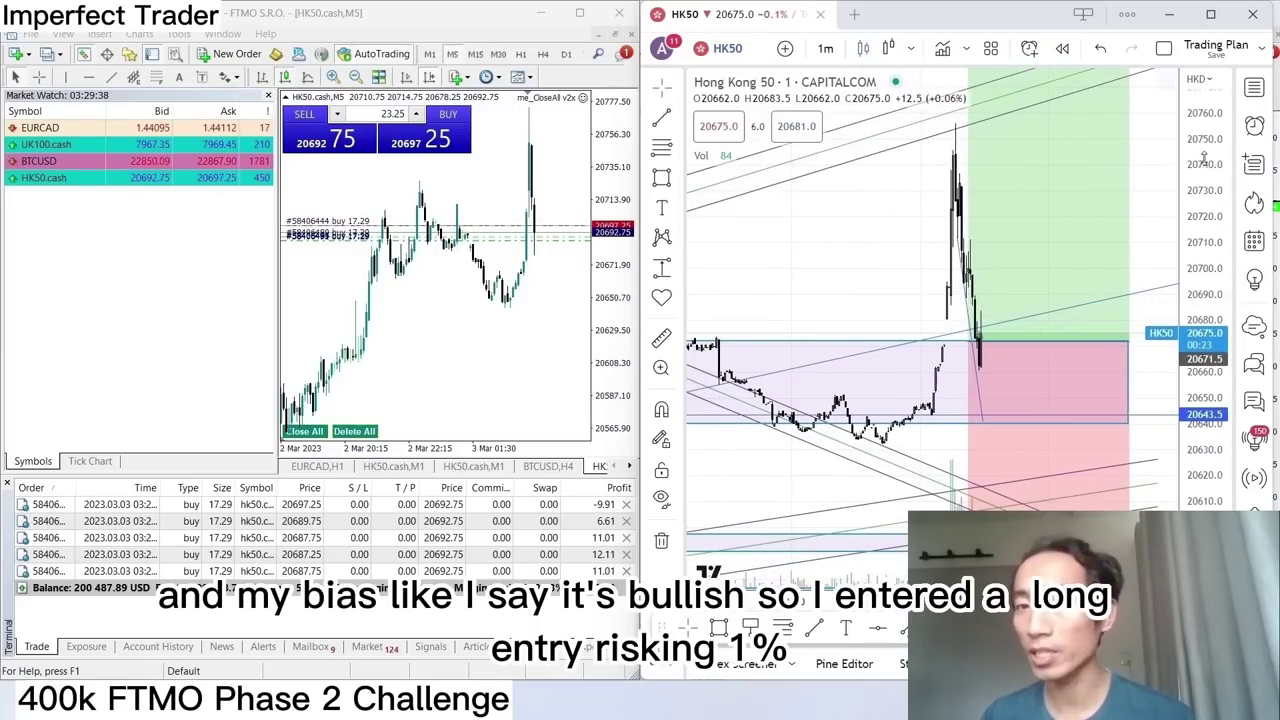
drag(1203, 159, 1203, 178)
drag(806, 286, 837, 257)
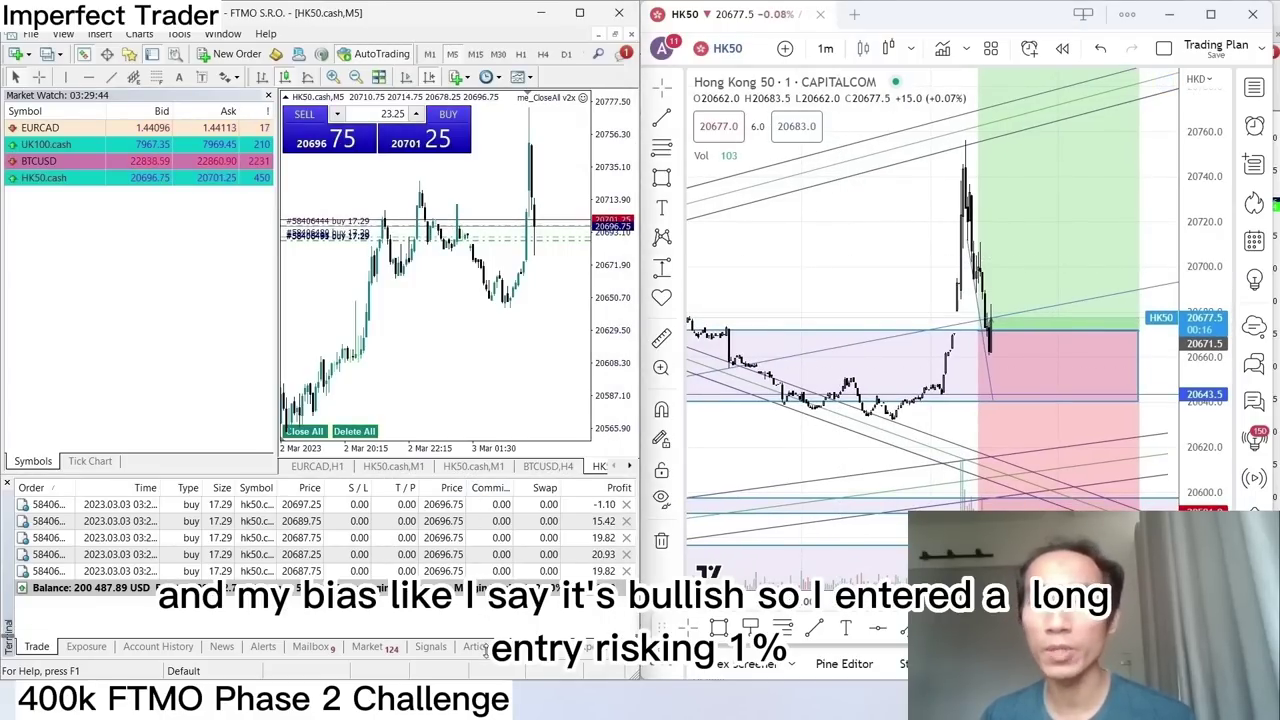
Hide the terminal and Market Watch to enlarge the MetaTrader HK50 chart, and monitor the long trade on the 1-minute chart.
key(ctrl+t)
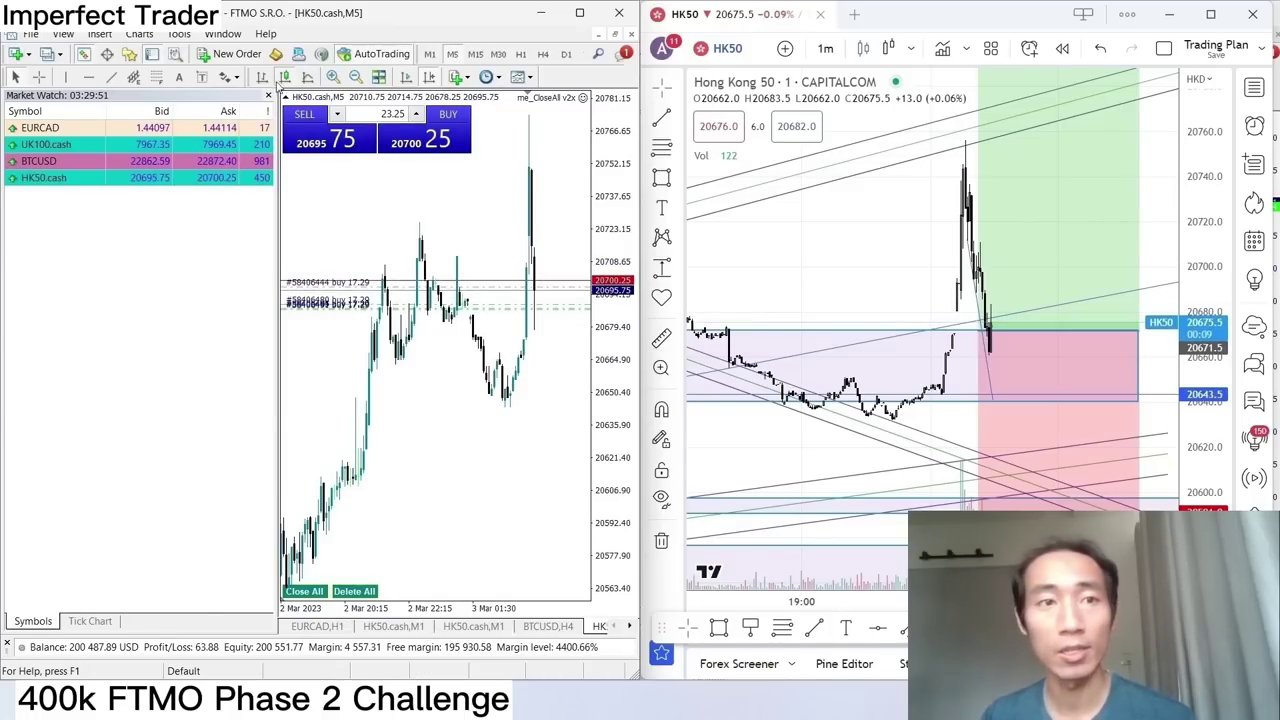
key(ctrl+m)
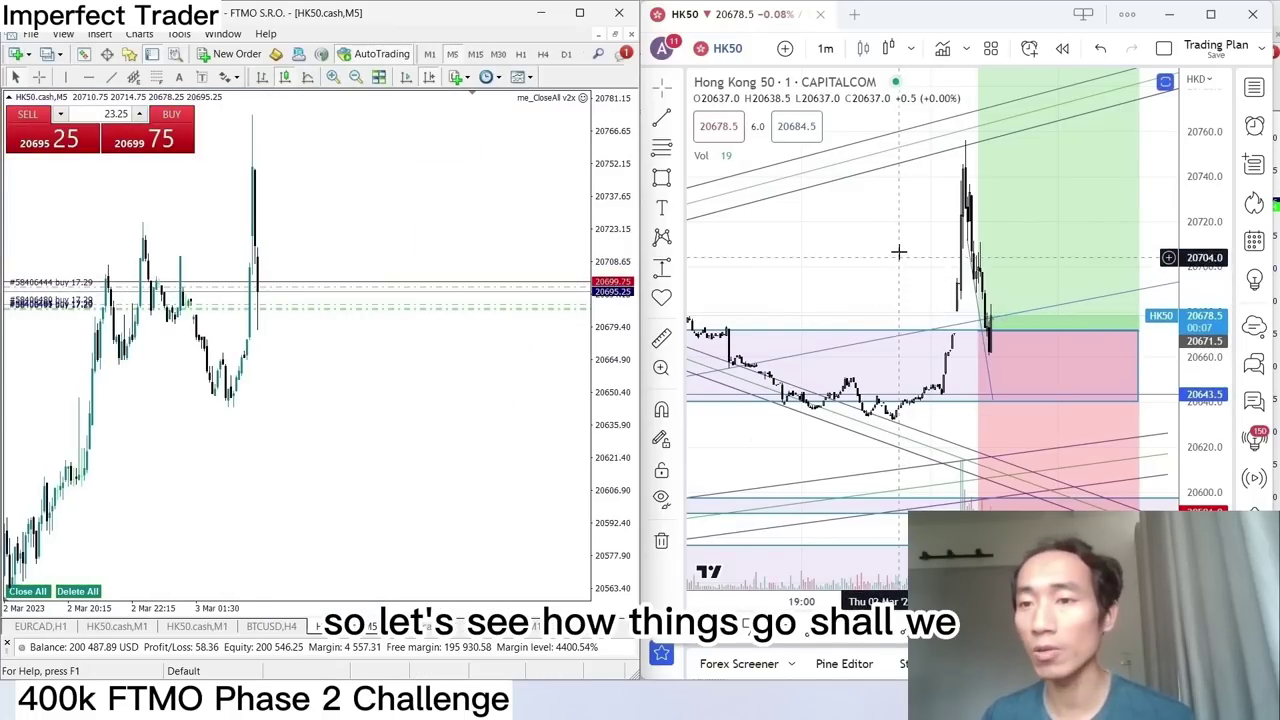
scroll(1155, 221, up, 3)
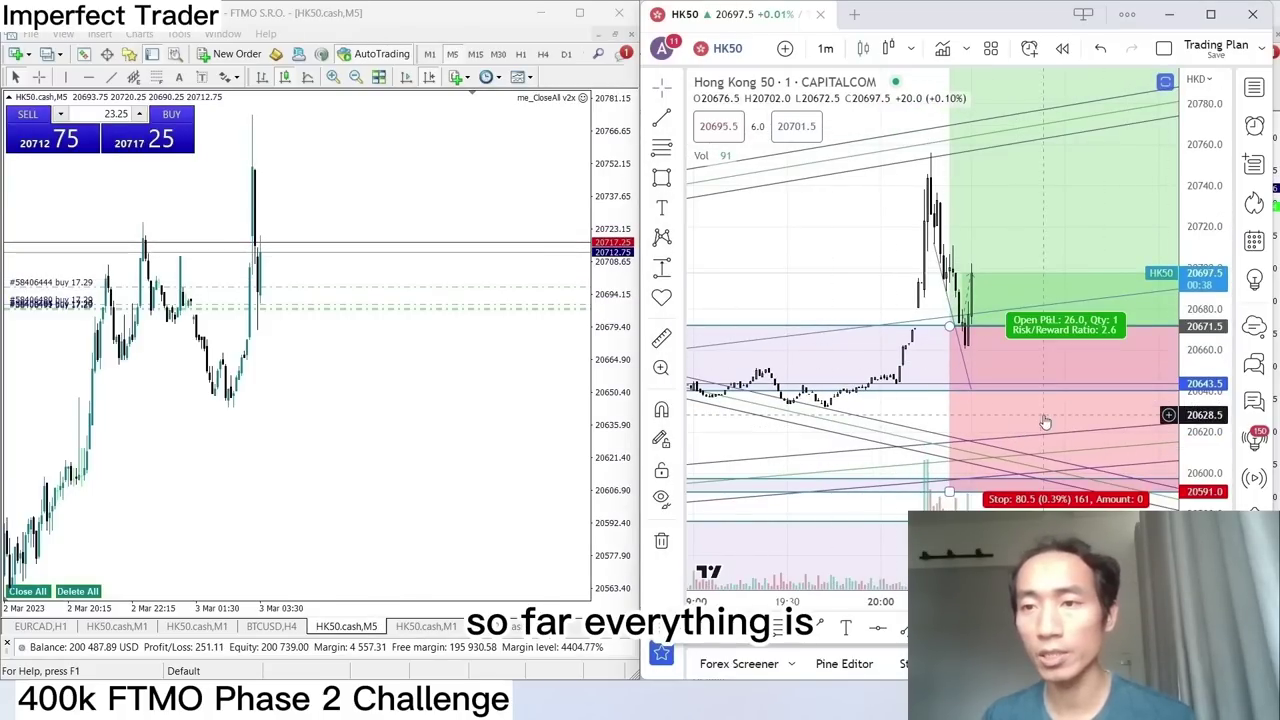
drag(832, 243, 858, 236)
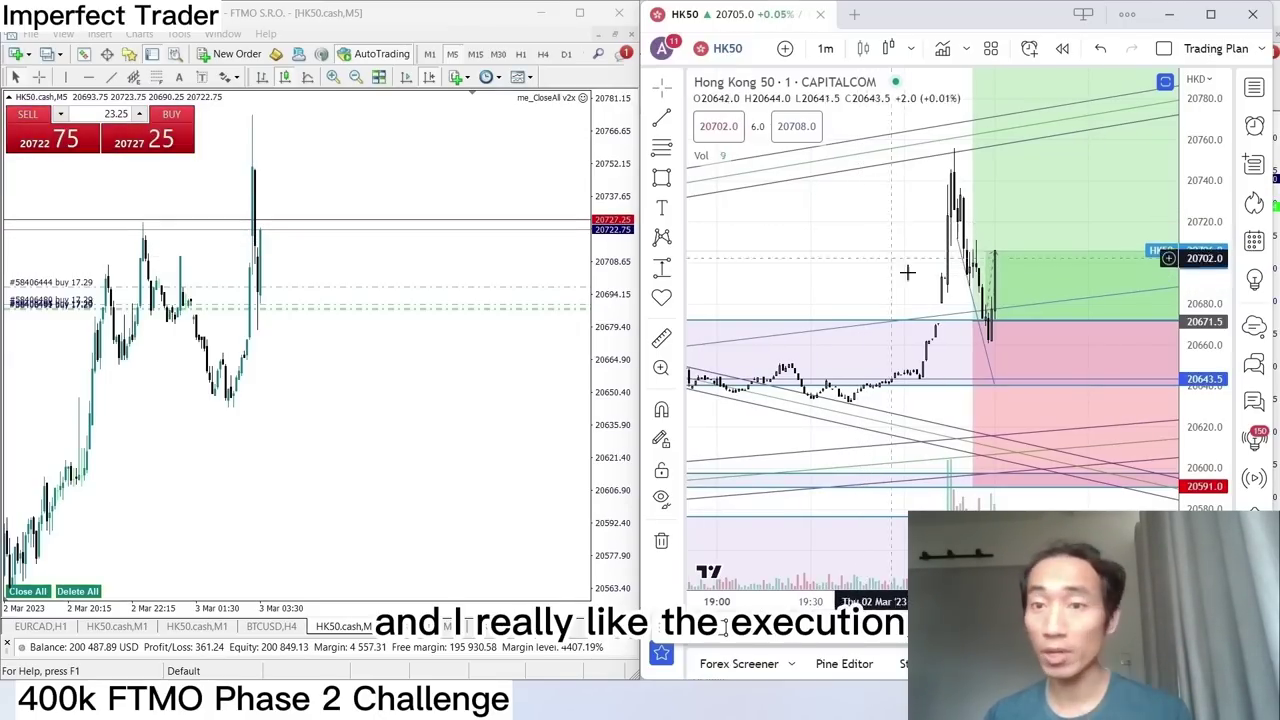
drag(1207, 183, 1207, 215)
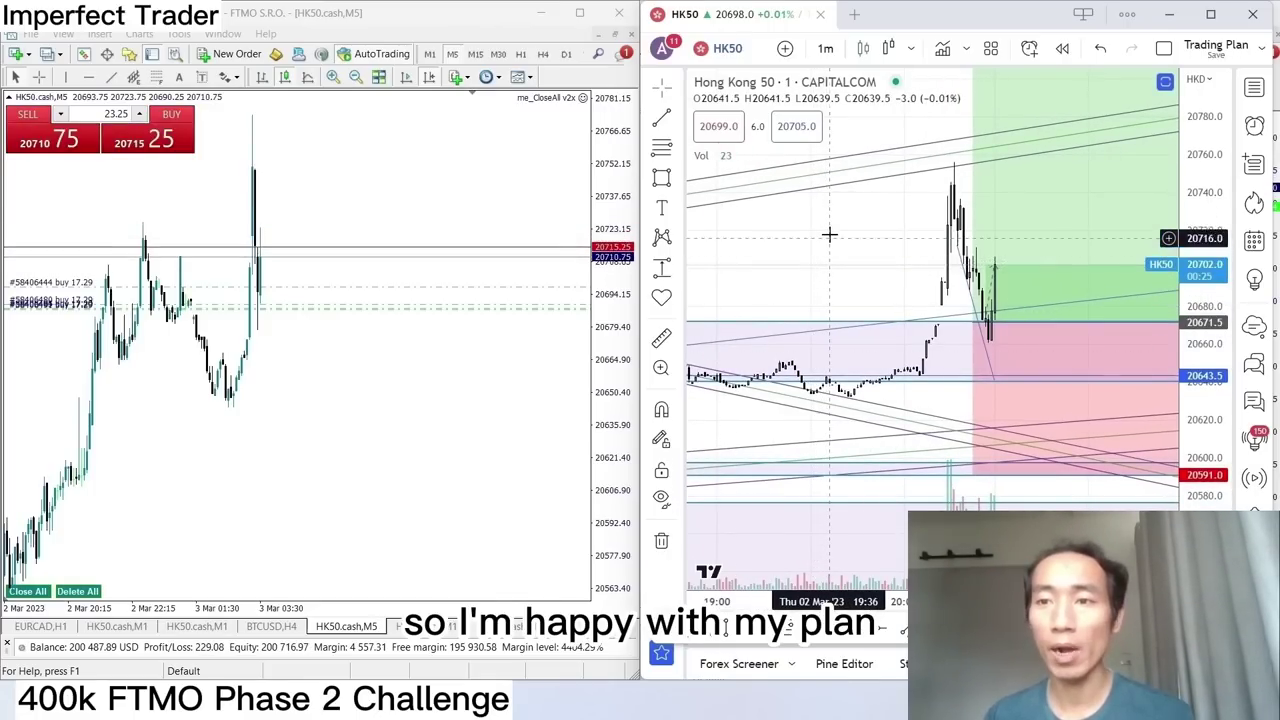
drag(828, 237, 821, 268)
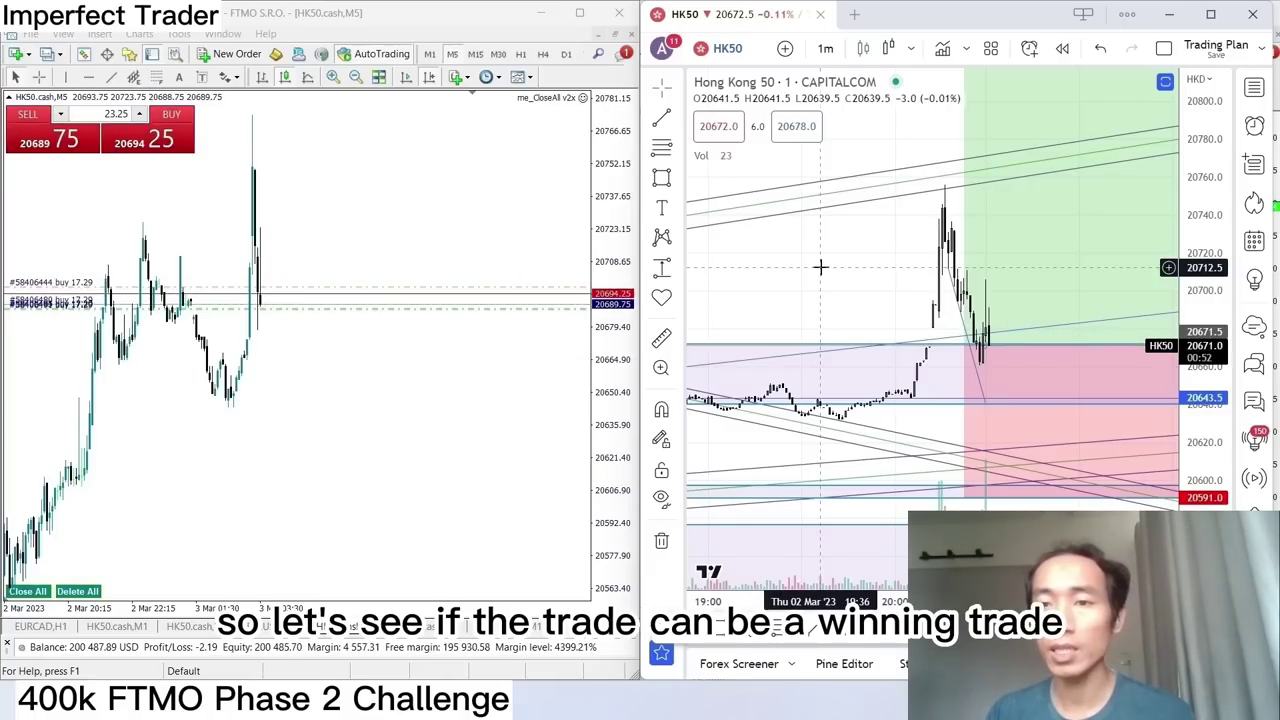
Switch the TradingView HK50 chart to the 5-minute timeframe.
click(1088, 337)
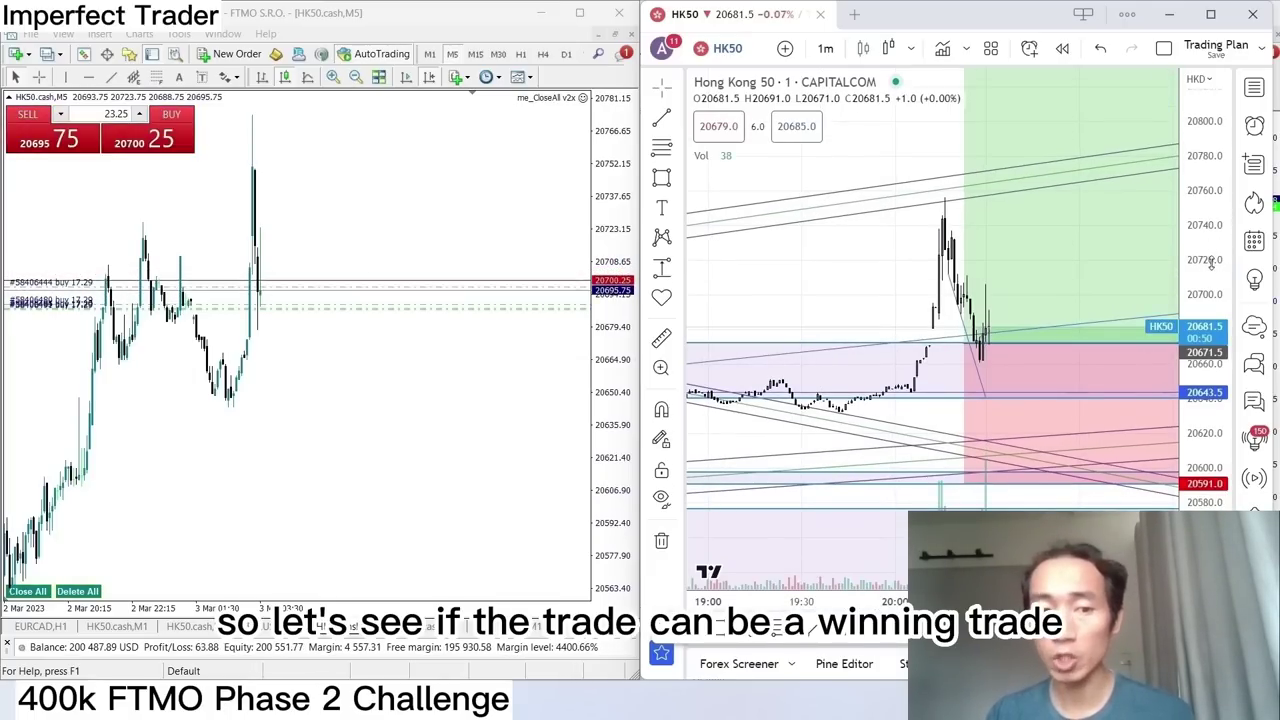
key(5)
key(Return)
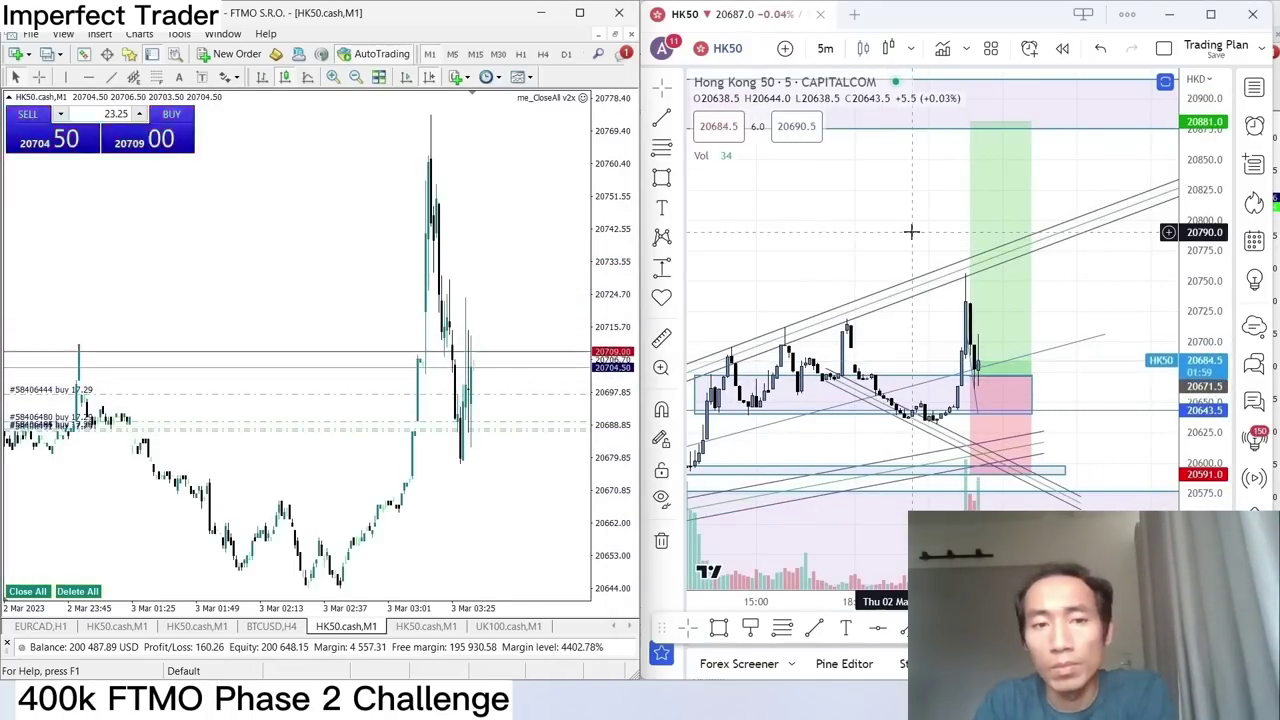
Monitor the HK50 long trade against its entry zone and stop level on the 5-minute chart.
scroll(840, 225, up, 1)
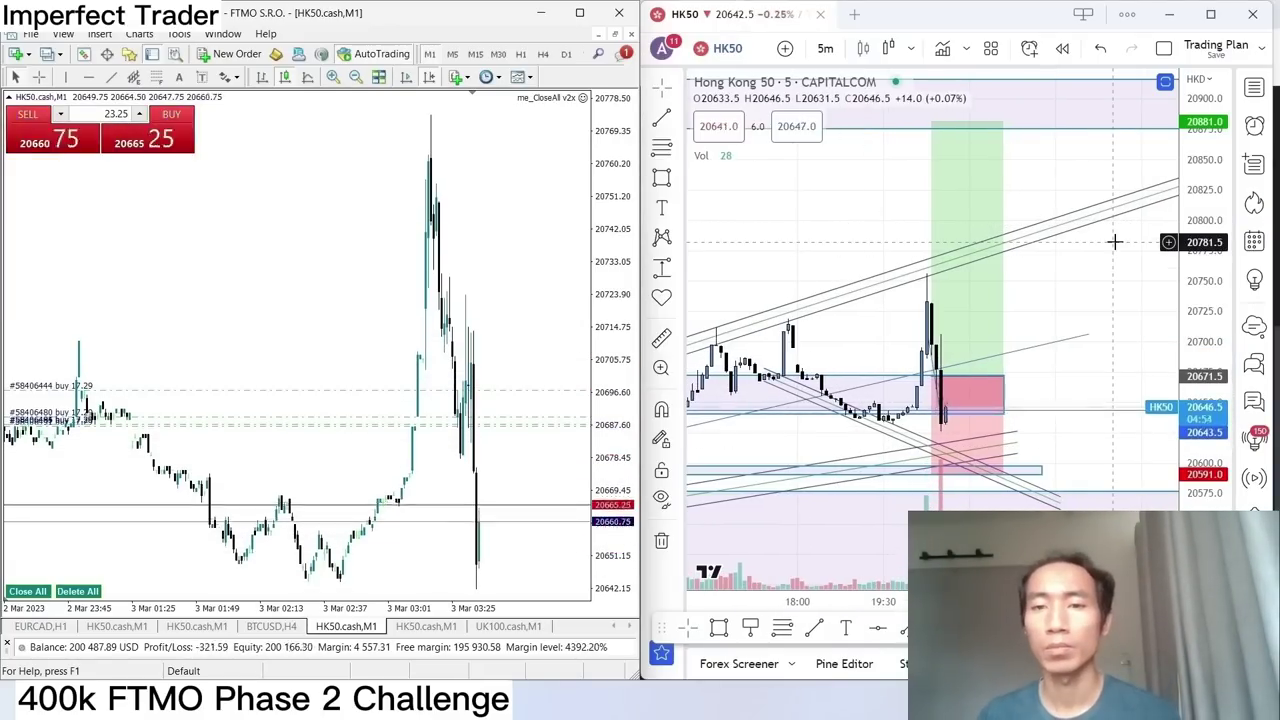
scroll(1115, 242, down, 1)
scroll(863, 286, up, 2)
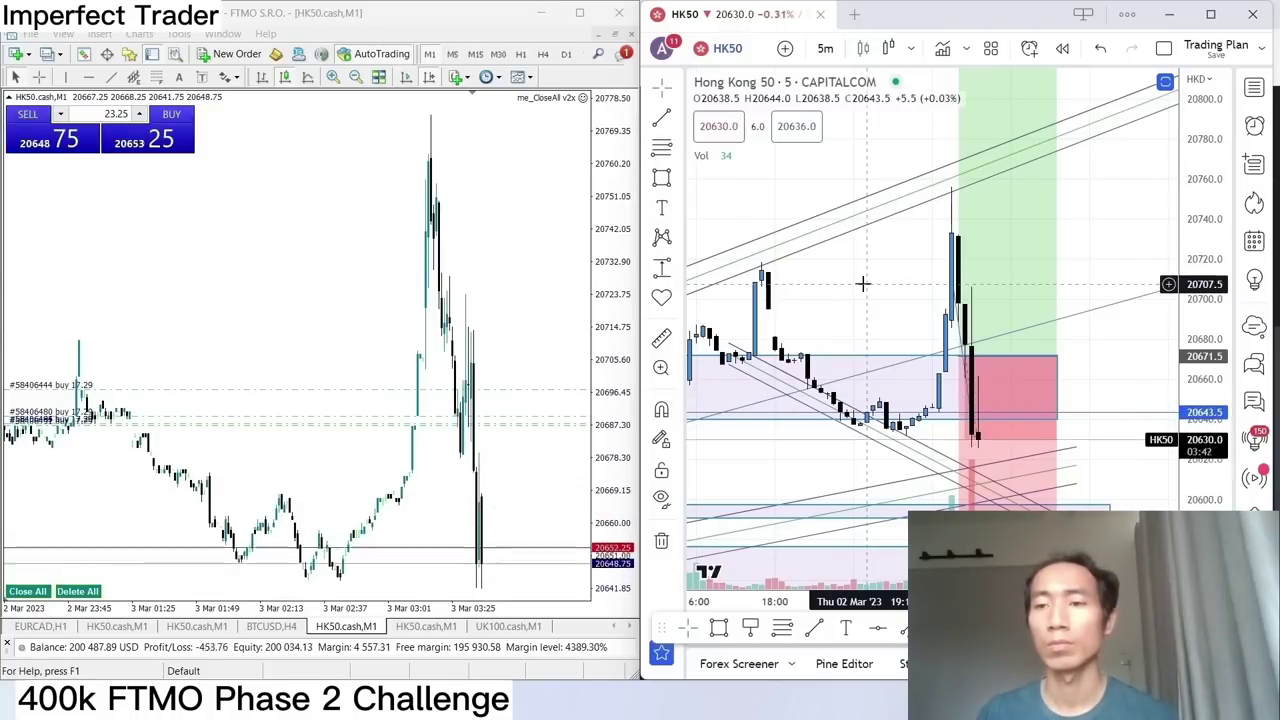
scroll(930, 282, down, 1)
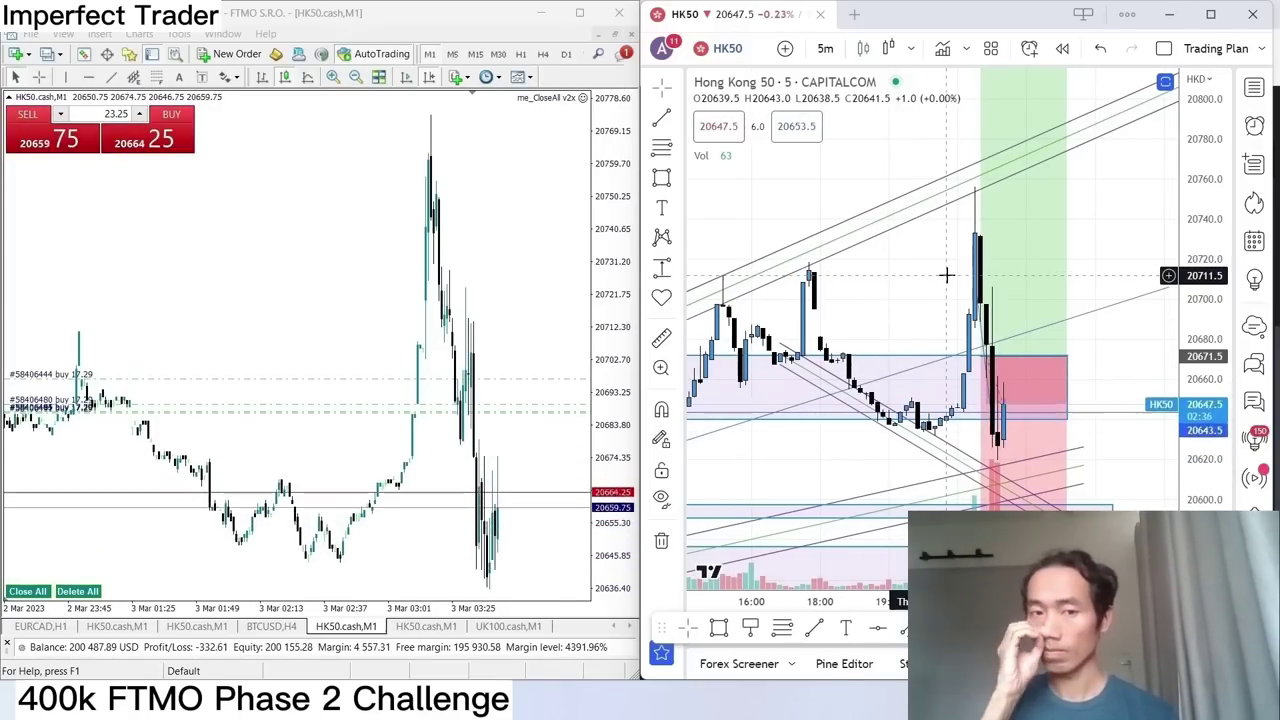
scroll(1105, 235, up, 1)
scroll(1105, 235, up, 1)
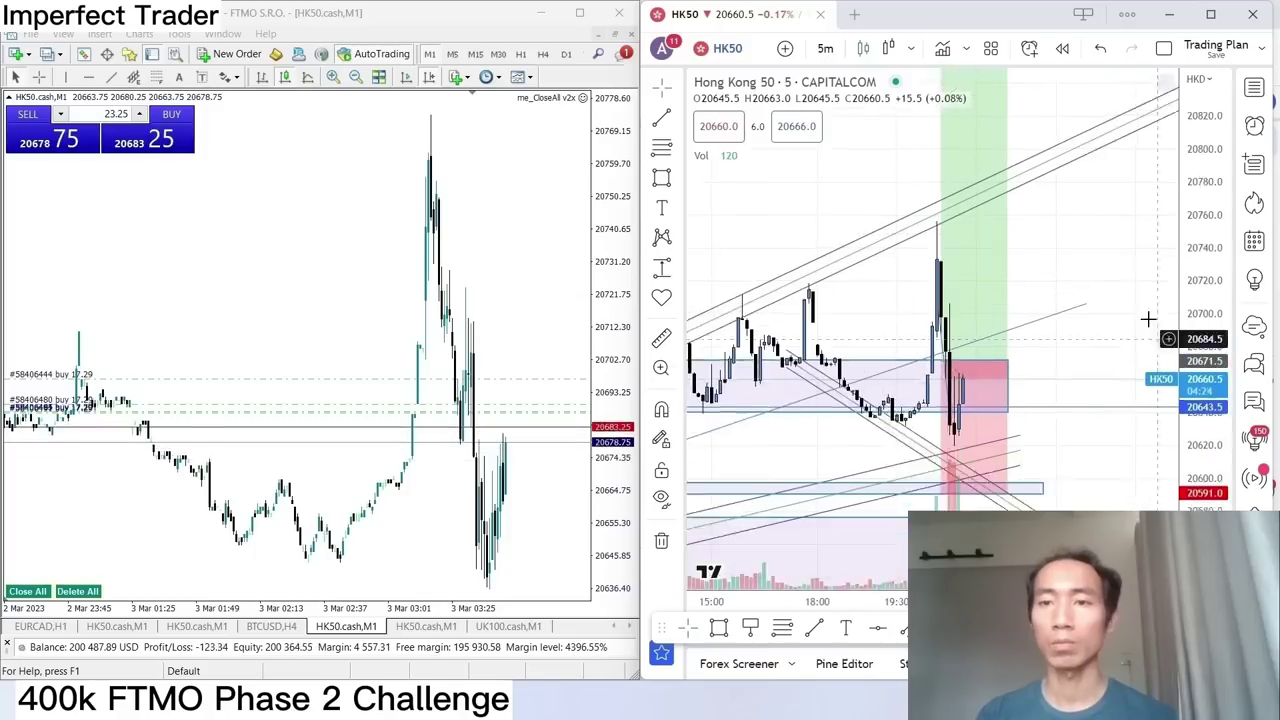
scroll(1125, 285, down, 2)
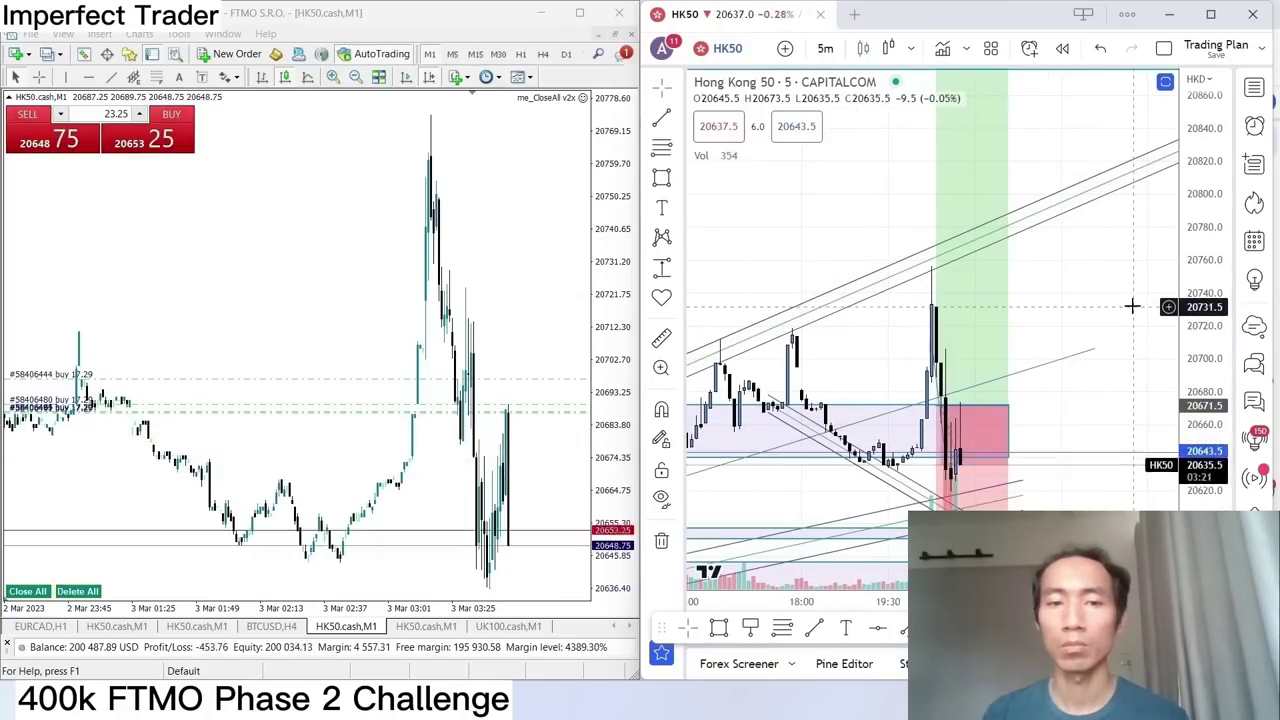
scroll(1130, 295, down, 3)
scroll(1130, 275, down, 1)
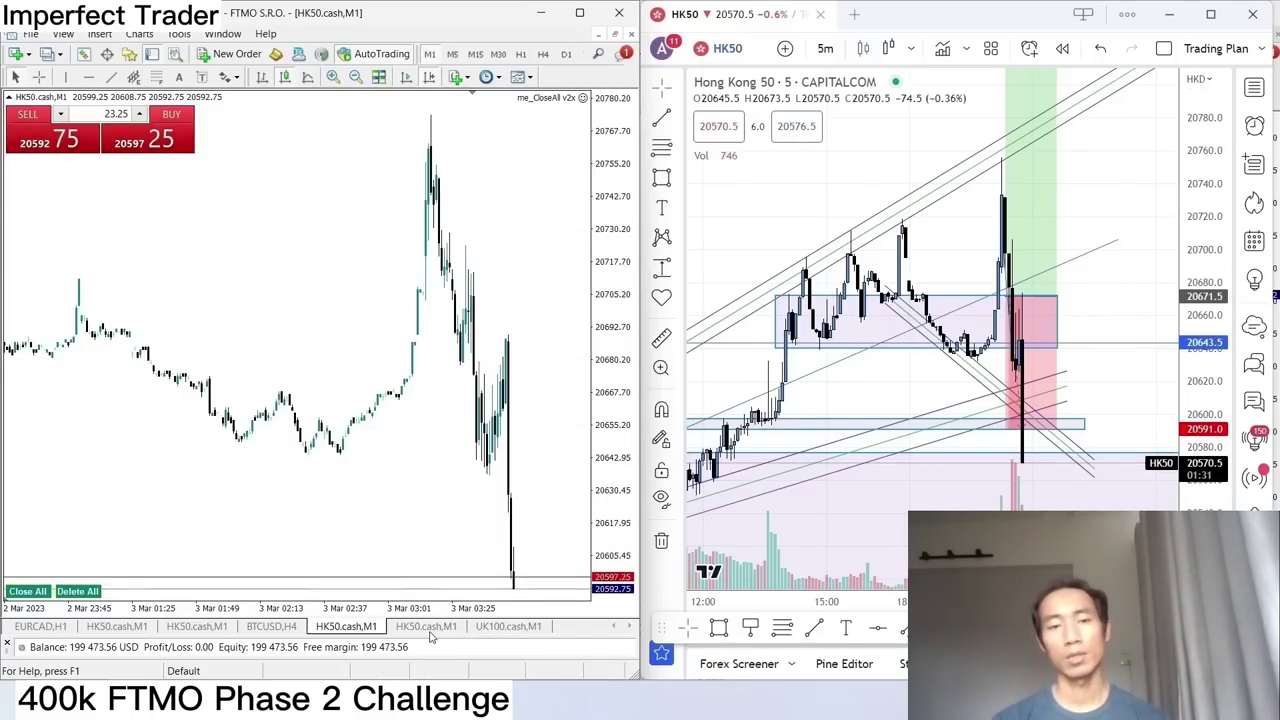
Check the results of the closed HK50 buy trades in the account history, and shrink the terminal again.
key(ctrl+t)
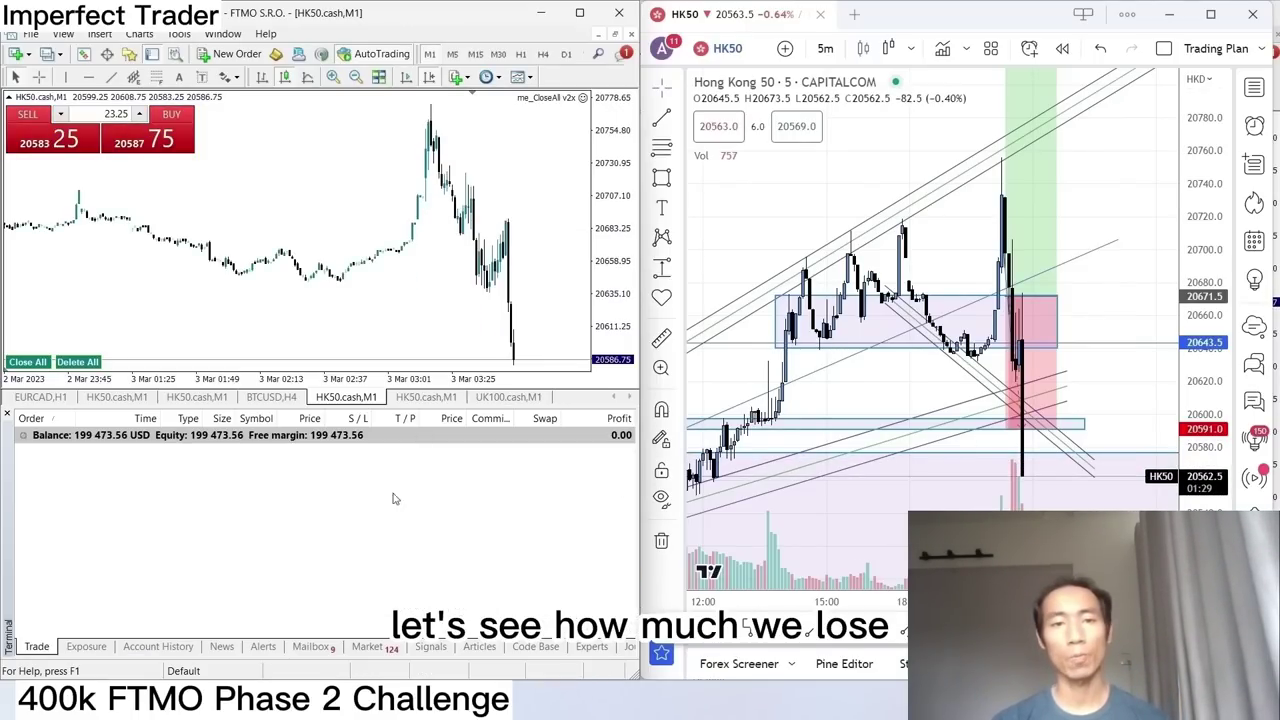
click(156, 646)
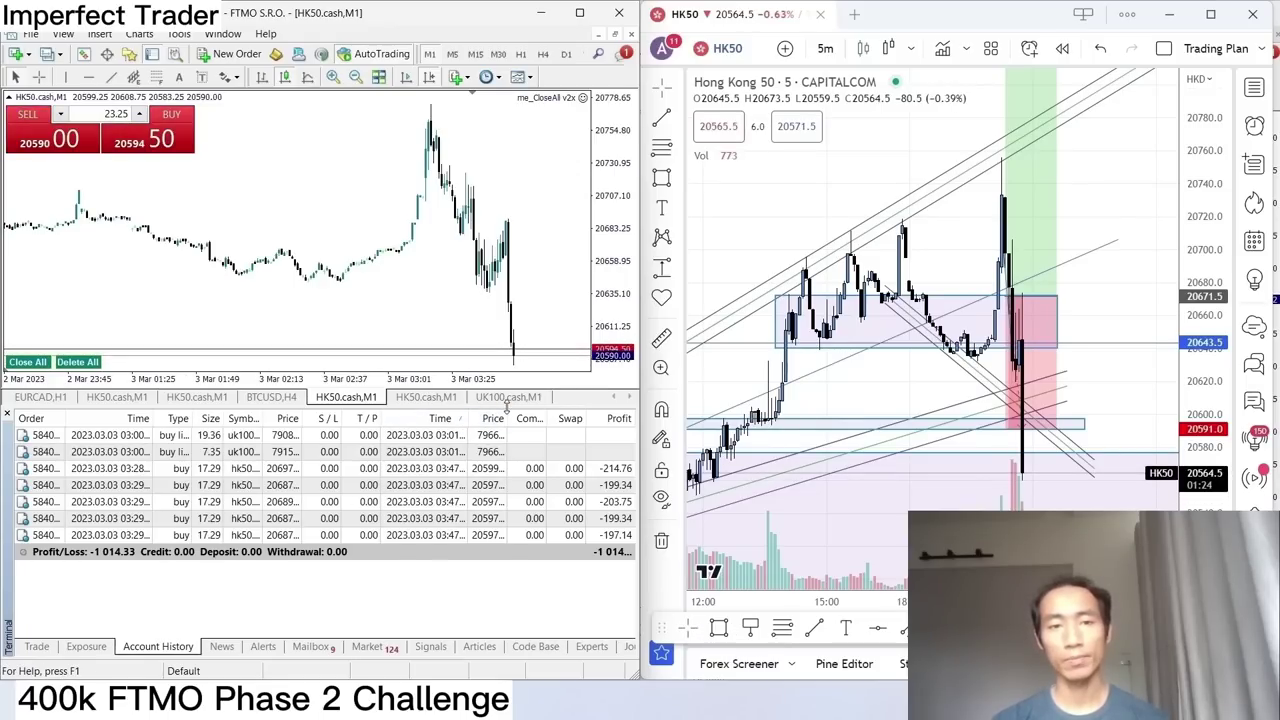
drag(508, 398, 514, 612)
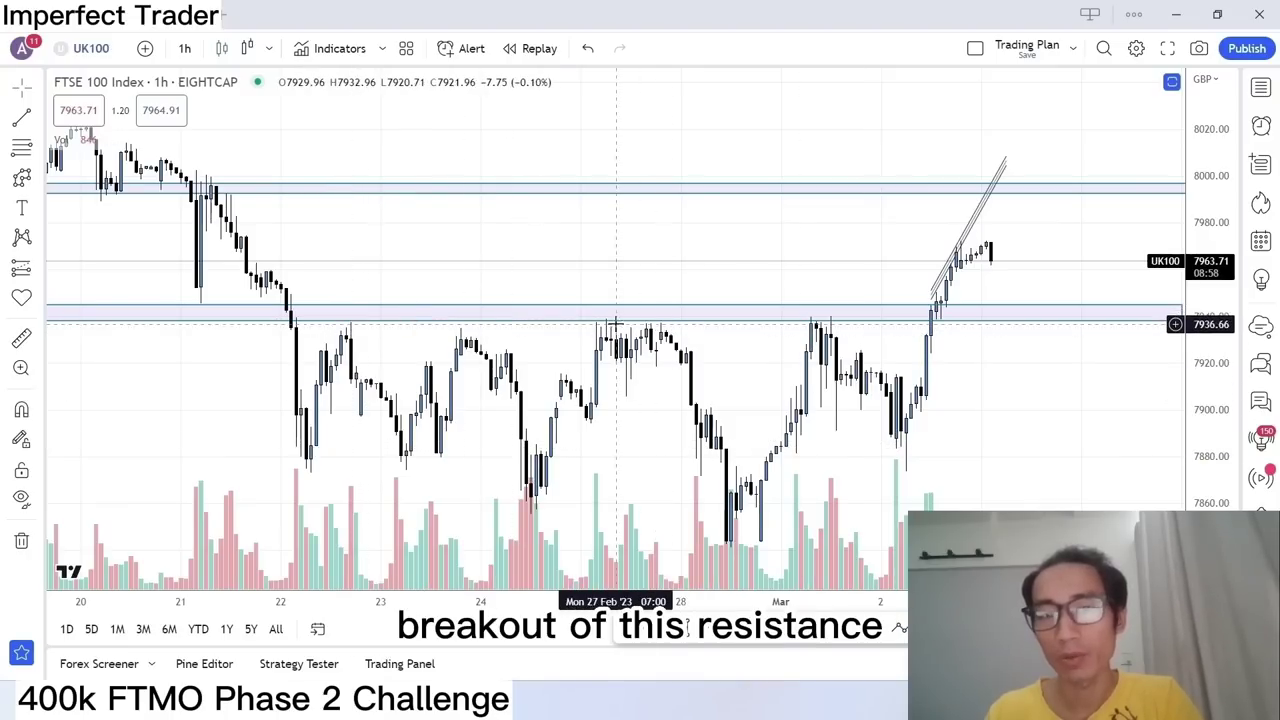
Examine the UK100 breakout zone, pullback and next key level above on the 1-hour chart.
click(831, 321)
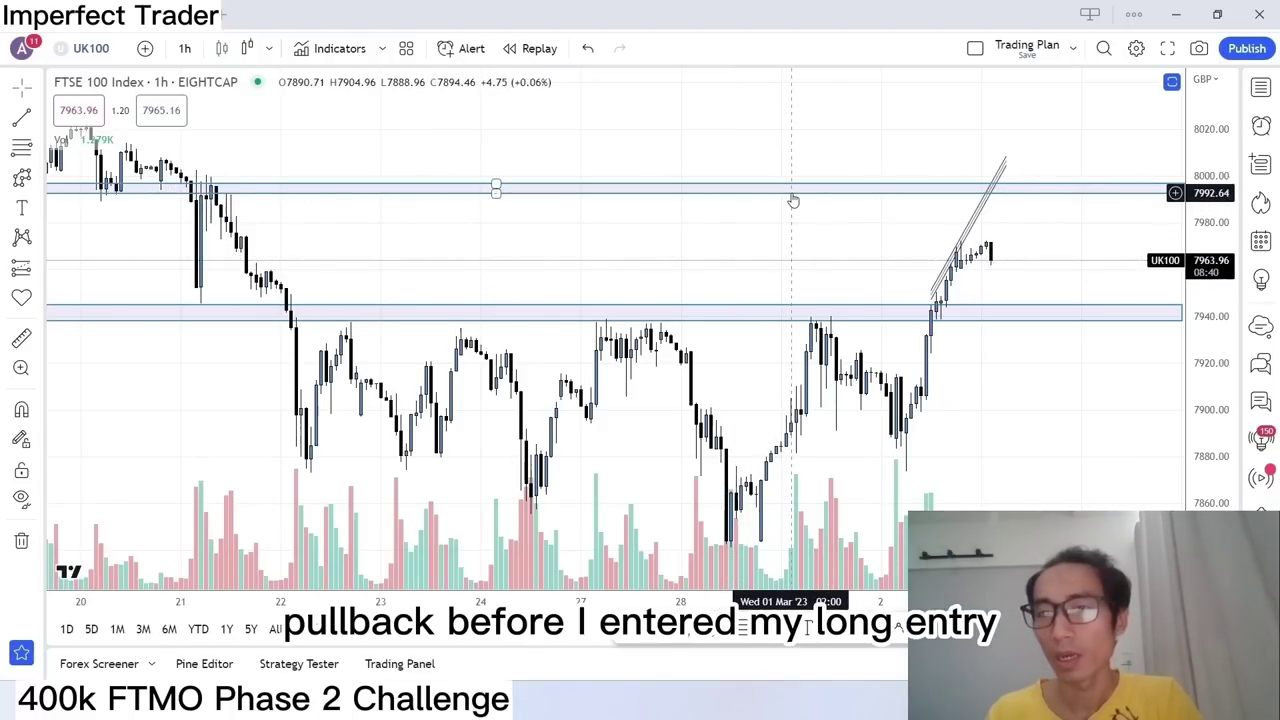
scroll(815, 190, down, 2)
scroll(865, 158, up, 1)
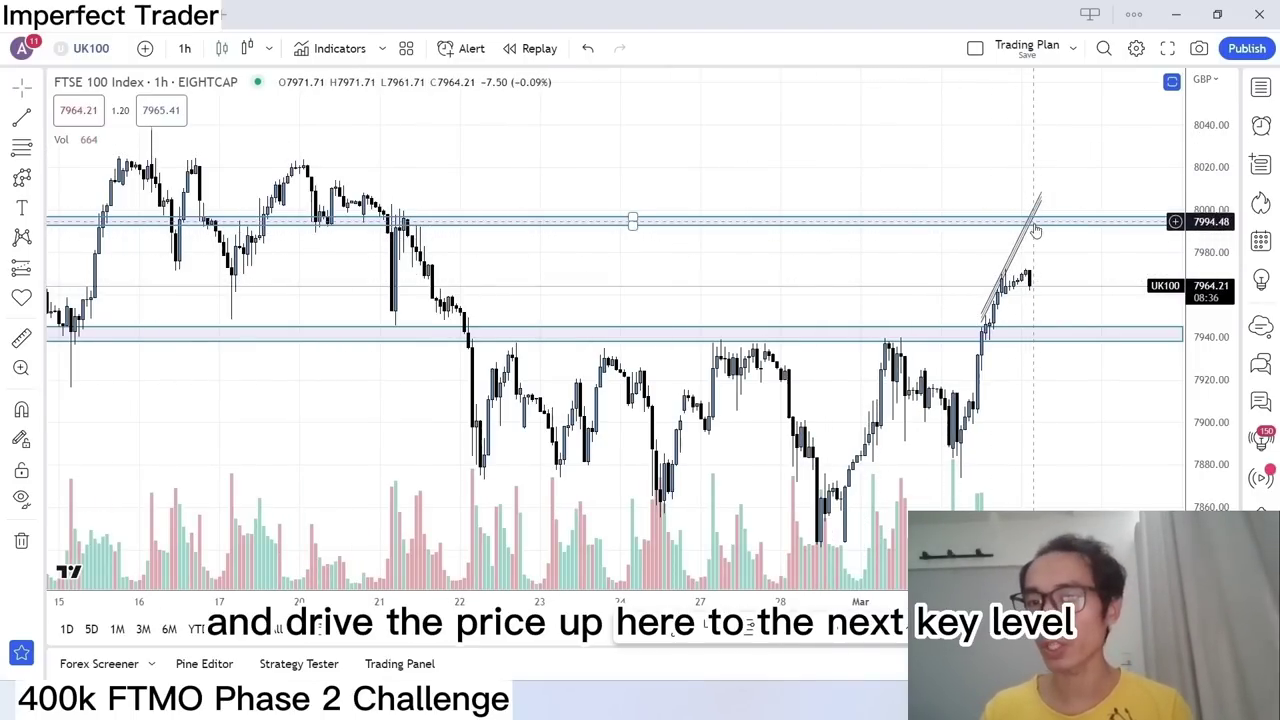
scroll(979, 176, up, 1)
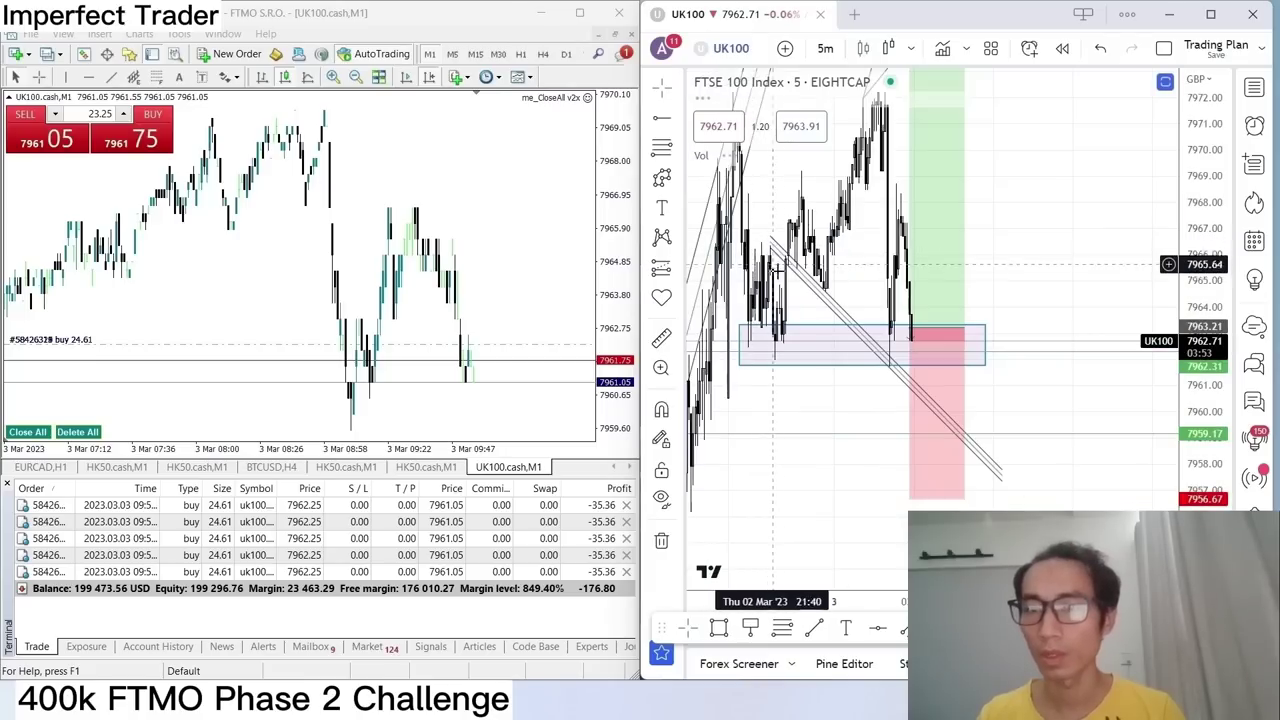
Monitor the UK100 long trade against its support zone, target and stop level on the 5-minute chart.
scroll(1097, 243, up, 1)
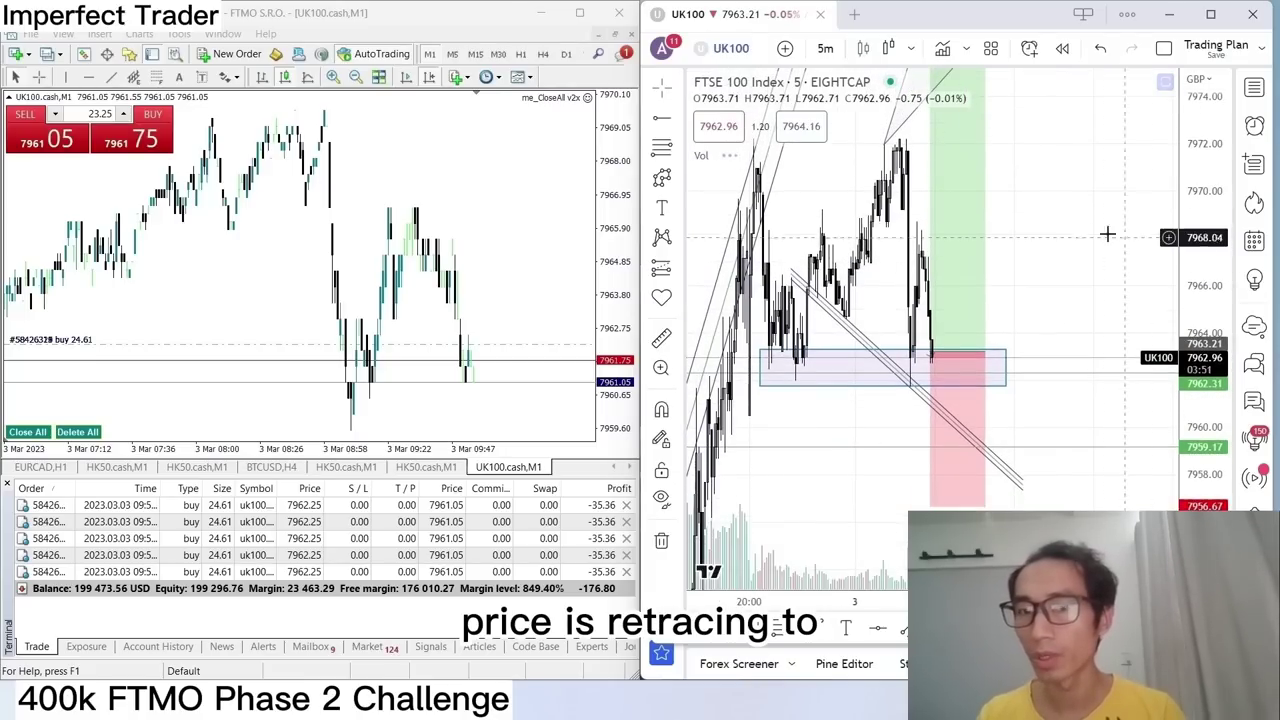
scroll(1114, 234, up, 1)
drag(1035, 246, 1073, 232)
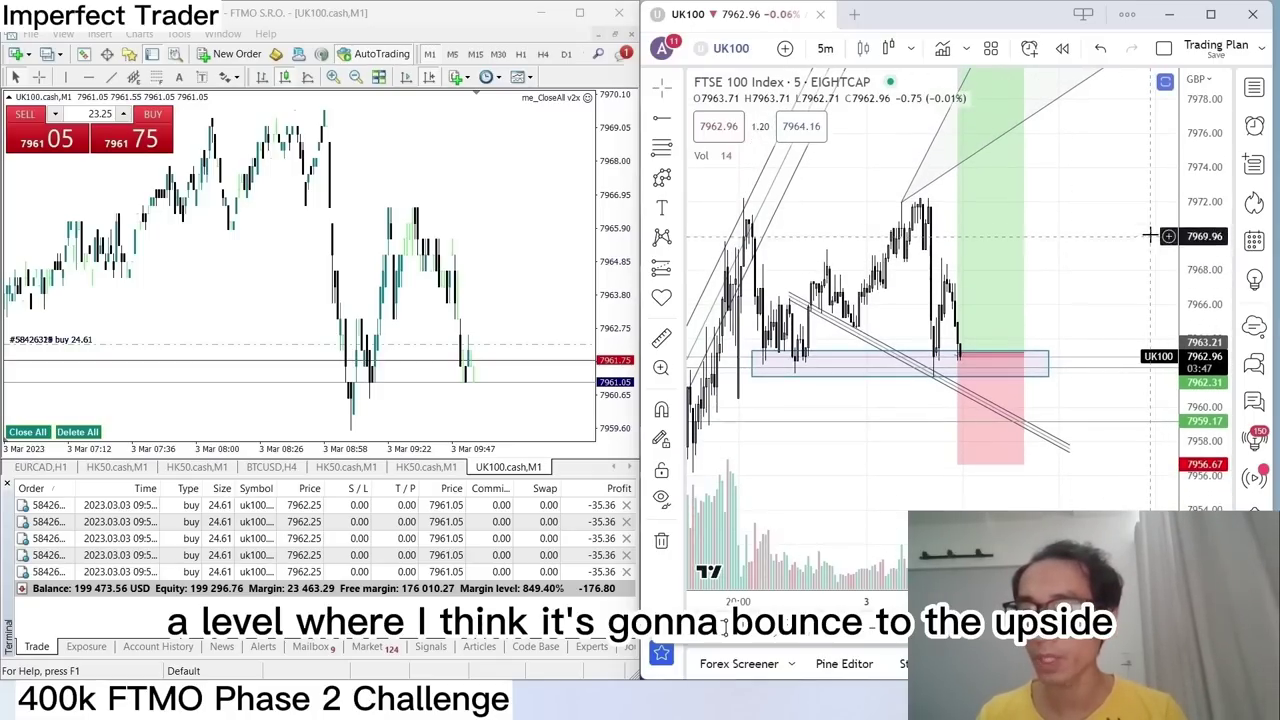
scroll(1128, 217, up, 3)
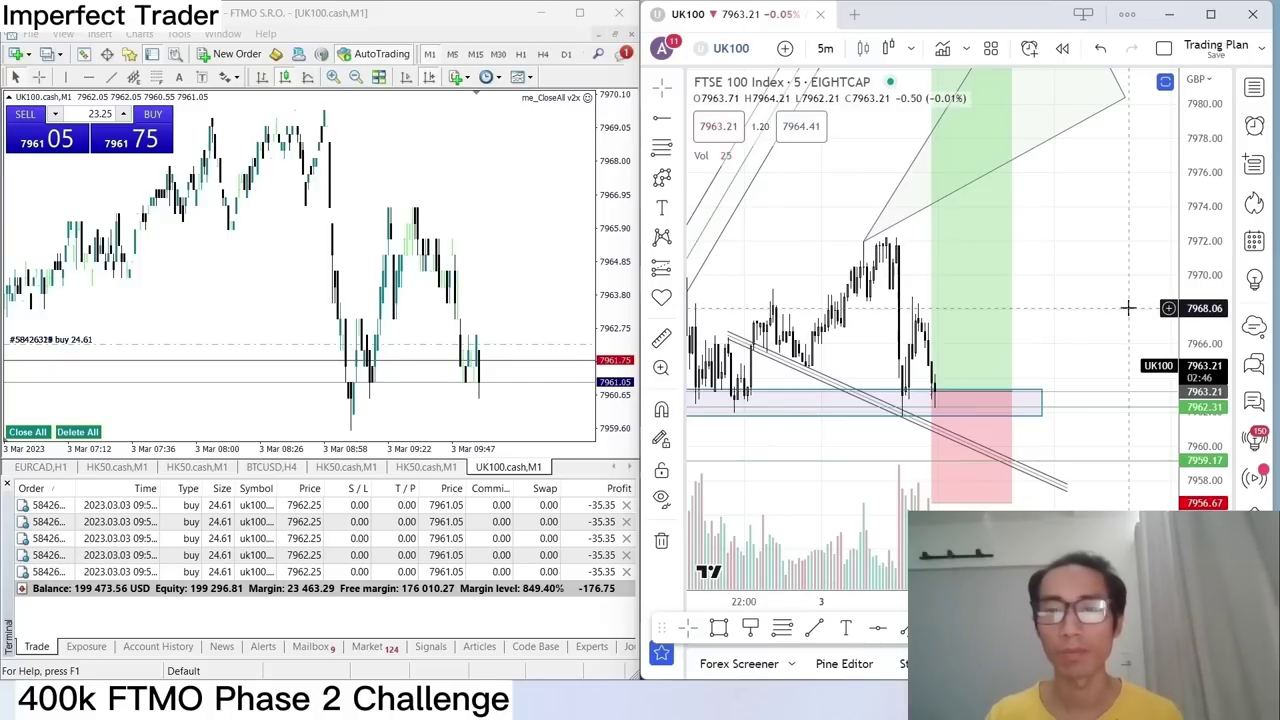
Shrink the terminal to enlarge the MetaTrader UK100 chart, and monitor the long trade on both charts.
key(ctrl+t)
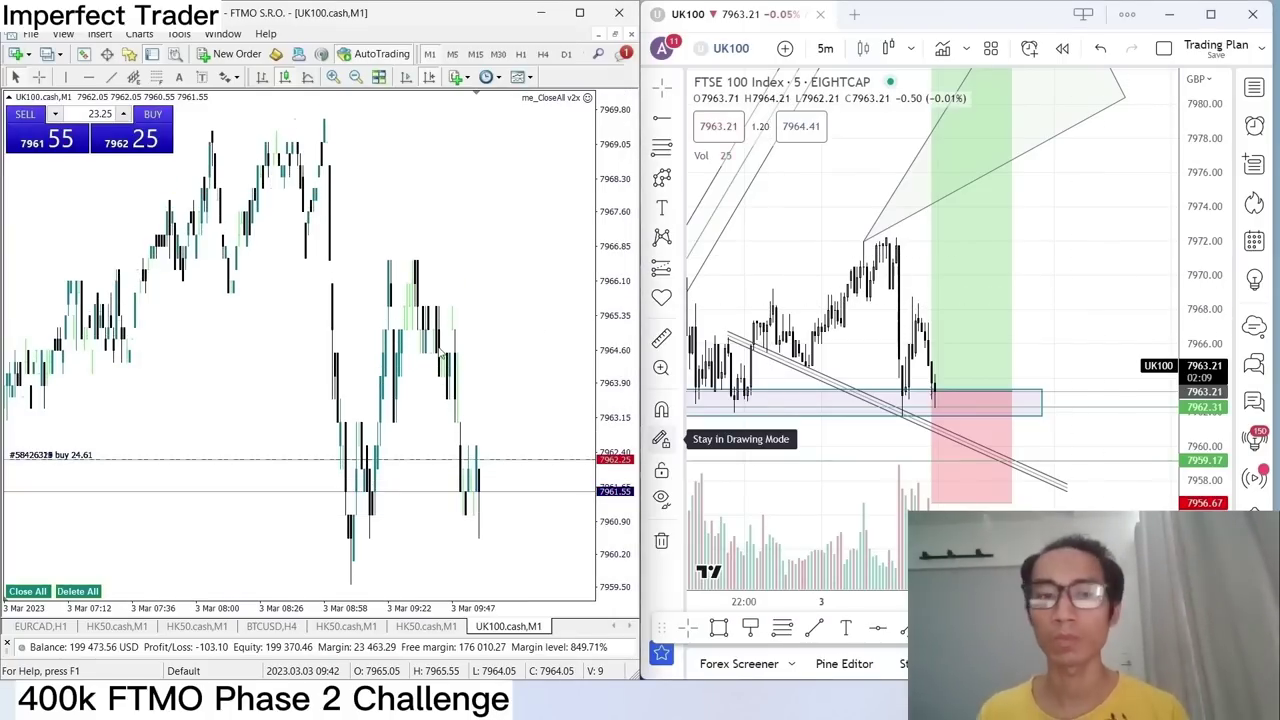
scroll(1100, 257, down, 1)
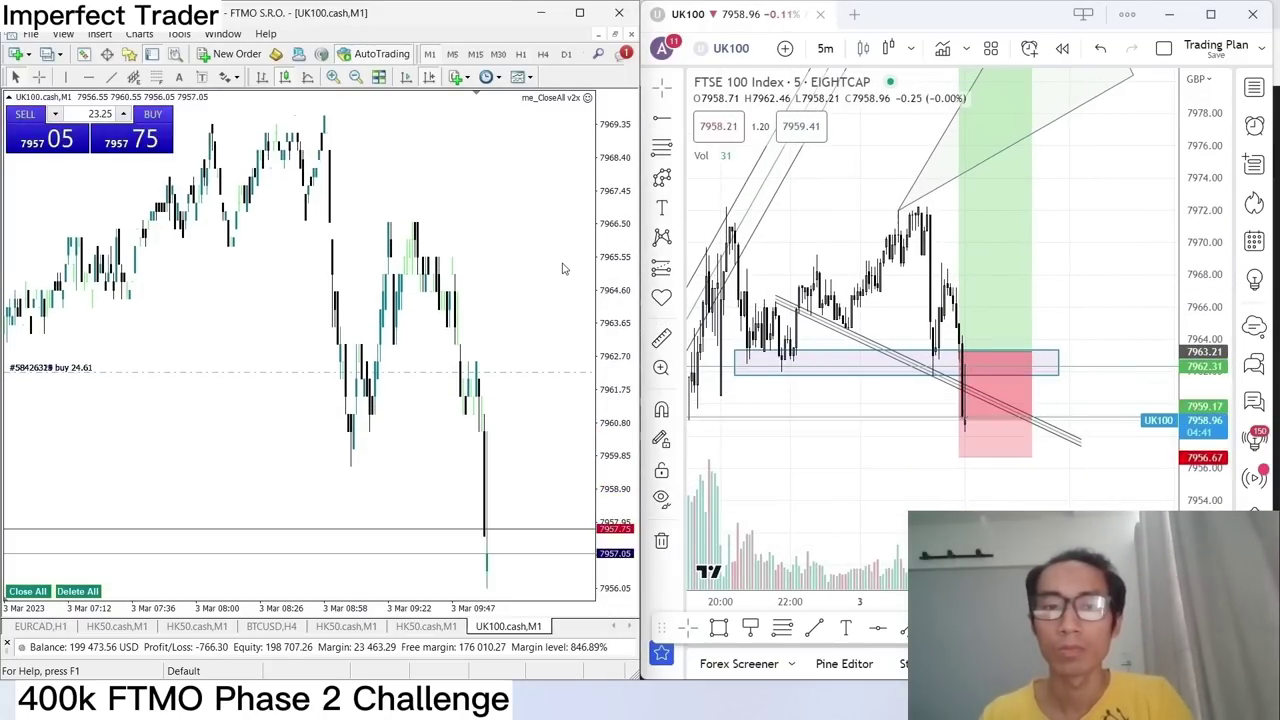
click(774, 447)
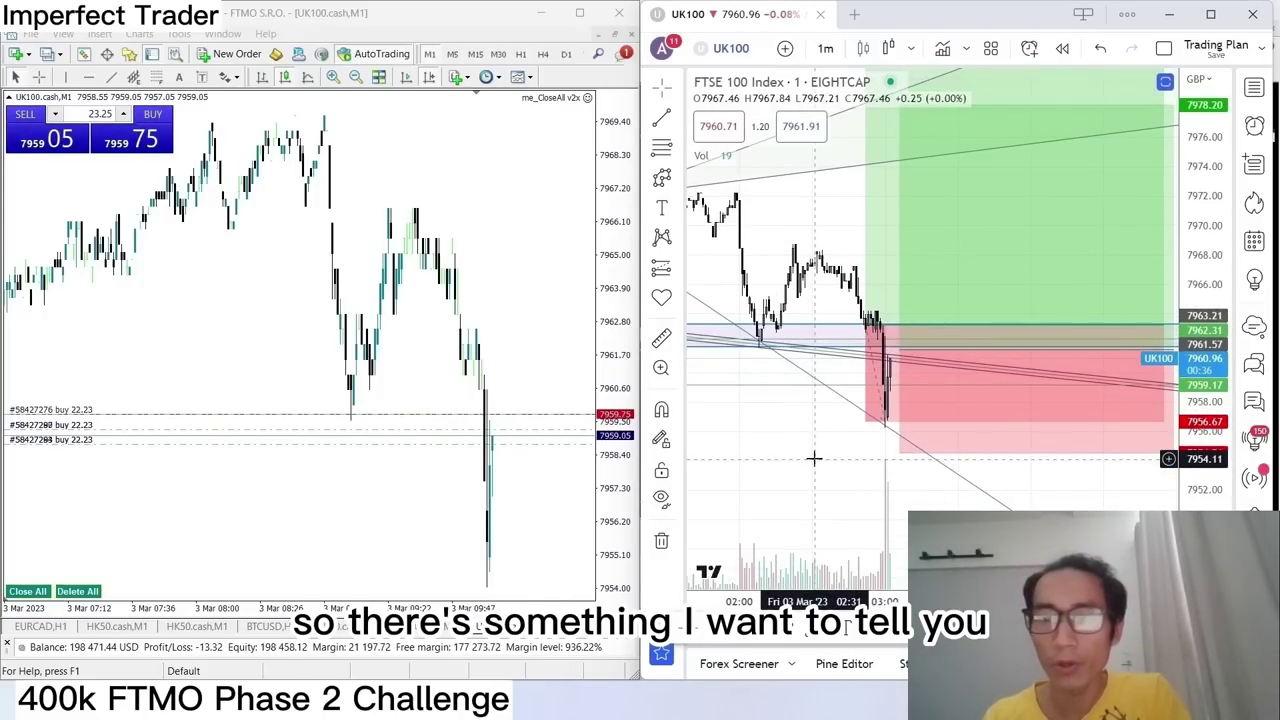
scroll(814, 458, down, 1)
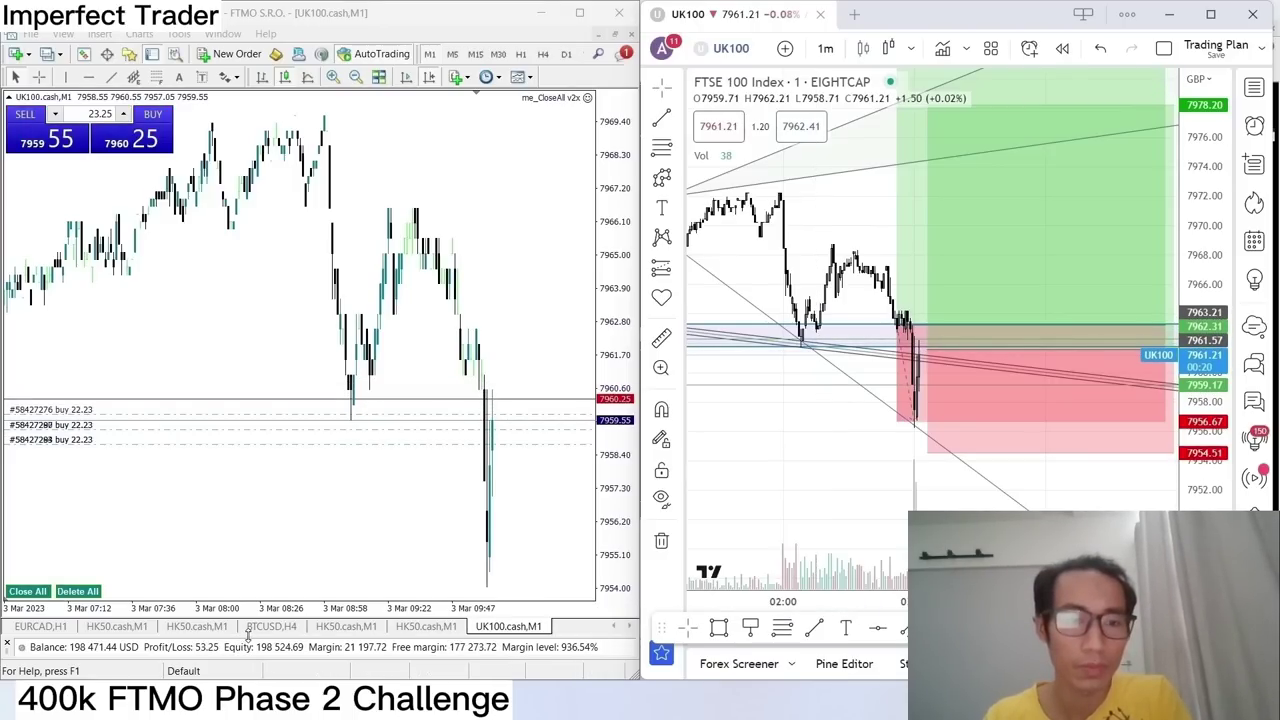
Check the closed UK100 buy trades in the account history and the re-entered open positions, and shrink the terminal again.
drag(248, 637, 240, 368)
scroll(325, 511, down, 3)
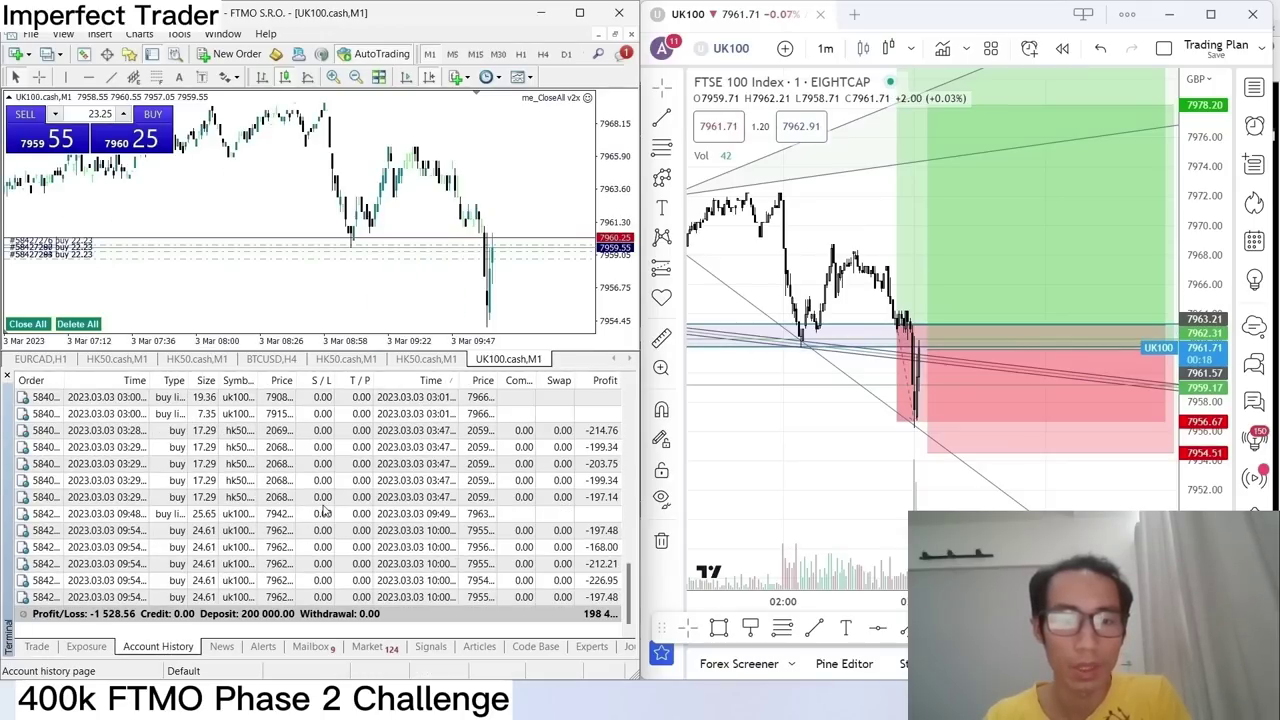
right_click(375, 480)
click(200, 547)
click(203, 580)
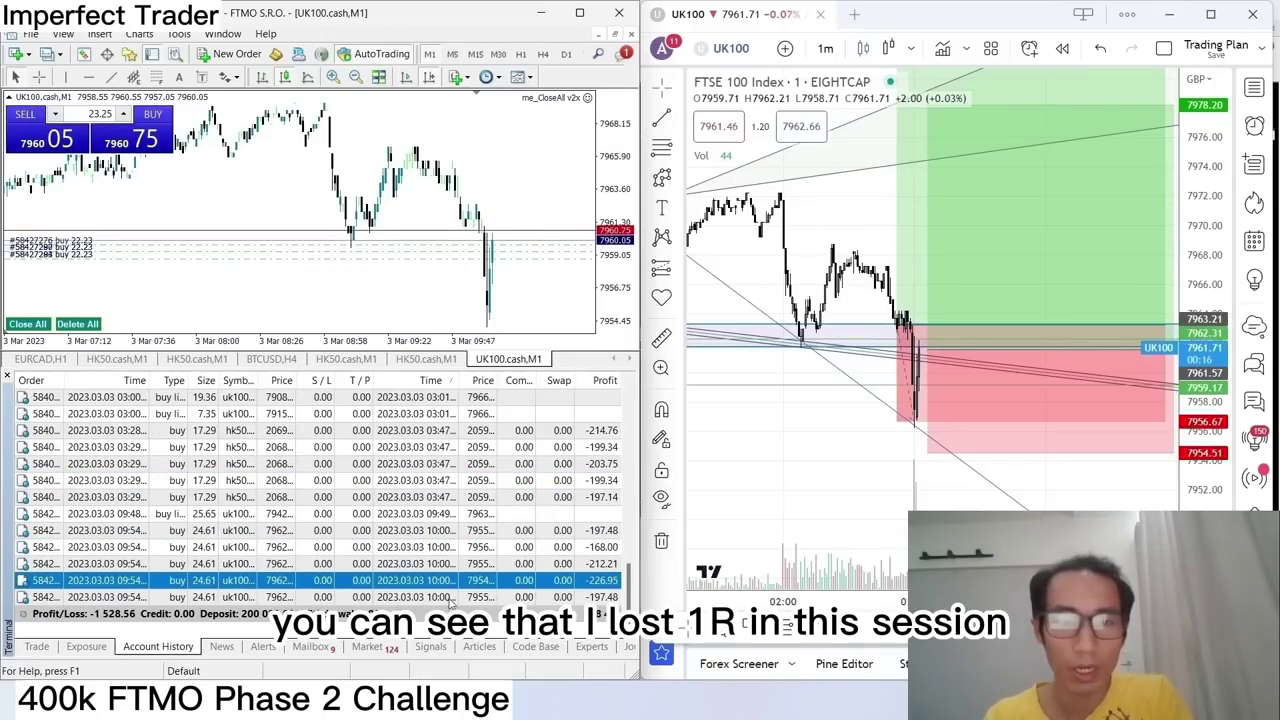
click(45, 645)
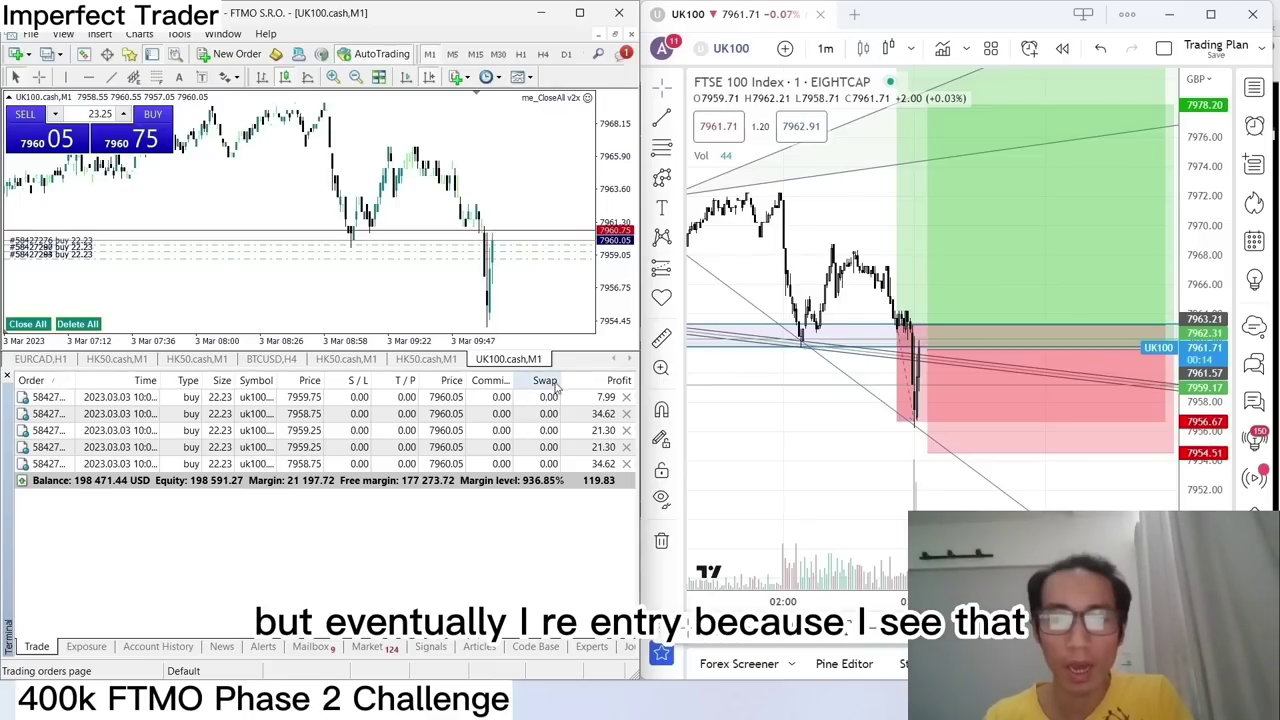
drag(561, 373, 525, 598)
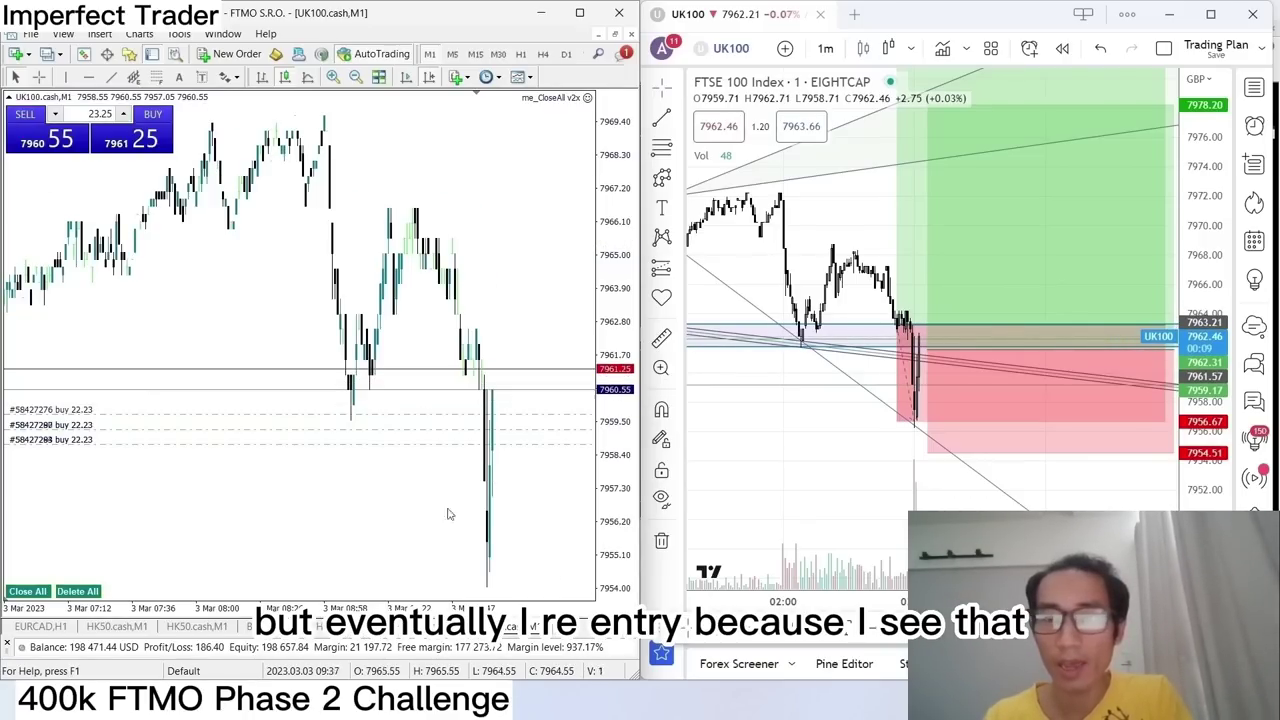
Examine the first and re-entered UK100 long setups, with their entry and stop levels, on the 1-minute chart.
scroll(831, 451, down, 1)
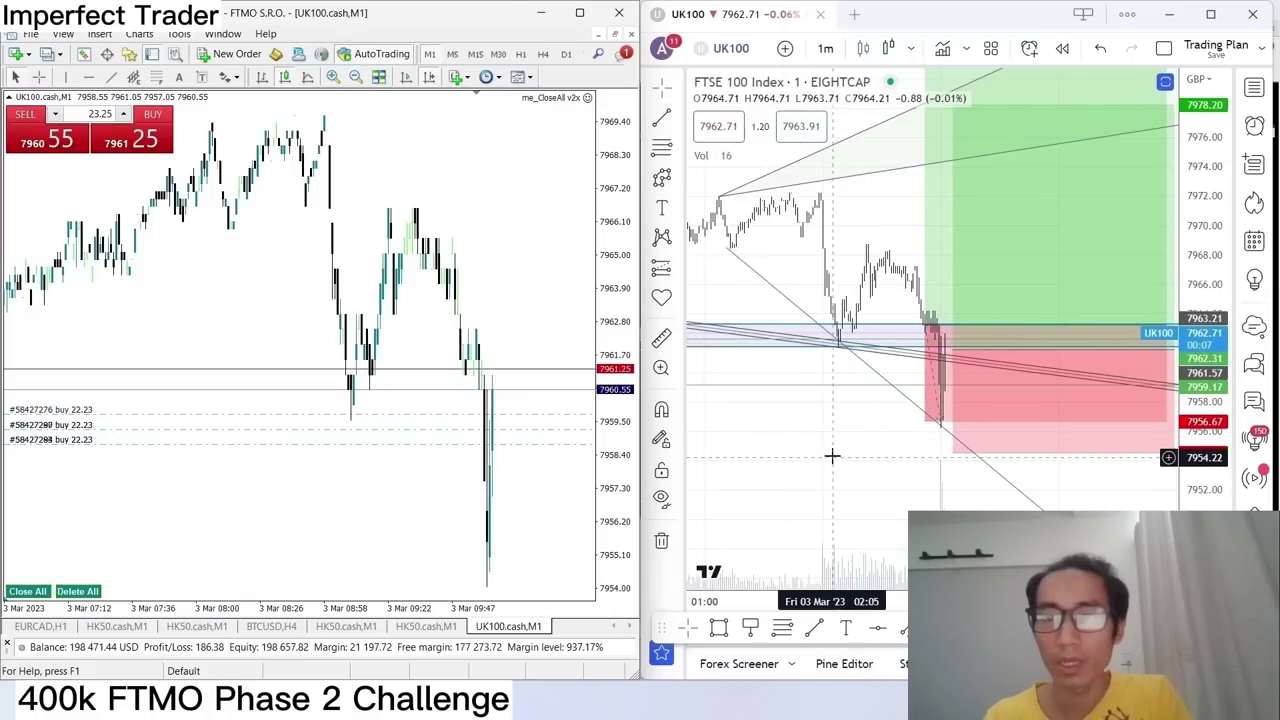
scroll(850, 440, up, 2)
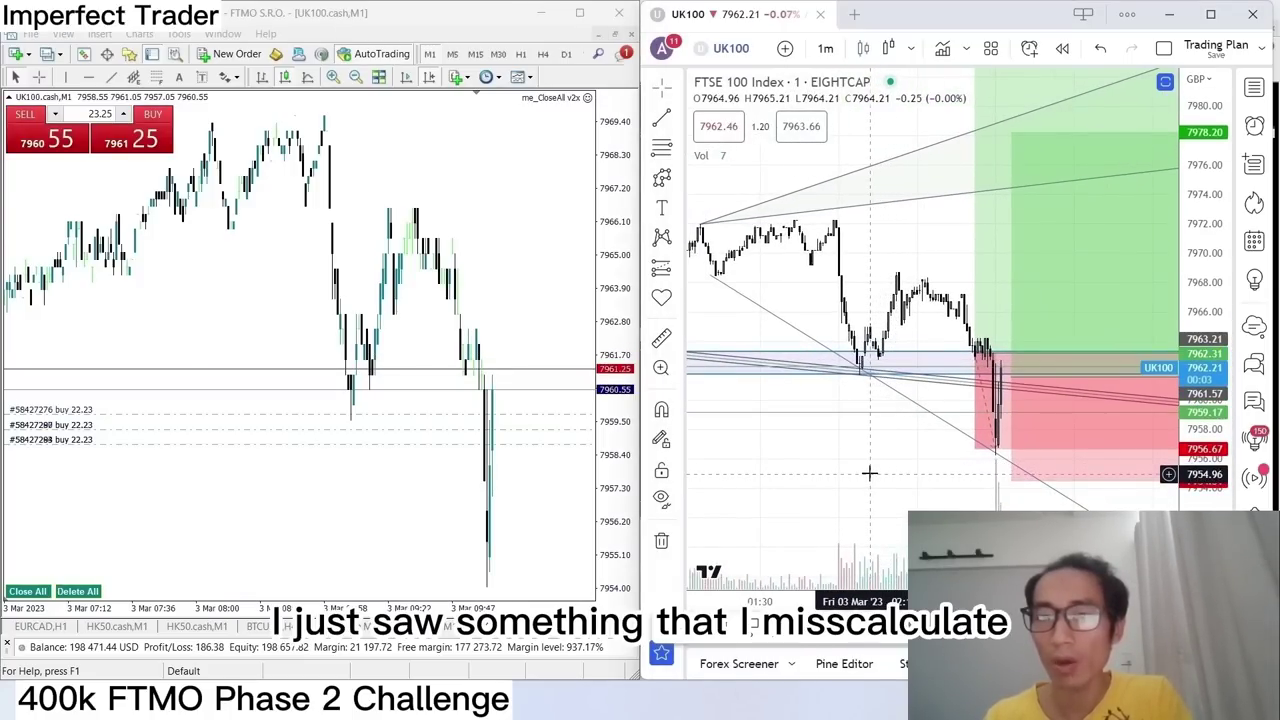
scroll(1035, 397, up, 1)
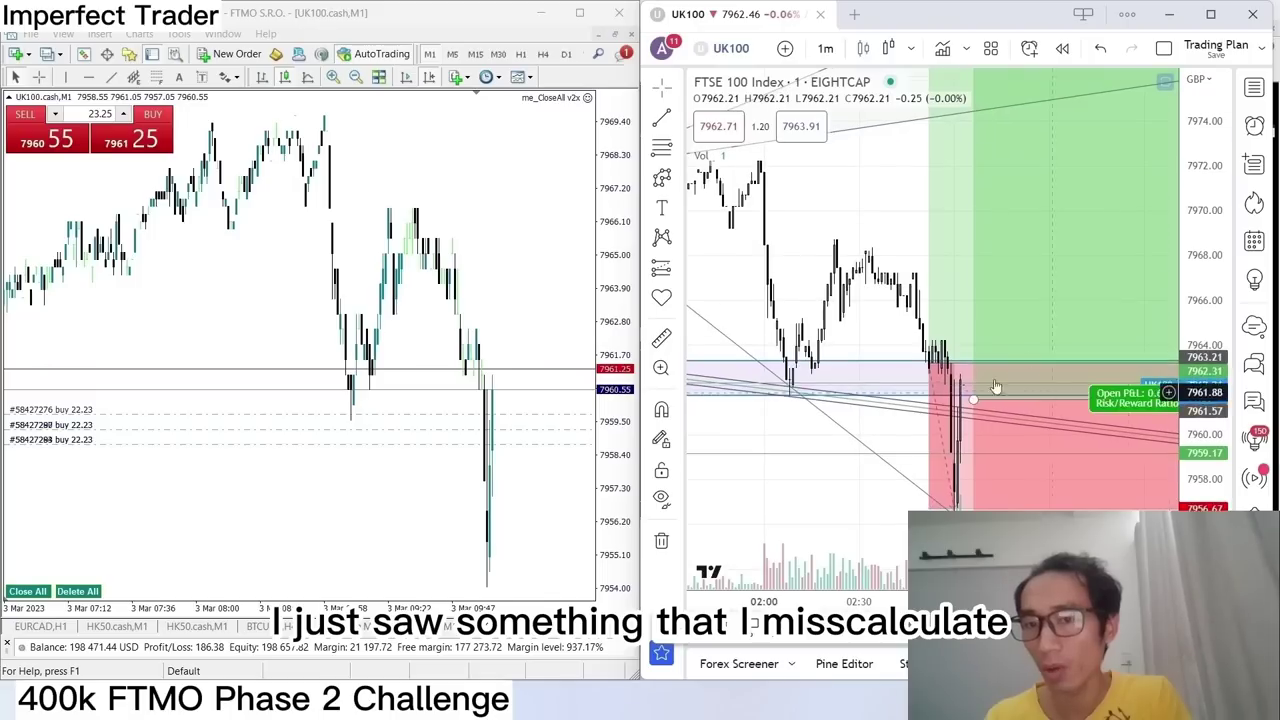
drag(871, 331, 815, 286)
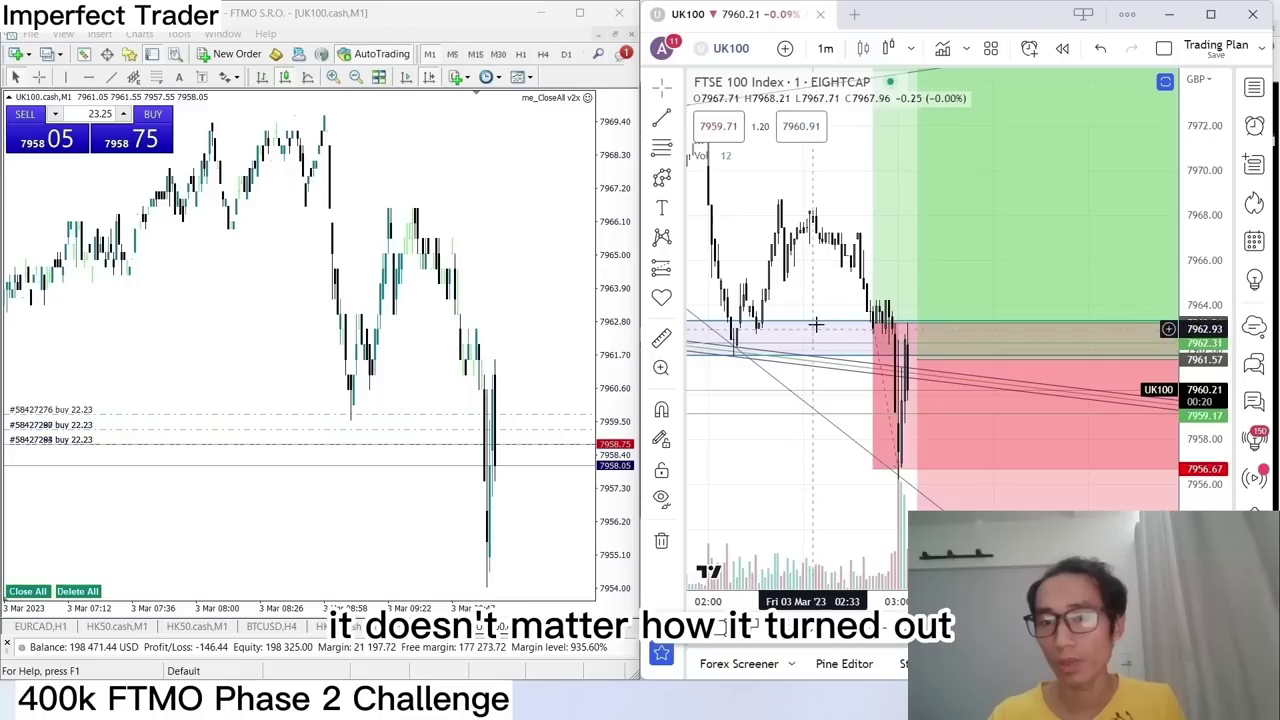
scroll(825, 290, down, 1)
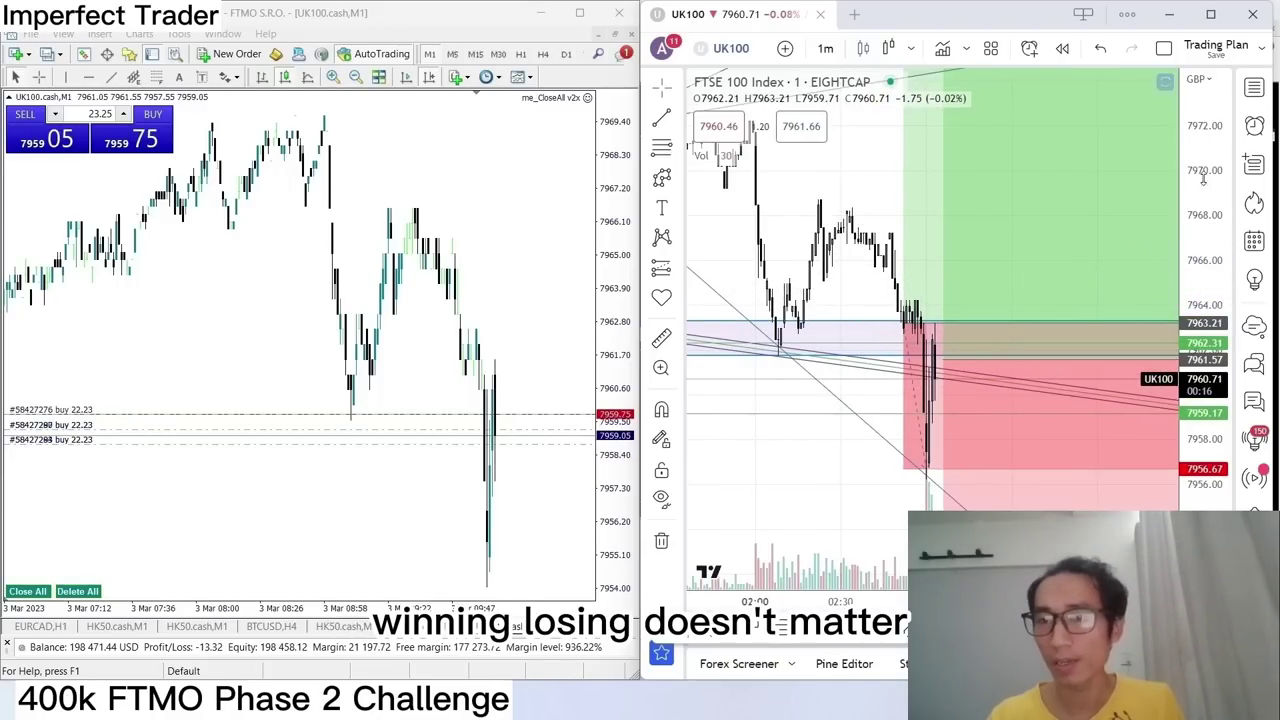
drag(1212, 185, 1212, 210)
drag(857, 194, 864, 238)
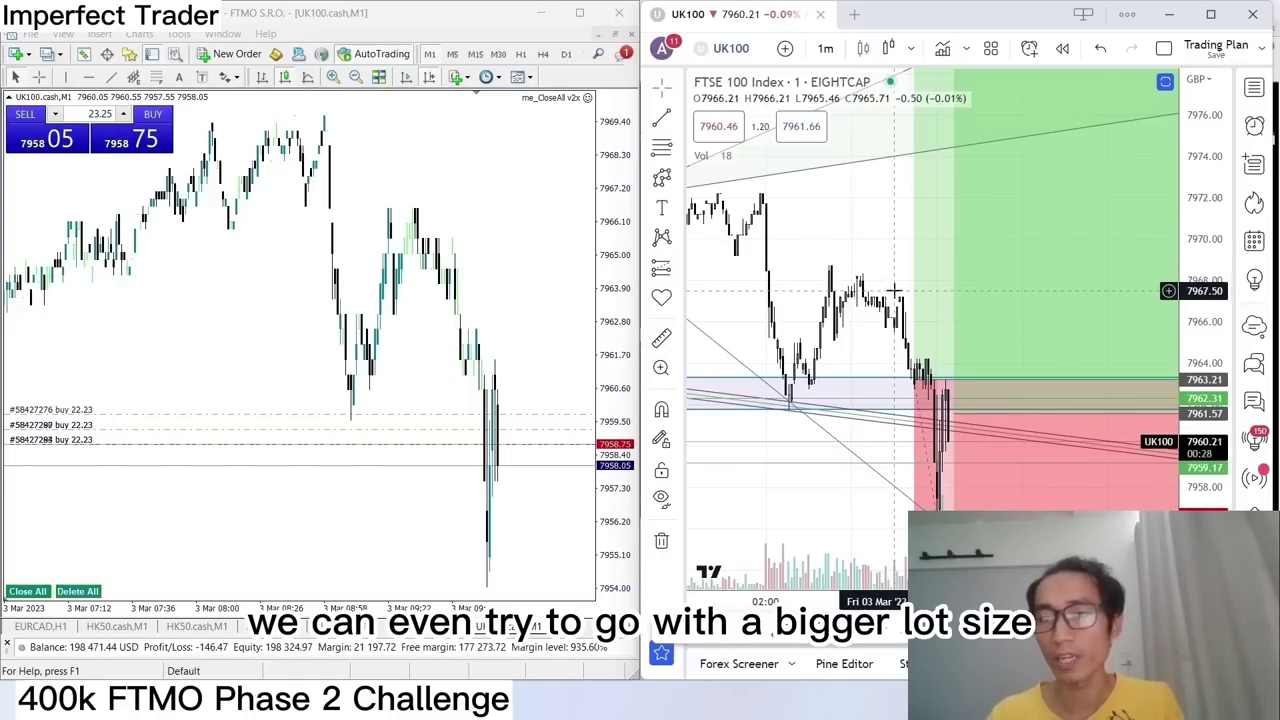
drag(821, 242, 886, 187)
scroll(866, 420, up, 3)
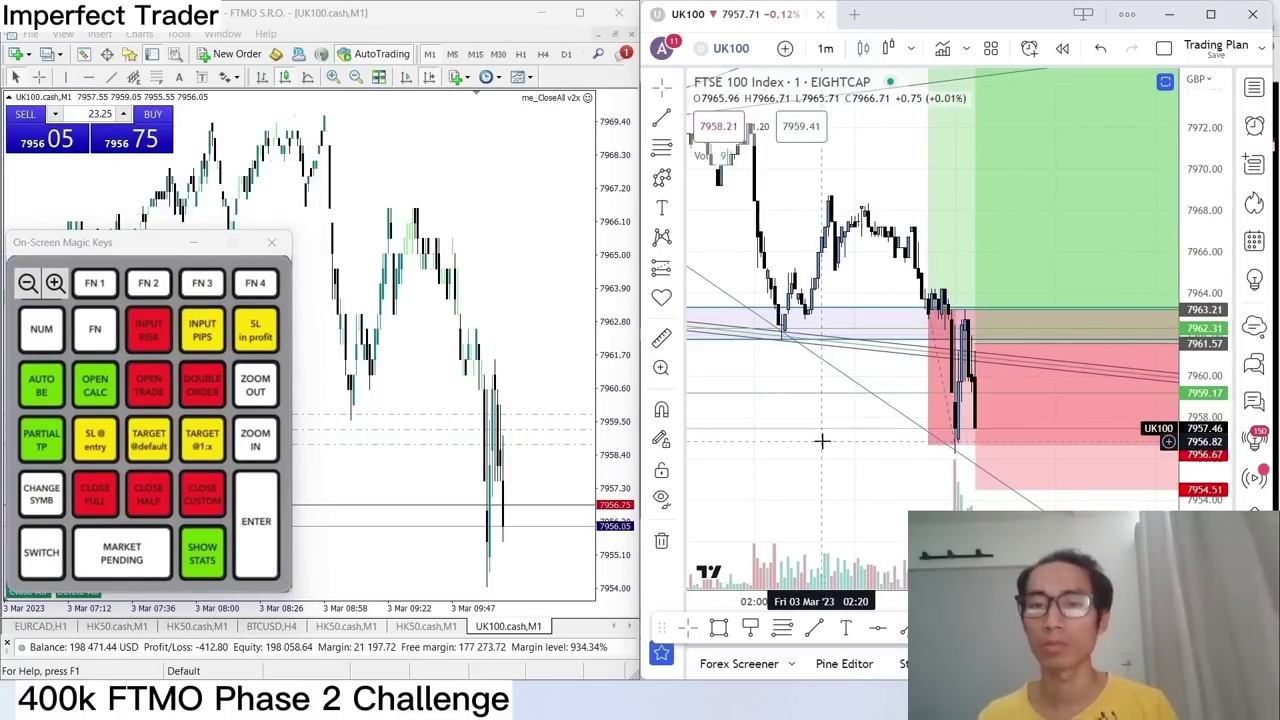
Switch the TradingView UK100 chart to the 5-minute timeframe and monitor the re-entered long trade.
key(5)
key(Return)
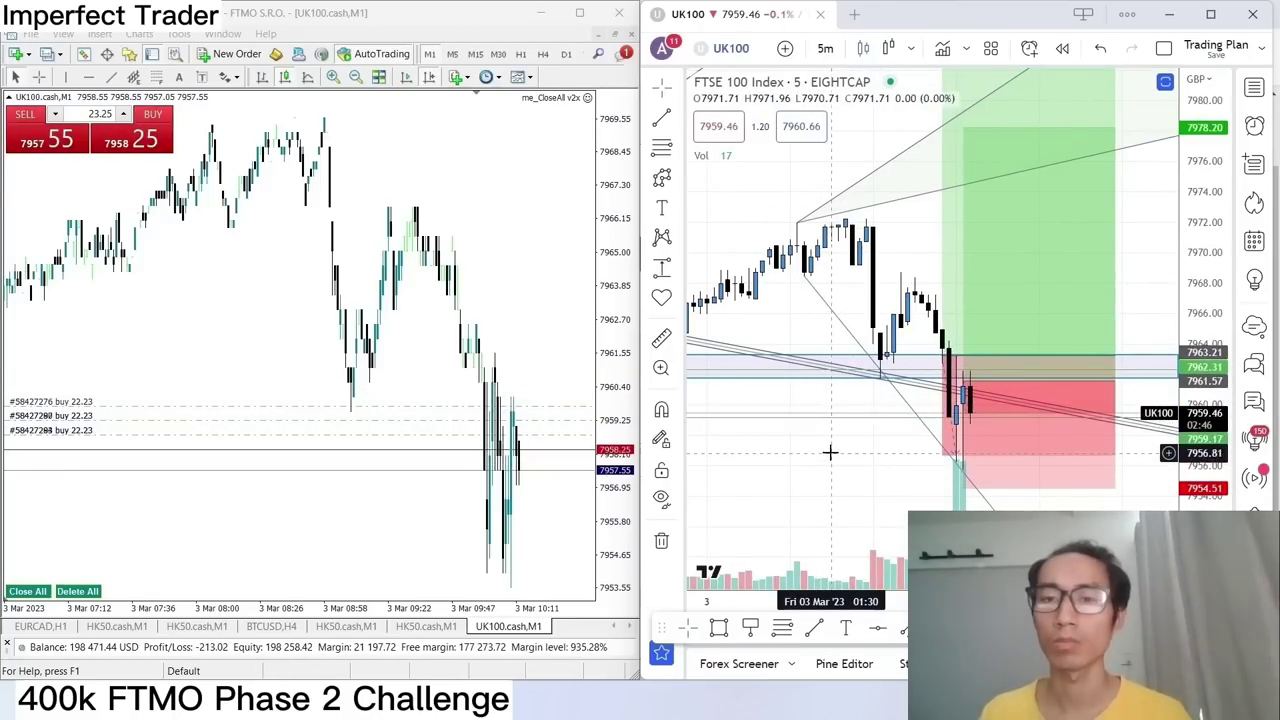
drag(829, 451, 803, 457)
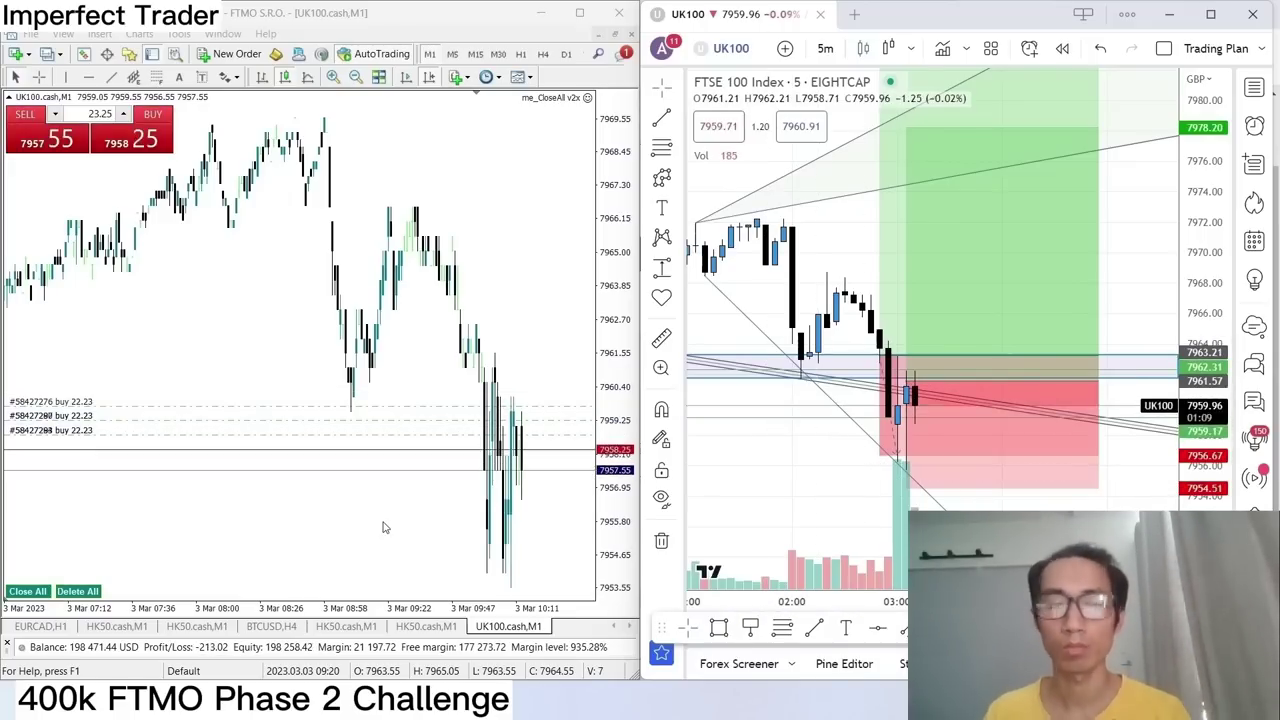
scroll(900, 430, down, 2)
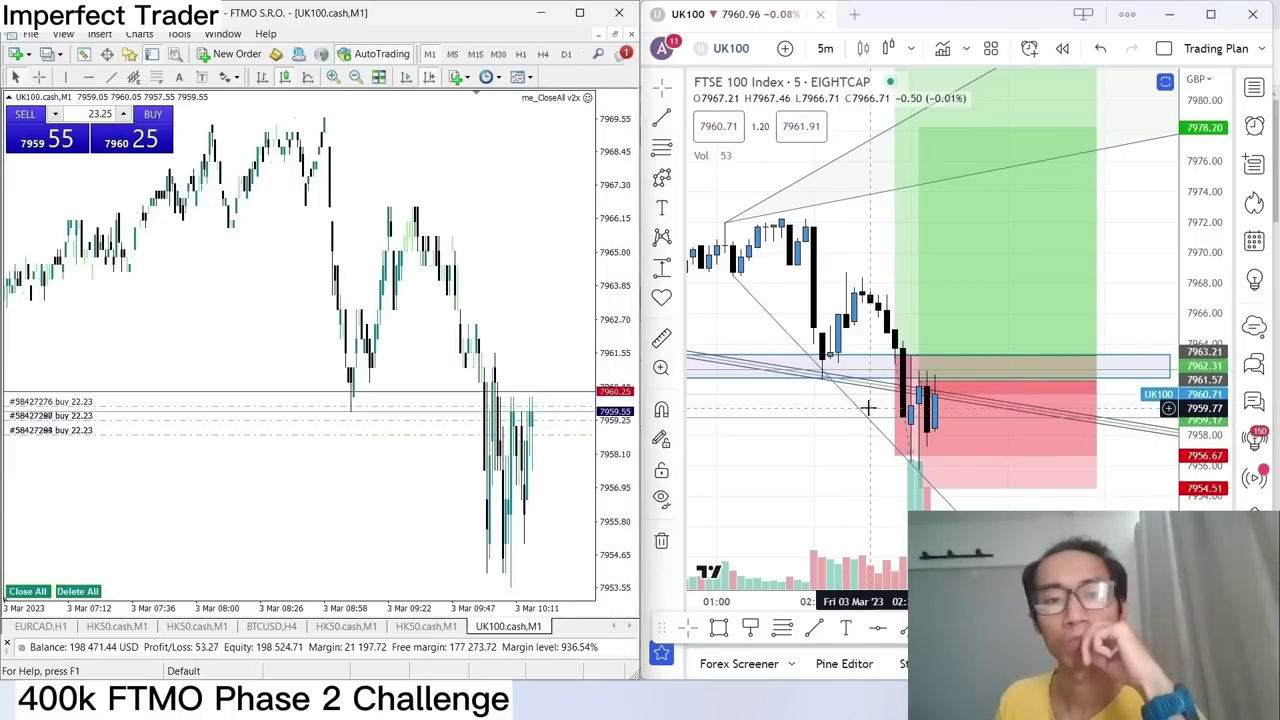
scroll(850, 451, down, 2)
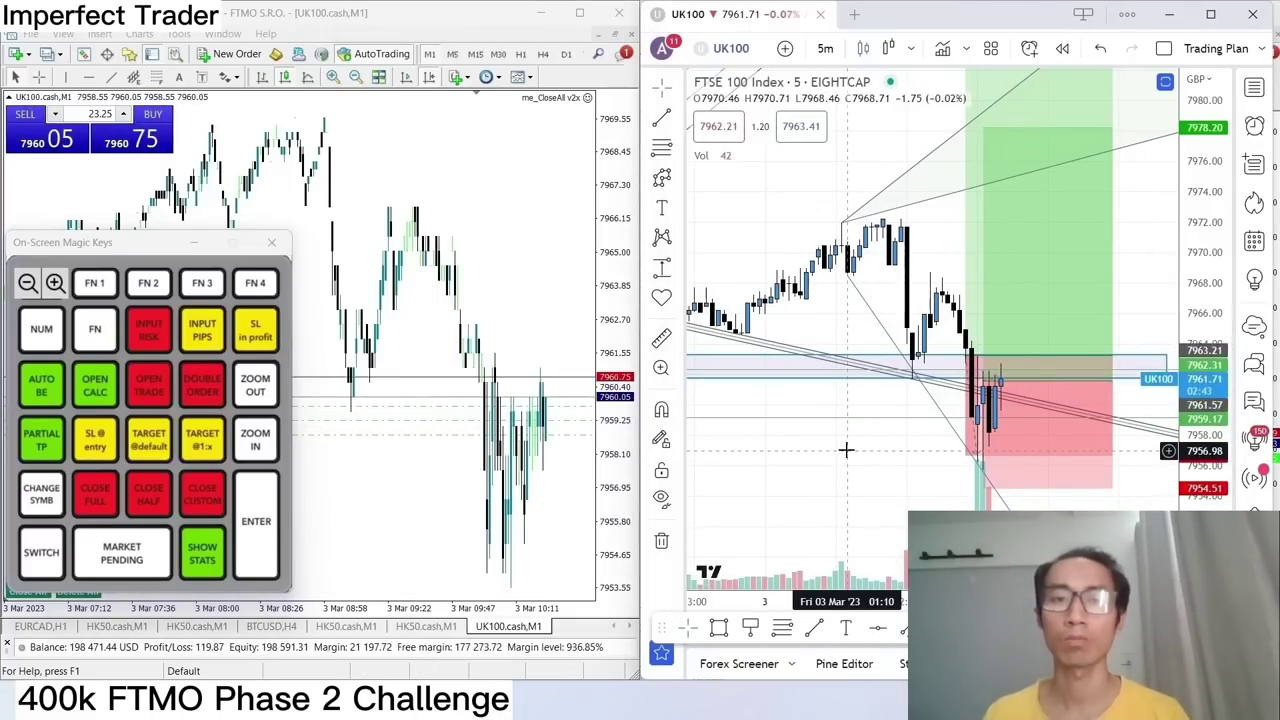
scroll(843, 448, down, 1)
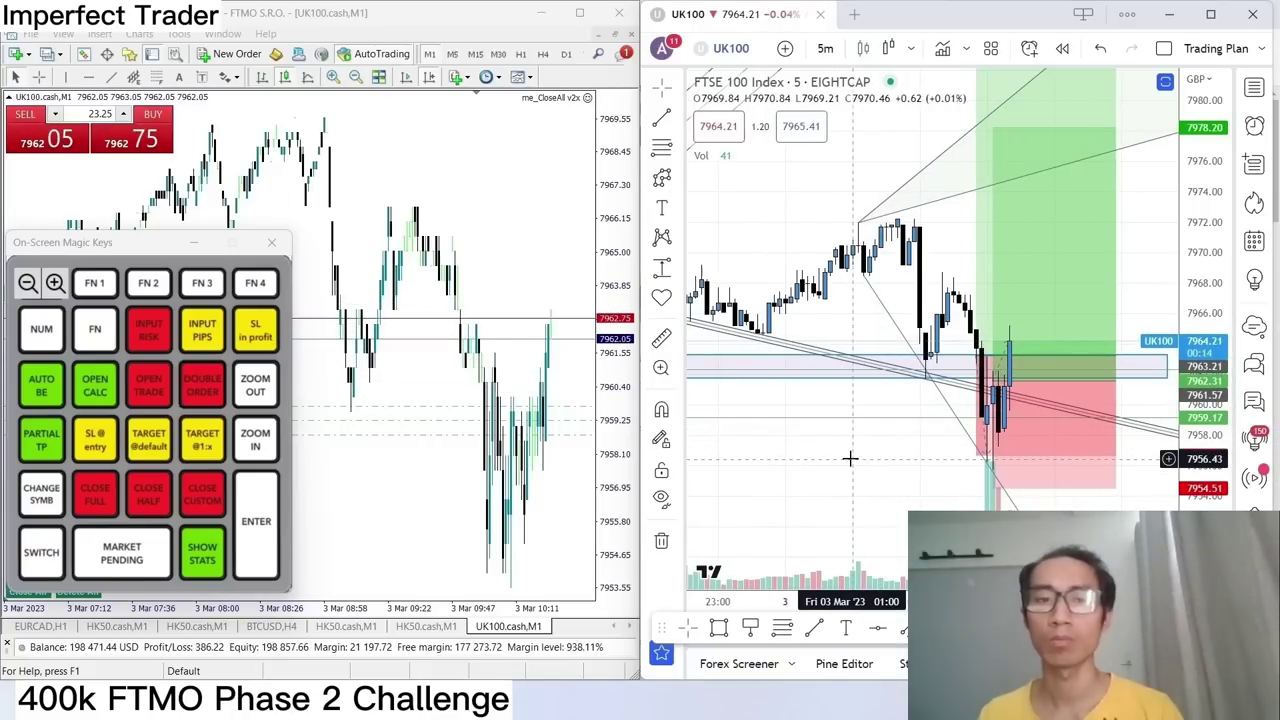
scroll(878, 455, up, 1)
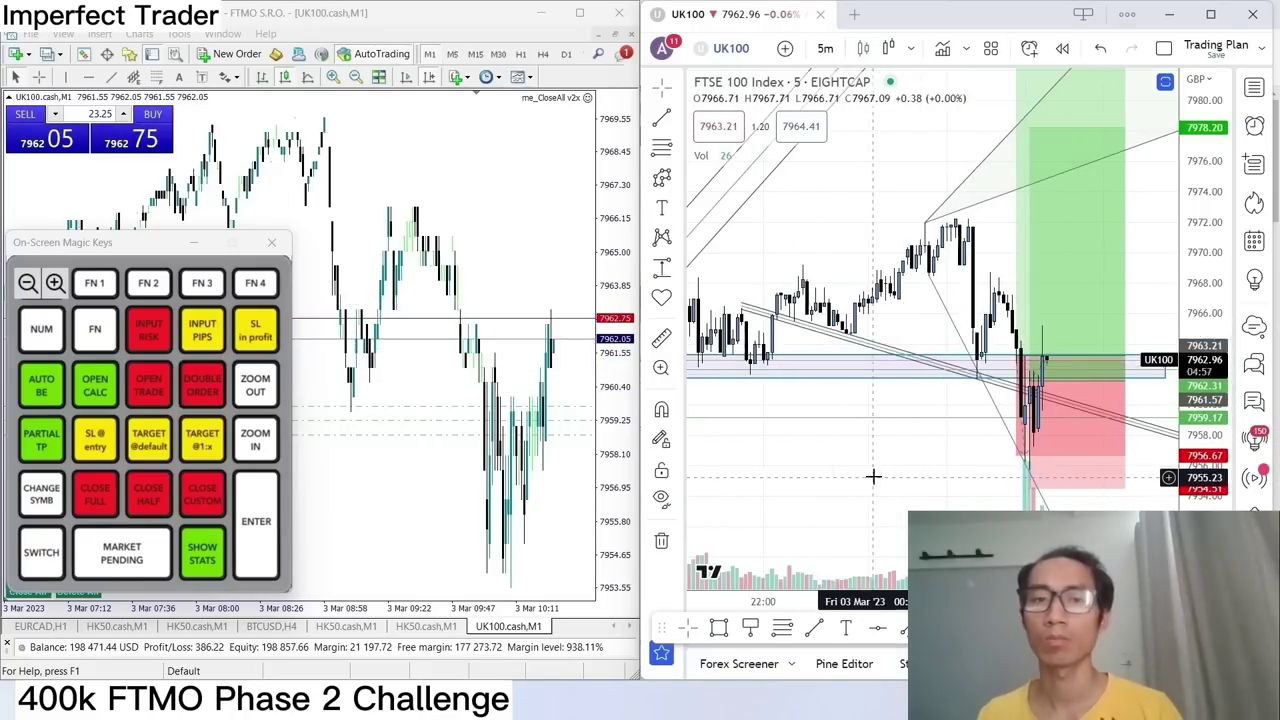
Close all open UK100 long positions in full.
click(97, 500)
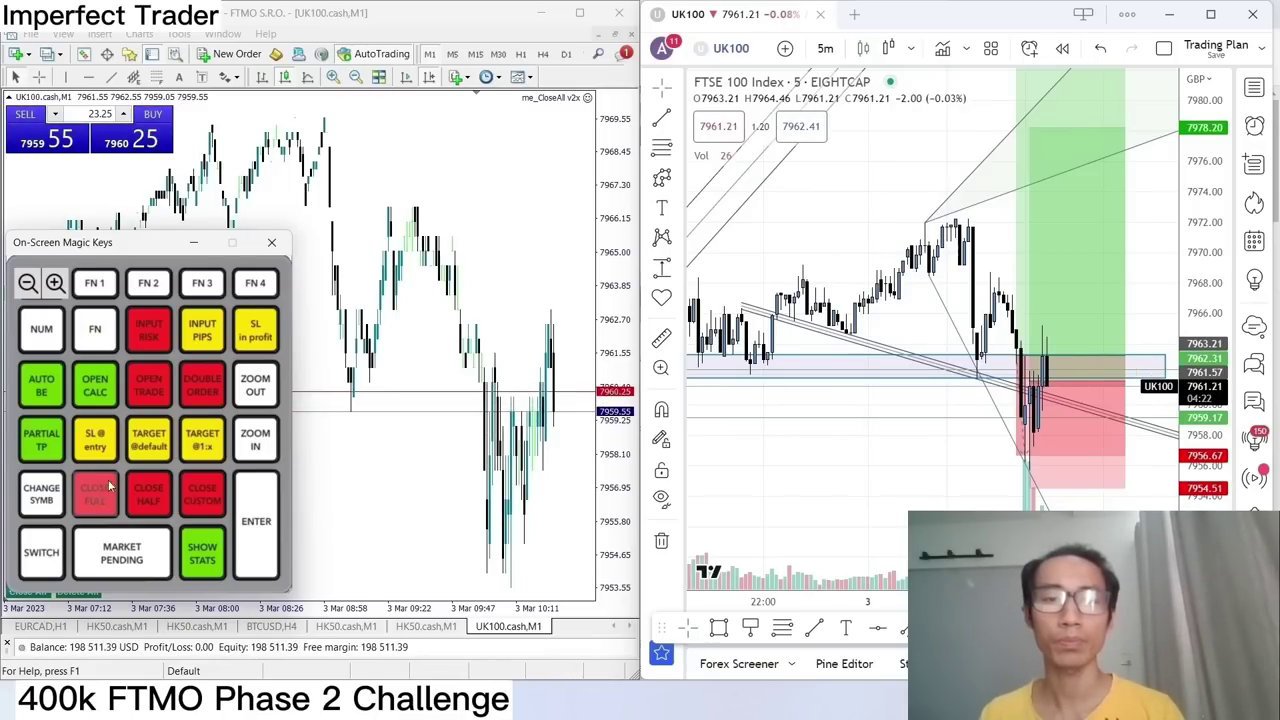
click(755, 265)
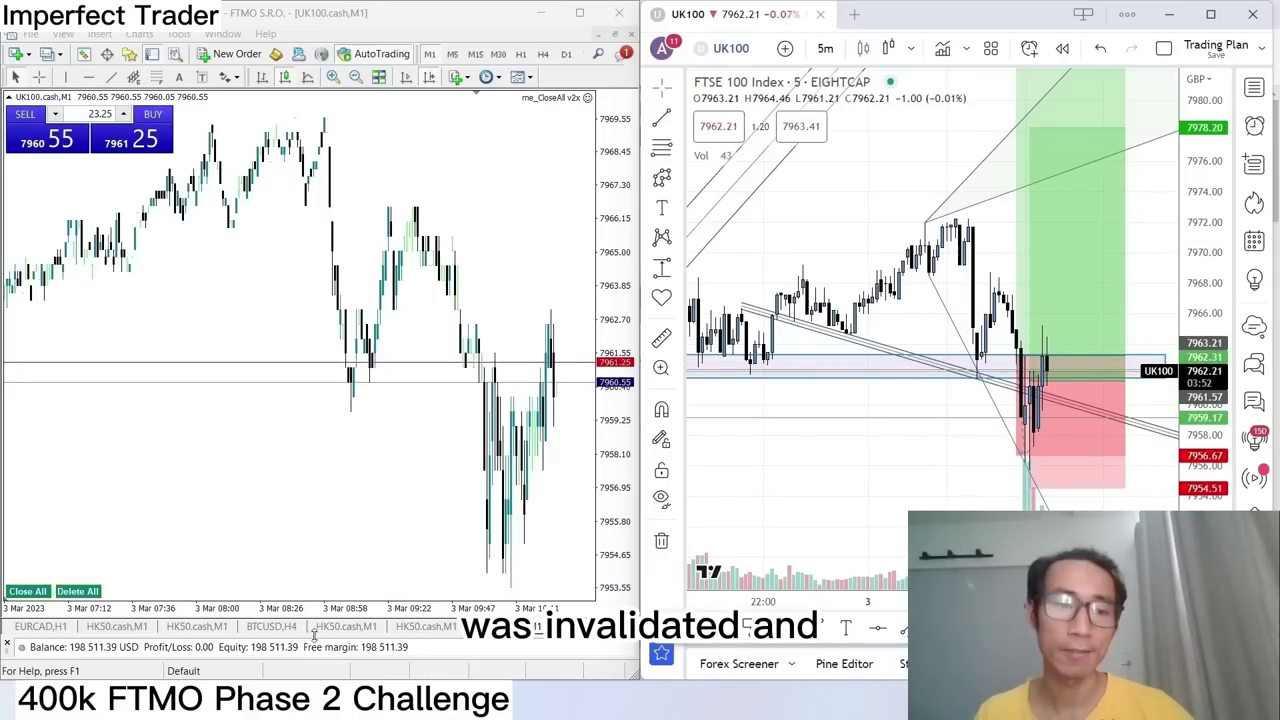
Expand the MetaTrader terminal and set the account history to show the last month.
click(383, 508)
key(ctrl+t)
click(157, 646)
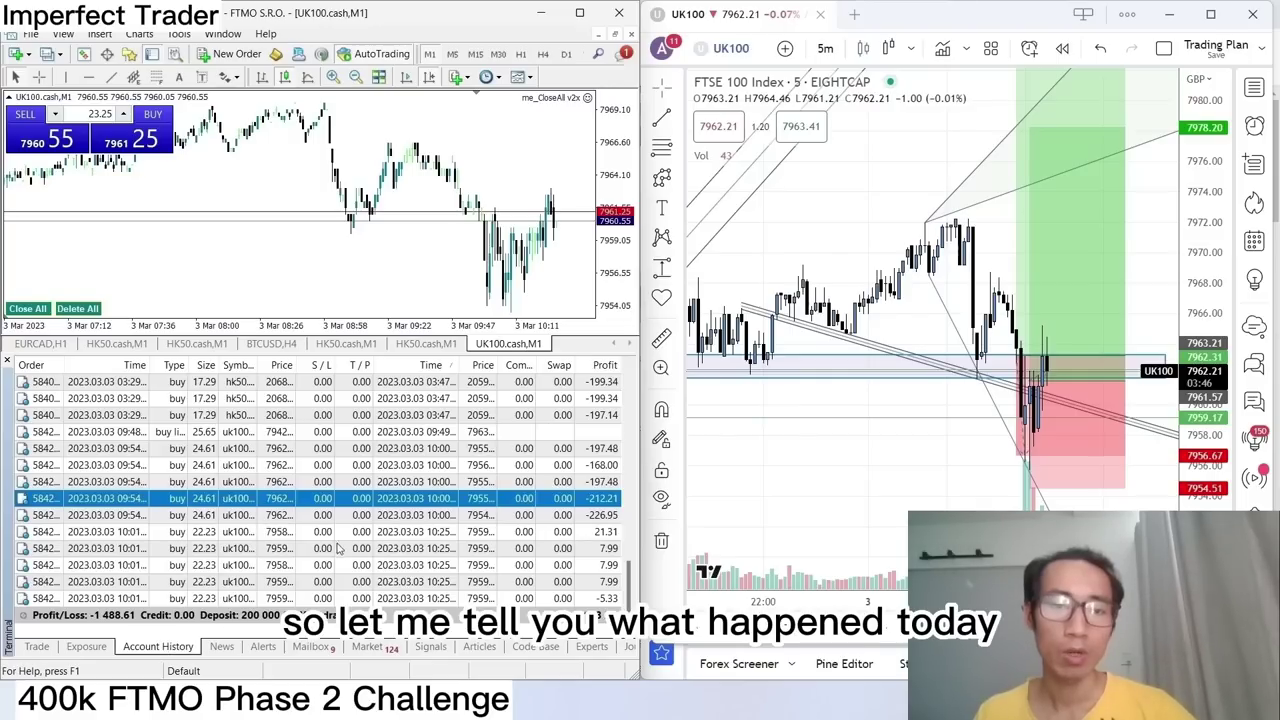
right_click(349, 450)
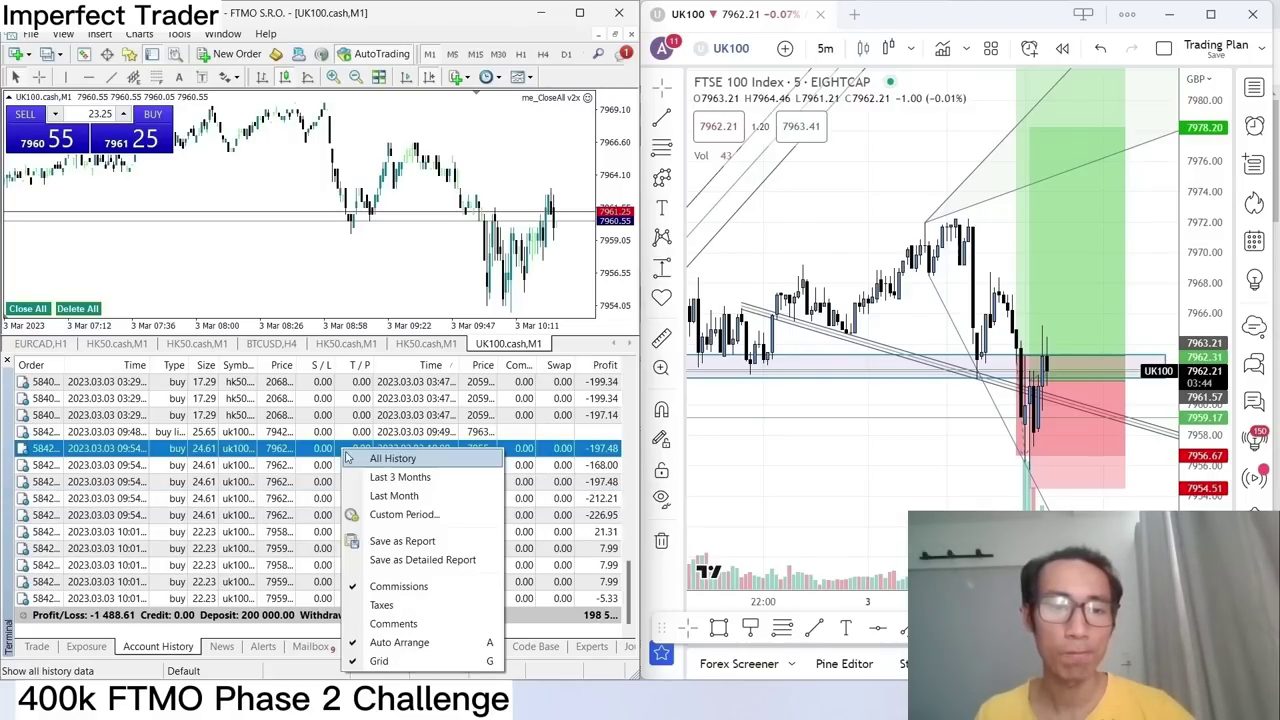
click(390, 494)
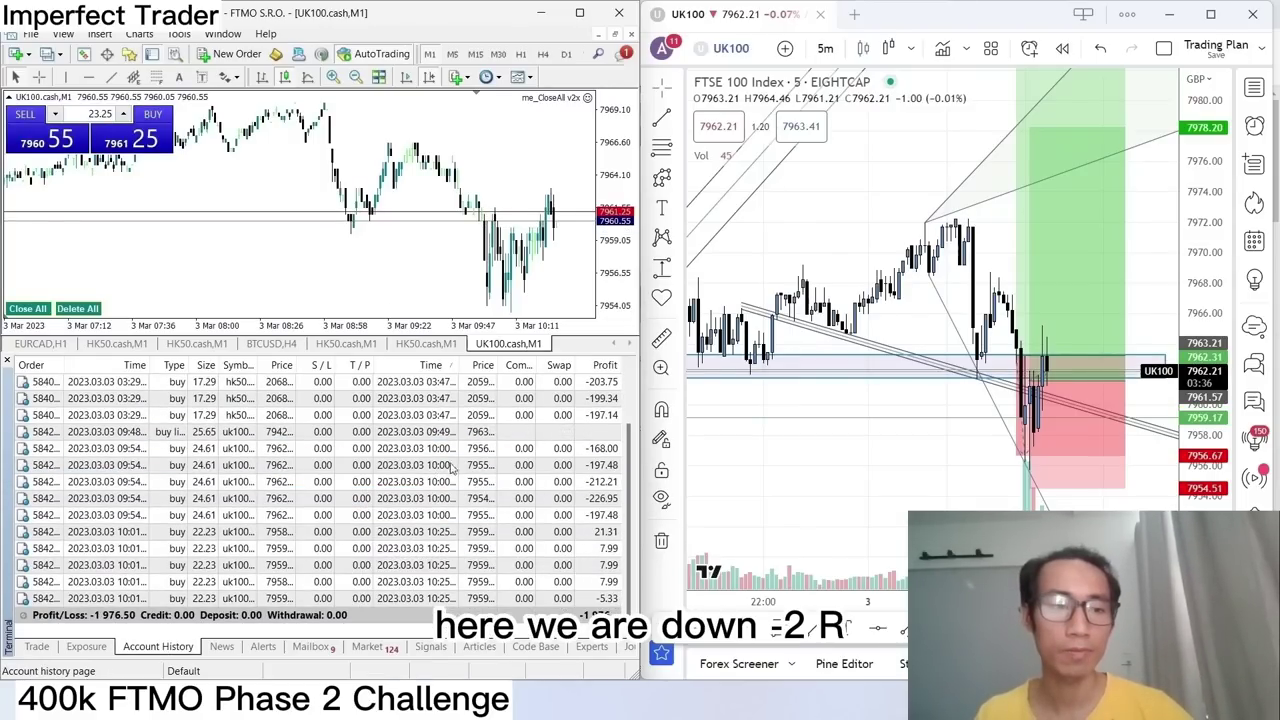
Review the first and second groups of closed UK100 buy trades in the account history.
click(502, 484)
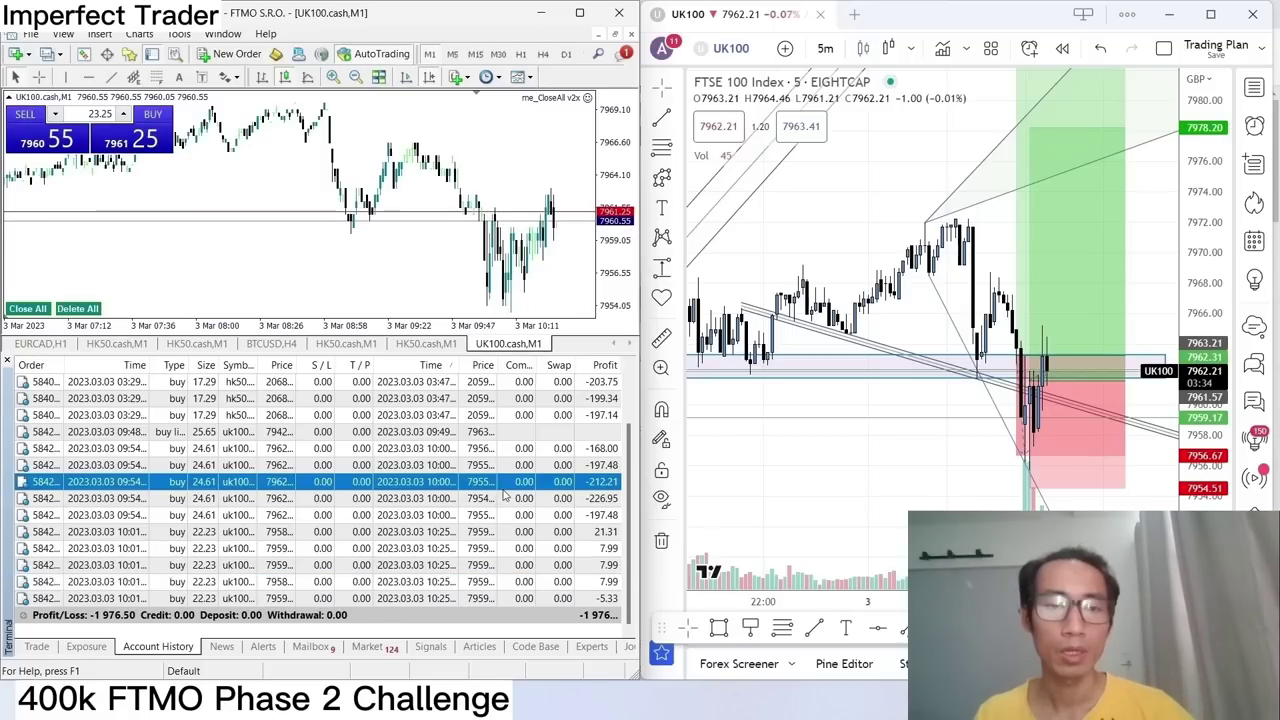
scroll(490, 300, down, 3)
click(516, 582)
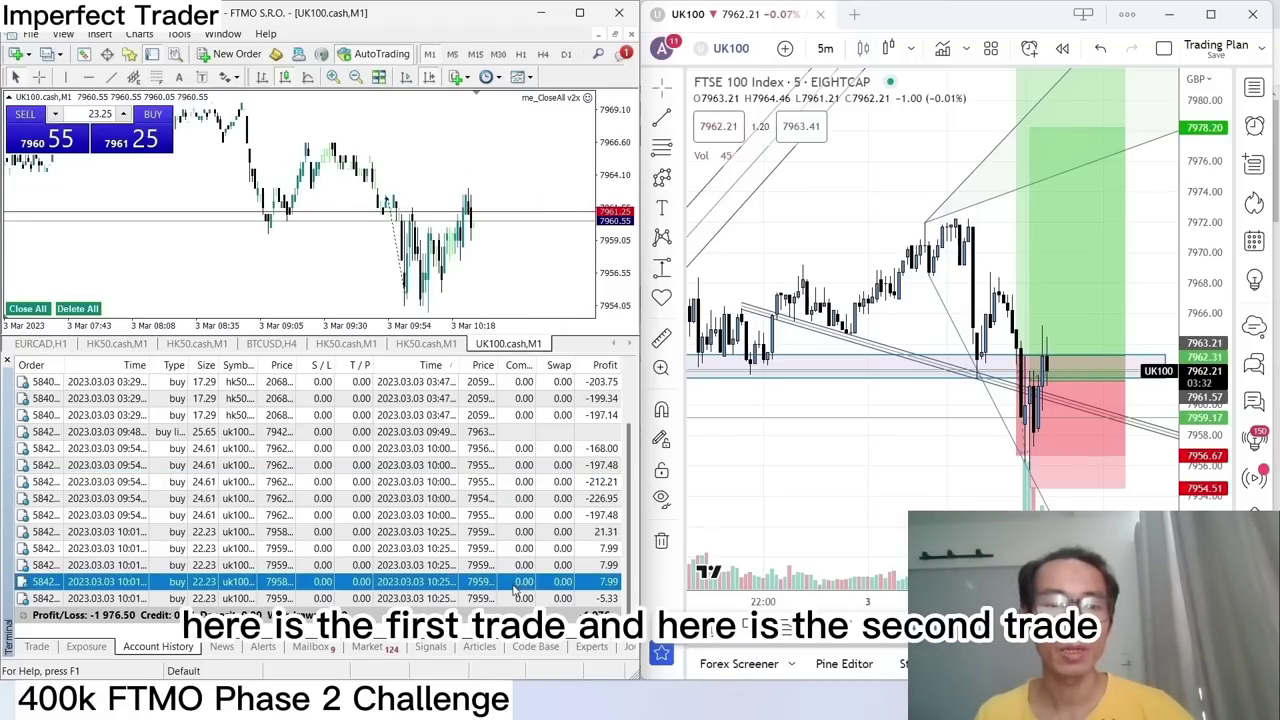
scroll(455, 292, down, 5)
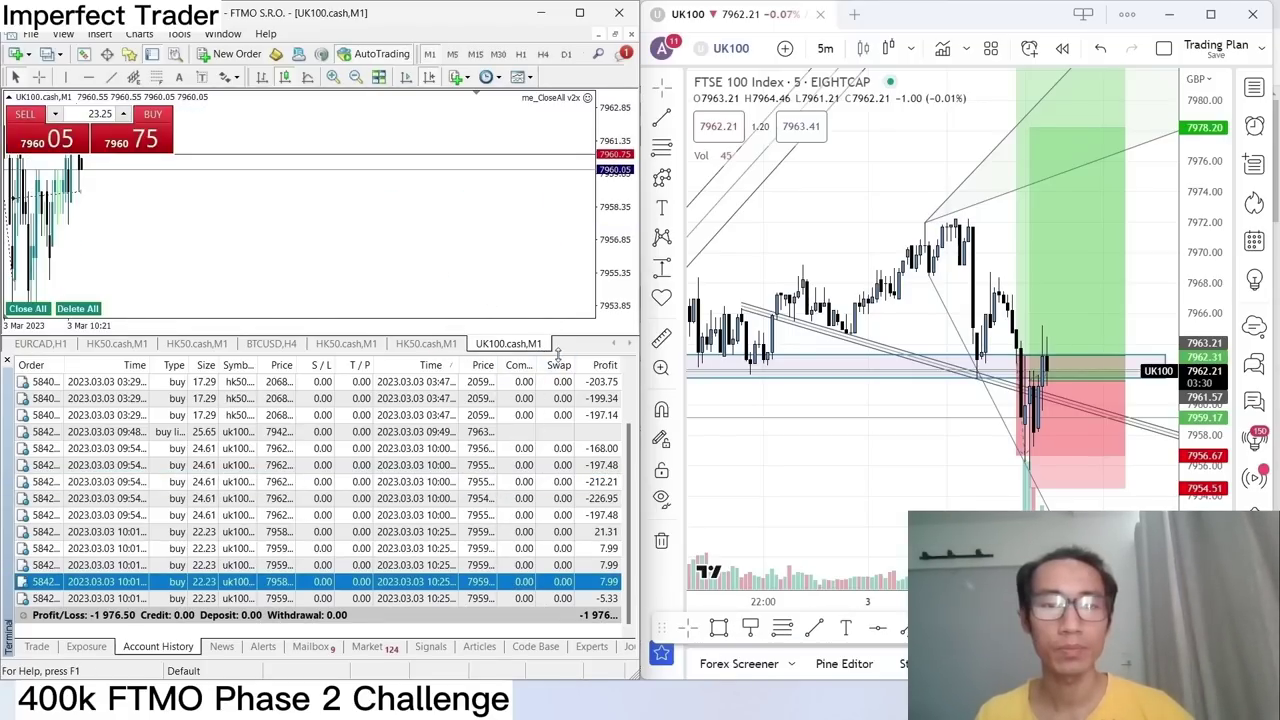
Collapse the MetaTrader terminal and examine the UK100 one-minute price action around the closed trades.
key(ctrl+t)
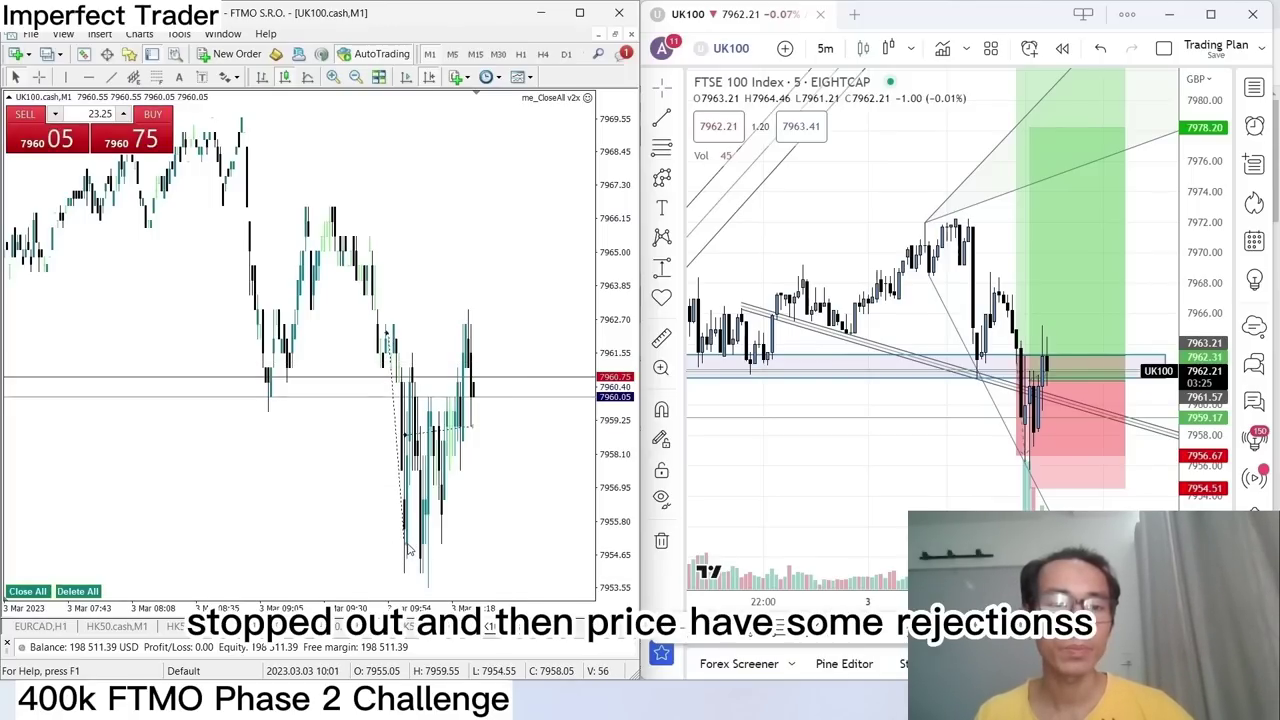
mouse_move(407, 548)
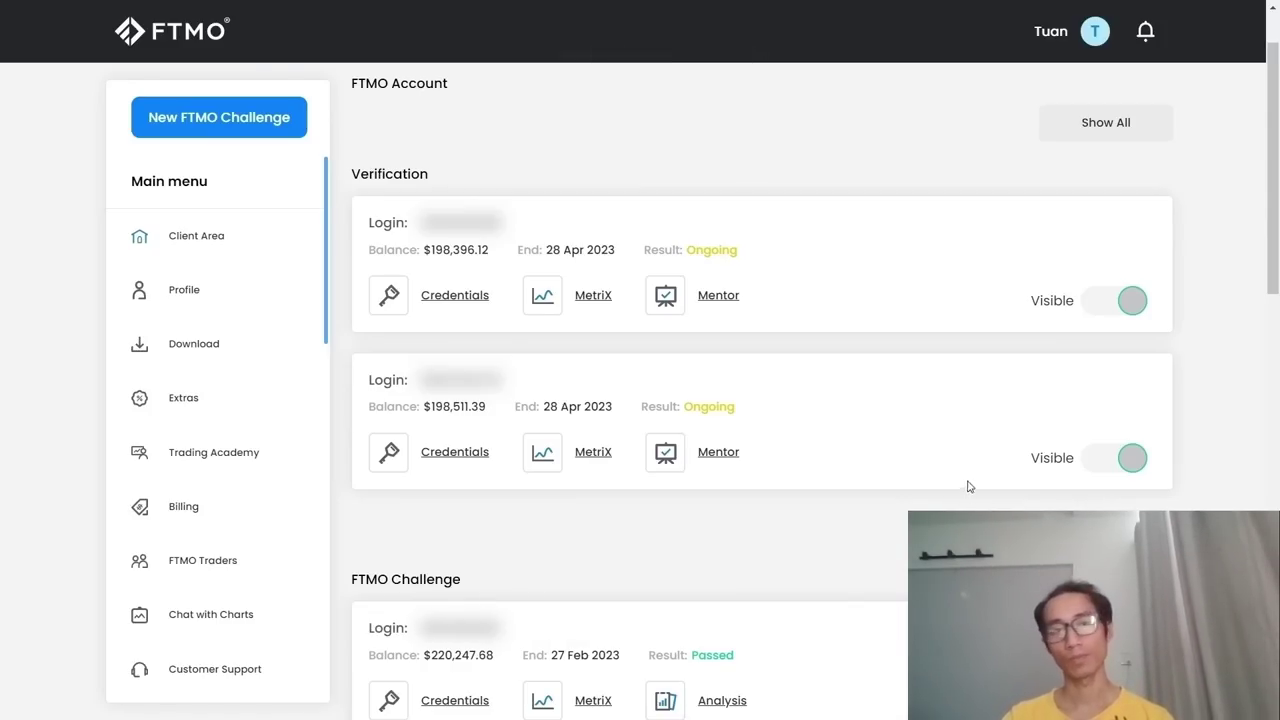
Open the MetriX page of the second ongoing Verification account in the FTMO client area and rescale its balance chart to the balance curve.
click(592, 453)
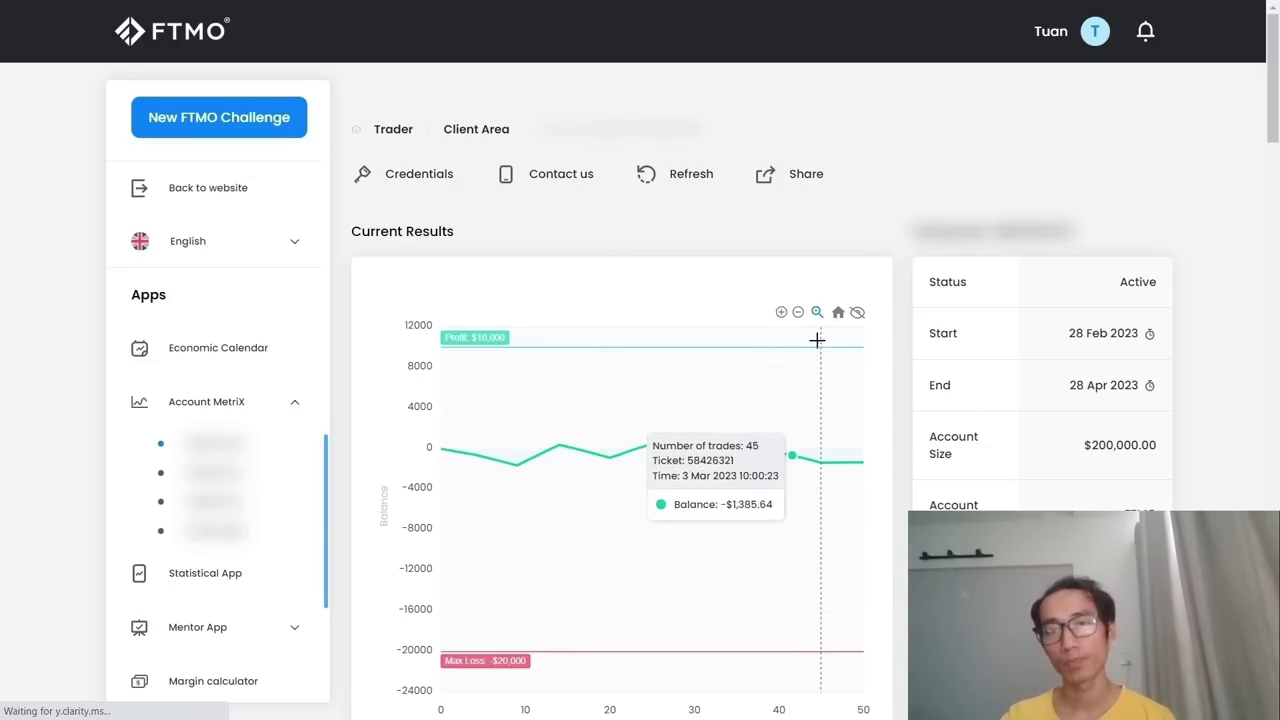
click(797, 312)
click(782, 312)
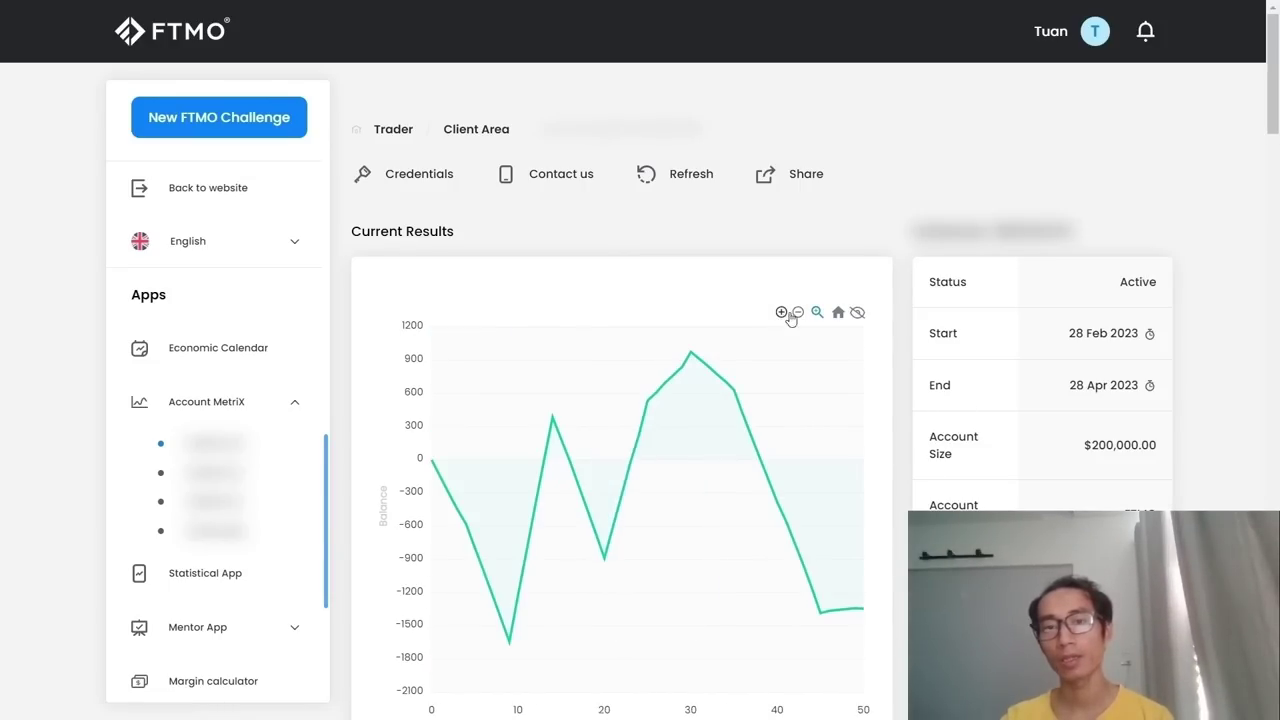
Review the Daily Summary results for each trading day from 28 Feb to 3 Mar.
scroll(785, 316, down, 10)
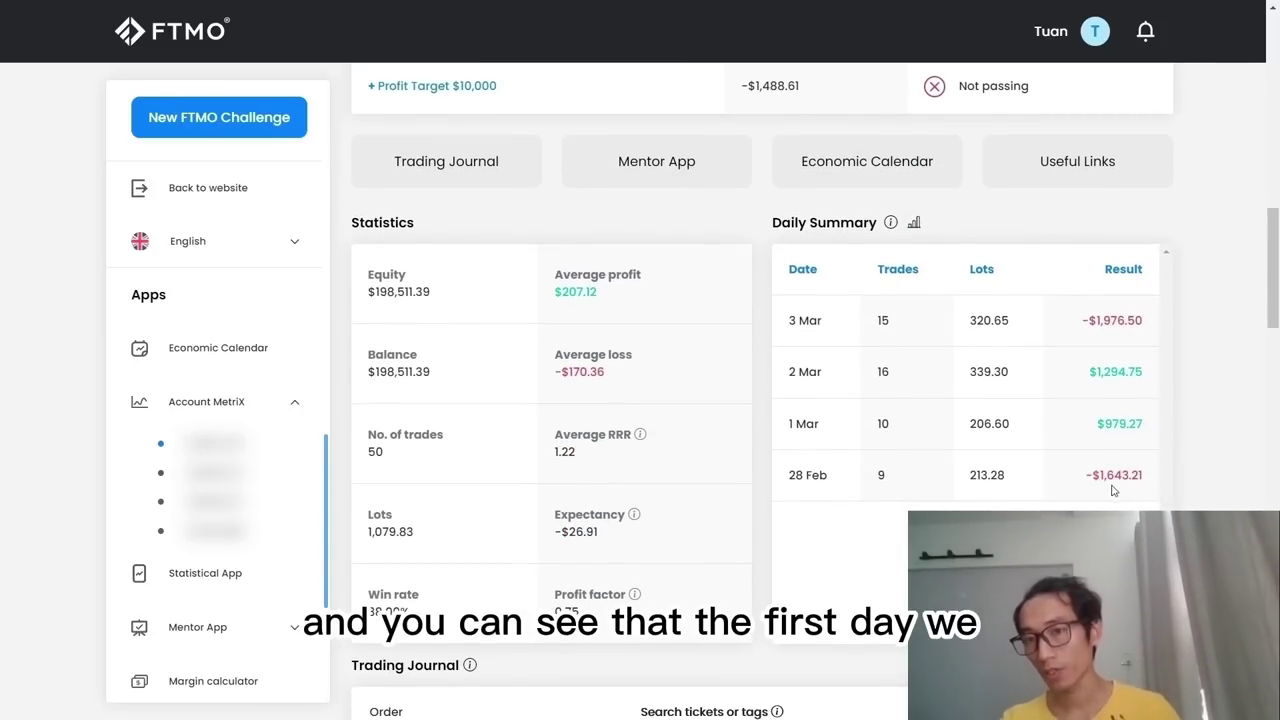
drag(1085, 478, 1147, 493)
drag(1144, 420, 1090, 376)
click(1110, 420)
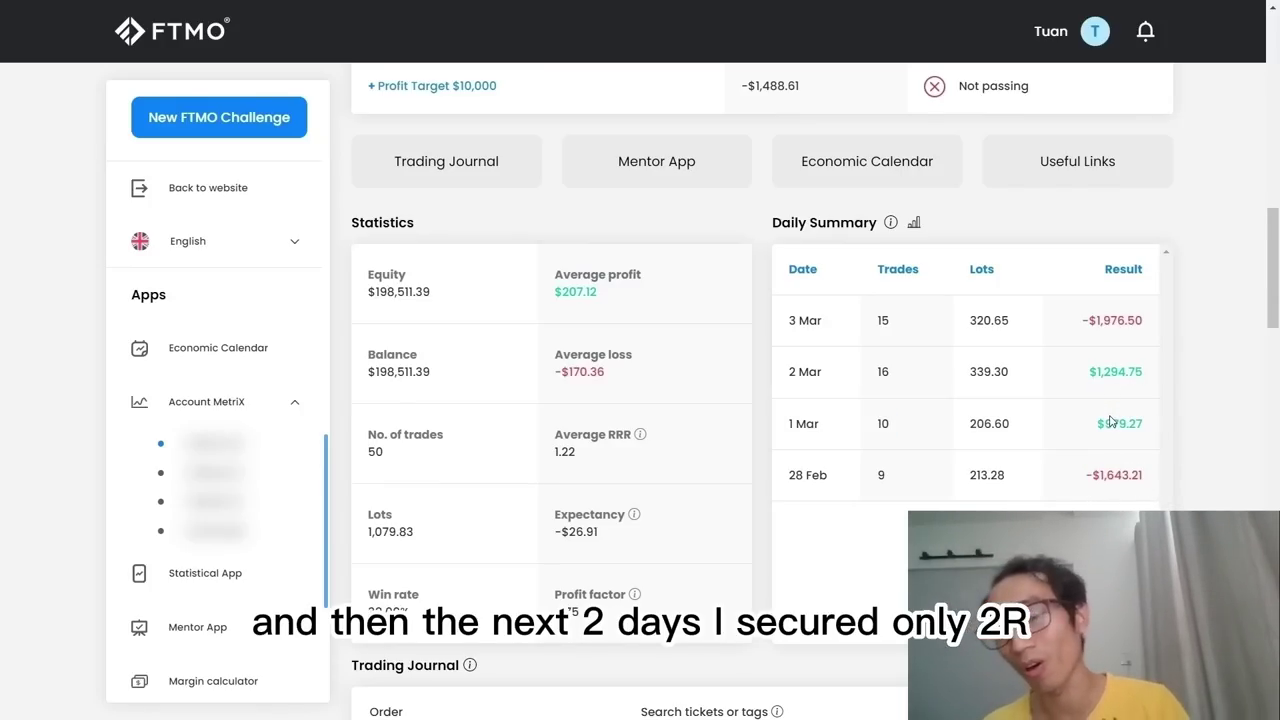
drag(1082, 322, 1150, 326)
click(1150, 326)
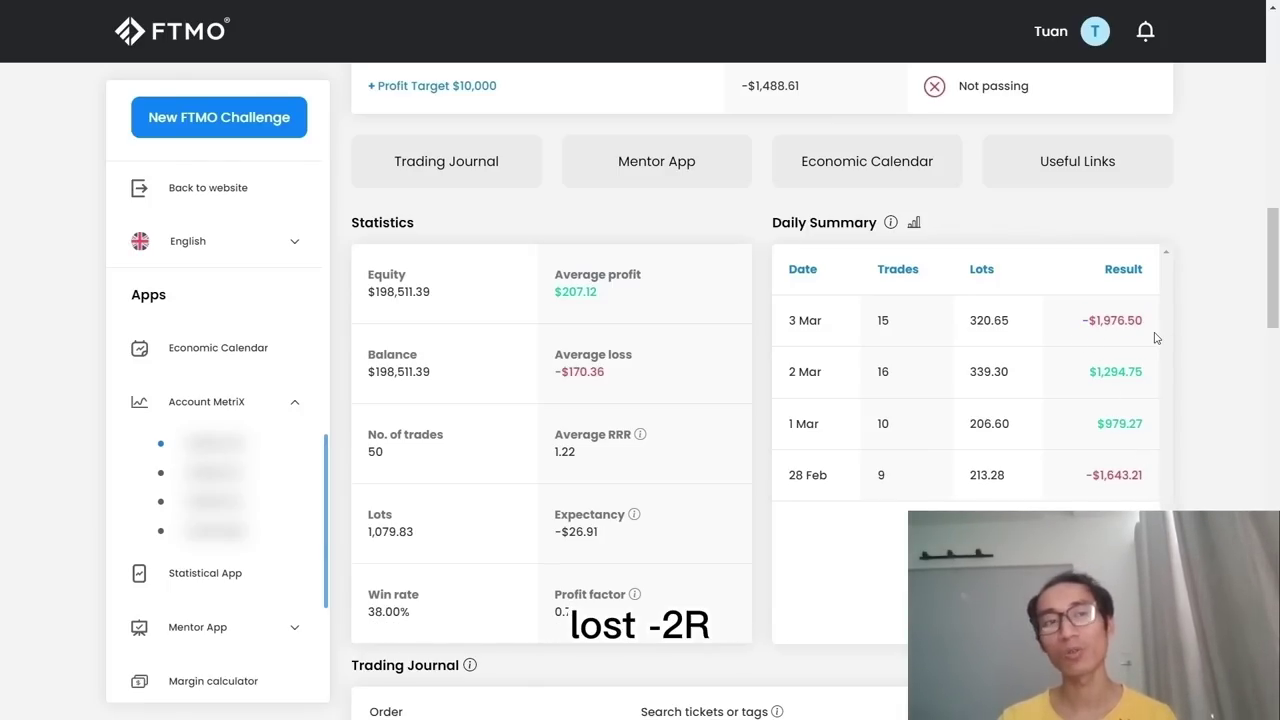
mouse_move(1273, 260)
mouse_down()
mouse_move(1274, 290)
mouse_move(1276, 259)
mouse_up()
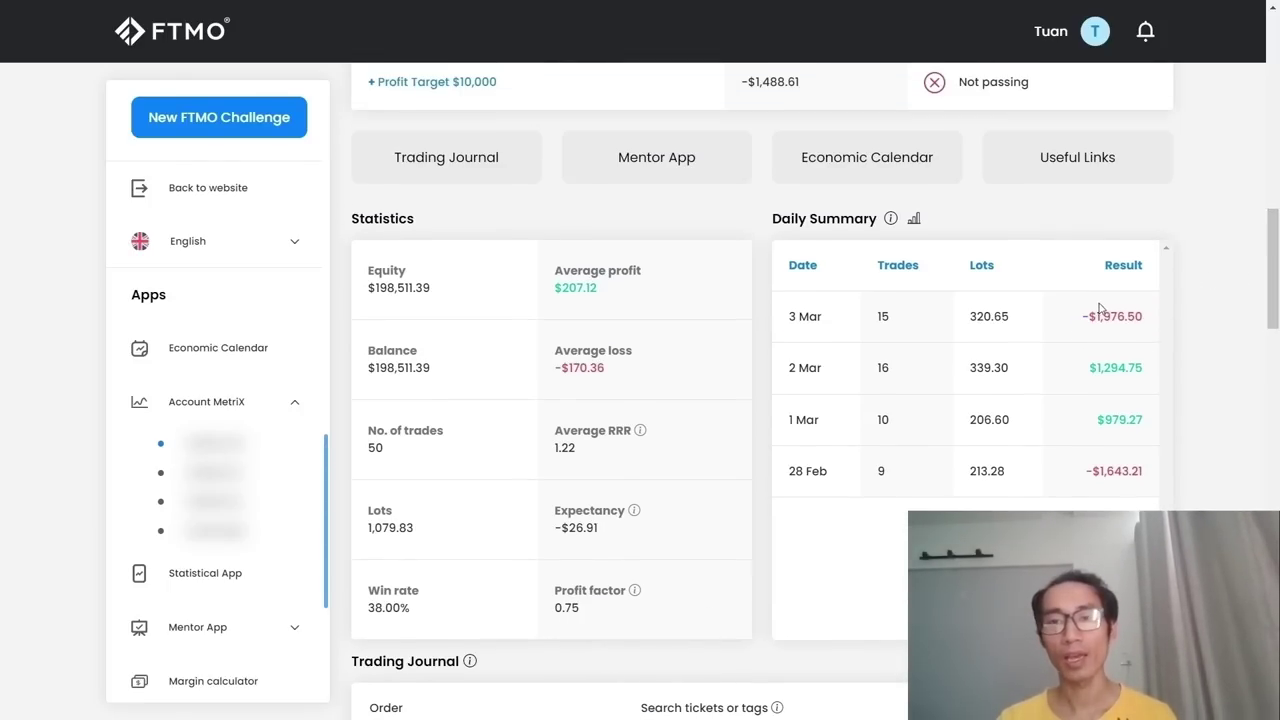
drag(1080, 316, 1147, 327)
click(1131, 320)
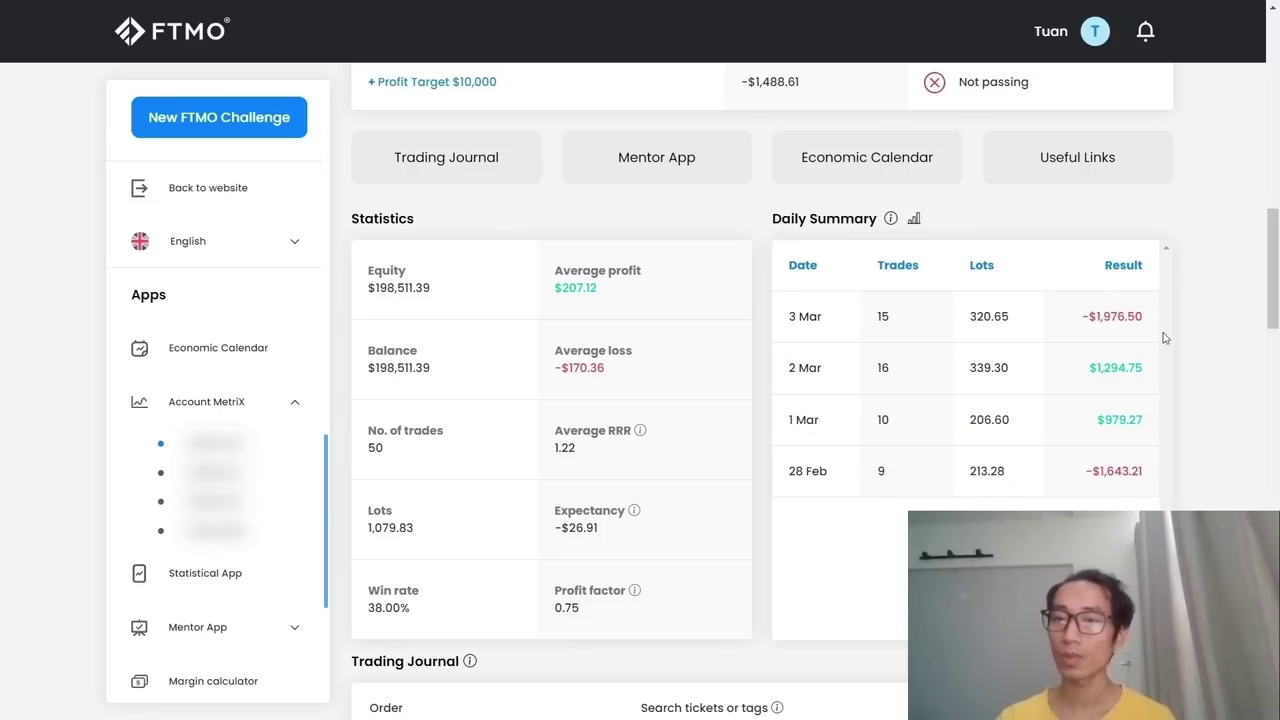
Review the 3 Mar UK100.cash trades in the Trading Journal.
scroll(1039, 316, down, 7)
drag(1001, 360, 937, 188)
scroll(1199, 349, up, 4)
click(1199, 349)
scroll(1201, 351, down, 2)
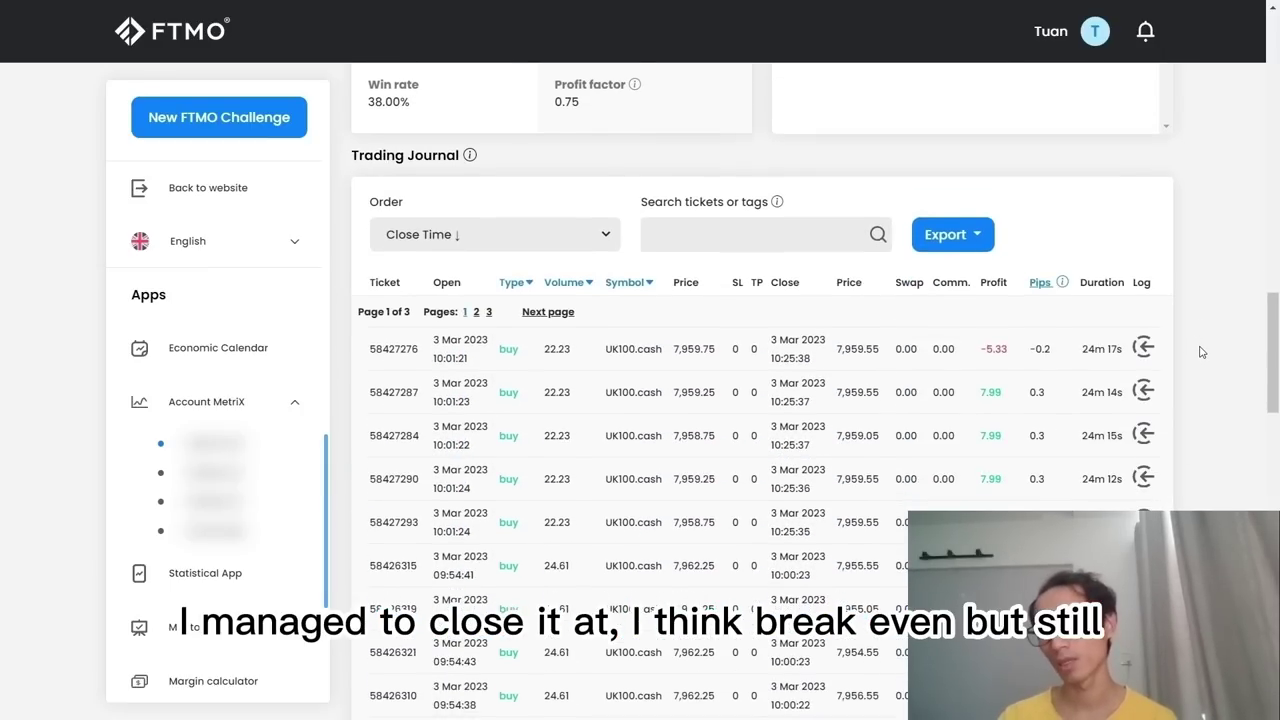
Return to the account Statistics and examine the Win rate and Profit factor.
drag(1274, 396, 1271, 345)
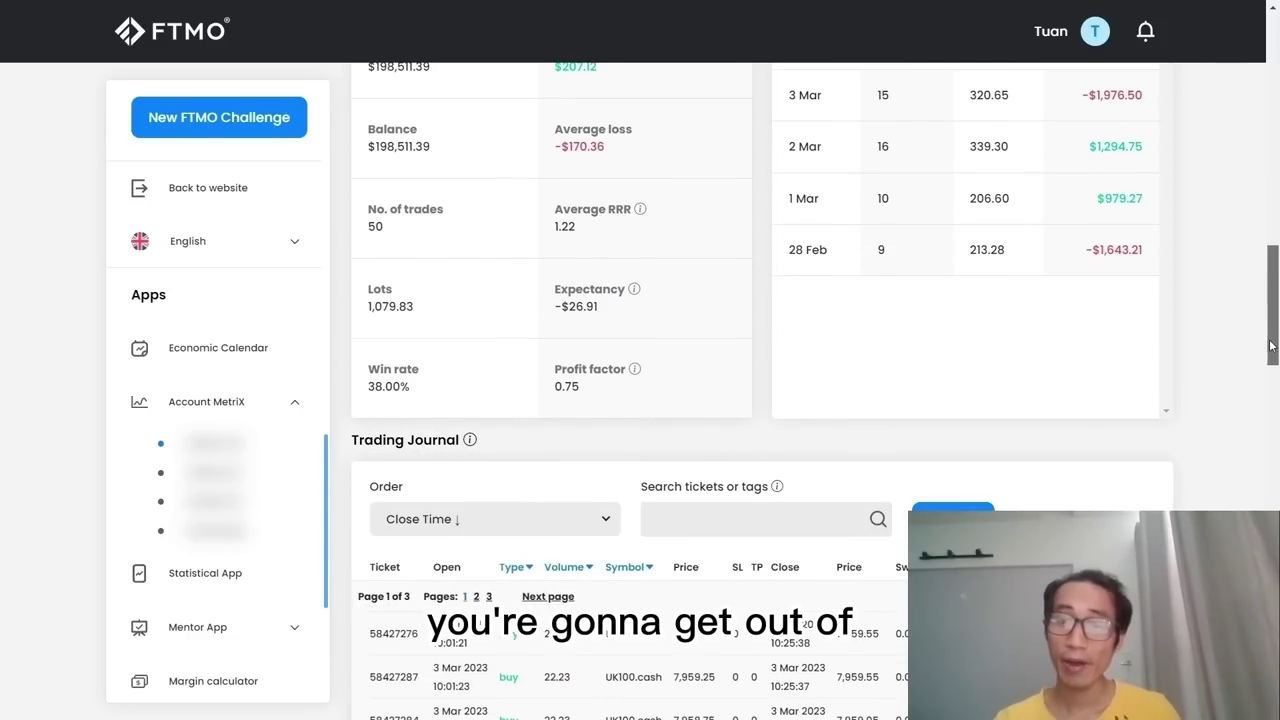
drag(1271, 345, 1276, 303)
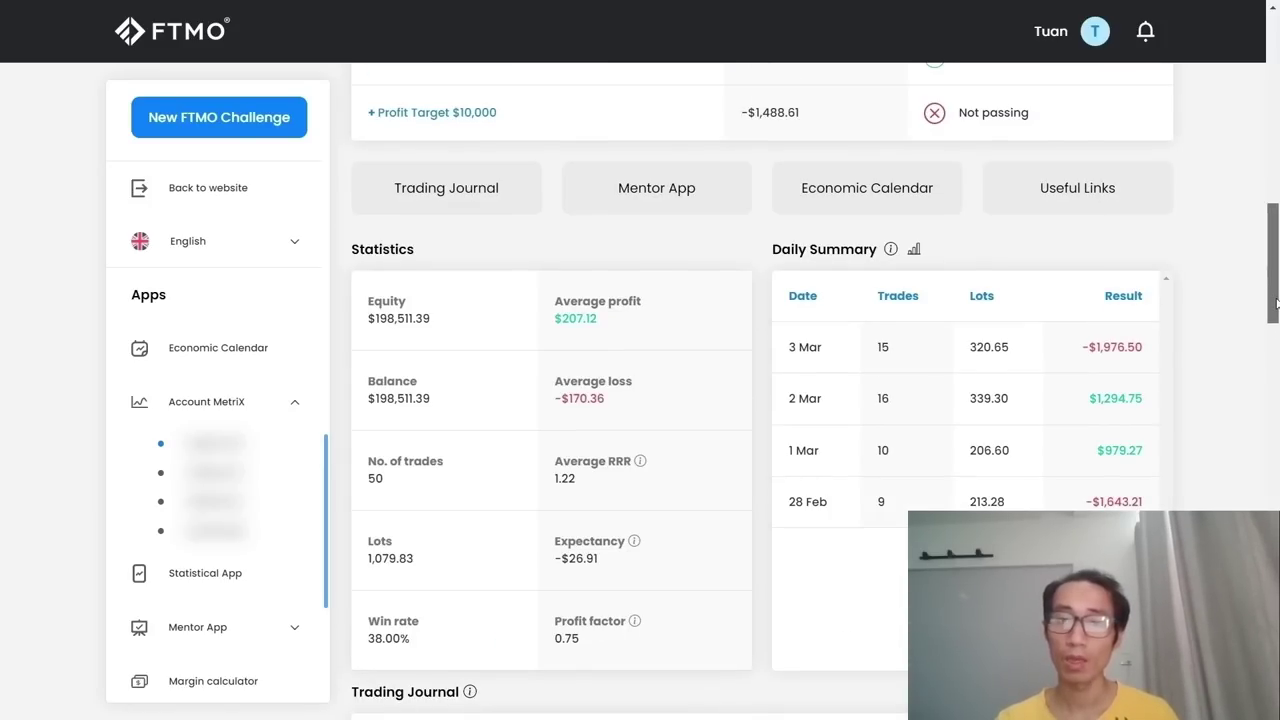
drag(1276, 303, 1276, 307)
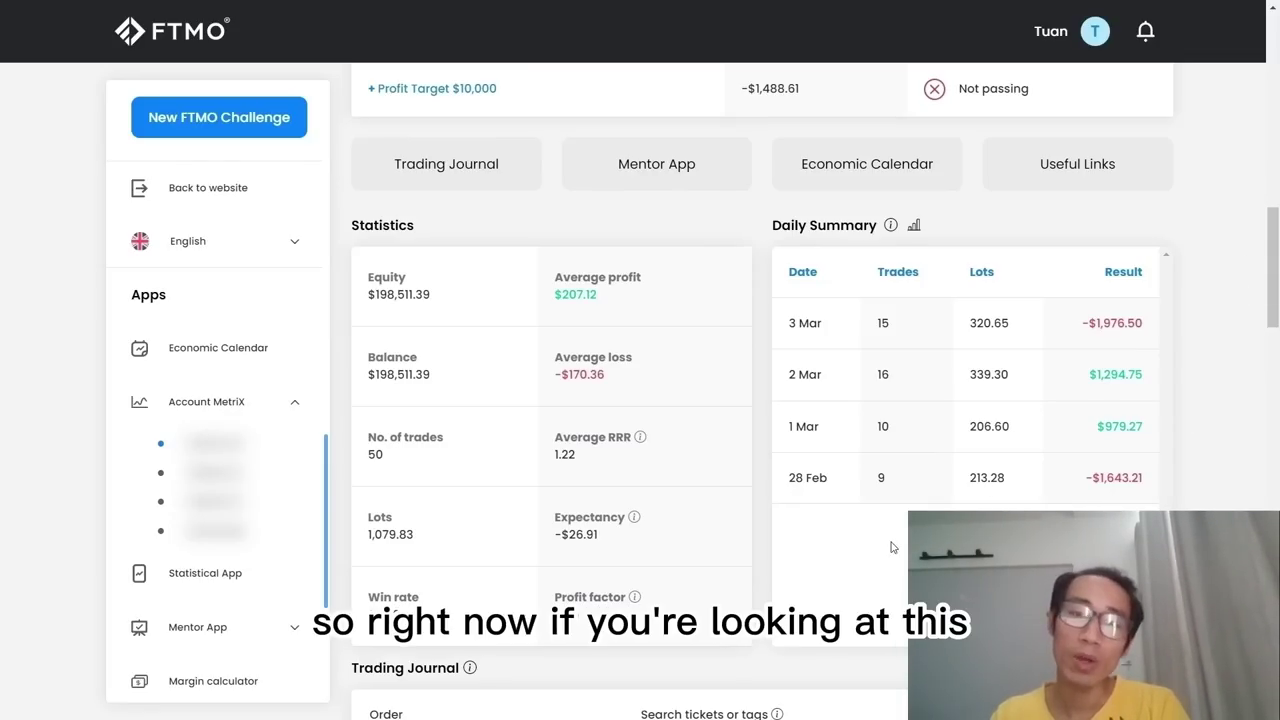
drag(370, 597, 410, 614)
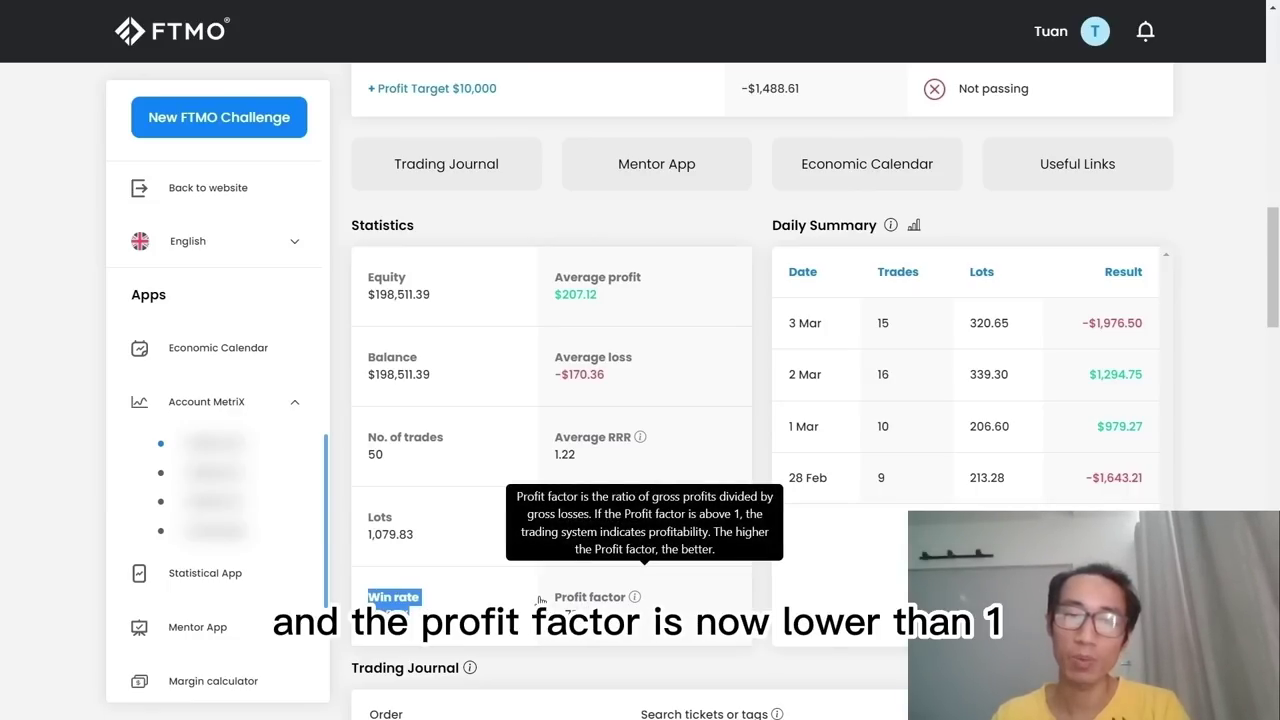
drag(554, 598, 627, 600)
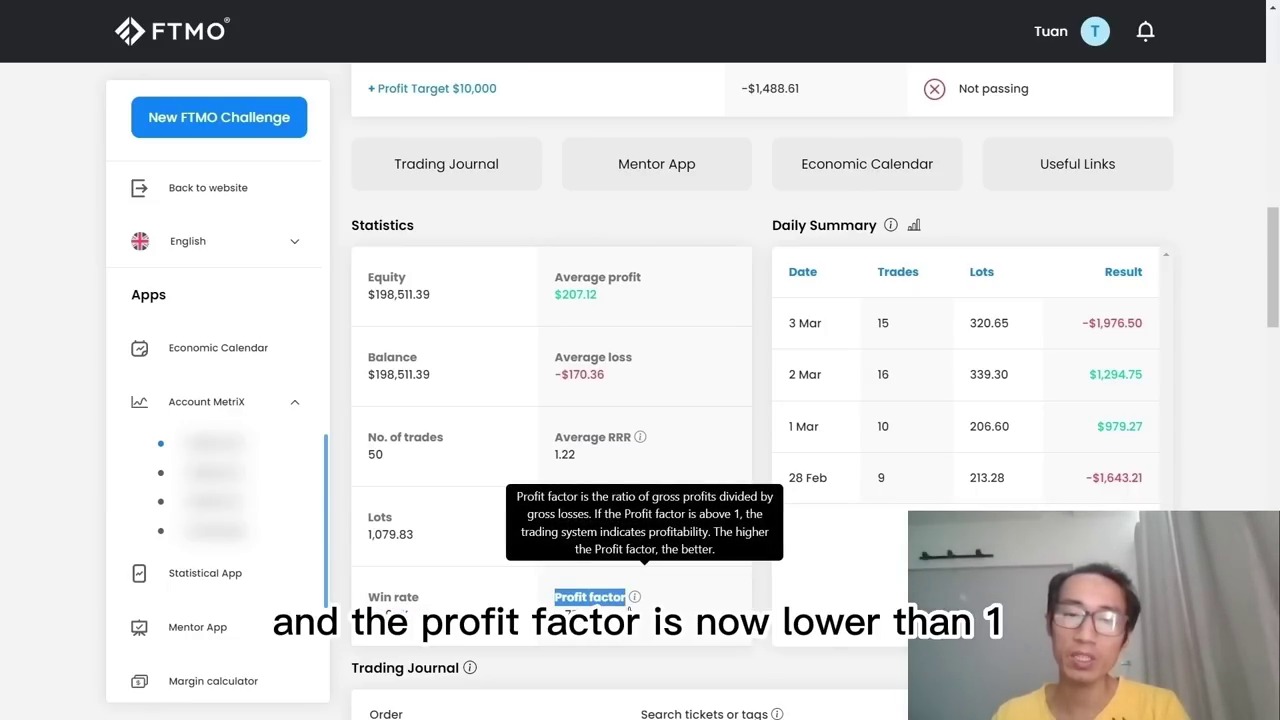
click(888, 598)
Review the balance chart and account details under Current Results.
scroll(888, 590, up, 10)
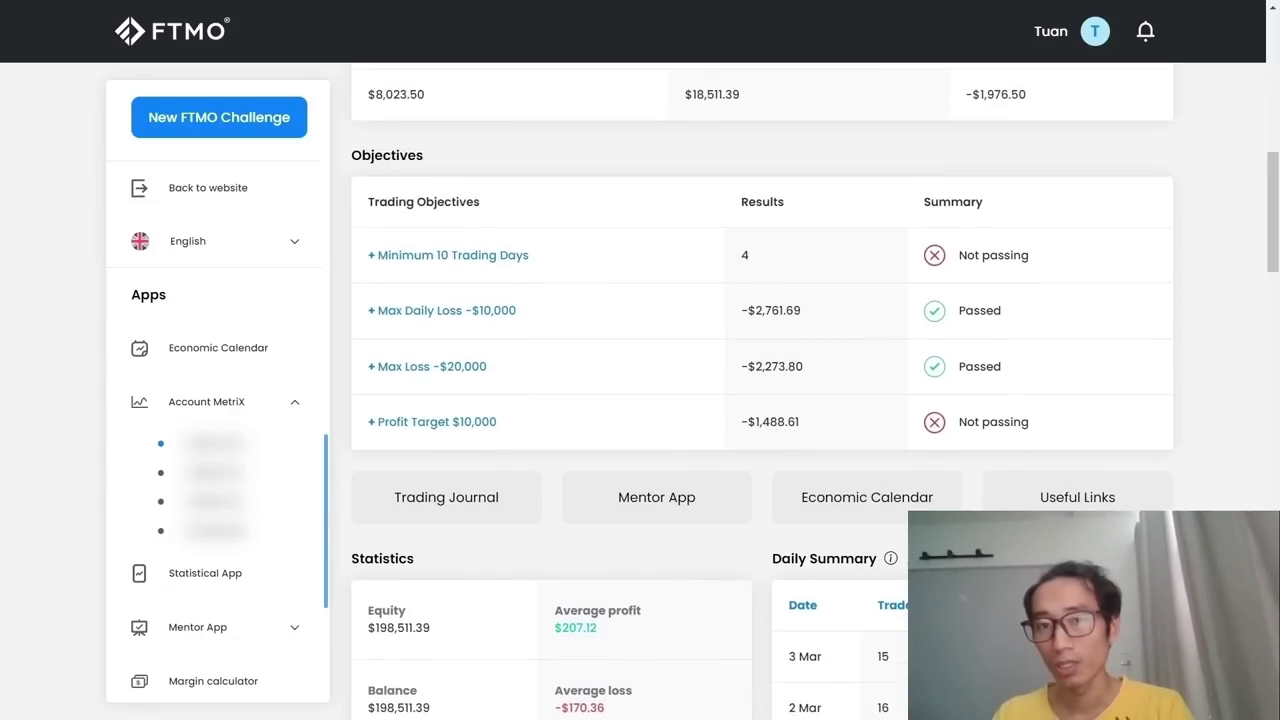
scroll(884, 435, up, 1)
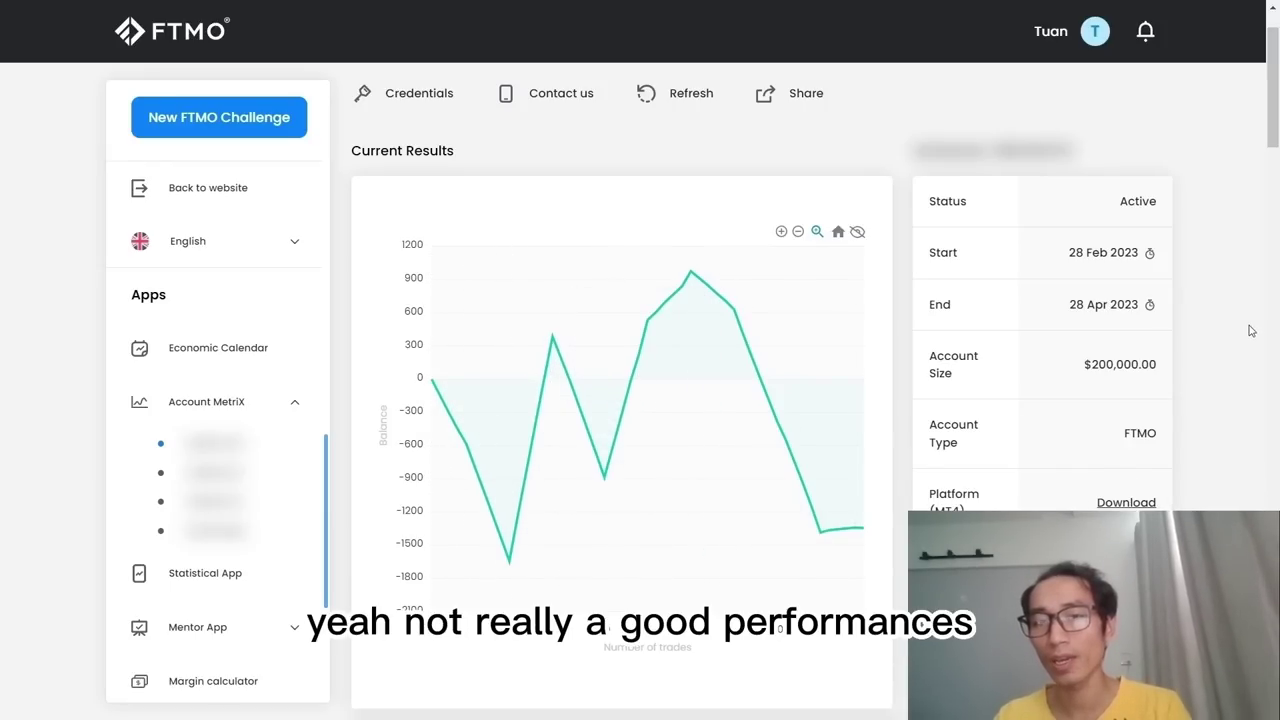
scroll(1235, 335, down, 2)
scroll(1225, 350, up, 2)
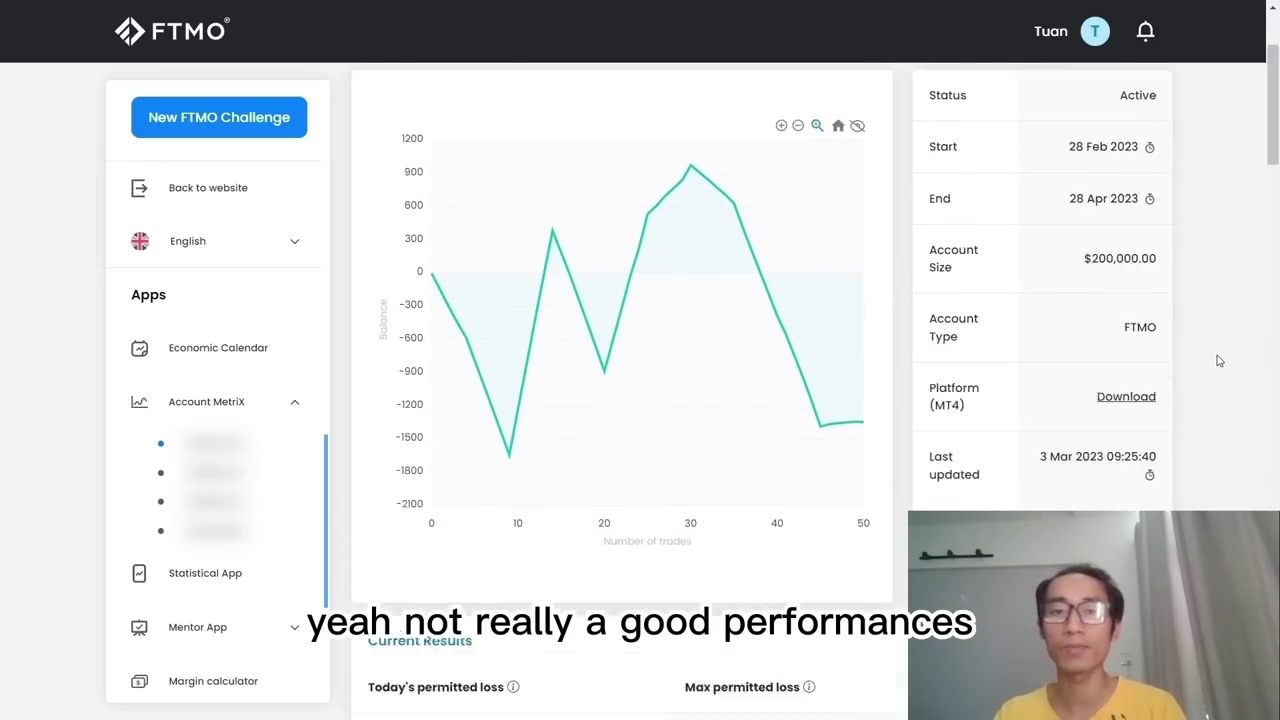
scroll(1217, 365, down, 1)
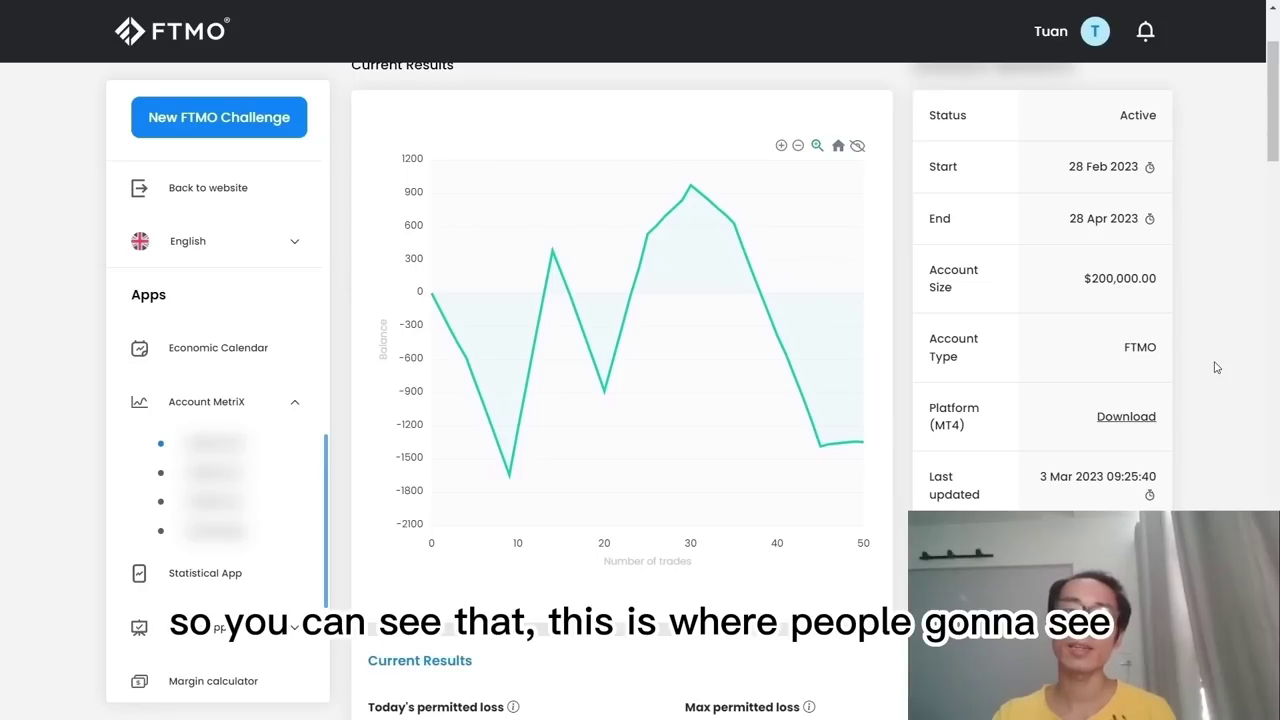
Examine the permitted losses, the trading objectives and their status, and the account statistics with the daily summary.
scroll(1217, 365, down, 4)
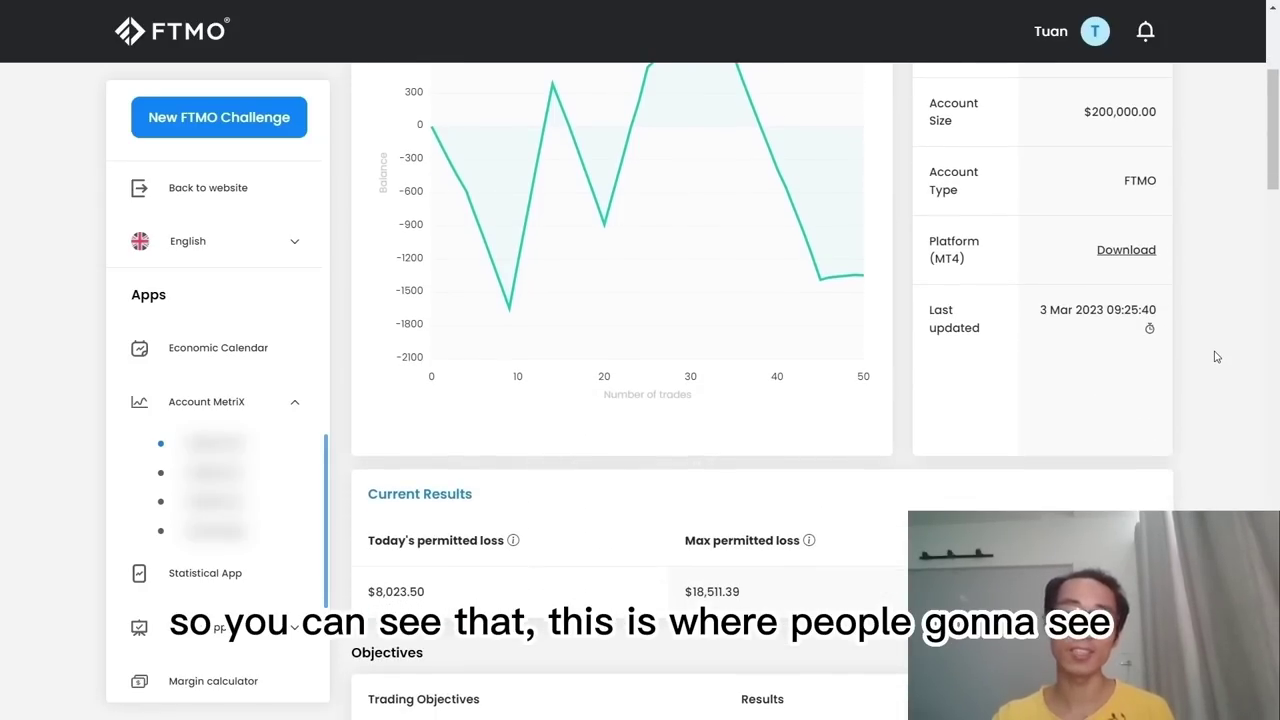
scroll(1216, 354, down, 2)
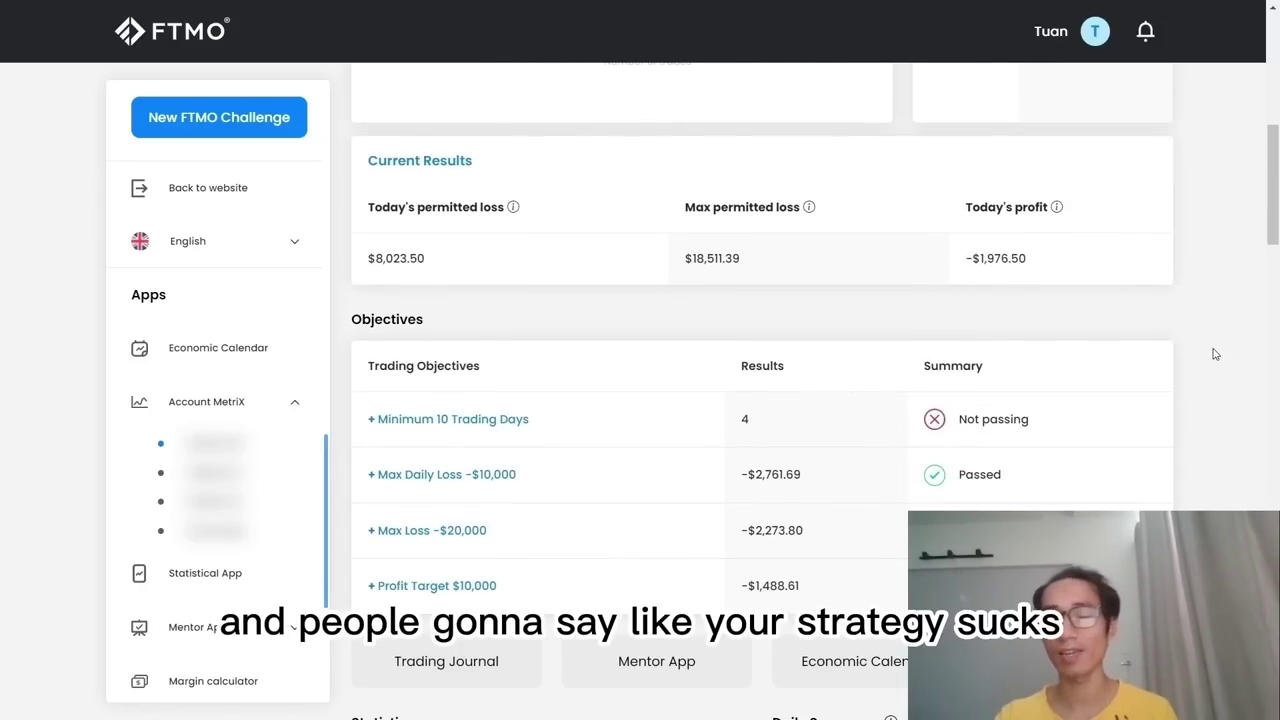
scroll(1214, 347, down, 1)
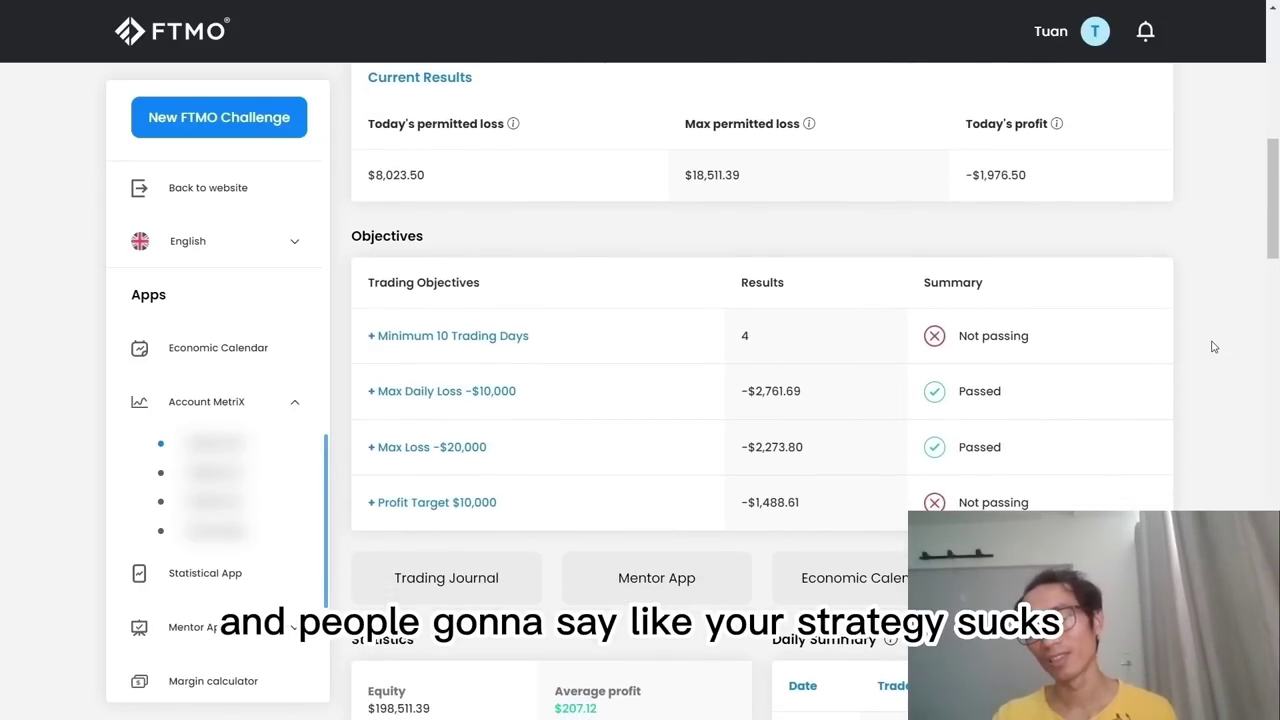
scroll(1212, 335, down, 1)
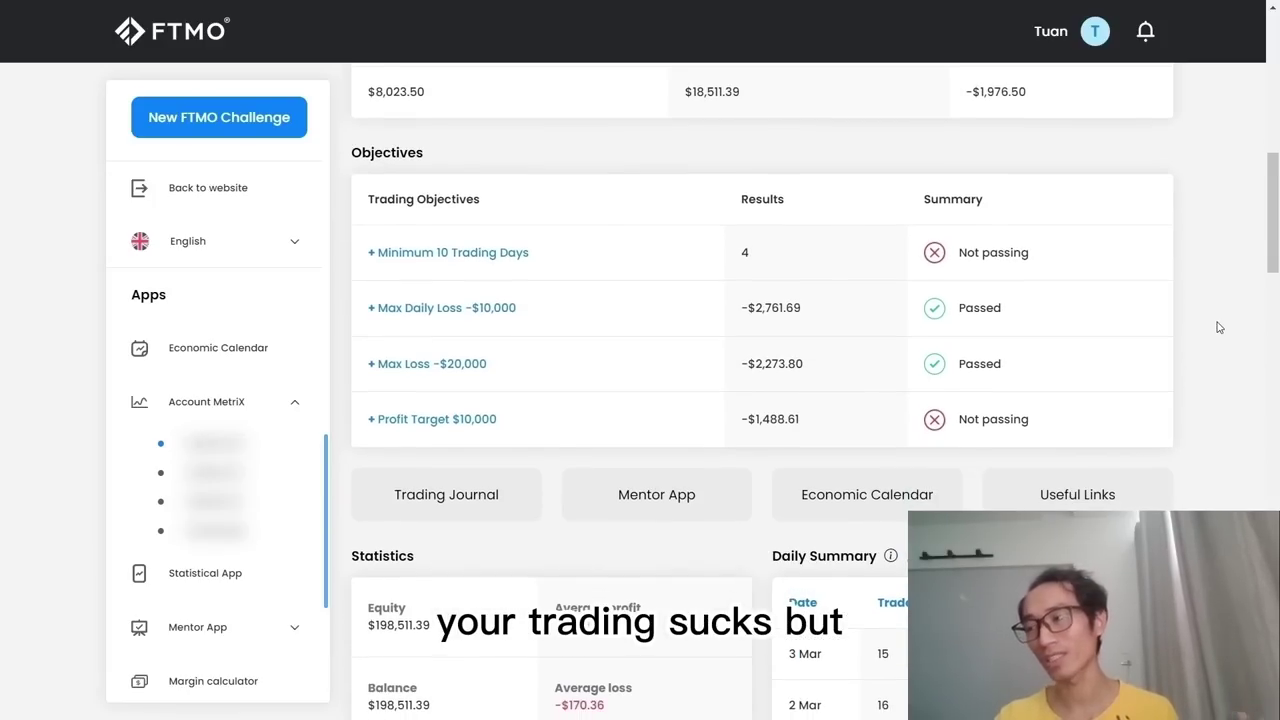
scroll(1212, 332, down, 1)
scroll(1222, 358, down, 2)
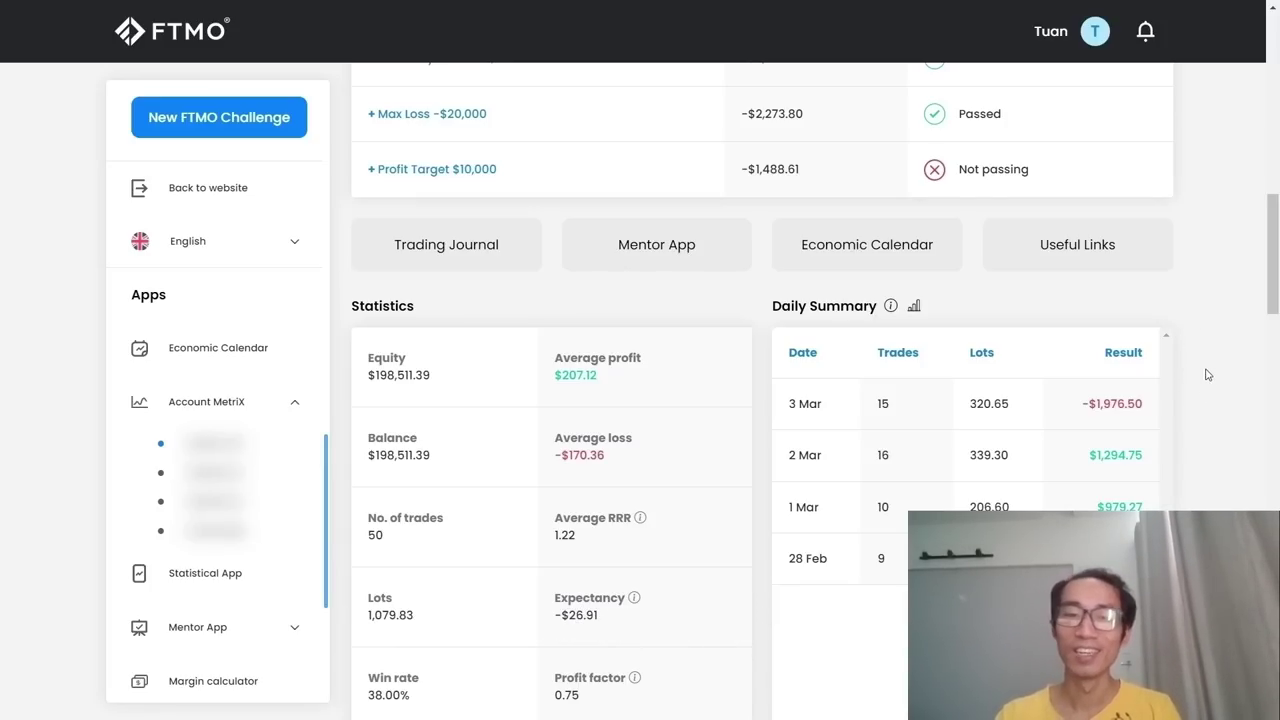
mouse_move(1273, 276)
mouse_down()
mouse_move(1274, 307)
mouse_move(1275, 280)
mouse_up()
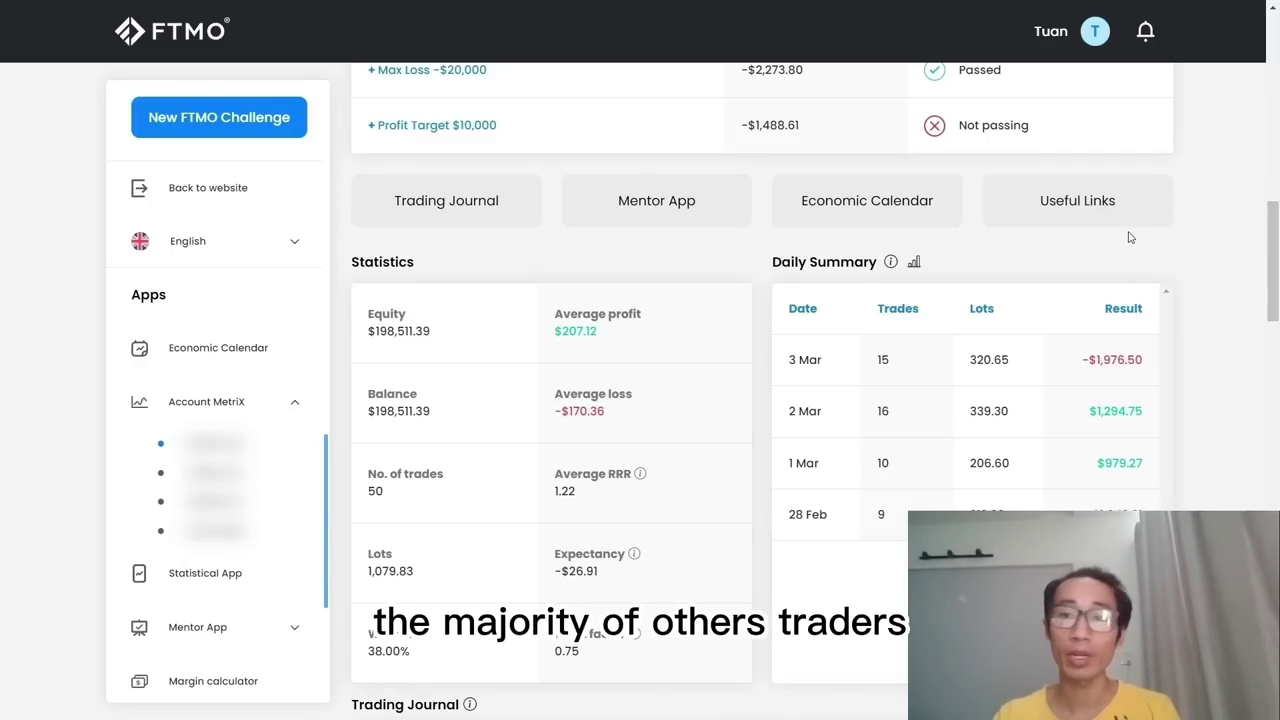
drag(1275, 291, 1277, 238)
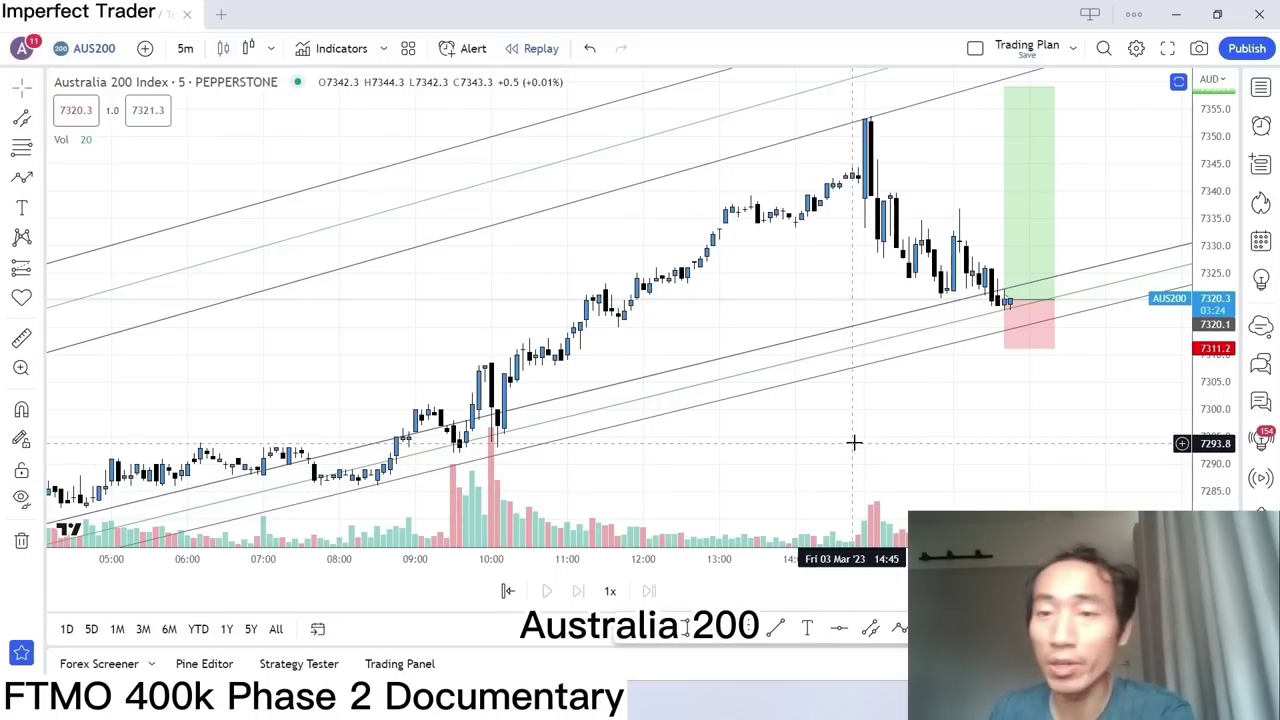
Switch to TradingView, examine the AUS200 long setup in the rising channel on the 5-minute chart, and change to the 1-hour timeframe.
scroll(1131, 423, down, 2)
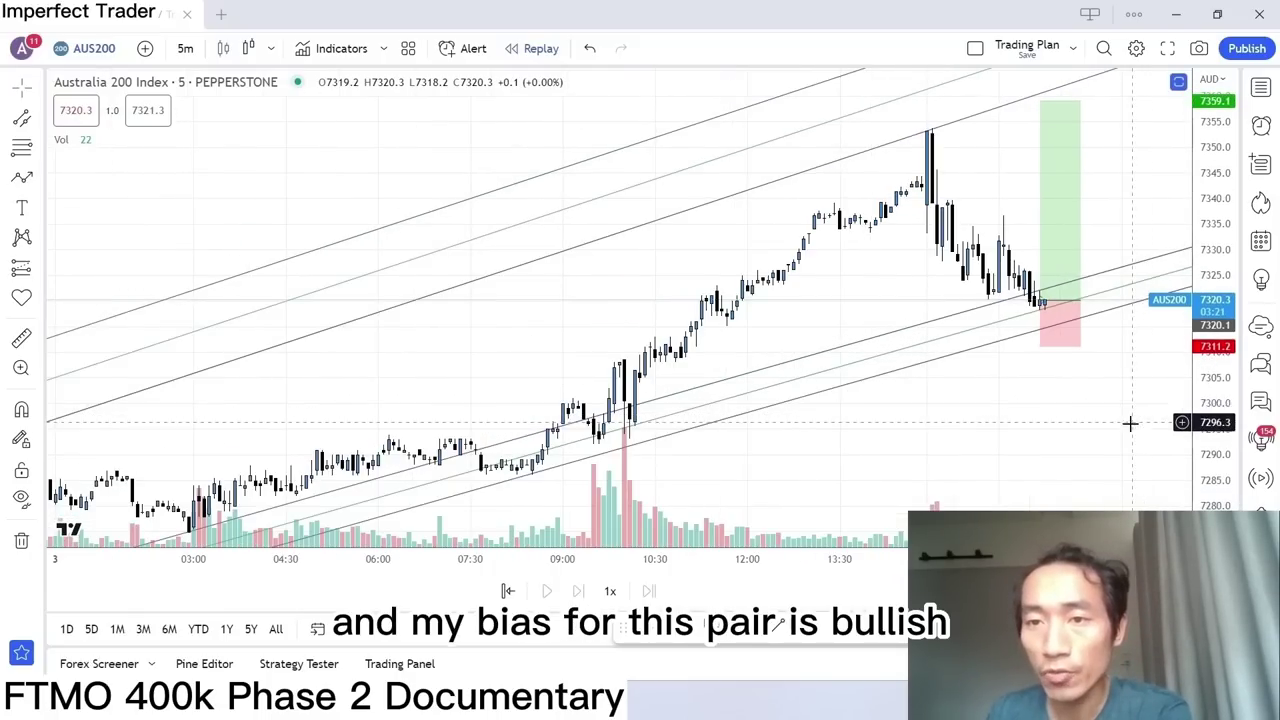
drag(1131, 423, 1077, 426)
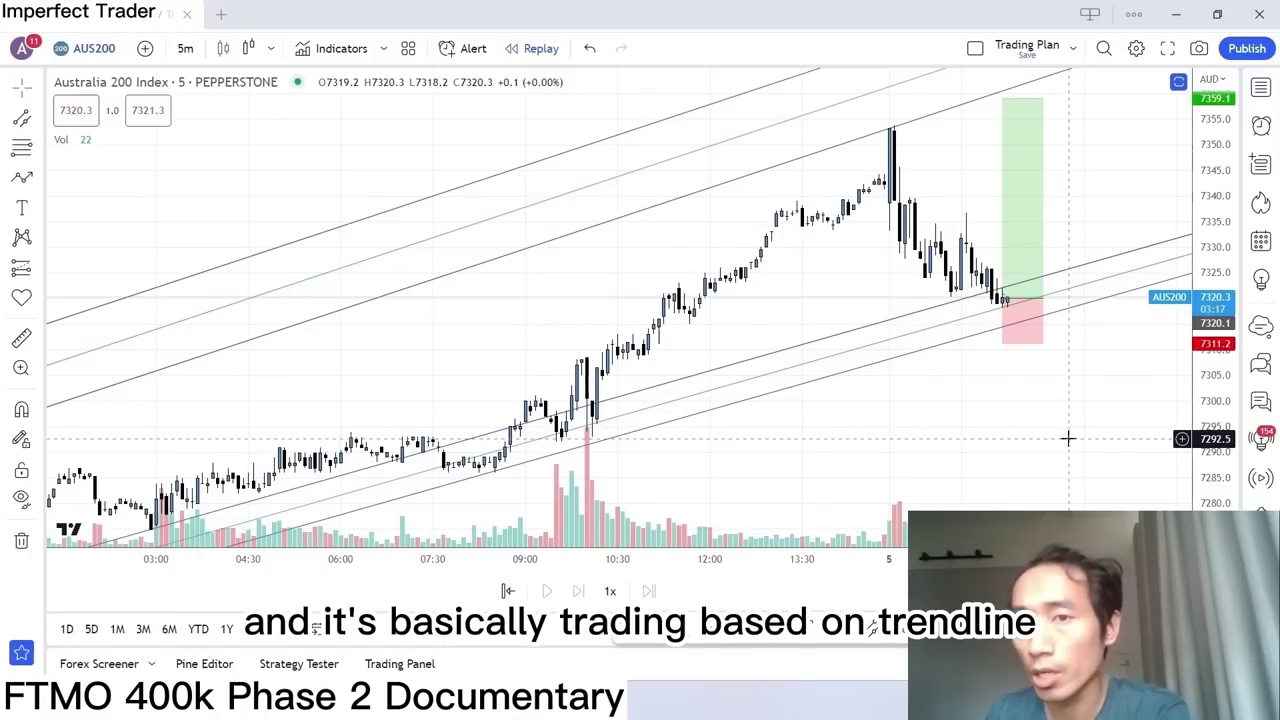
drag(1068, 438, 1074, 417)
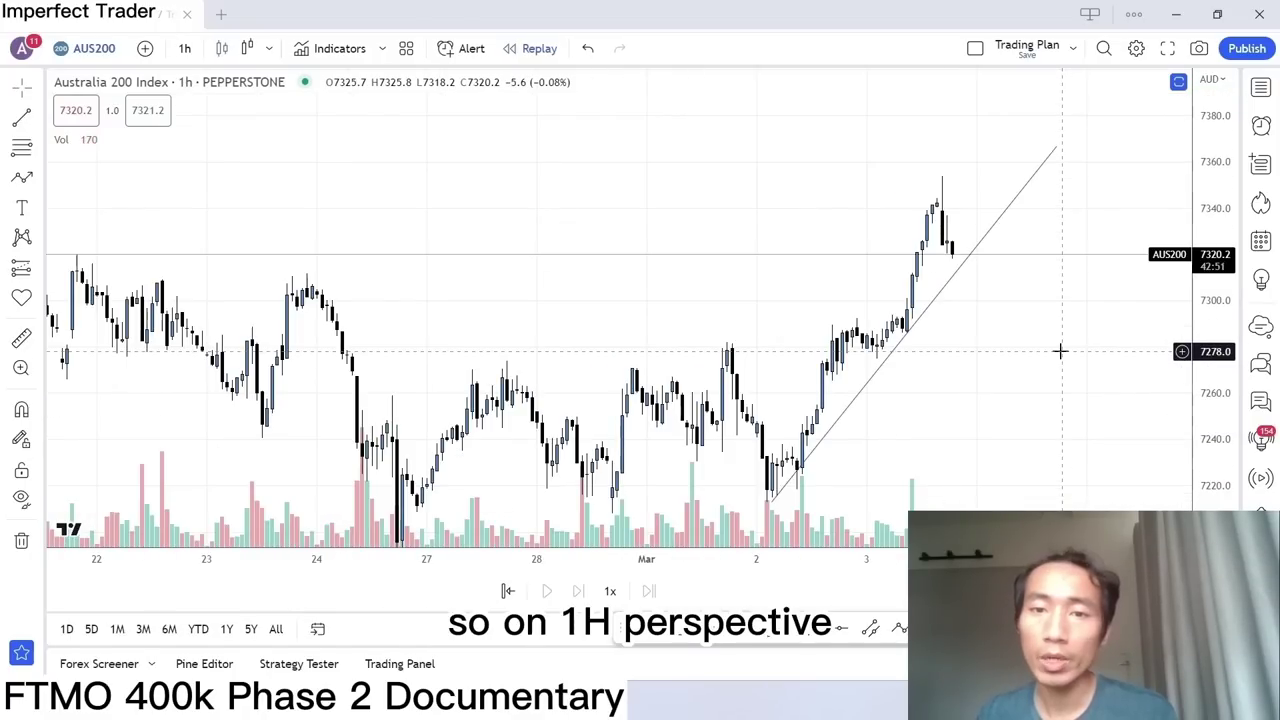
Draw a rectangle marking the AUS200 key level from about 7311.5 to 7317.3, extending from 20 Feb past the latest candles.
scroll(1066, 348, down, 2)
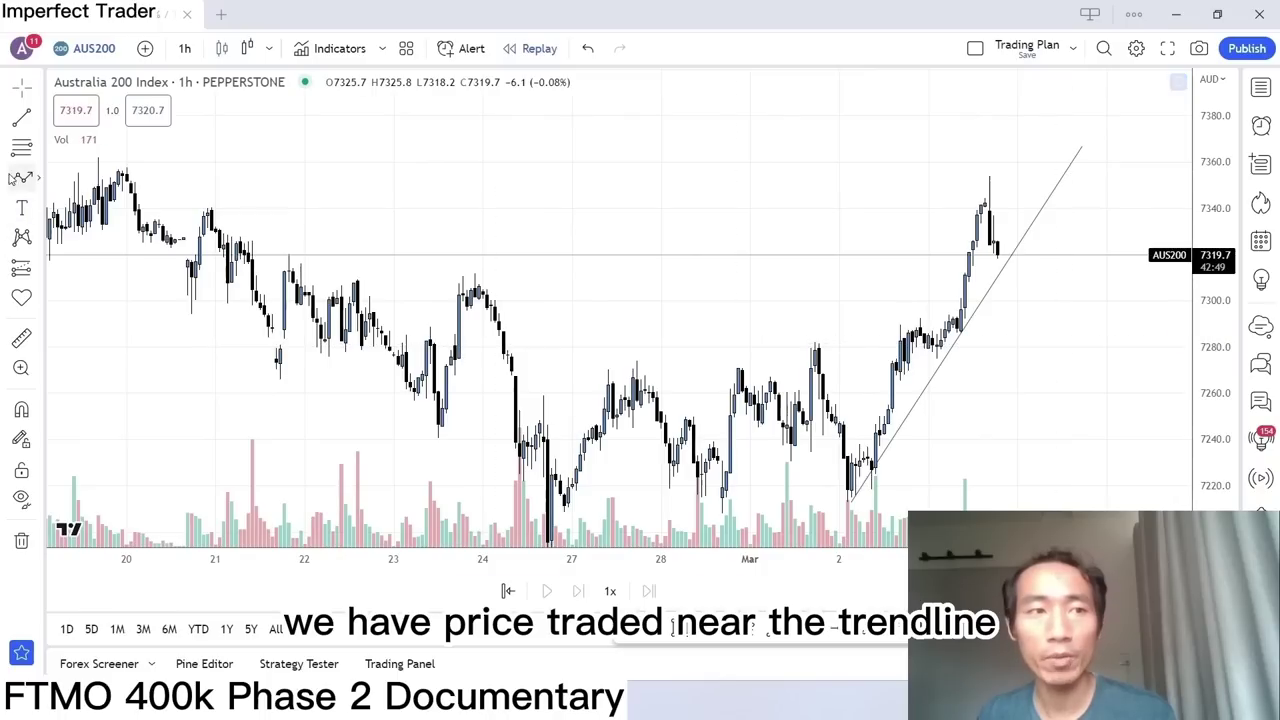
click(38, 178)
click(90, 246)
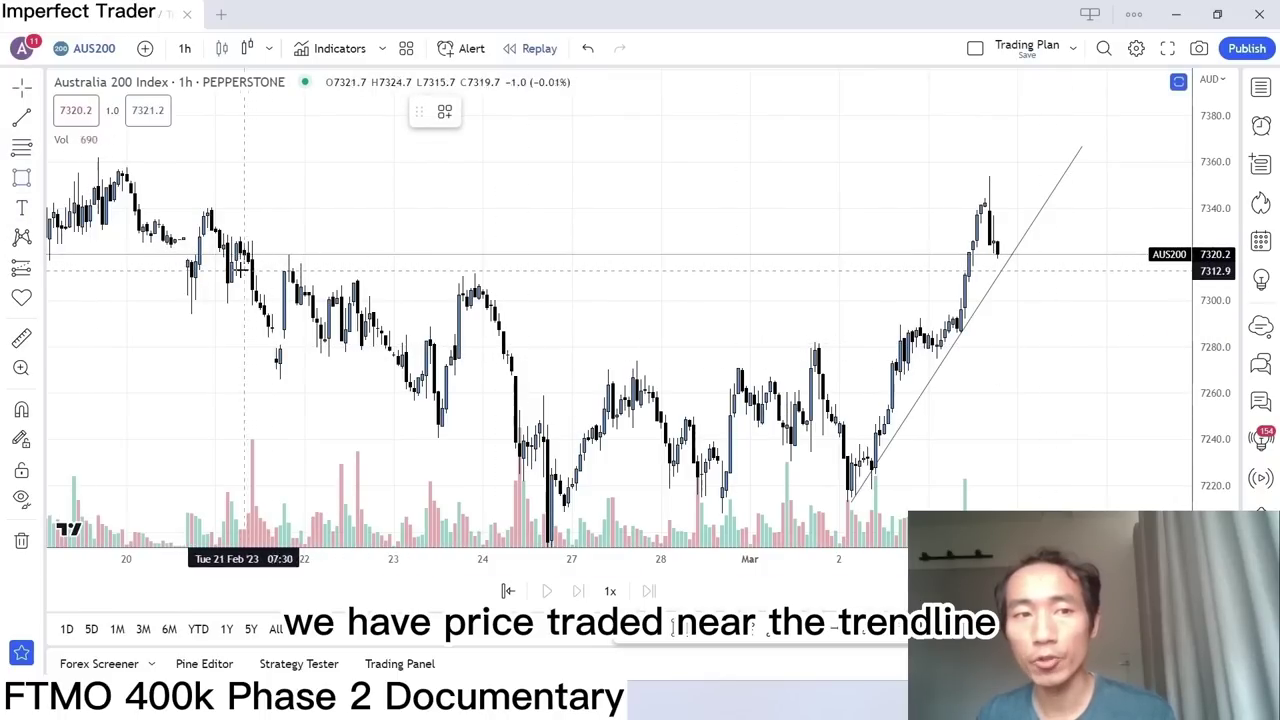
drag(175, 273, 1184, 263)
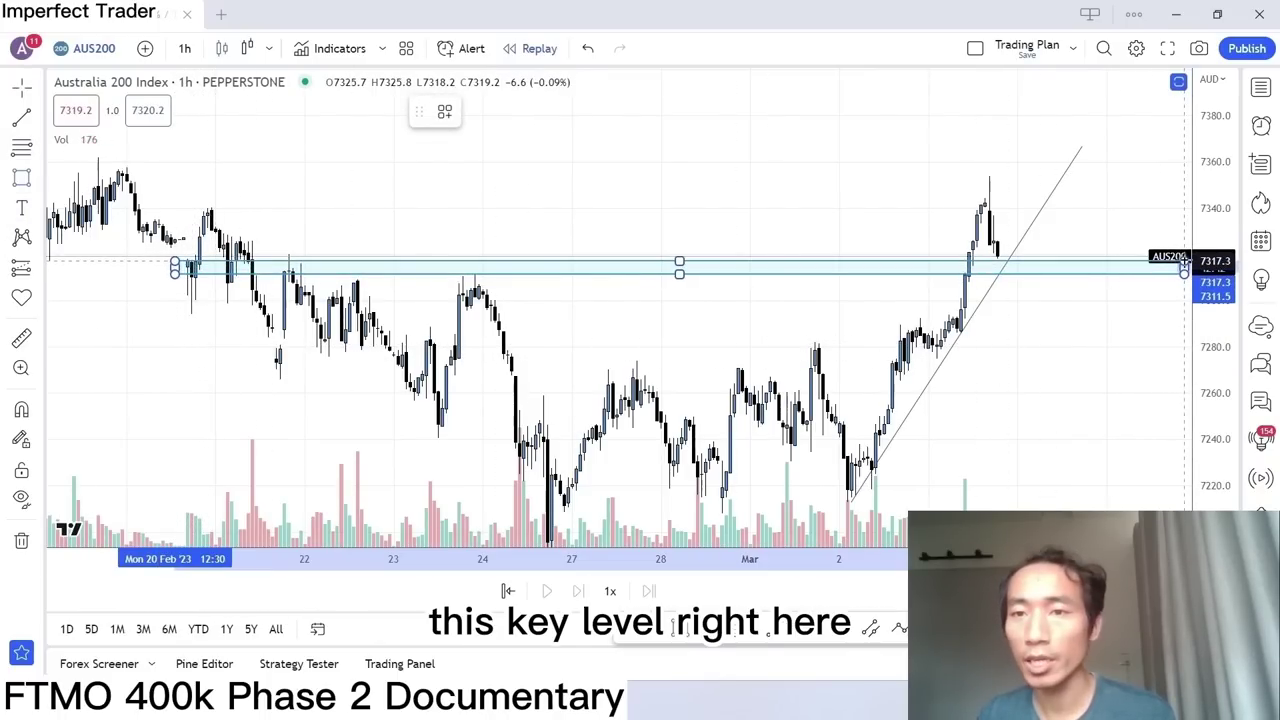
click(1183, 260)
Examine the stop loss and take profit of the AUS200 long position on the 5-minute chart.
scroll(854, 165, down, 3)
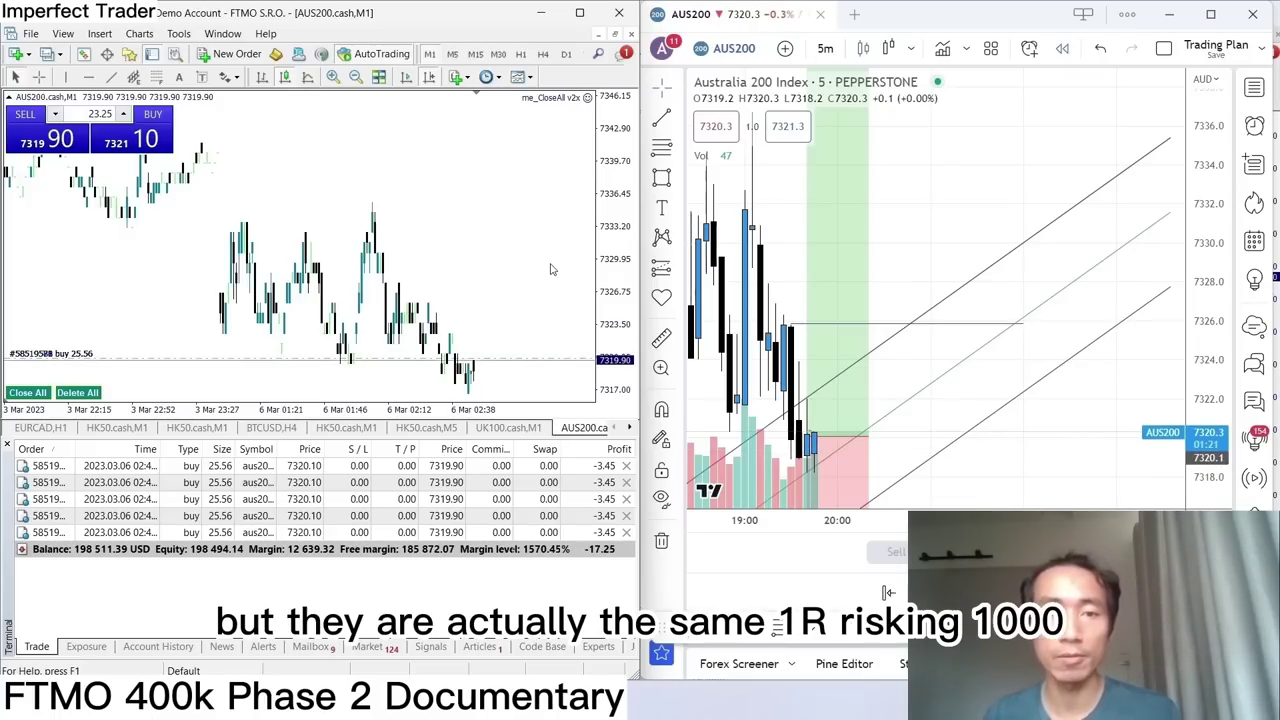
scroll(866, 320, down, 5)
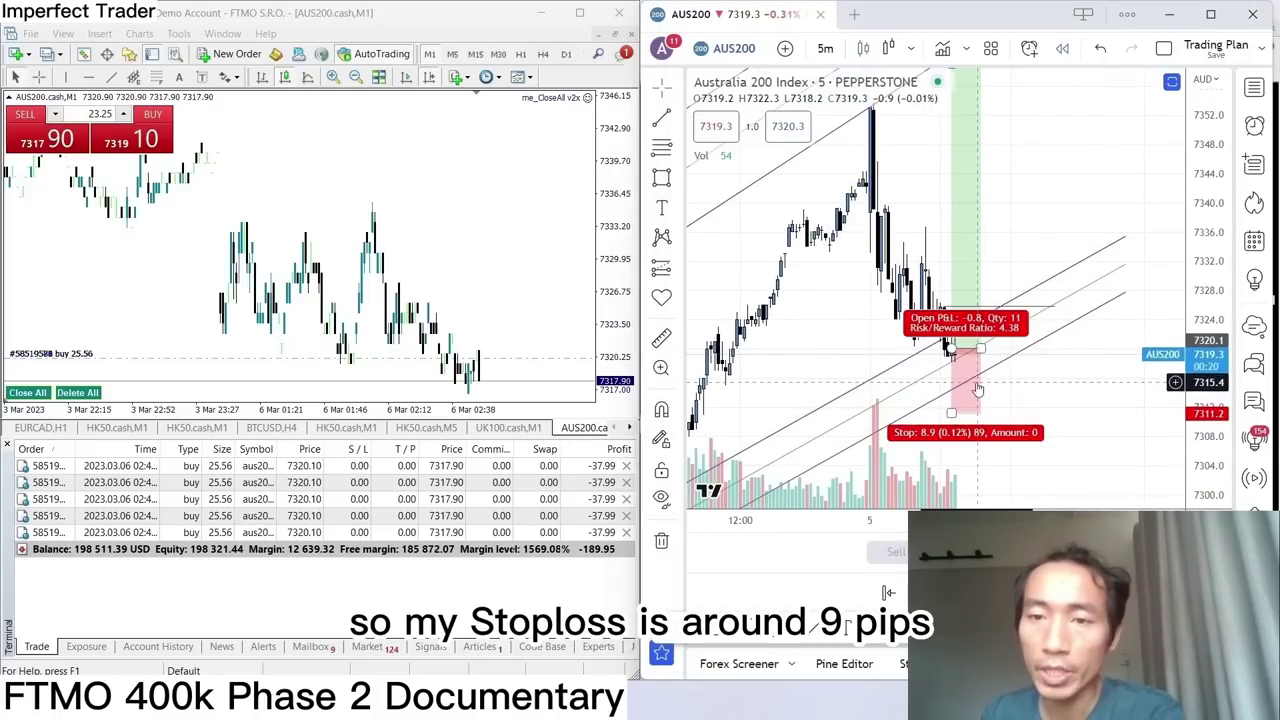
scroll(1100, 400, down, 2)
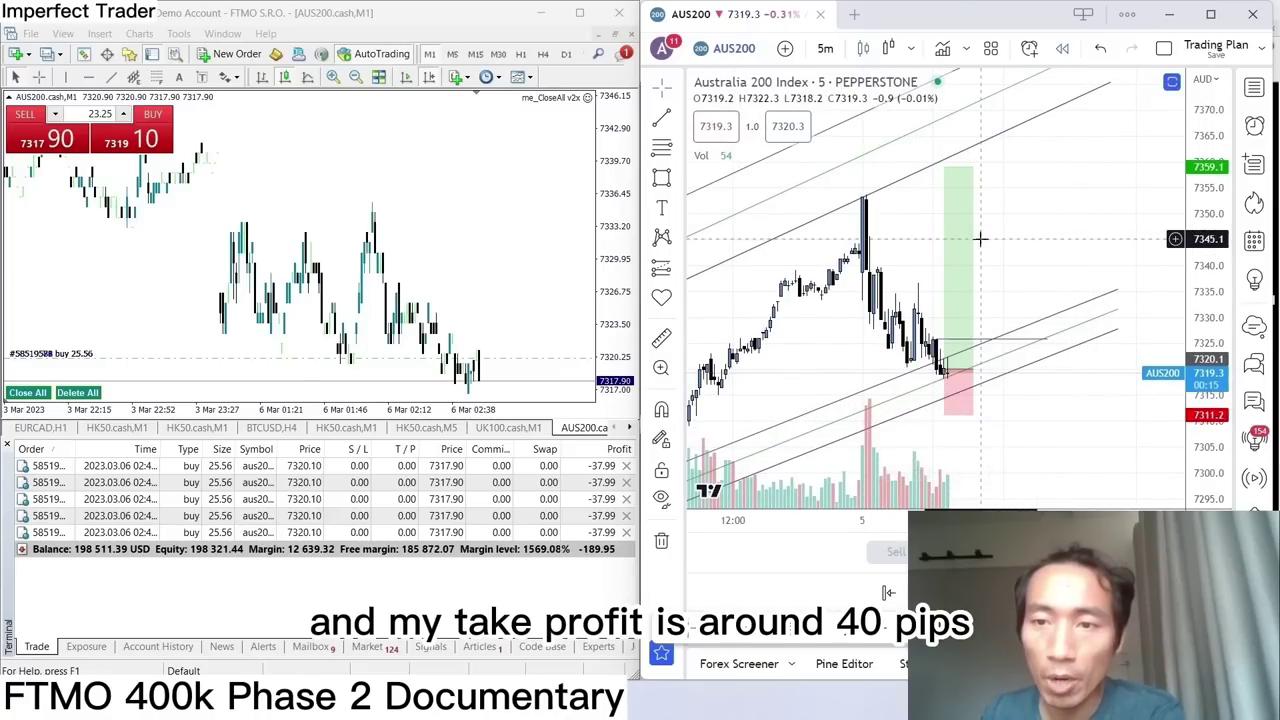
Label the AUS200 chart in MetaTrader with "Adding to winning position (20% size)" above the added 22.23 and 31.42 lot buys.
click(1011, 176)
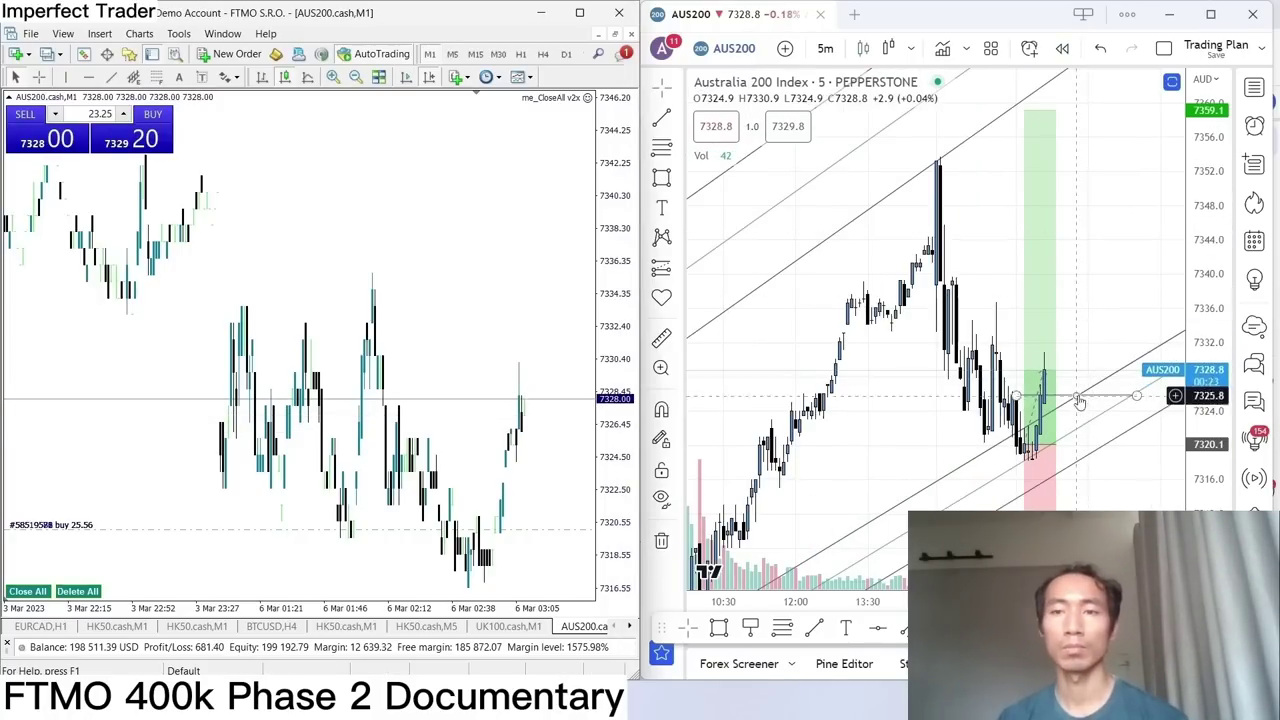
click(375, 360)
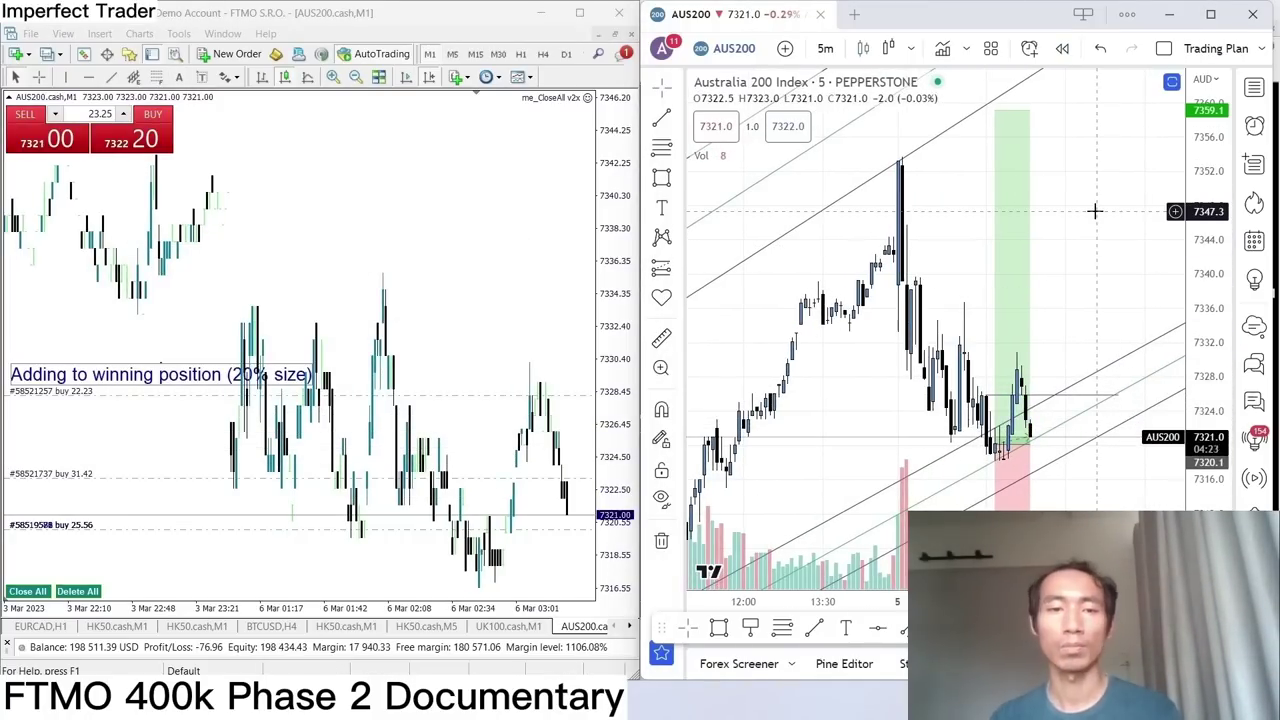
scroll(1094, 211, up, 3)
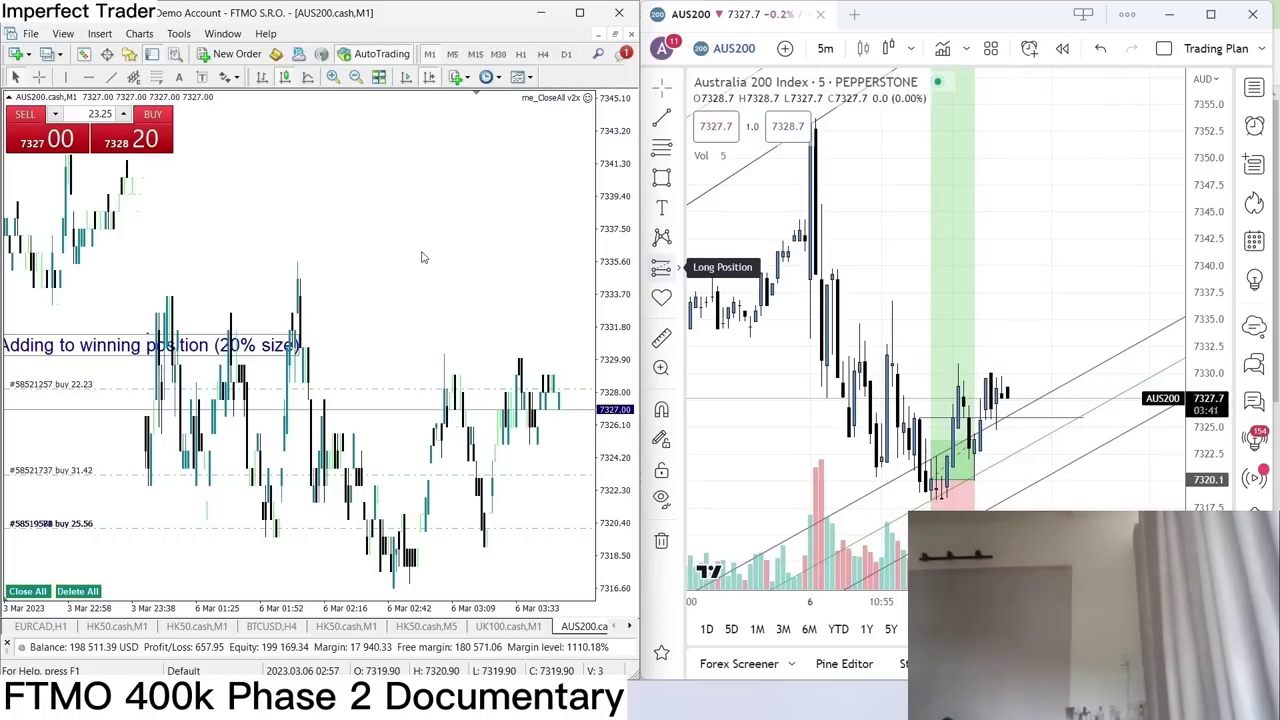
Widen the AUS200 long position past the latest candles on TradingView and draw a rectangle marking the zone from about 7331 to 7334.
drag(975, 80, 1078, 110)
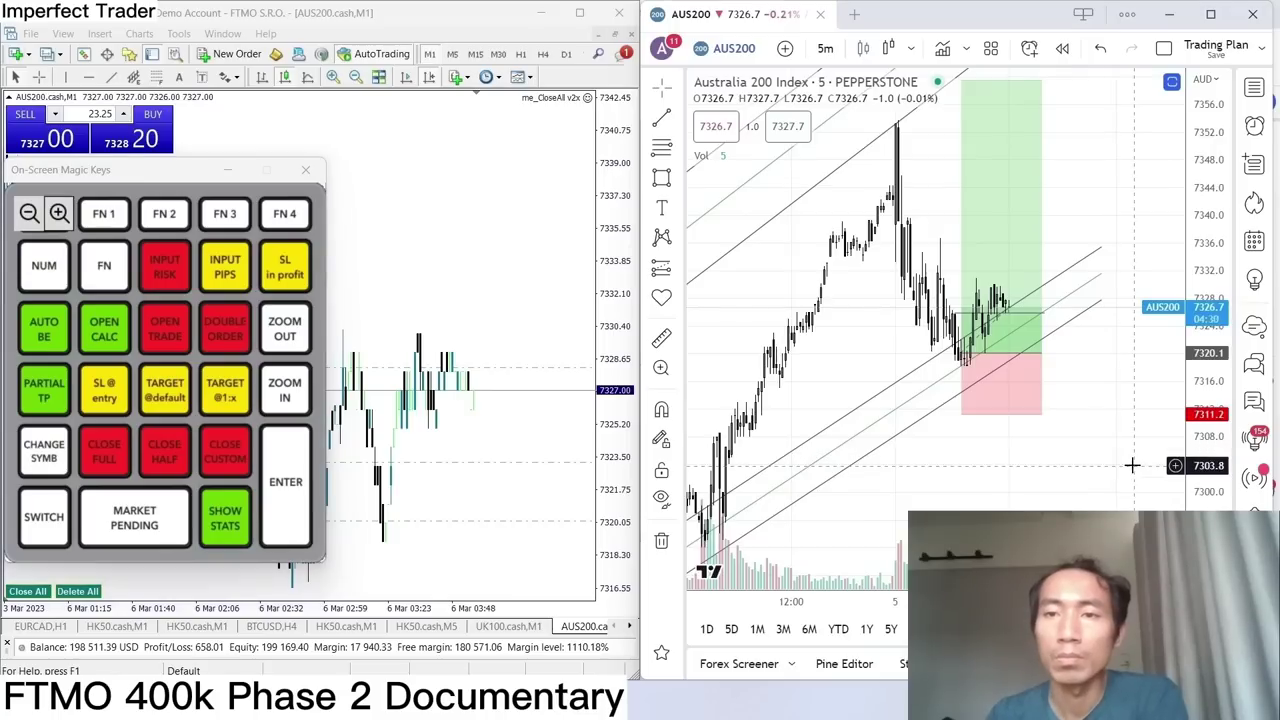
click(1254, 89)
click(1254, 89)
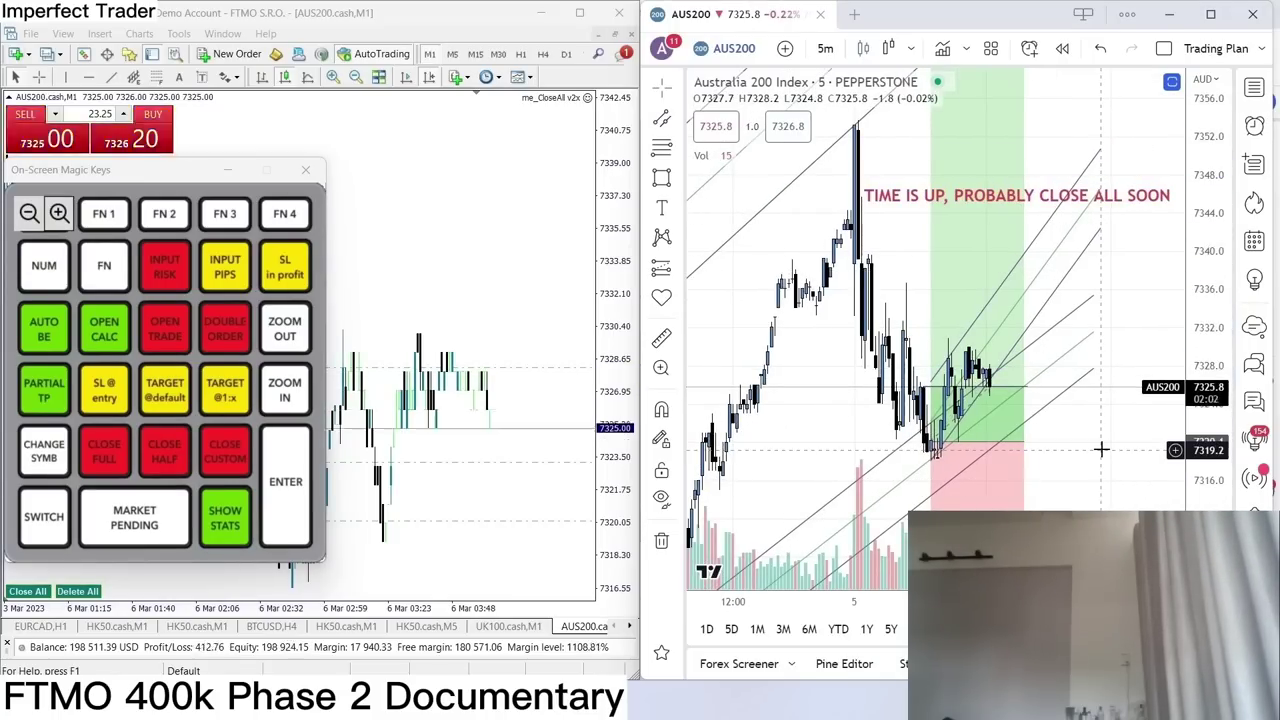
click(305, 169)
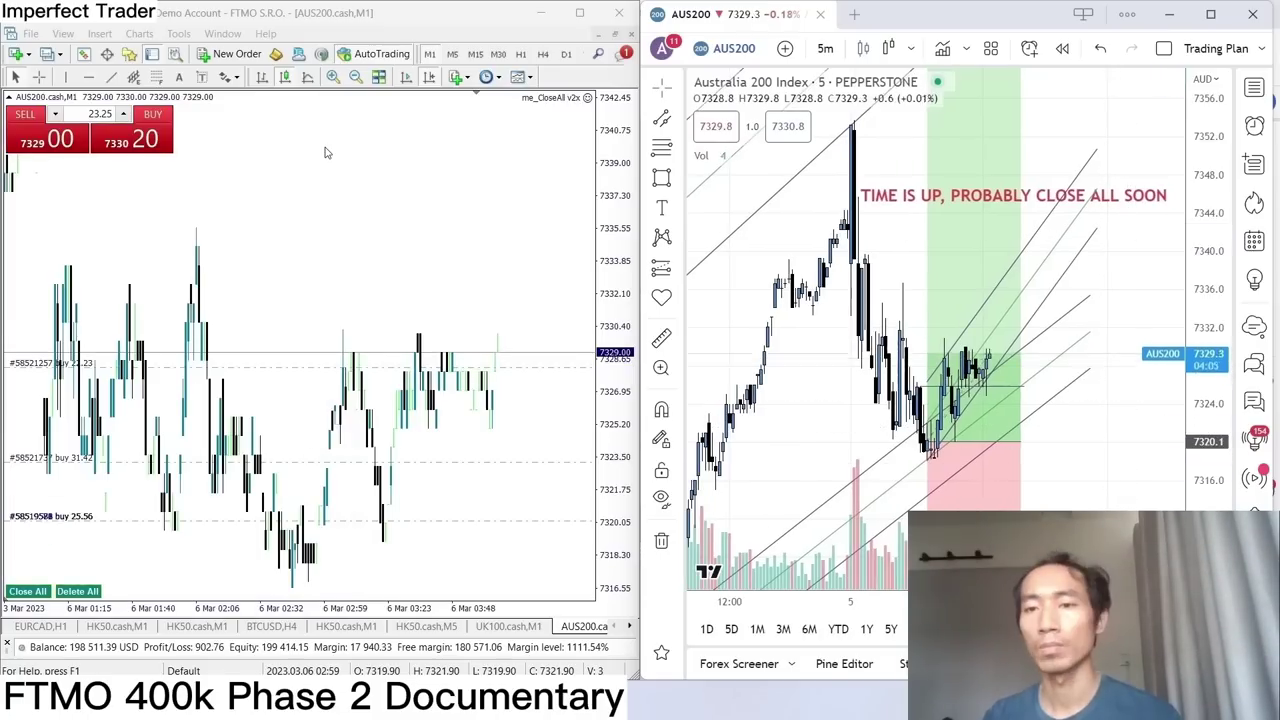
drag(790, 307, 1133, 336)
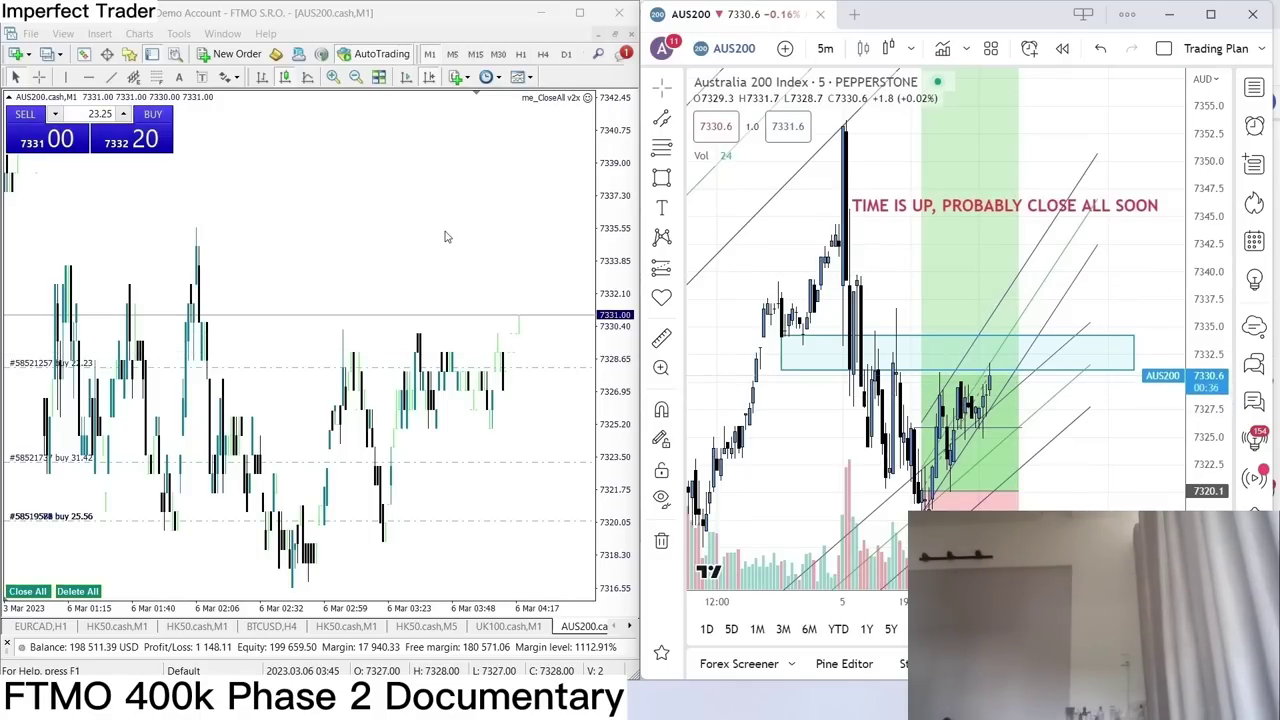
Close all open AUS200 buy positions in full with the On-Screen Magic Keys.
key(3)
key(Return)
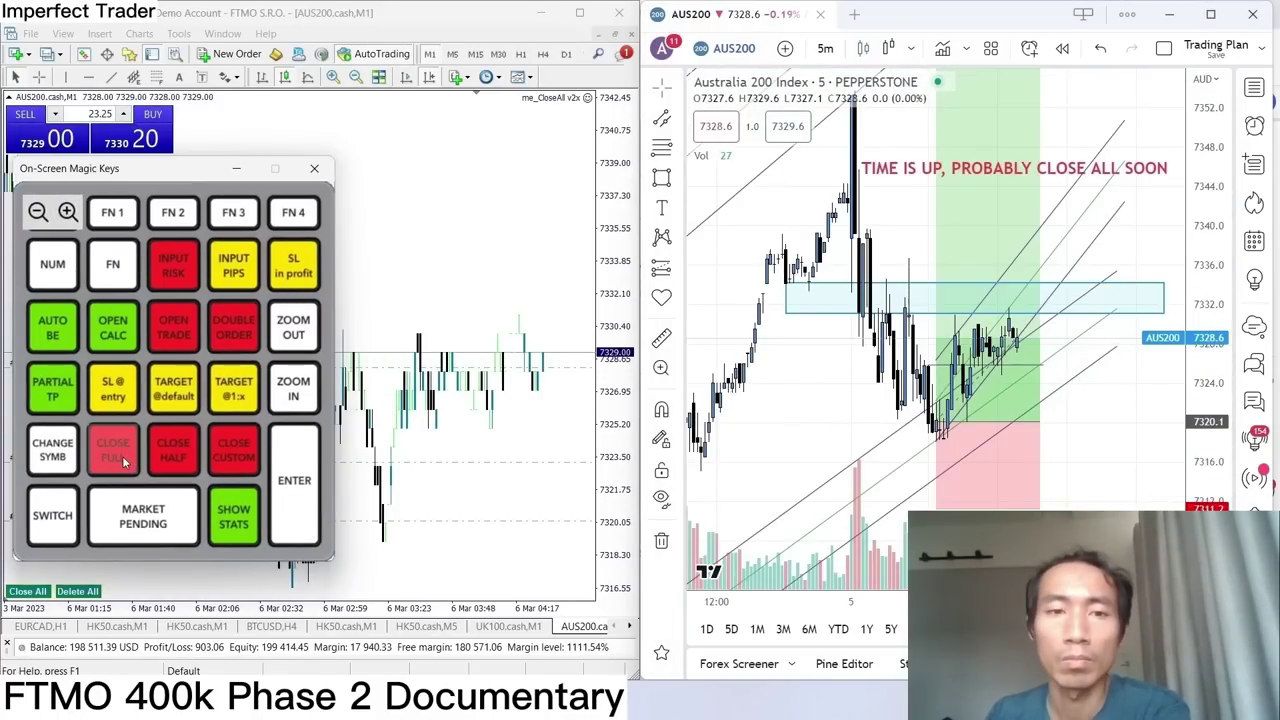
click(120, 460)
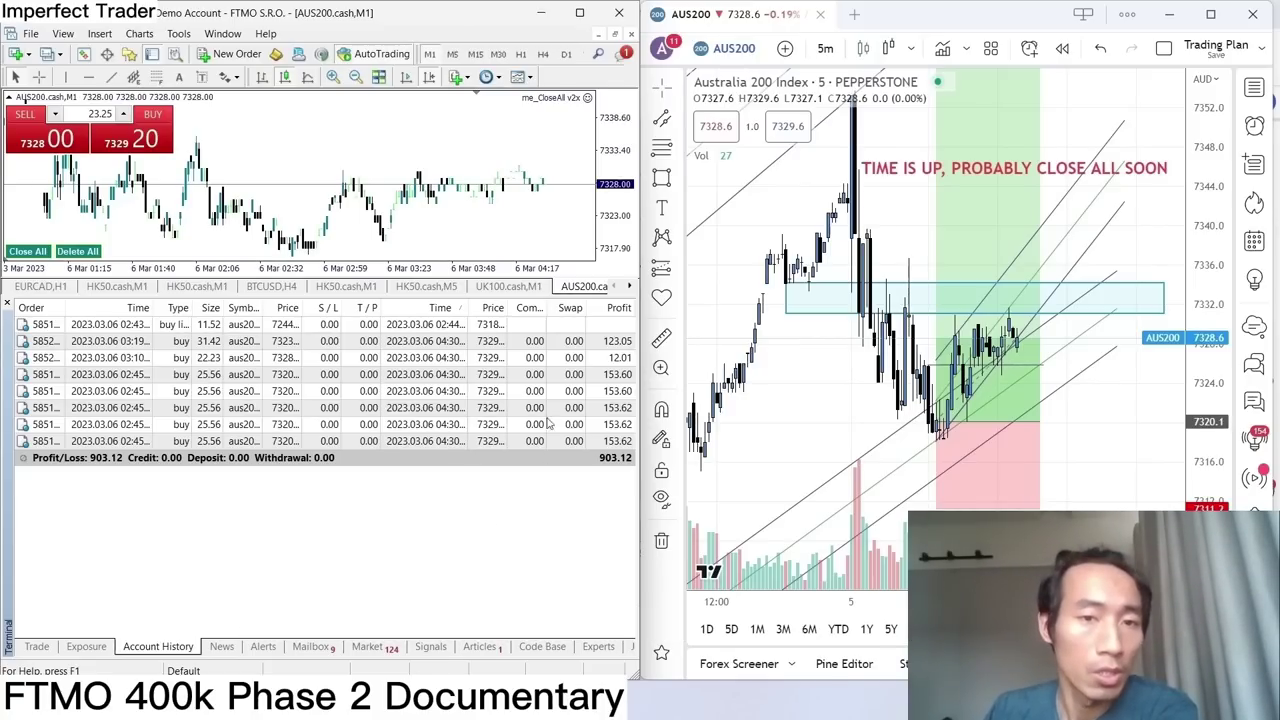
Give the MetaTrader chart more height above the account history and plot the closed AUS200 buy trades, original entry and additions, on it.
drag(524, 298, 520, 412)
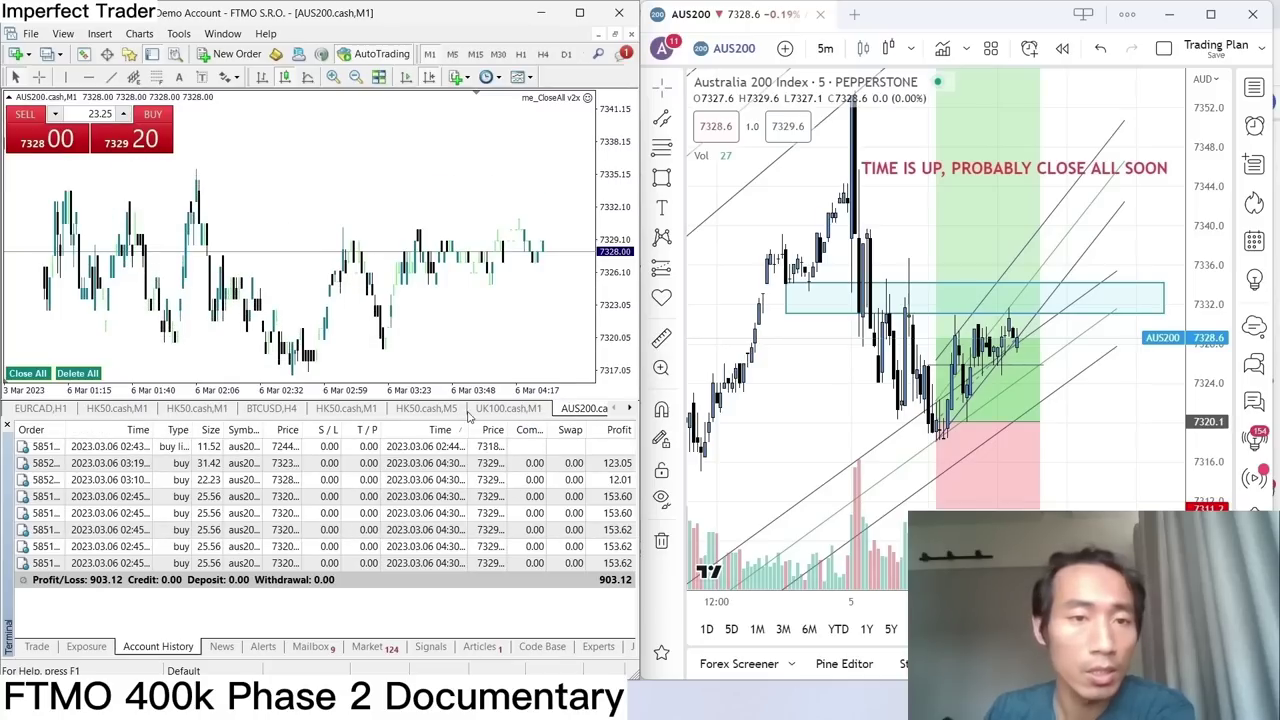
click(484, 546)
click(479, 470)
click(484, 528)
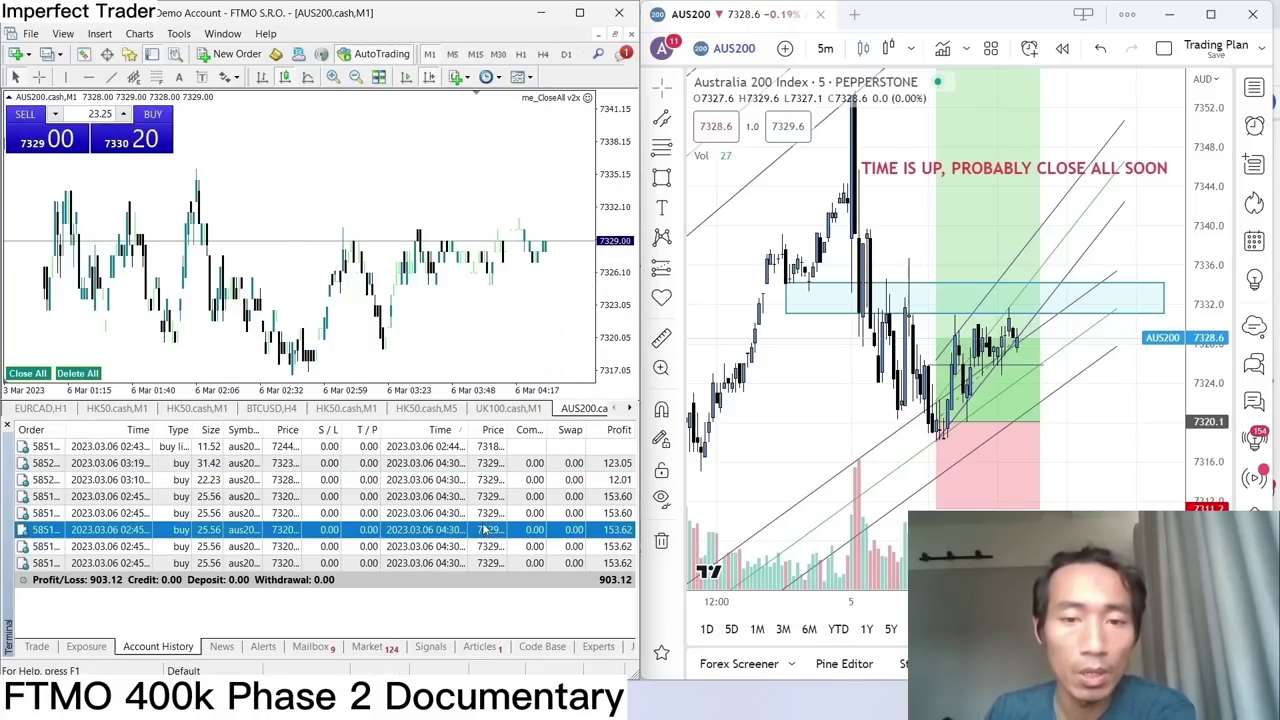
click(522, 469)
click(478, 532)
click(474, 463)
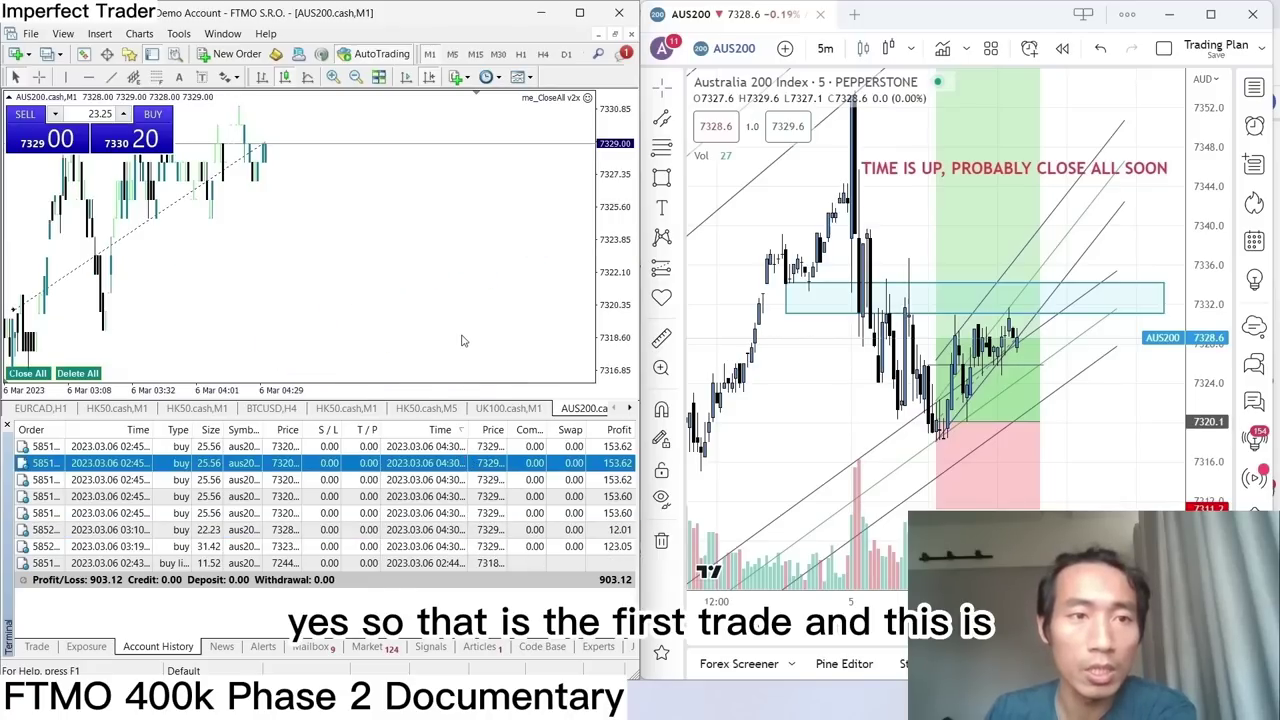
click(527, 499)
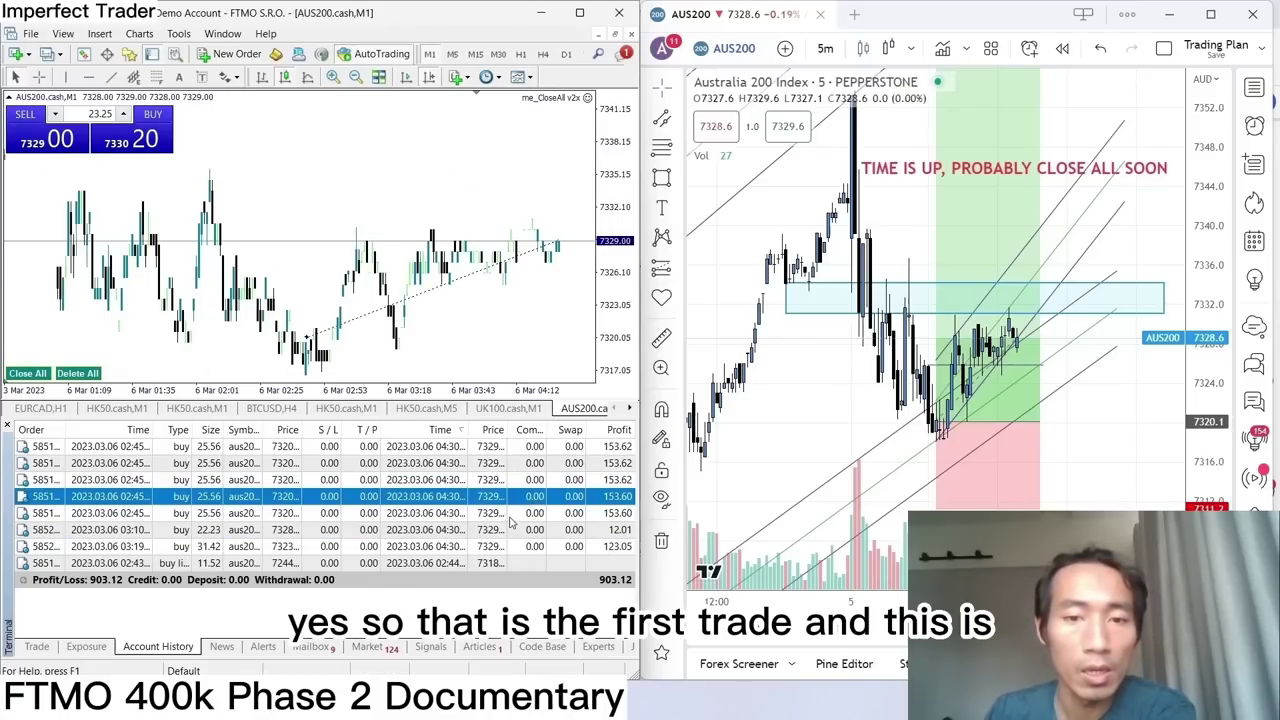
click(499, 545)
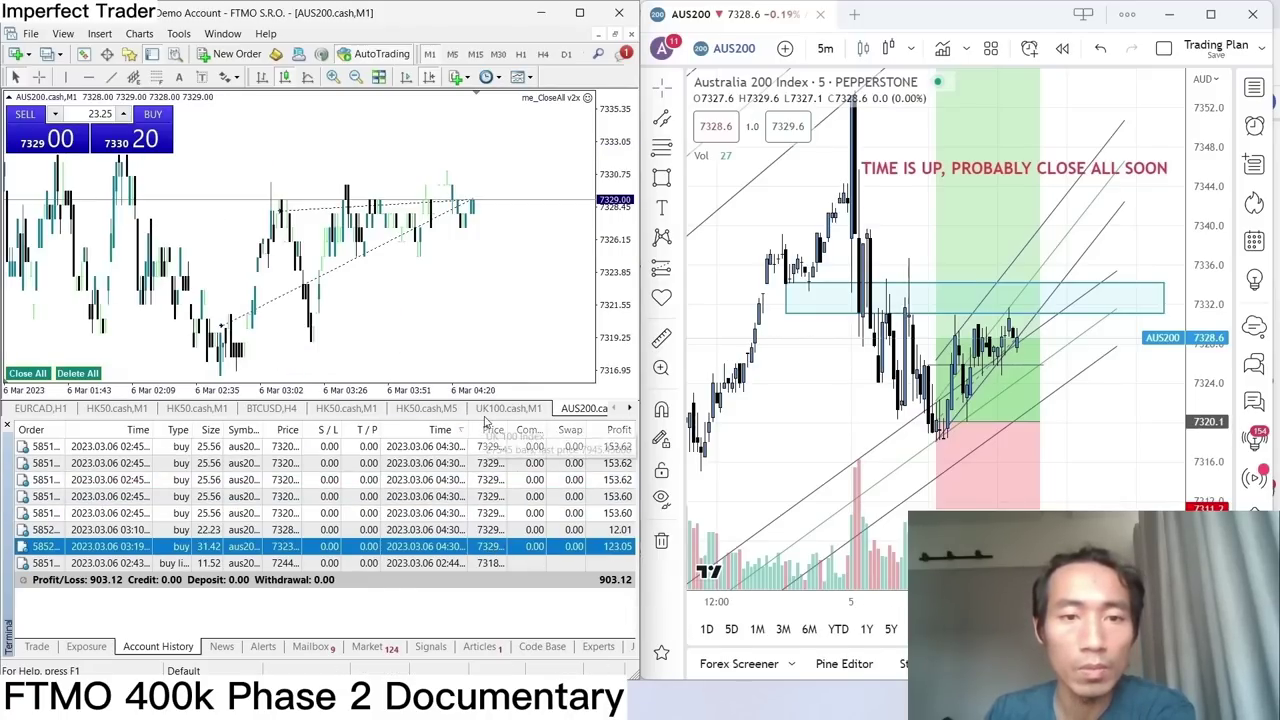
Examine where the AUS200 long was entered and added to, relative to the channel, stop loss and target on TradingView.
mouse_move(995, 456)
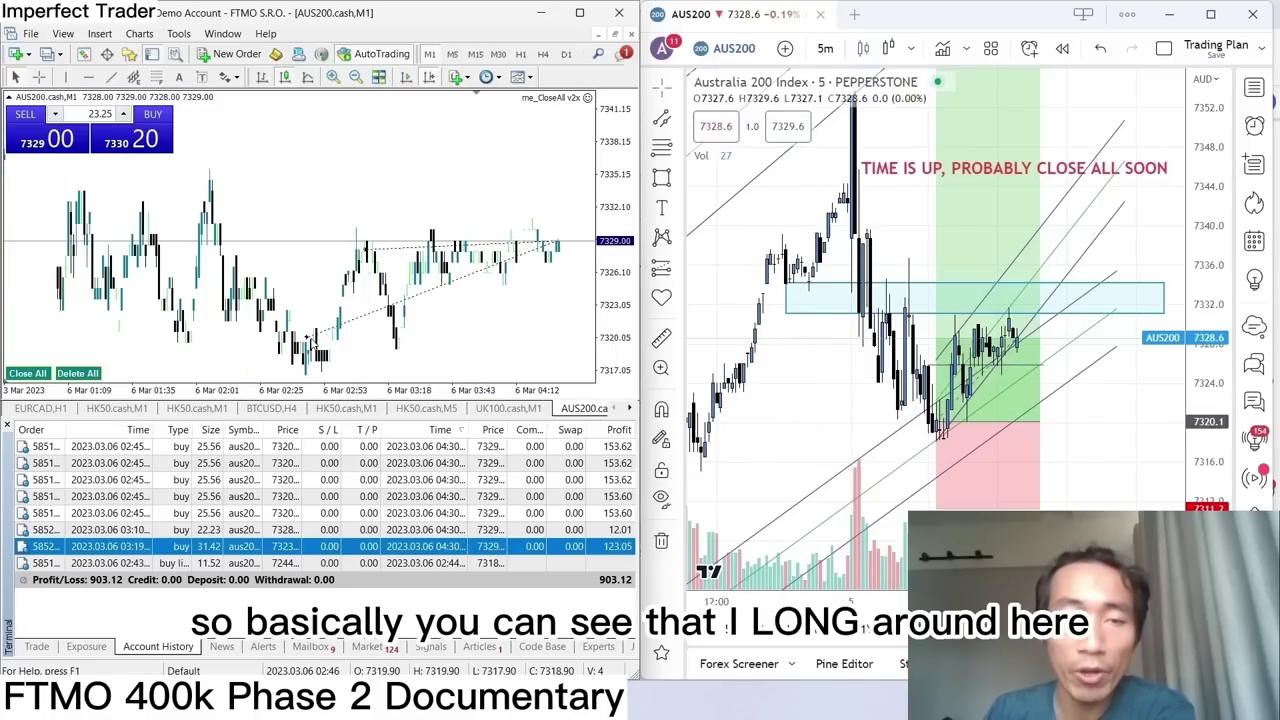
mouse_move(990, 412)
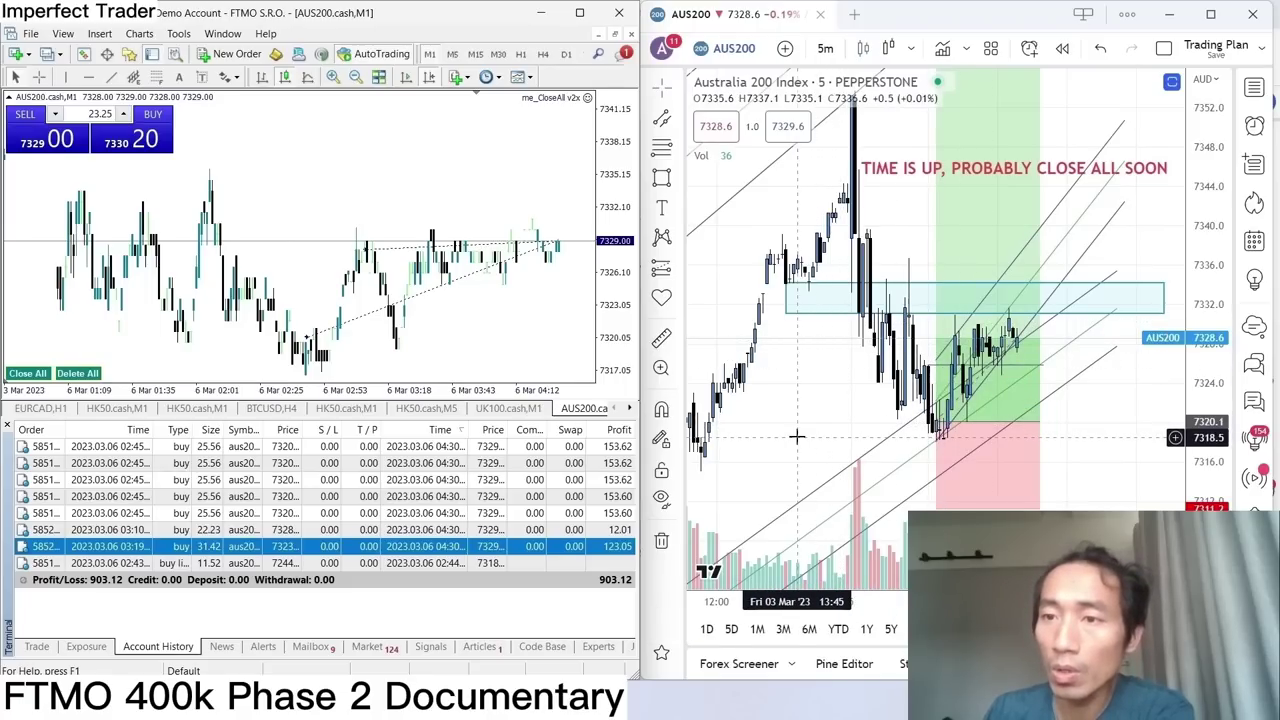
scroll(799, 437, down, 1)
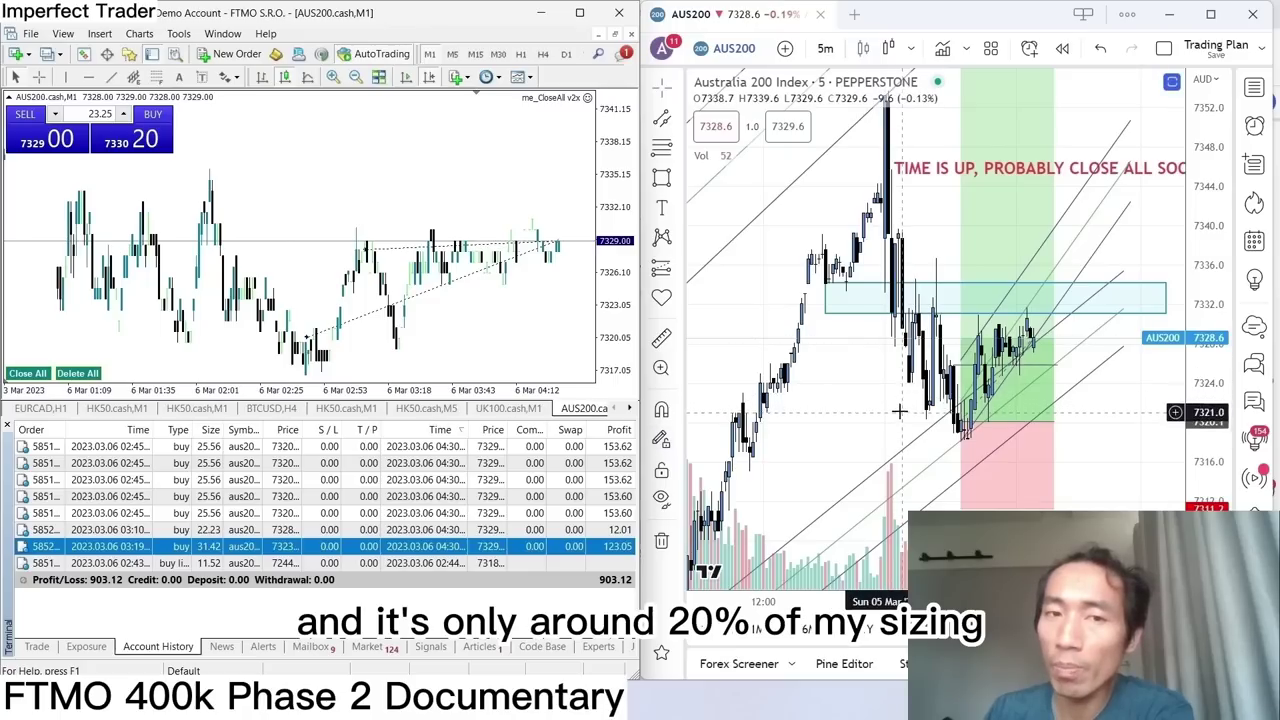
scroll(870, 405, right, 3)
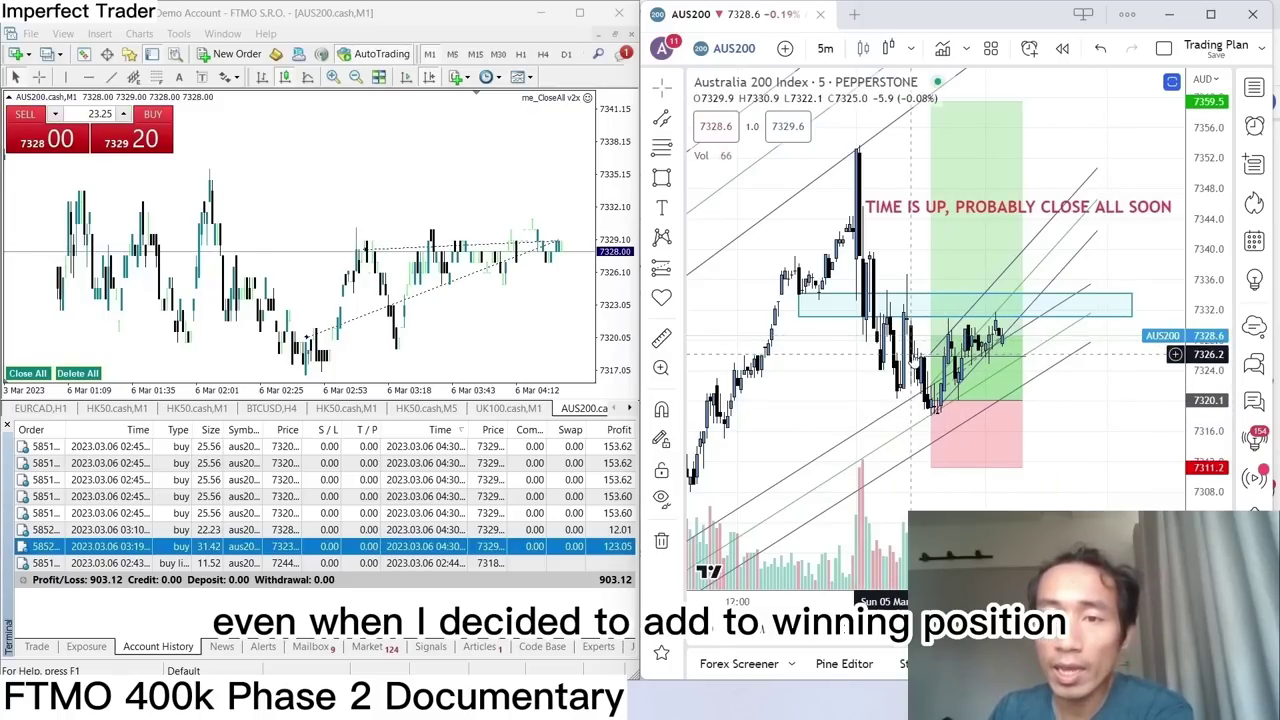
mouse_move(979, 345)
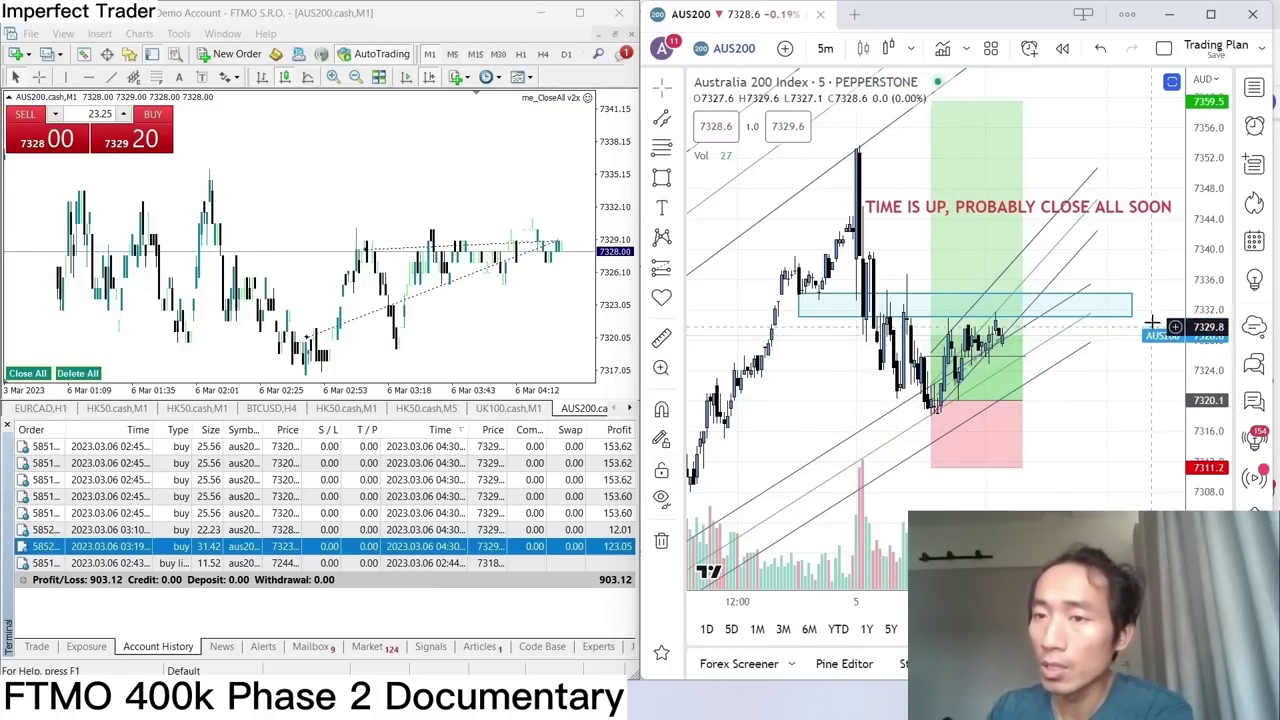
scroll(1152, 397, down, 2)
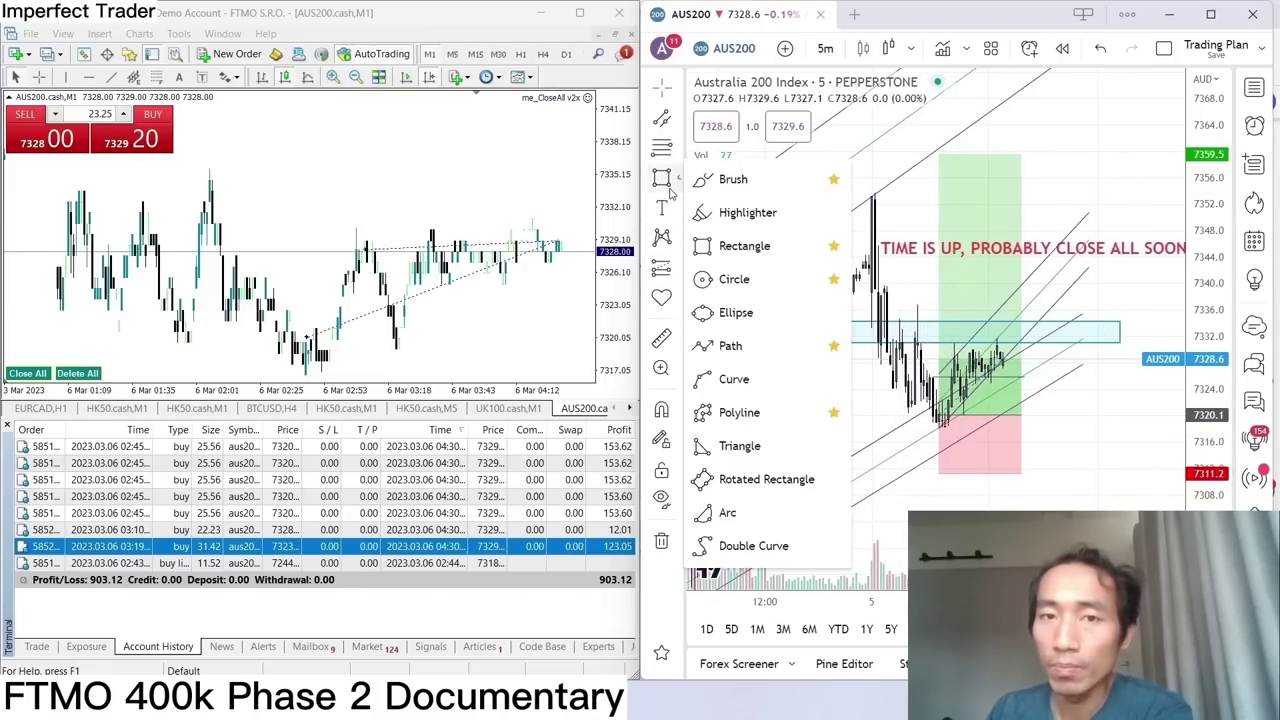
Brush circles around the AUS200 entry, a line rising to about 7360, and short marks at about 7330, 7340 and 7351 for adding positions.
click(737, 180)
mouse_move(962, 398)
mouse_down()
mouse_move(940, 402)
mouse_move(978, 410)
mouse_move(915, 420)
mouse_move(958, 408)
mouse_move(1013, 148)
mouse_up()
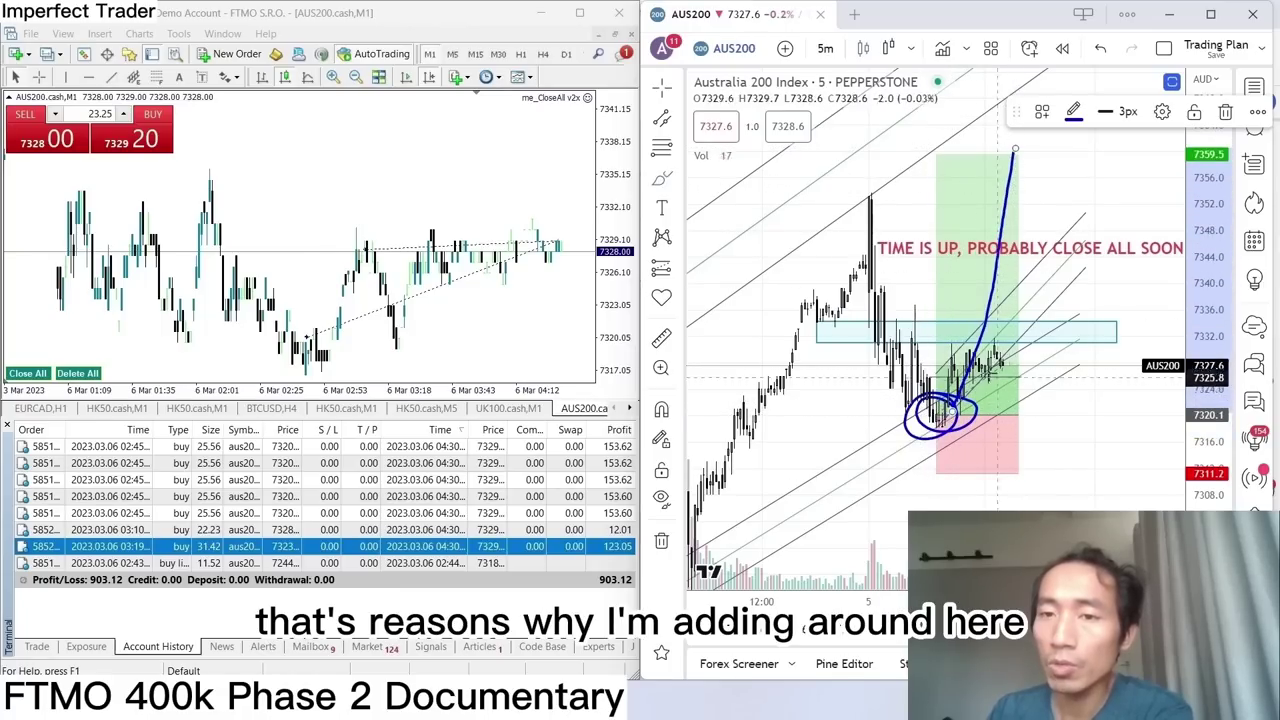
drag(953, 347, 1027, 343)
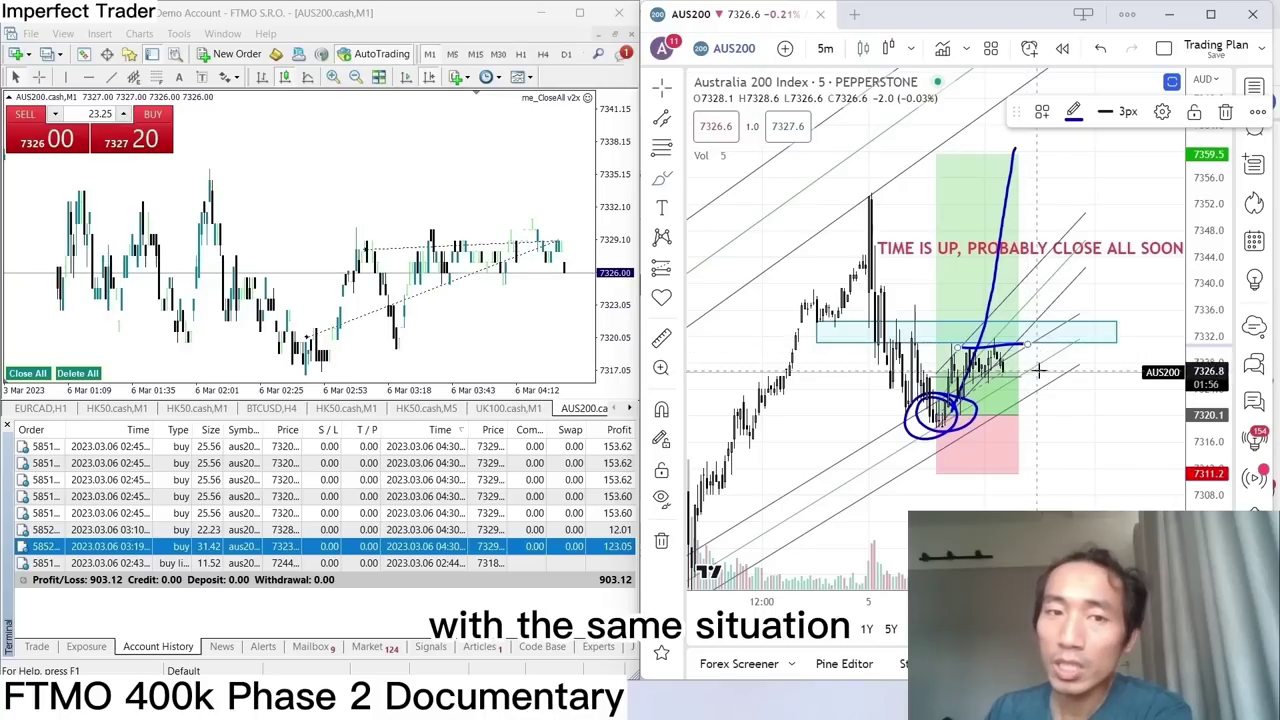
drag(974, 285, 1040, 282)
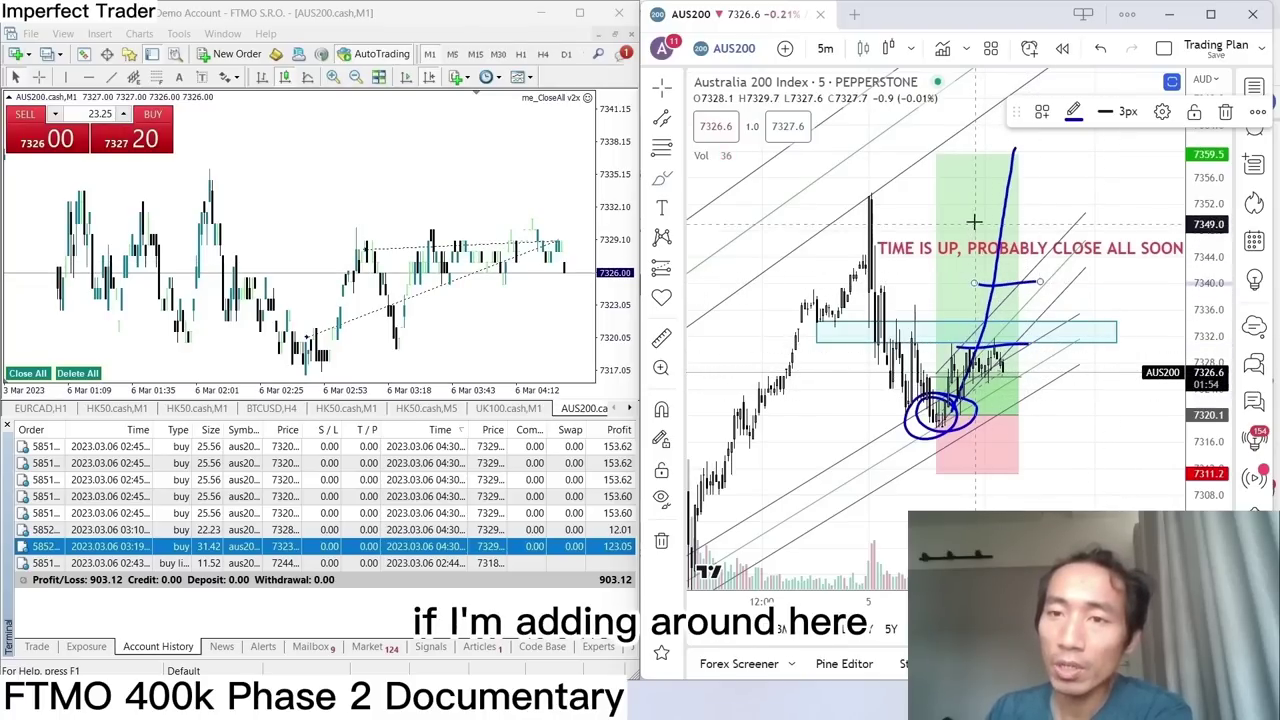
drag(980, 209, 1036, 207)
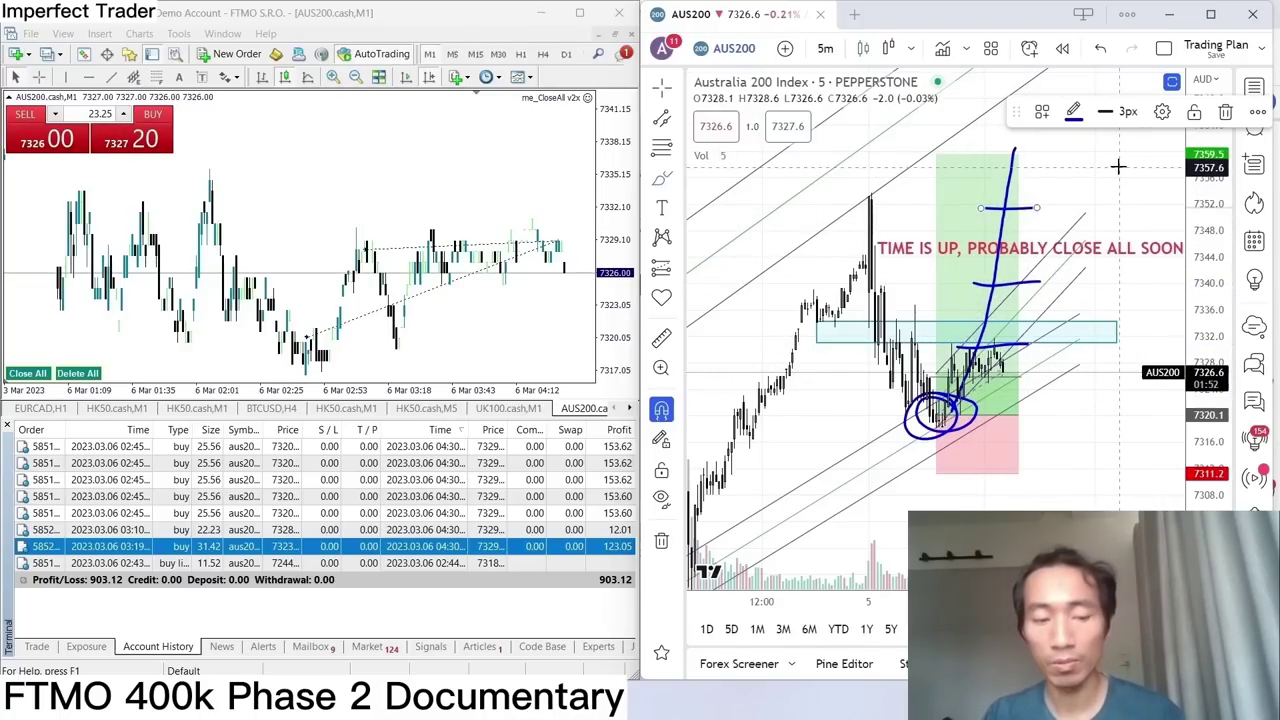
Undo all the brush strokes on the AUS200 chart.
key(ctrl+z)
key(ctrl+z)
key(ctrl+z)
key(ctrl+z)
key(ctrl+z)
key(ctrl+z)
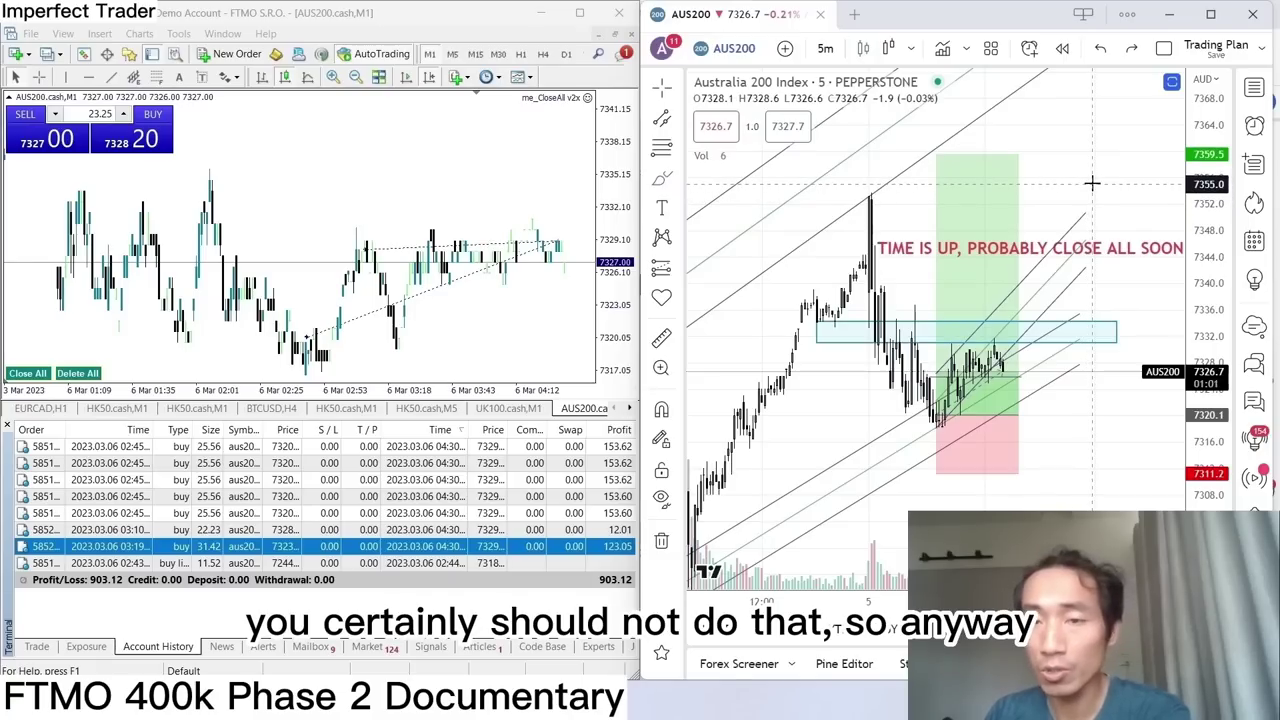
Delete the "TIME IS UP, PROBABLY CLOSE ALL SOON" text from the AUS200 chart.
scroll(1092, 183, up, 5)
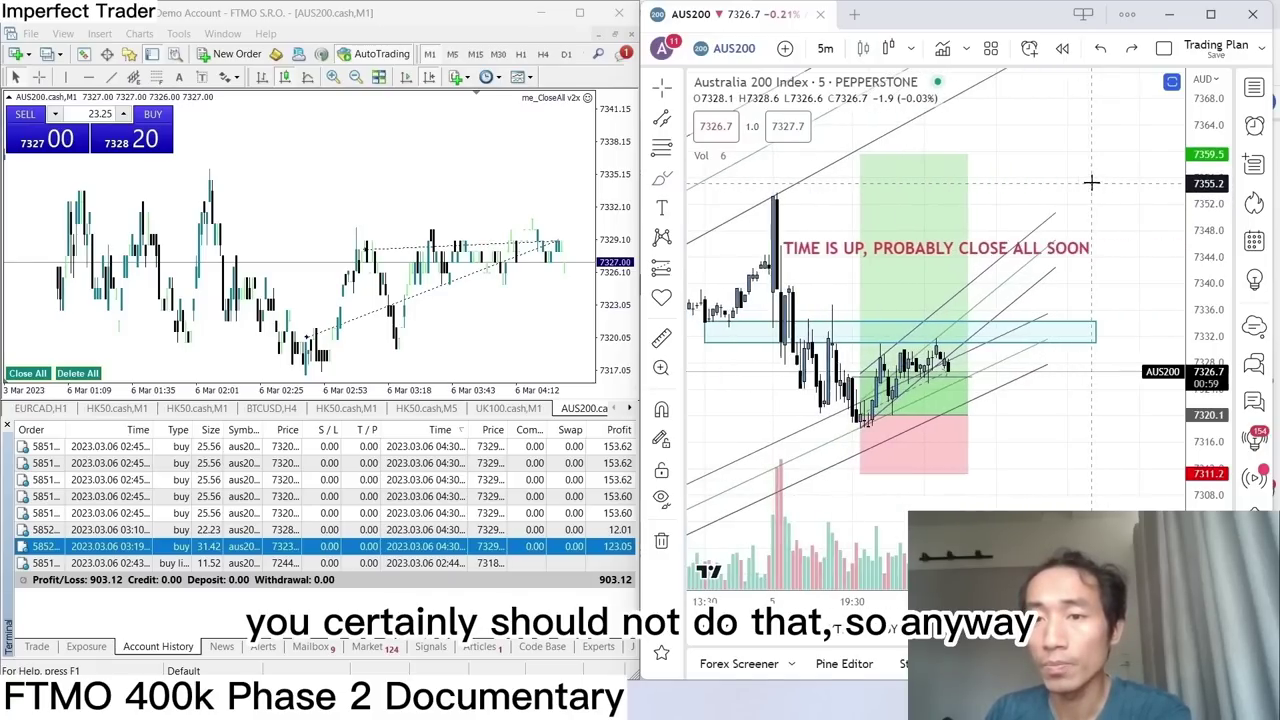
scroll(1092, 183, up, 2)
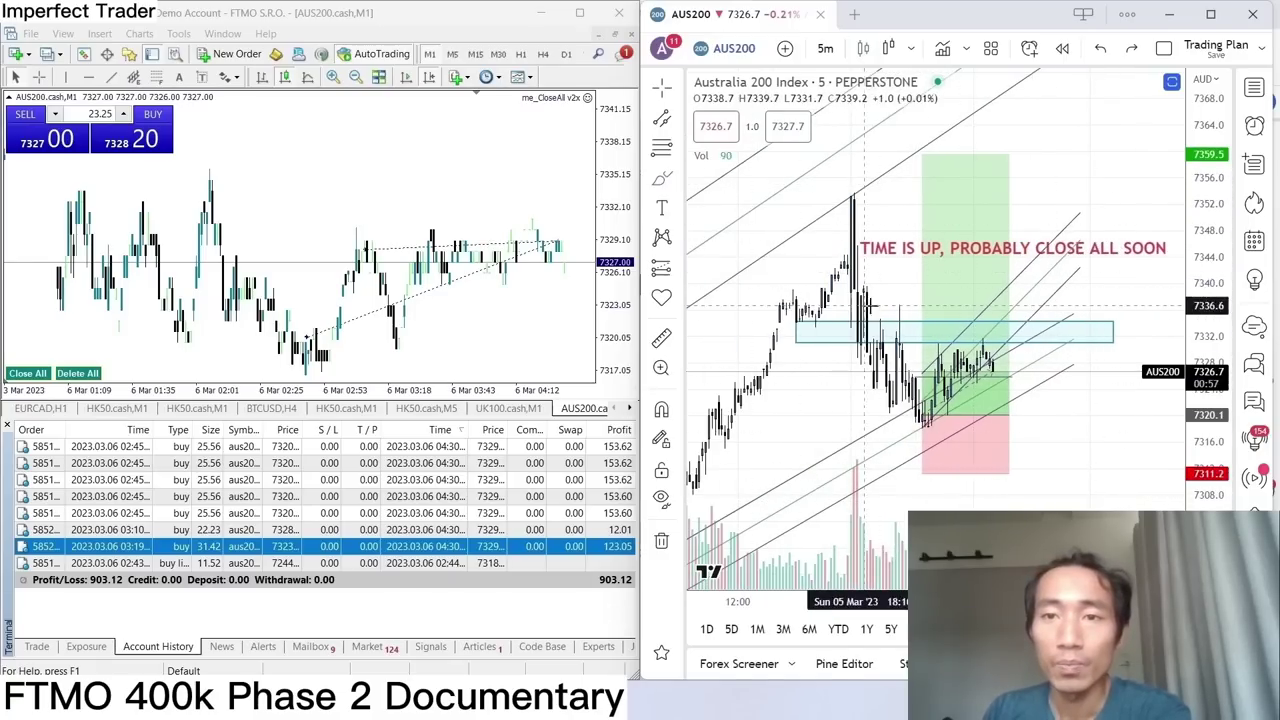
click(866, 250)
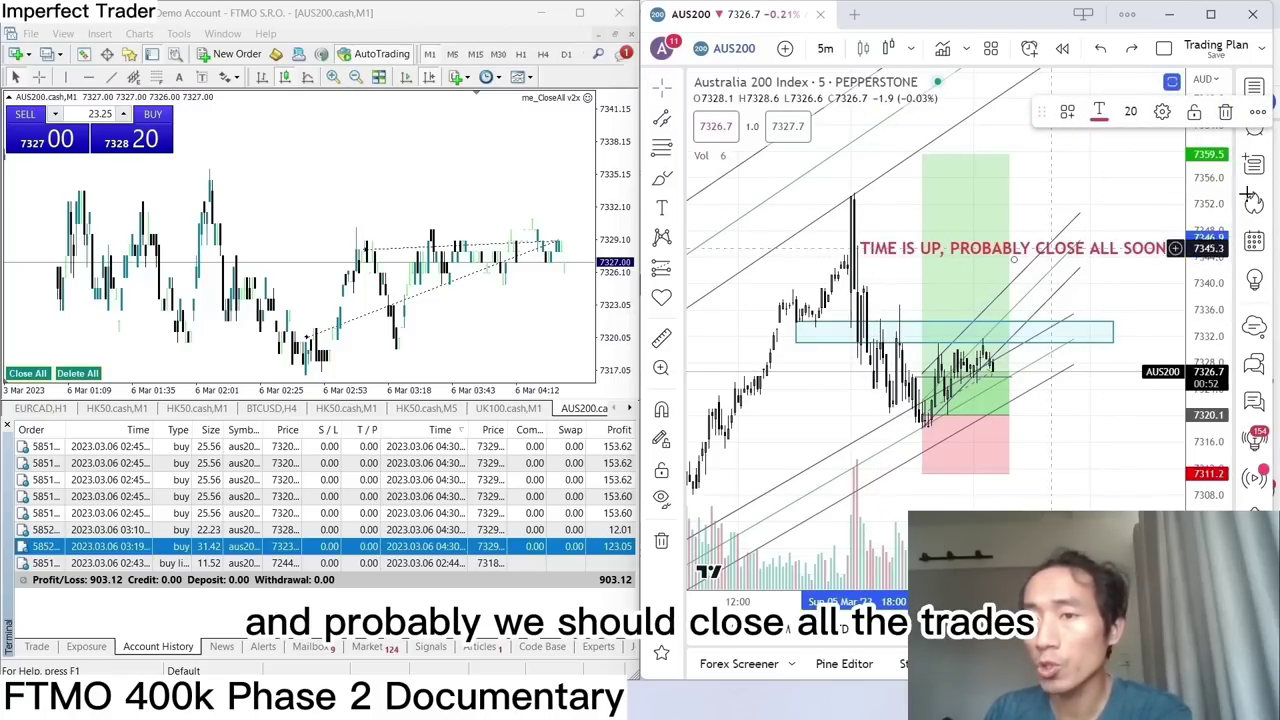
click(1226, 116)
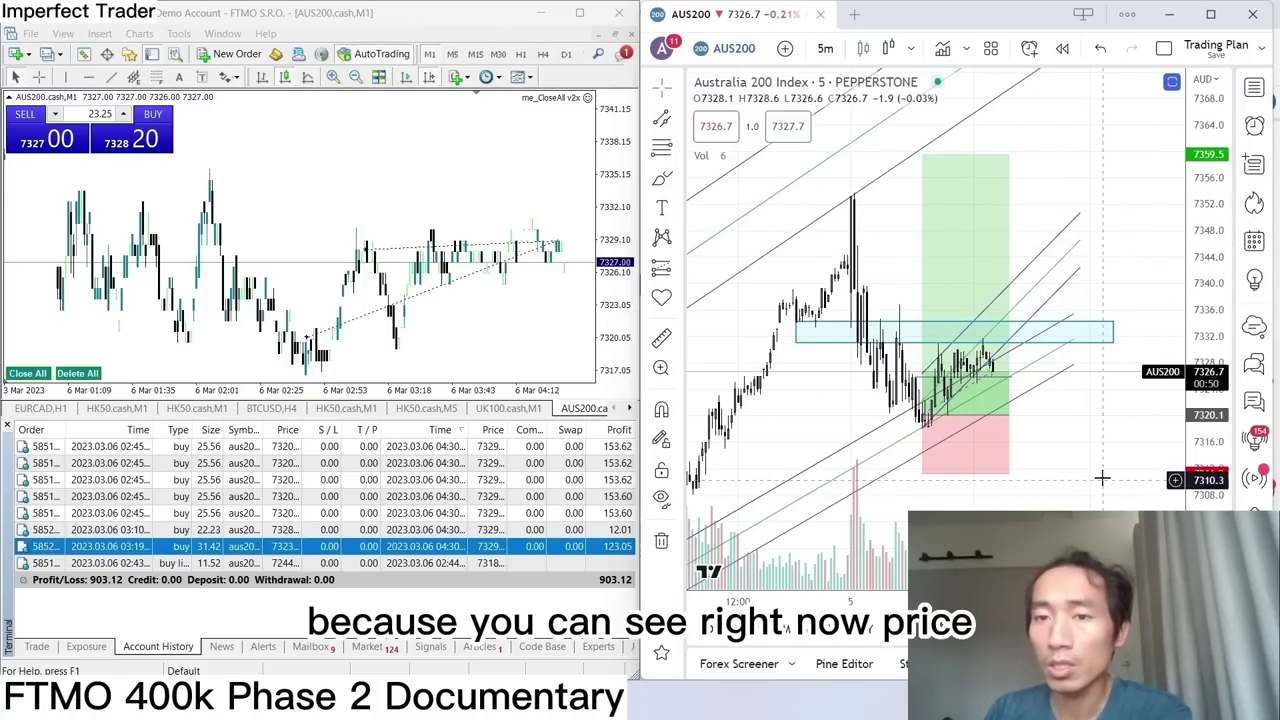
Brush a zigzag over the candles ranging below the blue rectangle, and undo the stroke.
click(661, 178)
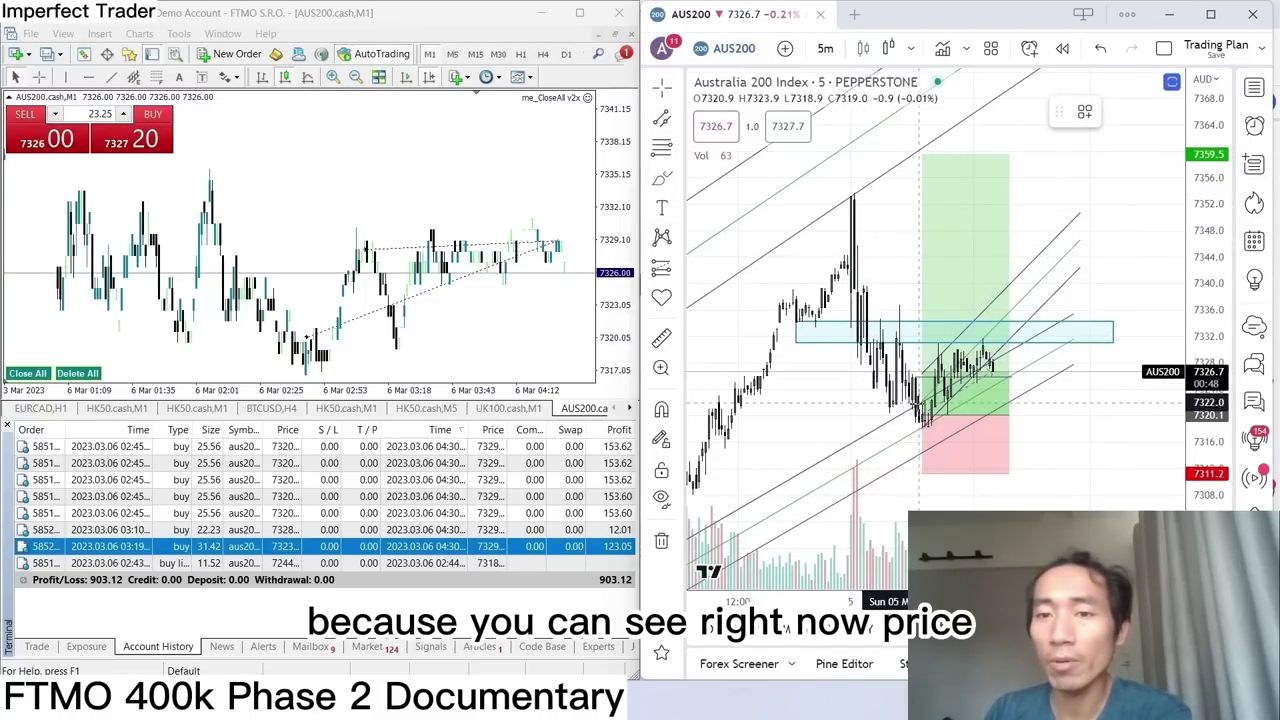
drag(918, 420, 985, 365)
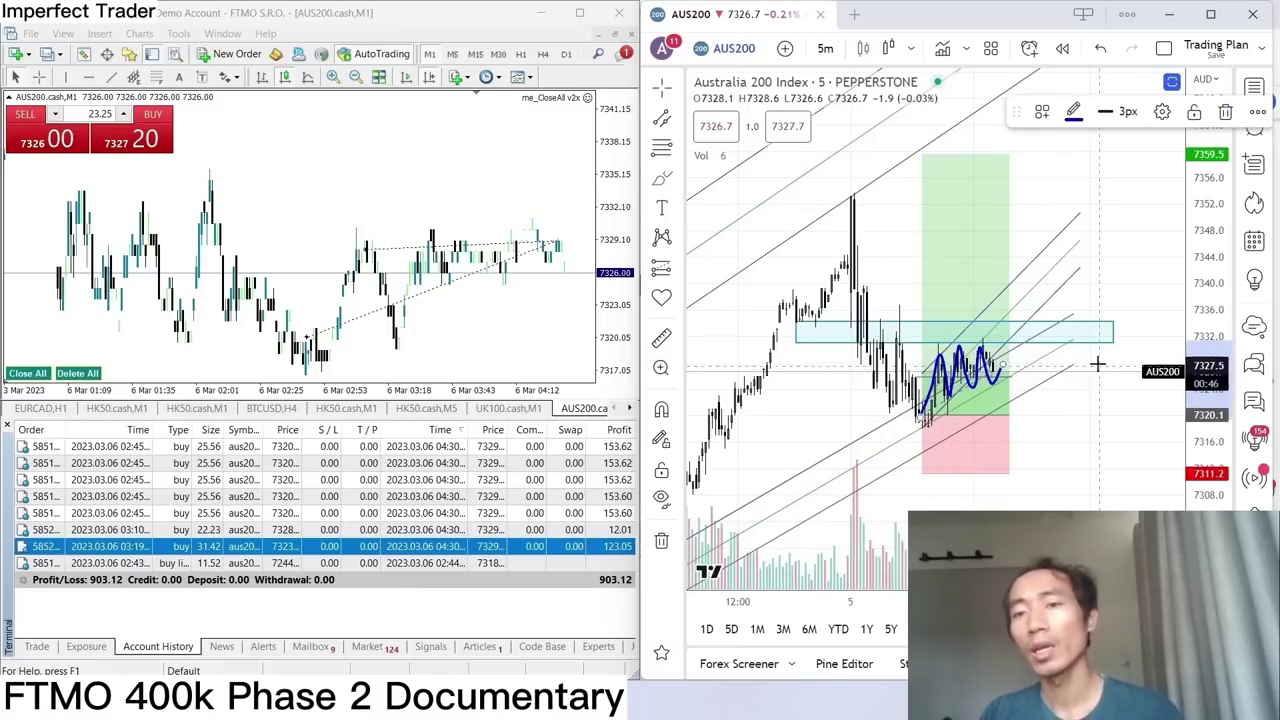
key(ctrl+z)
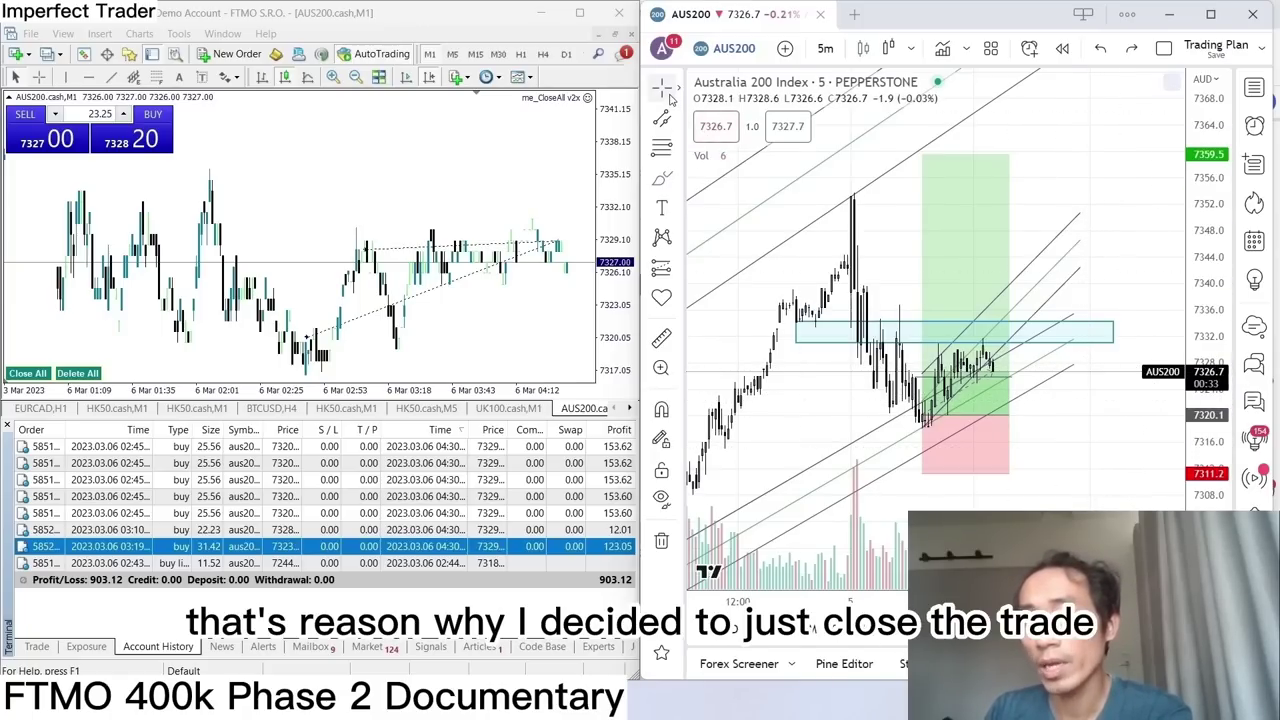
Examine the AUS200 price movement following the trades' close, using the crosshair on the MetaTrader chart around 04:32.
scroll(960, 400, down, 1)
scroll(1106, 460, down, 1)
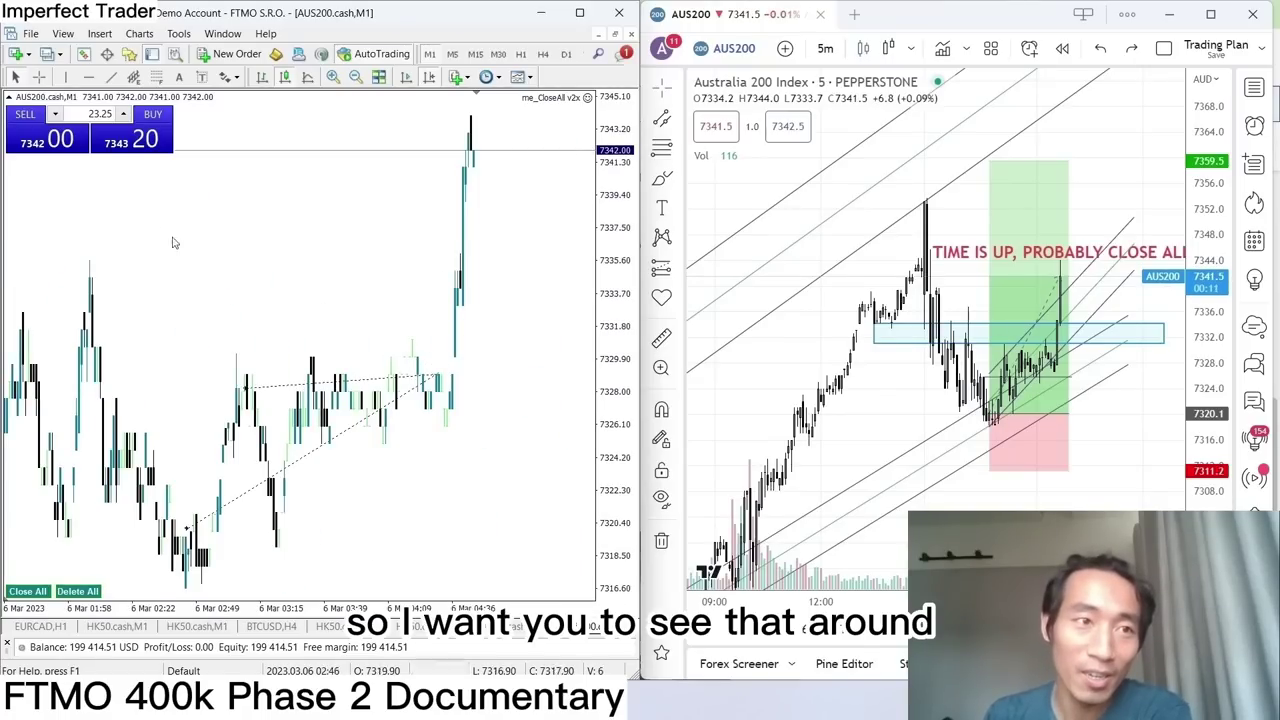
middle_click(431, 451)
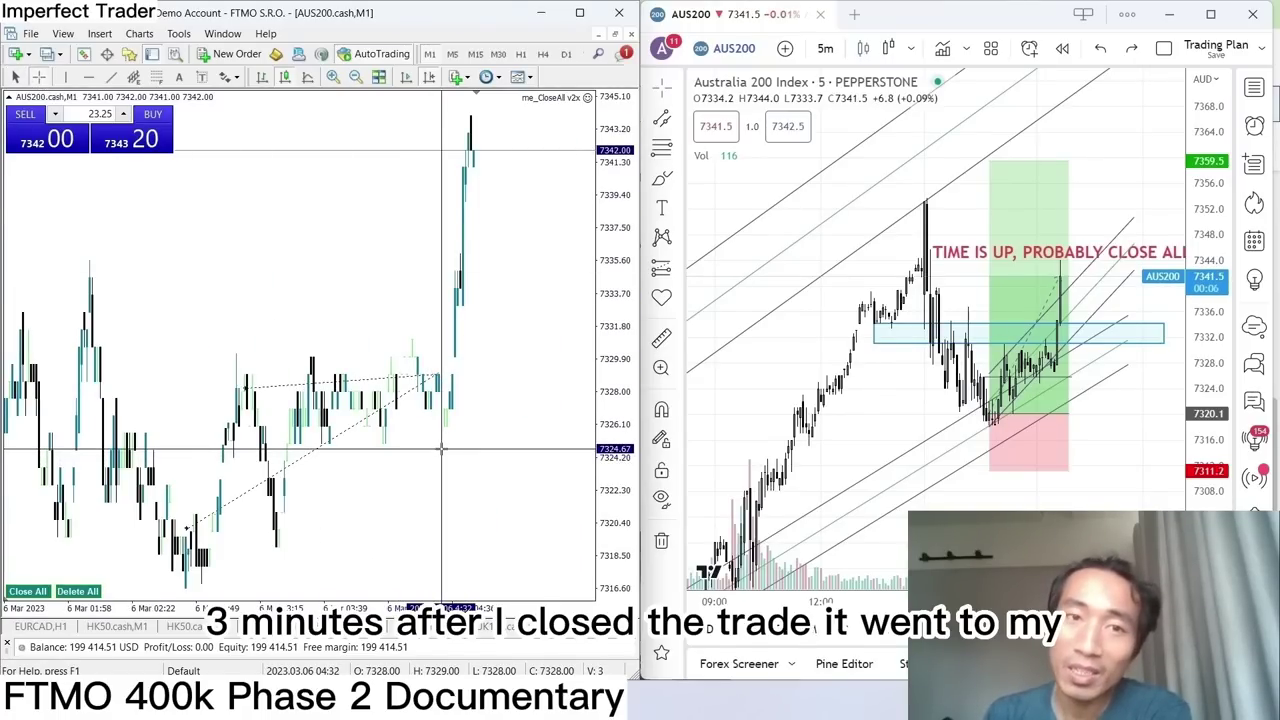
click(441, 451)
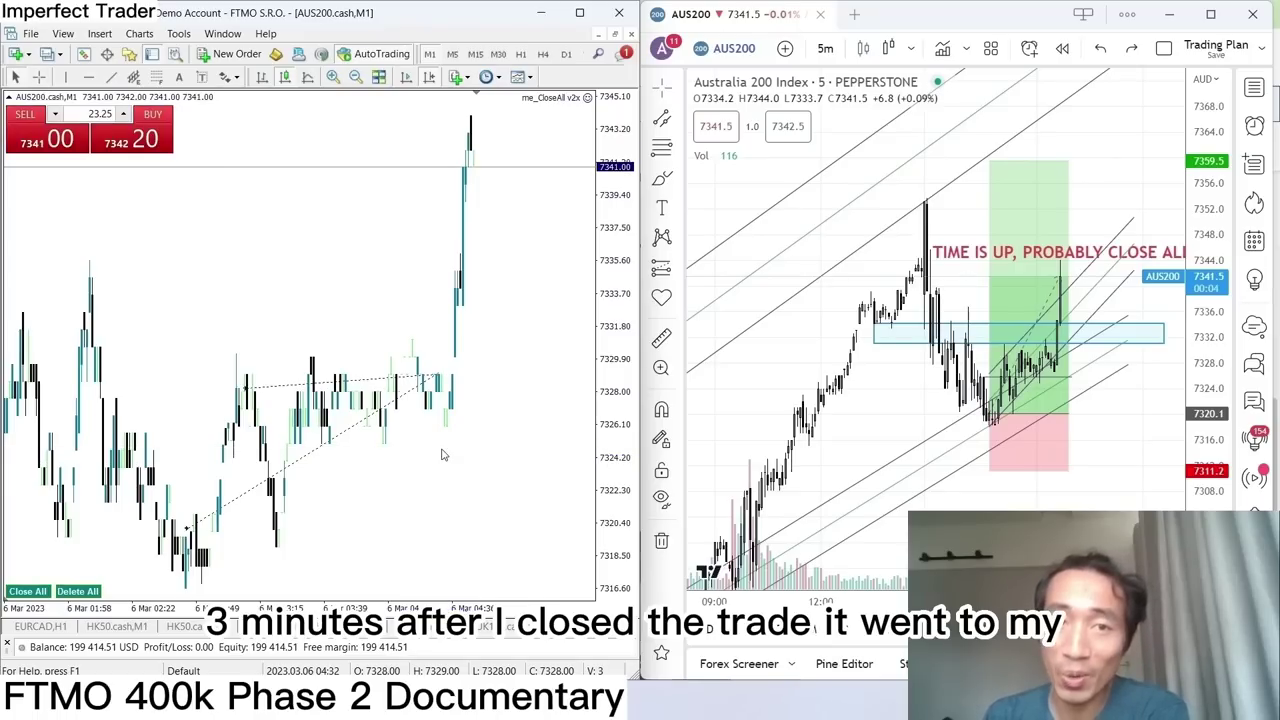
Lower the target of the long position on the AUS200 chart to 7344.5.
mouse_move(1009, 186)
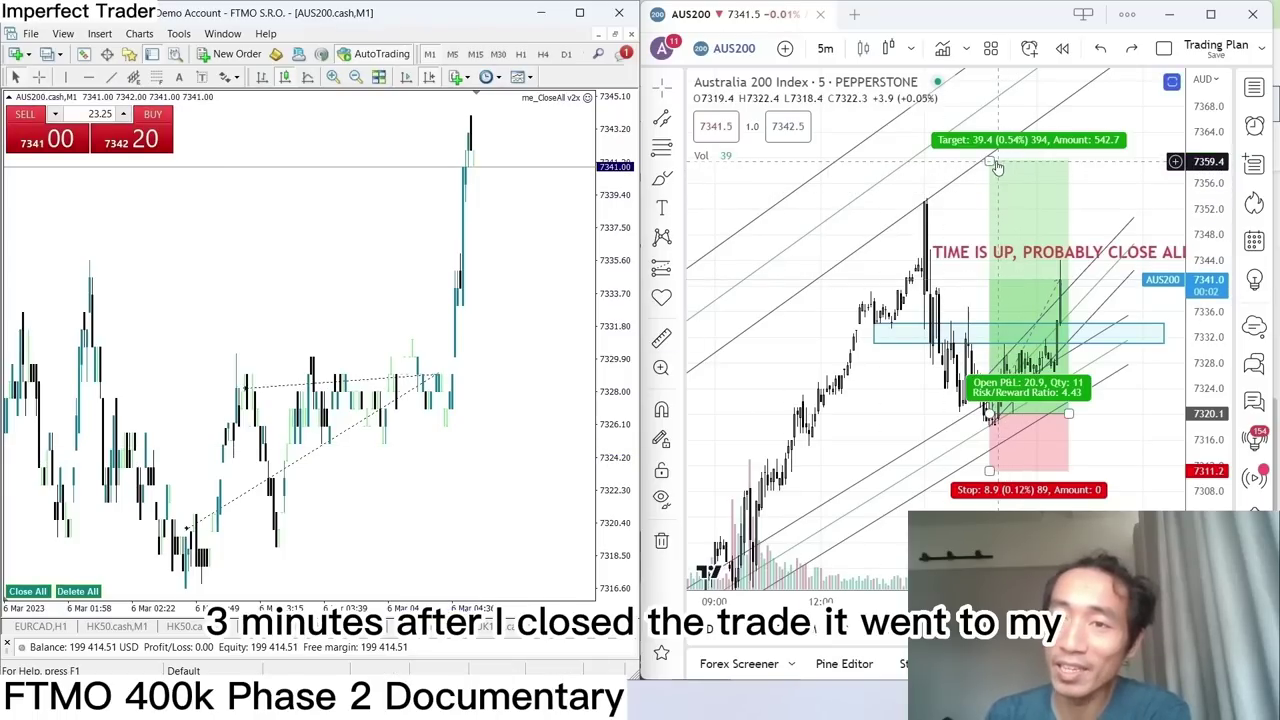
drag(990, 160, 1003, 258)
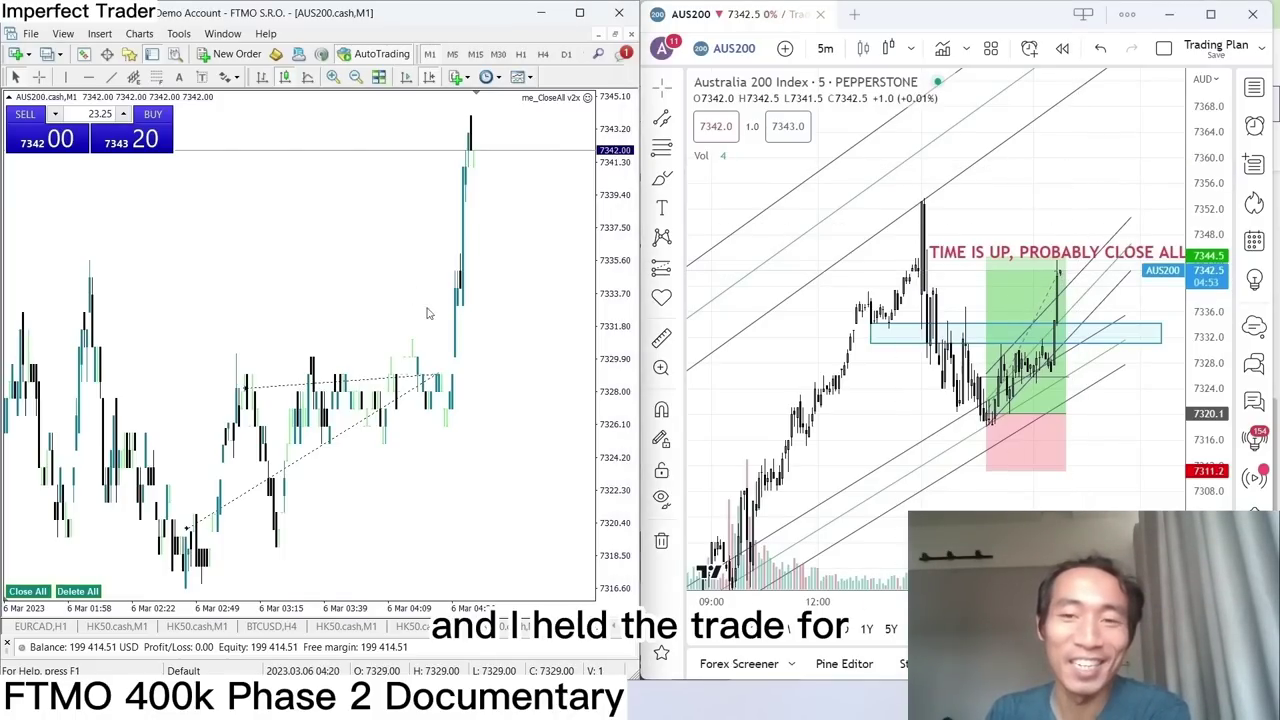
Measure how long the AUS200 trade was held with a Date Range from the entry low to the breakout candle, and discard the measurement.
click(676, 267)
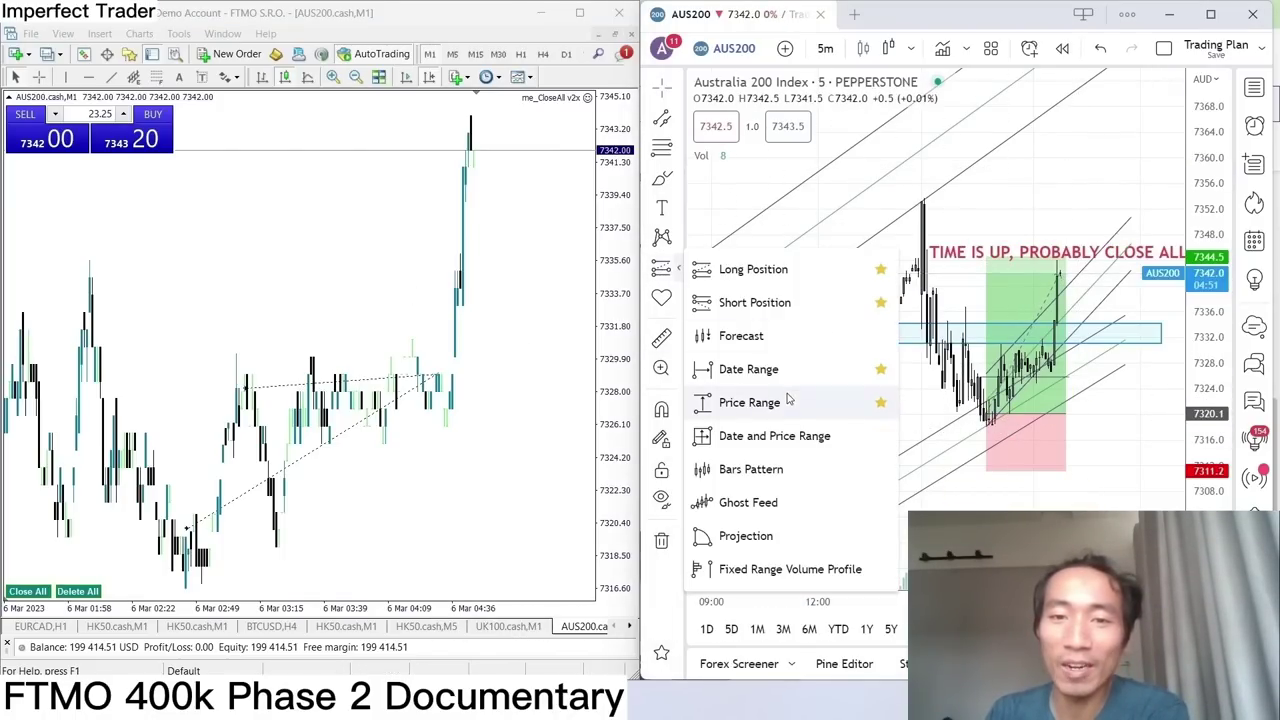
click(748, 369)
click(984, 416)
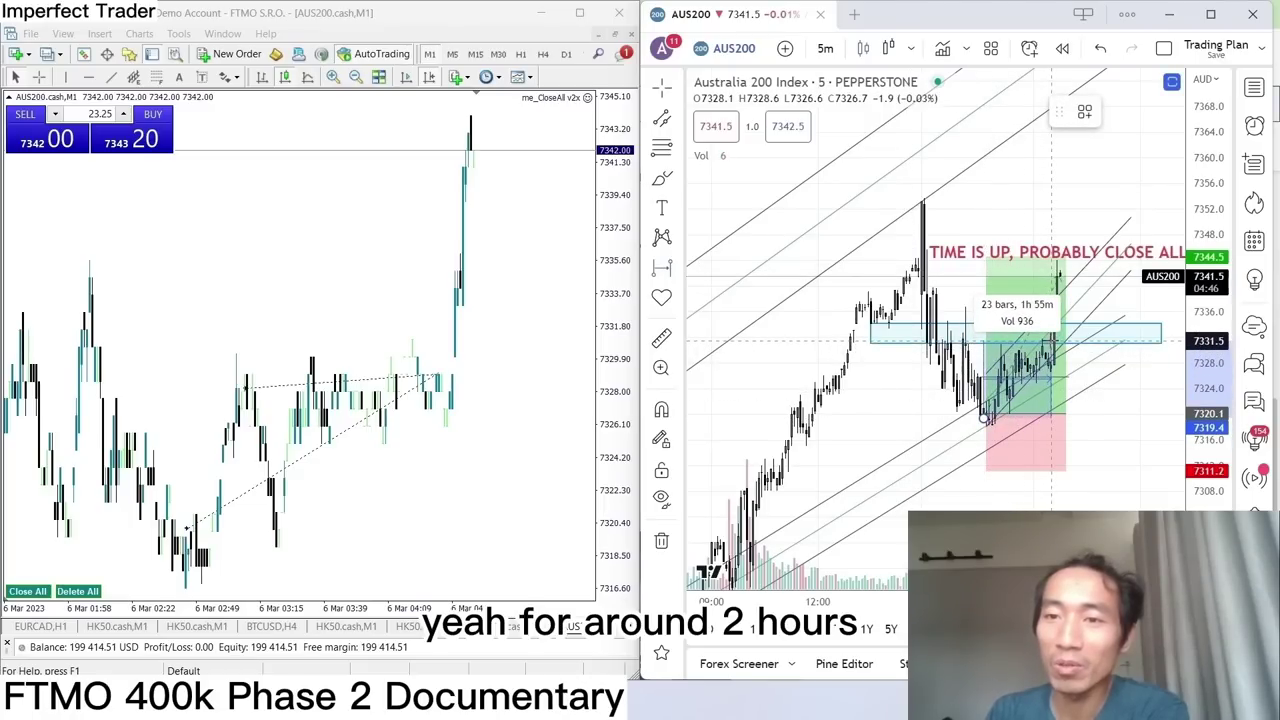
key(Escape)
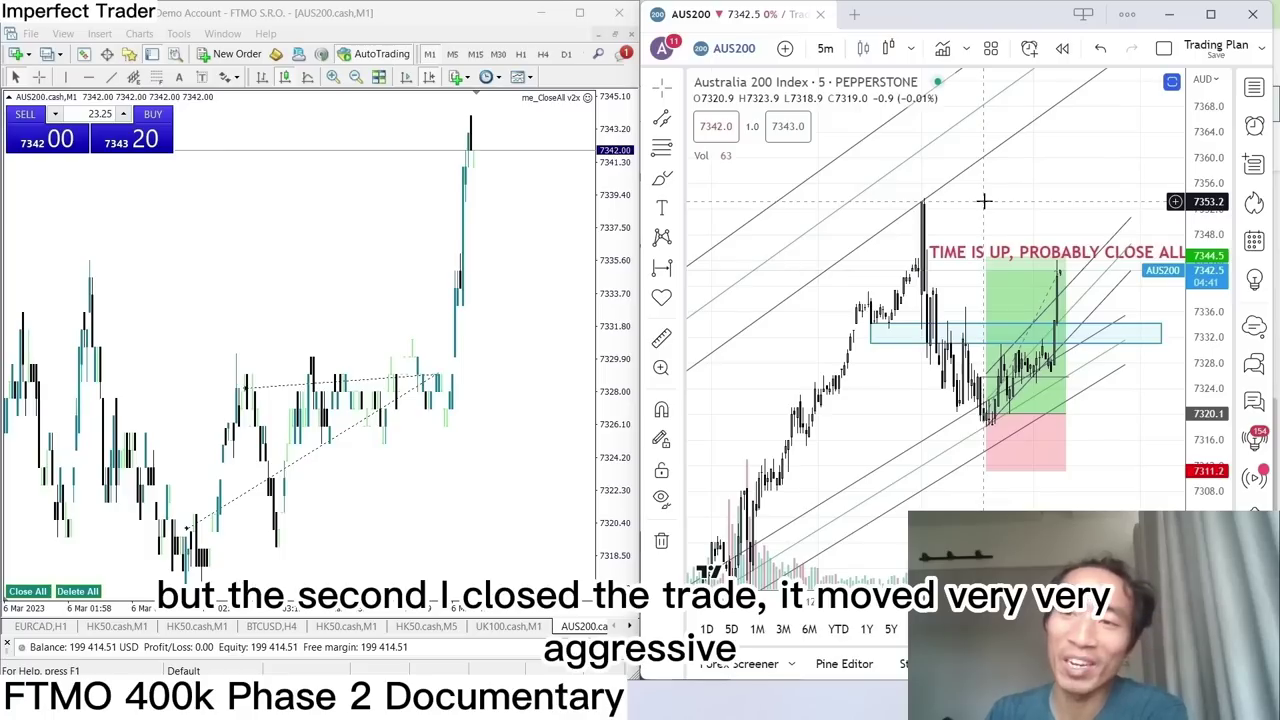
click(1040, 355)
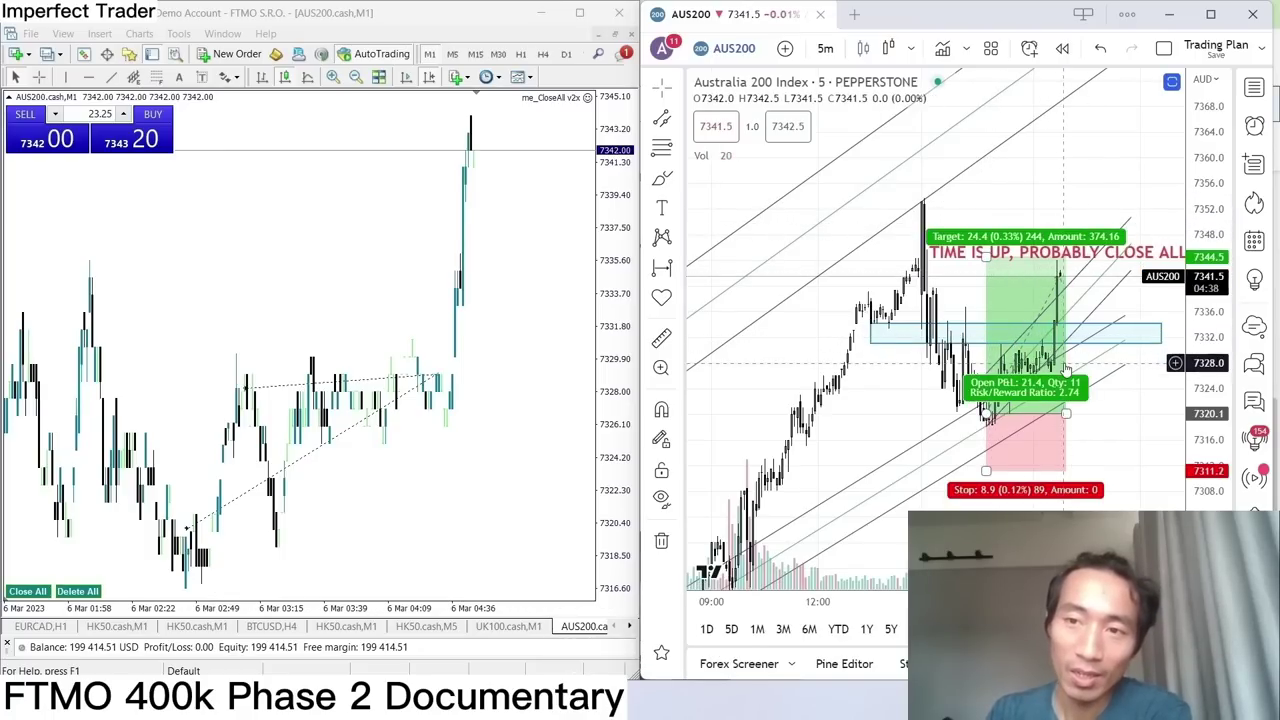
click(970, 440)
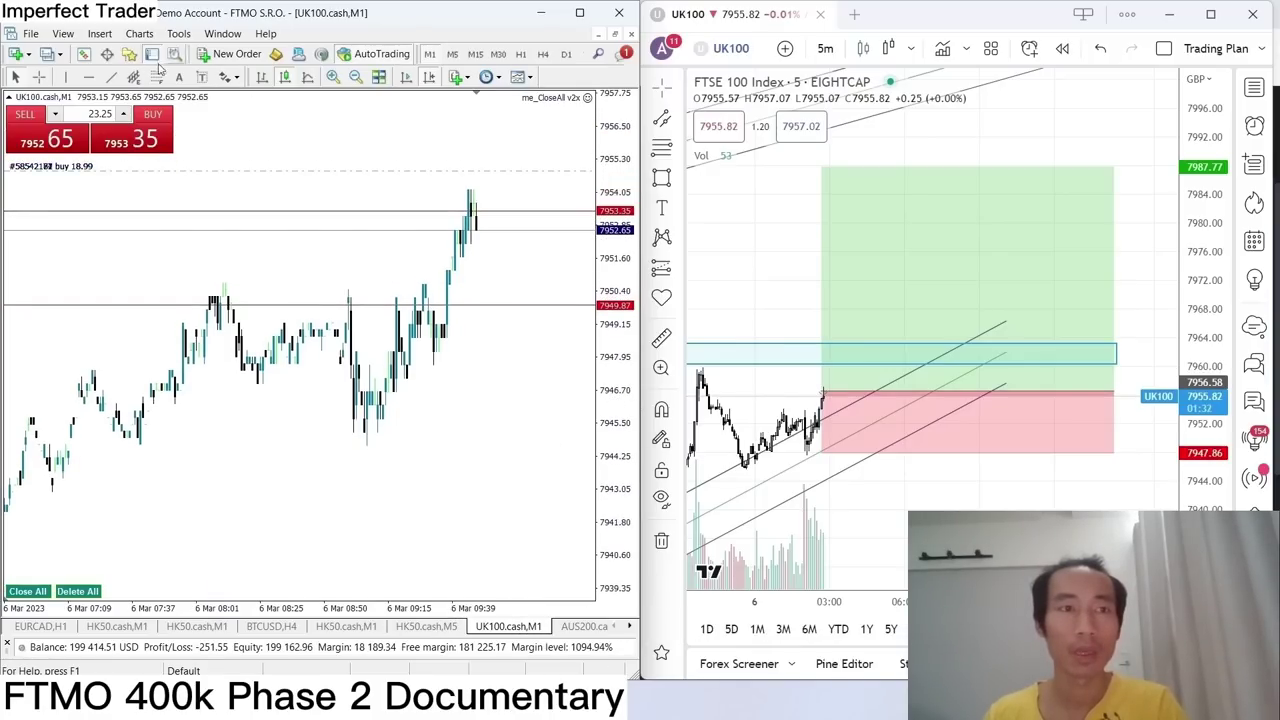
Examine the open UK100 buy trades in MetaTrader's trade list alongside the long position drawn on the TradingView chart, and collapse the list.
key(ctrl+t)
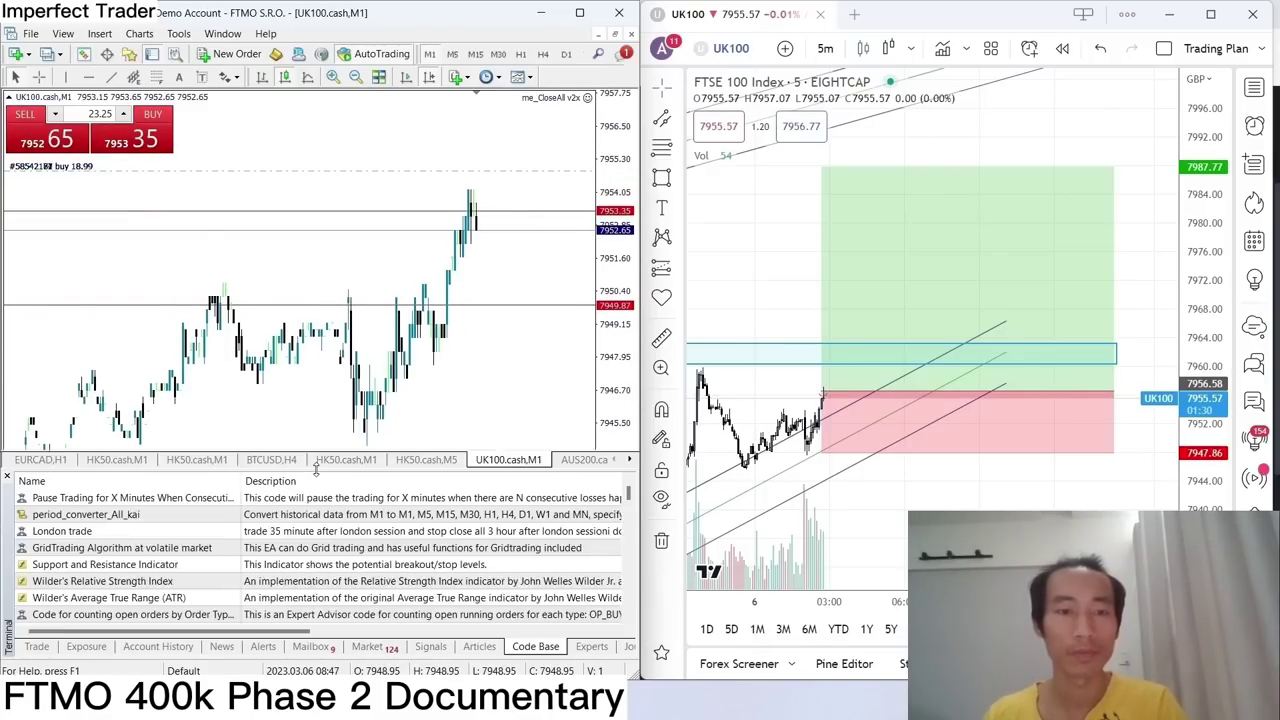
click(38, 647)
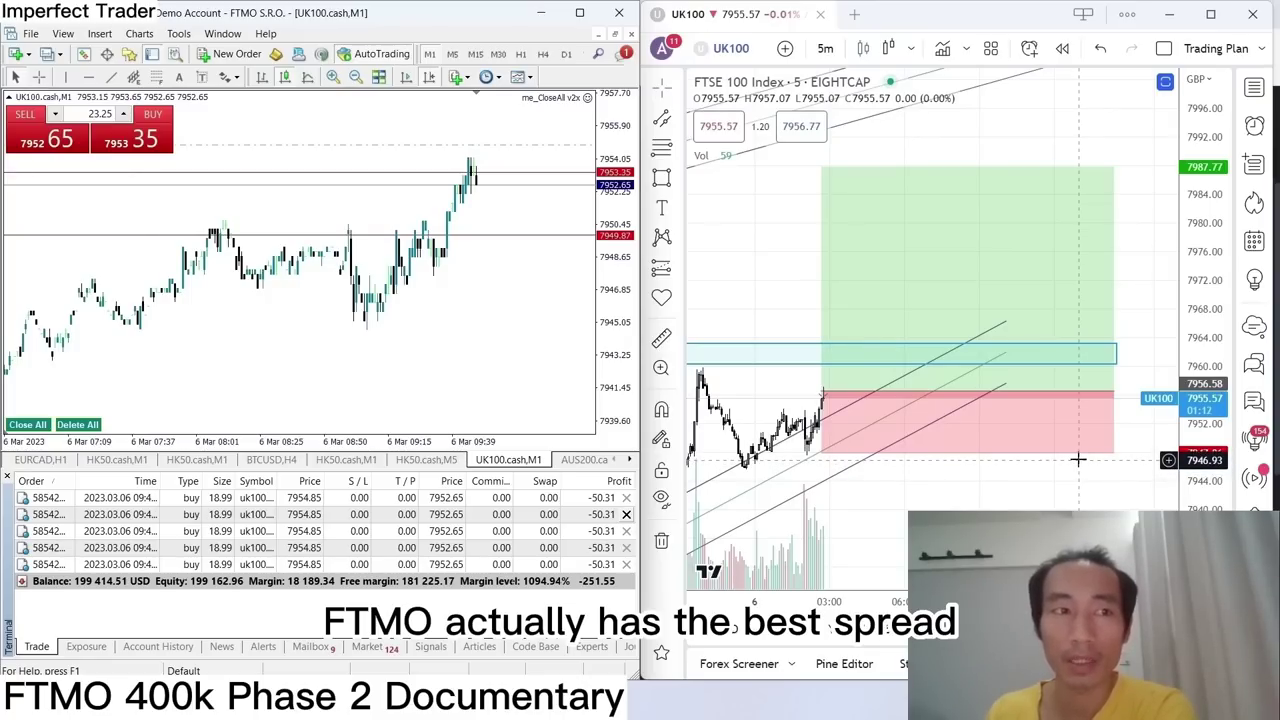
scroll(852, 286, down, 1)
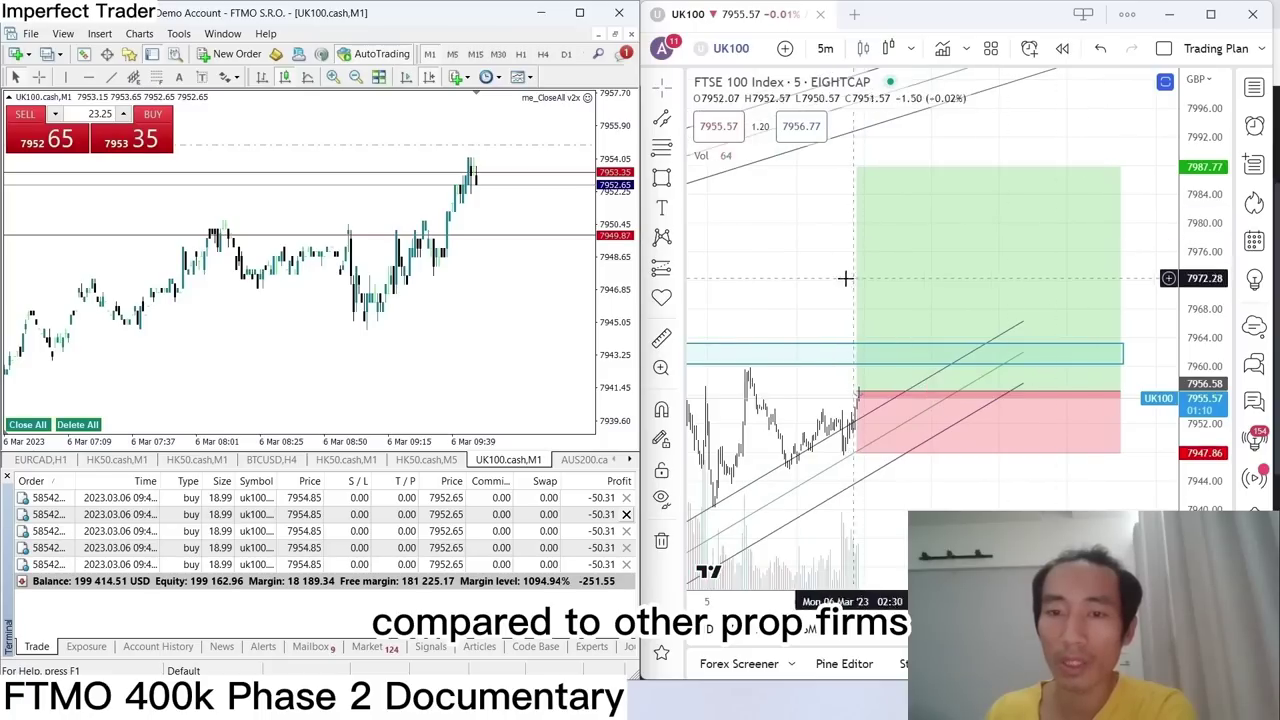
scroll(851, 284, up, 1)
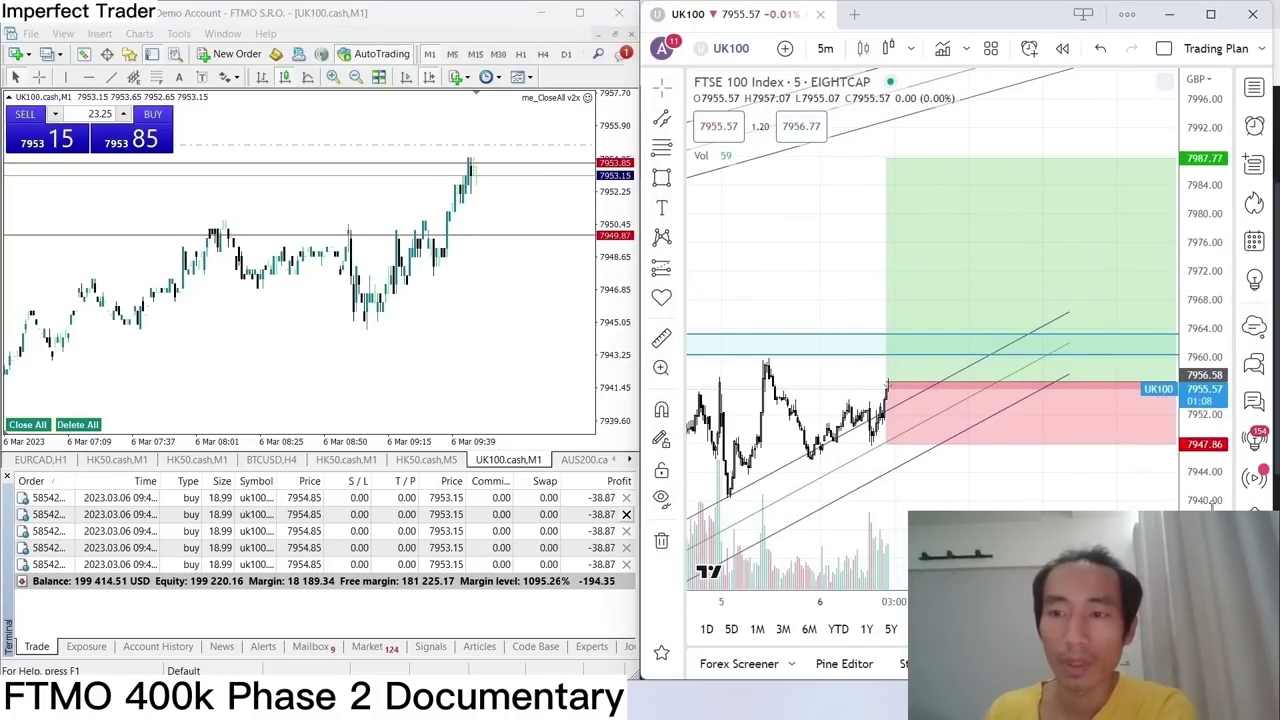
drag(1212, 505, 1212, 460)
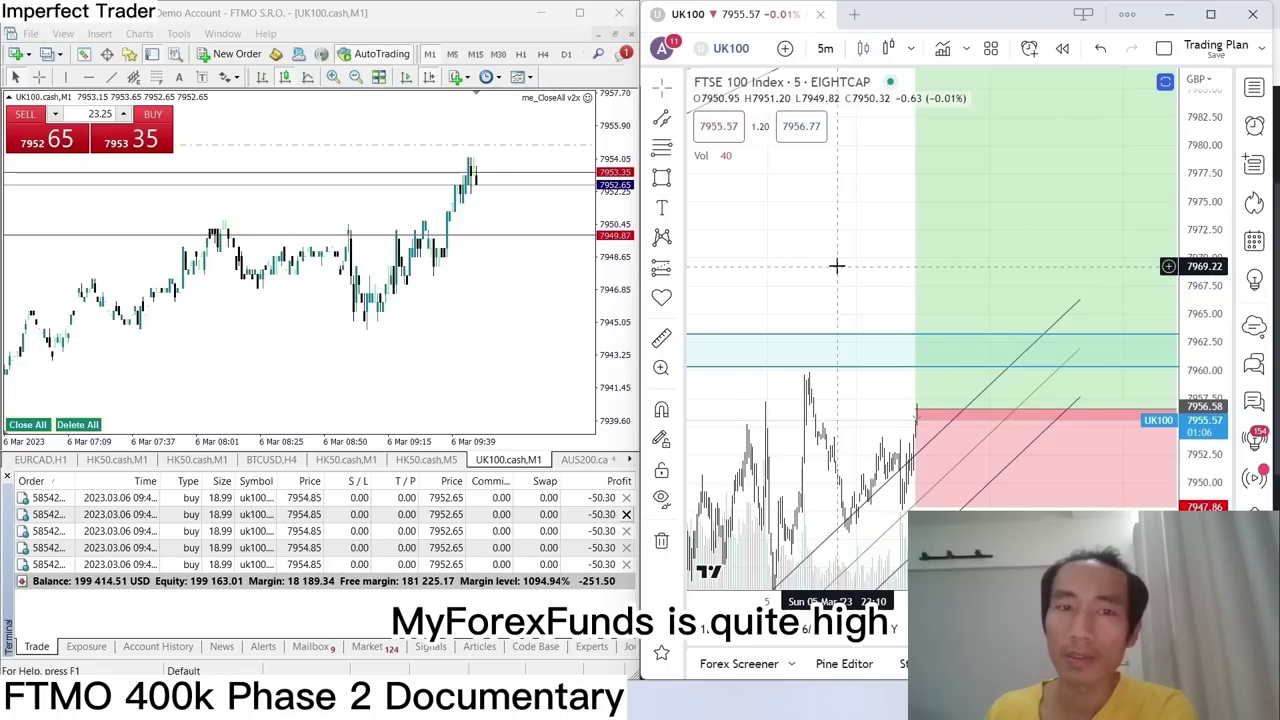
scroll(836, 266, right, 3)
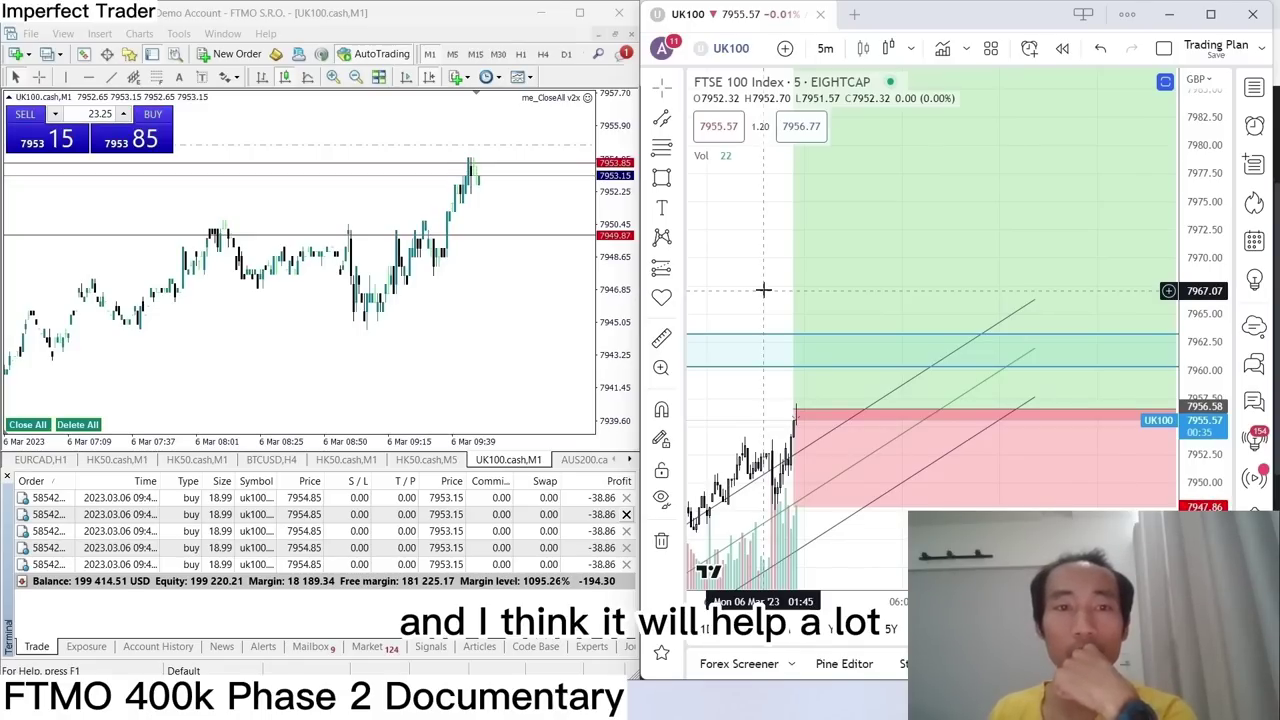
drag(766, 306, 865, 243)
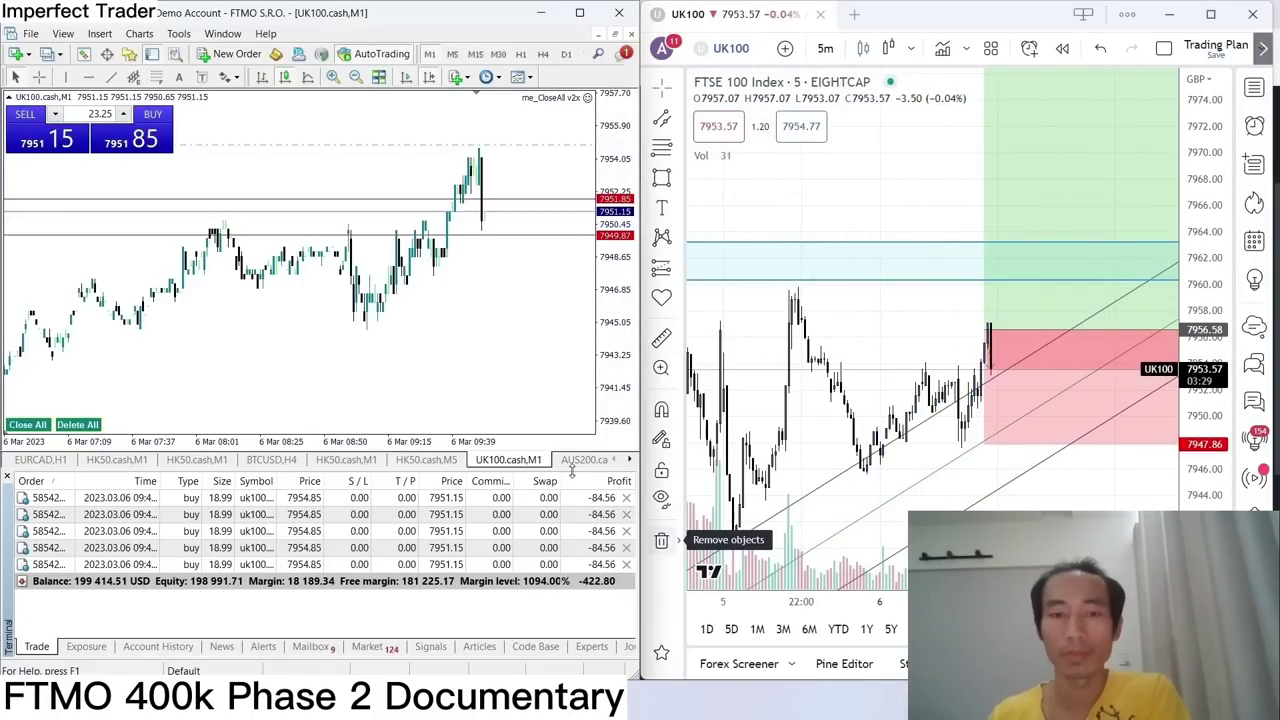
drag(479, 469, 479, 636)
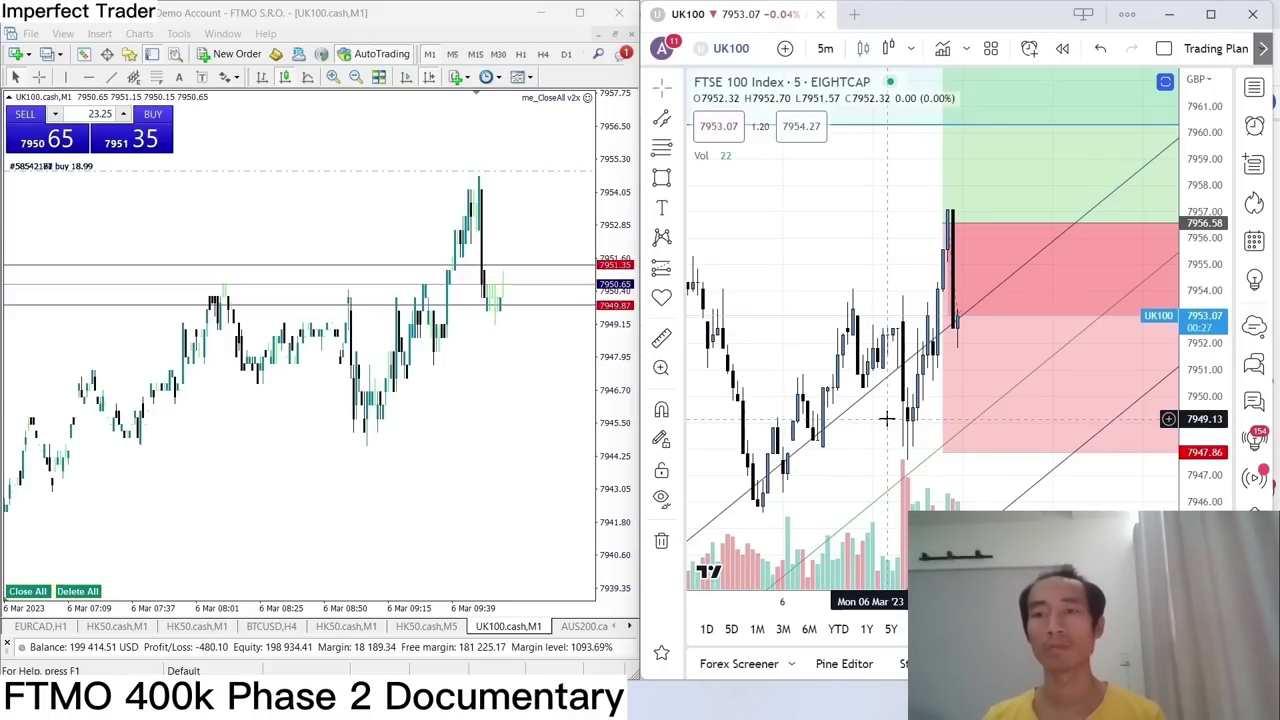
Examine the UK100 price movement and the long re-entry at 7943.35 against the rising channel and the earlier swings.
scroll(887, 420, down, 2)
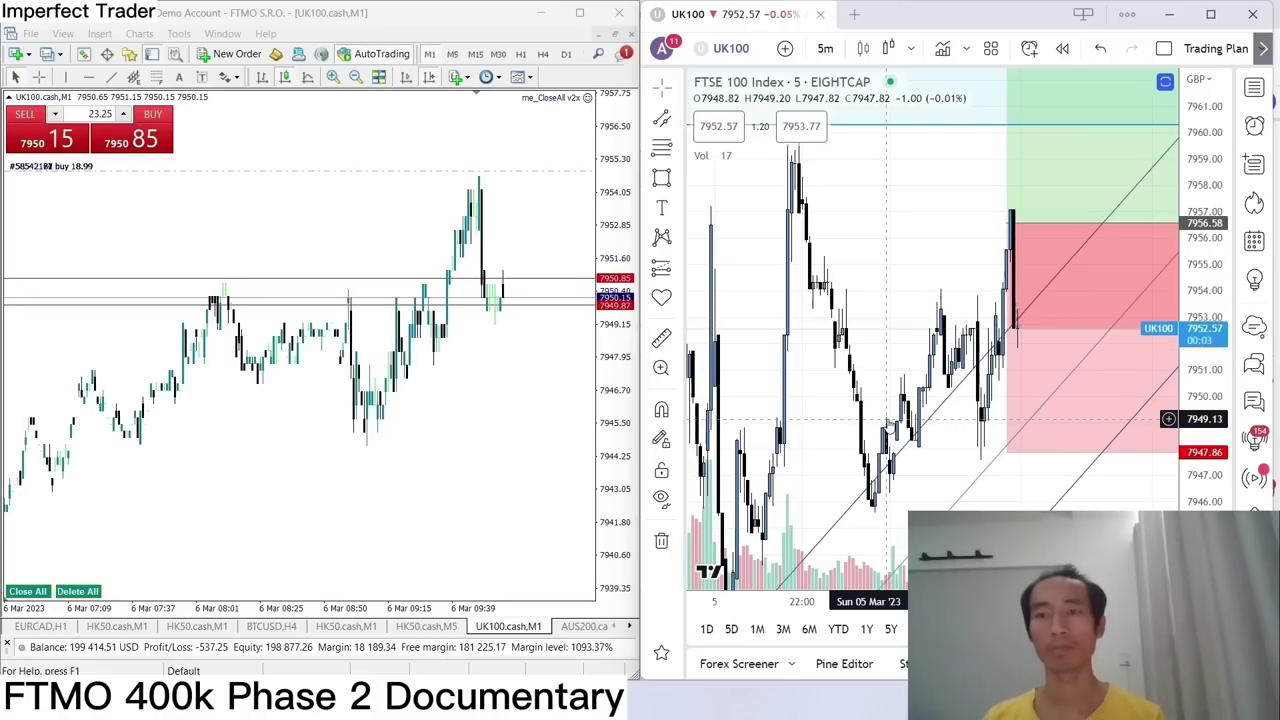
scroll(887, 420, down, 2)
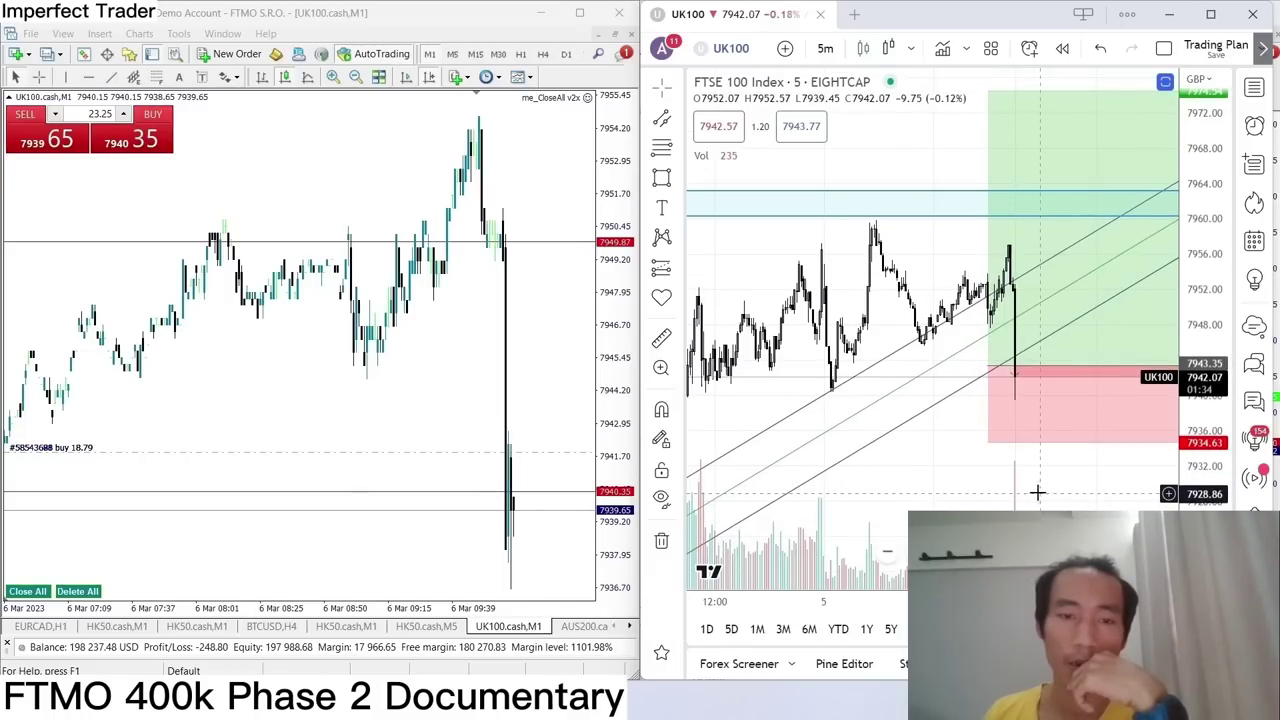
scroll(989, 484, down, 1)
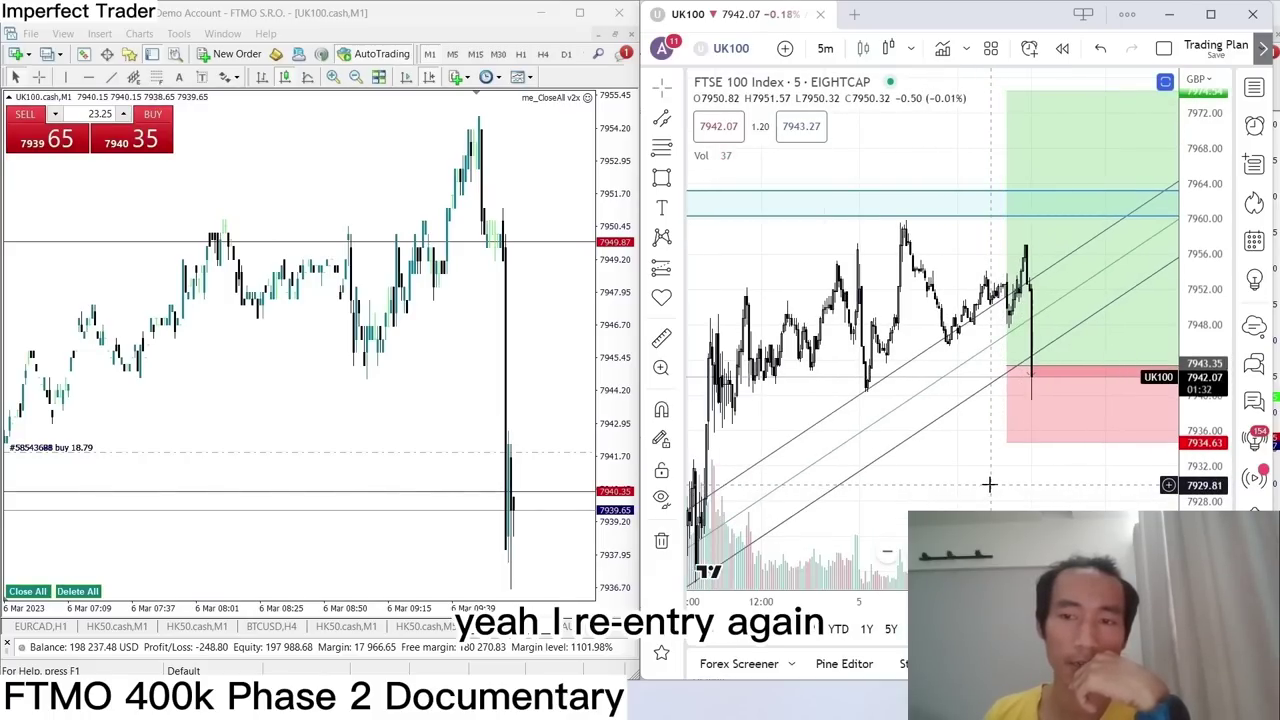
scroll(906, 486, up, 1)
scroll(835, 251, up, 2)
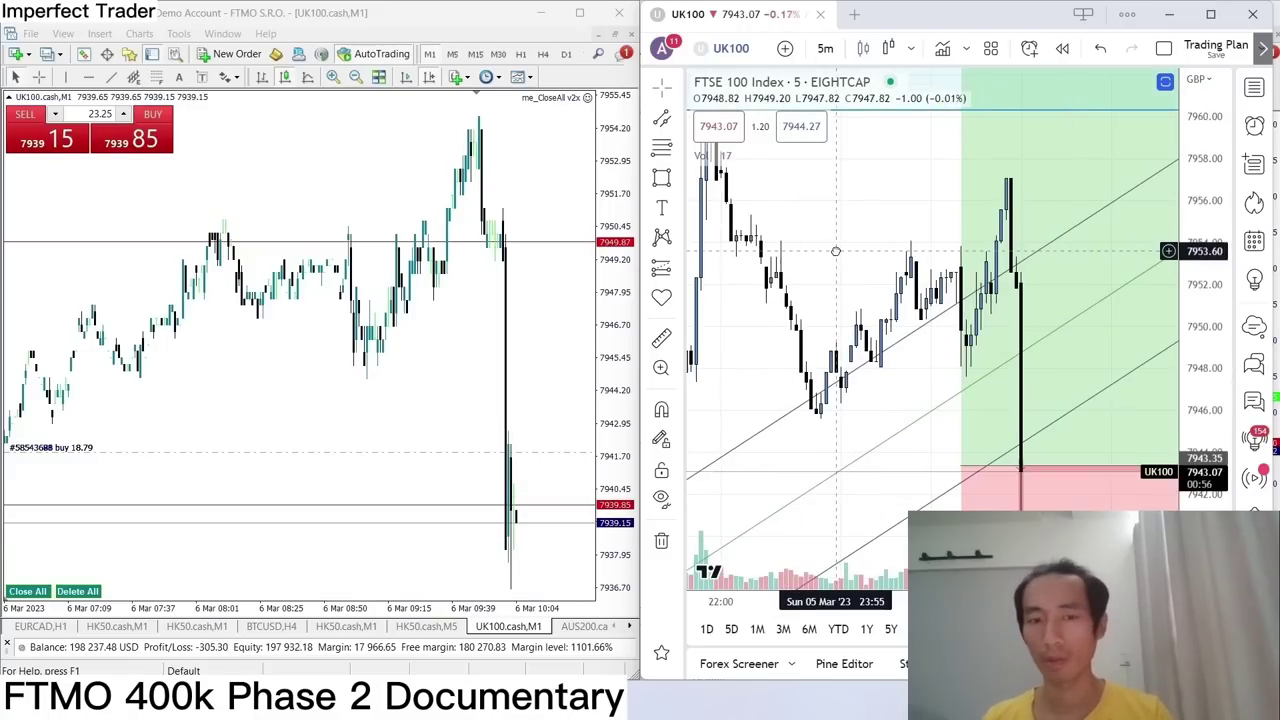
scroll(886, 455, down, 1)
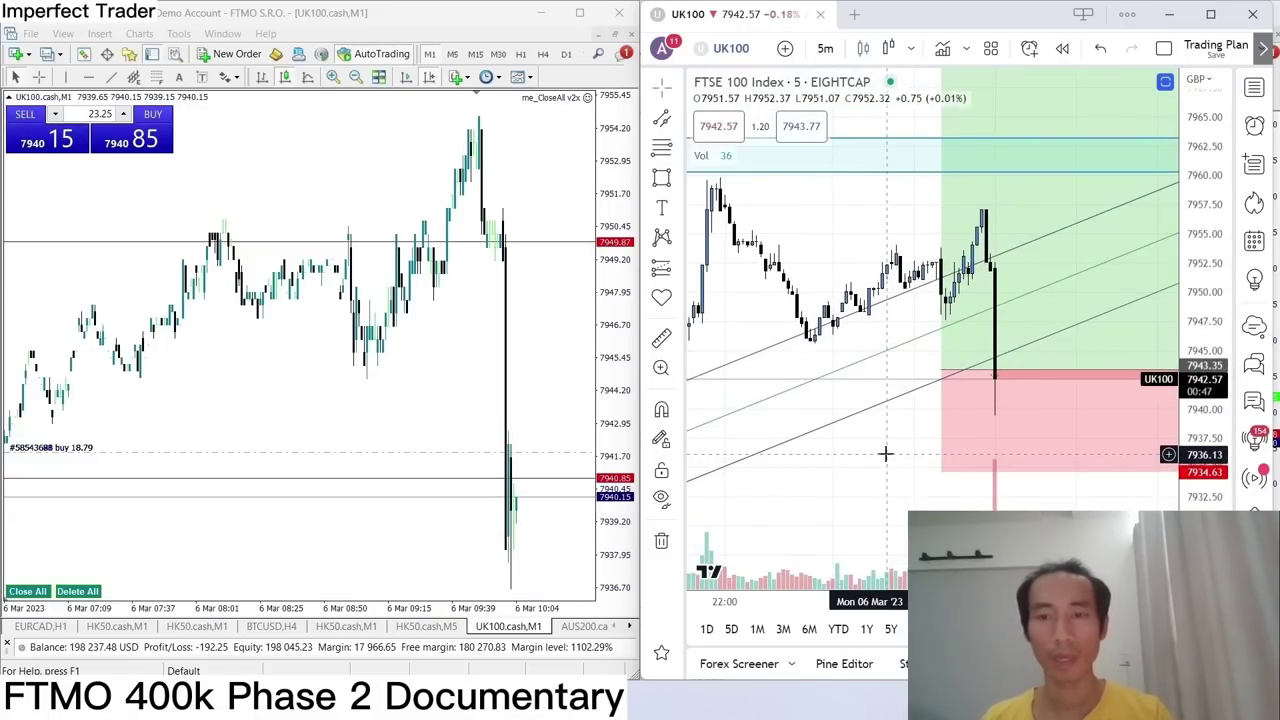
scroll(887, 240, down, 1)
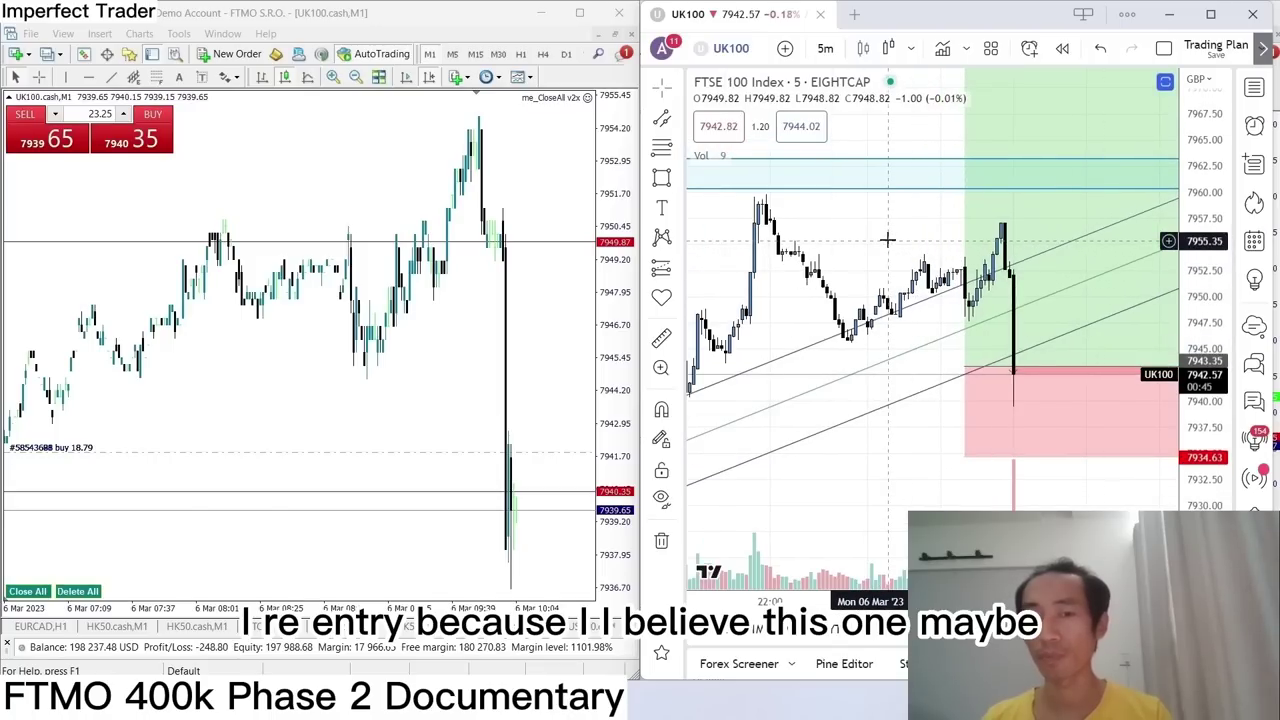
drag(908, 228, 833, 231)
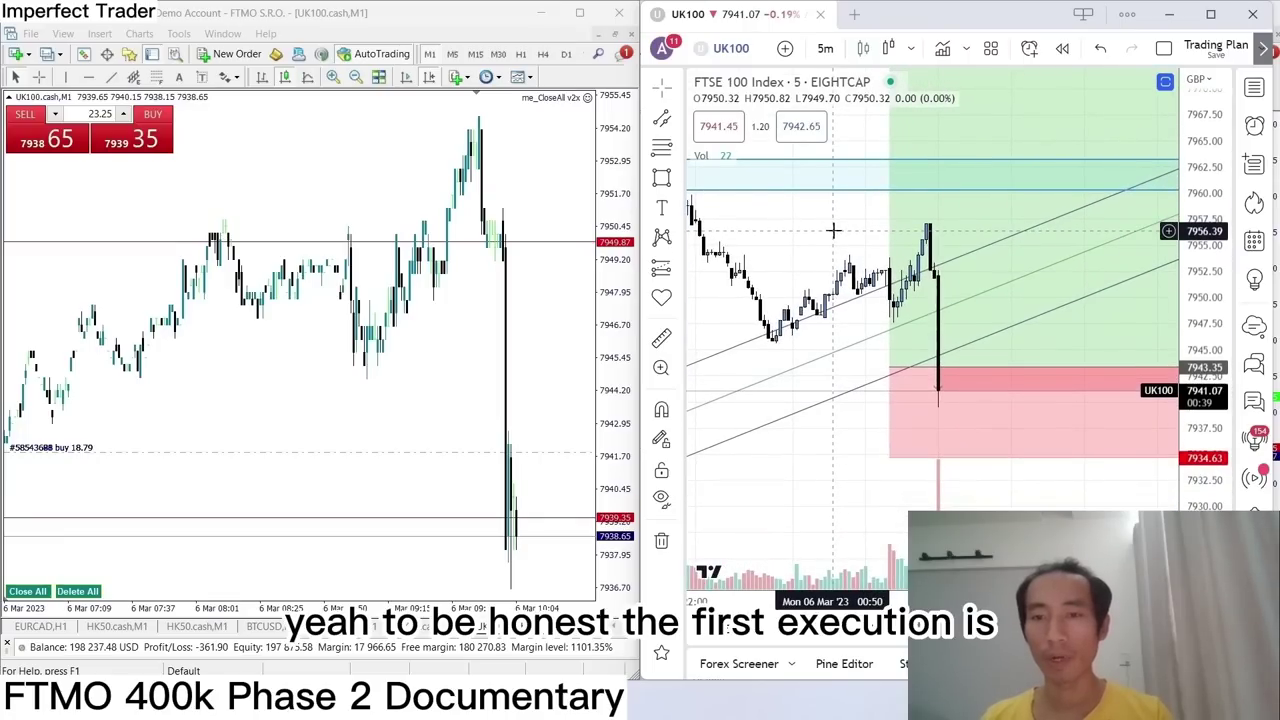
scroll(833, 231, down, 1)
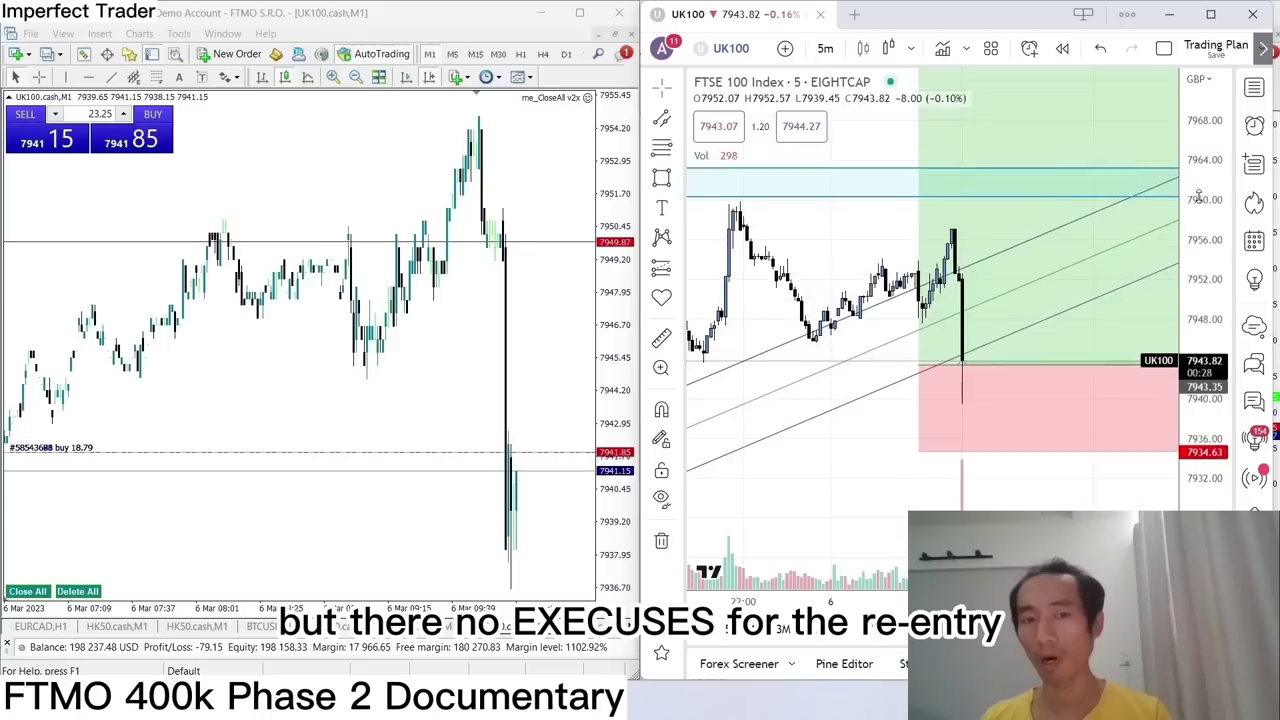
drag(829, 243, 816, 308)
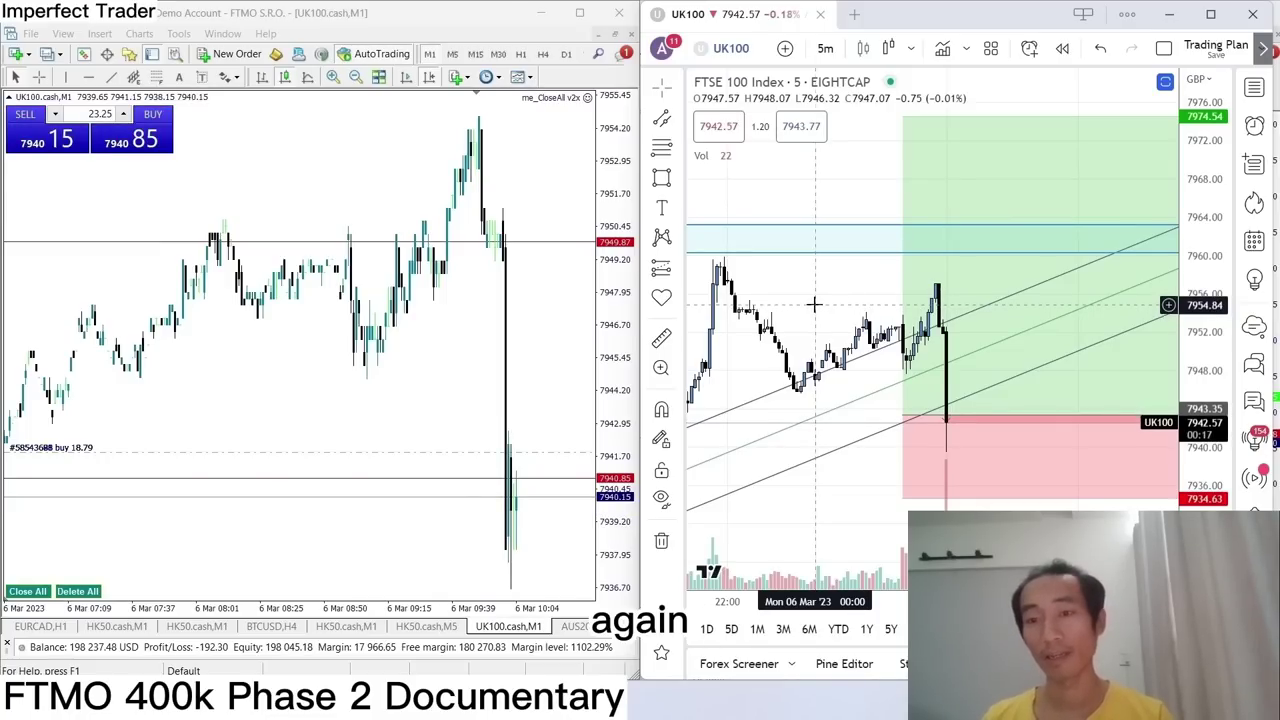
scroll(1094, 209, up, 2)
scroll(905, 282, down, 1)
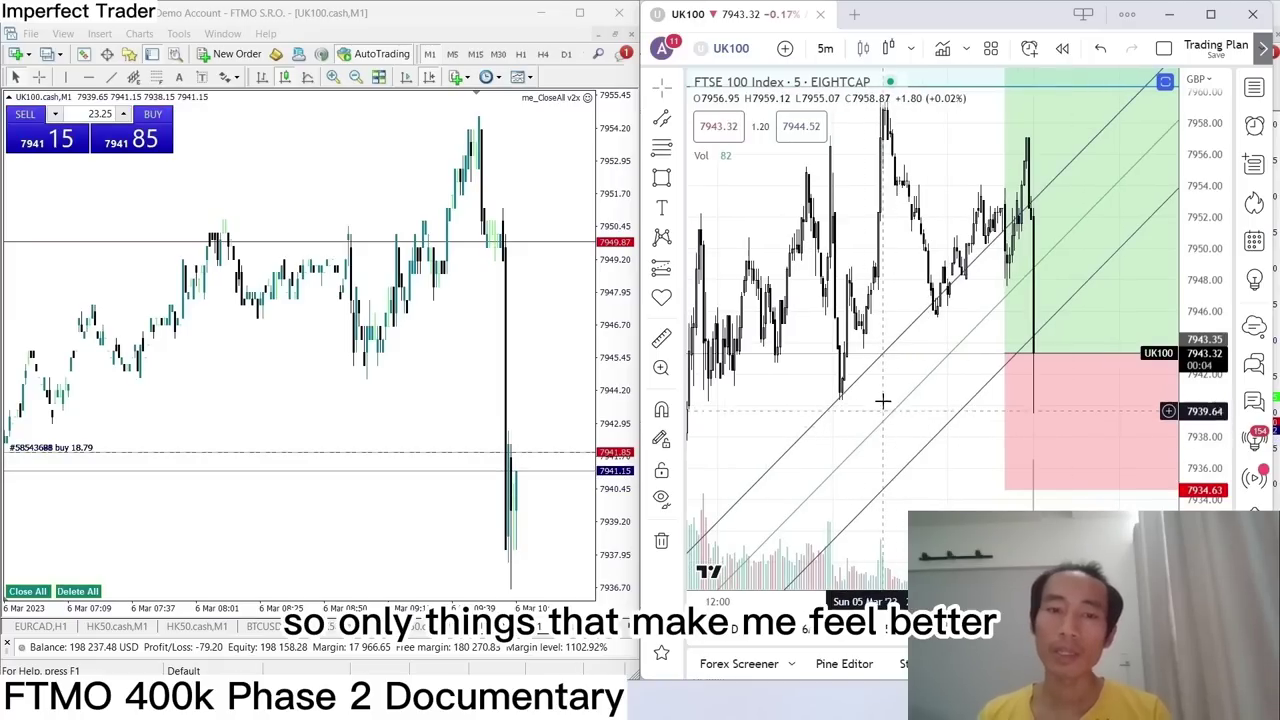
Examine the UK100 price action since the re-entry relative to the 7934.63 stop, the channel lines and the blue zone.
drag(905, 282, 880, 316)
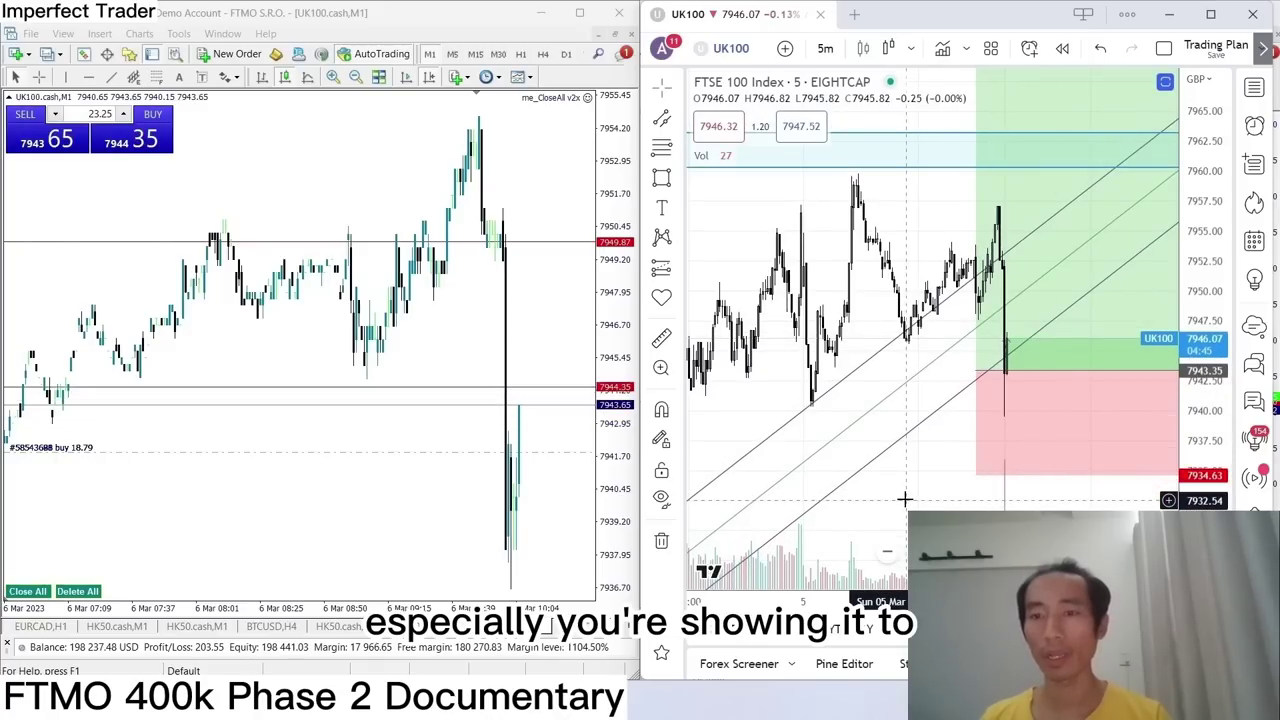
scroll(906, 499, down, 1)
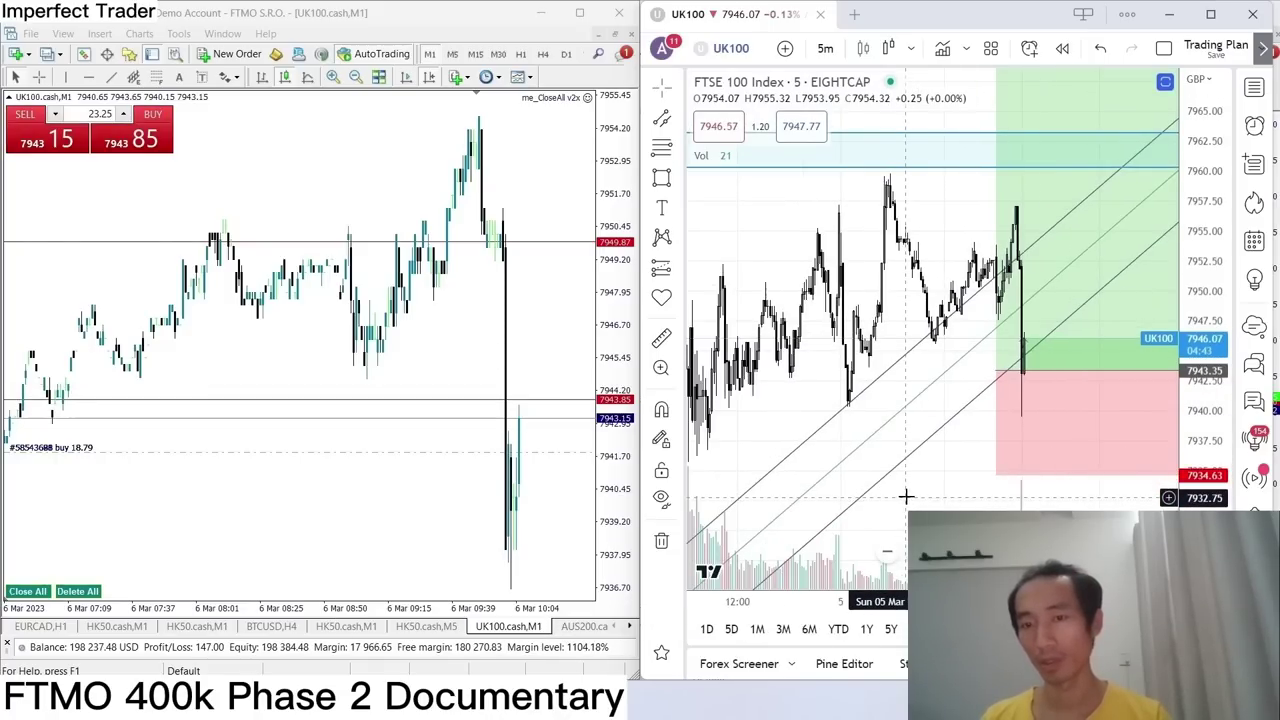
drag(944, 502, 931, 447)
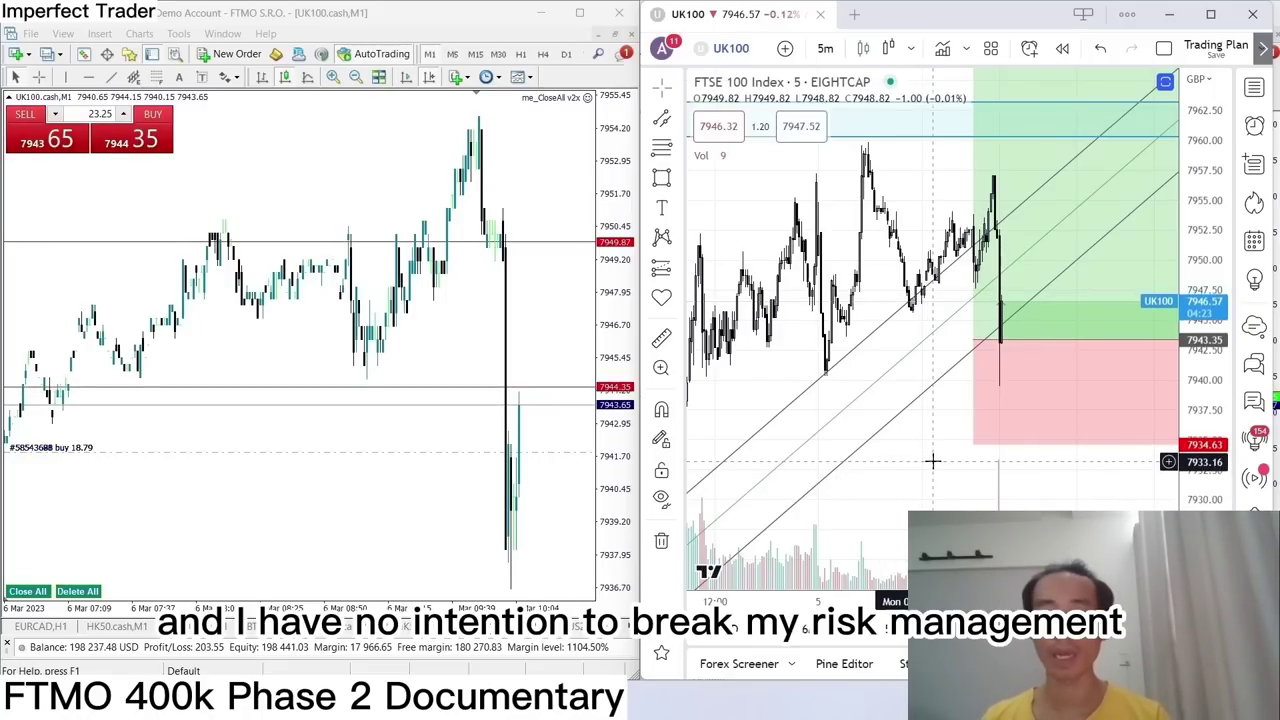
scroll(920, 467, up, 3)
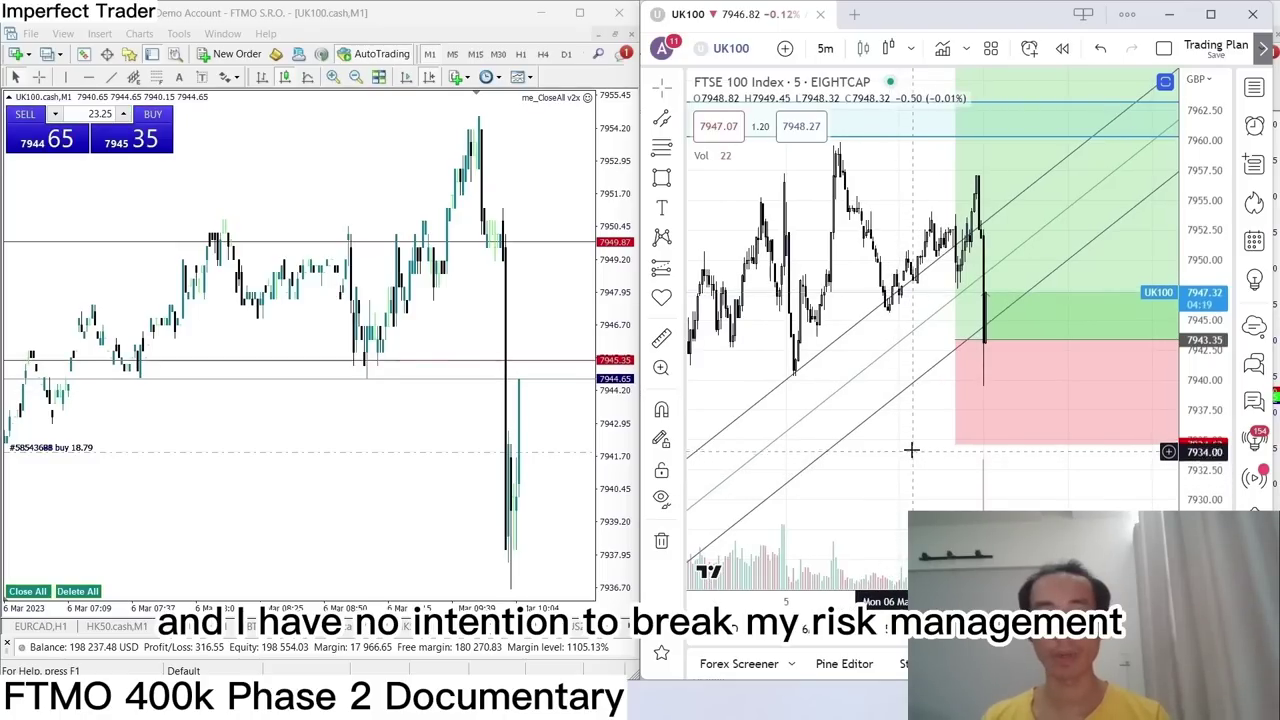
drag(911, 441, 866, 436)
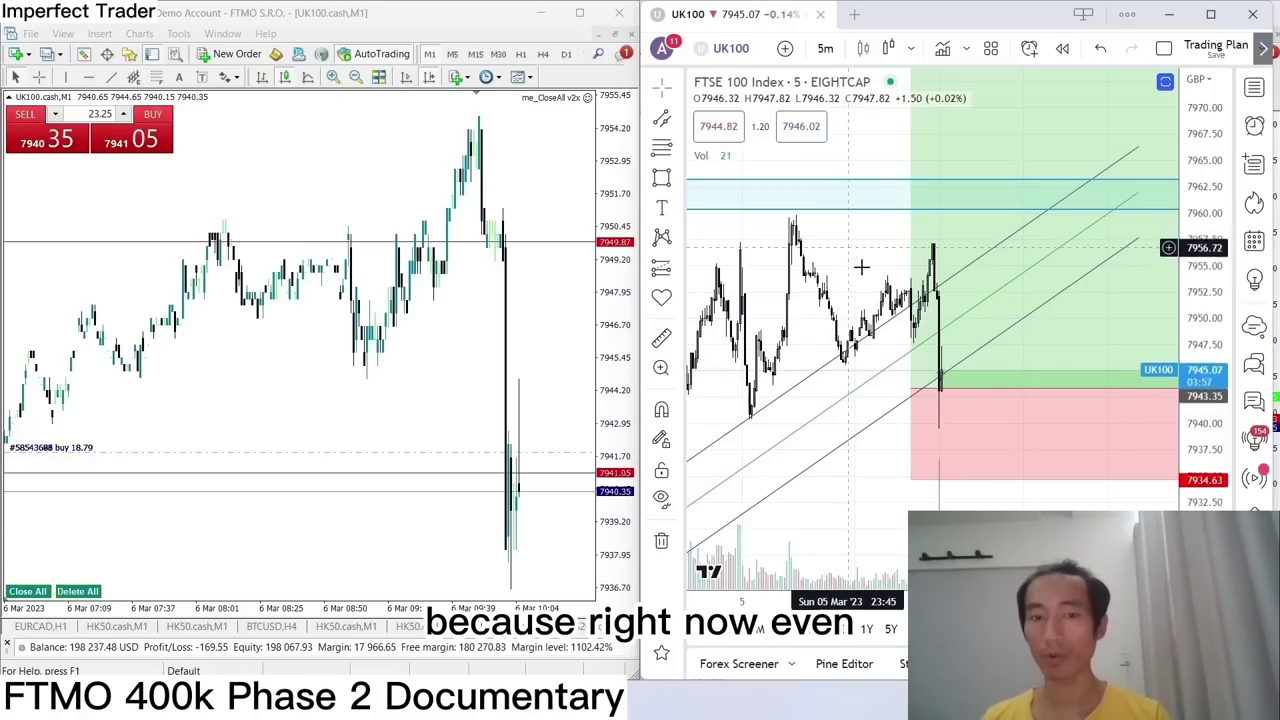
scroll(862, 505, down, 1)
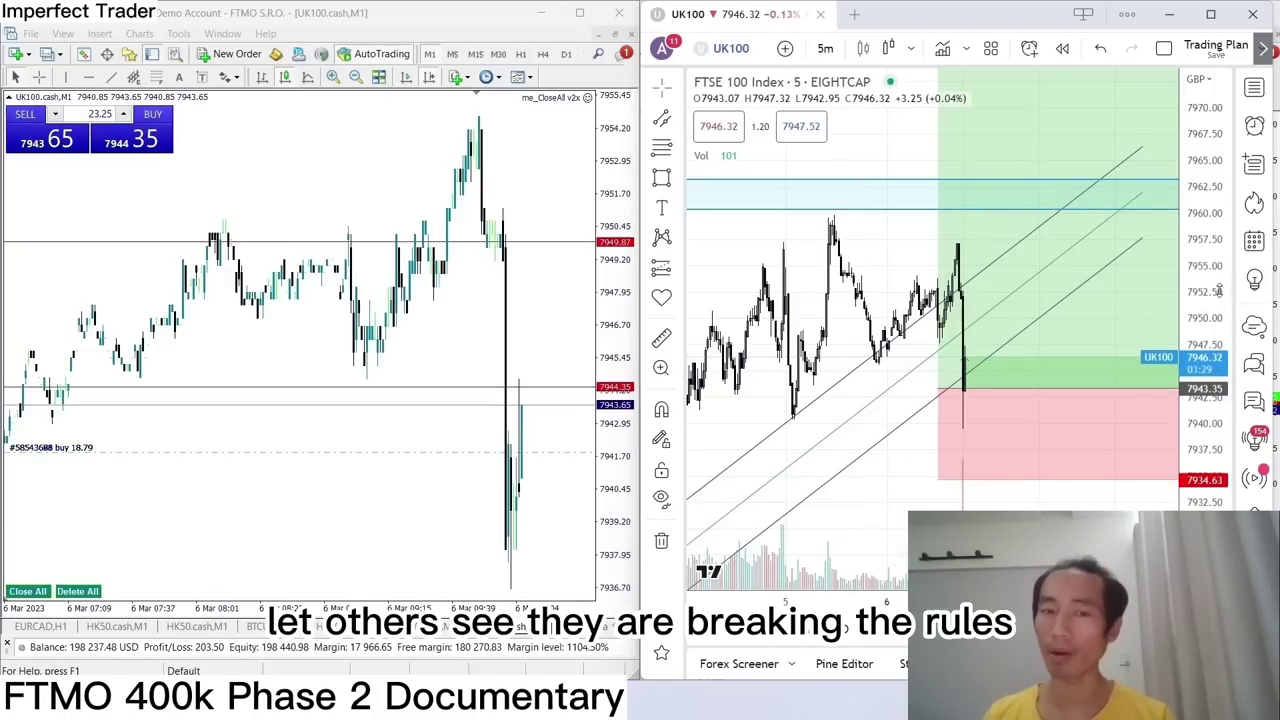
drag(1213, 312, 1214, 323)
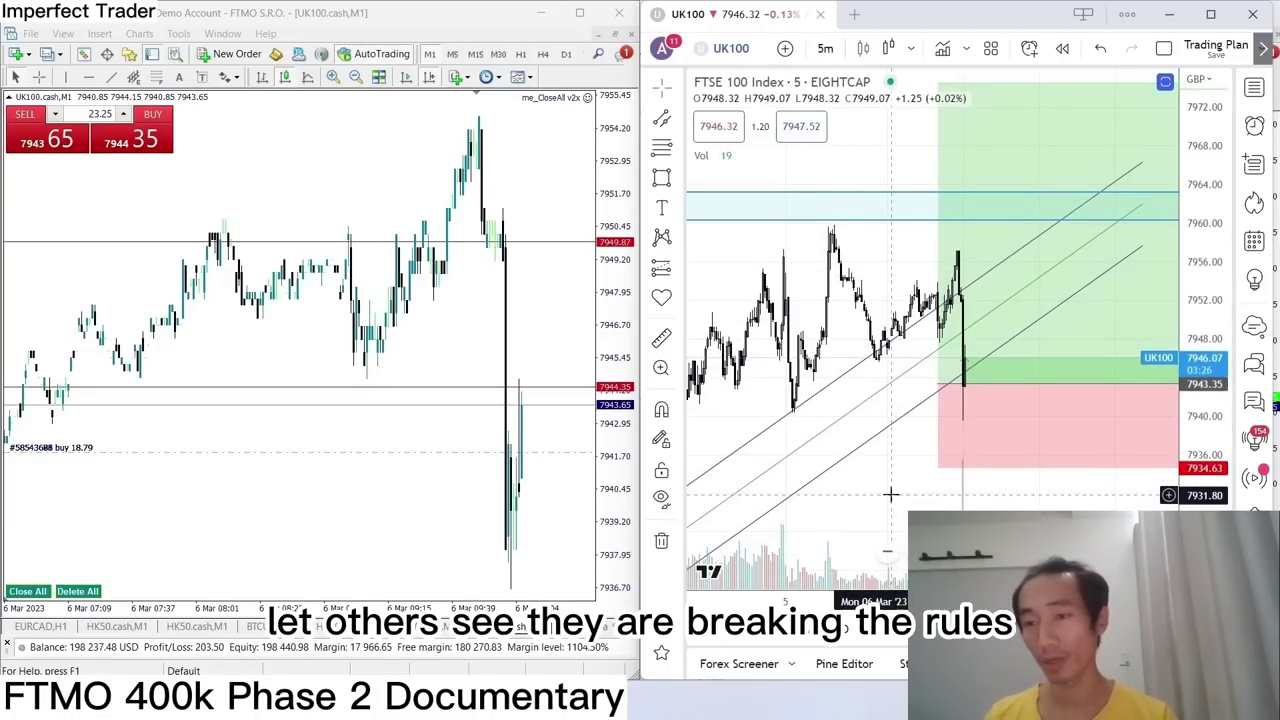
drag(890, 493, 898, 404)
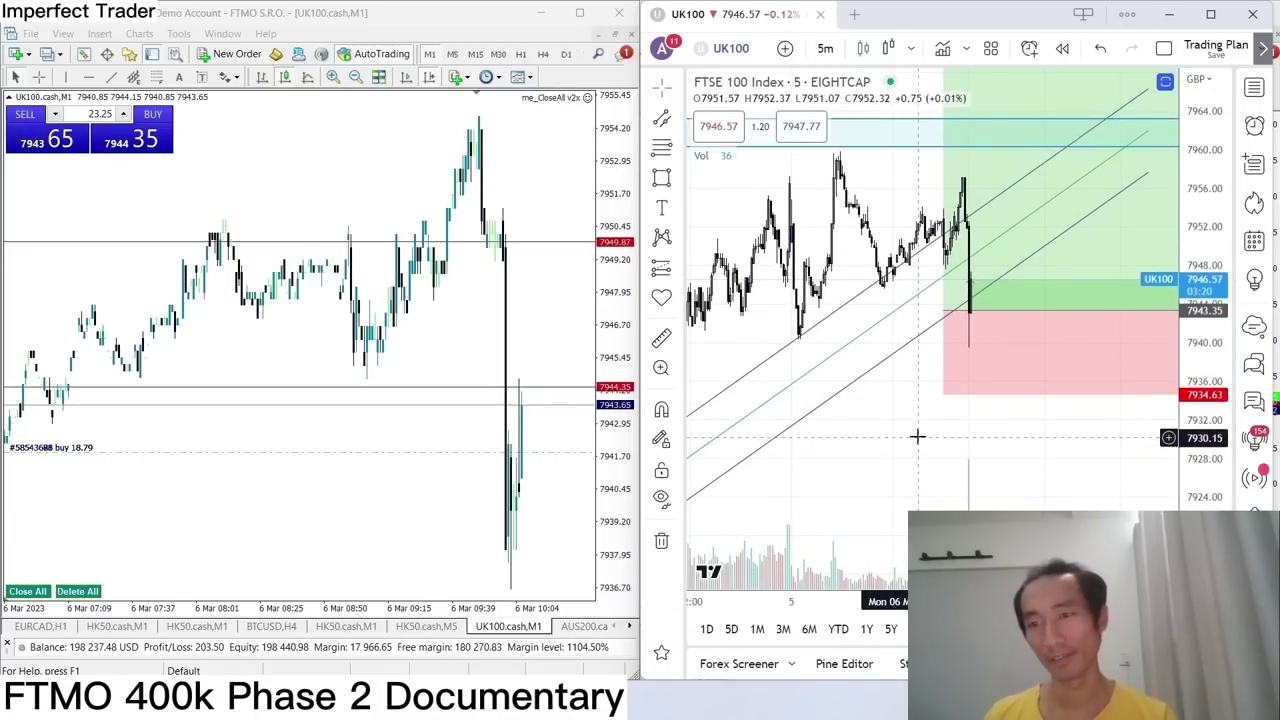
drag(916, 438, 944, 484)
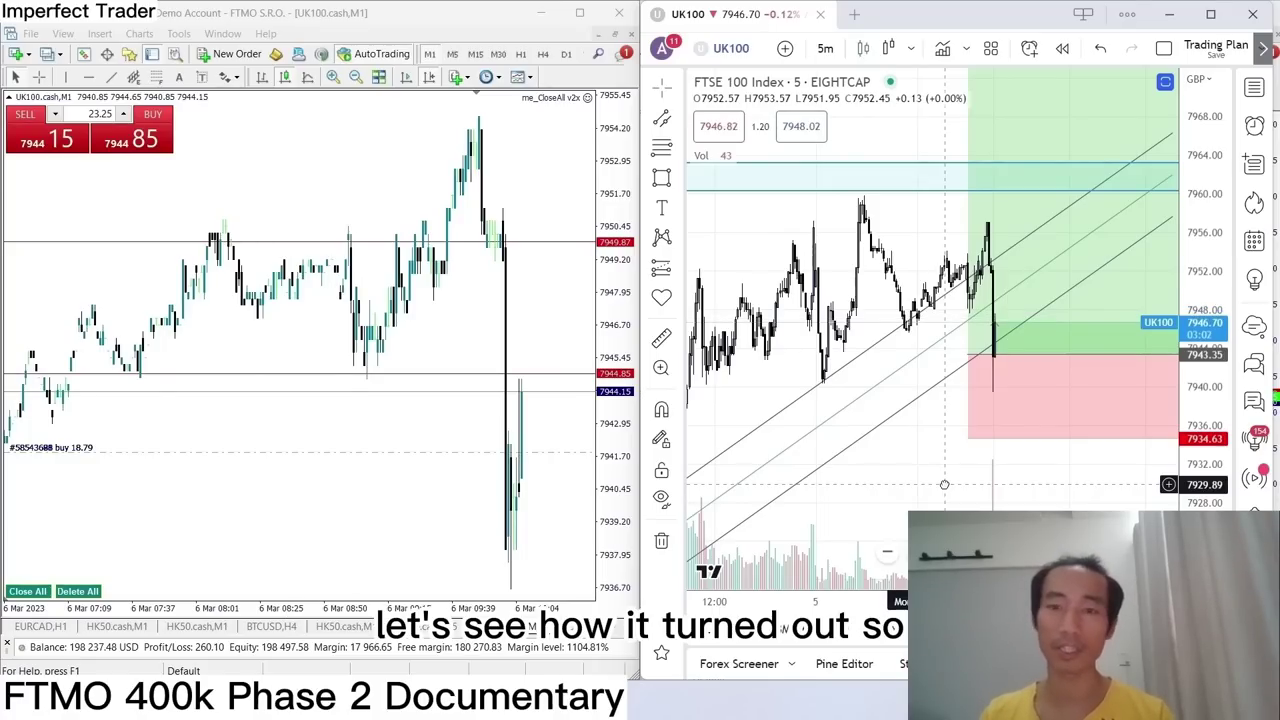
Switch the MetaTrader chart to HK50.cash,M1.
click(324, 630)
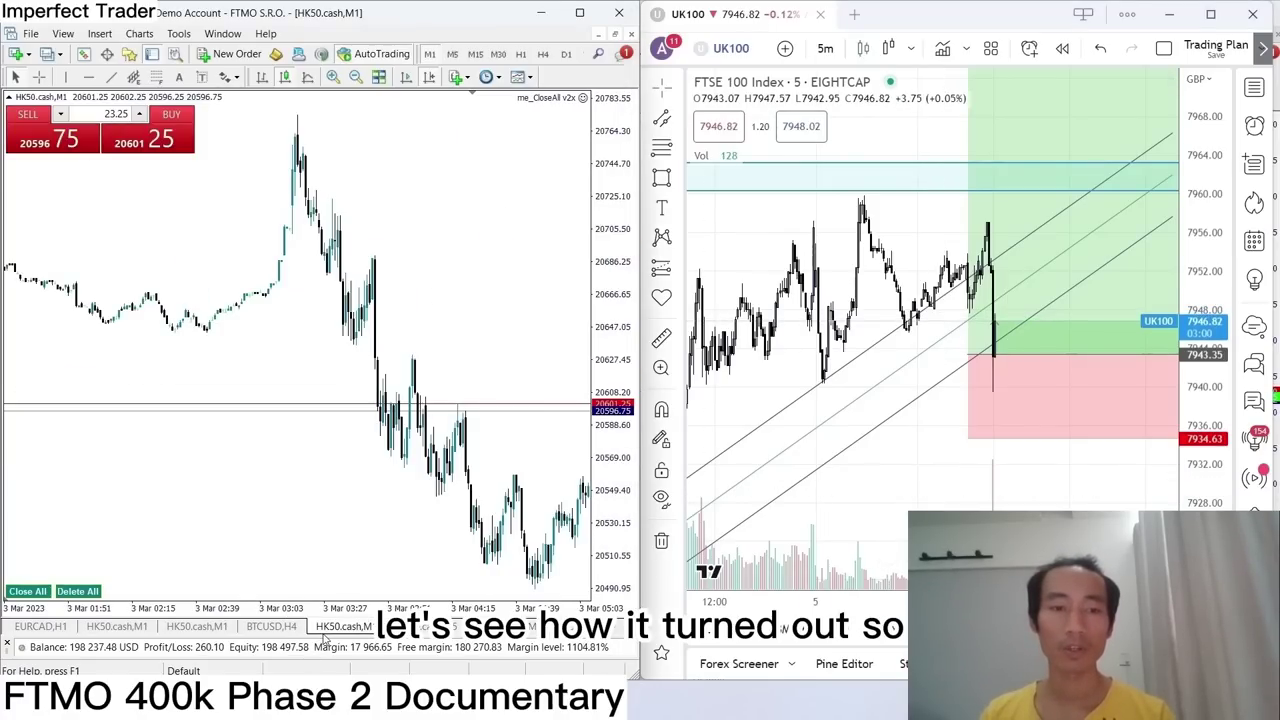
Switch the MetaTrader chart to UK100.cash,M1, check the account history and the open UK100 buy trades, and collapse the list.
click(485, 628)
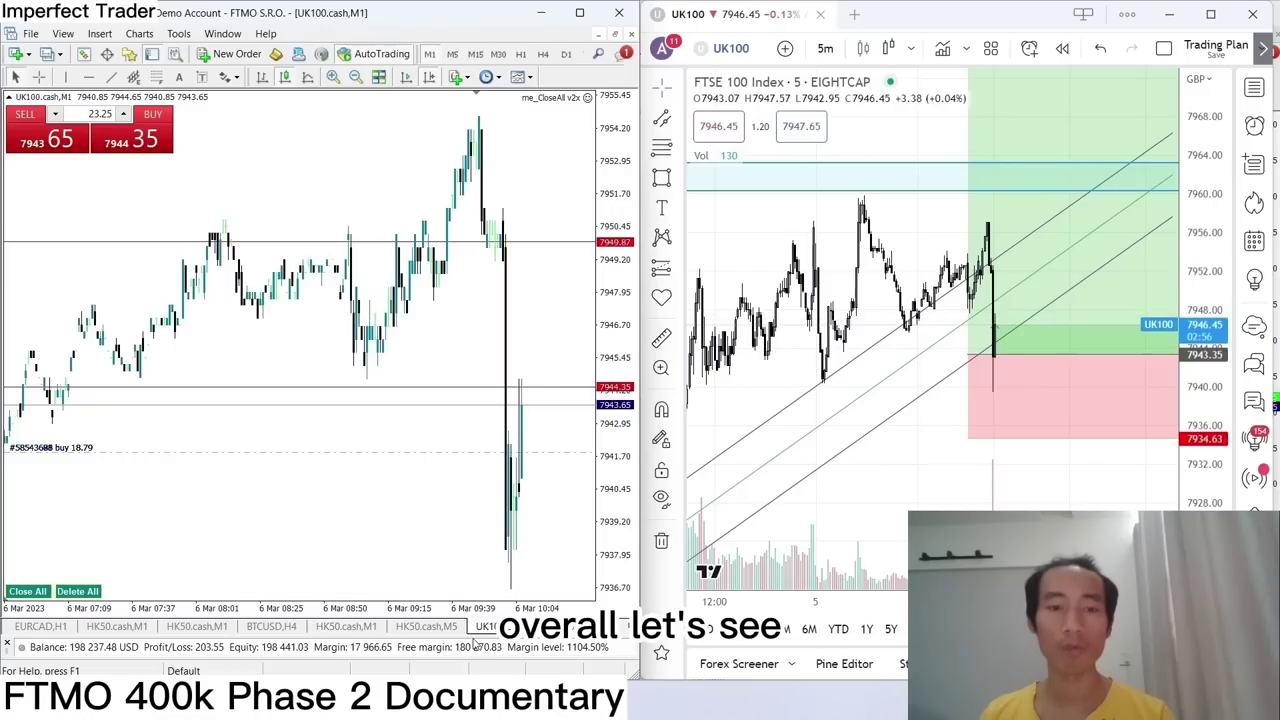
key(ctrl+t)
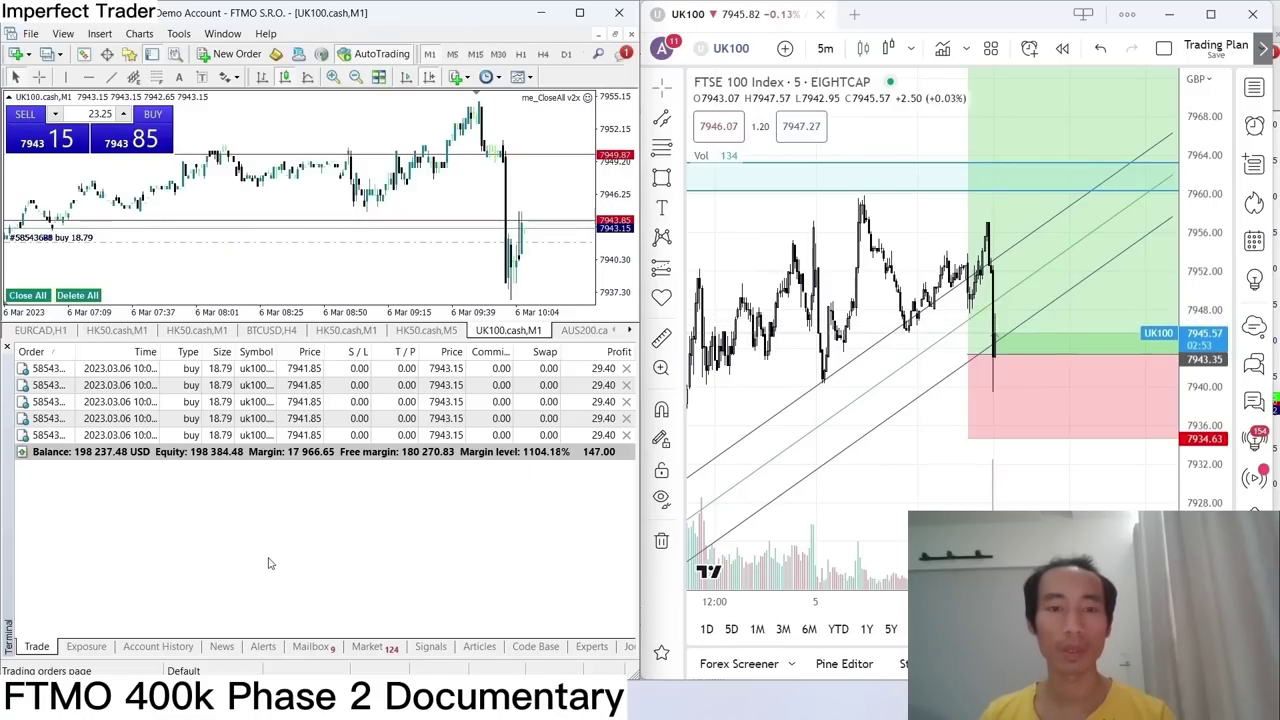
right_click(268, 557)
click(155, 645)
right_click(220, 608)
click(265, 378)
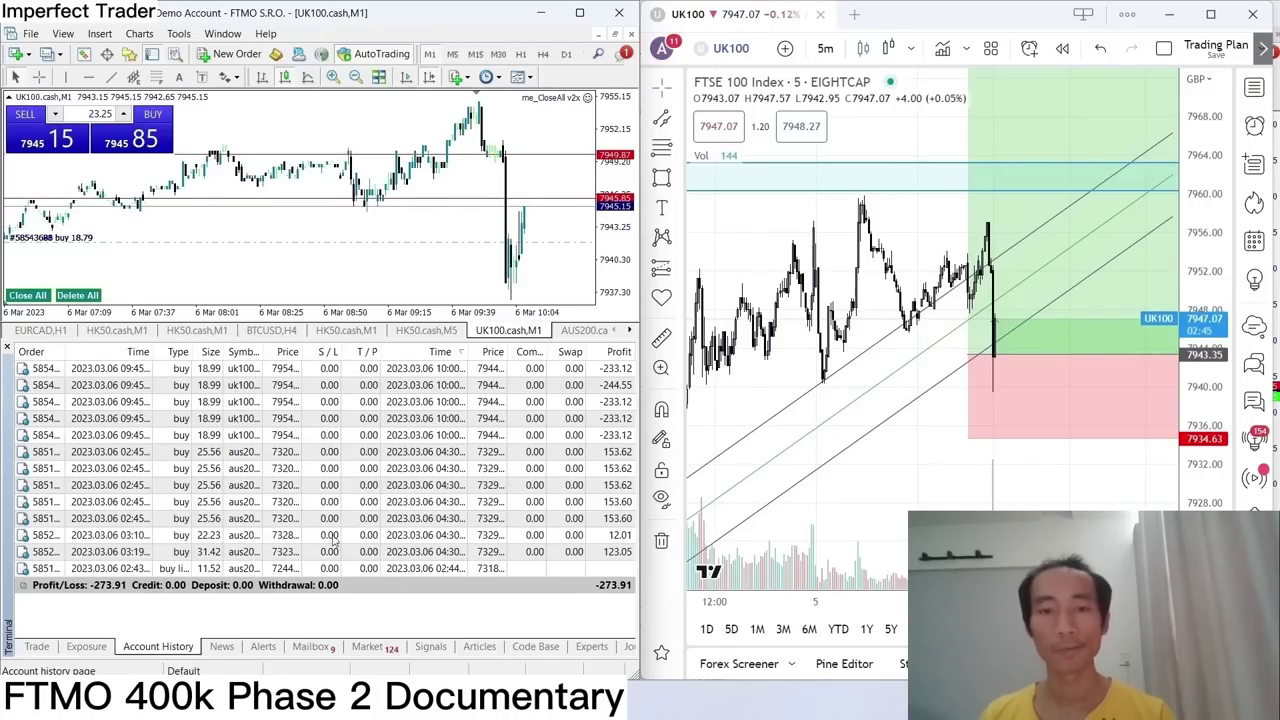
click(37, 647)
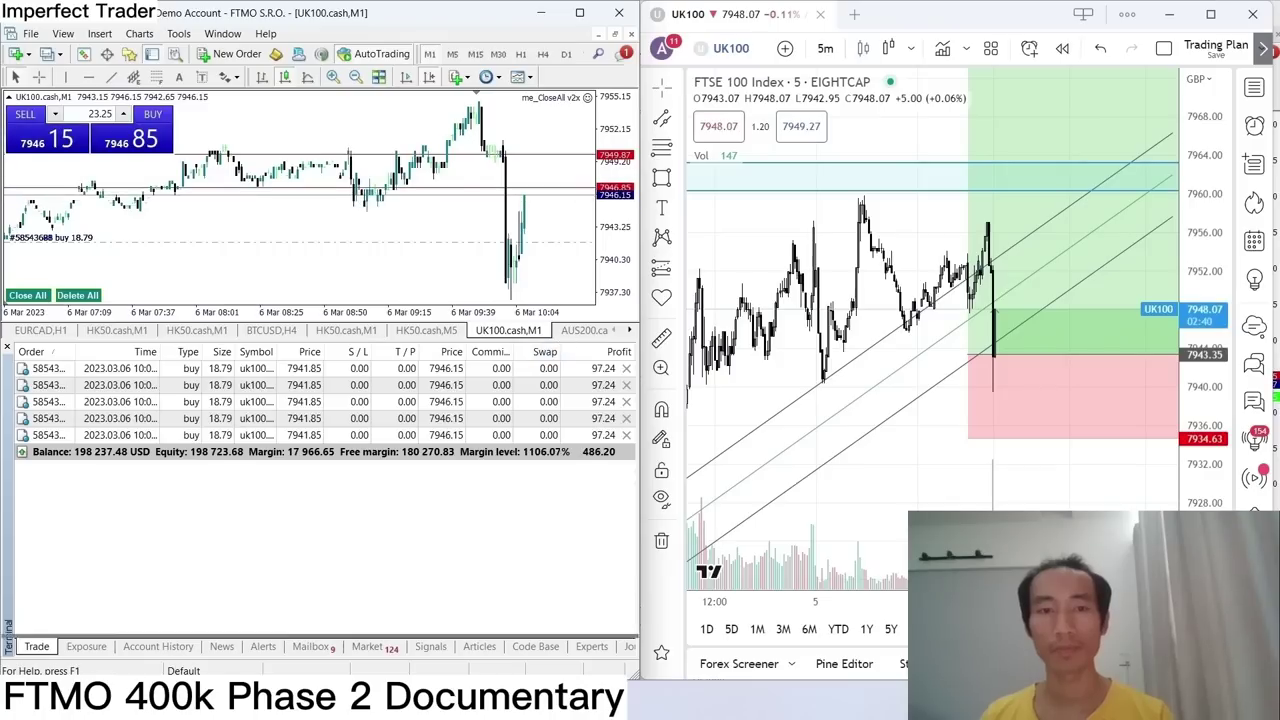
click(37, 647)
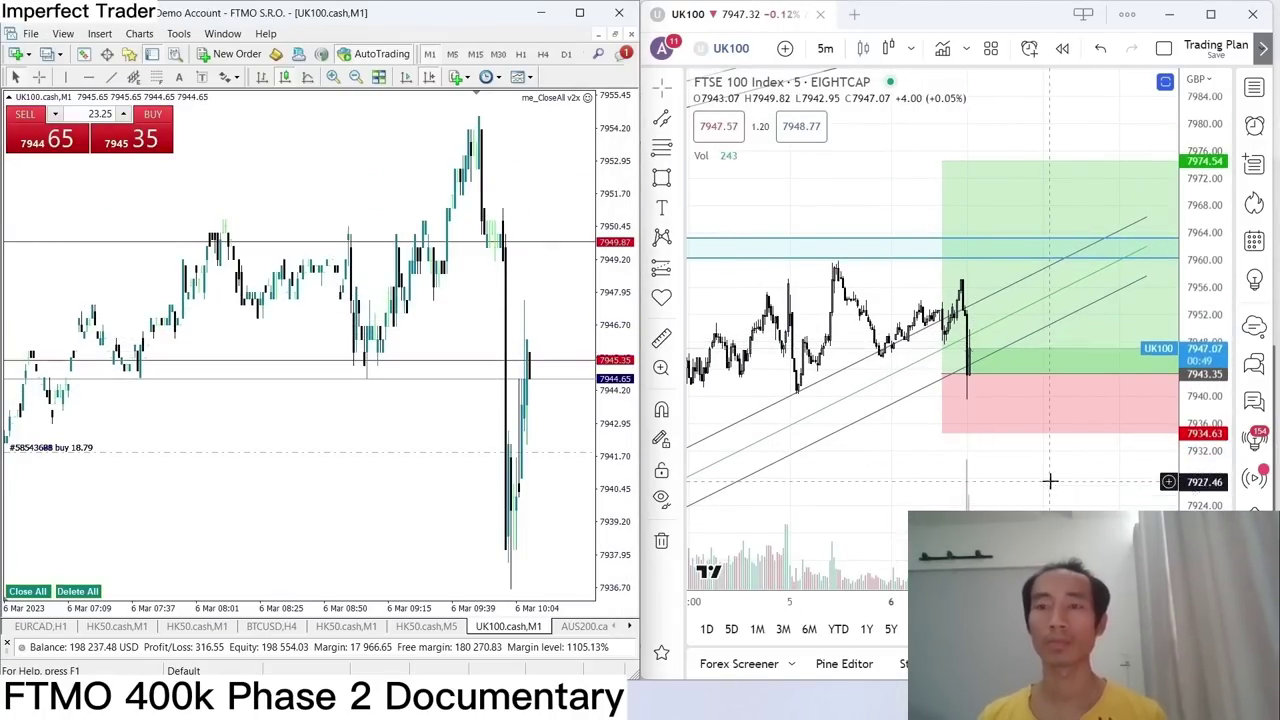
Compare the UK100 price action on the 5-minute and 15-minute charts with the rising channel and the 7943.35 entry.
scroll(1049, 480, up, 2)
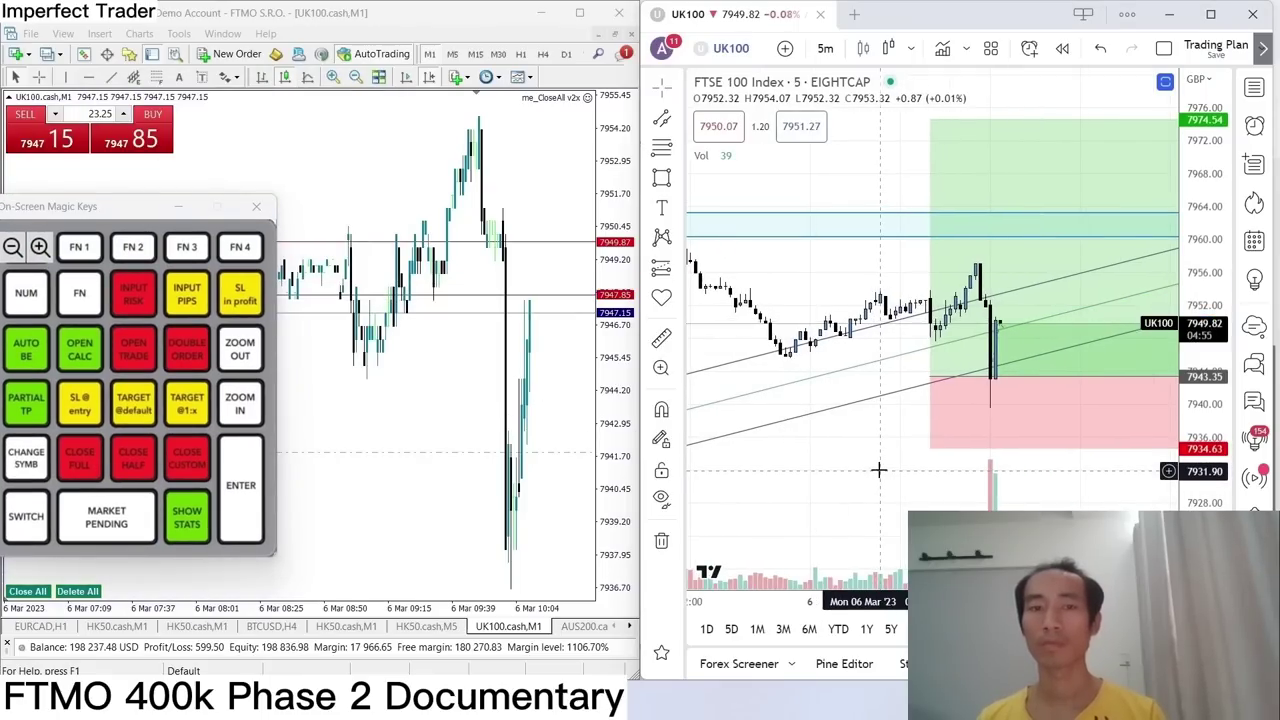
scroll(885, 260, up, 3)
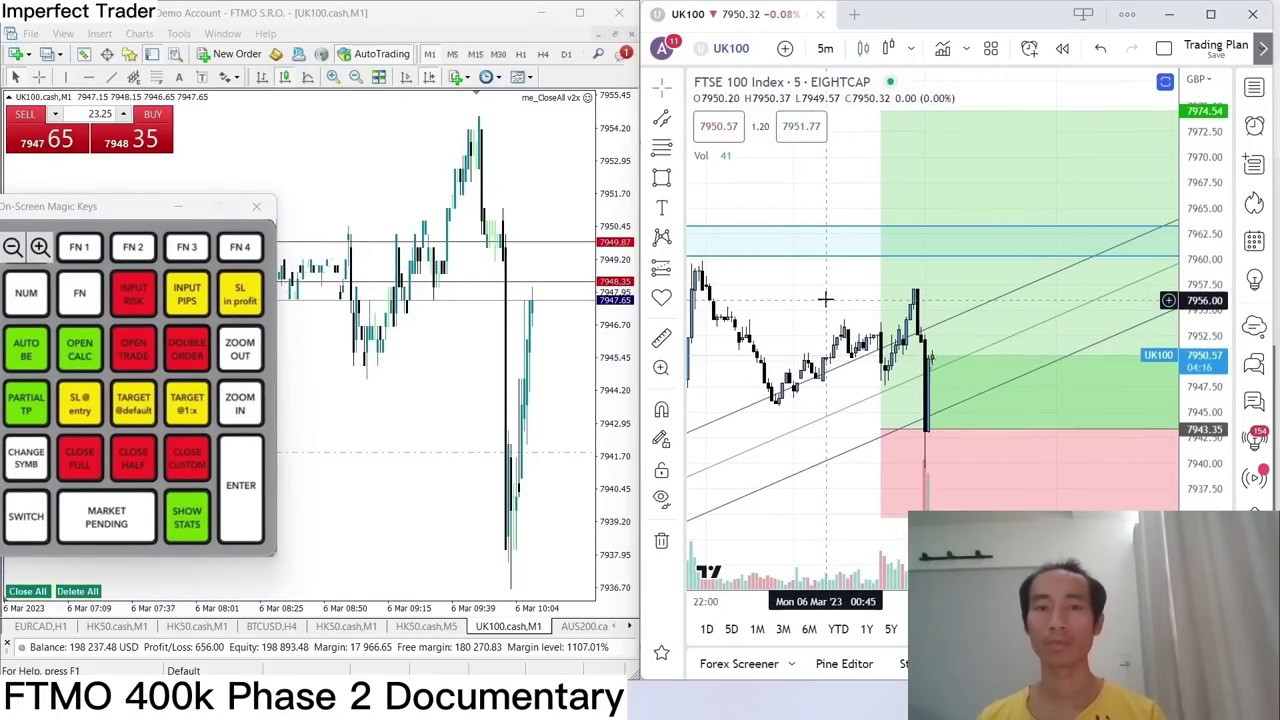
scroll(877, 212, up, 2)
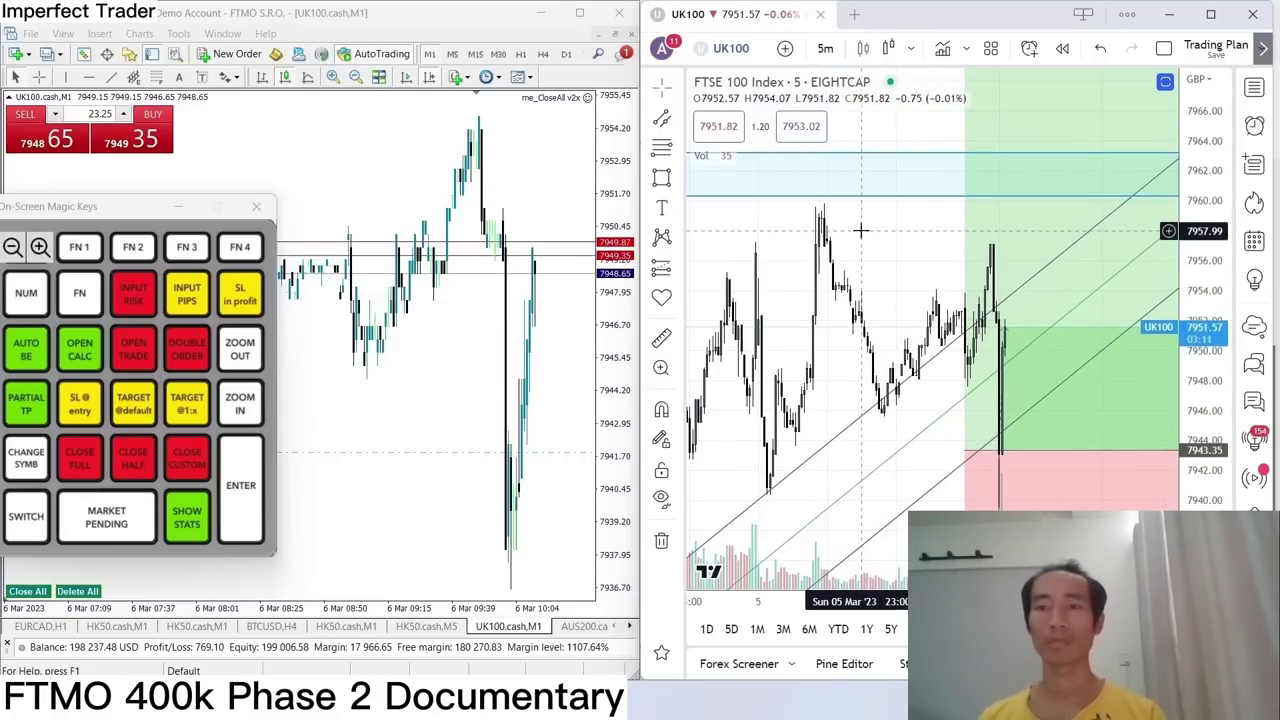
scroll(860, 230, up, 3)
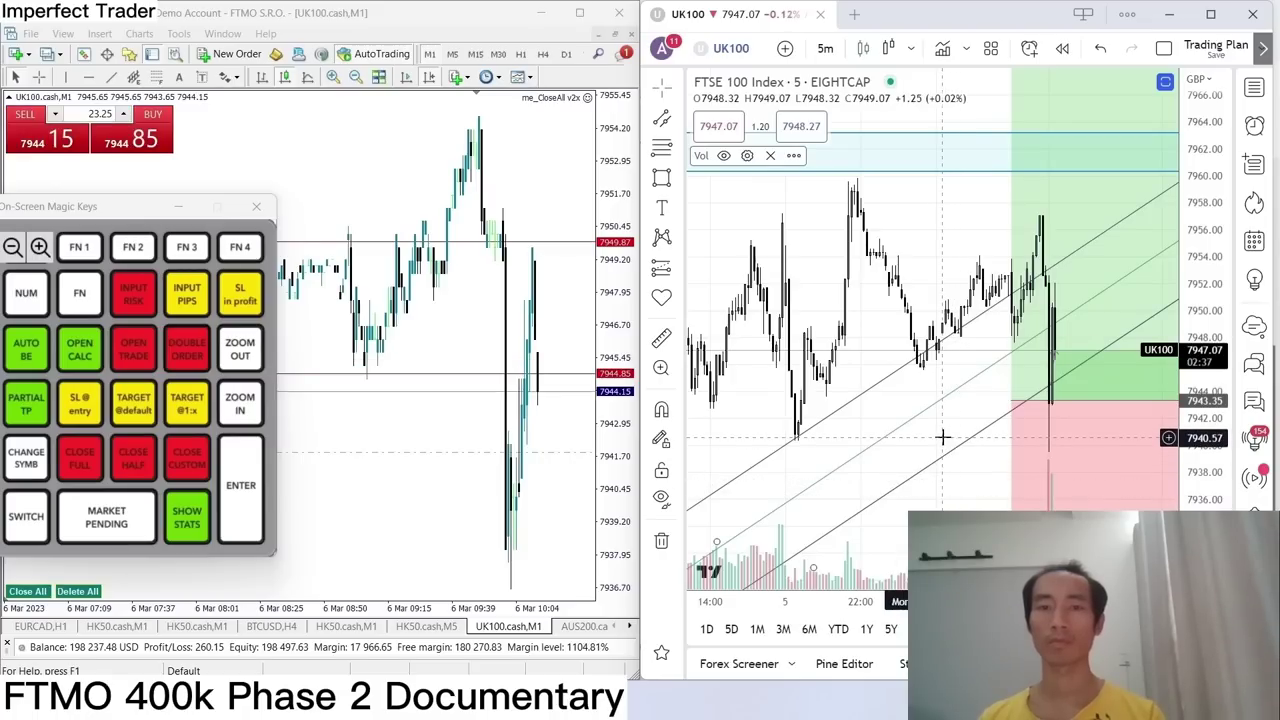
text(15)
key(Return)
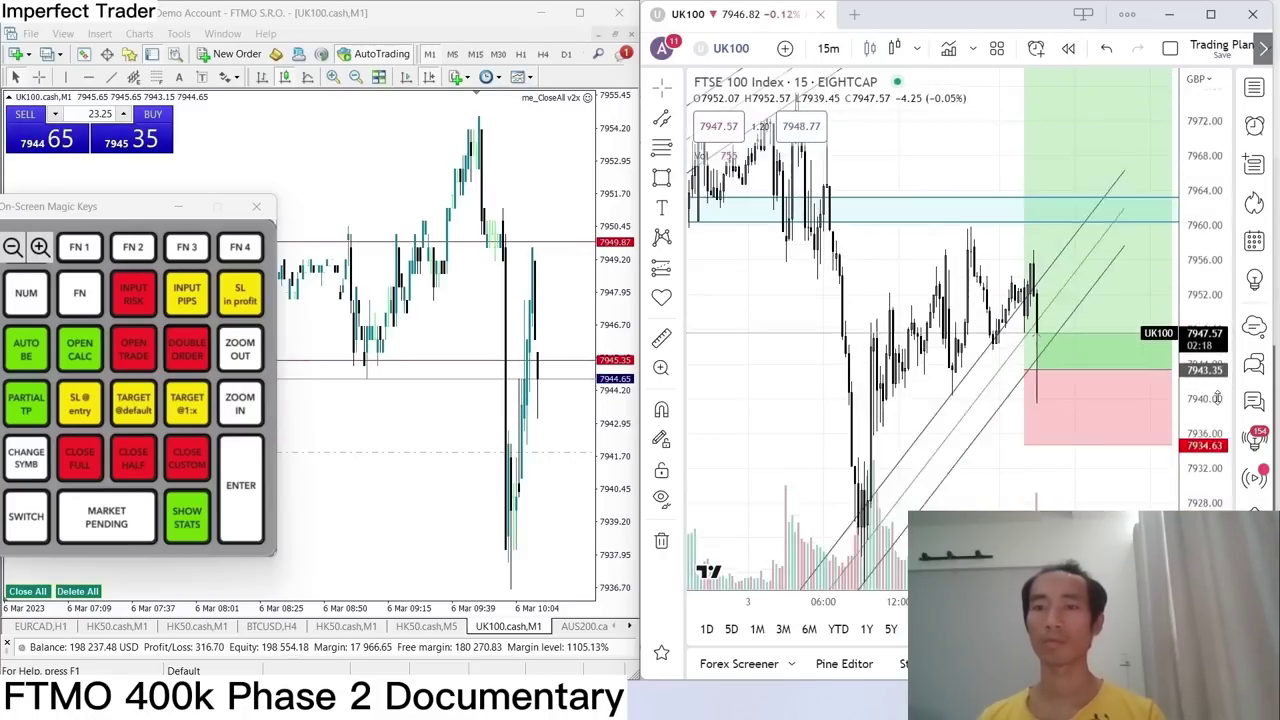
text(5)
key(Return)
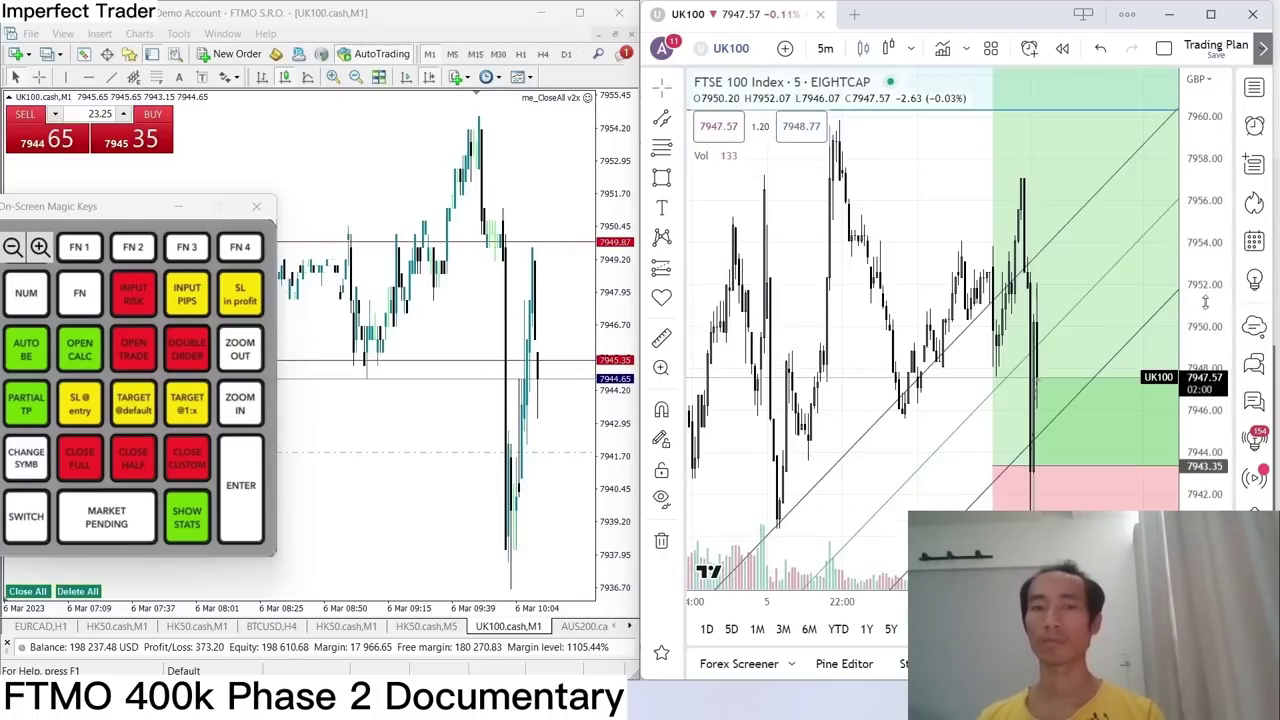
scroll(811, 246, up, 5)
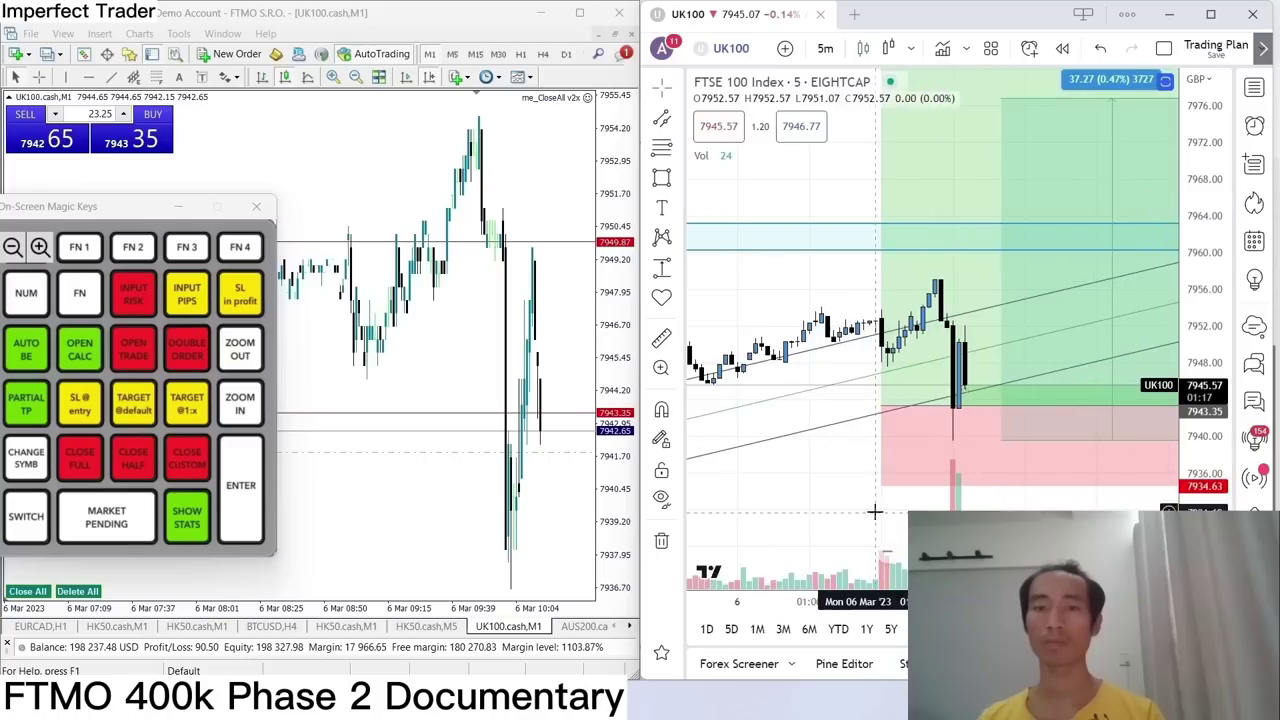
Close all open UK100 buy trades in full, and switch the UK100 TradingView chart to the 15-minute interval.
click(87, 470)
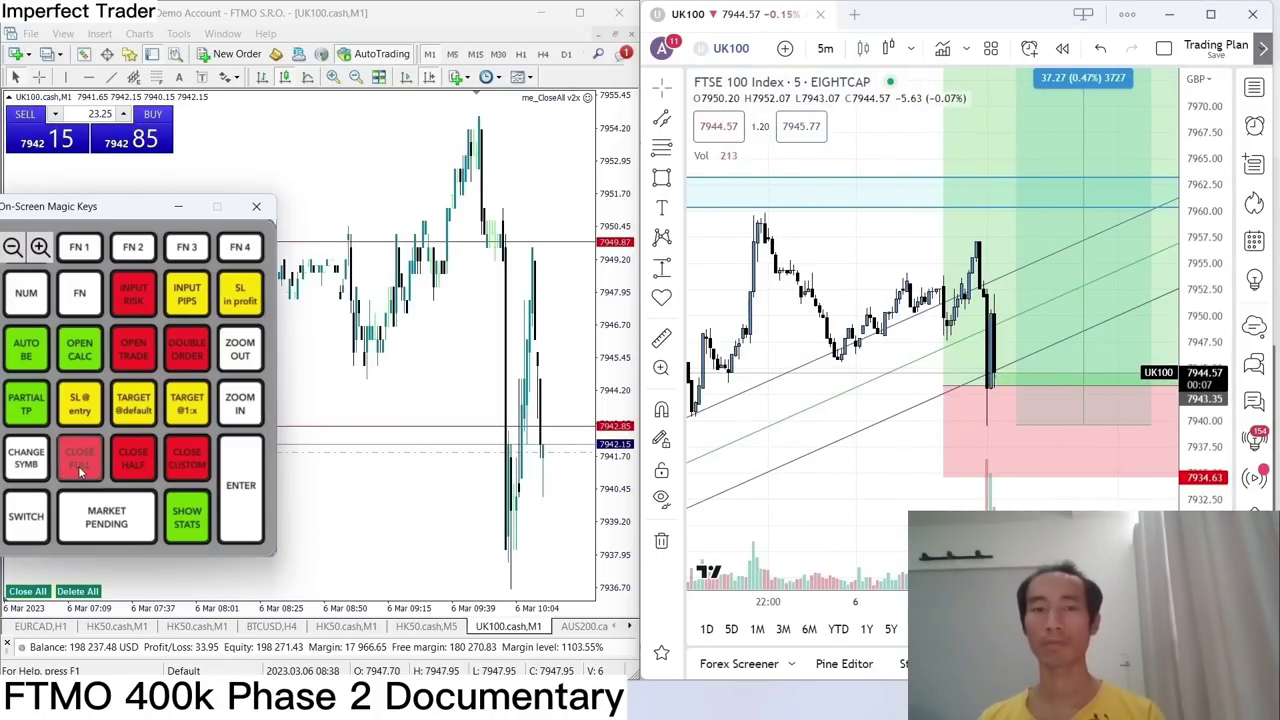
key(1)
key(5)
key(Return)
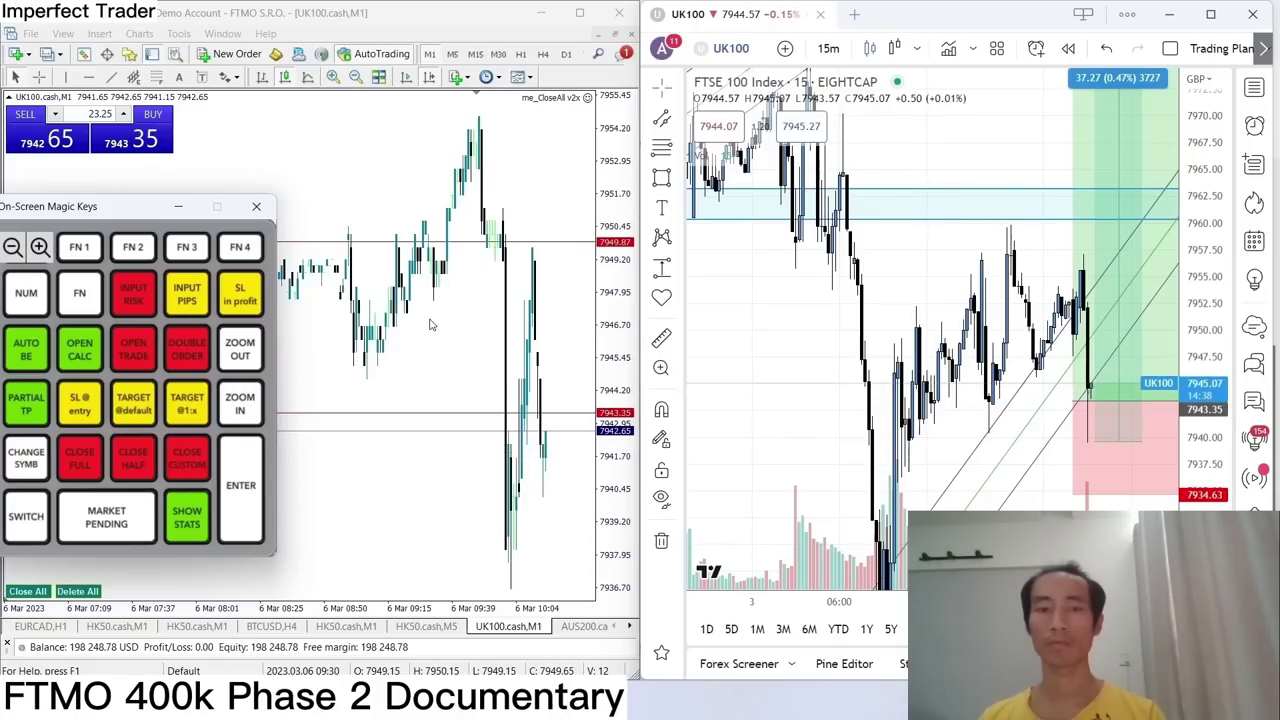
click(468, 272)
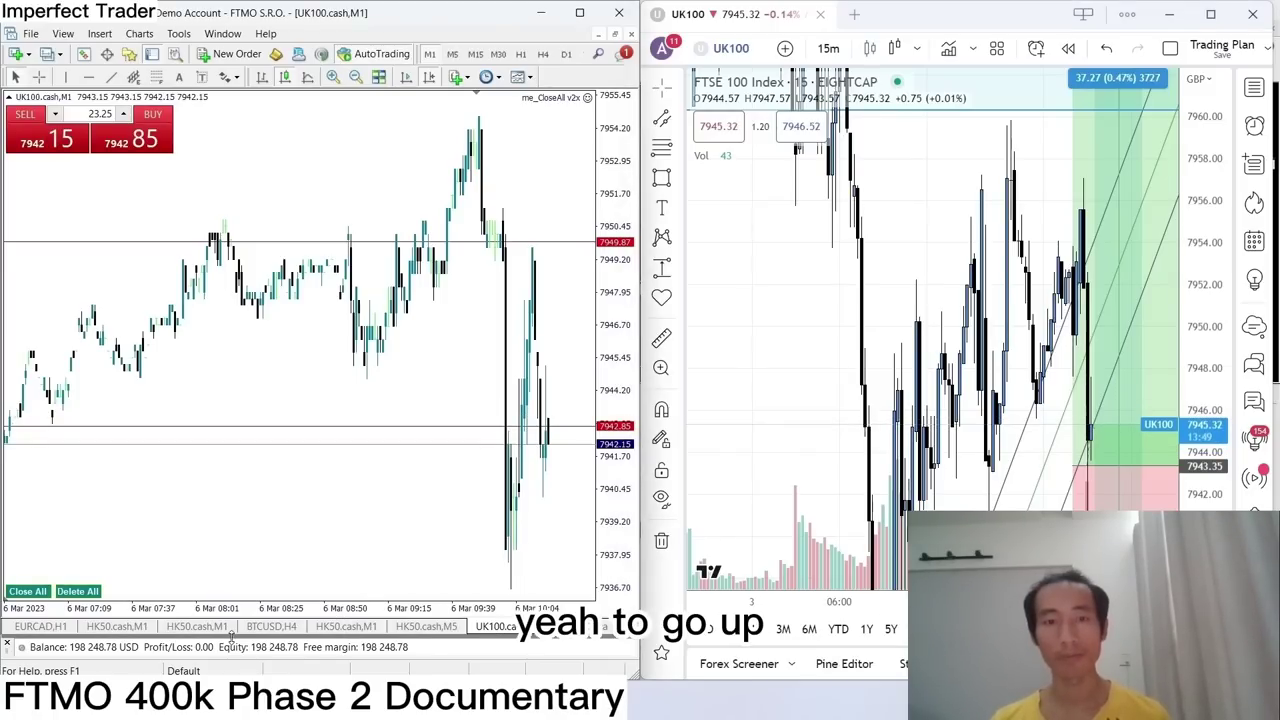
Review the closed trades in the account history, check its Today period, and sort them by closing time with the newest last.
key(ctrl+t)
click(155, 648)
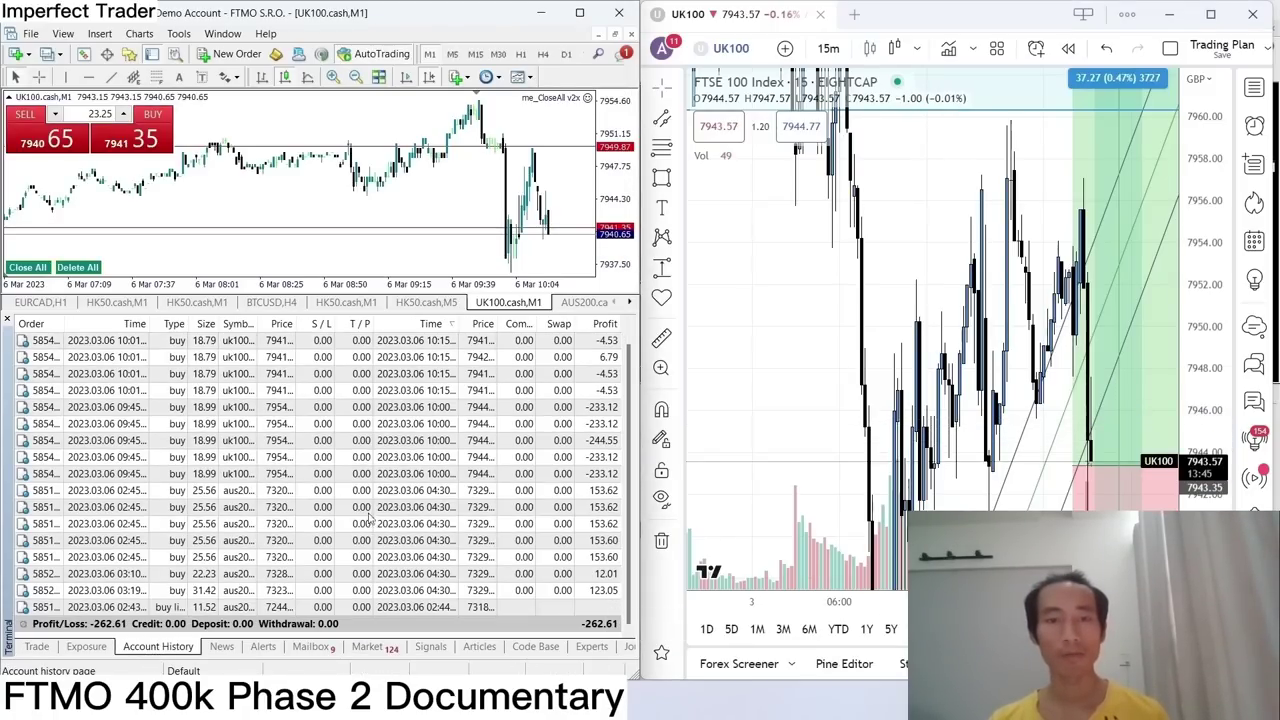
right_click(345, 440)
click(428, 507)
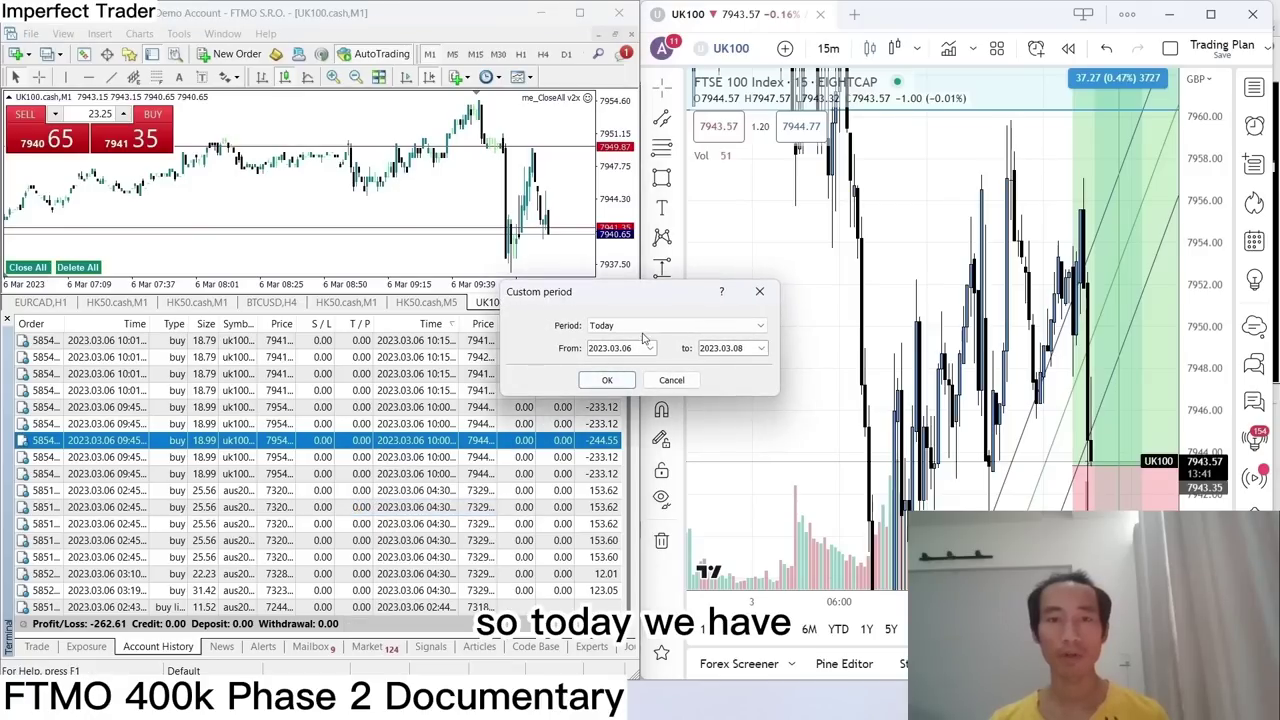
click(643, 336)
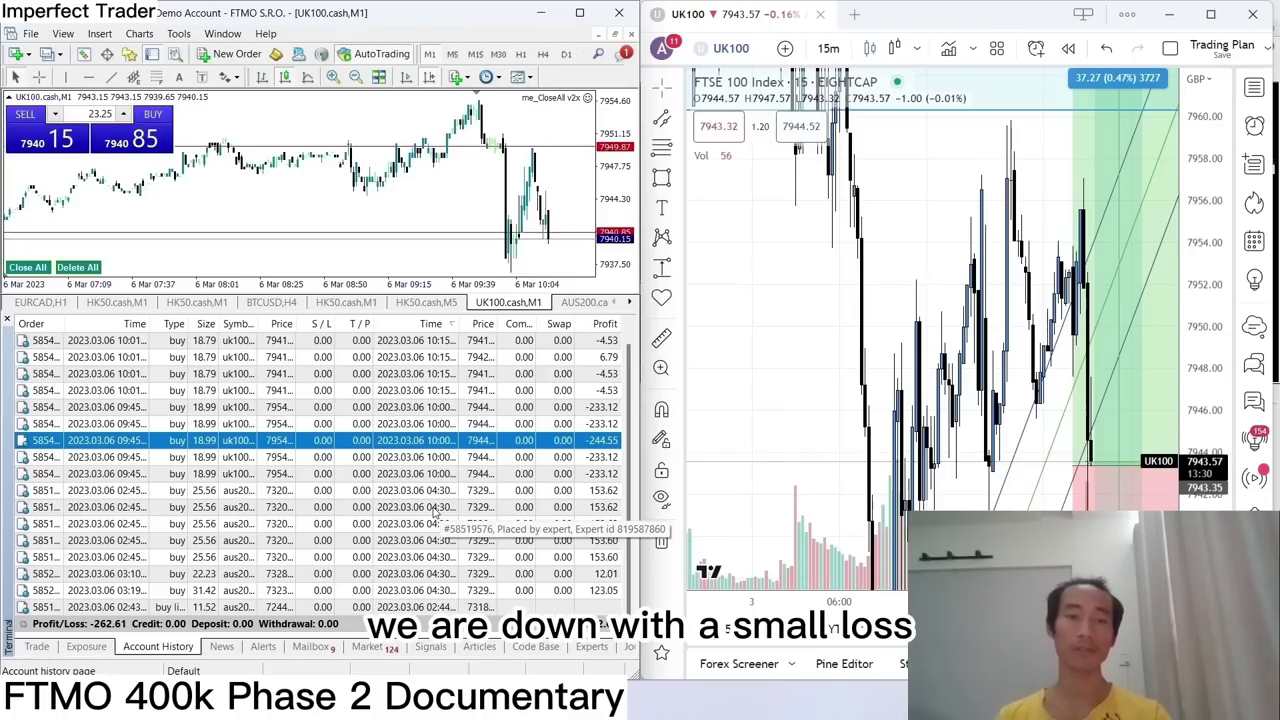
click(431, 323)
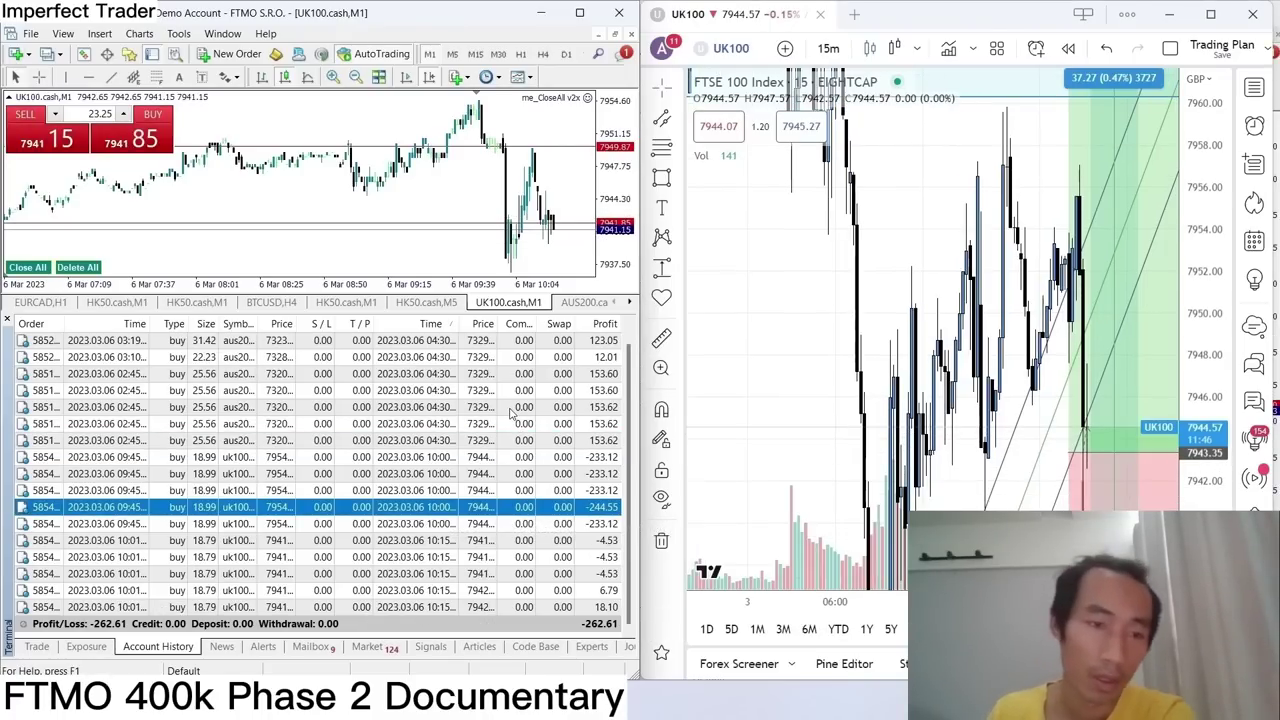
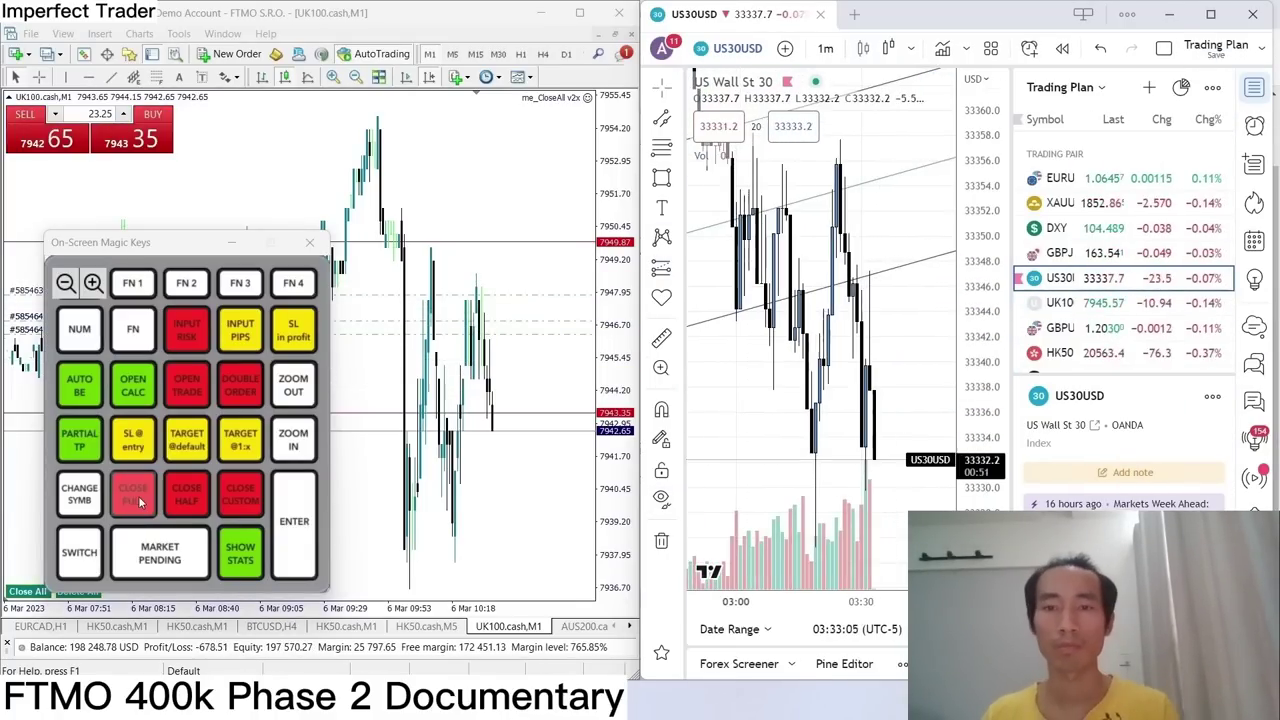
Close the re-entered UK100 buy trades in full, and check the US30USD chart from the watchlist.
click(138, 497)
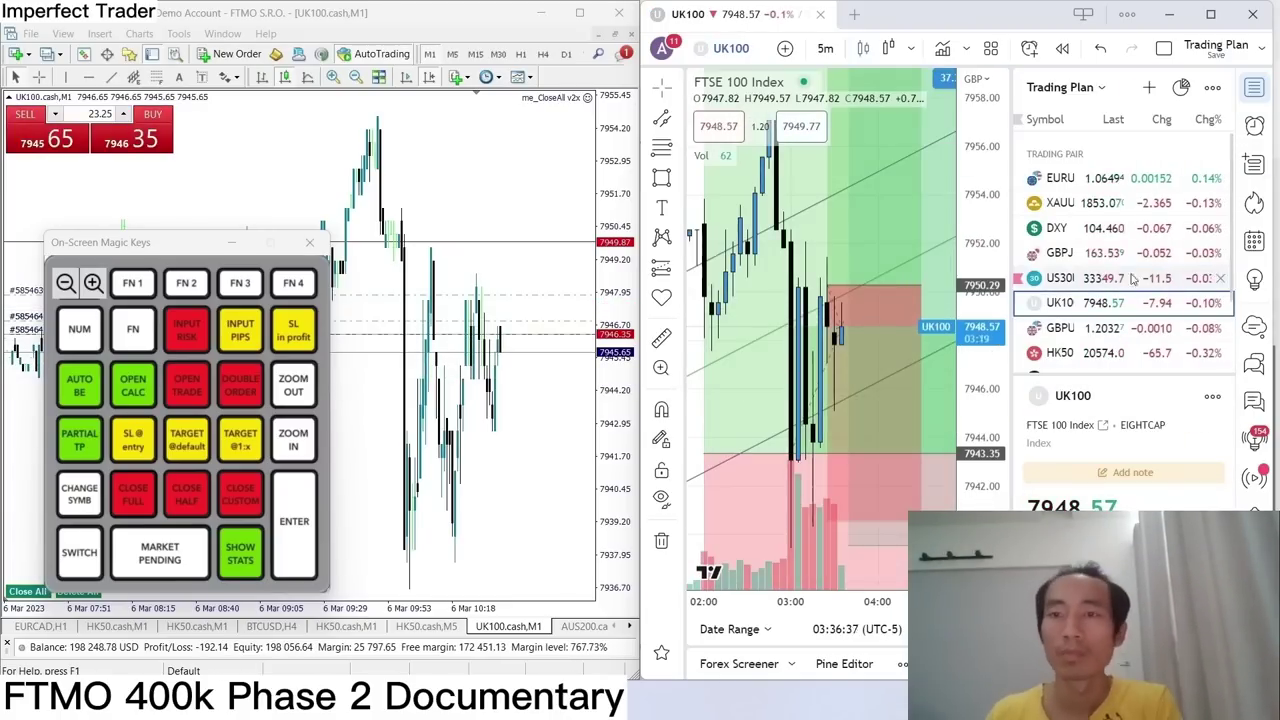
click(1133, 281)
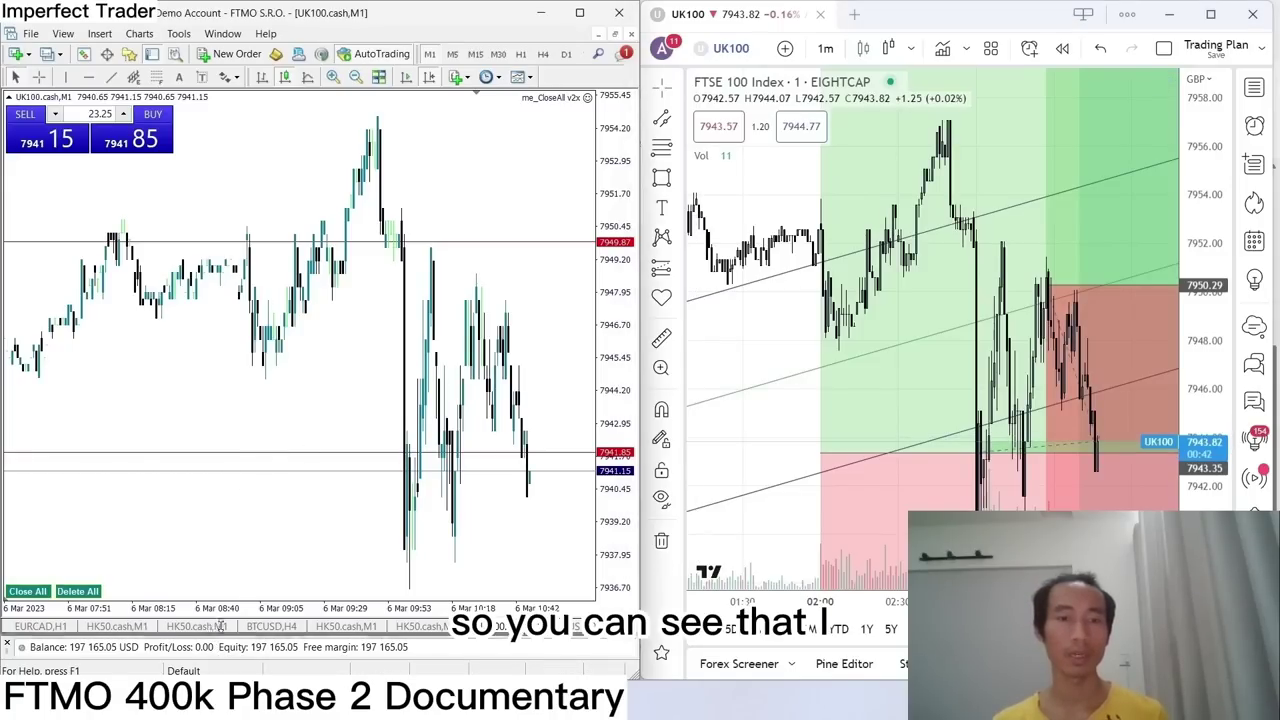
Plot the closed UK100 buy trades opened at 09:45, 10:01 and 10:25 from the account history onto the MetaTrader chart.
key(ctrl+t)
click(363, 404)
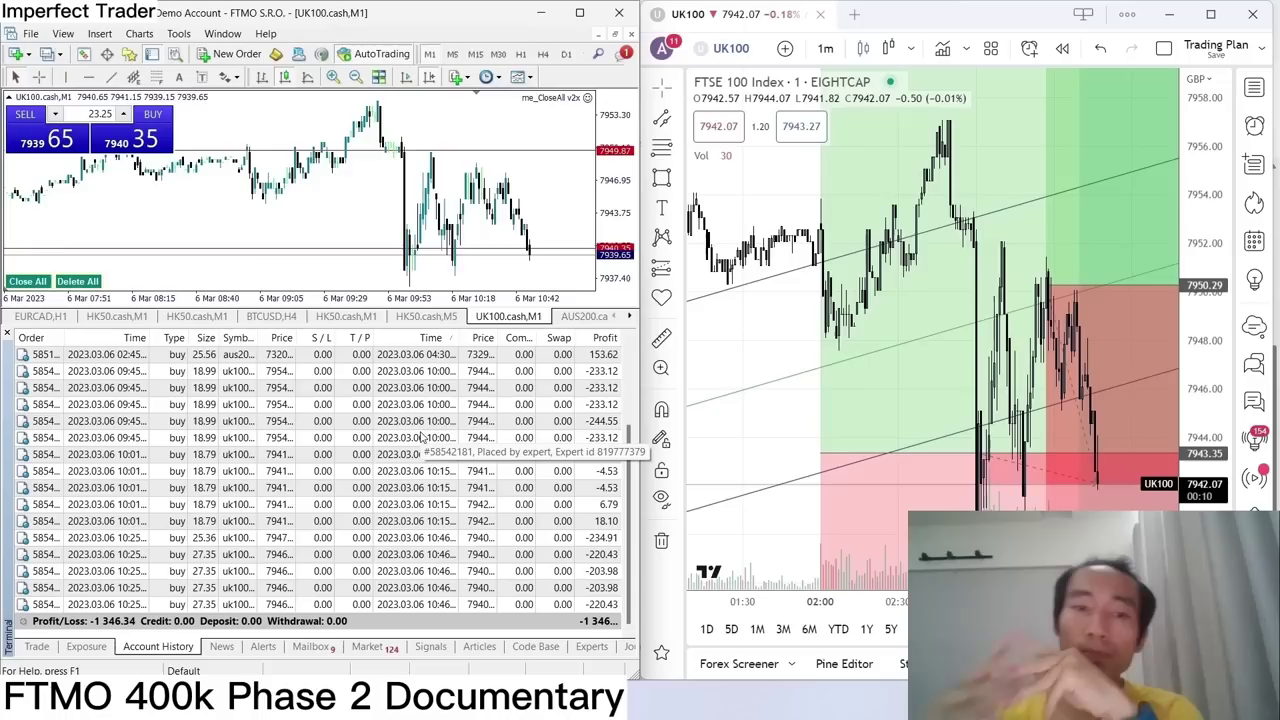
drag(410, 397, 340, 198)
drag(420, 471, 440, 254)
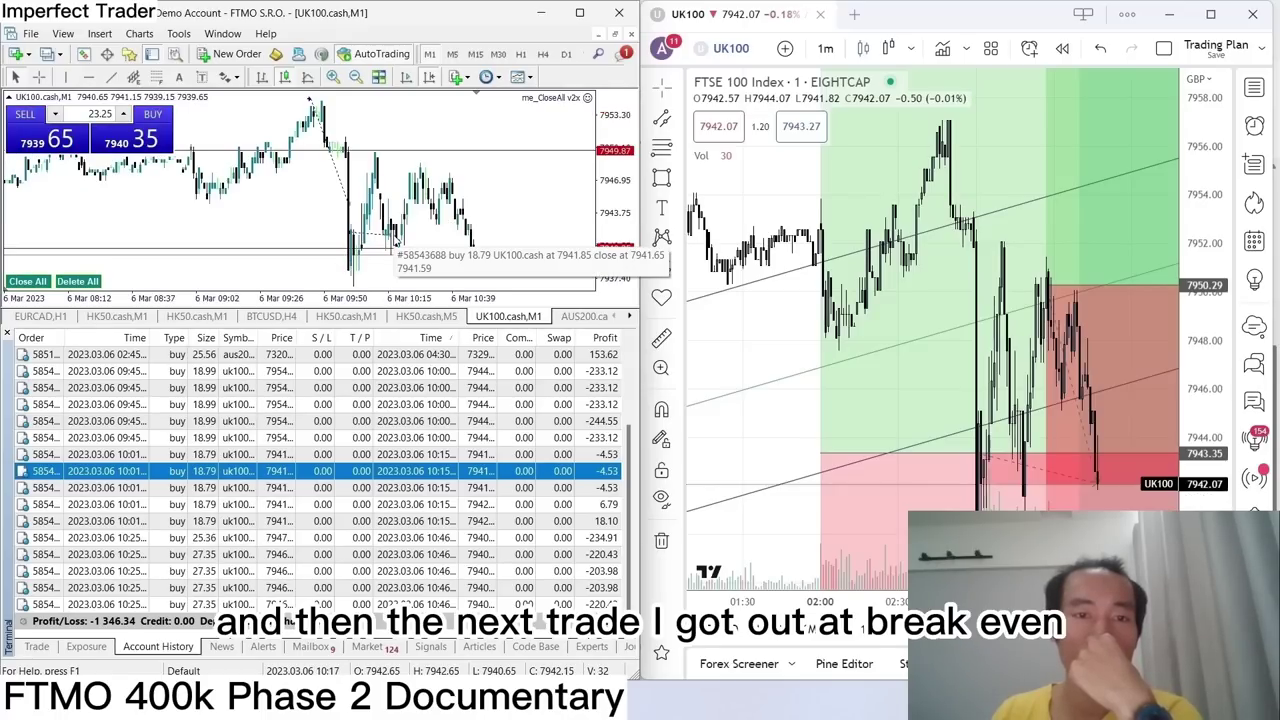
drag(500, 557, 500, 261)
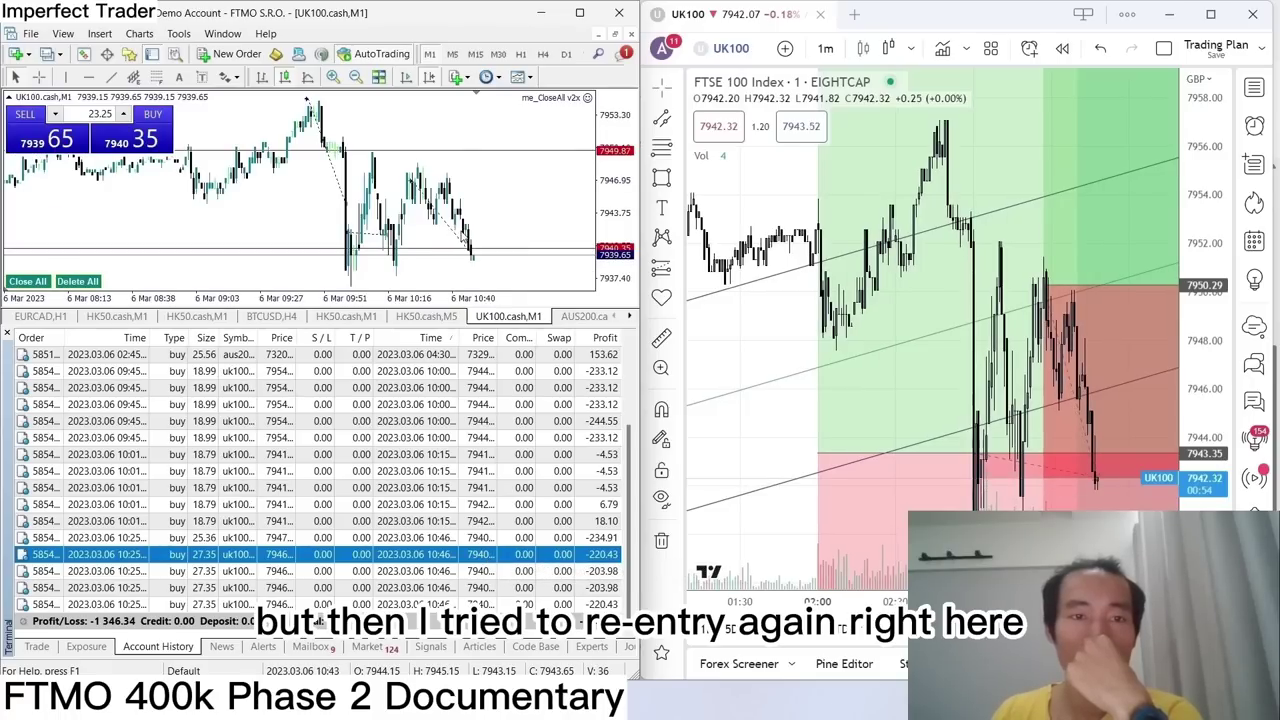
mouse_move(420, 193)
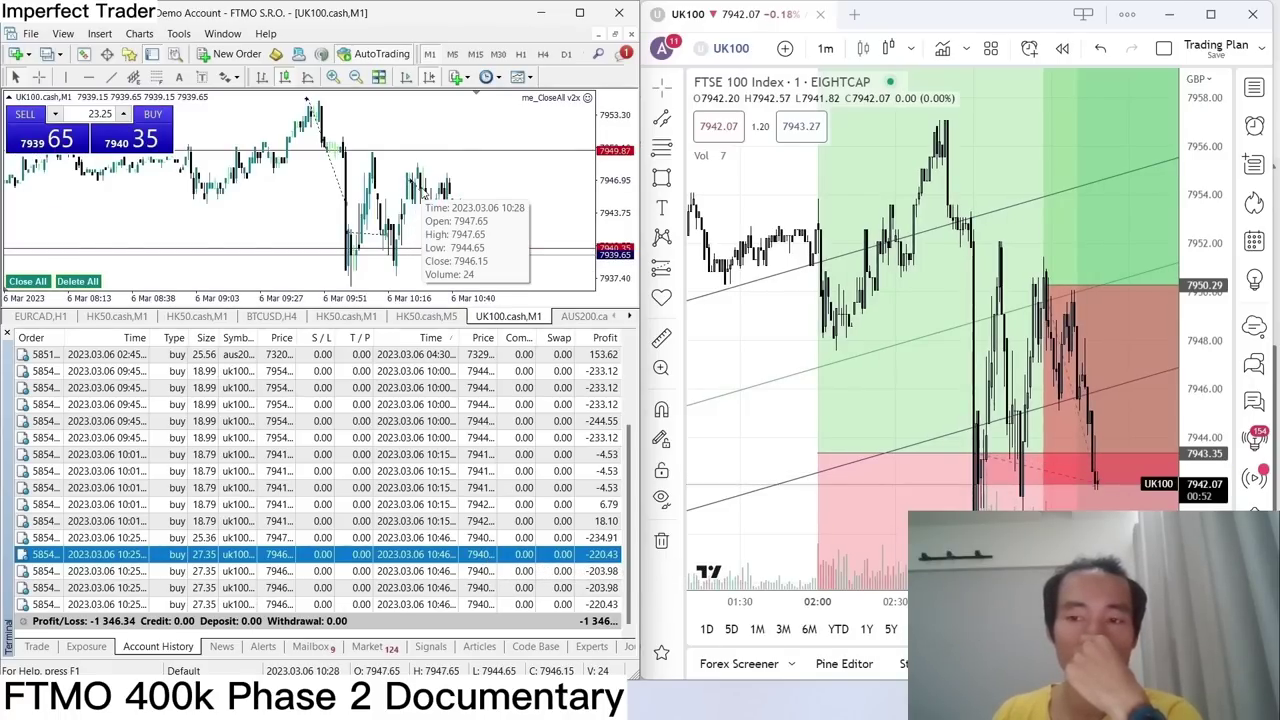
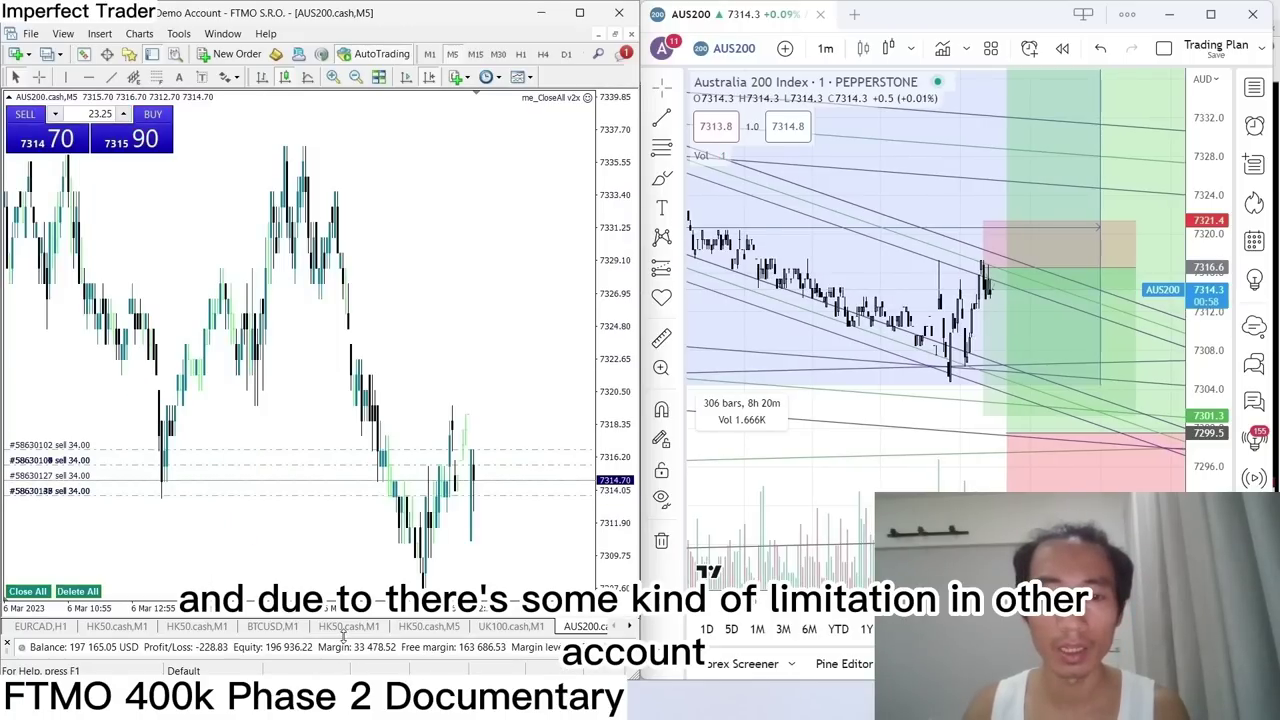
Examine the open AUS200 sell trades and the short position drawn at 7316.6 with its 7321.4 stop and 7301.3 target.
drag(343, 637, 398, 364)
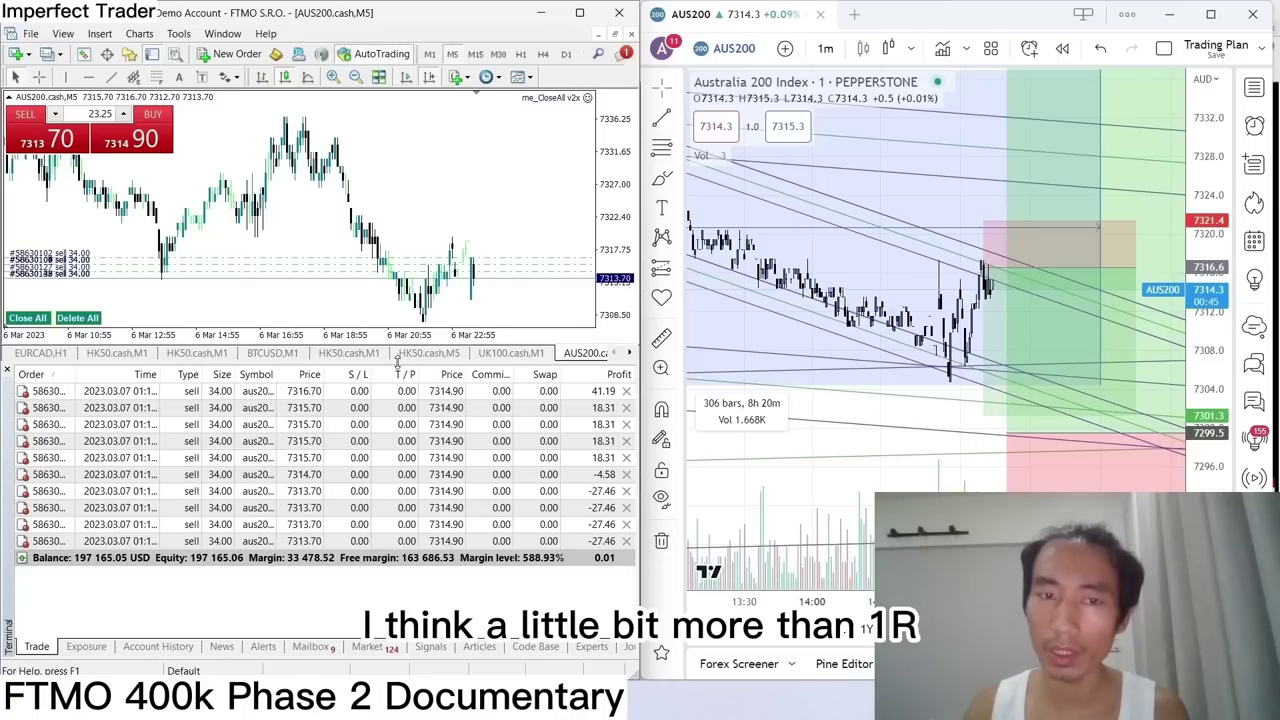
drag(398, 364, 400, 640)
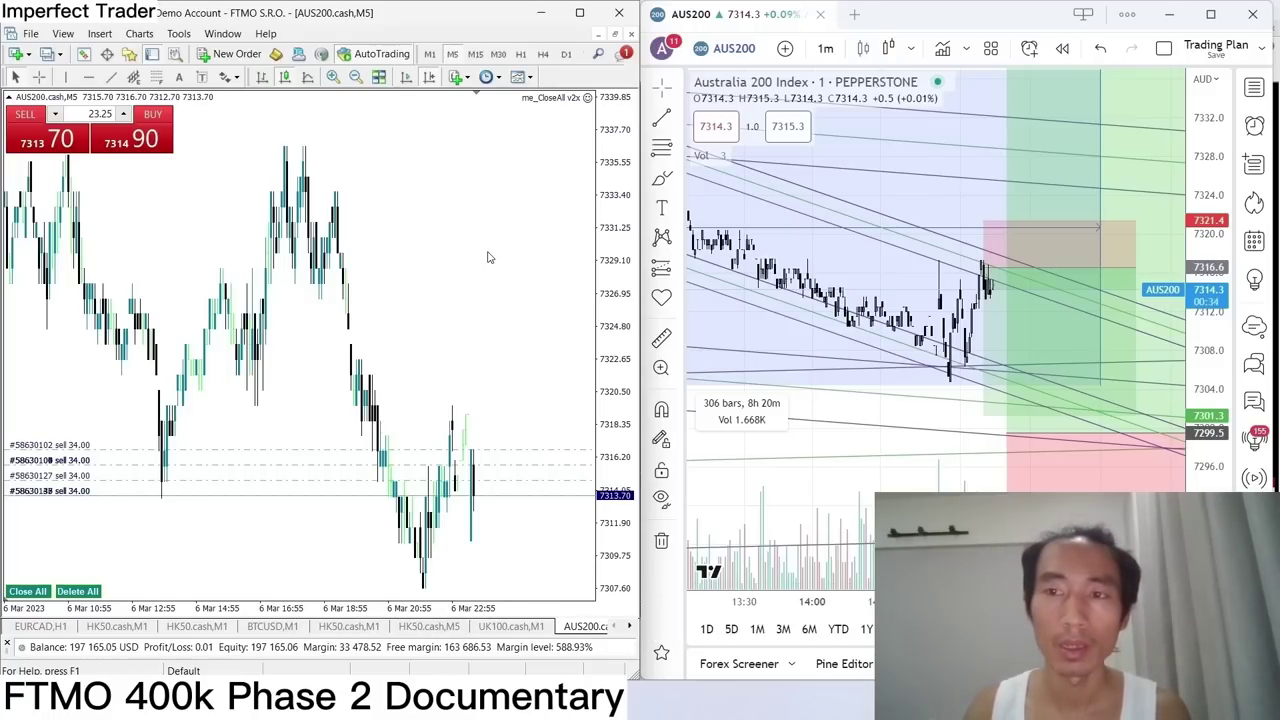
click(931, 442)
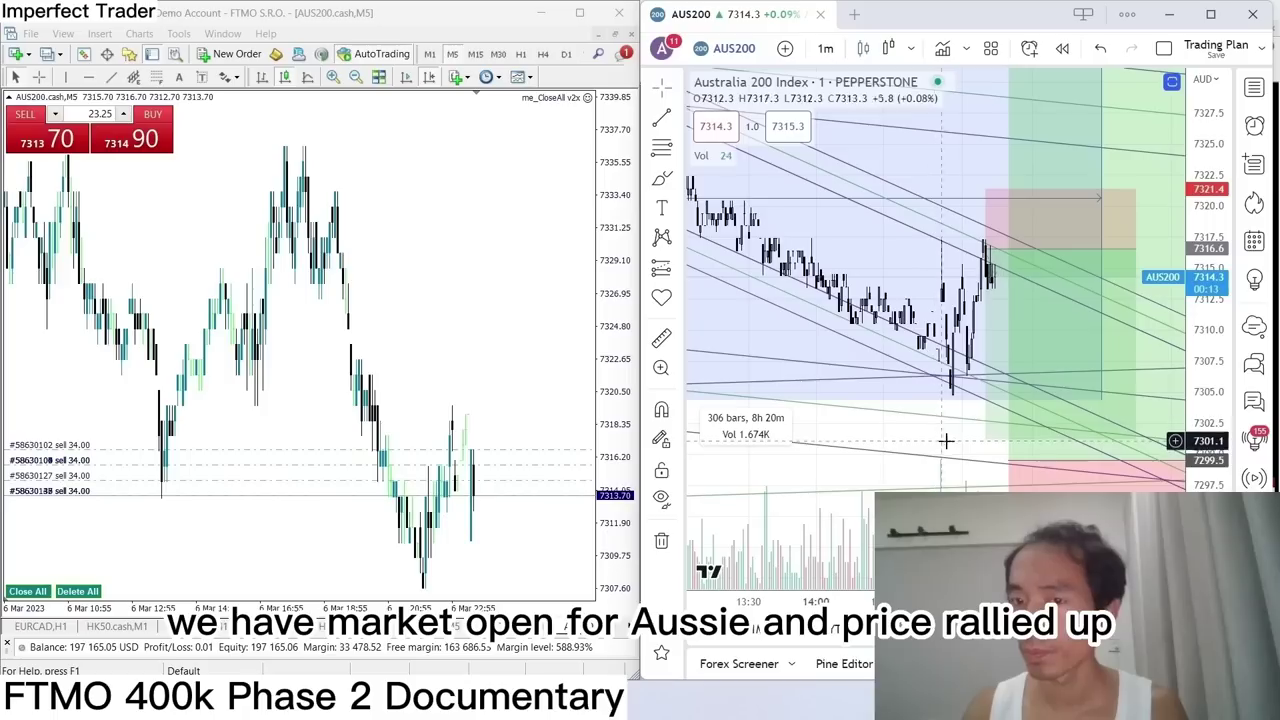
drag(917, 455, 1042, 474)
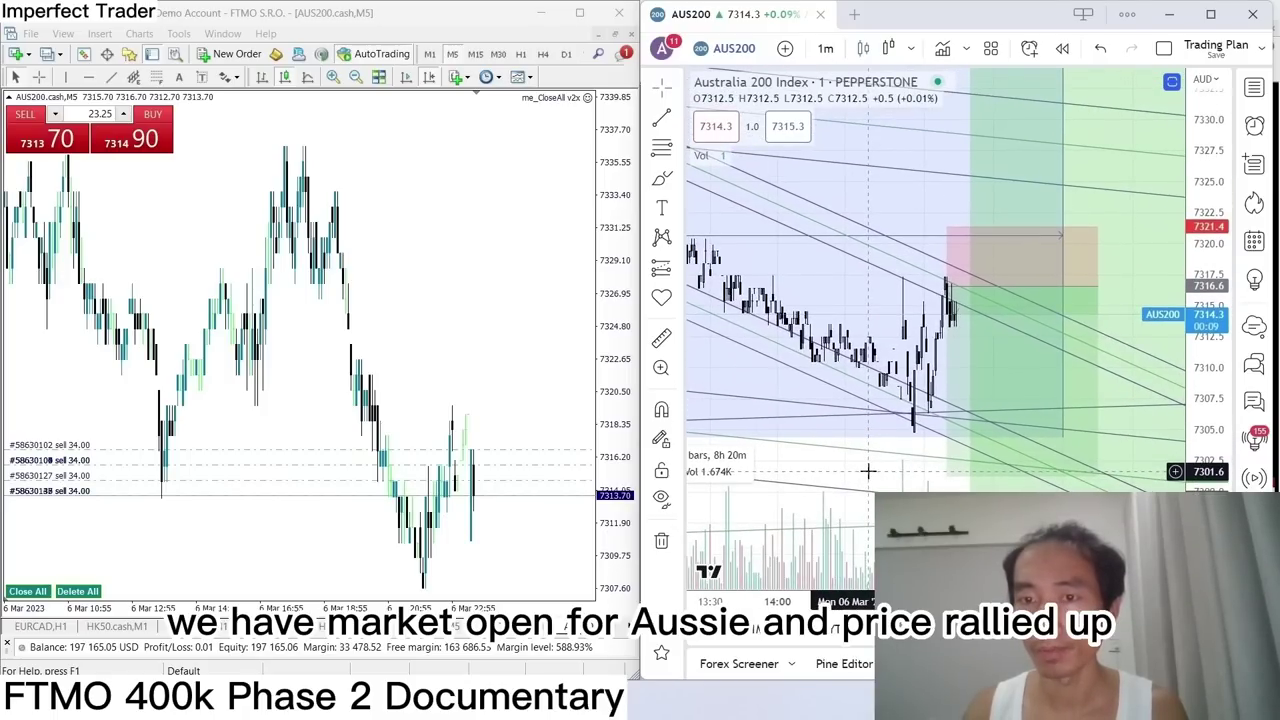
drag(907, 340, 957, 342)
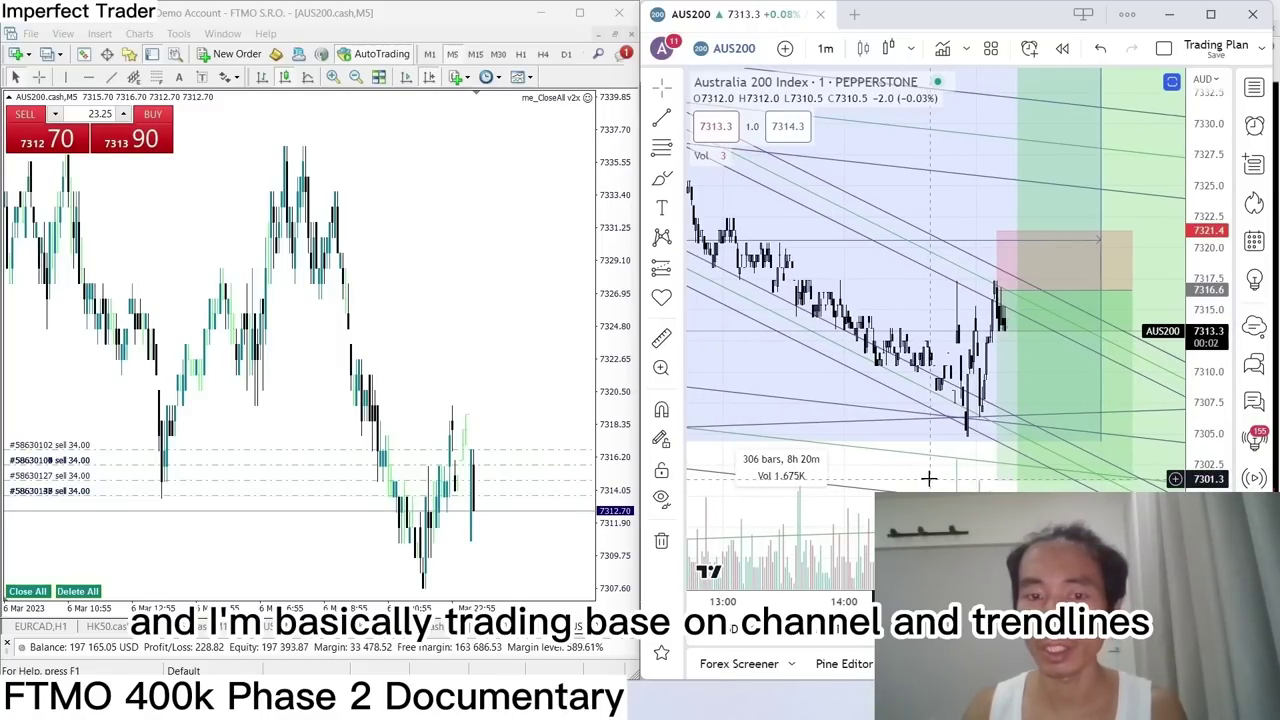
drag(928, 479, 910, 451)
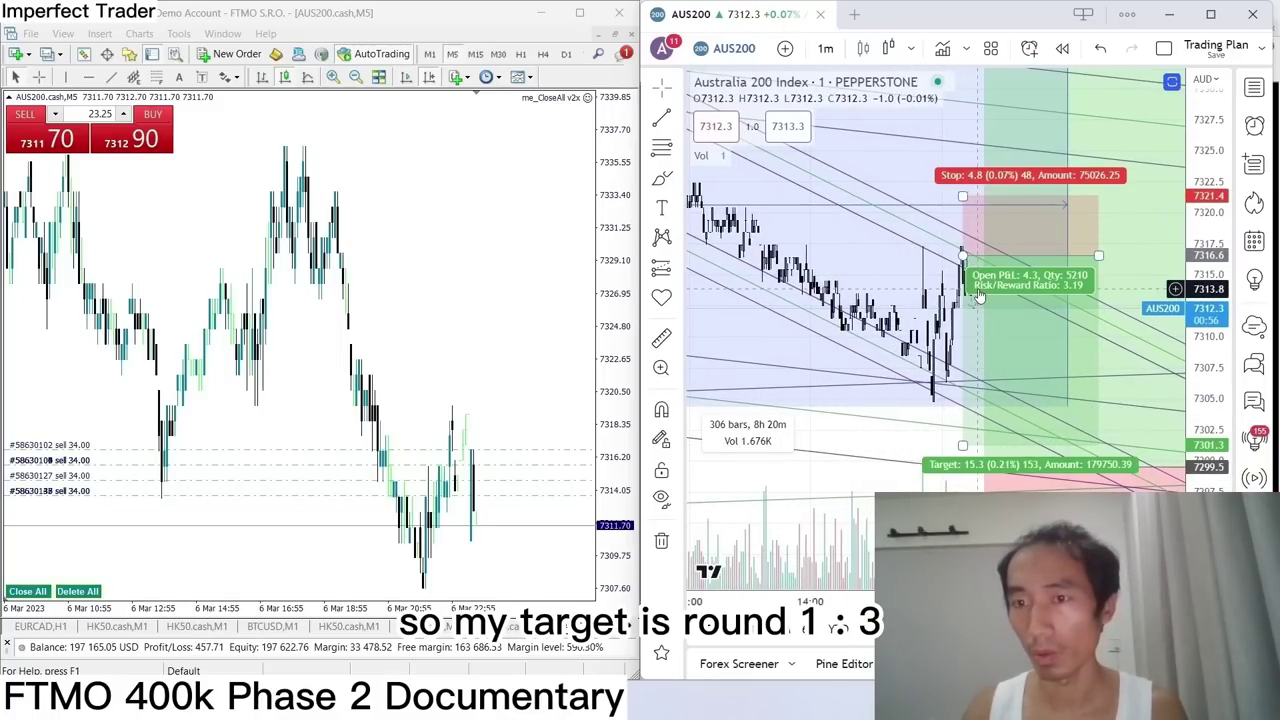
drag(903, 455, 877, 423)
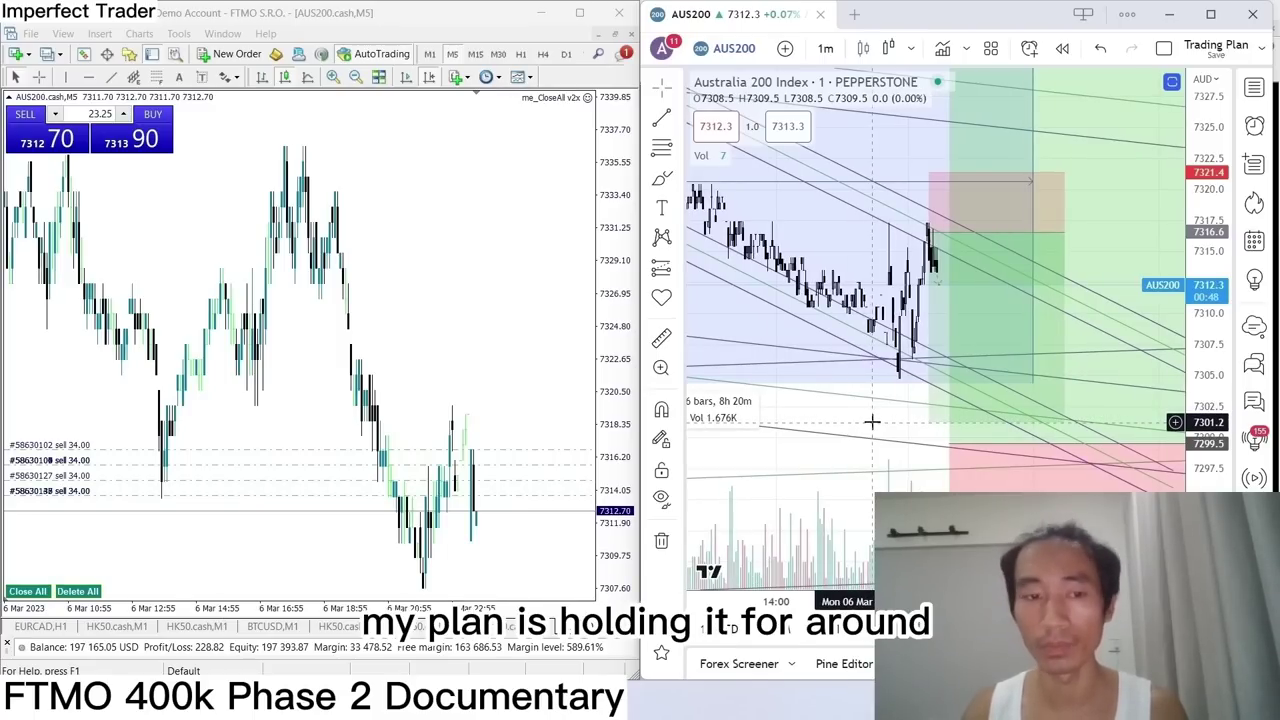
click(1019, 316)
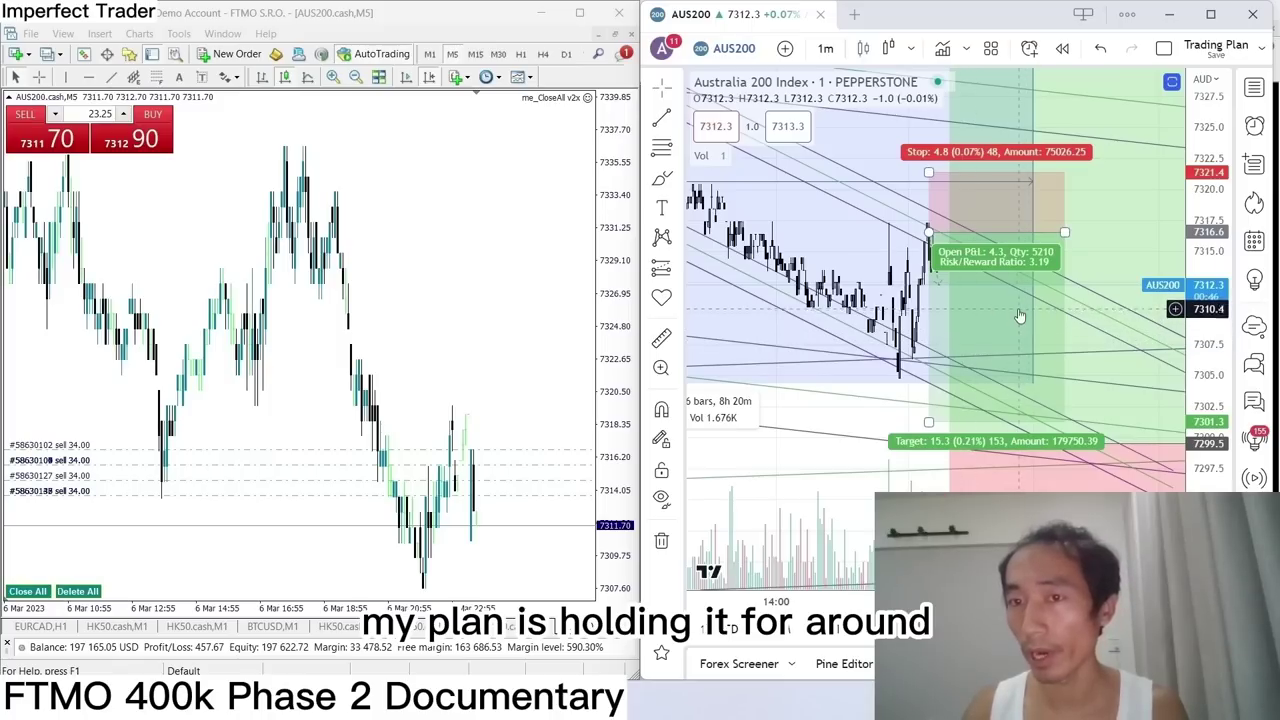
Measure a date range of about 46 minutes ahead from the latest AUS200 candle on the 1-minute chart.
click(890, 390)
click(661, 268)
click(749, 369)
click(1032, 230)
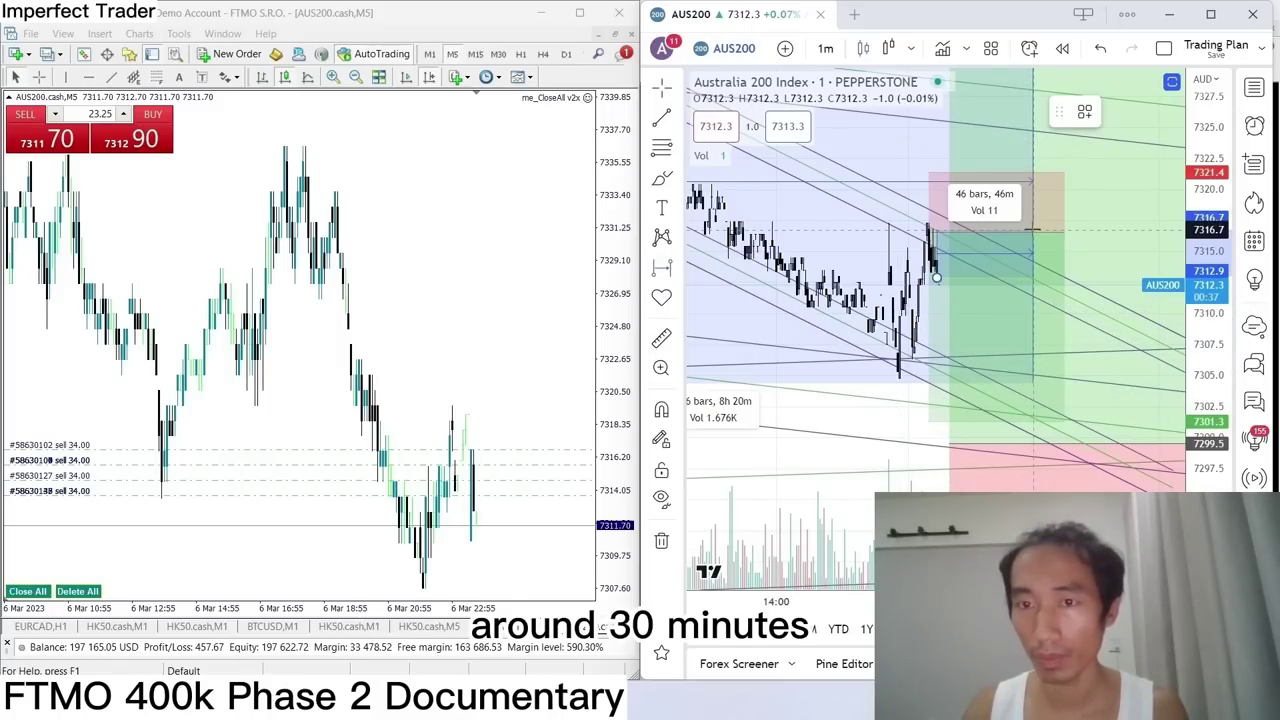
click(936, 278)
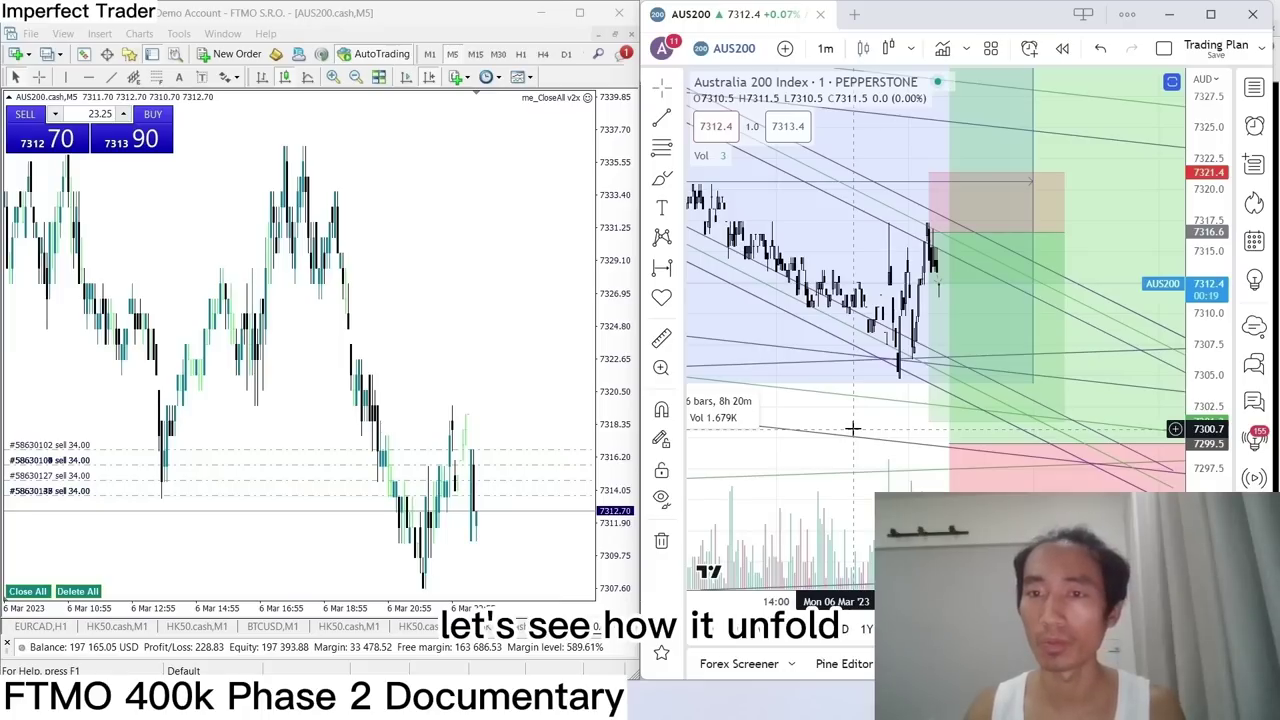
View the AUS200 chart on the 2-minute timeframe, and set it to 3 minutes.
key(2)
key(Return)
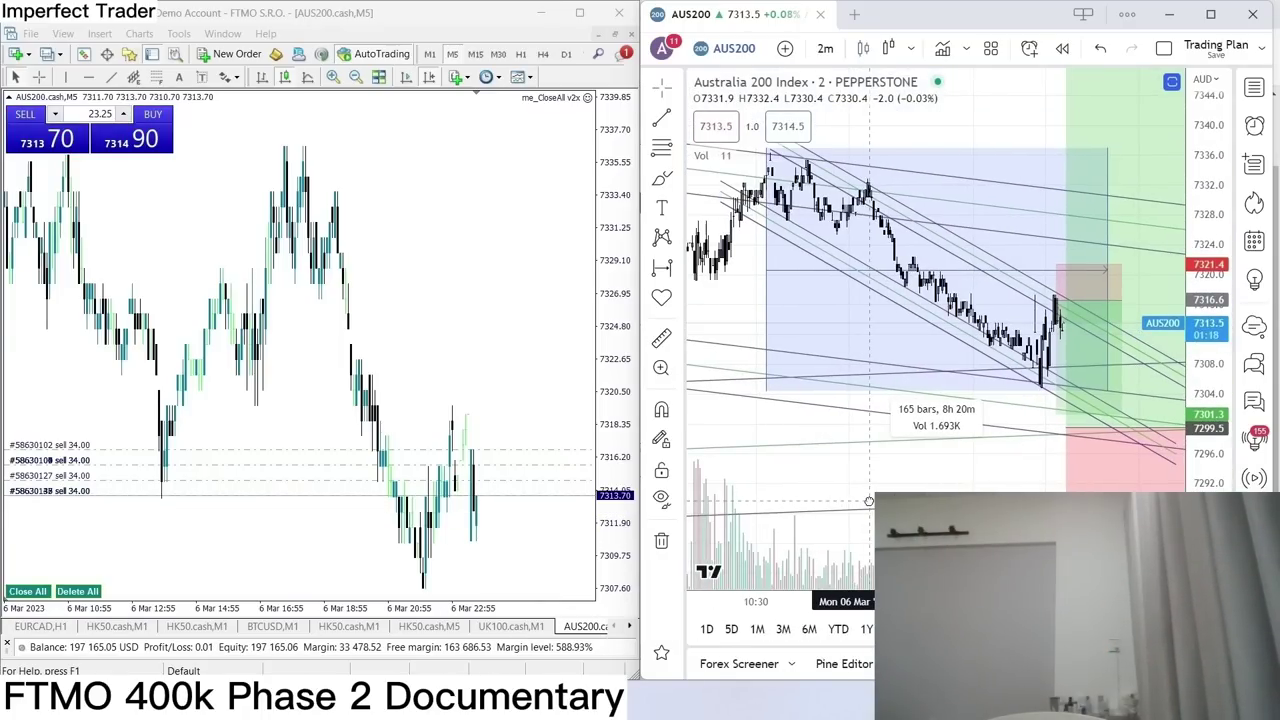
scroll(911, 486, up, 2)
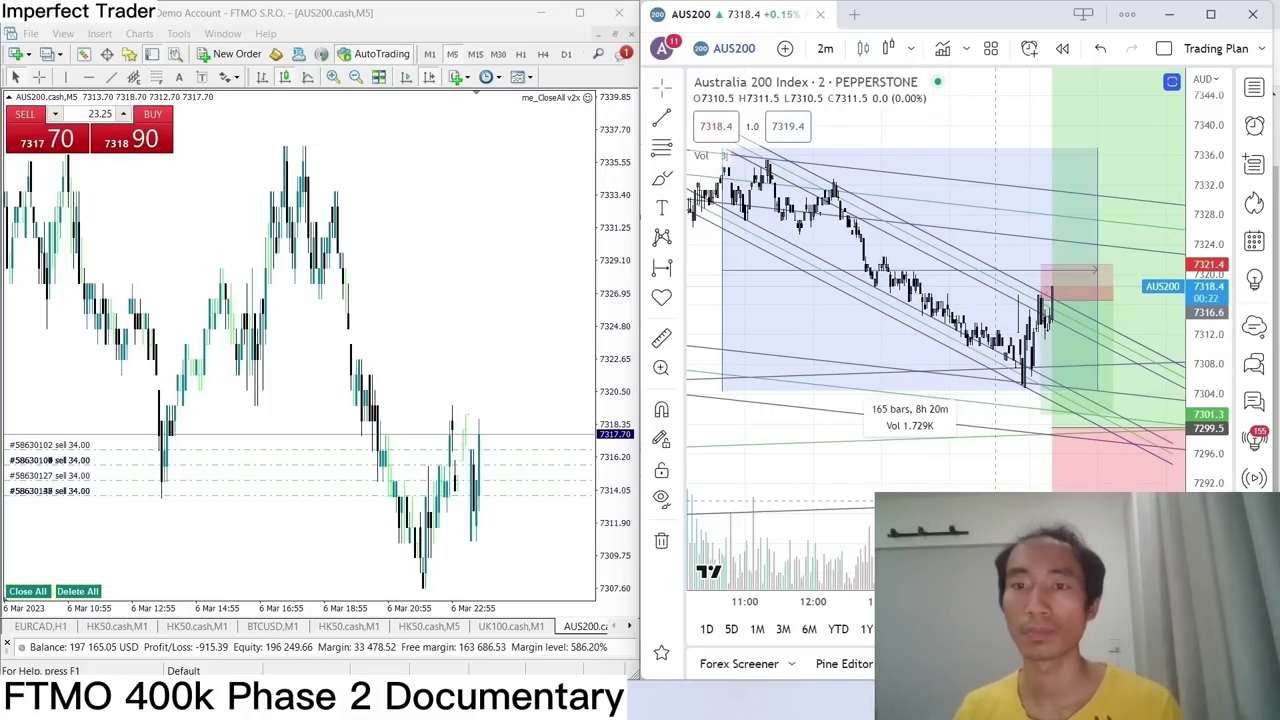
scroll(901, 488, up, 2)
click(901, 488)
text(3)
key(Return)
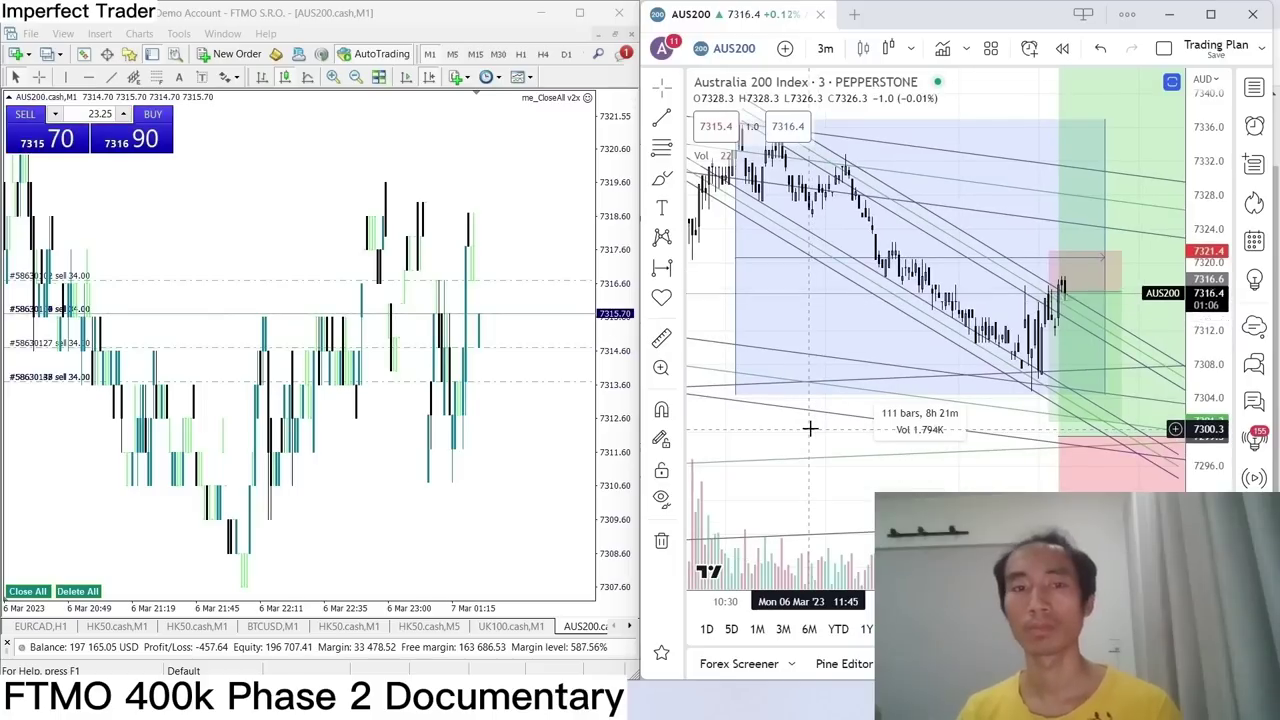
Close the open AUS200 sell trades in full, and check the price drop from the short entry on the chart.
scroll(810, 428, down, 1)
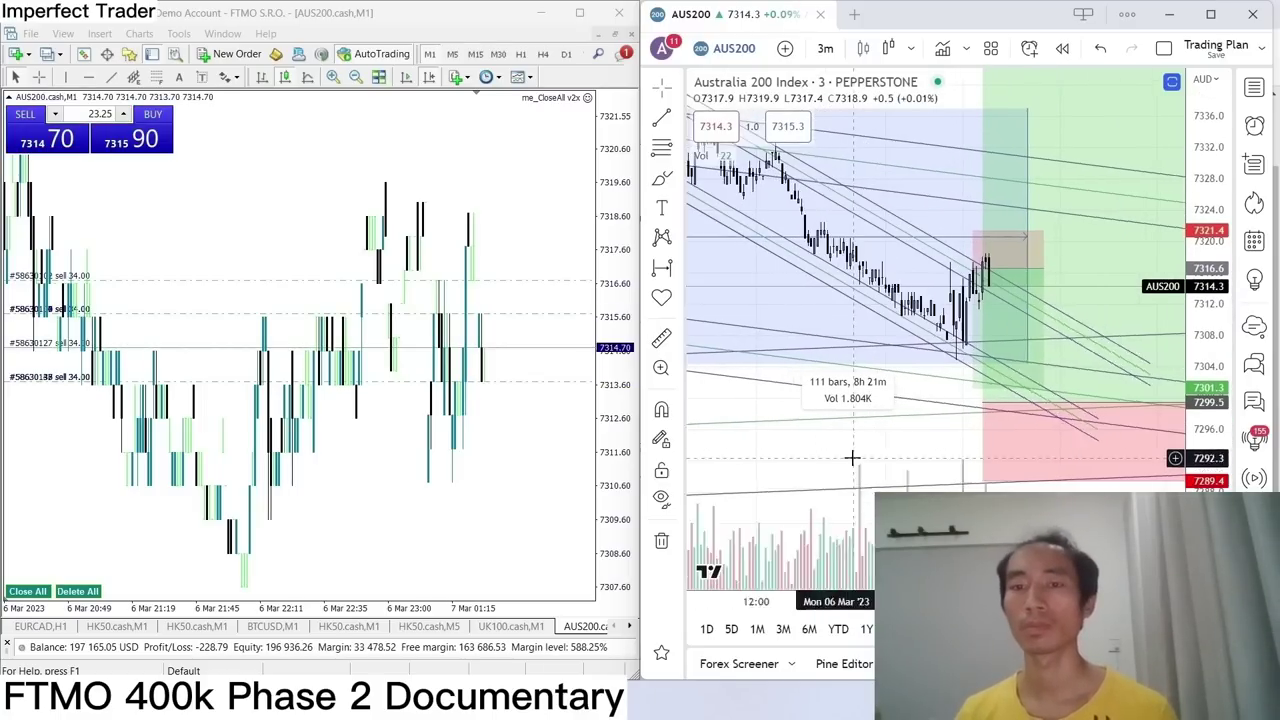
scroll(916, 470, up, 1)
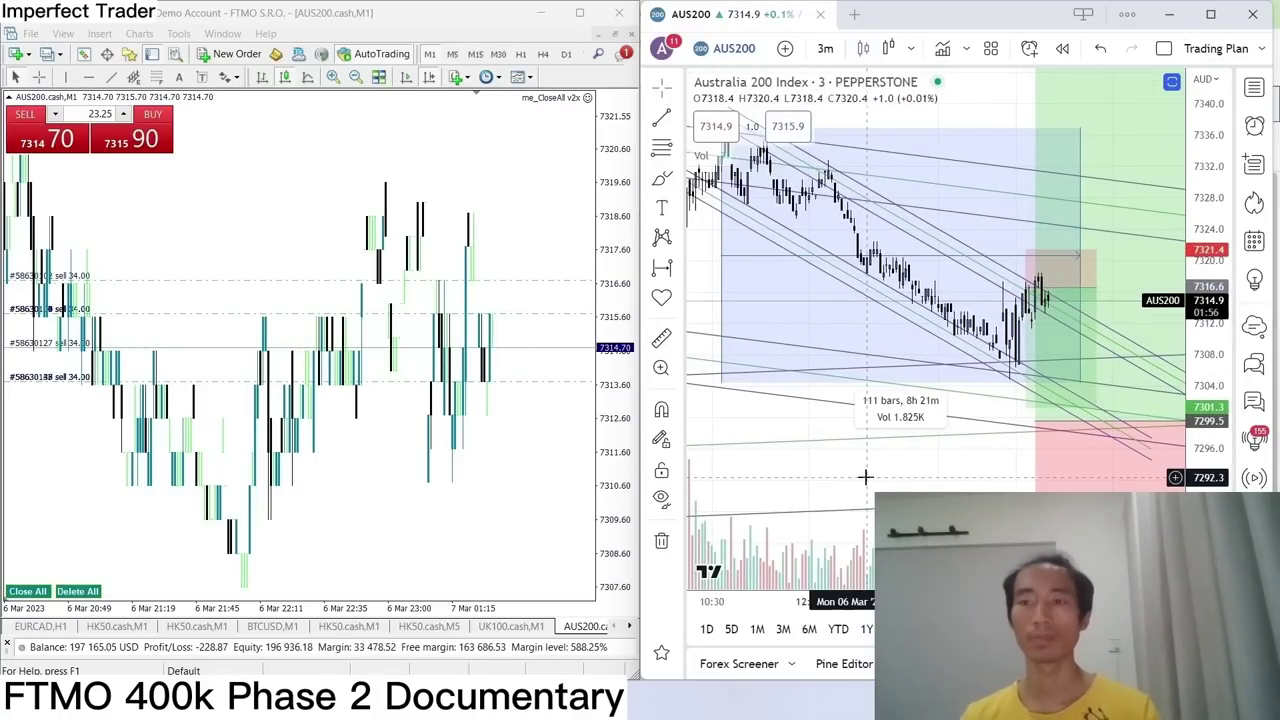
scroll(865, 477, down, 1)
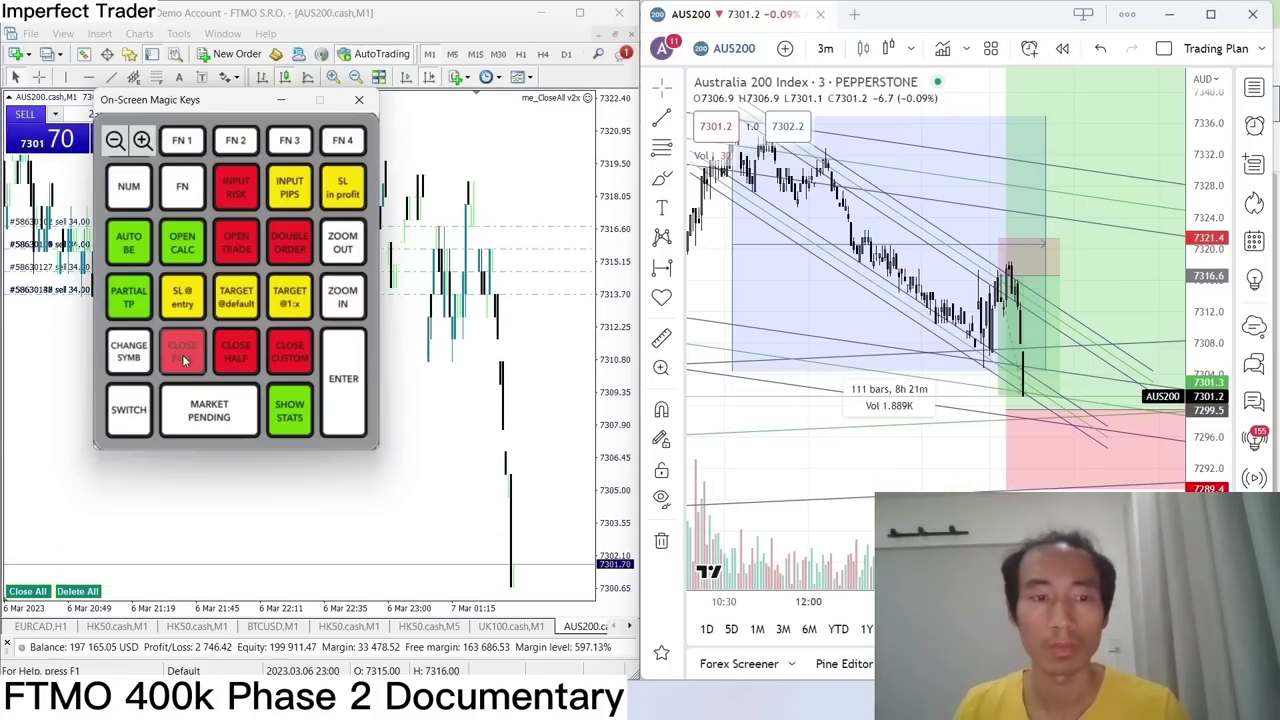
click(183, 360)
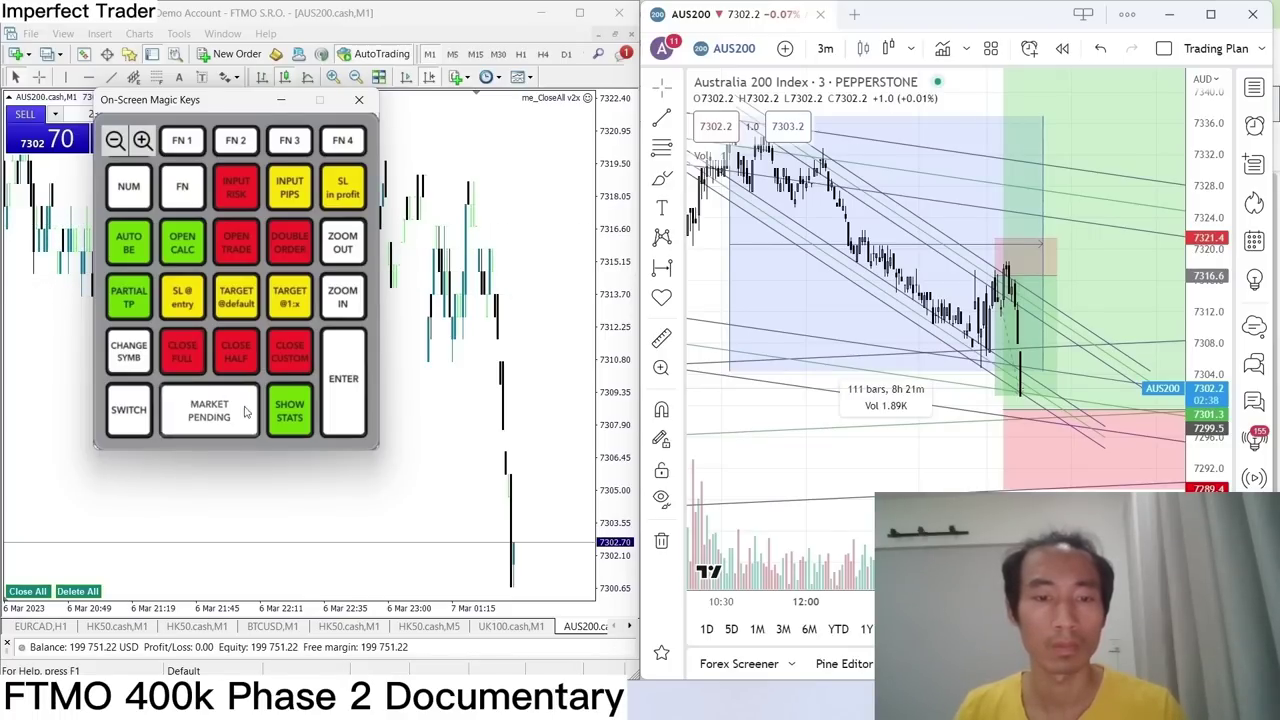
drag(911, 485, 876, 485)
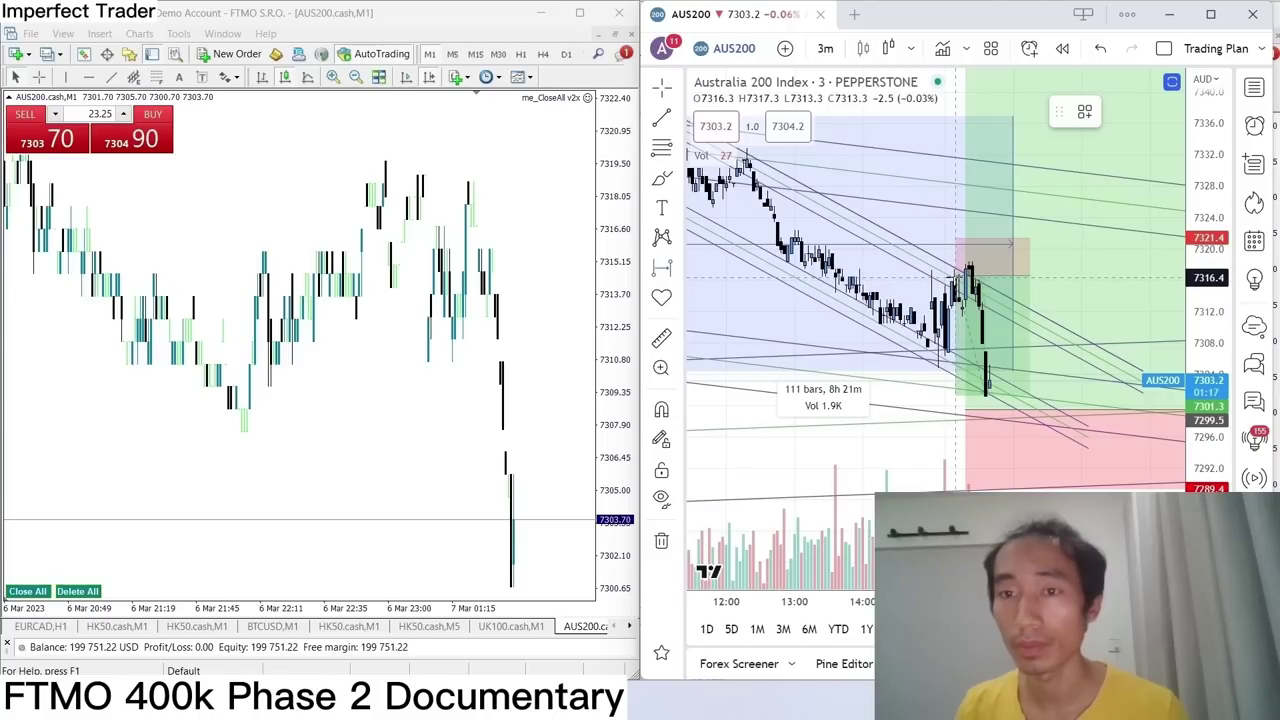
shift+click(955, 277)
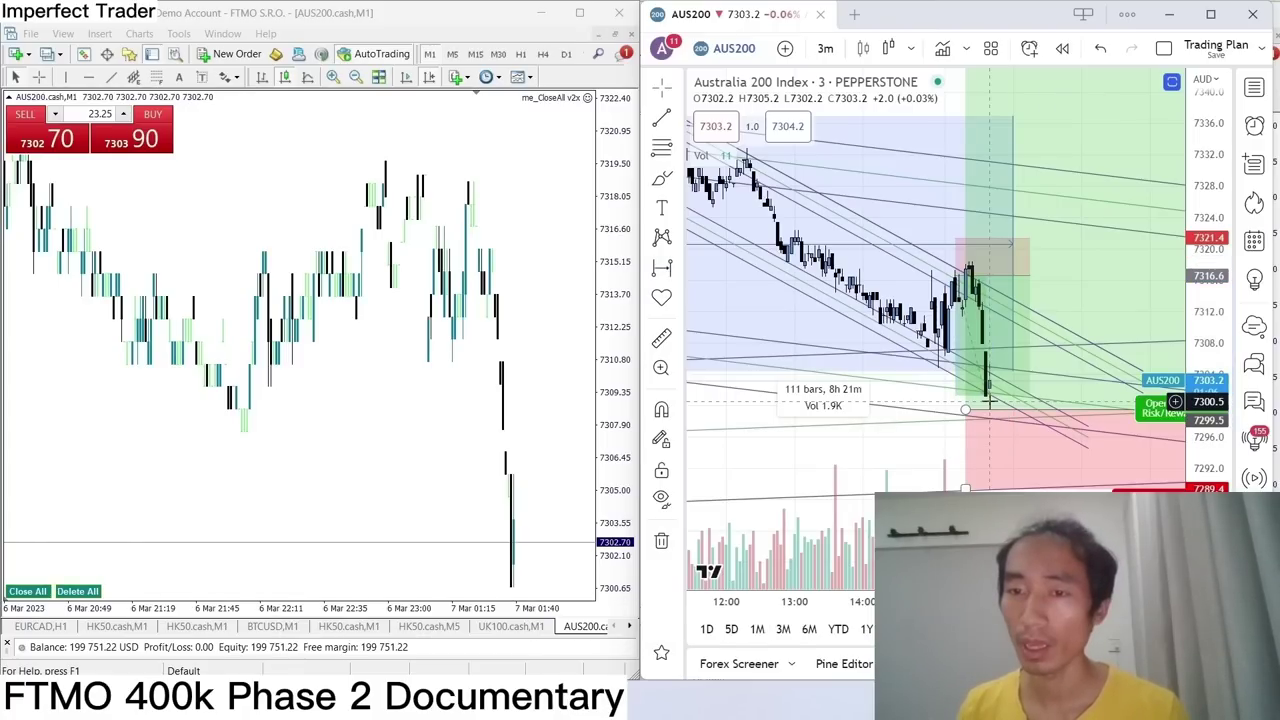
drag(892, 455, 912, 455)
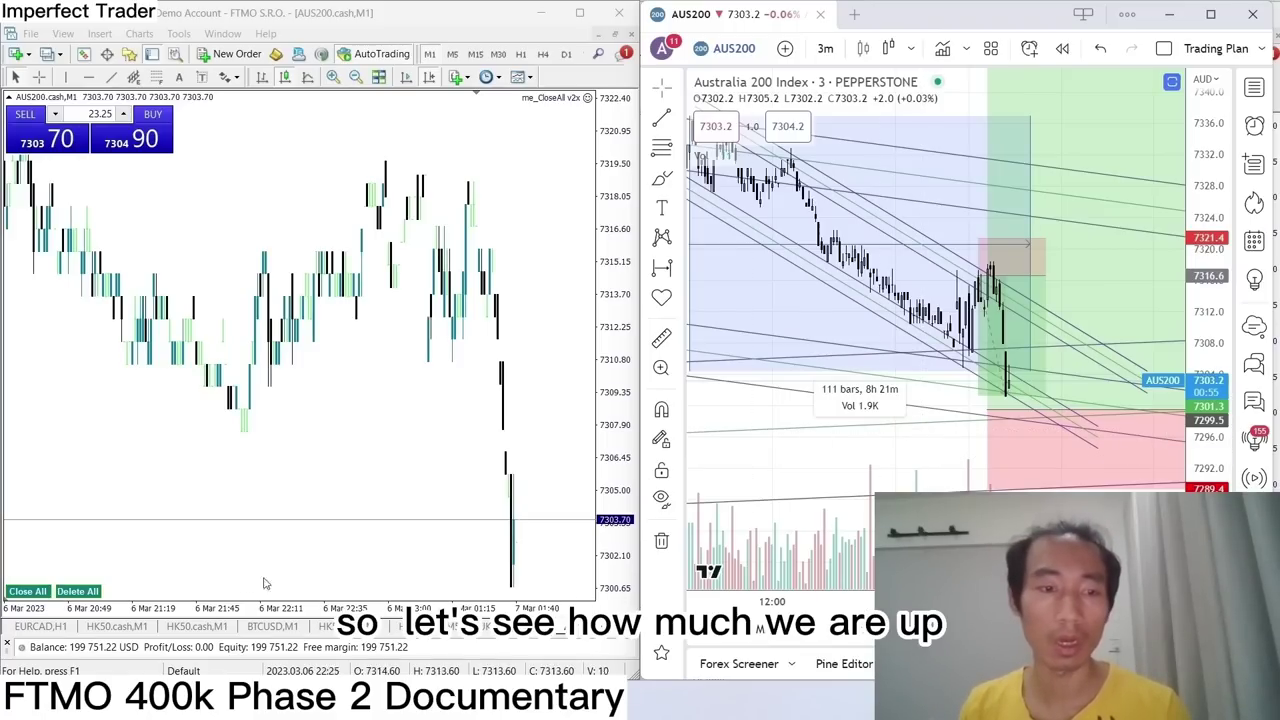
Limit the account history to the 7 March 2023 AUS200 trades with a custom period.
drag(204, 640, 206, 285)
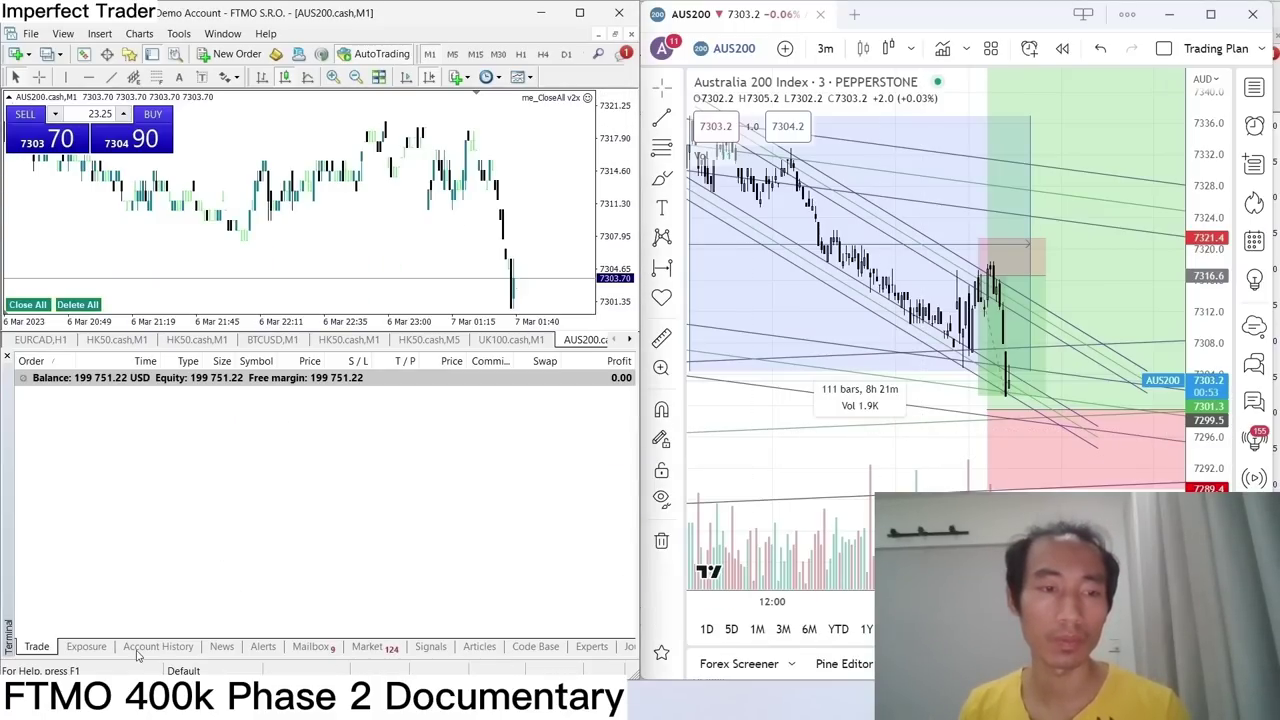
click(158, 646)
right_click(227, 462)
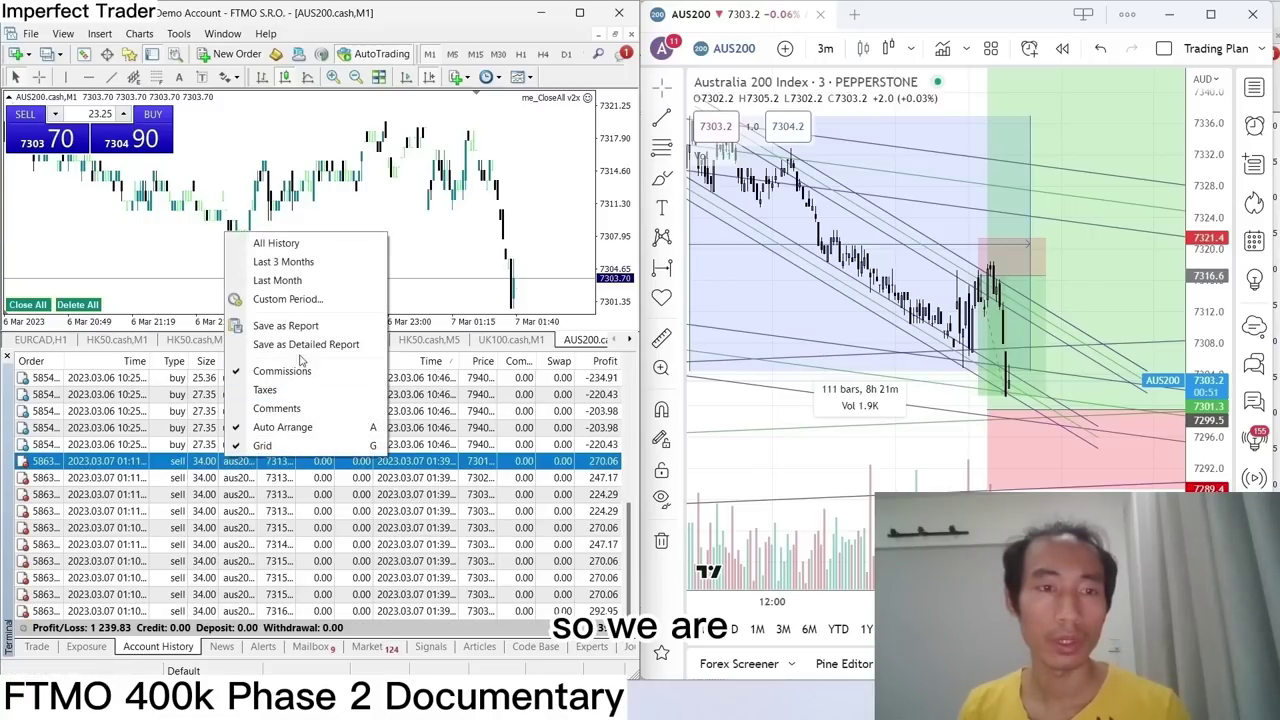
click(290, 299)
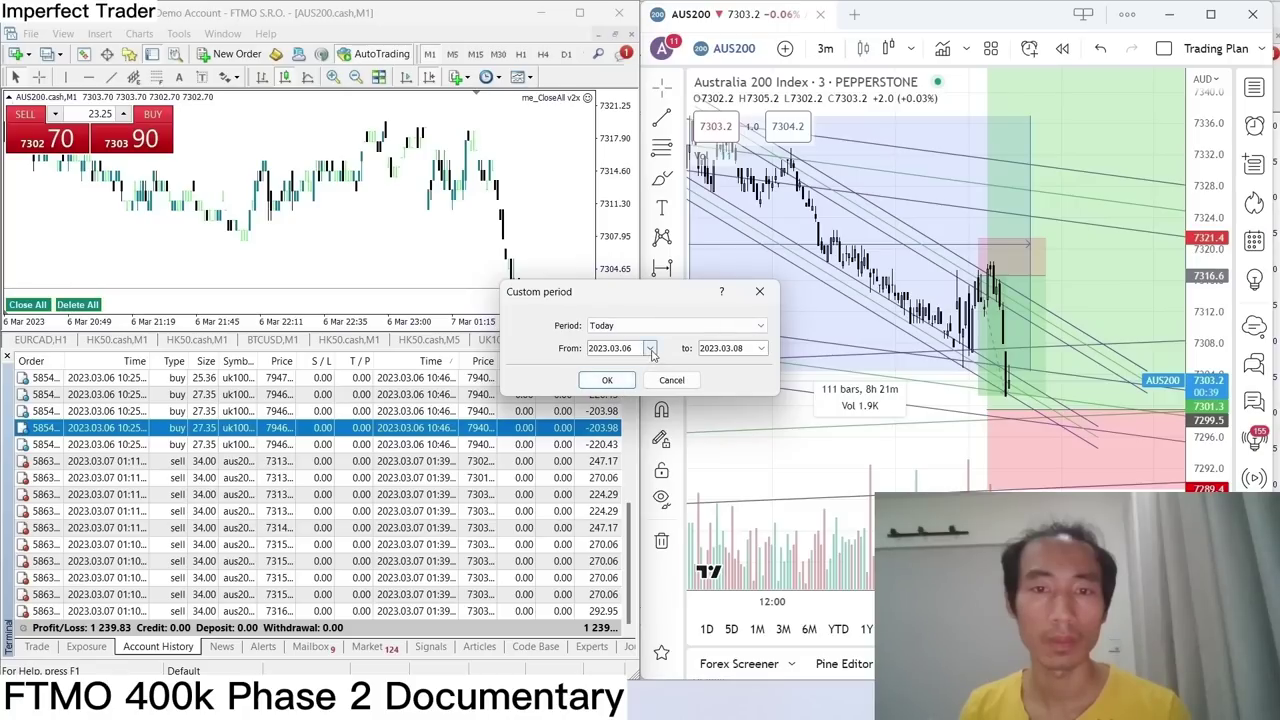
click(649, 348)
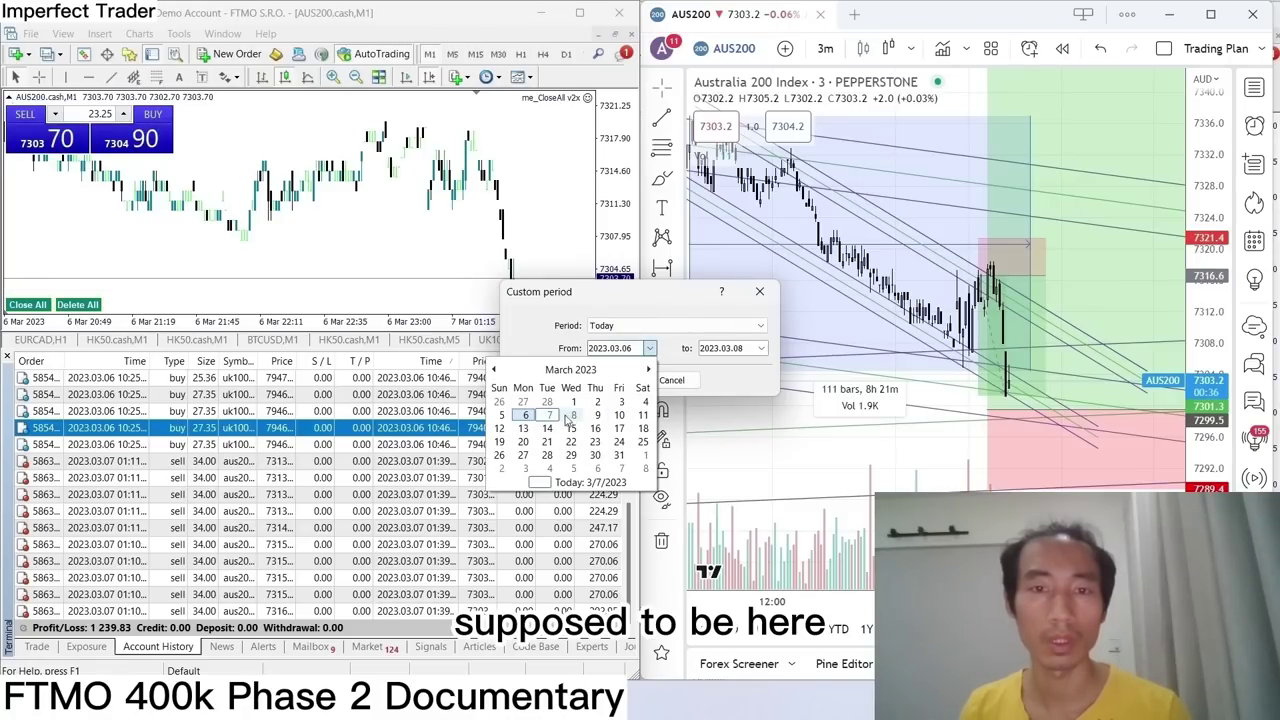
click(570, 416)
click(607, 382)
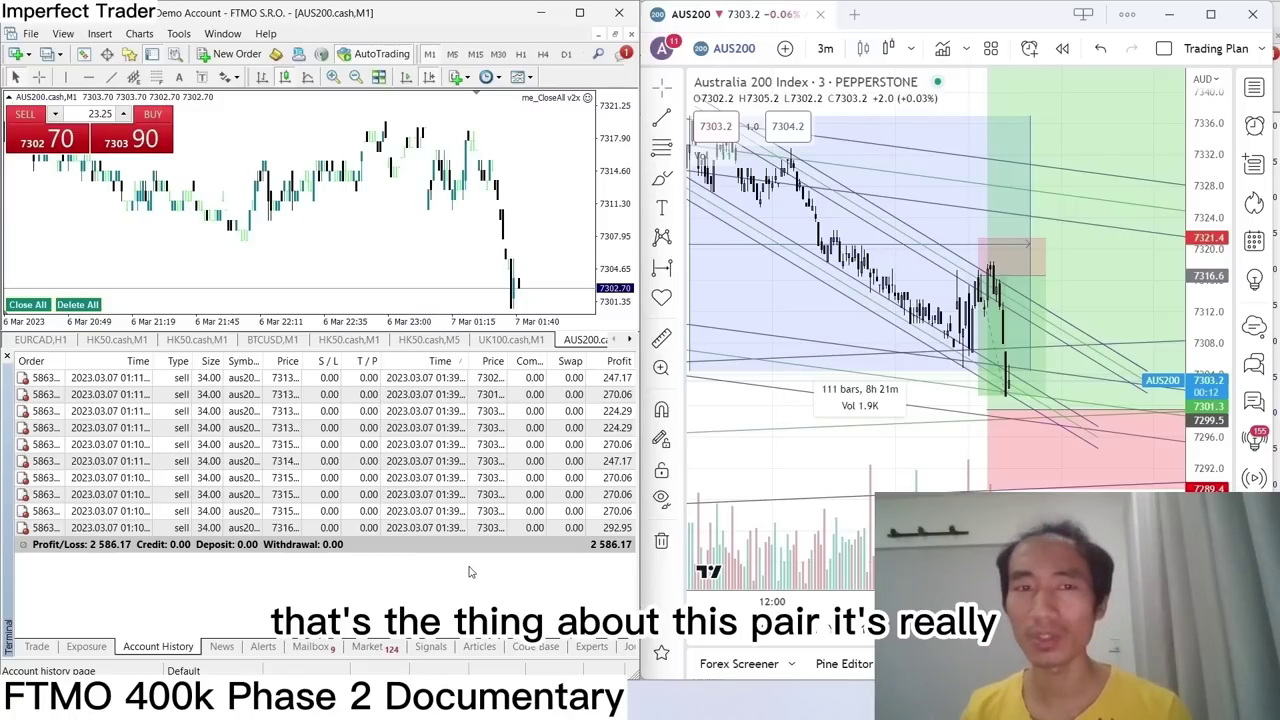
Check the account balance in the trade list, and look at the account history once more.
click(36, 646)
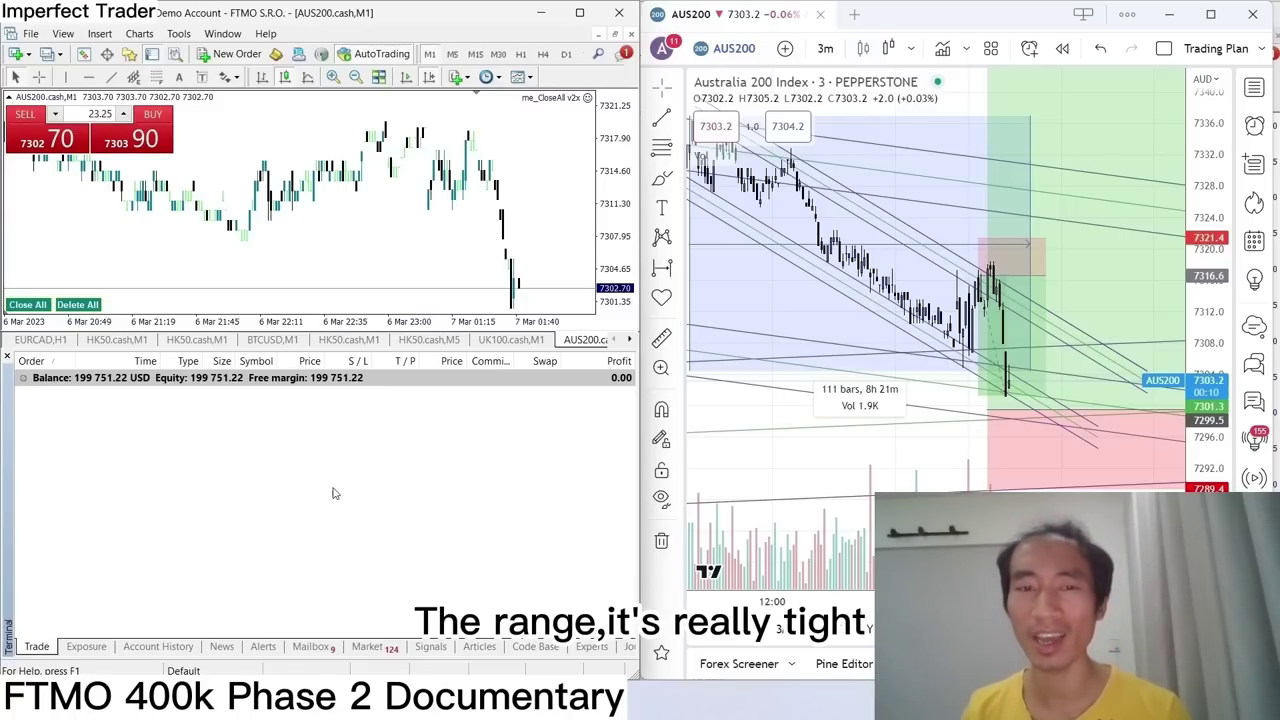
drag(479, 554, 479, 616)
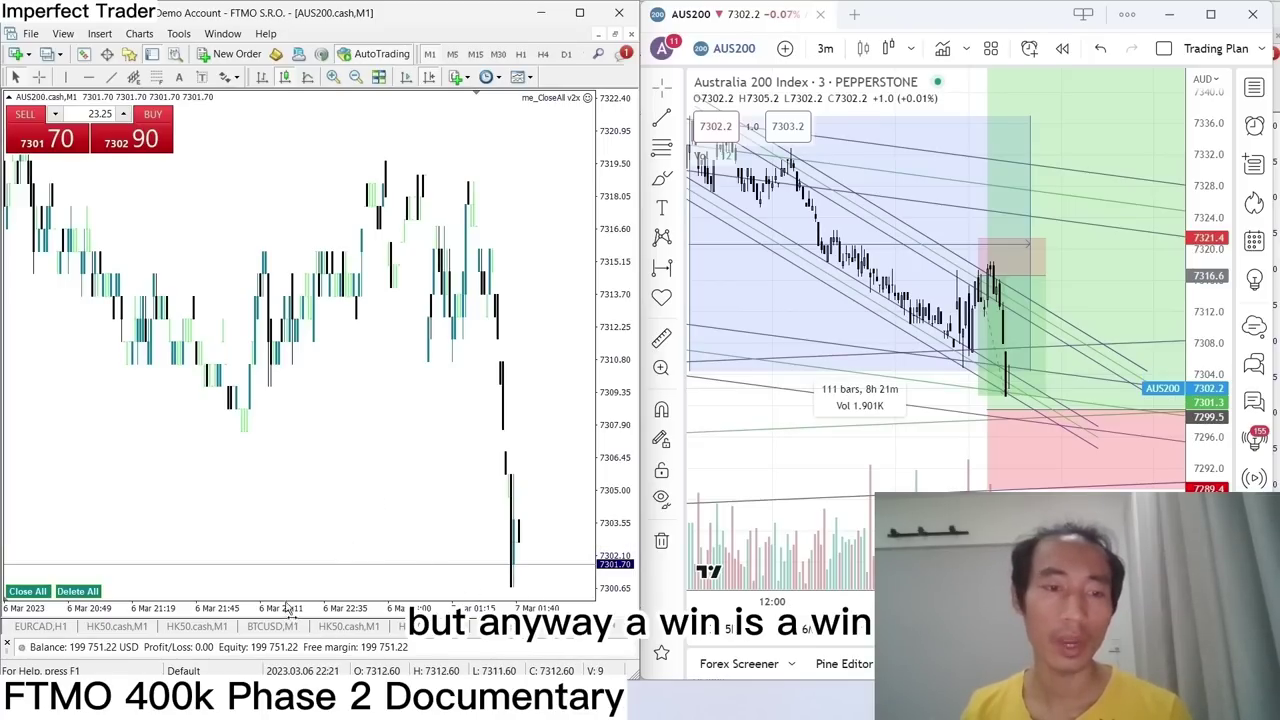
drag(288, 638, 288, 350)
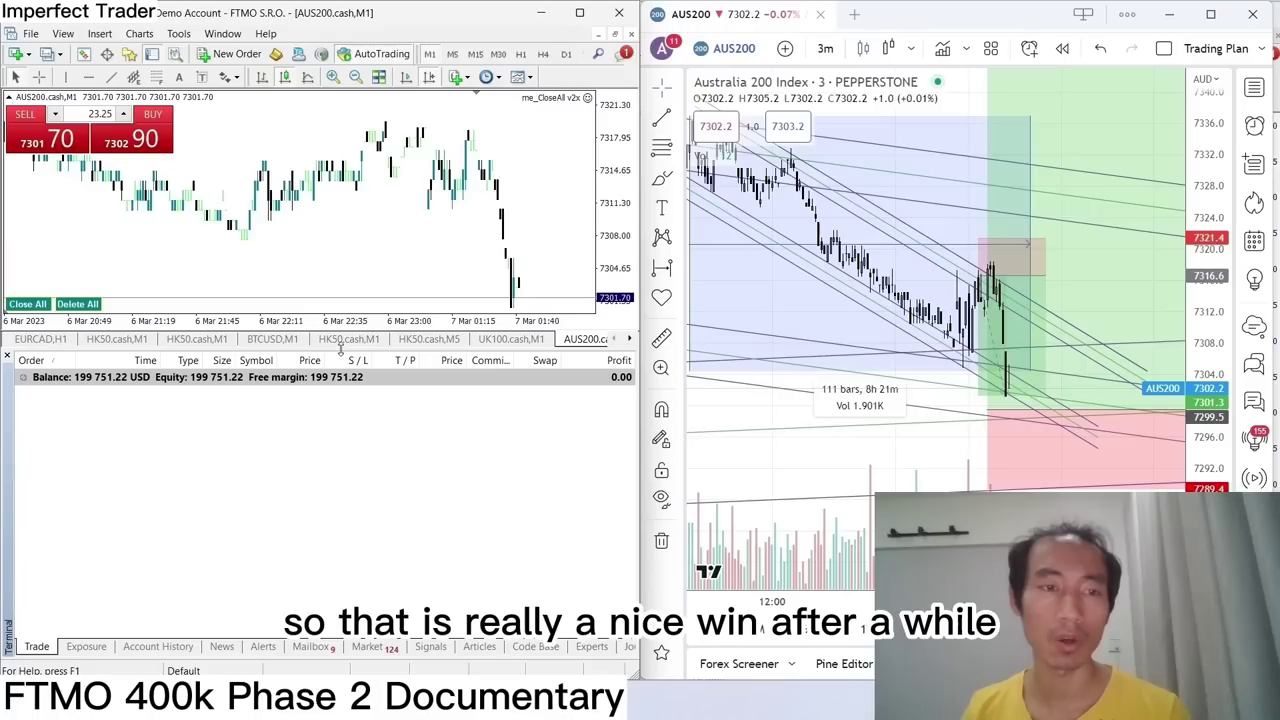
click(152, 648)
click(42, 647)
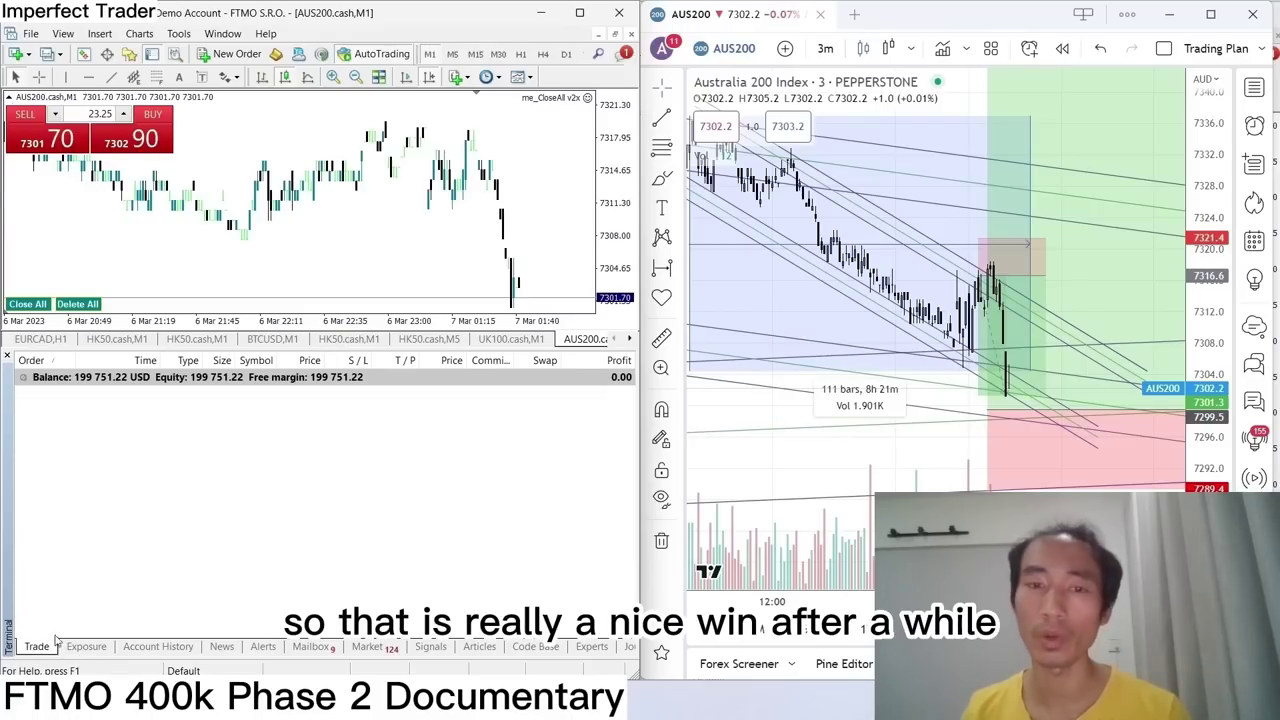
drag(489, 350, 476, 615)
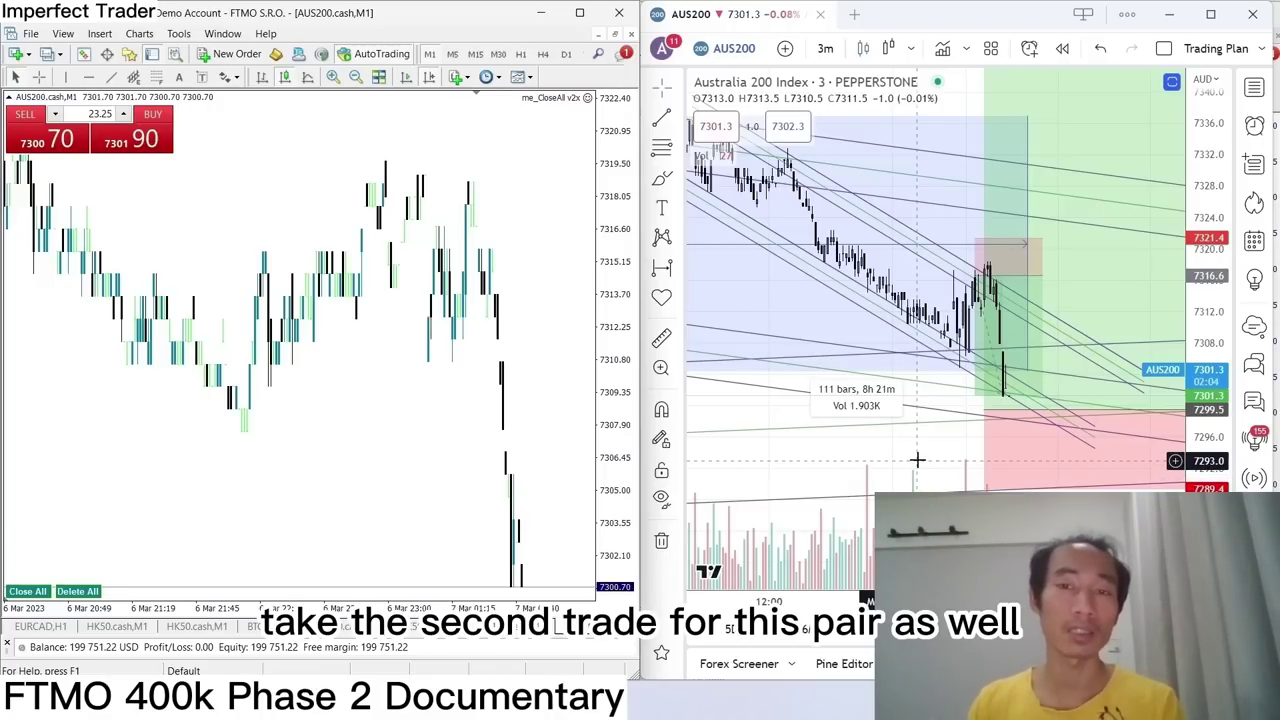
Examine the planned AUS200 long position drawn at 7299.5 with its 7289.4 stop, below the closed short.
drag(917, 460, 930, 446)
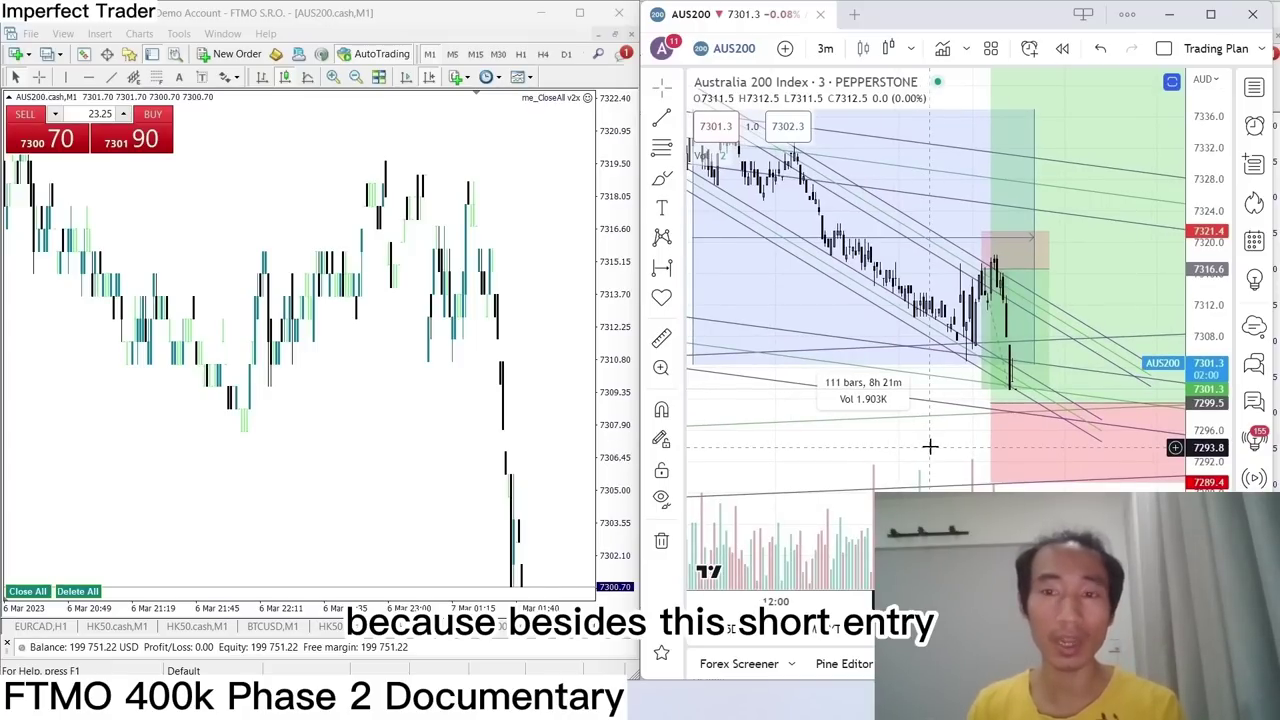
drag(930, 446, 773, 452)
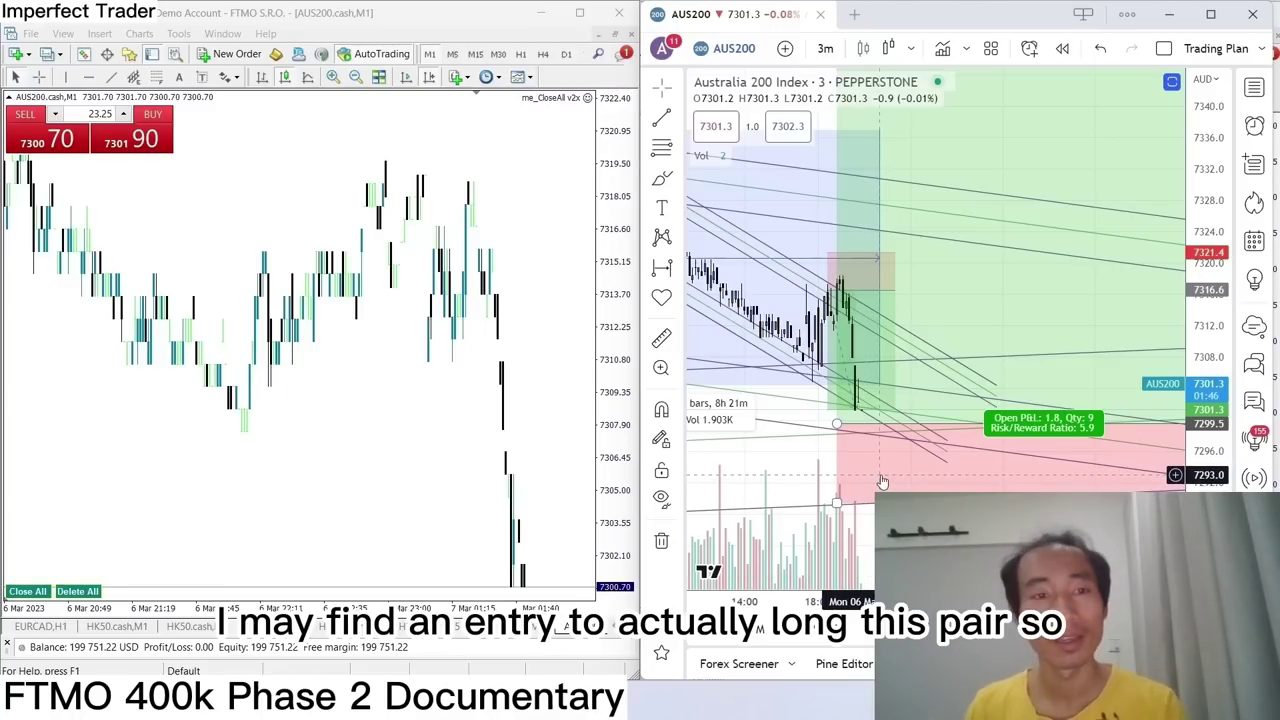
scroll(884, 482, left, 3)
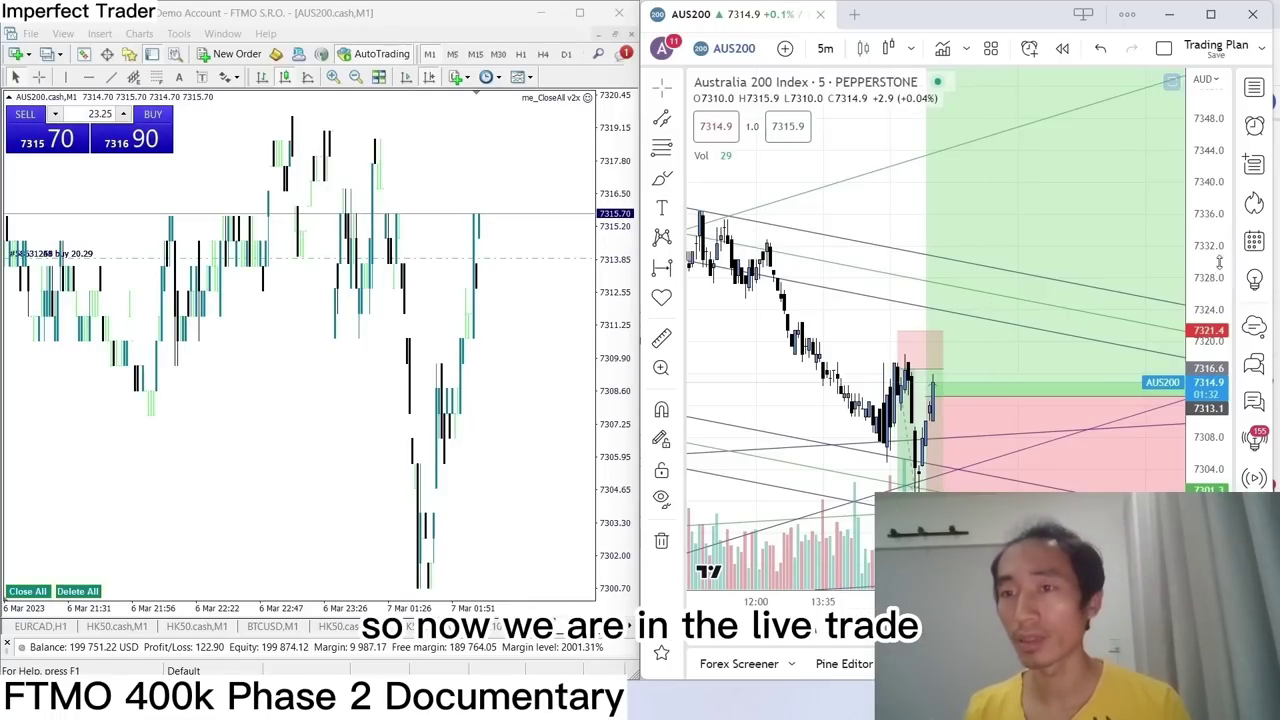
Examine the open AUS200 buy trades of 20.29 lots and the long position drawn at 7313.1 with its 7297.9 stop and 7391.2 target.
scroll(940, 265, down, 2)
scroll(980, 298, down, 1)
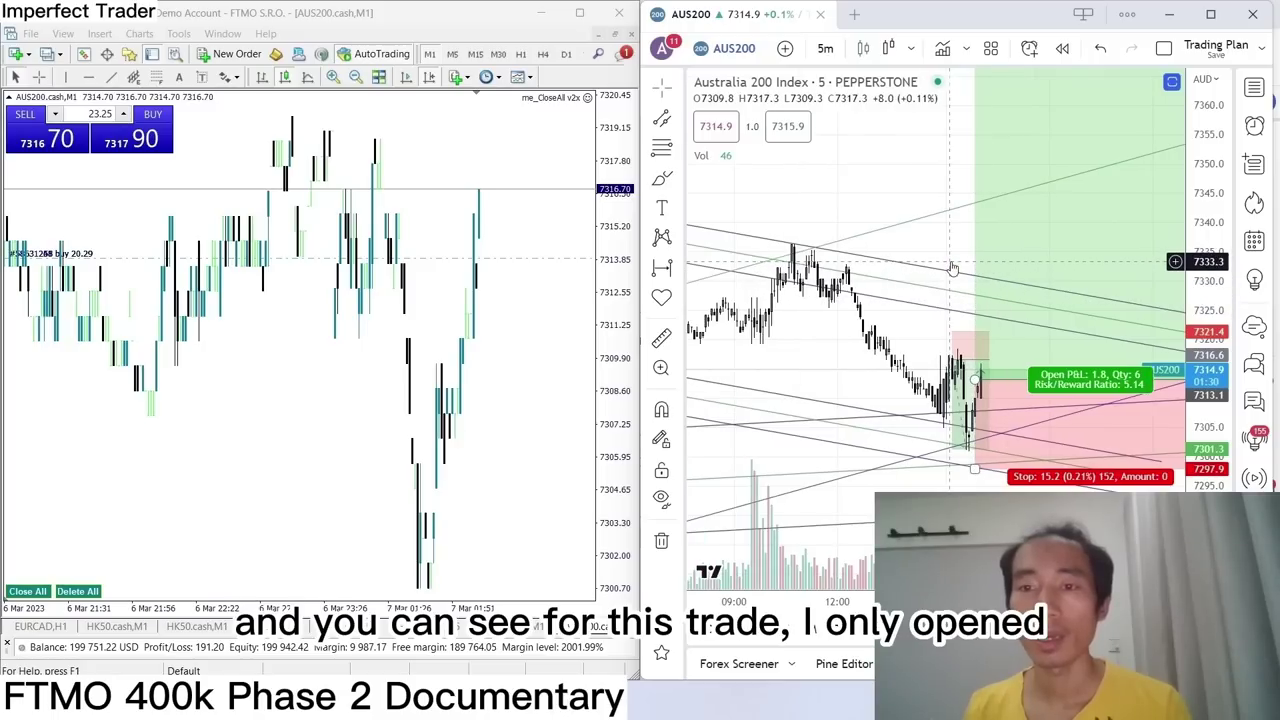
drag(352, 640, 352, 358)
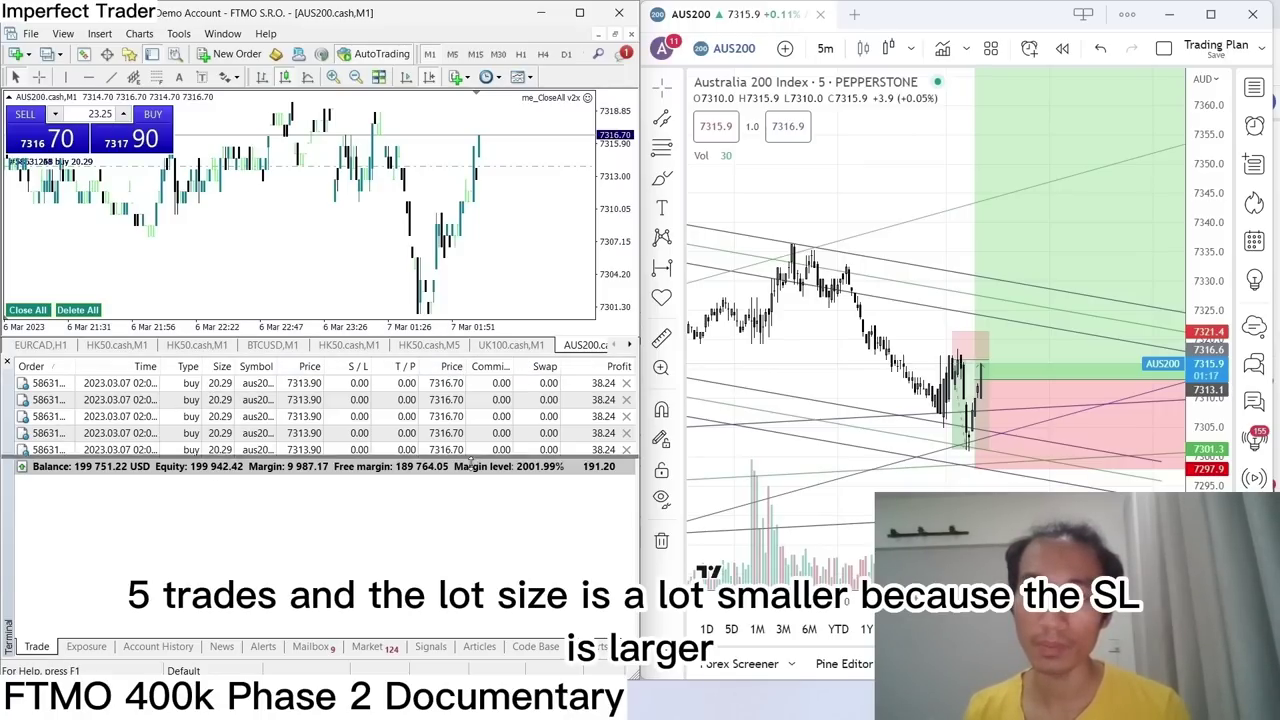
drag(480, 357, 486, 636)
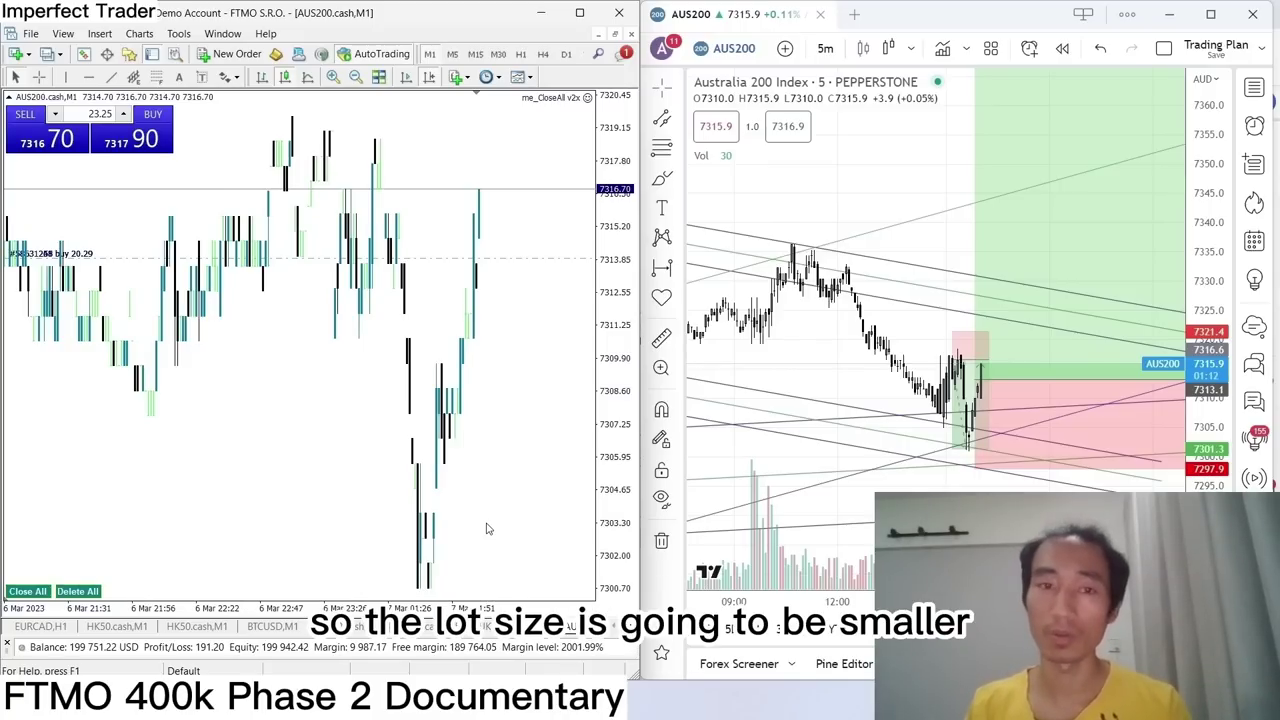
click(889, 189)
scroll(889, 189, down, 2)
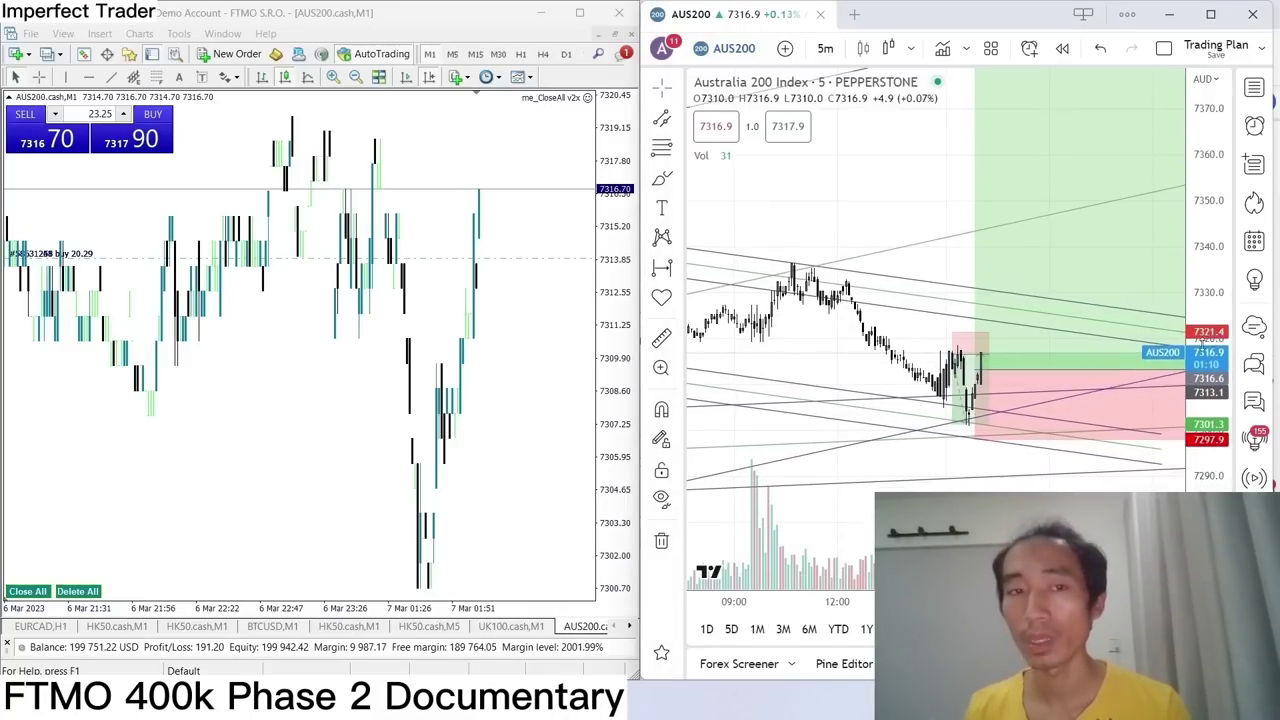
drag(940, 186, 771, 263)
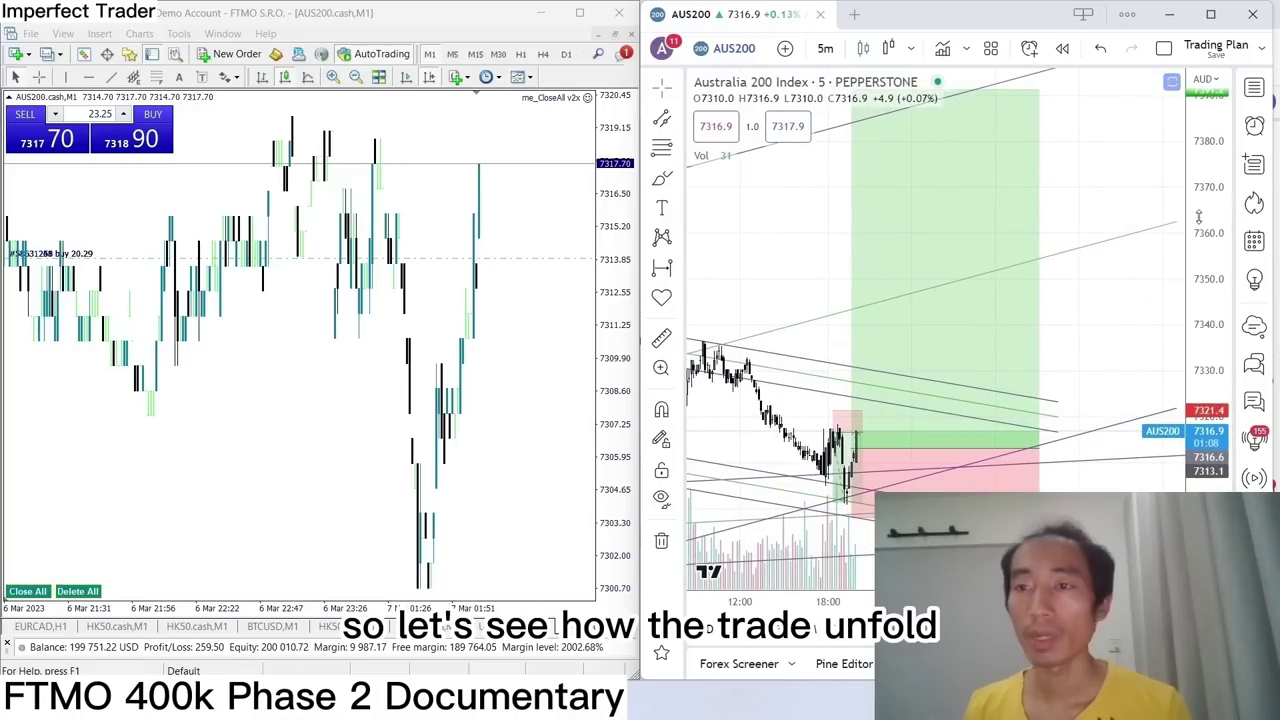
drag(1205, 250, 1205, 277)
scroll(827, 272, down, 2)
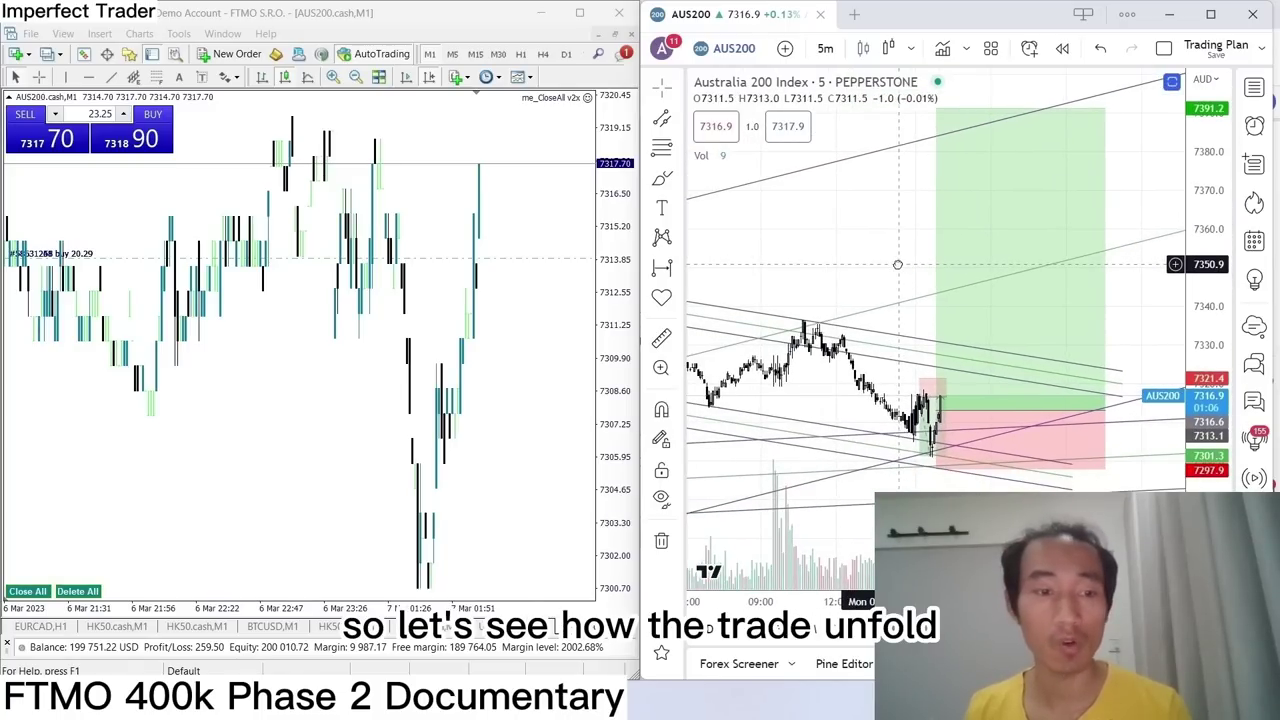
Examine the open AUS200 long position and the recent price candles on the 5-minute and 15-minute charts.
drag(897, 264, 936, 232)
mouse_move(1111, 215)
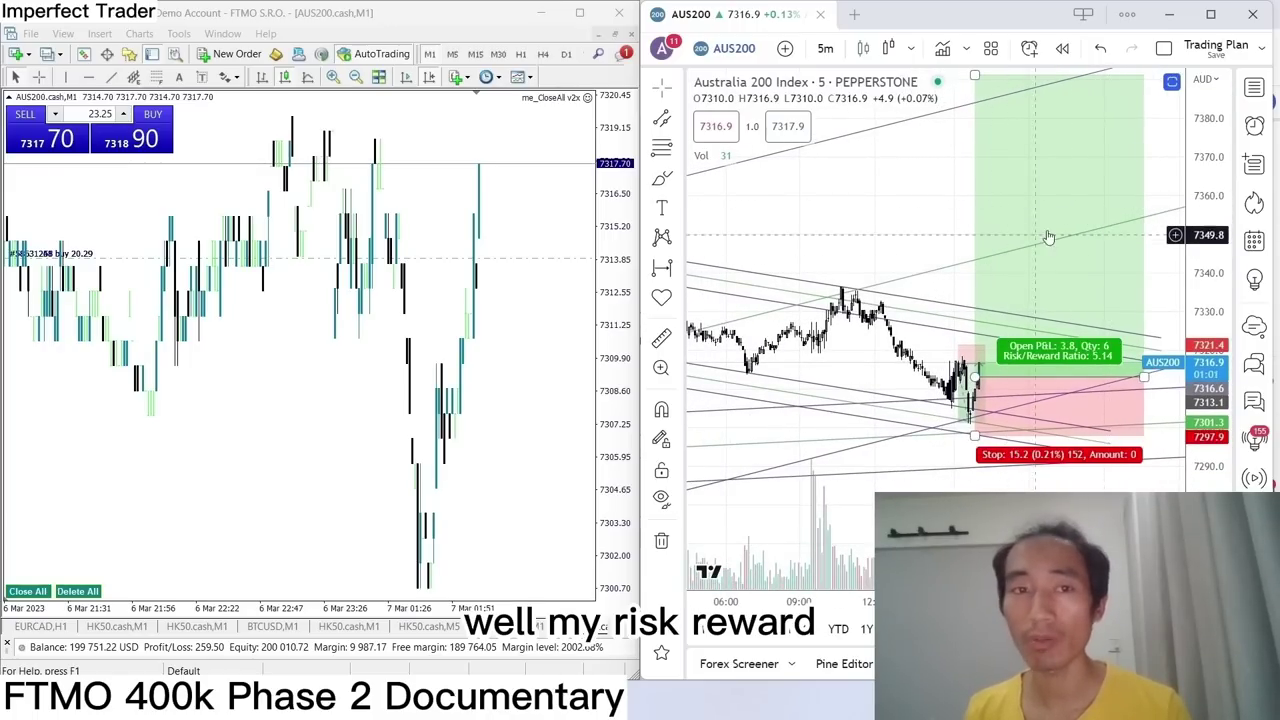
scroll(1050, 245, up, 2)
drag(862, 230, 899, 231)
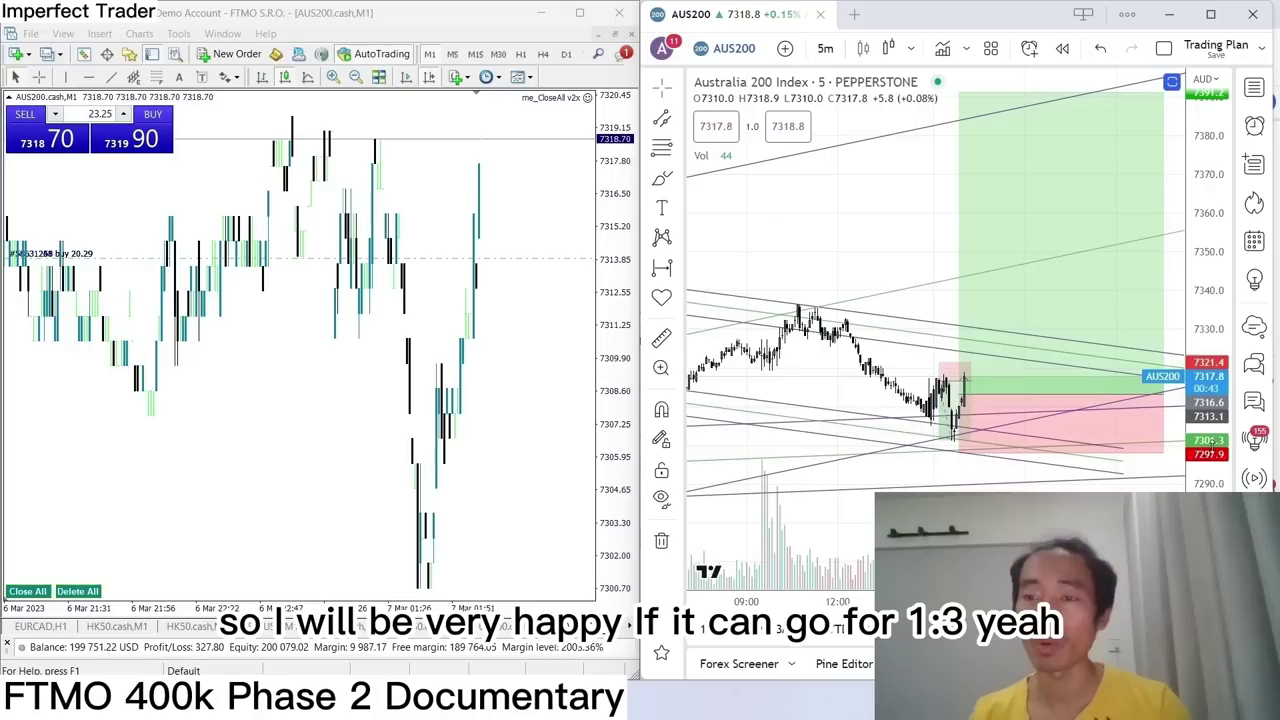
drag(931, 277, 946, 238)
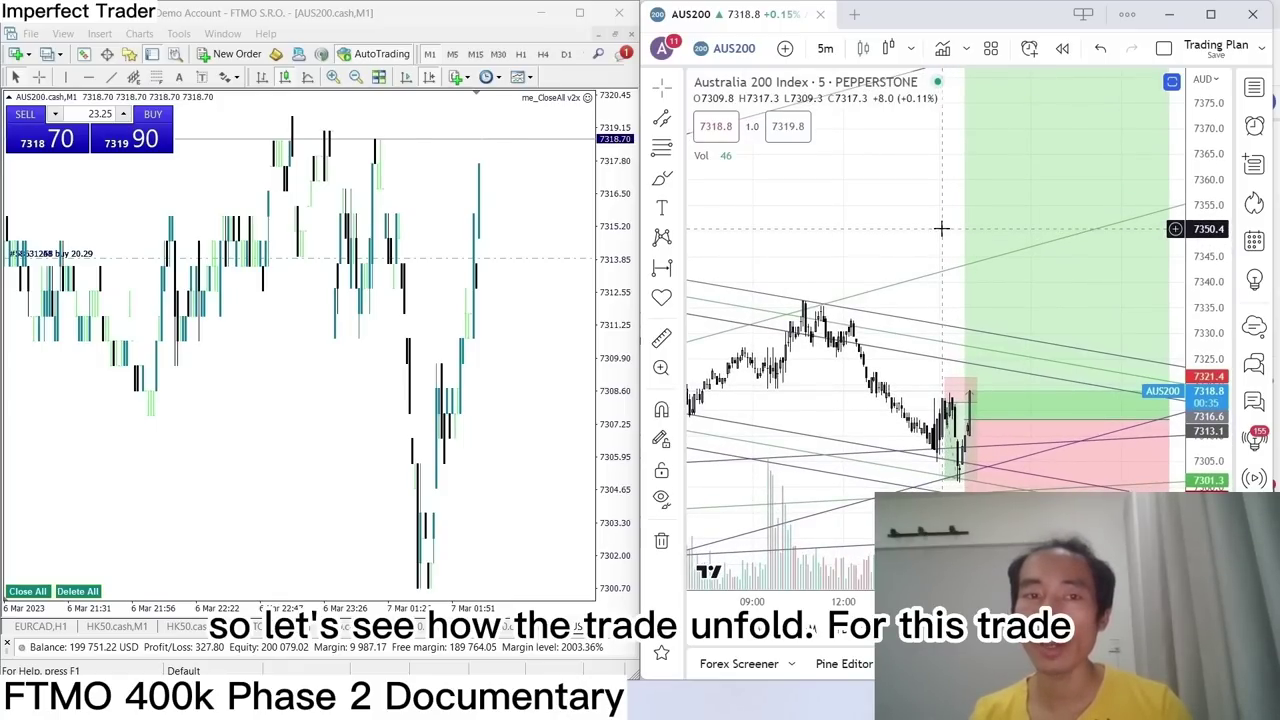
drag(941, 229, 960, 144)
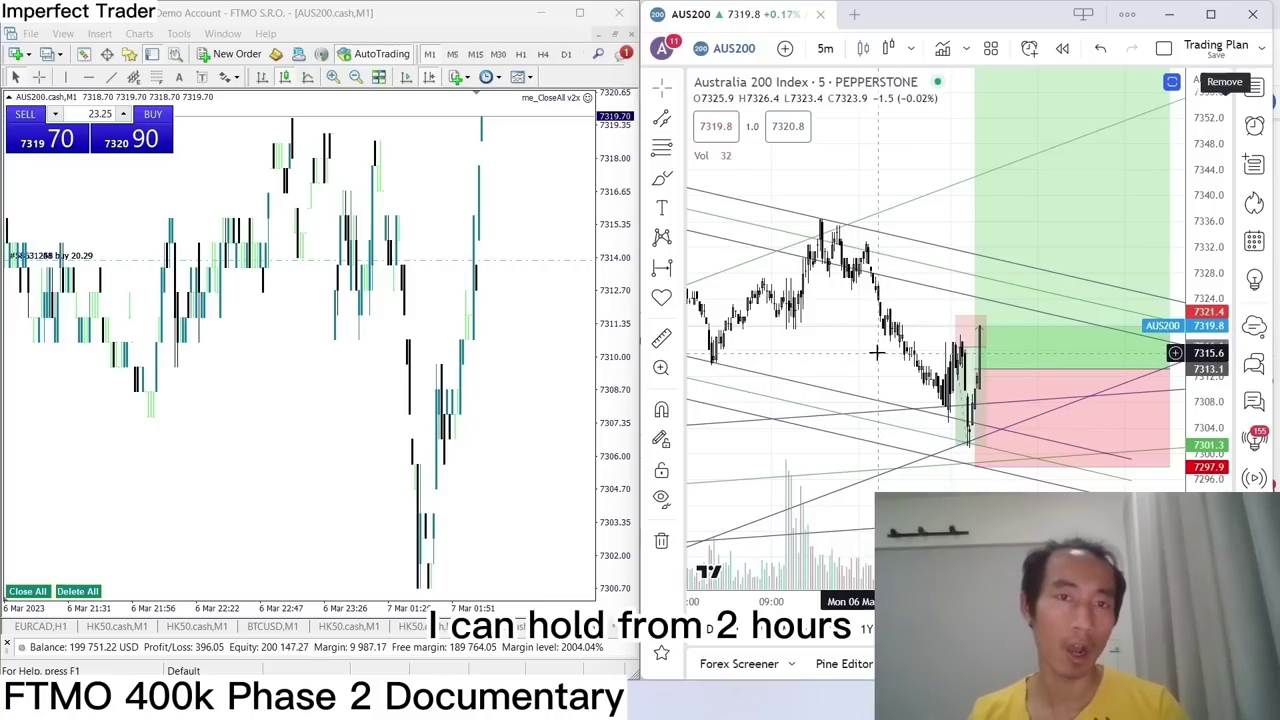
scroll(876, 352, down, 2)
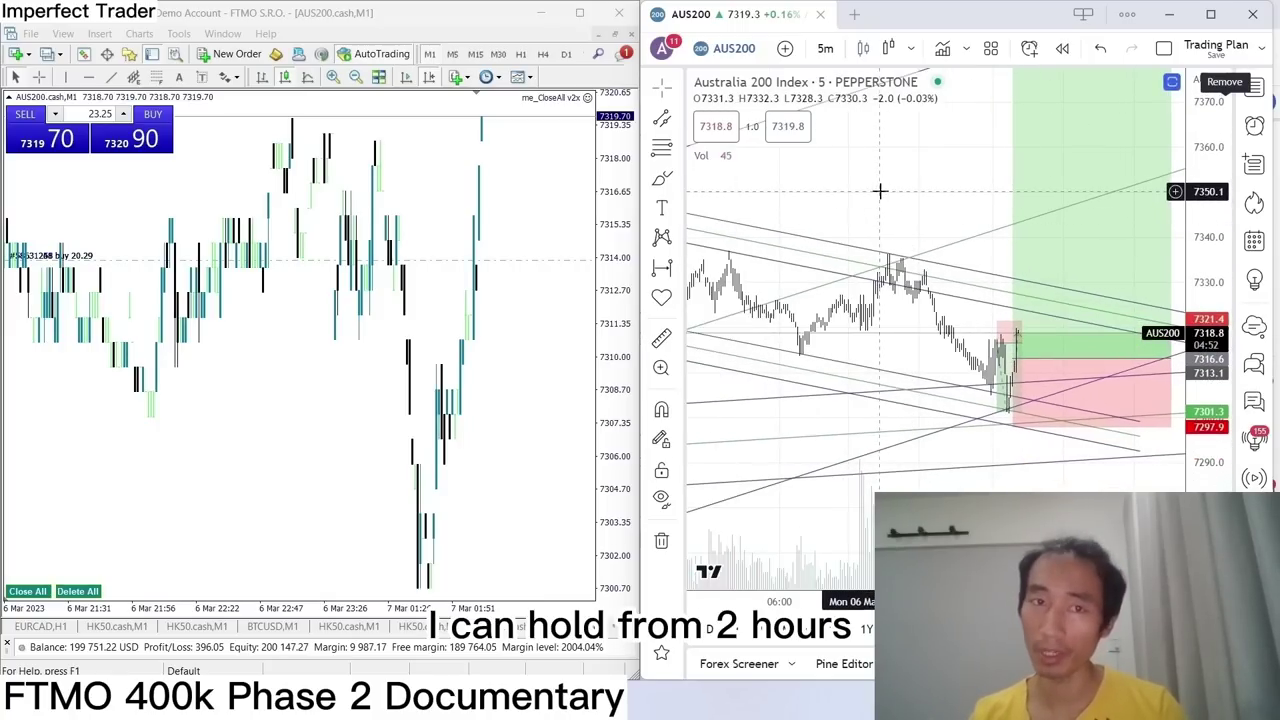
scroll(913, 184, up, 2)
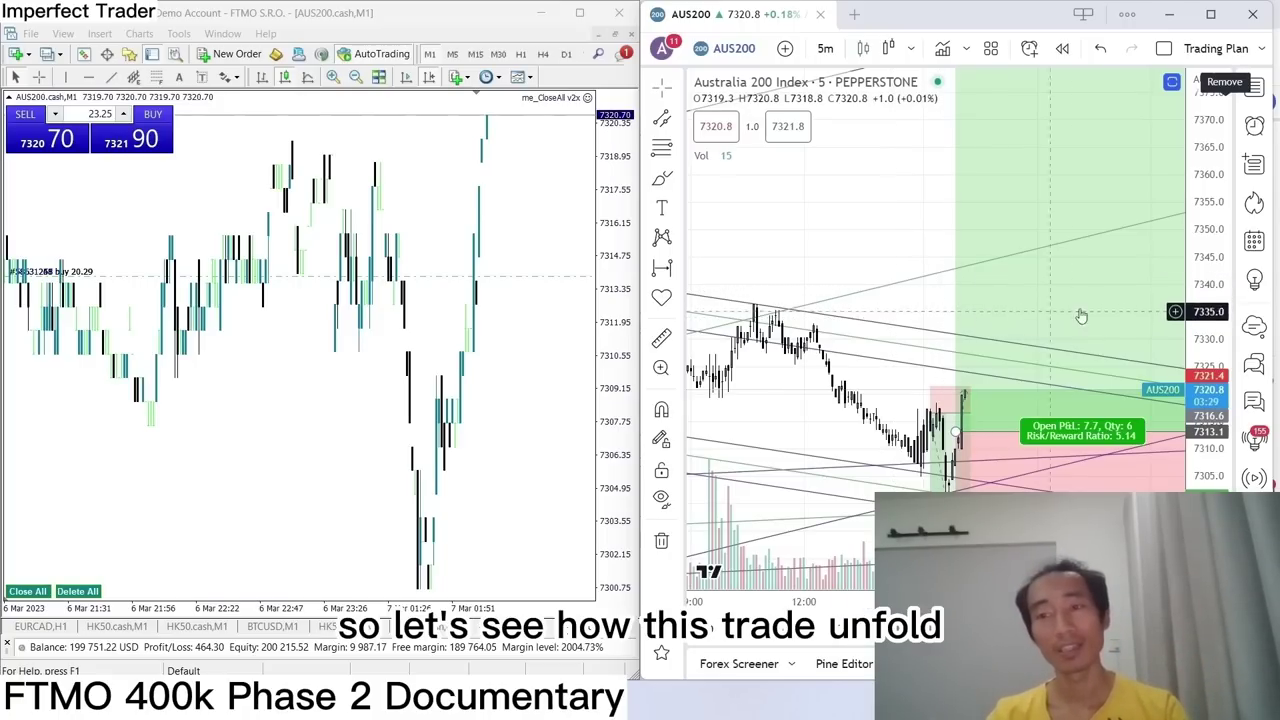
scroll(820, 350, up, 3)
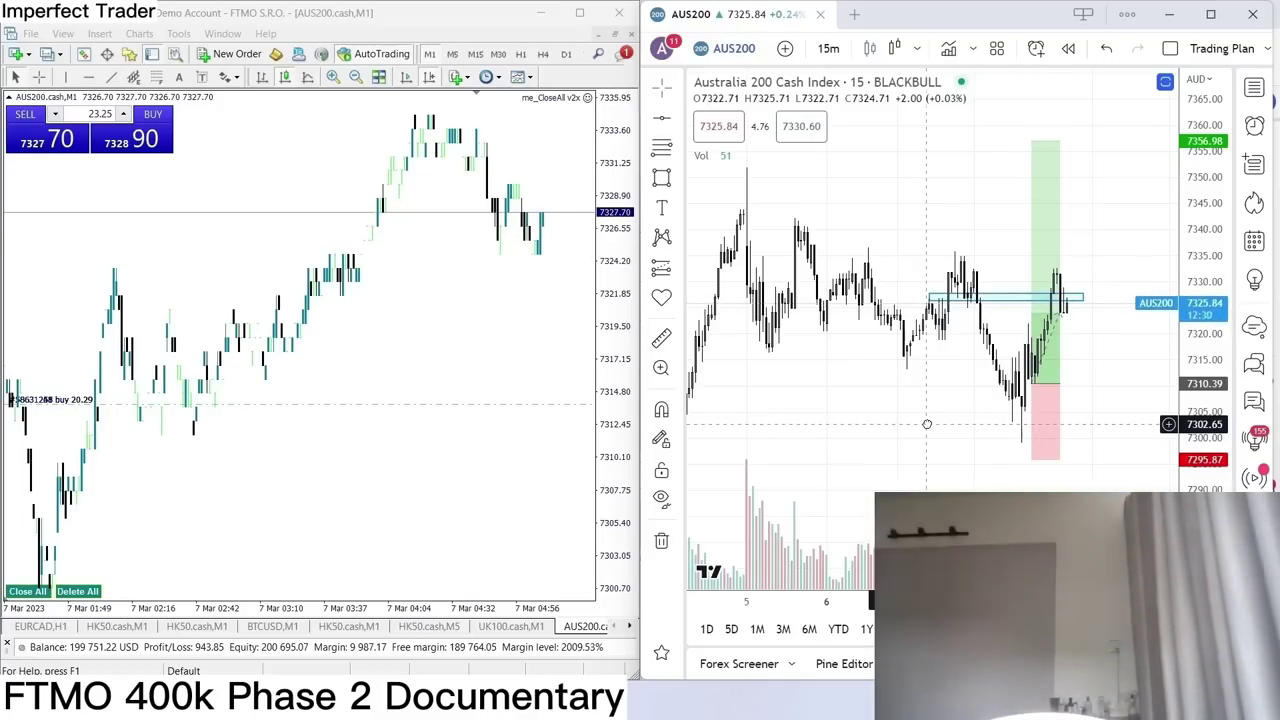
drag(927, 424, 897, 428)
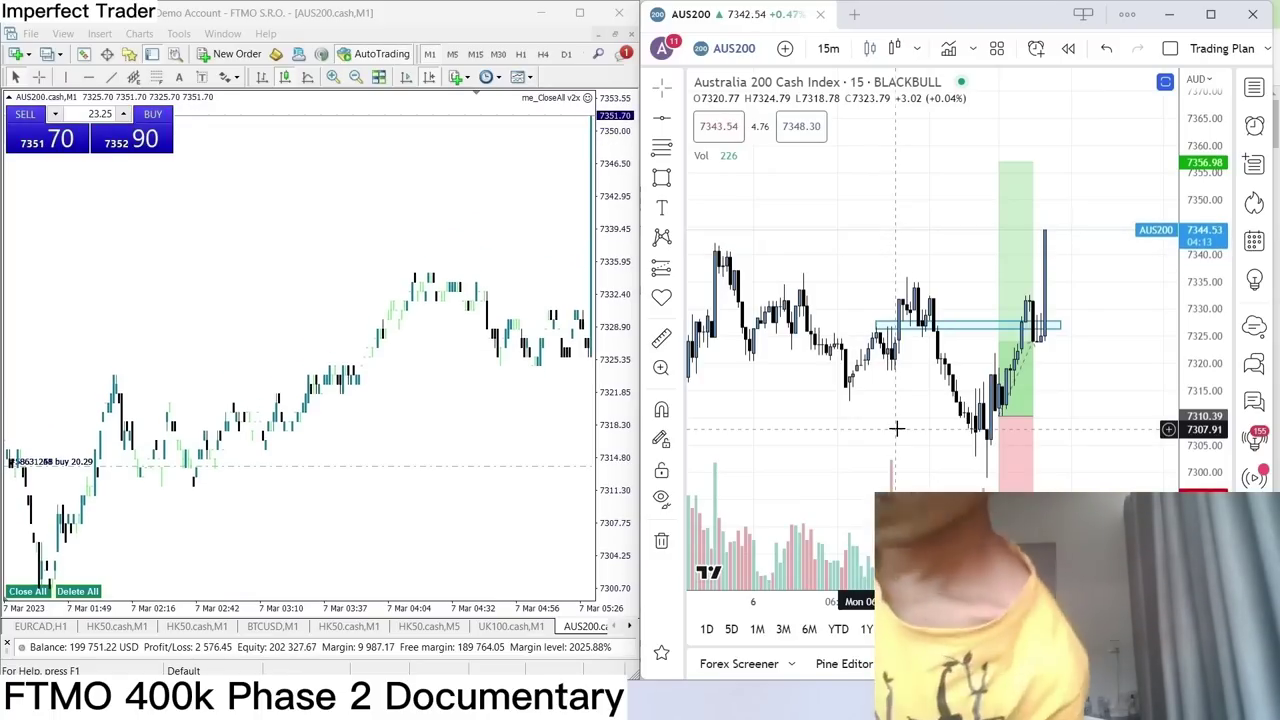
scroll(571, 391, down, 3)
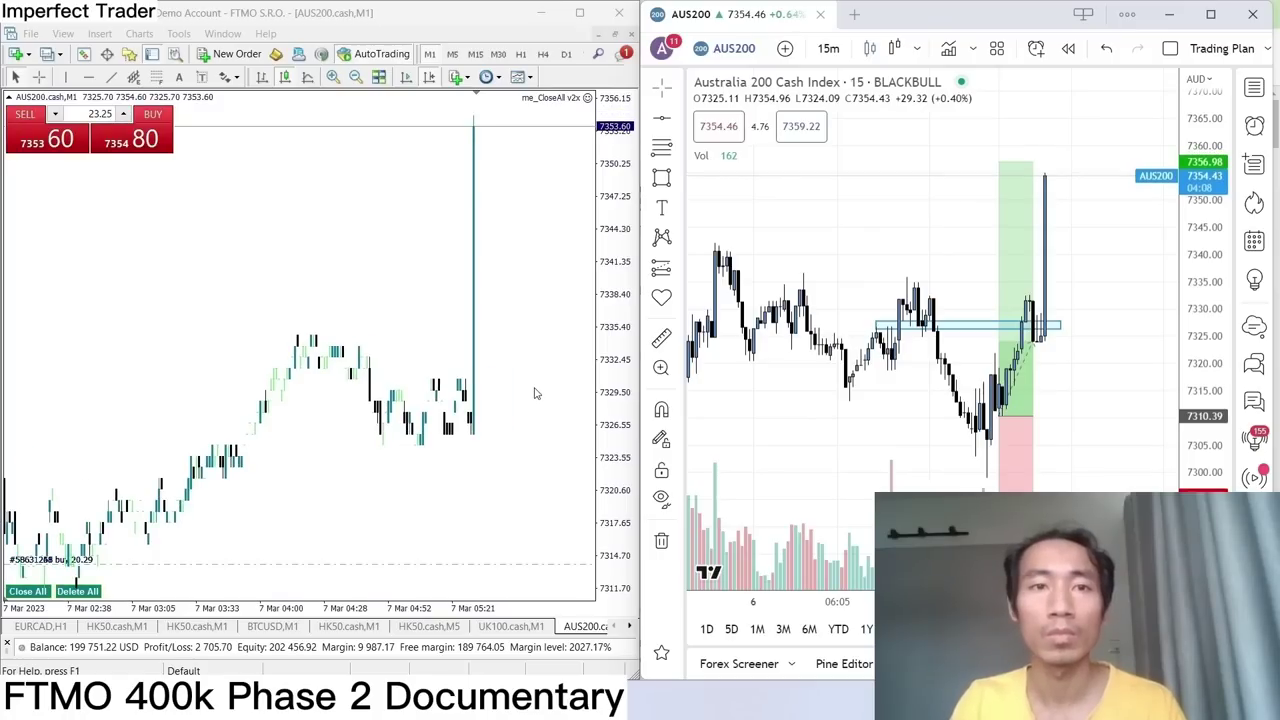
scroll(834, 250, down, 2)
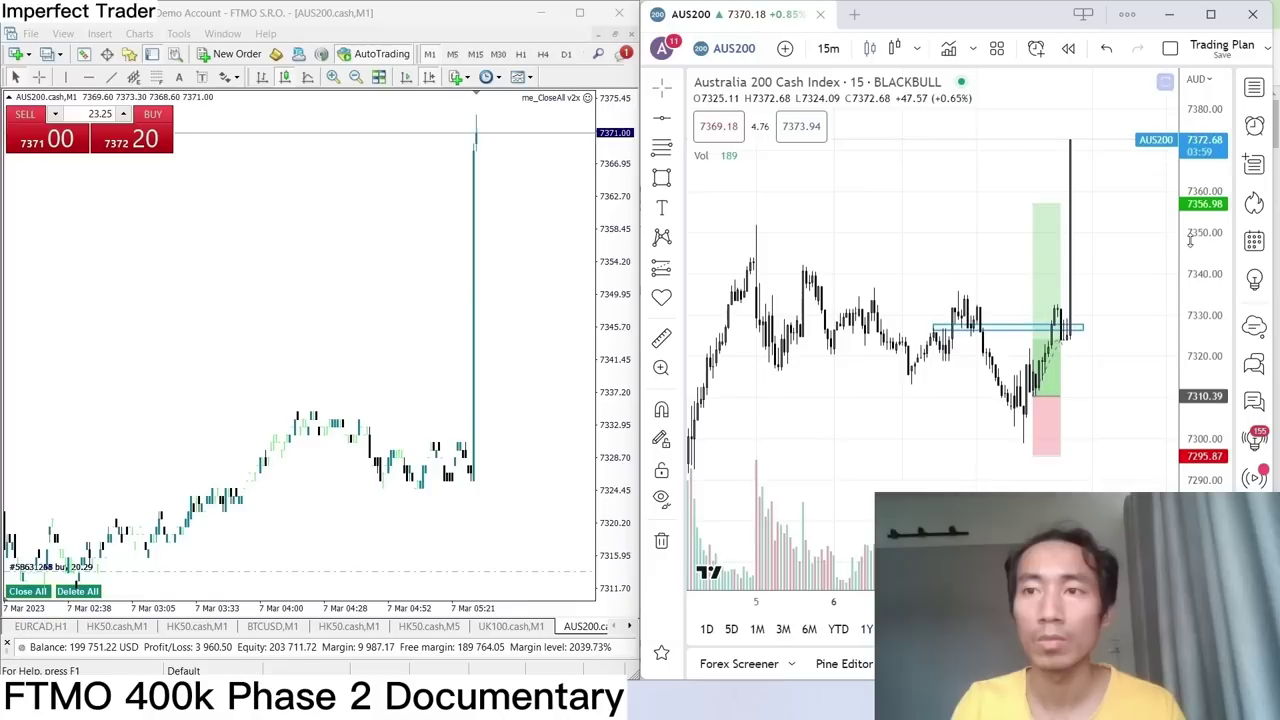
Move the On-Screen Magic Keys window aside and load the Pepperstone Australia 200 Index chart from the watchlist.
click(325, 108)
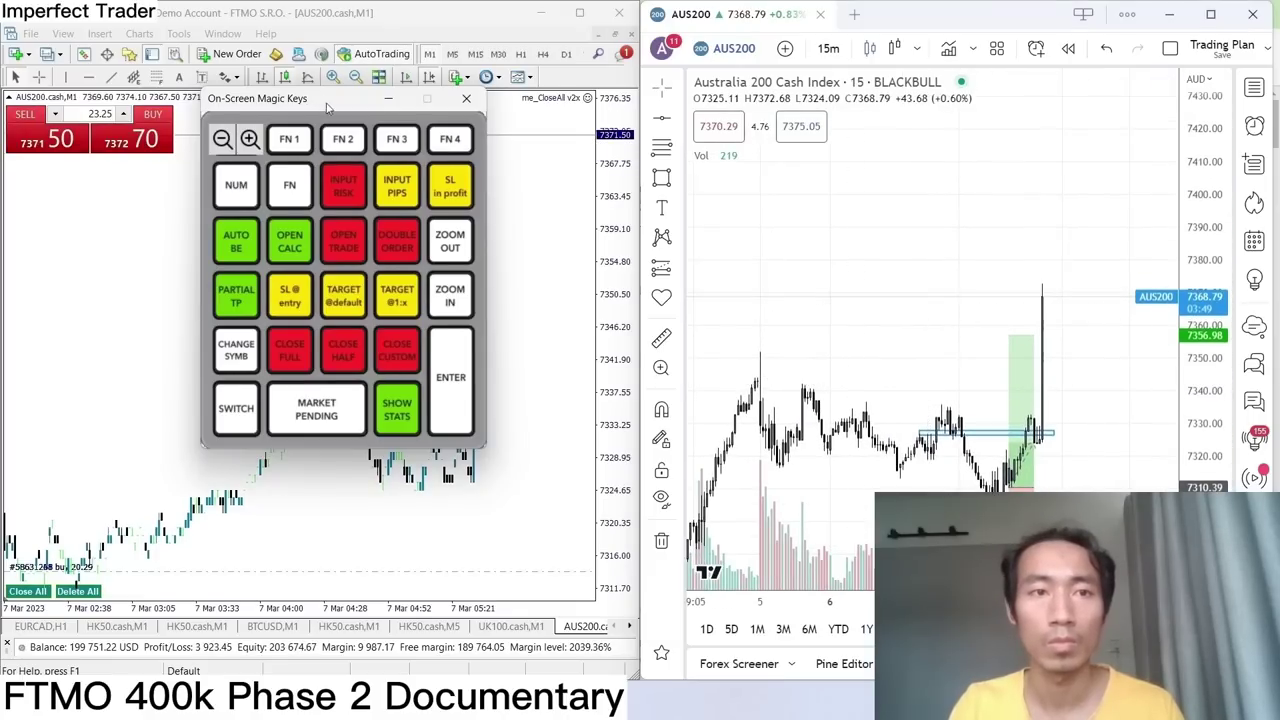
drag(325, 109, 153, 241)
click(1254, 88)
click(985, 331)
click(1254, 88)
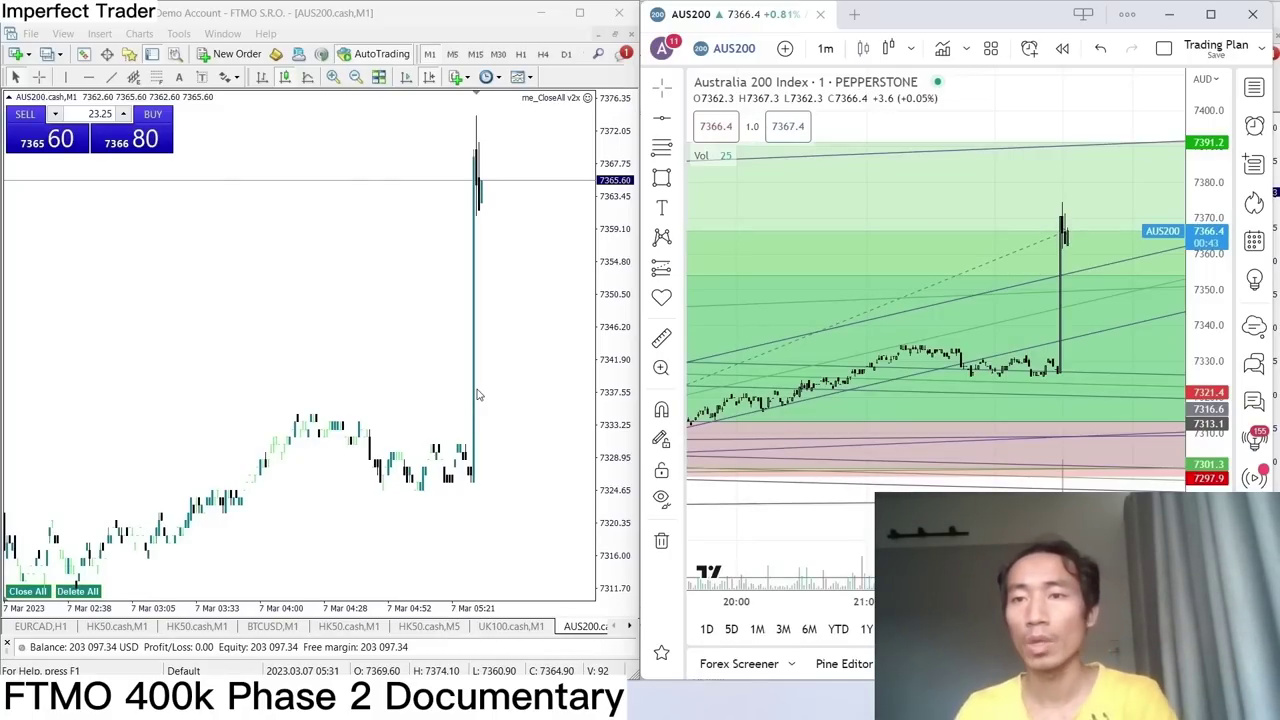
Change the AUS200 chart interval to 1 hour and enlarge the candles around the long position.
mouse_move(1065, 375)
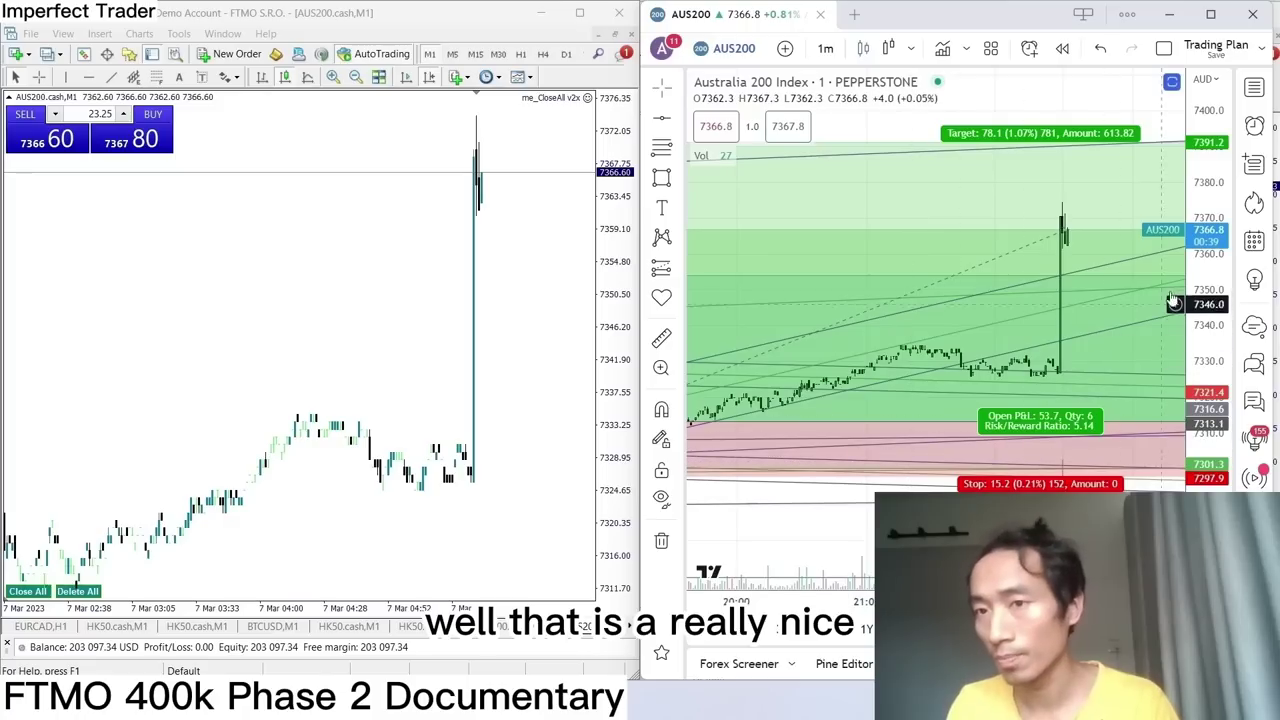
scroll(1030, 510, down, 1)
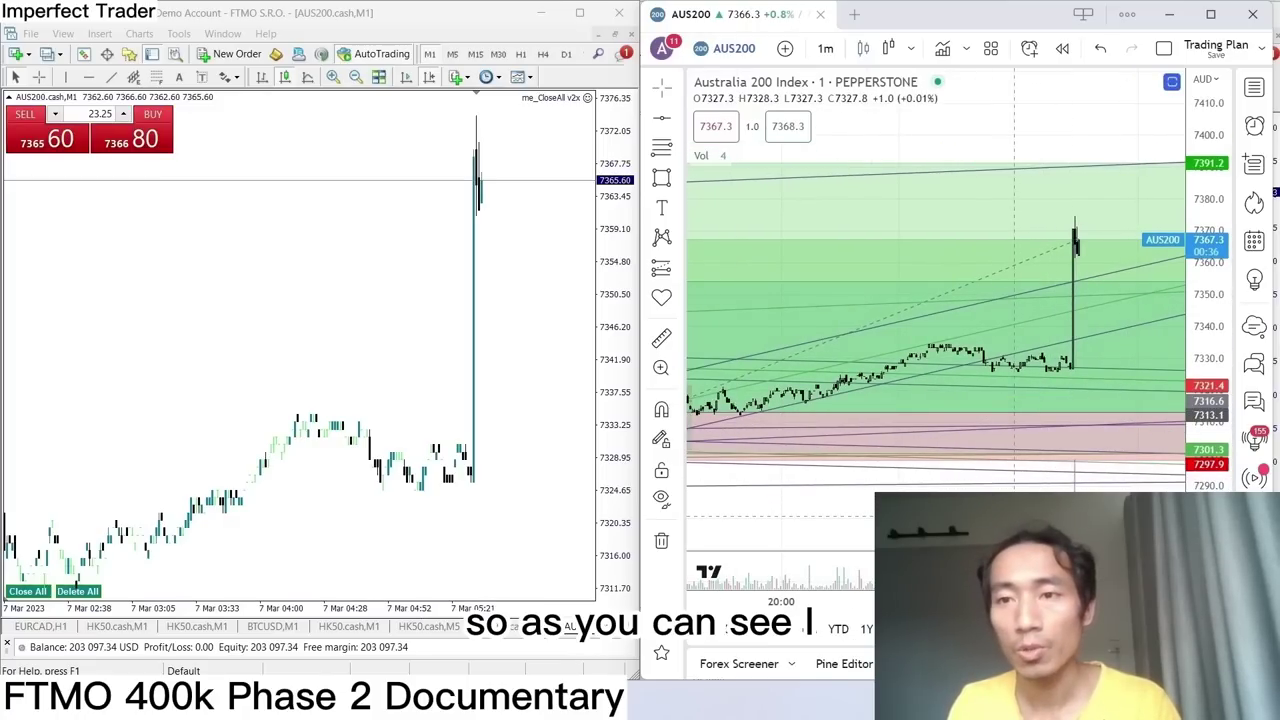
text(1)
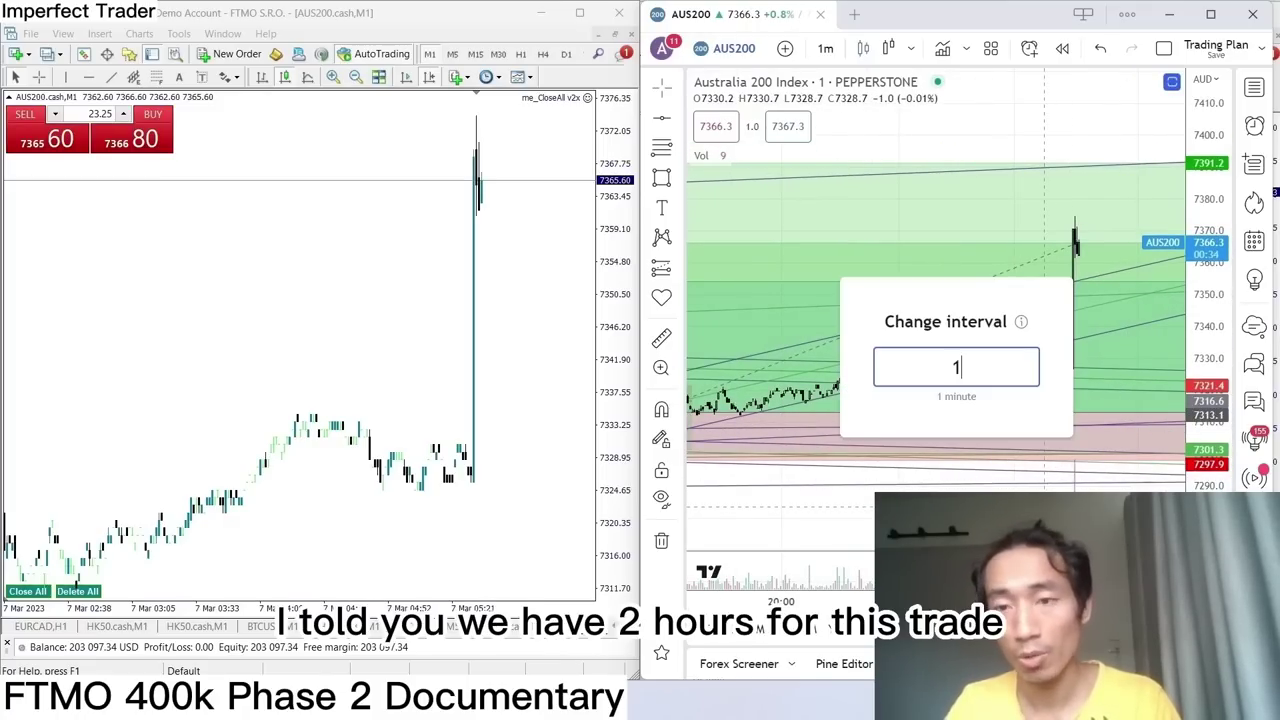
text(h)
key(Return)
scroll(1083, 413, up, 5)
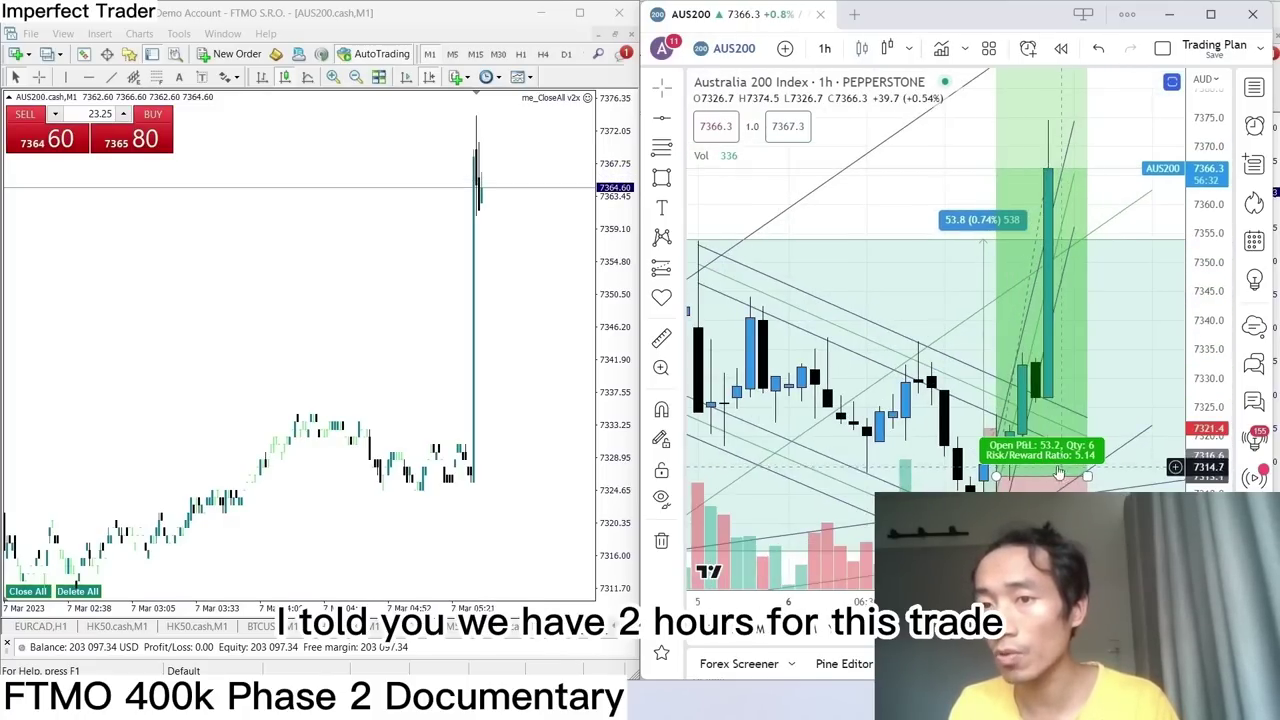
Measure how long the trade was held with the Date Range tool, from the candle after entry to the latest candle.
click(667, 267)
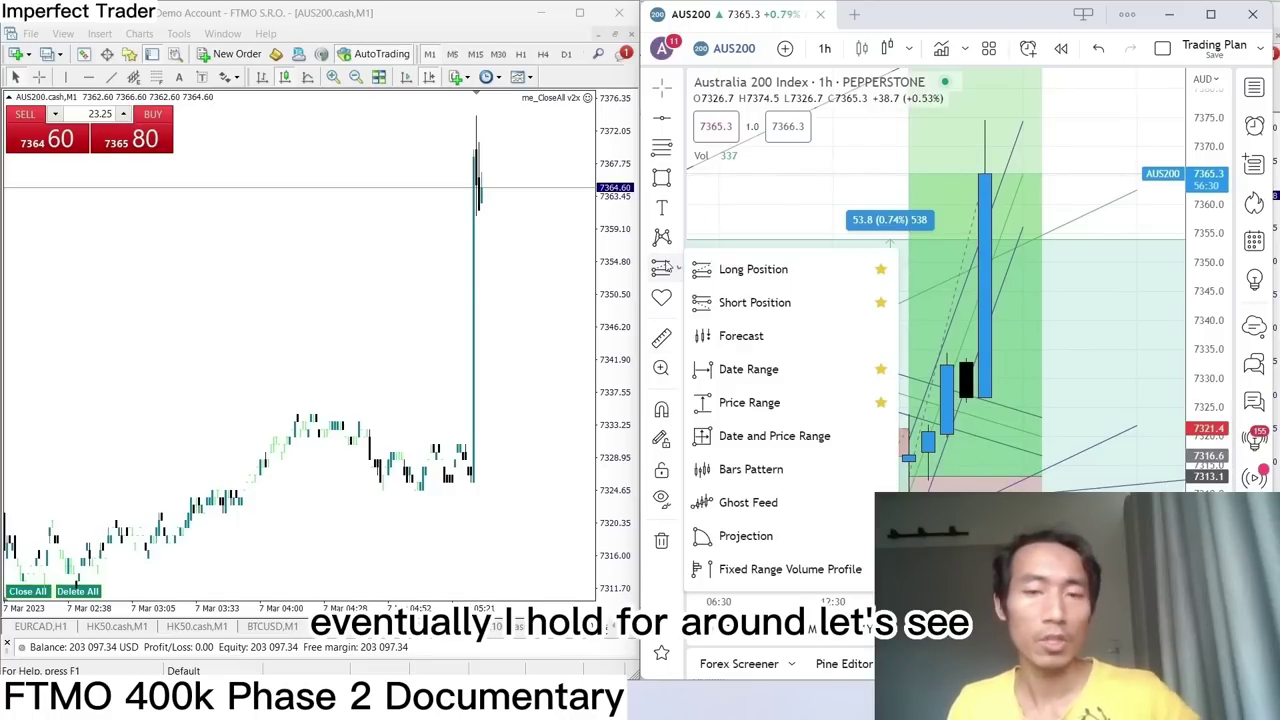
click(772, 403)
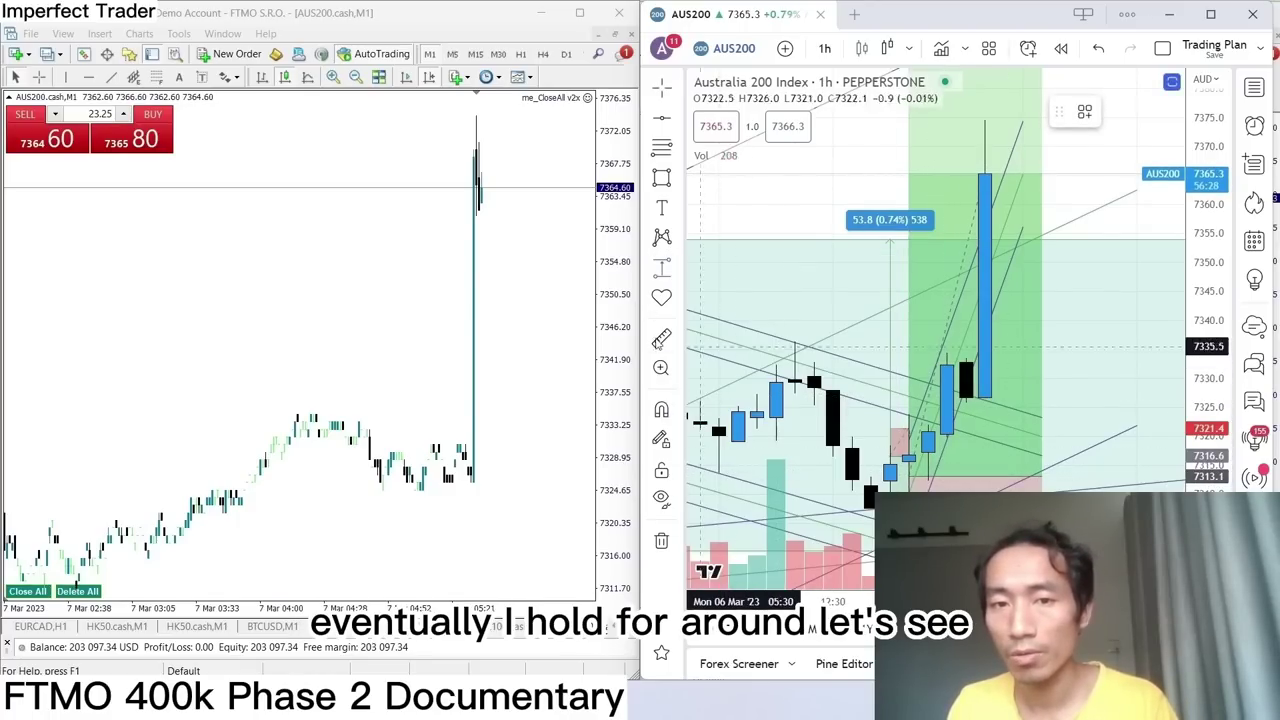
click(668, 267)
click(728, 370)
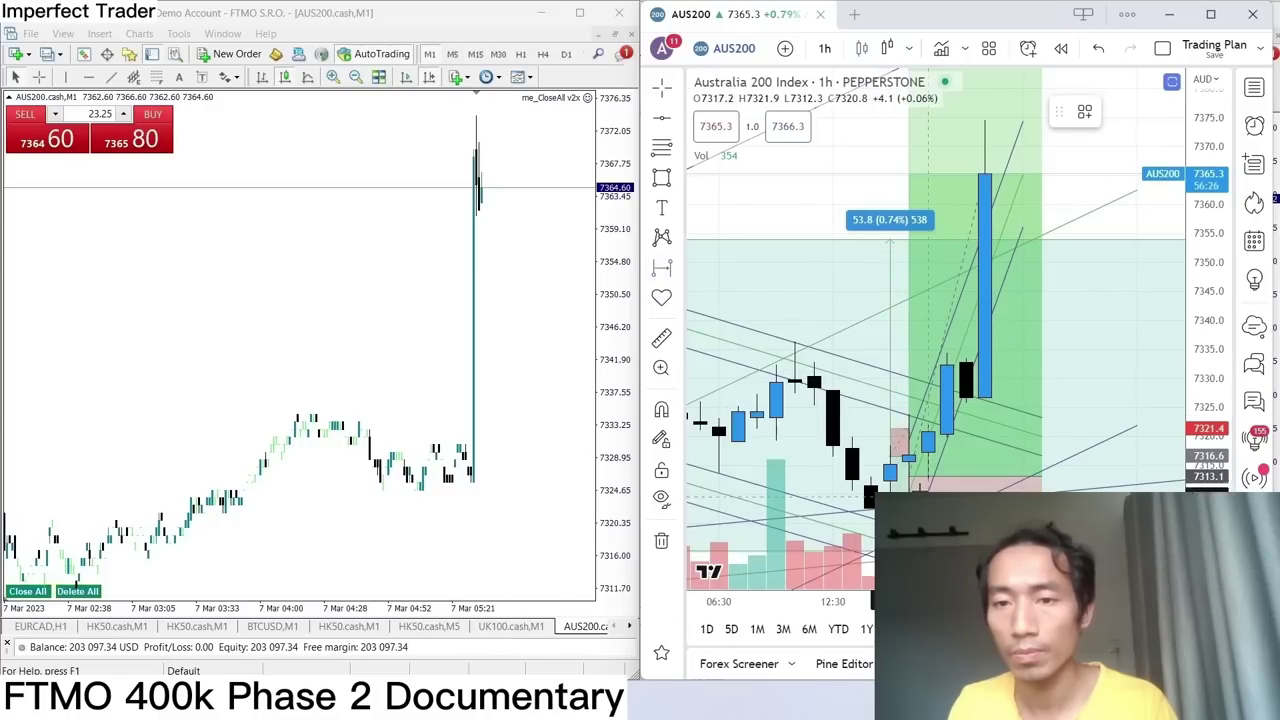
click(928, 474)
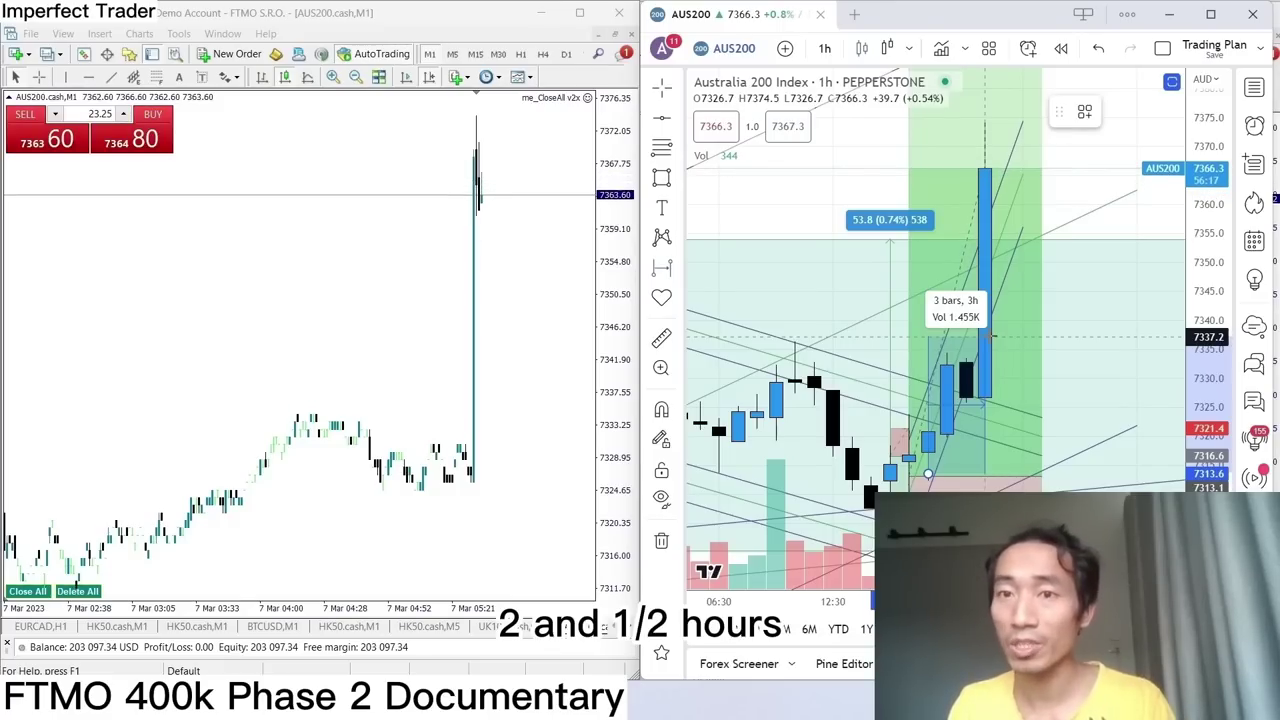
click(860, 420)
Open the MetaTrader terminal's account history and compare the closed trades with the AUS200 move on the 1-hour chart.
key(ctrl+t)
click(393, 510)
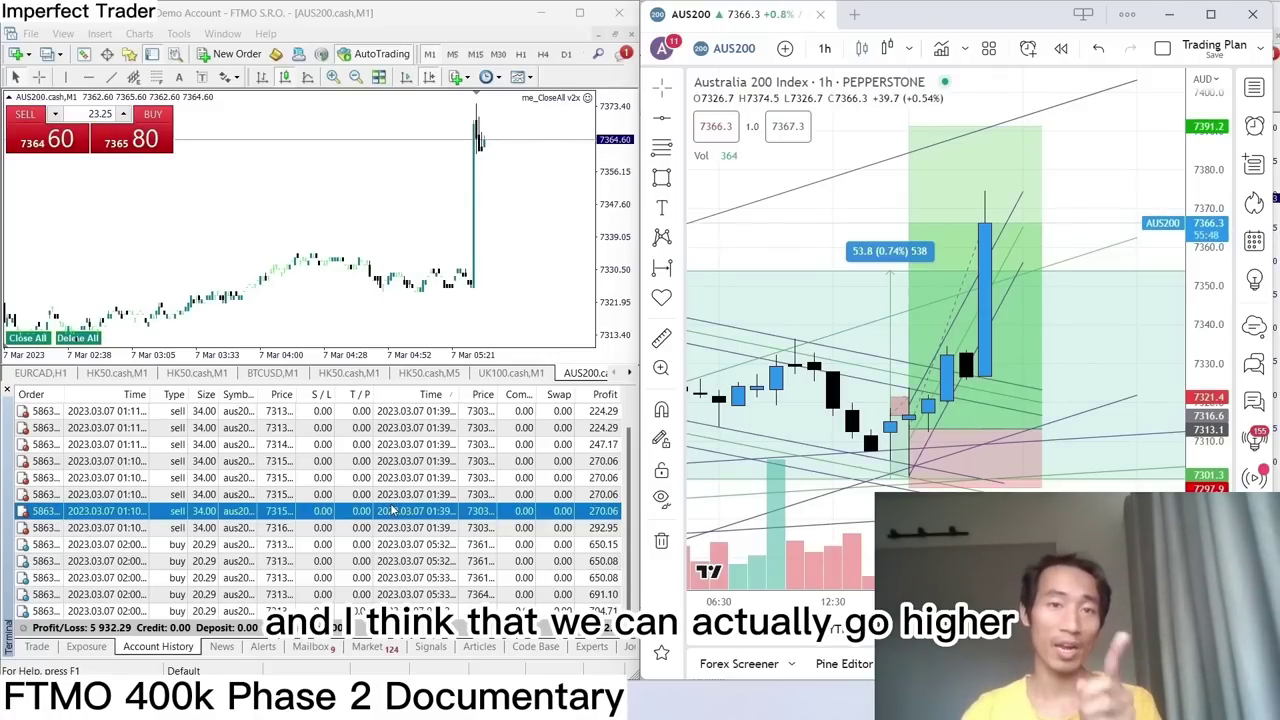
mouse_move(1000, 155)
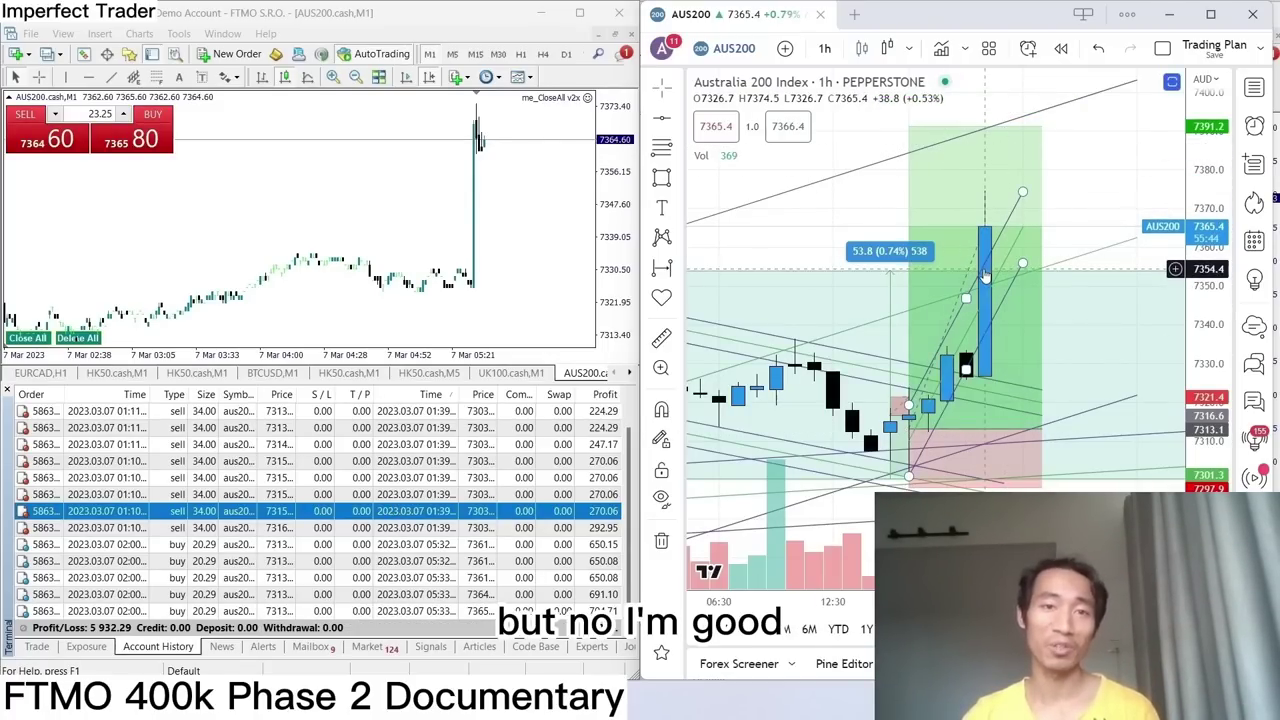
mouse_move(995, 398)
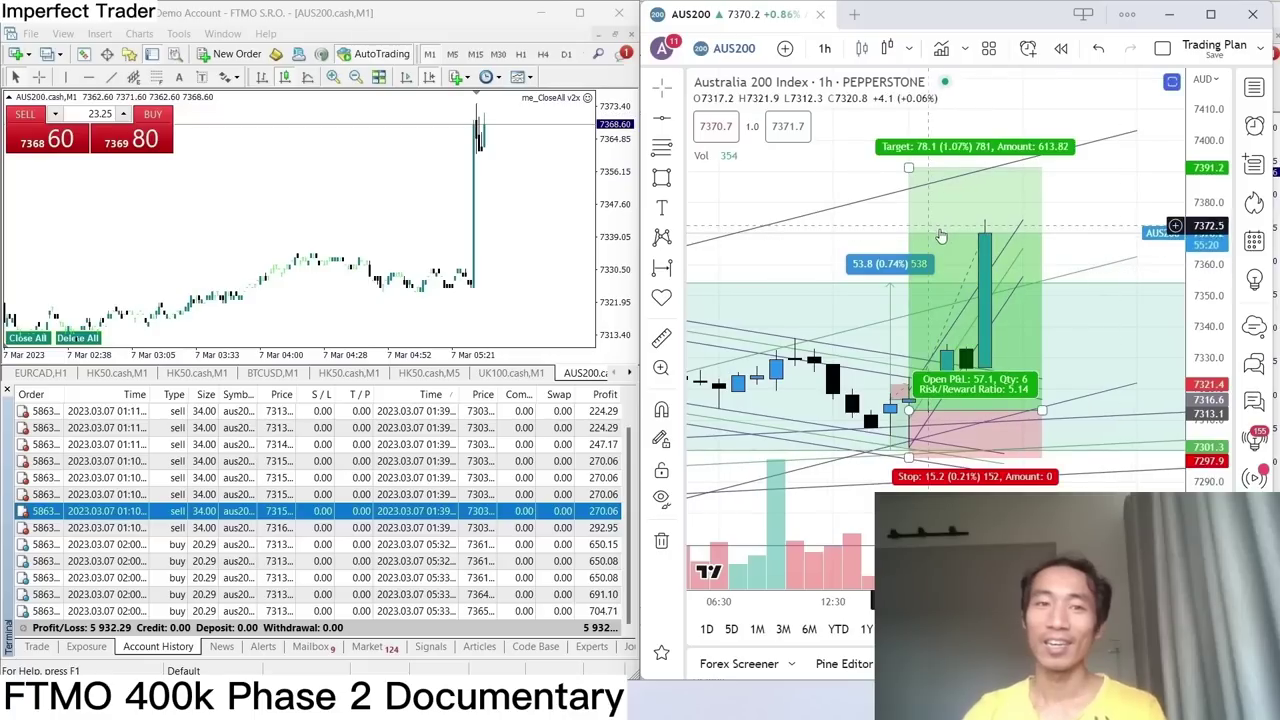
scroll(871, 209, down, 5)
scroll(893, 238, up, 2)
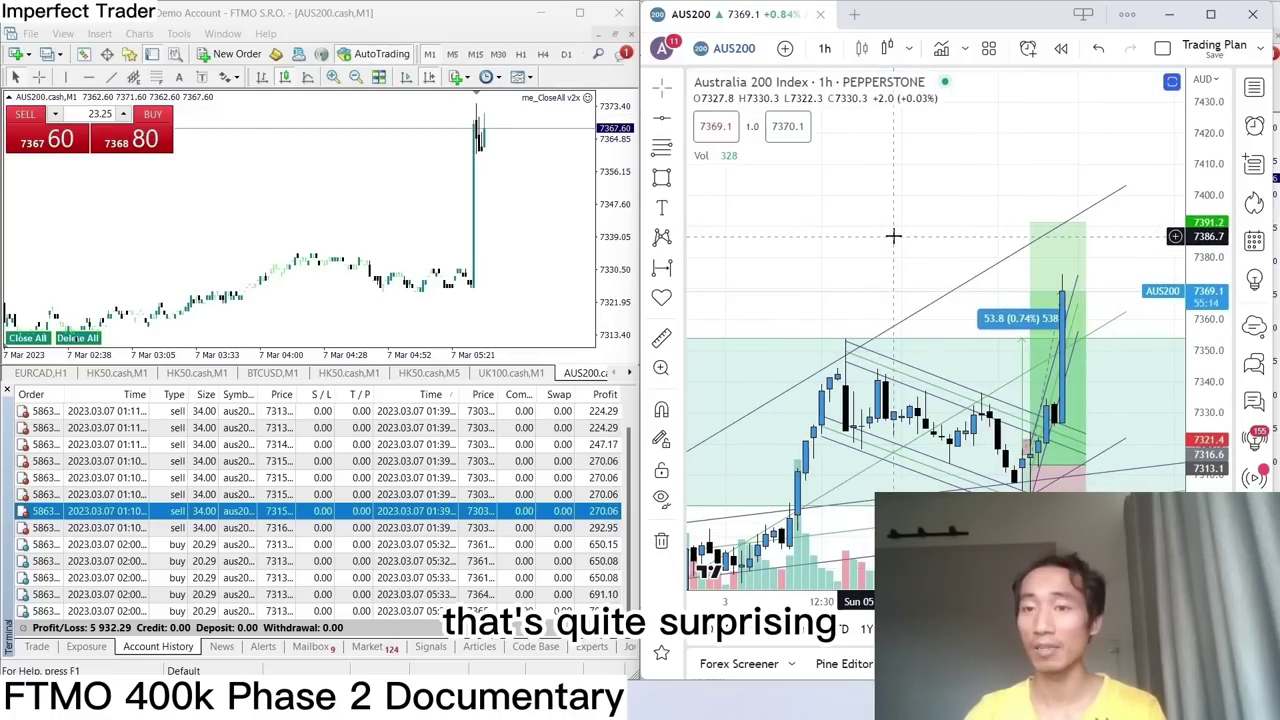
drag(893, 236, 897, 224)
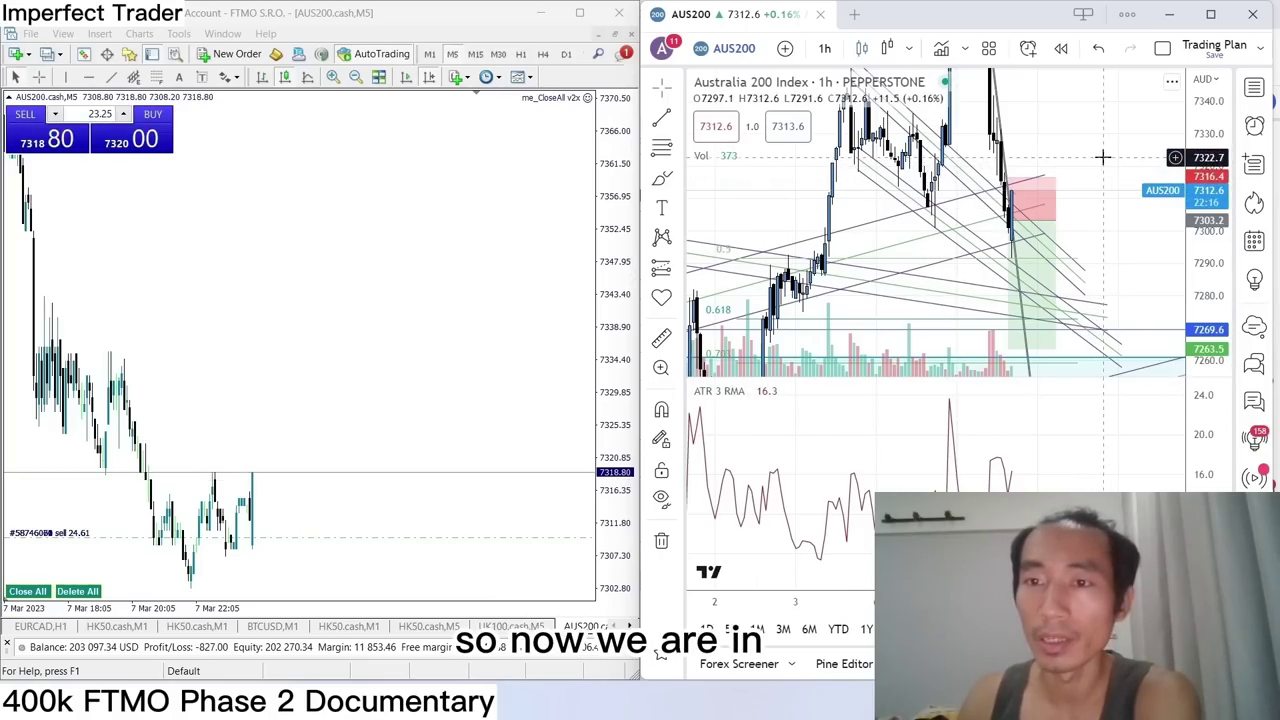
Switch the AUS200 chart to the 5-minute interval and stretch the price scale around the short position's entry and stop.
key(5)
key(Return)
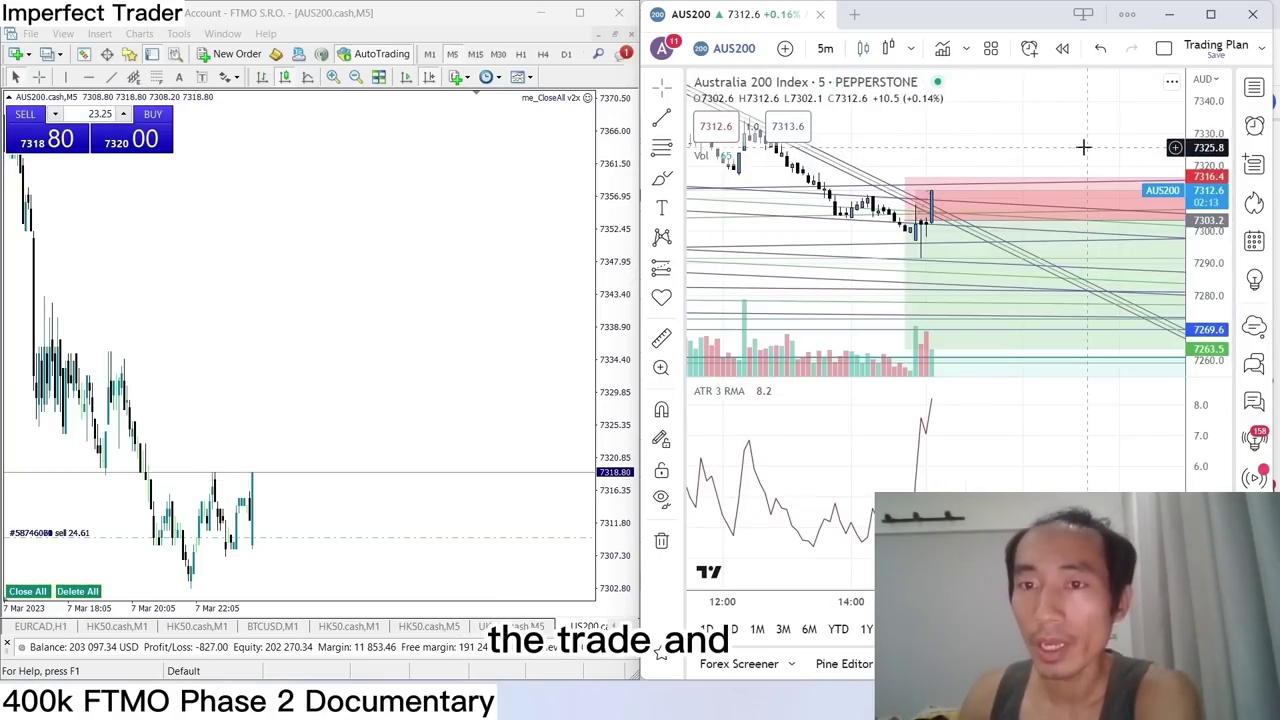
drag(1193, 125, 1111, 140)
drag(1205, 155, 1200, 165)
click(1149, 246)
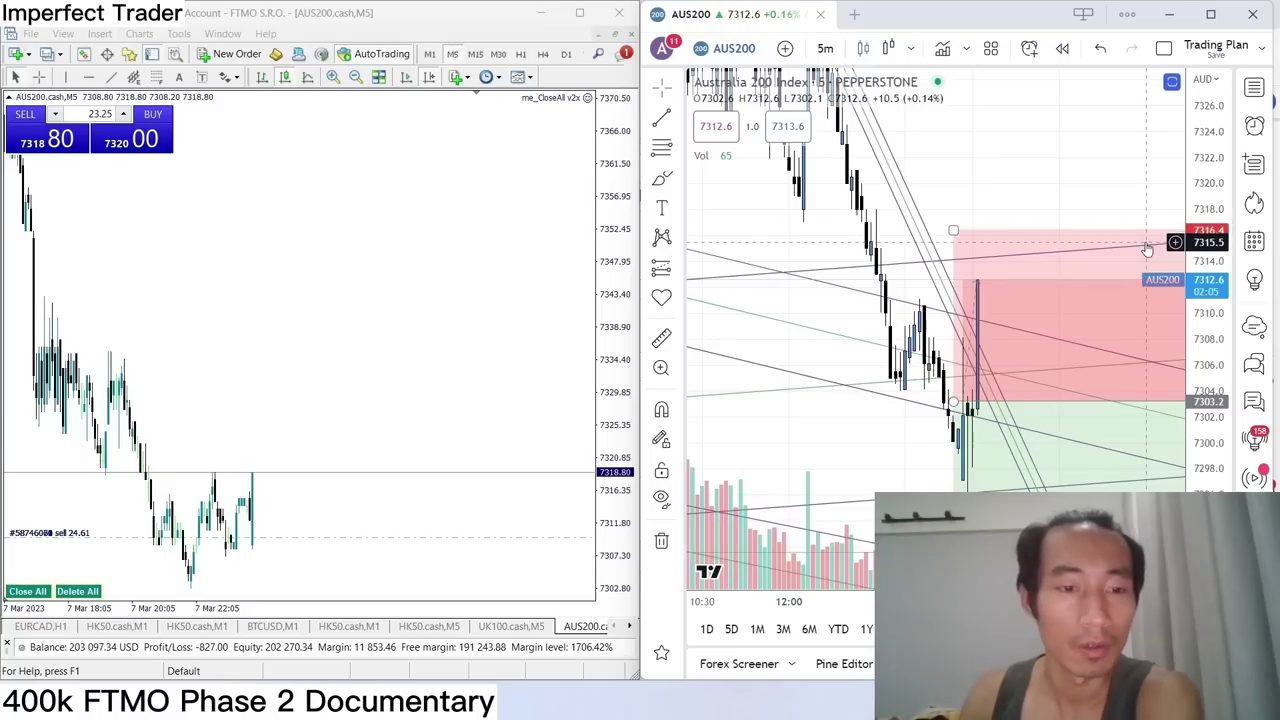
drag(1100, 200, 1081, 190)
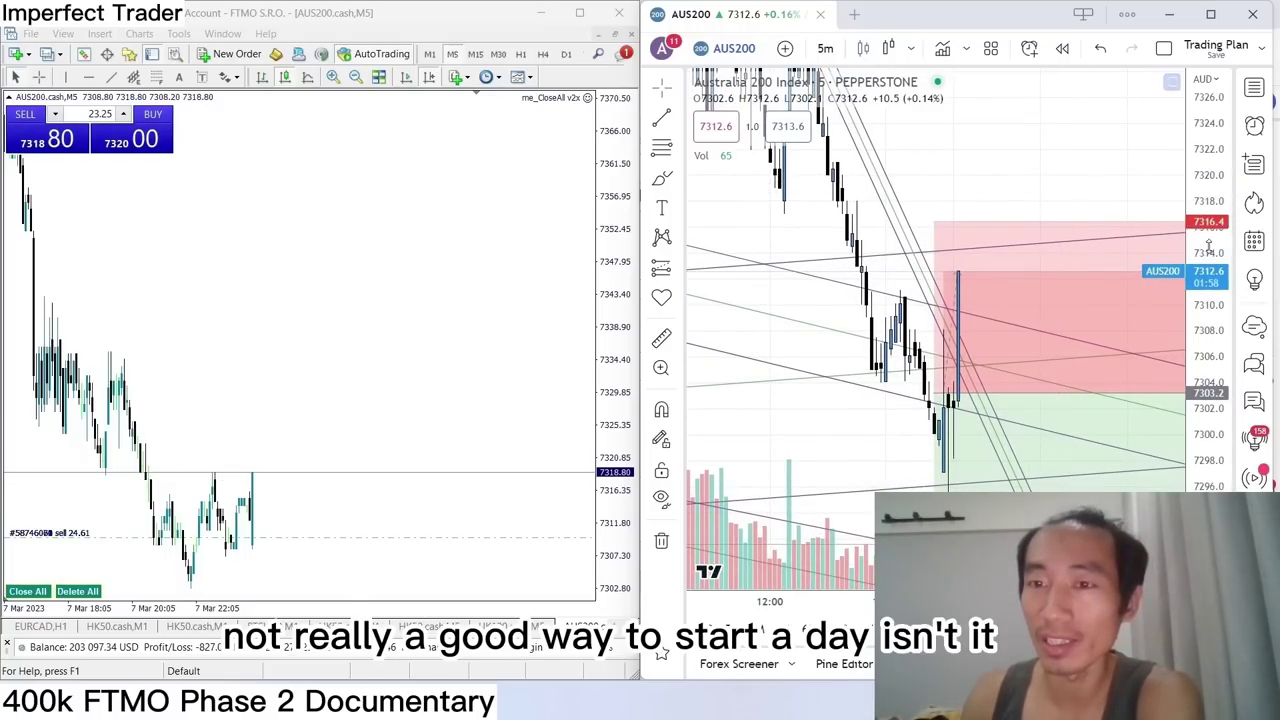
drag(1060, 181, 1120, 394)
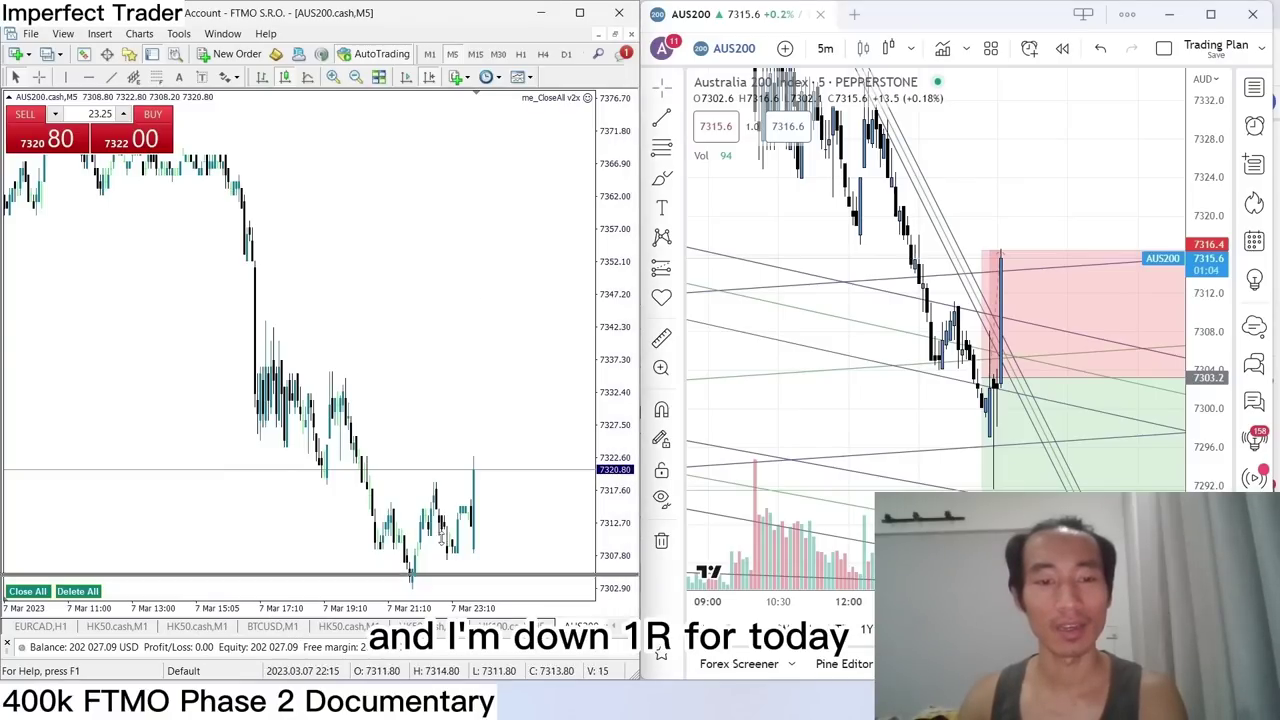
Open the MetaTrader account history in the terminal and try to apply a custom period to it.
key(ctrl+t)
click(158, 646)
right_click(237, 566)
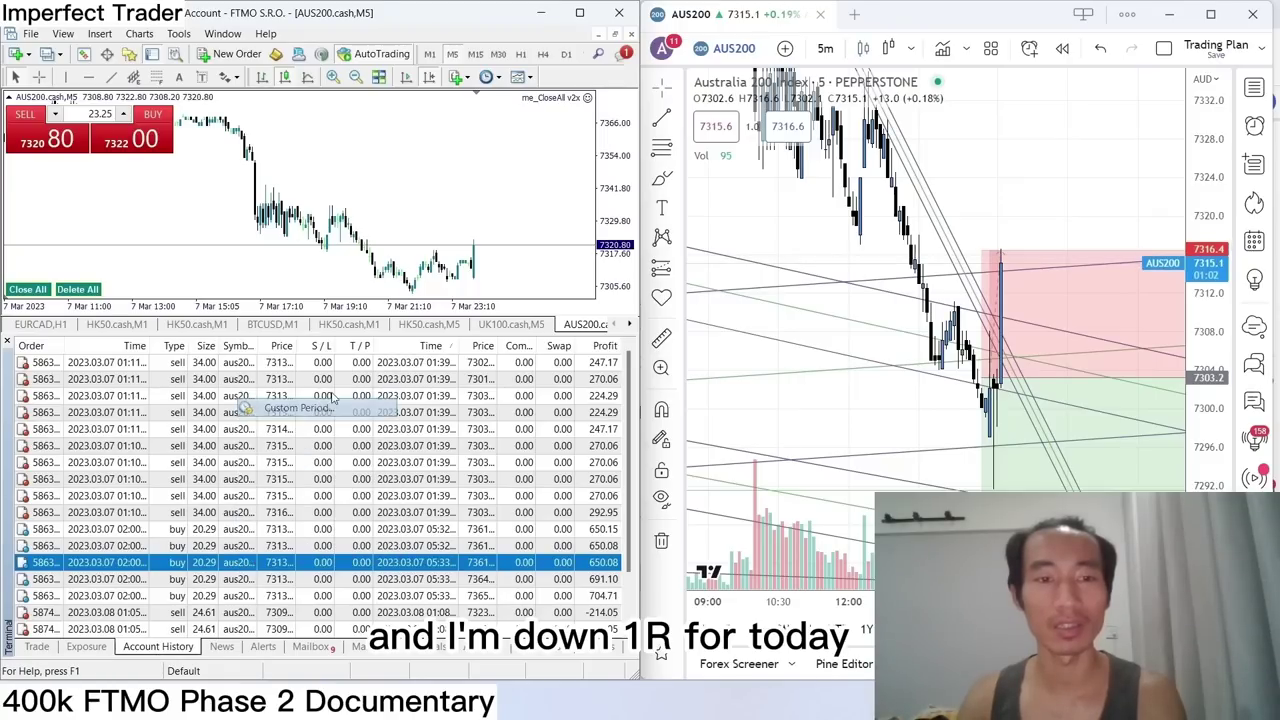
click(290, 407)
click(625, 377)
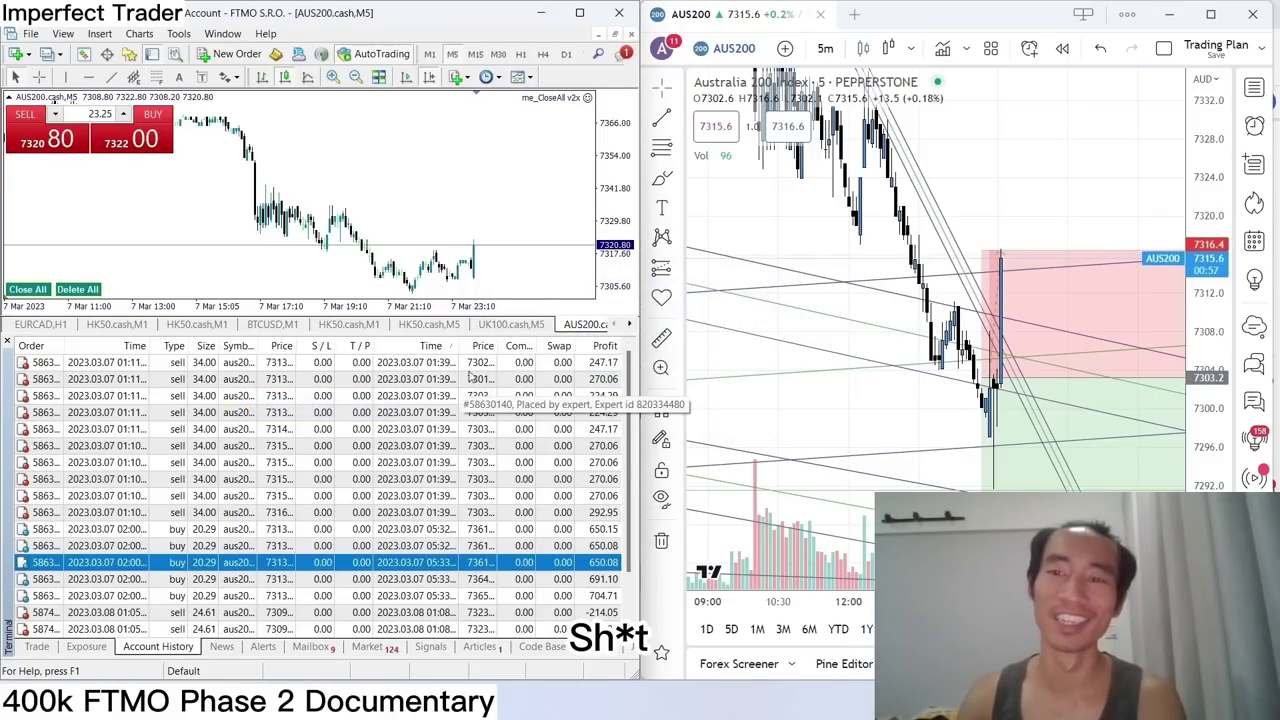
Limit the account history to a custom period based on Today, with the start date set to 2023.03.08.
scroll(472, 477, down, 2)
right_click(472, 479)
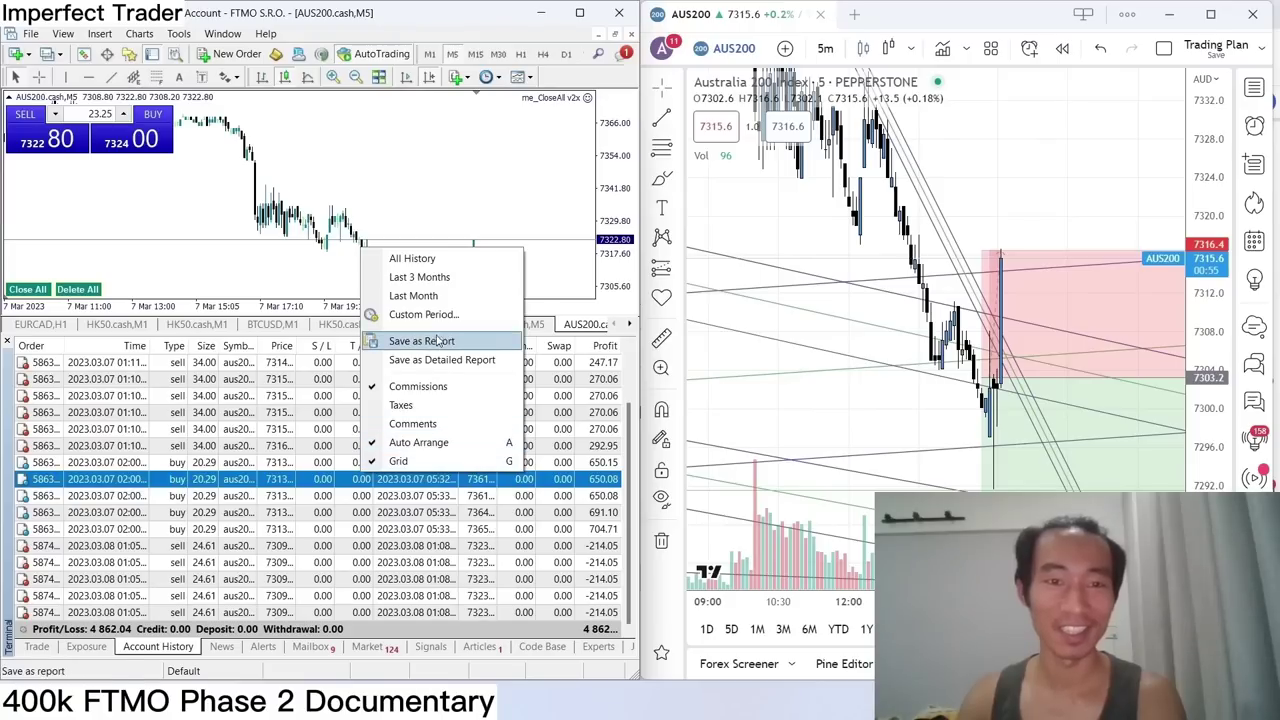
click(450, 311)
click(622, 327)
click(620, 337)
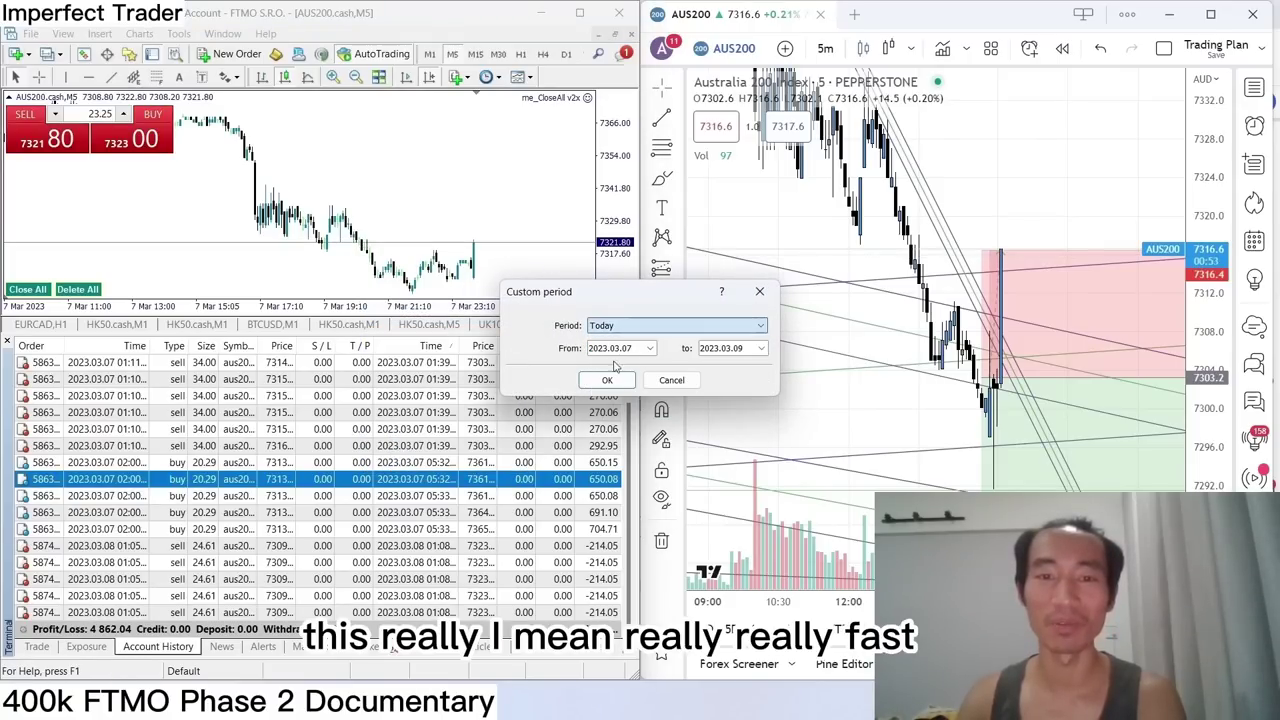
click(649, 348)
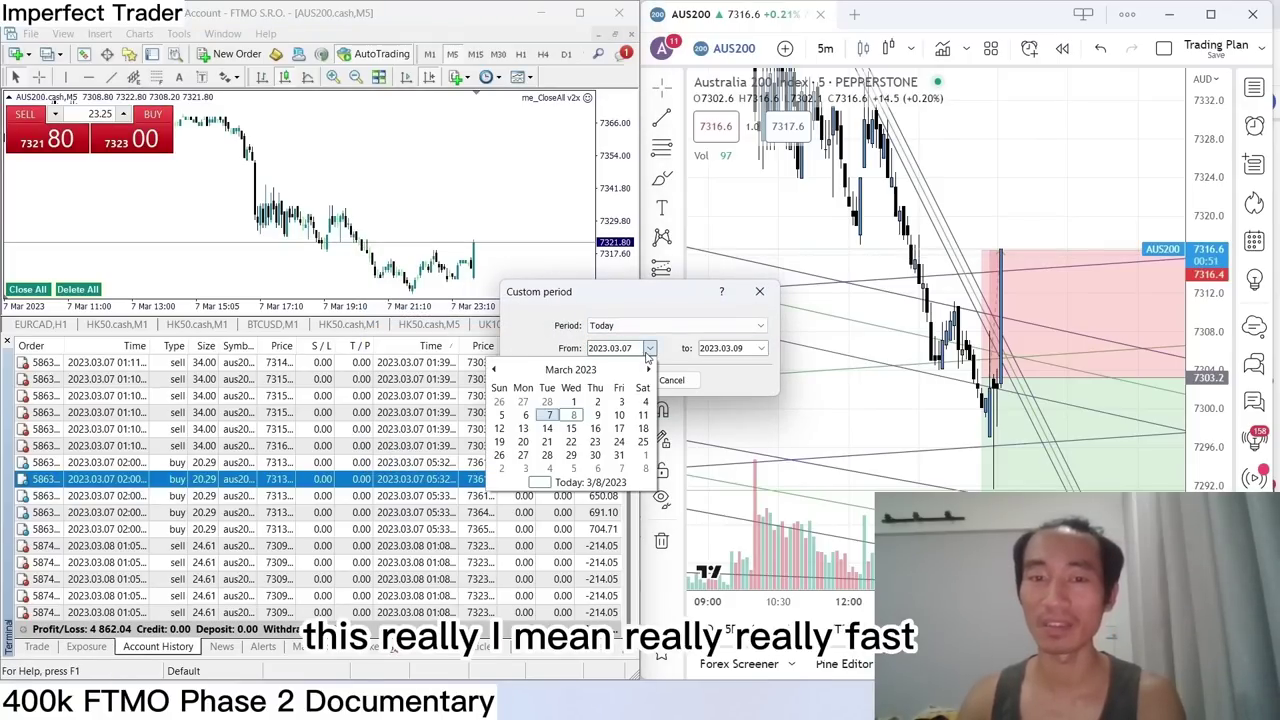
click(566, 418)
click(612, 382)
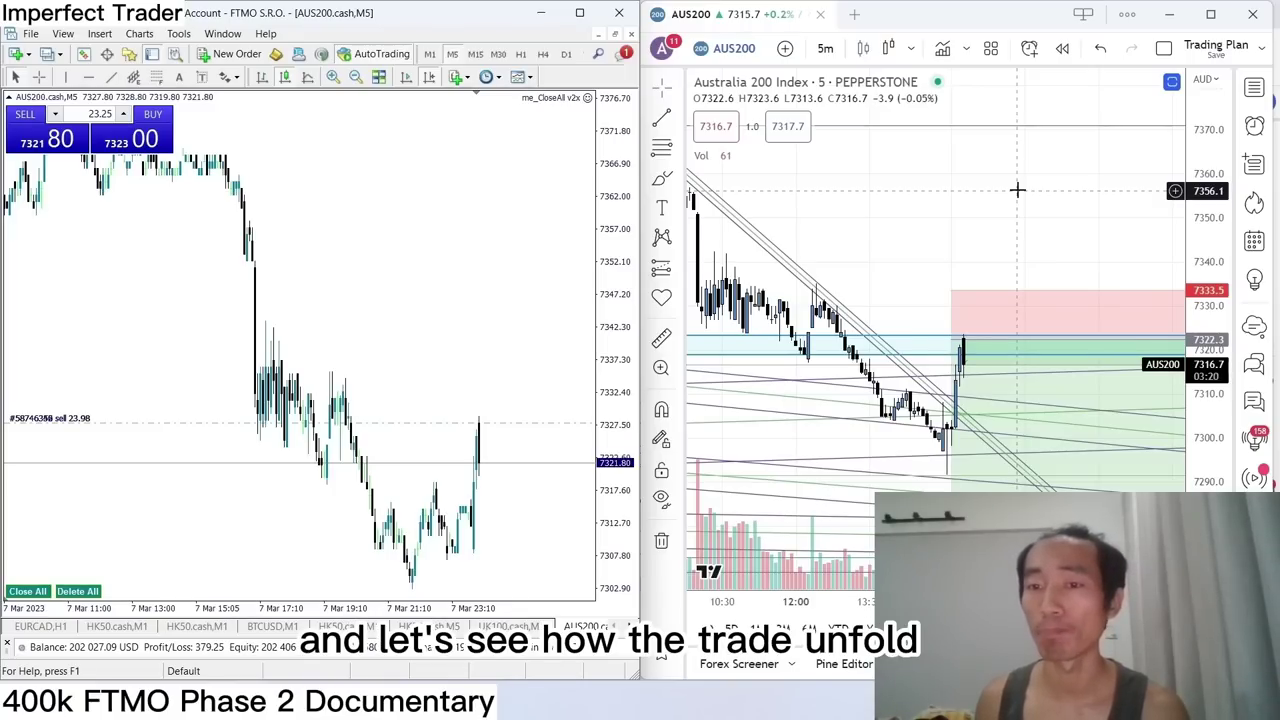
Reset the AUS200 chart view, switch it to the daily interval and examine the most recent candles.
scroll(1030, 200, down, 2)
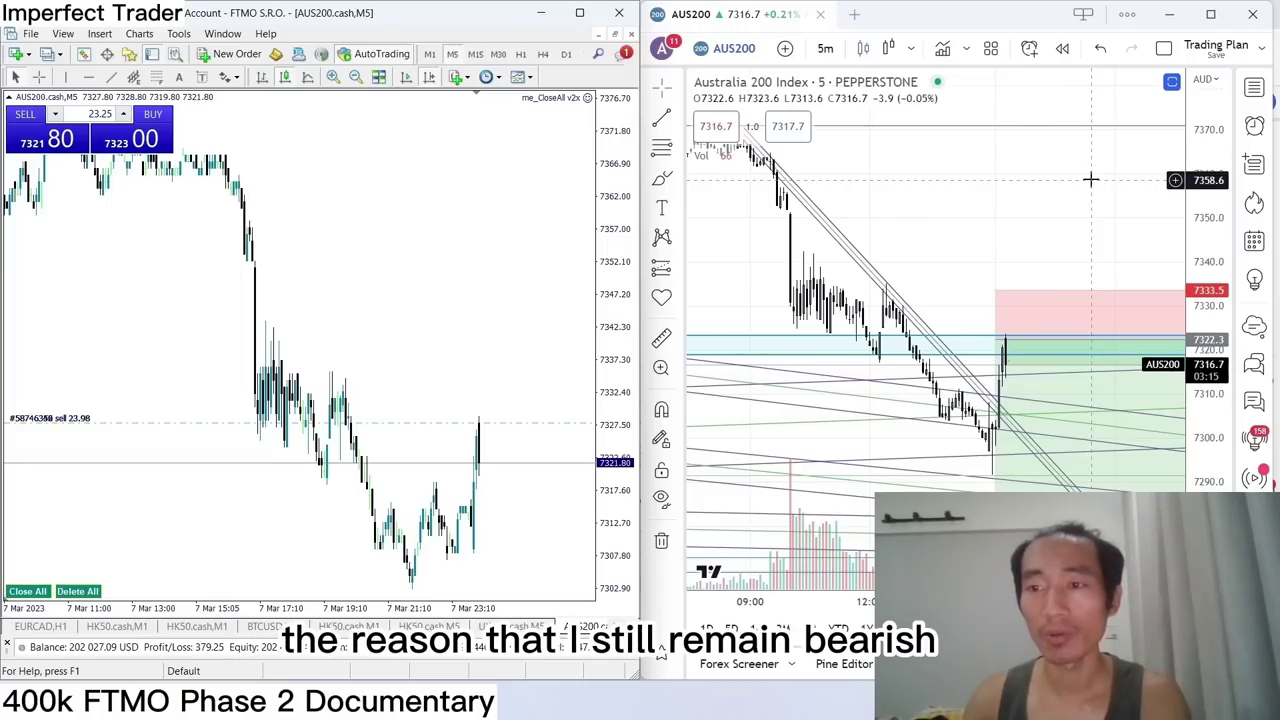
right_click(958, 209)
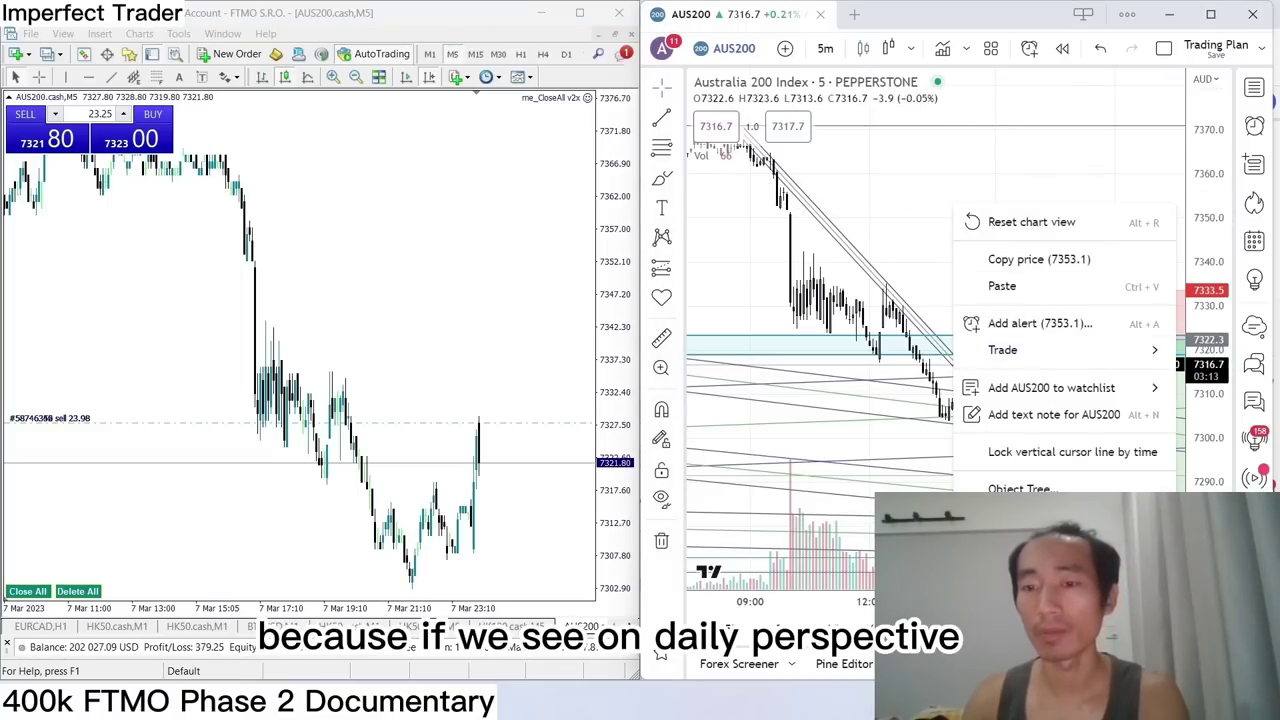
click(1049, 221)
text(1D)
key(Return)
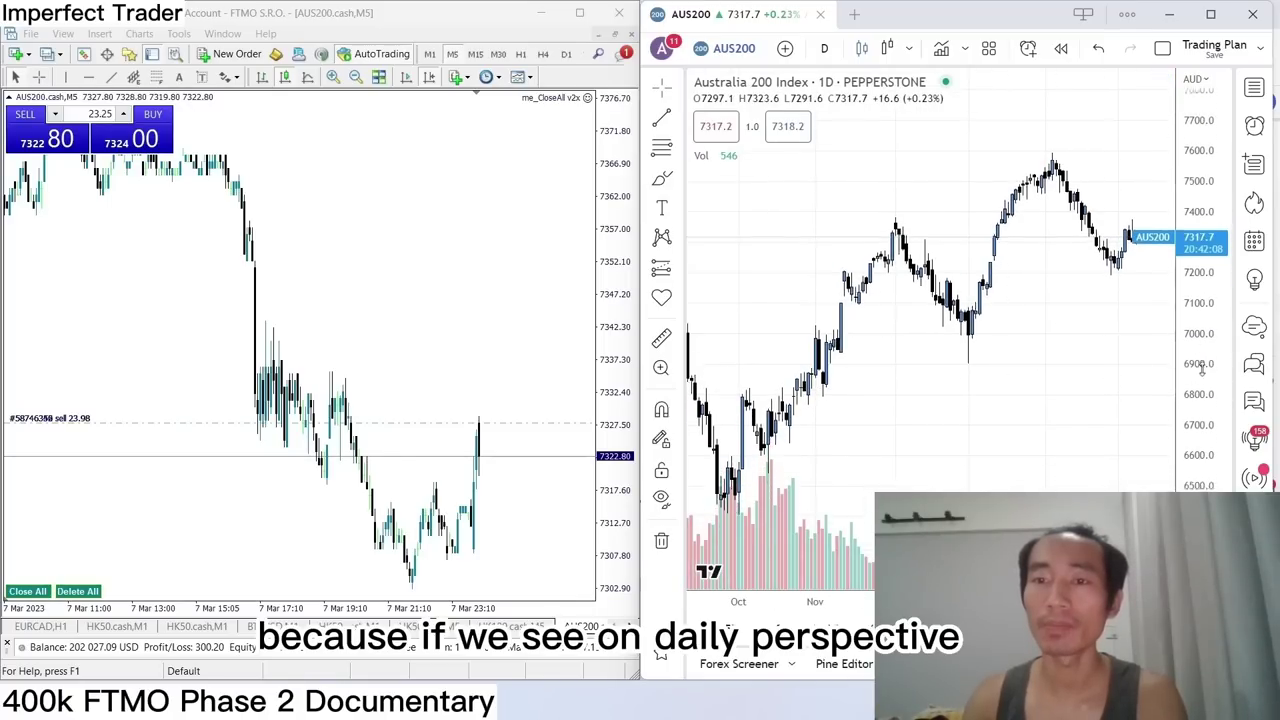
scroll(1105, 400, up, 5)
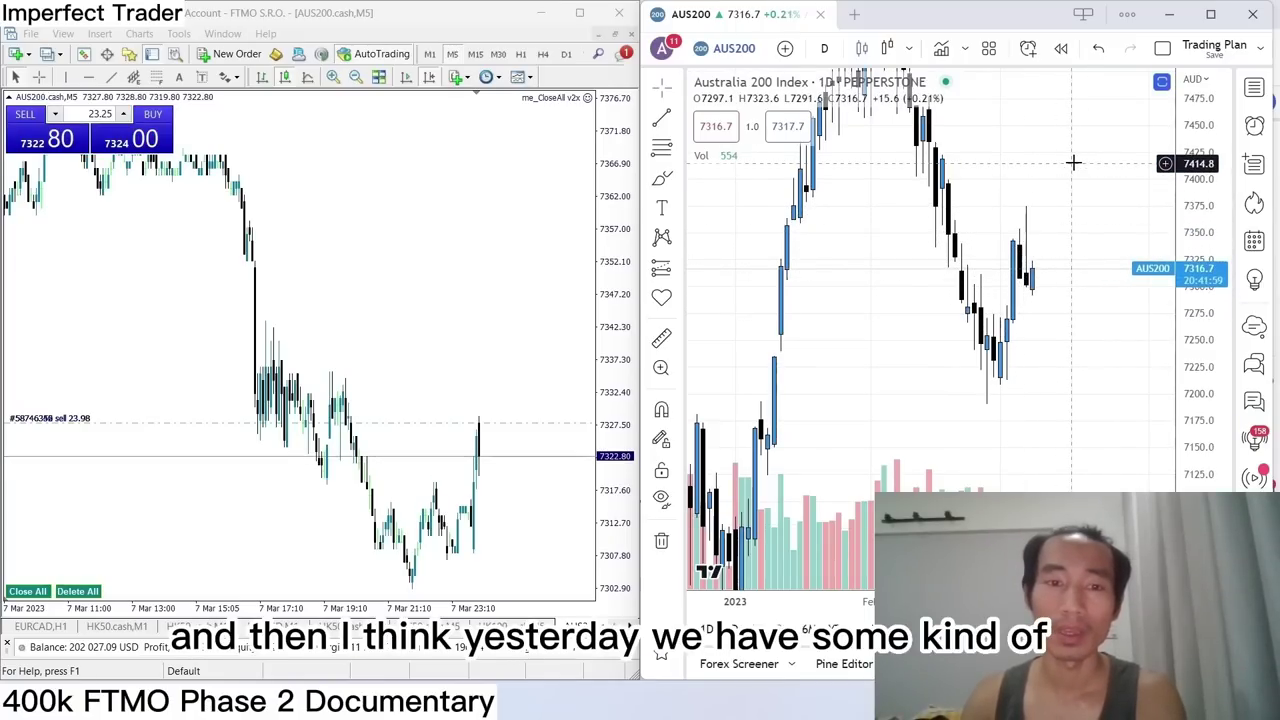
Switch the AUS200 chart to the 1-hour interval and examine the latest drop against the preceding rally.
text(1h)
key(Return)
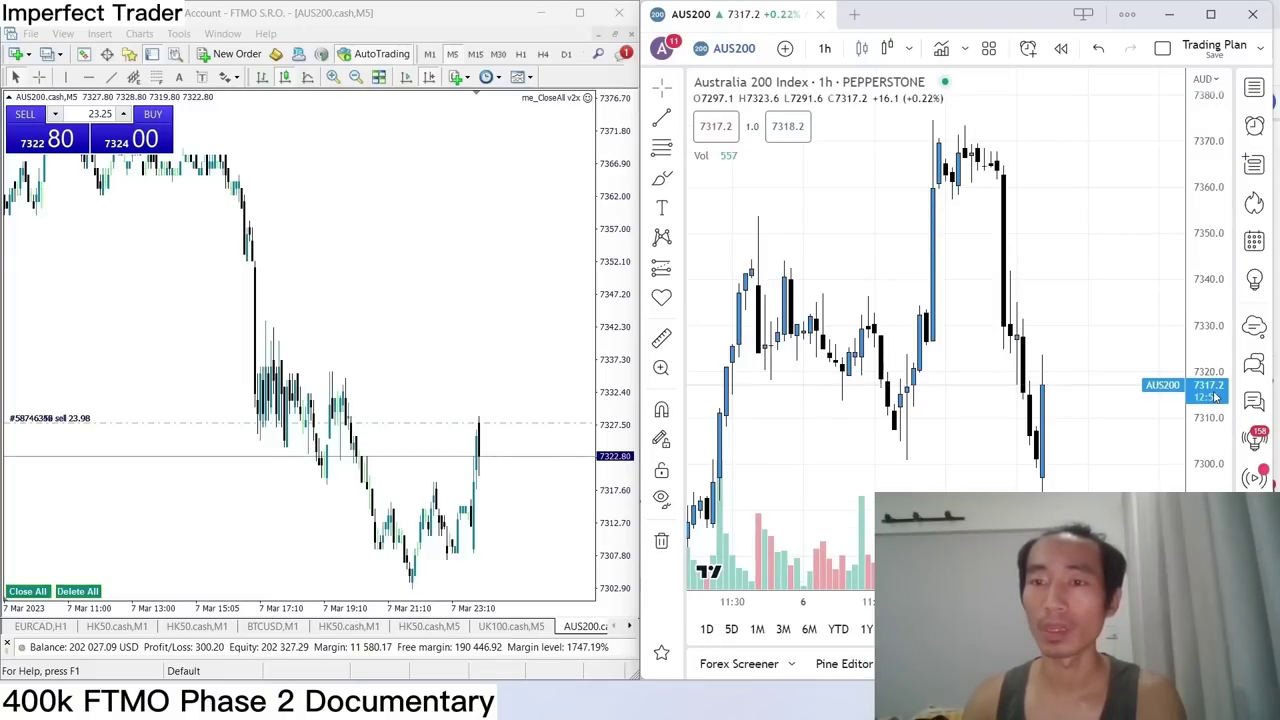
scroll(1057, 281, down, 3)
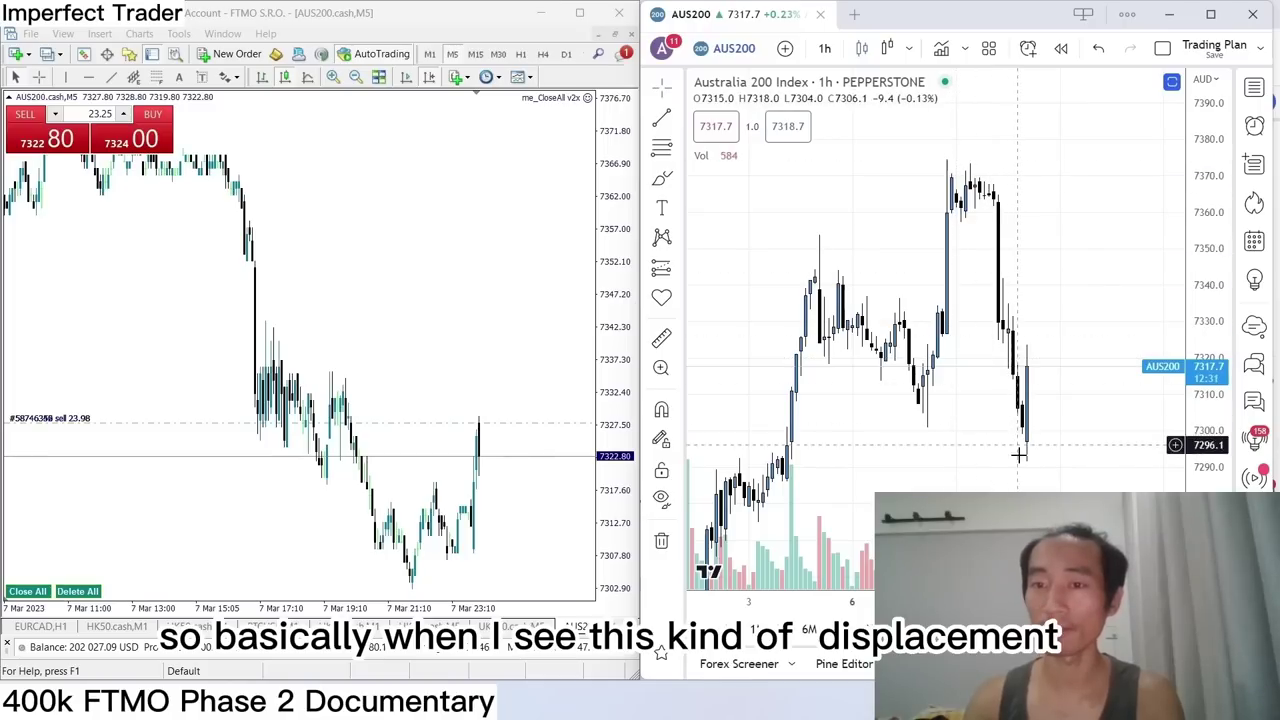
scroll(1120, 440, down, 1)
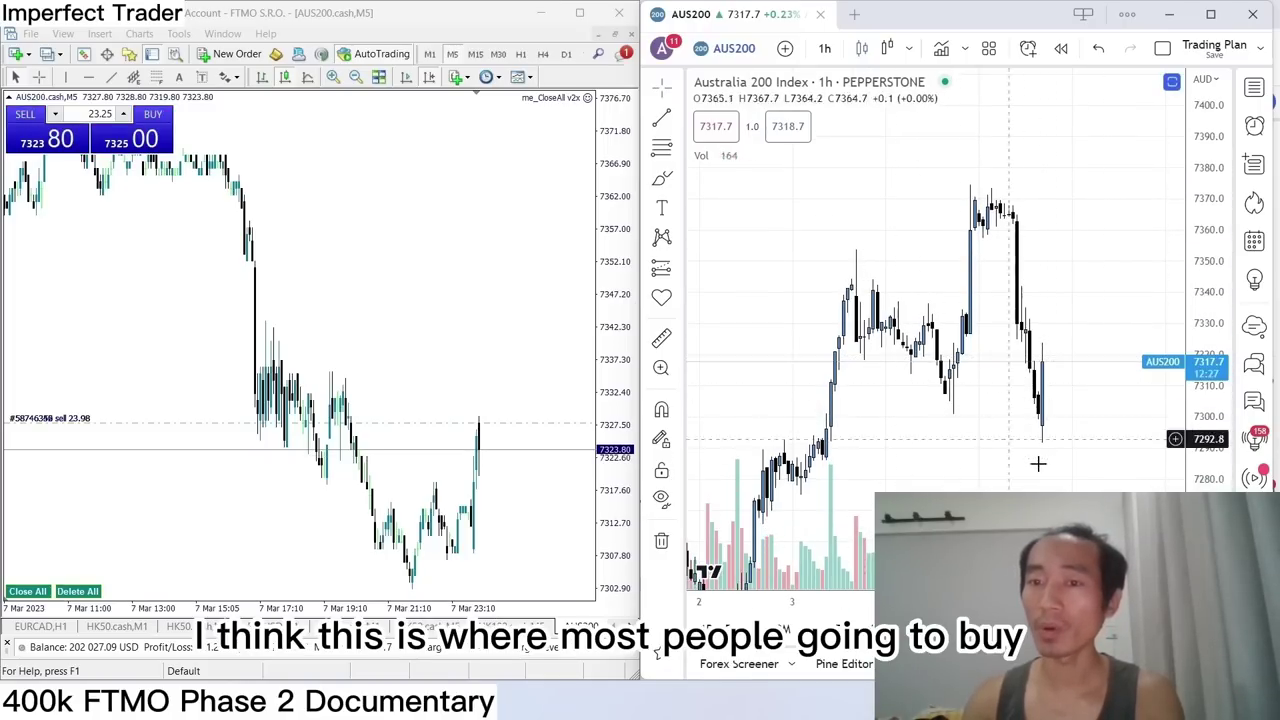
drag(1080, 469, 1034, 341)
scroll(1030, 400, down, 1)
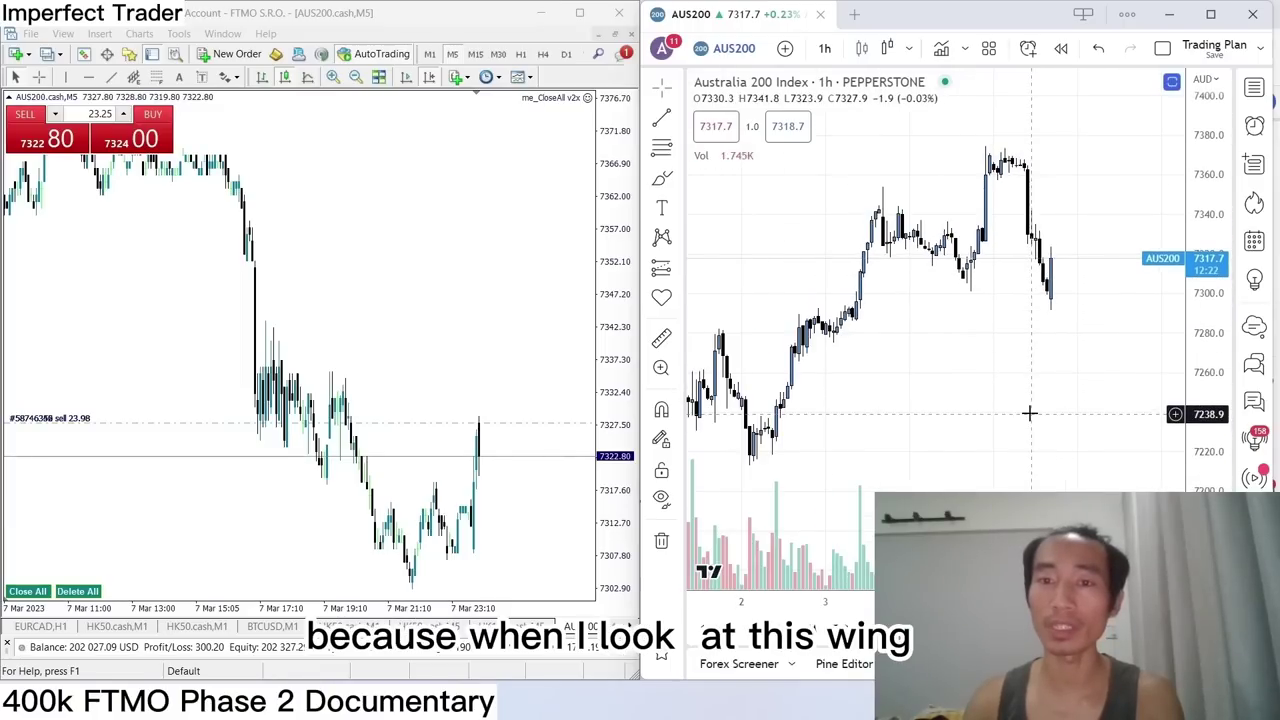
Draw a Fibonacci retracement on the 1-hour AUS200 chart from the low at about 7212.4 to the high at about 7373.8, and undo it.
key(alt+f)
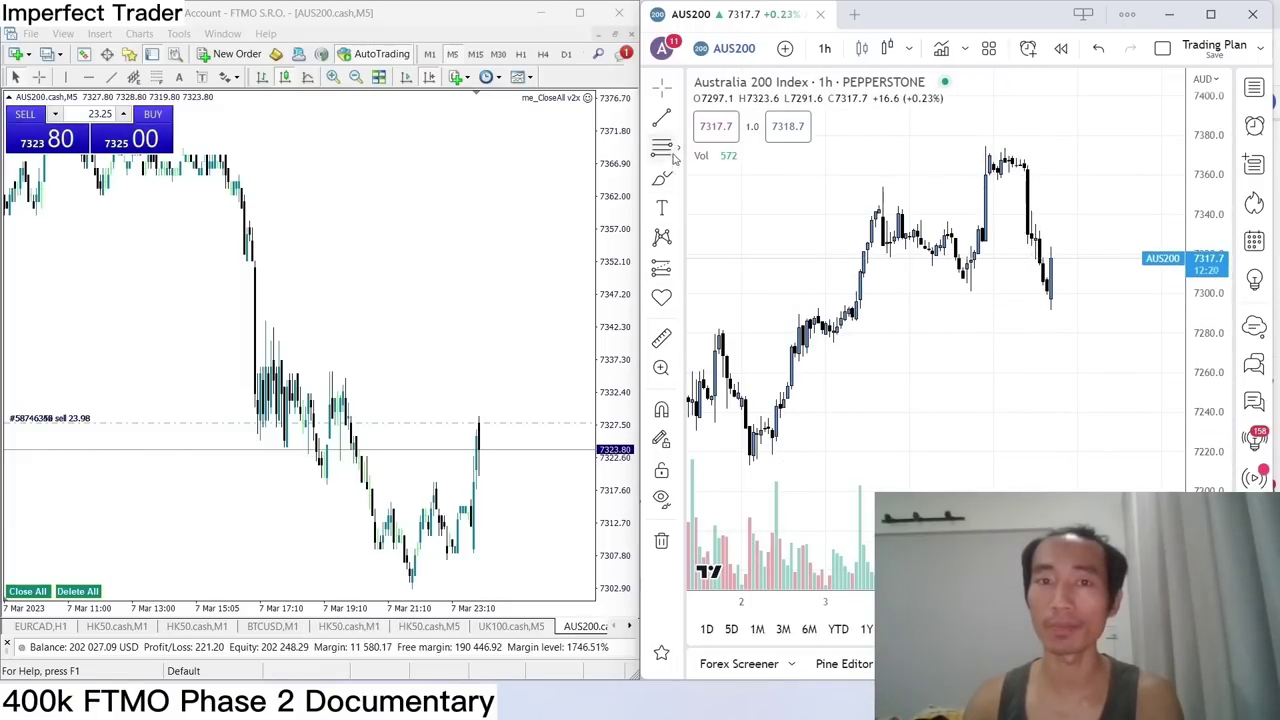
click(749, 466)
click(986, 147)
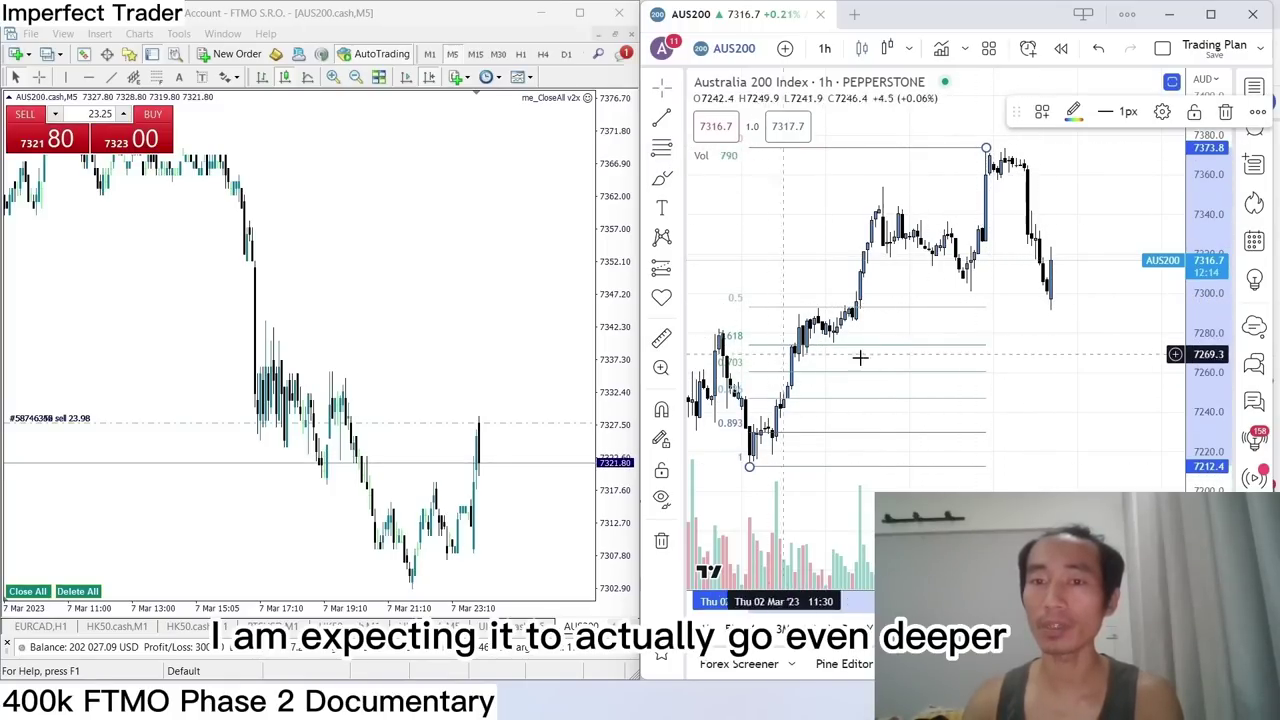
key(ctrl+z)
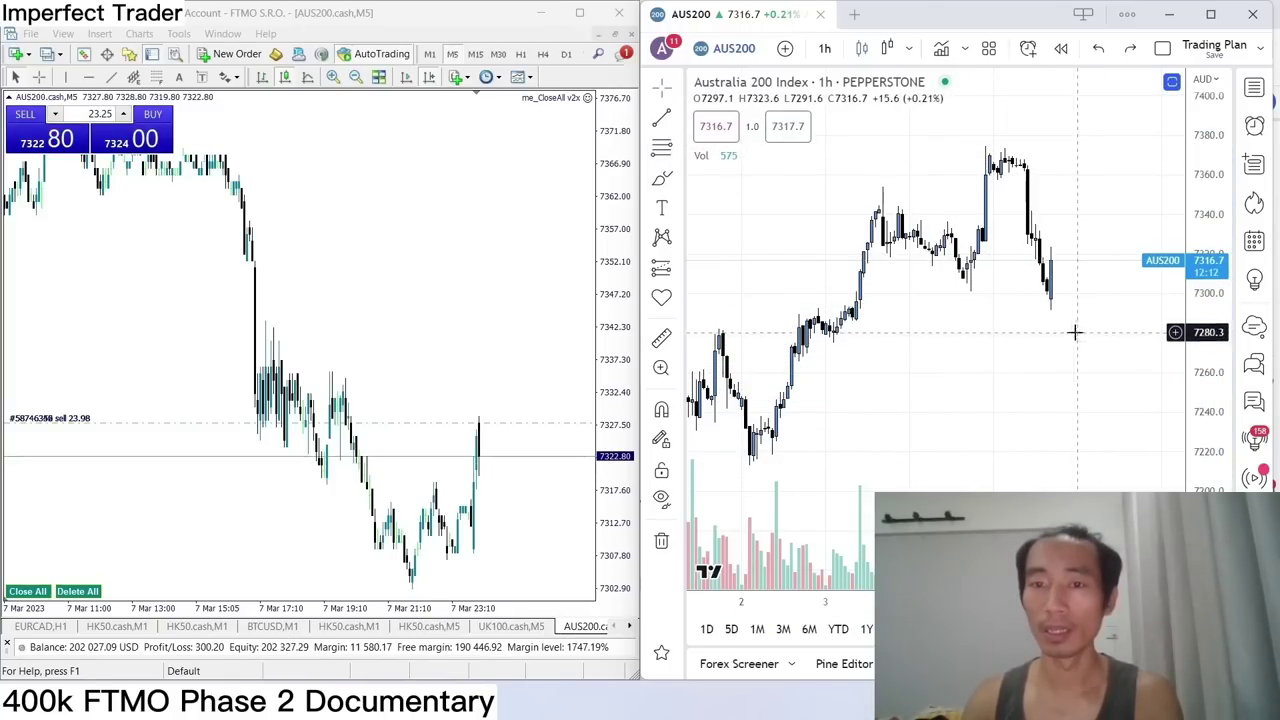
Start a trend line on the 1-hour AUS200 chart at about 7252.0 on 24 February to mark the key level.
scroll(1012, 347, down, 2)
scroll(1008, 349, down, 1)
scroll(1040, 395, down, 2)
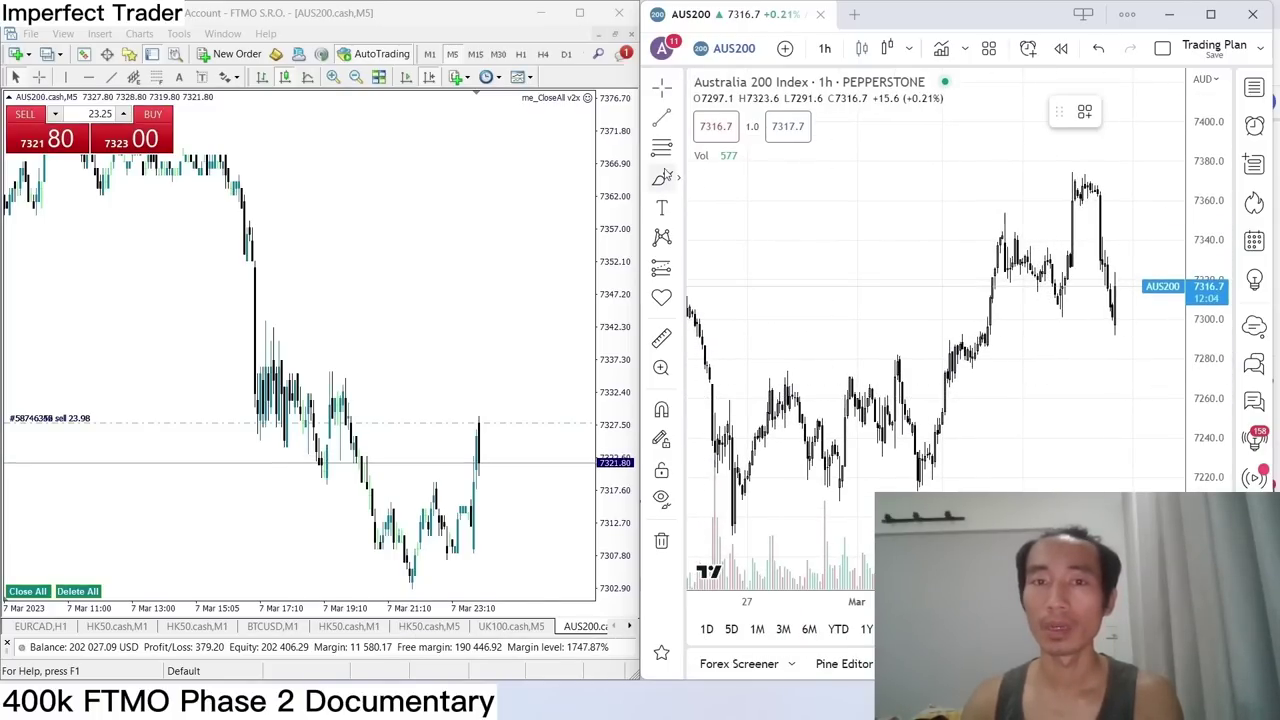
click(712, 412)
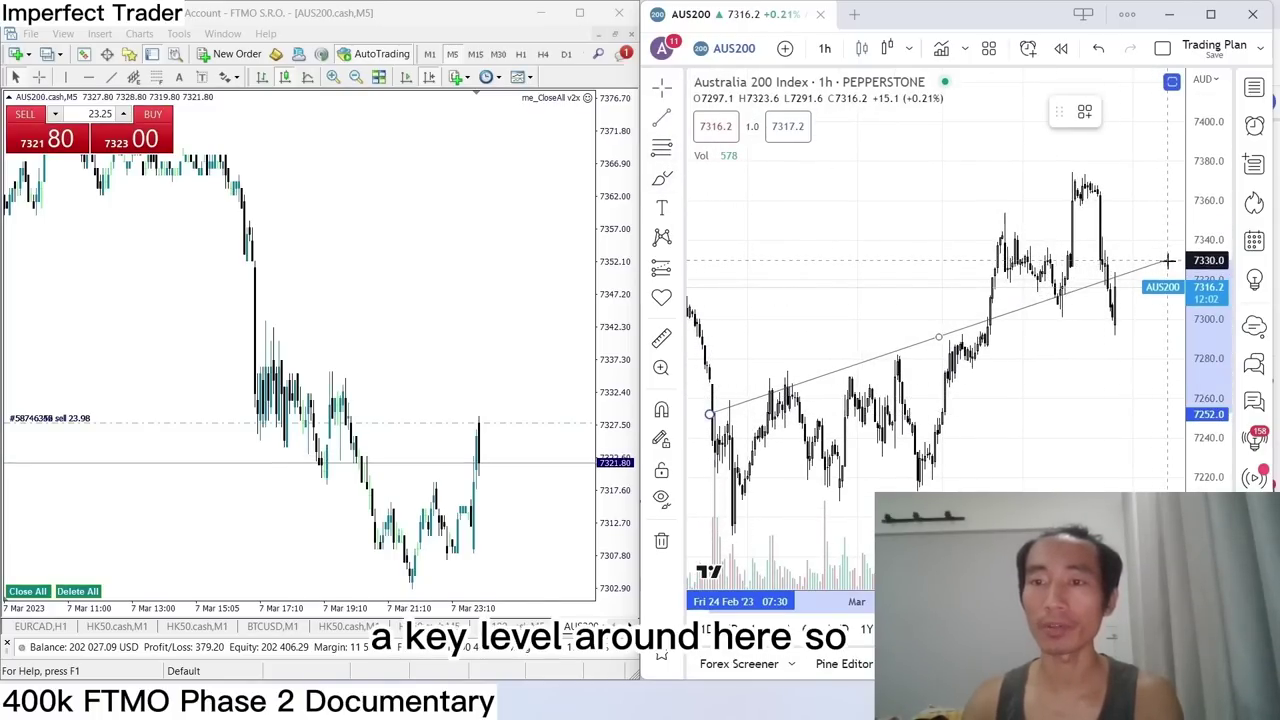
scroll(1000, 398, up, 1)
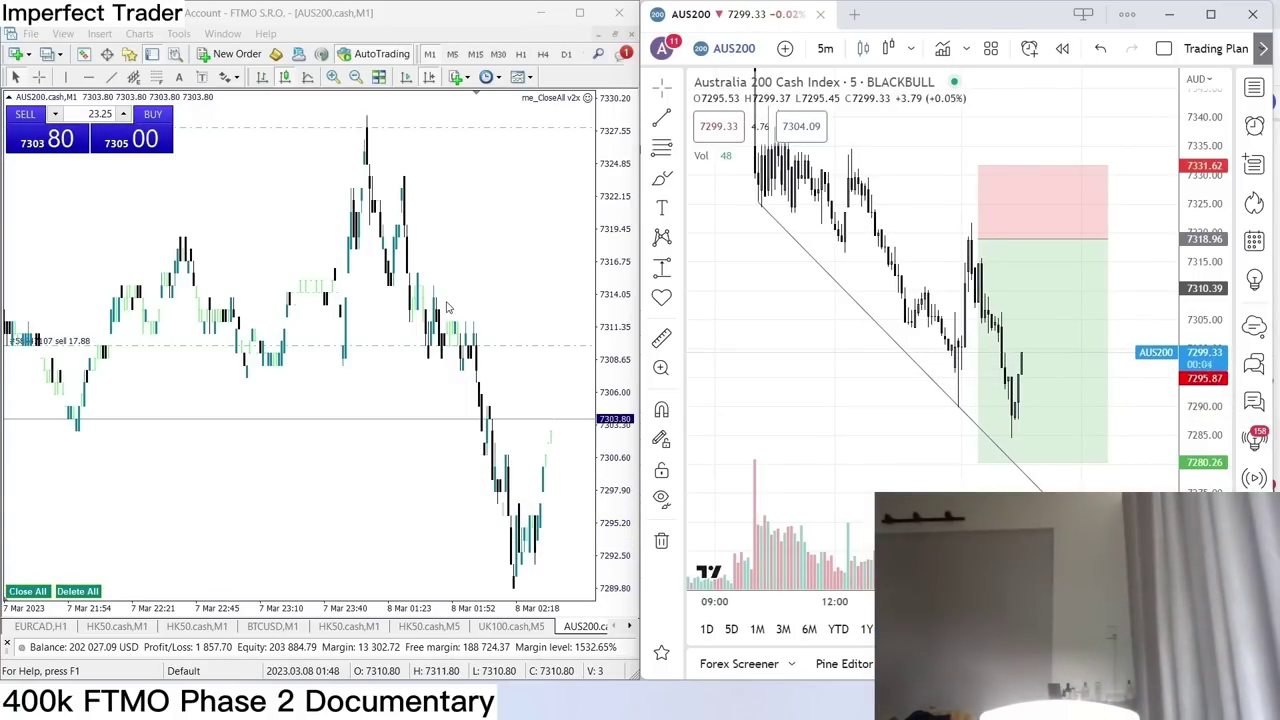
Draw trend lines over the falling 5-minute highs and from the highlighted M1 low, and label the M1 chart "I'm expecting a speed DUMP within next 30 minutes".
drag(850, 159, 1170, 342)
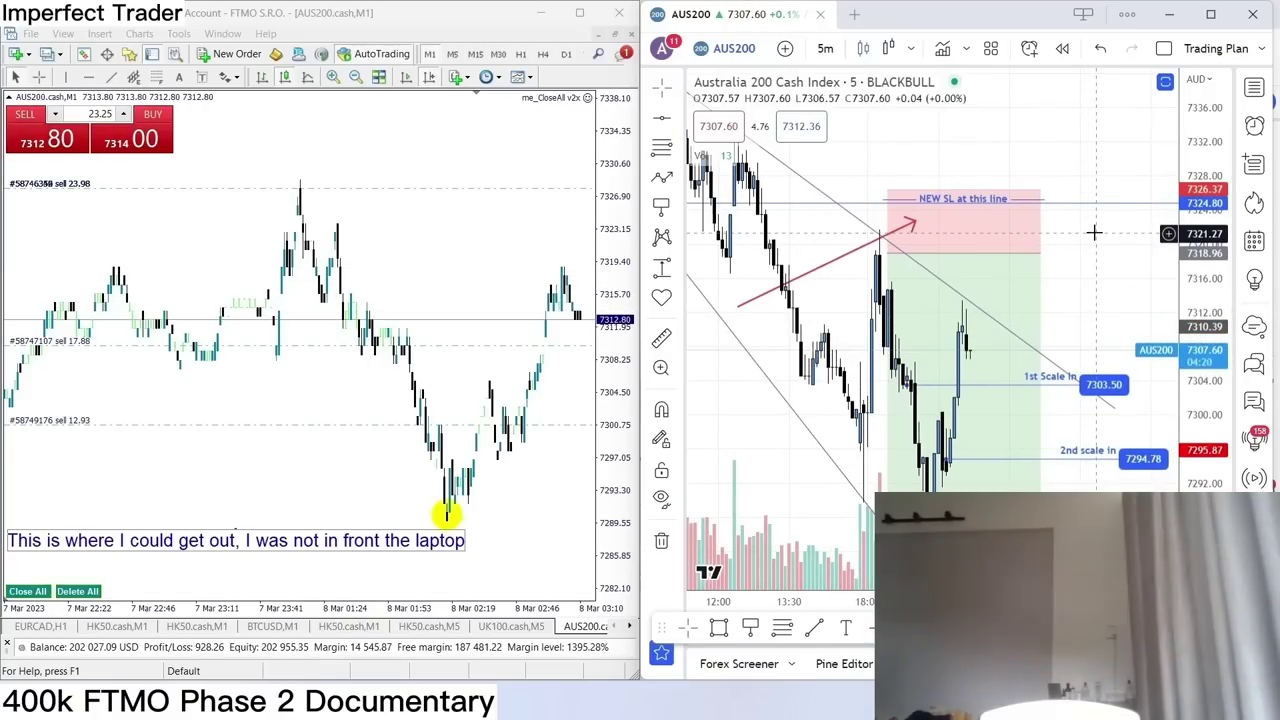
drag(523, 334, 335, 514)
text(I'm expecting a speed DUMP within next 30 minutes)
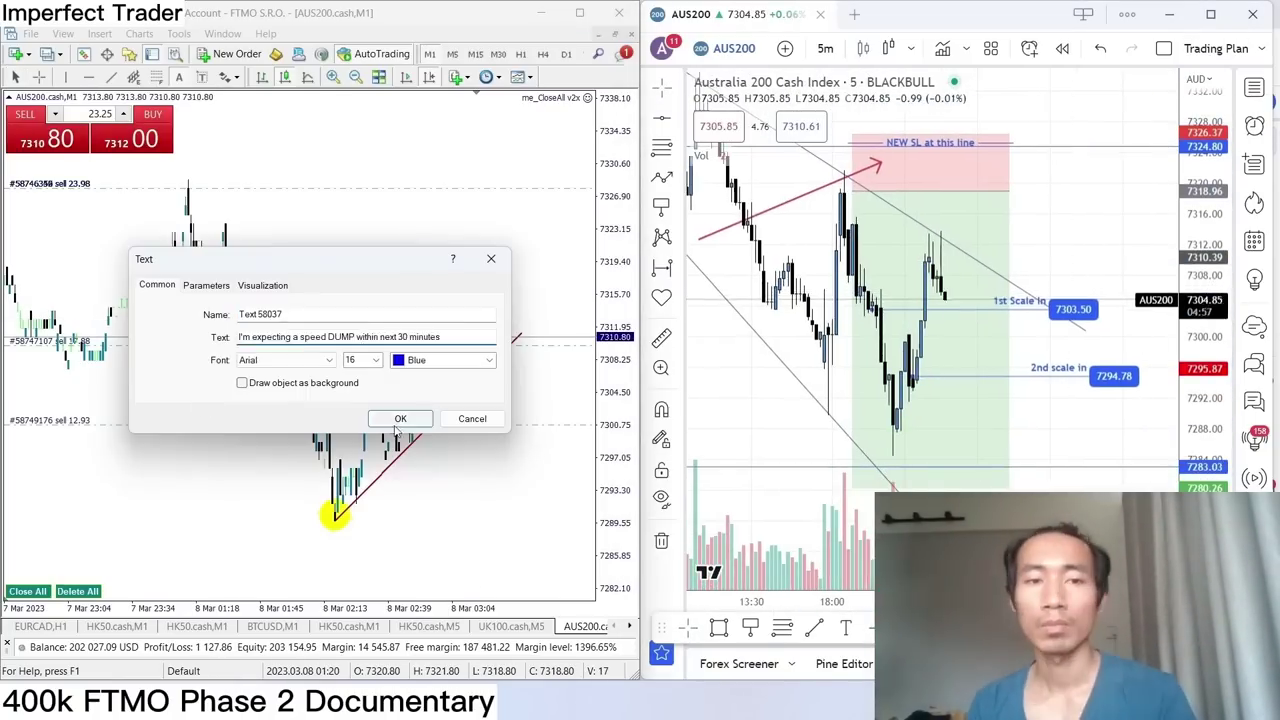
key(Return)
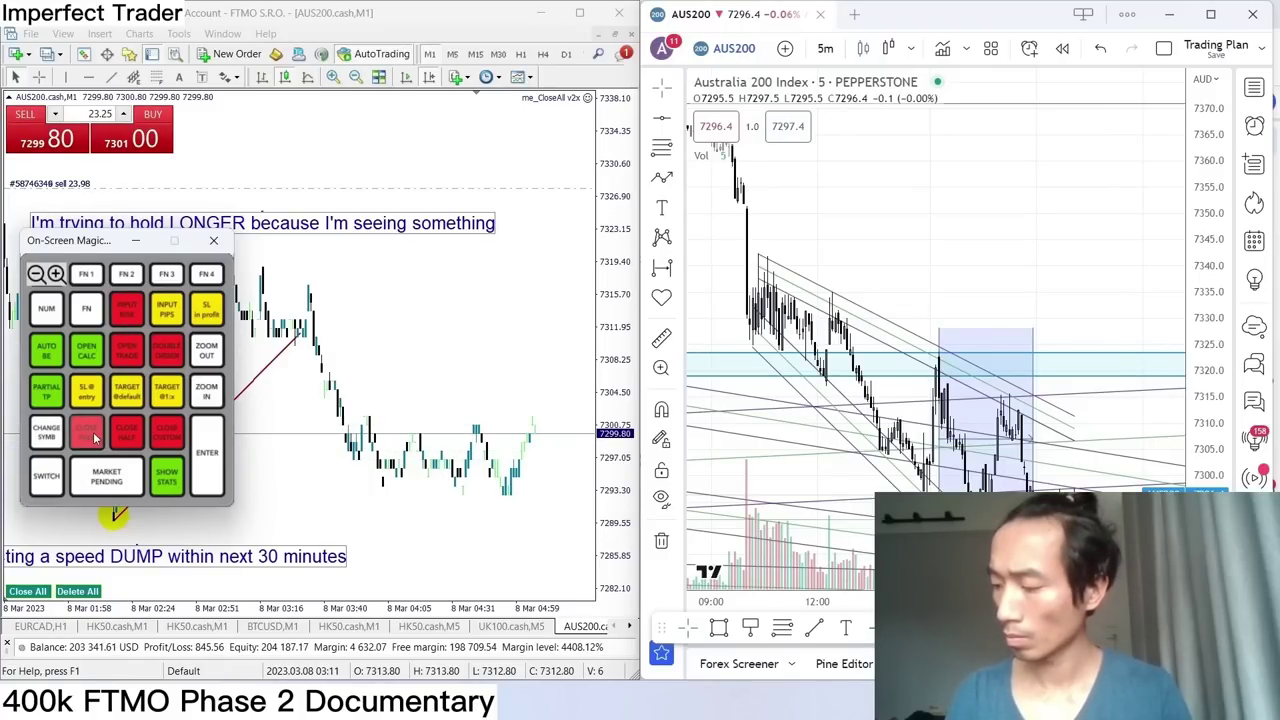
Close all open AUS200 sell positions and review the annotated entries and stop levels on the 5-minute chart.
click(93, 437)
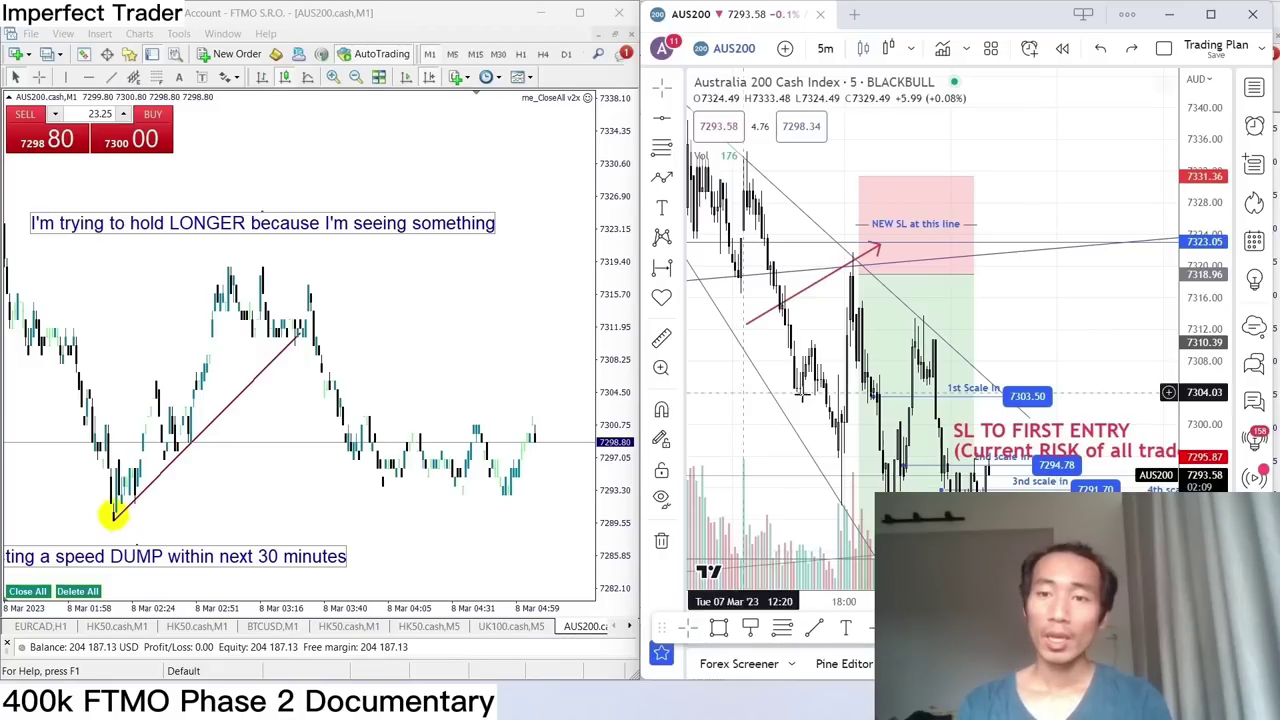
drag(1213, 410, 1125, 283)
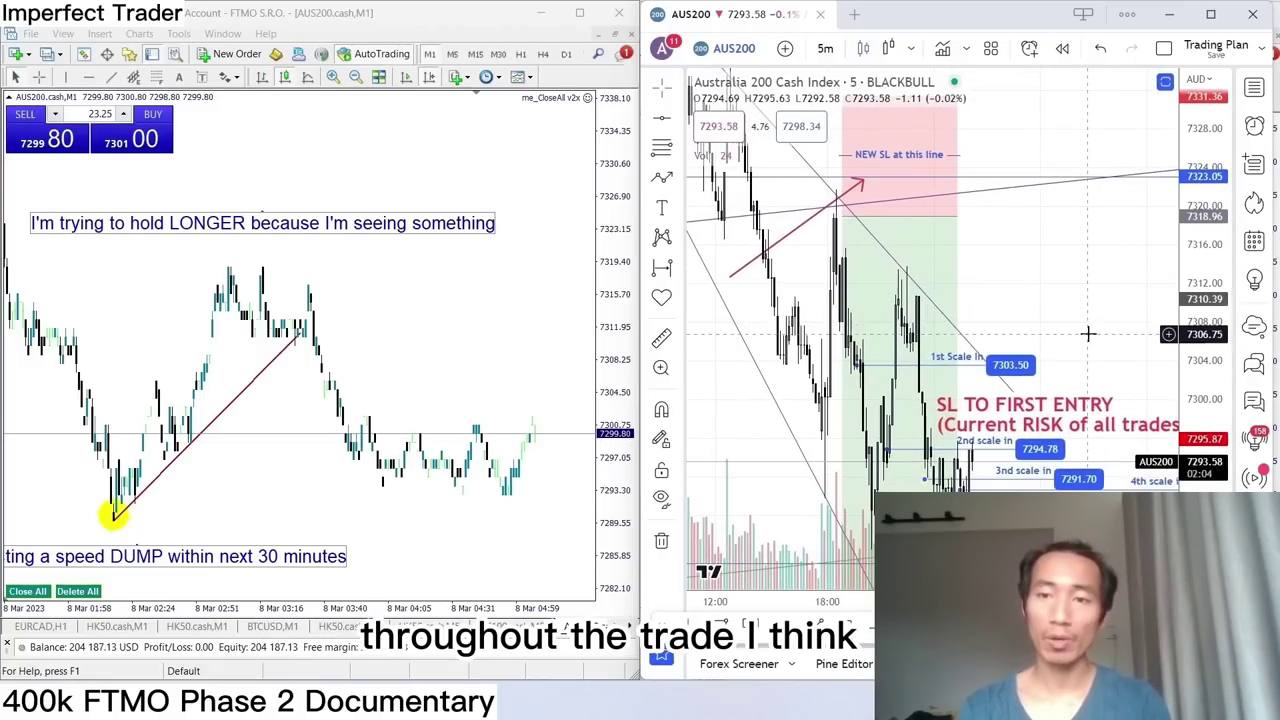
drag(1097, 308, 1074, 249)
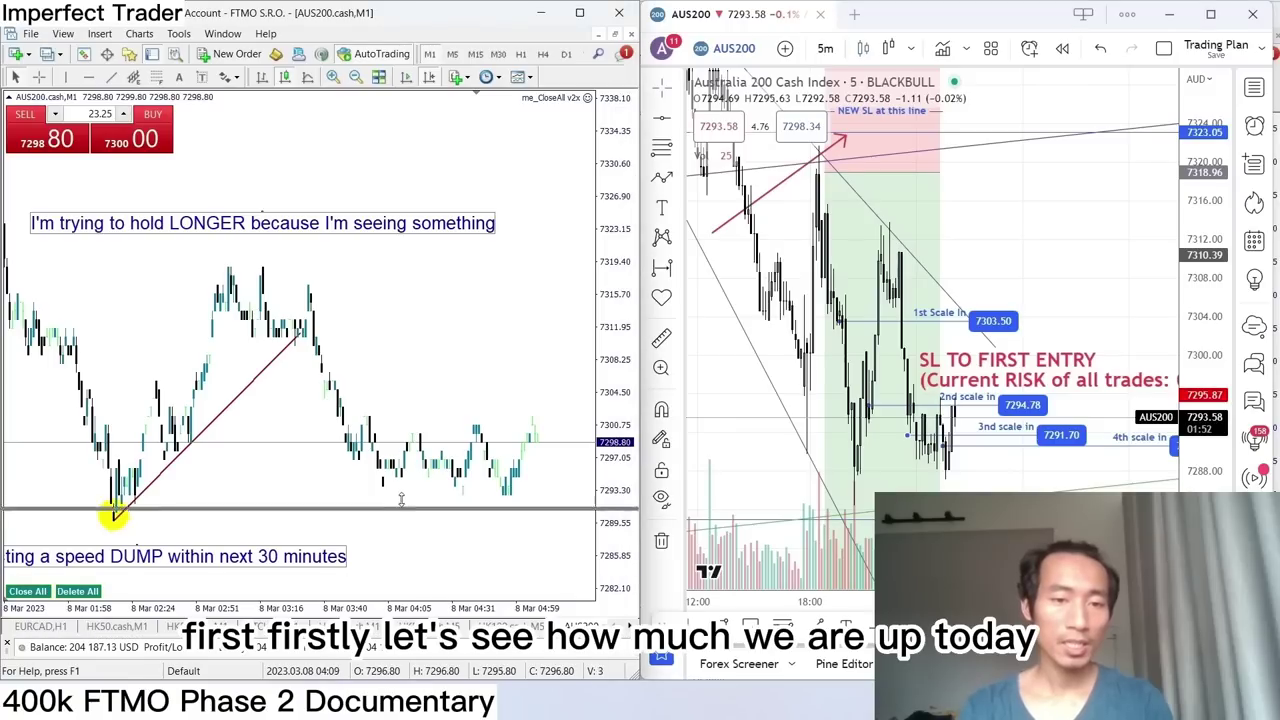
Enlarge the MetaTrader terminal and review the closed AUS200 sell trades in the account history.
drag(320, 640, 320, 390)
click(153, 646)
scroll(300, 540, down, 1)
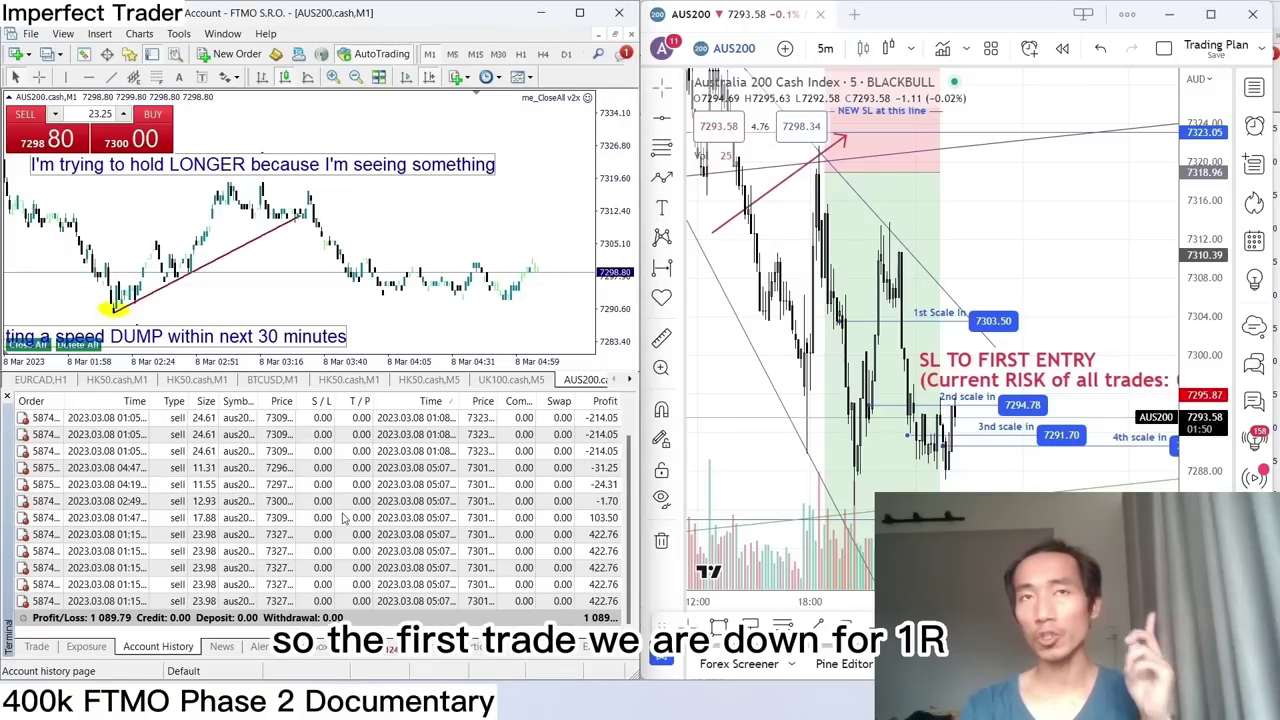
Limit the account history to a custom period based on Today, from 2023.03.08 to 2023.03.10, and review the closed trades.
right_click(383, 457)
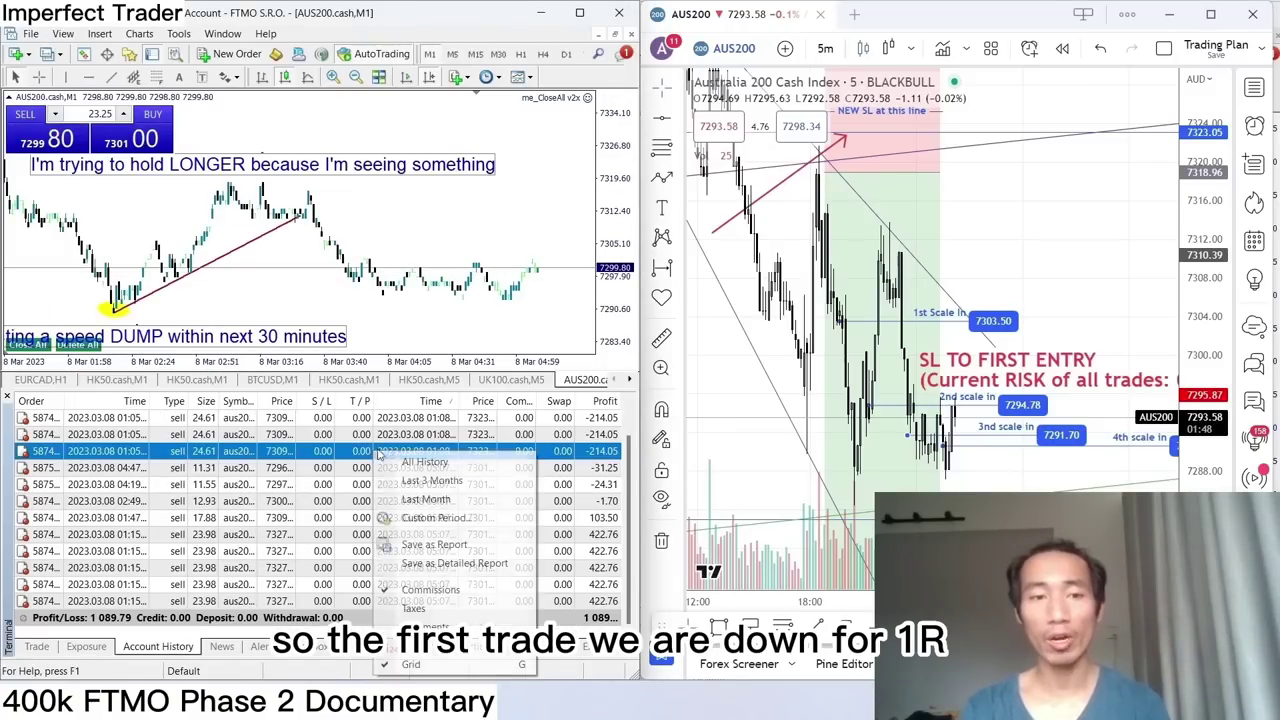
click(420, 517)
click(660, 325)
click(620, 345)
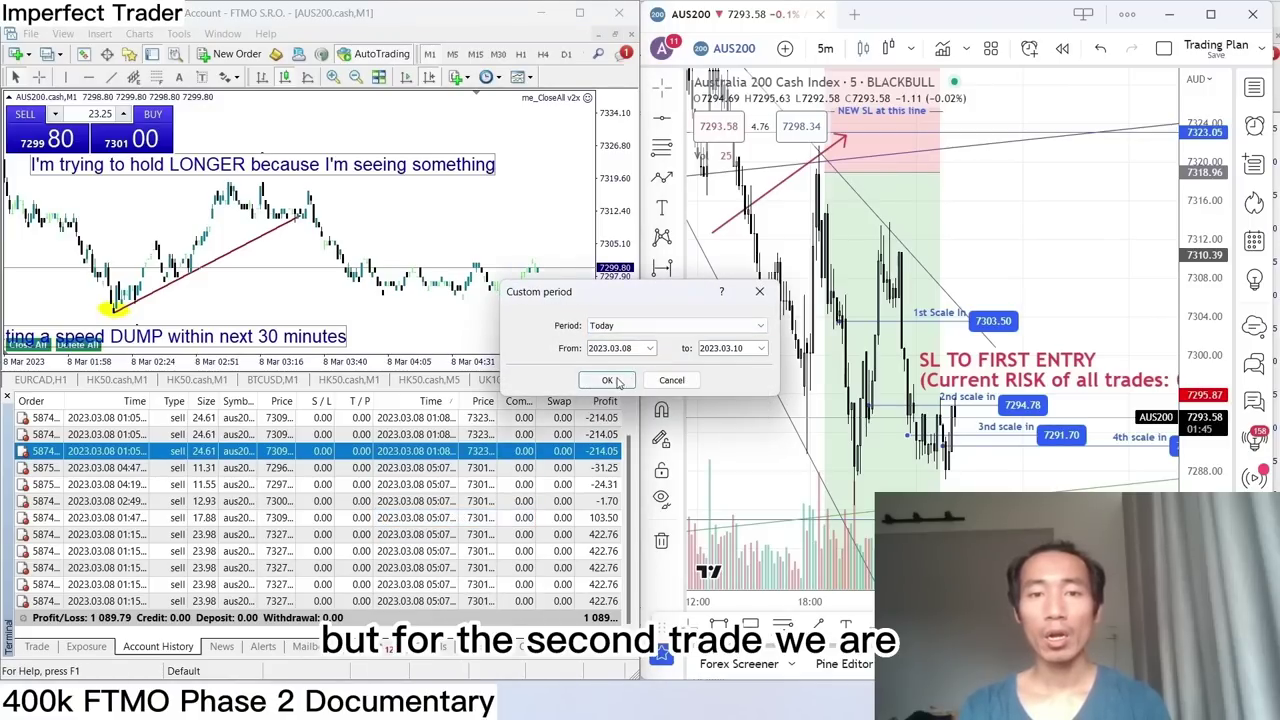
click(607, 380)
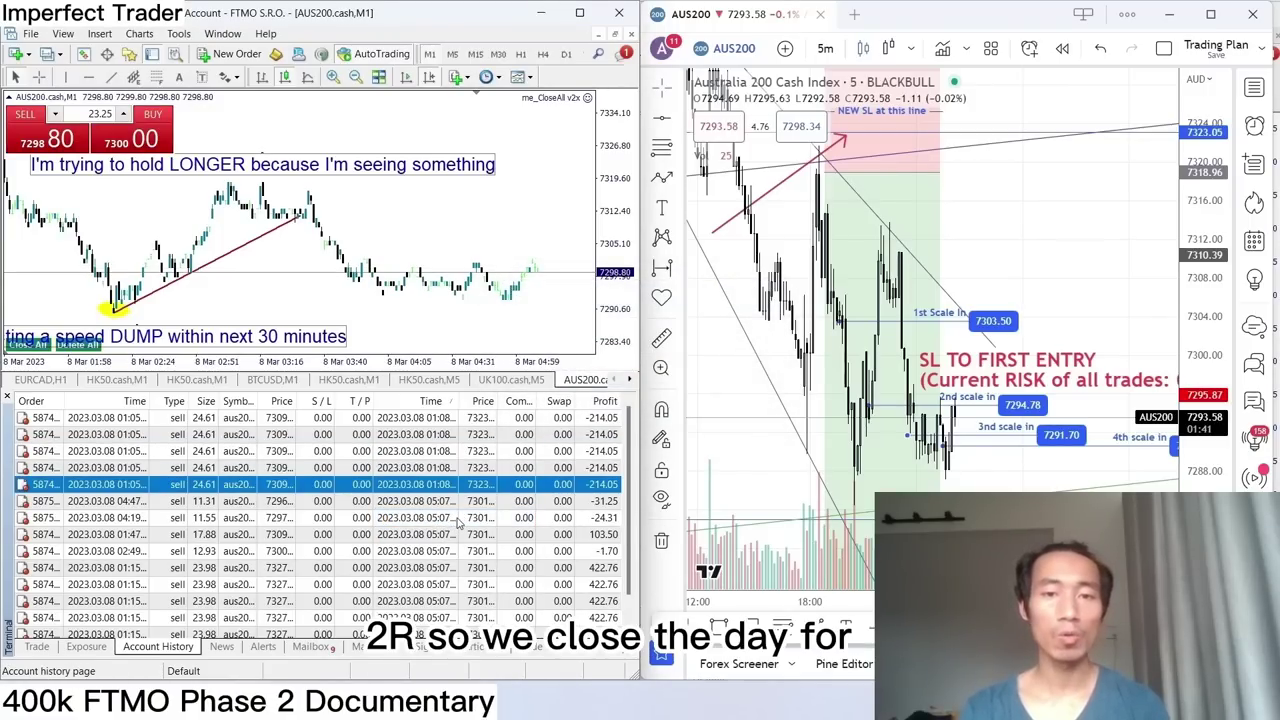
scroll(458, 520, down, 1)
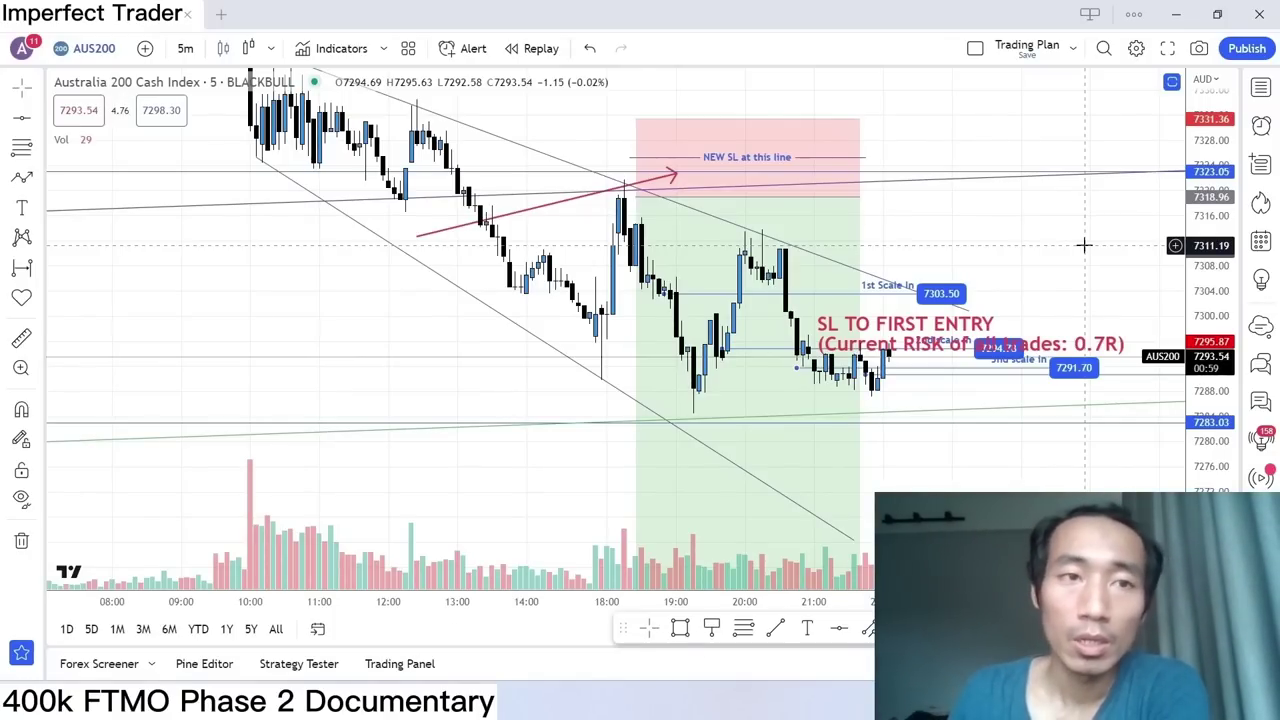
Brush circles around the short entry and the following low with a stroke connecting them on the 5-minute chart, and undo the marks.
click(38, 177)
click(100, 174)
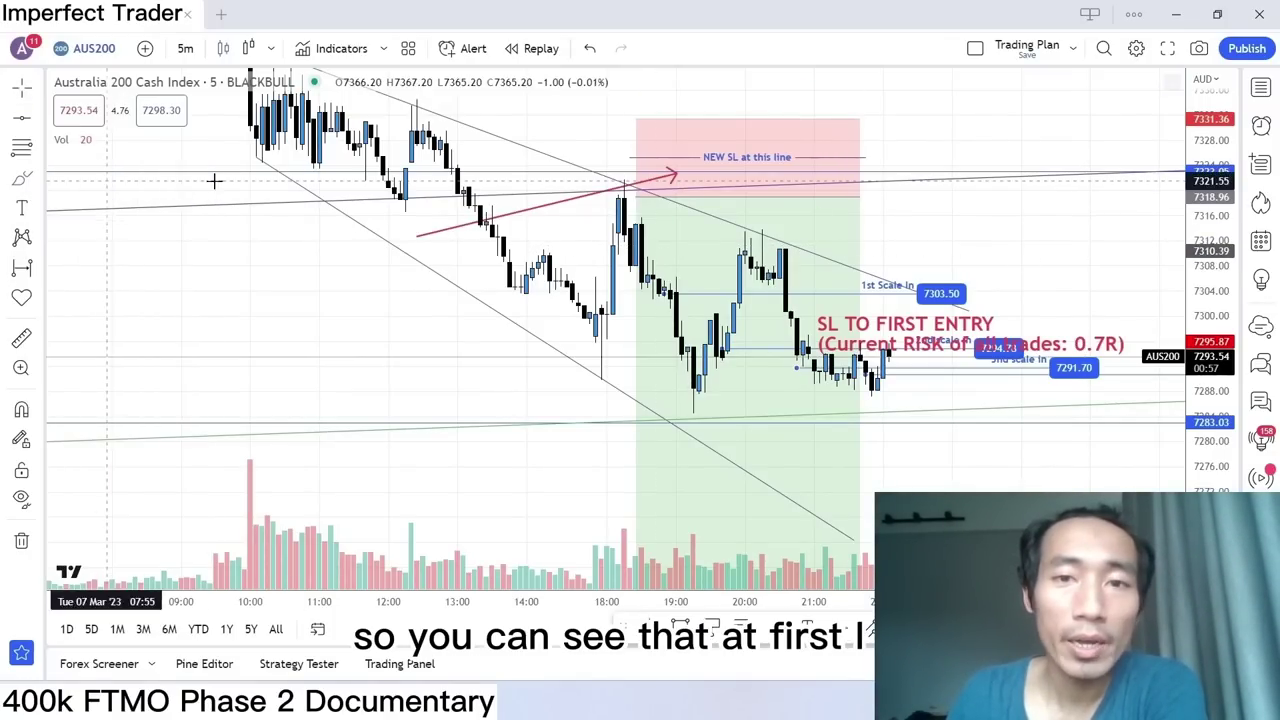
mouse_move(624, 182)
mouse_down()
mouse_move(640, 183)
mouse_move(655, 290)
mouse_move(706, 410)
mouse_up()
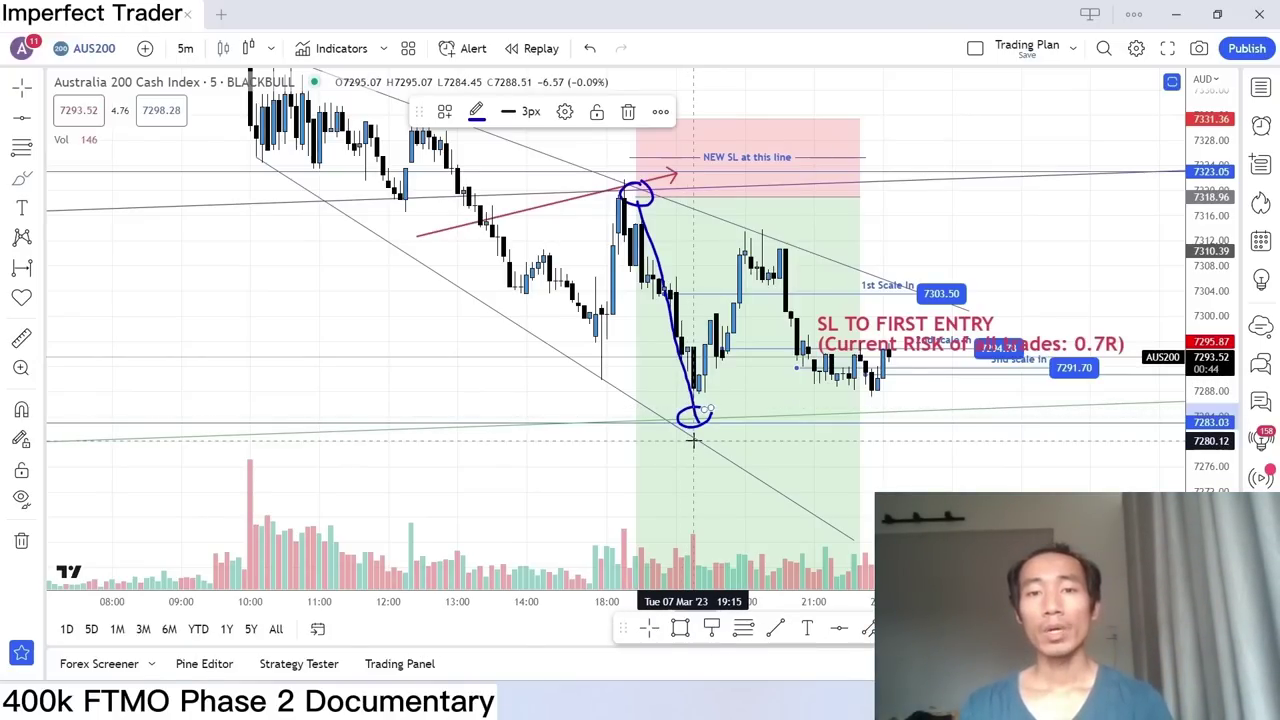
key(ctrl+z)
key(ctrl+z)
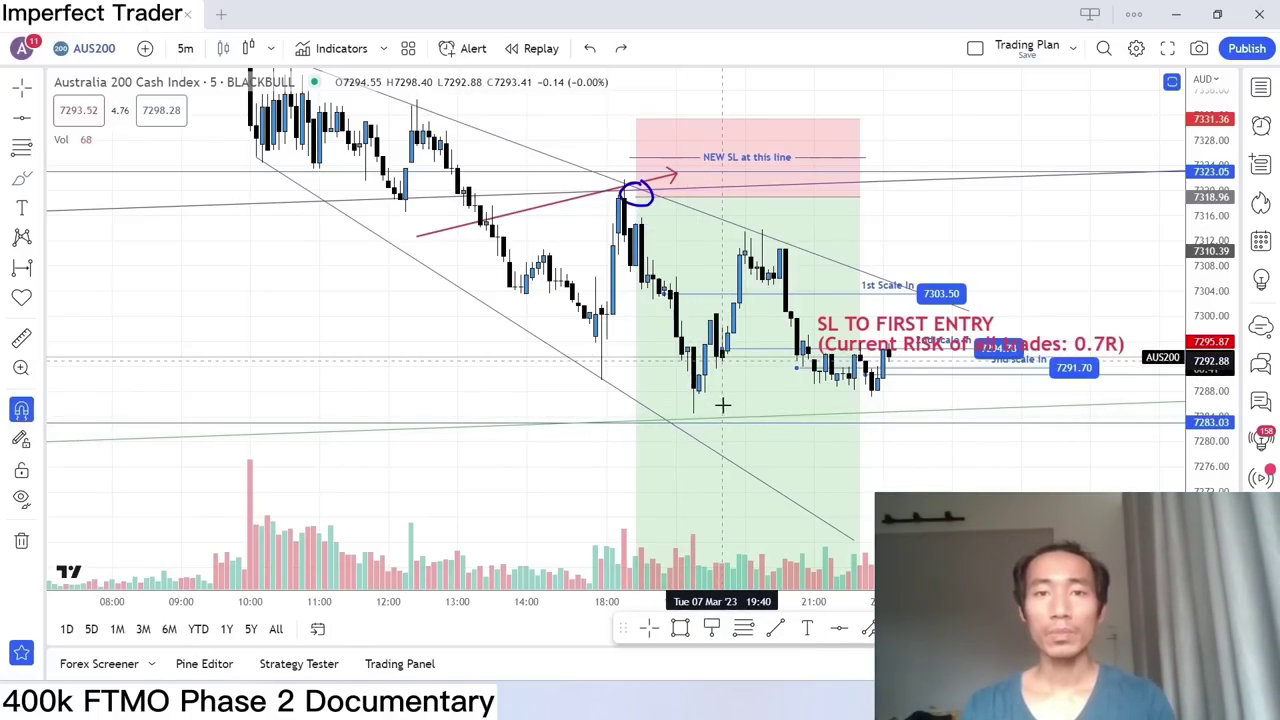
Brush temporary strokes tracing the bounce from the low, a possible further drop and the rally towards the 20:00 highs, undoing each one.
click(705, 384)
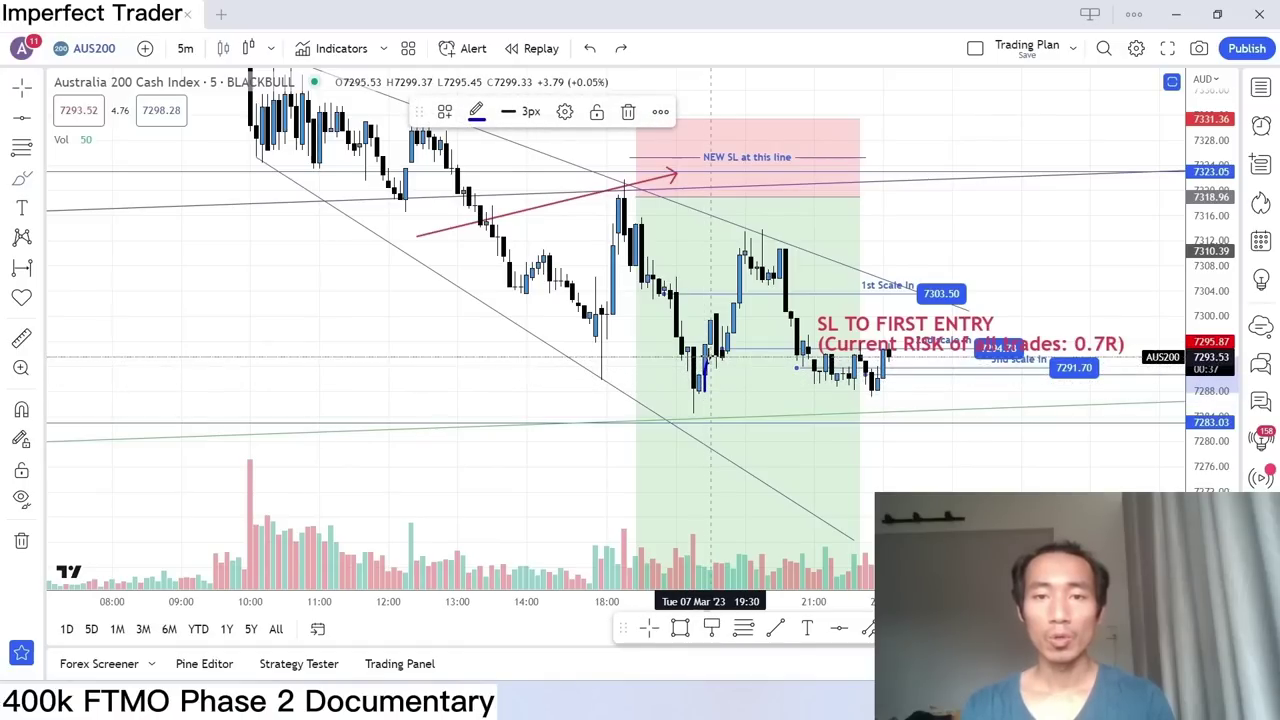
key(ctrl+z)
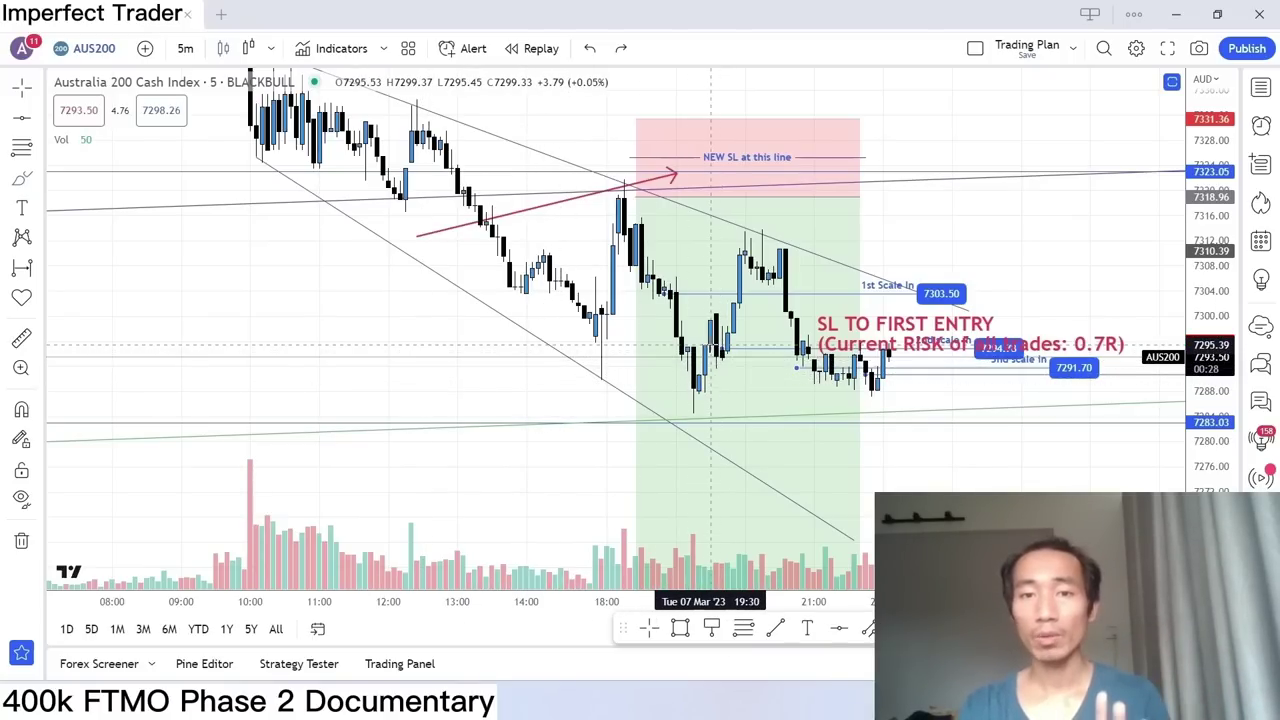
drag(711, 348, 726, 446)
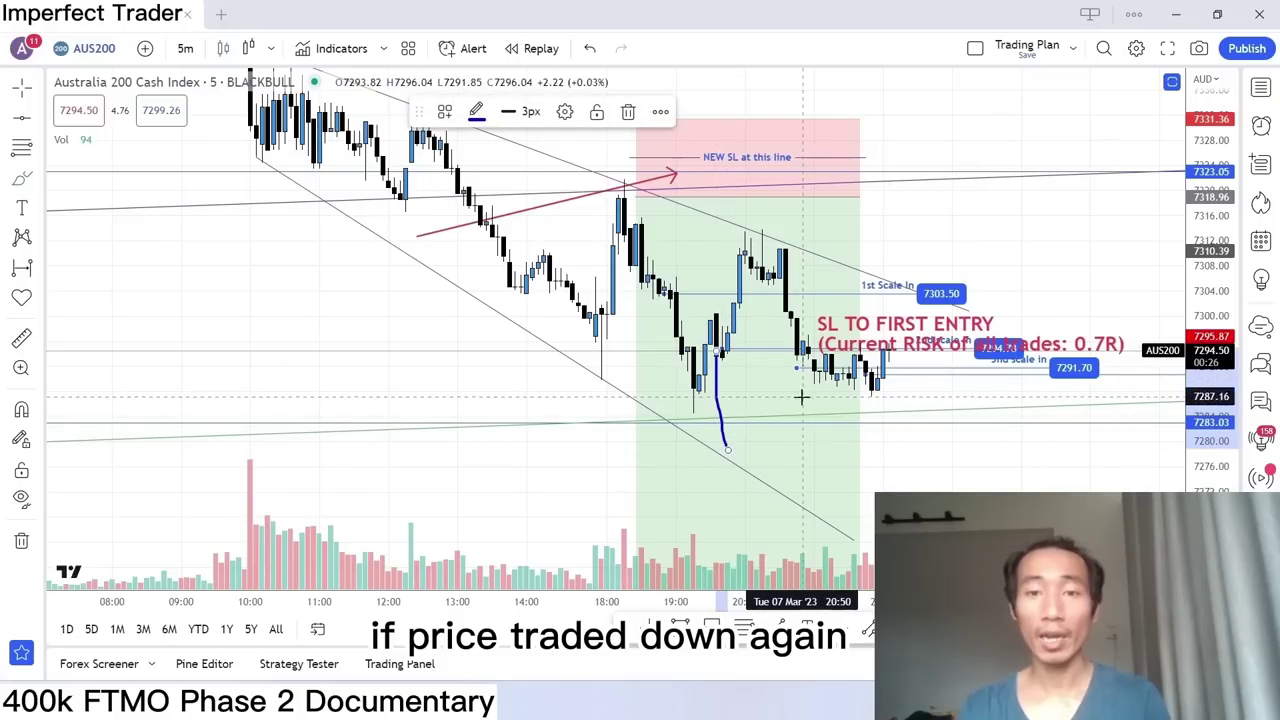
key(ctrl+z)
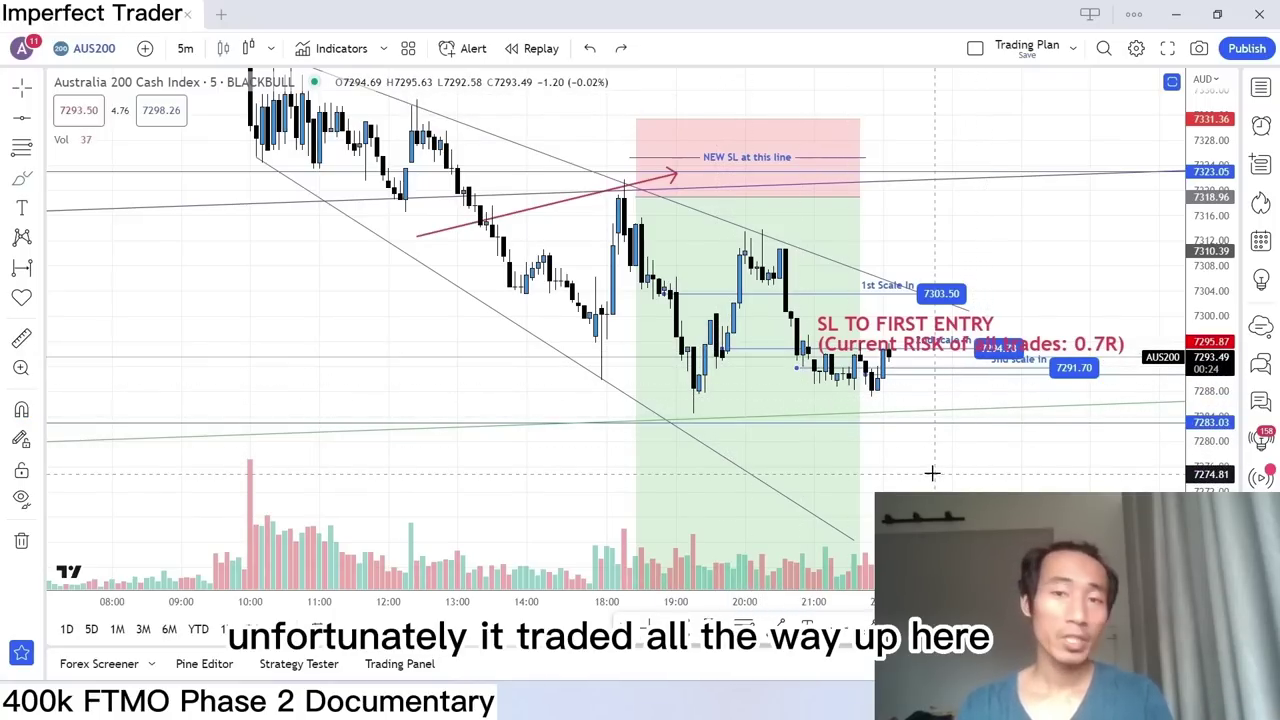
drag(702, 306, 766, 237)
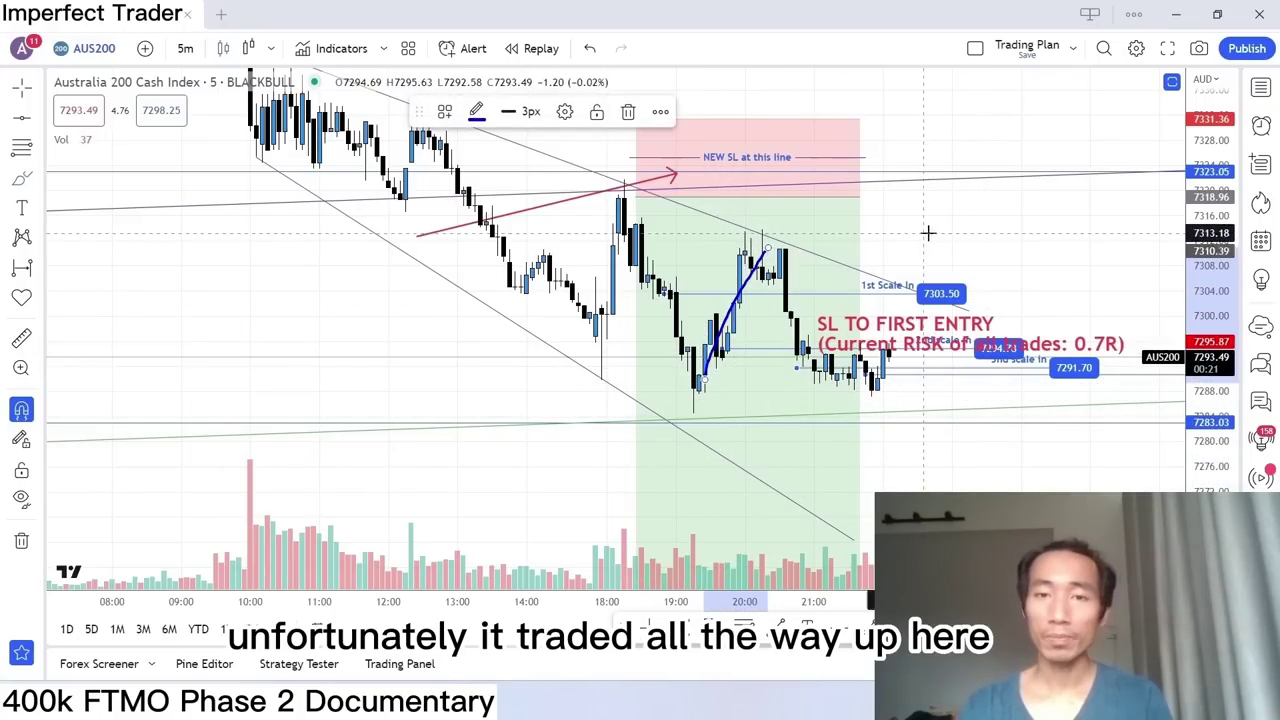
key(ctrl+z)
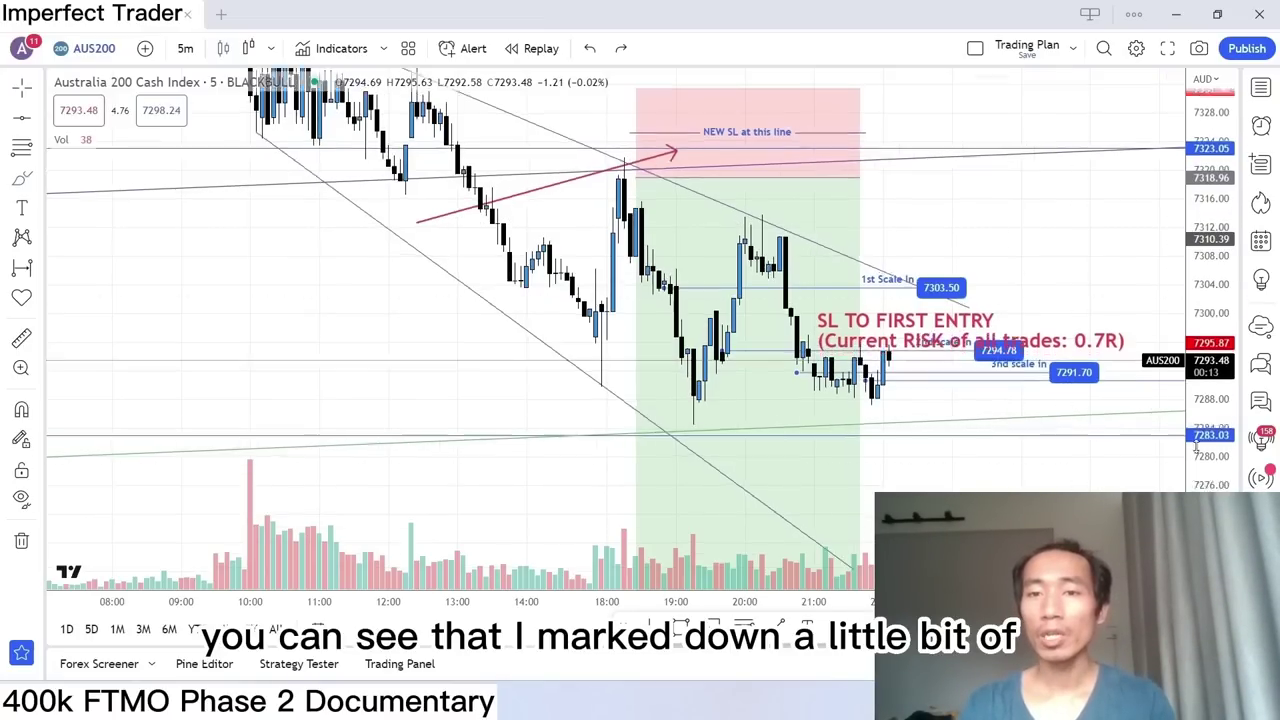
Examine the scale-in entry markers and the stop-loss notes around the short position on the 5-minute chart.
drag(1020, 166, 929, 278)
drag(1210, 240, 1210, 275)
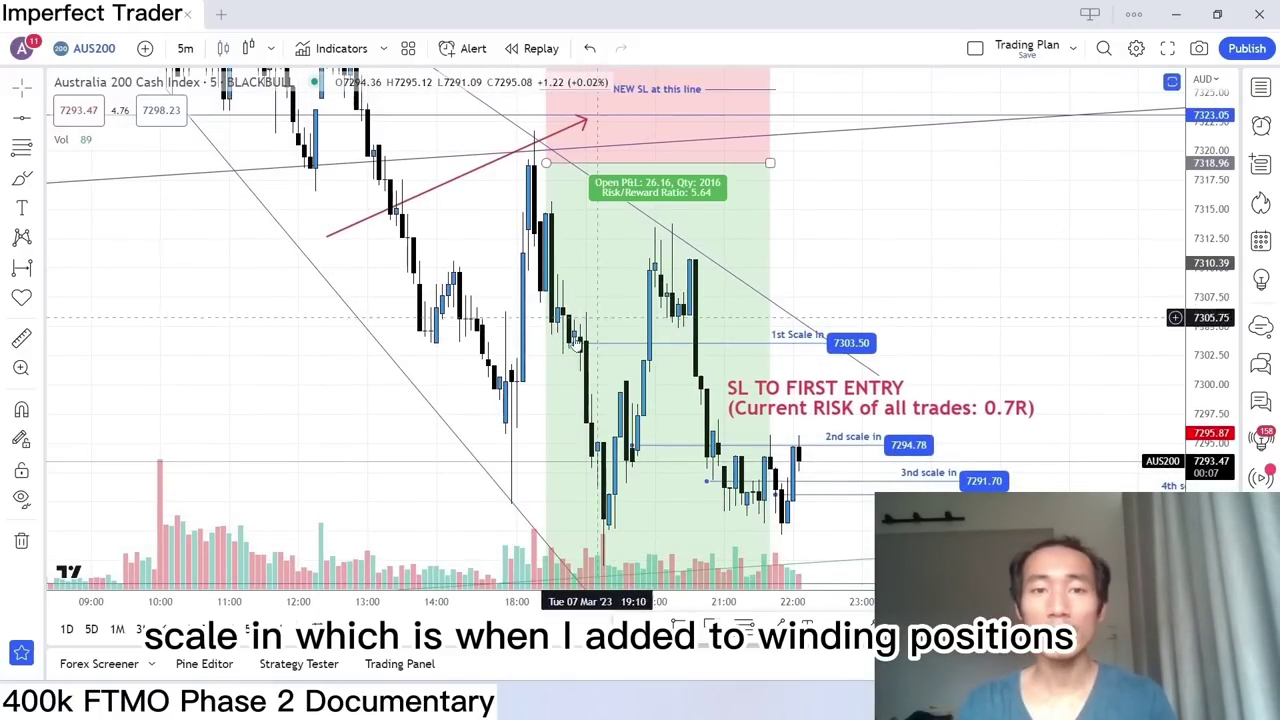
Brush a circle around the 1st scale-in entry and a stroke up from the 19:20 low, undoing each mark.
drag(545, 331, 603, 343)
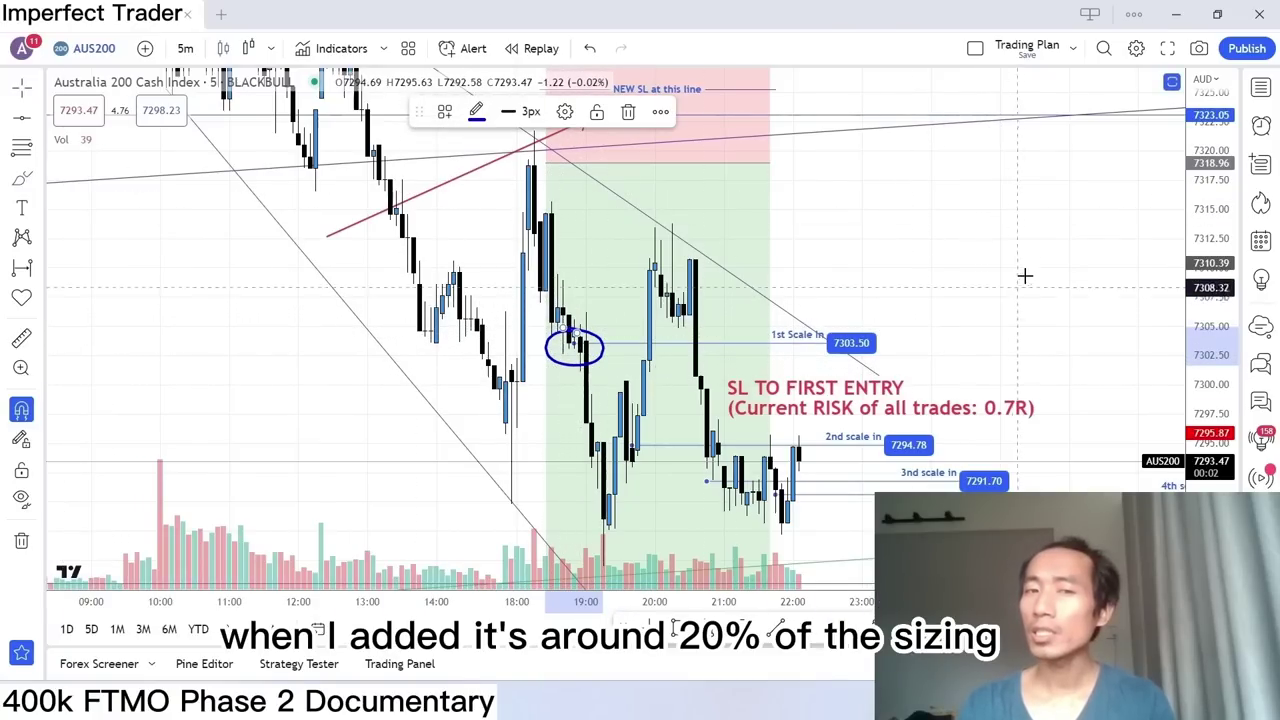
key(ctrl+z)
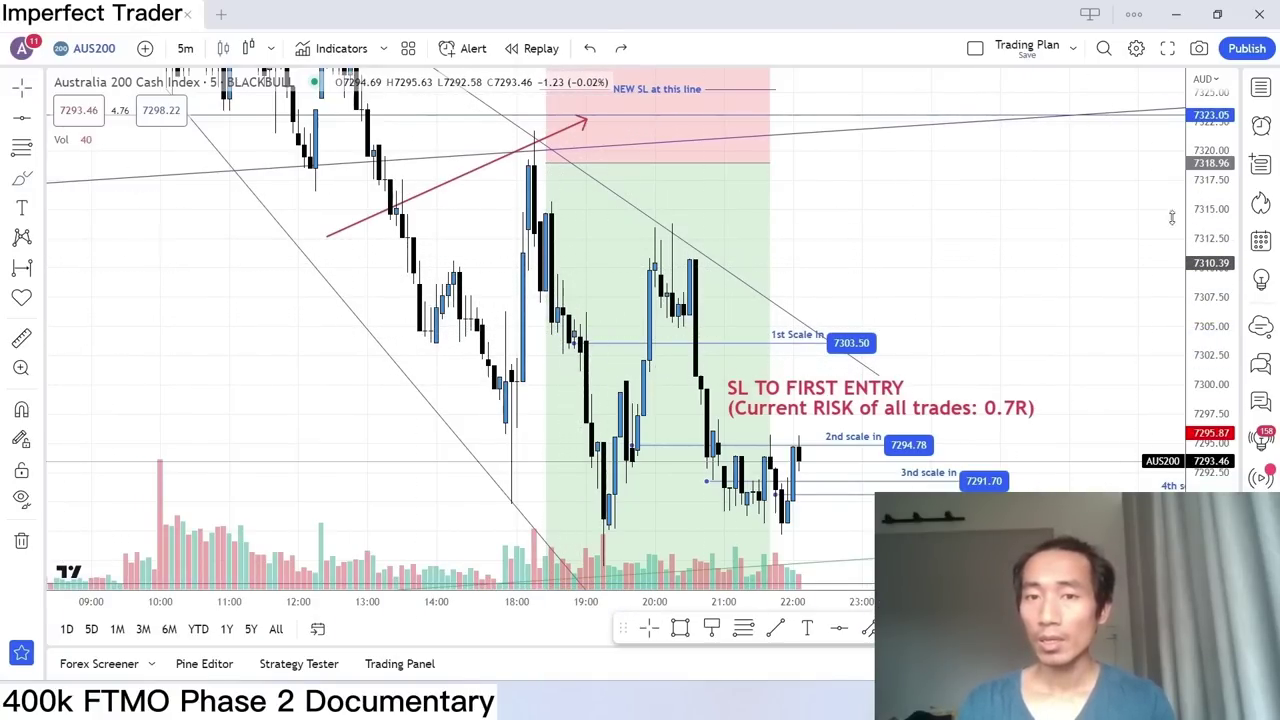
click(601, 517)
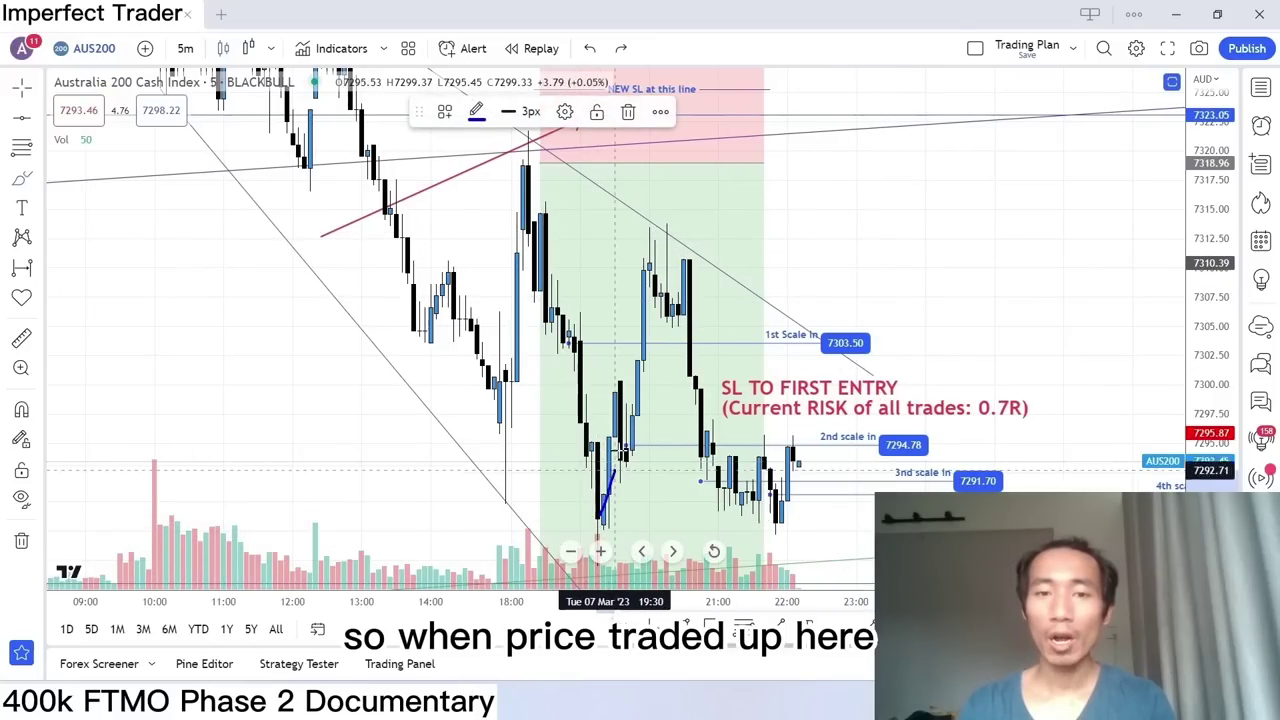
click(625, 383)
key(ctrl+z)
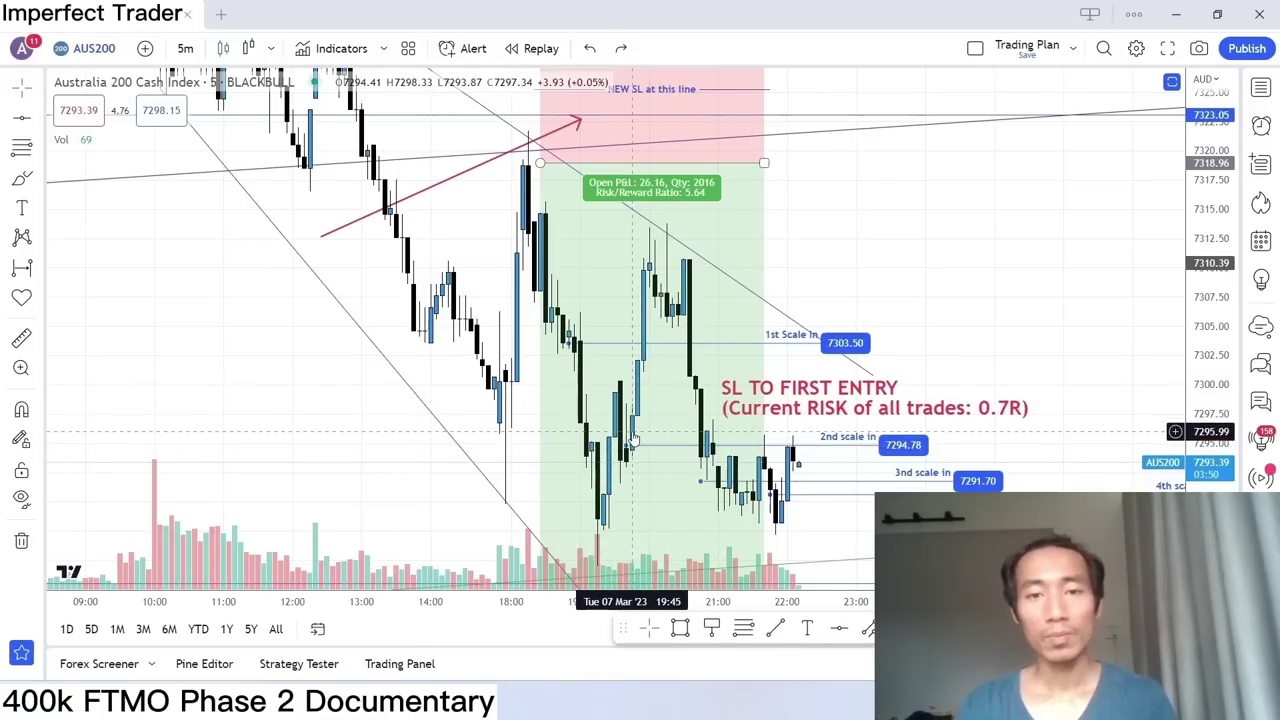
Brush the rally from the 2nd scale-in entry and the drop that followed, and circle the highs after 20:00, undoing each mark.
mouse_move(606, 449)
mouse_down()
mouse_move(633, 437)
mouse_move(615, 452)
mouse_up()
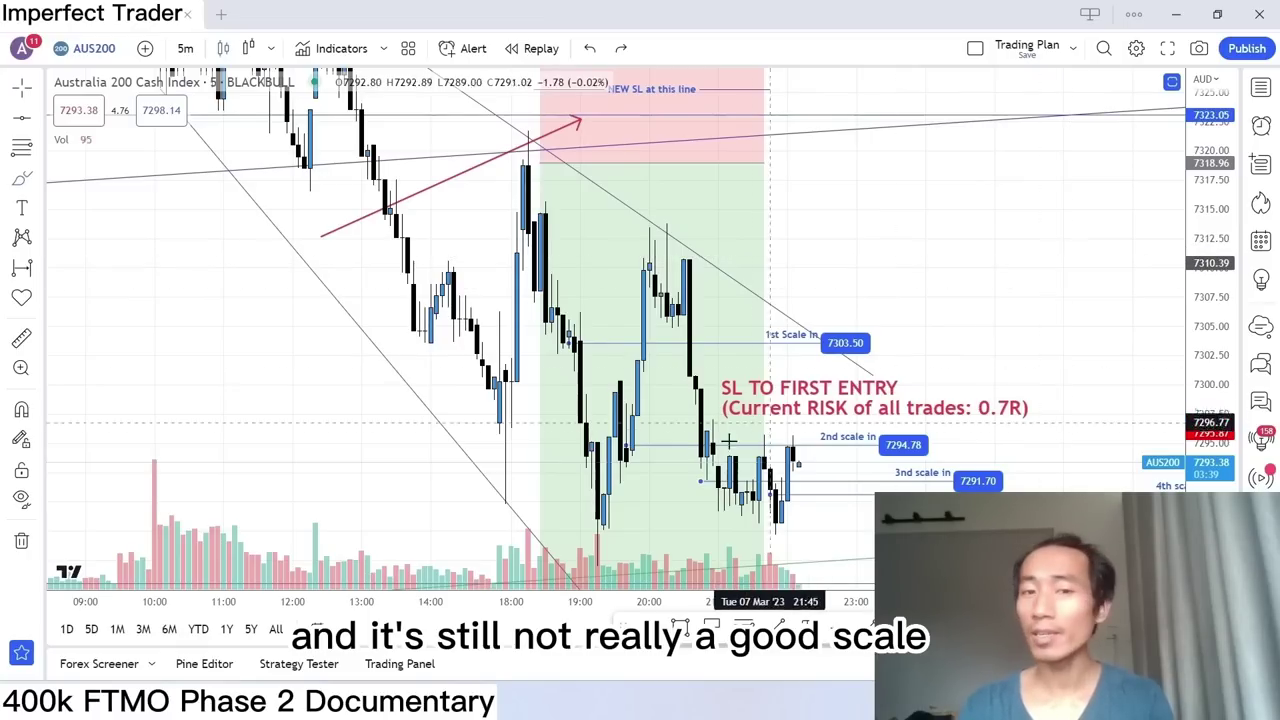
mouse_move(632, 440)
mouse_down()
mouse_move(679, 241)
mouse_move(697, 376)
mouse_up()
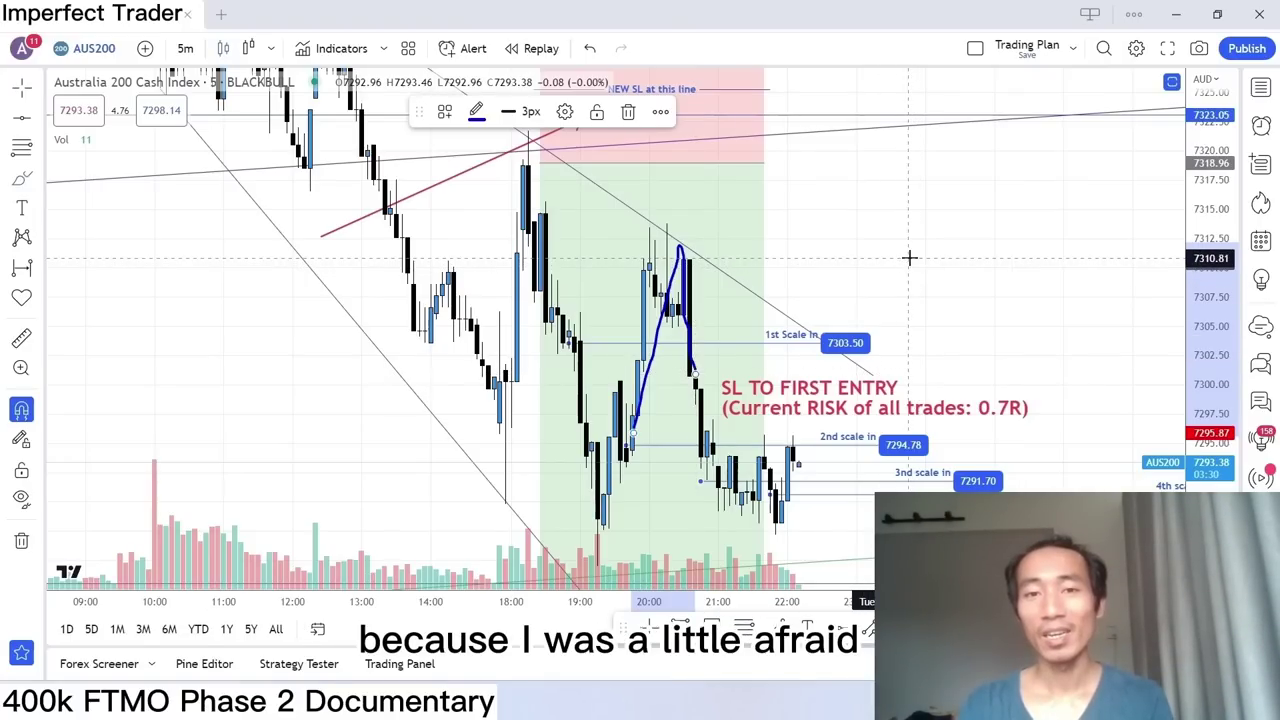
key(ctrl+z)
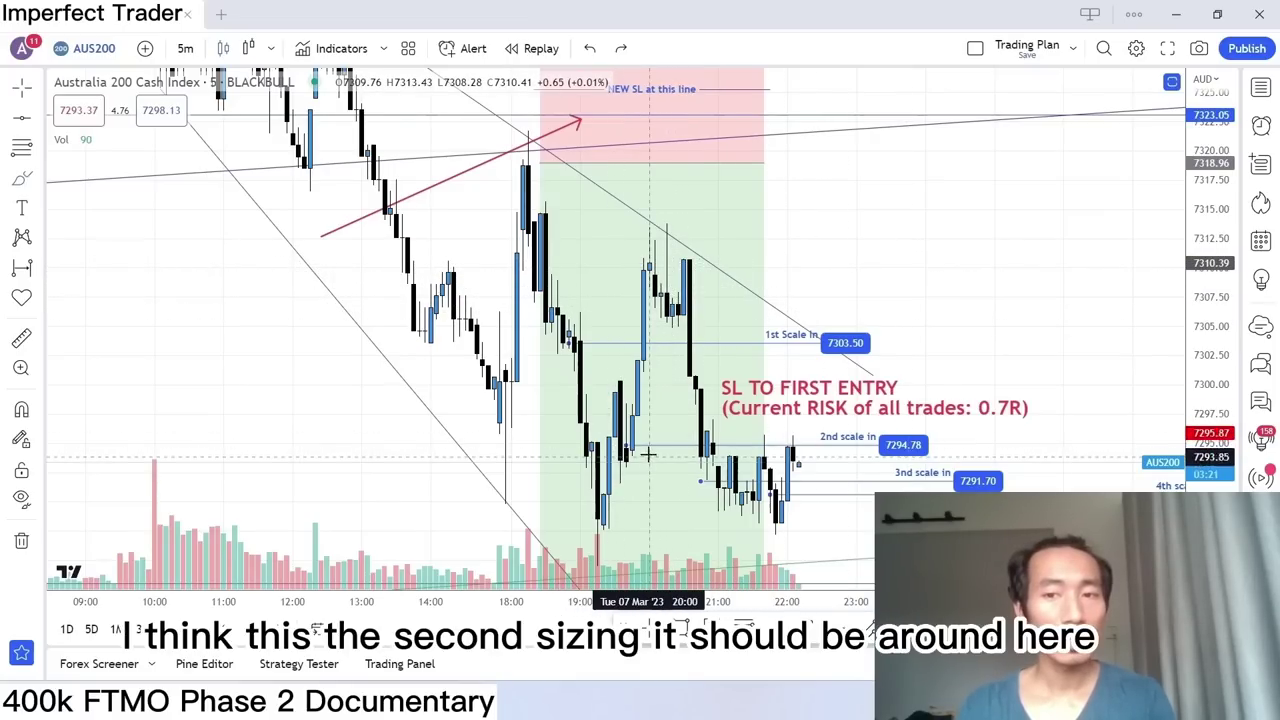
drag(648, 456, 645, 452)
key(ctrl+z)
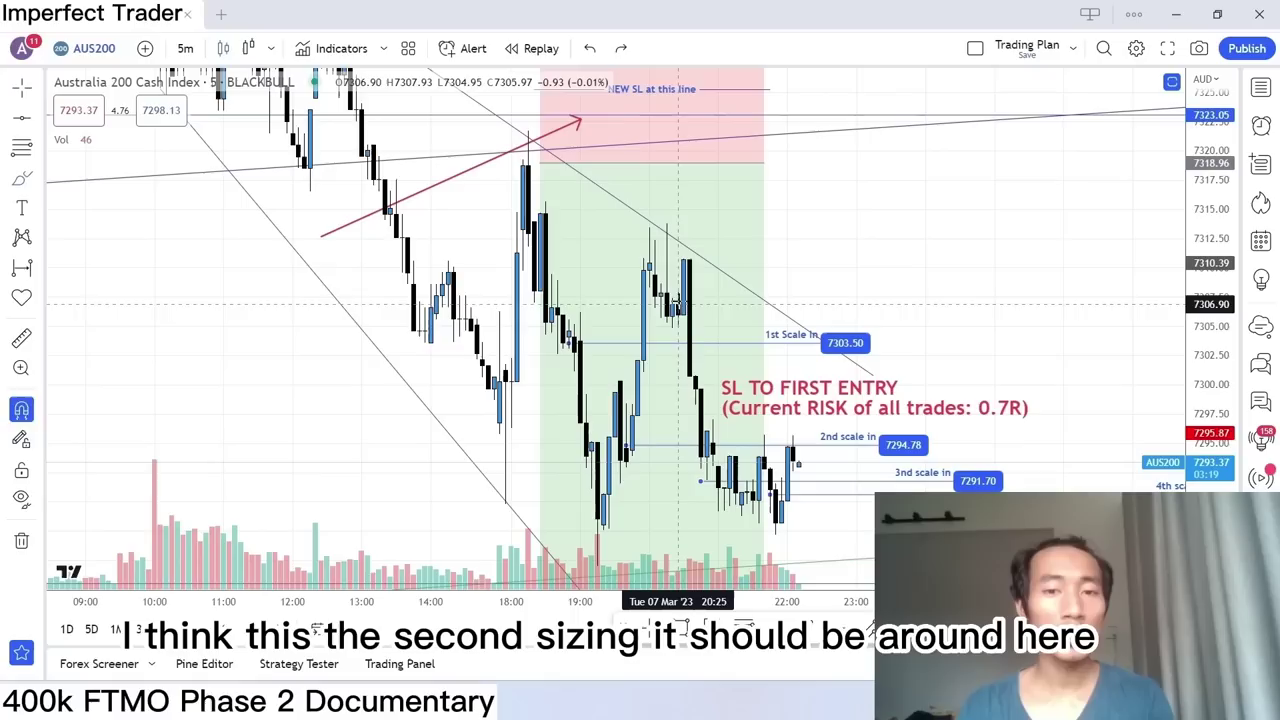
mouse_move(626, 246)
mouse_down()
mouse_move(712, 248)
mouse_move(686, 247)
mouse_up()
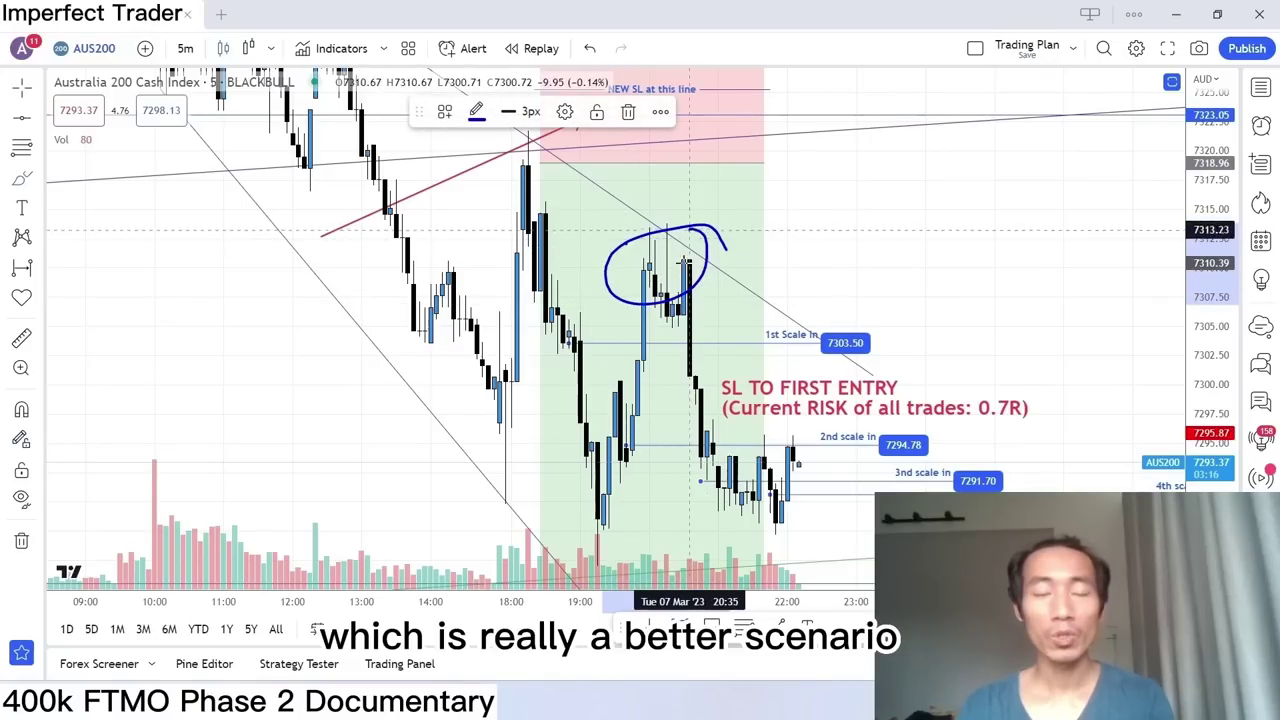
key(ctrl+z)
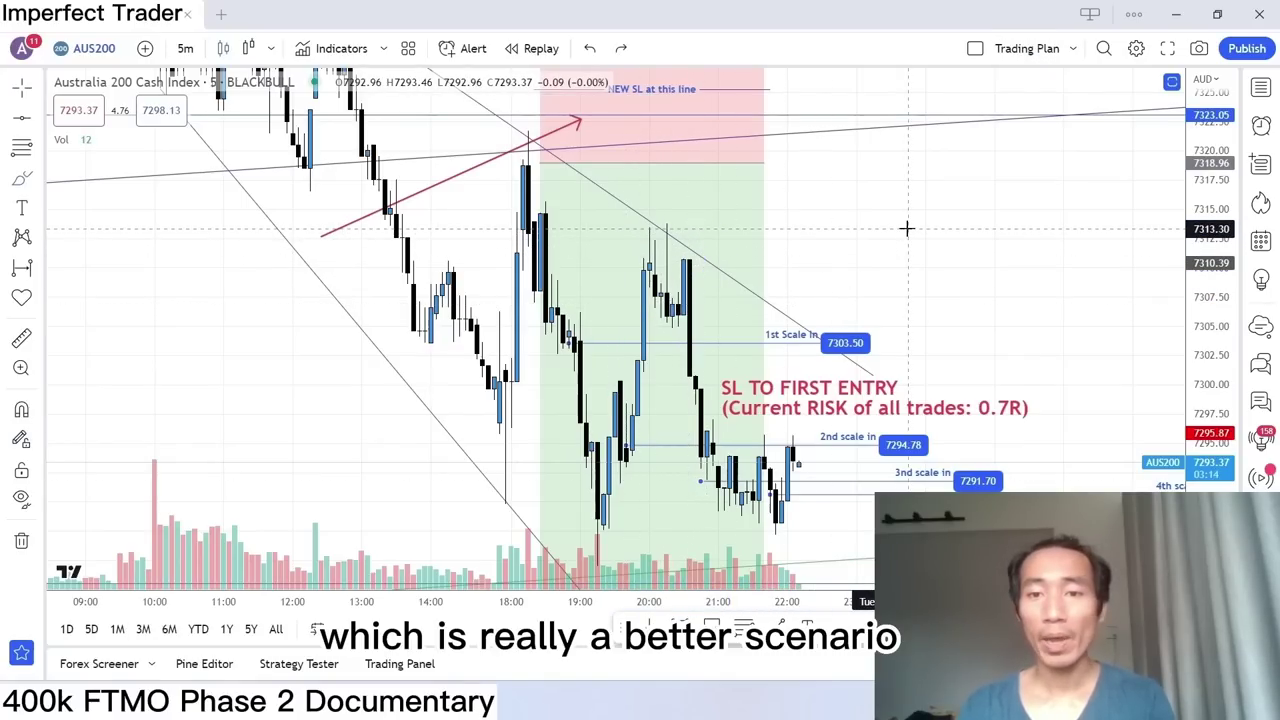
Try to draw a downward path from the latest candle beside the scale-in levels on the 5-minute chart.
drag(906, 229, 984, 211)
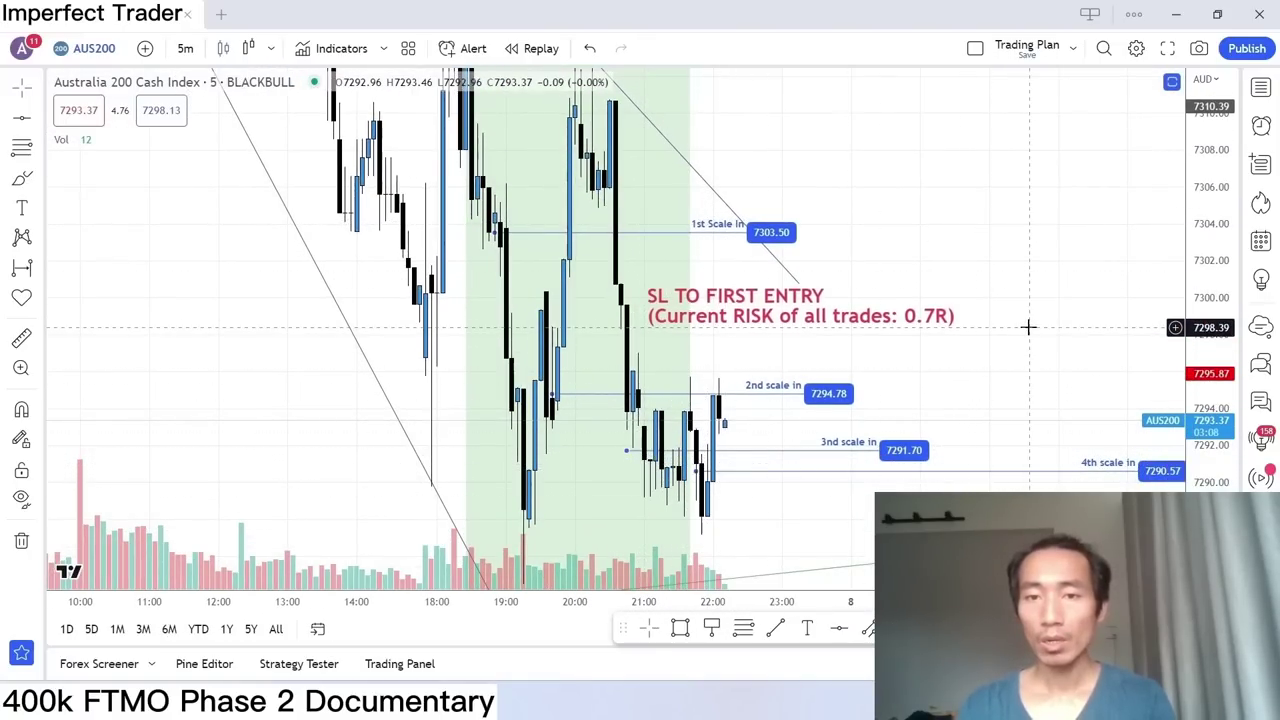
drag(1029, 327, 874, 280)
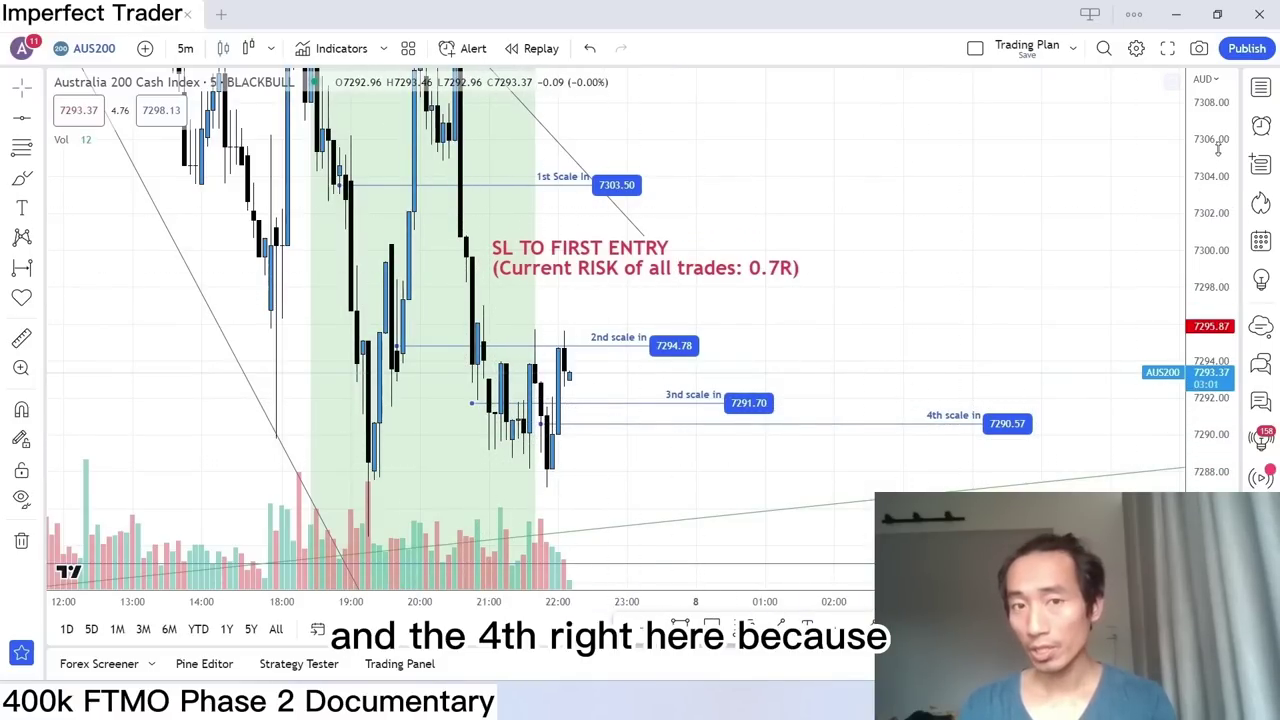
drag(1218, 148, 1218, 200)
drag(866, 209, 906, 232)
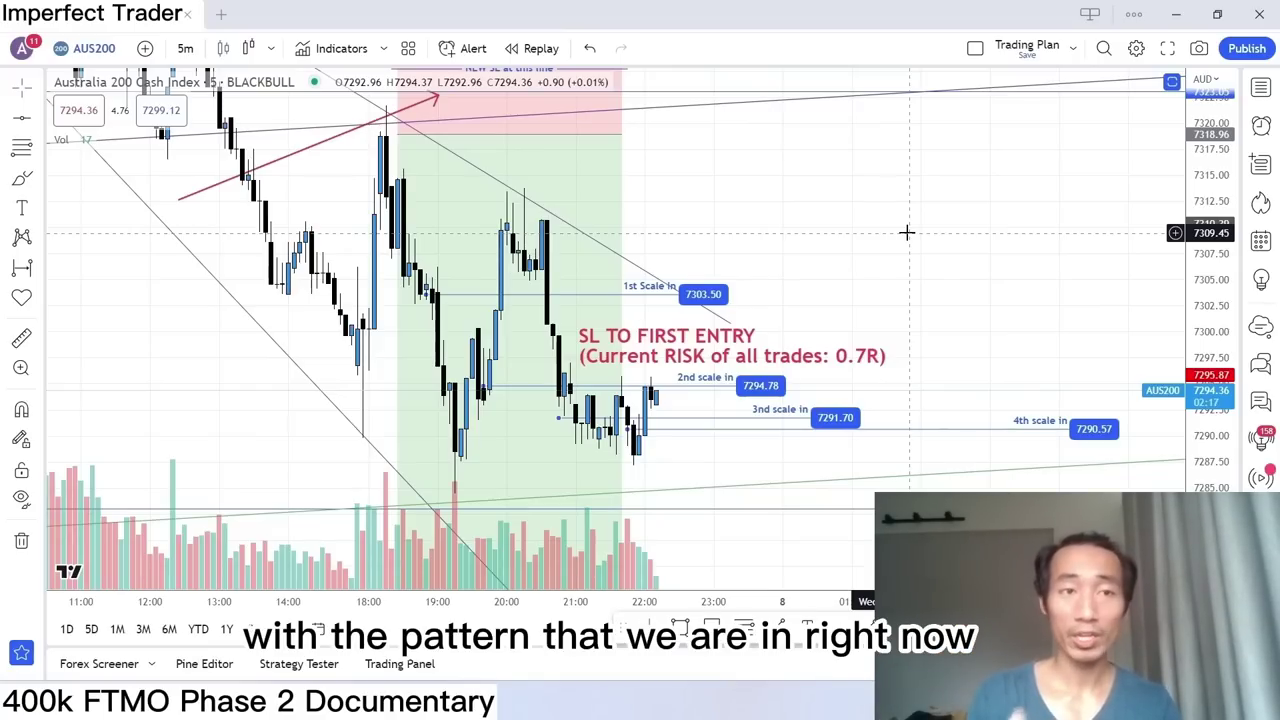
right_click(906, 232)
click(1160, 250)
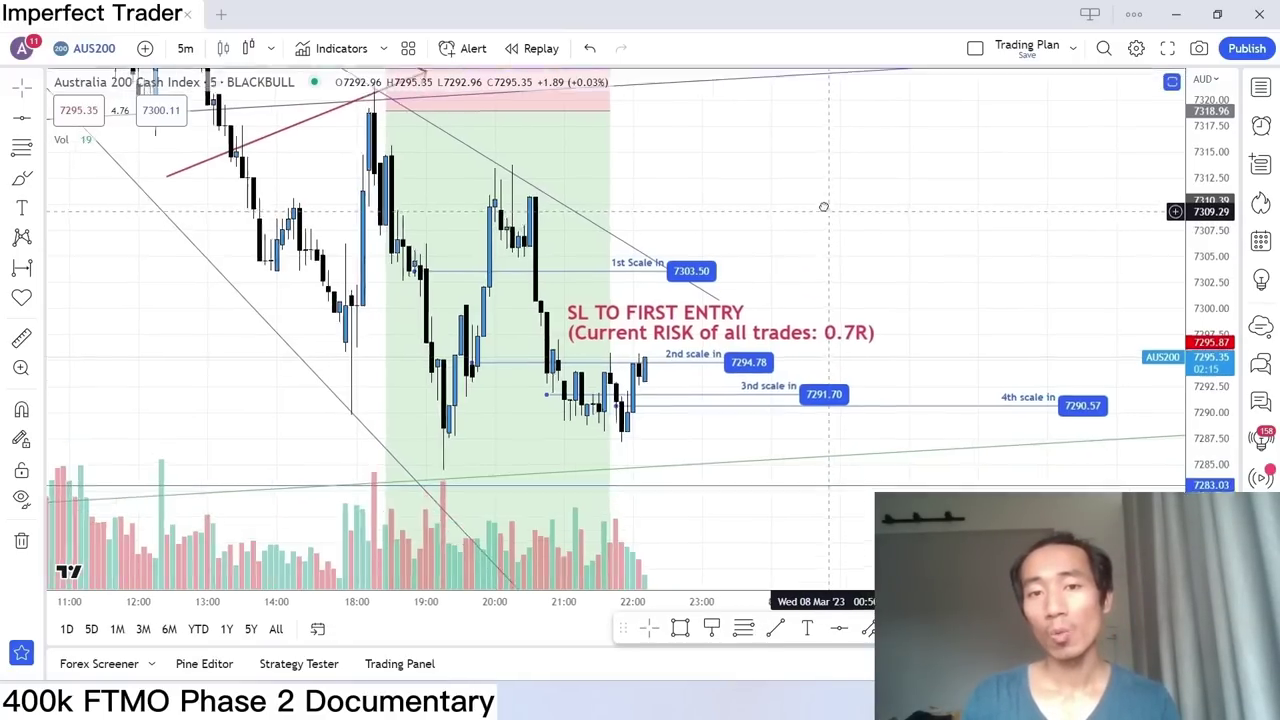
click(36, 180)
click(94, 343)
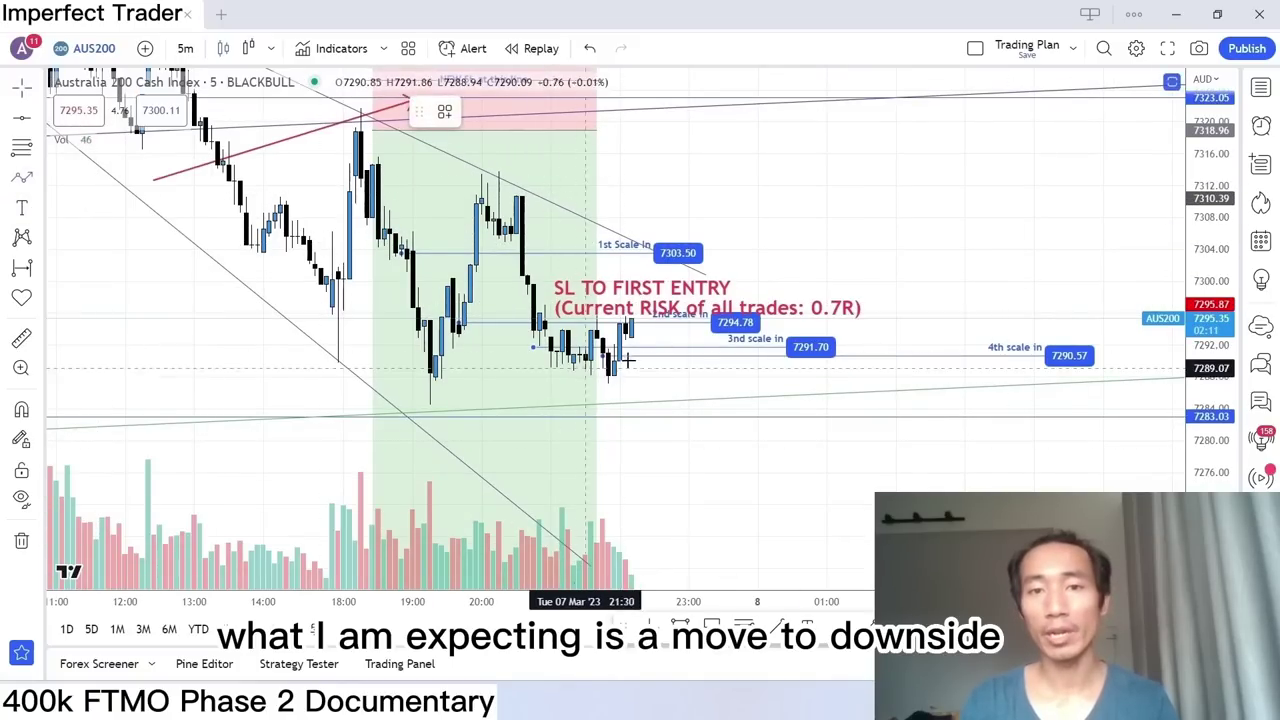
click(630, 330)
double_click(652, 372)
key(Escape)
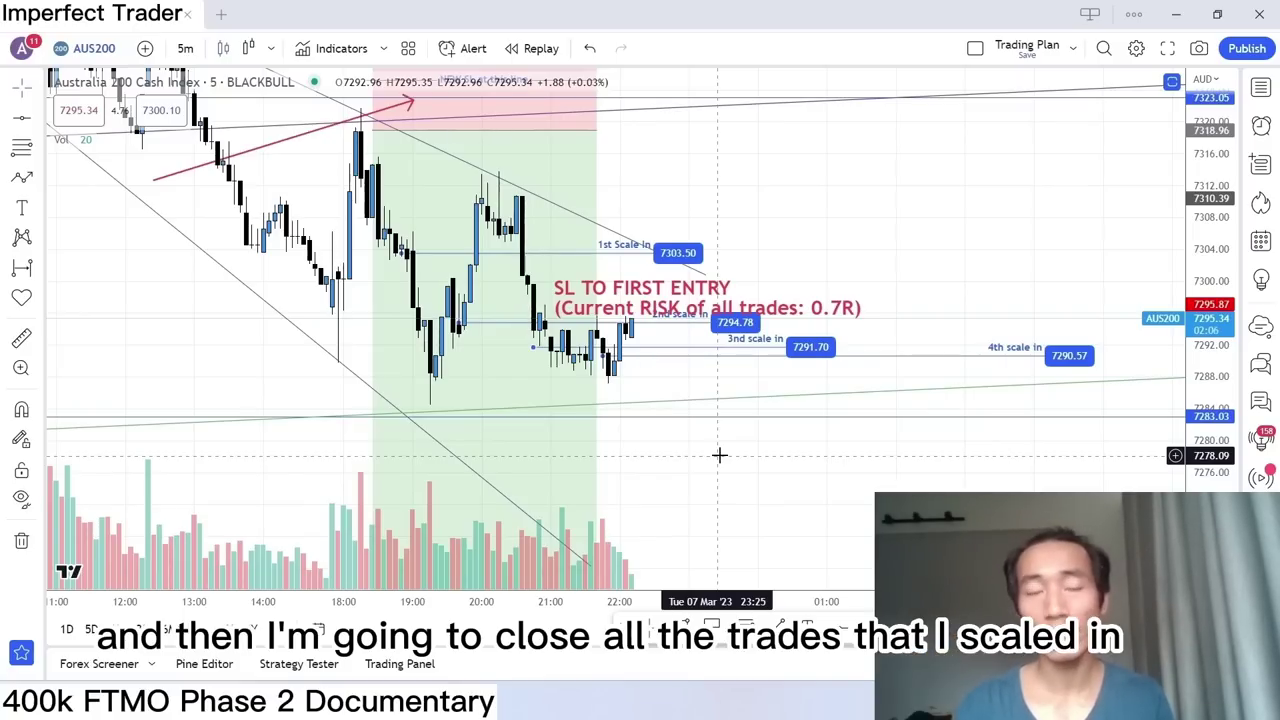
Brush a circle around the 4th scale-in entry, the expected drop below it and the bounce towards 22:00, undoing every mark.
drag(829, 457, 869, 505)
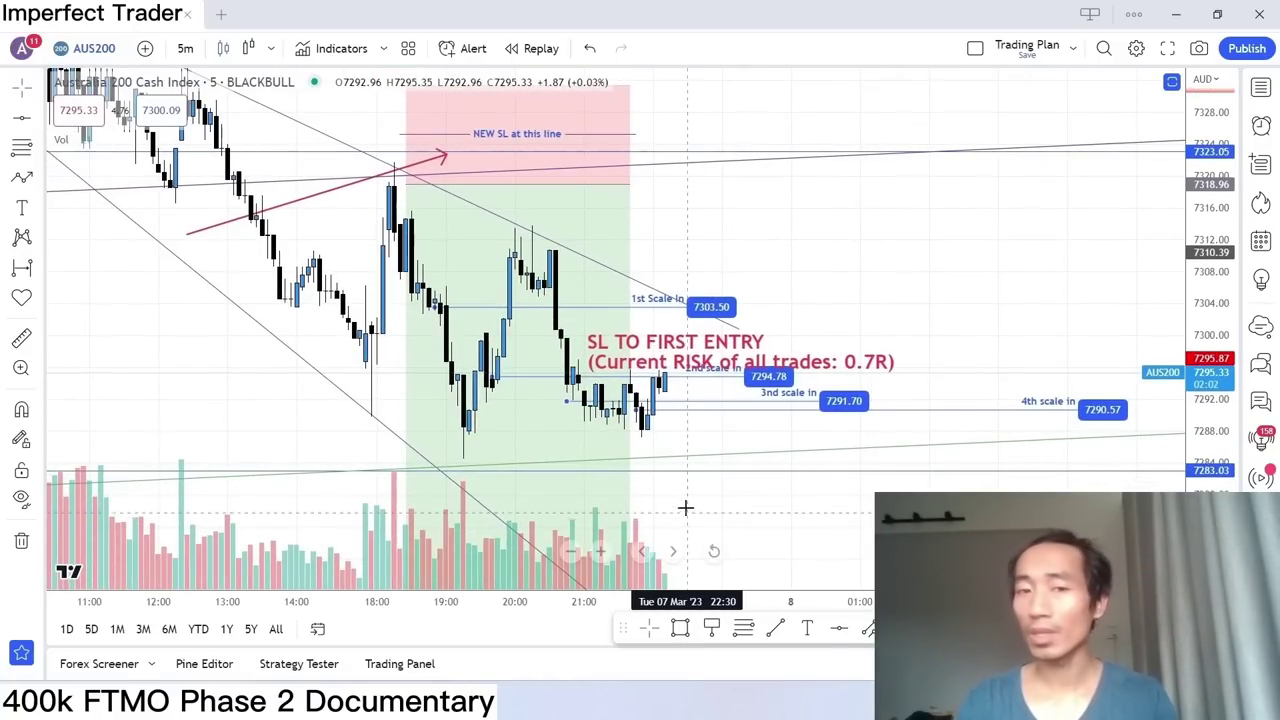
drag(783, 505, 660, 403)
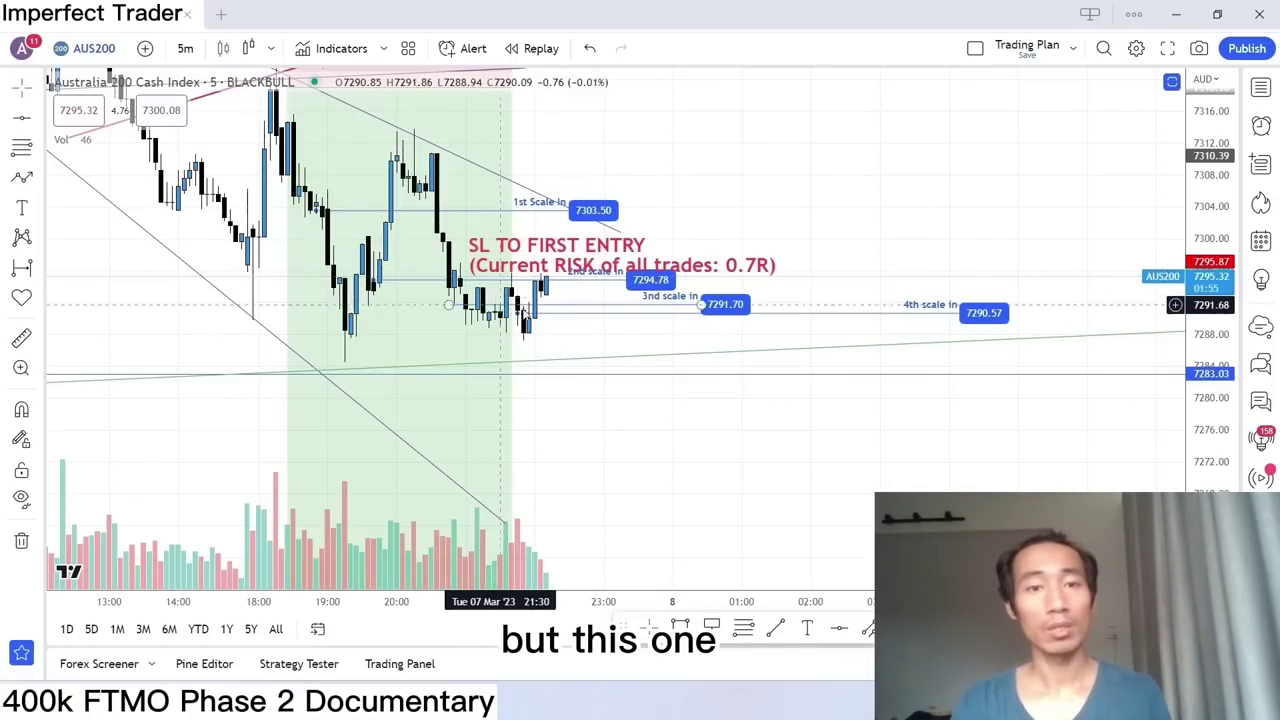
click(30, 178)
click(80, 177)
mouse_move(513, 276)
mouse_down()
mouse_move(493, 305)
mouse_move(517, 338)
mouse_move(515, 279)
mouse_up()
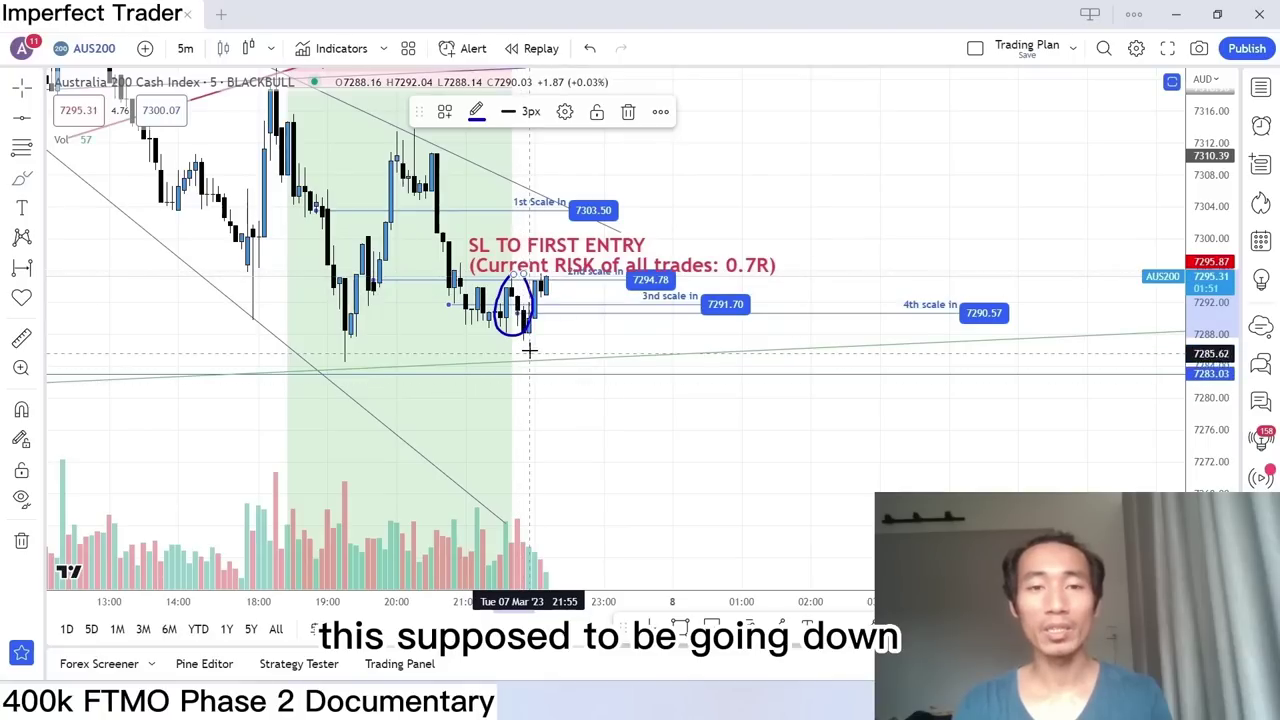
drag(527, 330, 553, 425)
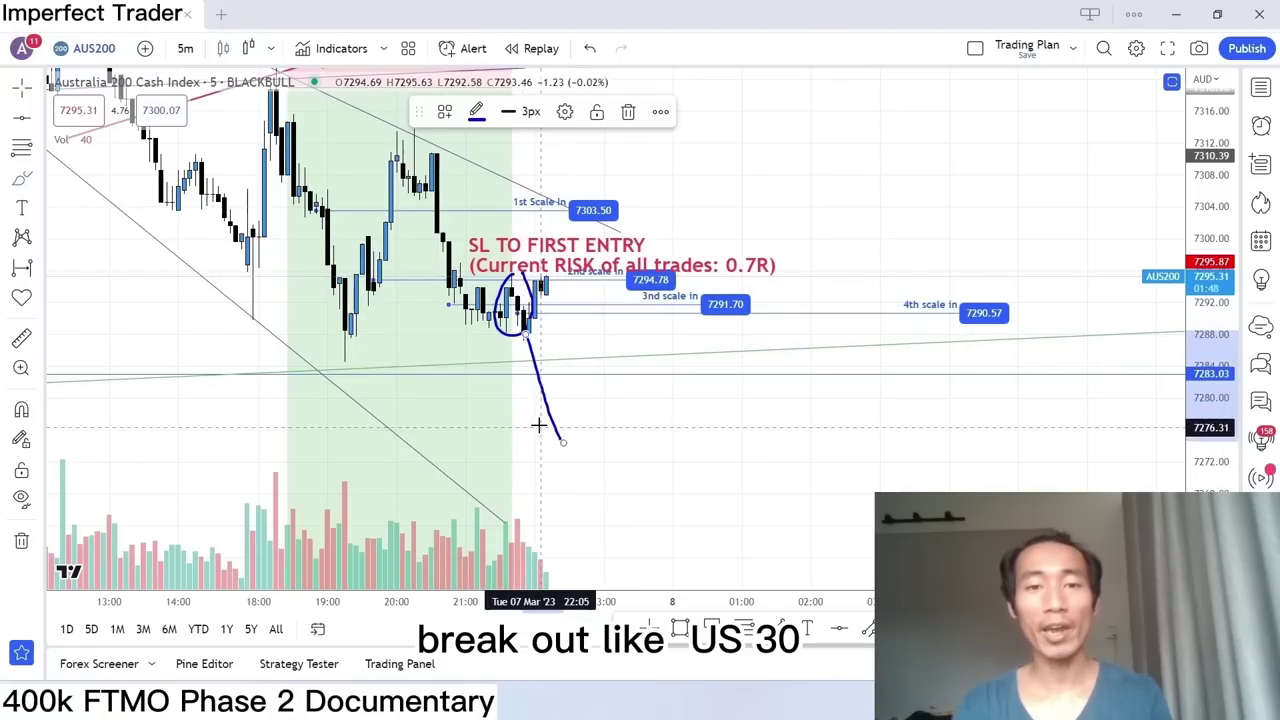
drag(540, 428, 592, 422)
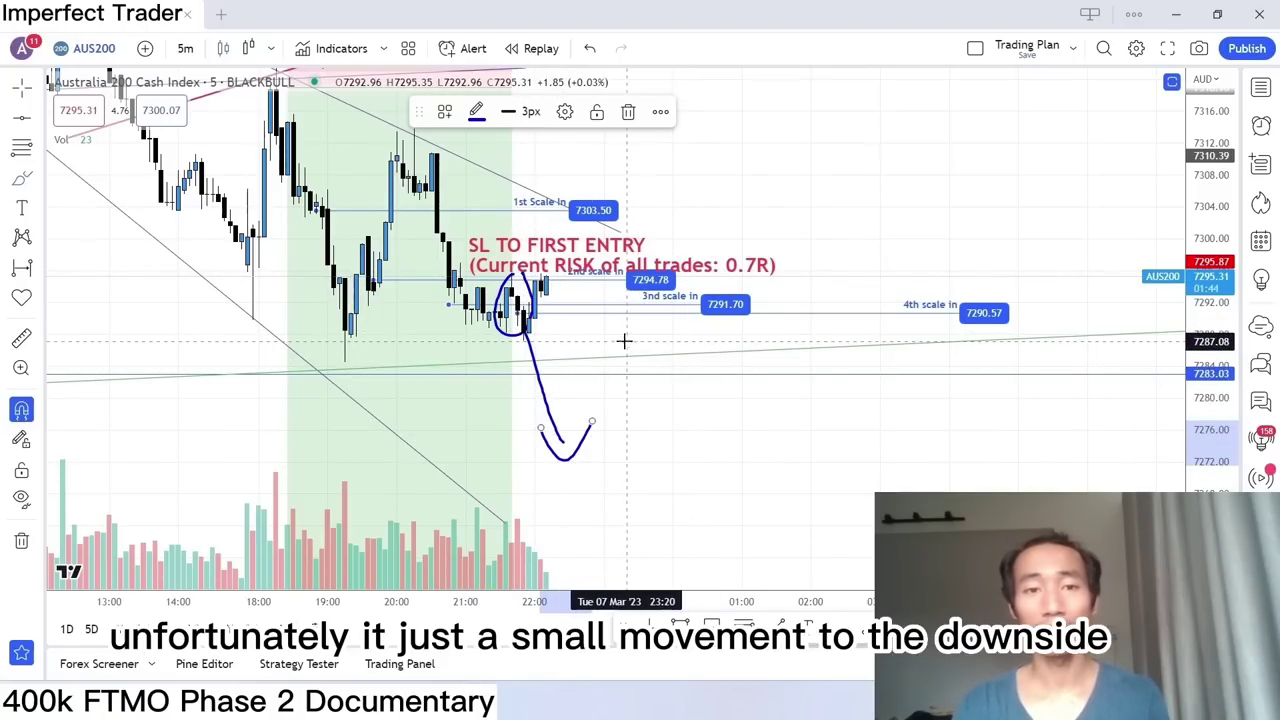
key(ctrl+z)
key(ctrl+z)
key(ctrl+z)
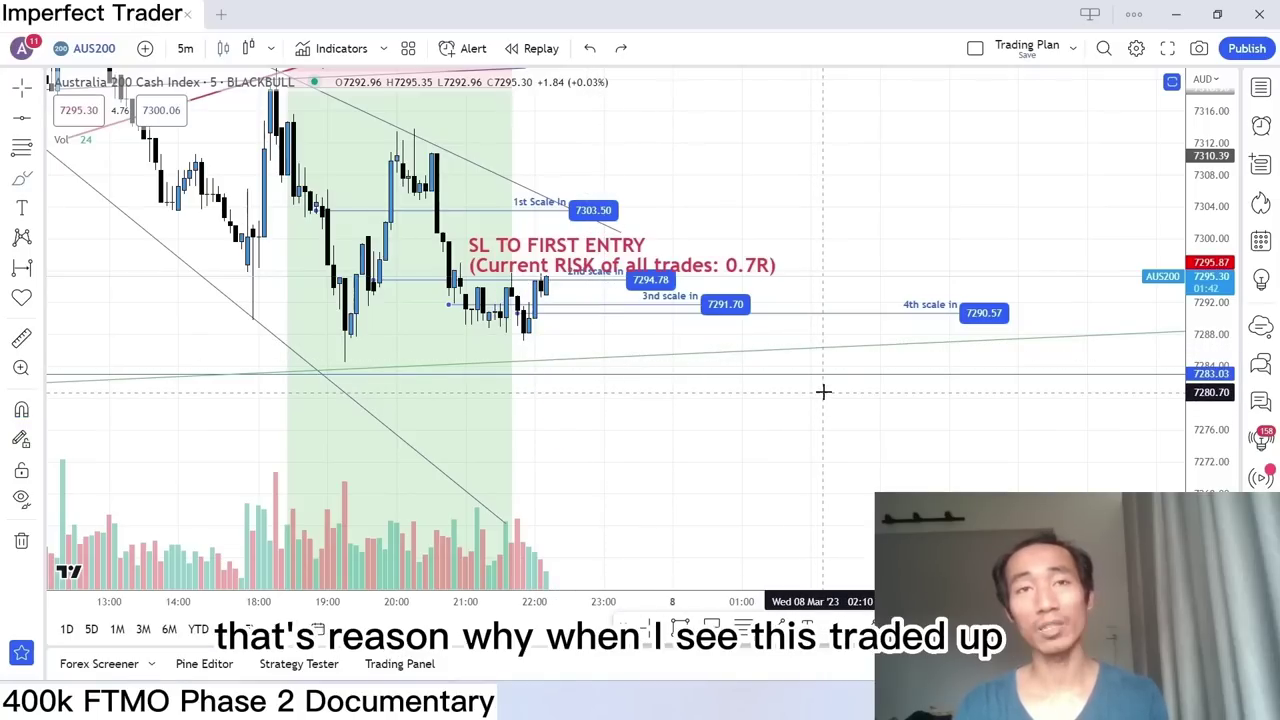
drag(540, 298, 535, 312)
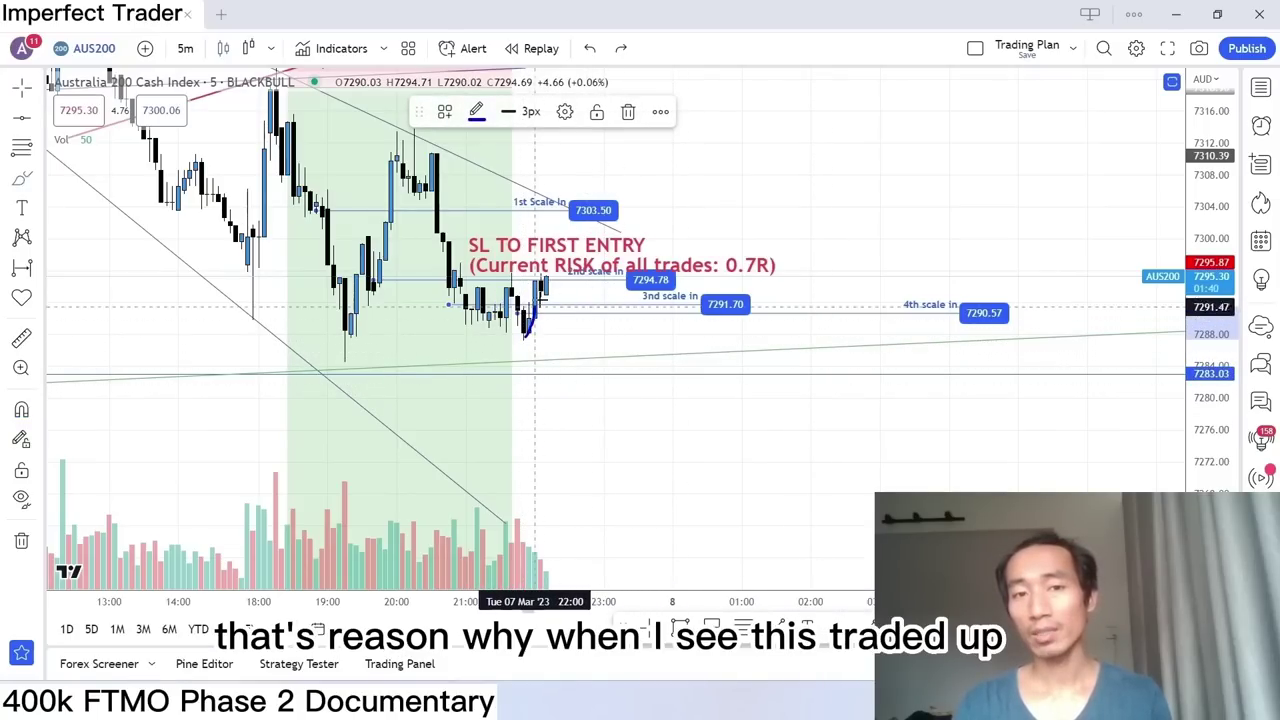
key(ctrl+z)
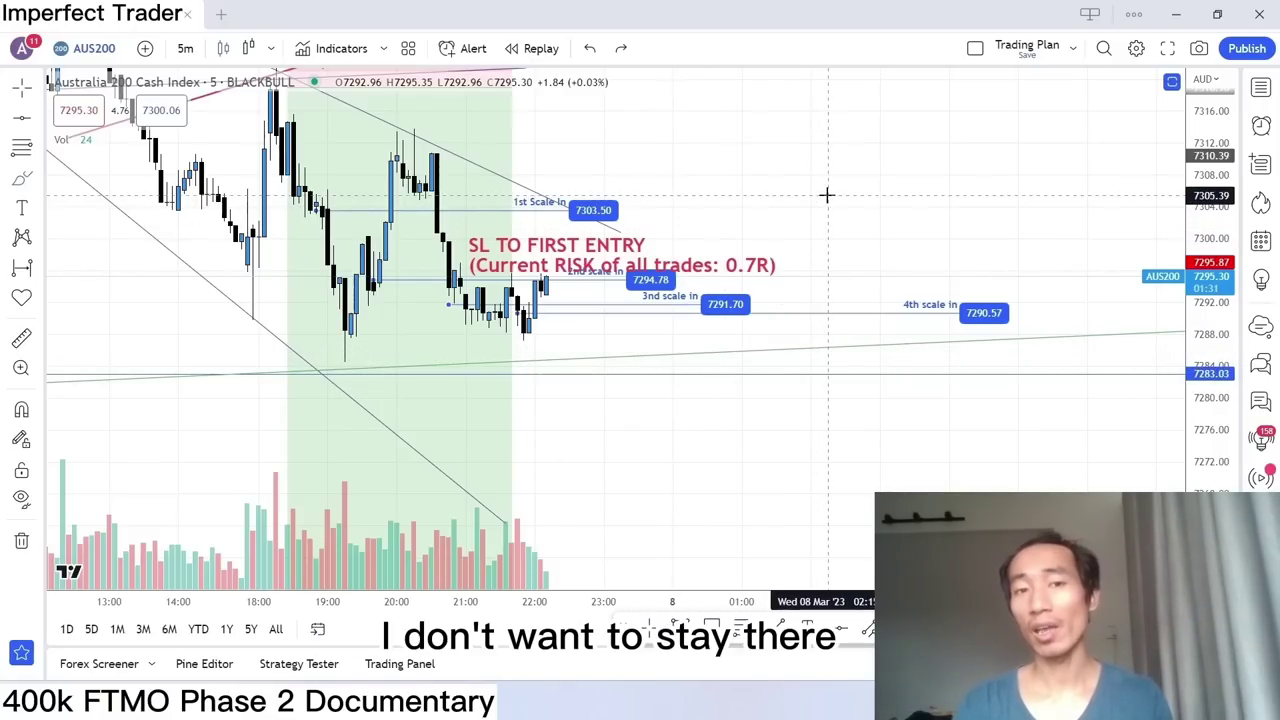
Examine the stop-loss-to-first-entry note and the four scale-in price levels against the latest AUS200 candles.
drag(778, 173, 906, 249)
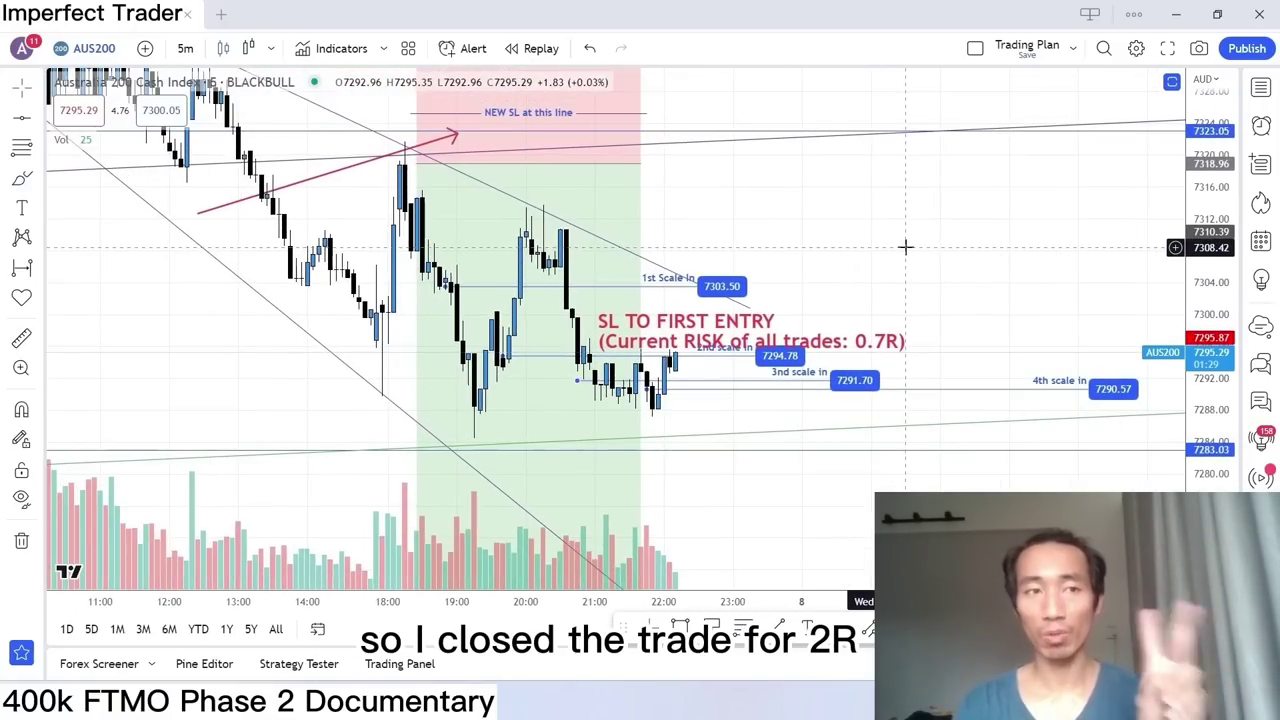
drag(1208, 462, 1208, 420)
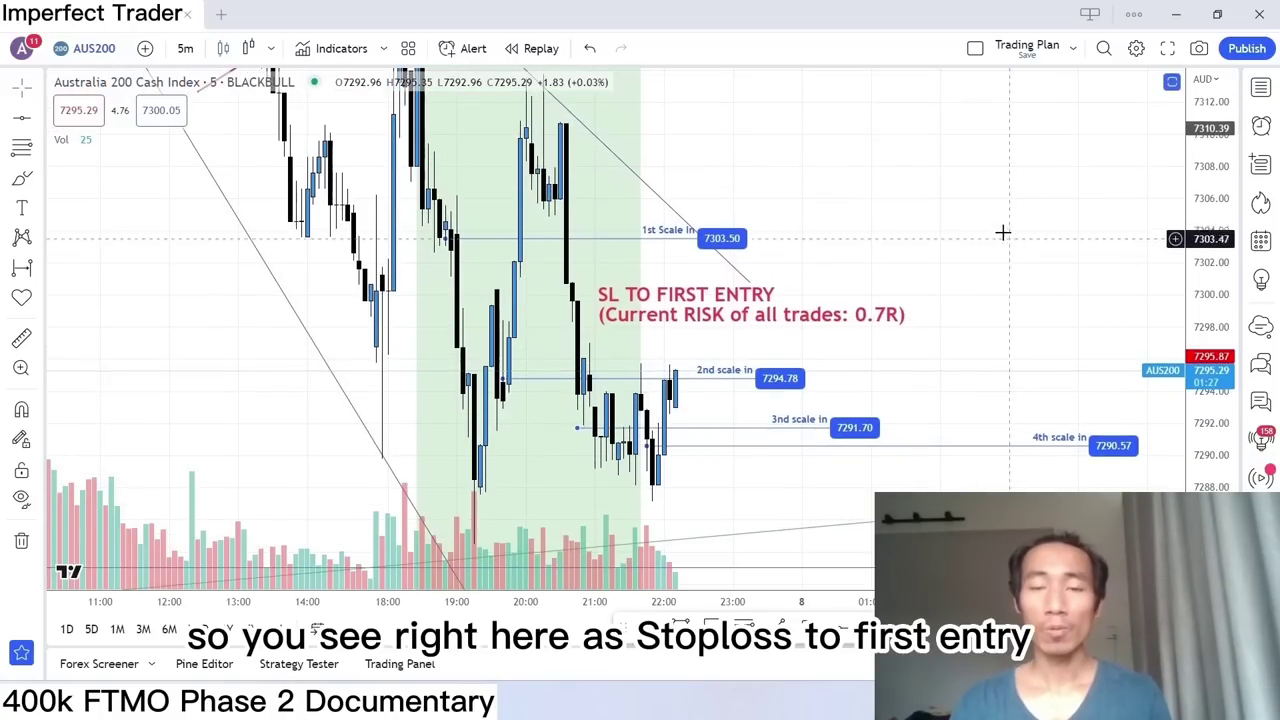
drag(1006, 234, 946, 277)
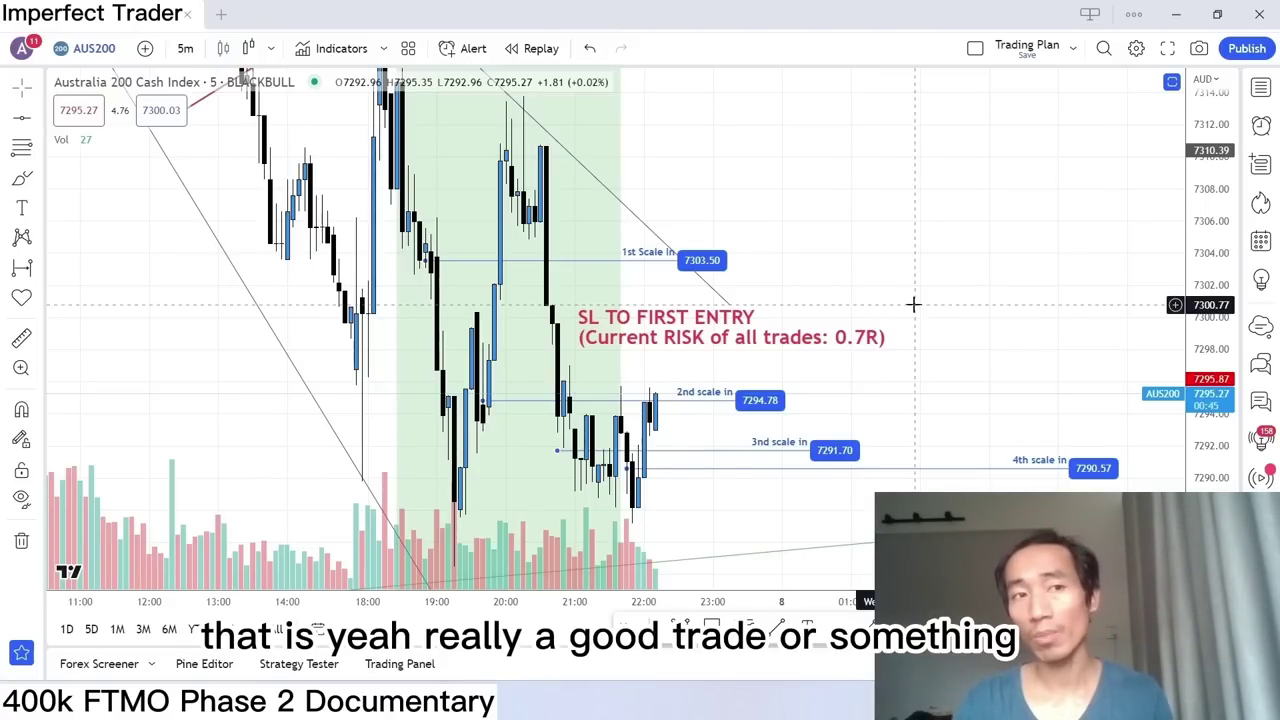
drag(1188, 250, 1181, 263)
drag(1033, 268, 1006, 292)
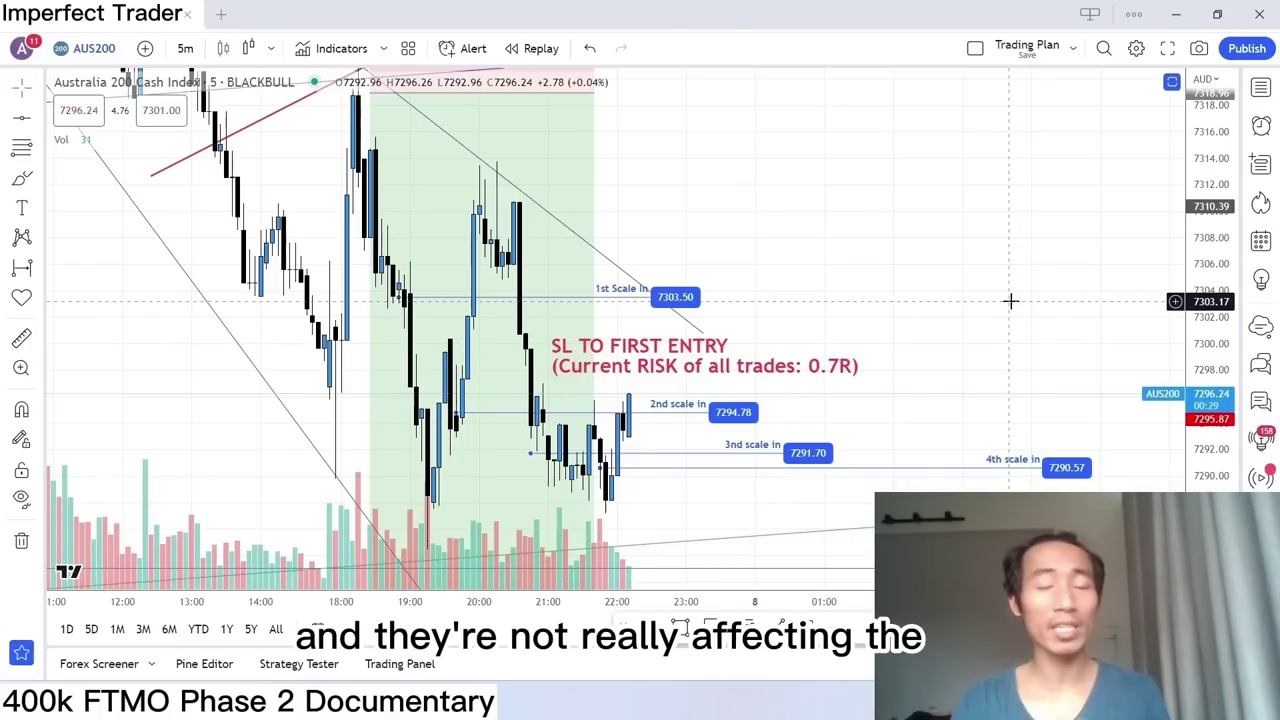
mouse_move(1006, 289)
mouse_down()
mouse_move(988, 263)
mouse_move(975, 345)
mouse_move(1000, 266)
mouse_up()
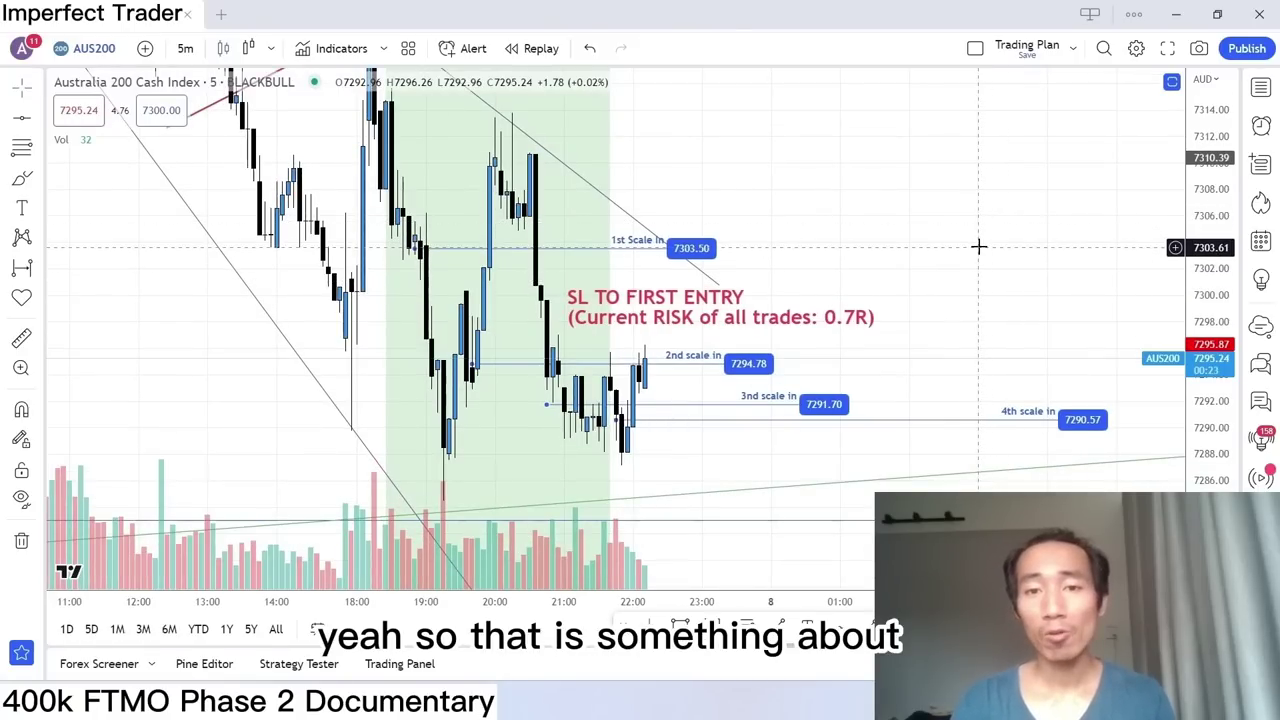
drag(976, 254, 974, 263)
drag(963, 372, 968, 360)
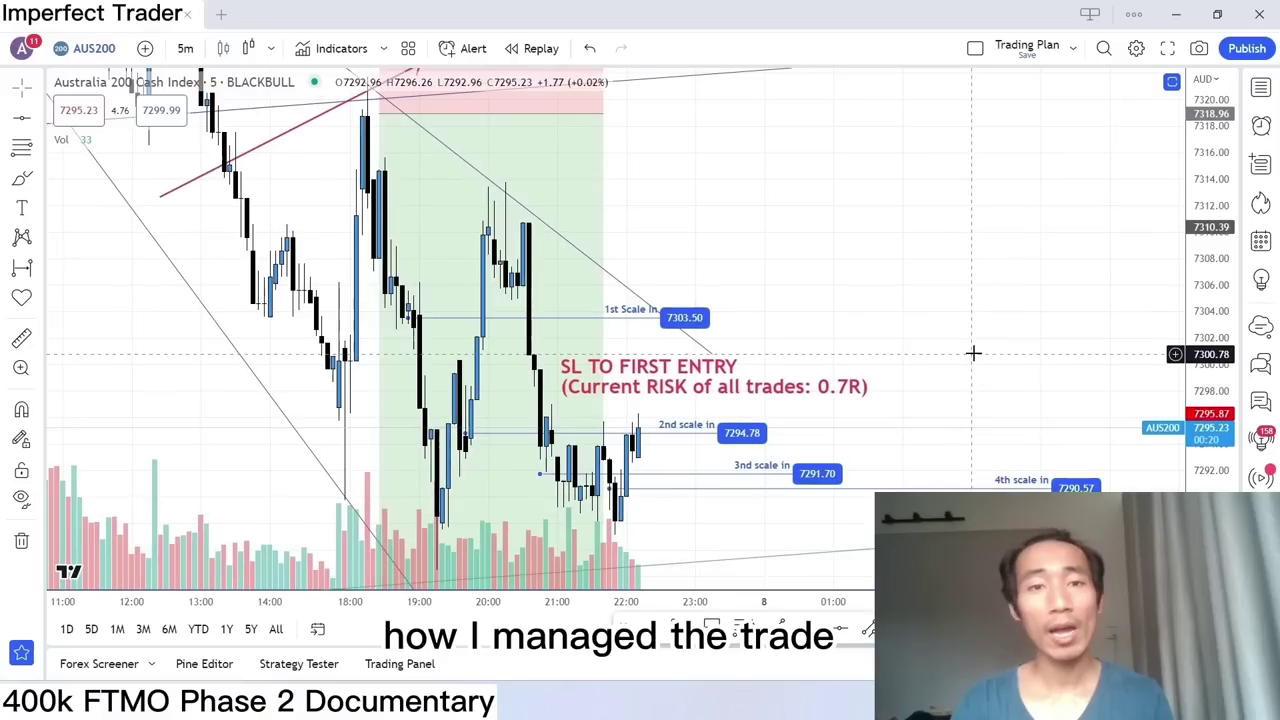
drag(883, 286, 929, 251)
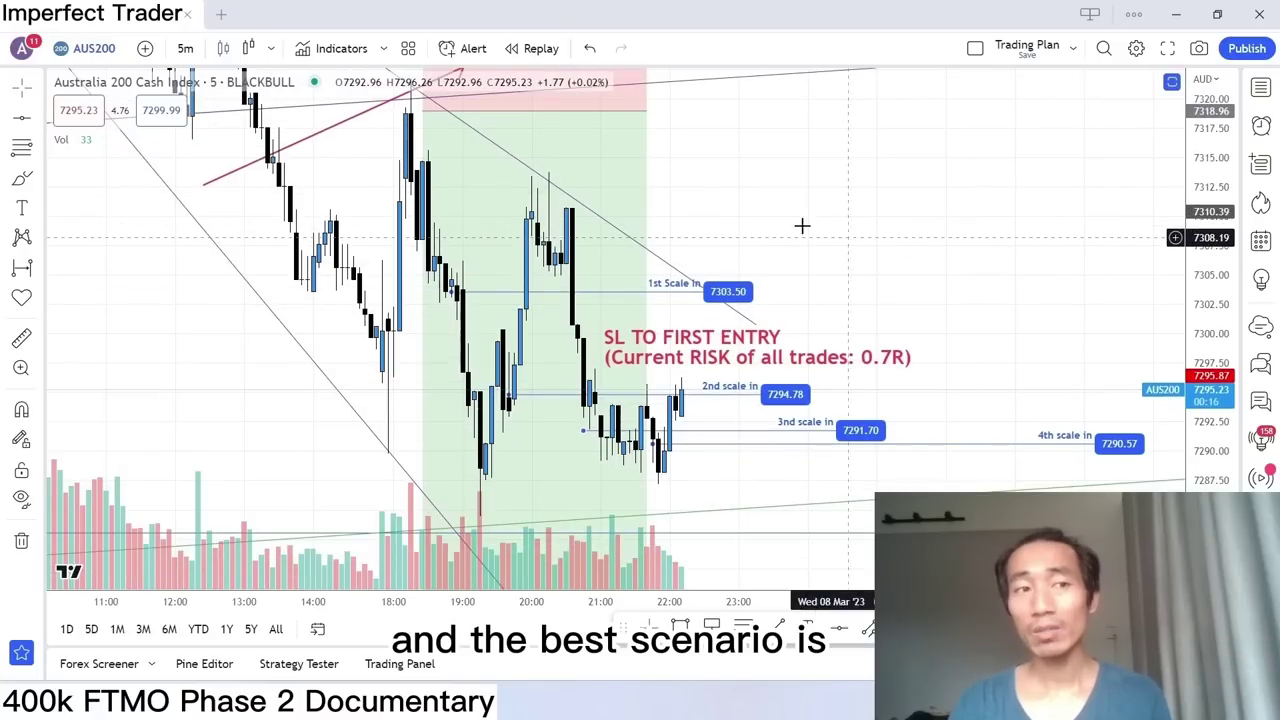
Brush a short mark beside the 17:55 low and undo it, and measure the time from the 19:20 low to the 22:05 candle.
drag(388, 424, 404, 441)
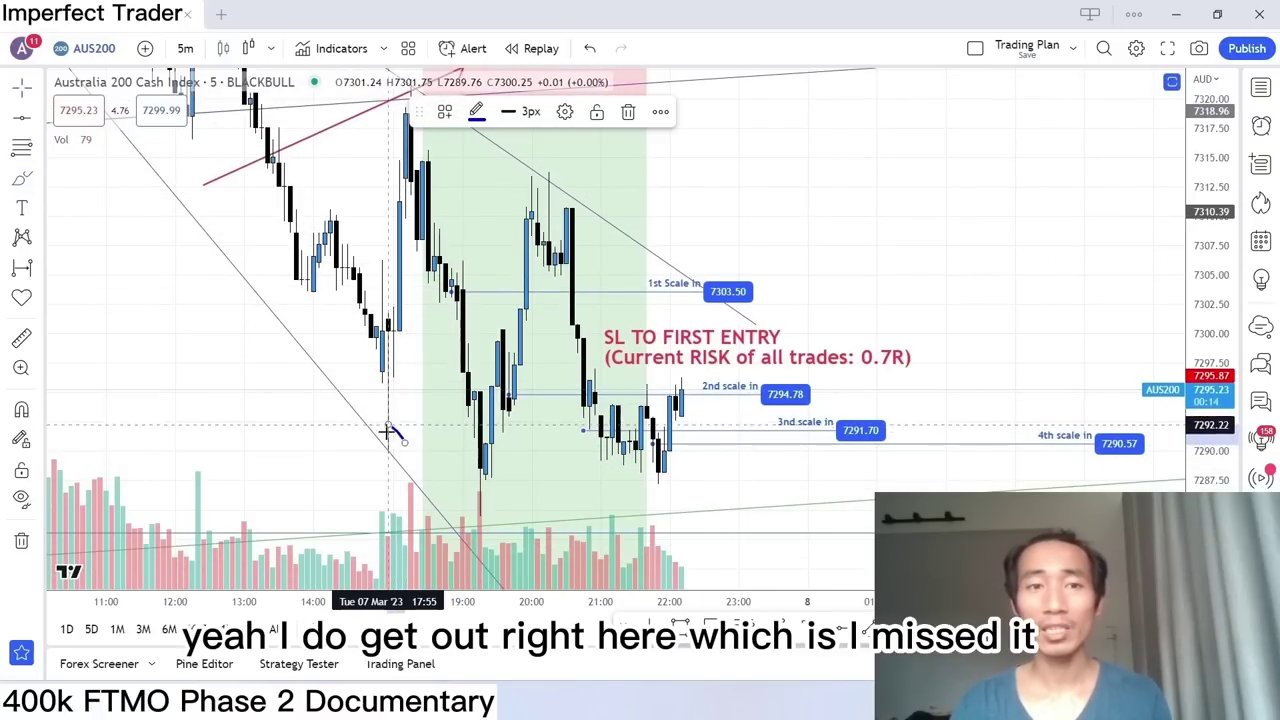
key(ctrl+z)
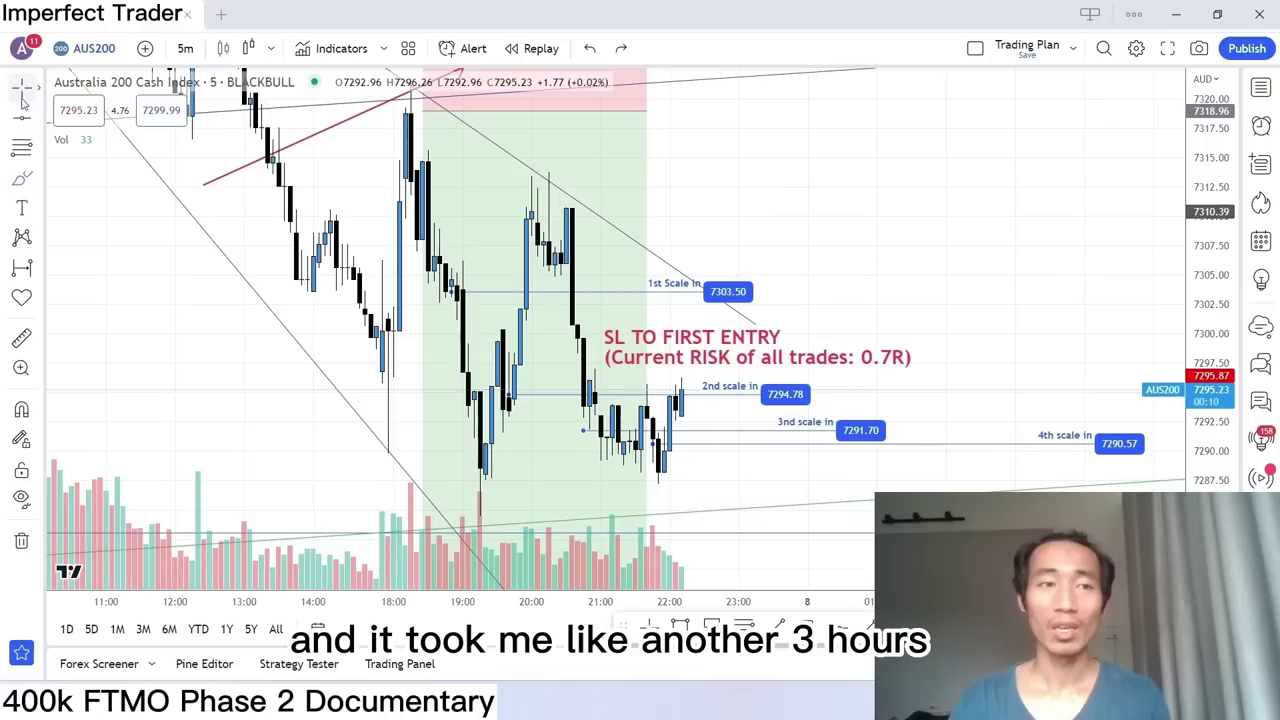
click(22, 266)
click(485, 493)
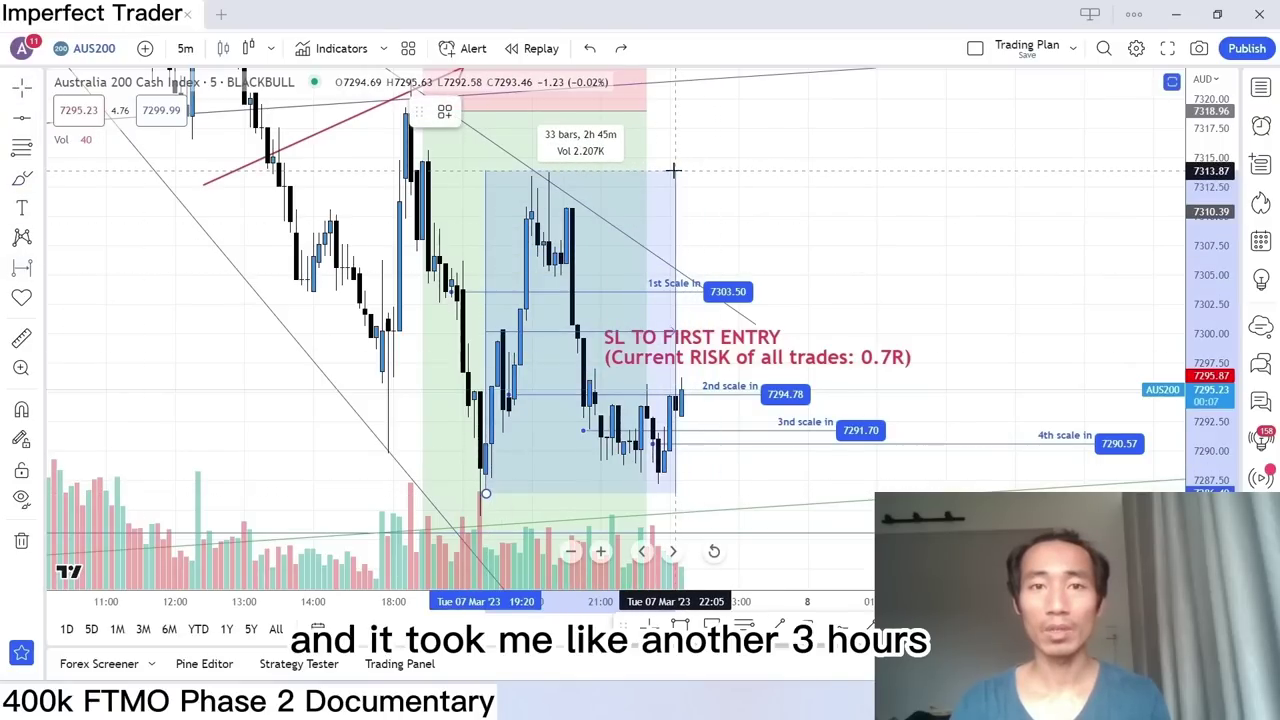
click(676, 171)
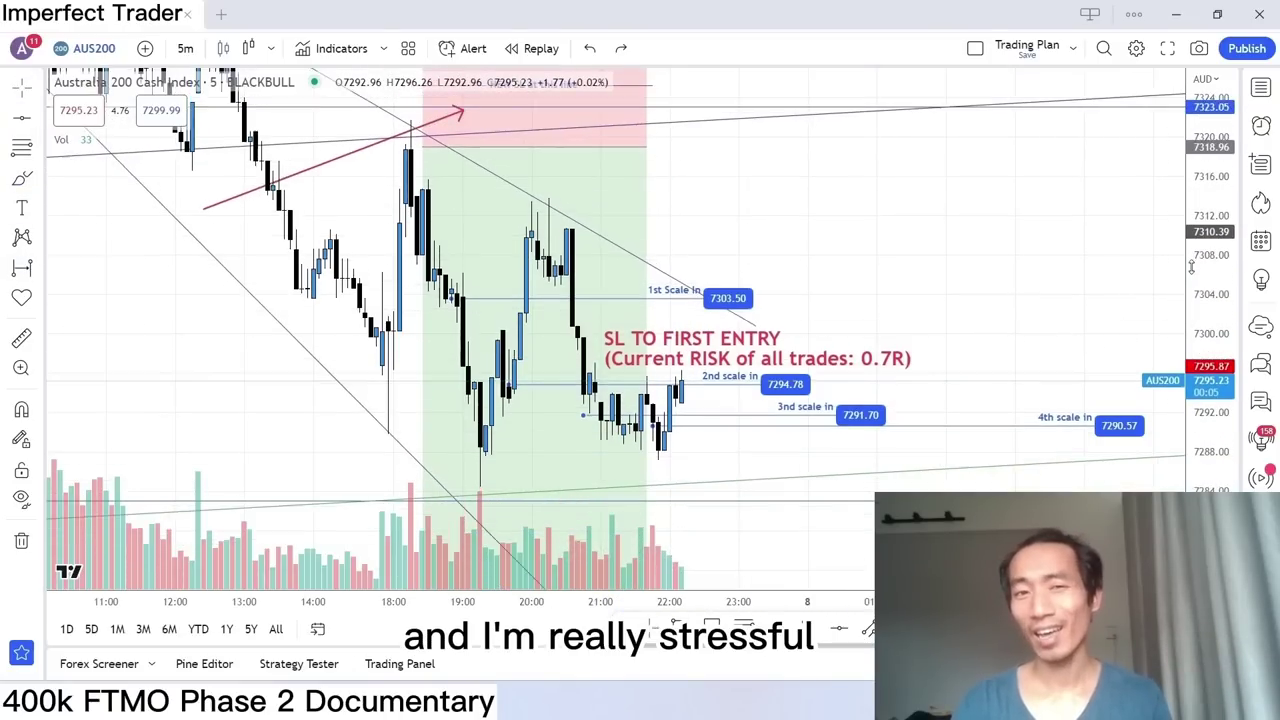
Examine the latest AUS200 candles against the stop-loss note and the four scale-in levels on the 5-minute chart.
scroll(1020, 277, down, 3)
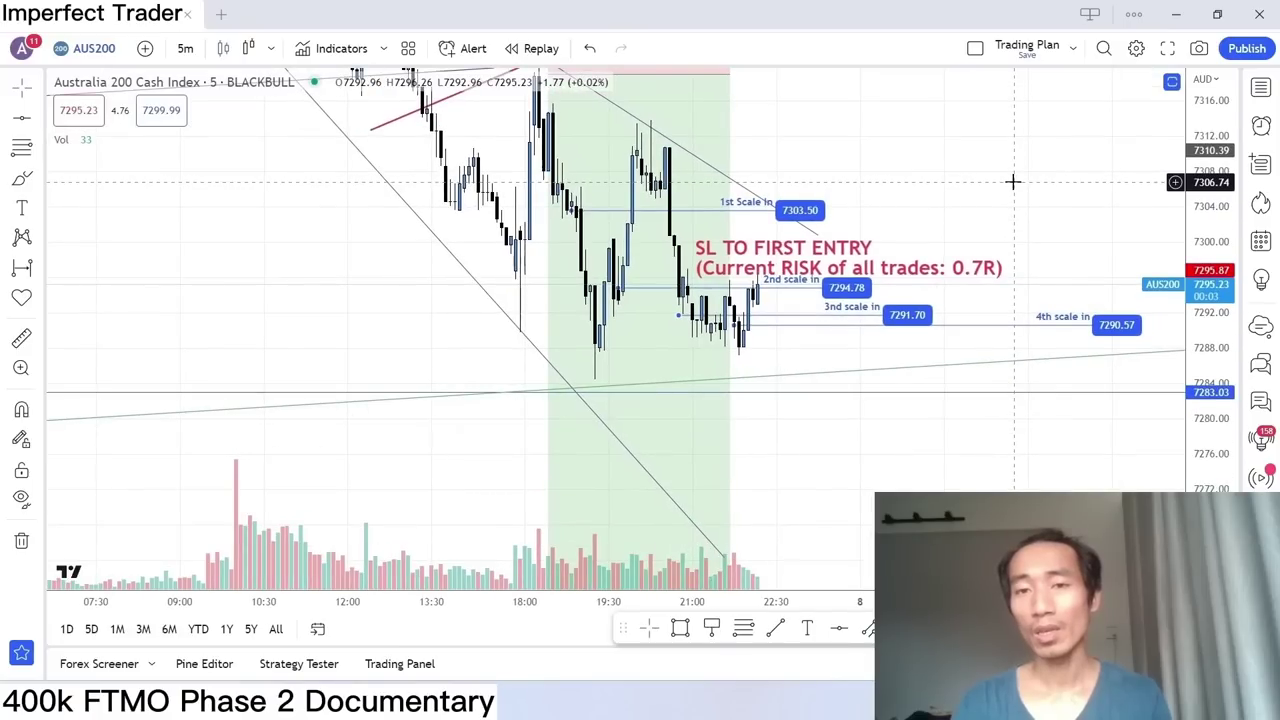
drag(1013, 181, 980, 180)
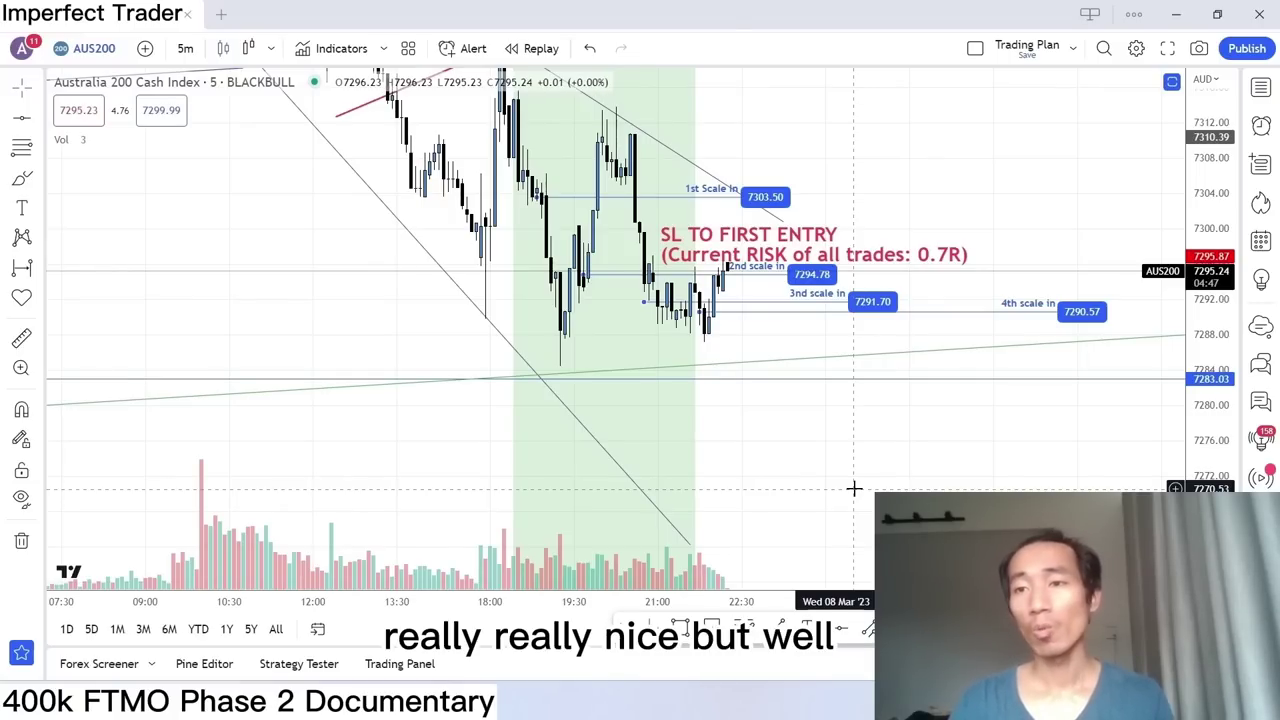
scroll(1000, 320, down, 2)
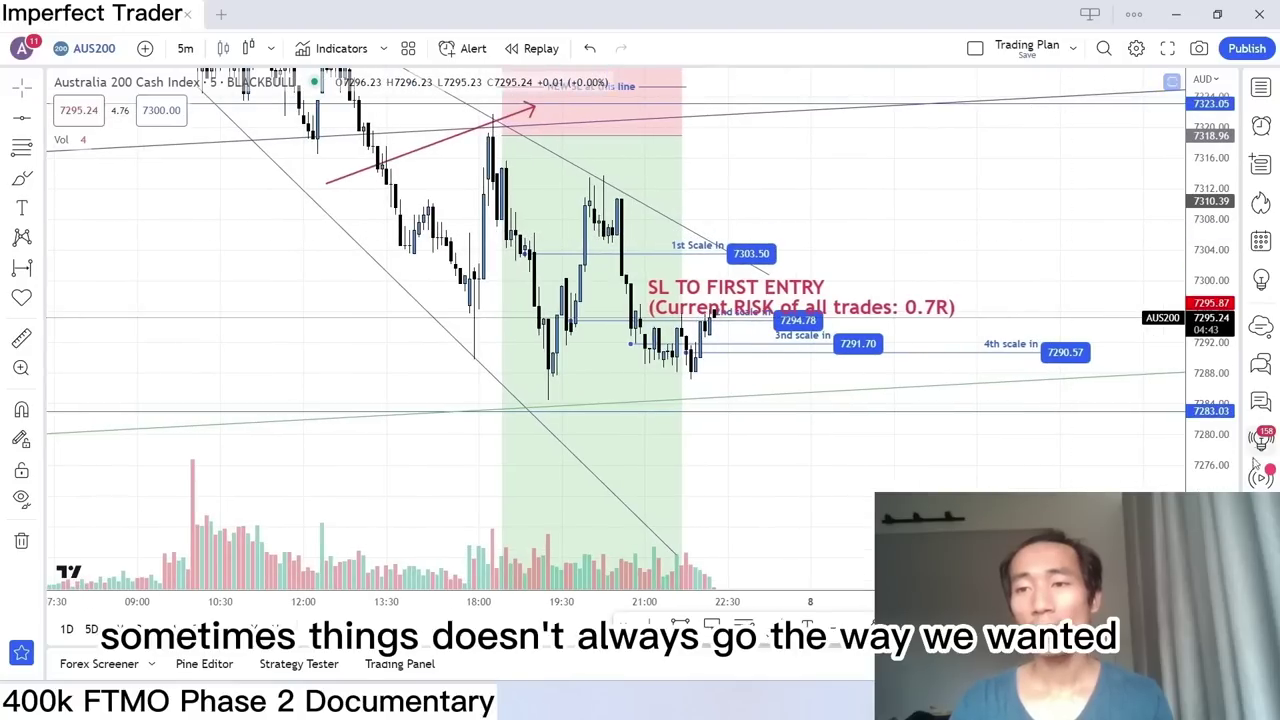
scroll(1095, 215, up, 4)
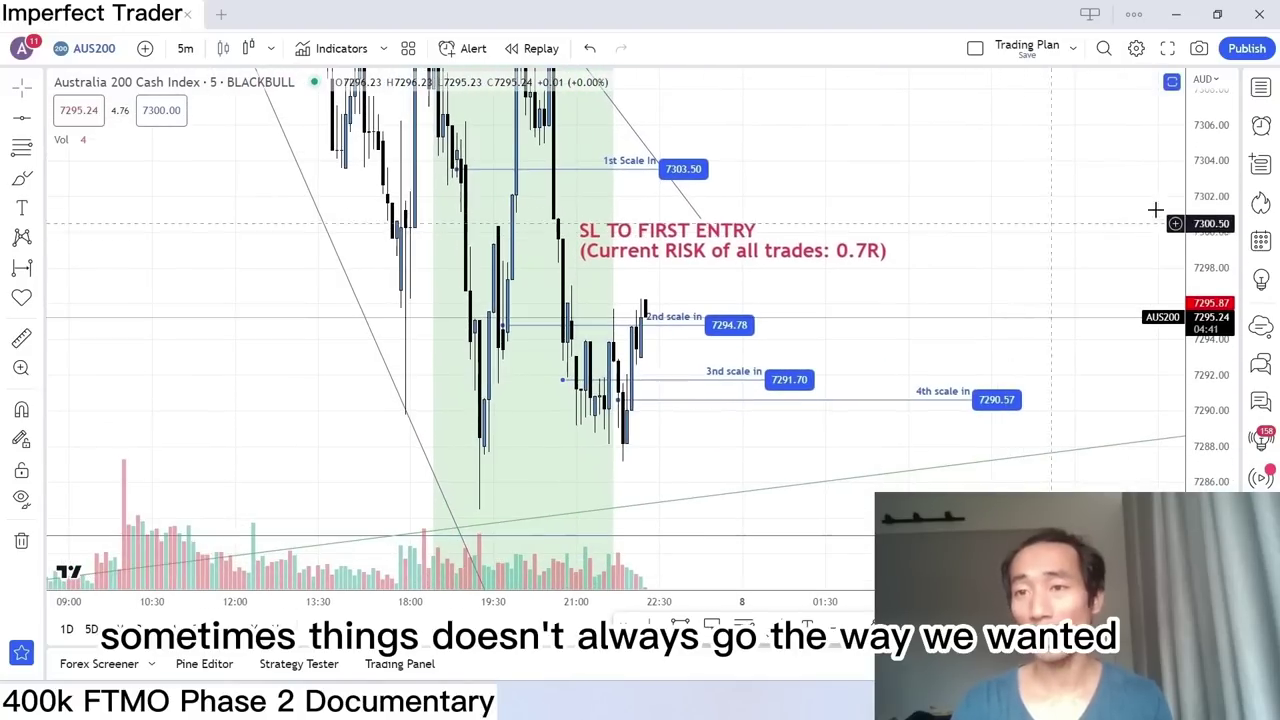
scroll(1015, 333, down, 3)
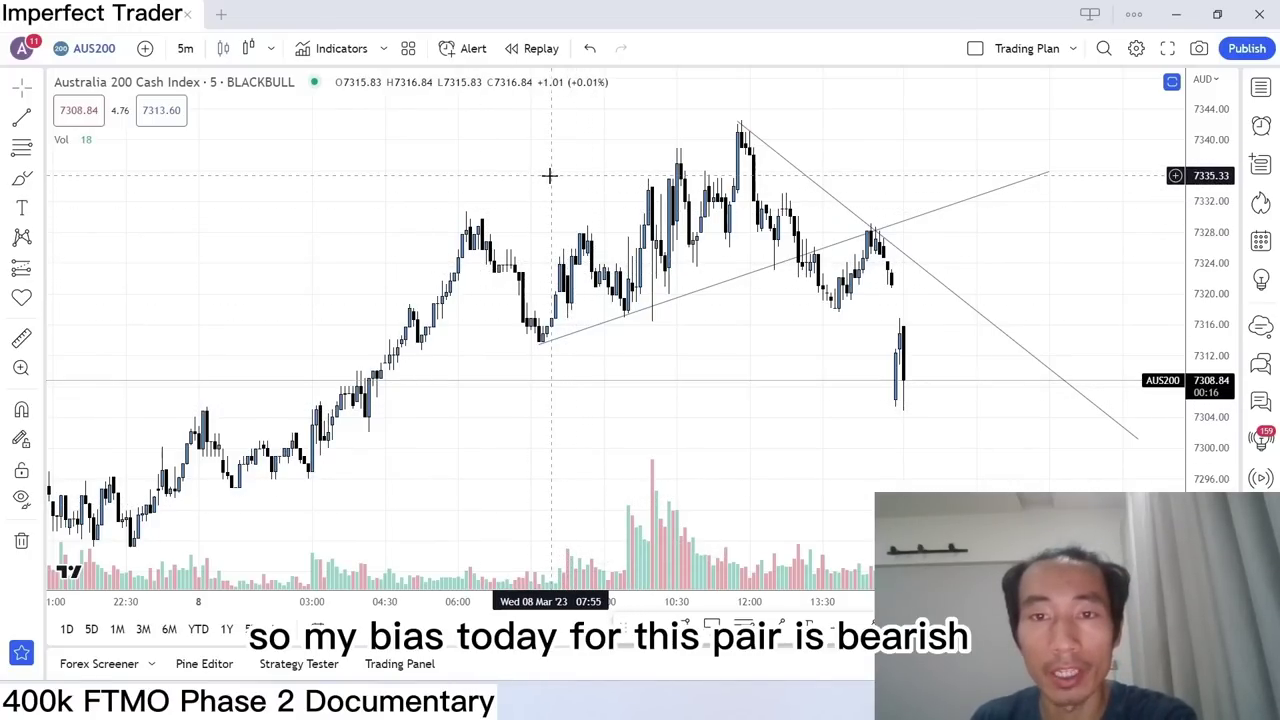
Examine the AUS200 drop below the rising trendline and the short position placed there on the 5-minute chart.
scroll(549, 176, down, 2)
drag(600, 166, 542, 179)
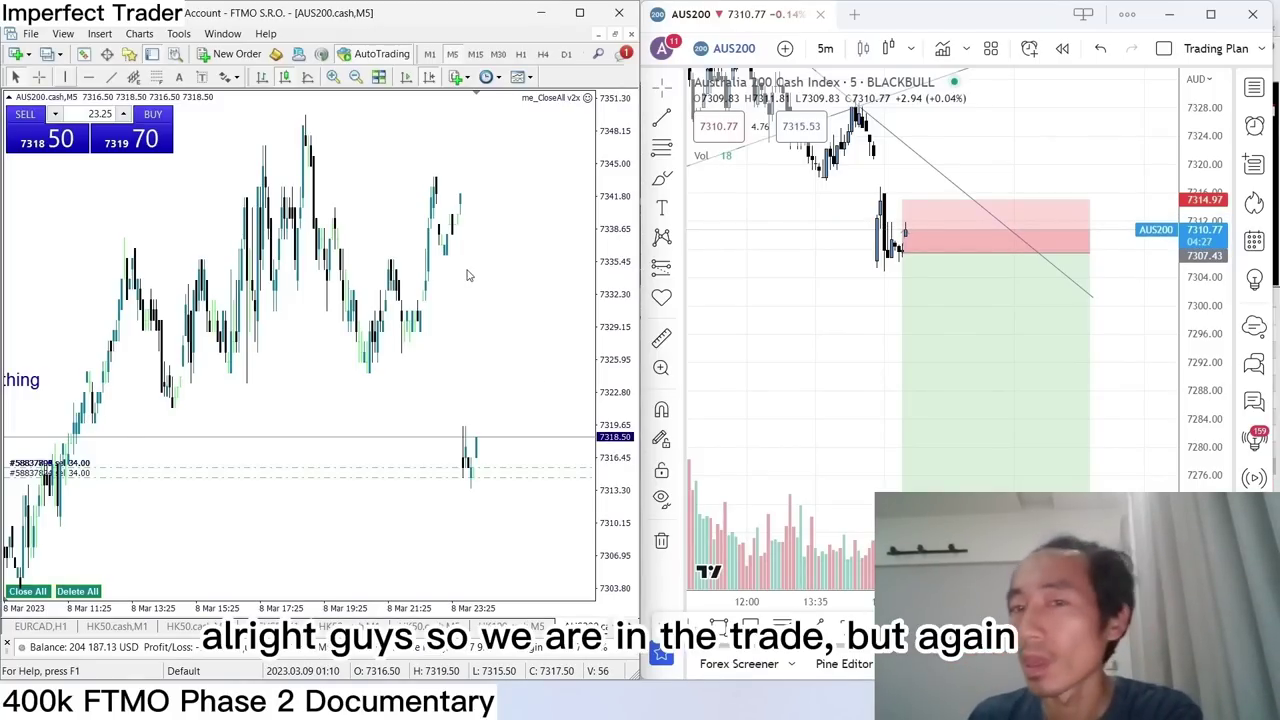
scroll(891, 364, down, 3)
click(894, 369)
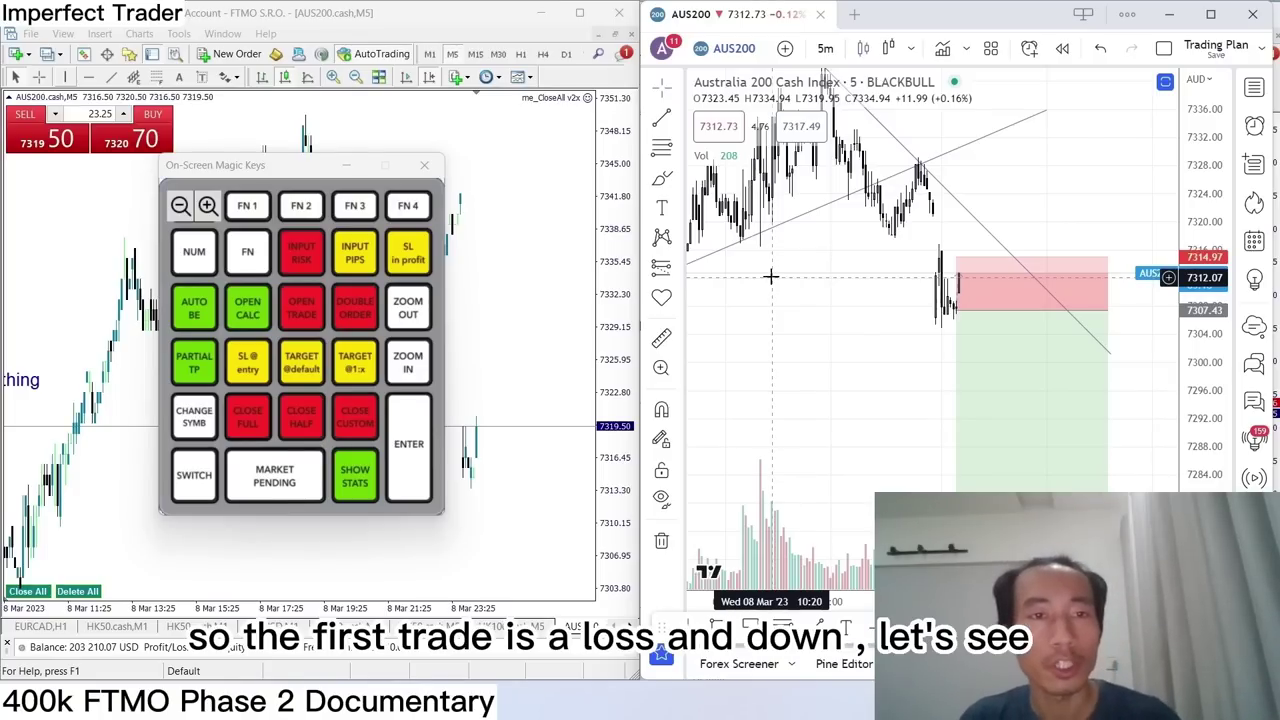
Minimize the on-screen key pad and open the account history with its column options in an enlarged terminal.
click(346, 165)
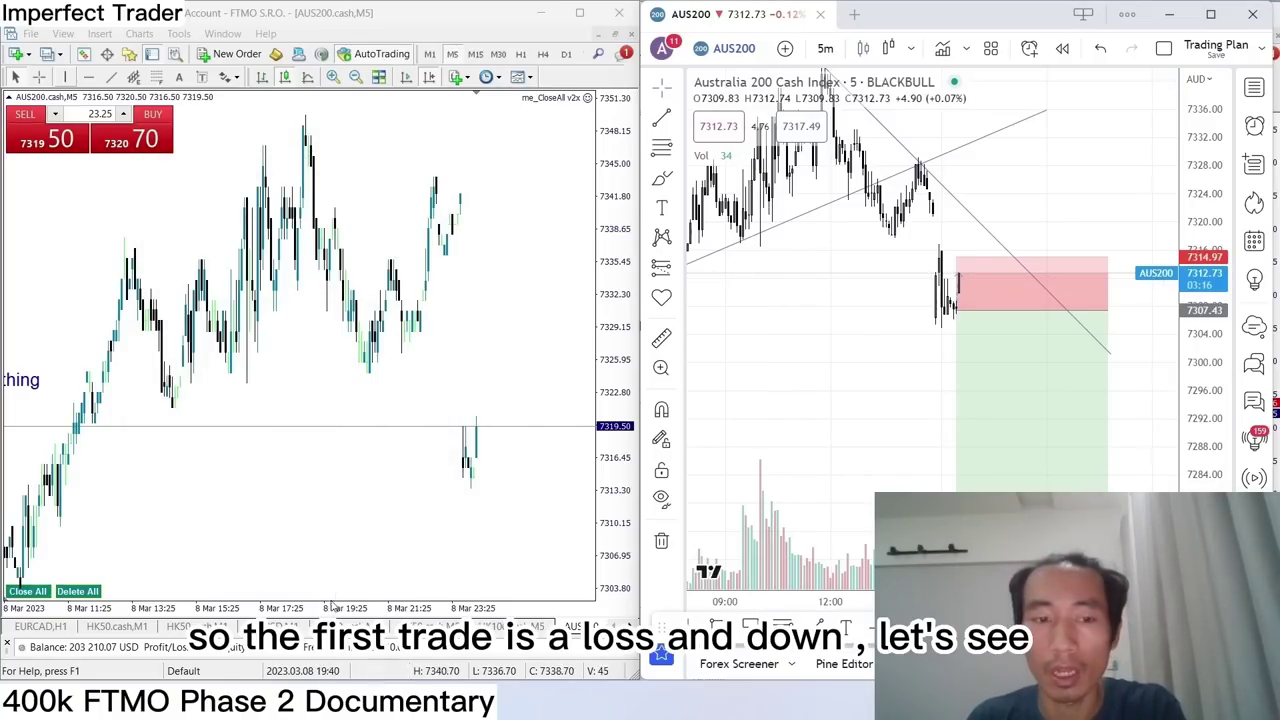
drag(300, 637, 300, 354)
click(158, 646)
right_click(262, 512)
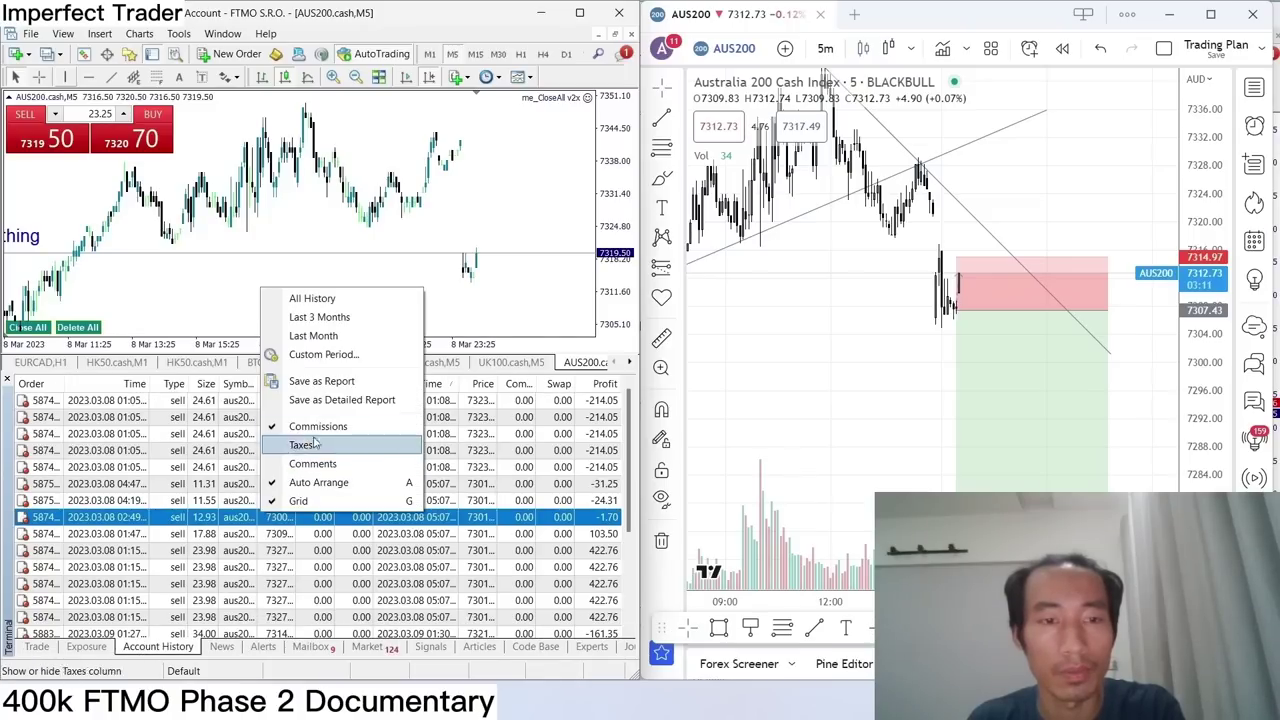
click(303, 458)
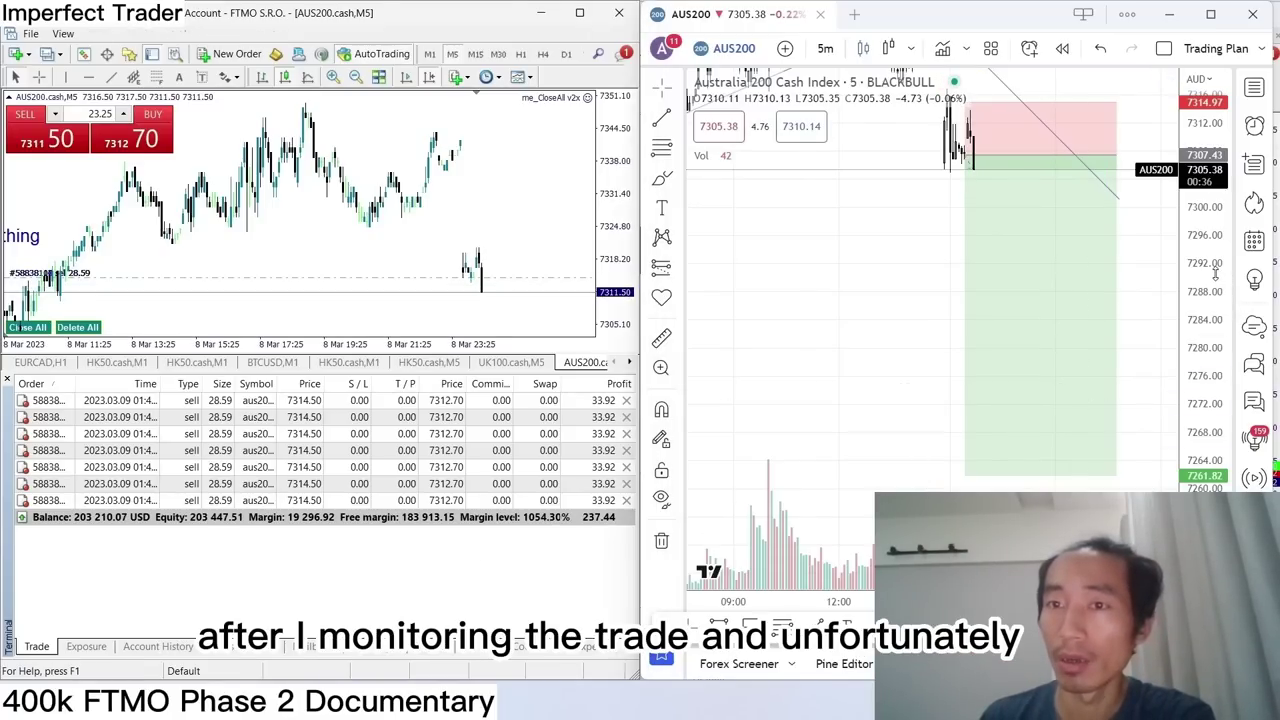
Examine the re-entry short on AUS200, comparing its stop and target zones with the preceding candles and trendlines.
drag(1217, 275, 1217, 330)
drag(880, 355, 857, 285)
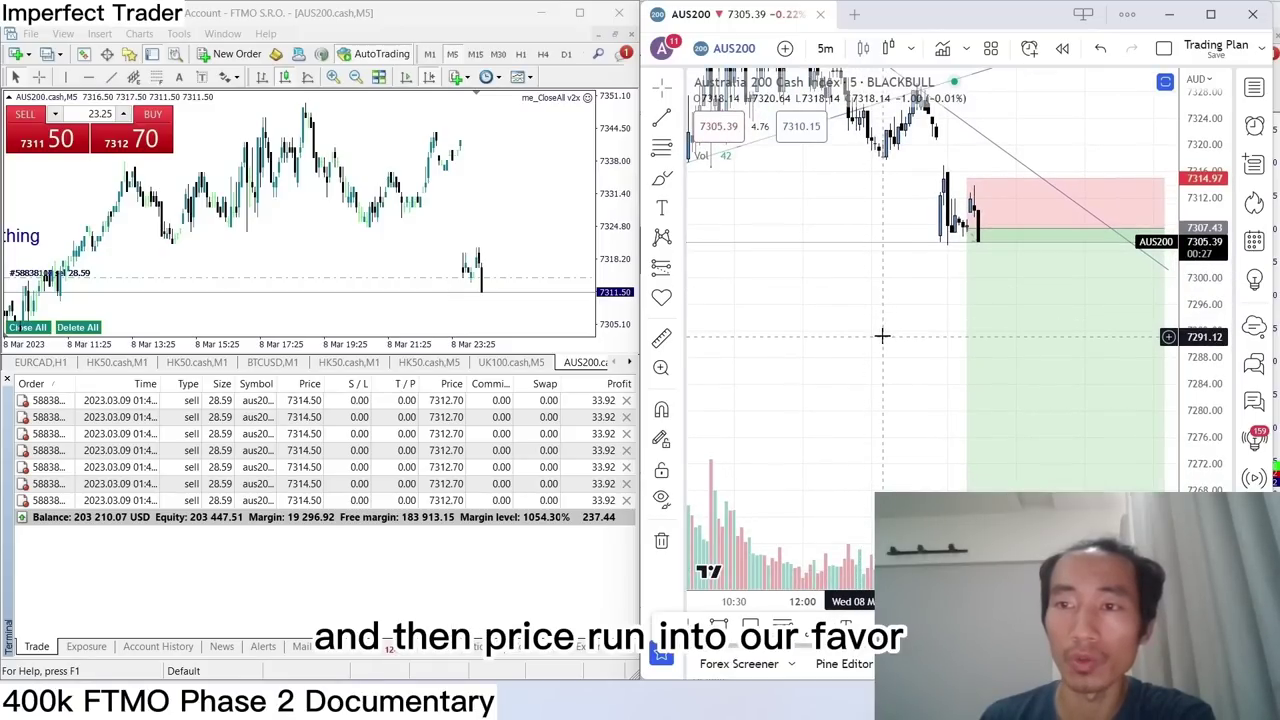
scroll(882, 336, down, 2)
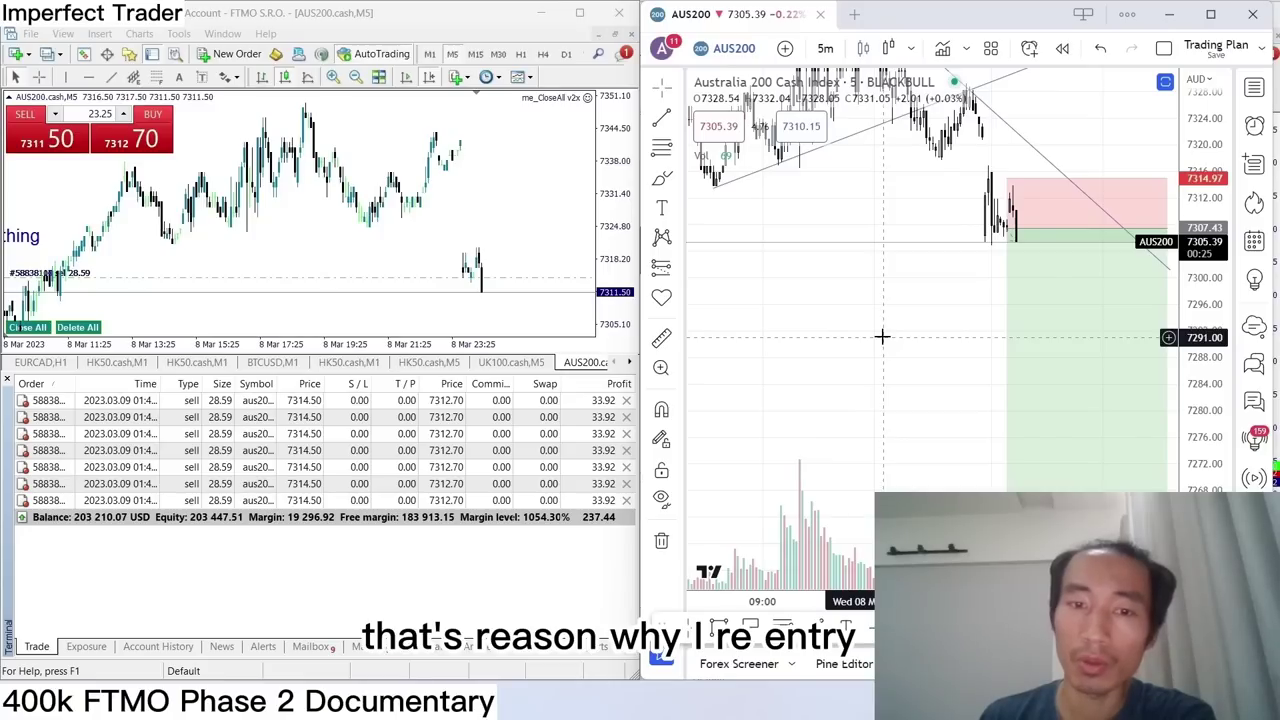
scroll(882, 336, down, 1)
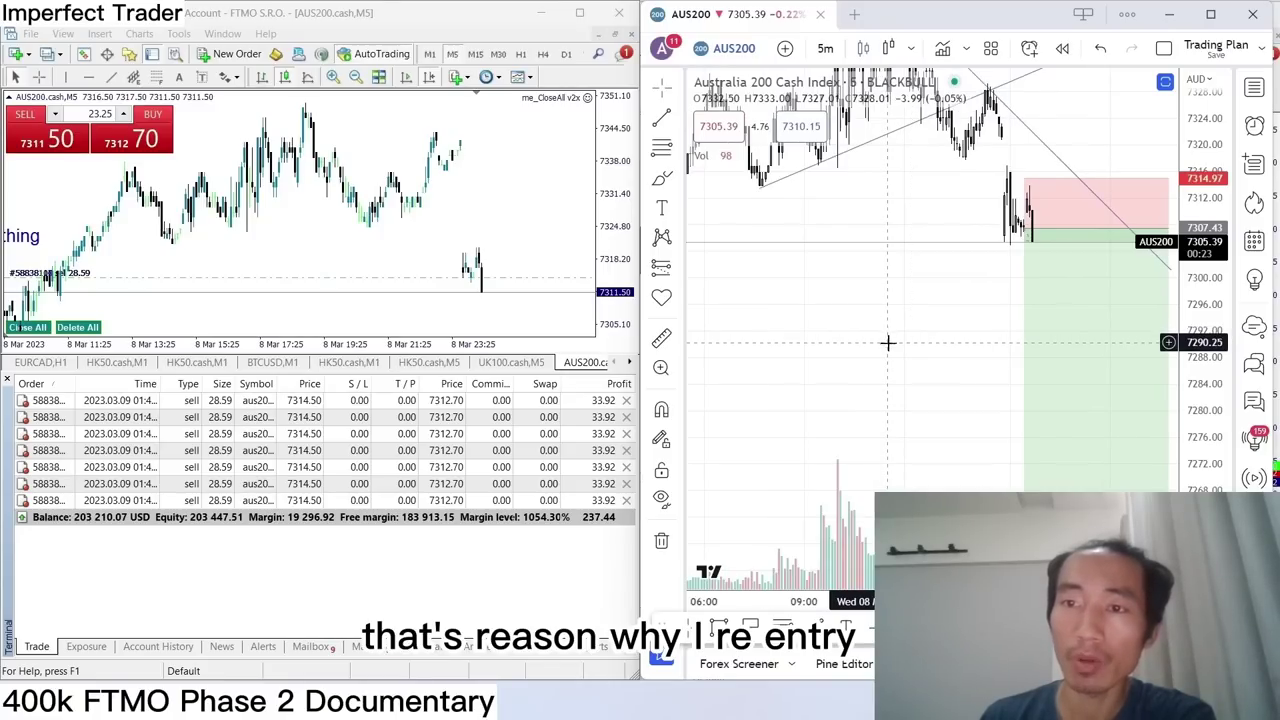
scroll(871, 327, down, 1)
drag(871, 327, 851, 346)
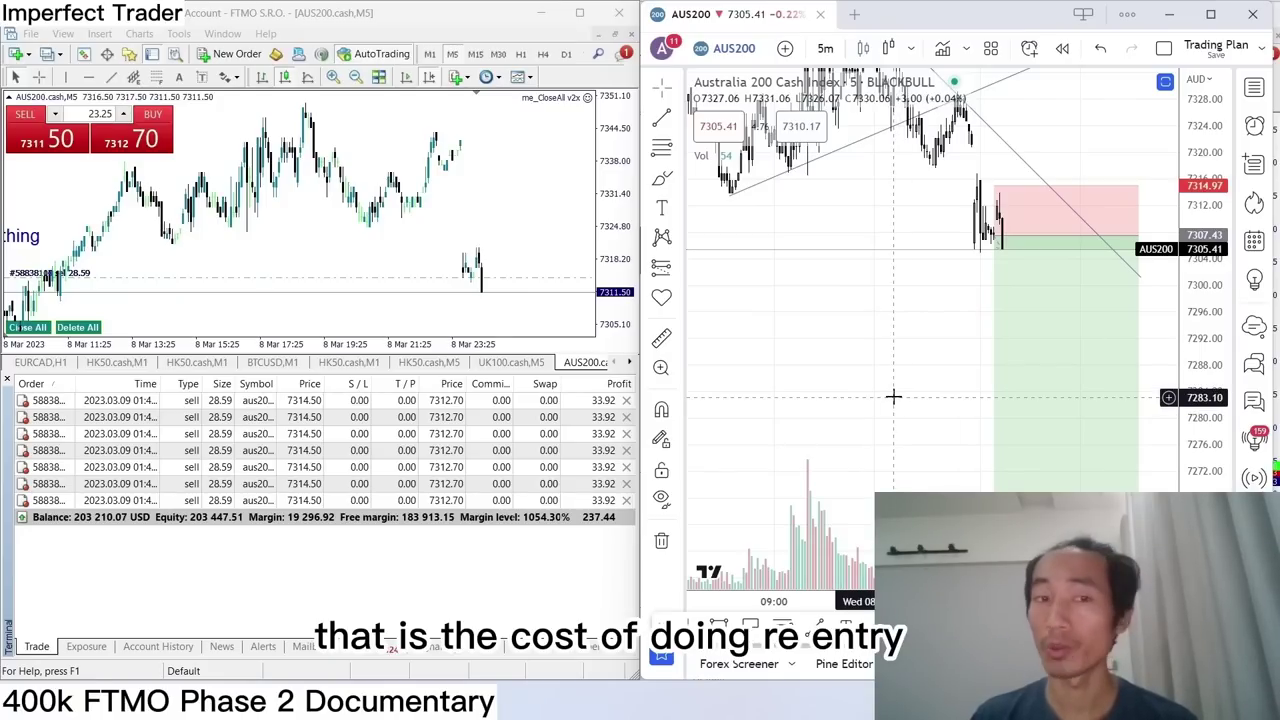
scroll(922, 378, down, 2)
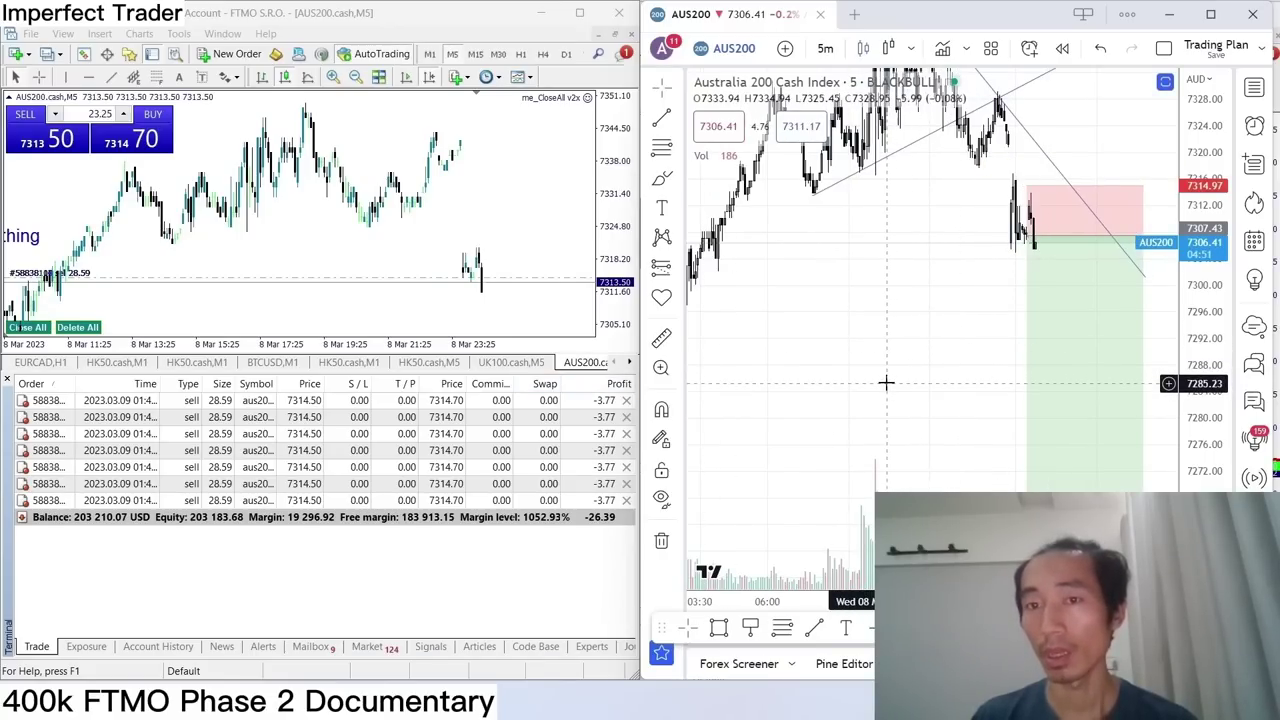
scroll(852, 345, up, 1)
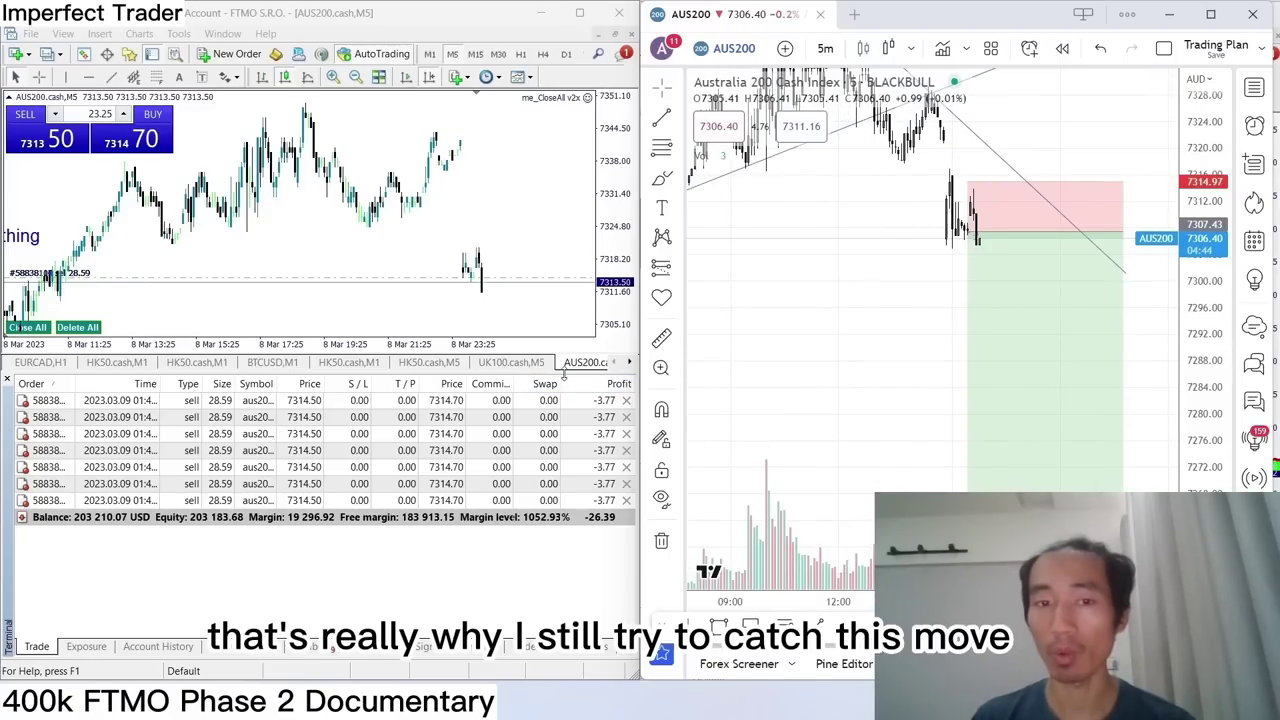
Enlarge the AUS200.cash chart by shrinking the terminal and hiding the Market Watch, and set it to the M1 timeframe.
drag(561, 373, 561, 637)
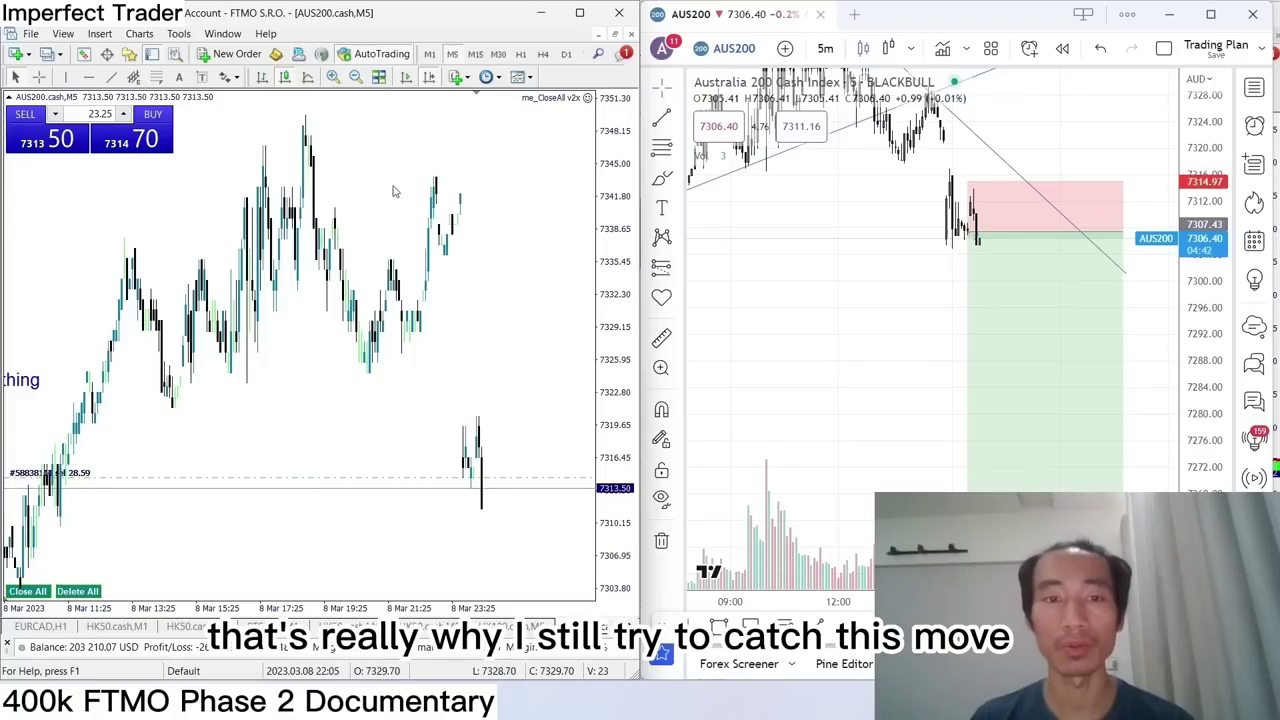
click(429, 54)
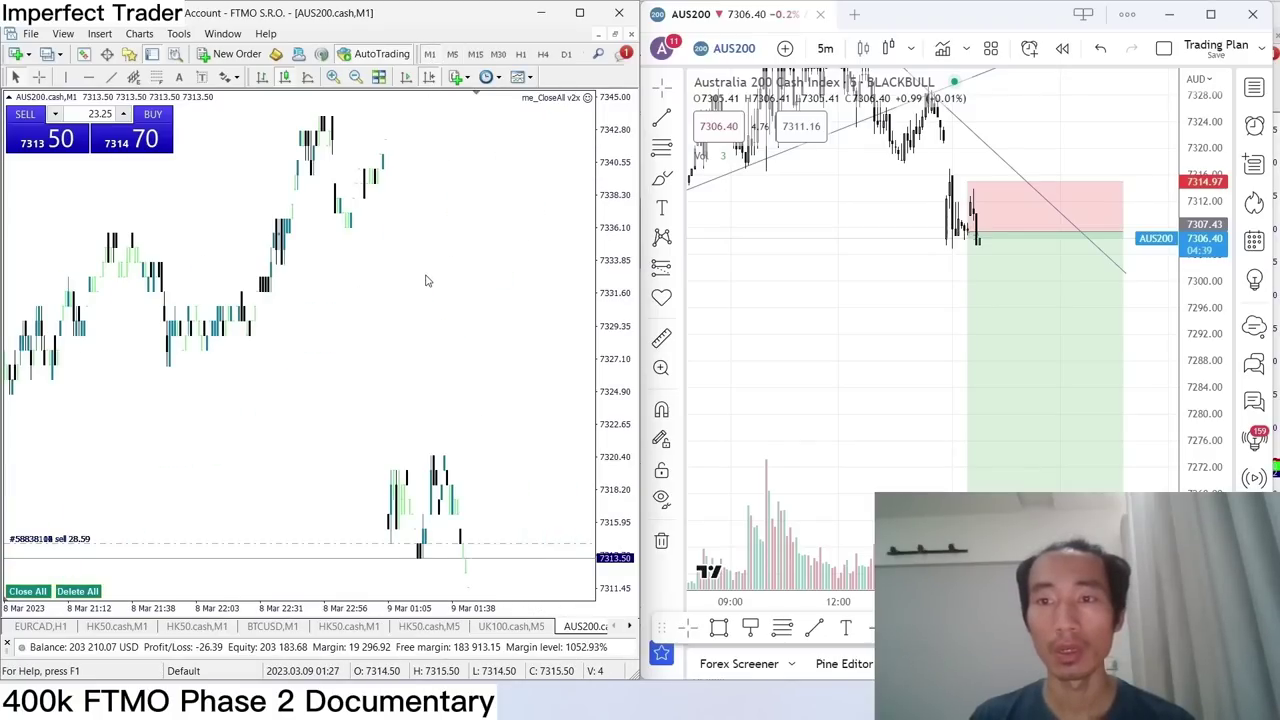
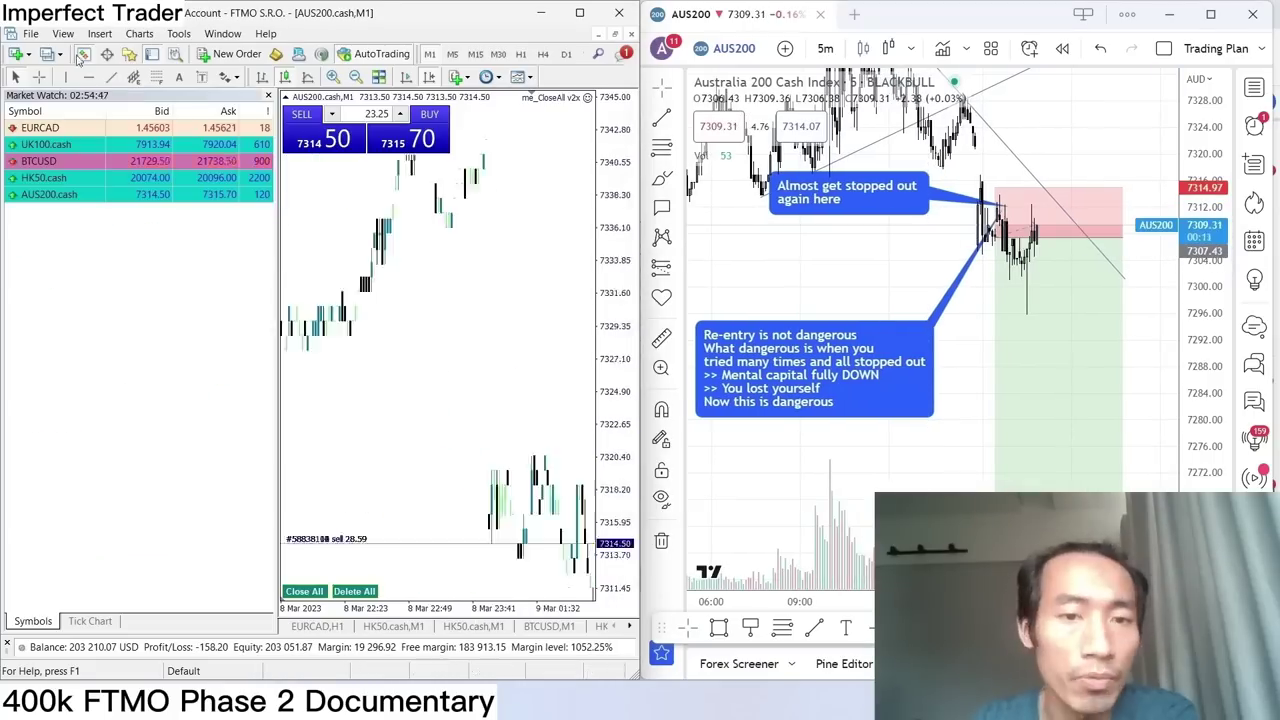
click(83, 54)
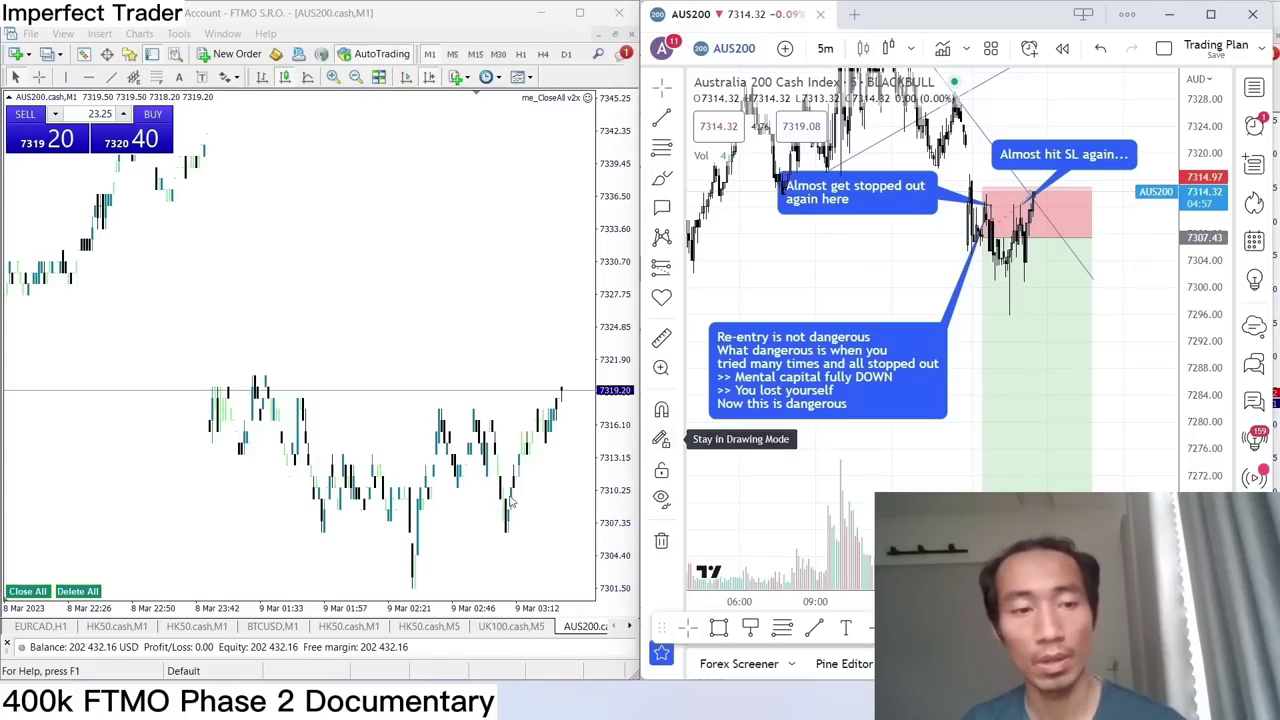
Check the HK50.cash M1 chart, then return to AUS200.cash and open the account history.
click(345, 626)
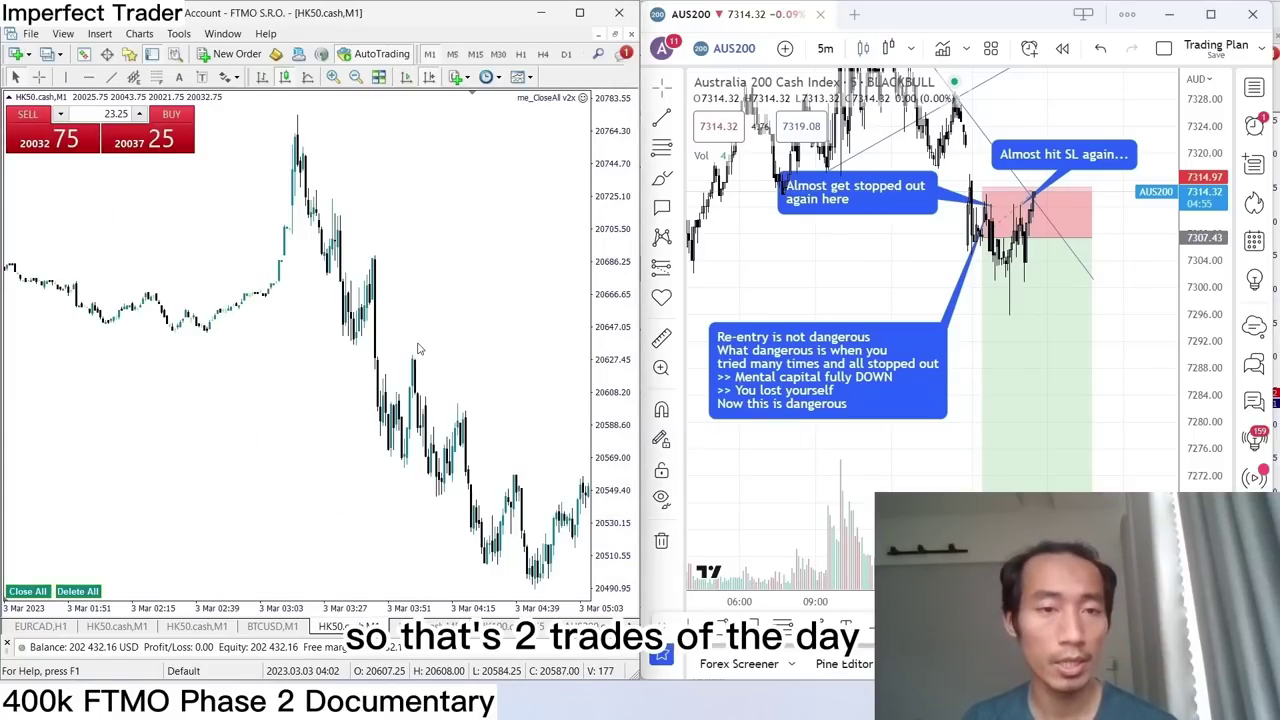
click(420, 626)
click(497, 626)
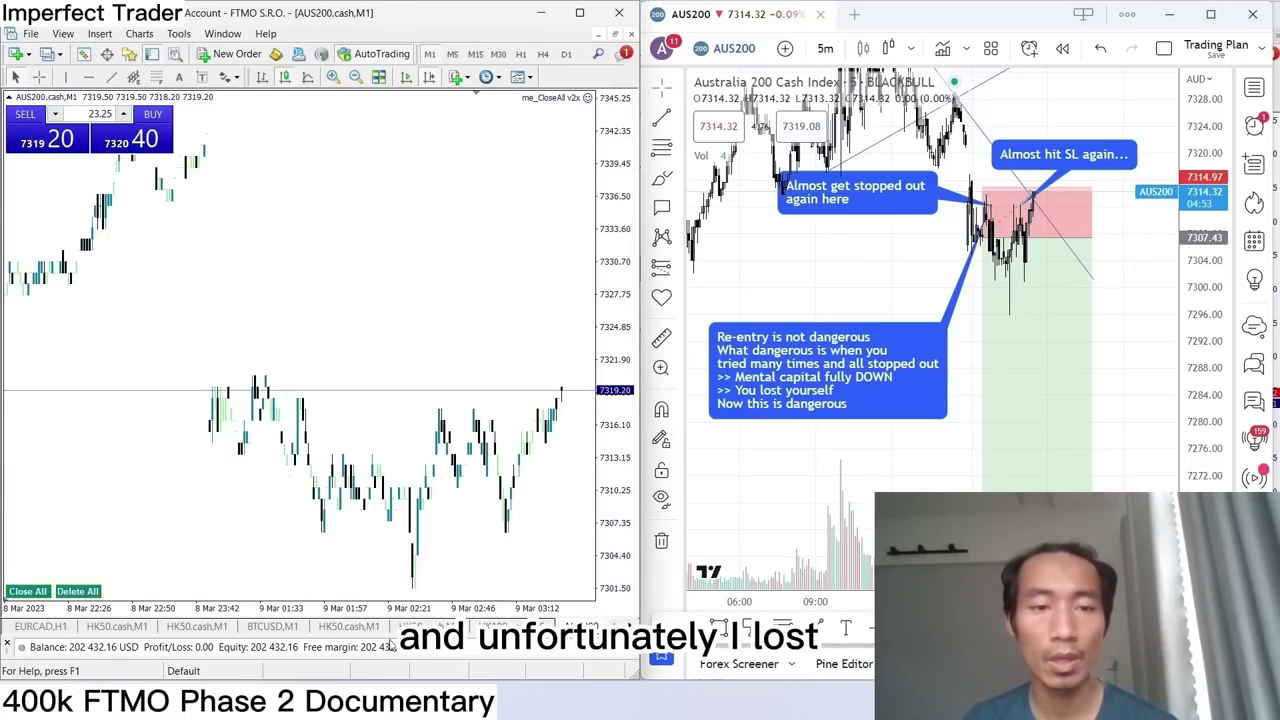
key(ctrl+t)
click(158, 646)
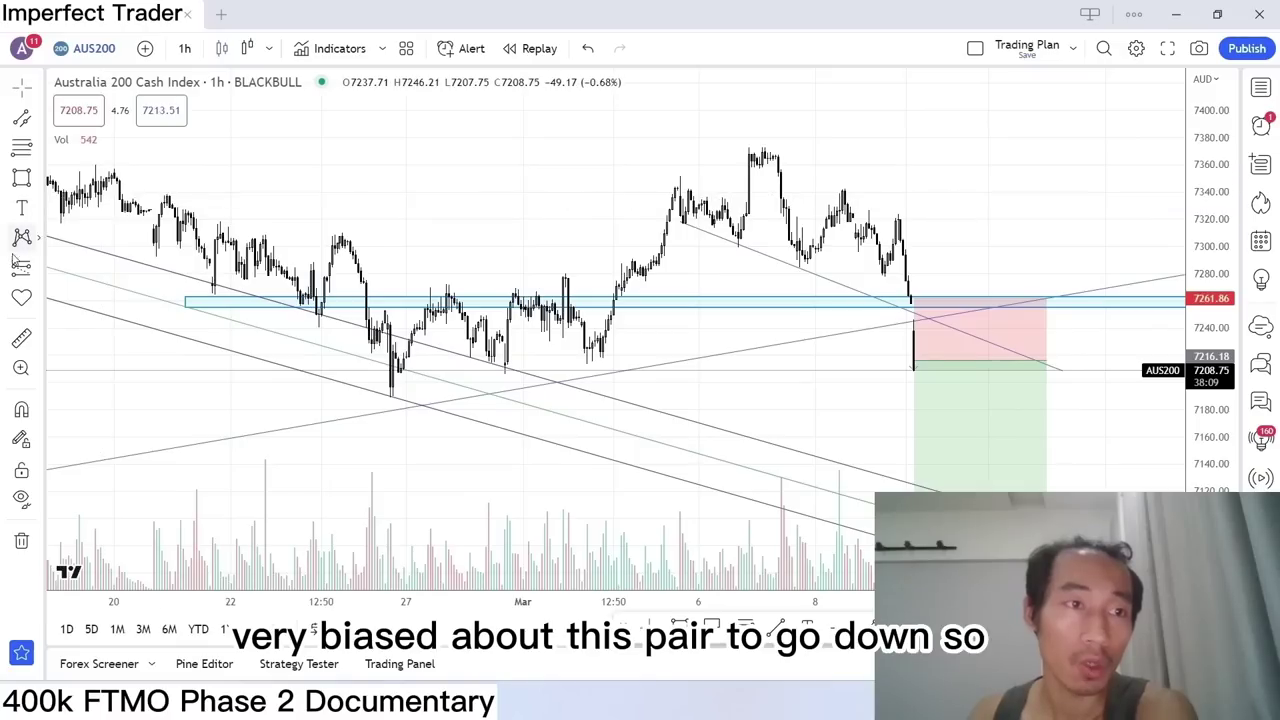
Draw a short position on the 1-hour AUS200 chart with entry at 7237.40, stop at 7269.25 and an extended target, and delete it.
click(21, 267)
click(100, 302)
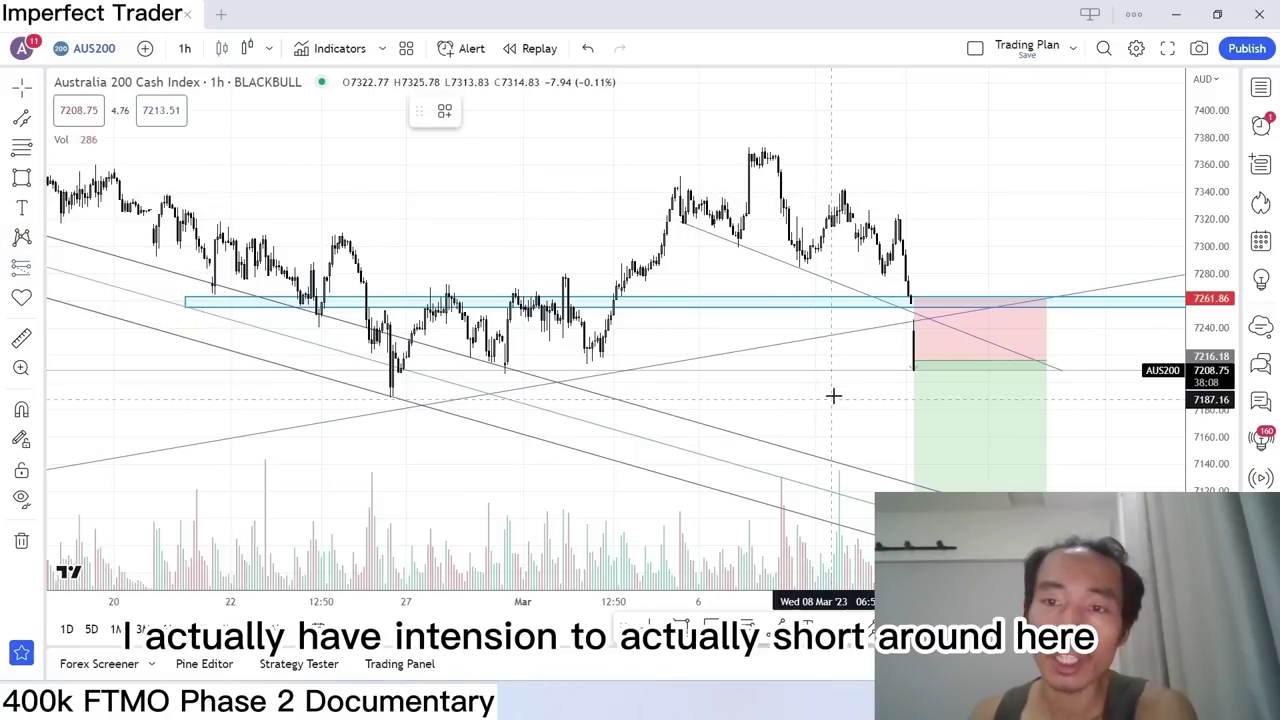
click(916, 330)
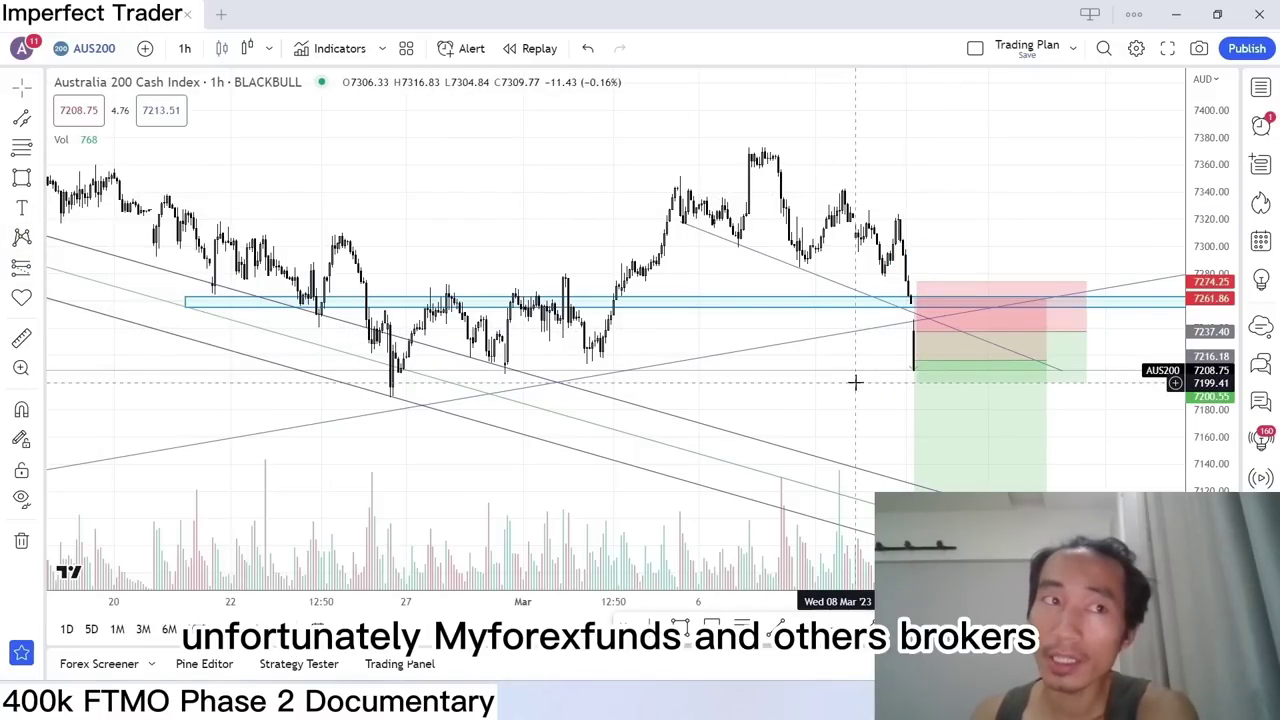
click(1086, 380)
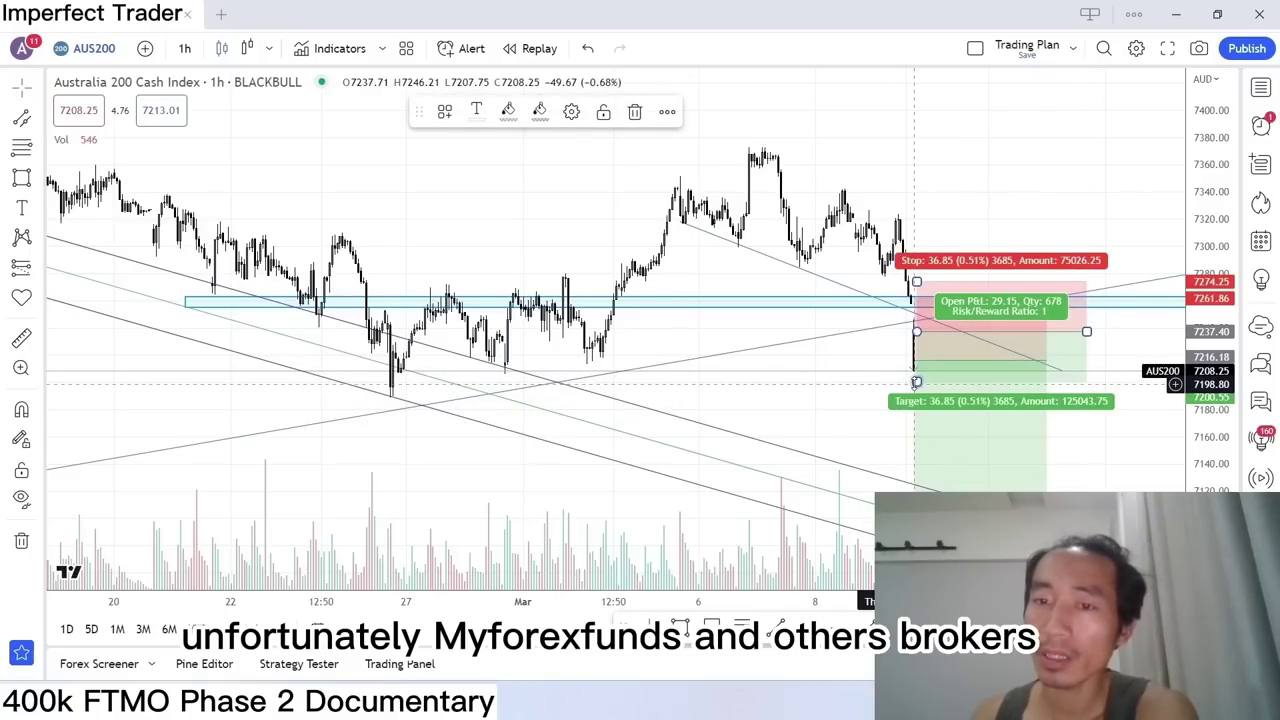
drag(916, 381, 920, 475)
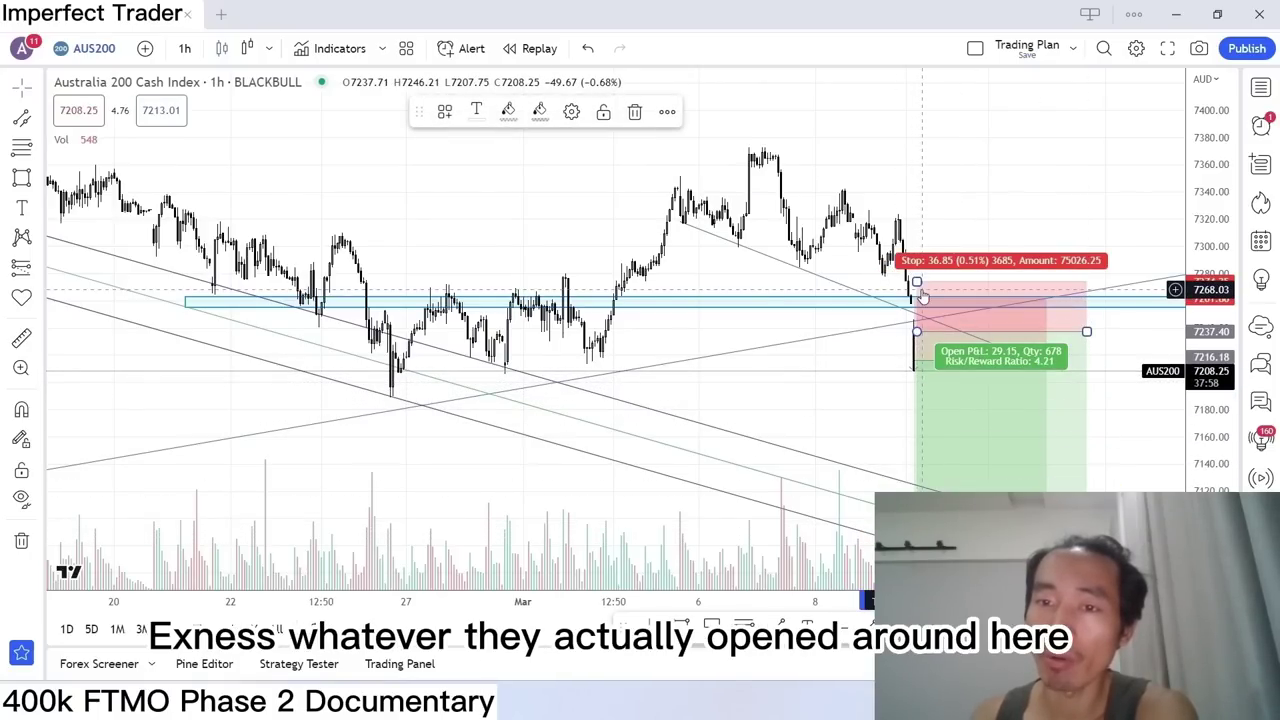
drag(917, 283, 917, 288)
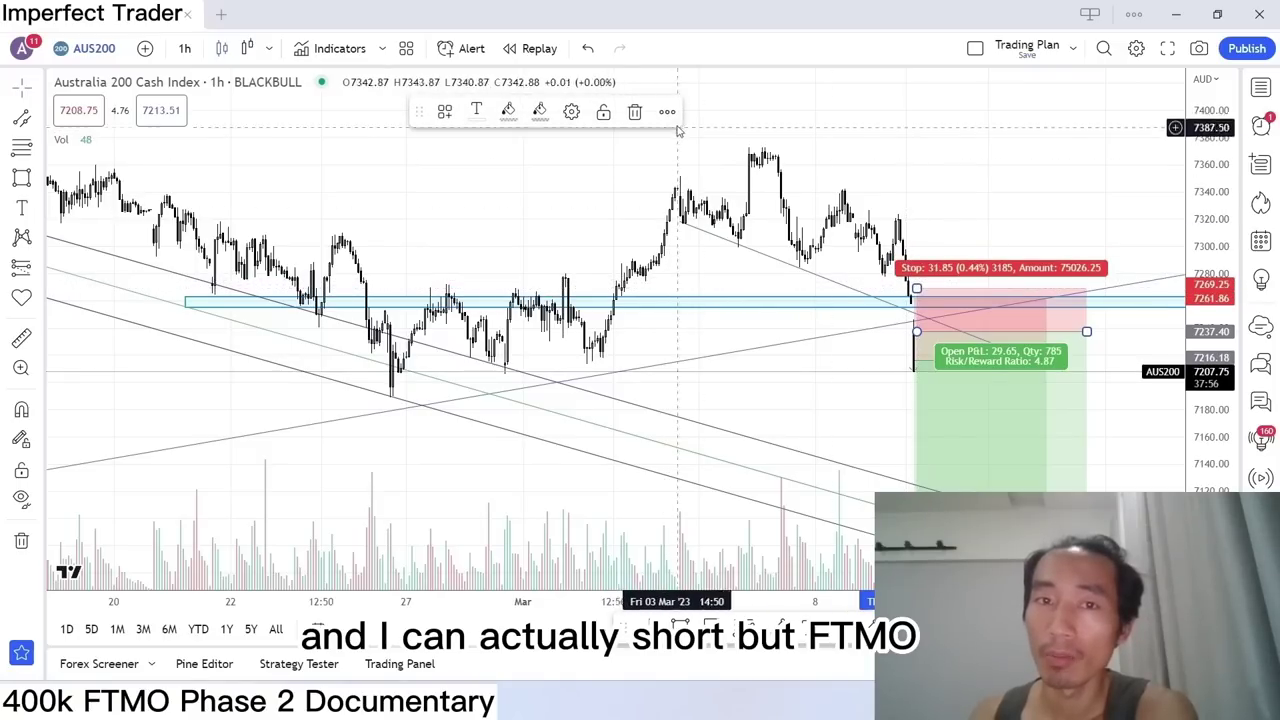
click(574, 205)
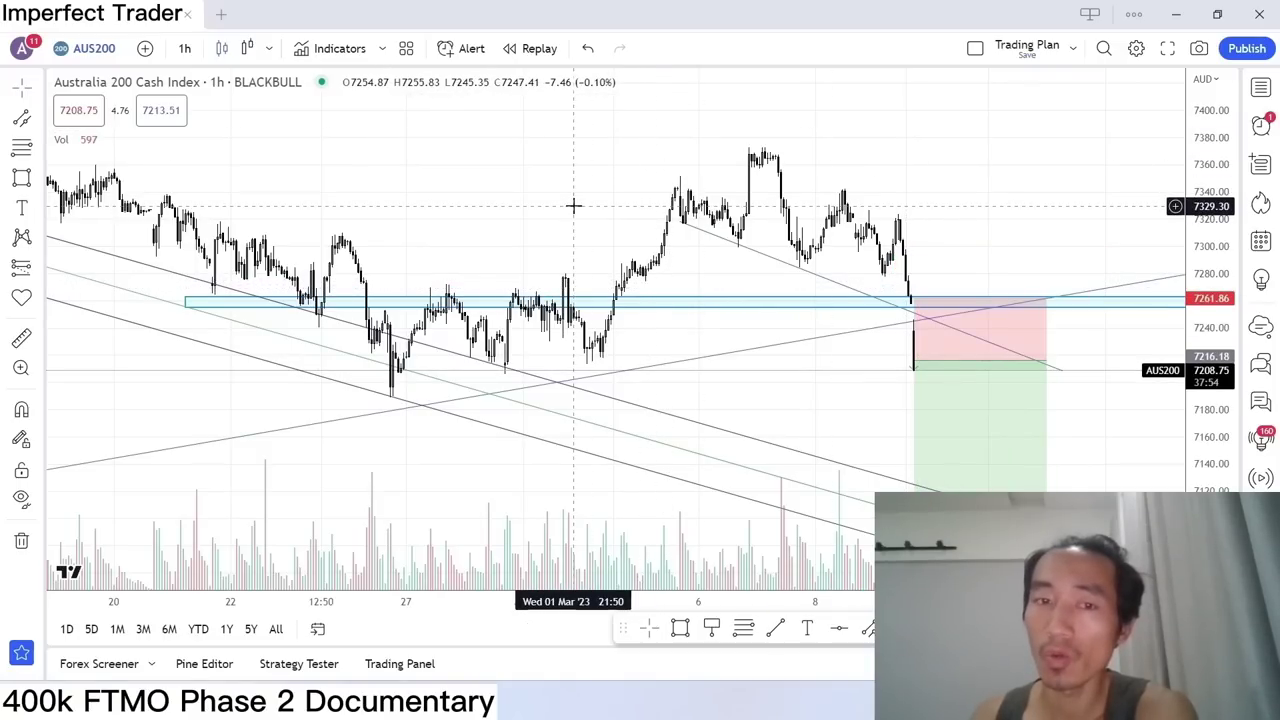
Switch the AUS200 chart to the 5-minute interval and examine the opening drop around the 7216.18 short entry.
text(5)
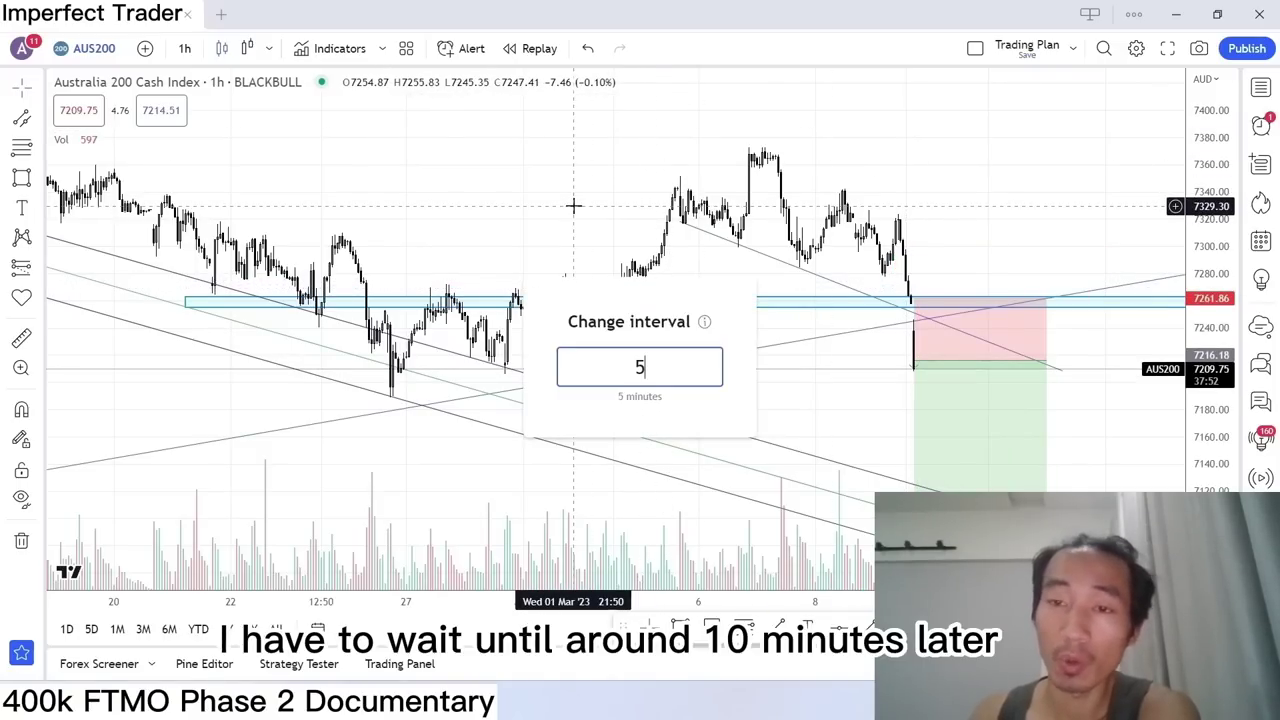
key(Return)
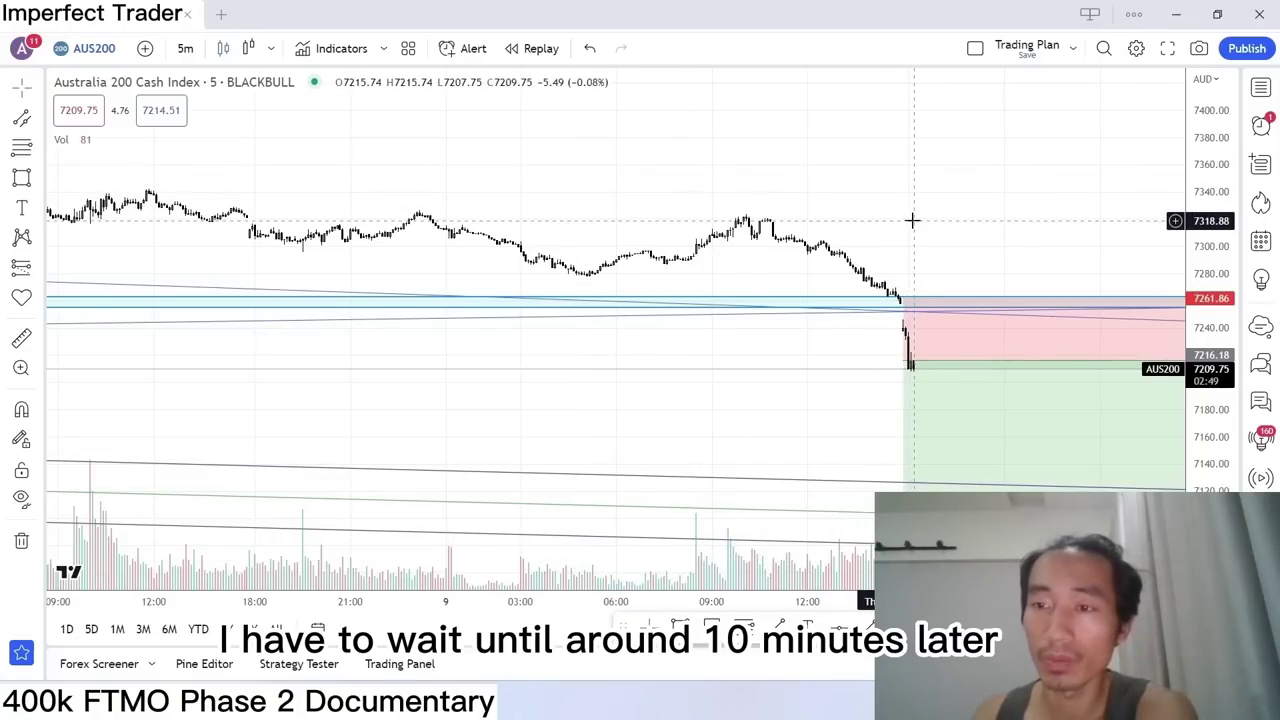
drag(911, 220, 866, 153)
drag(790, 355, 788, 371)
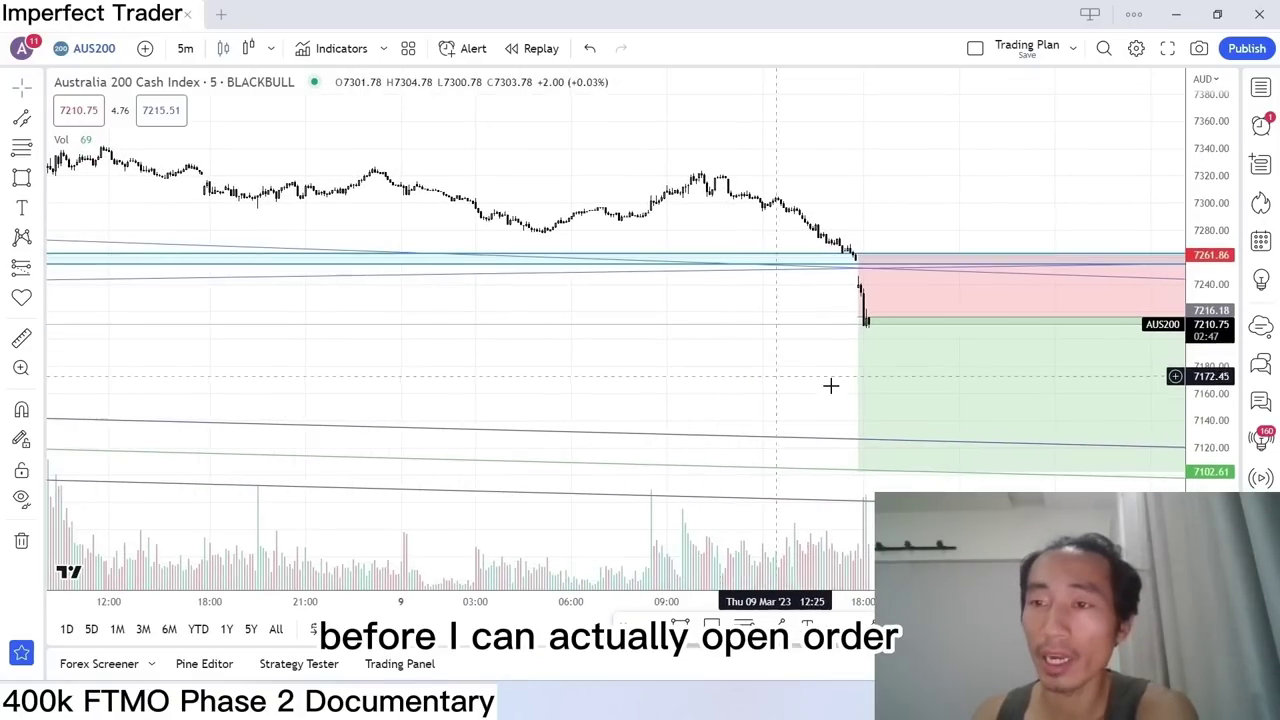
drag(1213, 450, 1212, 330)
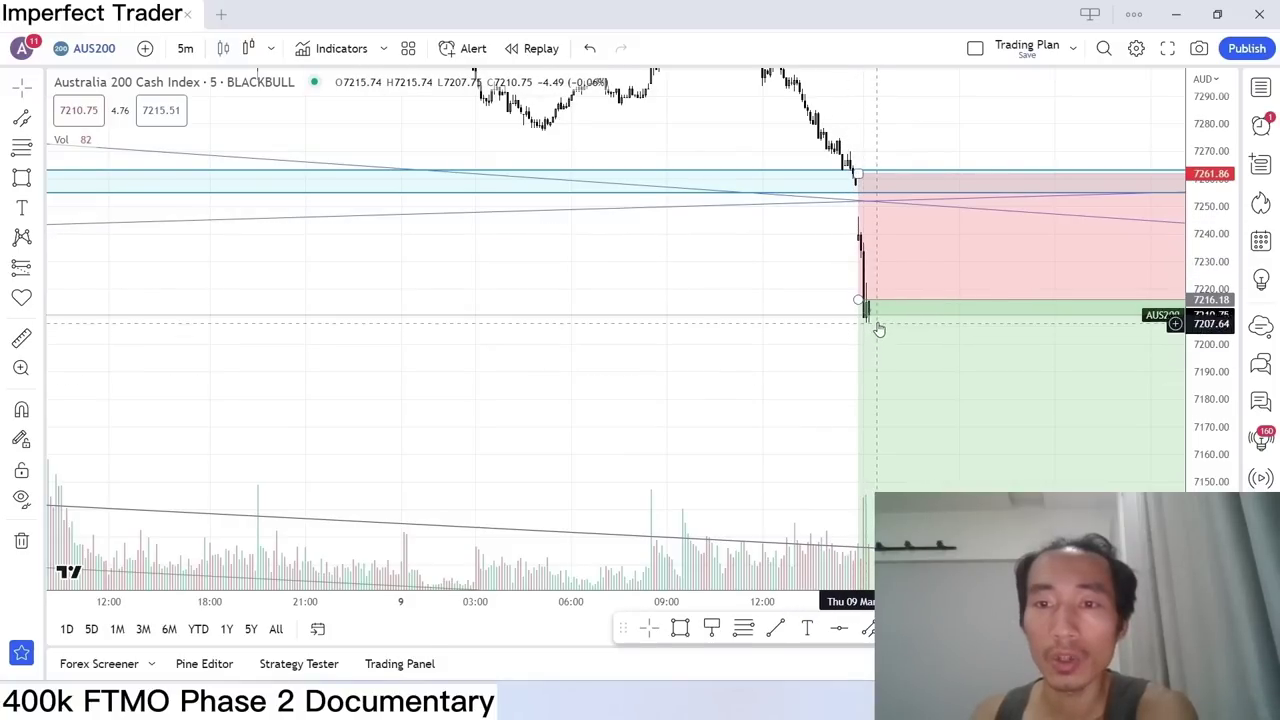
scroll(840, 360, down, 2)
drag(860, 371, 566, 313)
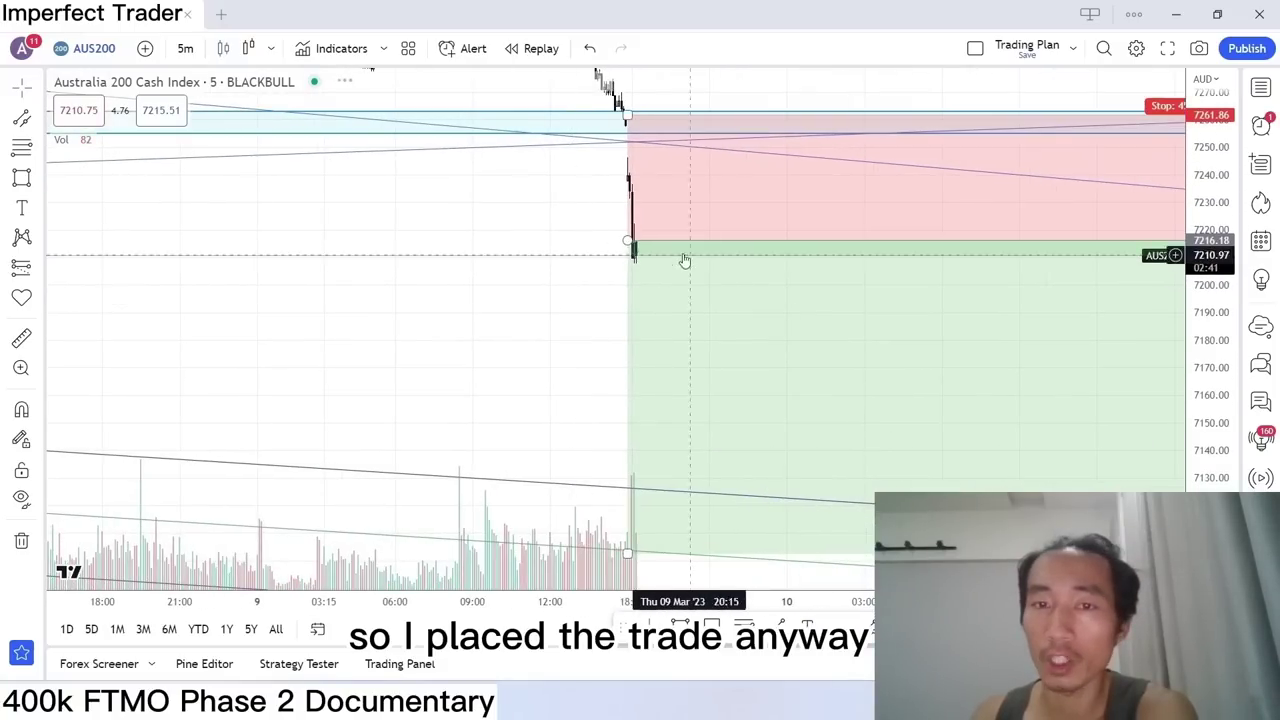
Switch the AUS200 chart to the 15-minute interval.
click(188, 48)
click(235, 318)
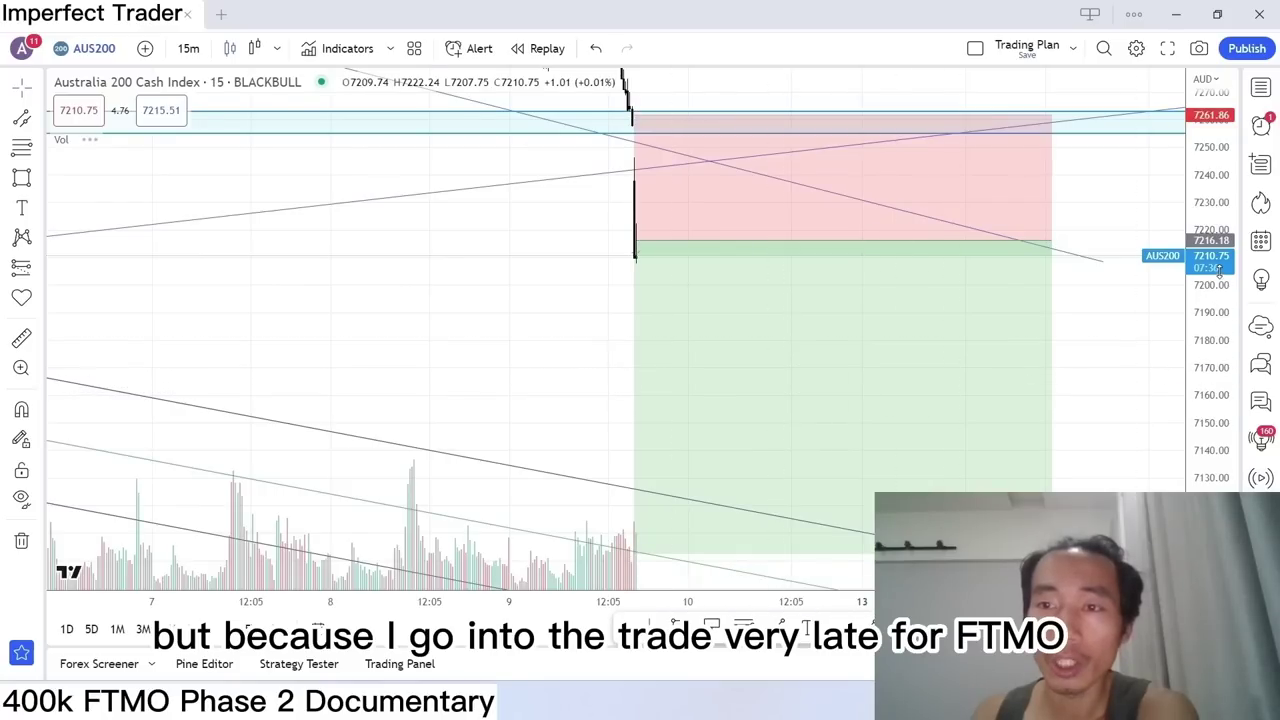
Examine the 15-minute AUS200 chart around the 7216.18 short, from its stop at the blue zone down to its target.
scroll(563, 343, down, 2)
scroll(557, 337, up, 3)
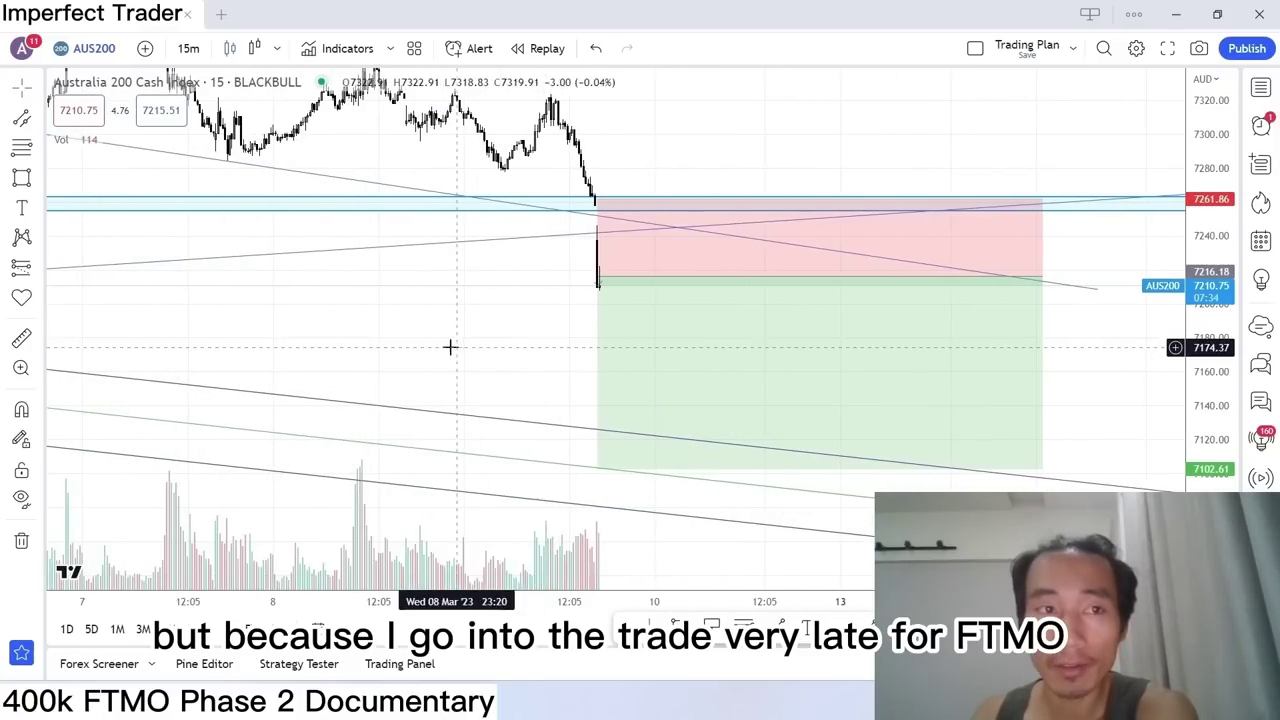
drag(456, 346, 589, 371)
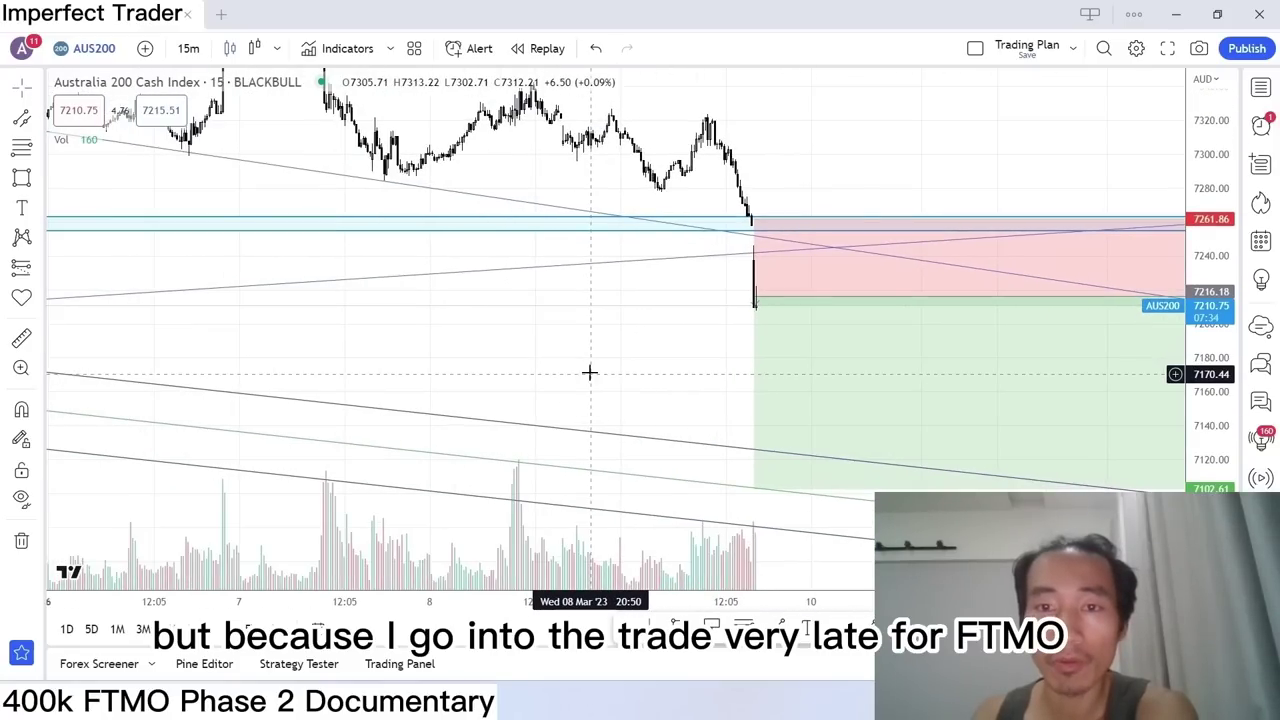
click(753, 219)
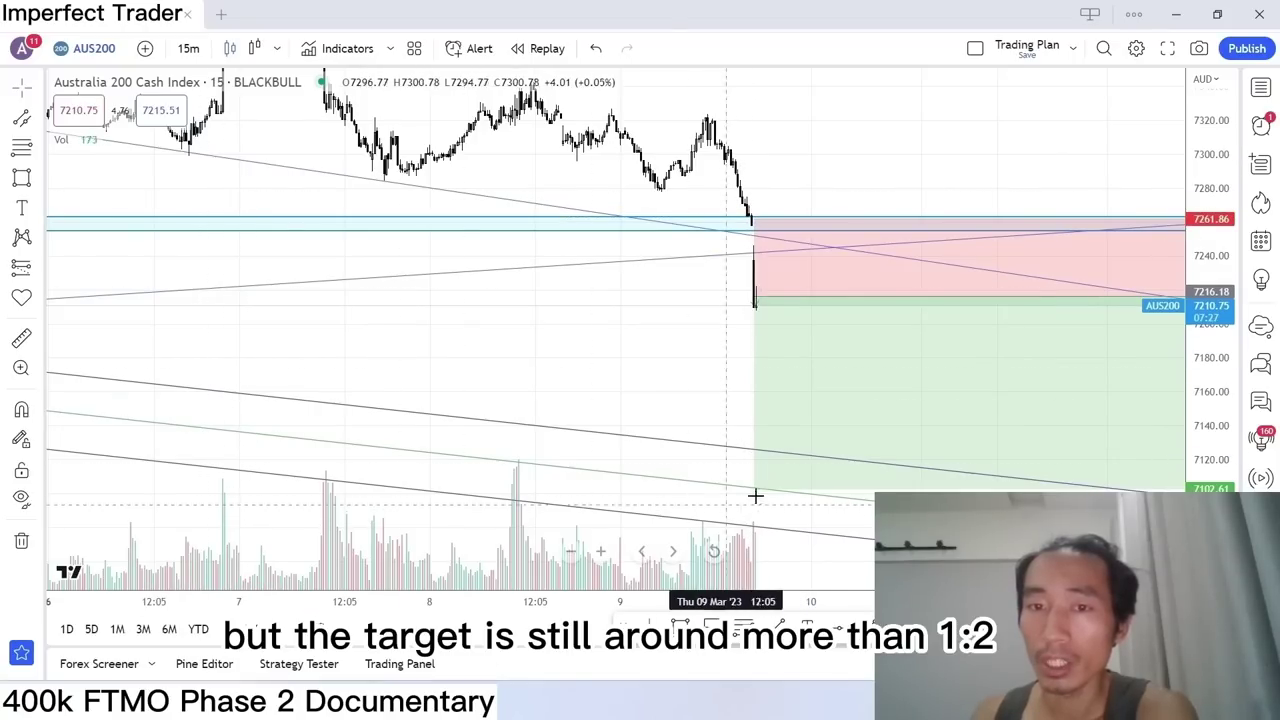
click(767, 497)
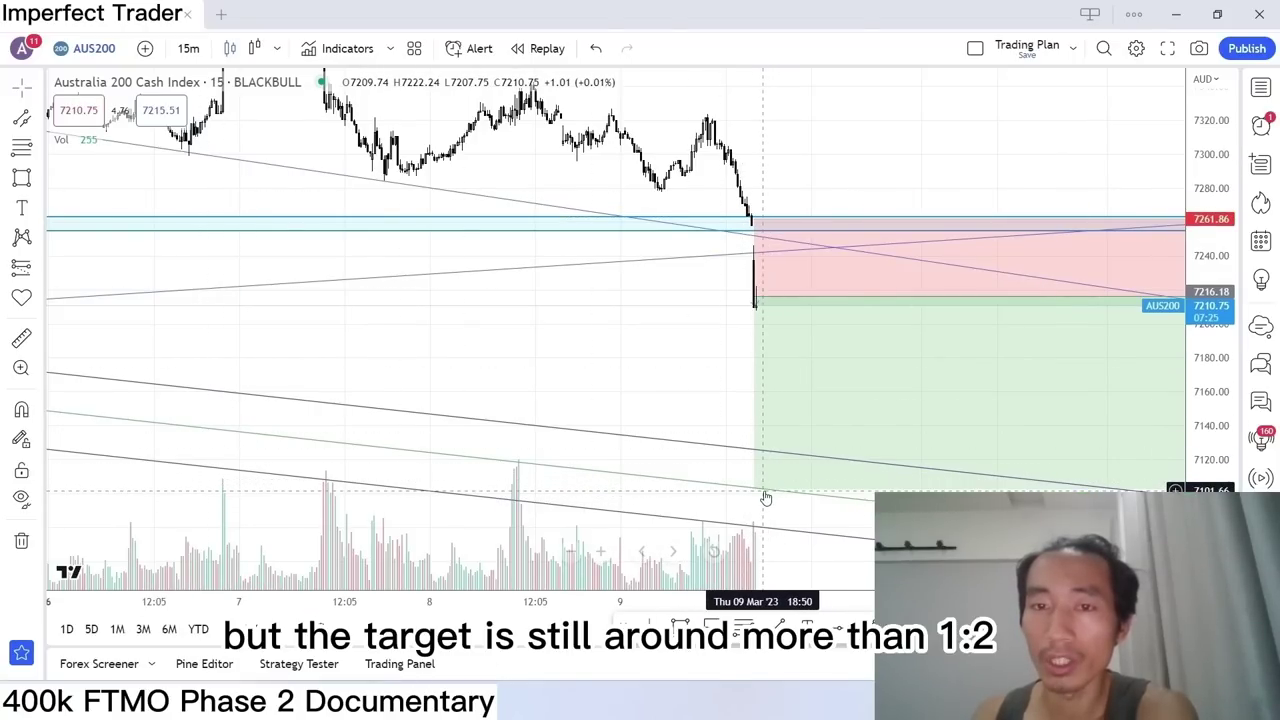
click(778, 466)
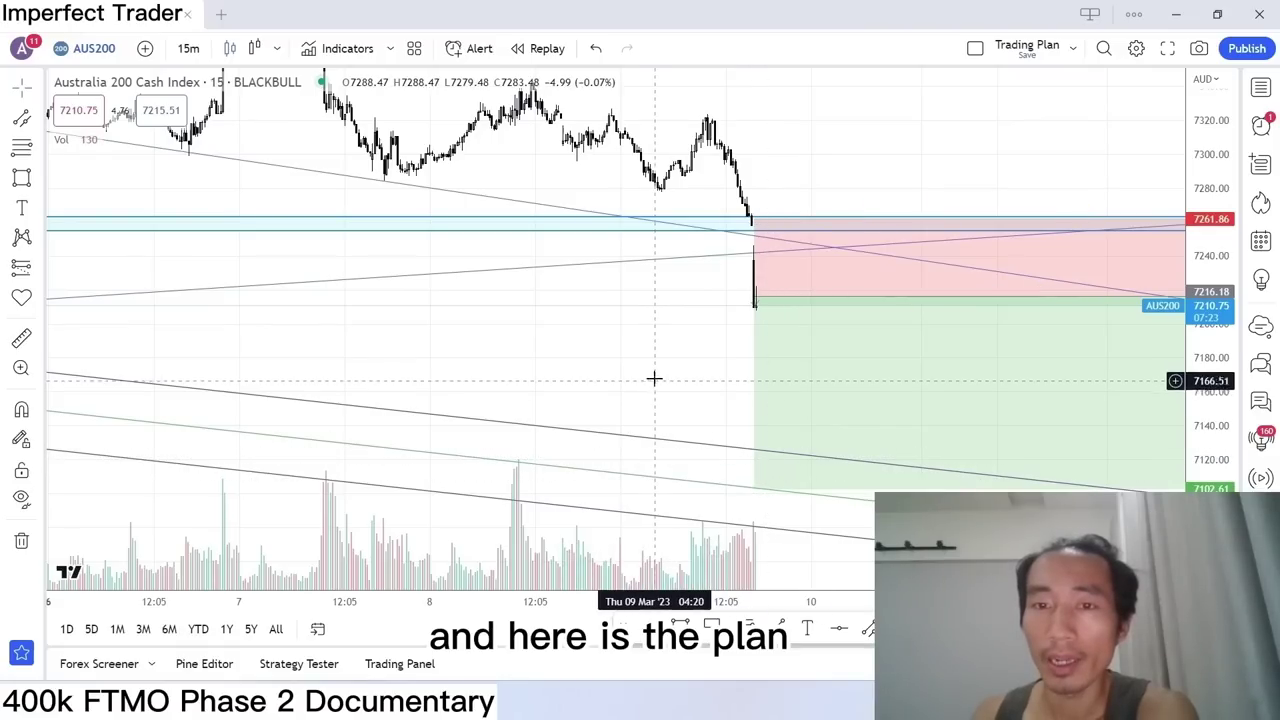
drag(1200, 452, 1190, 197)
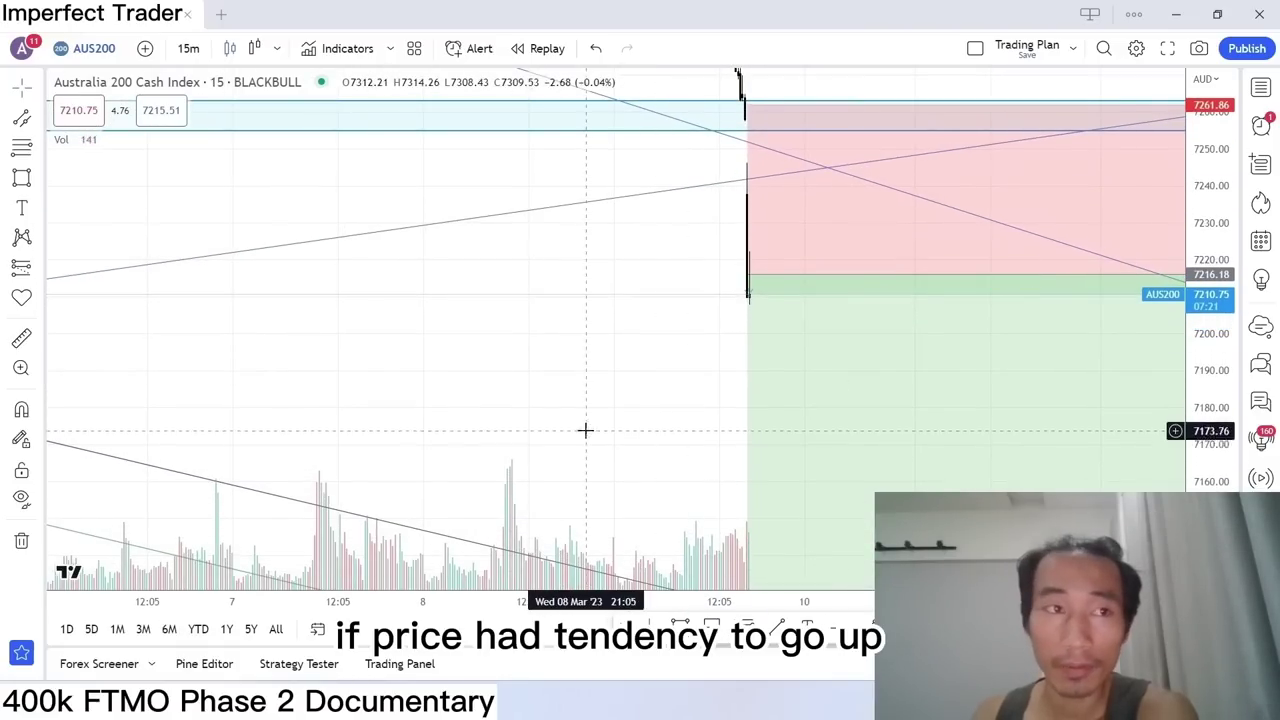
drag(586, 429, 491, 491)
click(697, 367)
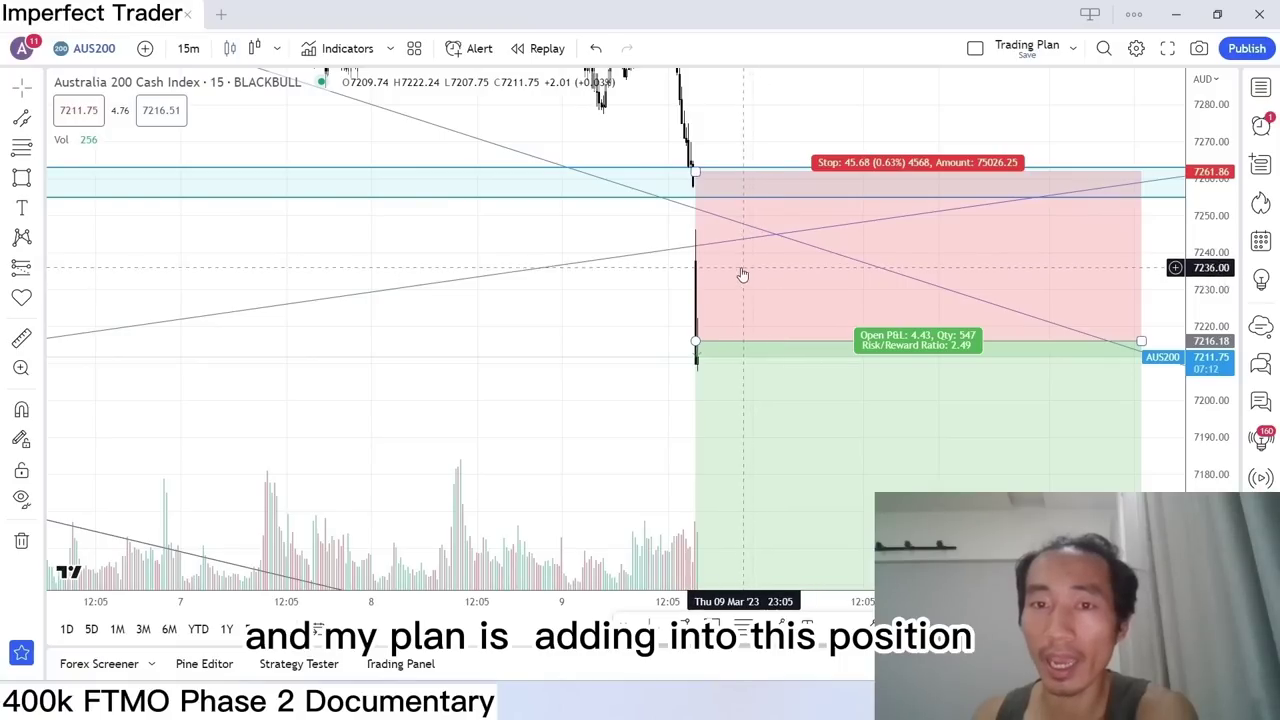
Draw an add-on short position beside the existing one with entry at 7233.30, stop at 7261.71 and target at about 7102.93.
click(31, 267)
click(110, 300)
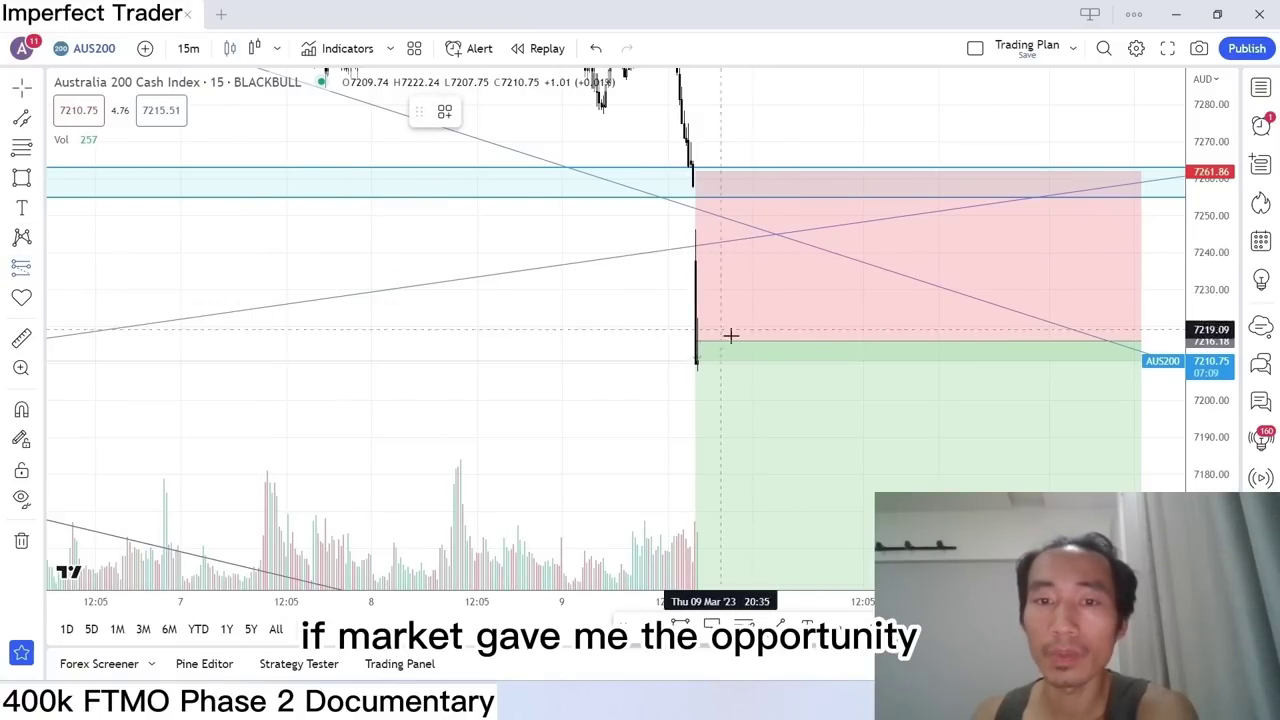
click(751, 281)
drag(749, 151, 745, 170)
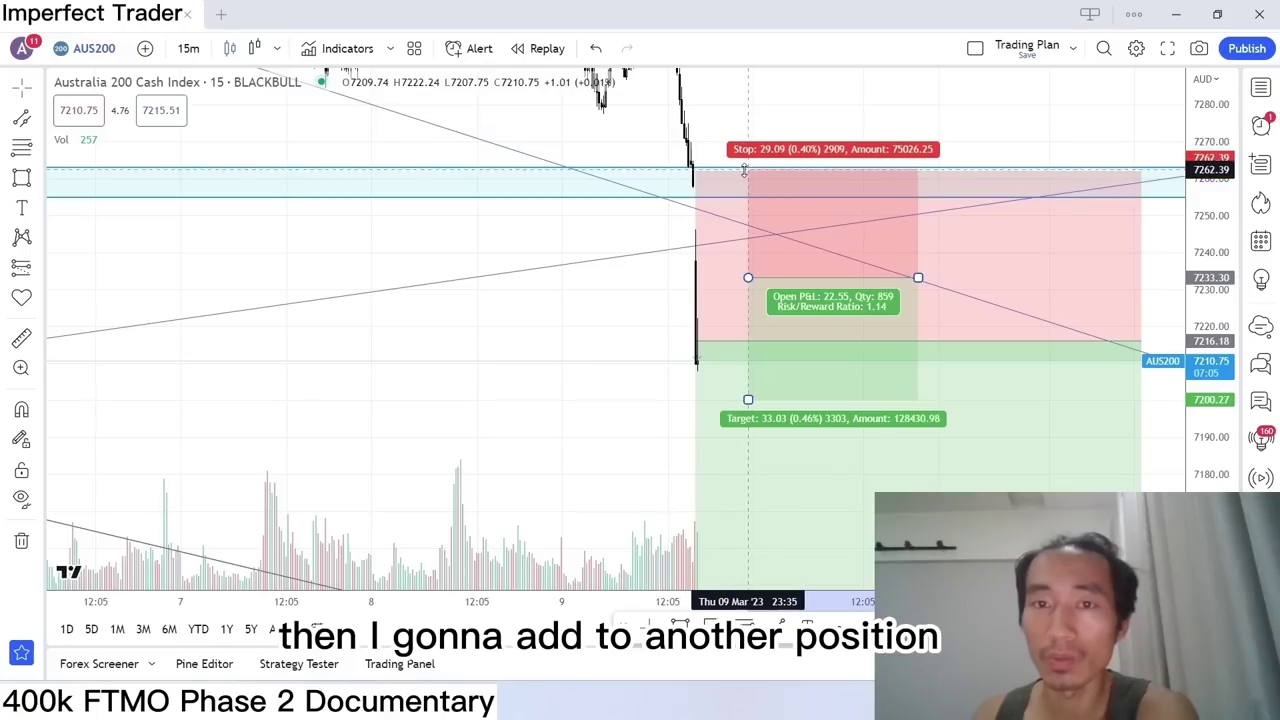
click(720, 315)
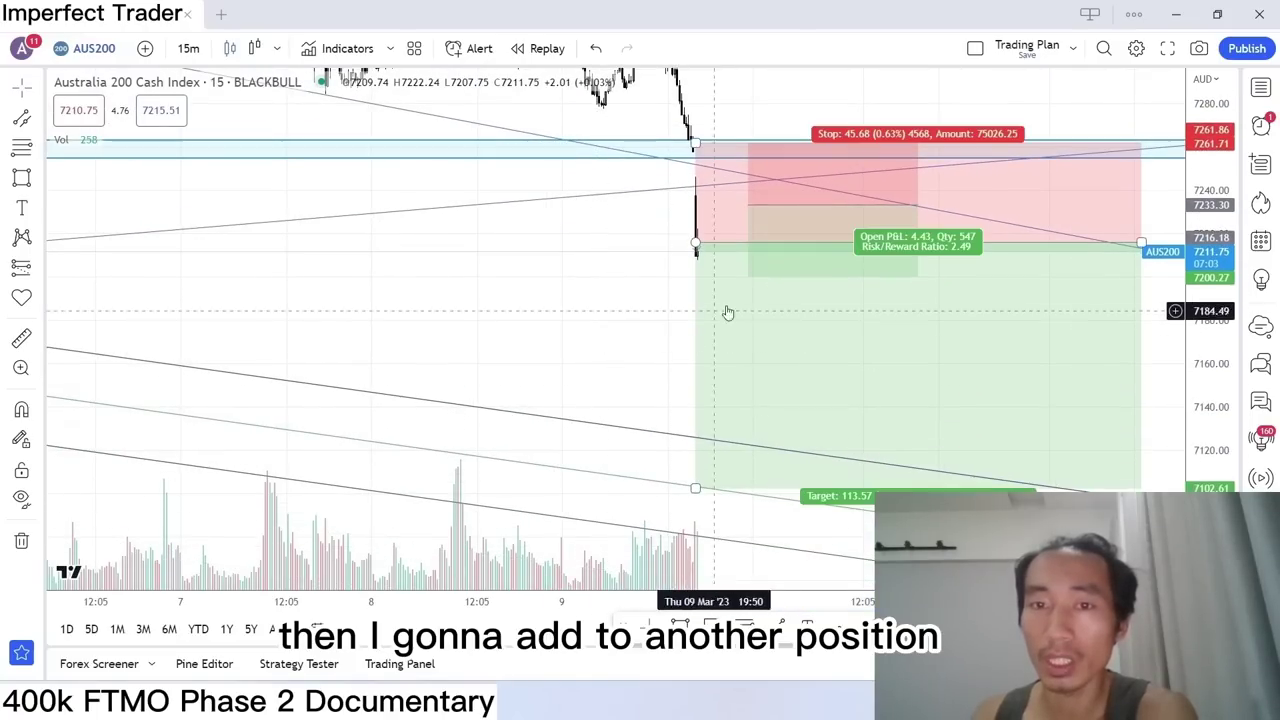
click(749, 270)
drag(748, 276, 768, 487)
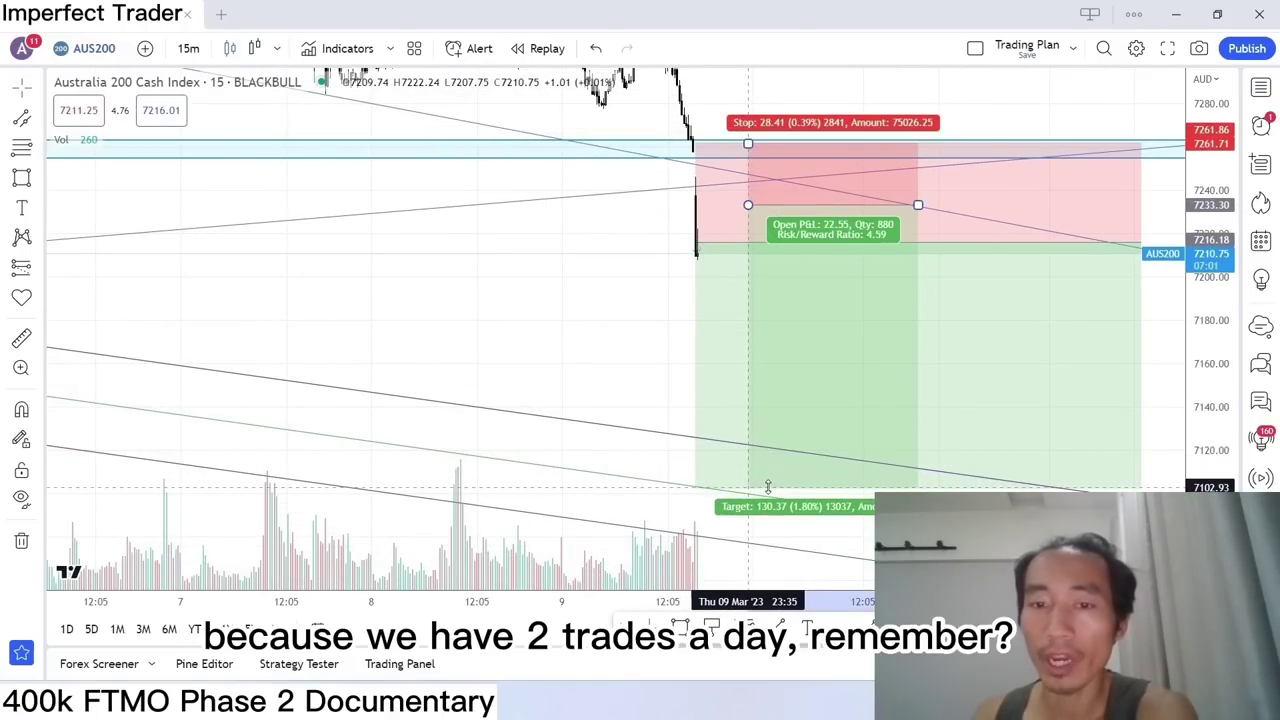
click(394, 323)
drag(454, 311, 546, 395)
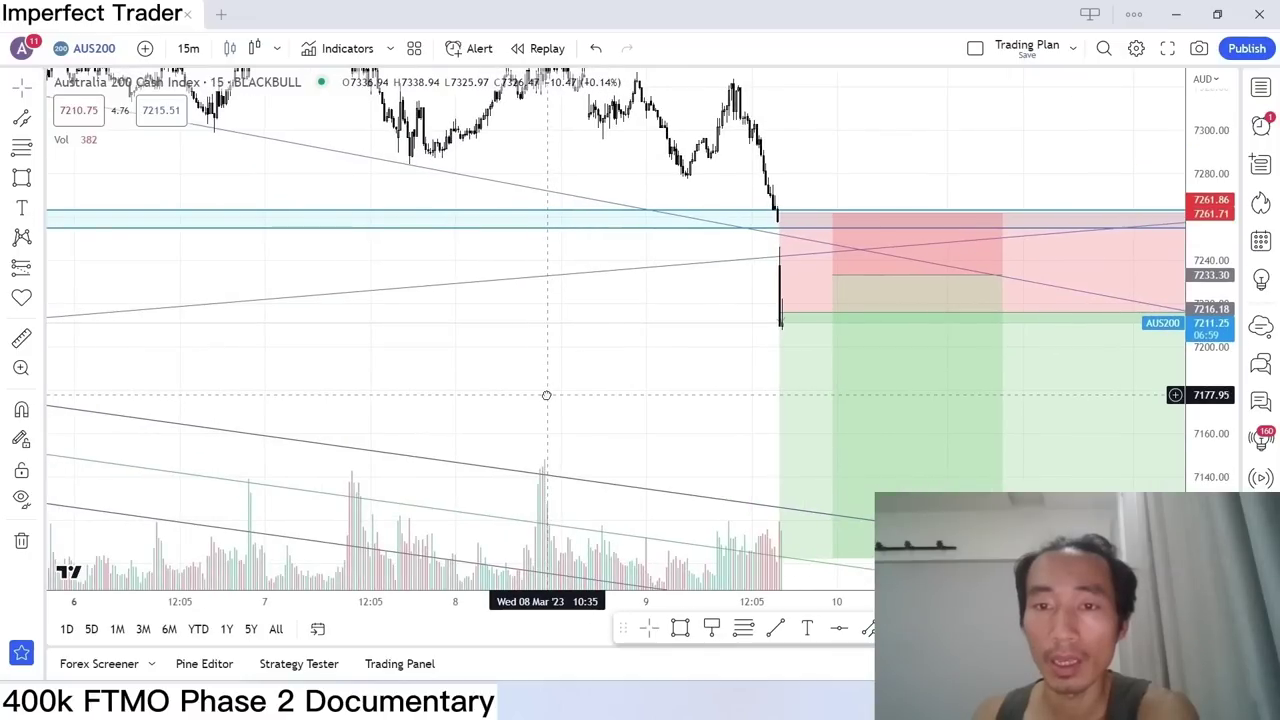
Switch the AUS200 chart to the 1-hour interval and examine the drop and the wide stop of the 7216.18 short.
click(186, 48)
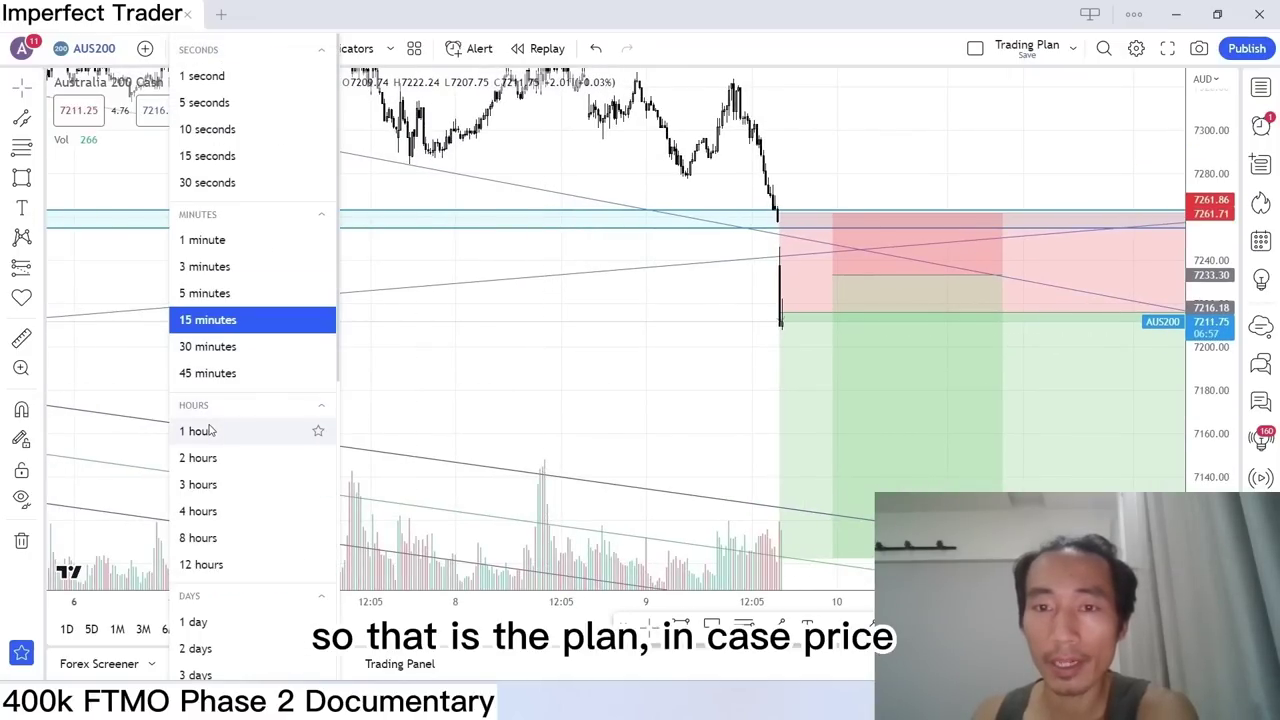
click(205, 430)
drag(603, 386, 831, 374)
scroll(825, 370, up, 2)
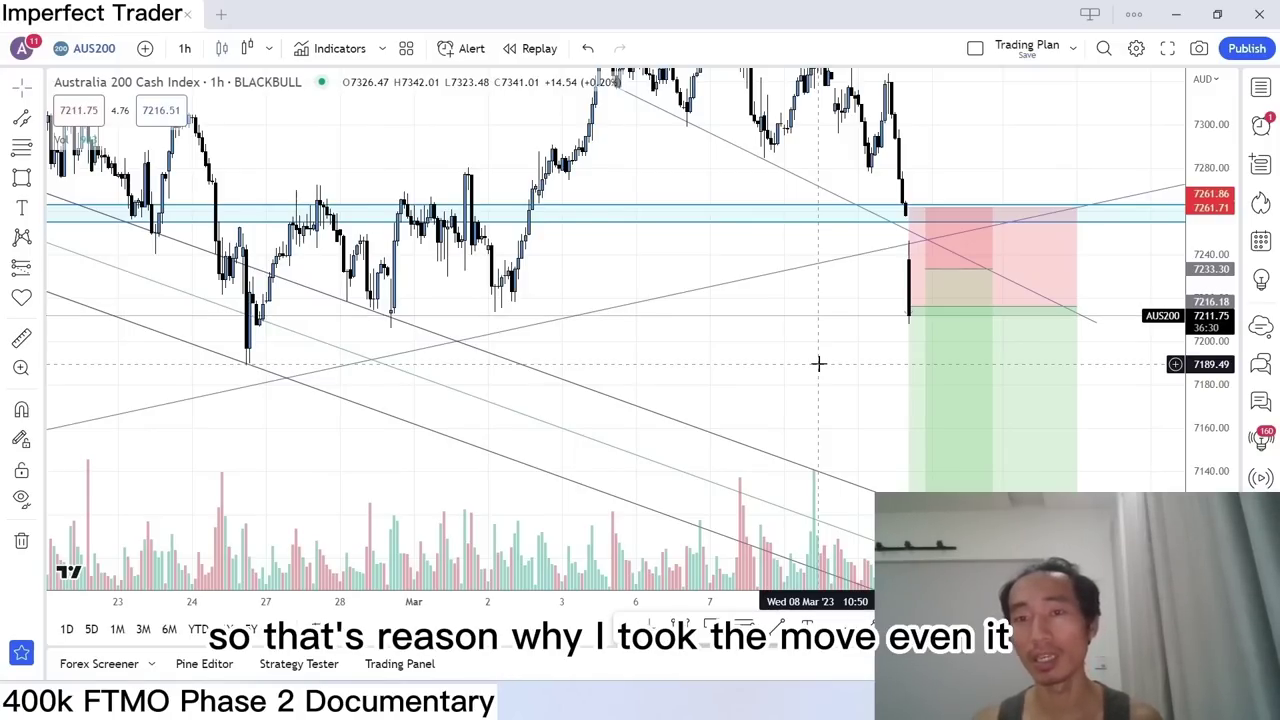
scroll(818, 363, down, 3)
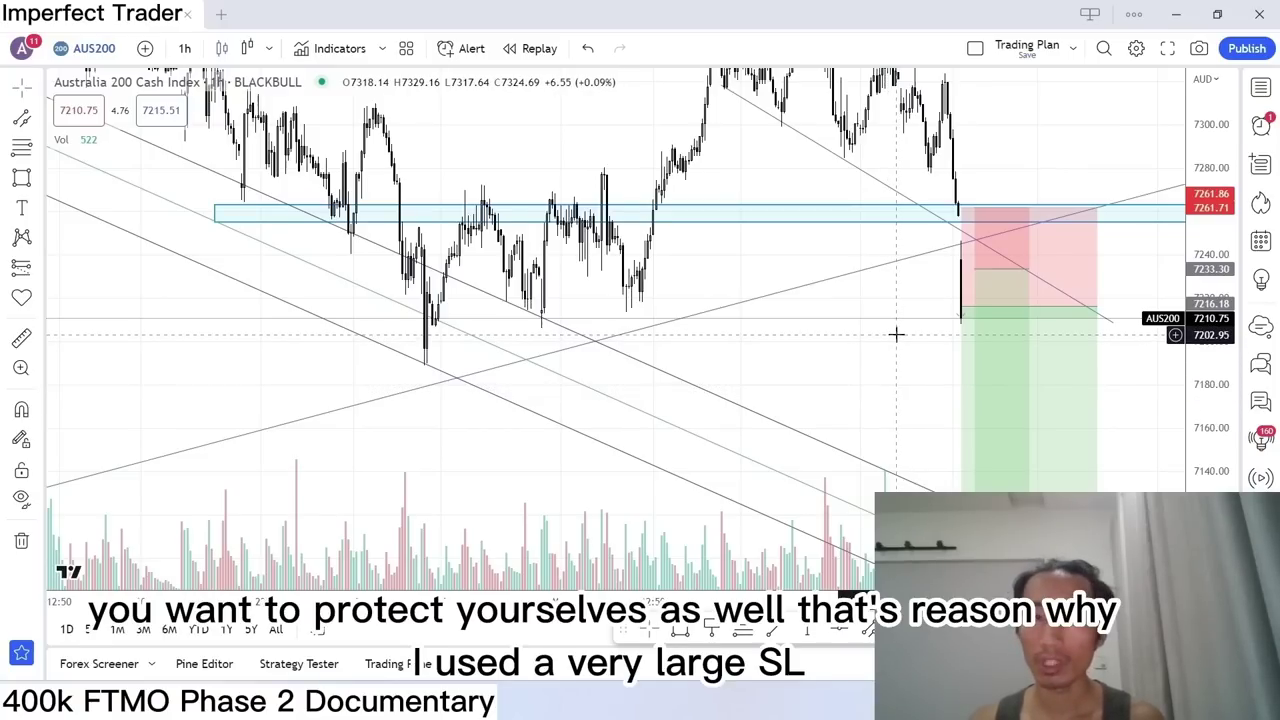
click(960, 207)
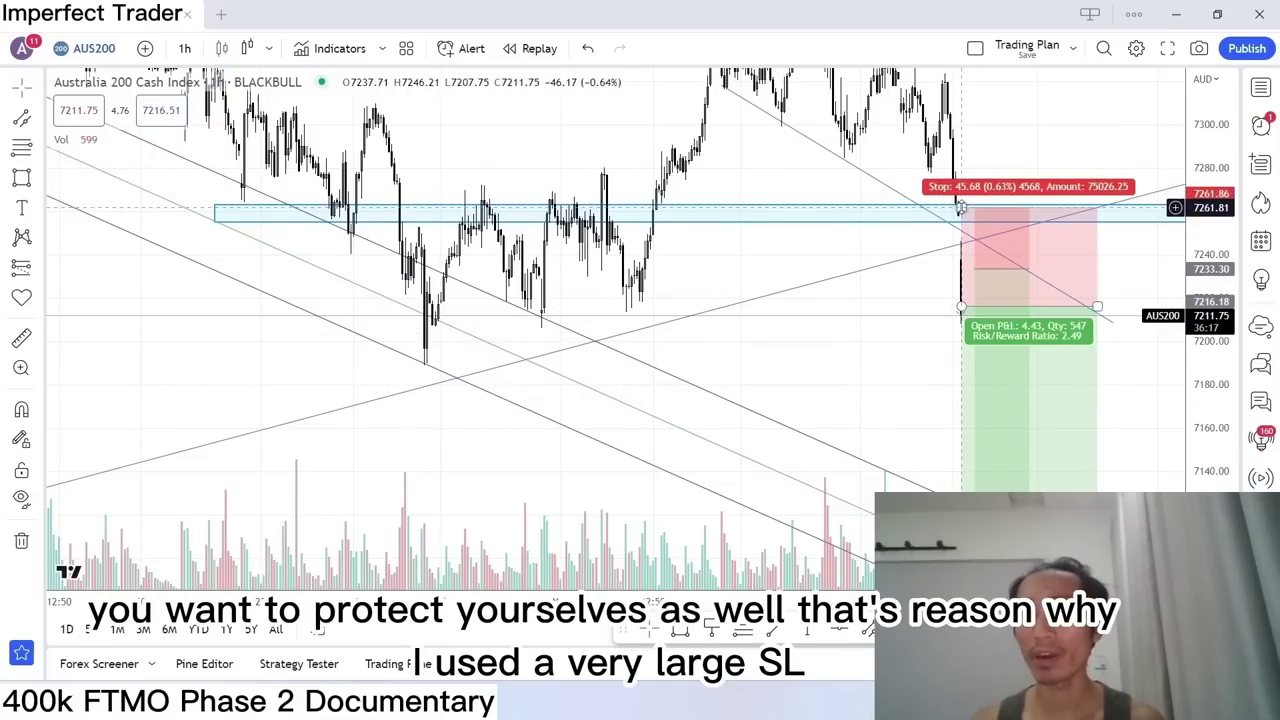
drag(960, 207, 962, 208)
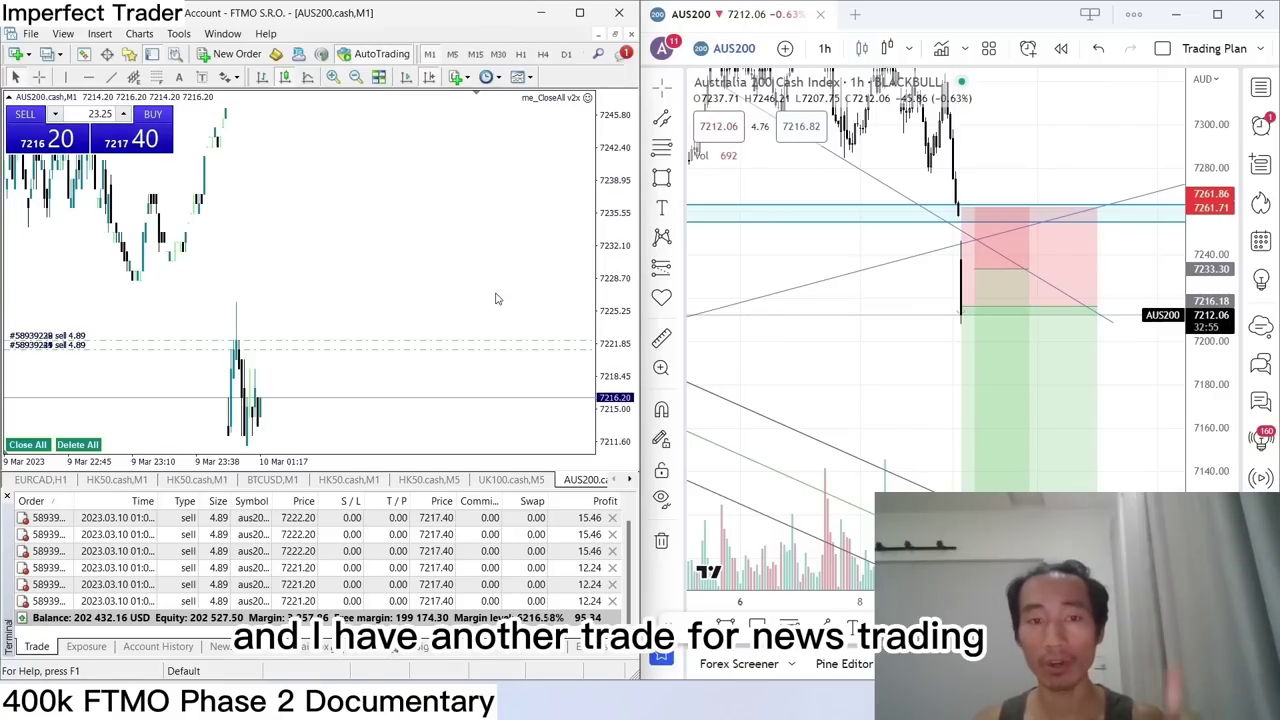
mouse_move(980, 422)
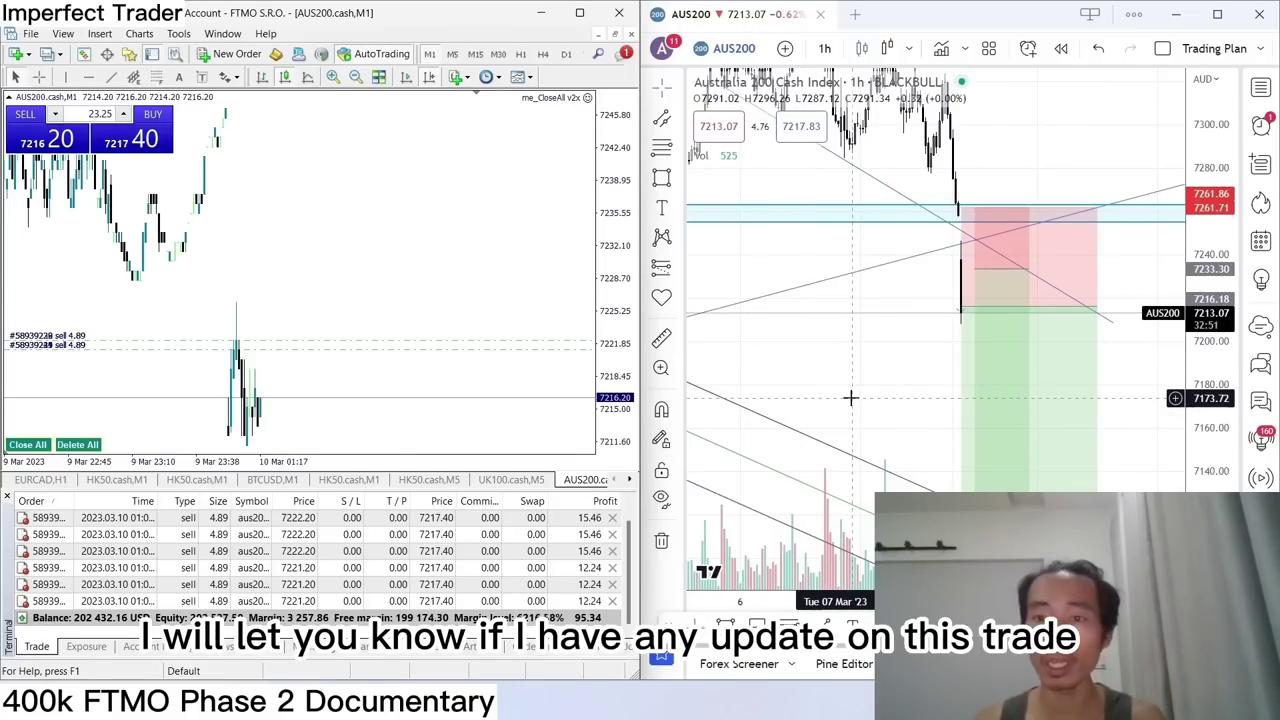
scroll(850, 398, down, 1)
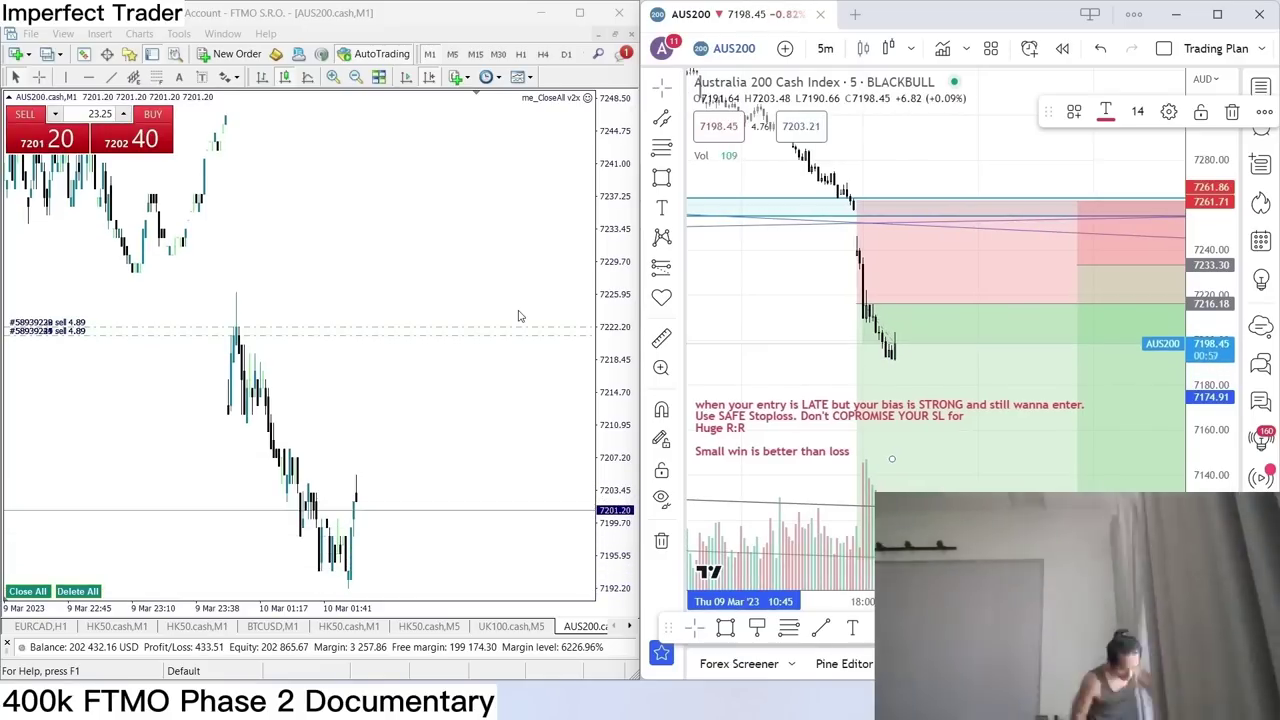
Check the AUS200 drop on a higher interval, then return the chart to 5 minutes and follow price below the entry.
click(825, 48)
click(836, 431)
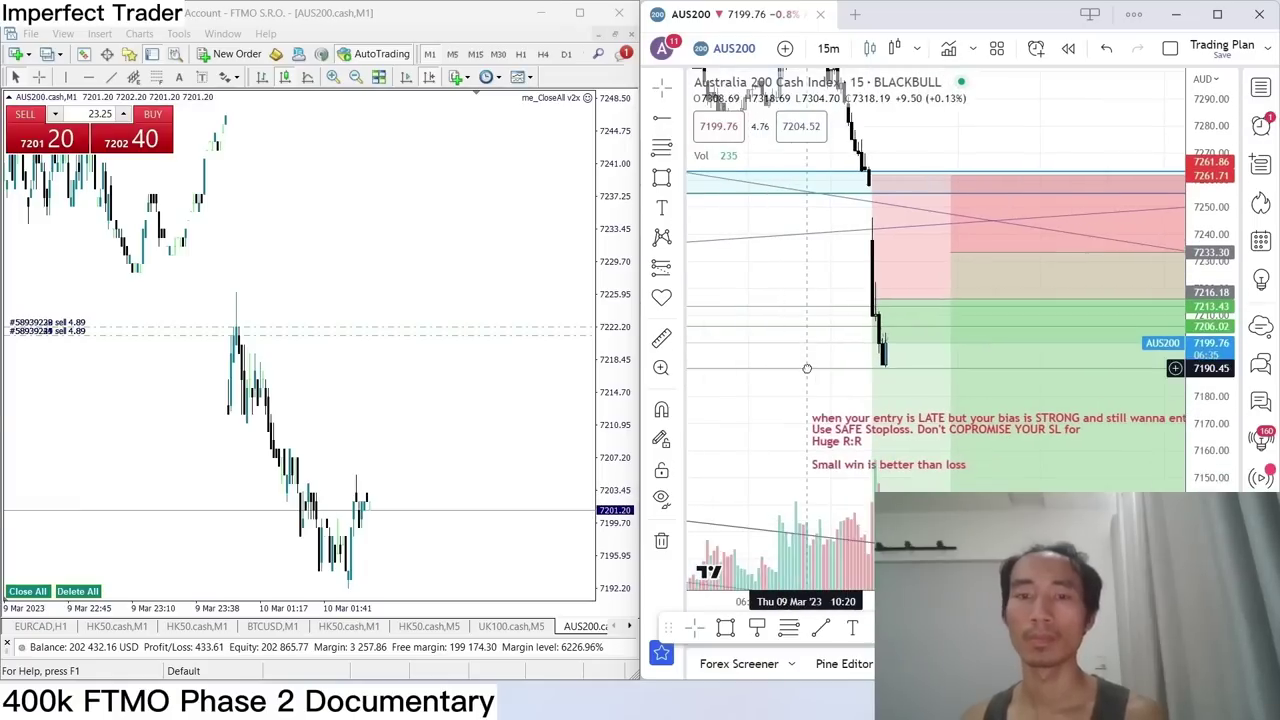
click(825, 48)
click(844, 293)
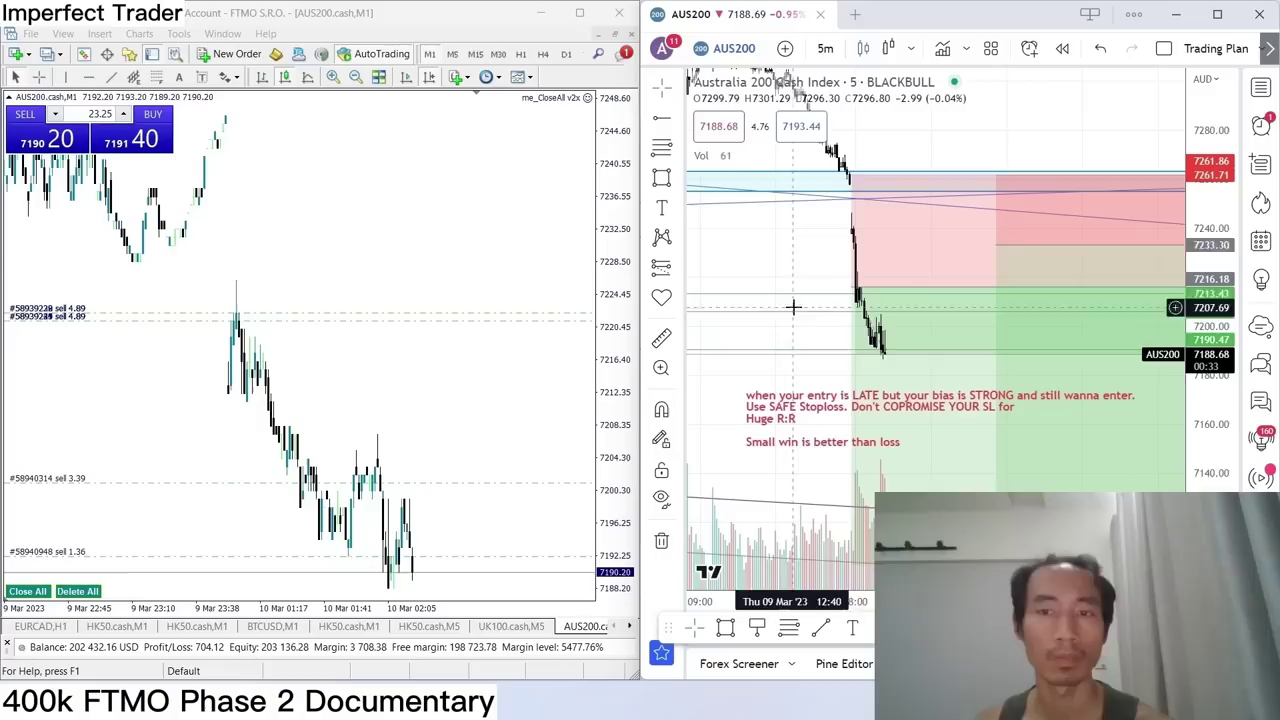
drag(768, 385, 818, 347)
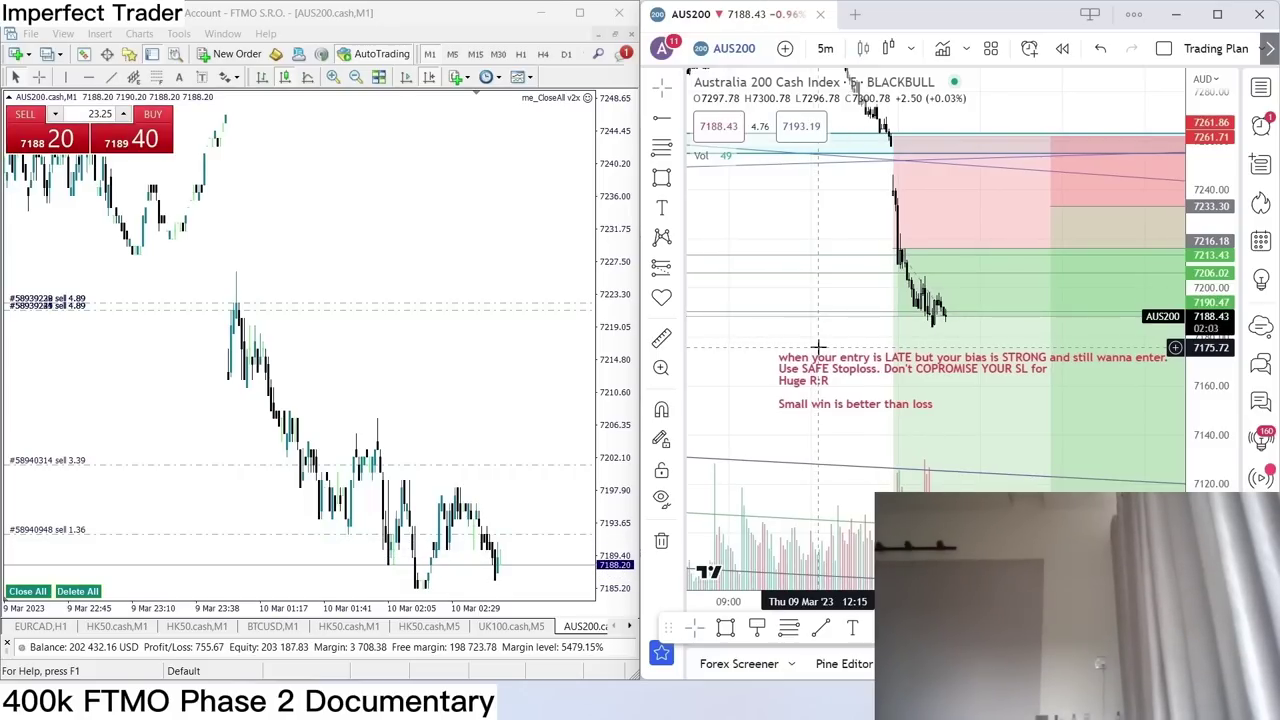
drag(991, 128, 1055, 288)
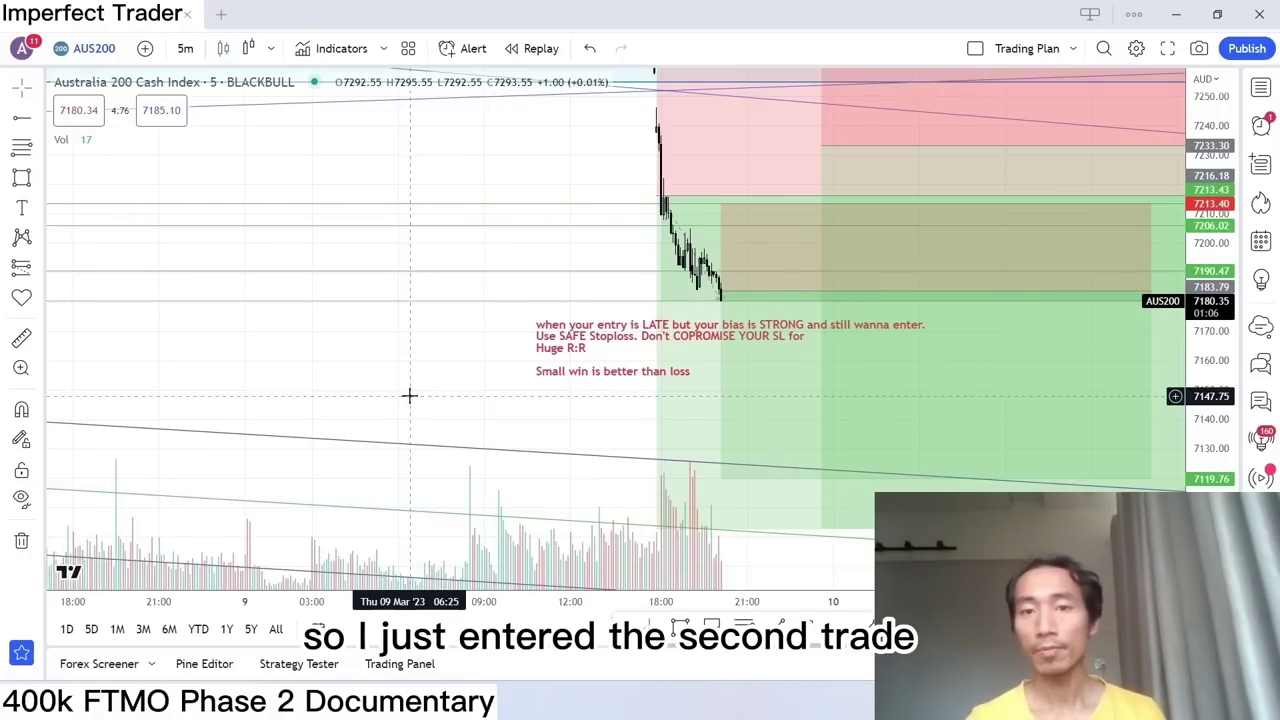
Compare the new 7183.79 short with the first short and the planned 7233.30 add-on on the 5-minute chart.
drag(409, 396, 433, 425)
click(745, 320)
drag(745, 320, 869, 180)
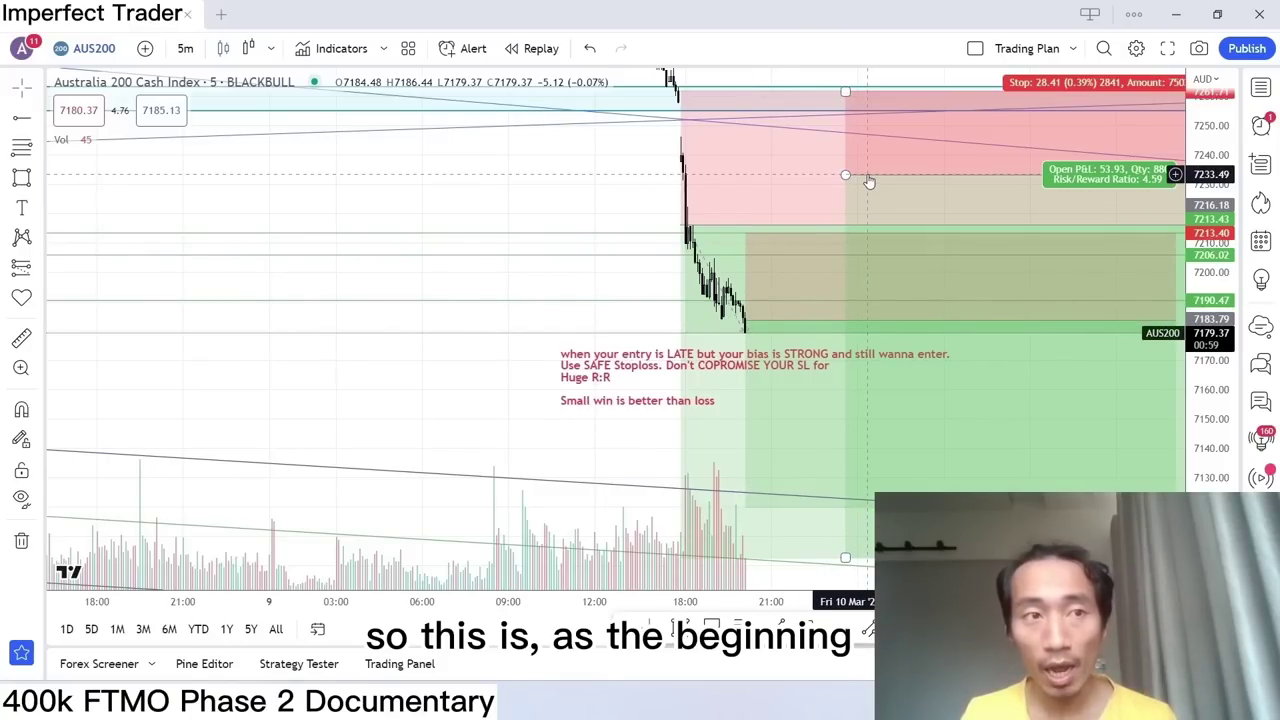
drag(869, 182, 704, 232)
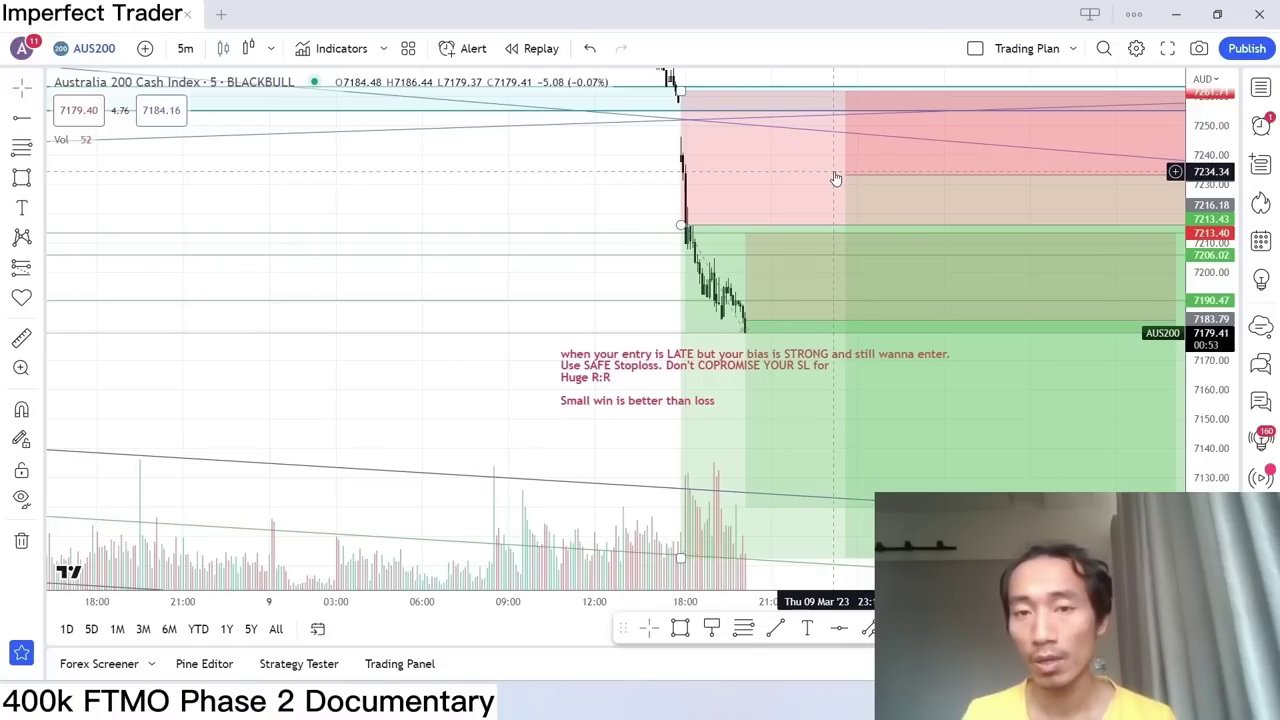
drag(484, 389, 482, 398)
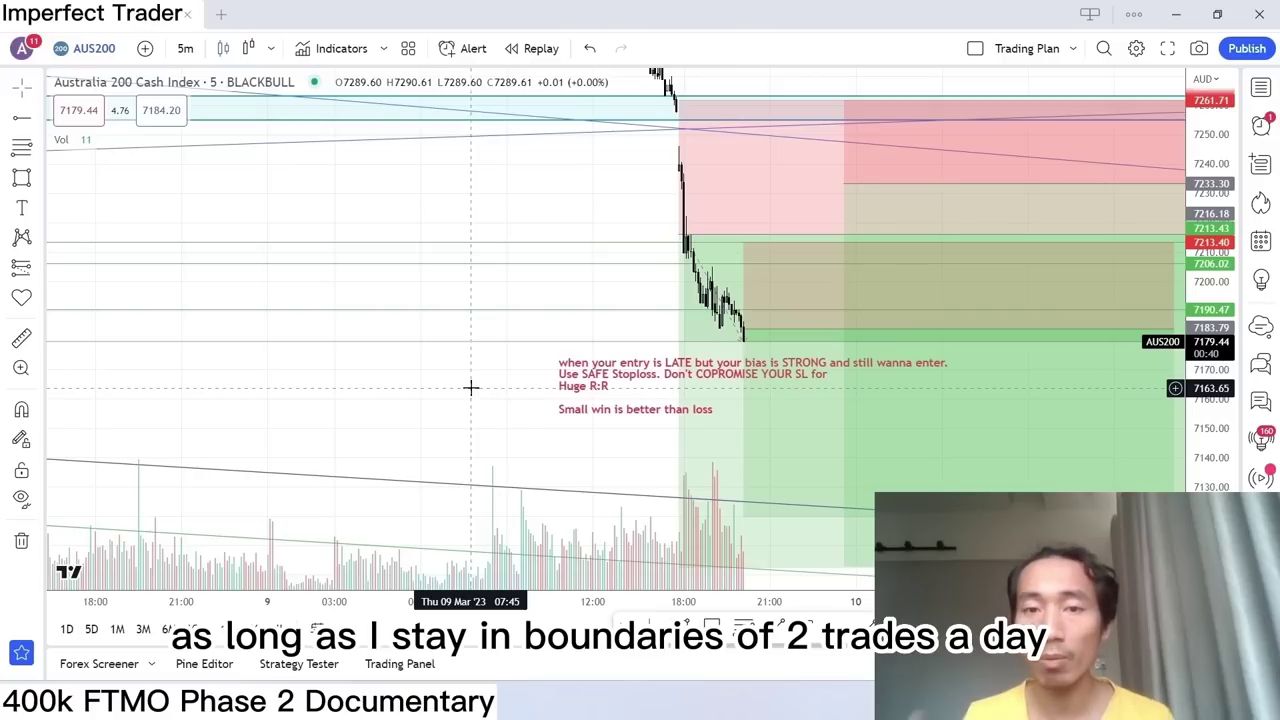
Delete the planned add-on short position with entry at 7233.30 from the chart.
click(880, 209)
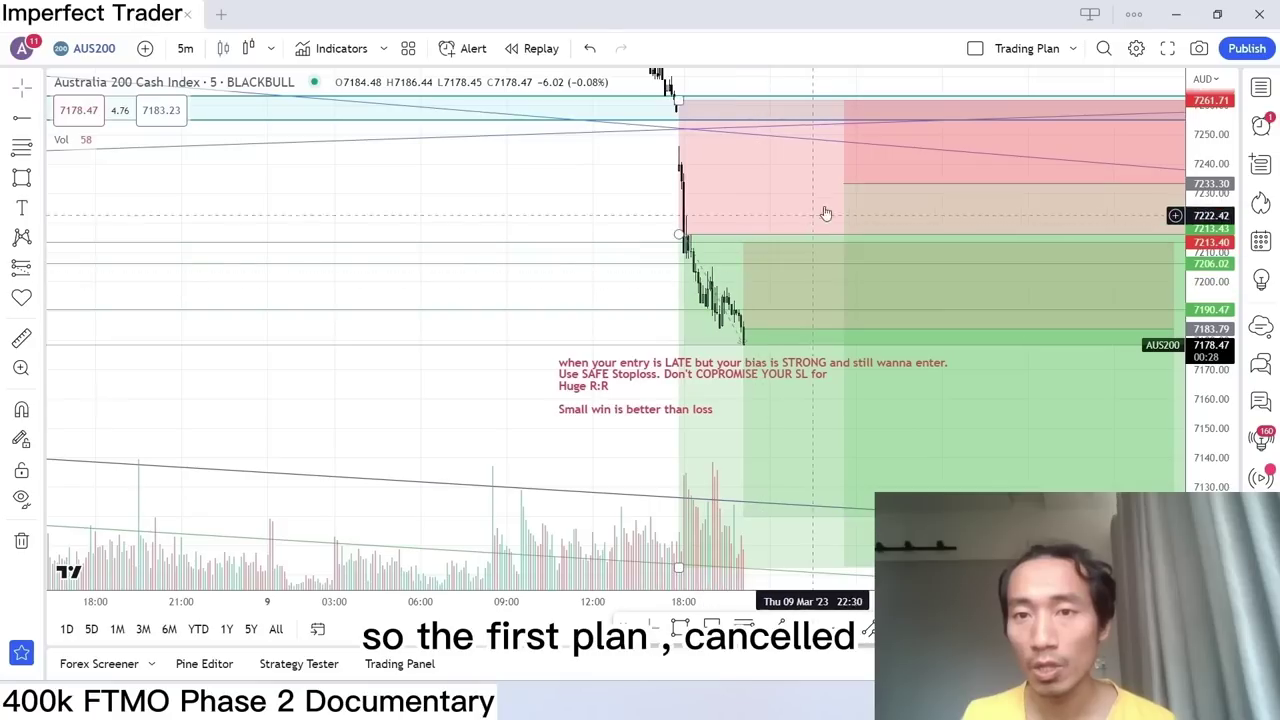
click(731, 175)
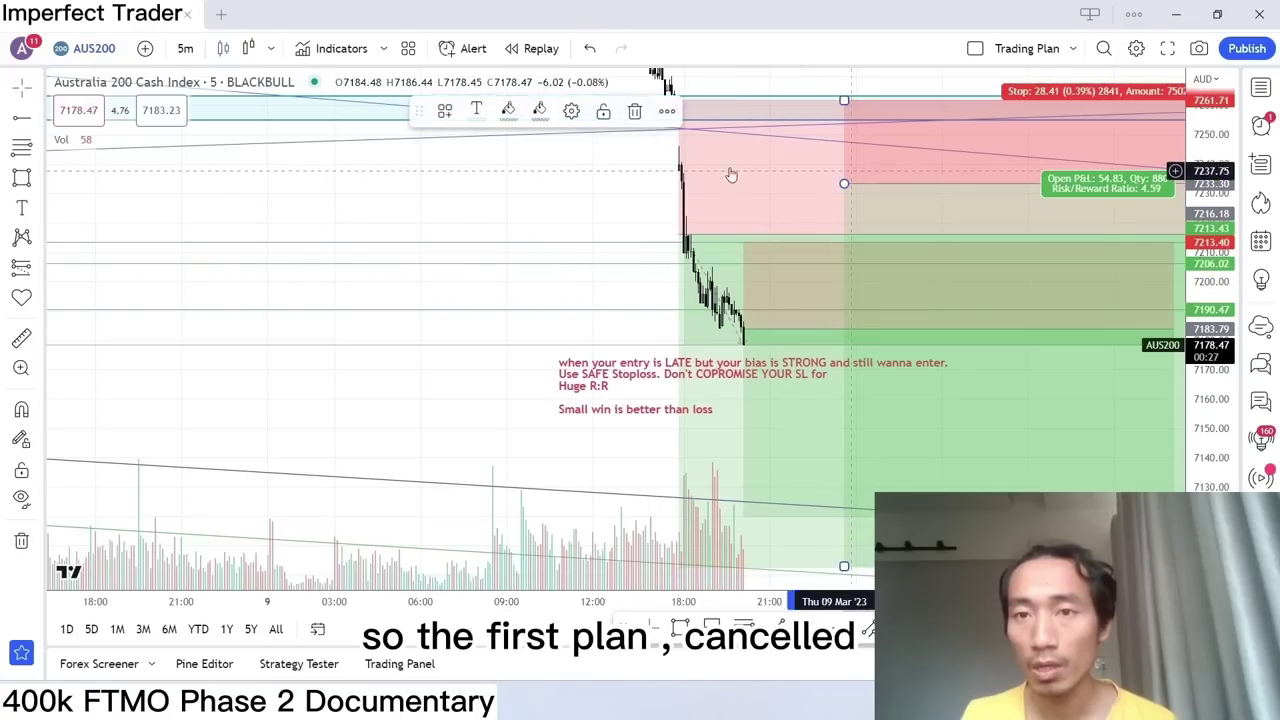
click(635, 113)
Switch the AUS200 chart to the 15-minute interval and examine the previous lows marked by the green lines against the current drop.
mouse_move(537, 206)
mouse_down()
mouse_move(666, 194)
mouse_move(716, 224)
mouse_up()
text(15)
key(Return)
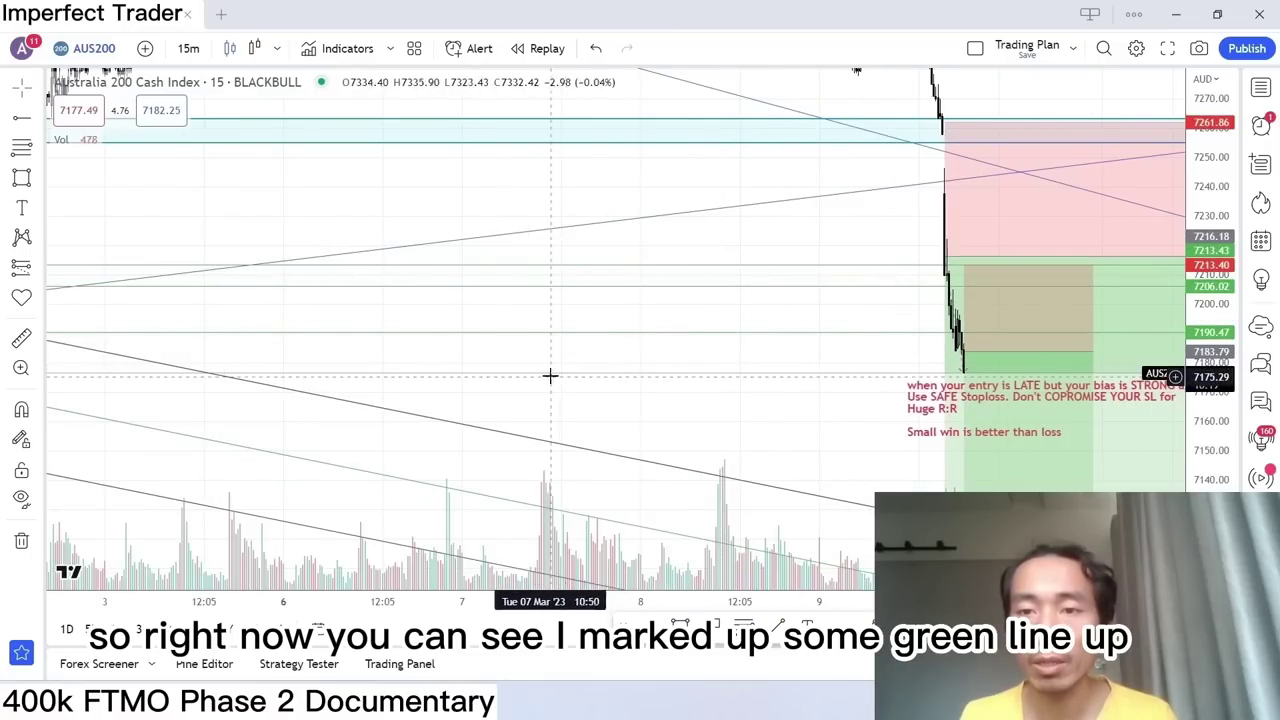
scroll(677, 246, left, 10)
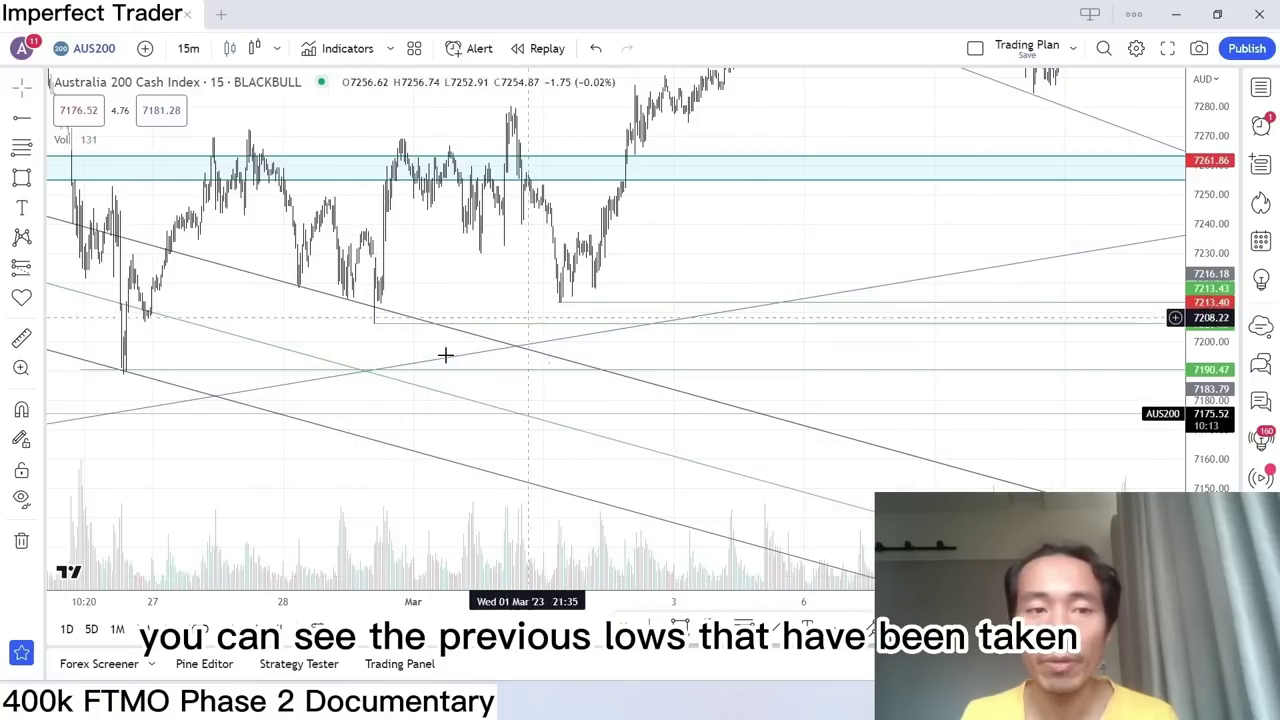
mouse_move(890, 250)
mouse_down()
mouse_move(780, 245)
mouse_move(680, 400)
mouse_move(460, 387)
mouse_up()
click(675, 287)
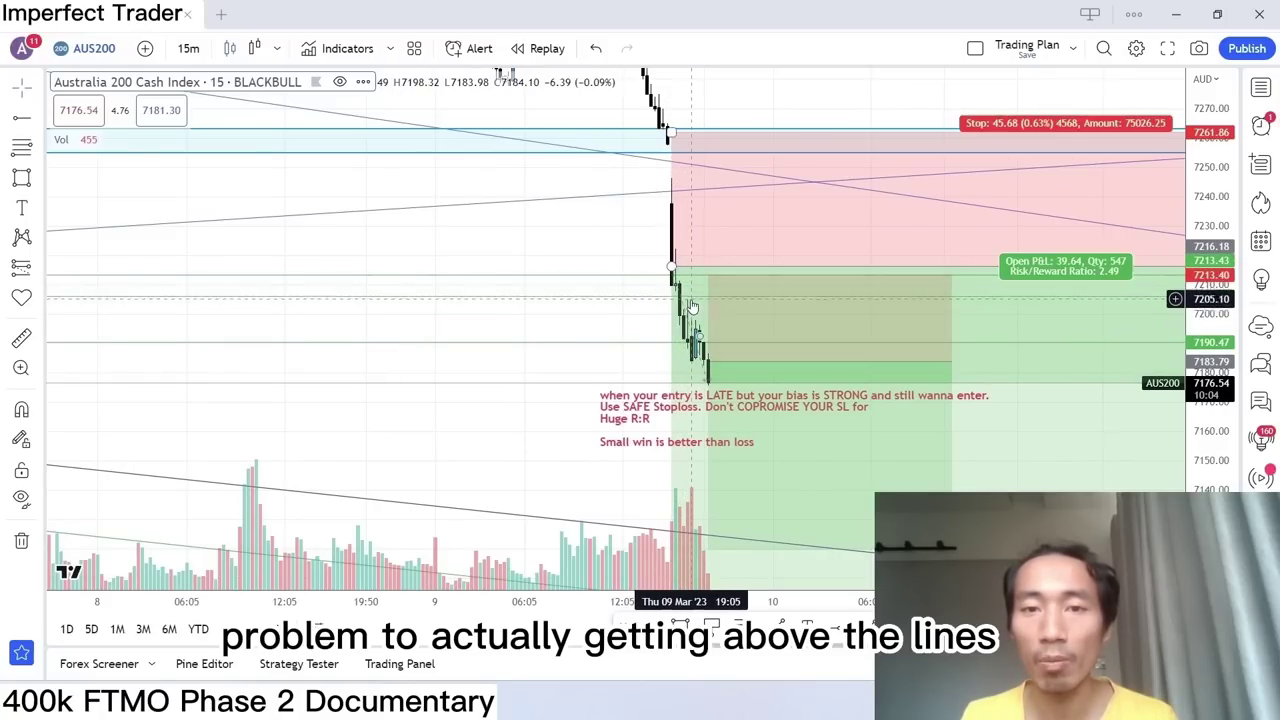
Switch the AUS200 chart back to the 5-minute interval, review both open shorts and select the red late-entry note.
key(5)
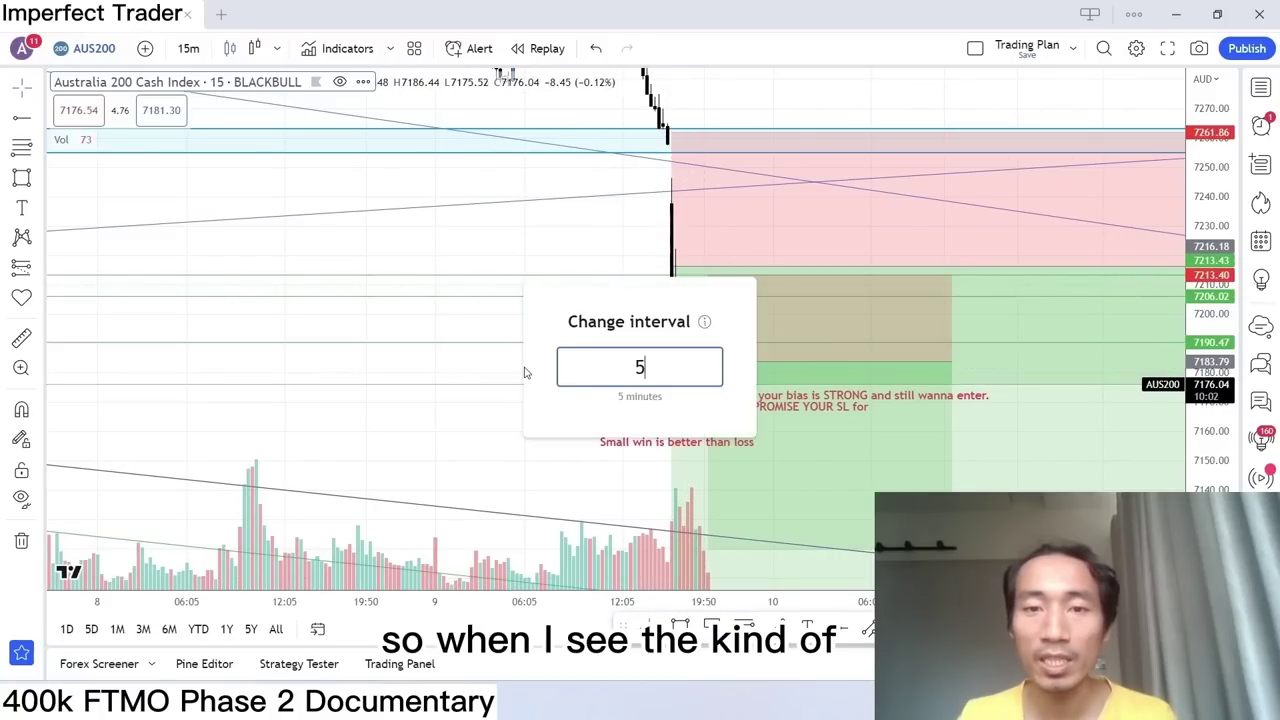
key(Return)
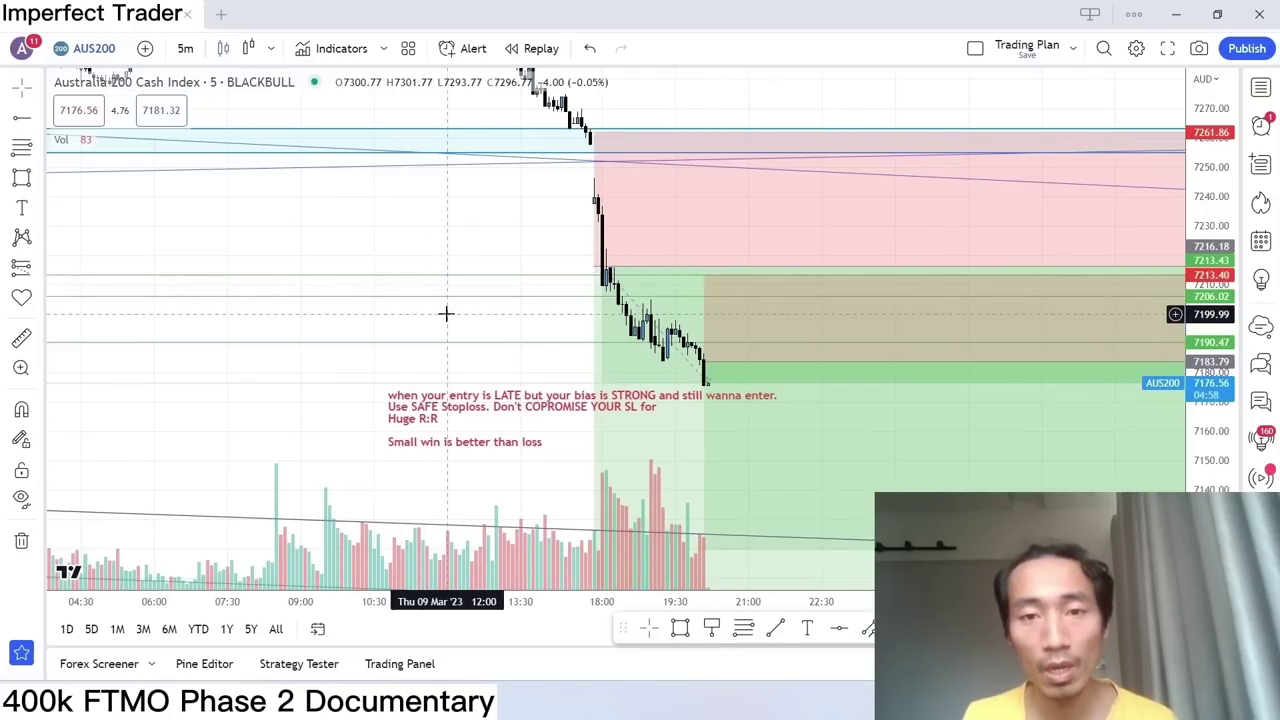
mouse_move(706, 368)
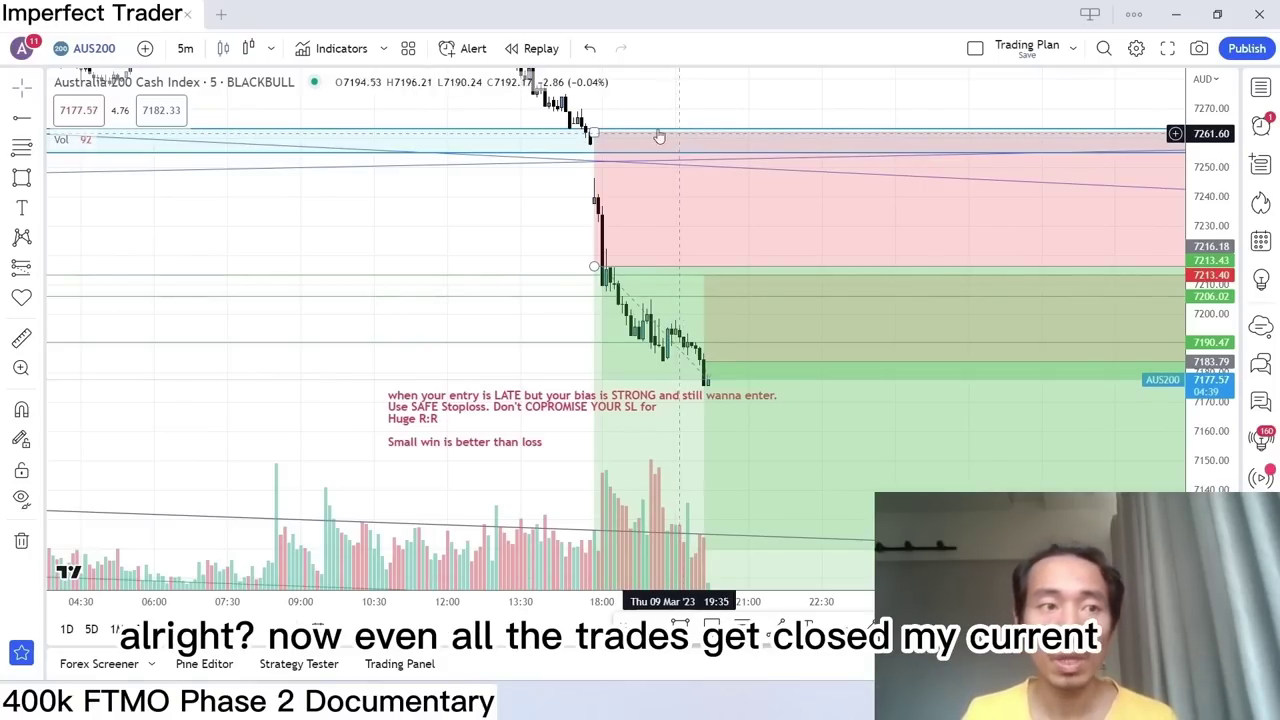
click(435, 421)
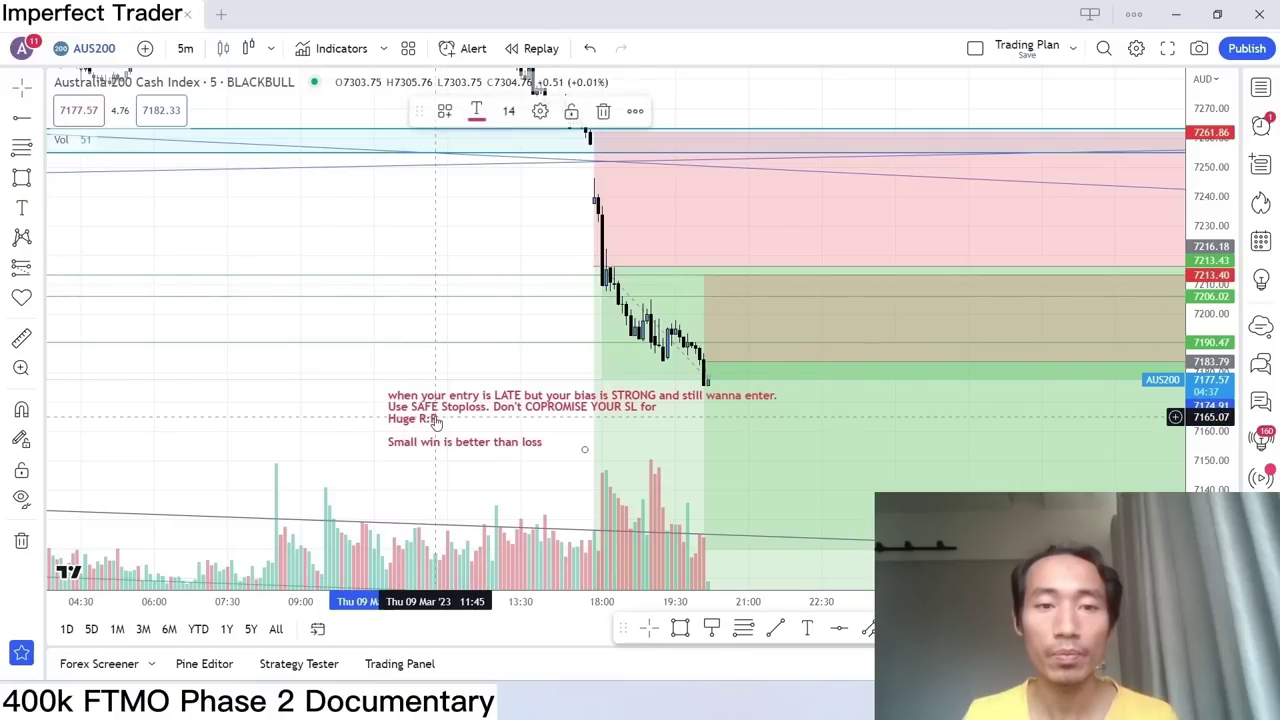
Replace the text of the red late-entry note with "TOTAL RISK: 2R (2000)".
double_click(435, 421)
text(TOTAL RISK)
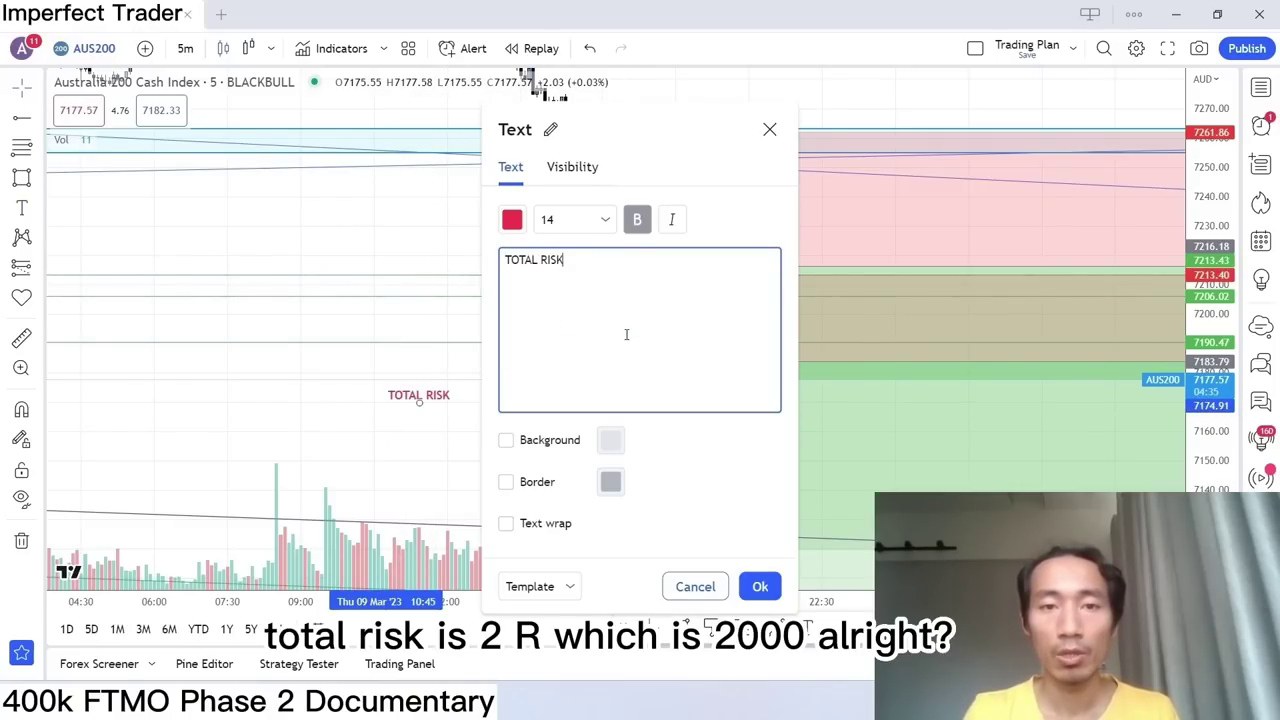
text(: 2R)
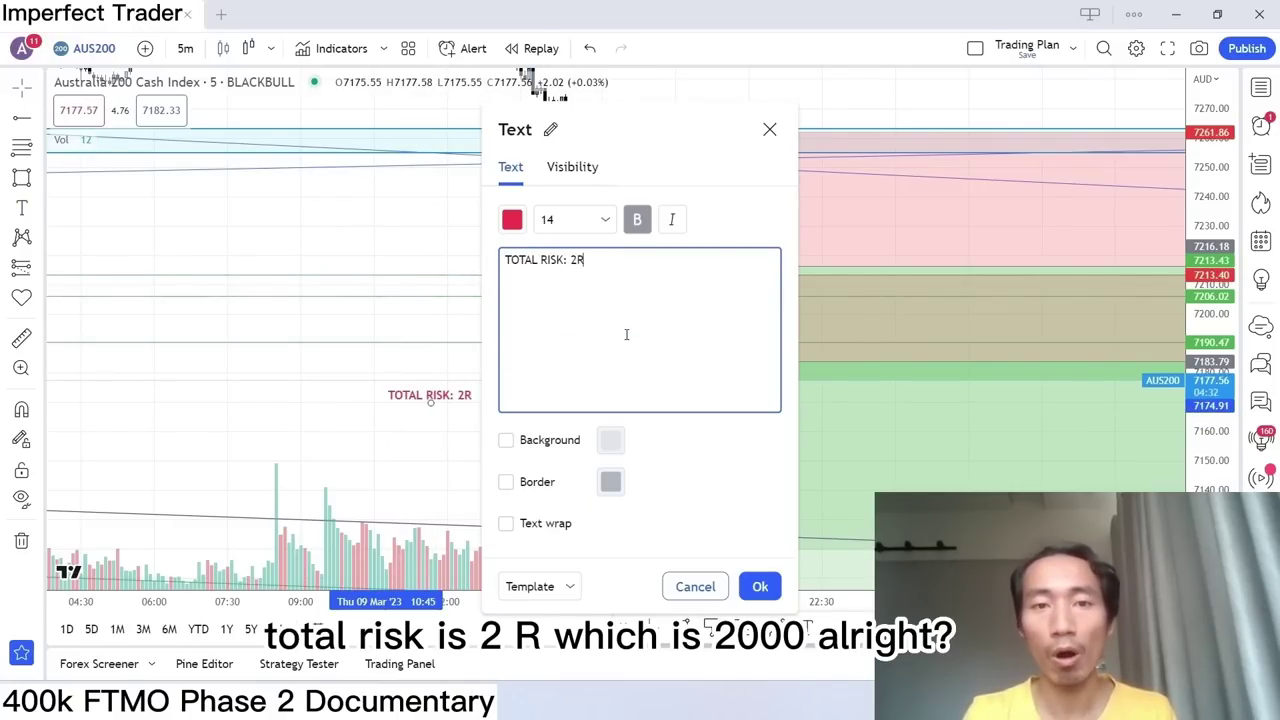
key(BackSpace)
text((2000))
click(758, 586)
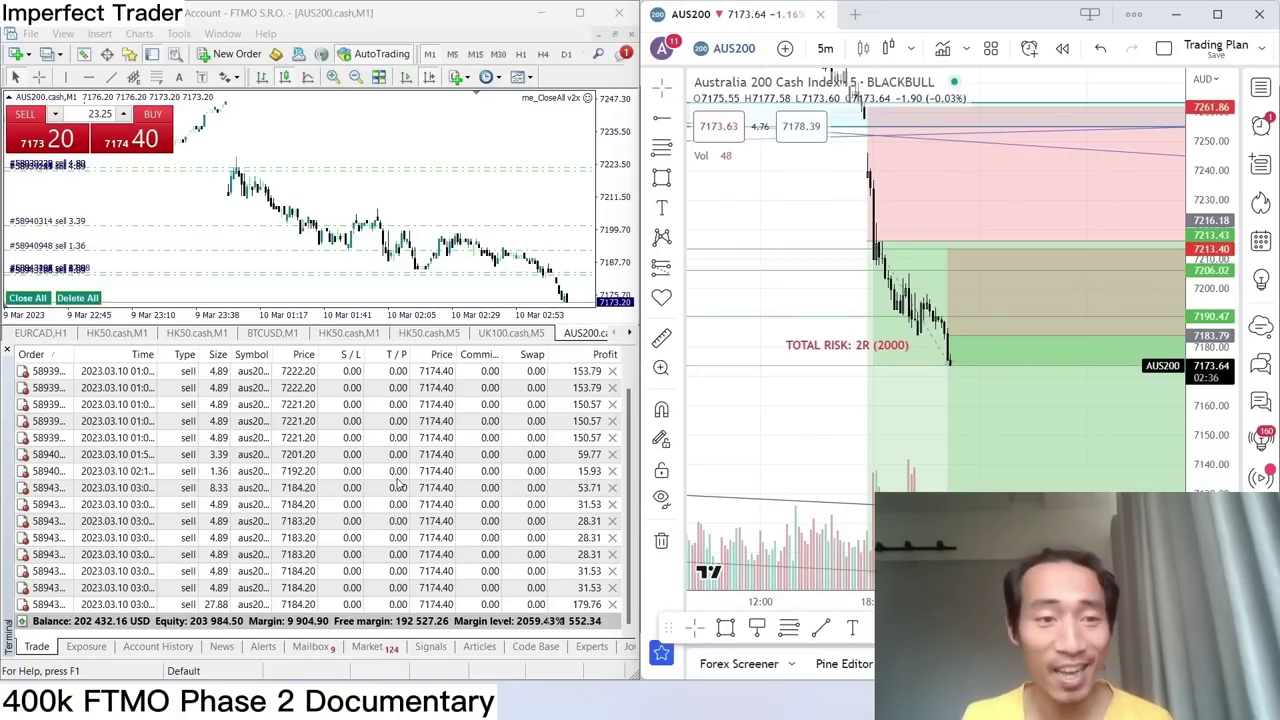
Review the open AUS200 sell positions in MetaTrader, hide the terminal list and compare the running drop on both charts.
scroll(430, 460, down, 1)
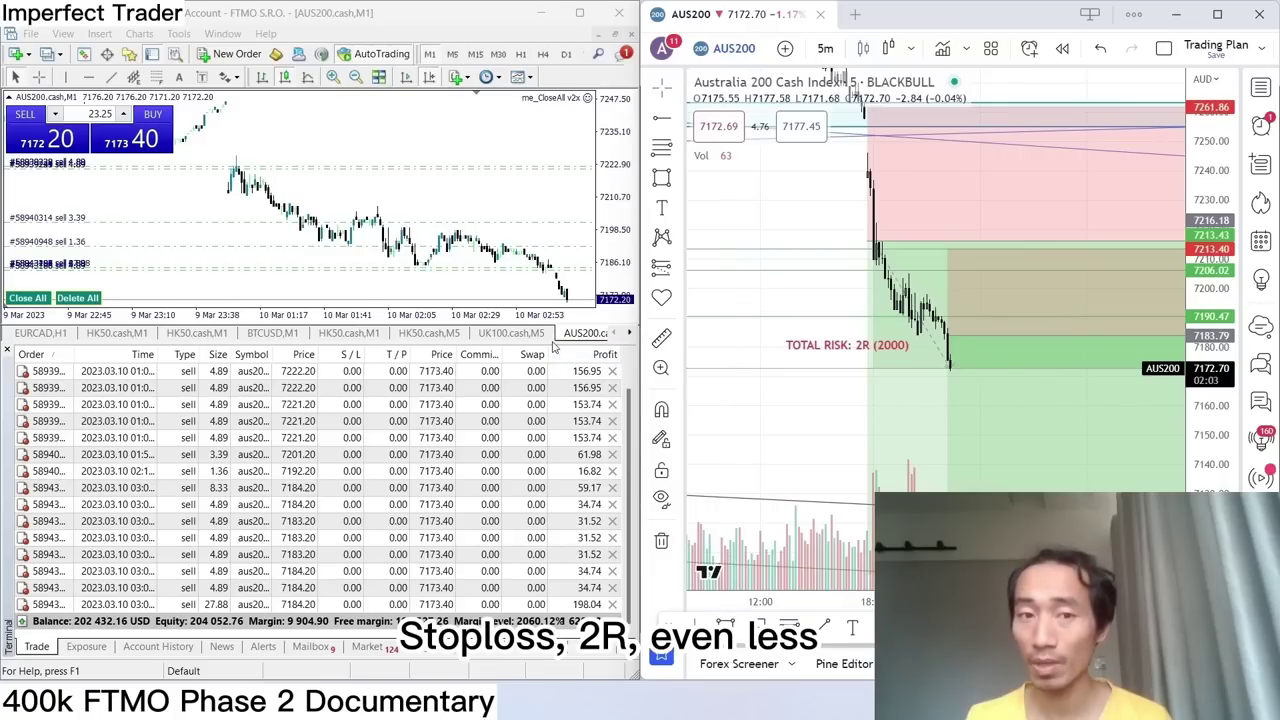
key(ctrl+t)
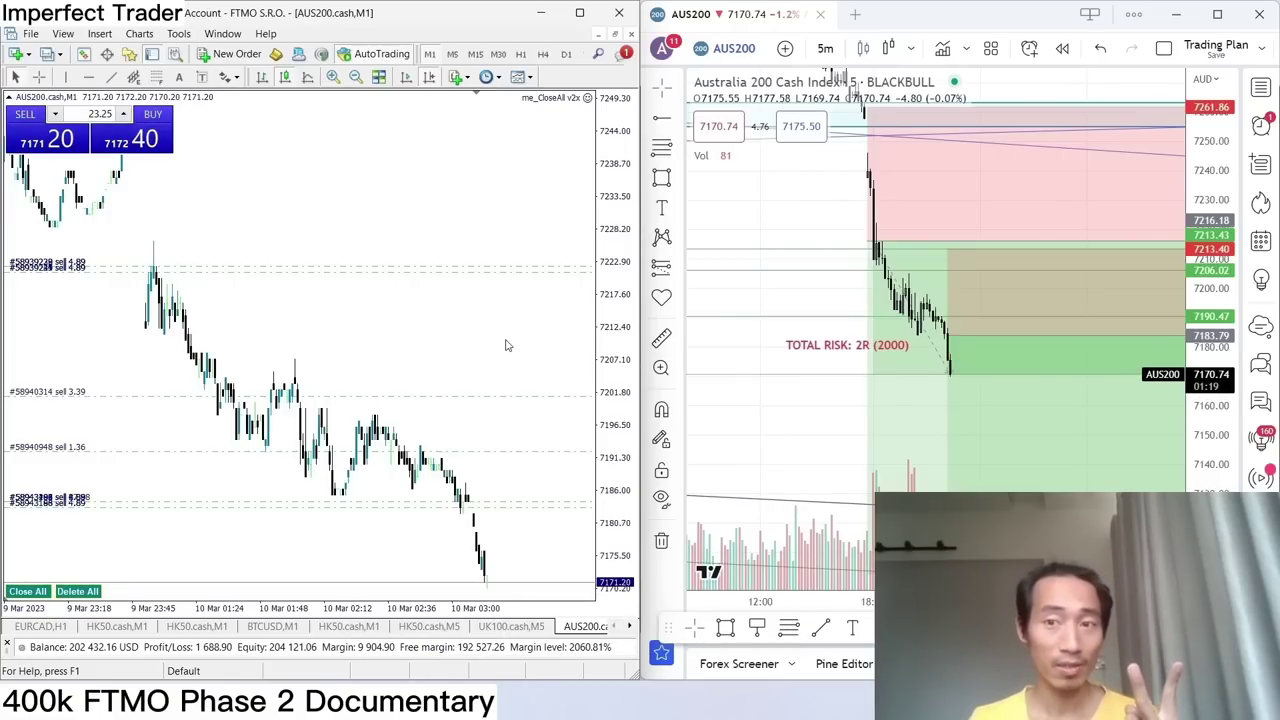
drag(766, 237, 757, 277)
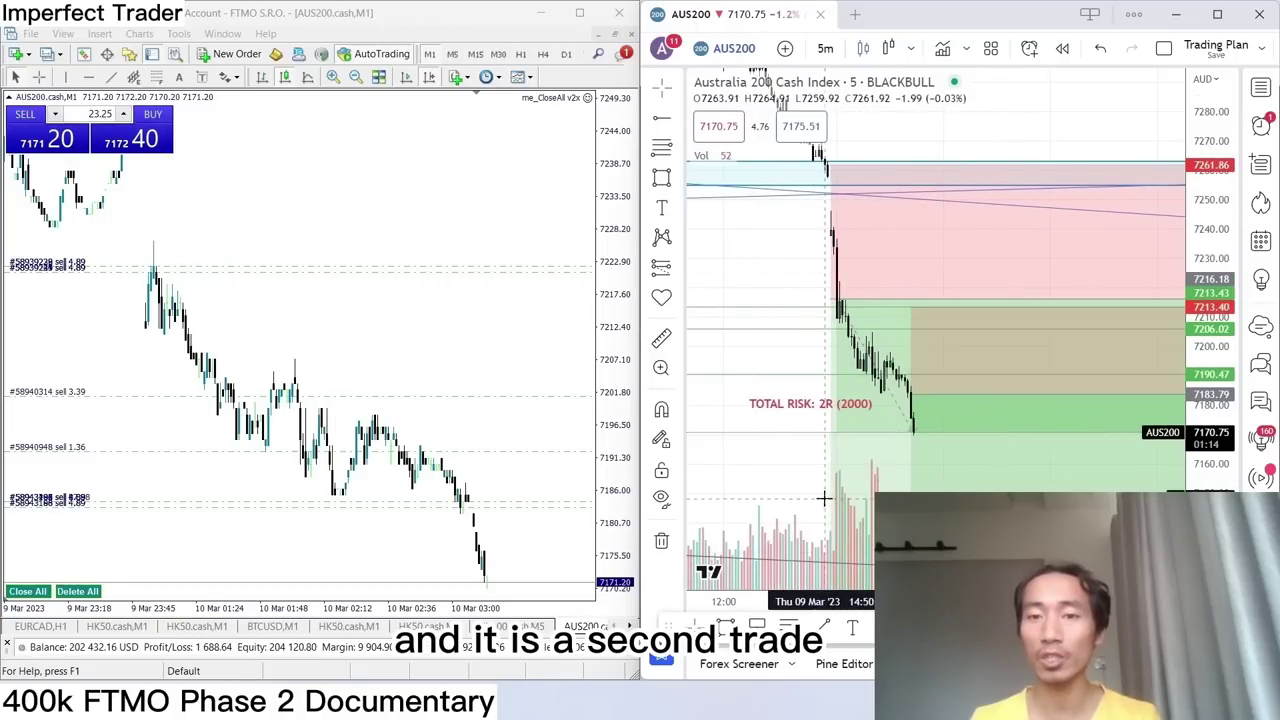
scroll(777, 449, down, 2)
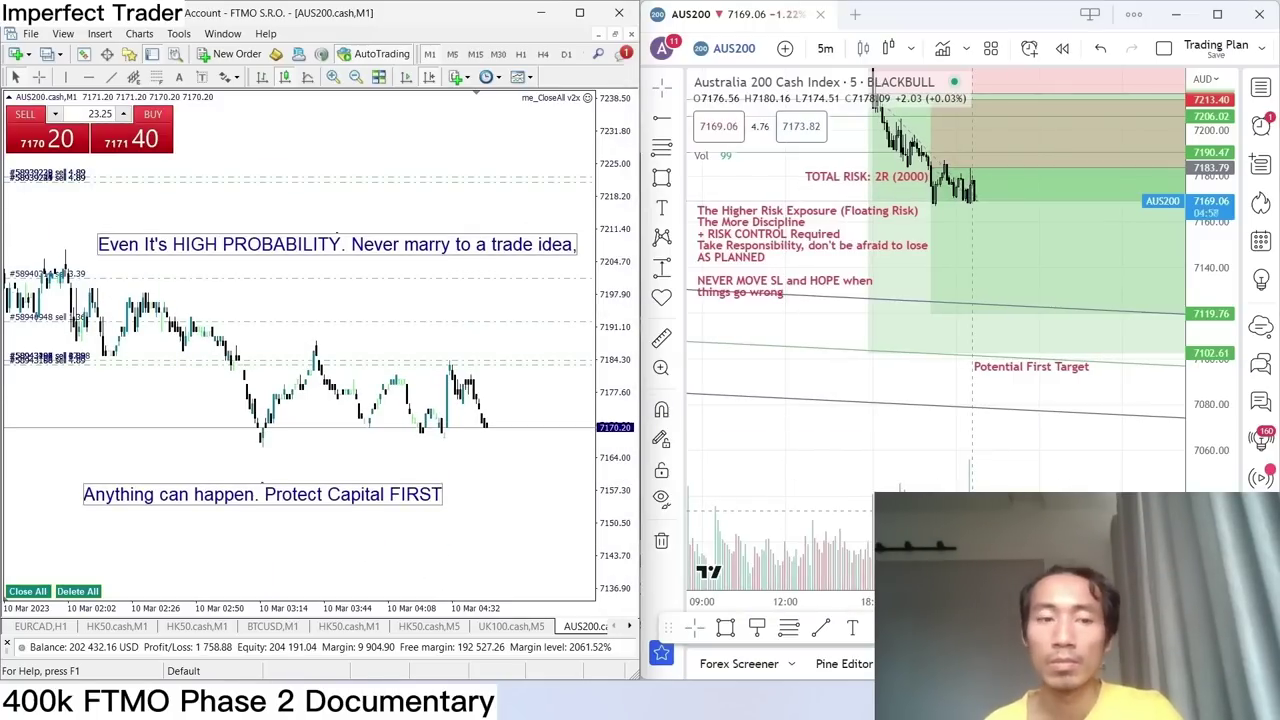
click(920, 449)
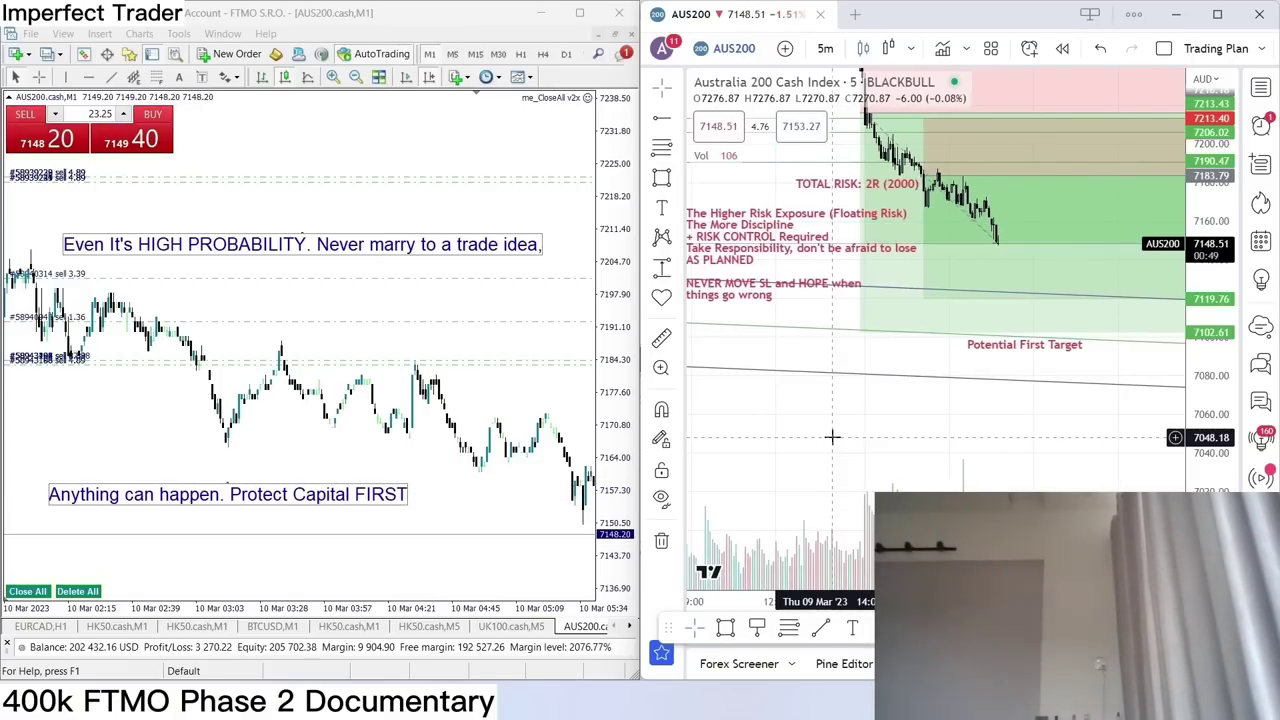
click(954, 82)
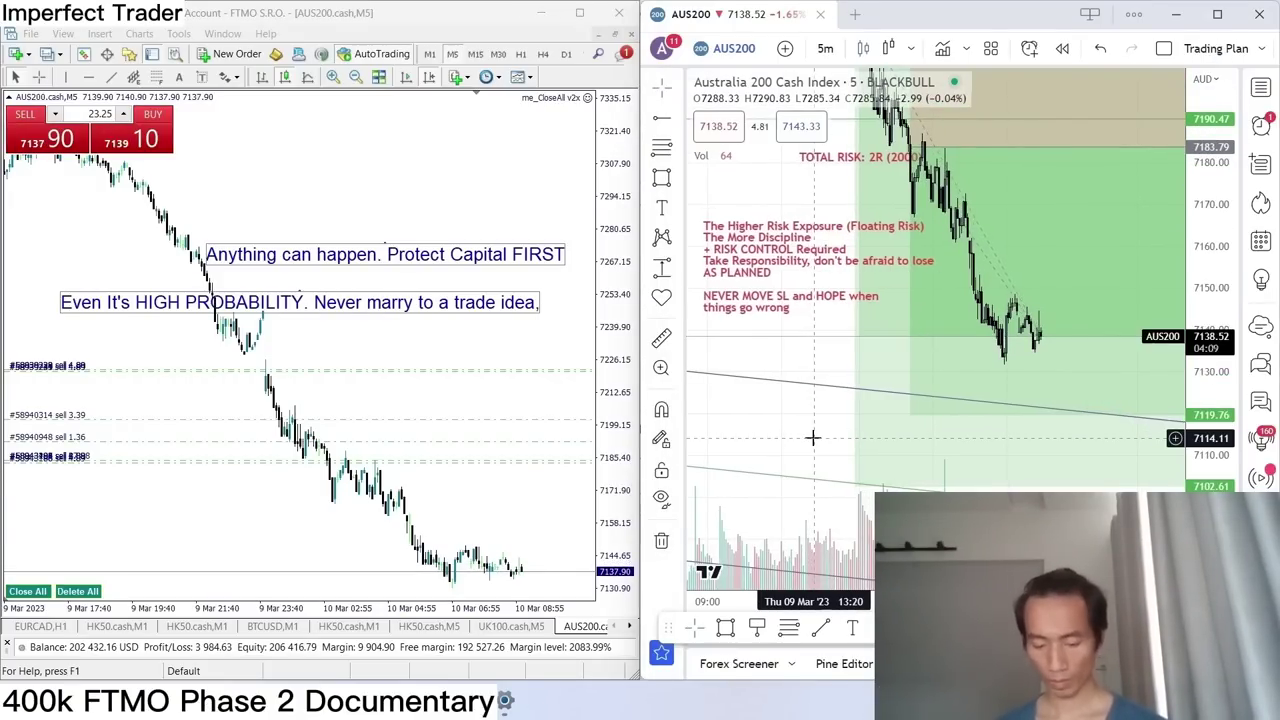
Switch the MetaTrader chart to M1 and close all open AUS200 sells in full with On-Screen Magic Keys.
click(429, 54)
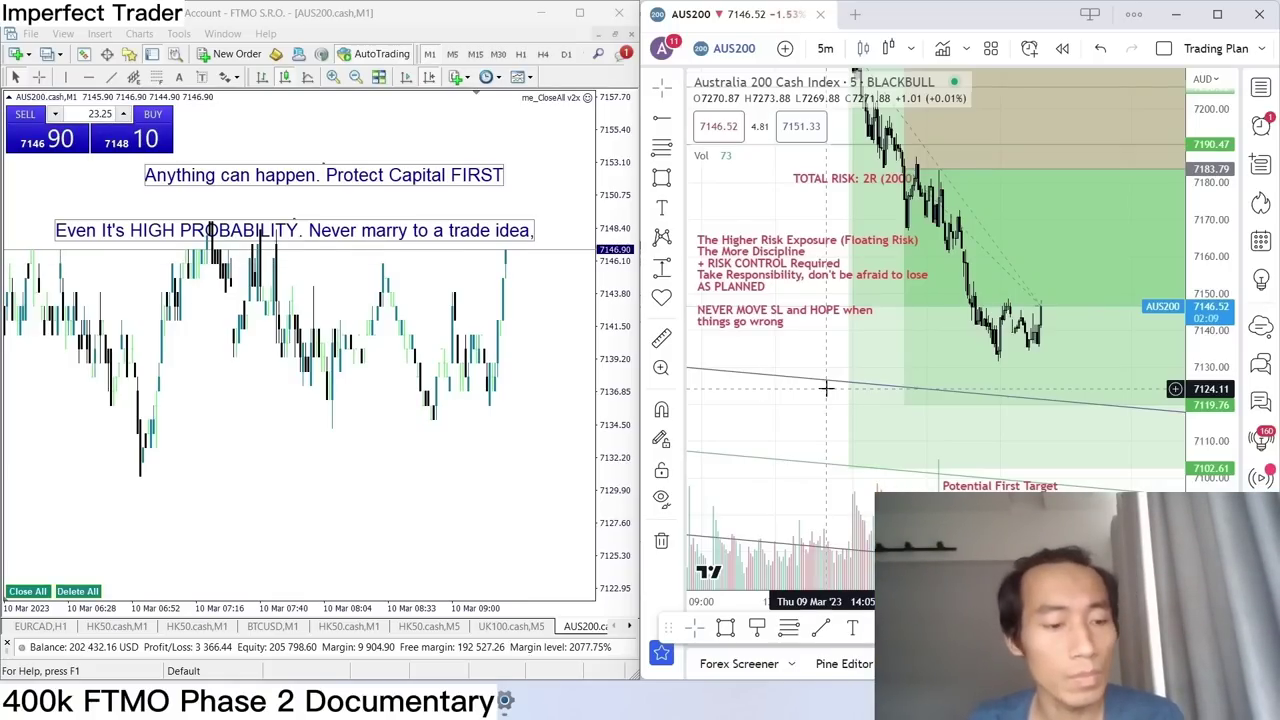
click(376, 295)
click(185, 350)
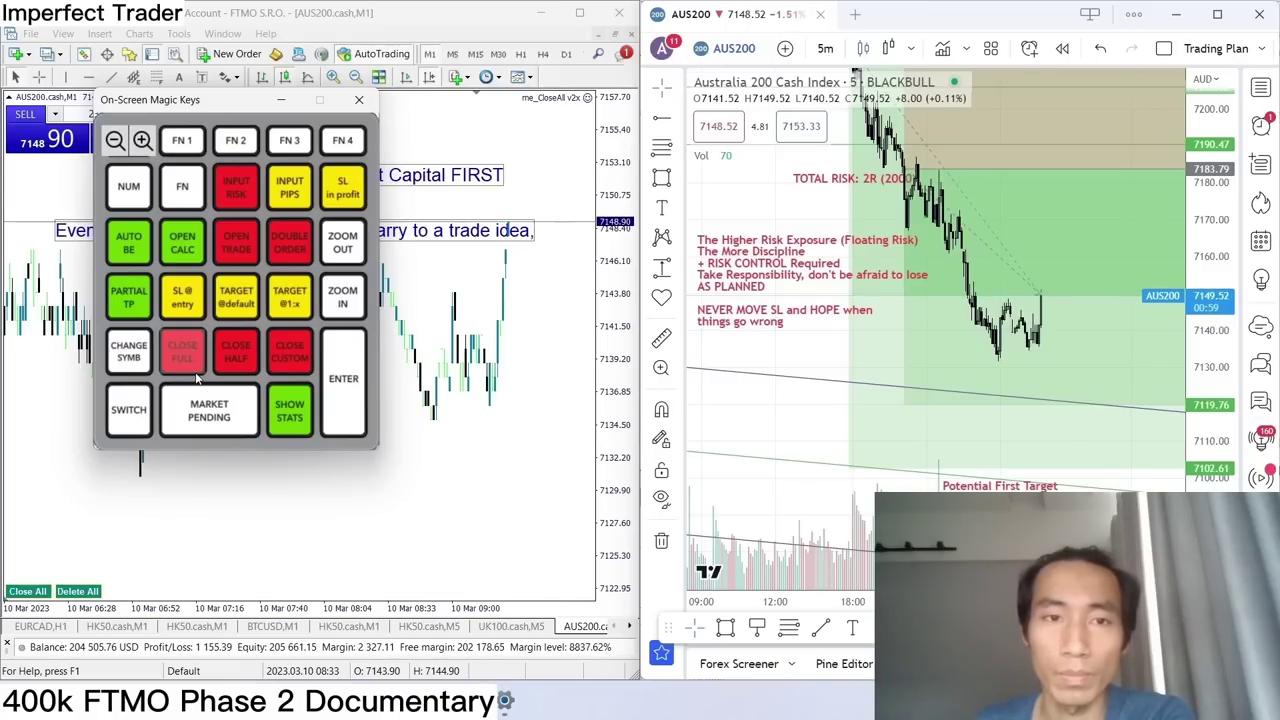
click(196, 371)
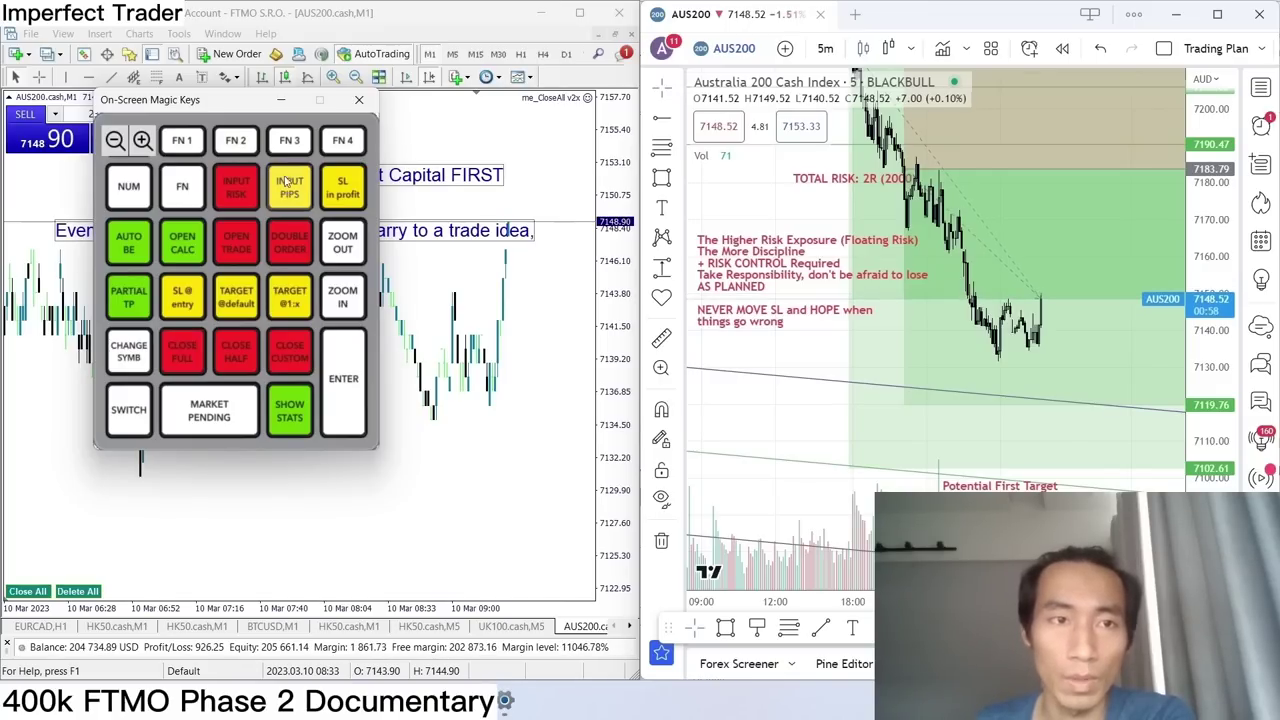
click(283, 103)
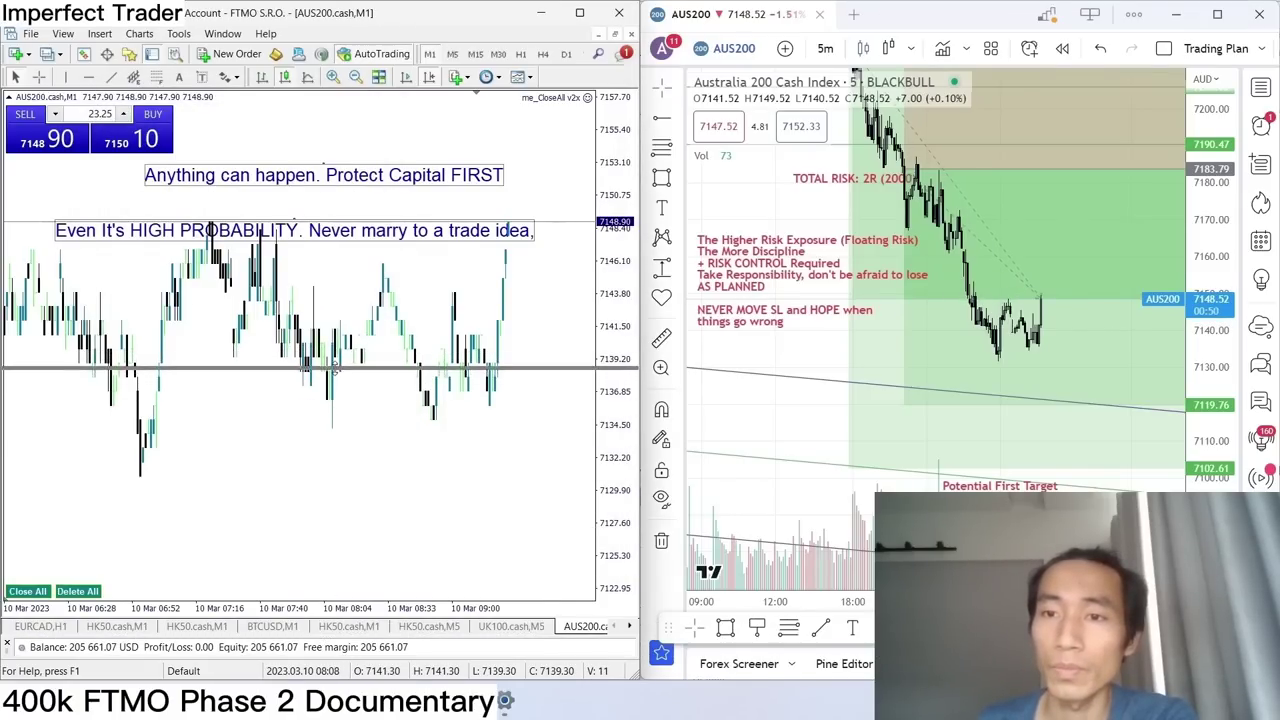
Show the account history limited to the Today period and review the closed AUS200 trades with their total profit.
key(ctrl+t)
click(157, 646)
right_click(229, 498)
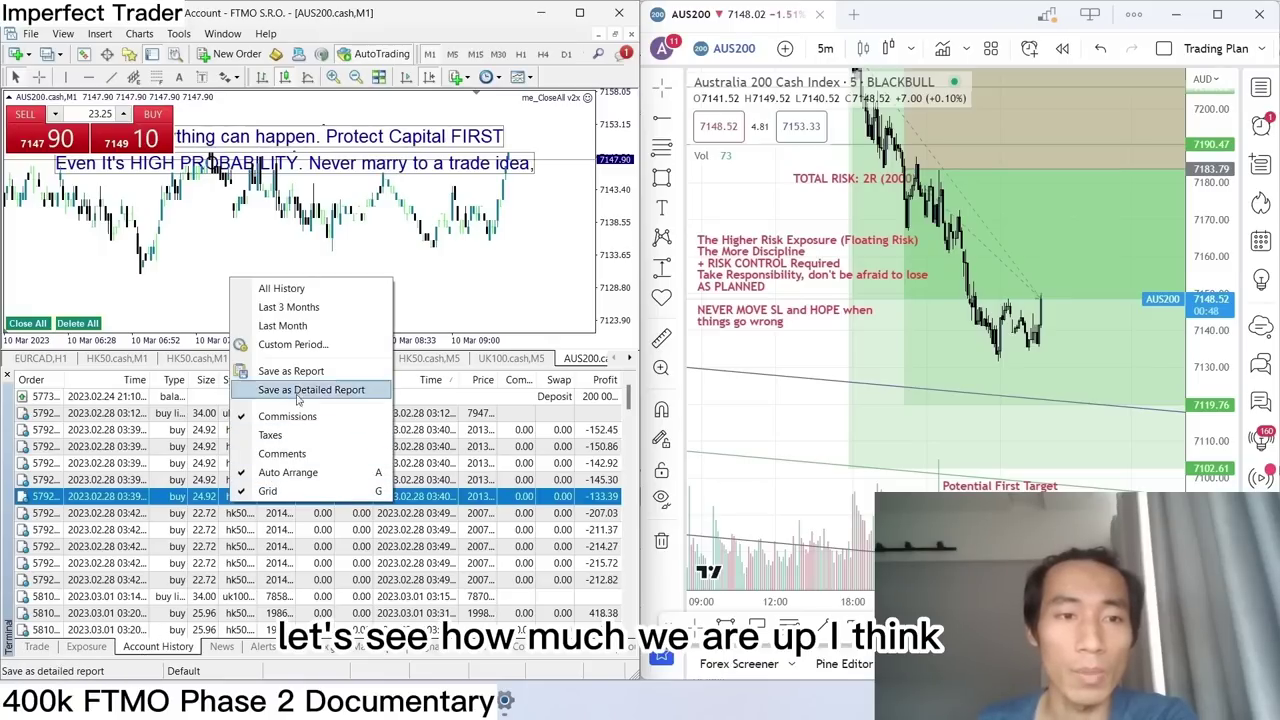
click(280, 343)
click(624, 327)
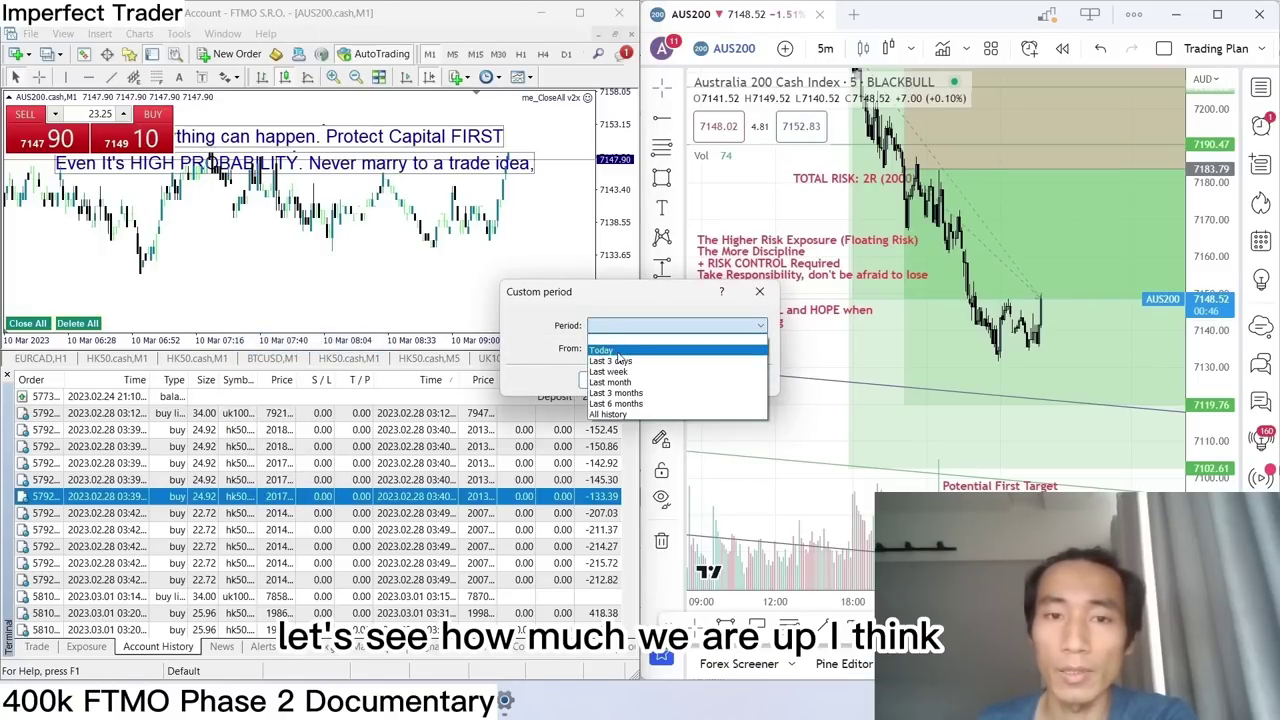
click(605, 350)
click(615, 379)
scroll(458, 496, down, 1)
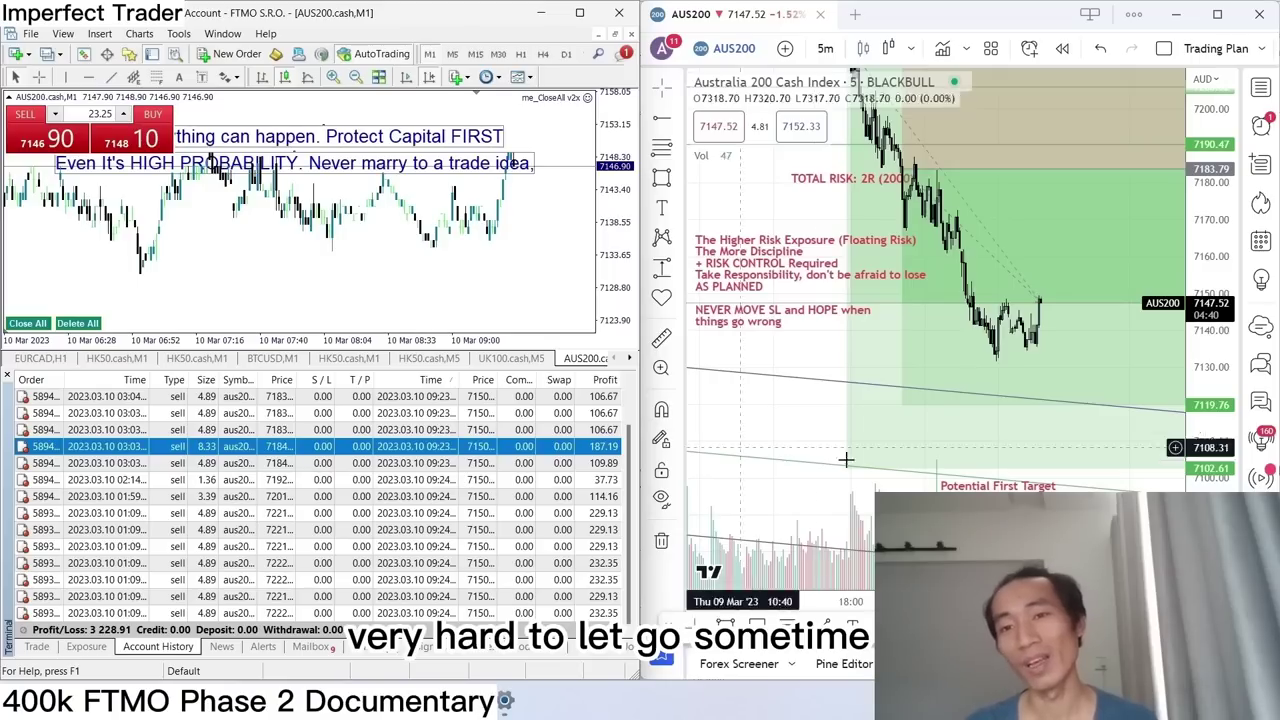
Examine the two AUS200 shorts on the 5-minute chart, comparing the exit area with the 7119.76 and 7102.61 targets.
click(699, 451)
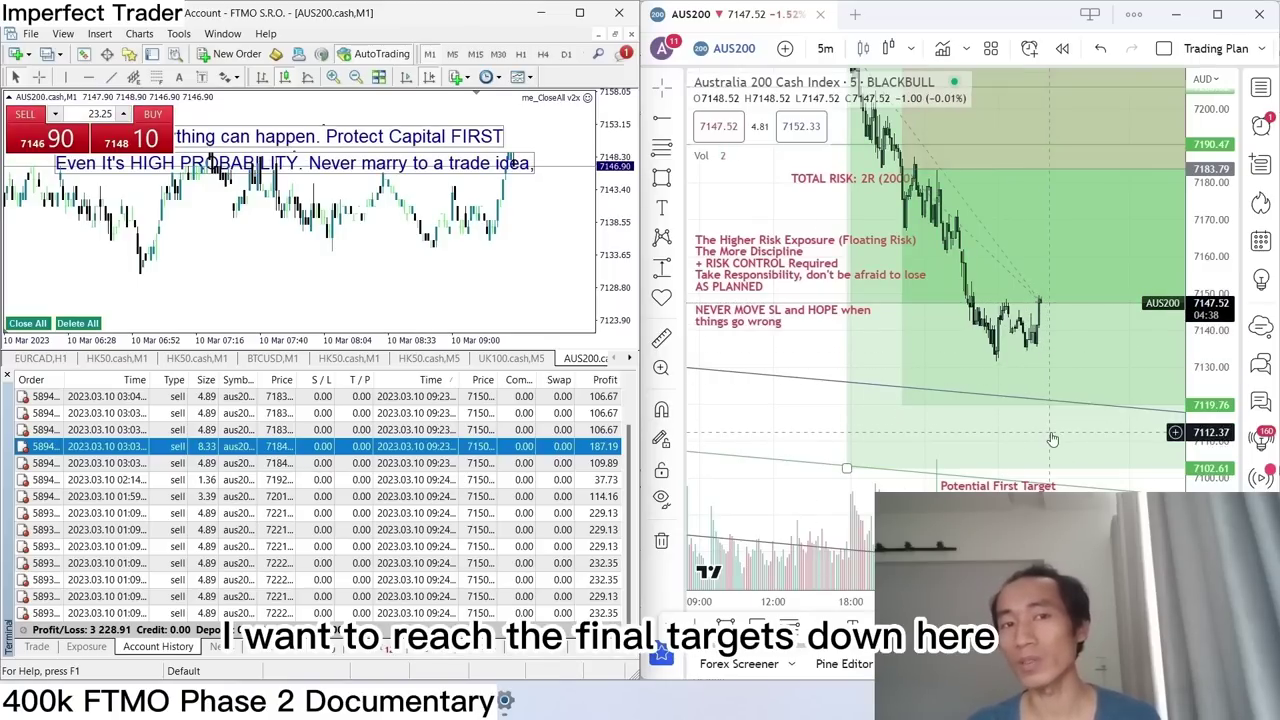
click(1030, 470)
drag(1040, 460, 1092, 472)
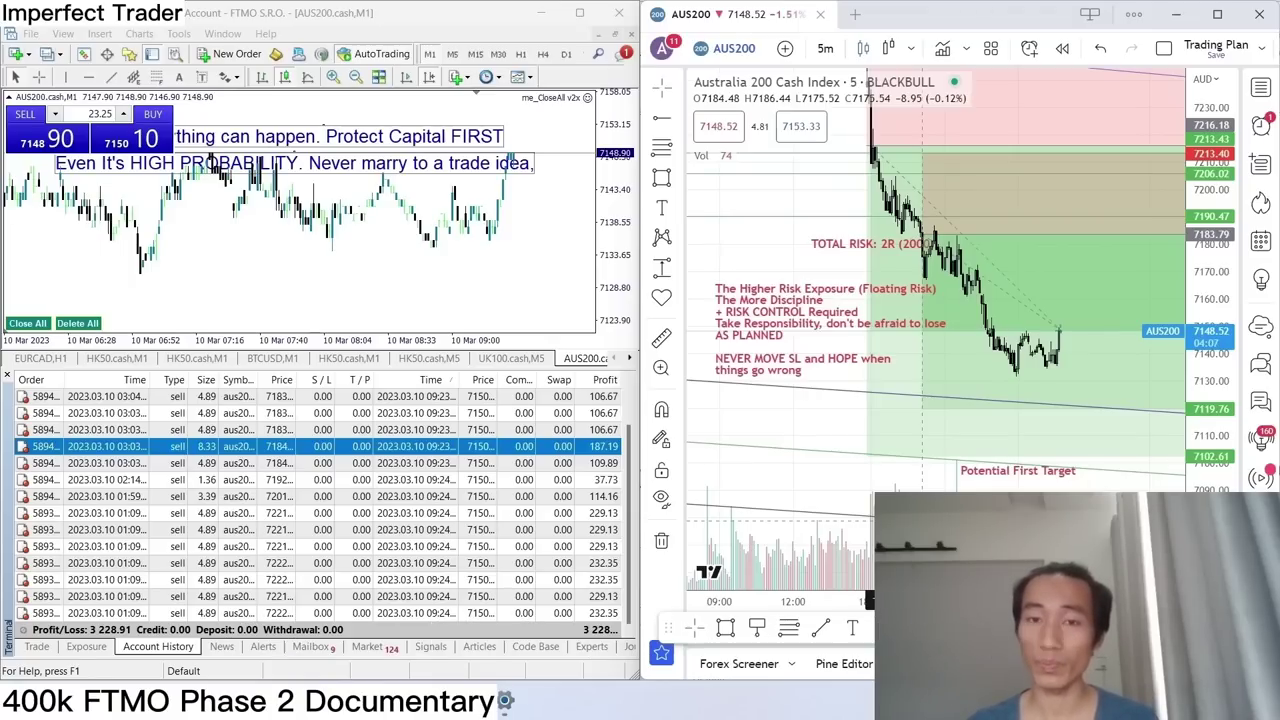
drag(822, 496, 825, 495)
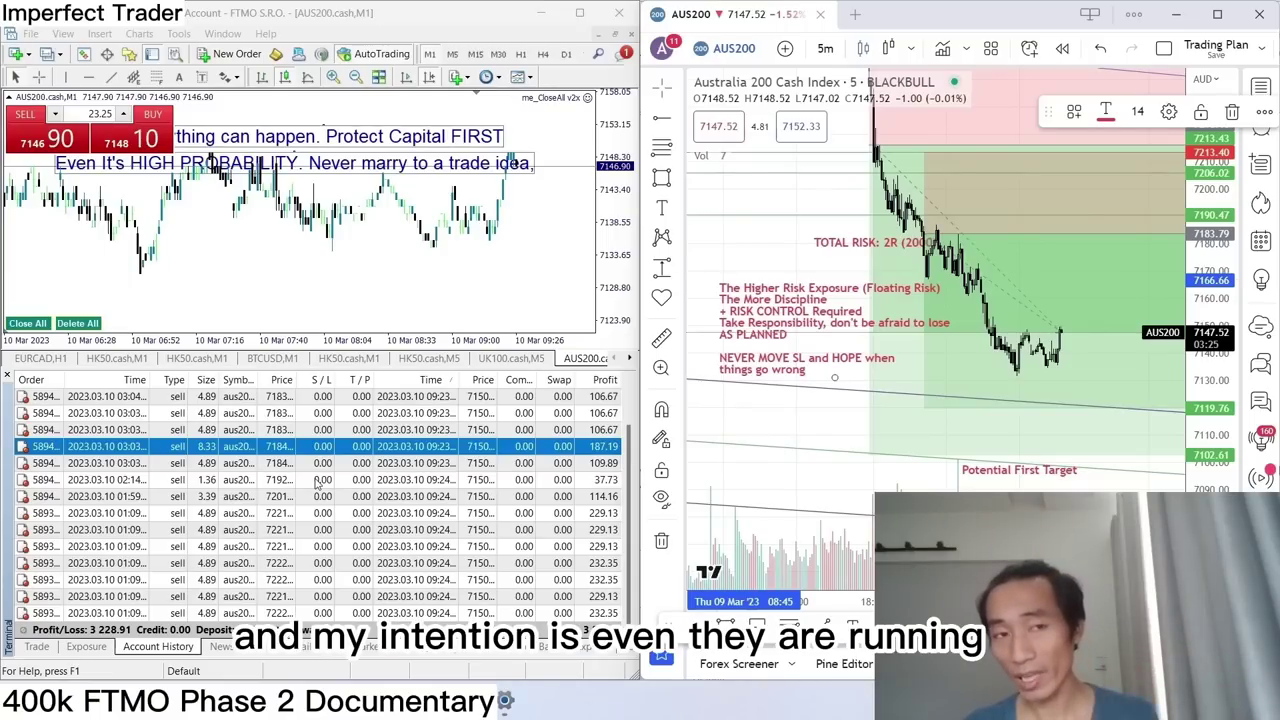
mouse_move(1046, 335)
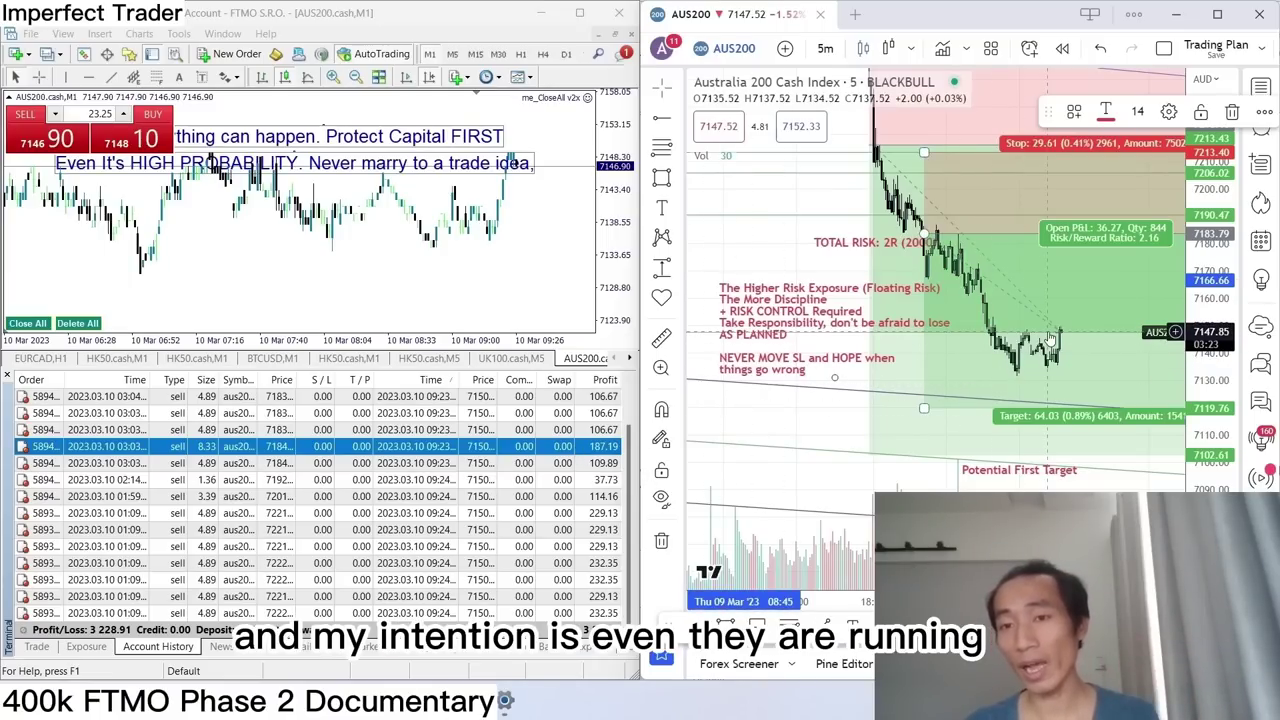
drag(818, 211, 818, 308)
mouse_move(930, 250)
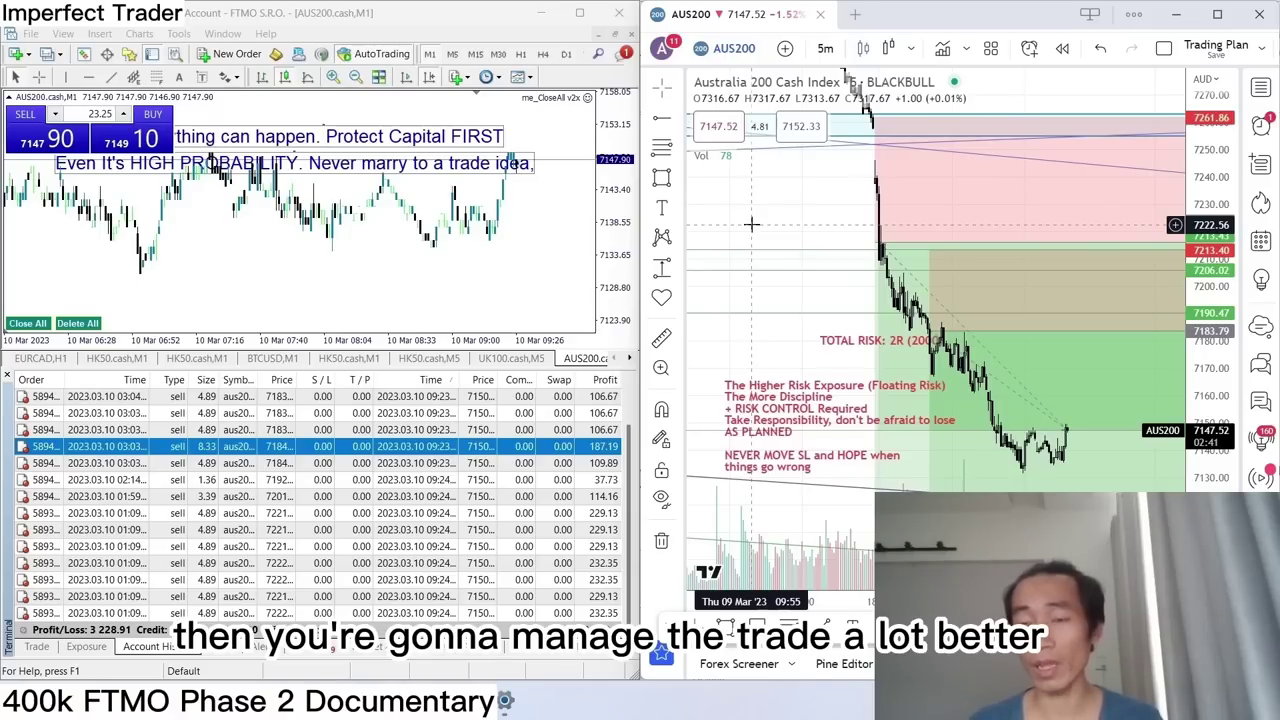
scroll(1213, 430, down, 2)
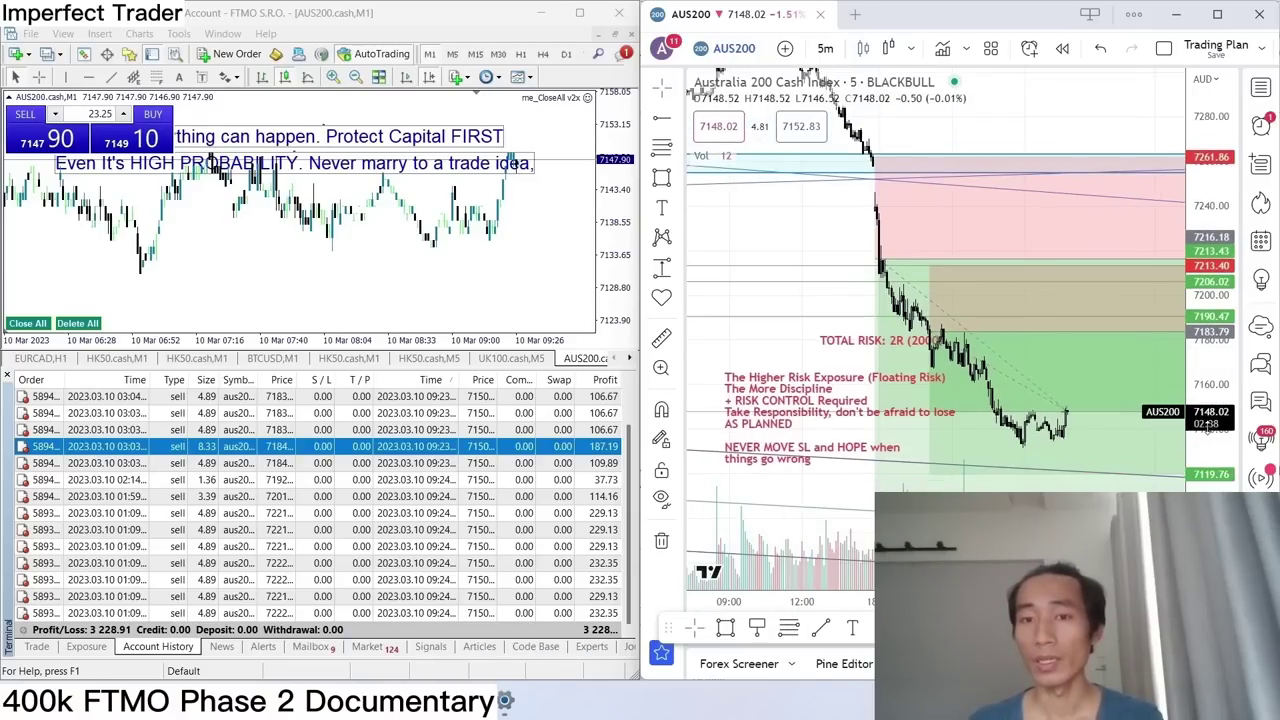
drag(817, 290, 817, 251)
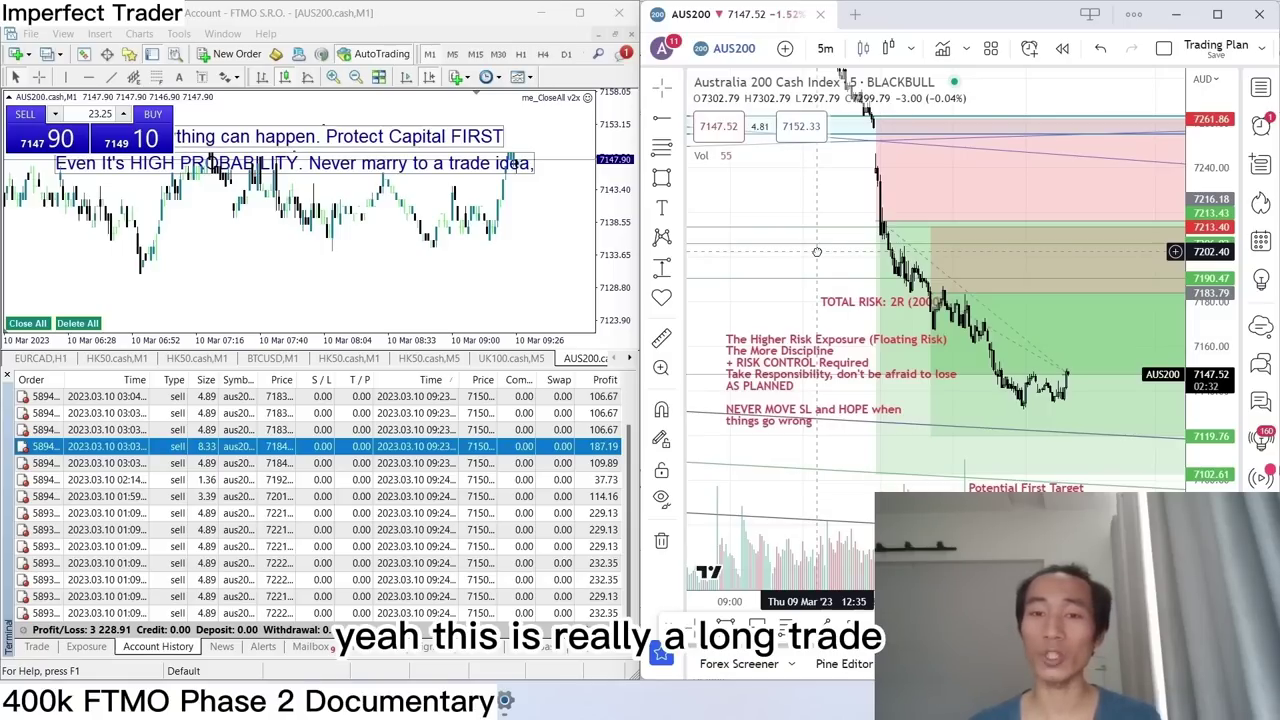
Measure the trade's duration with the Date Range tool from the start of the drop to the latest AUS200 candle.
click(679, 267)
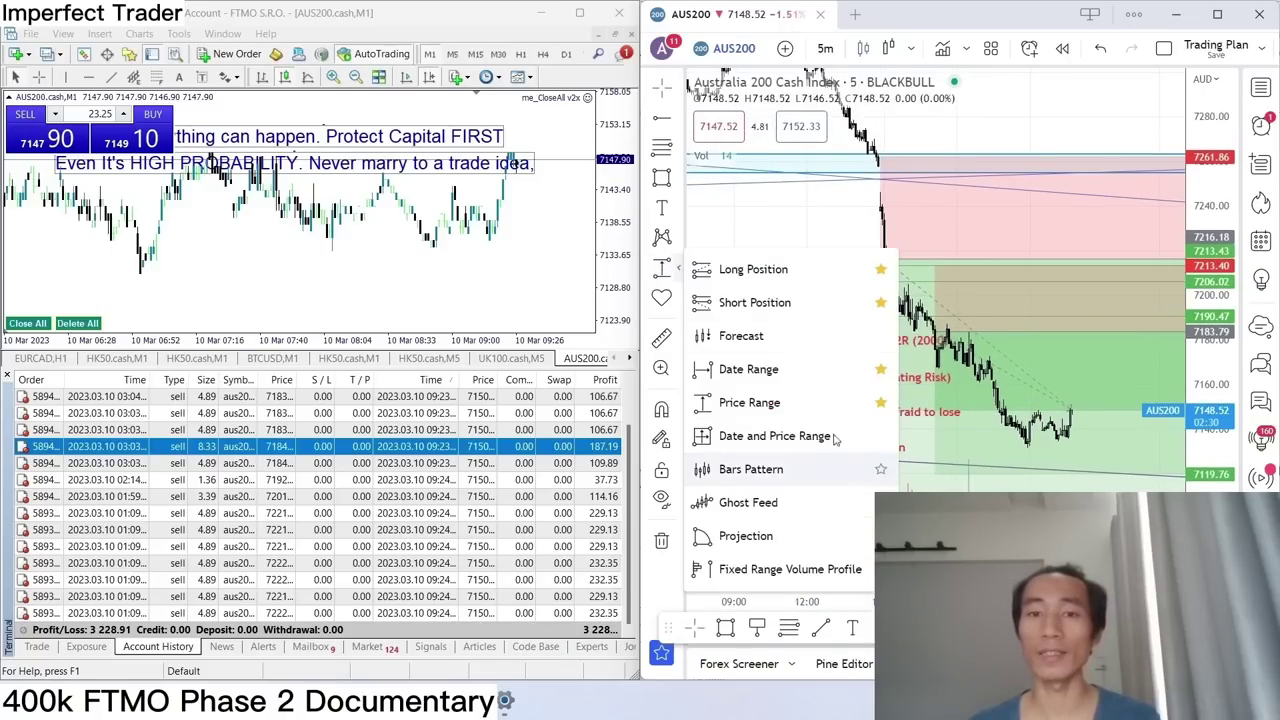
click(814, 371)
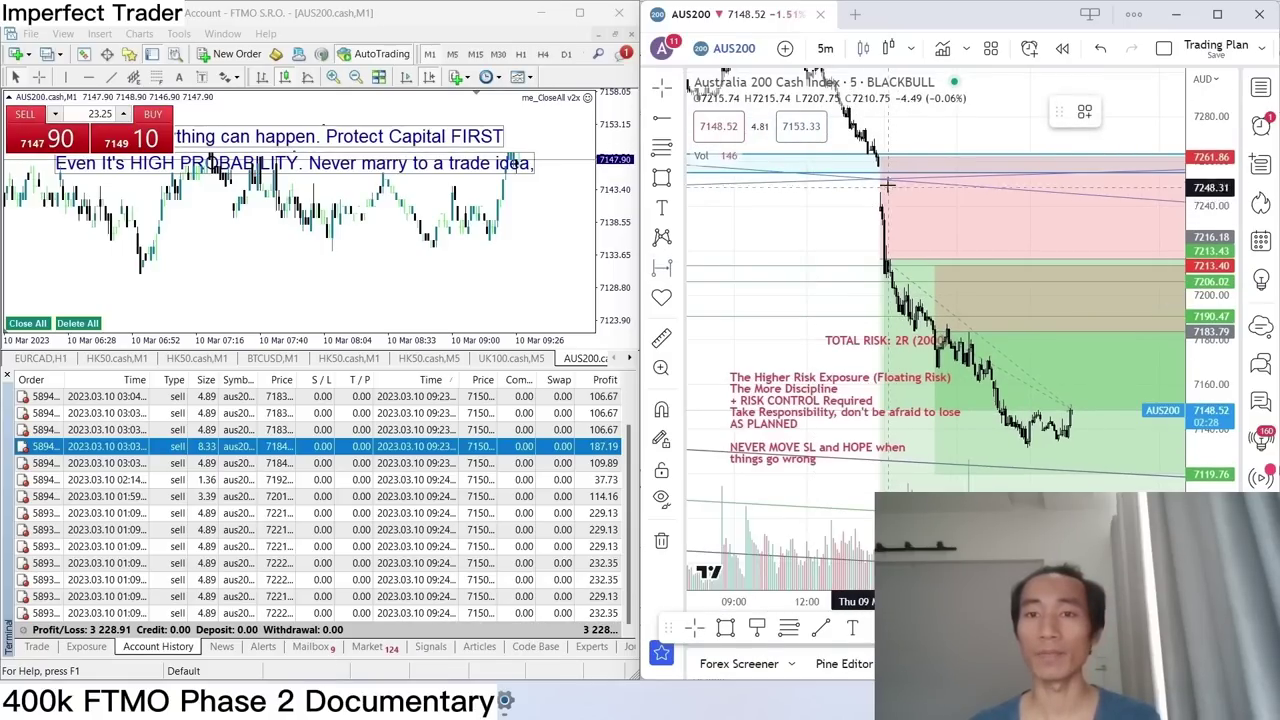
click(887, 184)
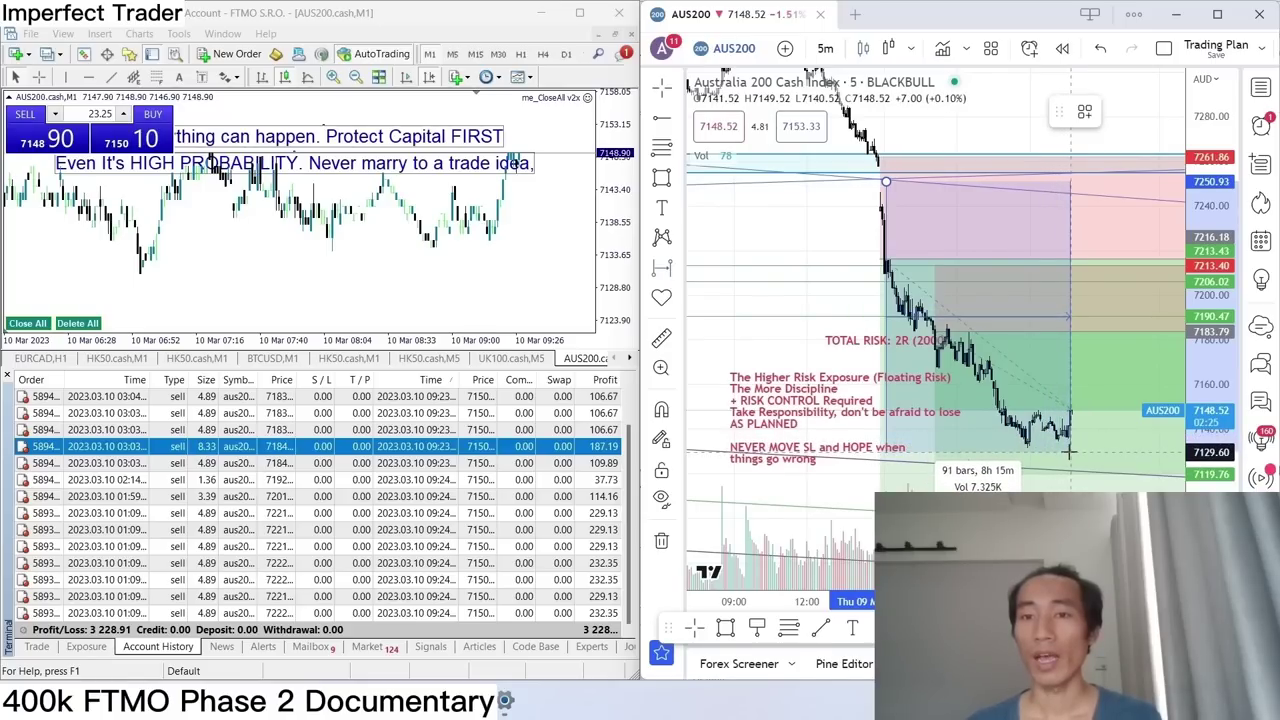
key(Escape)
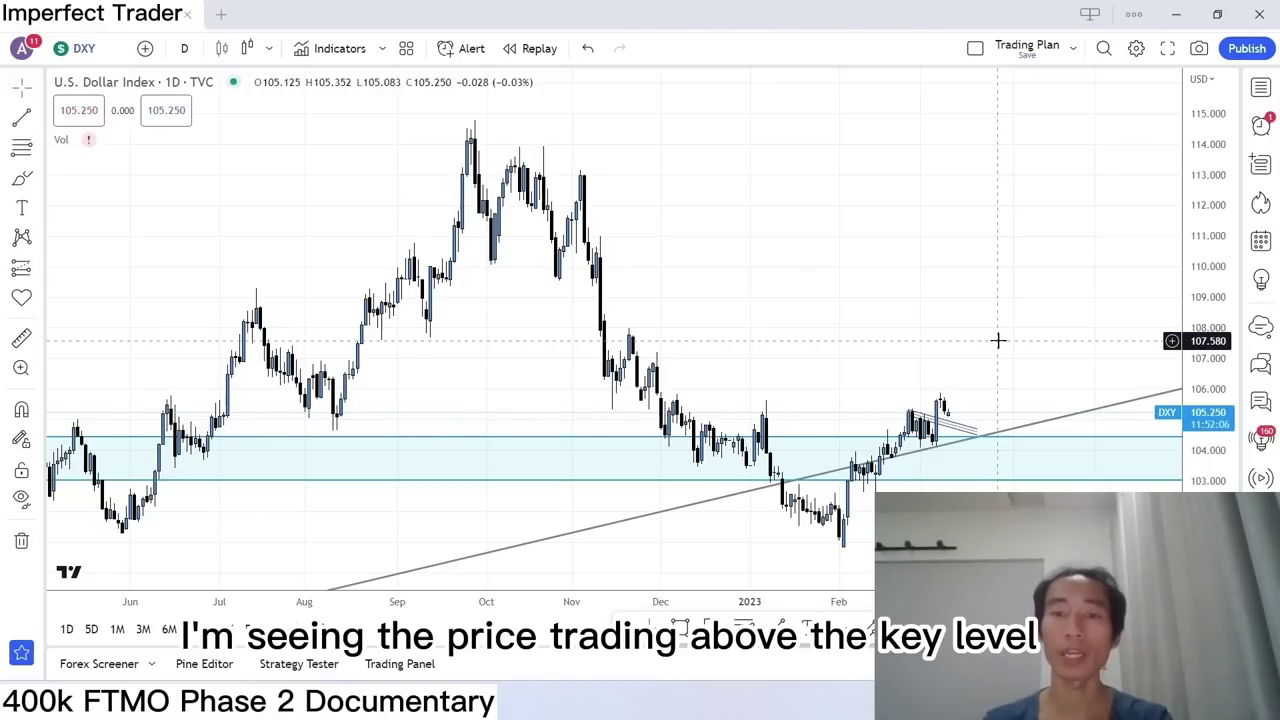
Examine the U.S. Dollar Index against its rising trendline and blue key level on the weekly and daily intervals.
scroll(998, 341, down, 3)
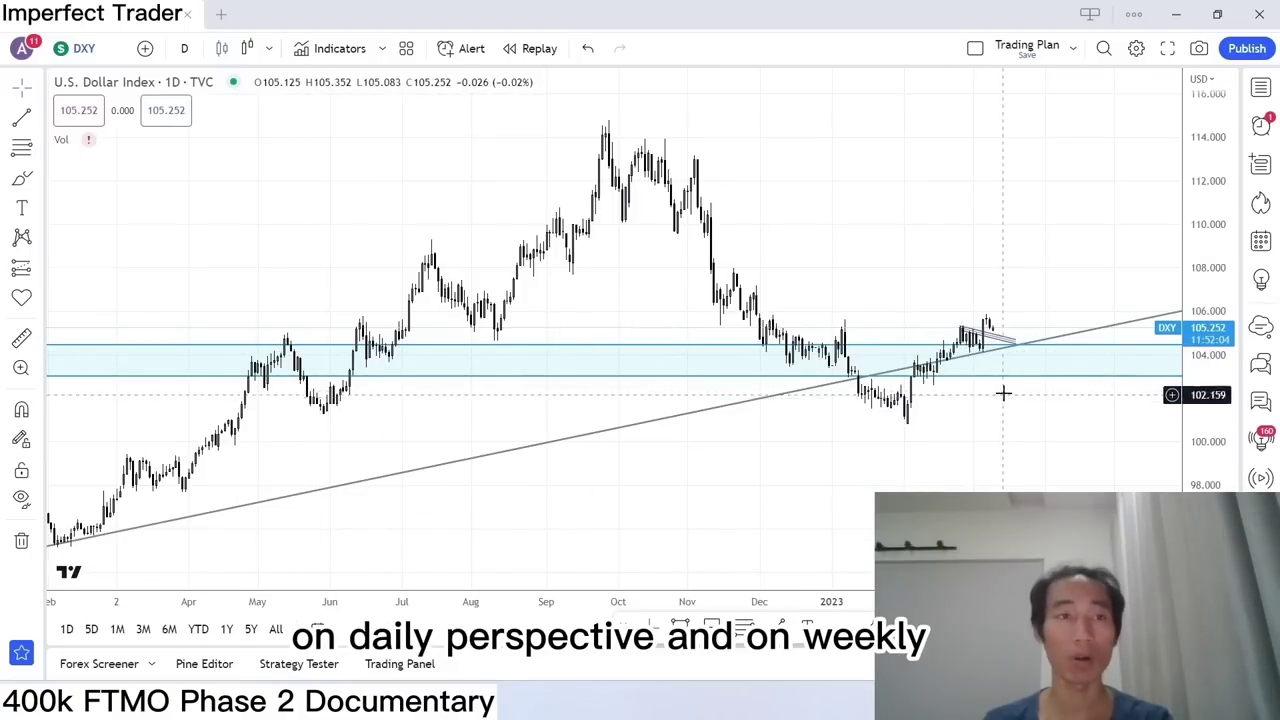
key(w)
key(Return)
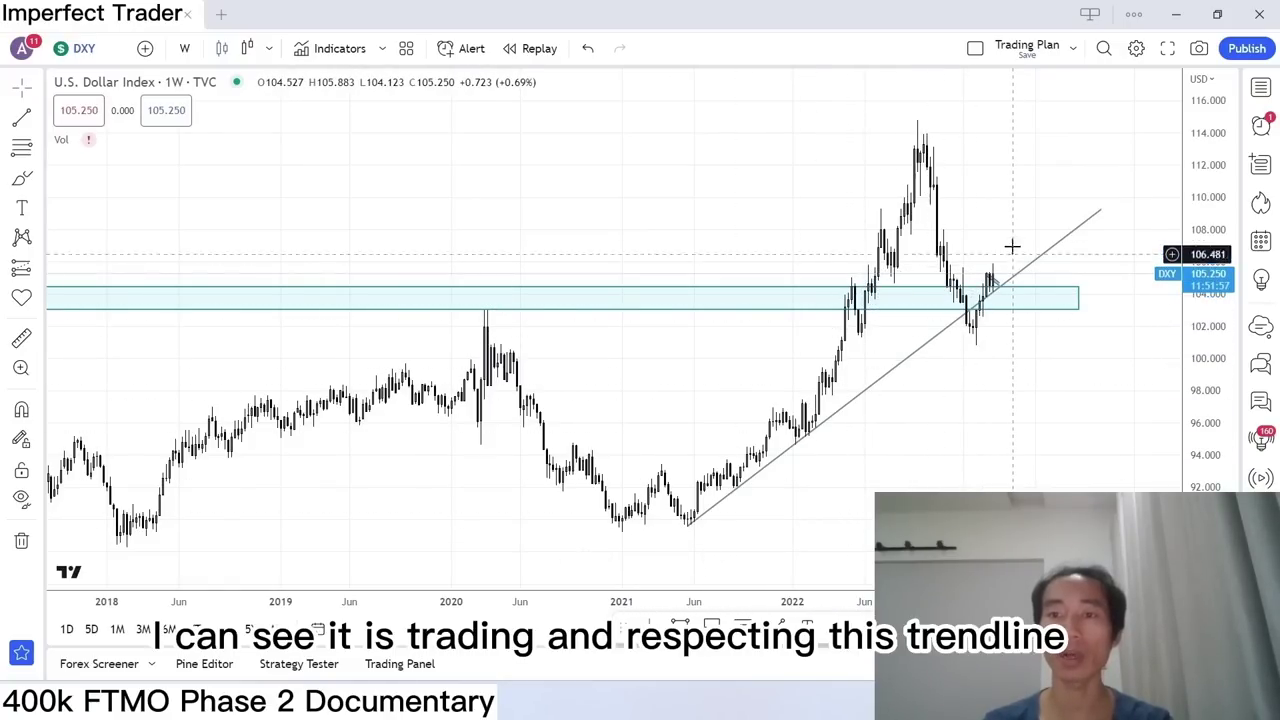
text(1d)
key(Return)
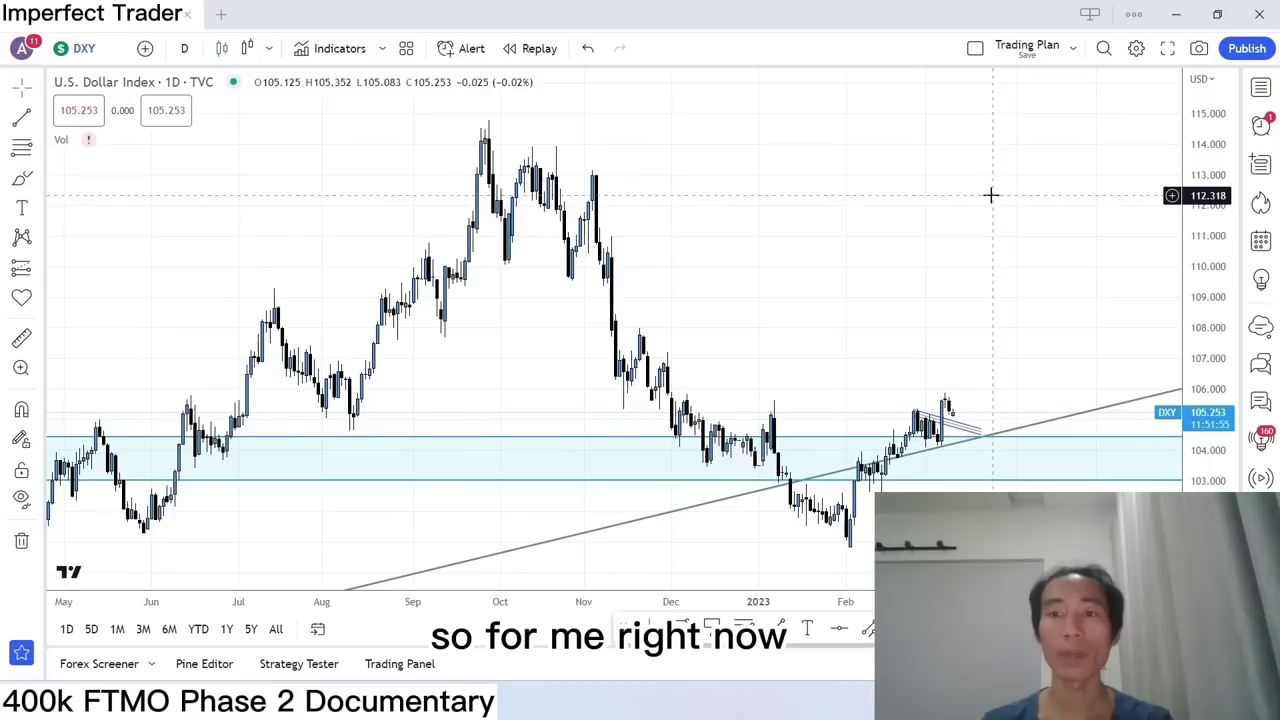
scroll(985, 230, up, 5)
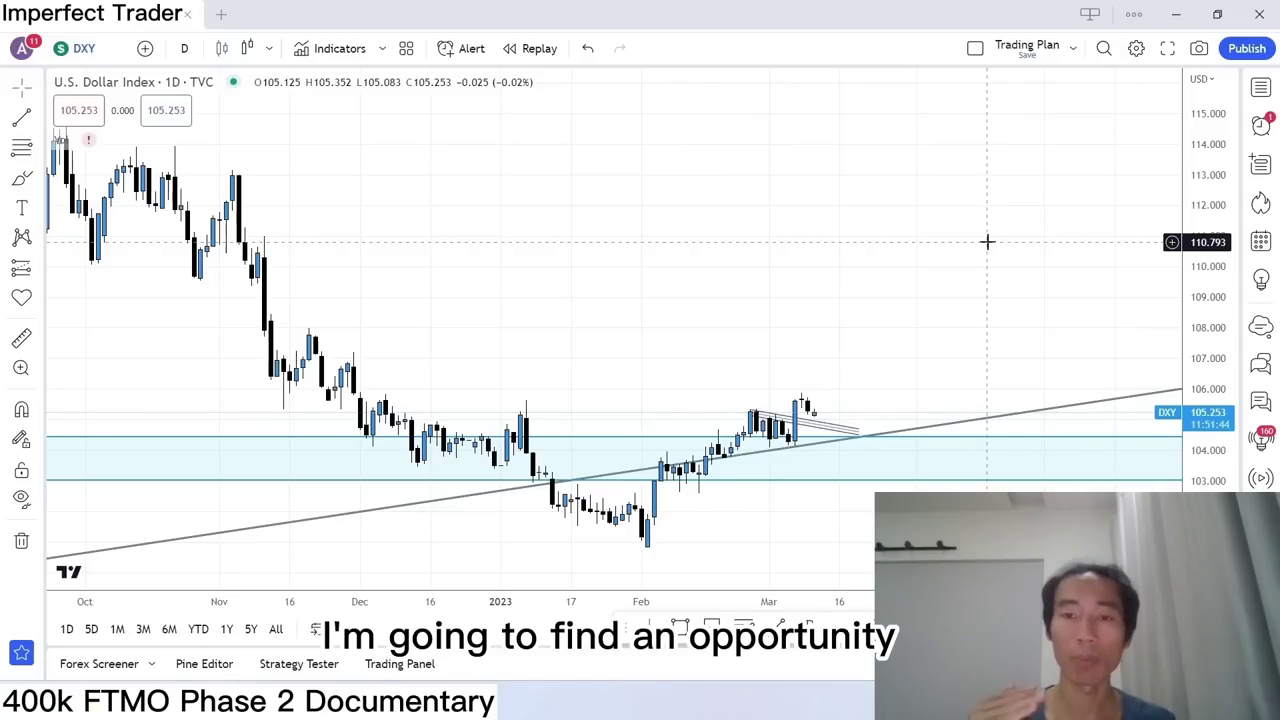
Draw a rising projection path from the latest daily U.S. Dollar Index candle up to about 110.
click(24, 177)
click(100, 343)
click(815, 410)
double_click(927, 265)
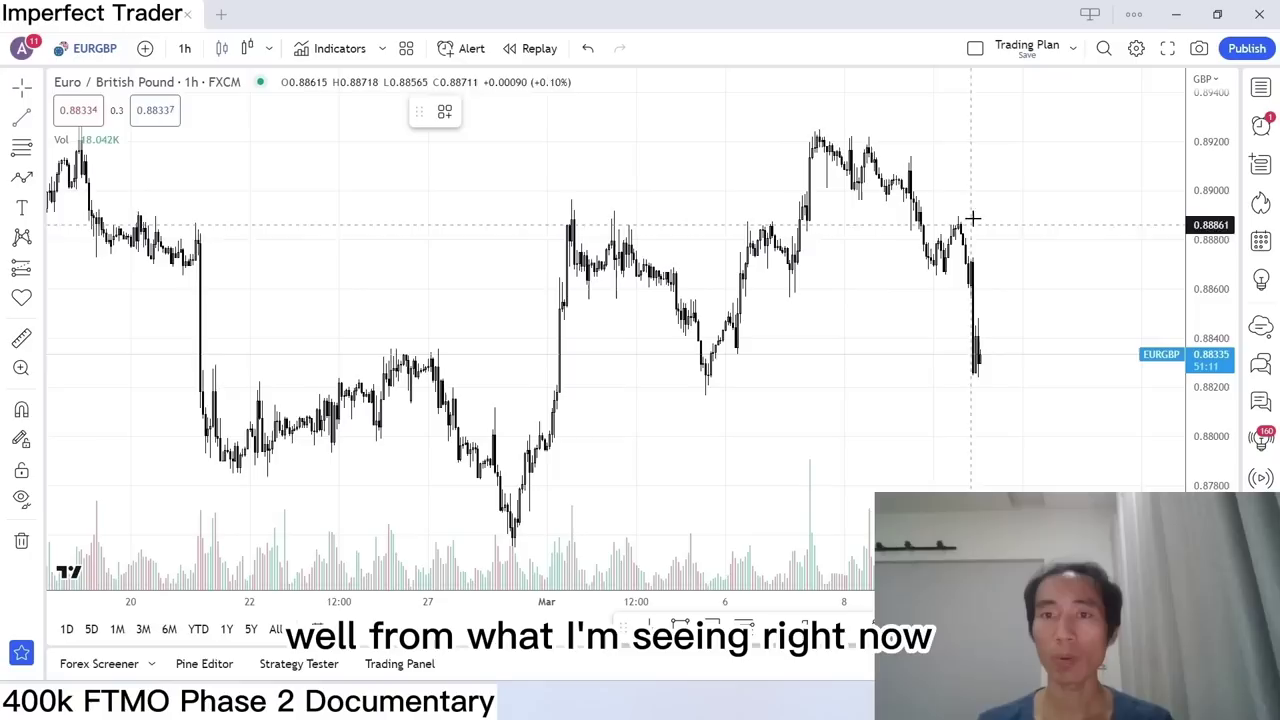
Switch the EURGBP chart to the 4-hour interval.
scroll(760, 189, down, 1)
text(4)
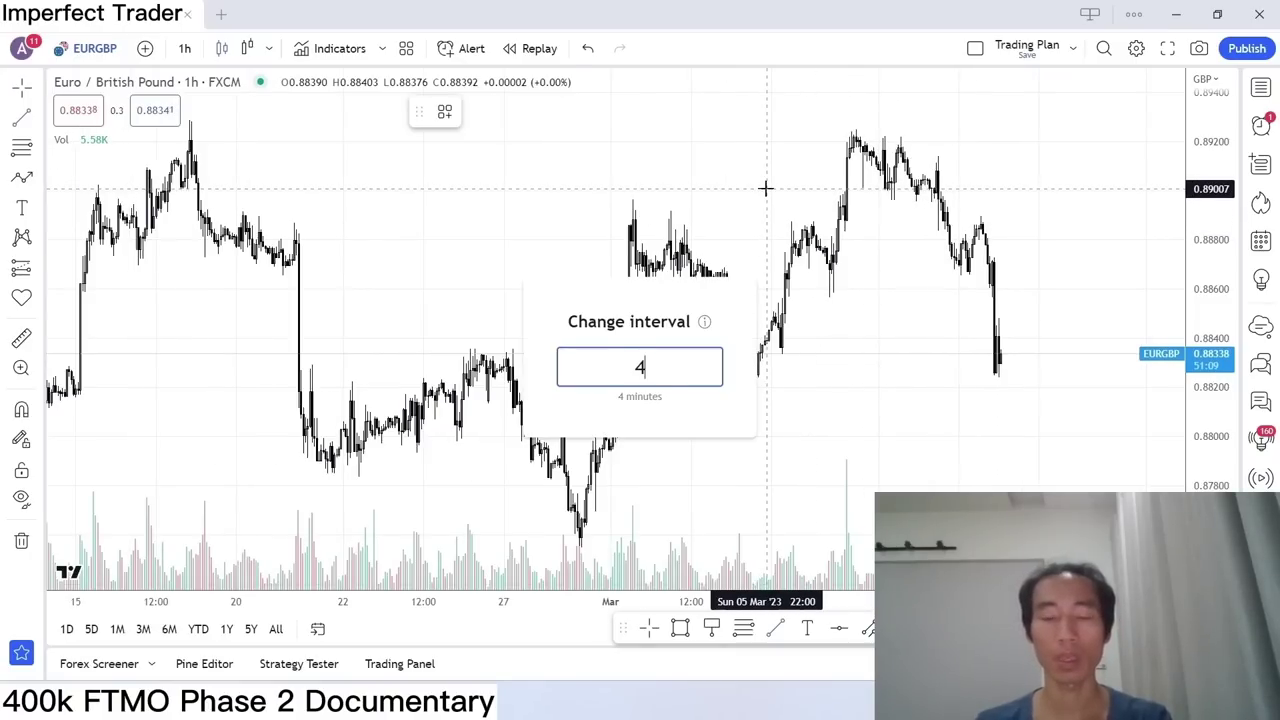
text(h)
key(Return)
Draw a descending trend line on EURGBP from the early-February high near 0.898 past the mid-February high to about 0.879.
right_click(709, 147)
click(798, 522)
click(22, 117)
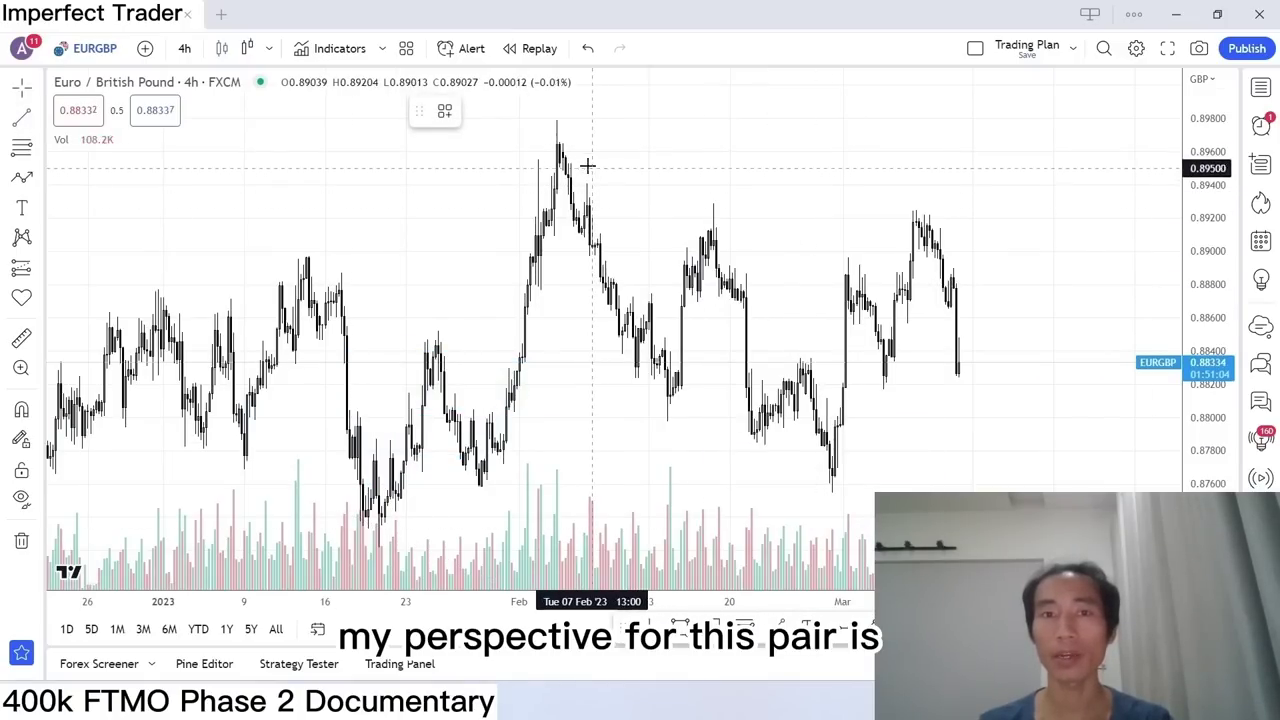
mouse_move(560, 121)
mouse_down()
mouse_move(1089, 466)
mouse_move(1089, 483)
mouse_move(1135, 432)
mouse_up()
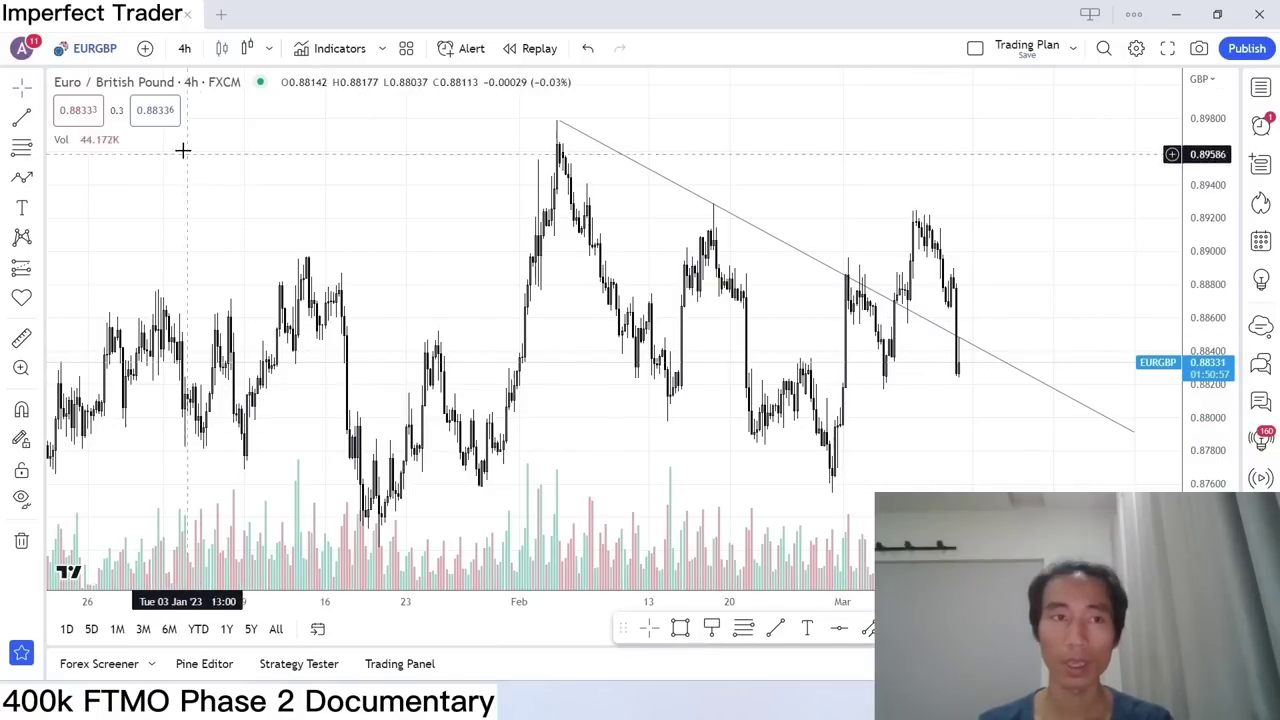
Draw a rising trend line on EURGBP from the mid-December low near 0.869 under the later lows to about 0.878.
drag(348, 521, 428, 521)
key(alt+t)
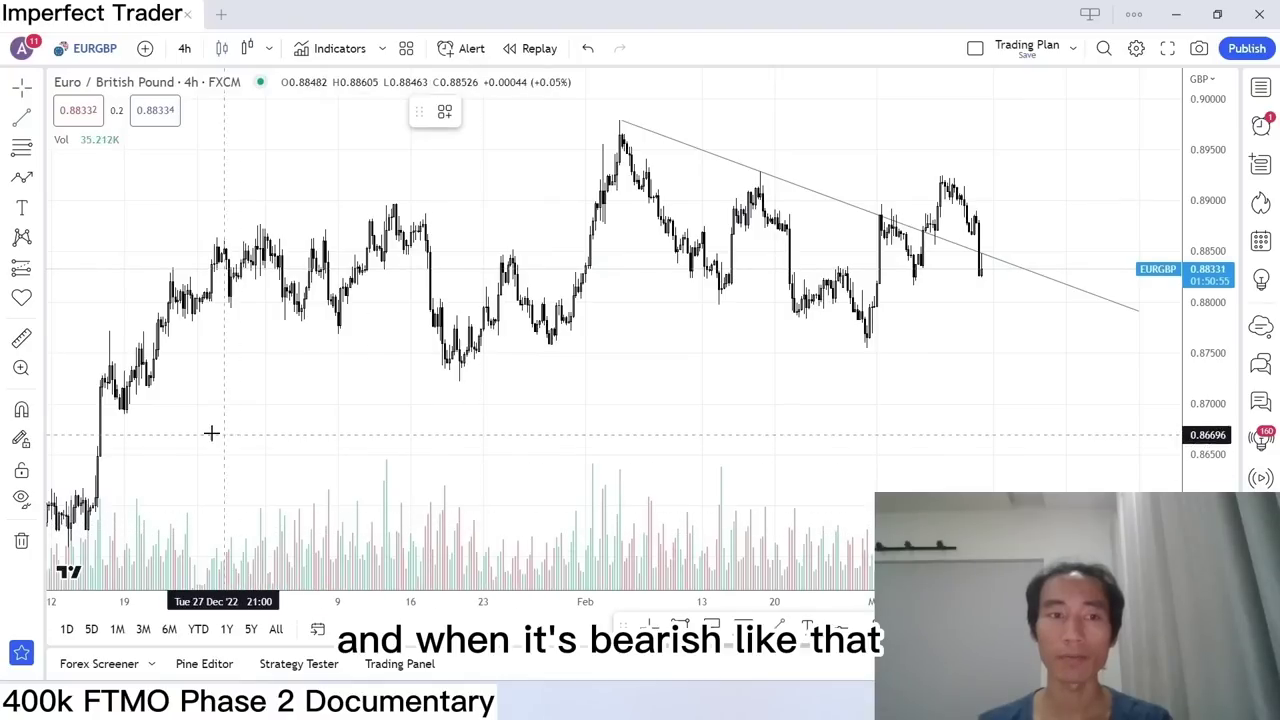
click(122, 414)
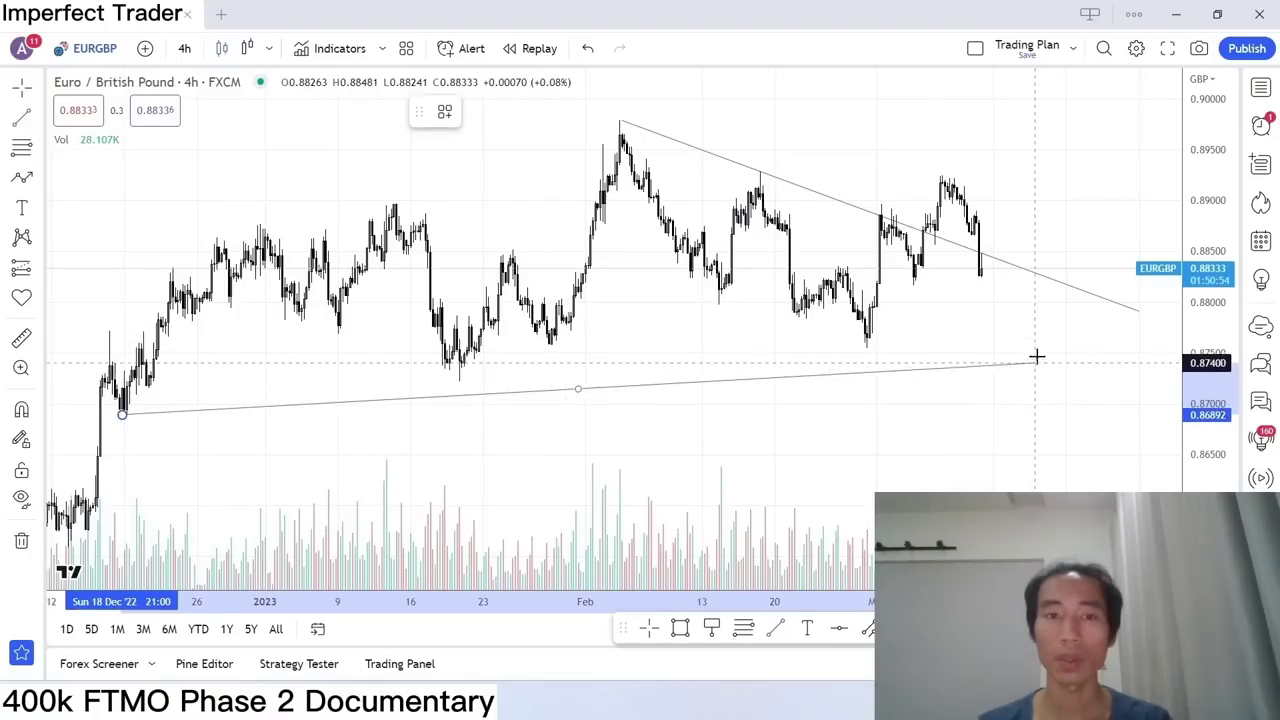
click(1085, 318)
Draw a falling projection on EURGBP from beside the latest candle near 0.883 down to the rising trend line around 0.878.
scroll(1017, 420, up, 3)
click(22, 203)
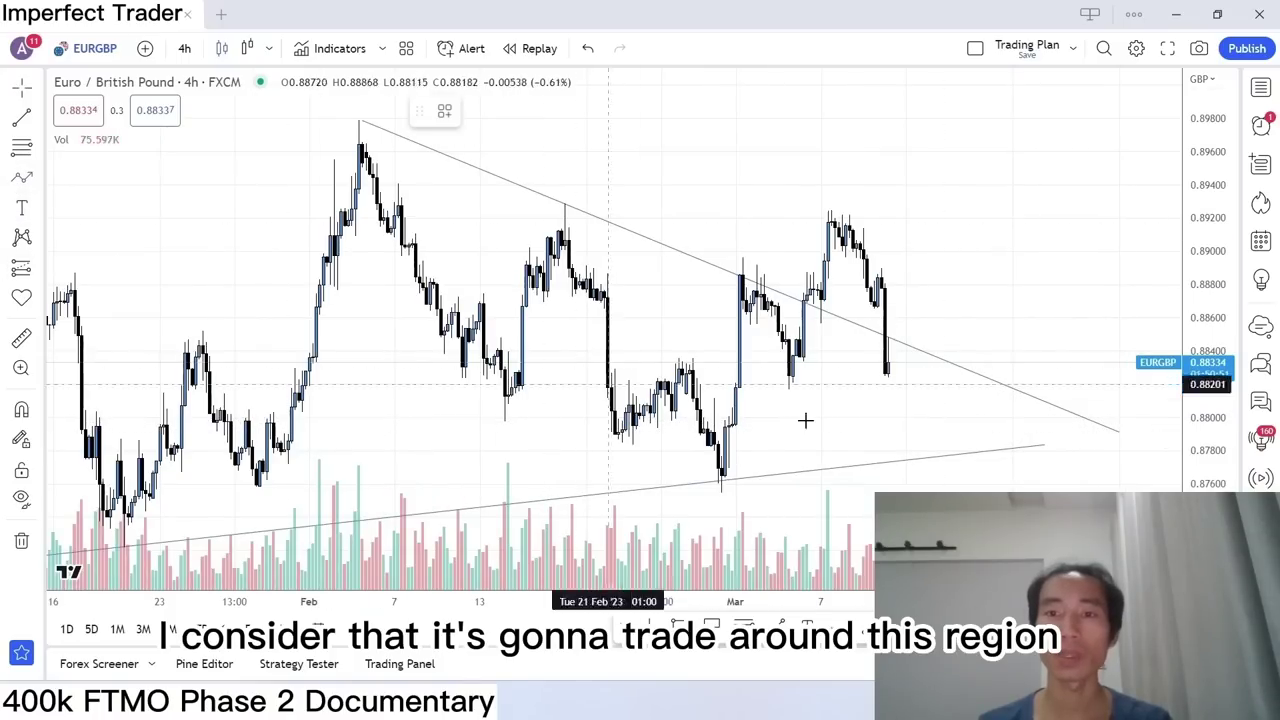
click(906, 370)
click(941, 448)
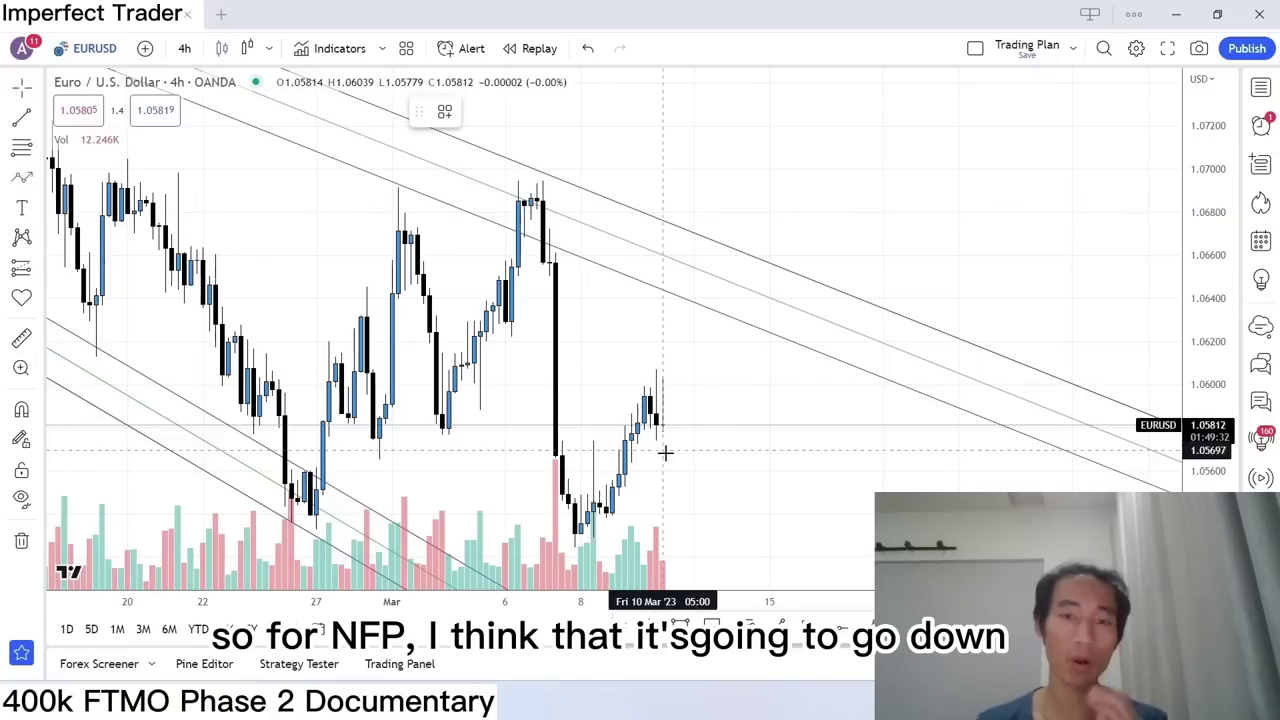
Draw a falling red projection arrow on the 4-hour EURUSD chart from about 1.058 beside the latest candle down to about 1.053.
click(694, 432)
click(758, 537)
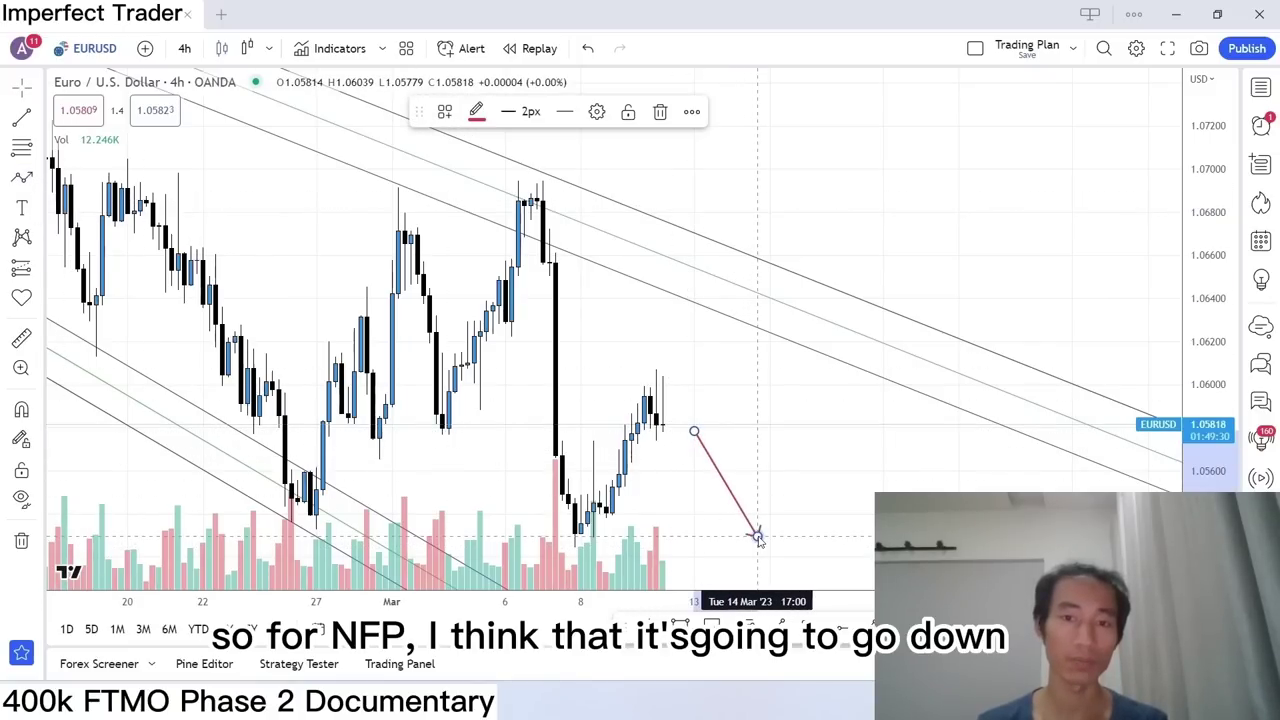
click(803, 491)
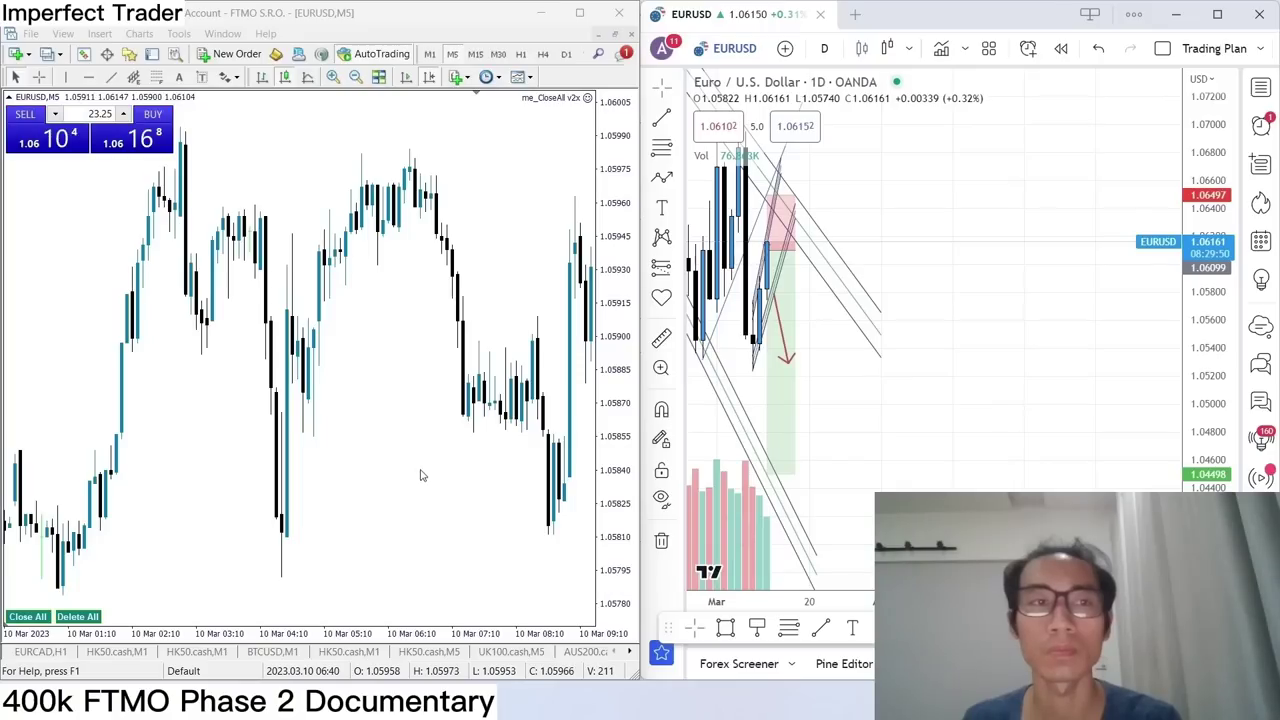
Bring the MetaTrader EURUSD chart to its latest candle and switch the TradingView EURUSD chart to the 5-minute interval.
key(End)
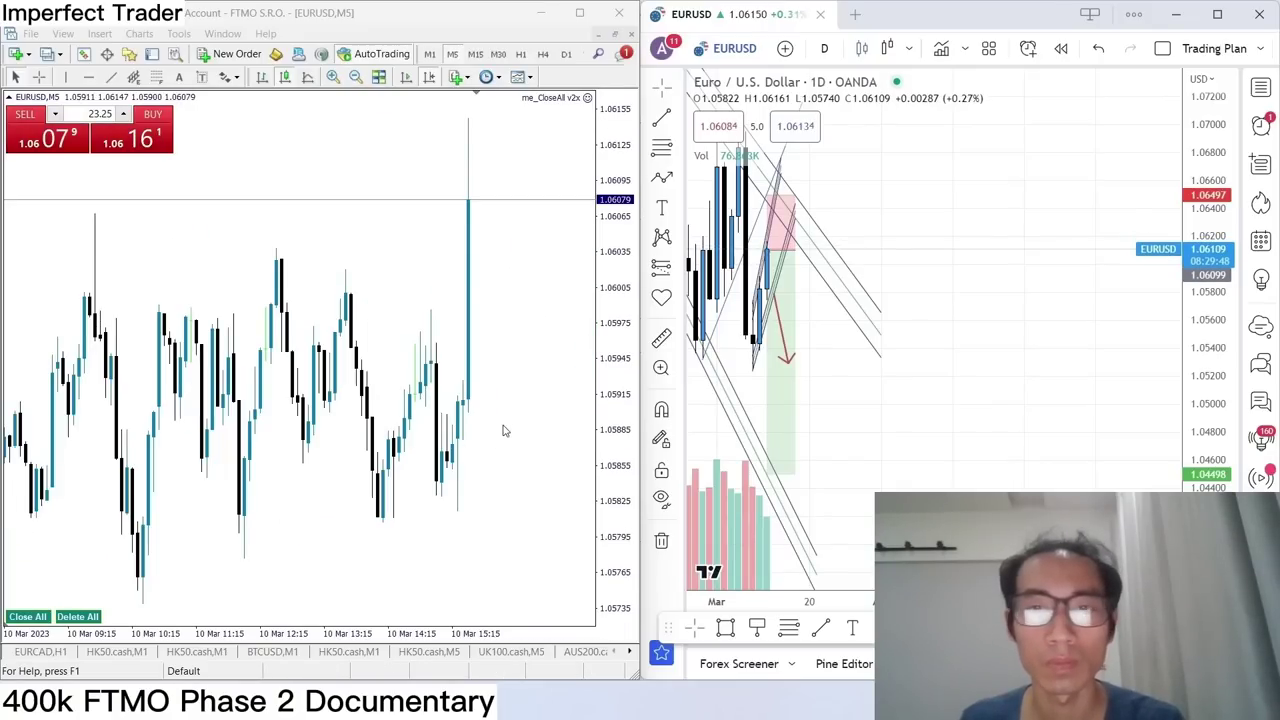
click(1100, 303)
text(5)
key(Return)
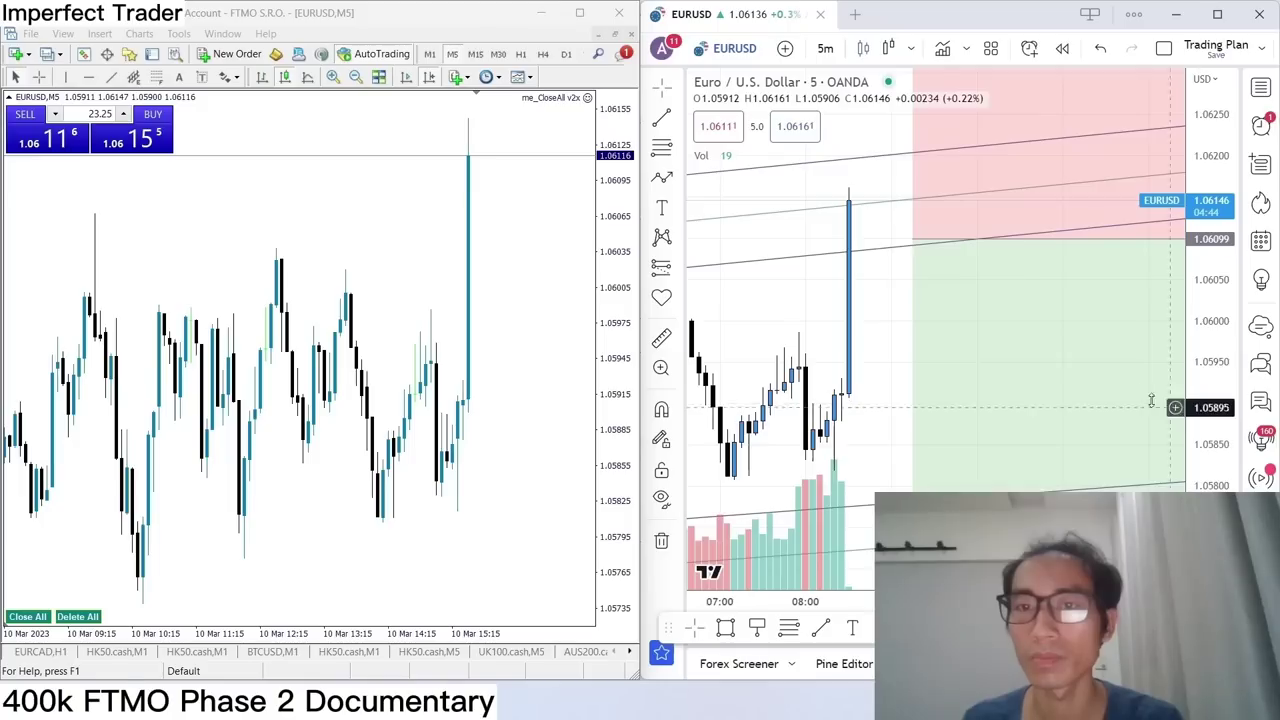
scroll(1006, 366, down, 5)
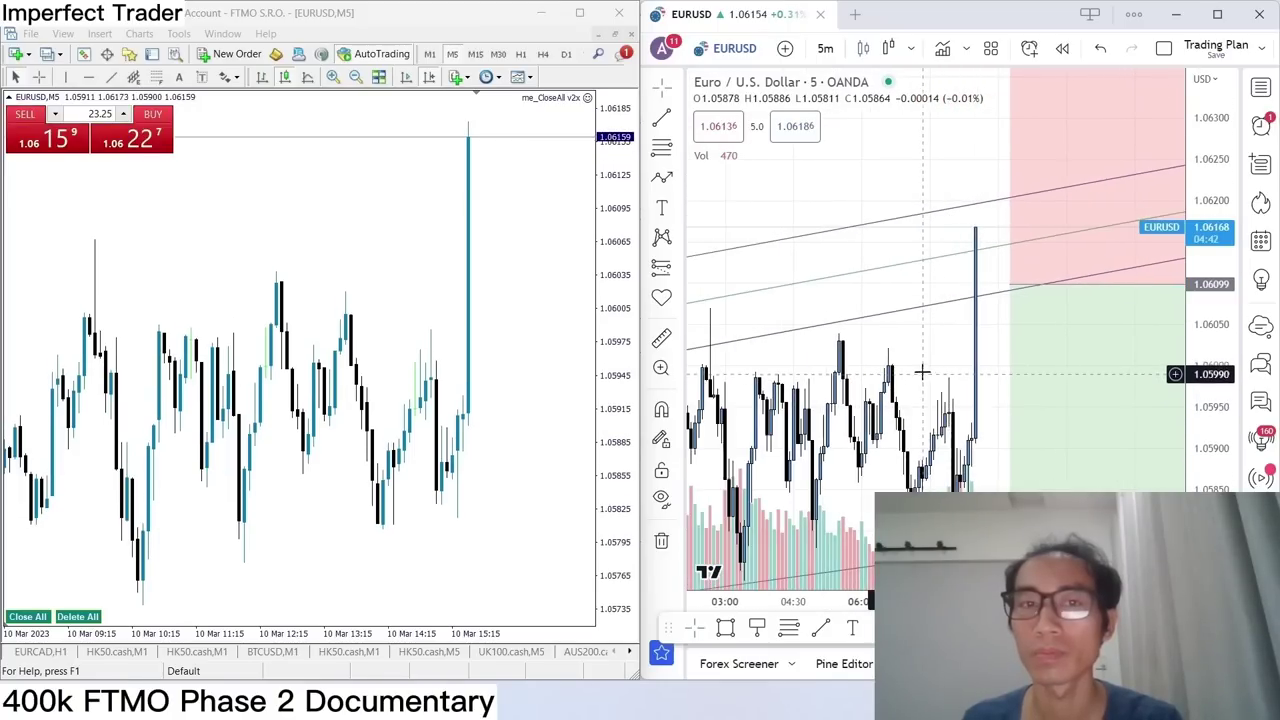
Examine the EURUSD news spike against the channels and short position on the 15-minute and 1-hour intervals.
drag(923, 229, 809, 306)
text(15)
key(Return)
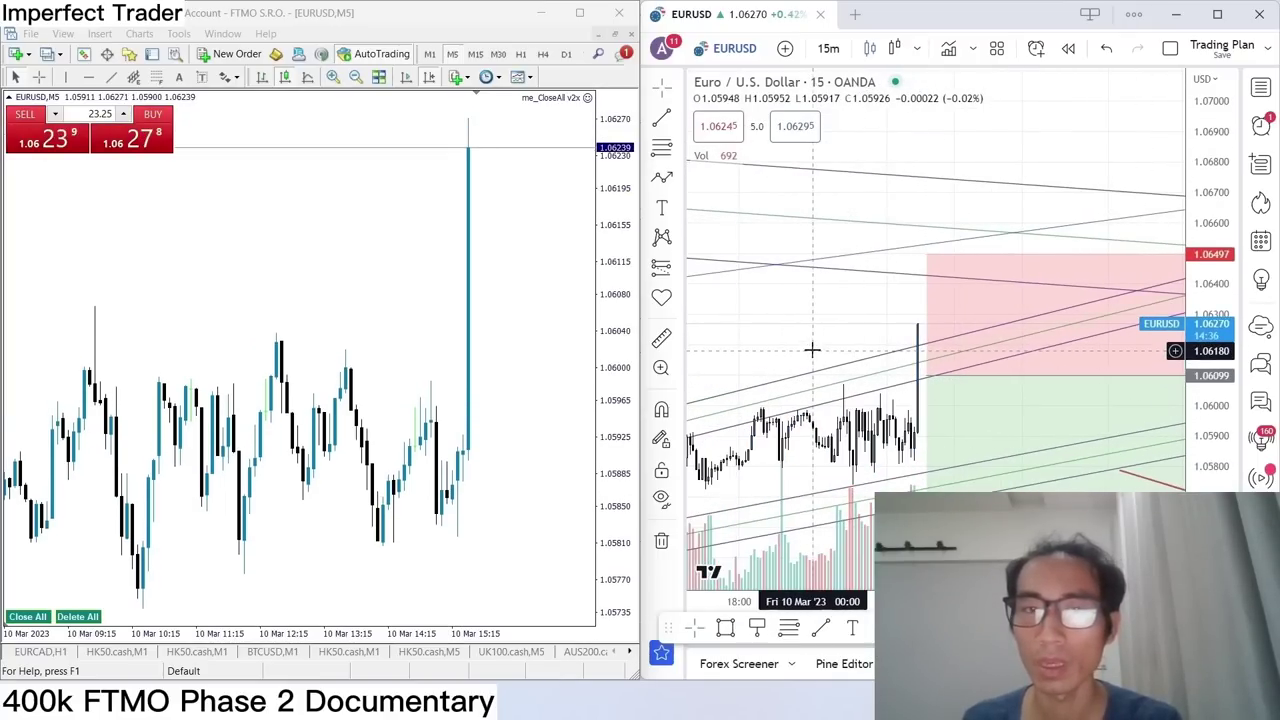
scroll(812, 349, down, 2)
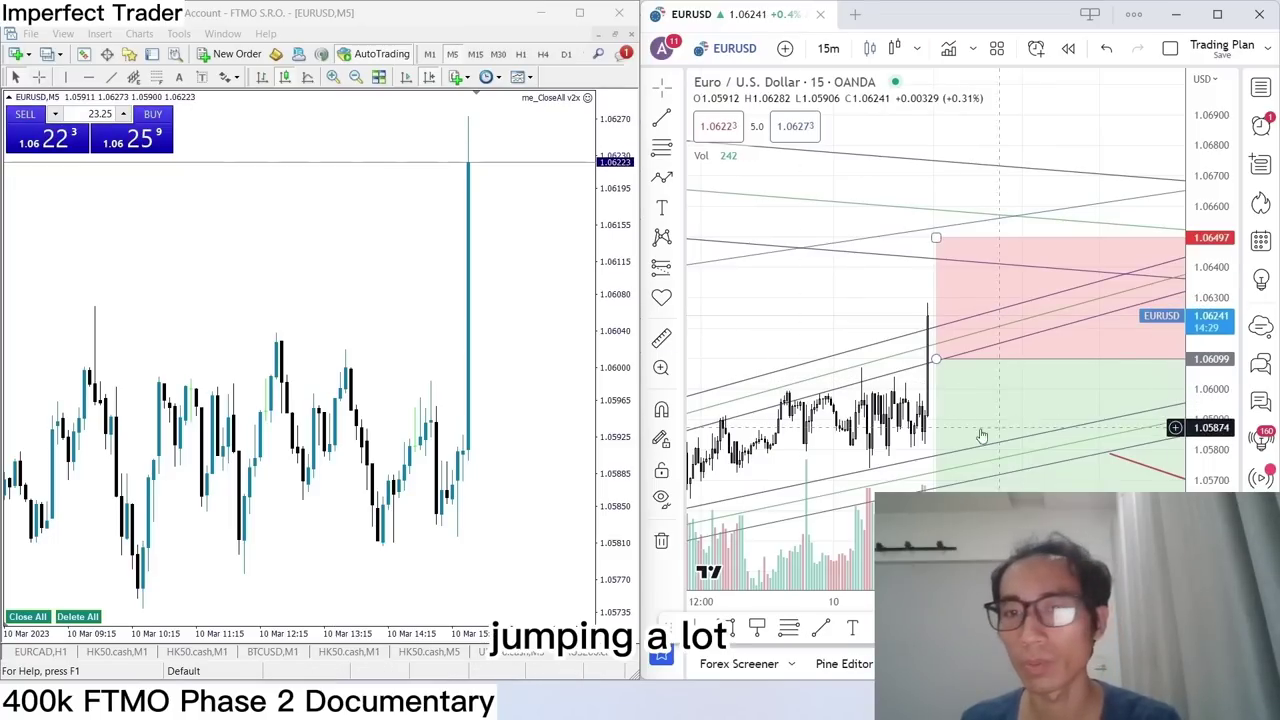
text(1)
key(Escape)
text(1h)
key(Return)
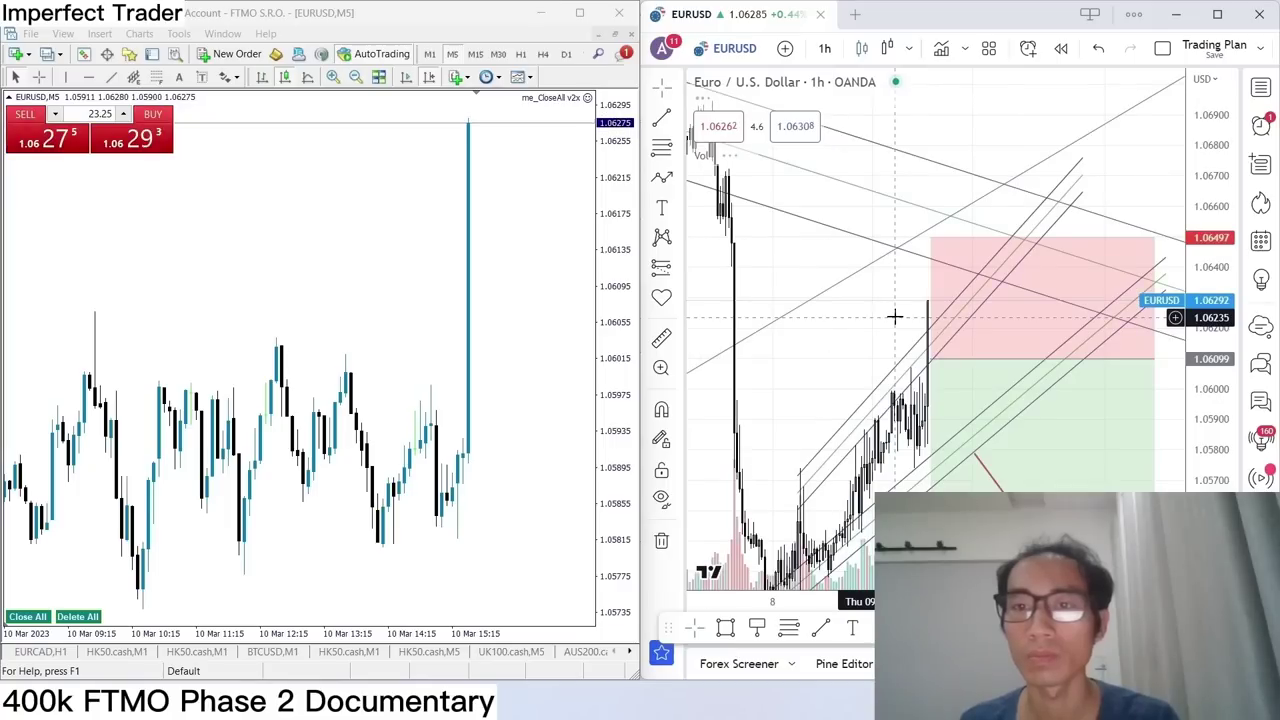
Return EURUSD to the 5-minute interval and move the short position drawing so its entry sits at 1.06292.
text(5m)
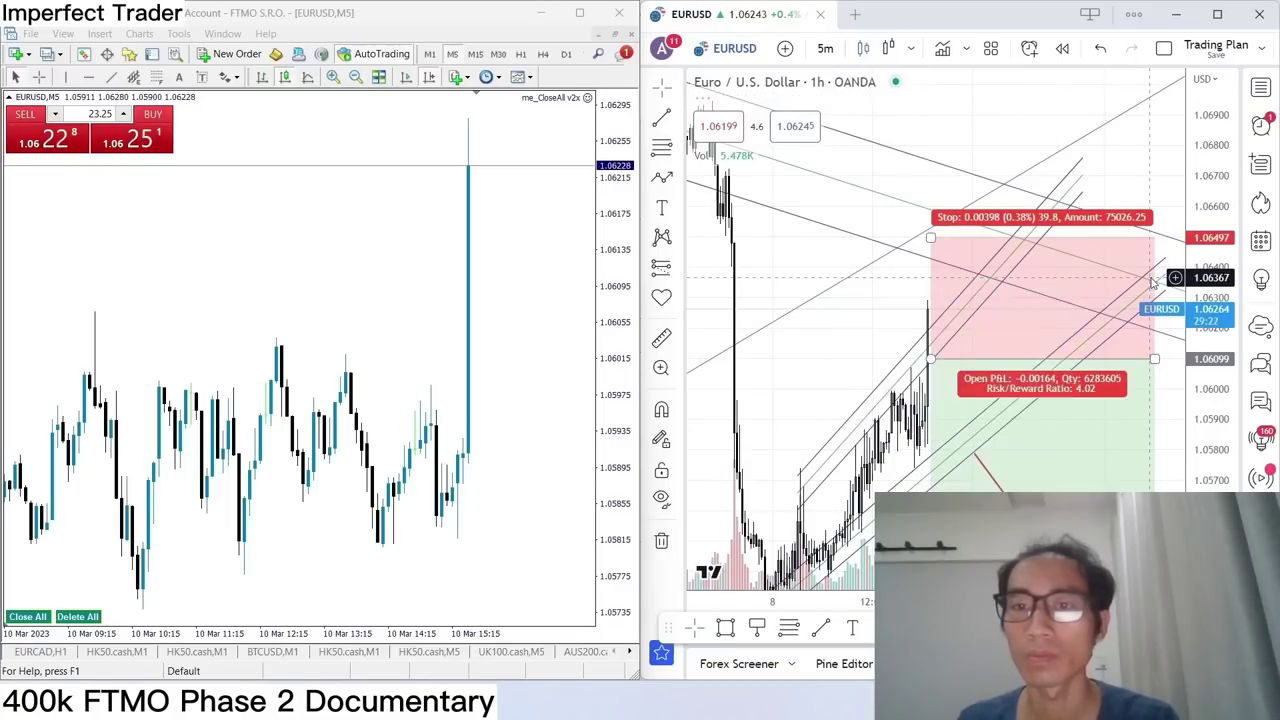
key(Return)
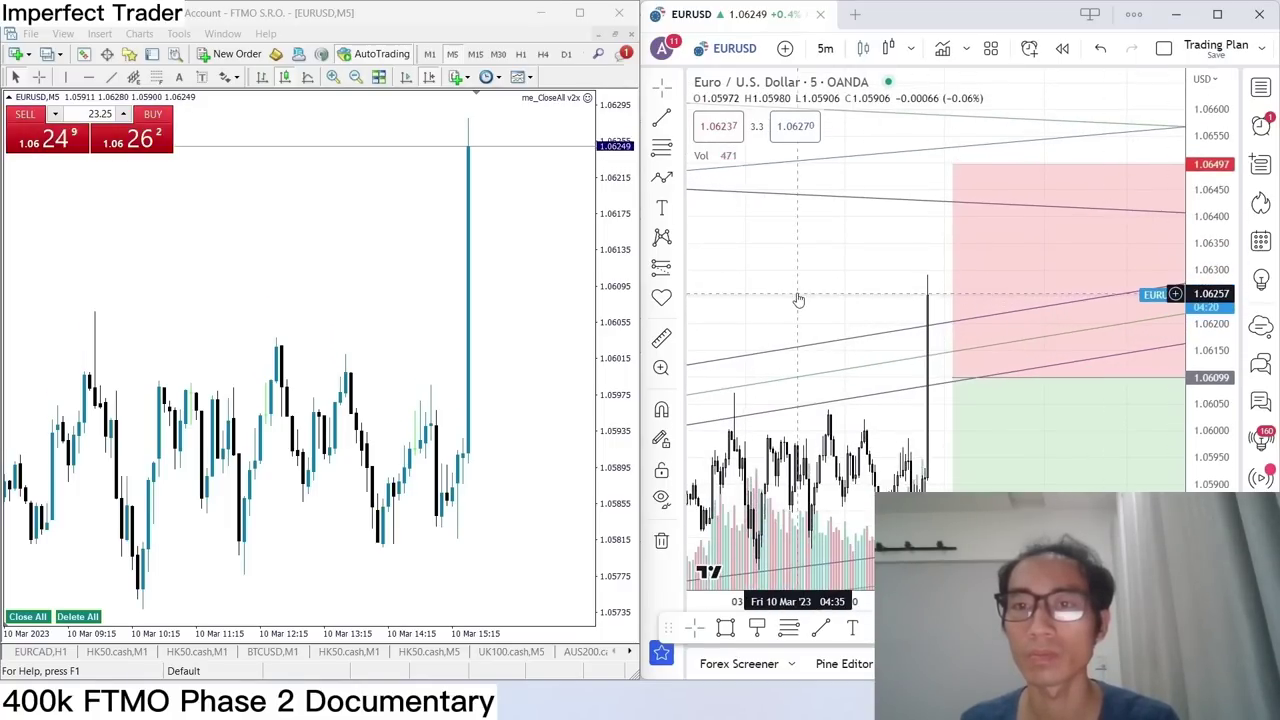
click(912, 450)
drag(901, 343, 898, 316)
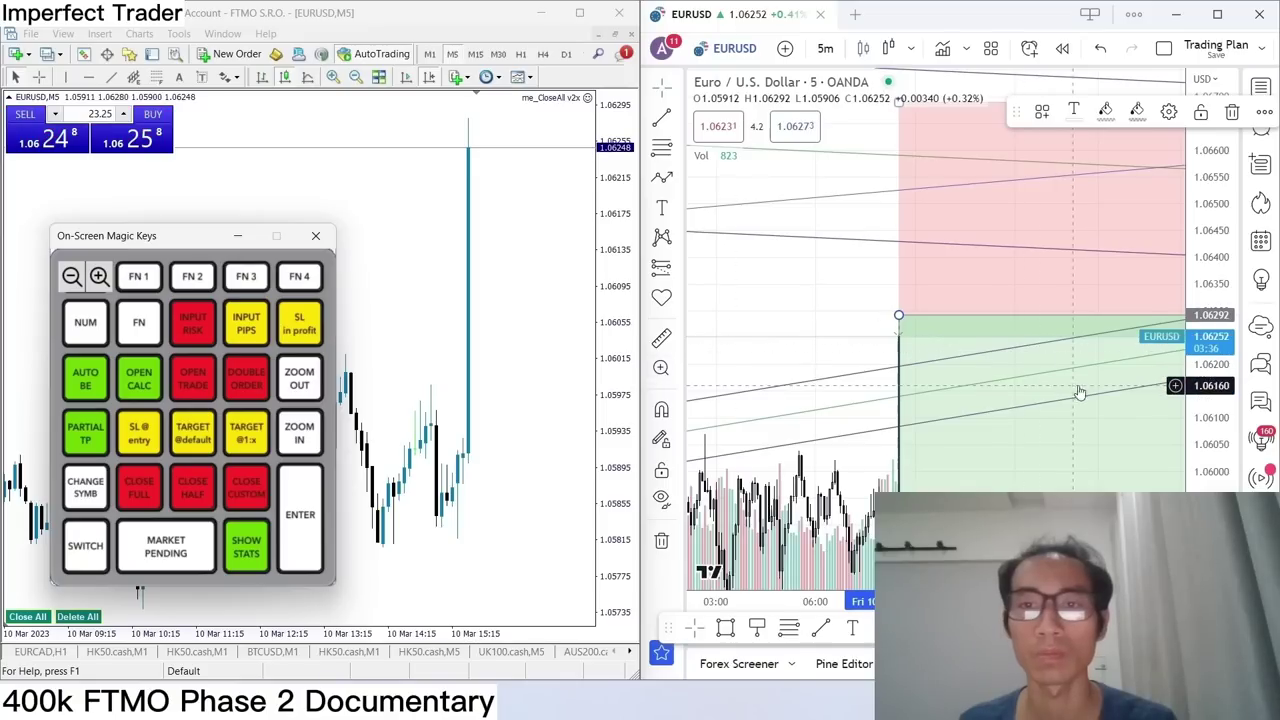
scroll(1227, 358, down, 2)
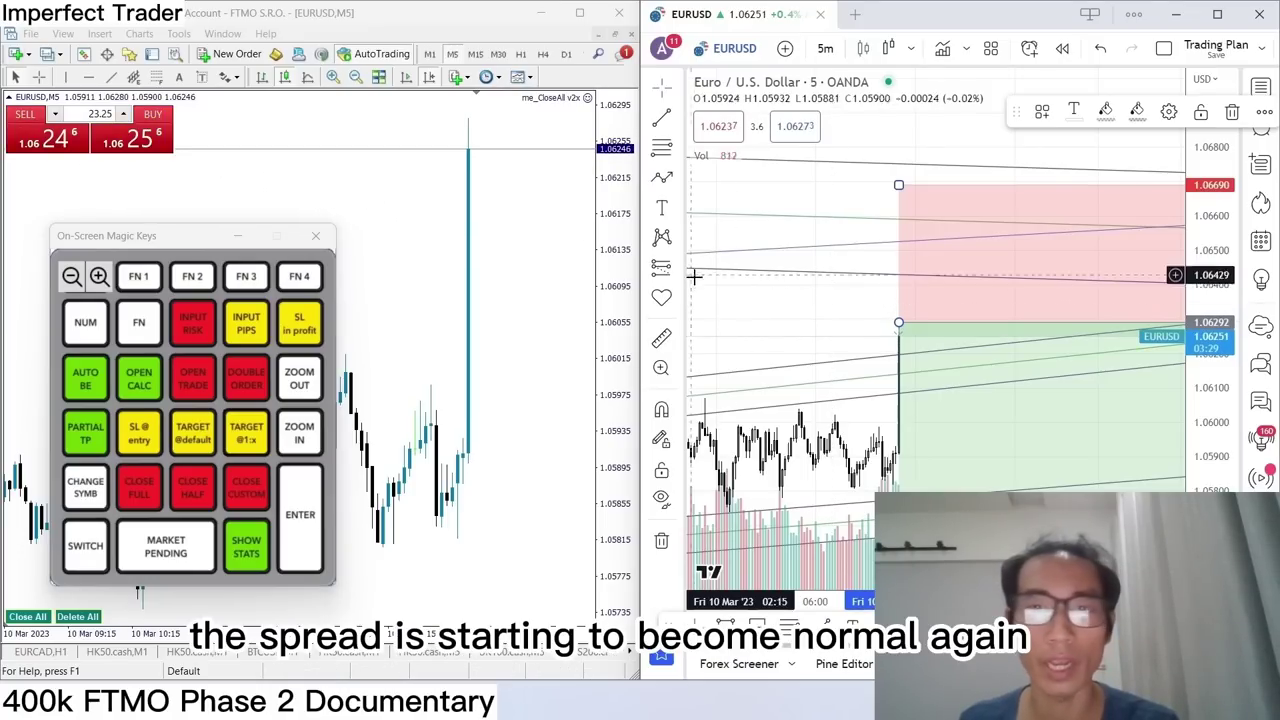
scroll(857, 287, down, 2)
Switch EURUSD to the 1-minute interval and raise the short position drawing to an entry of 1.06328.
key(1)
key(Return)
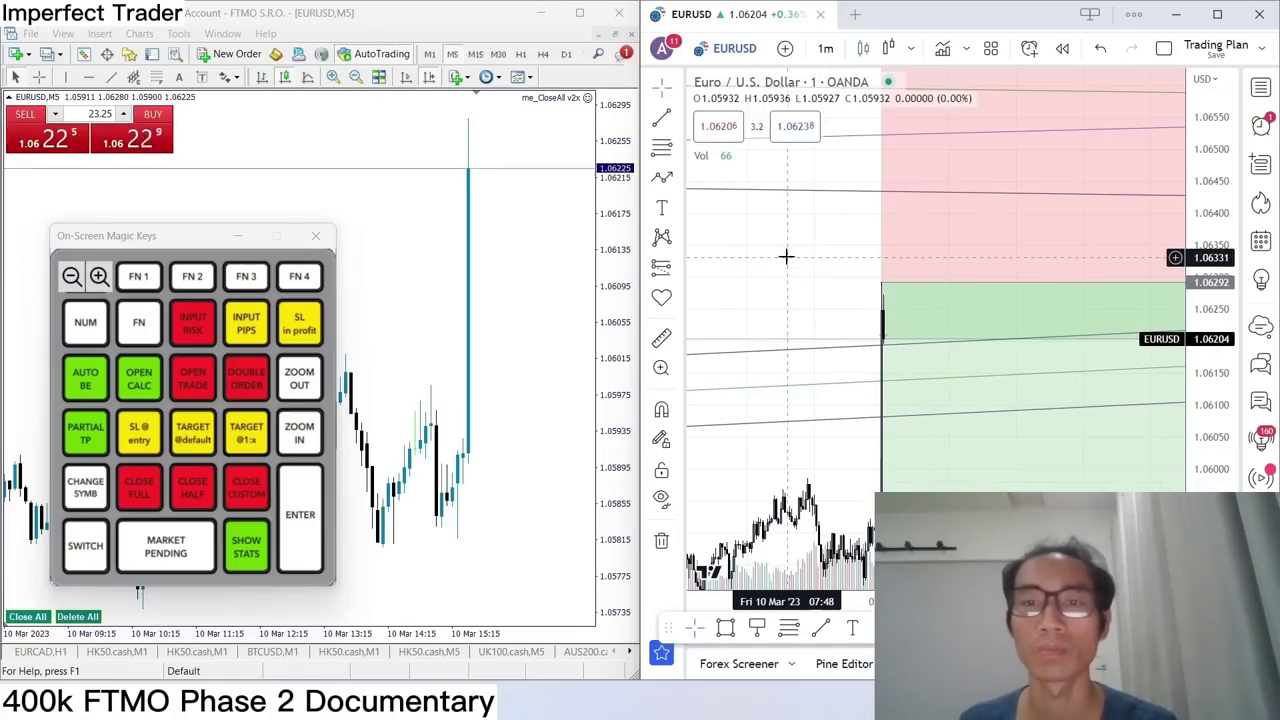
drag(804, 258, 828, 260)
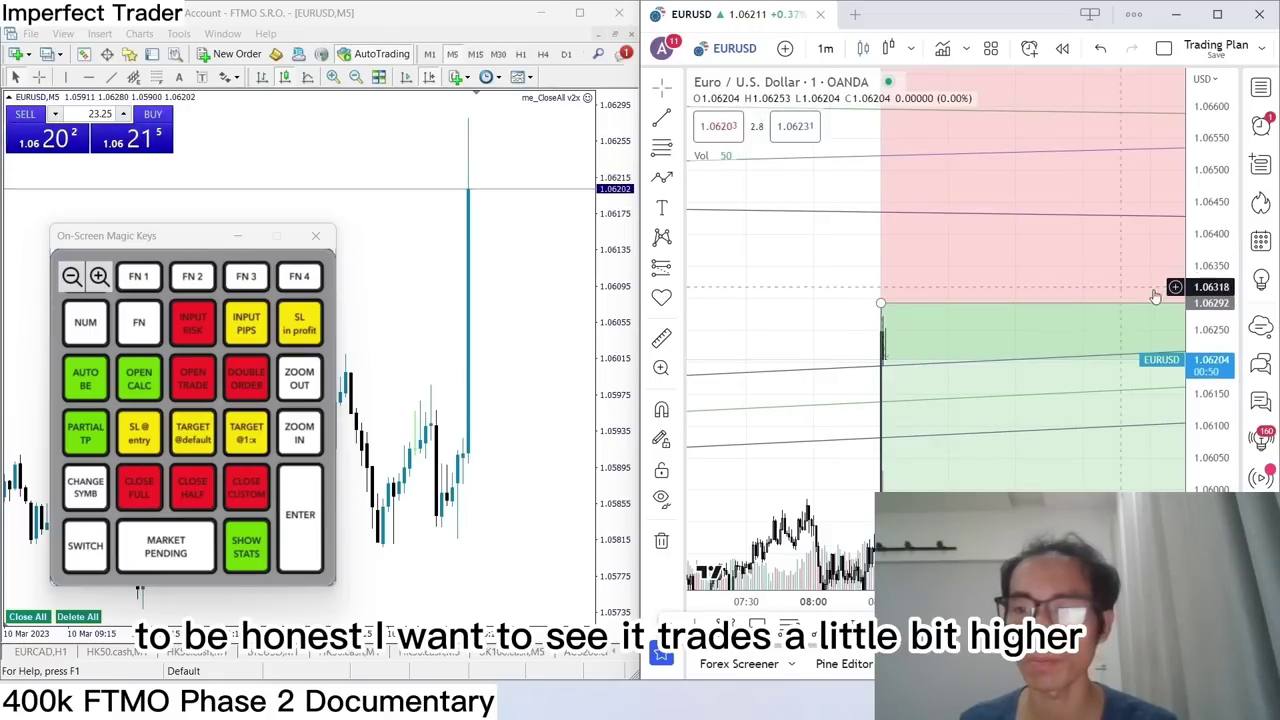
drag(828, 260, 810, 268)
drag(1196, 283, 1196, 345)
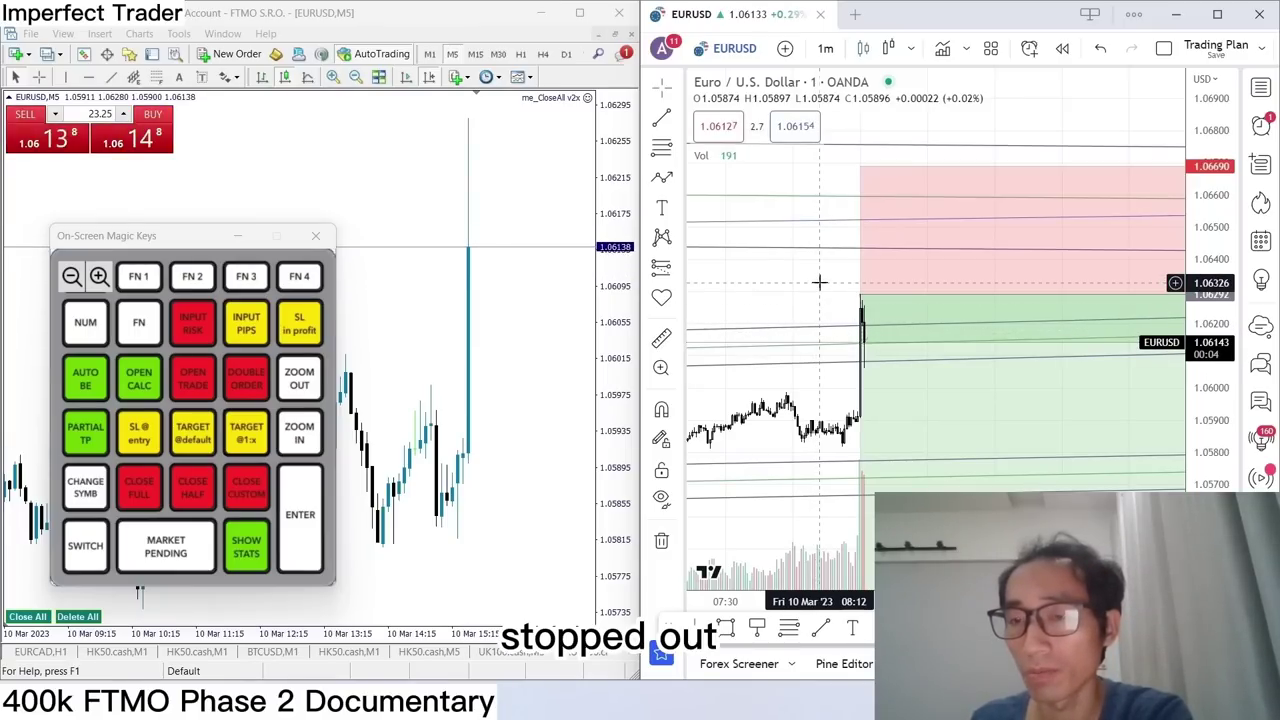
click(919, 433)
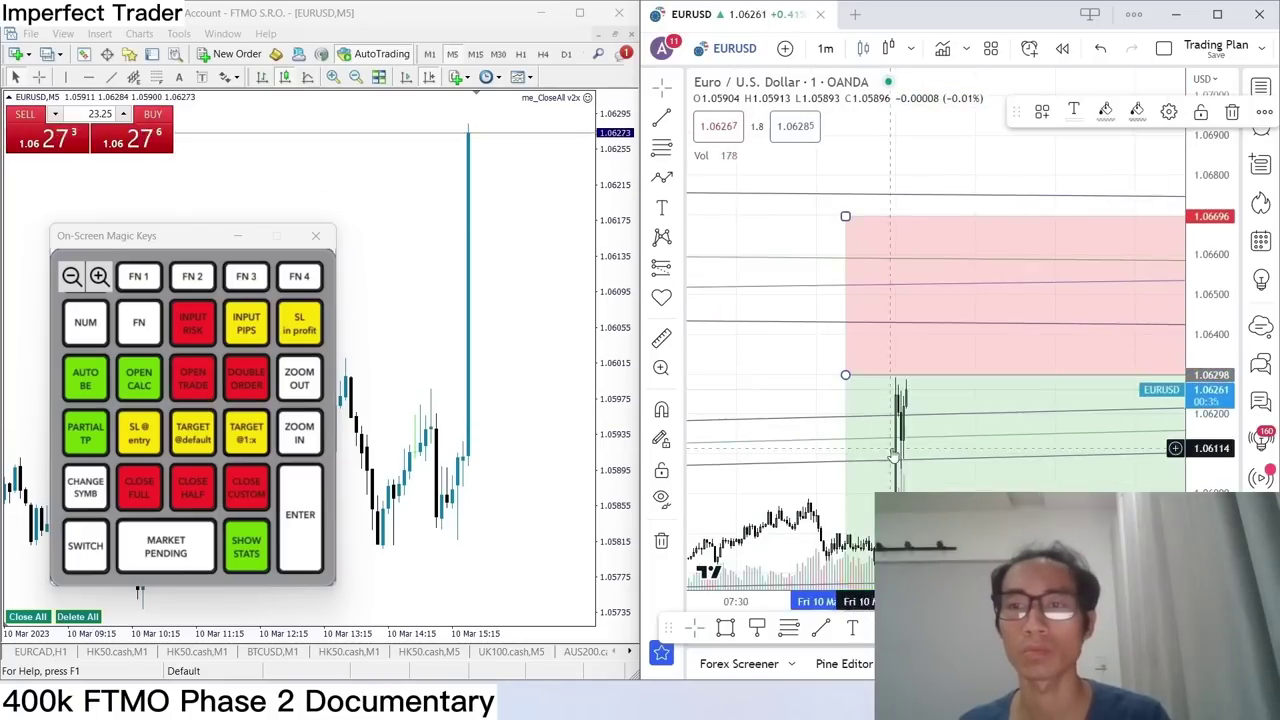
scroll(919, 433, down, 5)
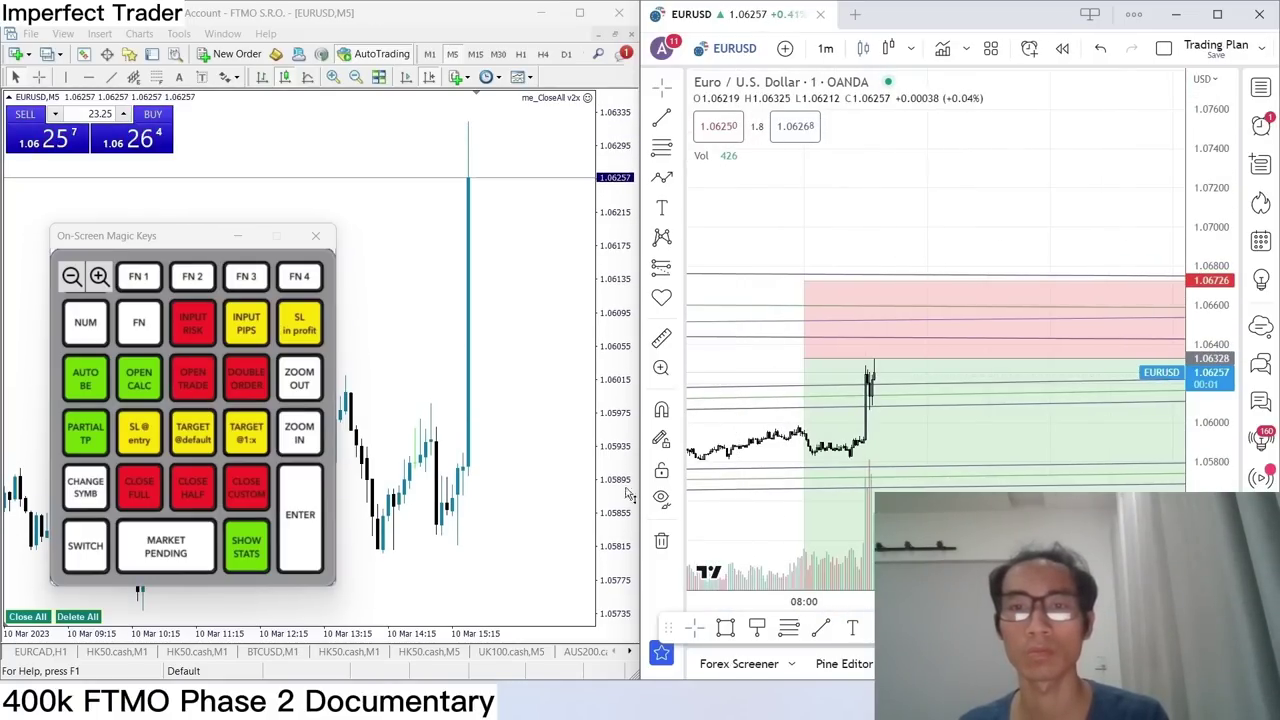
Open the EURUSD sell trade from the on-screen keypad and move the short position drawing to an entry of 1.06213.
click(193, 383)
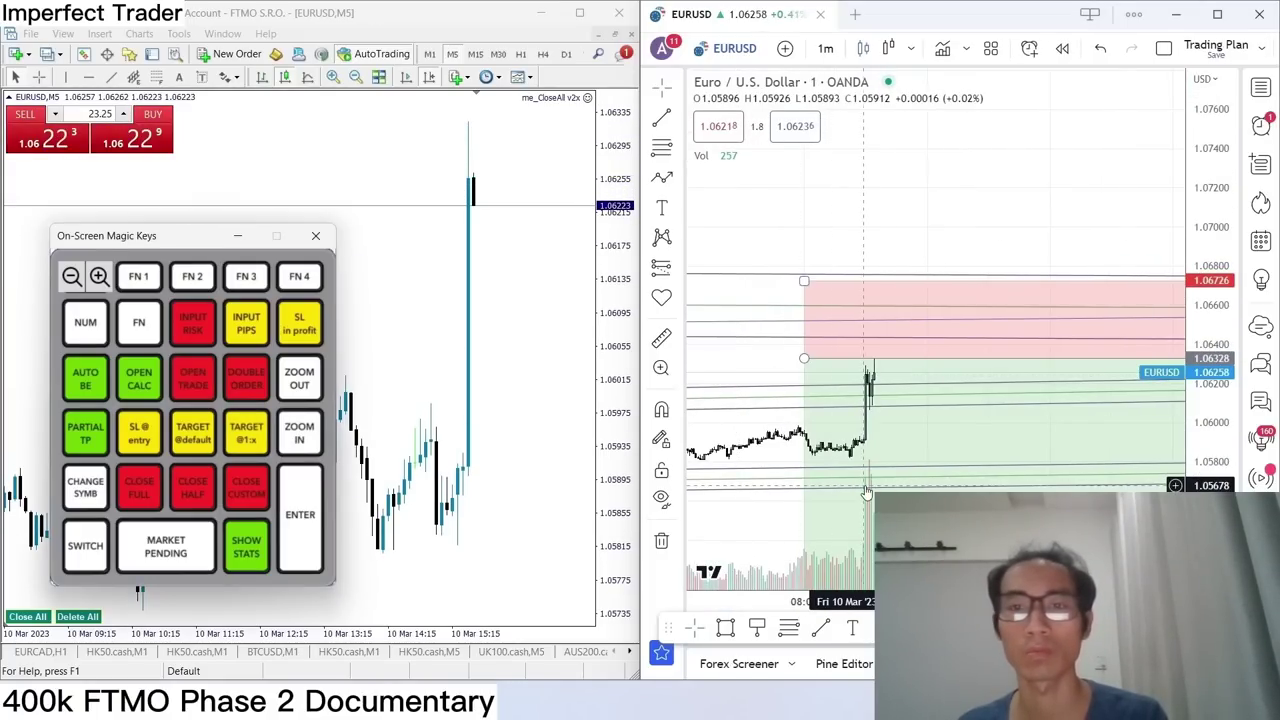
drag(791, 500, 785, 430)
drag(974, 349, 987, 367)
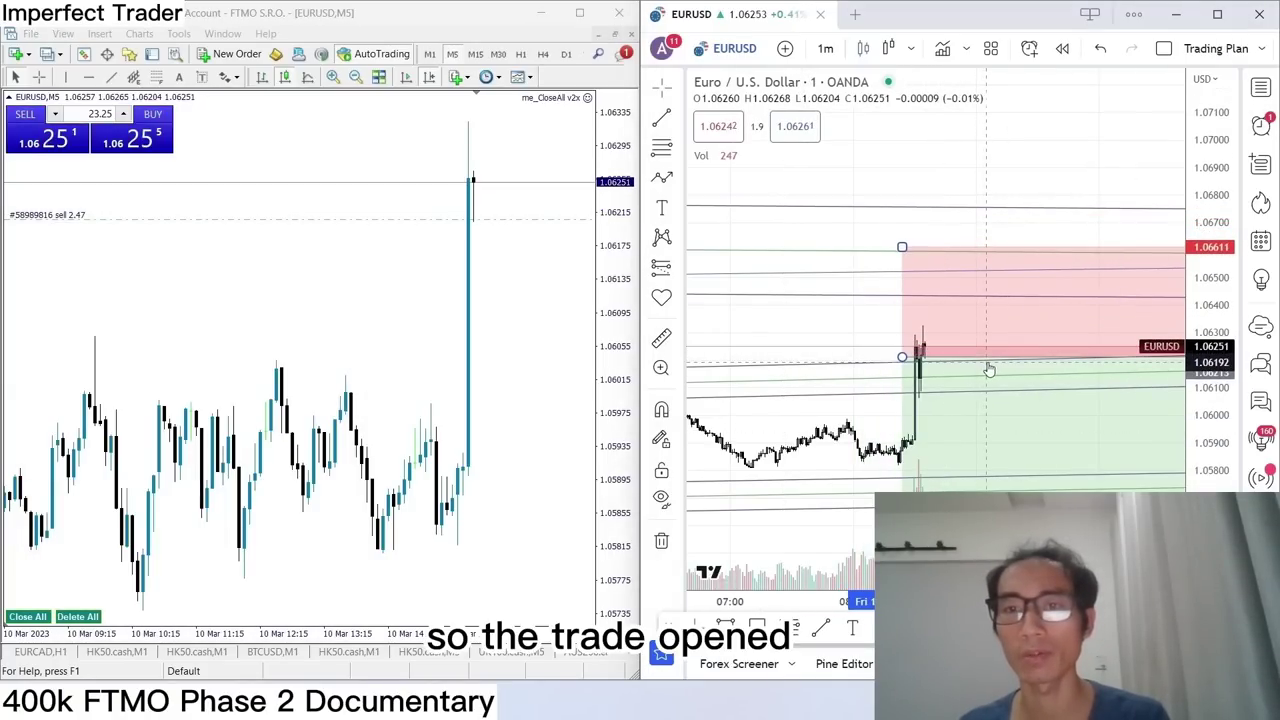
Examine the short position's stop and target against the channels on the 4-hour EURUSD chart.
scroll(894, 194, up, 5)
scroll(942, 333, down, 6)
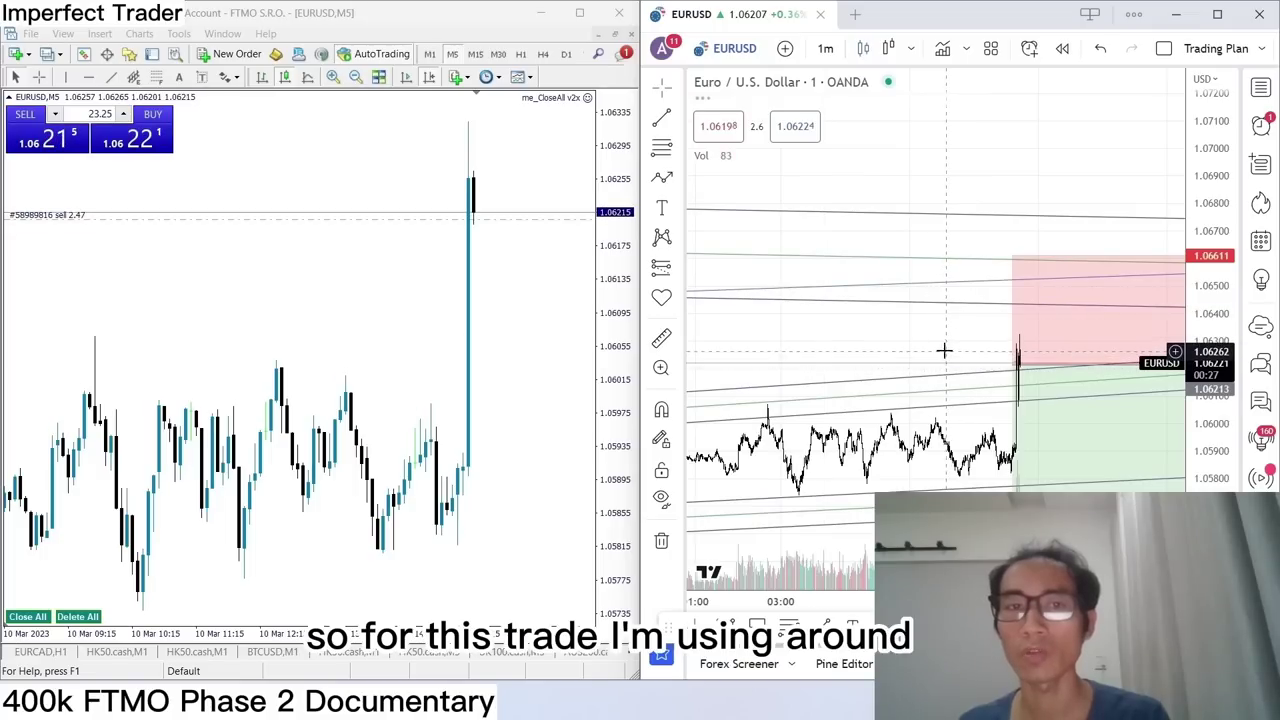
scroll(943, 351, down, 3)
drag(911, 306, 812, 310)
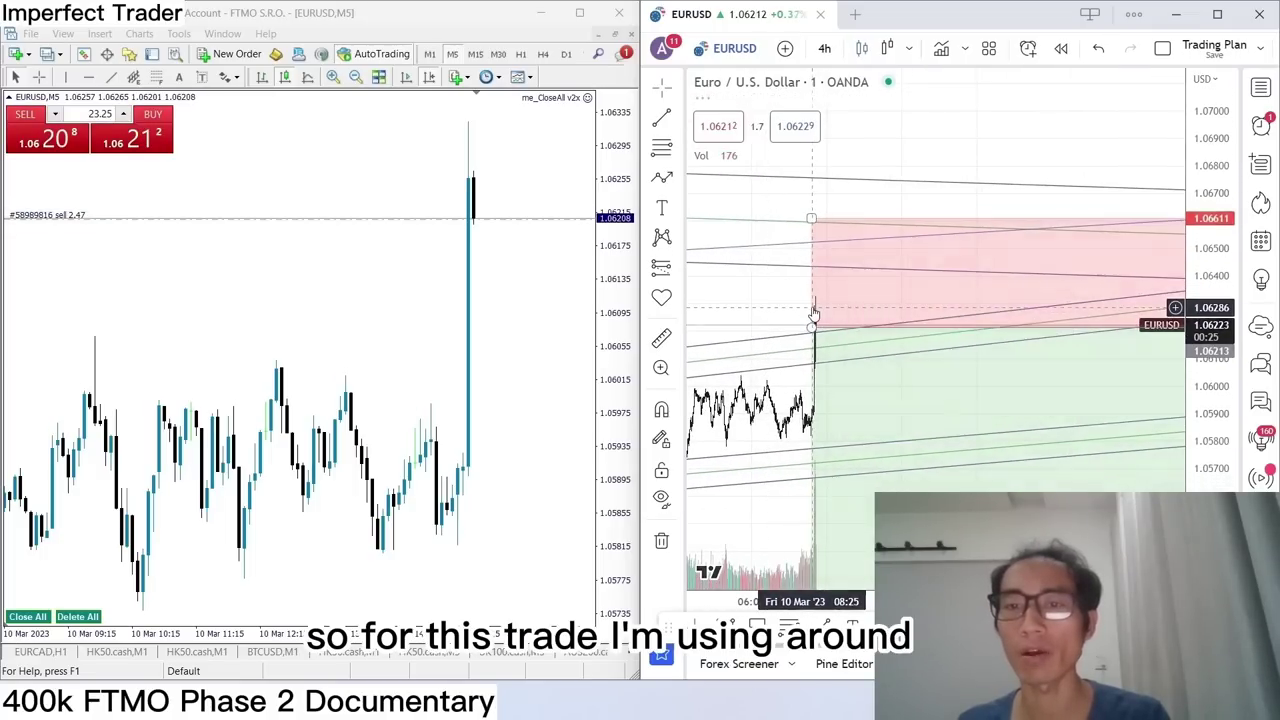
text(240)
key(Return)
scroll(1014, 337, up, 3)
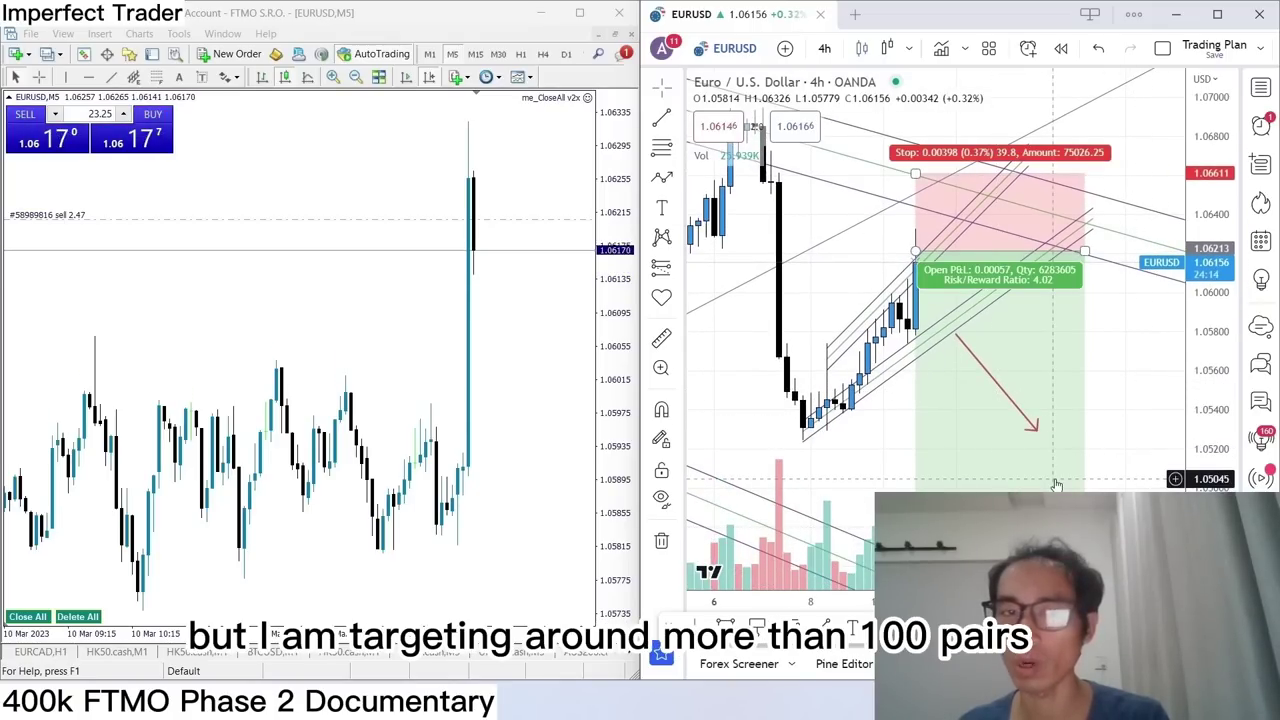
Bring EURUSD down through the 15-minute to the 5-minute interval, with the spike and the short position's stop in view.
text(15)
key(Return)
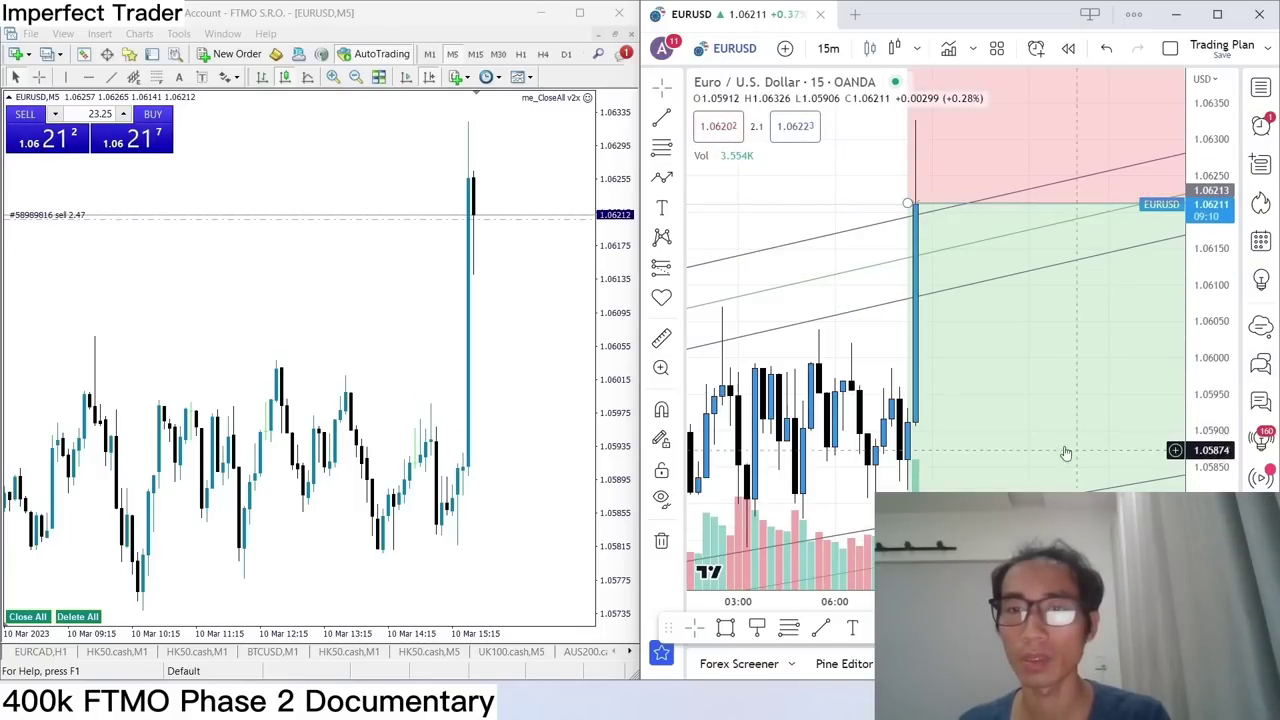
text(5)
key(Return)
scroll(817, 314, down, 3)
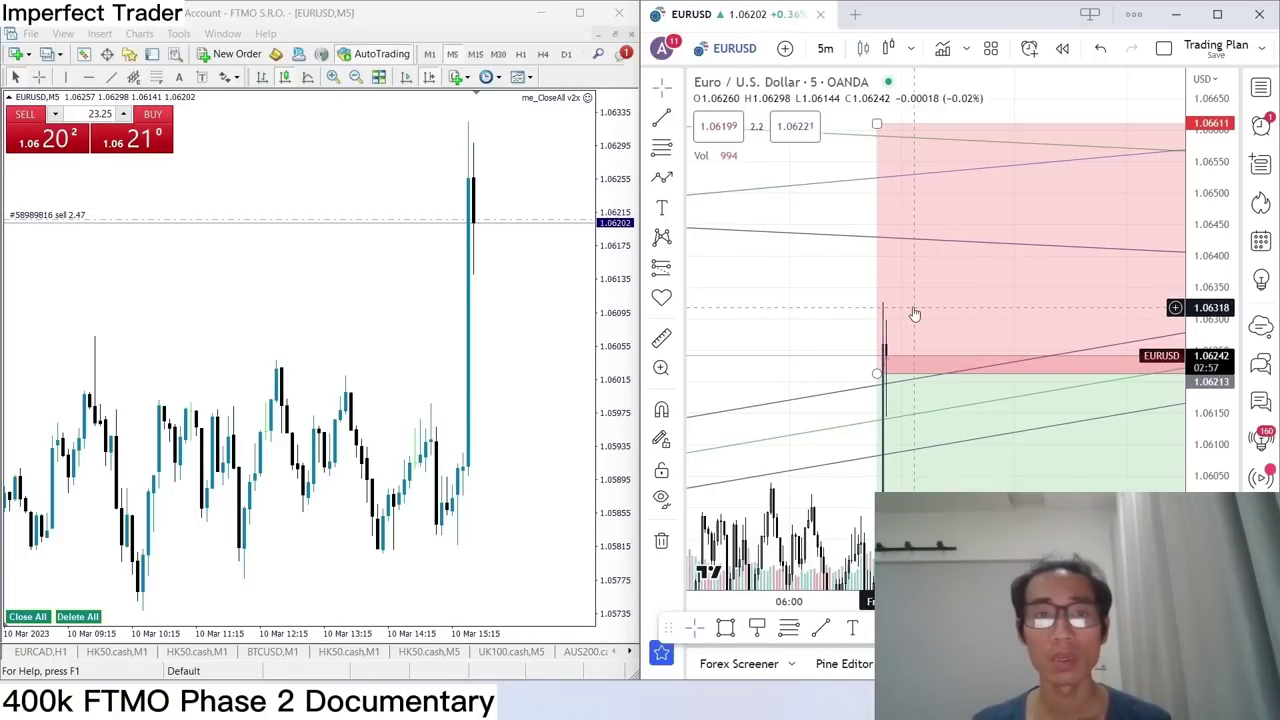
drag(1209, 290, 1209, 318)
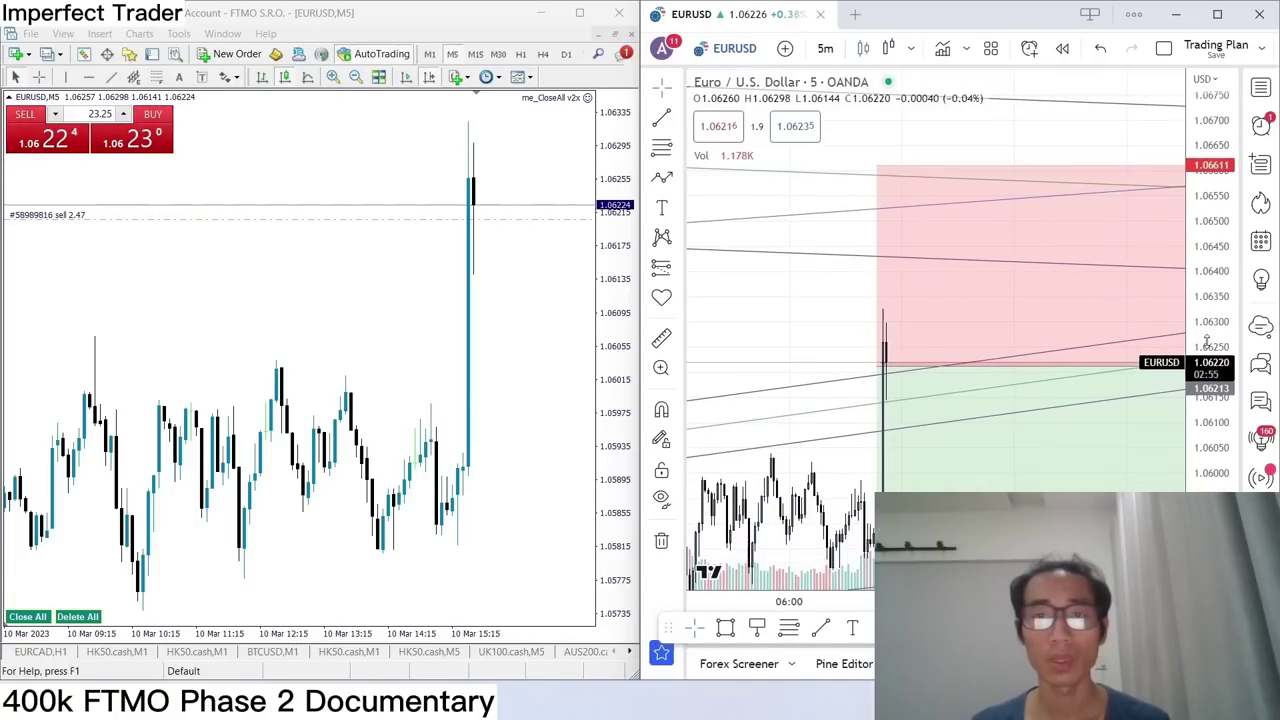
drag(834, 317, 797, 283)
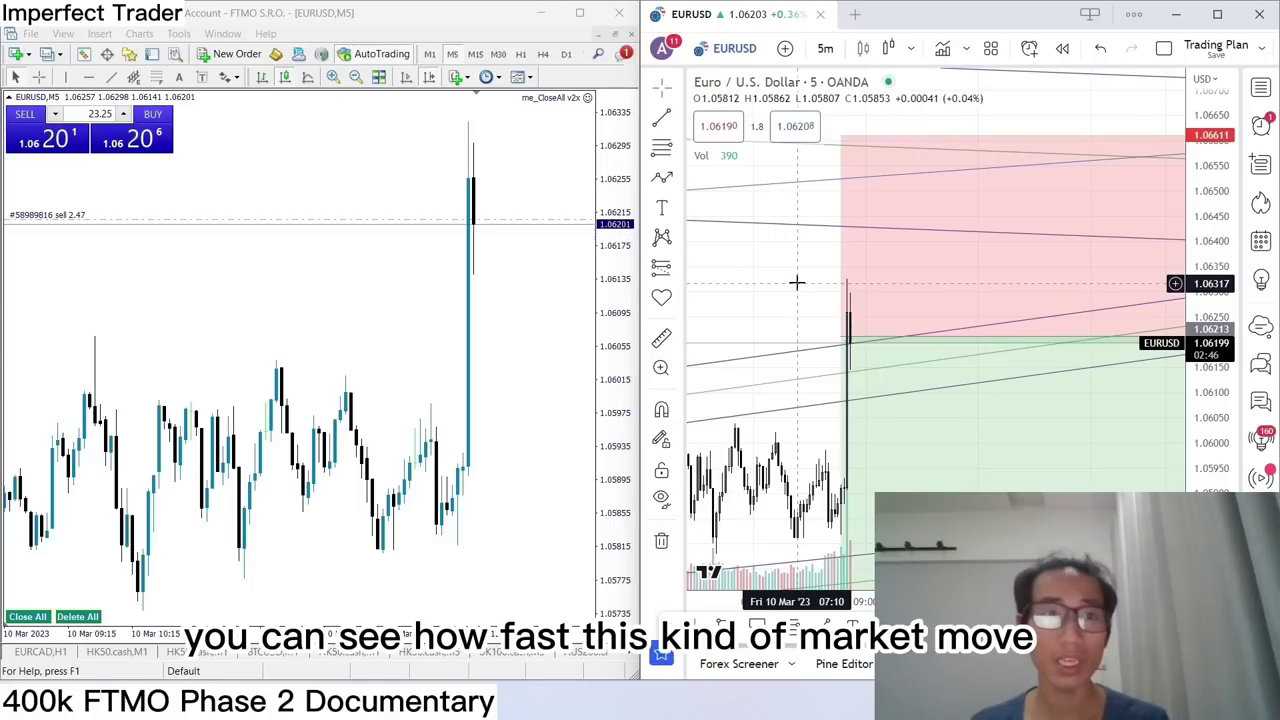
Switch the MetaTrader EURUSD chart to the 1-minute timeframe and check the open sell trade's running profit.
click(429, 54)
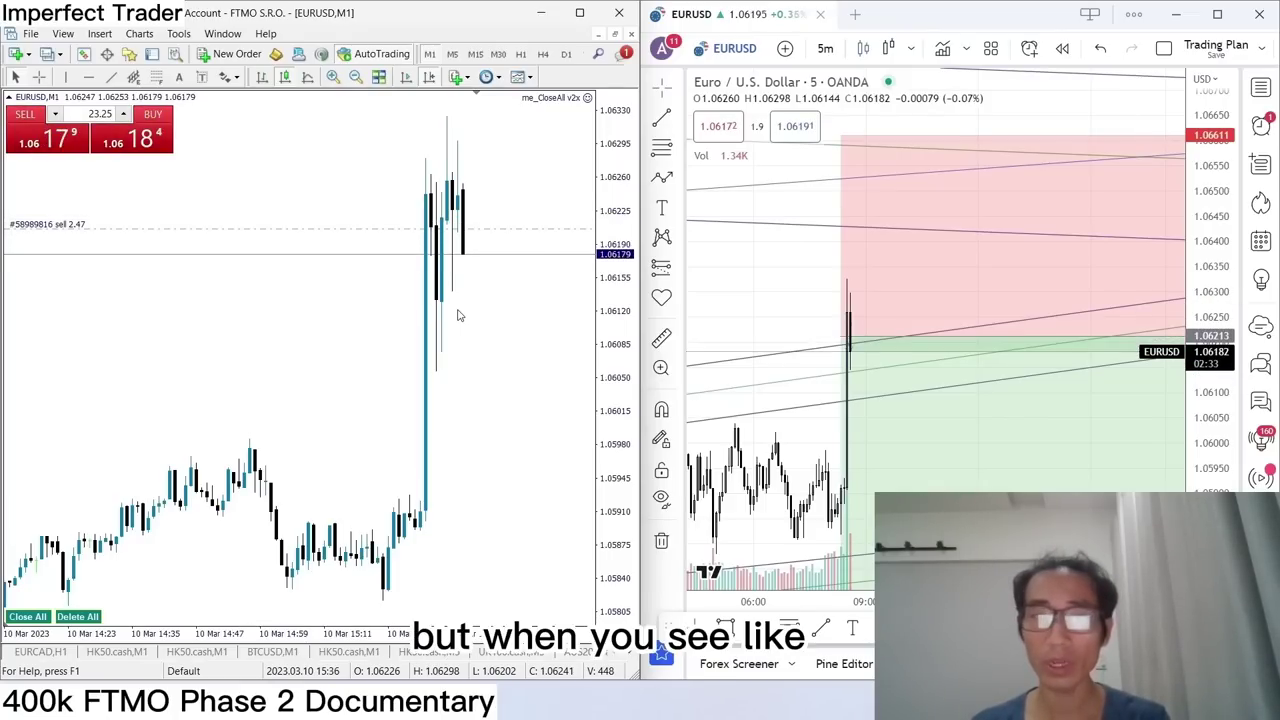
key(ctrl+t)
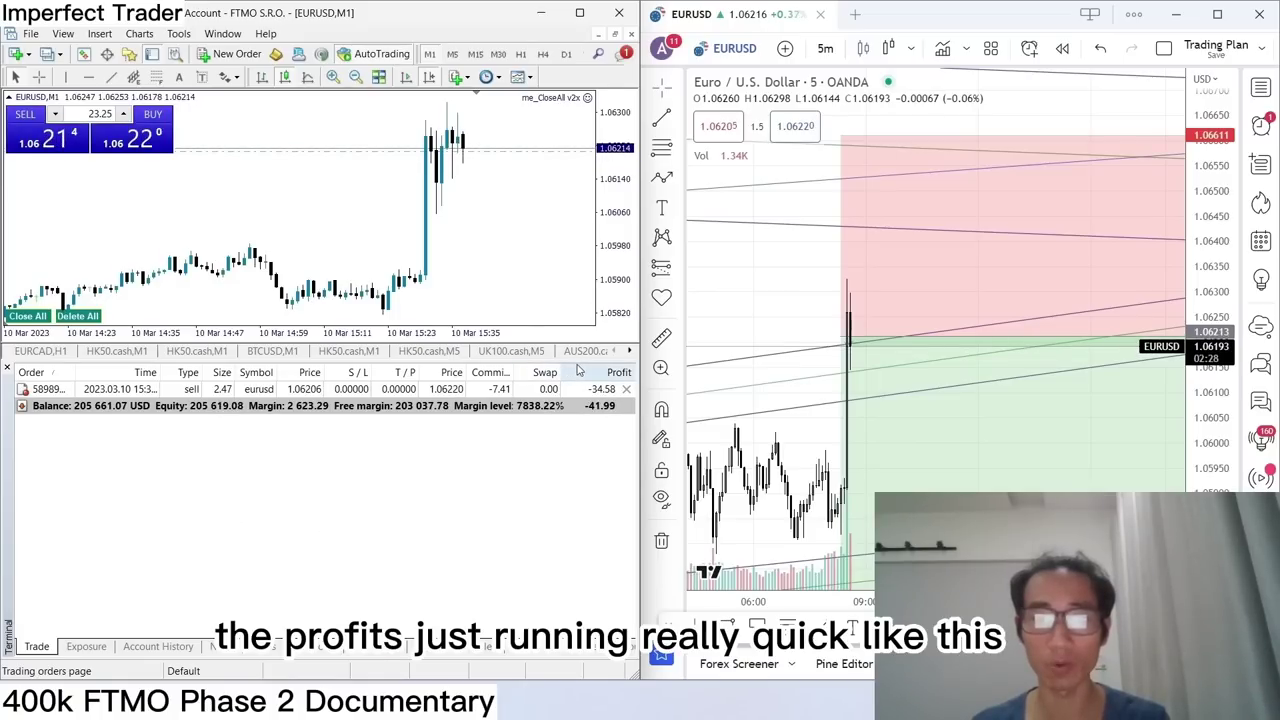
key(ctrl+t)
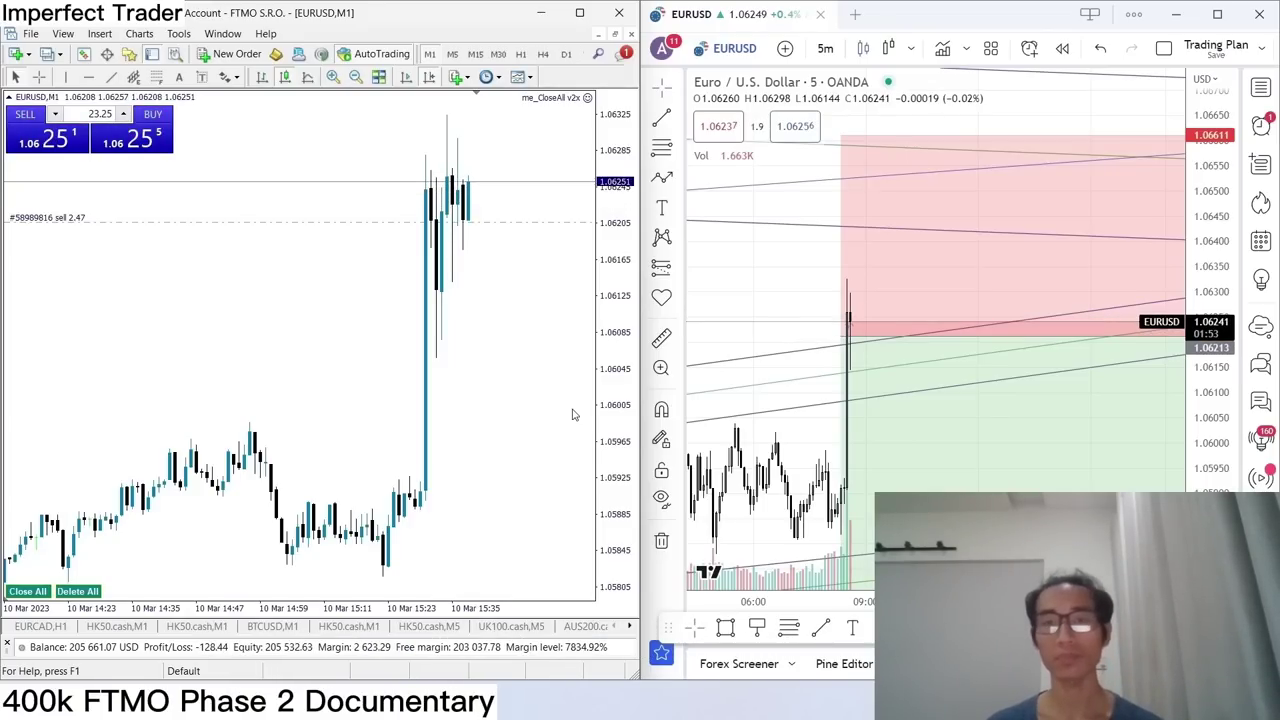
Close the open EURUSD sell trade and minimise the on-screen trading keypad.
drag(712, 277, 854, 277)
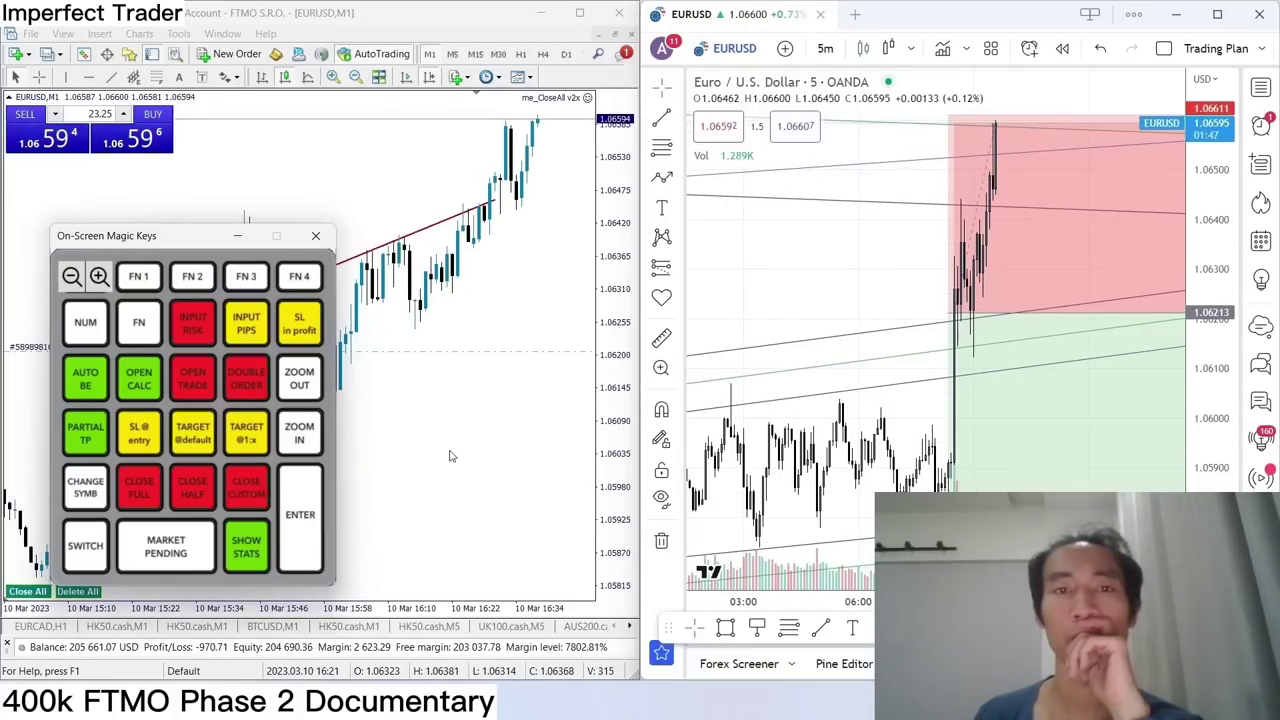
click(240, 238)
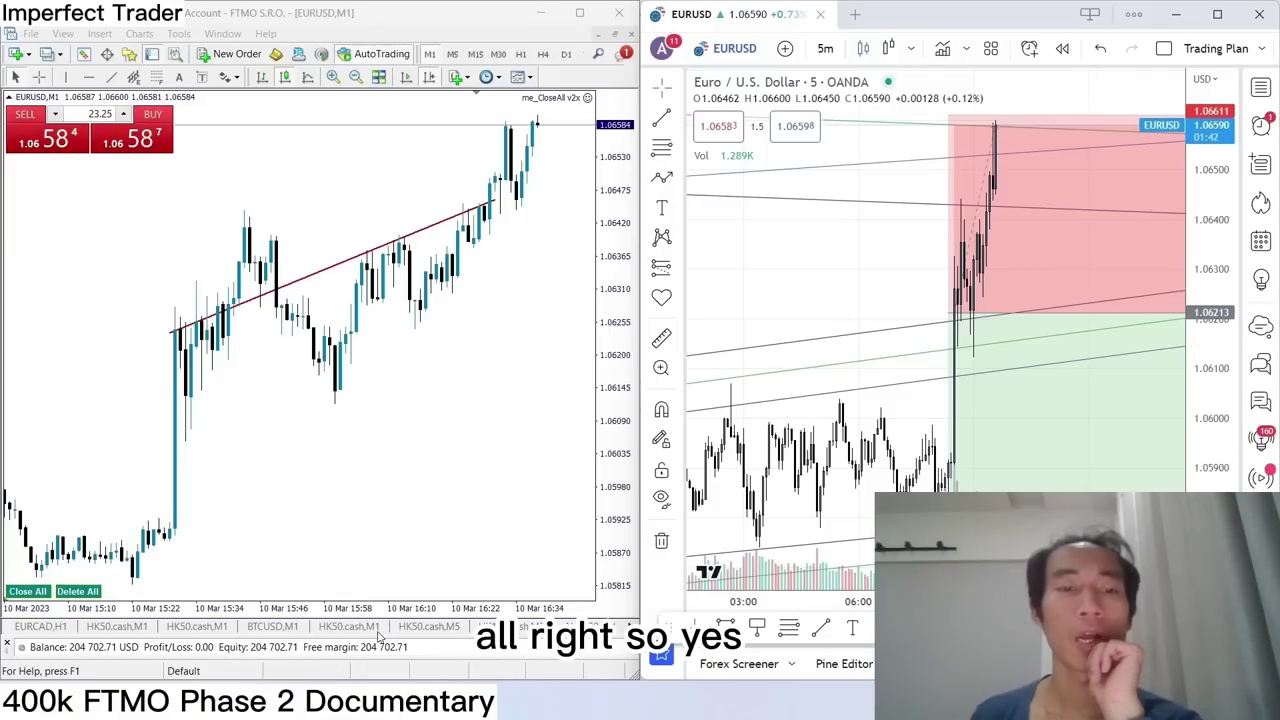
Expand the MetaTrader terminal, review the closed trades in the account history, and return to the open trades with the terminal collapsed.
drag(373, 637, 451, 364)
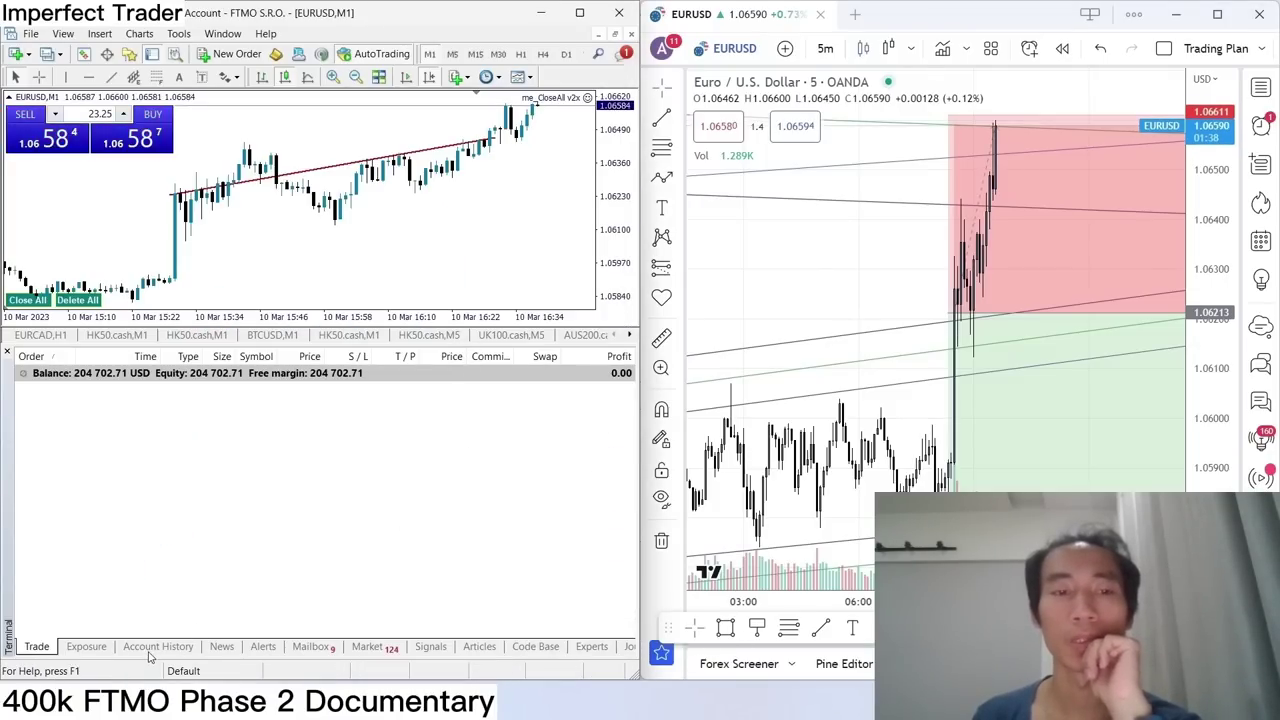
click(158, 646)
click(422, 606)
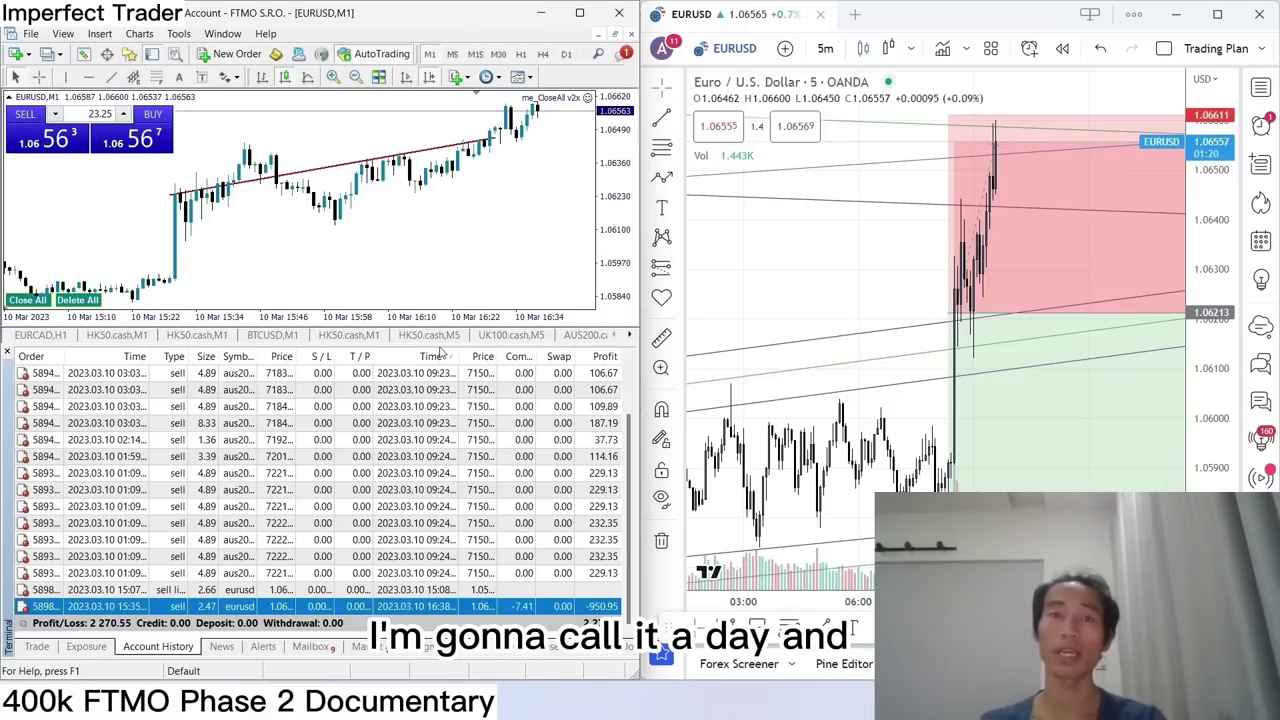
scroll(198, 590, up, 2)
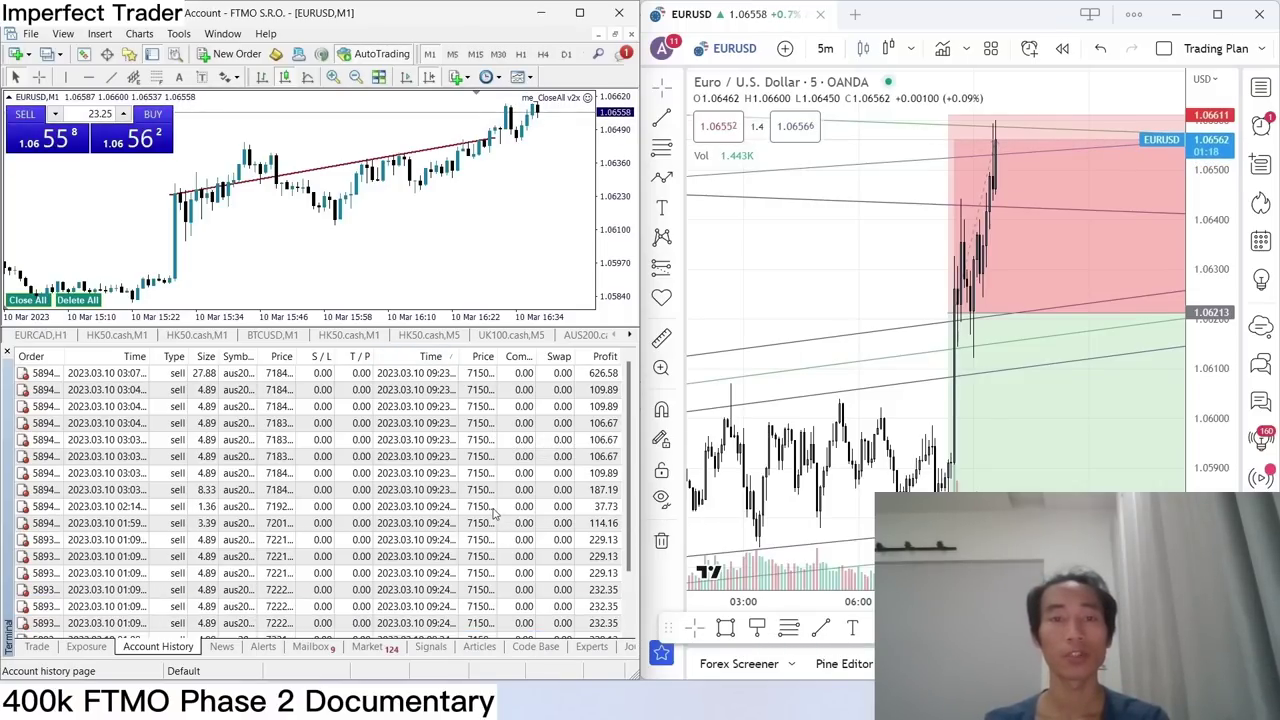
click(36, 646)
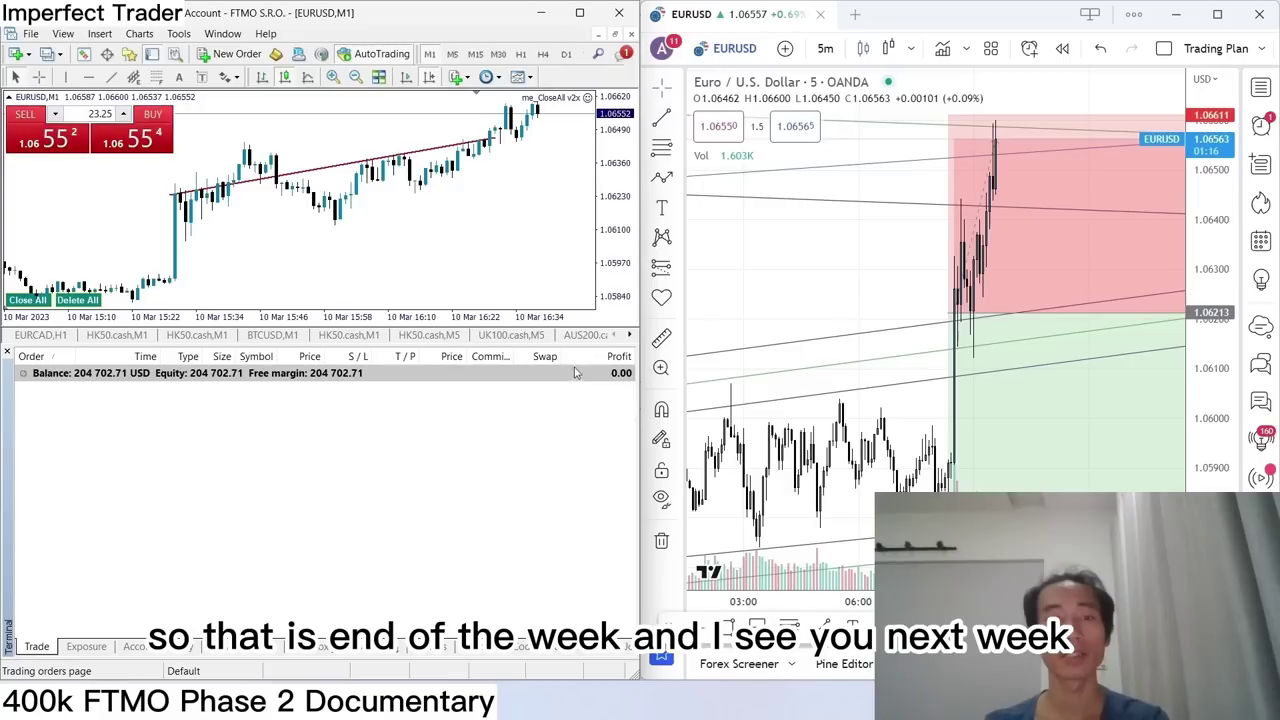
drag(587, 344, 536, 598)
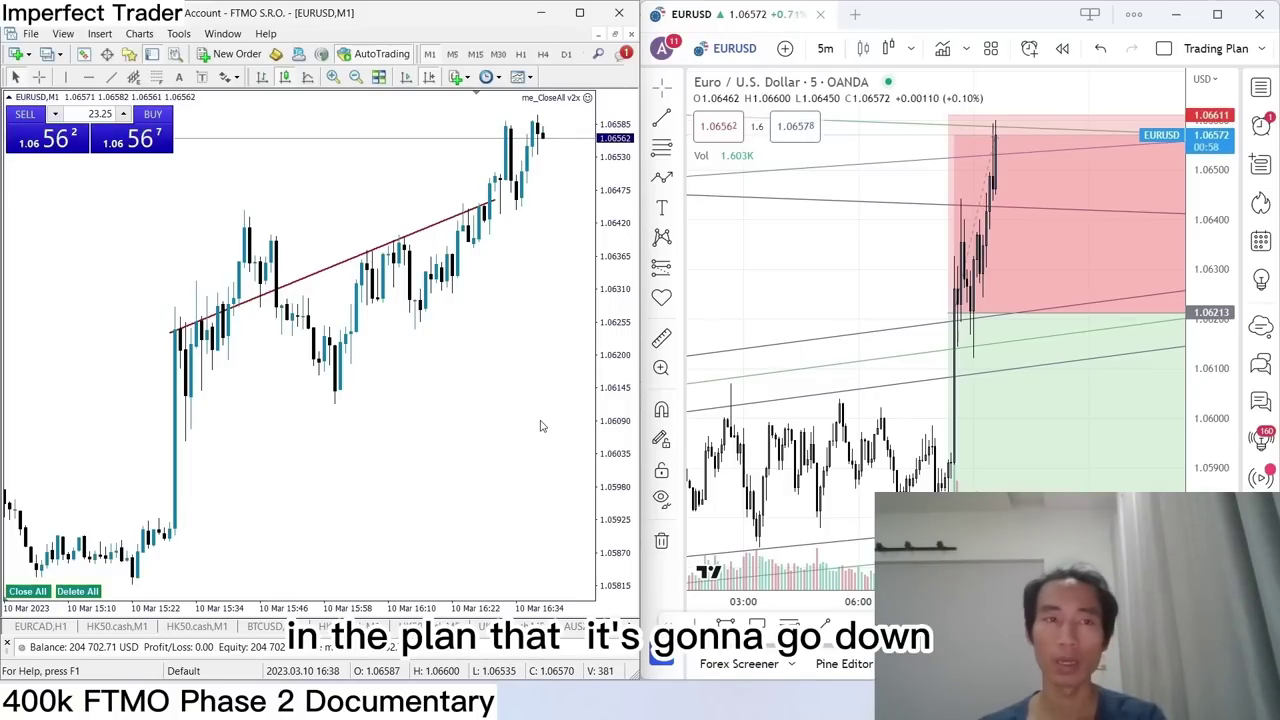
Review the MetaTrader EURUSD chart on the 1-hour and 4-hour timeframes and bring it down to the 5-minute timeframe.
click(862, 294)
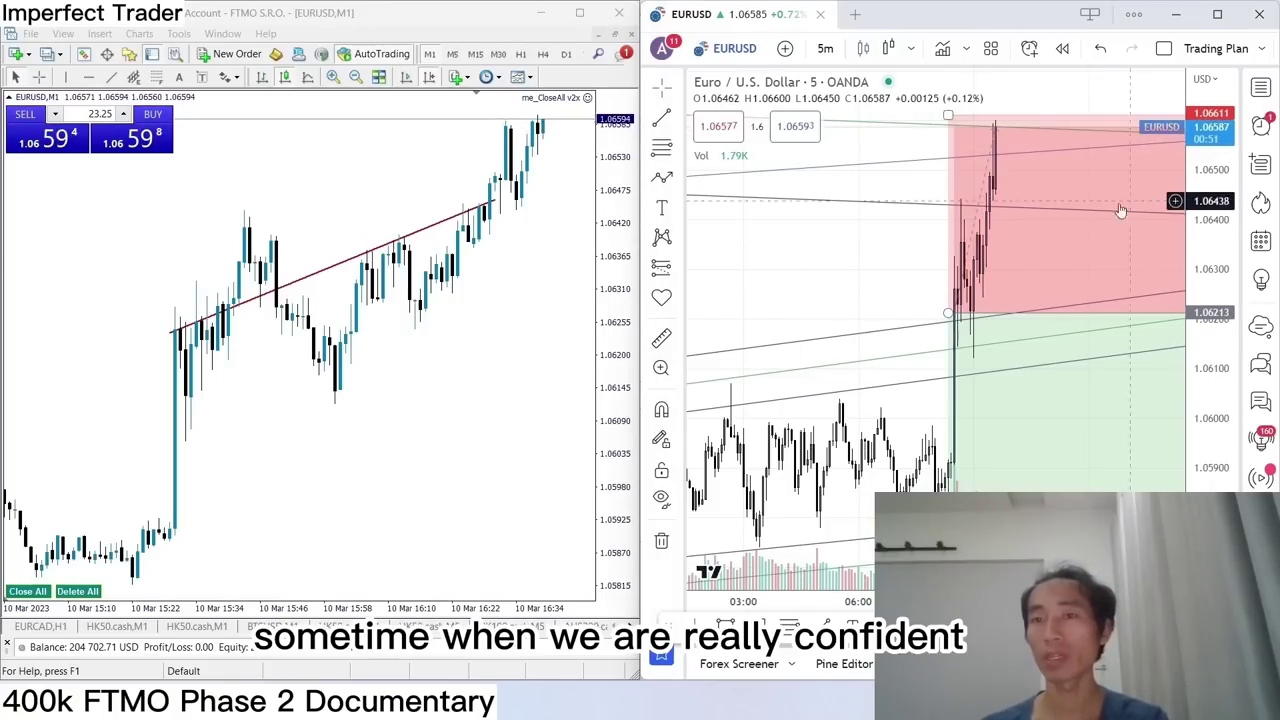
click(520, 53)
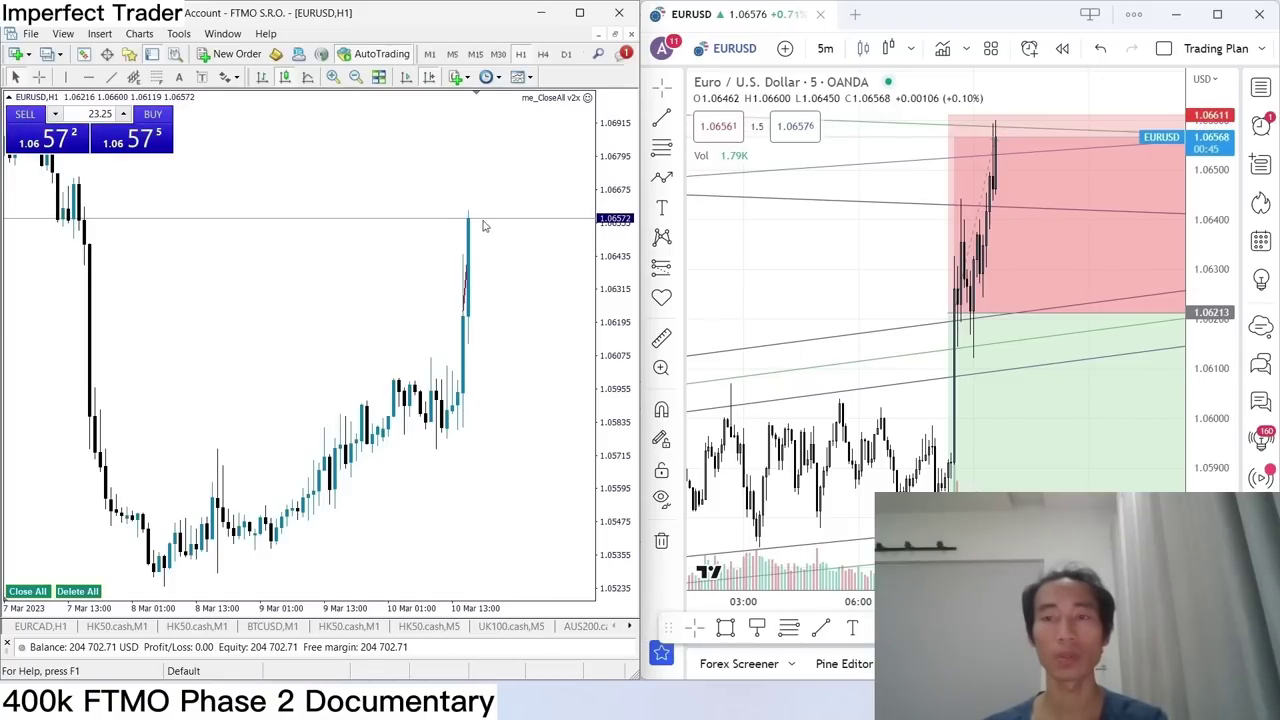
click(541, 54)
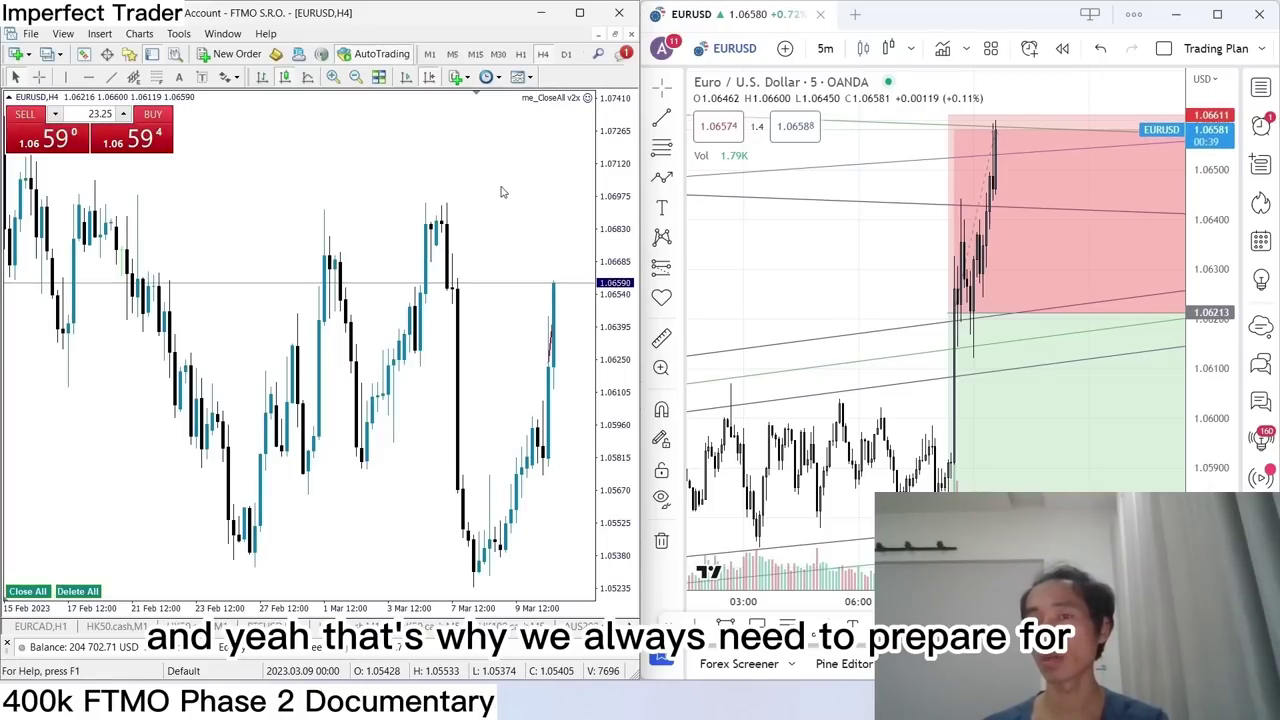
scroll(480, 195, down, 3)
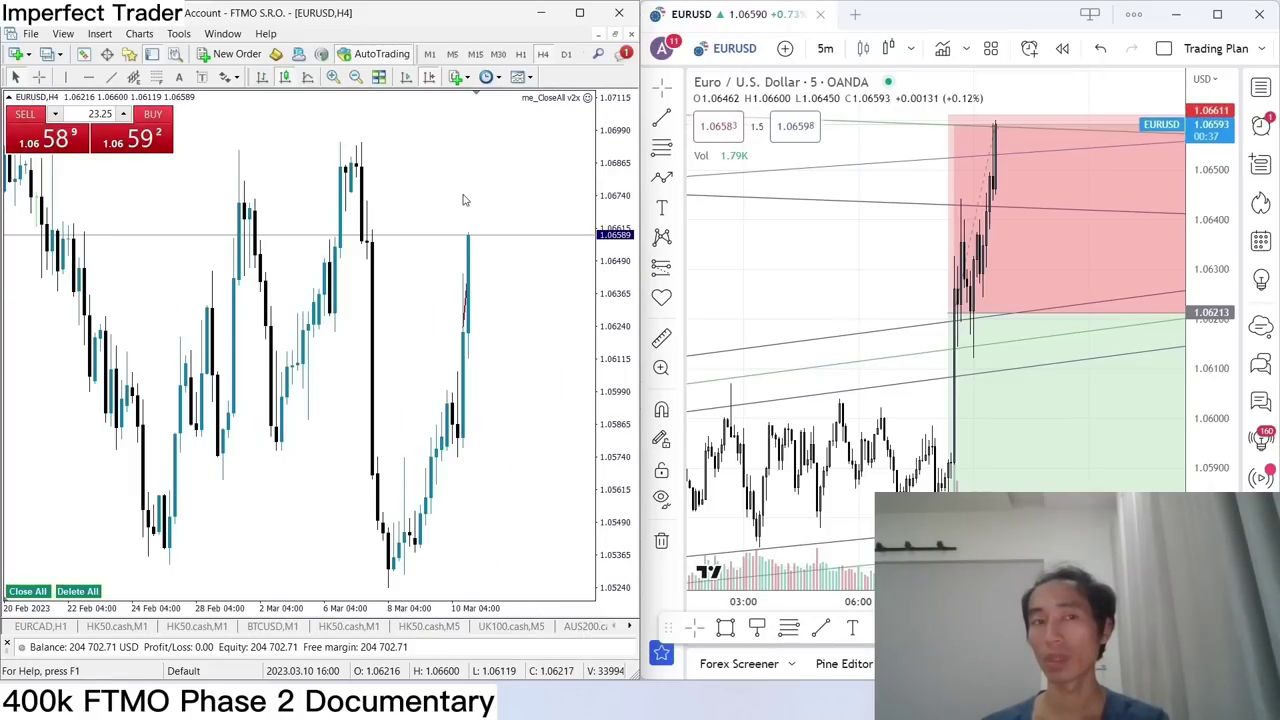
click(452, 54)
click(428, 77)
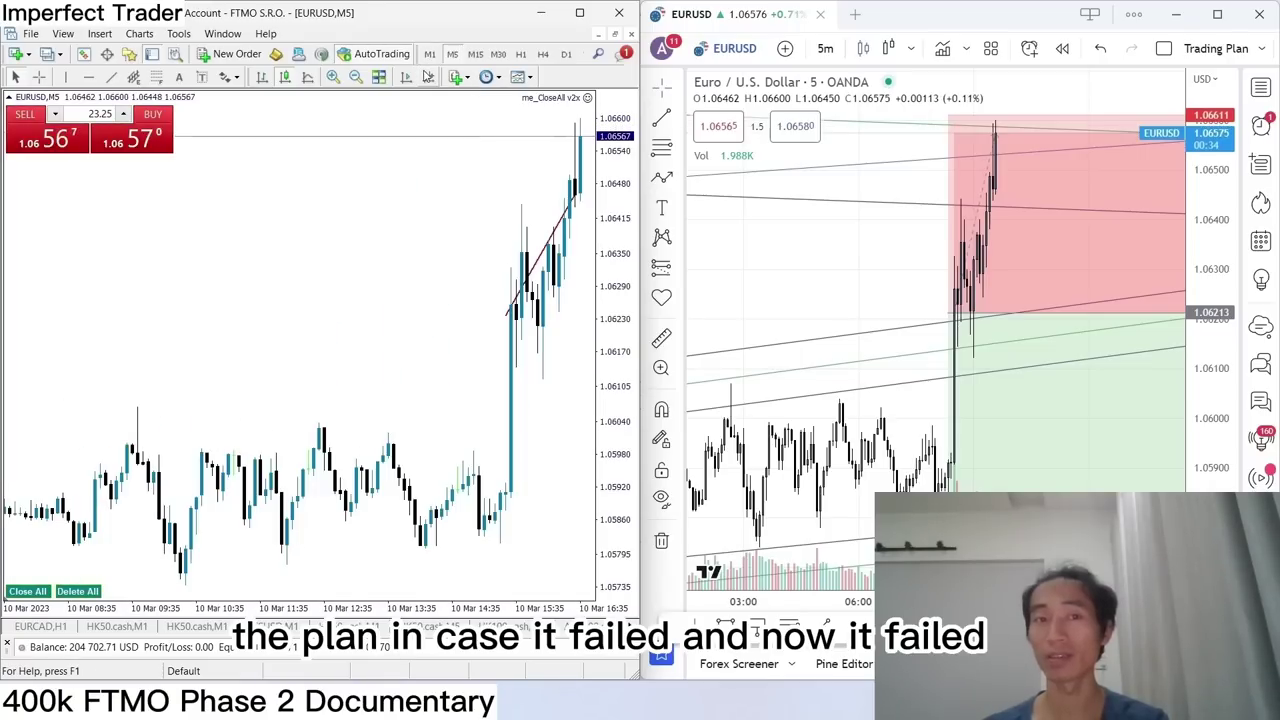
click(428, 77)
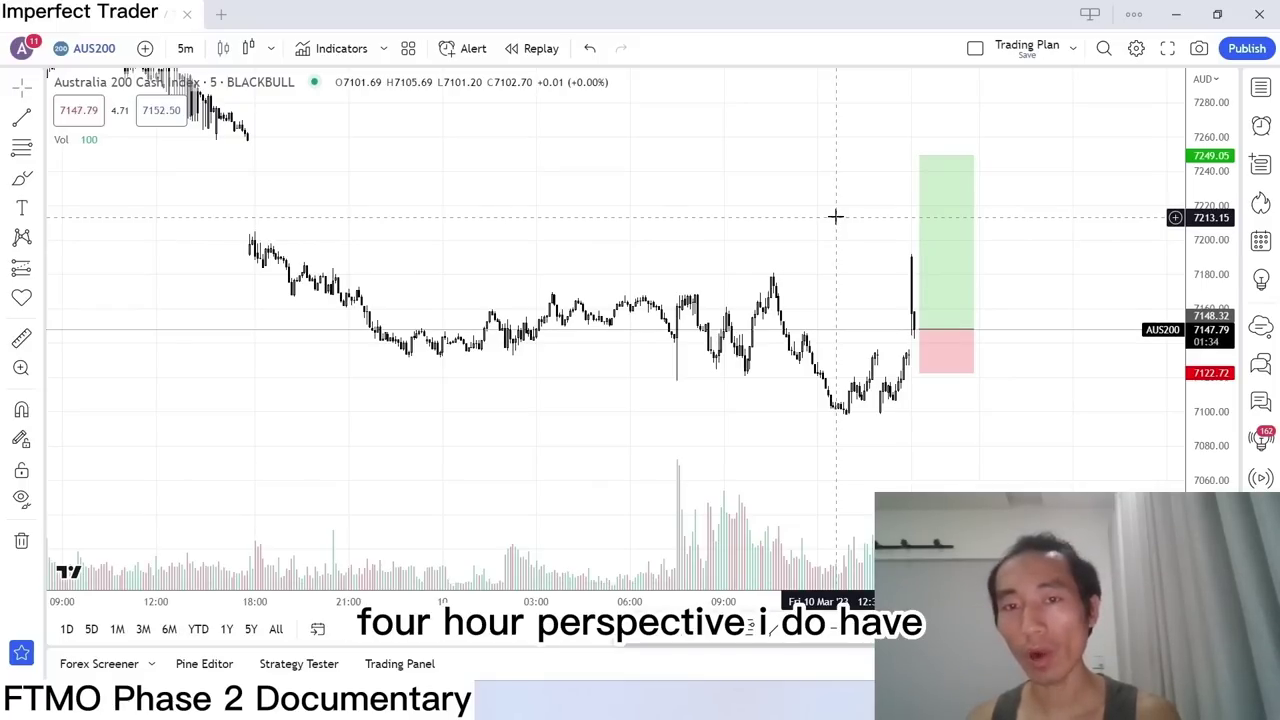
Switch the AUS200 chart in TradingView to the 4-hour interval.
drag(834, 214, 830, 226)
text(4)
key(Return)
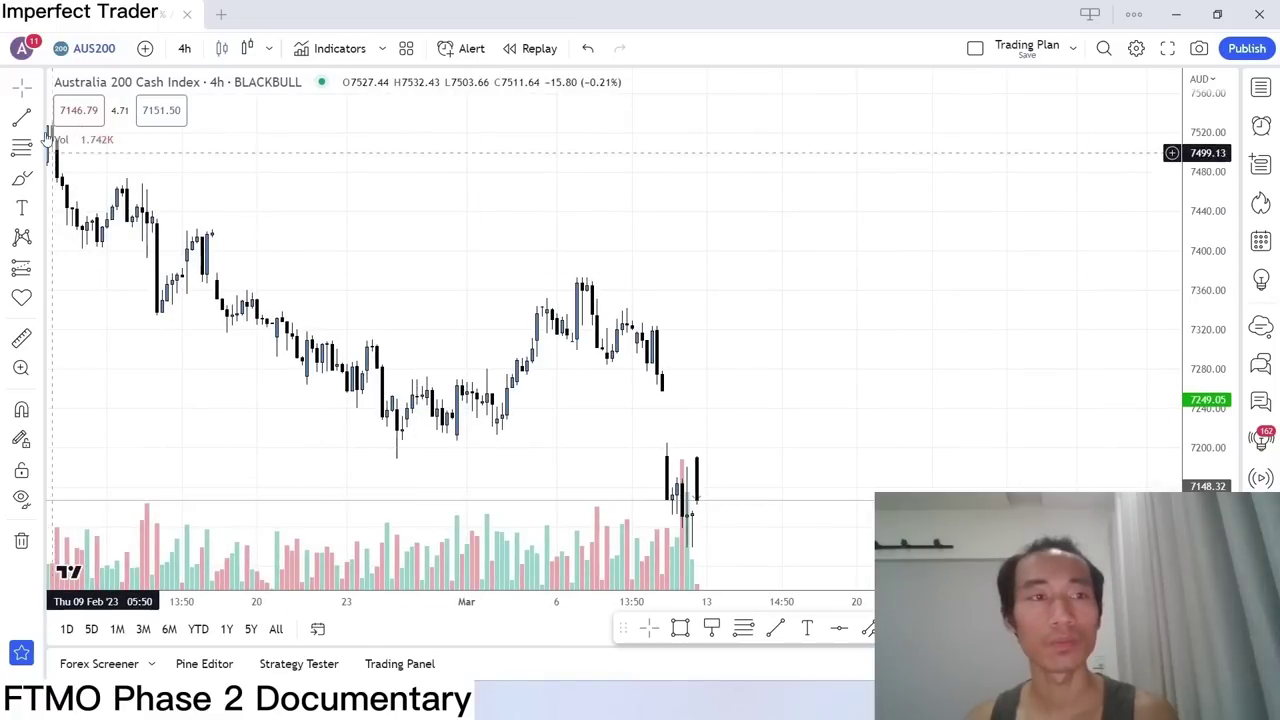
Try a trend line under the descending AUS200 lows, starting from the 14 February low.
key(alt+t)
click(157, 315)
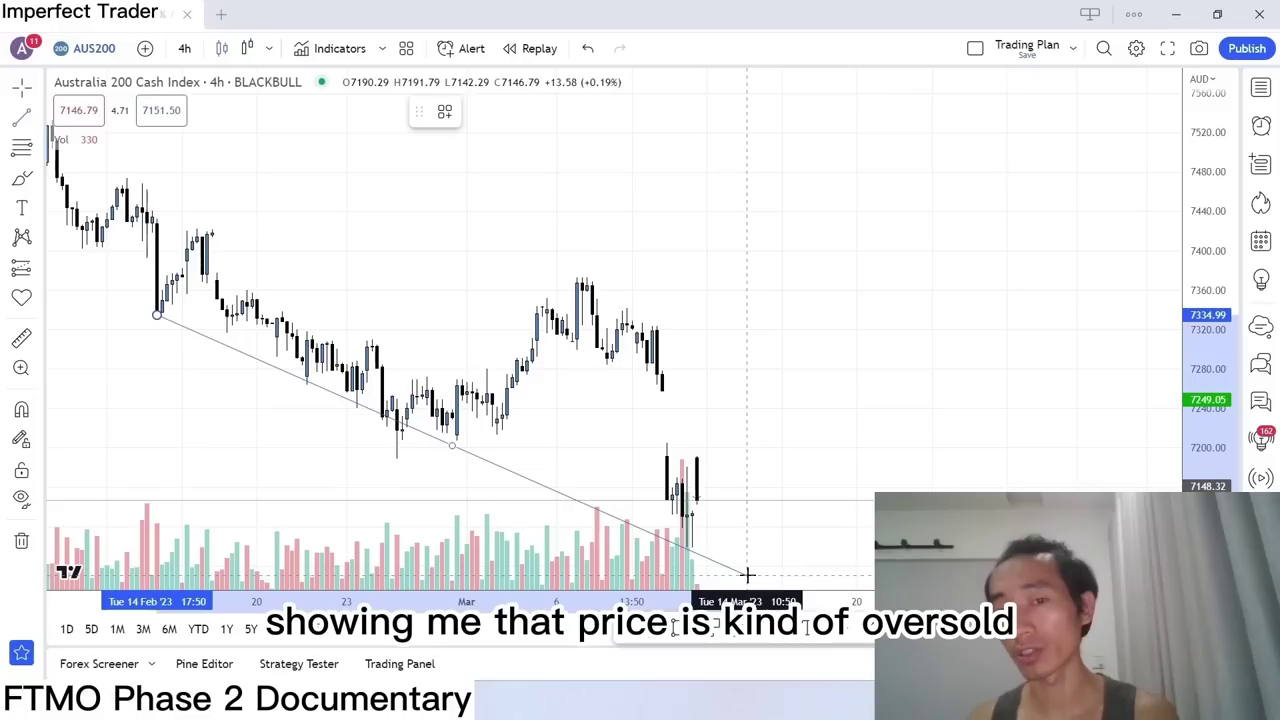
key(Escape)
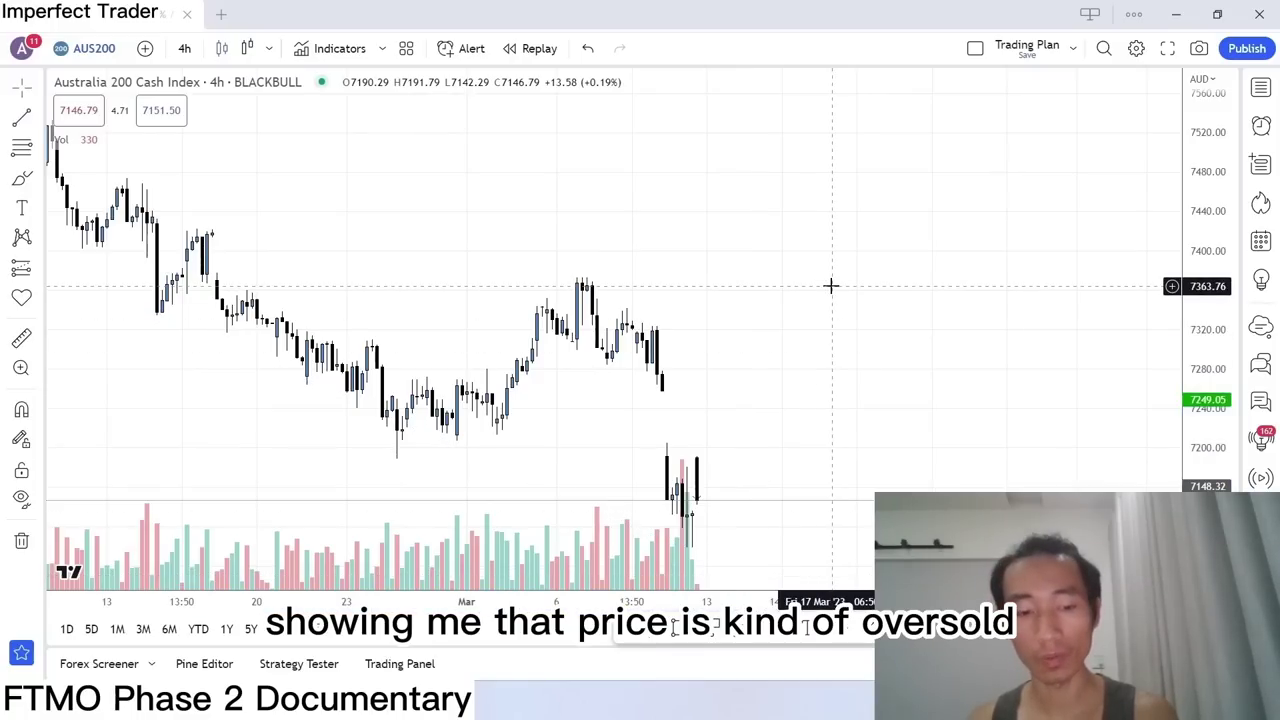
Switch AUS200 to the 1-hour interval and examine the opening gap and the long position's target and stop.
text(1h)
key(Return)
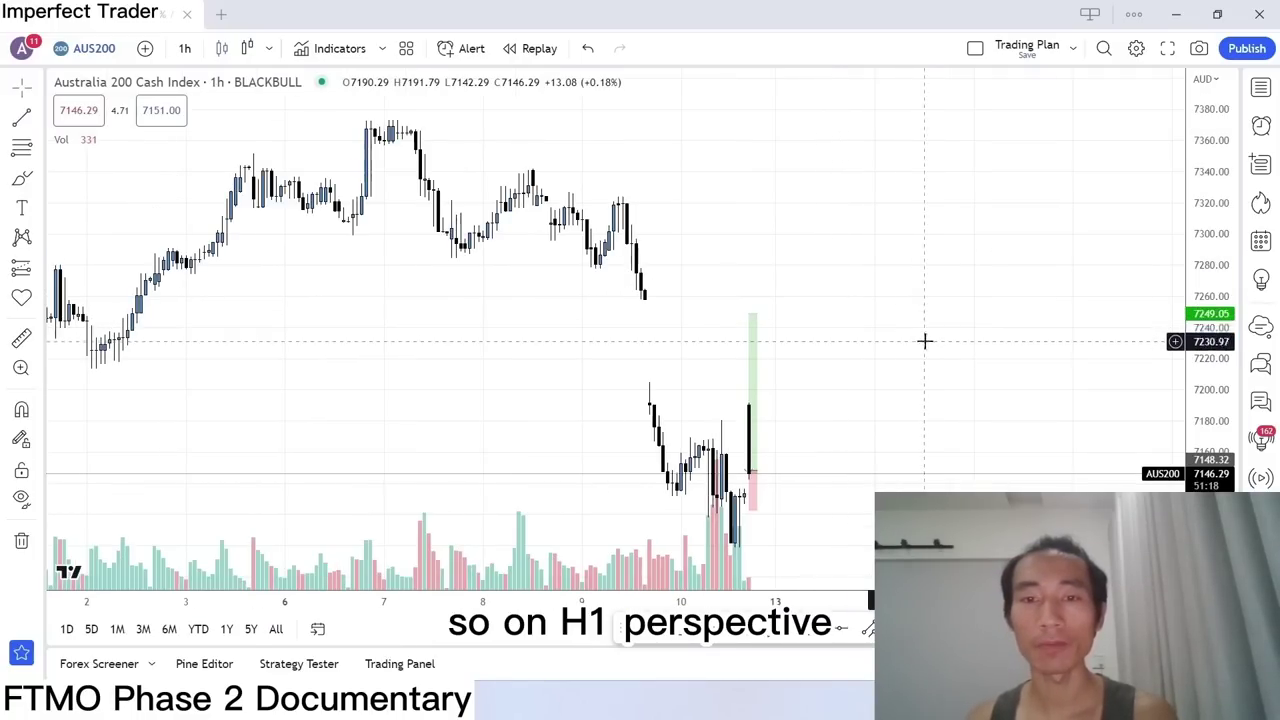
click(750, 410)
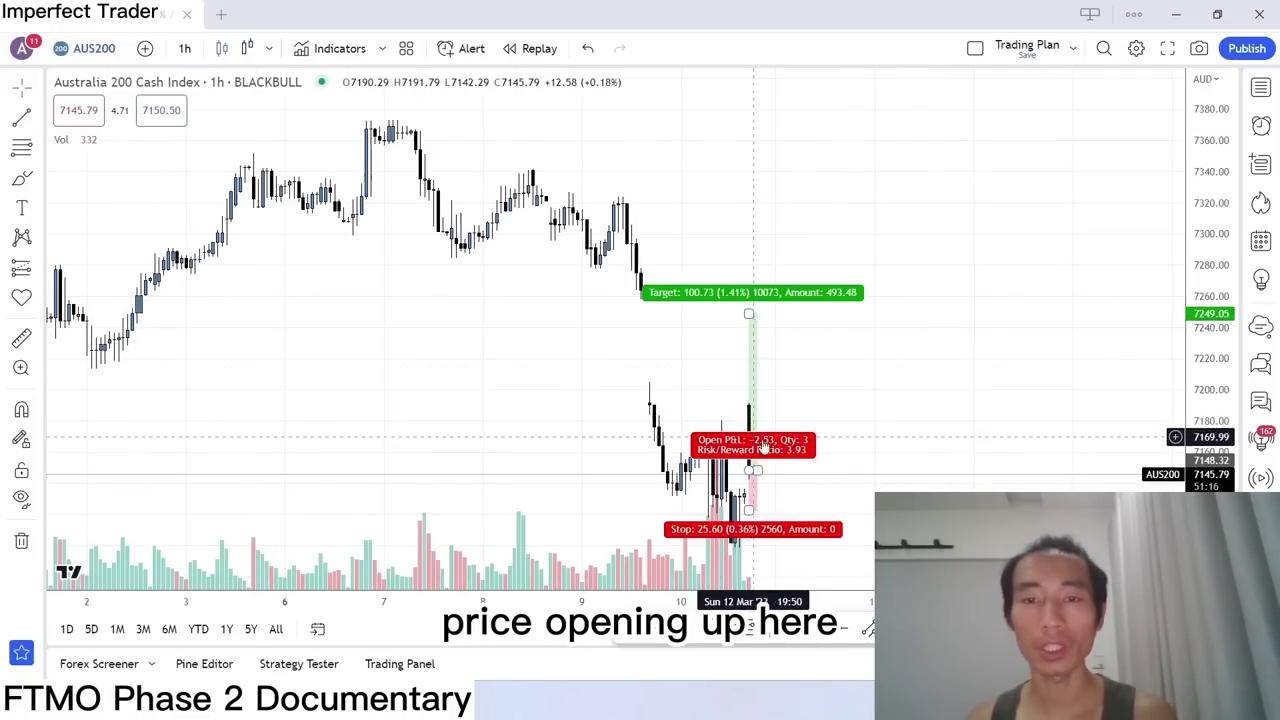
click(893, 483)
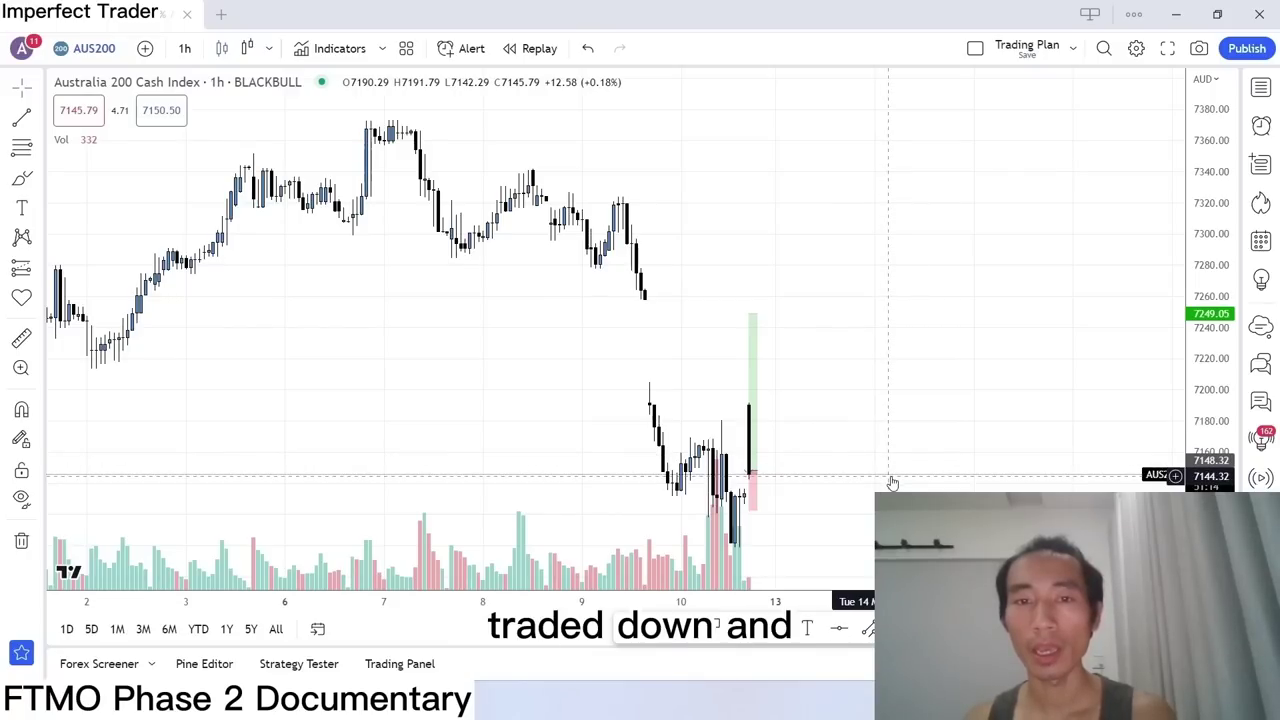
scroll(890, 480, down, 3)
scroll(683, 414, up, 2)
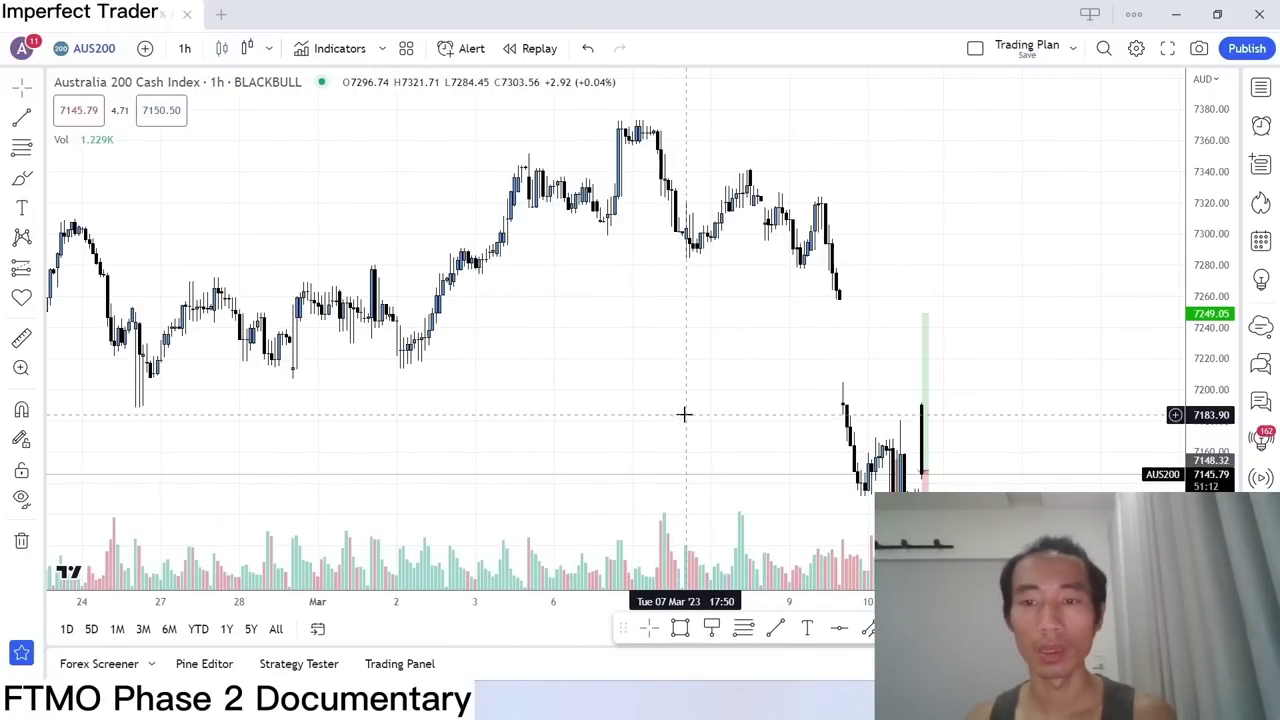
Check the wider AUS200 price structure on the 4-hour interval and return to the 1-hour interval.
text(4)
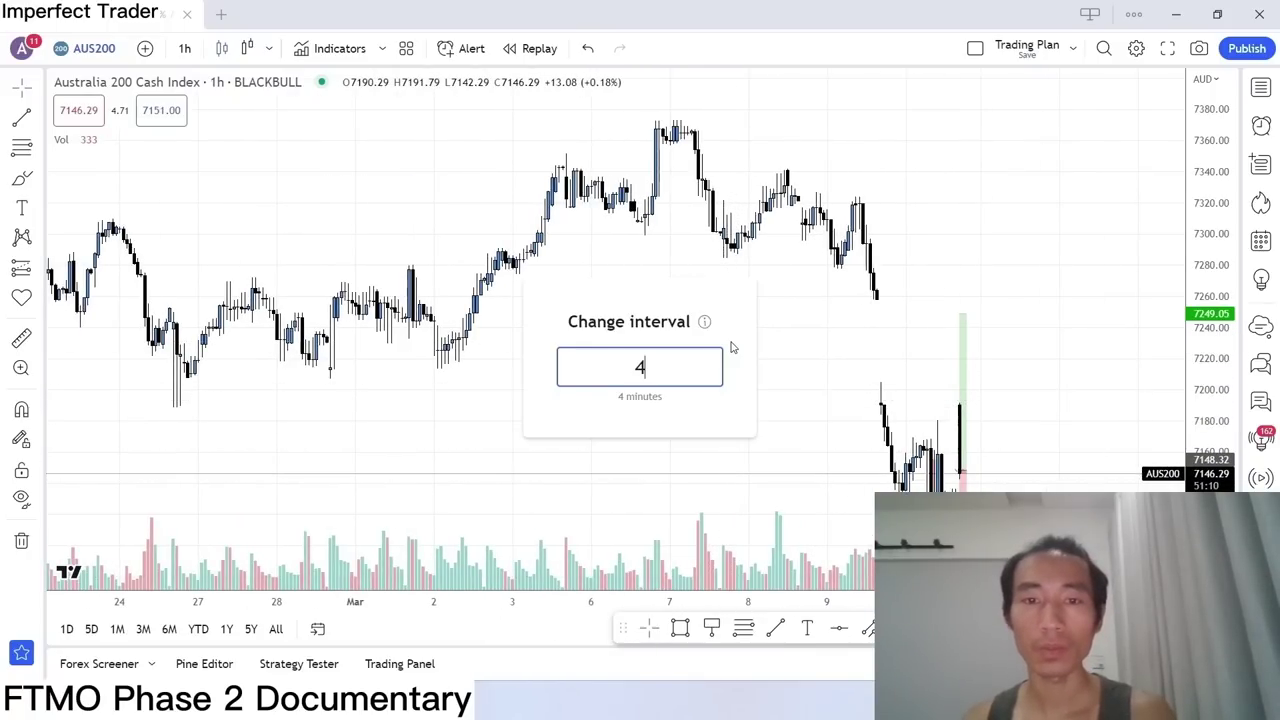
text(h)
key(Return)
text(1h)
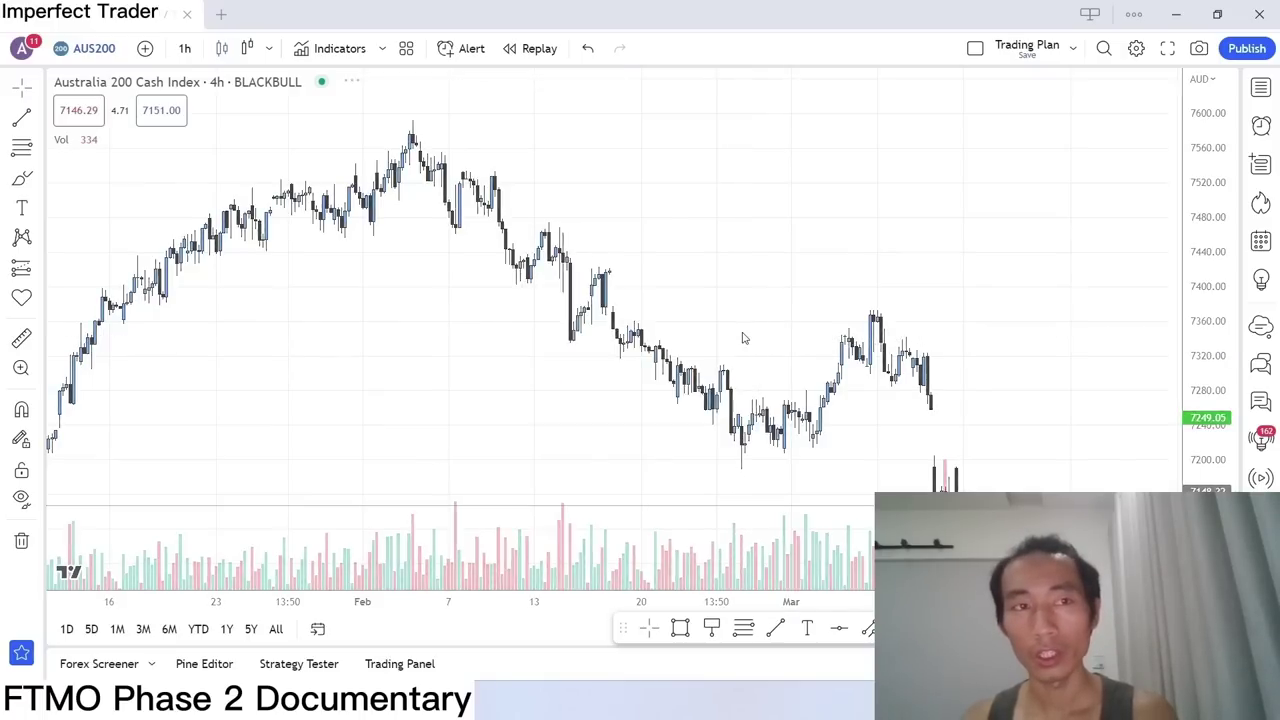
key(Return)
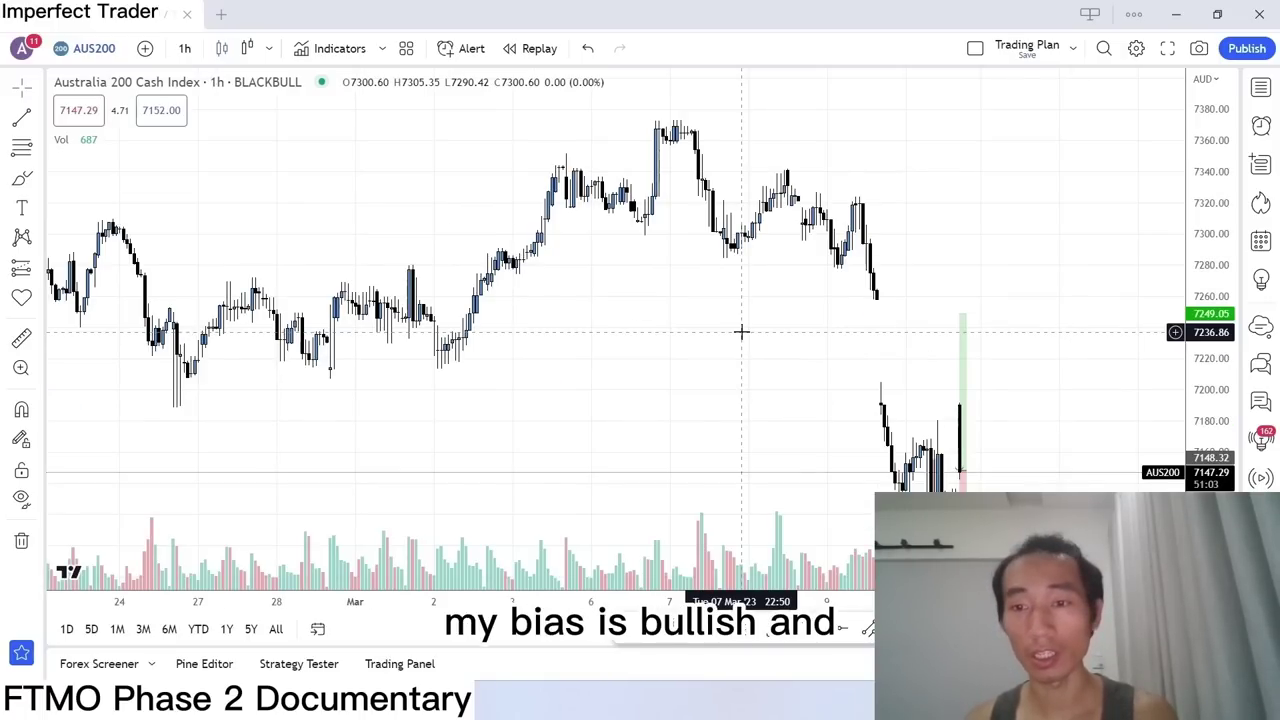
Switch AUS200 to the 5-minute interval and inspect the long position's entry, stop and target beside the latest candles.
text(5)
key(Return)
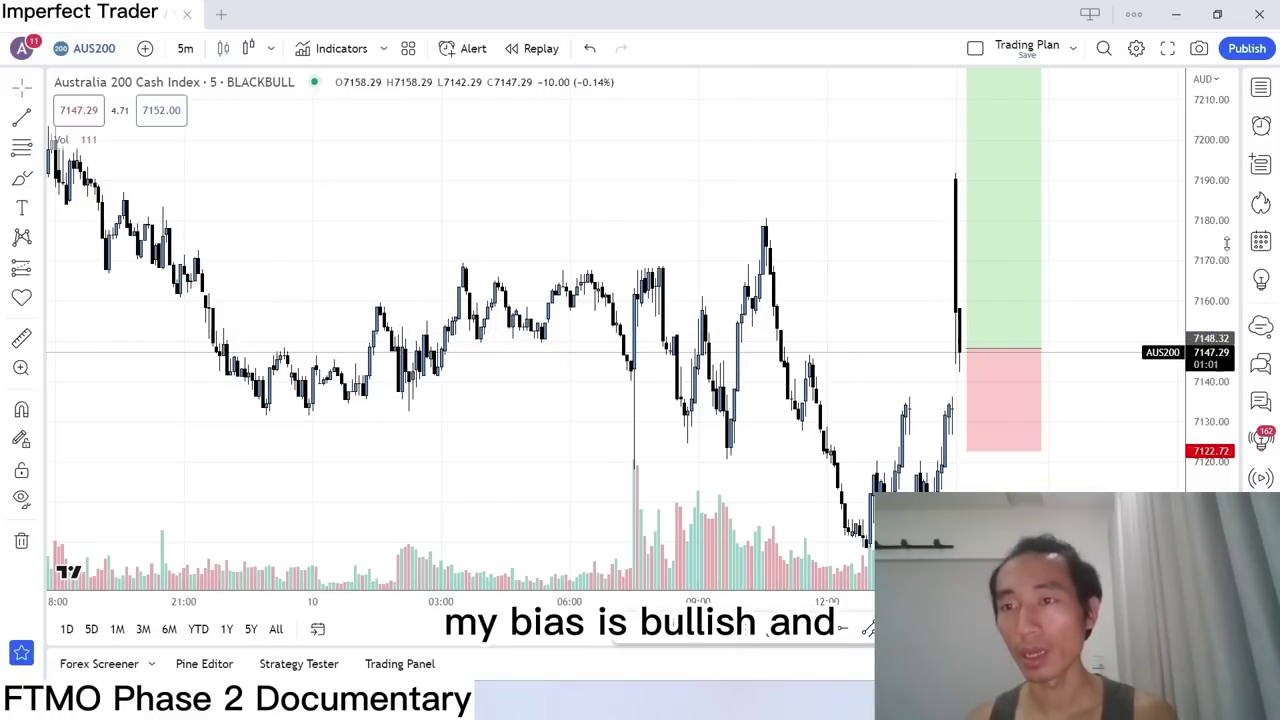
drag(970, 360, 868, 358)
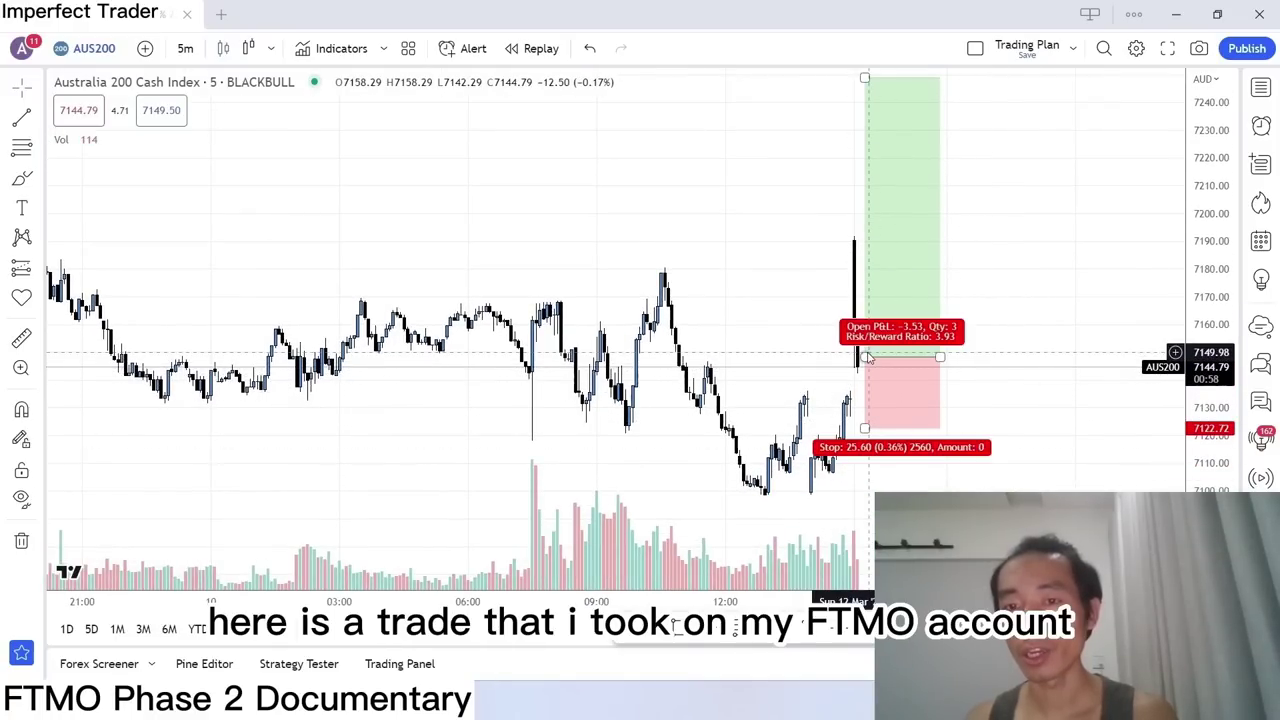
scroll(860, 360, down, 2)
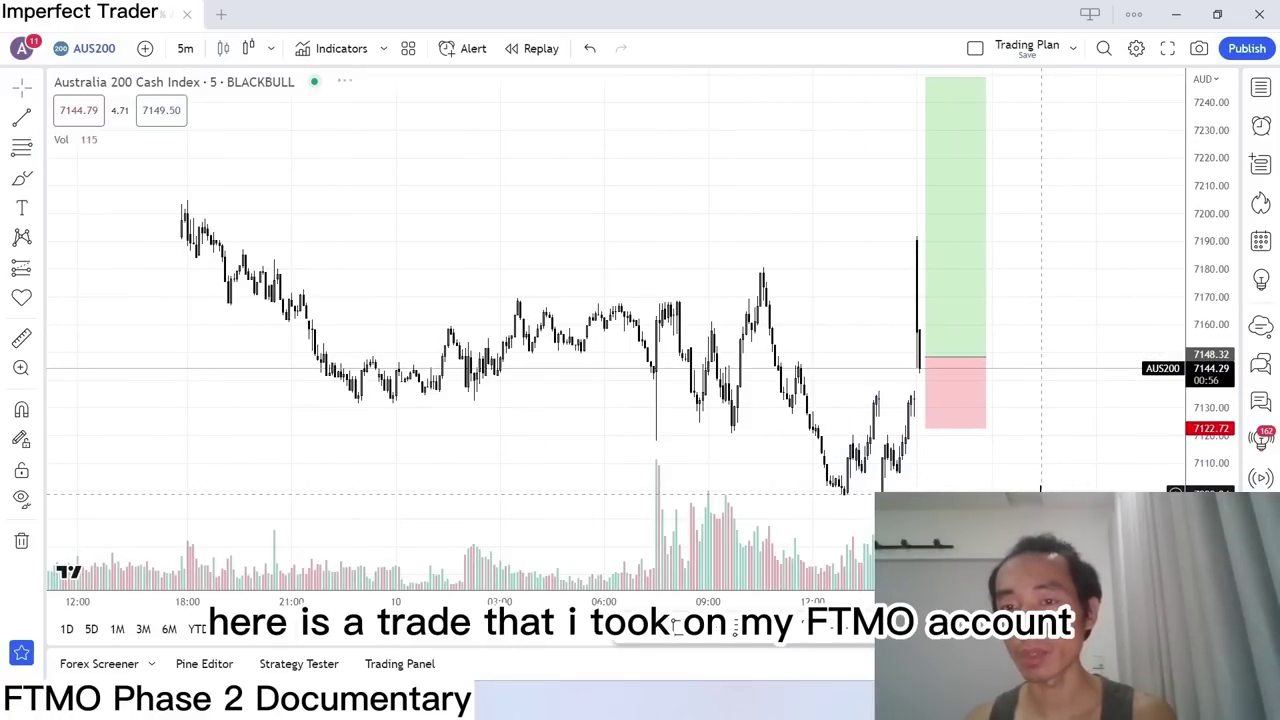
scroll(680, 491, right, 1)
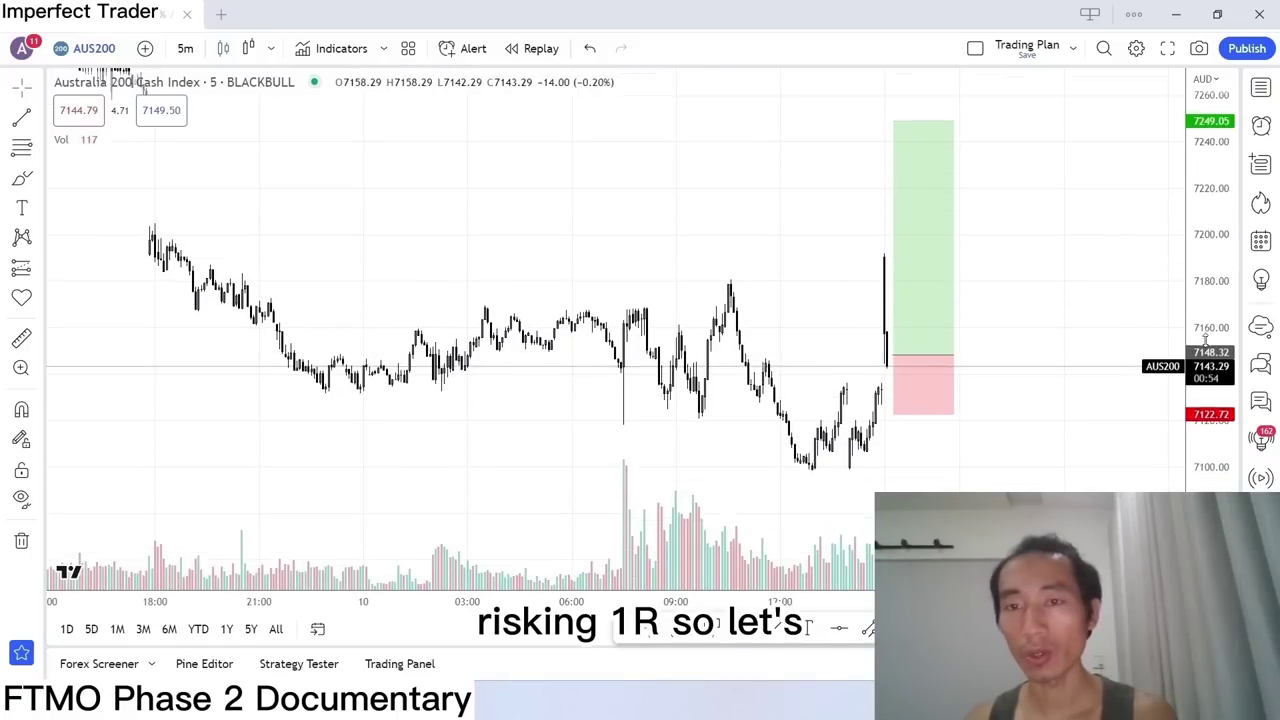
scroll(1080, 294, left, 3)
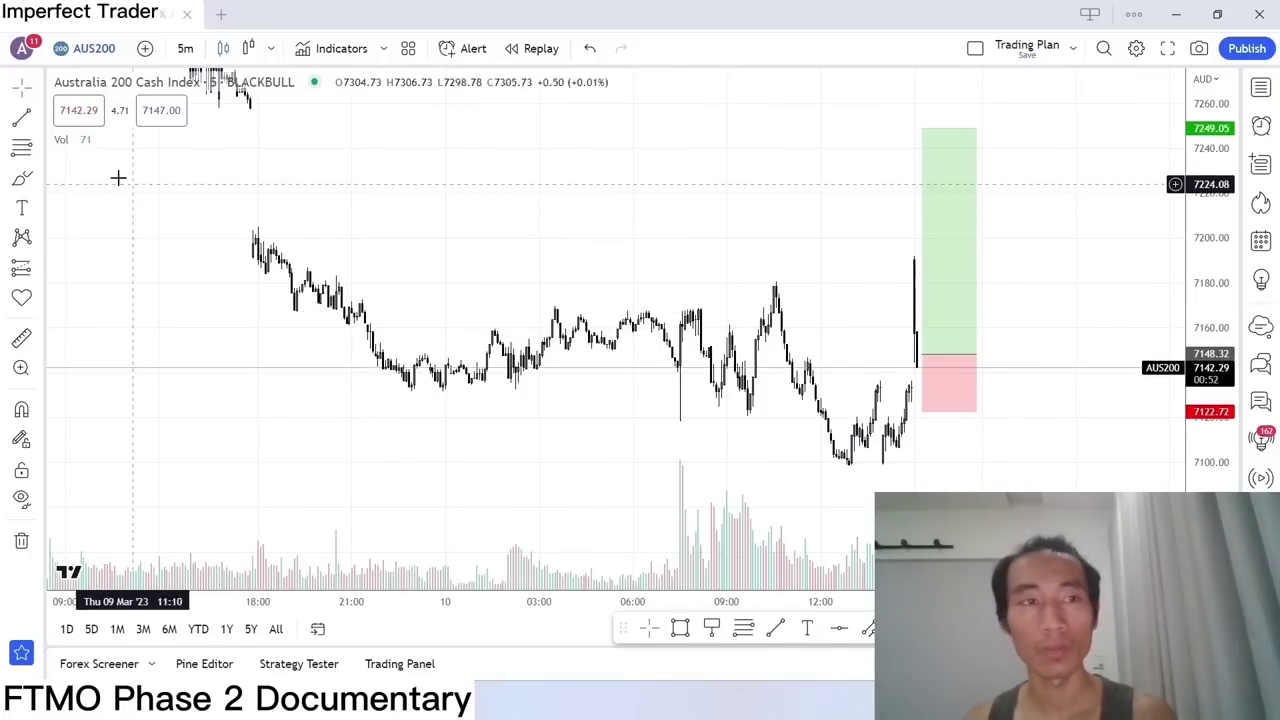
Draw a rectangle marking the AUS200 support zone between about 7129 and 7140, extending past the long position.
click(33, 179)
click(100, 246)
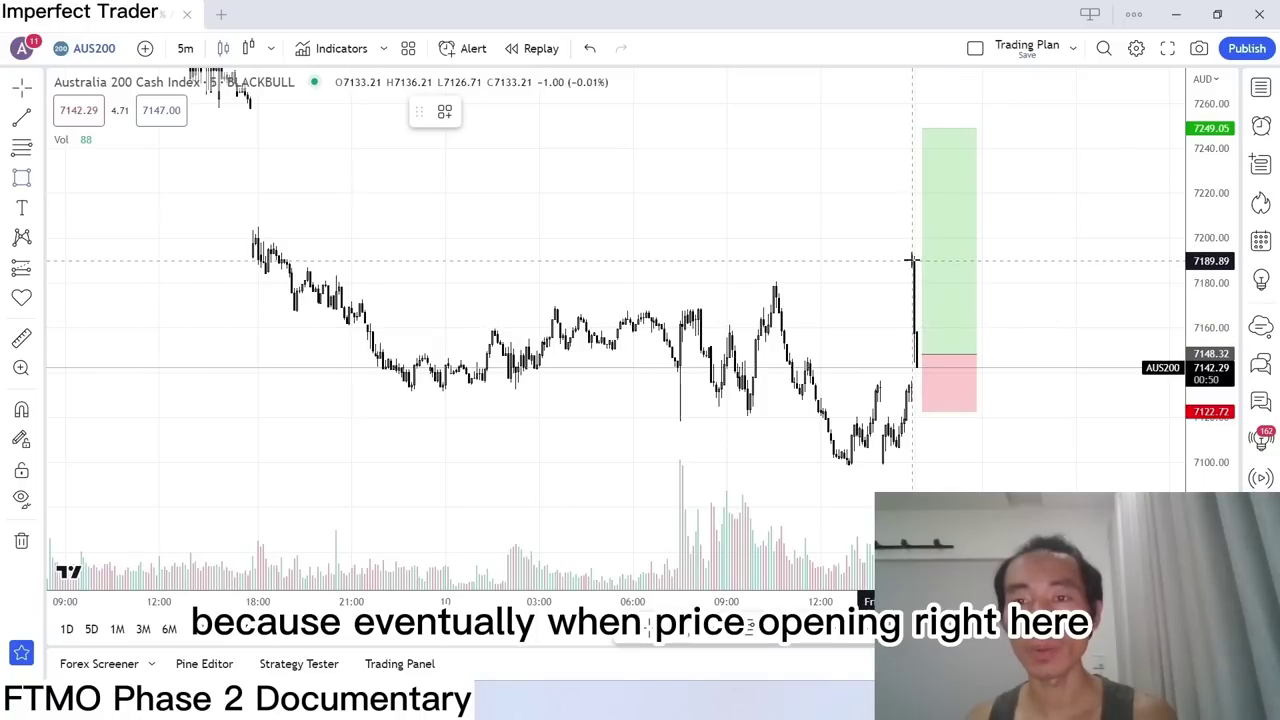
mouse_move(376, 387)
mouse_down()
mouse_move(1151, 400)
mouse_move(1117, 366)
mouse_move(1128, 372)
mouse_up()
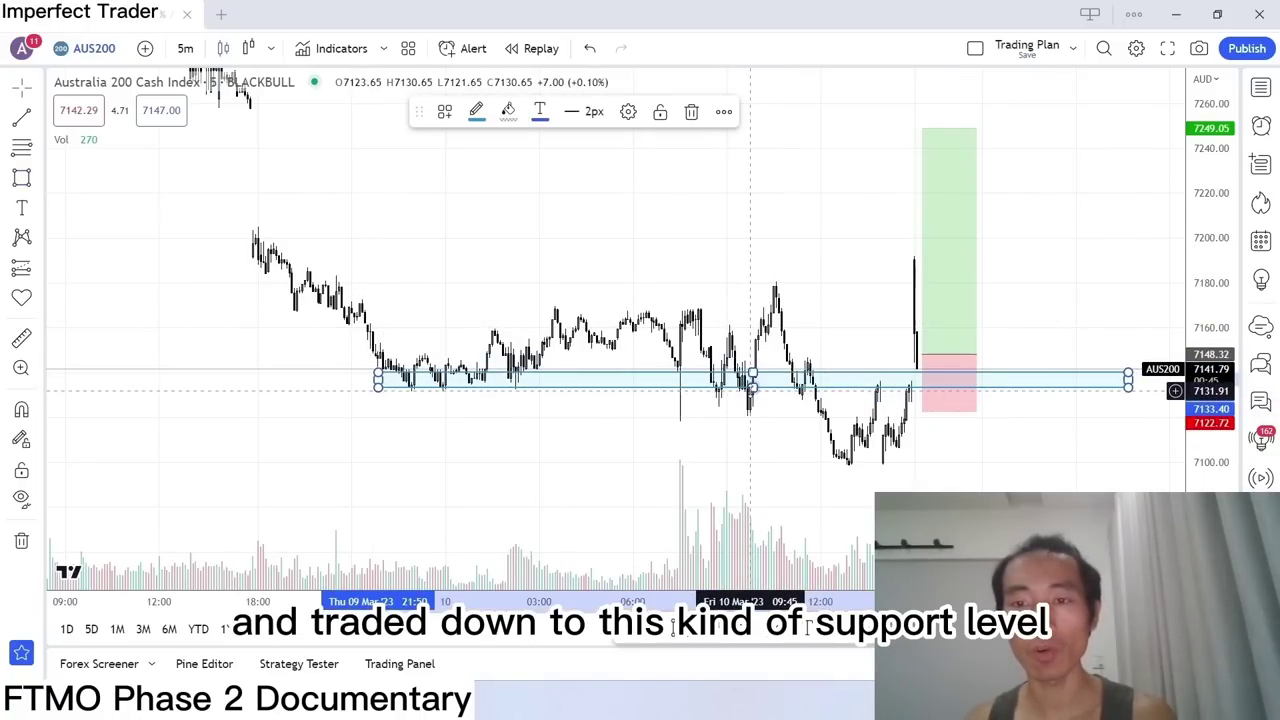
drag(752, 387, 752, 397)
drag(809, 211, 794, 334)
scroll(794, 334, down, 2)
scroll(794, 334, up, 3)
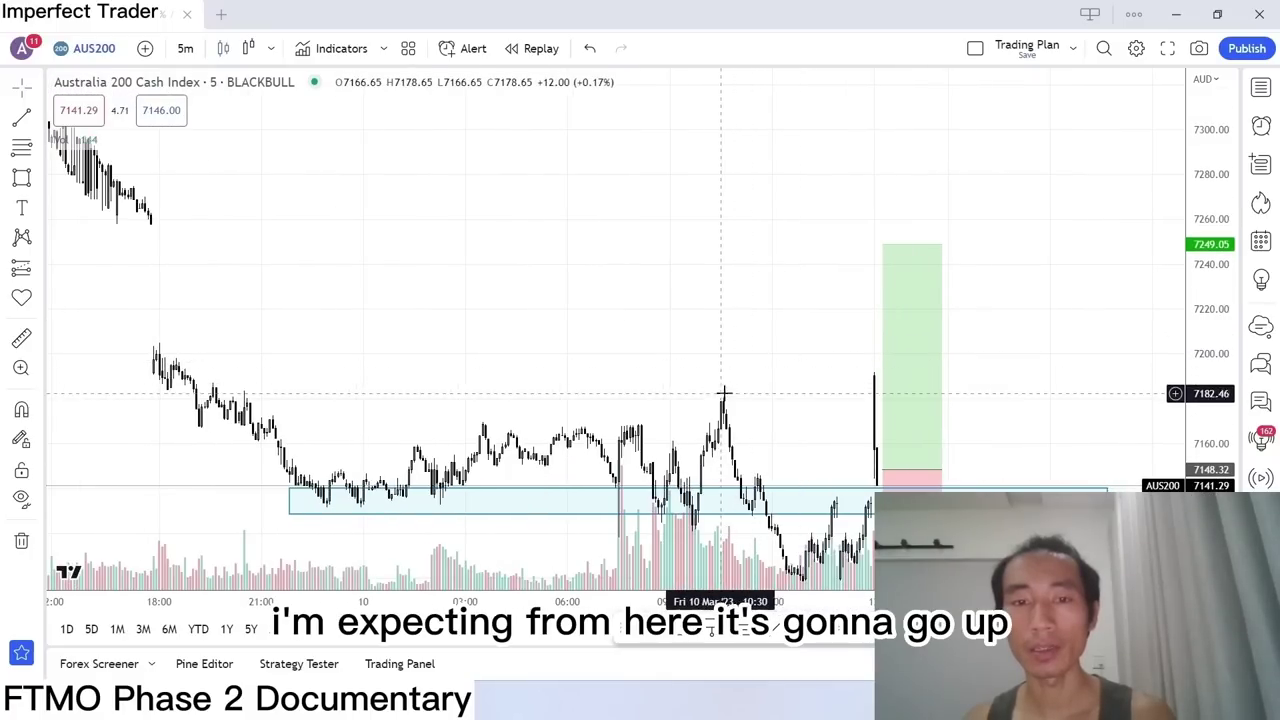
drag(666, 343, 715, 264)
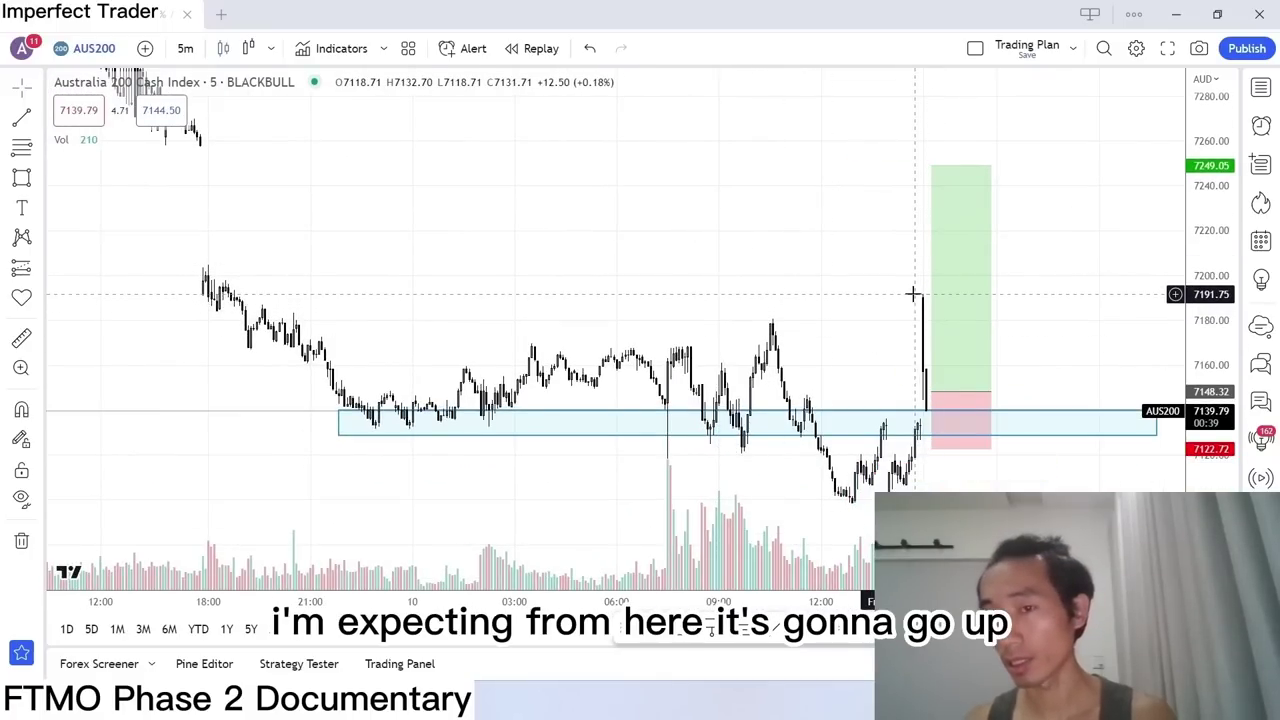
scroll(631, 290, up, 2)
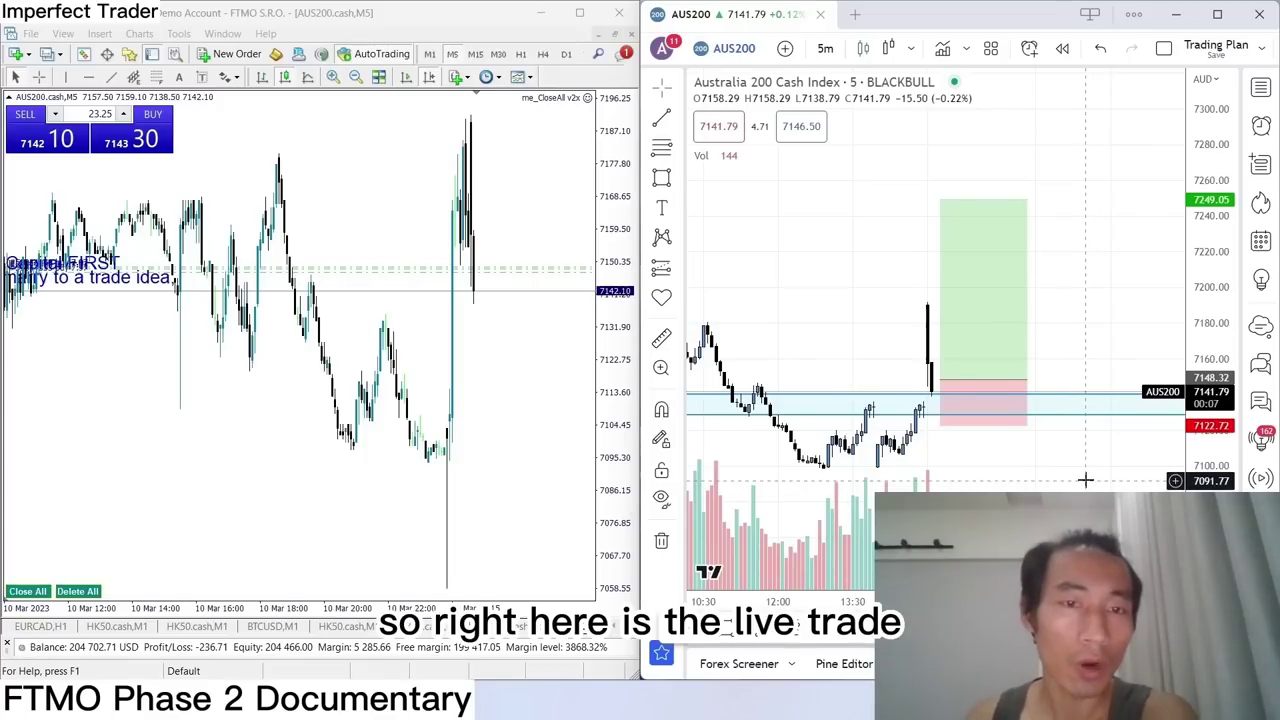
Apply the Clean template to the AUS200 5-minute chart in MetaTrader.
right_click(104, 424)
mouse_move(176, 455)
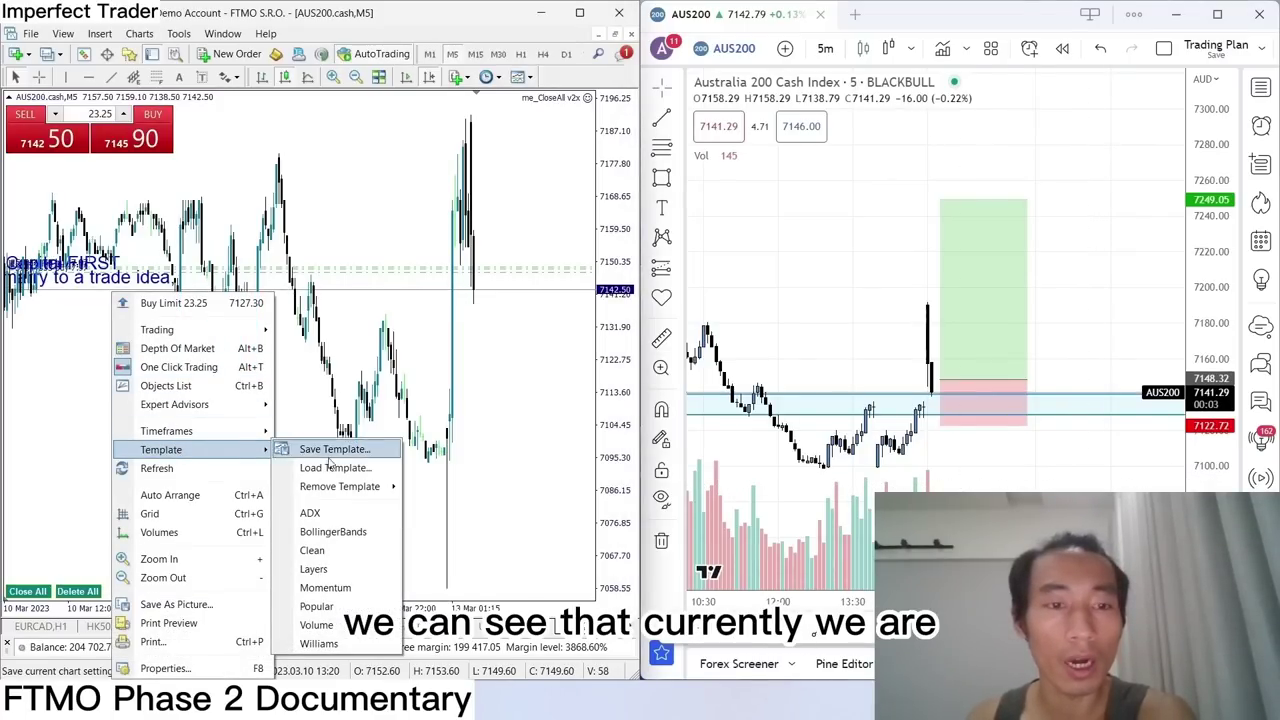
click(325, 550)
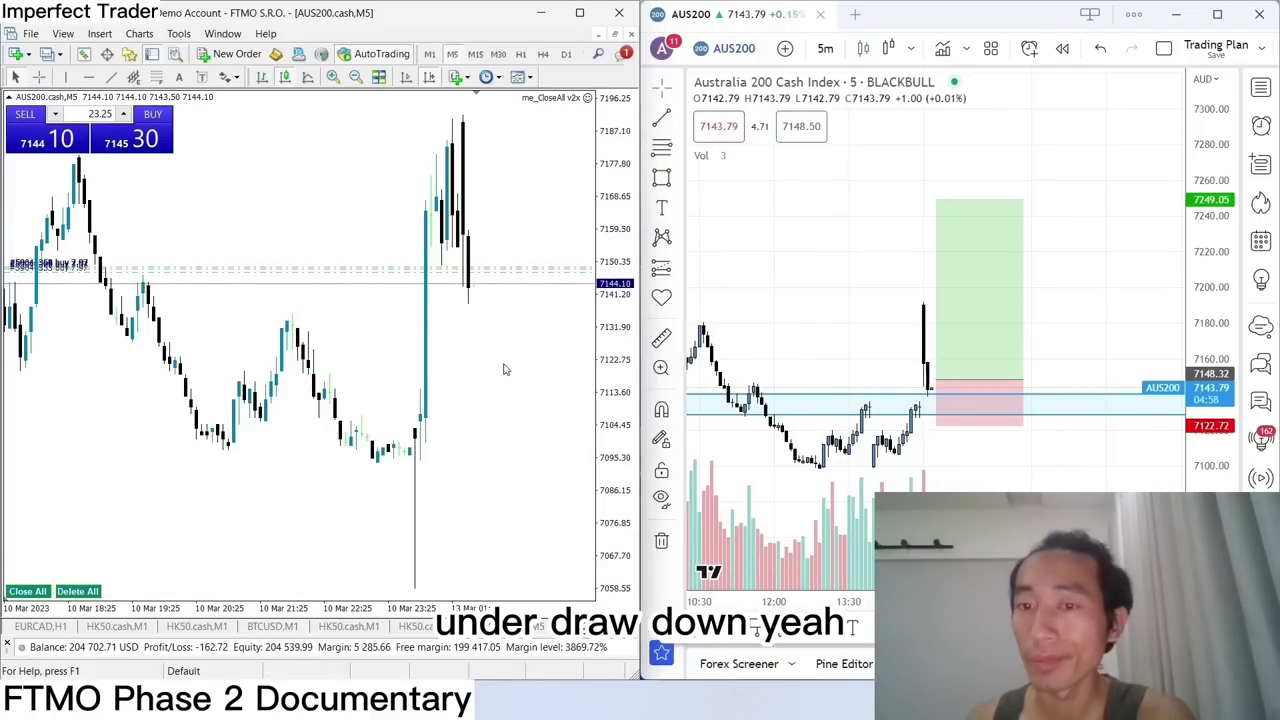
Examine the TradingView long position against the support zone and the earlier AUS200 price action.
scroll(1115, 254, down, 1)
scroll(1111, 257, down, 1)
click(1111, 266)
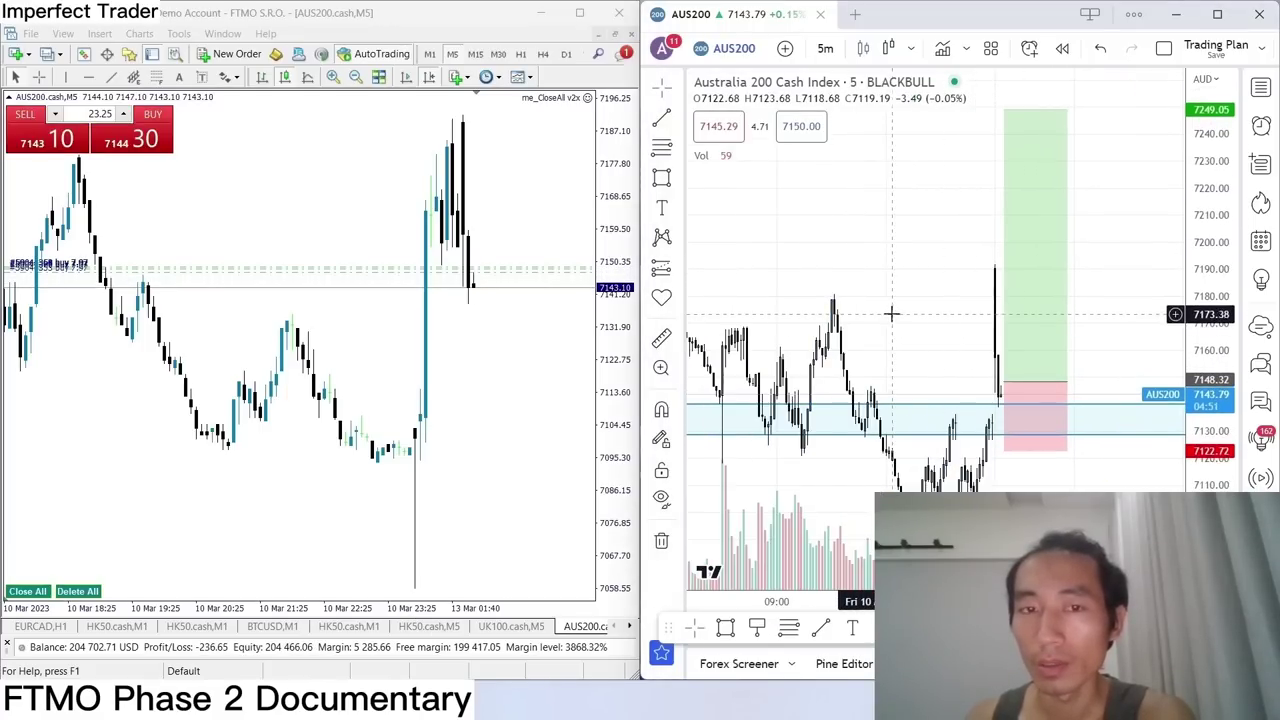
drag(897, 289, 959, 251)
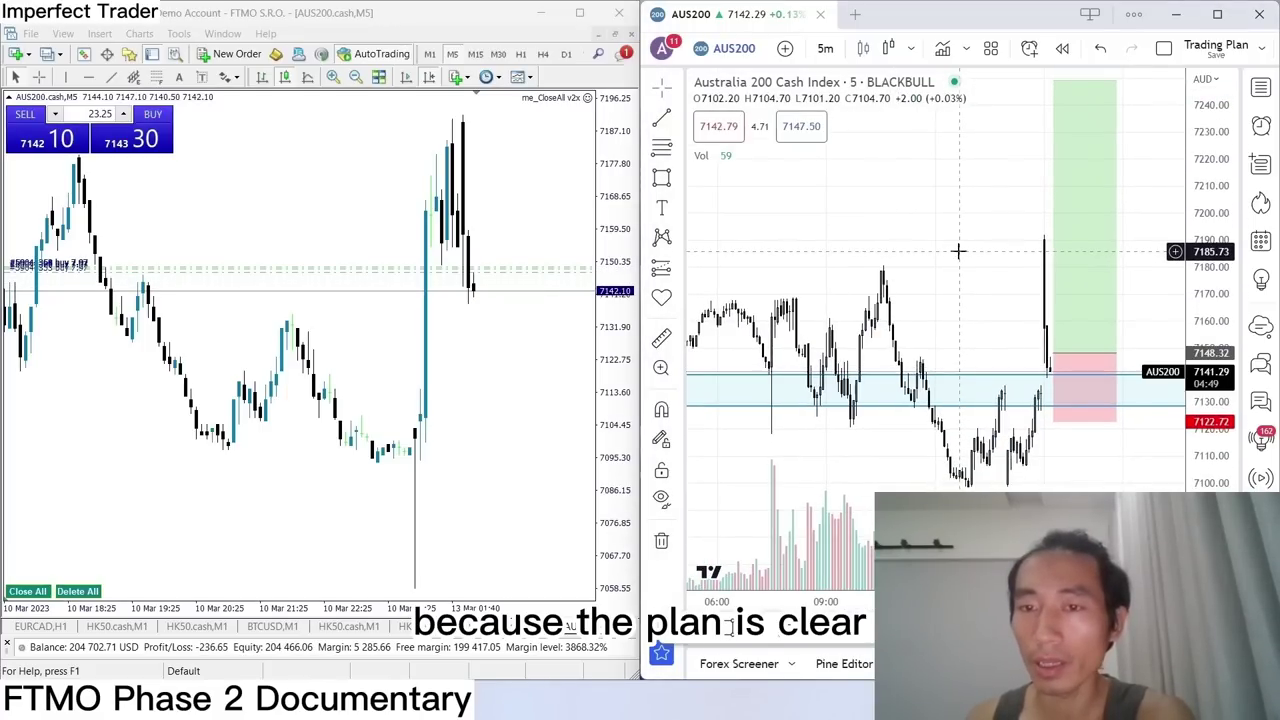
Examine the AUS200 5-minute drop from the opening spike toward the support zone, against the long position's stop and target.
scroll(959, 251, down, 1)
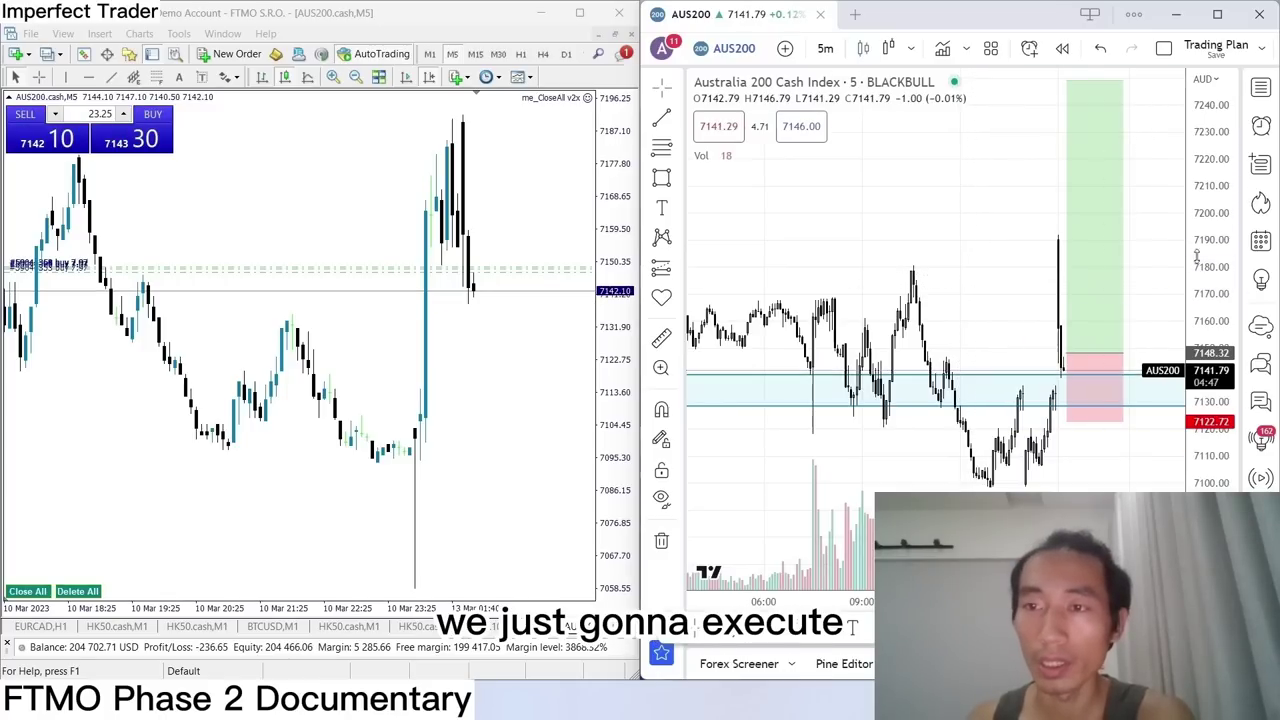
scroll(962, 255, down, 1)
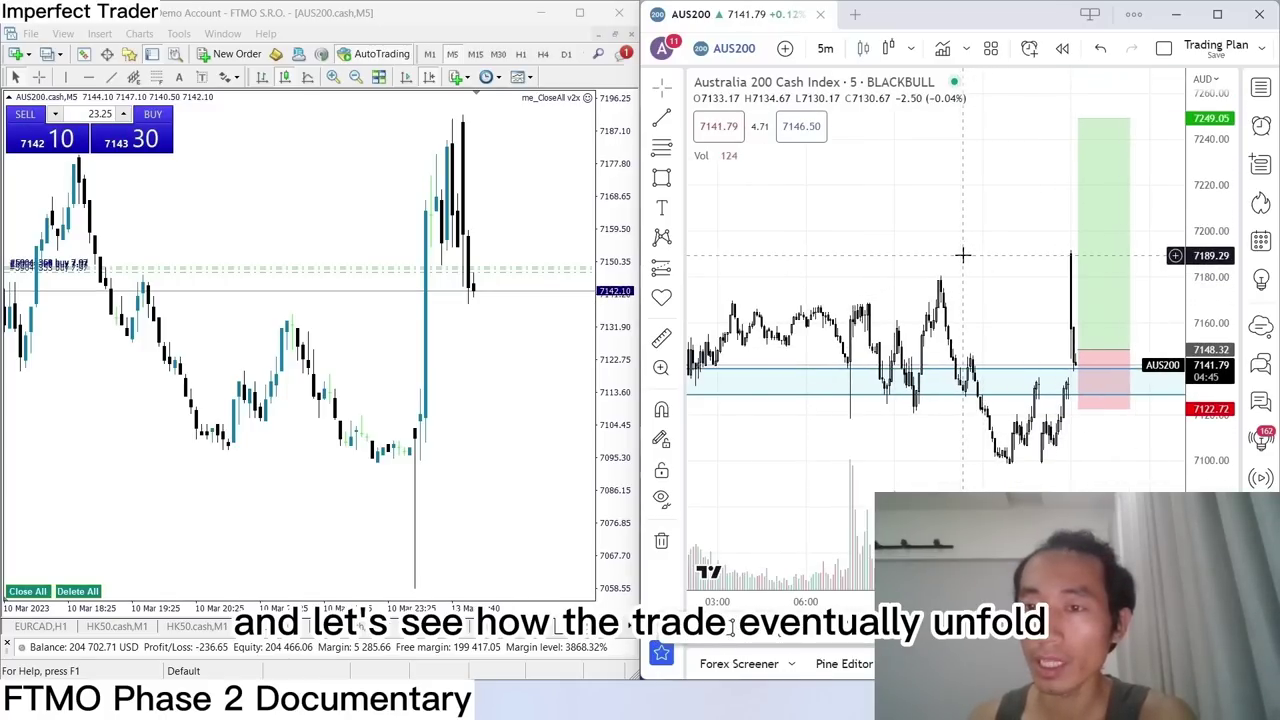
scroll(963, 256, right, 1)
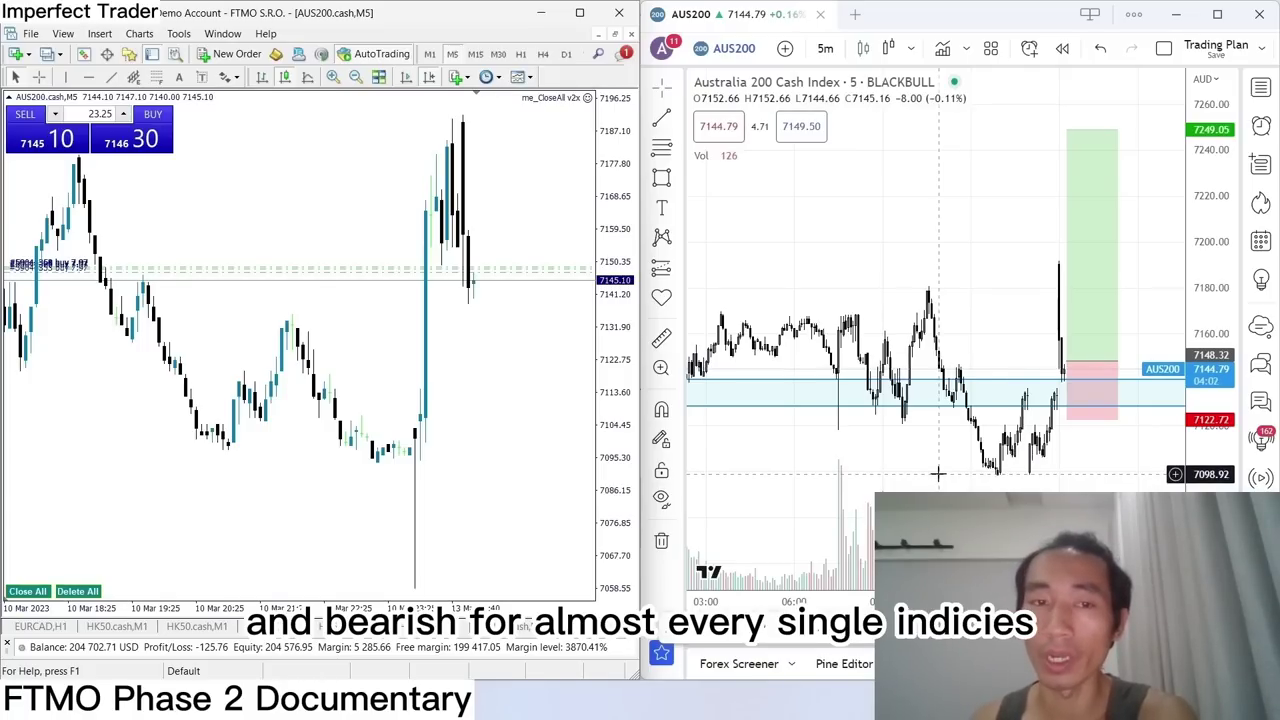
click(950, 400)
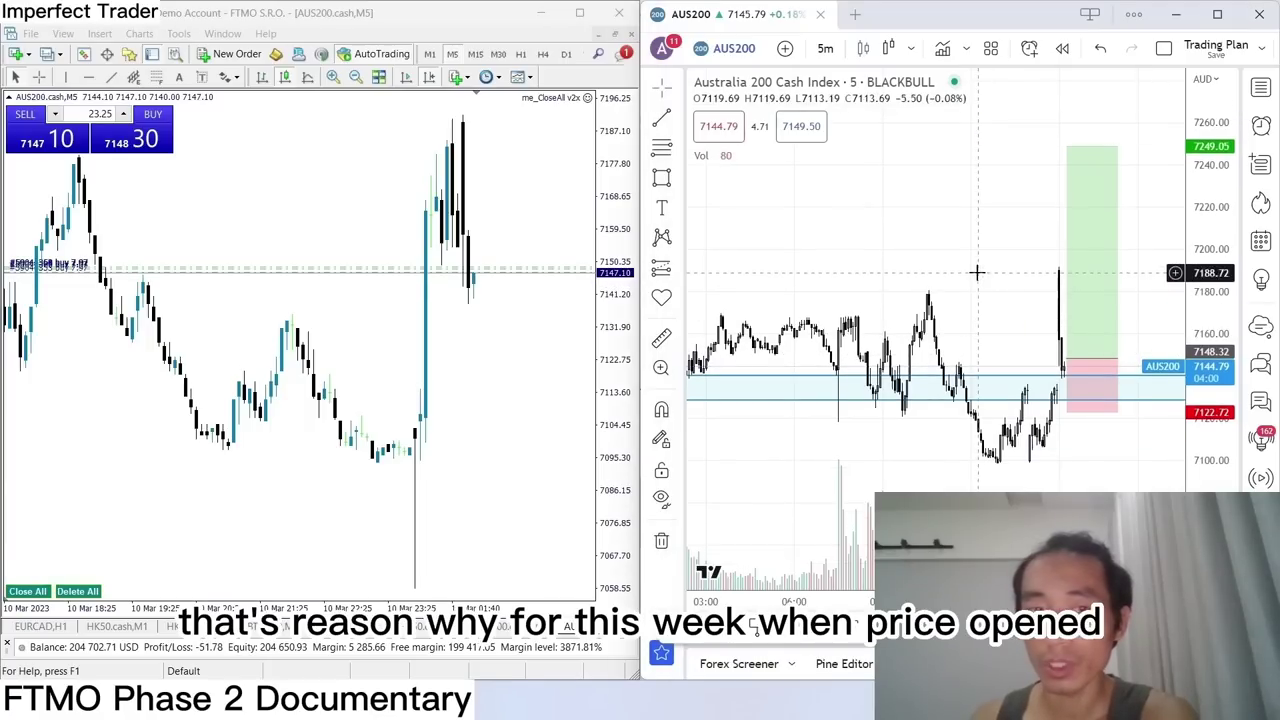
scroll(962, 259, down, 1)
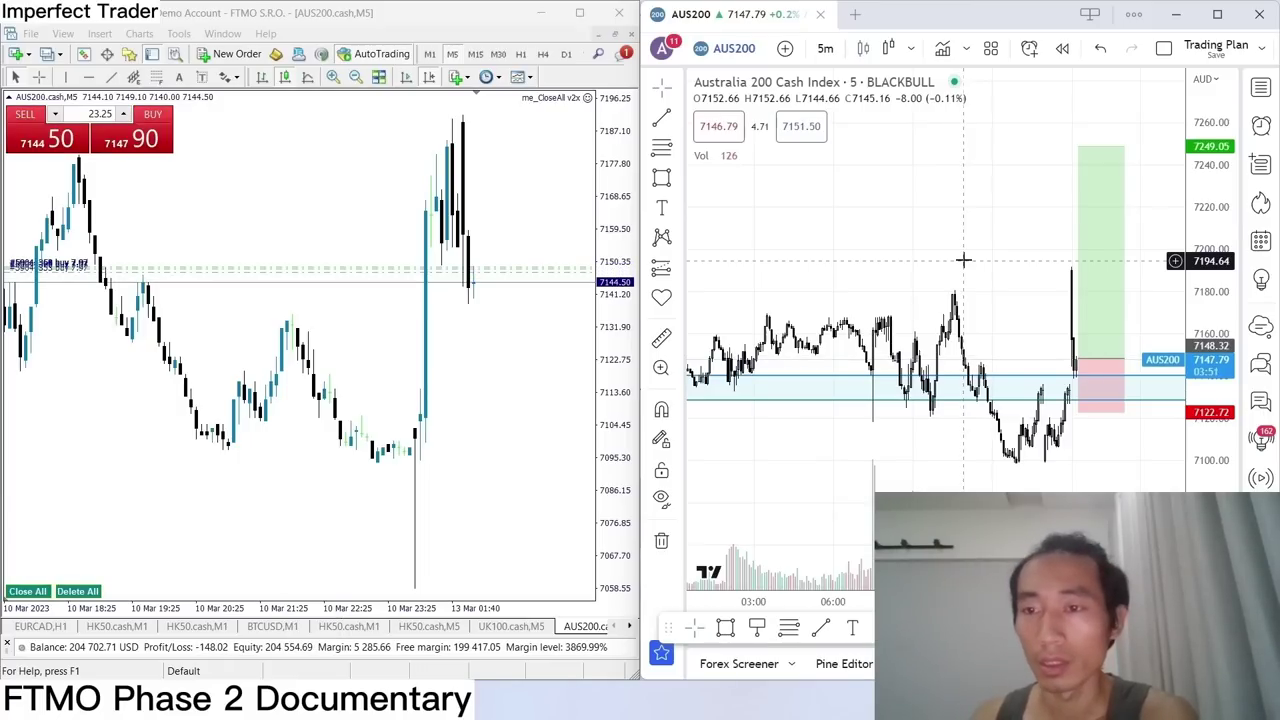
scroll(1005, 282, up, 2)
scroll(945, 357, up, 2)
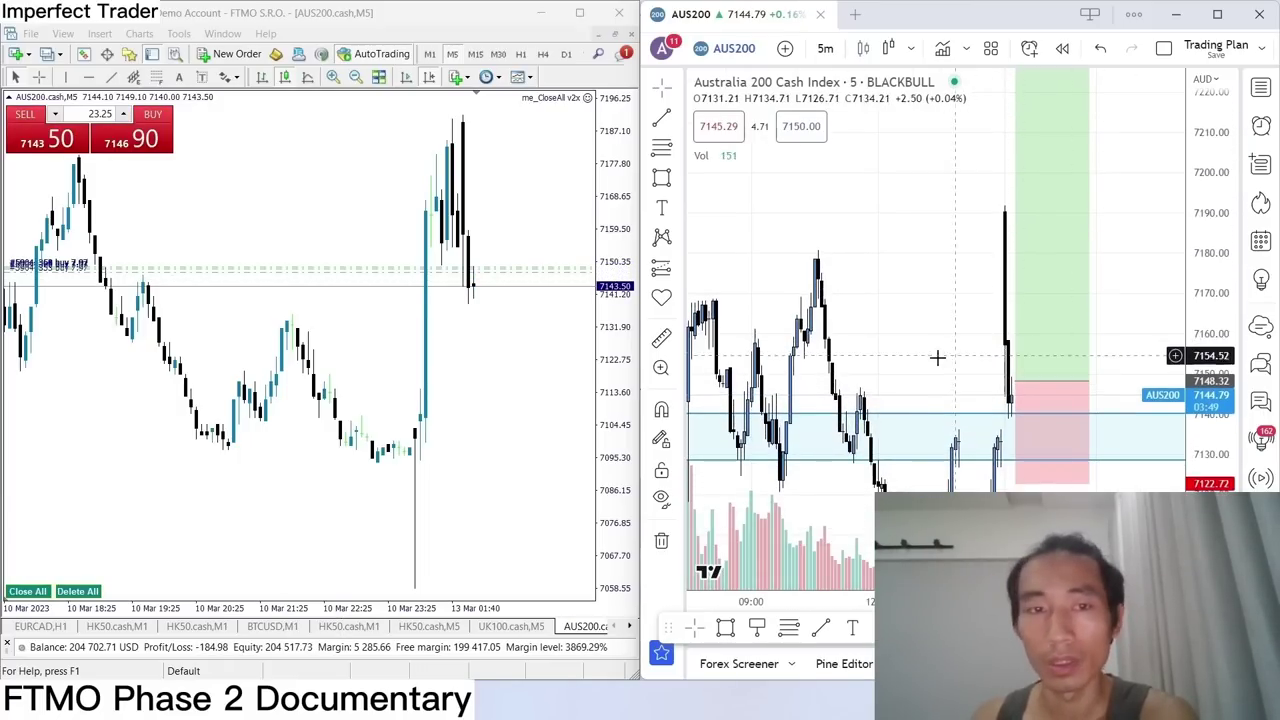
scroll(960, 290, left, 2)
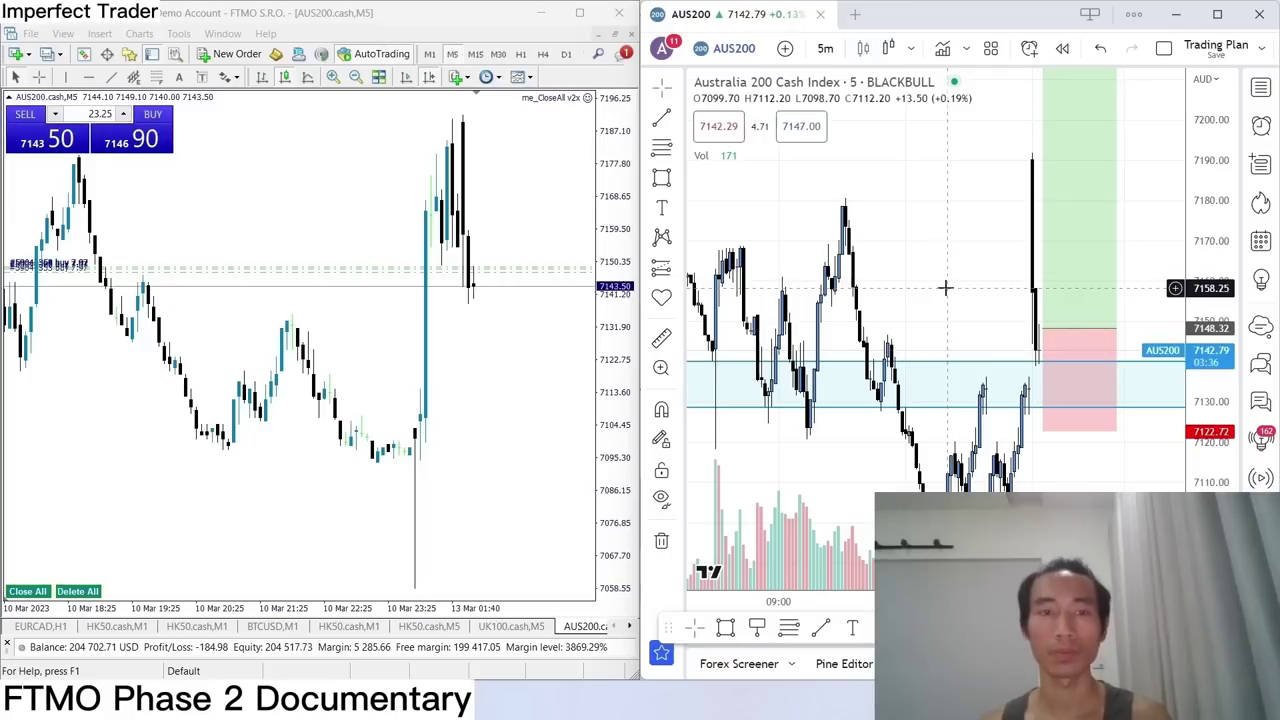
Switch the MetaTrader AUS200 chart to 1 minute and compare the latest TradingView candles with the long position's stop.
click(419, 501)
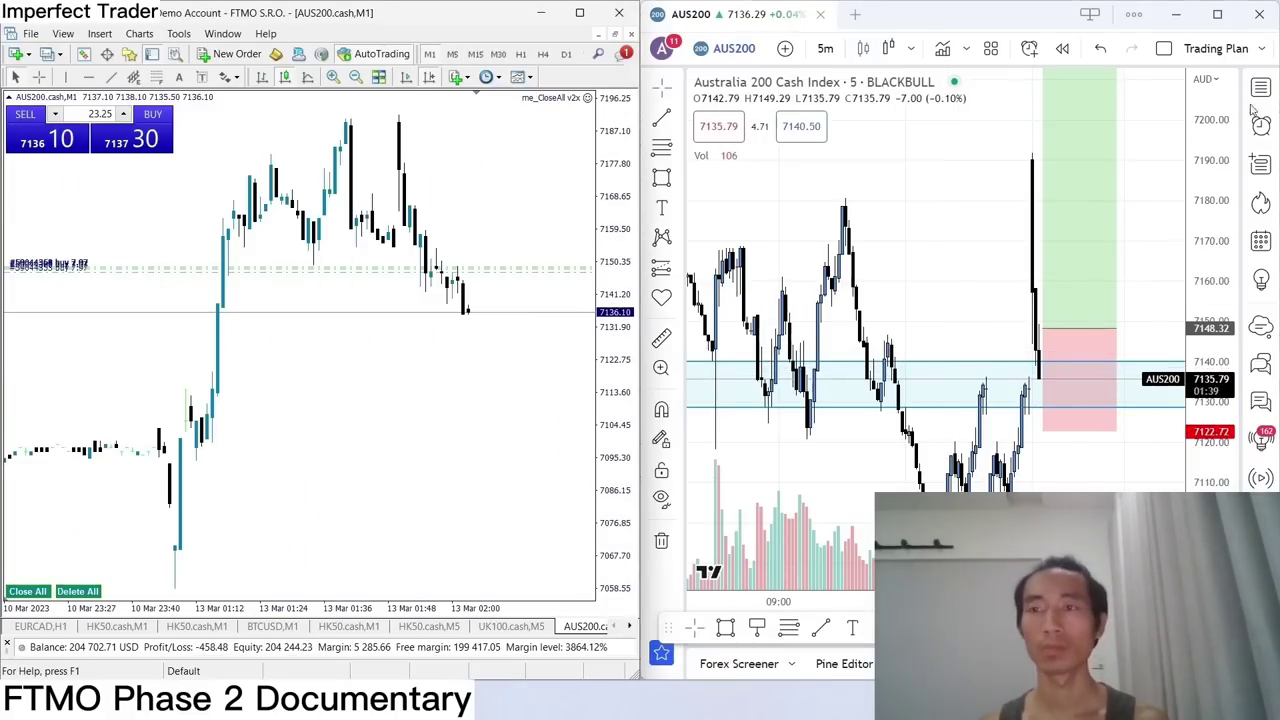
scroll(1066, 157, down, 3)
click(1088, 274)
scroll(1088, 274, up, 2)
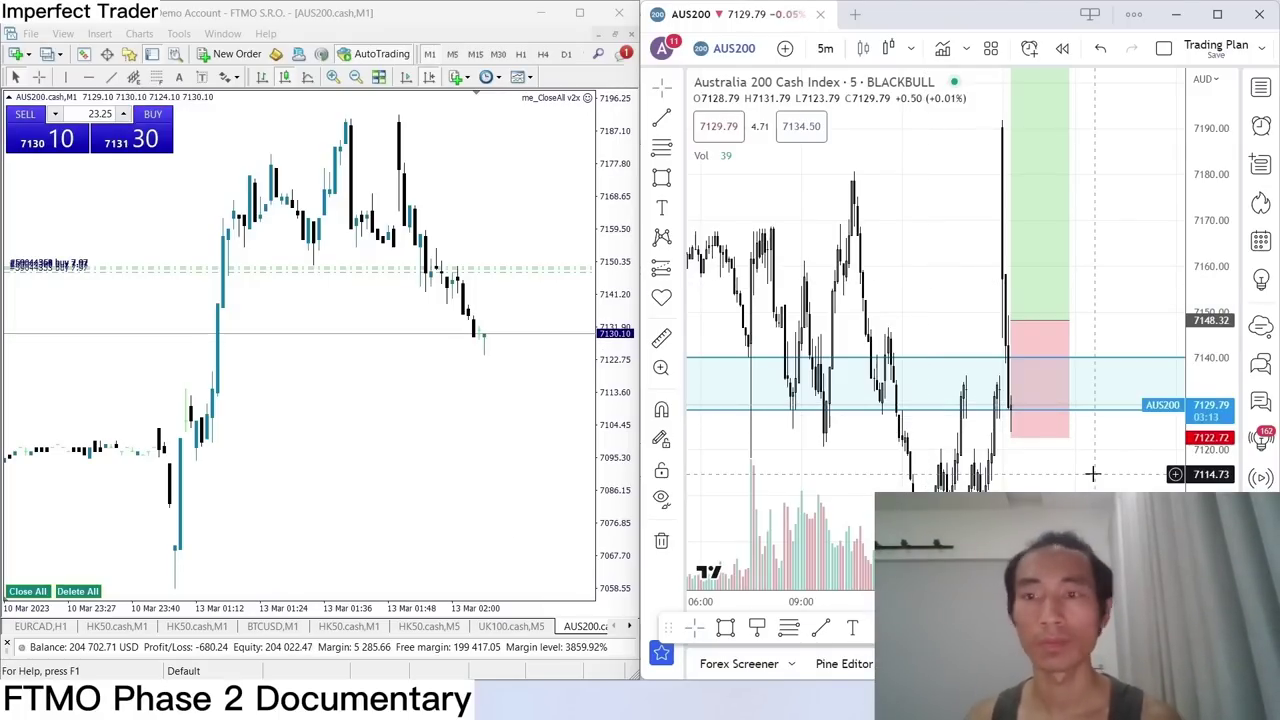
drag(860, 466, 904, 465)
scroll(904, 465, up, 1)
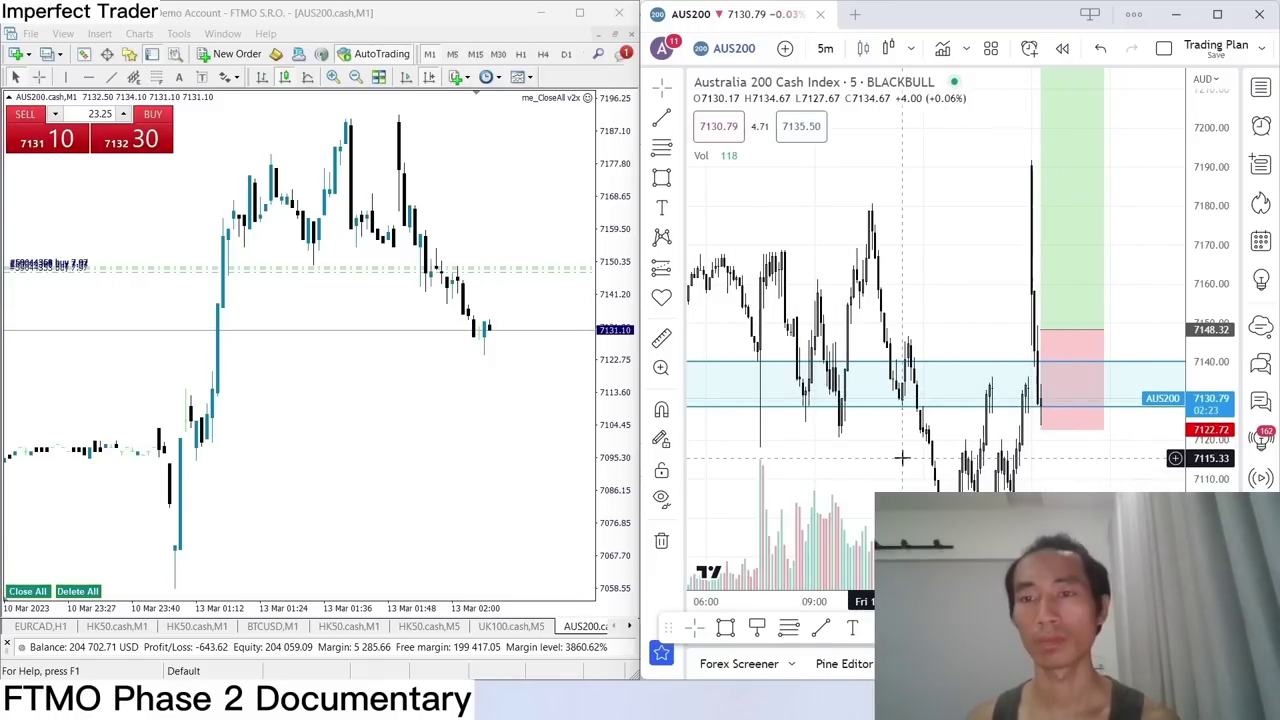
Step through the watchlist to compare the US30USD and Pepperstone AUS200 charts, and return to the MetaTrader AUS200 chart.
key(space)
key(space)
key(space)
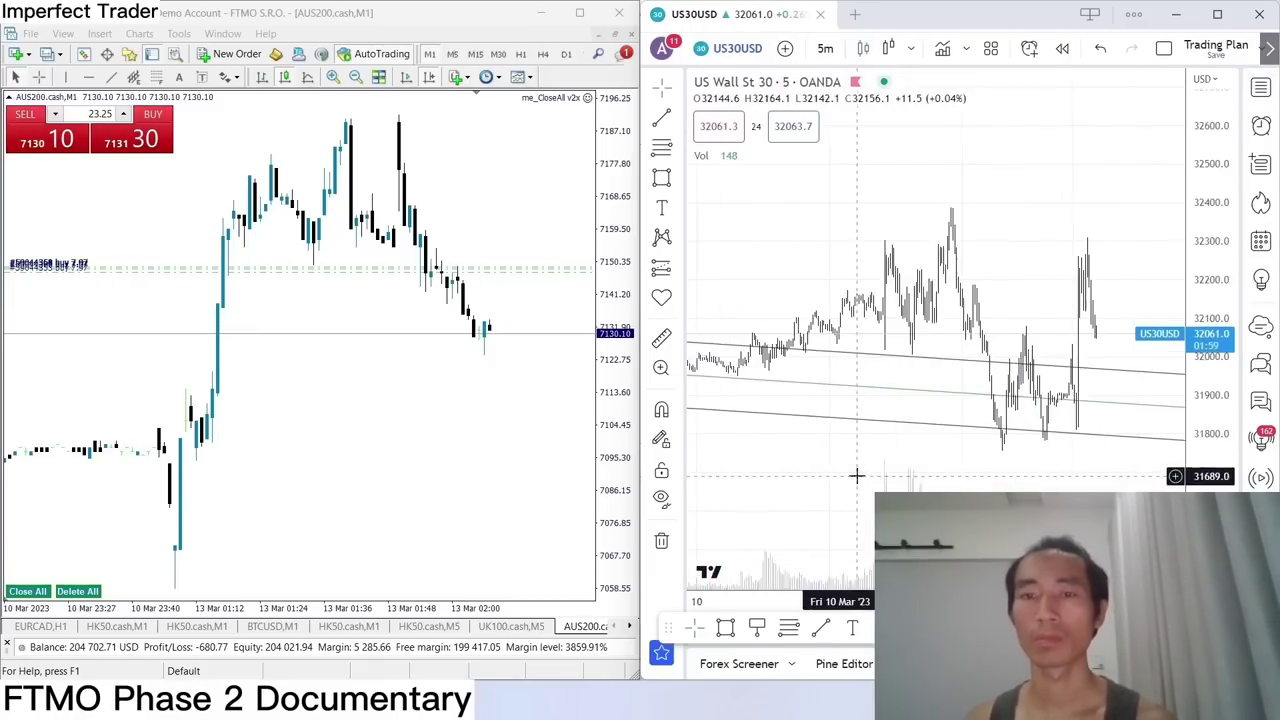
key(space)
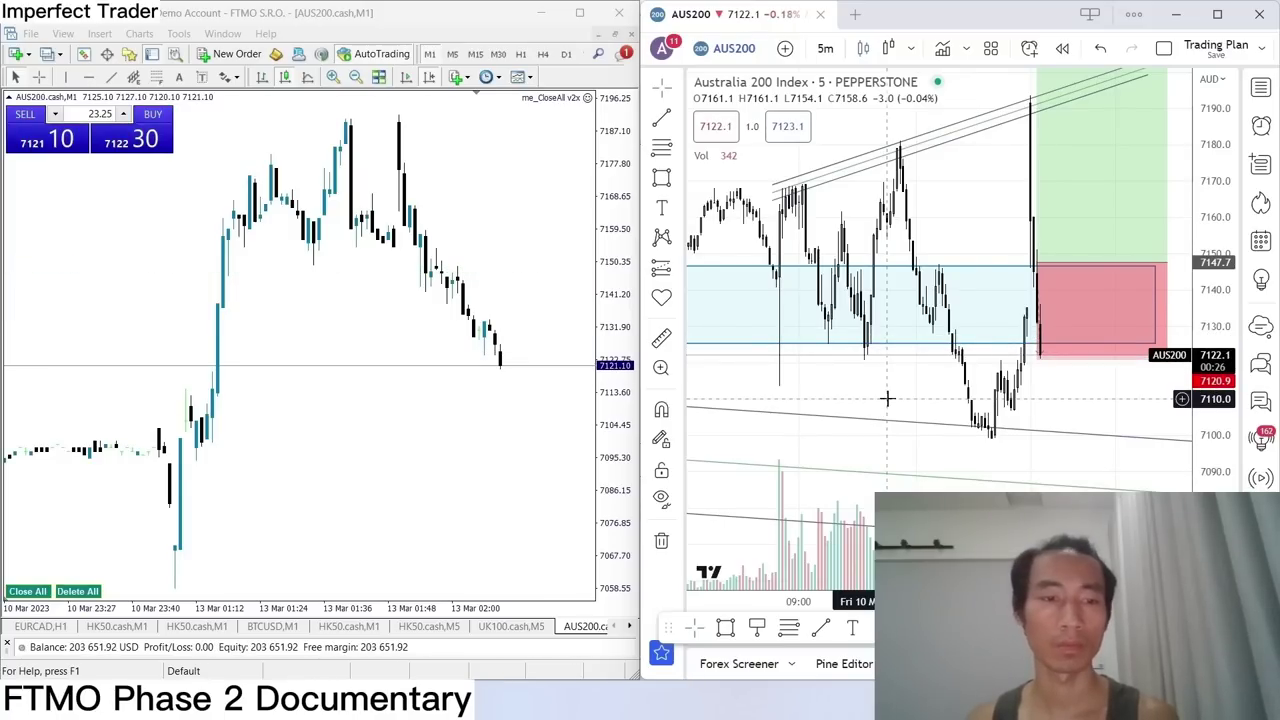
click(530, 463)
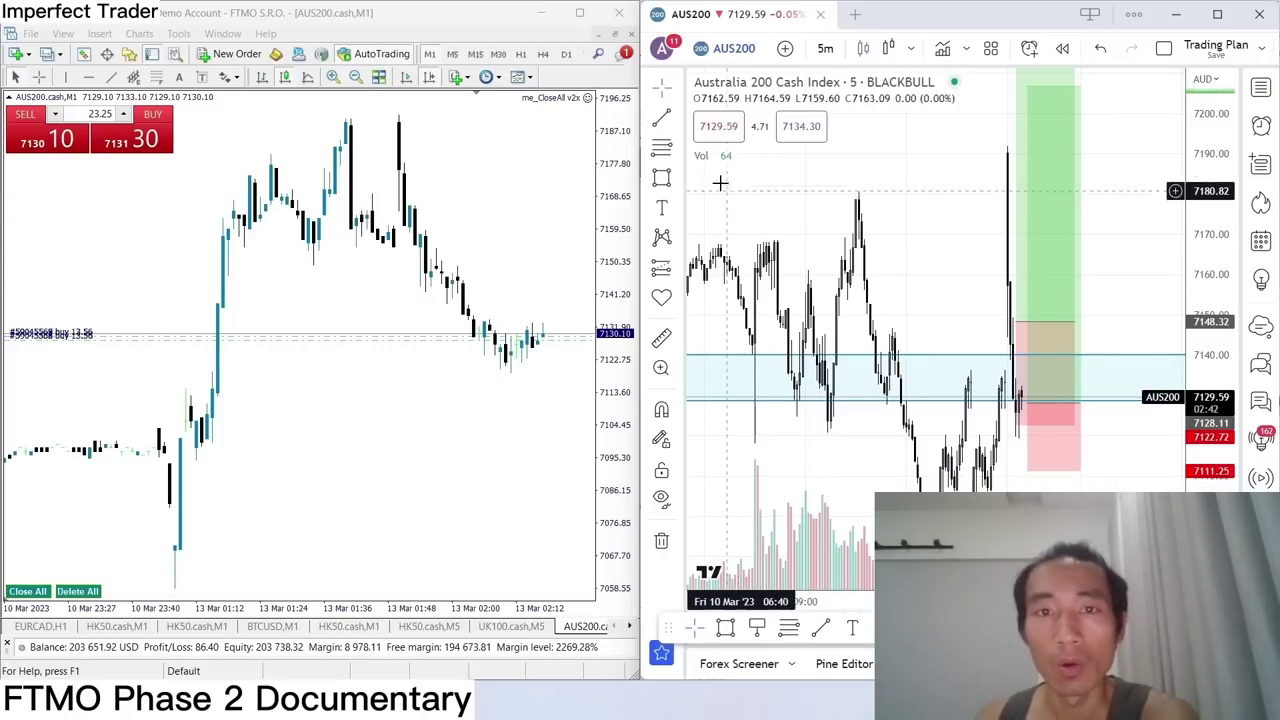
Compare the stop distances of the first and second AUS200 long positions against the support zone on the 5-minute chart.
click(677, 92)
scroll(843, 465, up, 2)
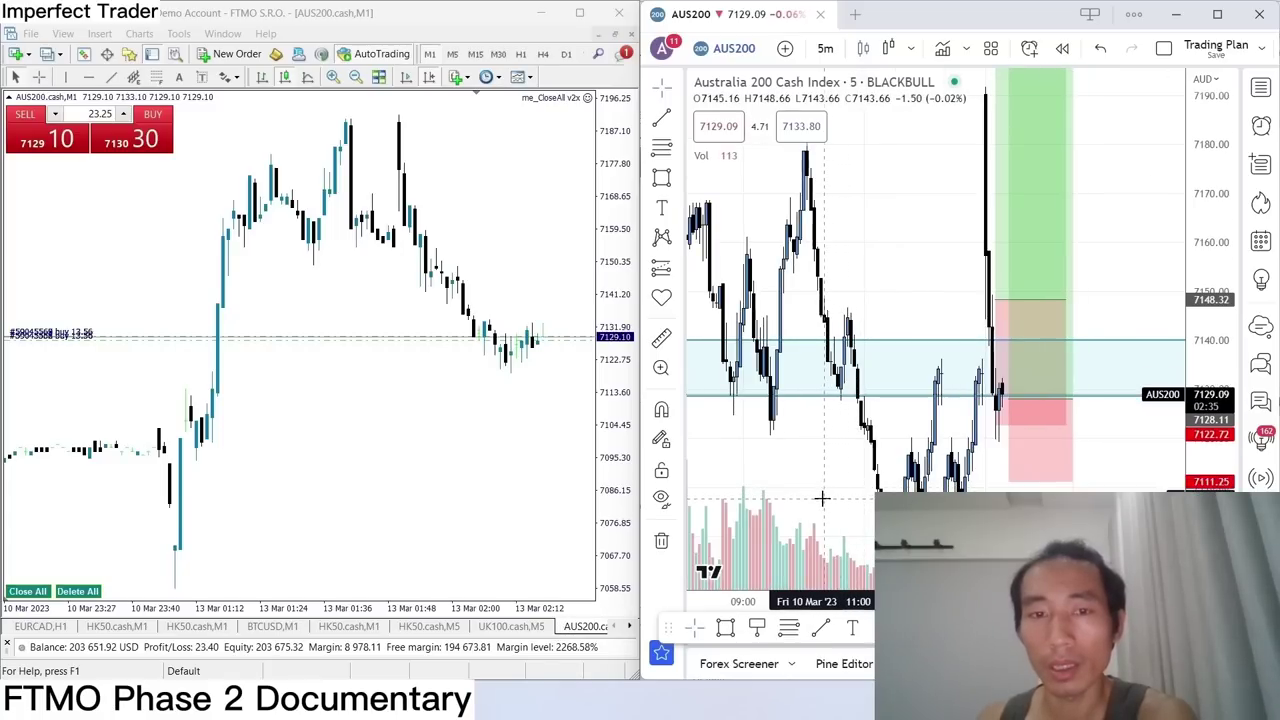
scroll(840, 475, up, 2)
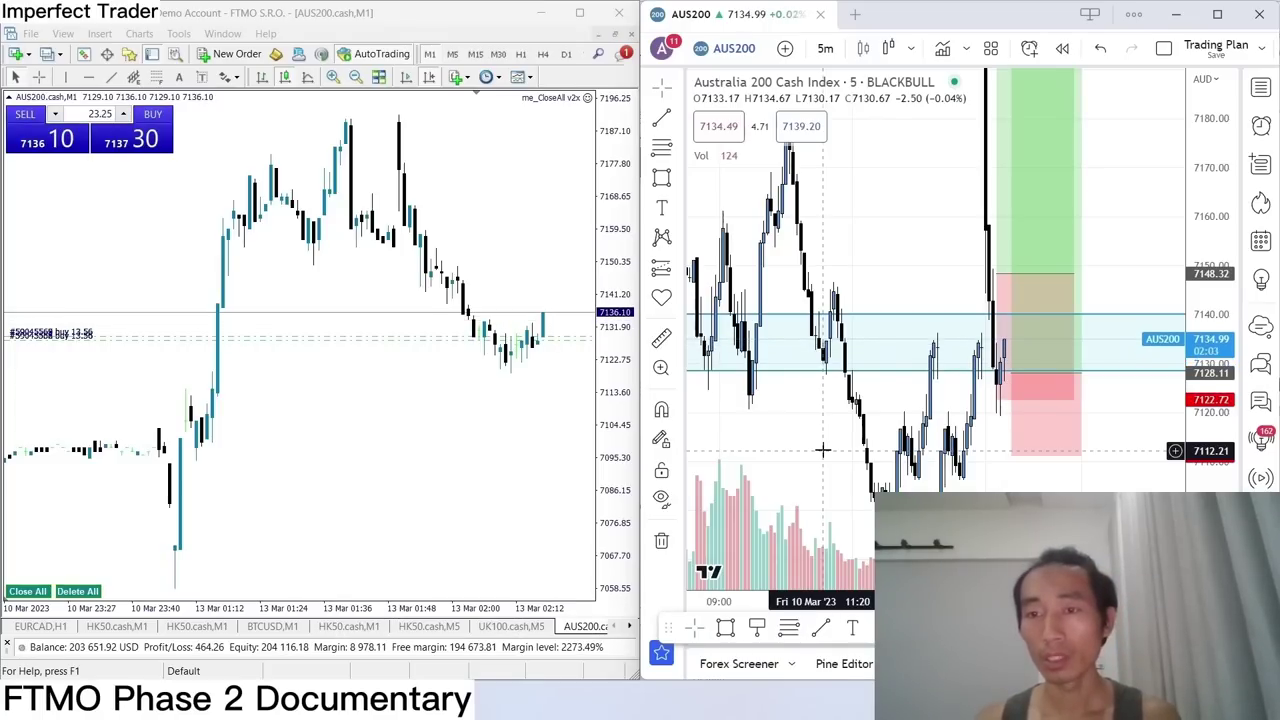
double_click(1209, 427)
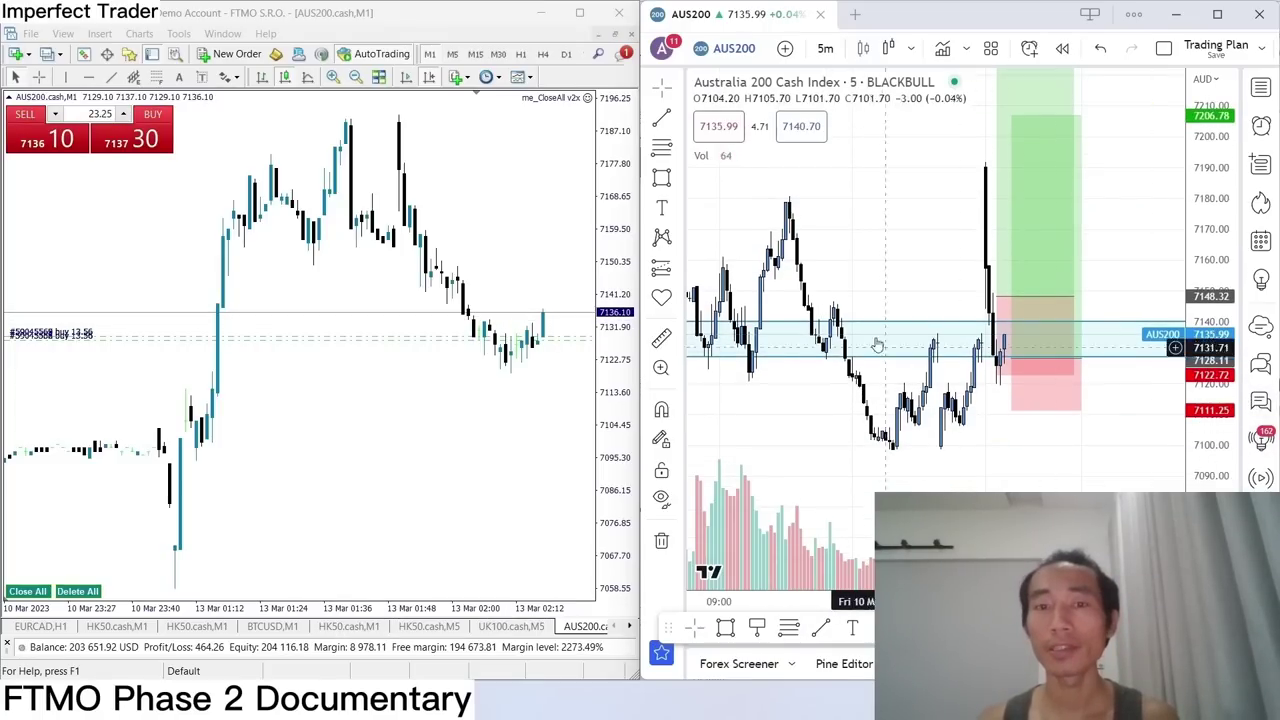
drag(871, 251, 874, 289)
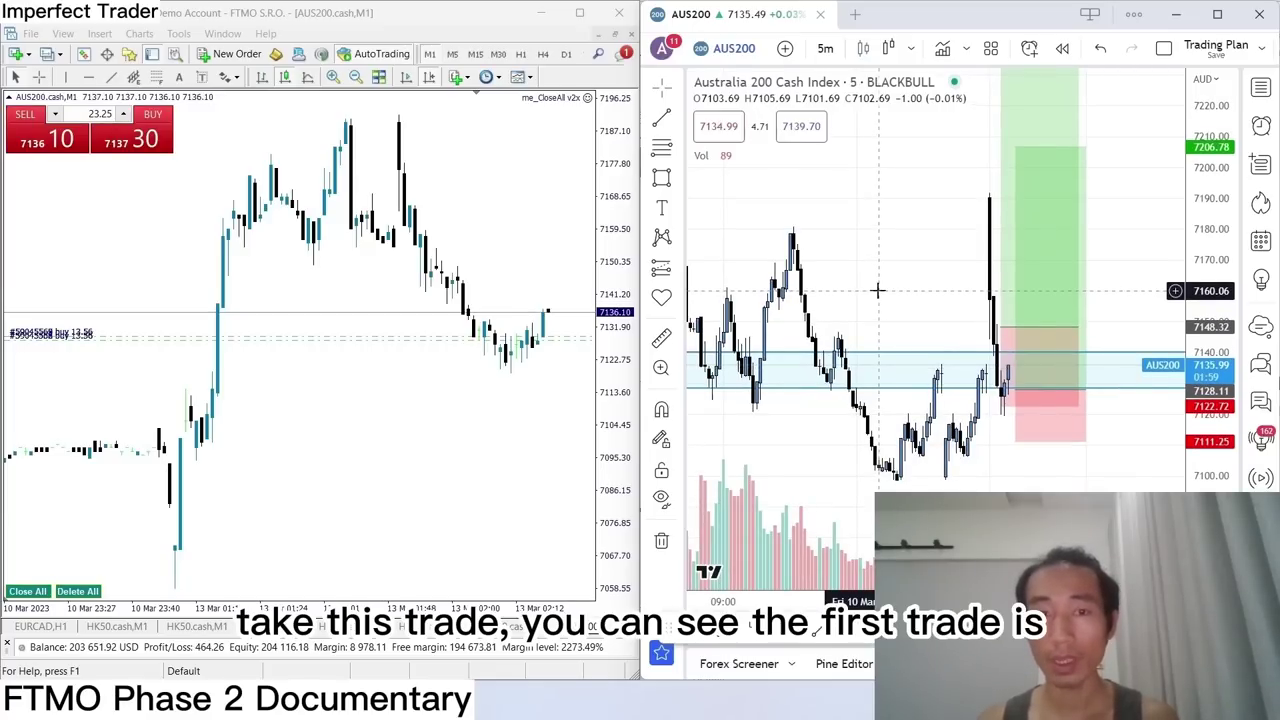
mouse_move(1005, 340)
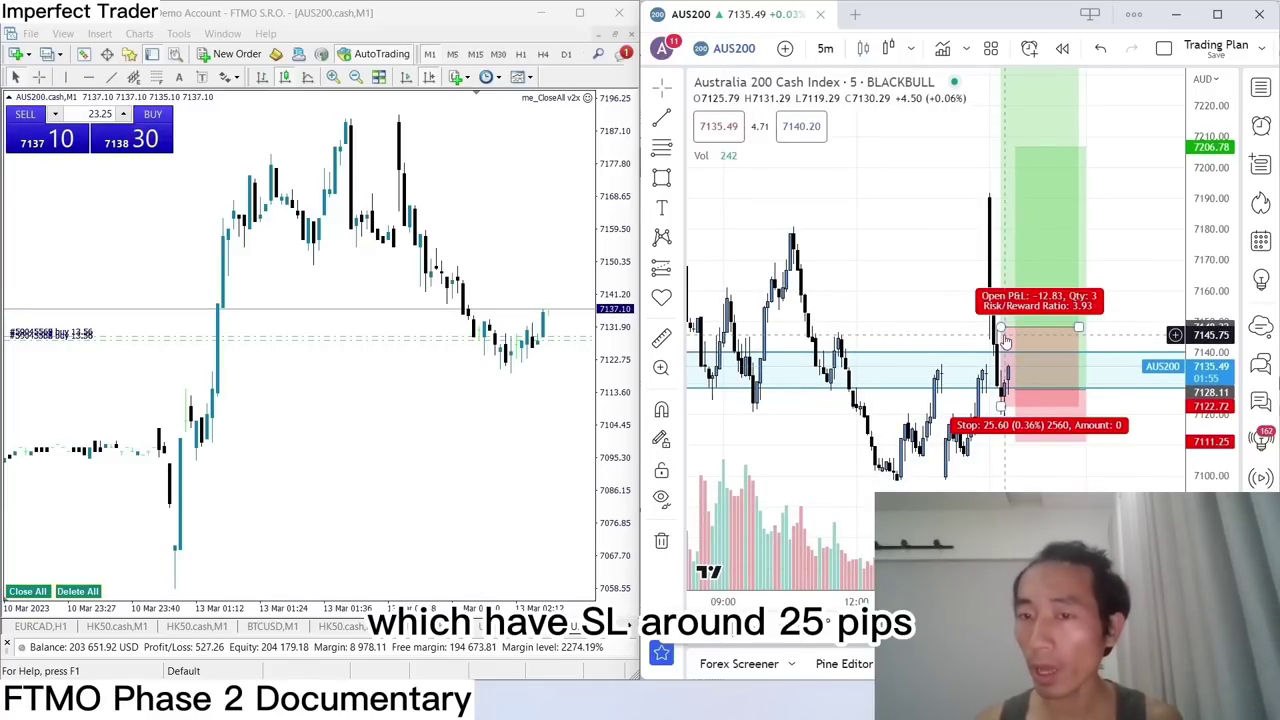
drag(1005, 340, 1040, 443)
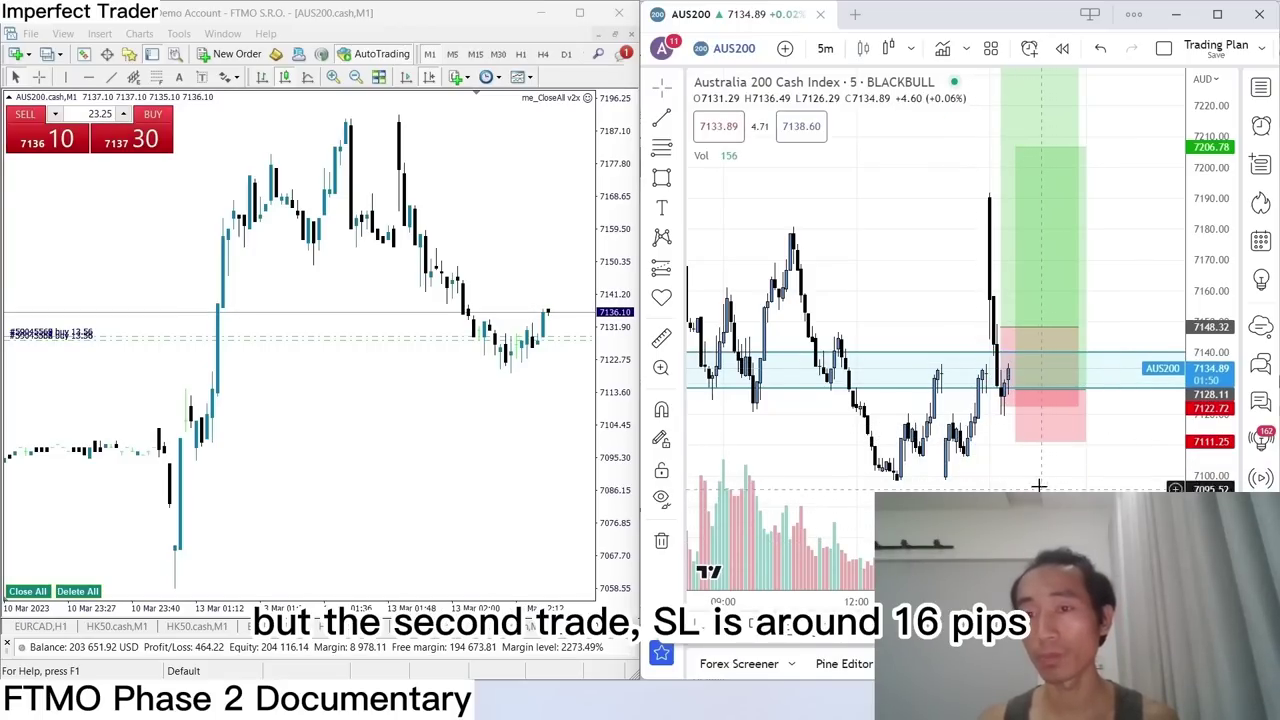
drag(854, 251, 871, 260)
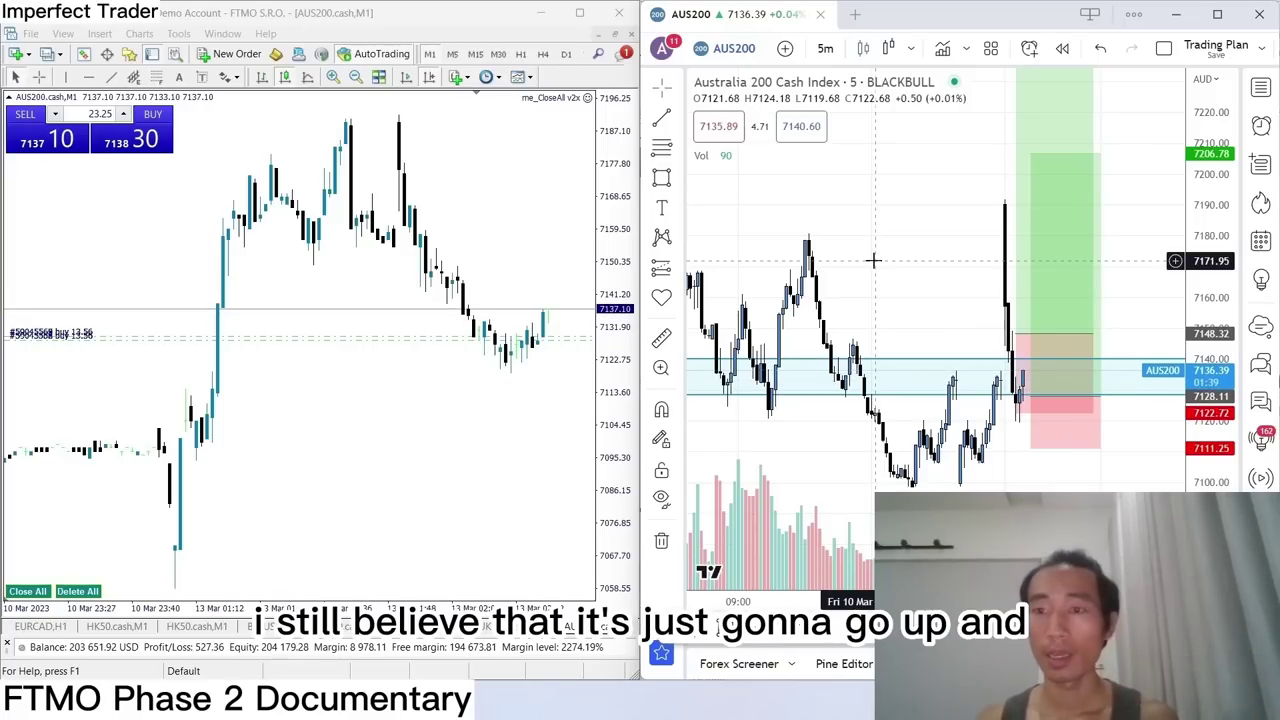
Draw a rising trend line across the AUS200 swing highs, from about 7158 on 10 March to about 7198 beyond the long positions.
scroll(890, 290, down, 3)
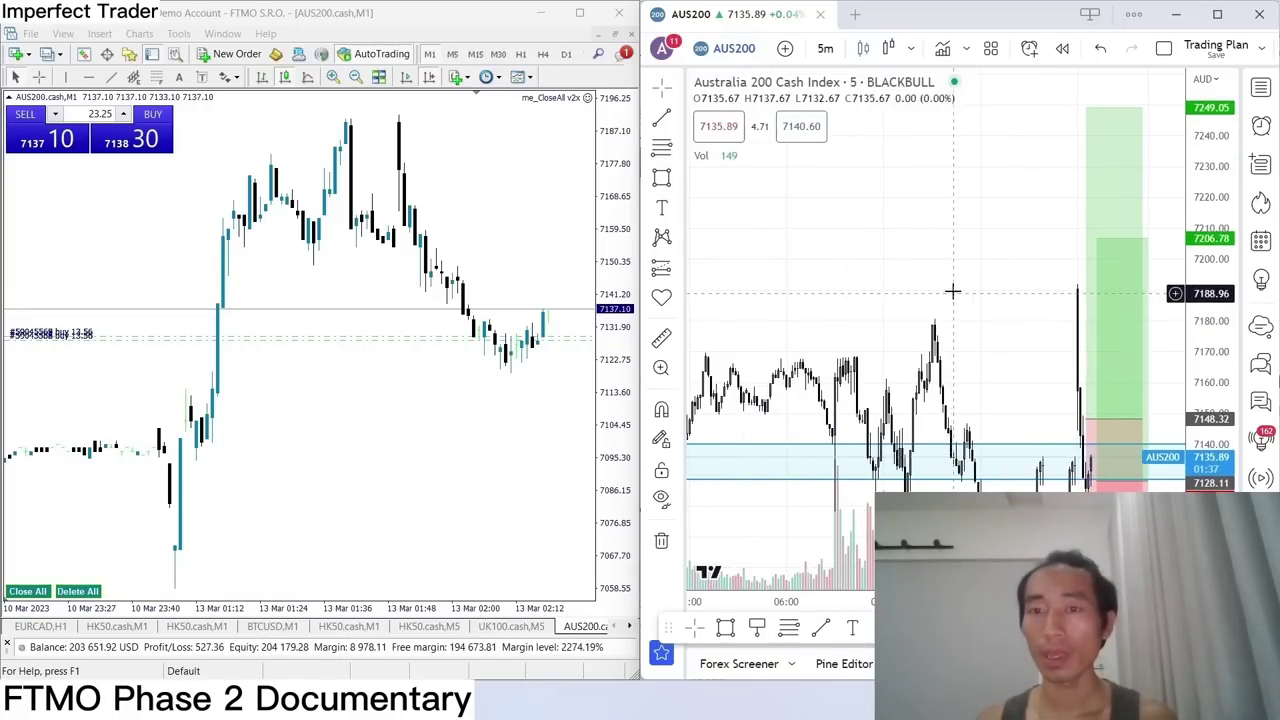
scroll(727, 360, down, 2)
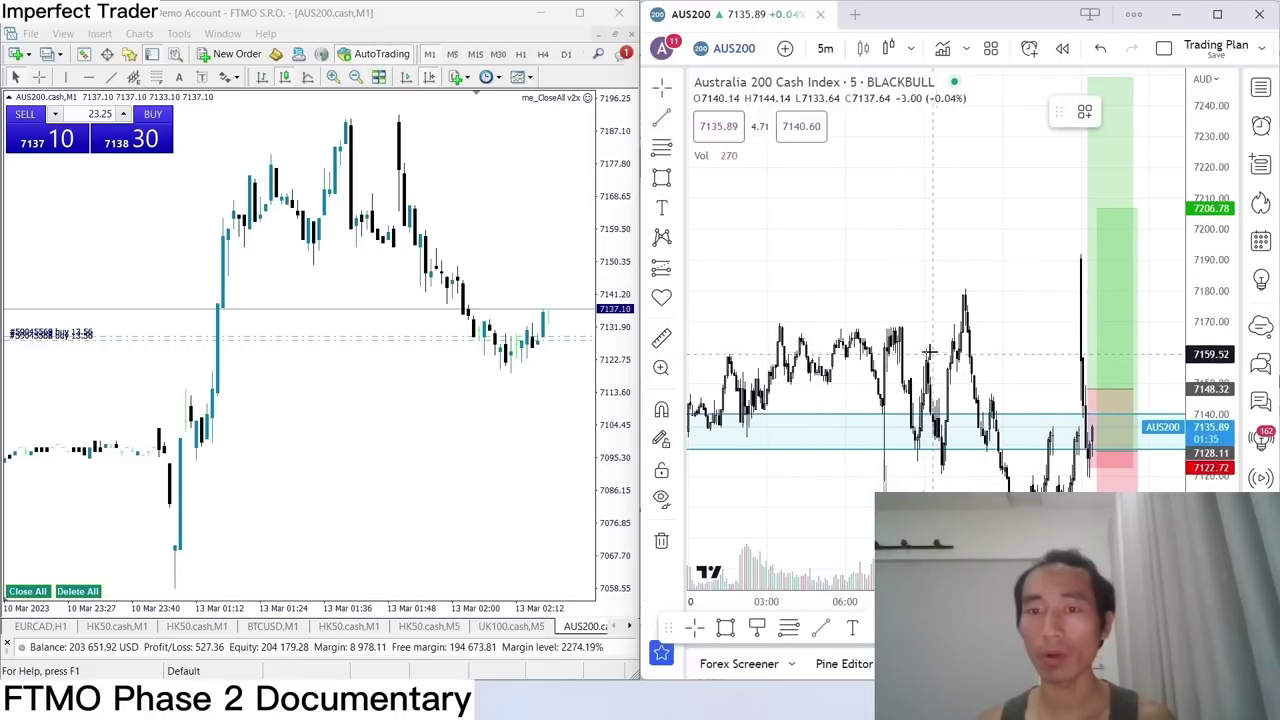
click(727, 360)
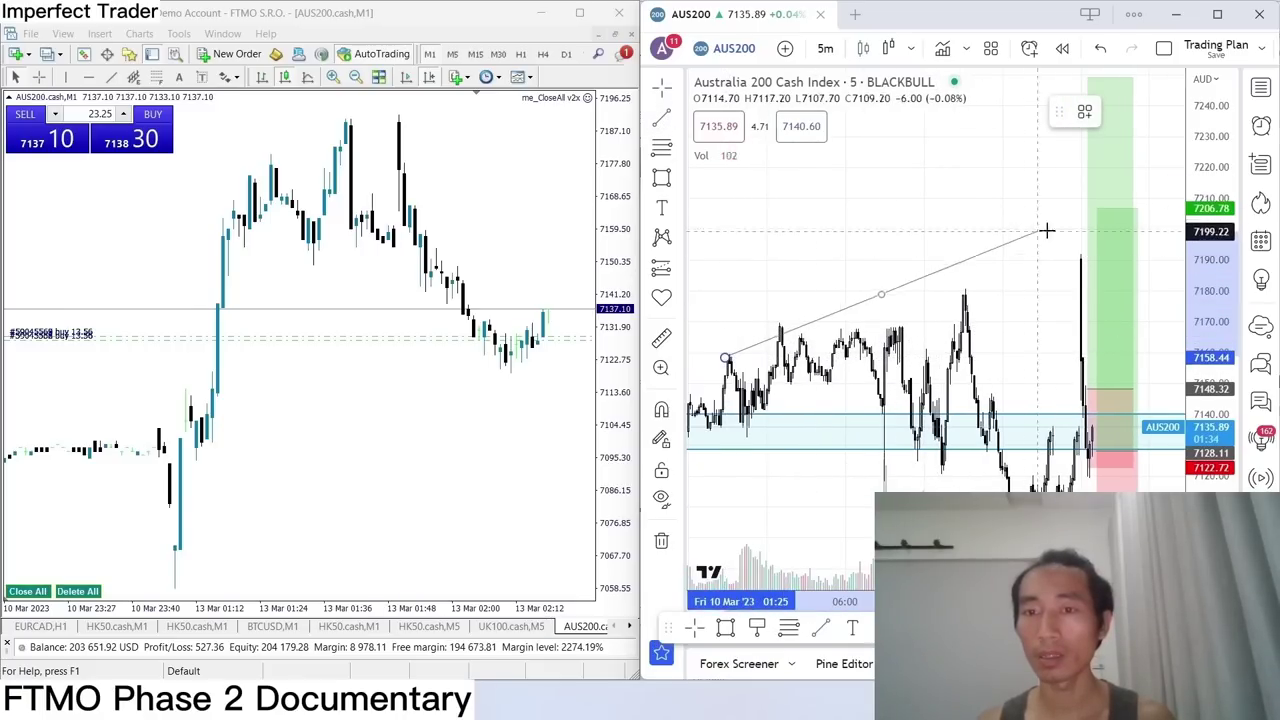
click(1137, 236)
scroll(1040, 245, up, 2)
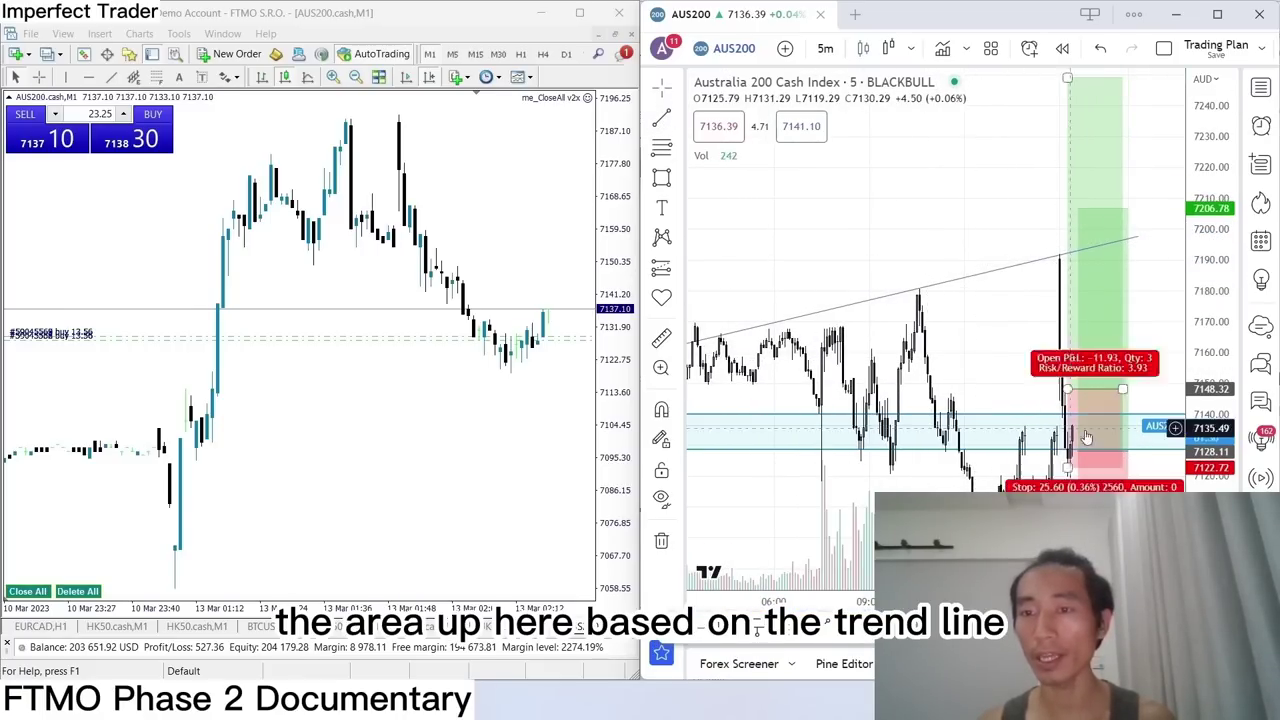
Check the US30USD 5-minute chart from the watchlist for directional bias and return to the two long positions on AUS200.
scroll(838, 318, up, 3)
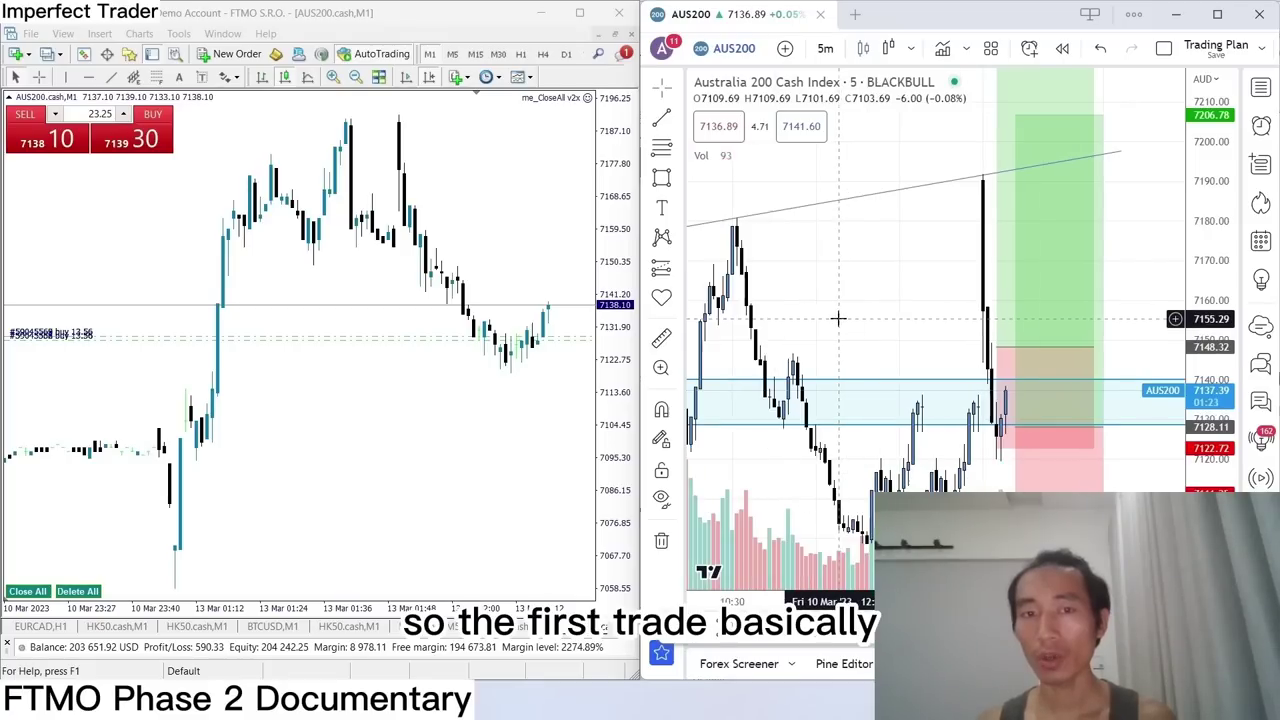
scroll(900, 310, down, 1)
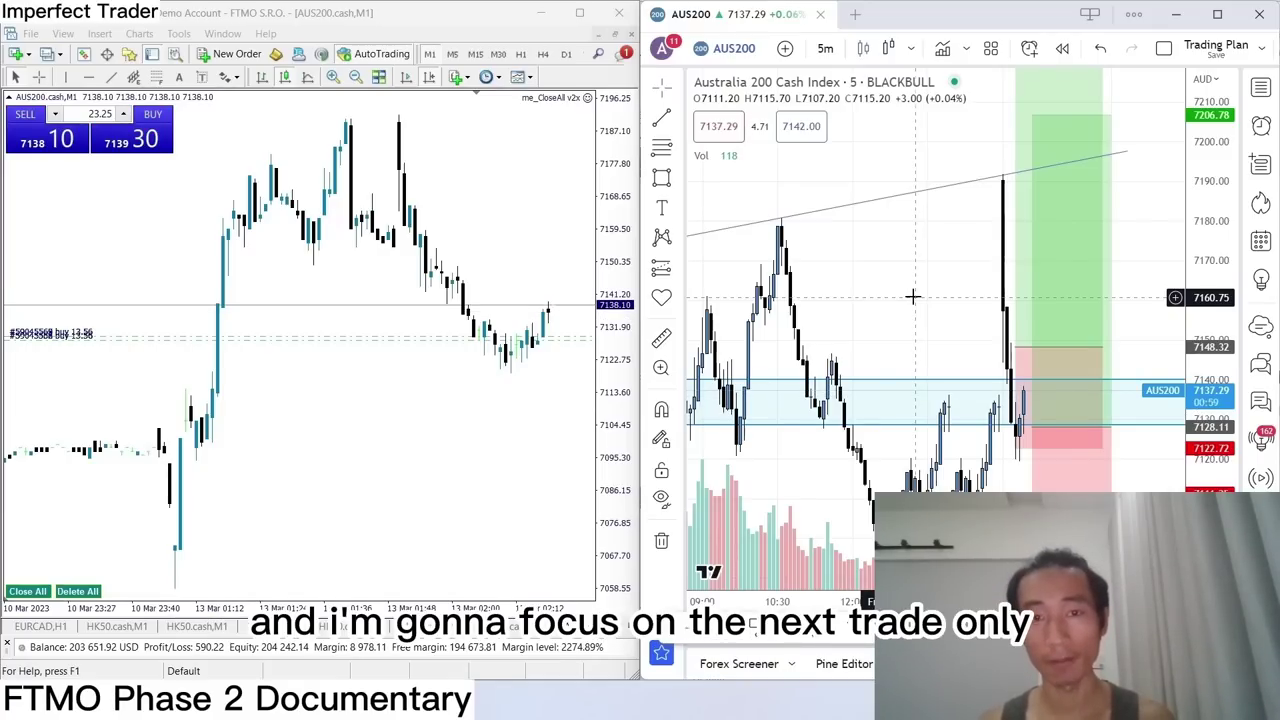
scroll(912, 296, down, 2)
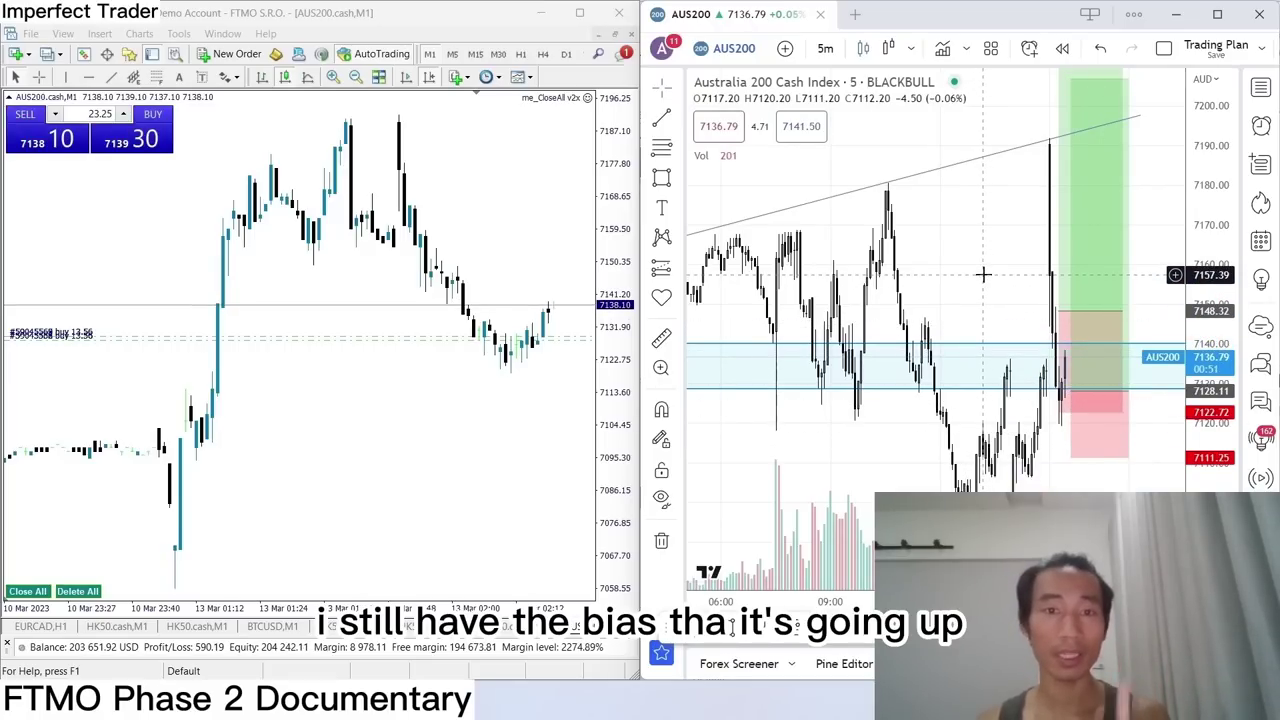
click(1261, 87)
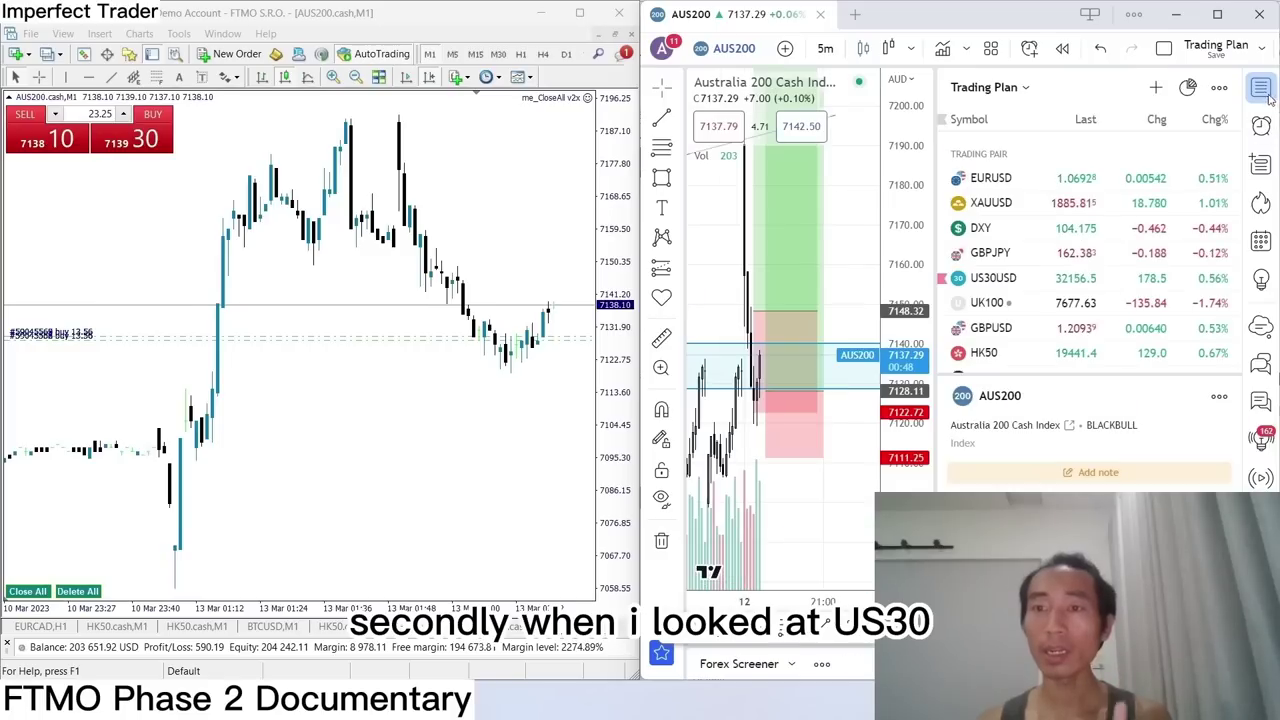
click(1090, 279)
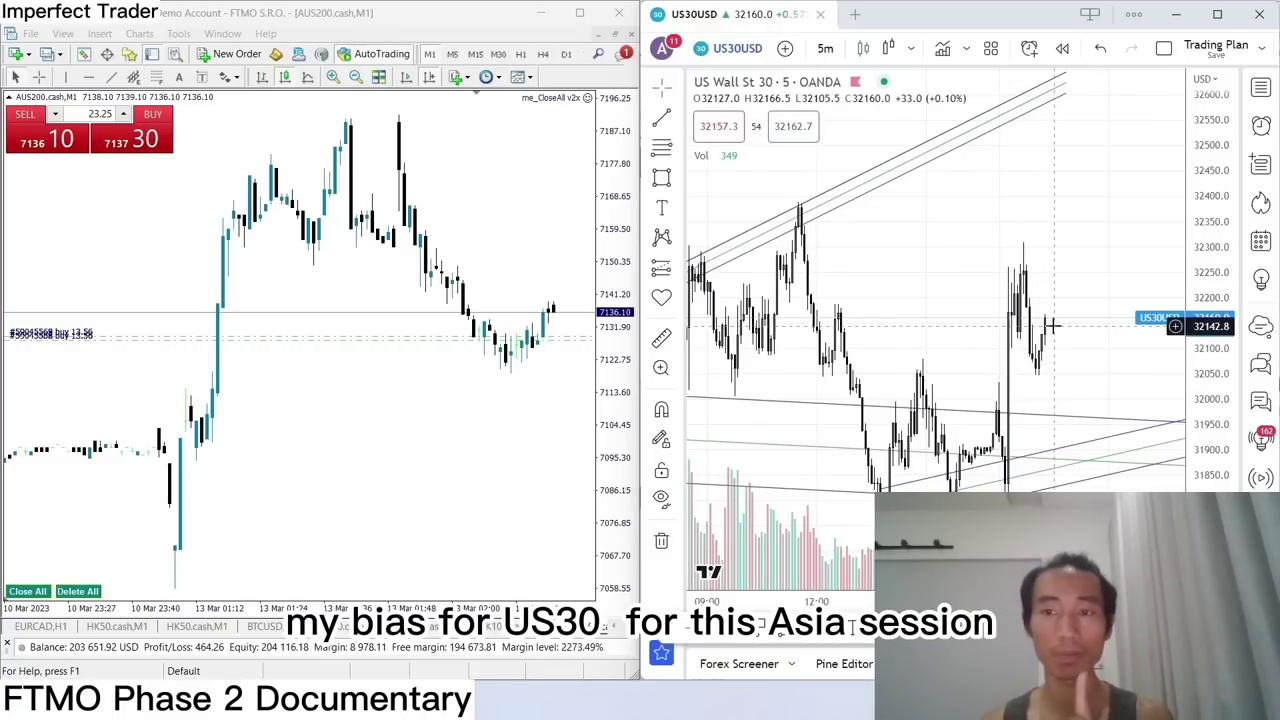
key(ctrl+z)
key(space)
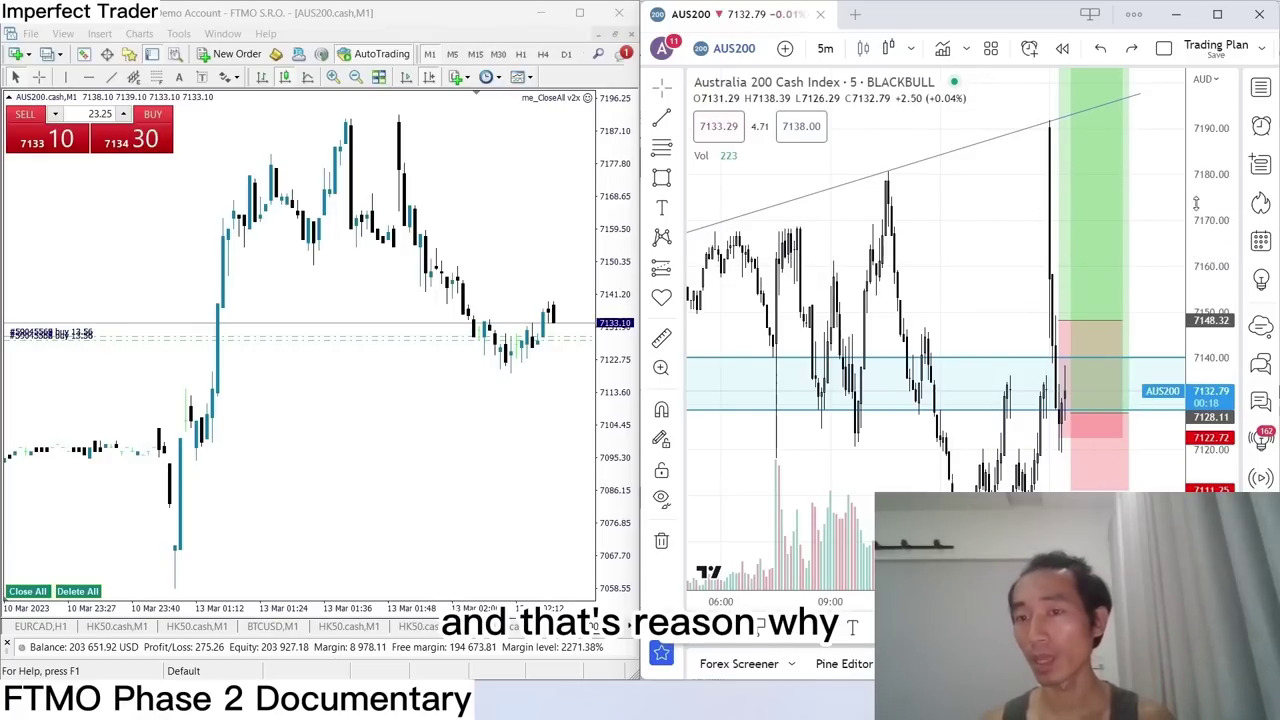
scroll(934, 300, down, 2)
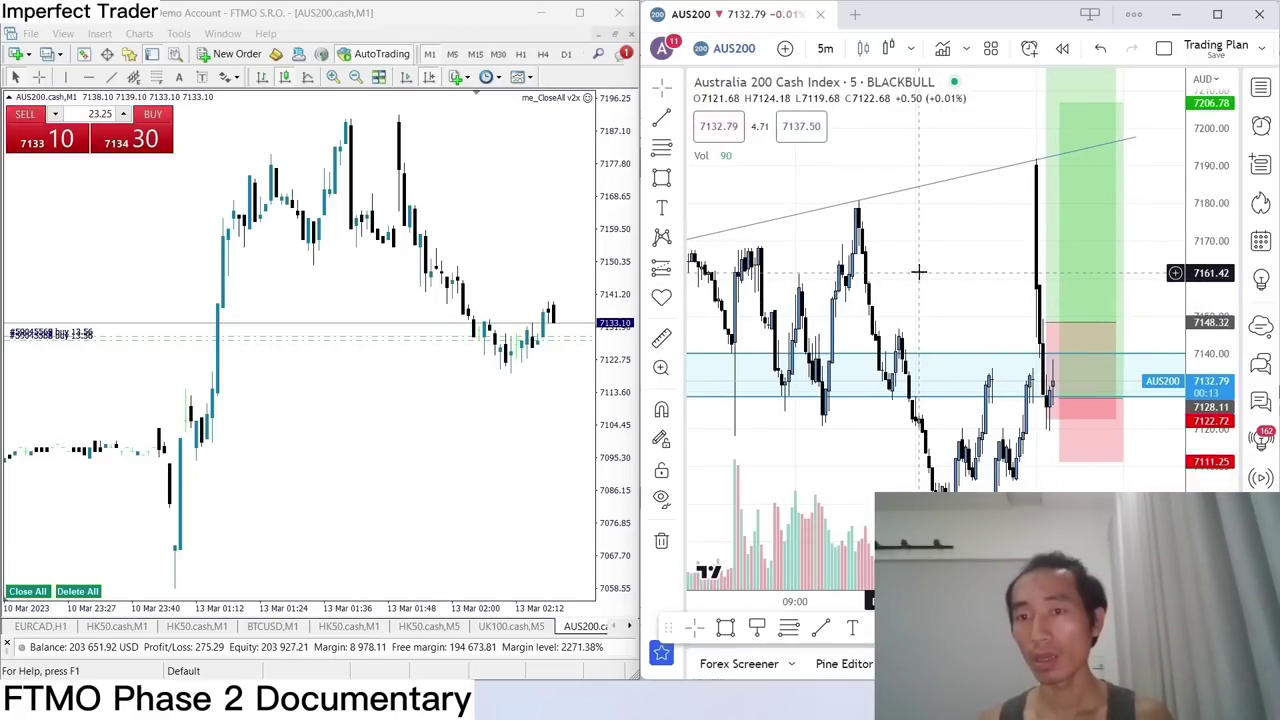
Examine the AUS200 5-minute chart around the drawn support zone and long position boxes.
drag(950, 265, 914, 310)
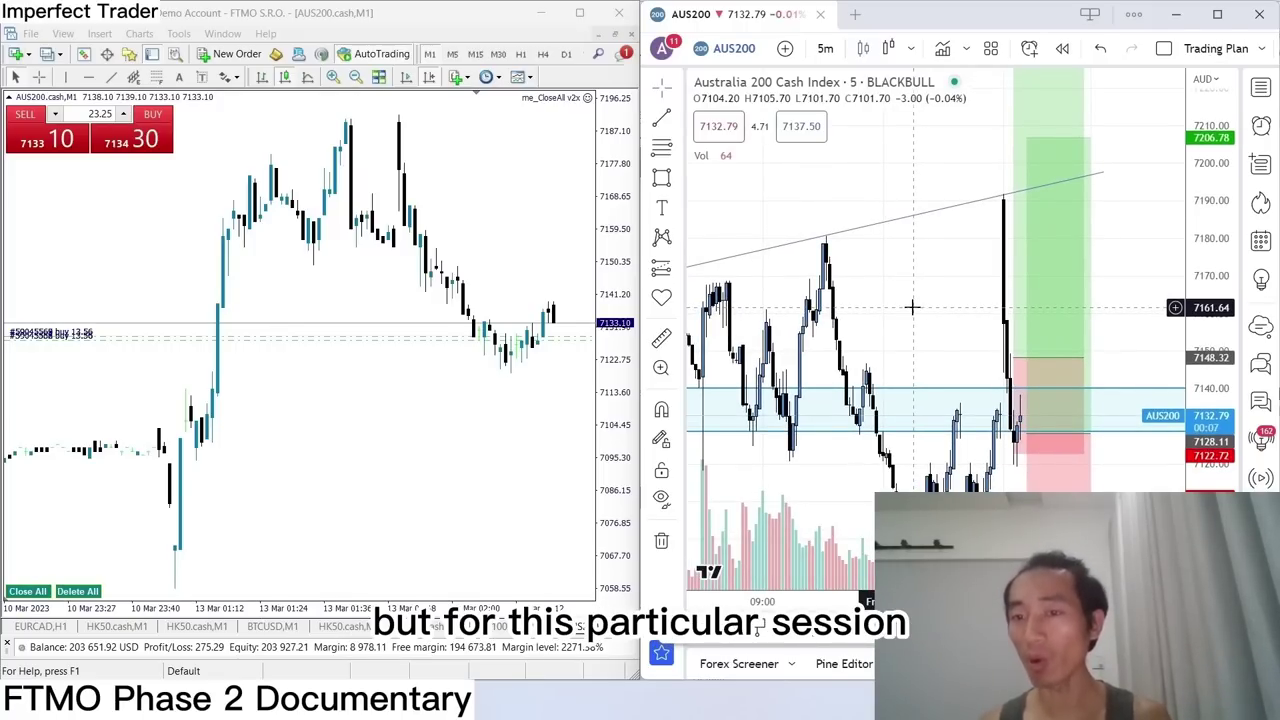
click(1004, 205)
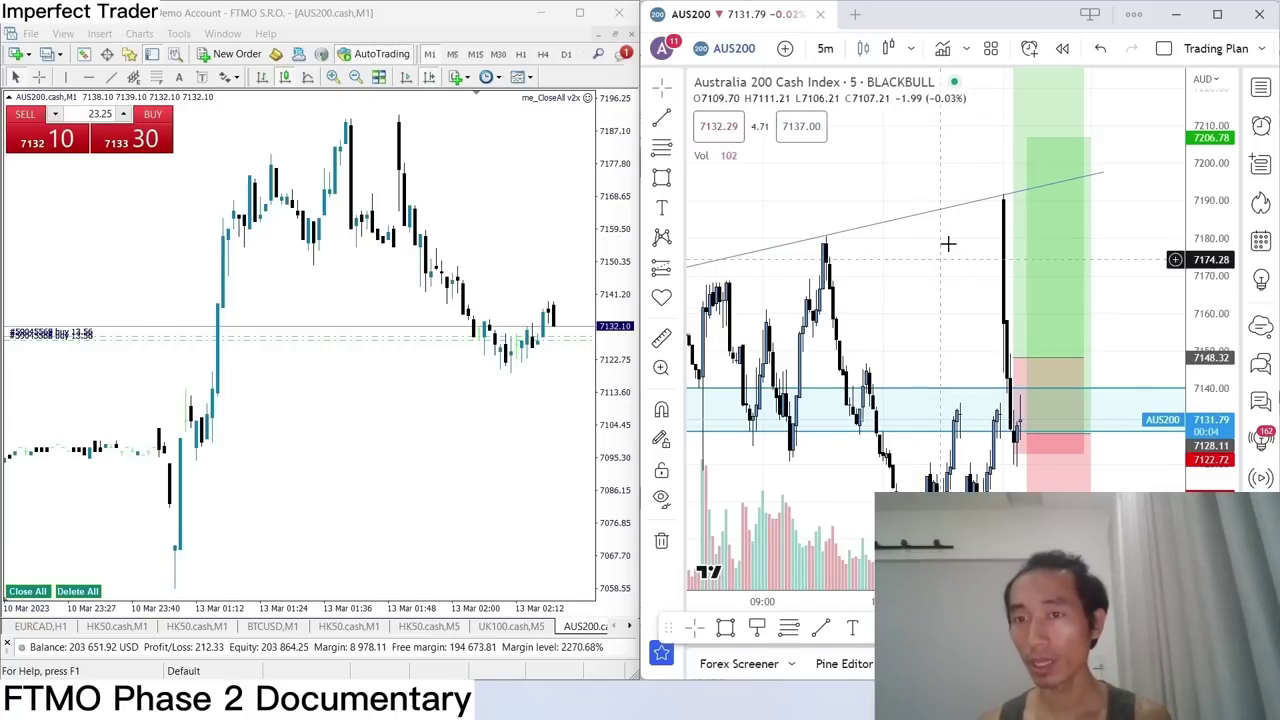
click(1020, 438)
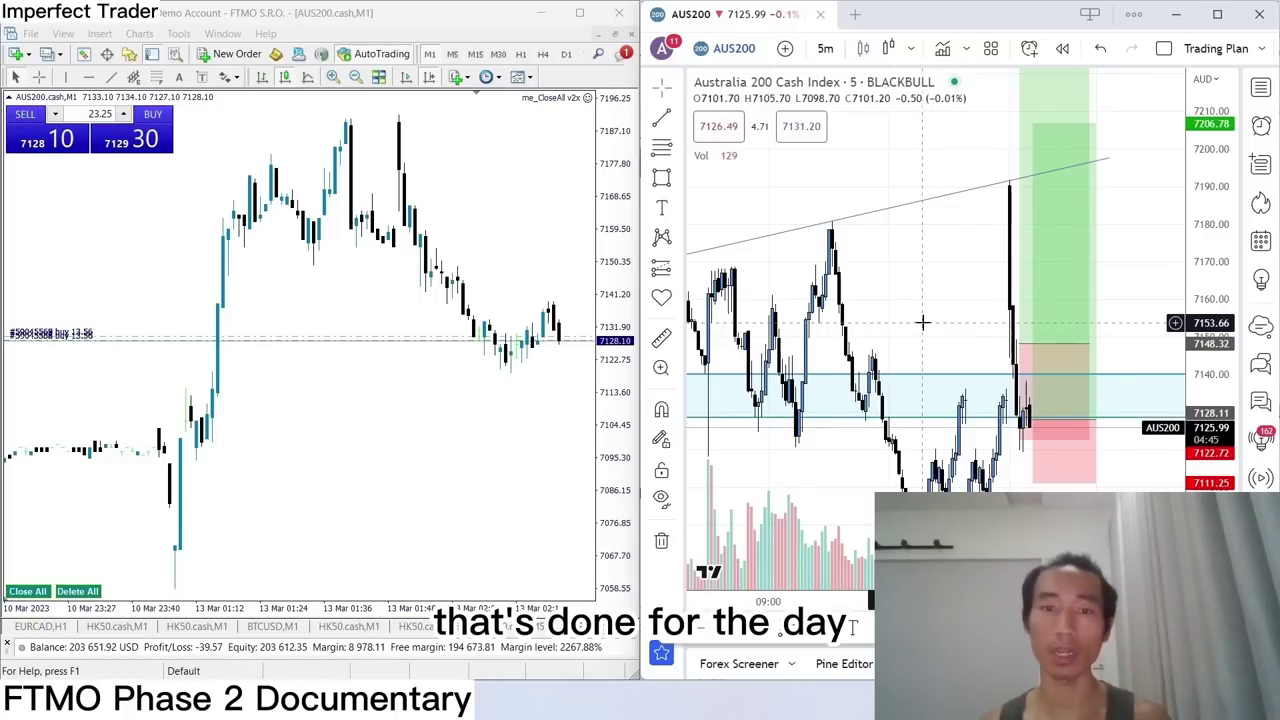
scroll(922, 322, down, 5)
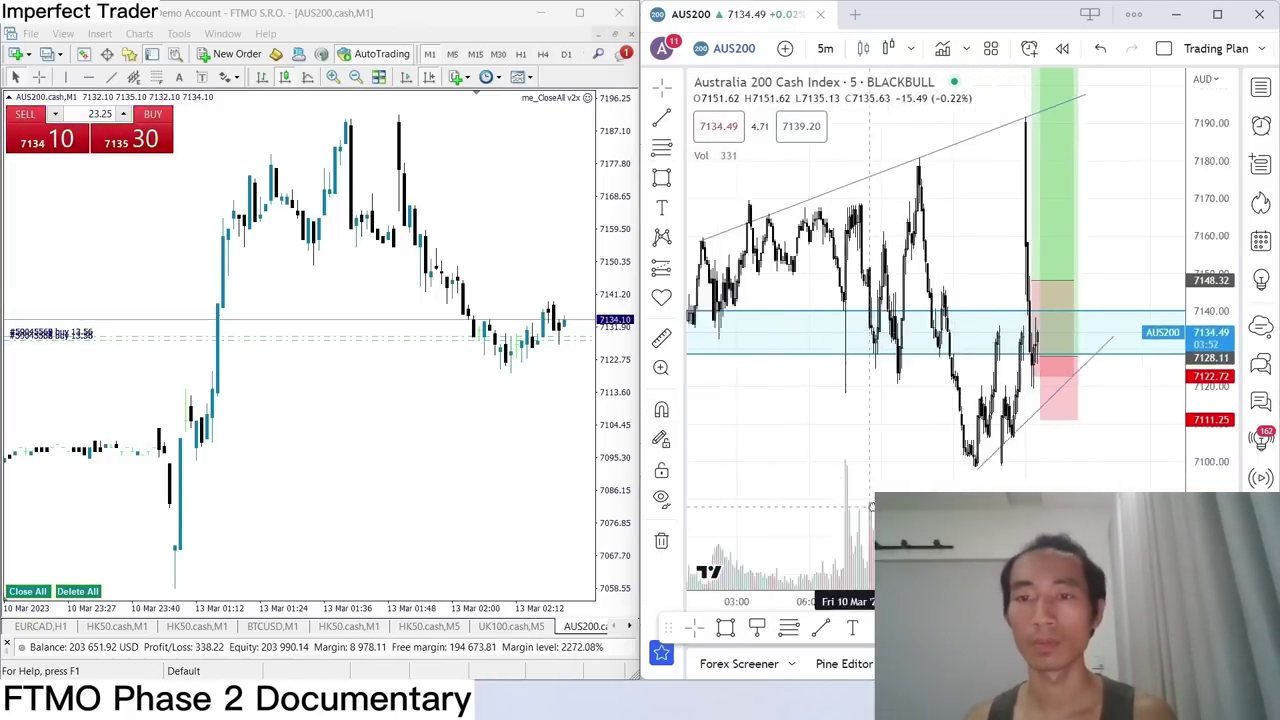
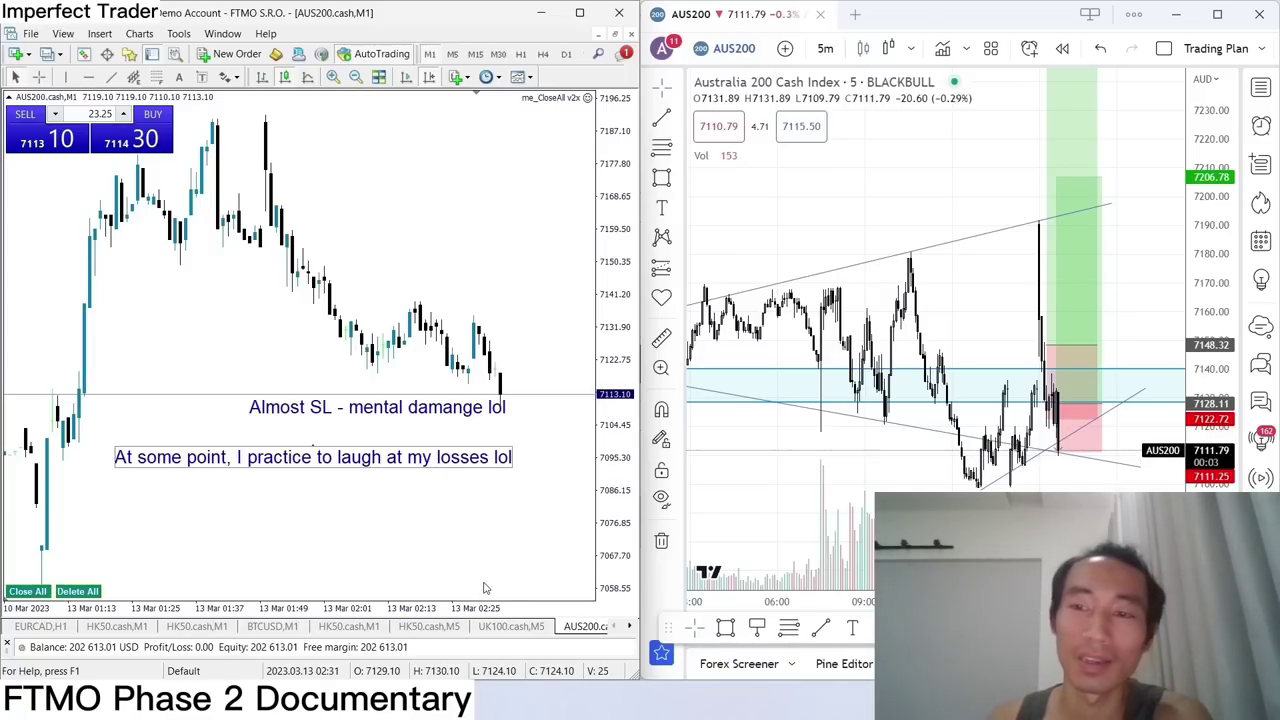
Bring up the account history and plot one of the 7.97-lot AUS200 buy trades on the M1 chart.
drag(316, 636, 320, 352)
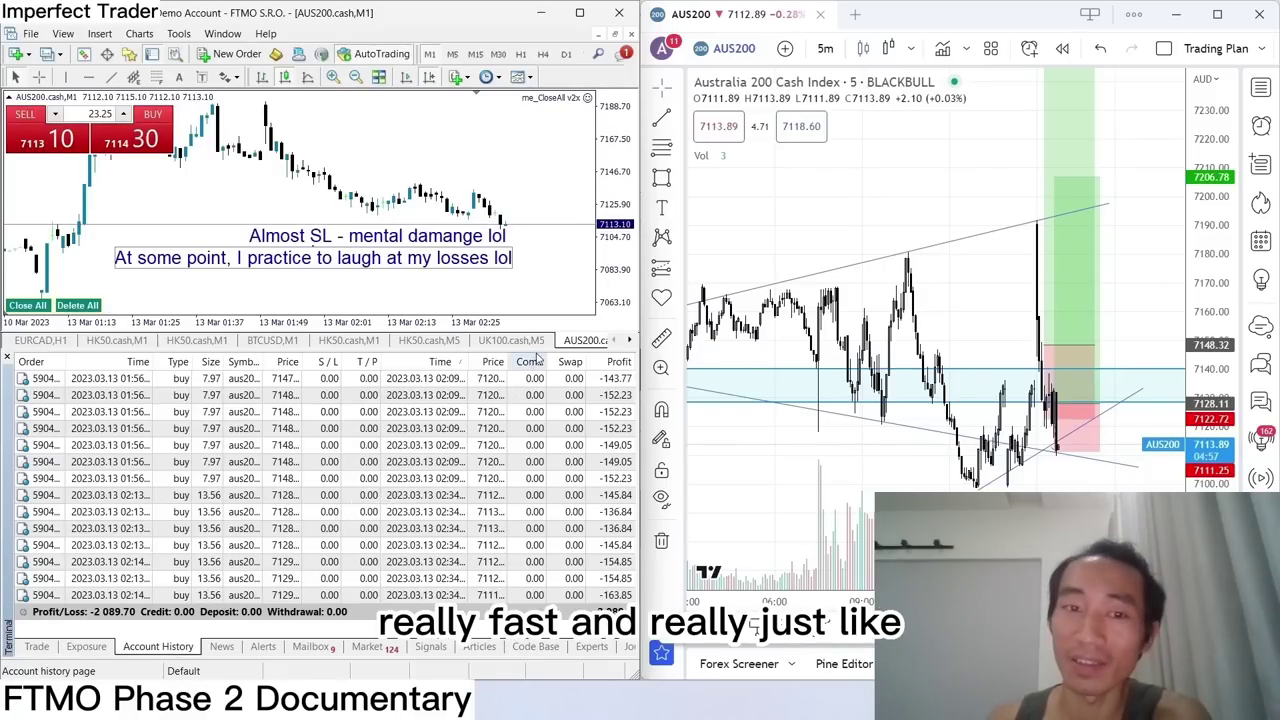
key(ctrl+t)
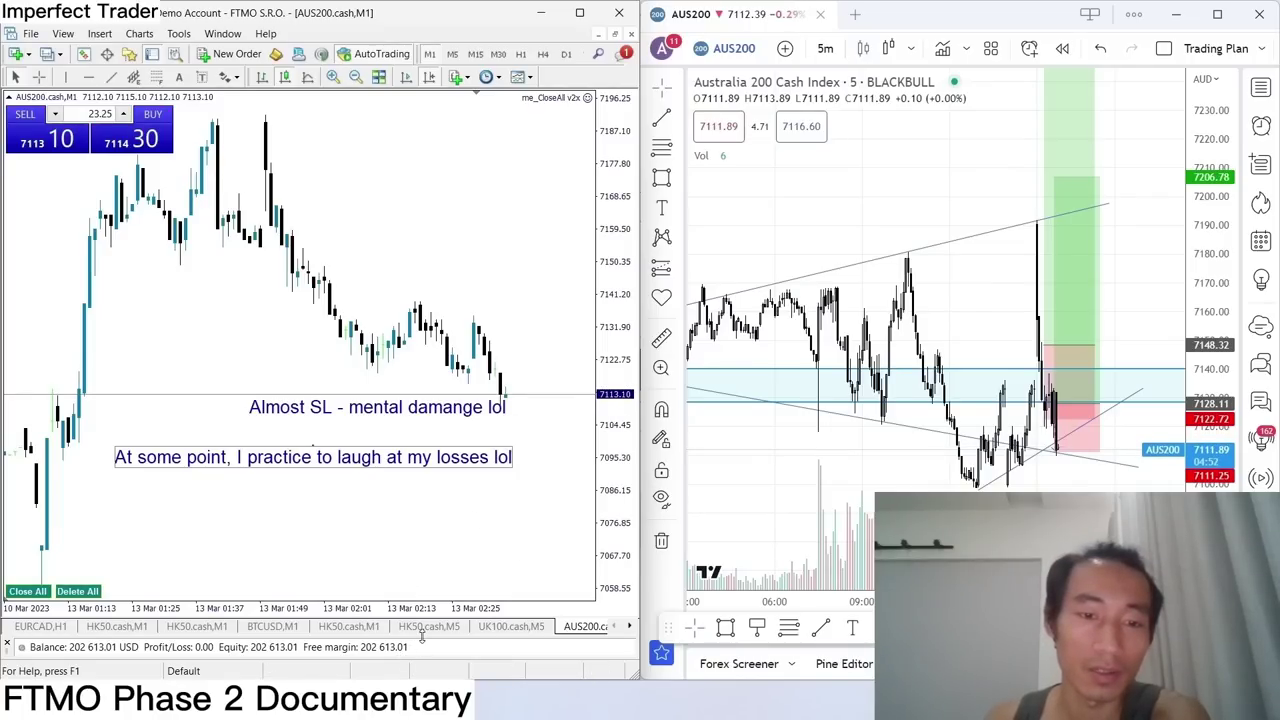
key(ctrl+t)
click(325, 510)
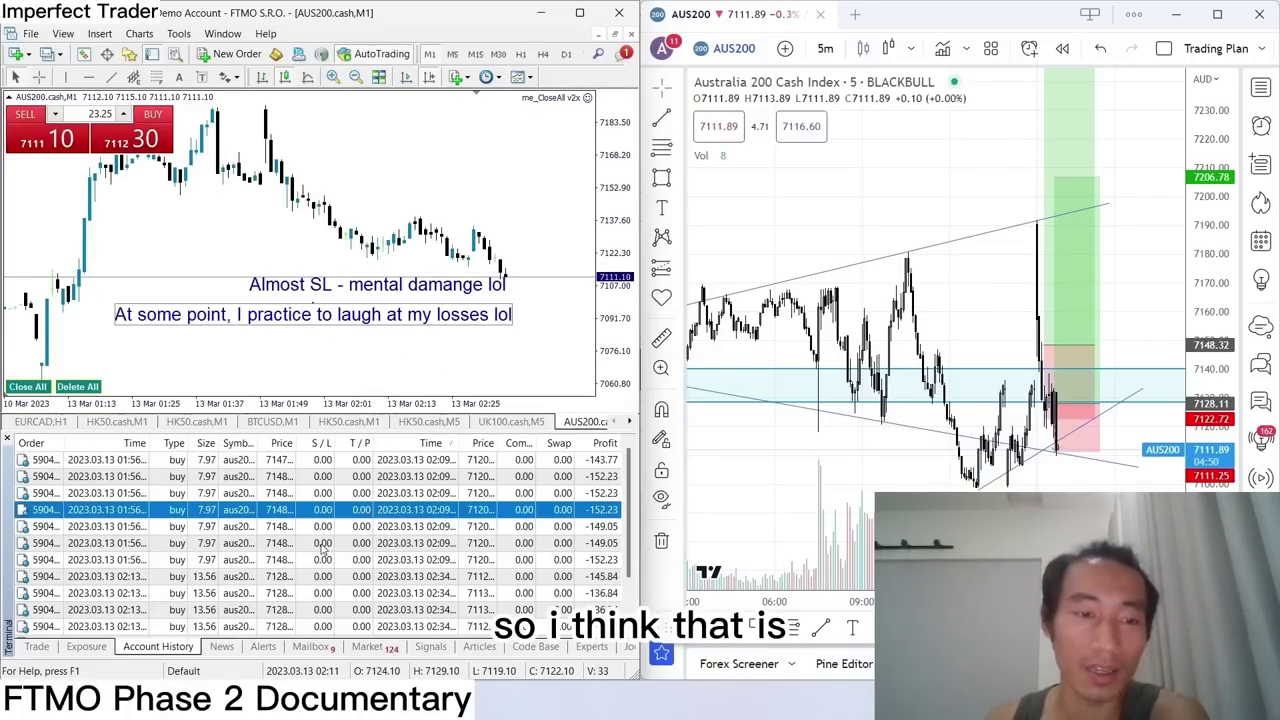
click(287, 593)
drag(288, 526, 322, 240)
Plot one of the 13.56-lot AUS200 buy trades from the account history on the chart and collapse the terminal.
scroll(318, 603, down, 1)
scroll(318, 601, down, 1)
click(318, 600)
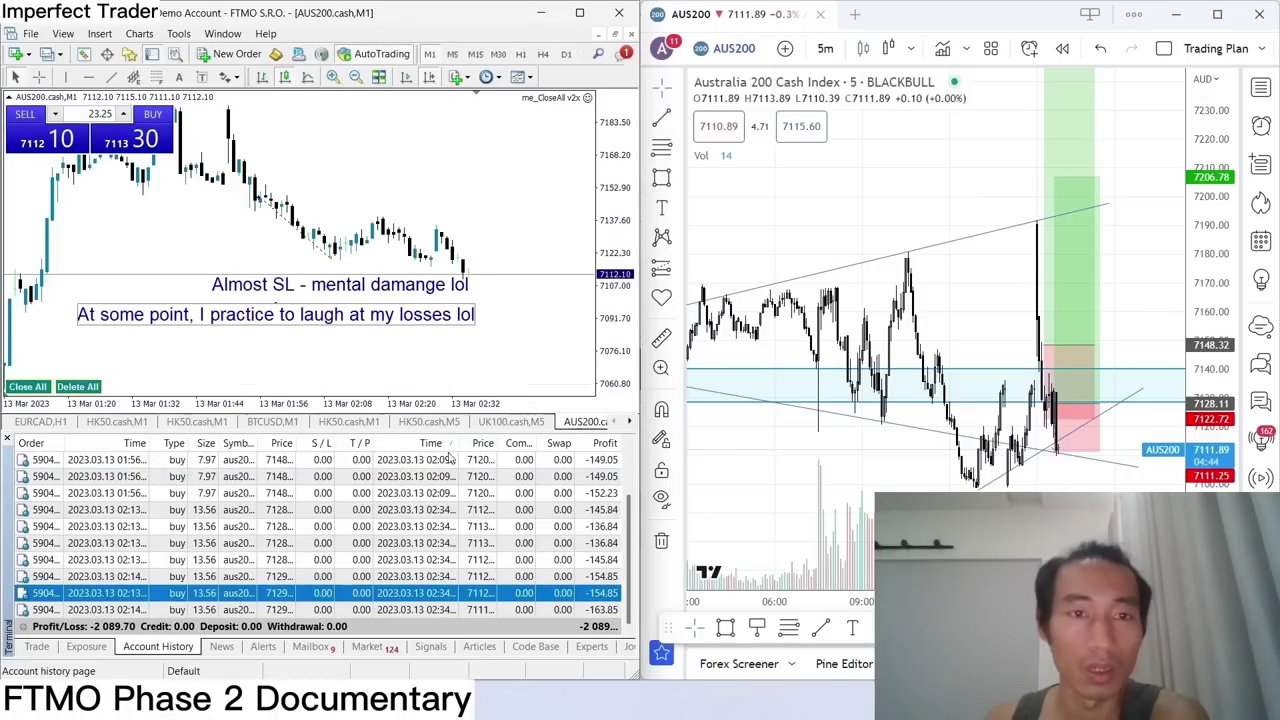
drag(305, 559, 400, 223)
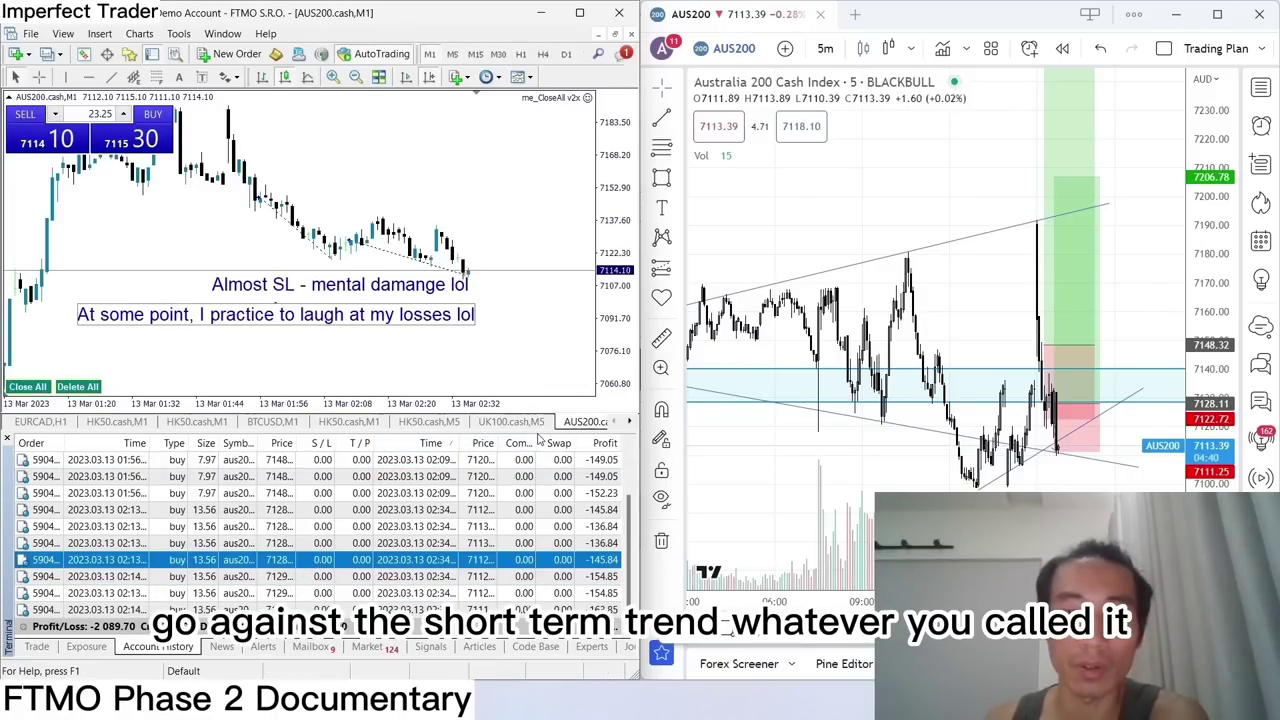
drag(539, 434, 536, 640)
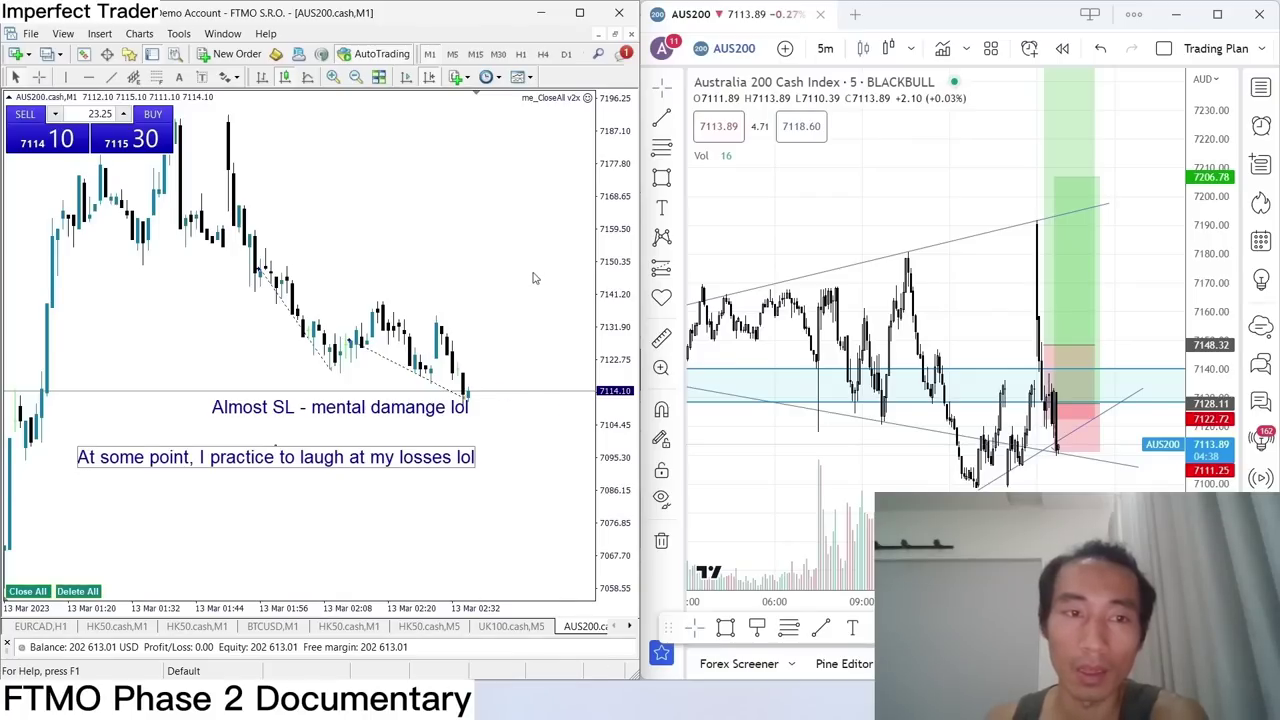
scroll(533, 279, up, 2)
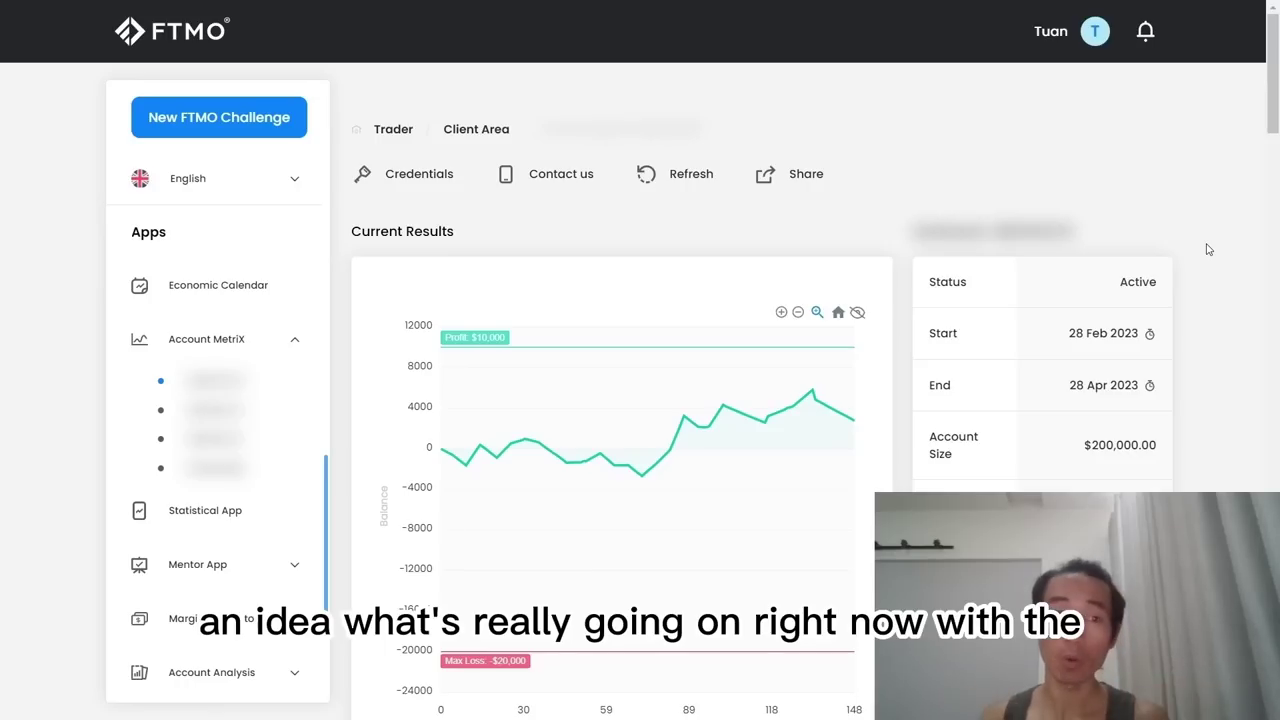
Examine the balance curve and account details on the FTMO Account MetriX page, zooming the curve out and back in.
scroll(1201, 300, down, 1)
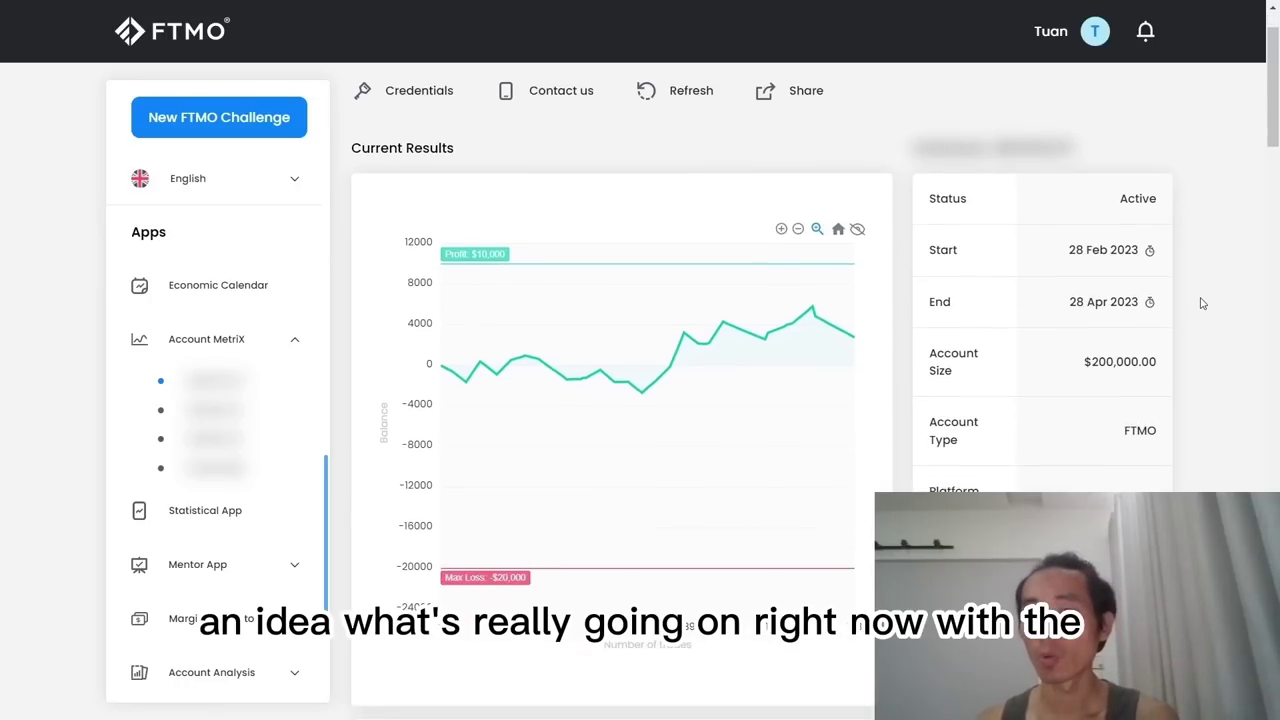
click(799, 230)
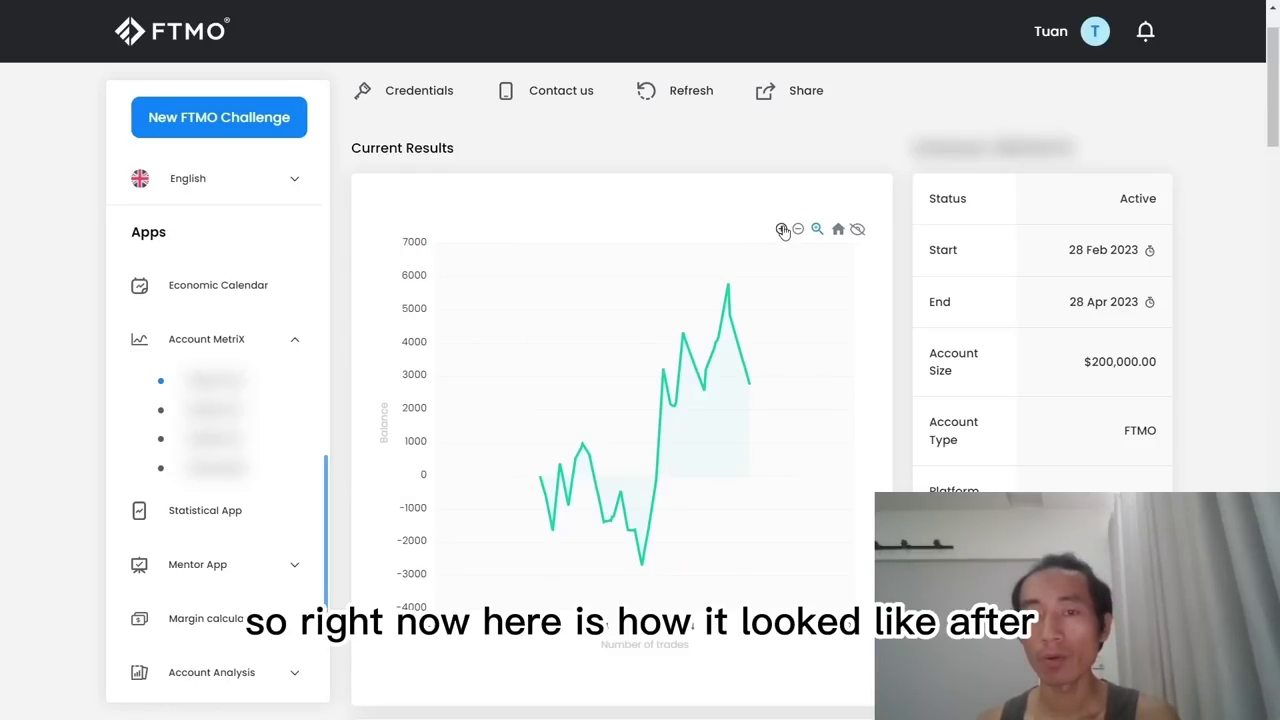
click(782, 229)
drag(1277, 100, 1277, 195)
scroll(1277, 195, up, 5)
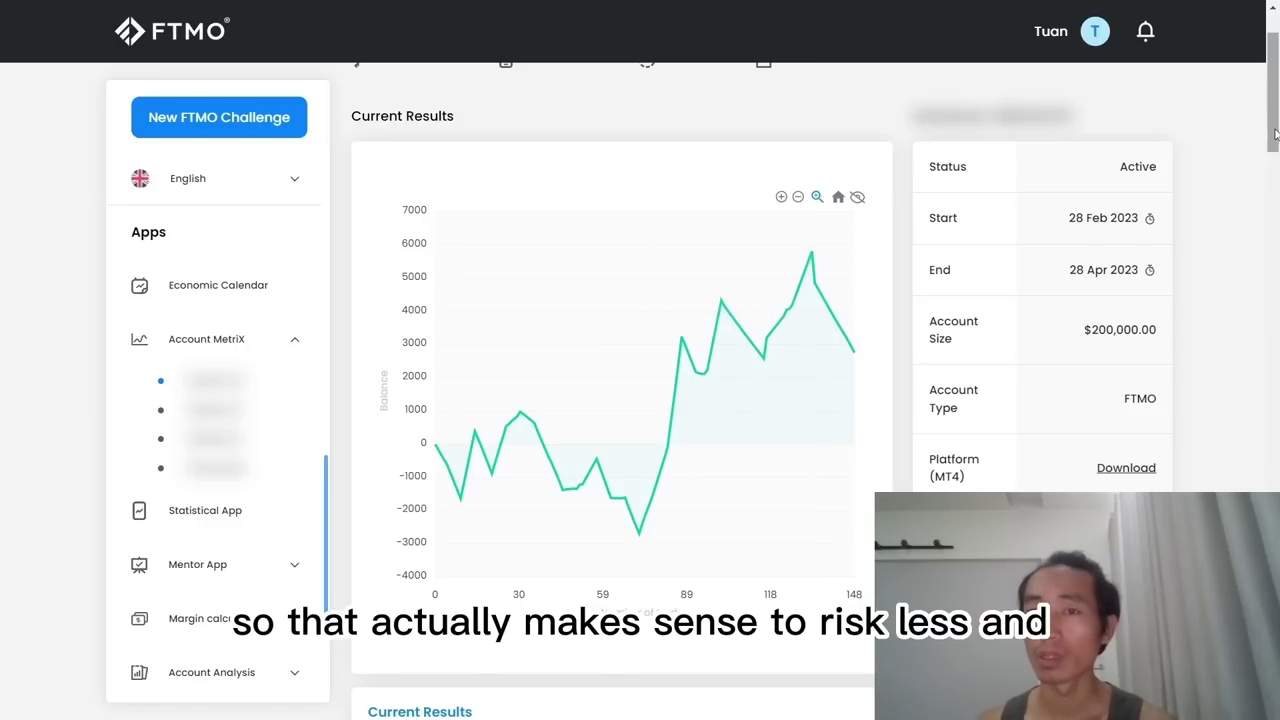
scroll(1275, 122, down, 2)
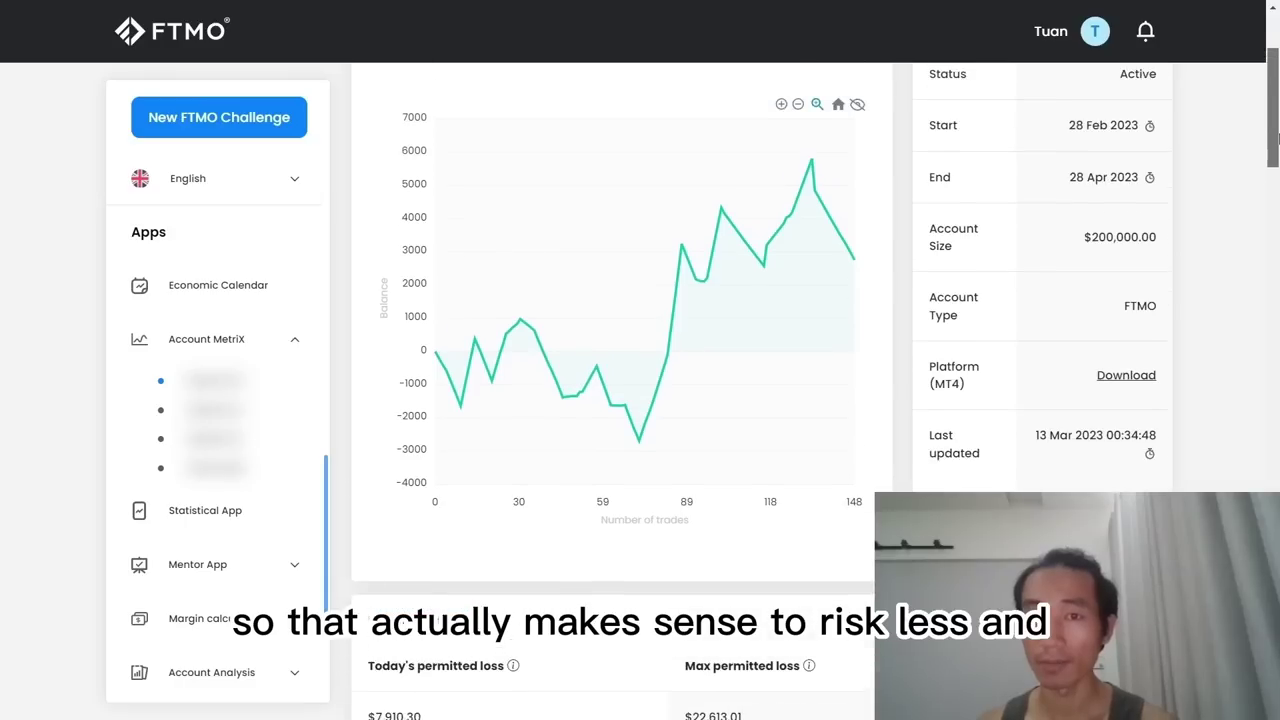
scroll(1276, 117, up, 2)
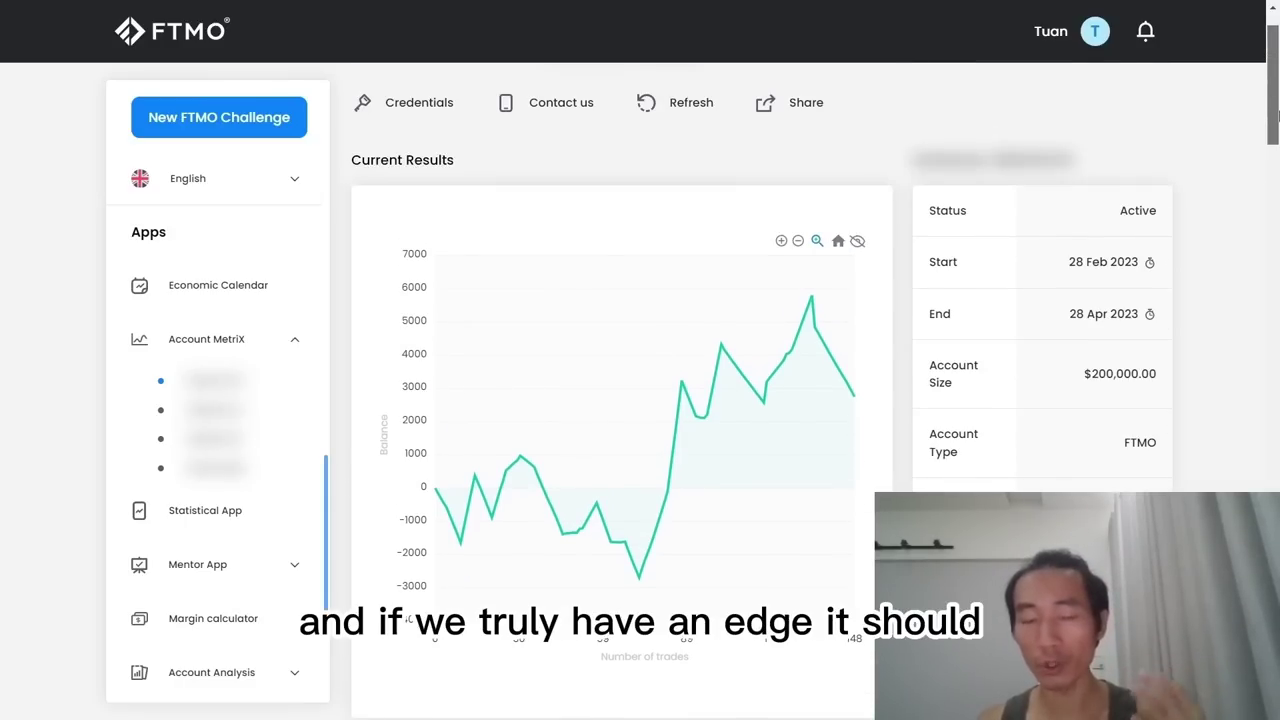
drag(1276, 117, 1277, 125)
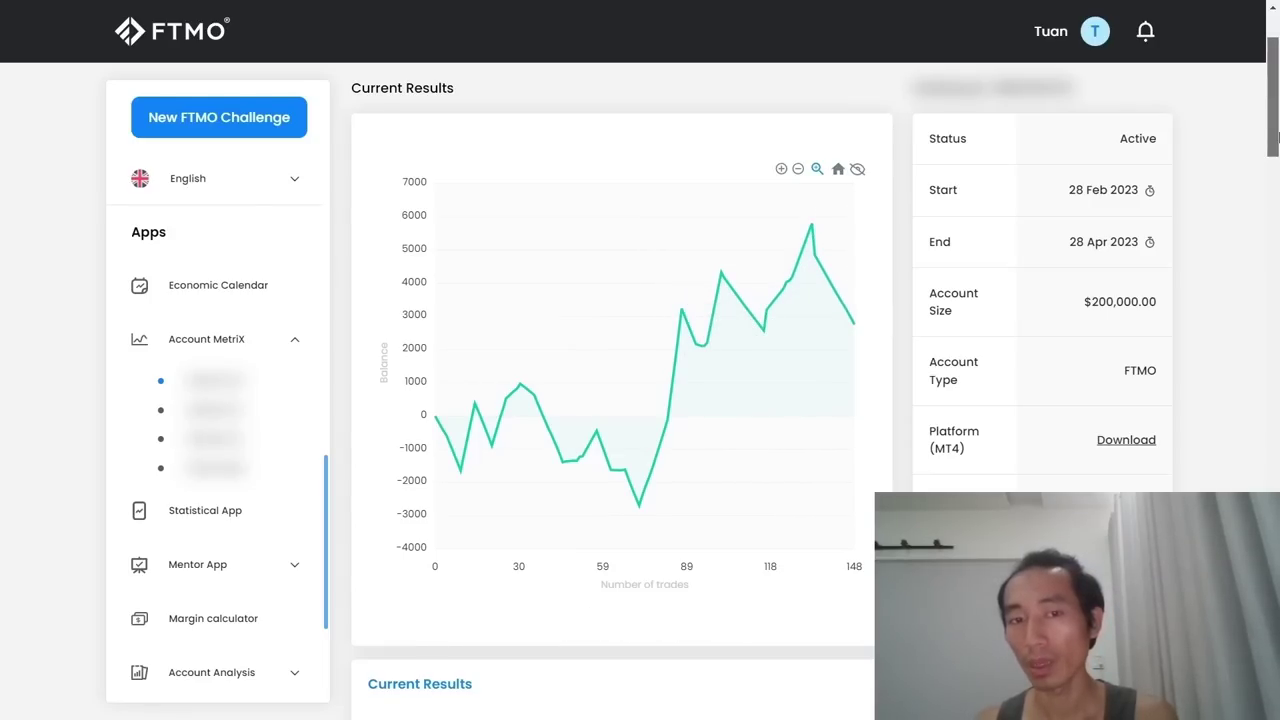
Review the trading objectives, including the profit target, and look through the list of daily results.
drag(1275, 137, 1275, 257)
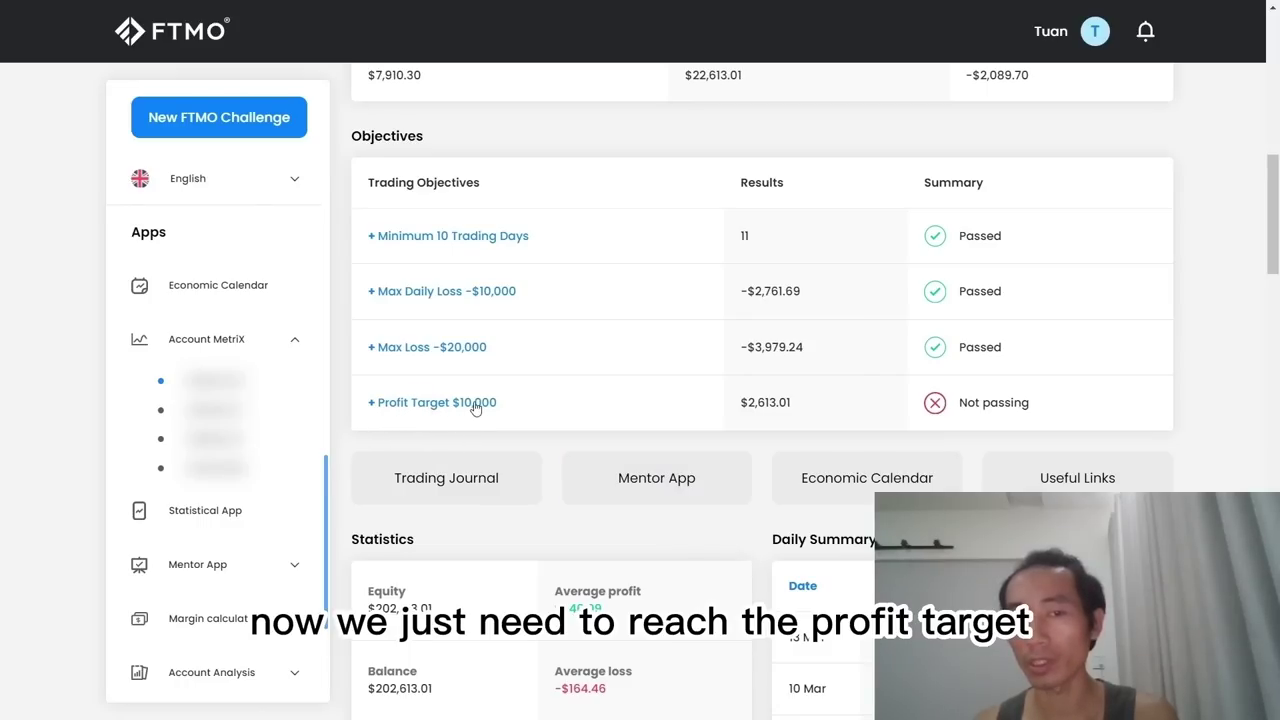
scroll(1177, 298, down, 4)
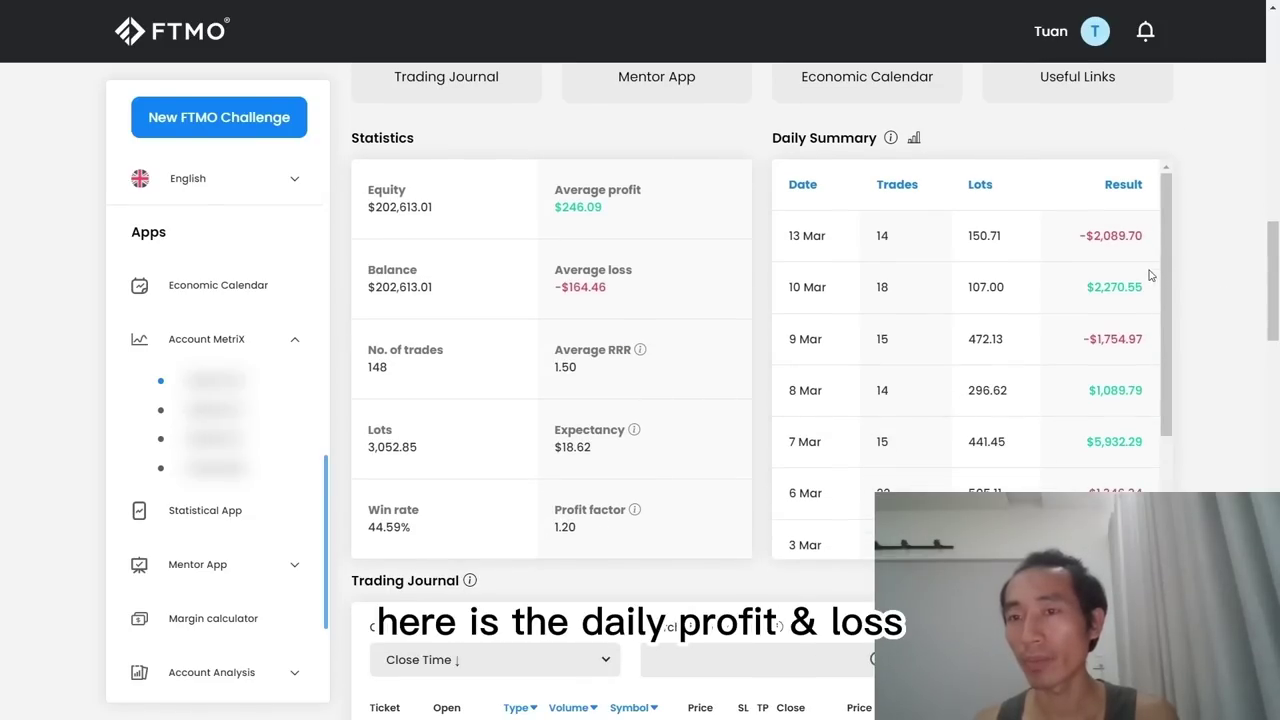
scroll(1165, 259, down, 2)
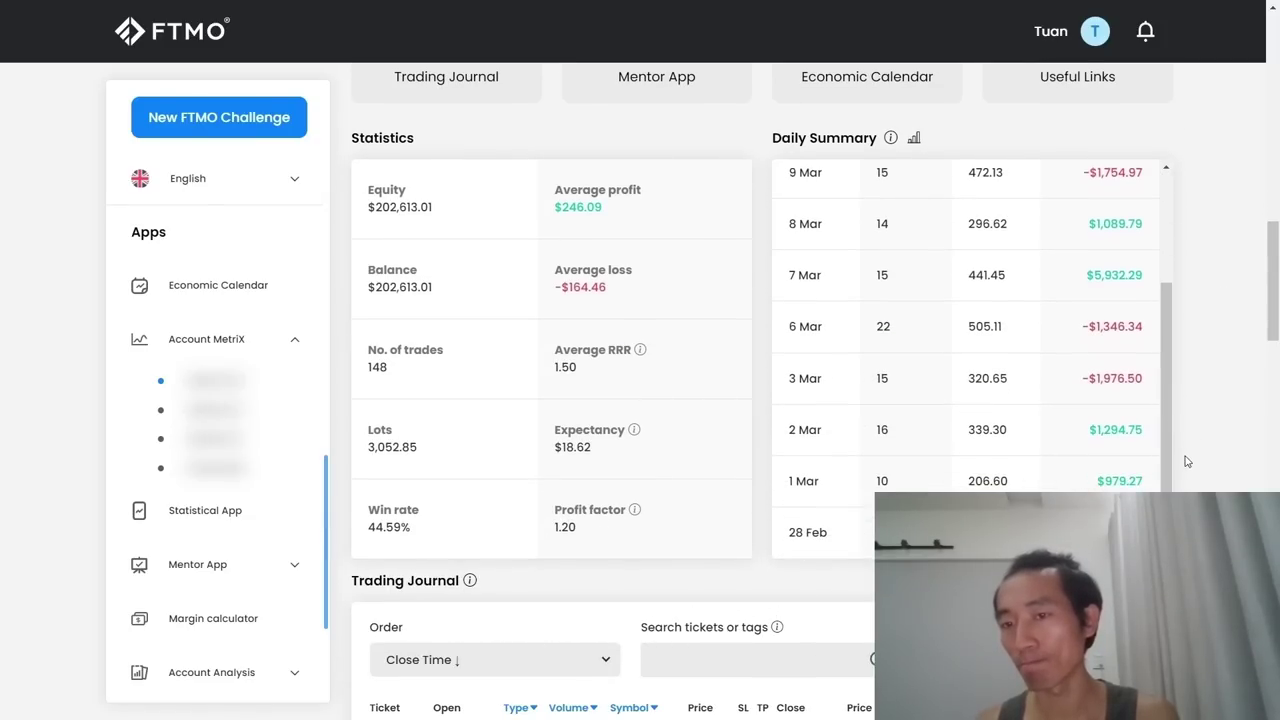
scroll(1163, 480, up, 1)
scroll(1163, 480, down, 1)
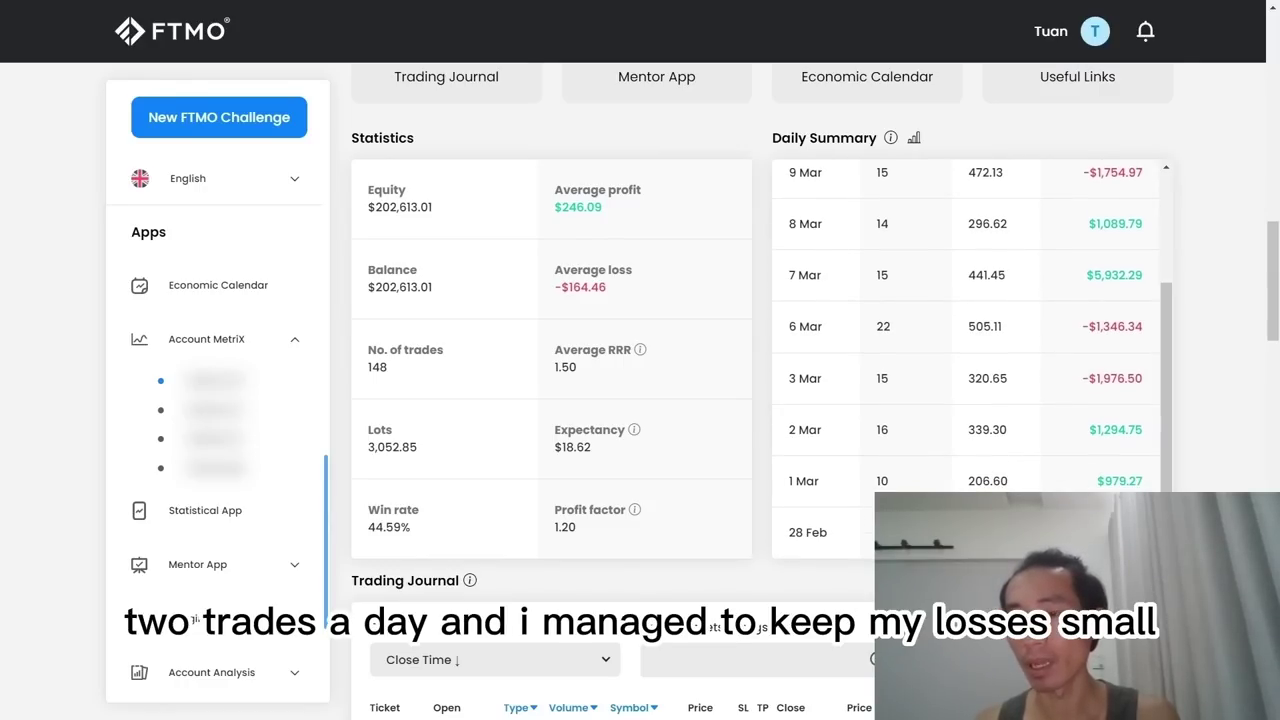
Highlight individual results in the Daily Summary, including those of 2 Mar and 7 Mar, to compare winning and losing days.
drag(1081, 326, 1150, 330)
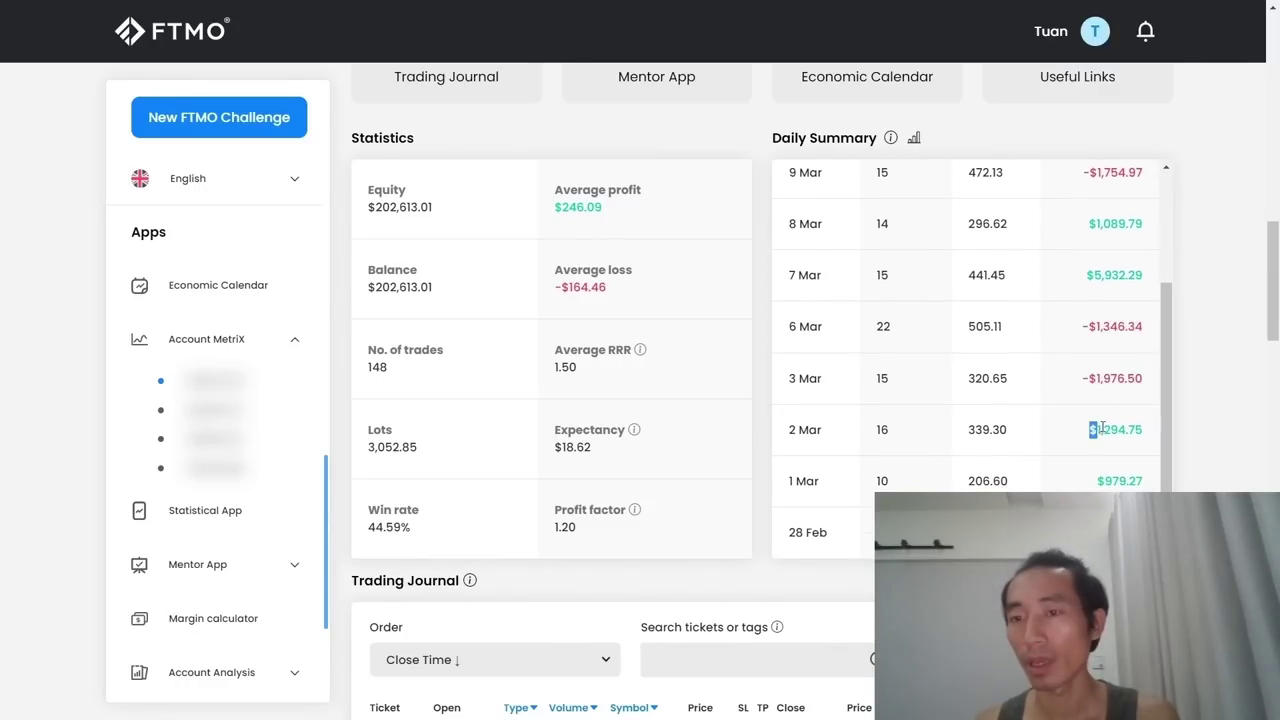
click(1077, 486)
drag(1075, 432, 1143, 432)
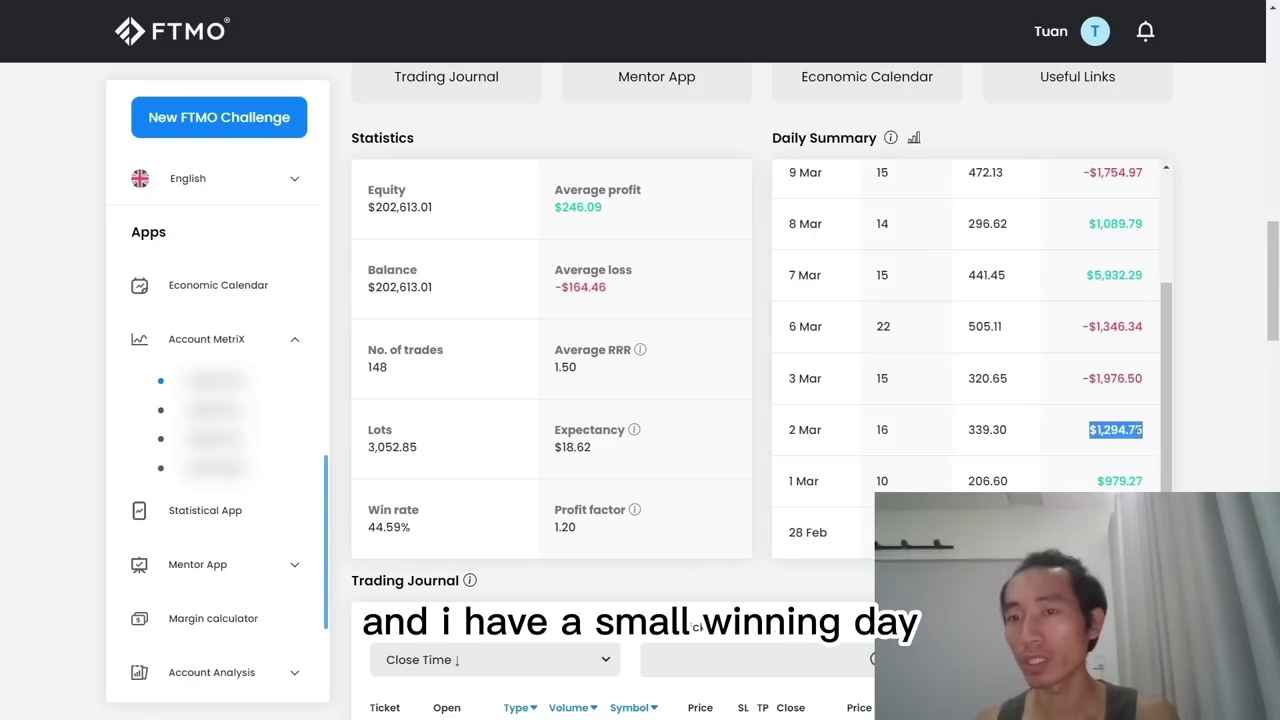
scroll(1140, 430, up, 3)
drag(1085, 358, 1143, 391)
scroll(1113, 368, up, 2)
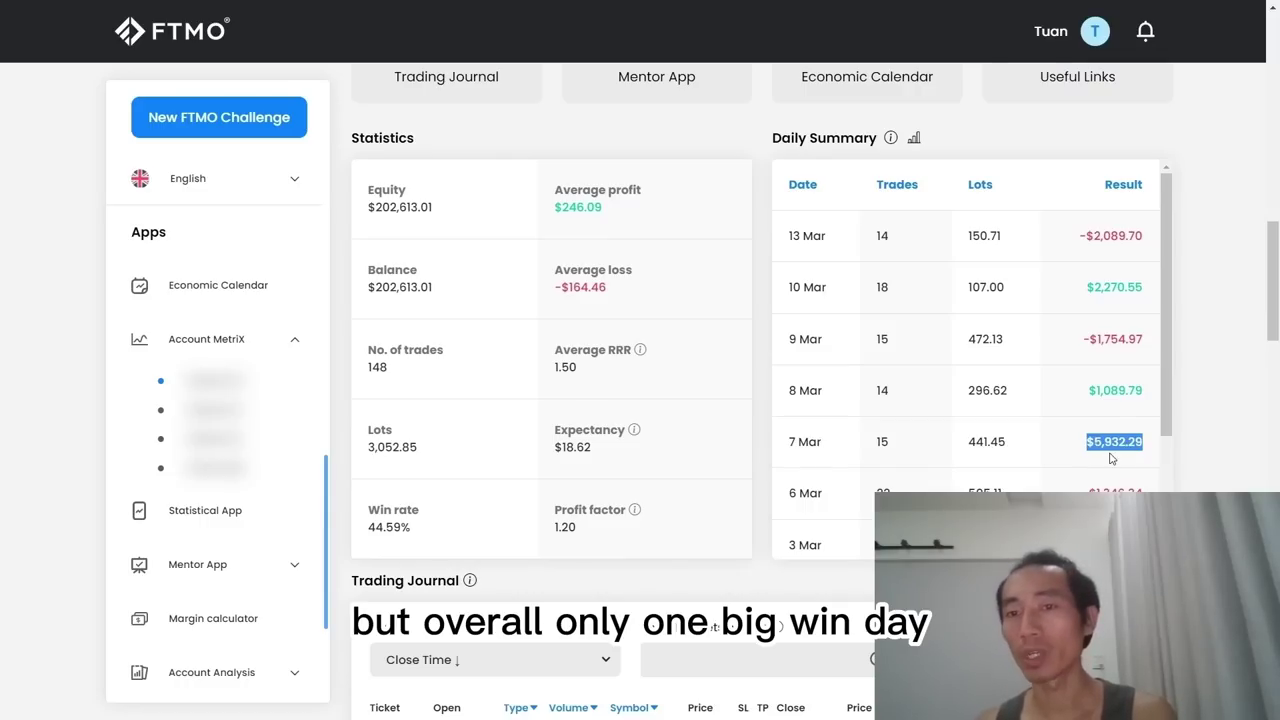
click(1100, 314)
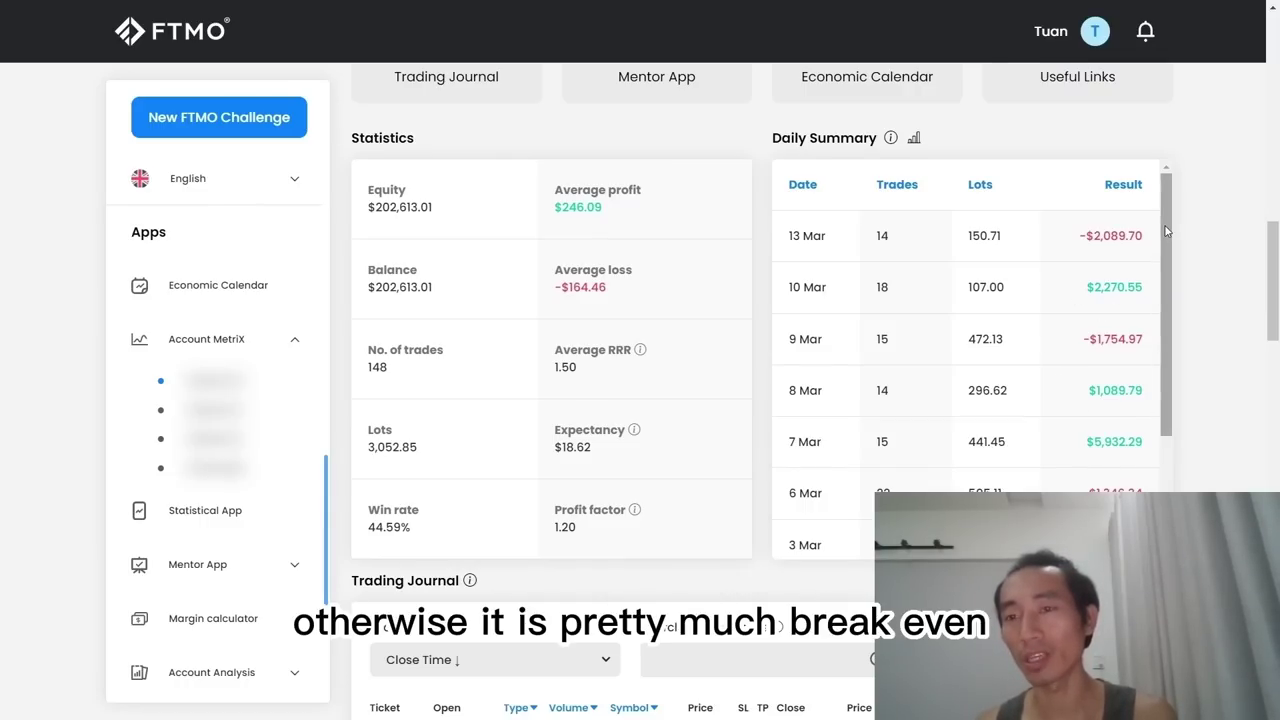
Review the oldest daily results and the account statistics, including the win rate, and return to the balance curve.
drag(1166, 232, 1178, 353)
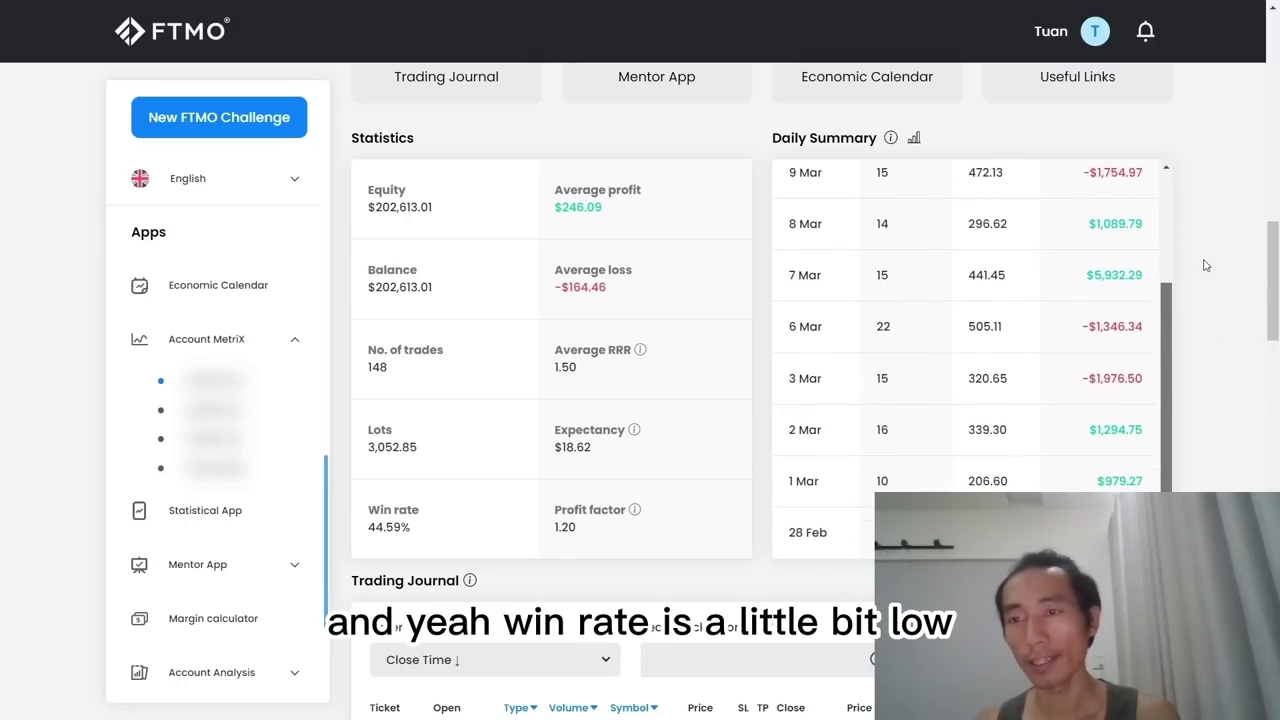
scroll(377, 515, down, 2)
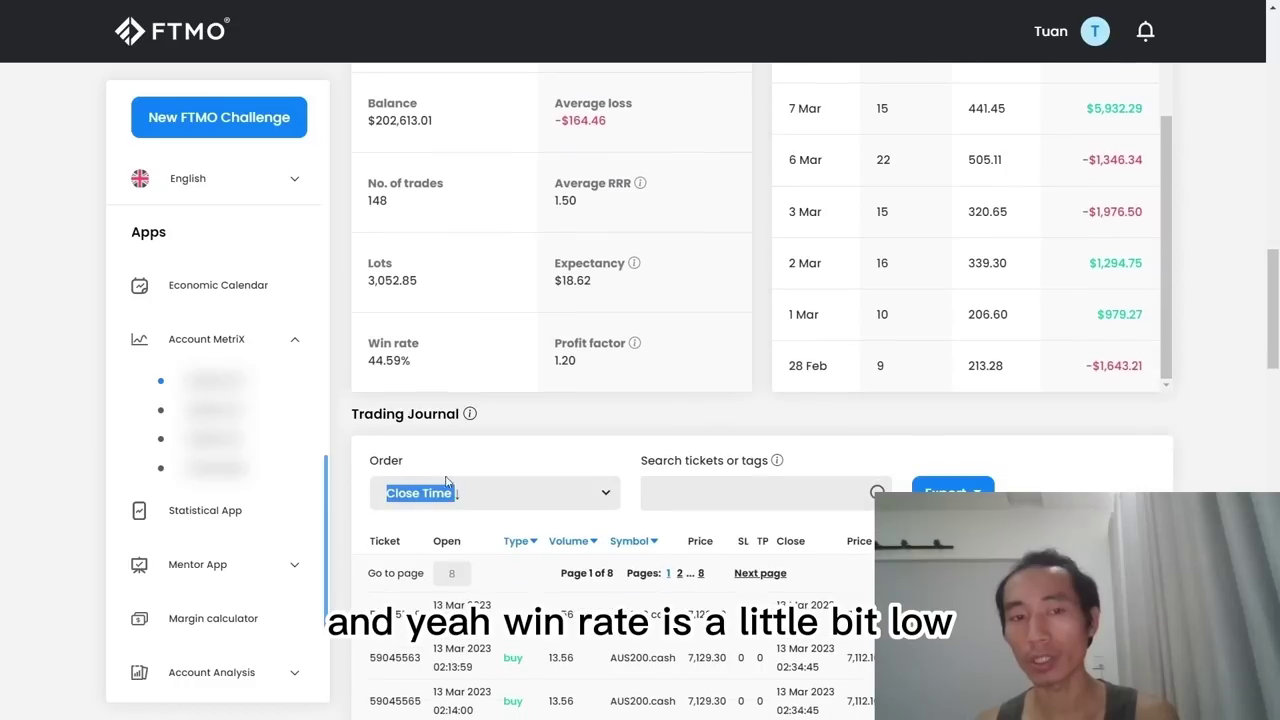
click(446, 376)
scroll(330, 362, up, 3)
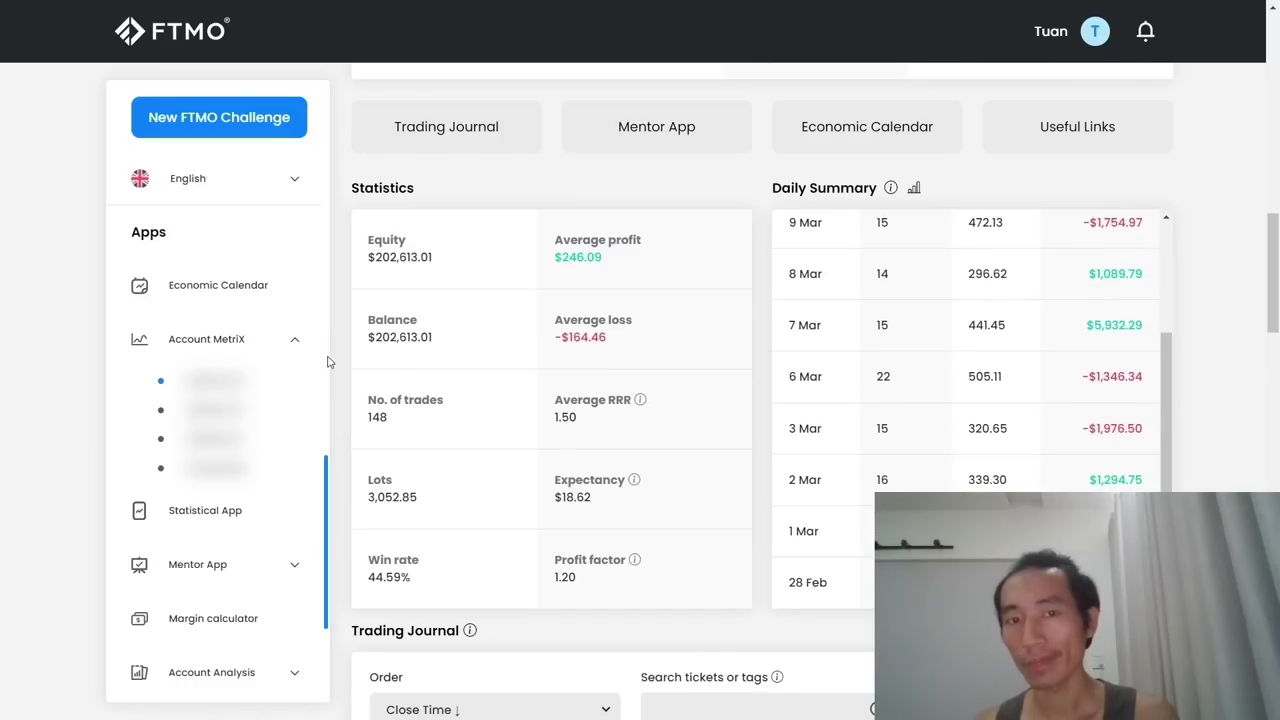
drag(1272, 278, 1277, 118)
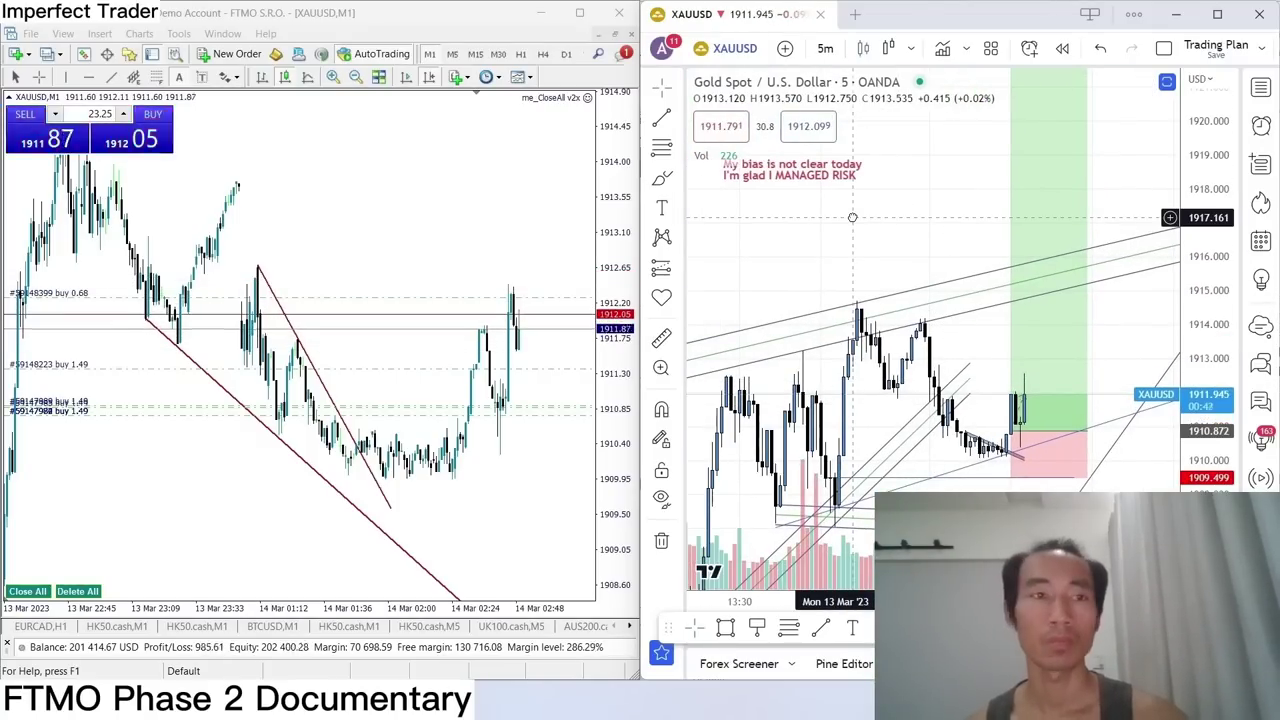
Close all open AUS200 sell trades using the on-screen trading keypad.
click(502, 330)
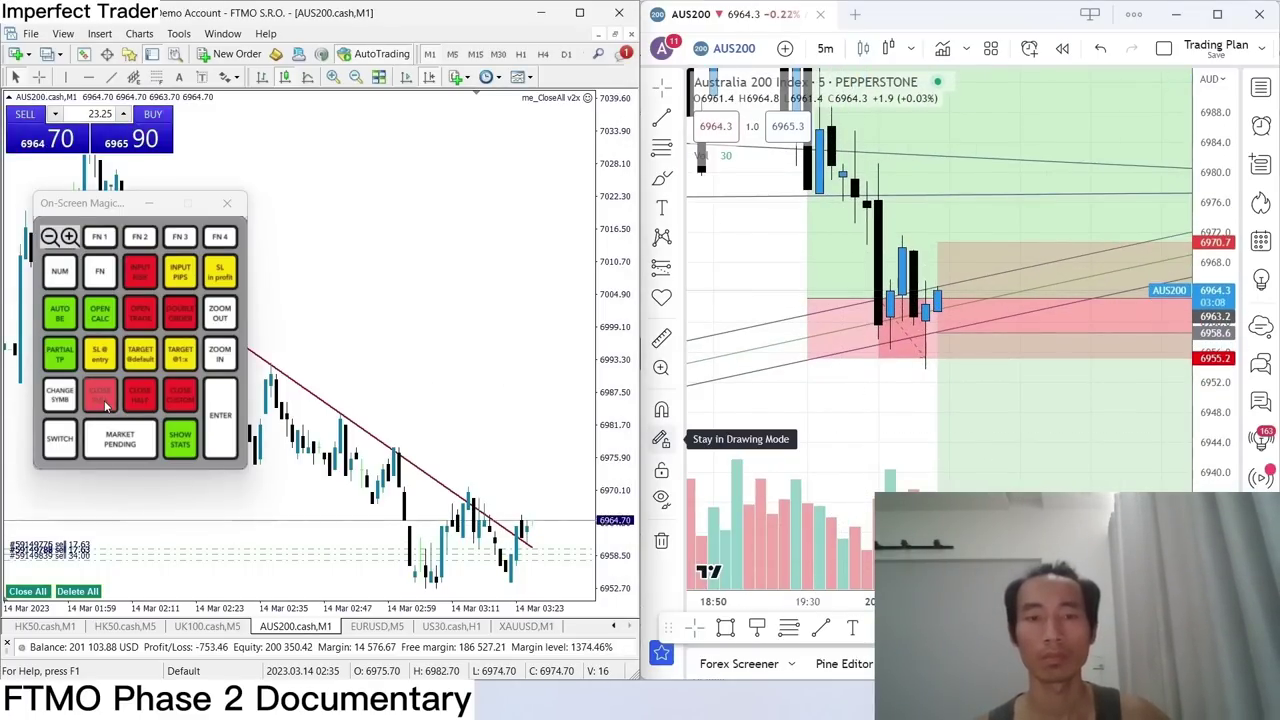
click(103, 402)
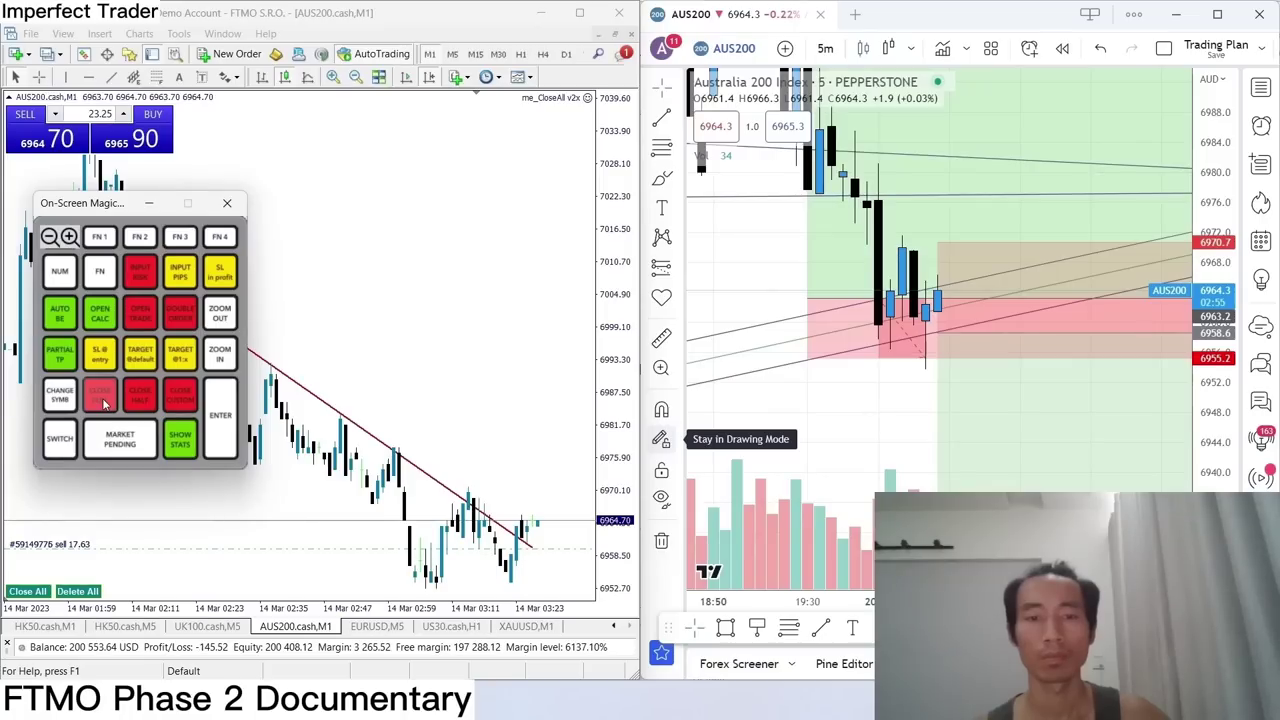
click(103, 402)
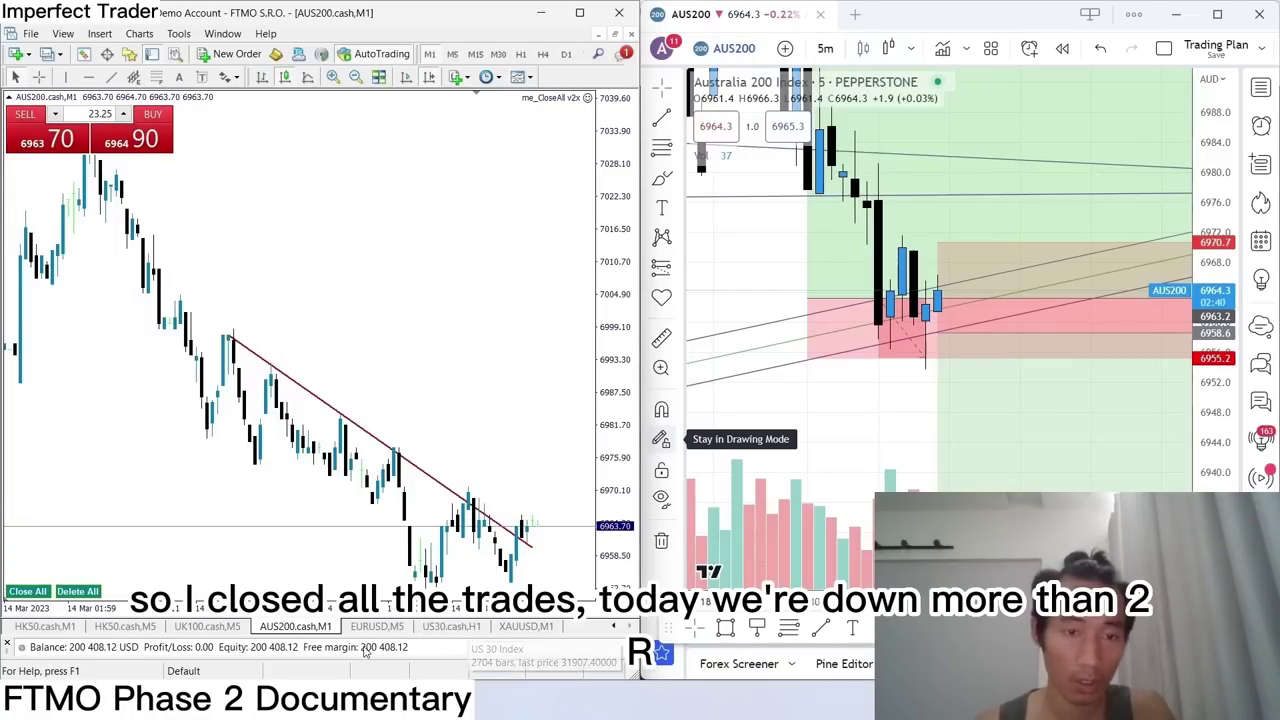
Expand the terminal and open the account history to review the closed trades.
drag(368, 640, 484, 290)
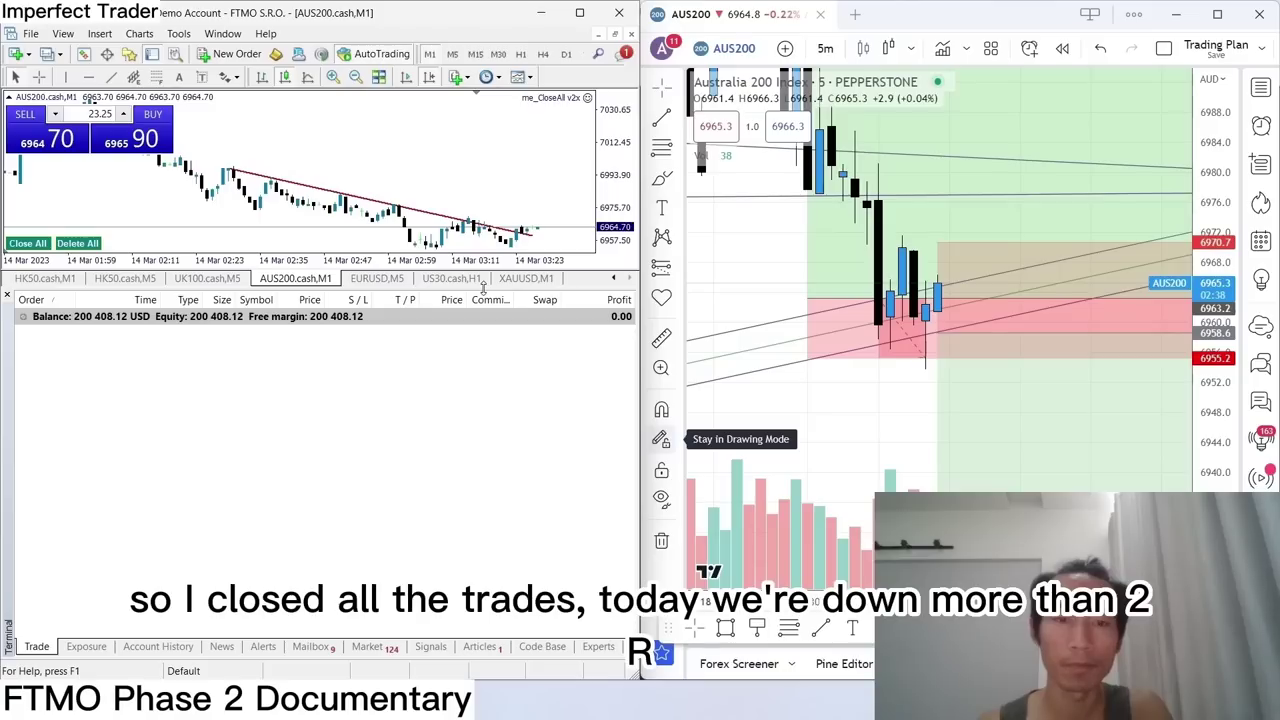
click(142, 650)
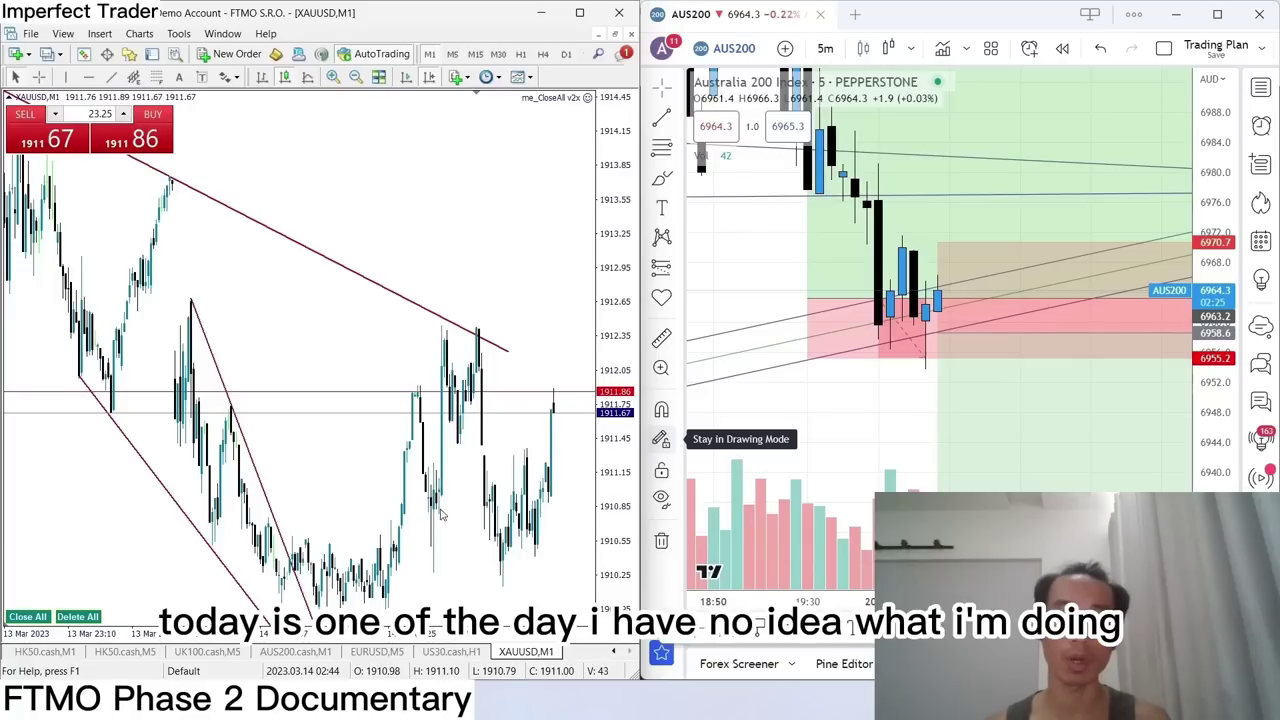
Show the account history below the XAUUSD chart, check the chart on M5 and M1, and hide the history.
key(ctrl+t)
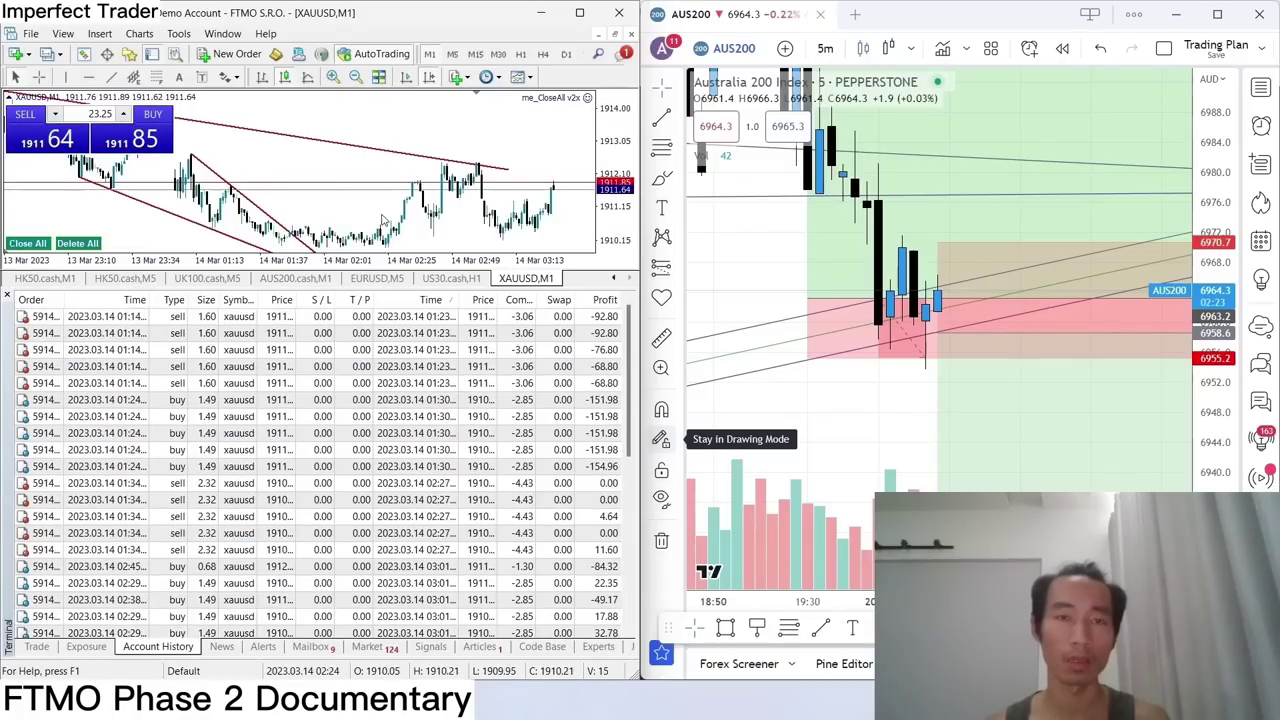
click(452, 54)
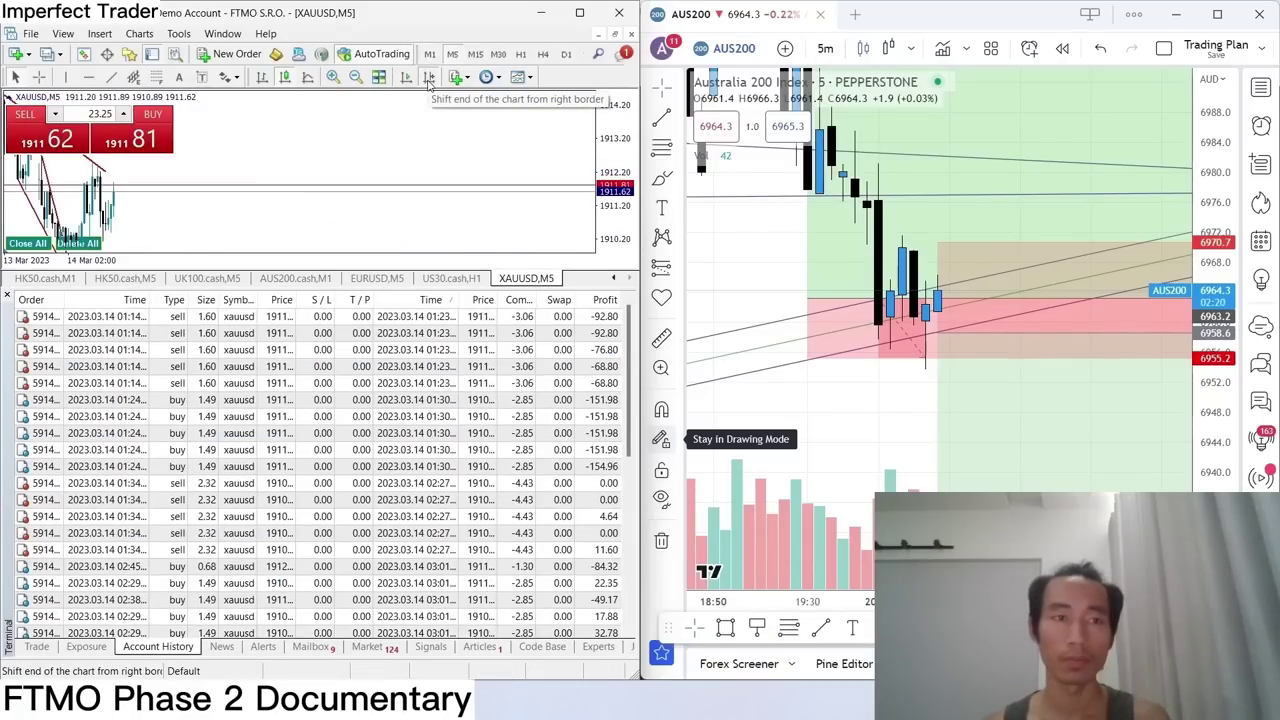
click(429, 54)
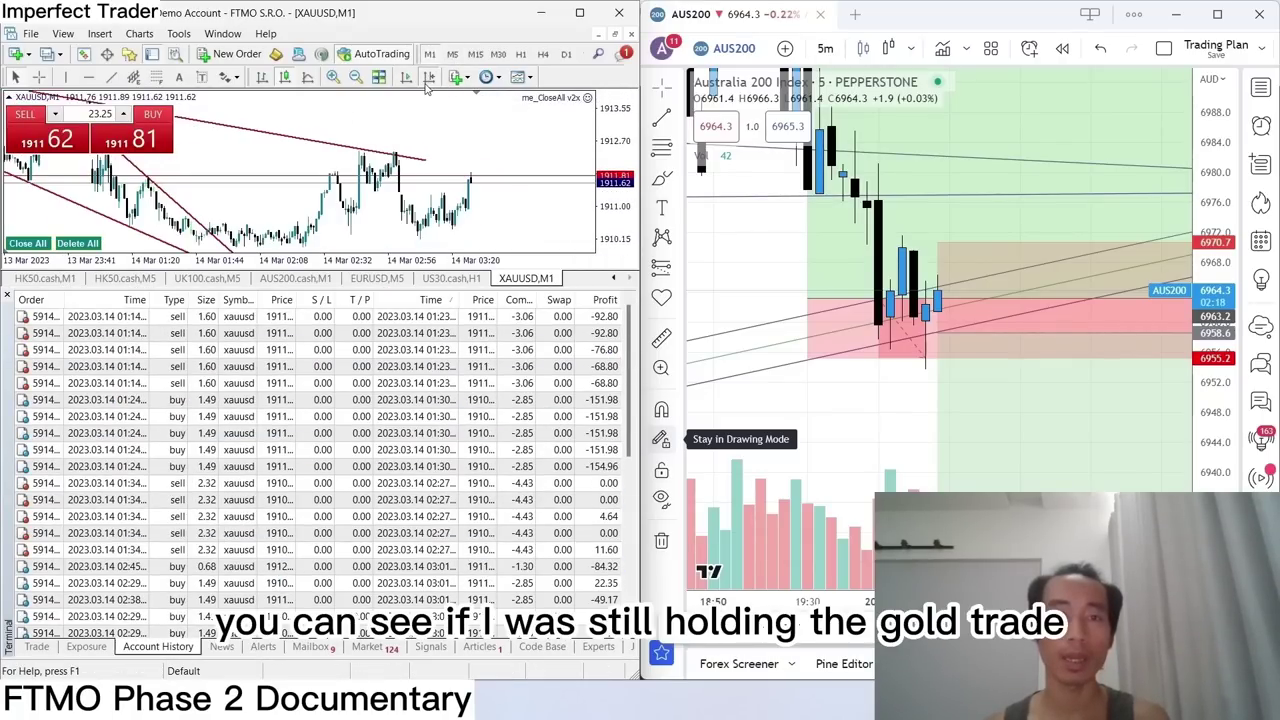
key(ctrl+t)
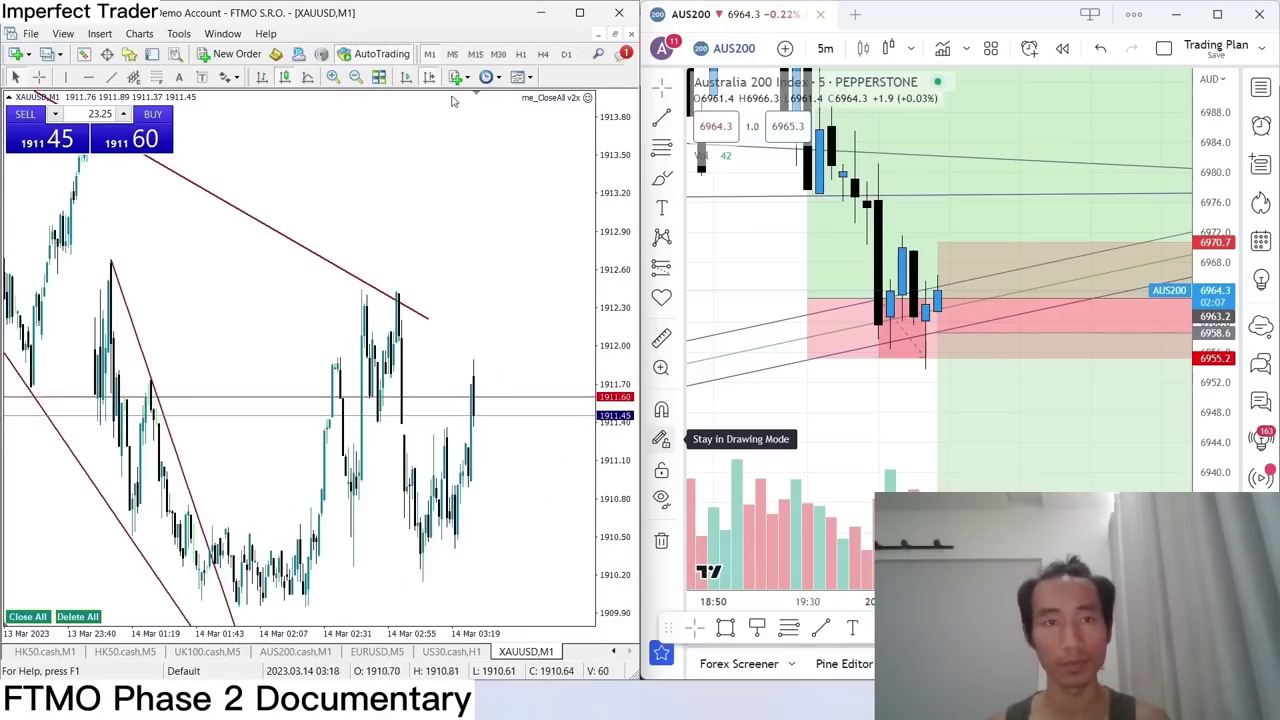
Highlight individual closed XAUUSD buy and sell trades in the account history, including the 0.68-lot buy, to trace the direction changes.
key(ctrl+t)
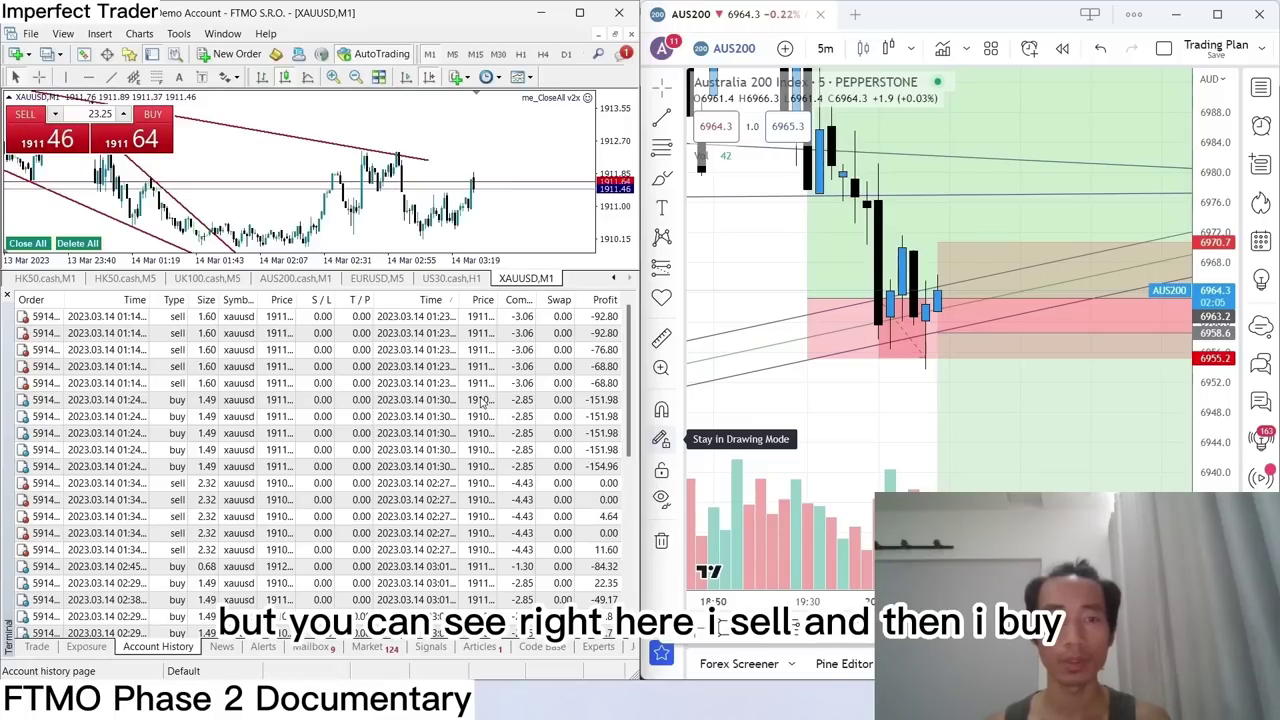
click(292, 416)
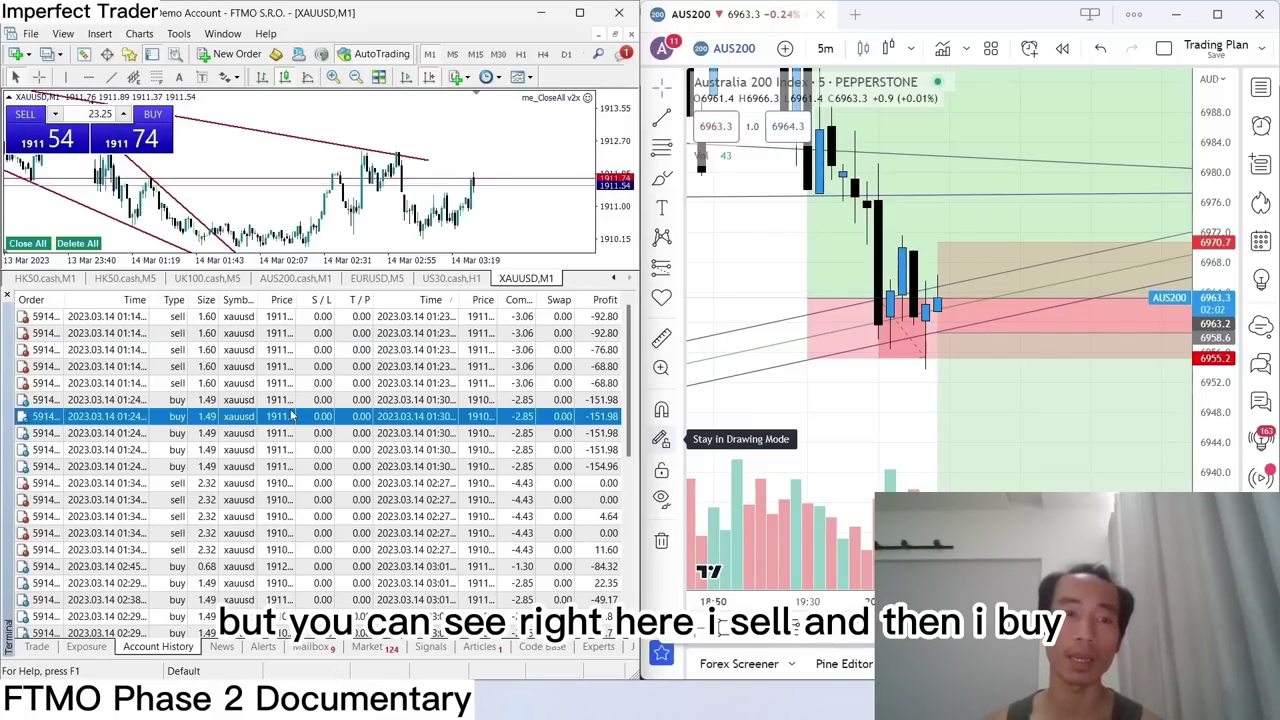
click(352, 516)
scroll(340, 535, down, 1)
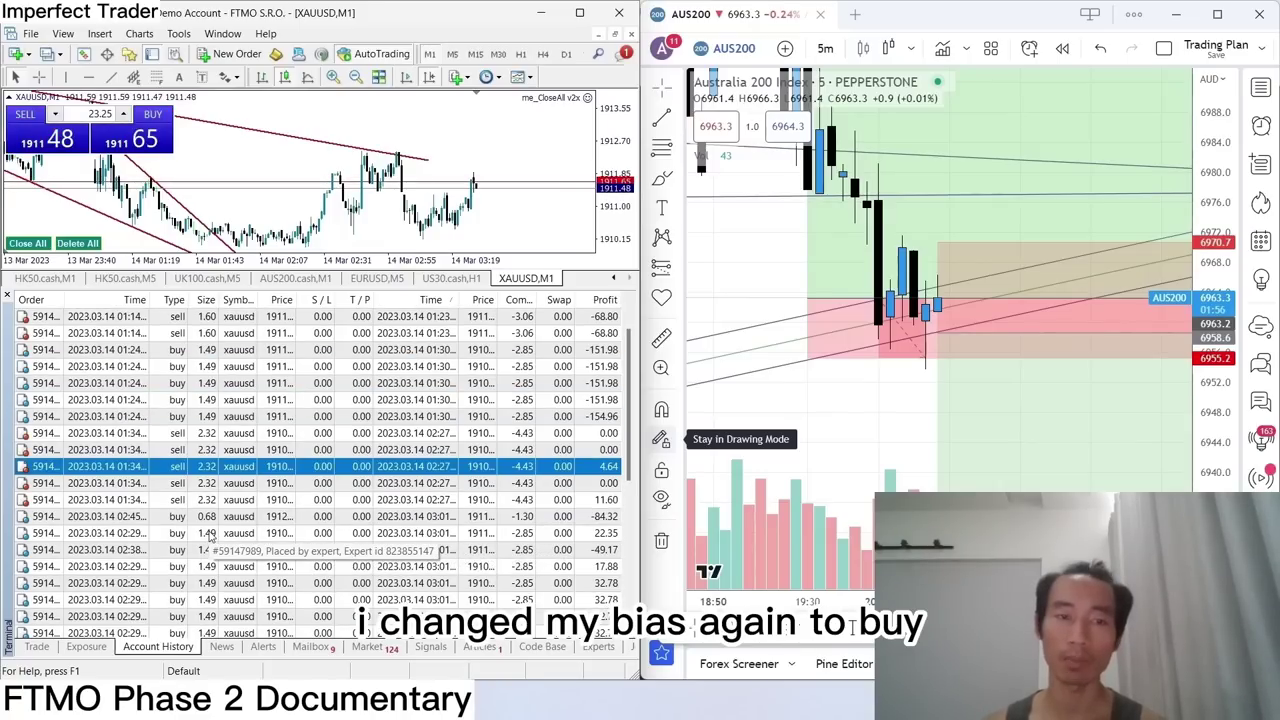
click(227, 520)
scroll(333, 553, down, 1)
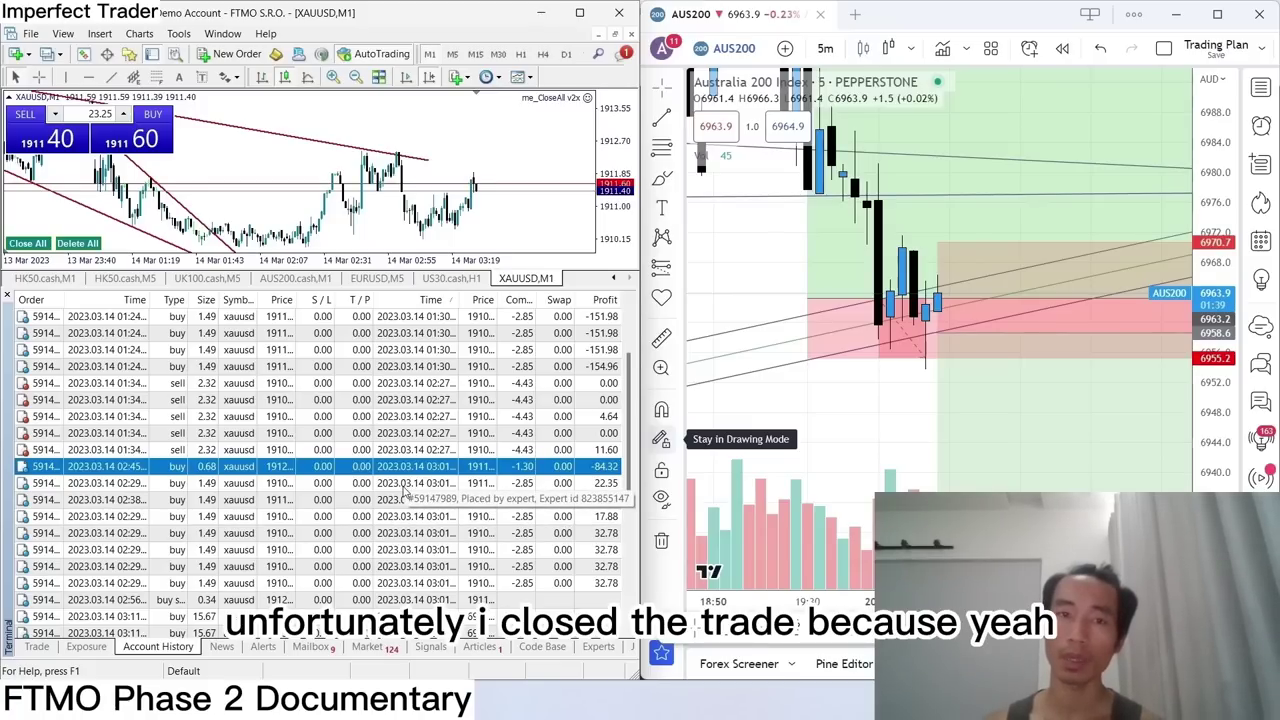
Review the closed AUS200 buy and sell trades at the end of the account history and shrink the terminal.
scroll(508, 528, down, 3)
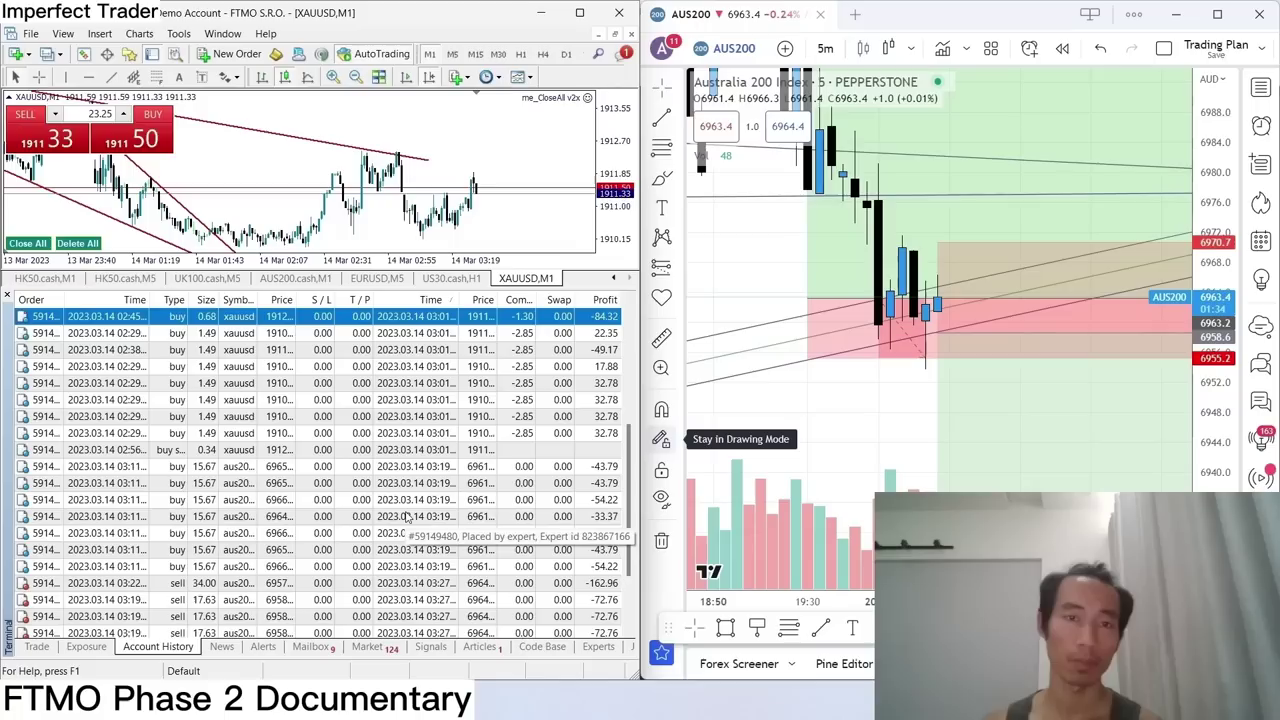
scroll(408, 515, down, 2)
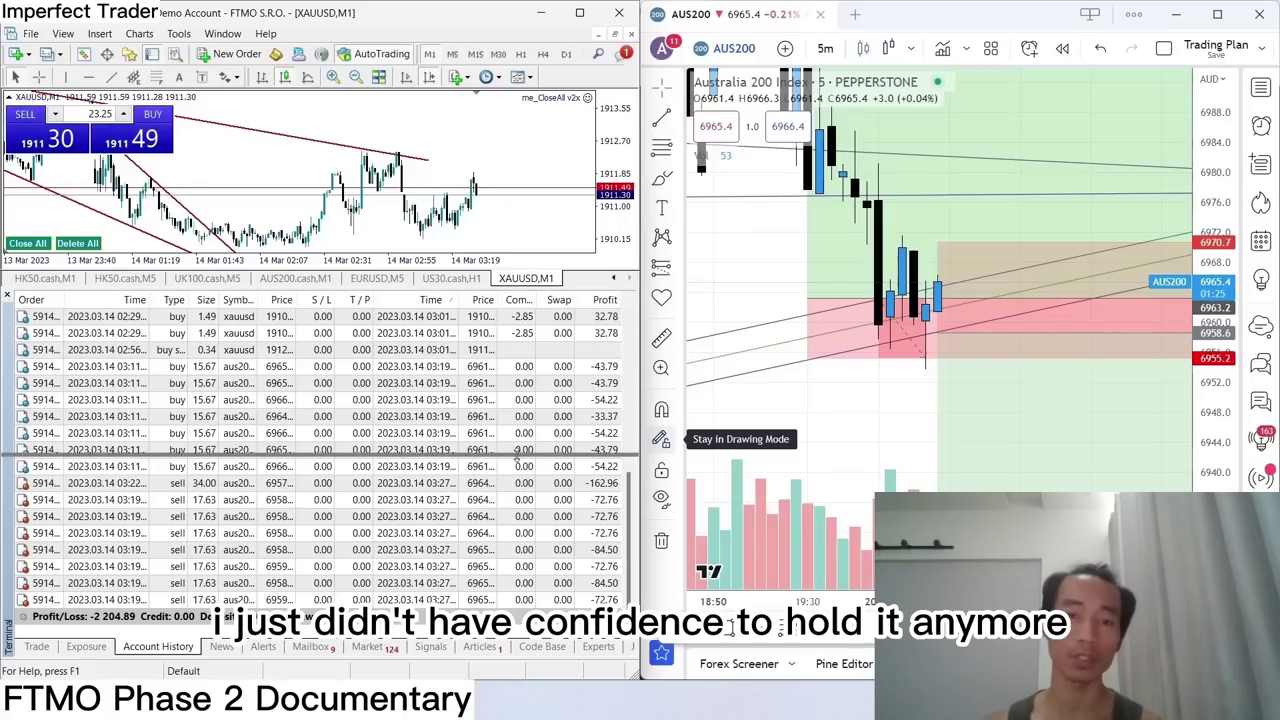
drag(517, 458, 545, 640)
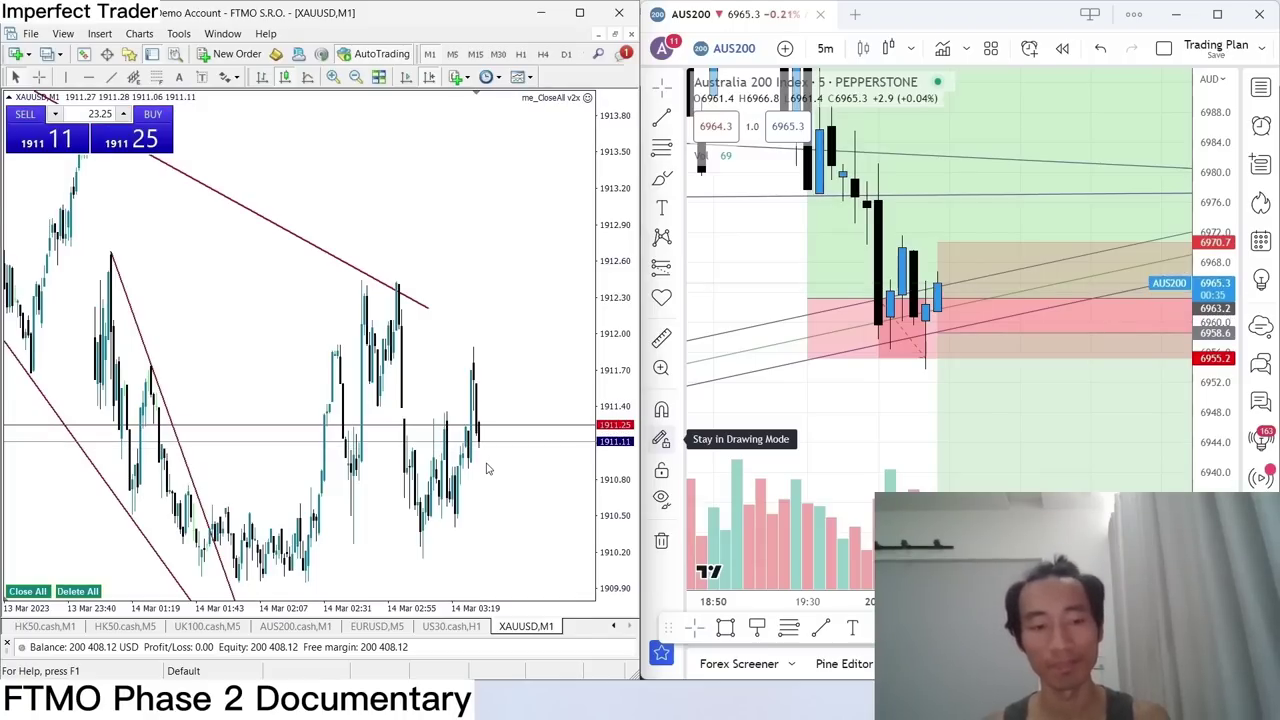
Review the closed trades again from the first XAUUSD sells, check the open trades and collapse the terminal.
key(ctrl+t)
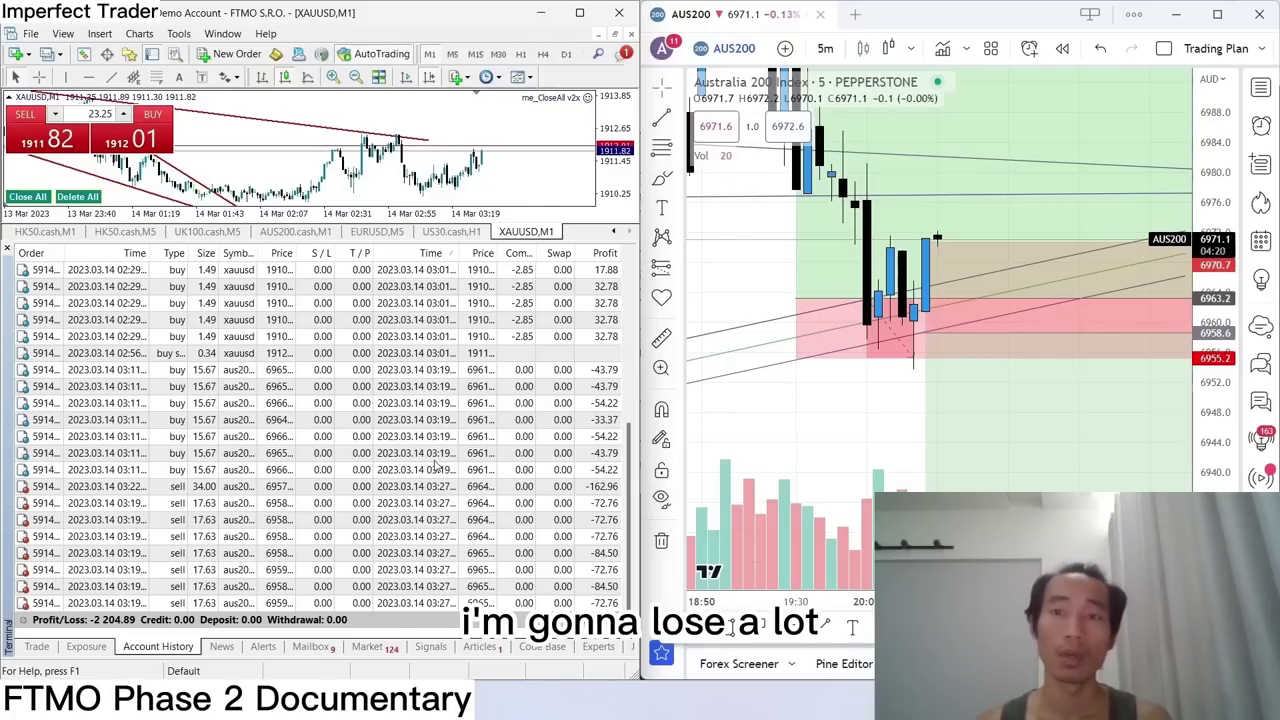
scroll(460, 468, up, 6)
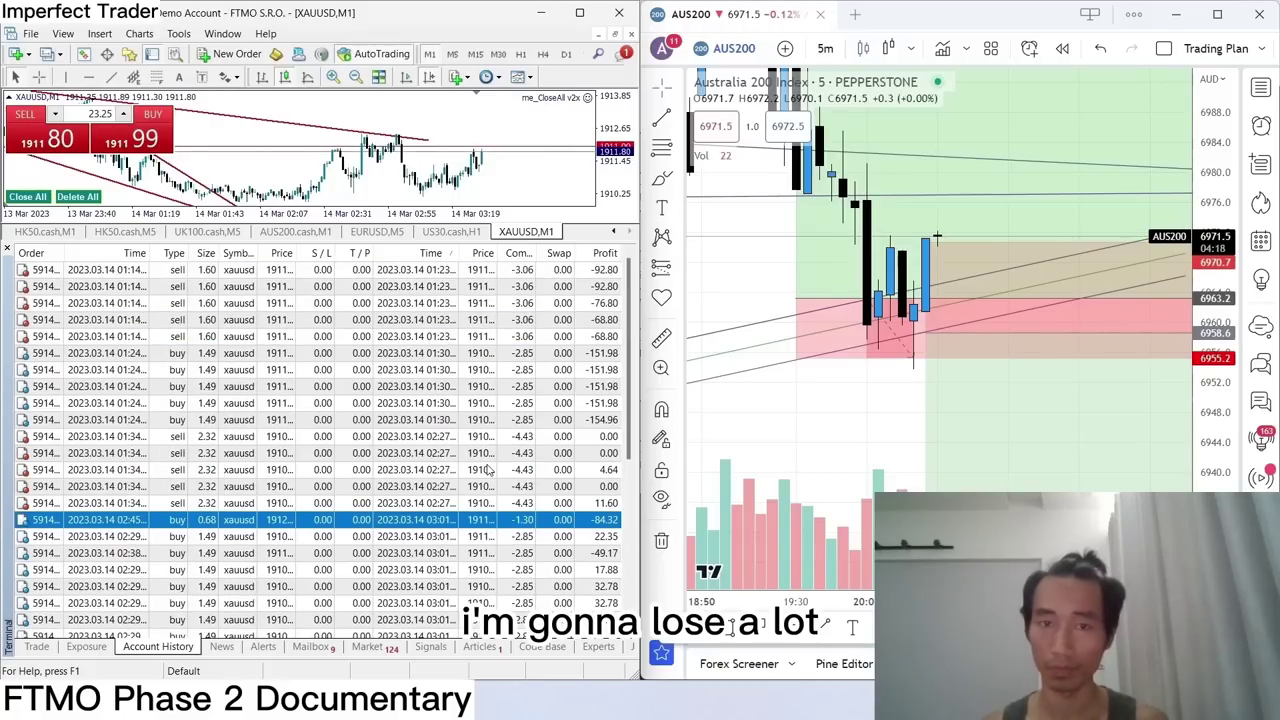
scroll(488, 465, down, 2)
scroll(490, 460, up, 2)
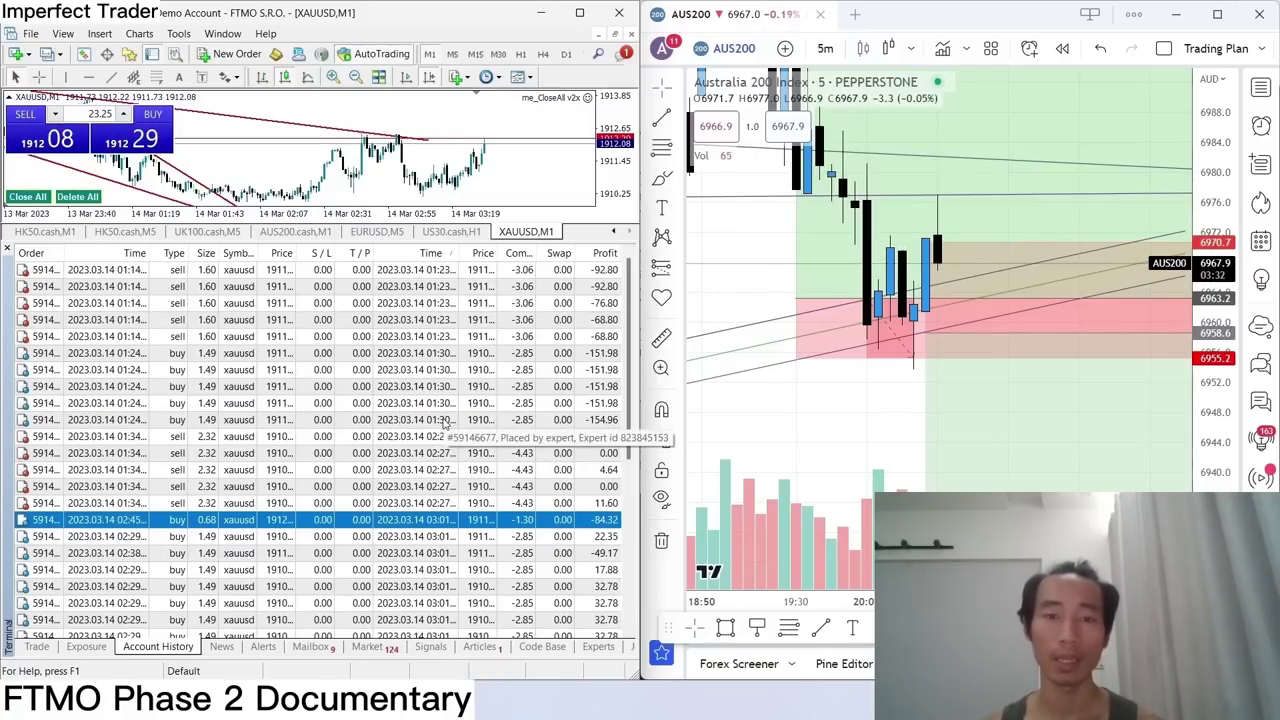
click(36, 647)
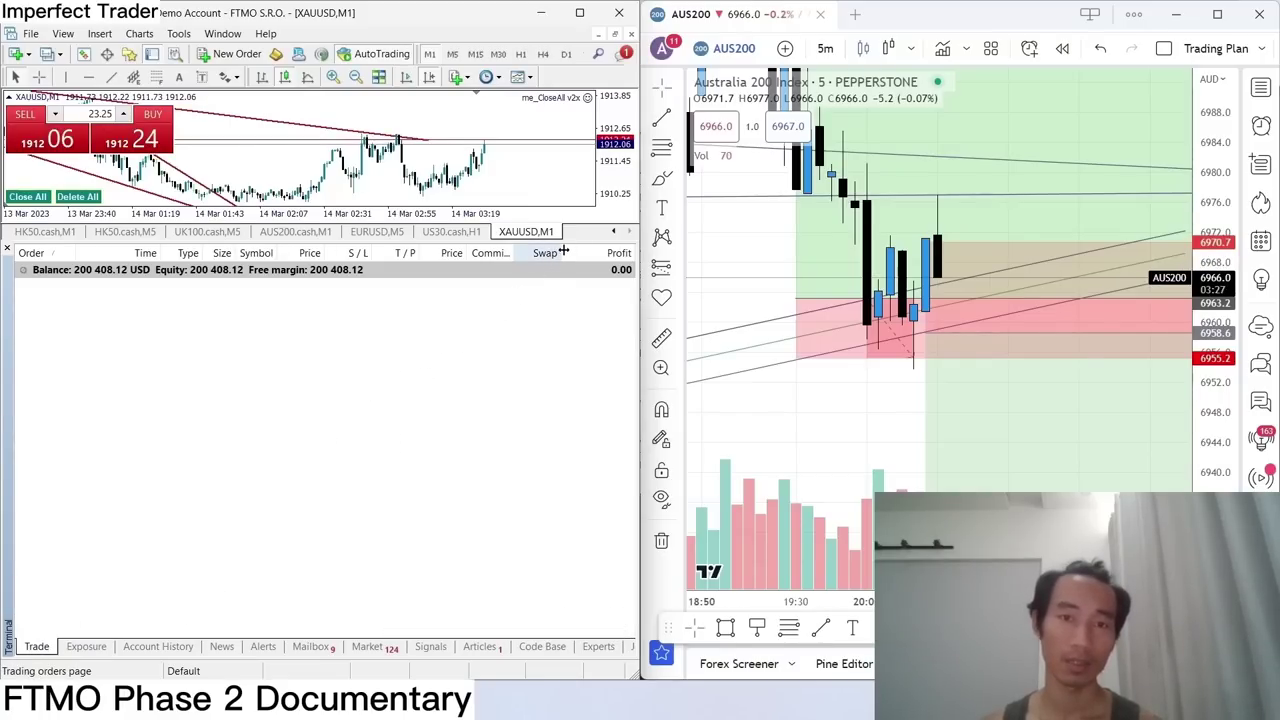
drag(581, 243, 550, 636)
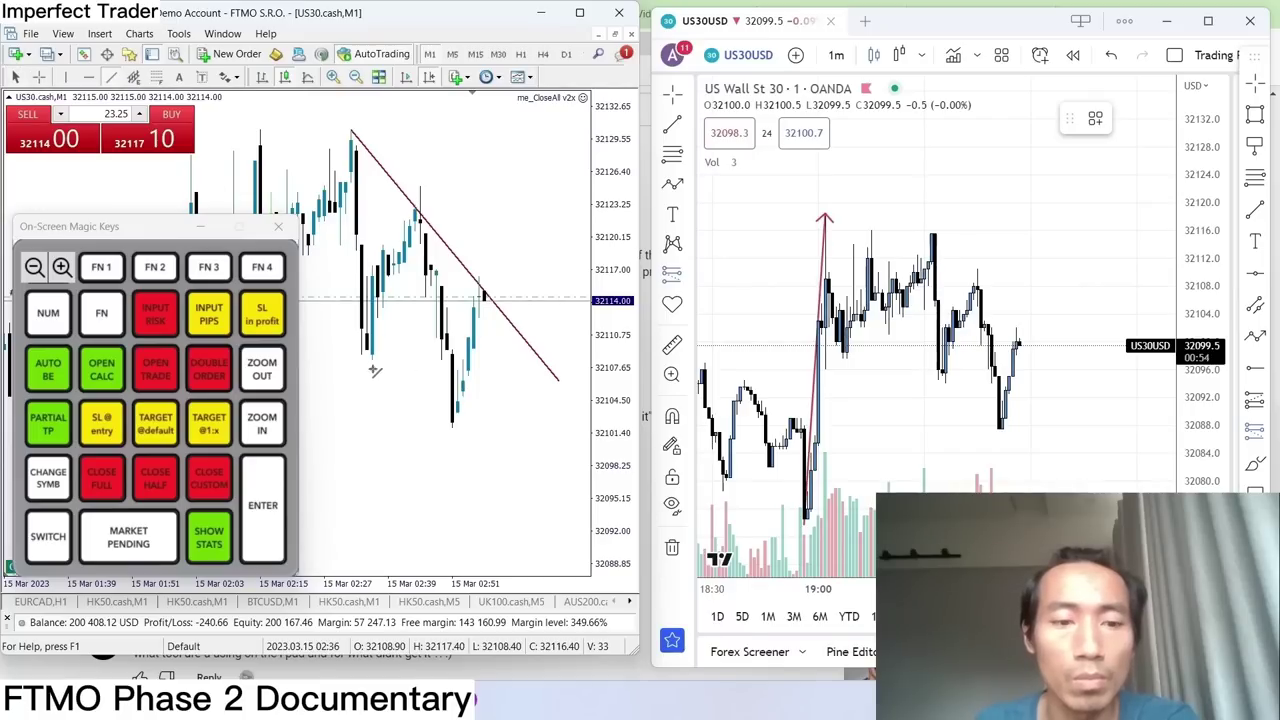
Draw a descending trend line beneath the recent lows of the US30.cash M1 chart, opposite the existing upper line.
drag(366, 366, 554, 510)
right_click(486, 470)
click(530, 570)
click(393, 466)
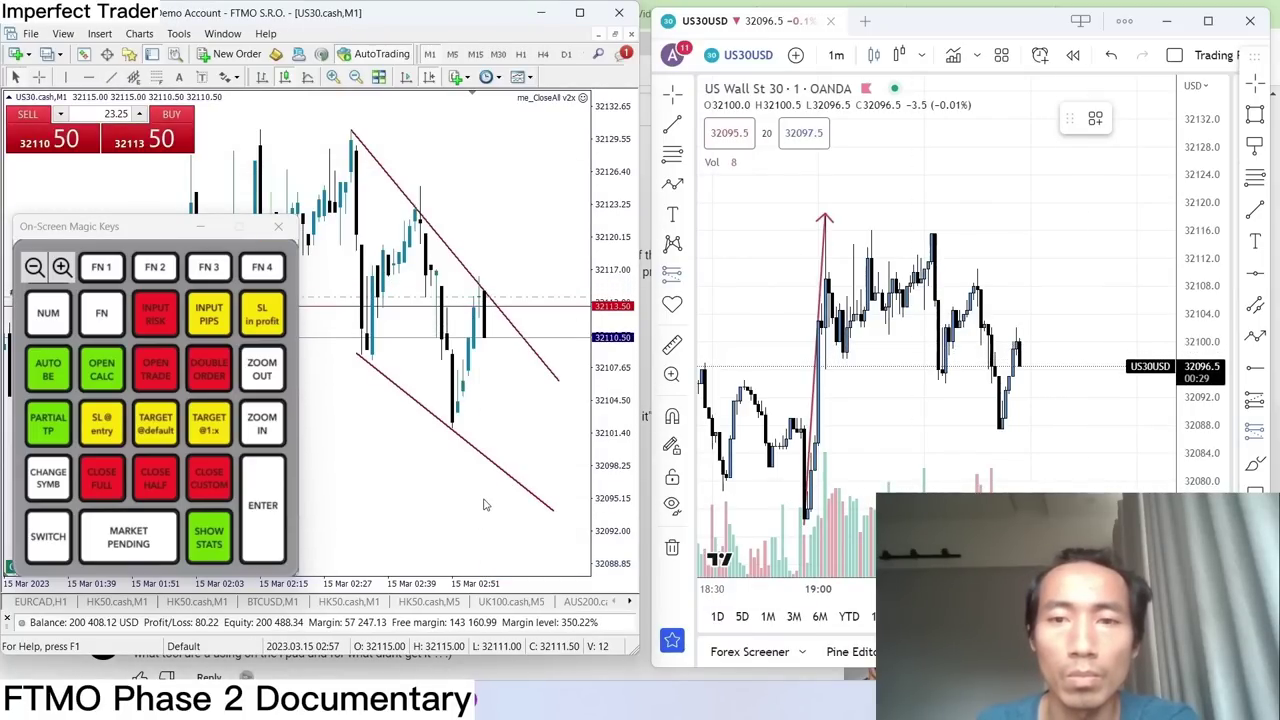
Draw two descending trend lines on the US30USD chart, the upper from about 32115.8 to 32085.8 and the other beneath the lows.
click(934, 231)
click(1103, 437)
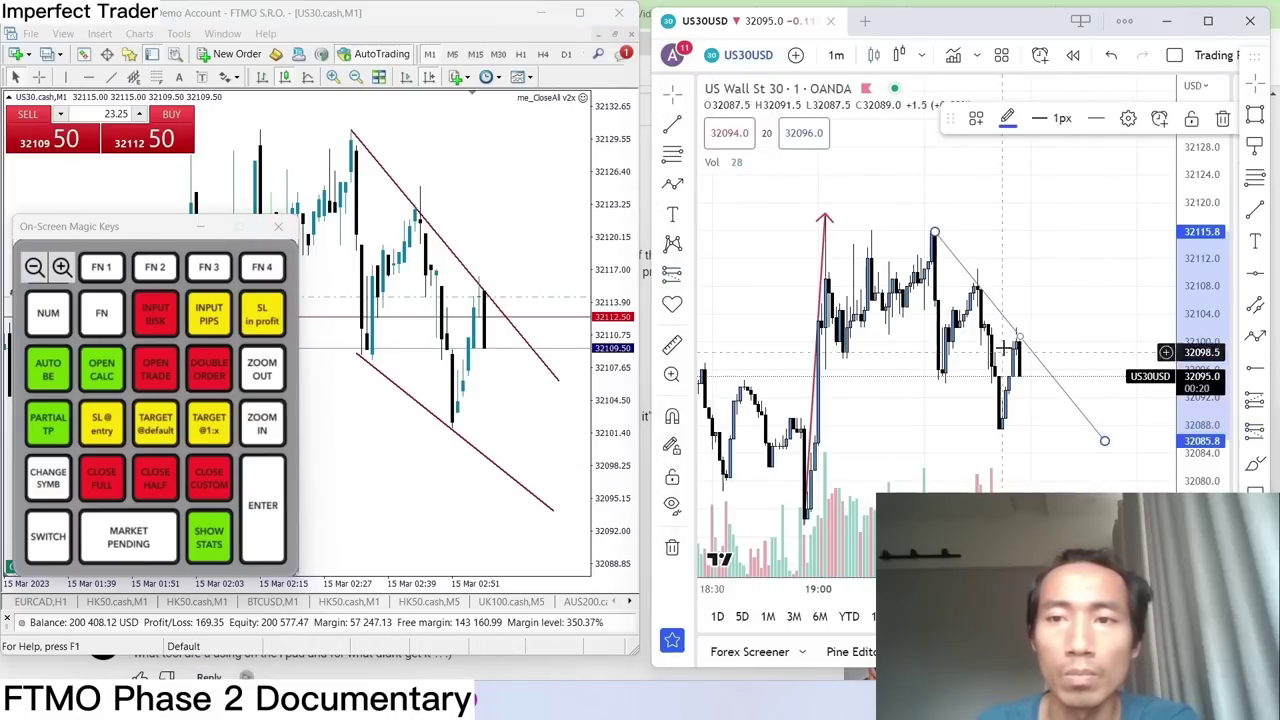
click(940, 335)
click(1115, 492)
Draw a tall, narrow rectangle over the latest US30USD candles inside the channel, and enlarge the trading platform window.
key(alt+shift+r)
drag(1008, 290, 1037, 455)
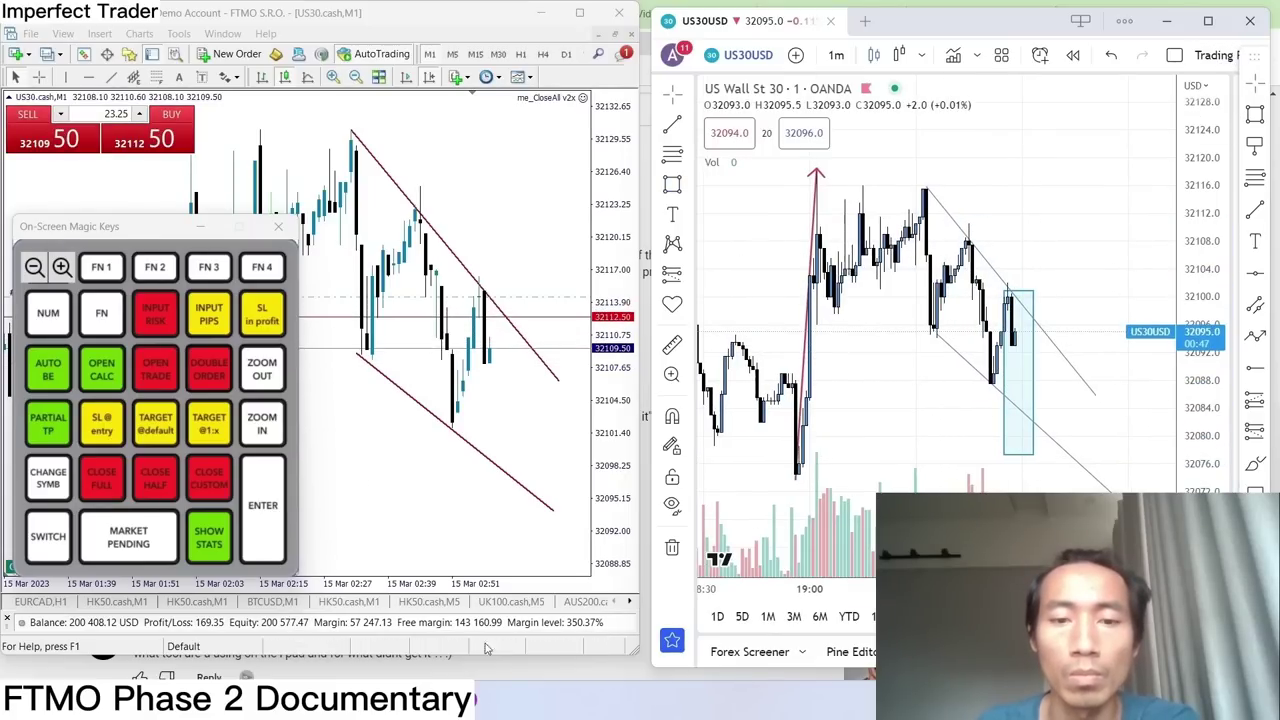
drag(640, 656, 650, 679)
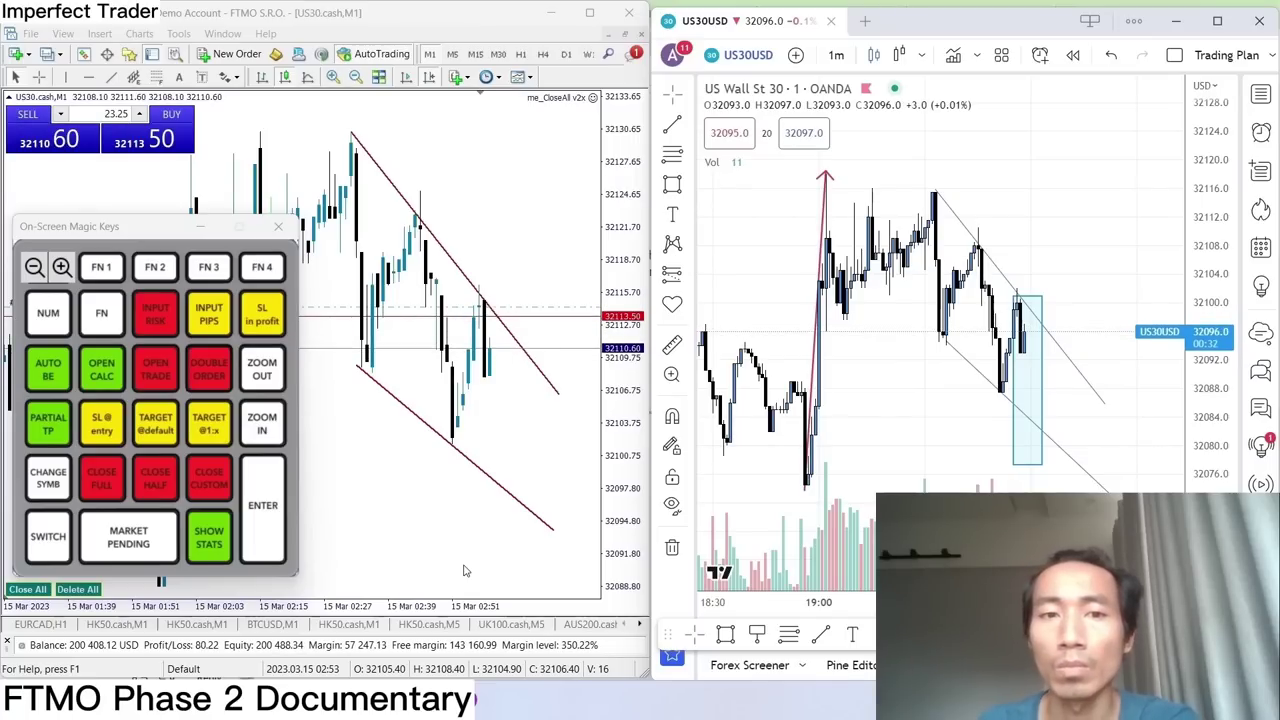
click(463, 570)
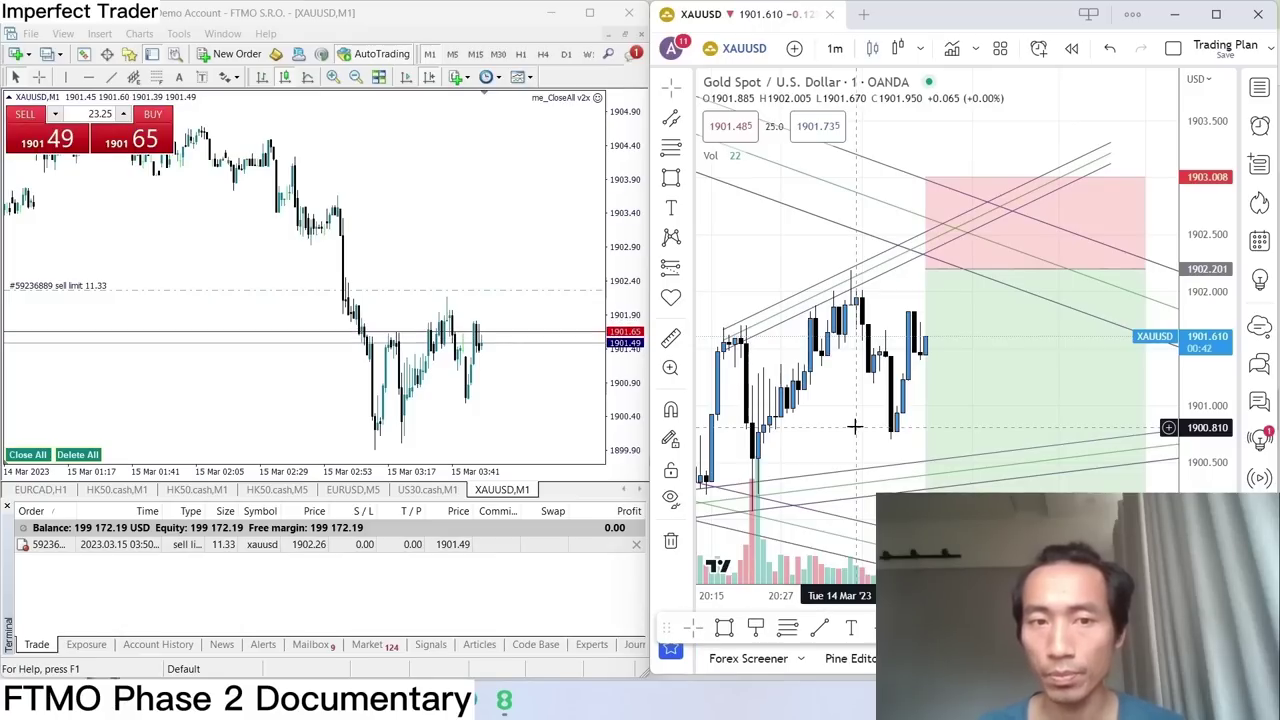
Monitor the XAUUSD short trade against its position drawing over a wider price range, and open the account history.
click(860, 433)
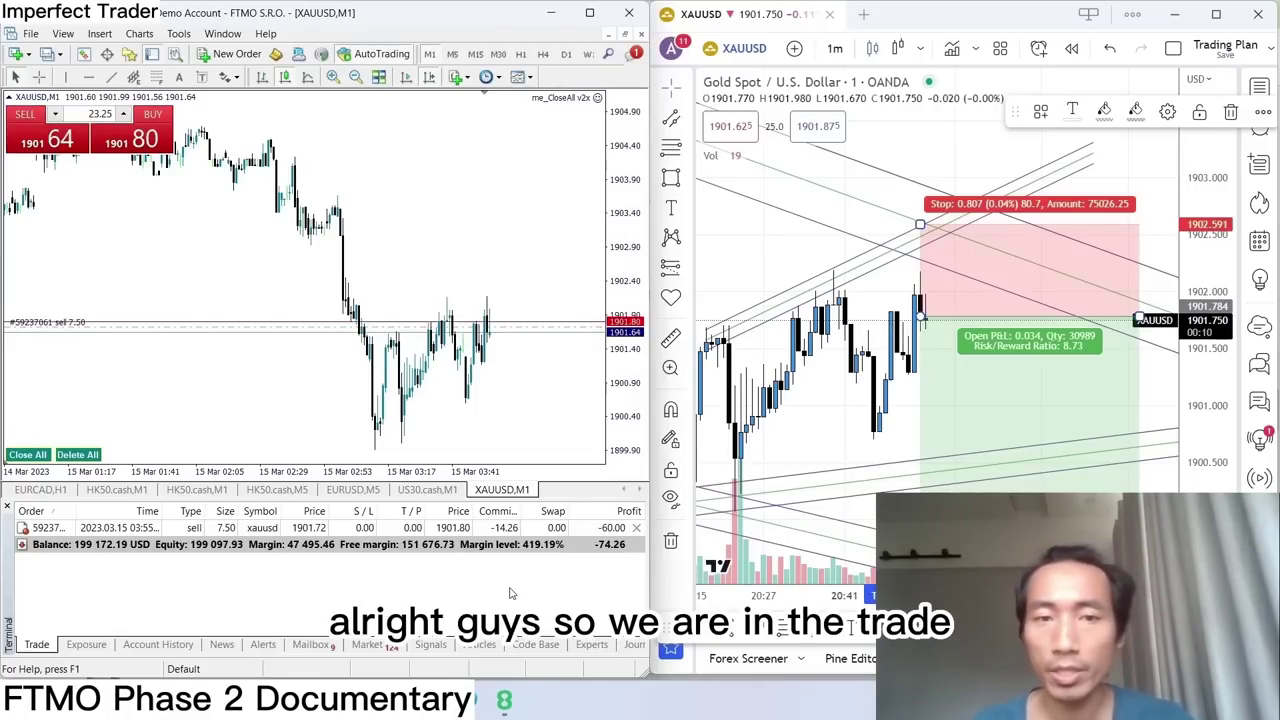
click(857, 435)
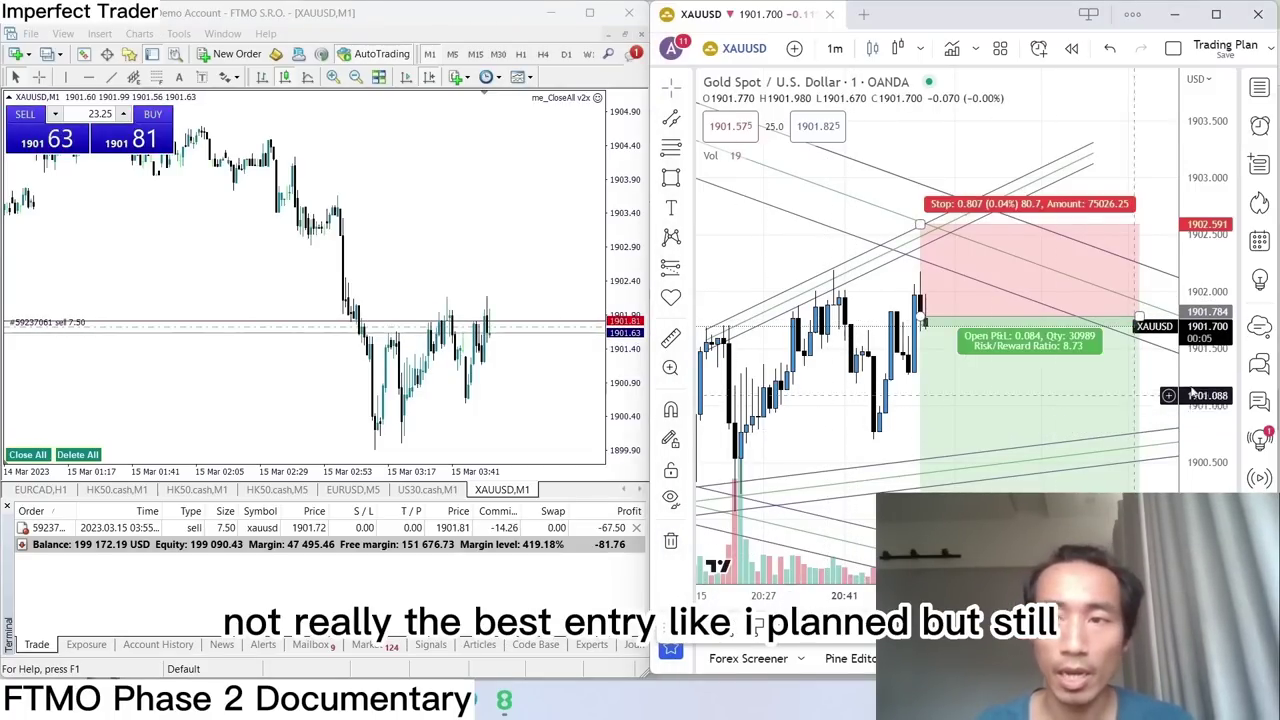
drag(1204, 372, 1203, 398)
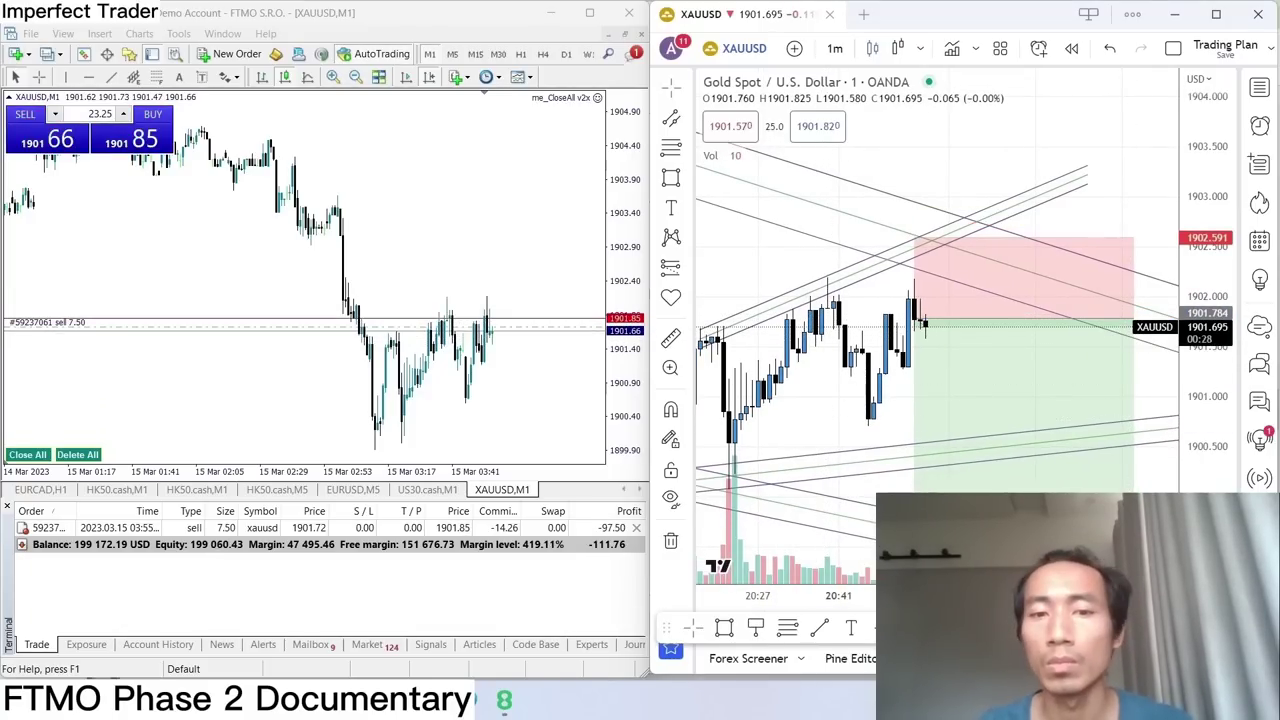
scroll(868, 436, down, 1)
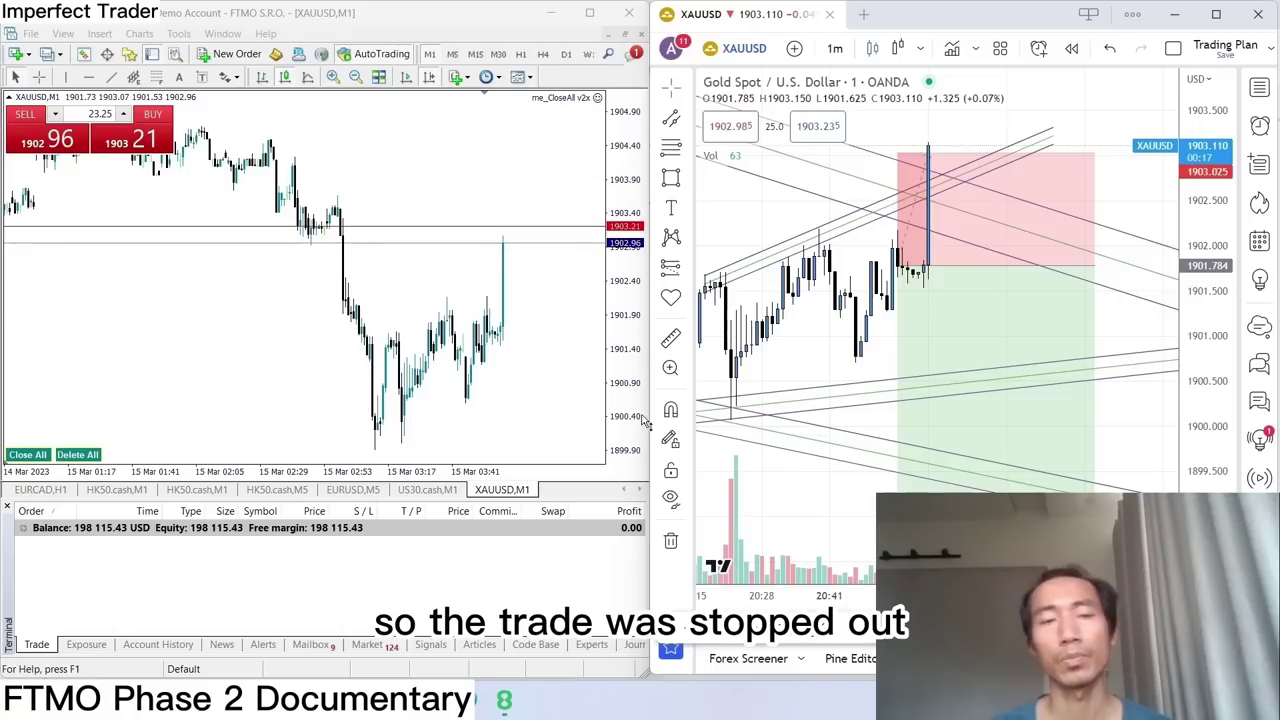
click(158, 644)
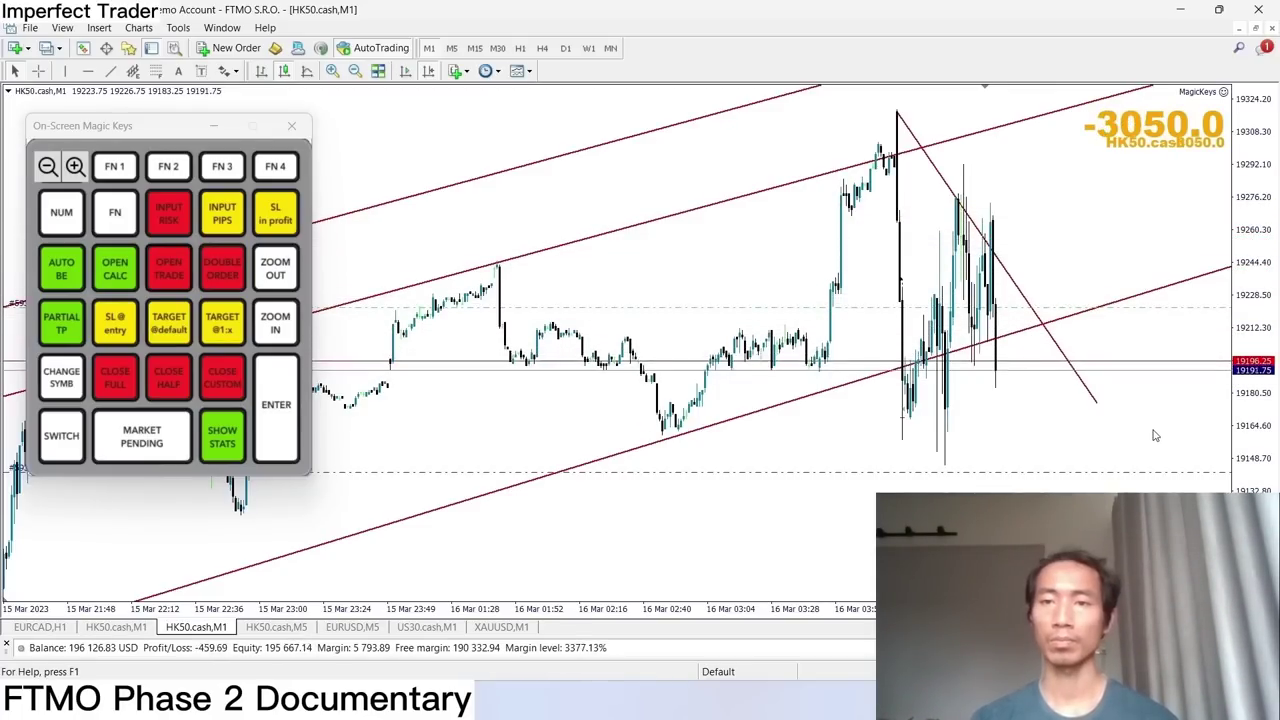
Close all open HK50.cash trades in full using the on-screen trading keypad, and put the keypad away.
click(114, 377)
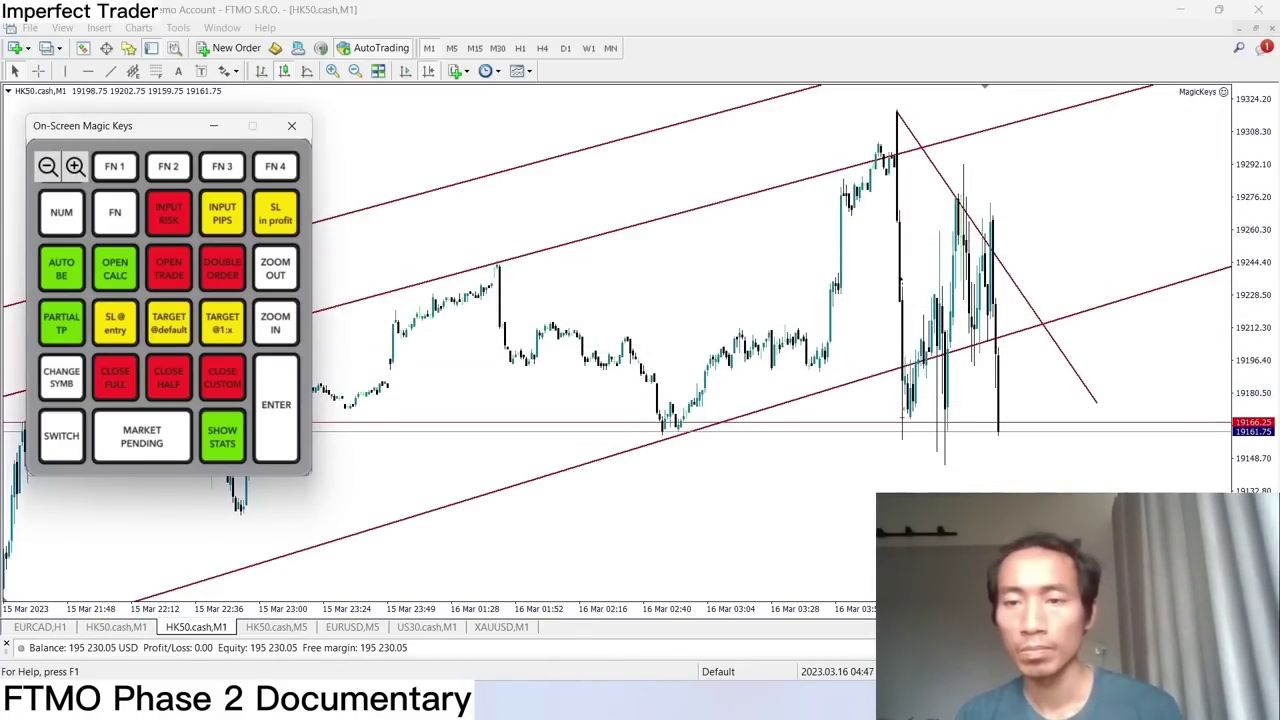
click(224, 130)
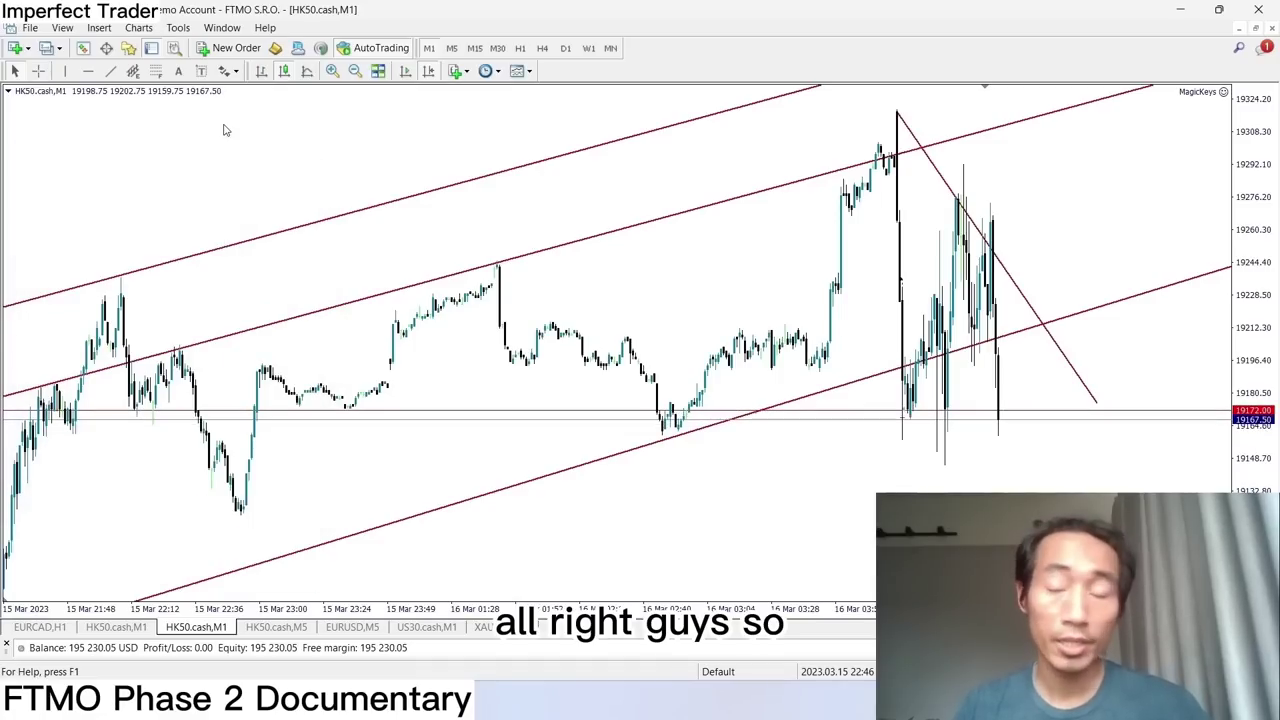
Expand the terminal and go through the closed HK50.cash buy trades in the account history one by one.
drag(690, 636, 705, 446)
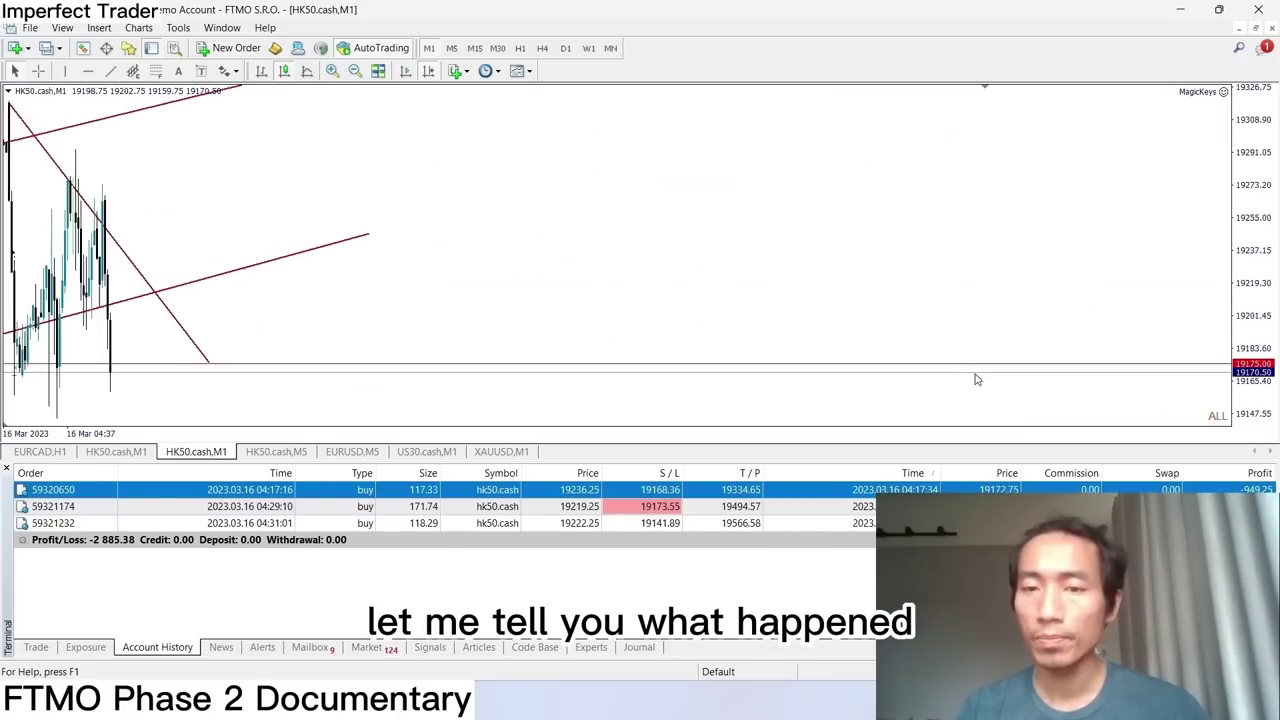
key(Down)
key(Down)
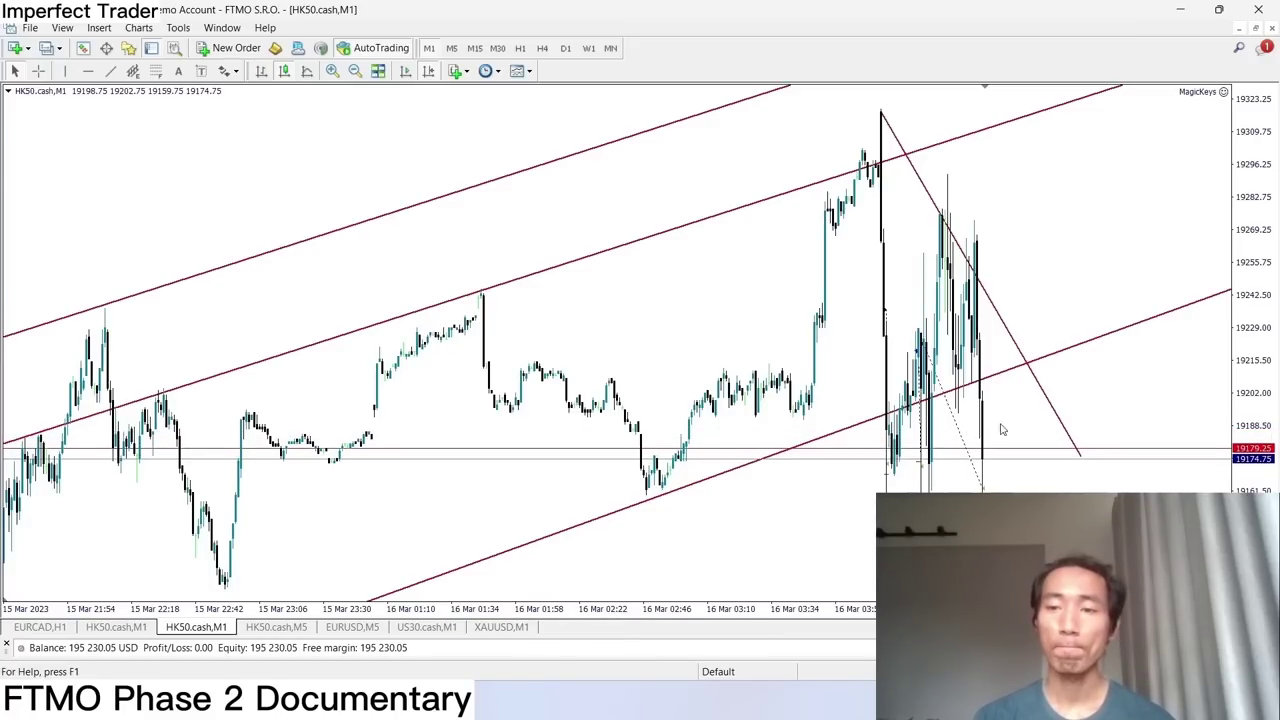
Inspect the HK50.cash chart with the crosshair and recheck the open trades and the account history.
click(38, 70)
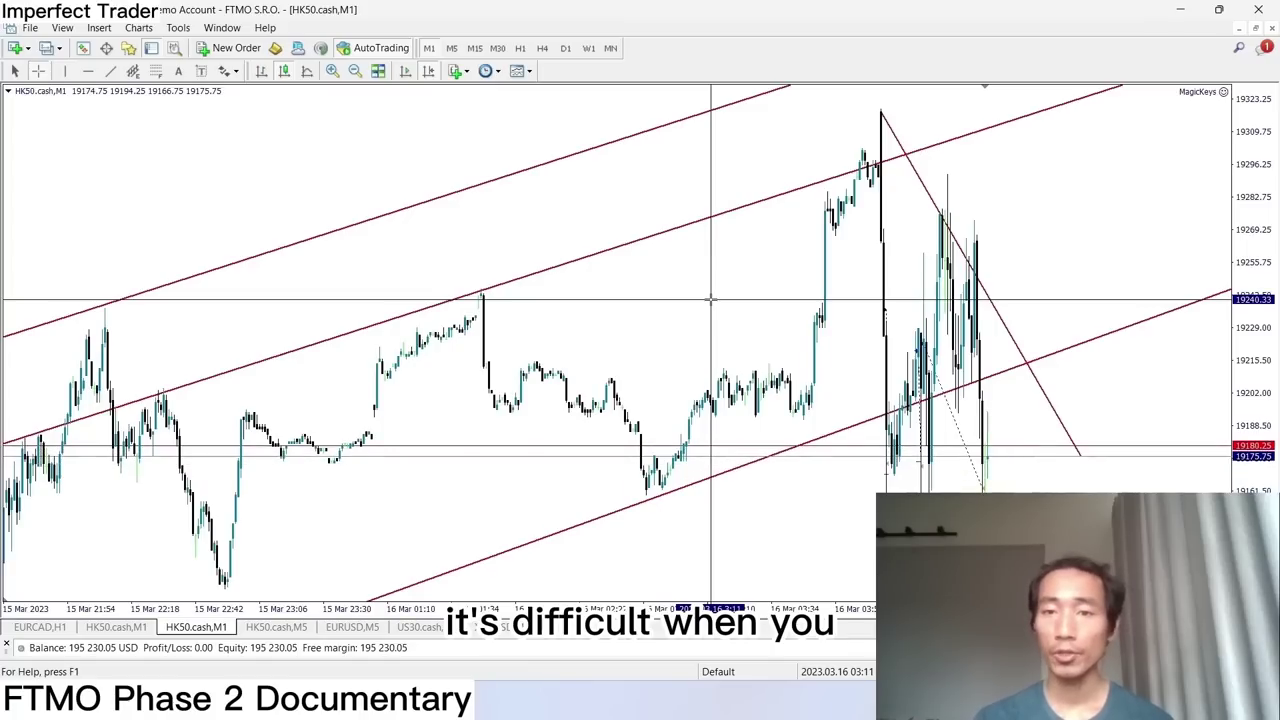
click(711, 301)
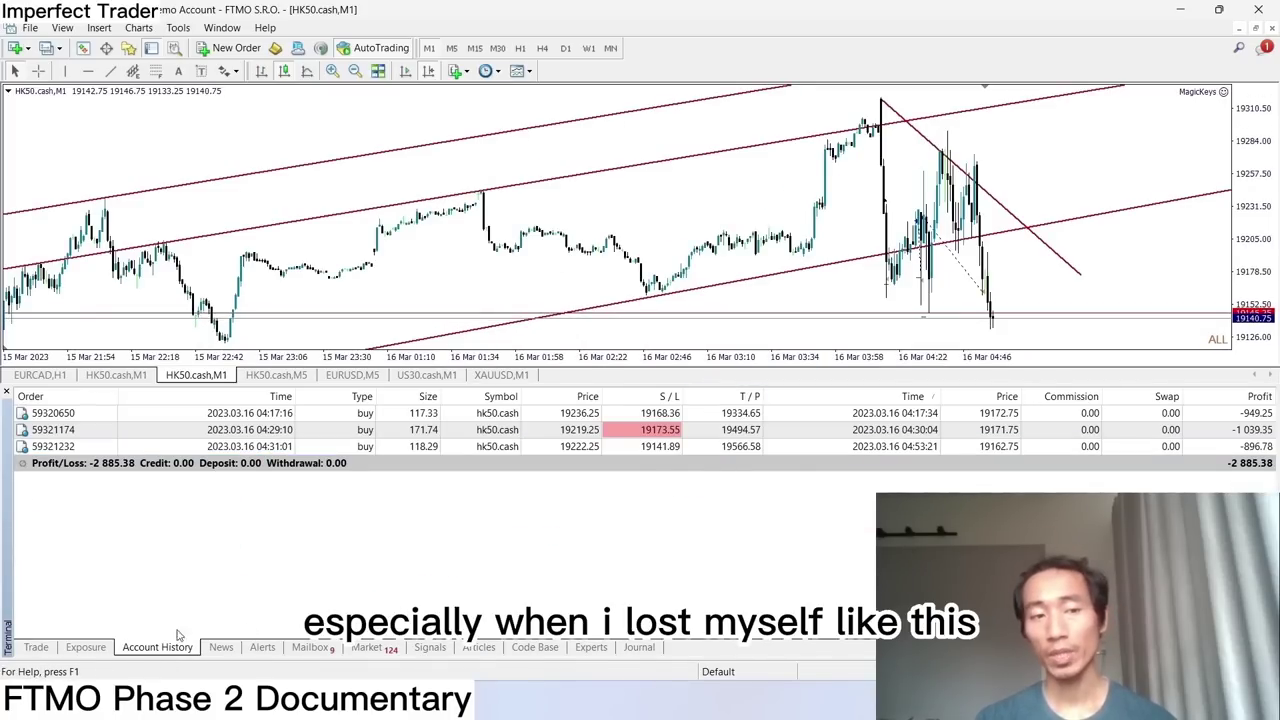
click(37, 648)
click(160, 648)
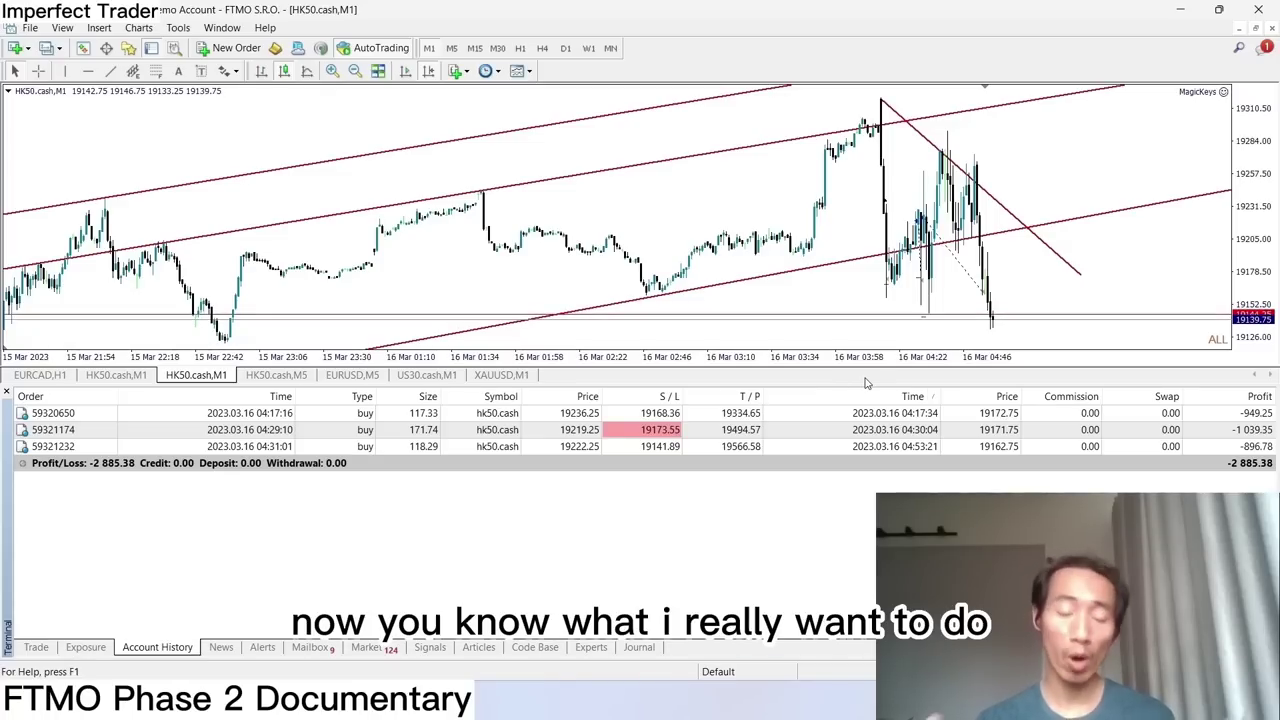
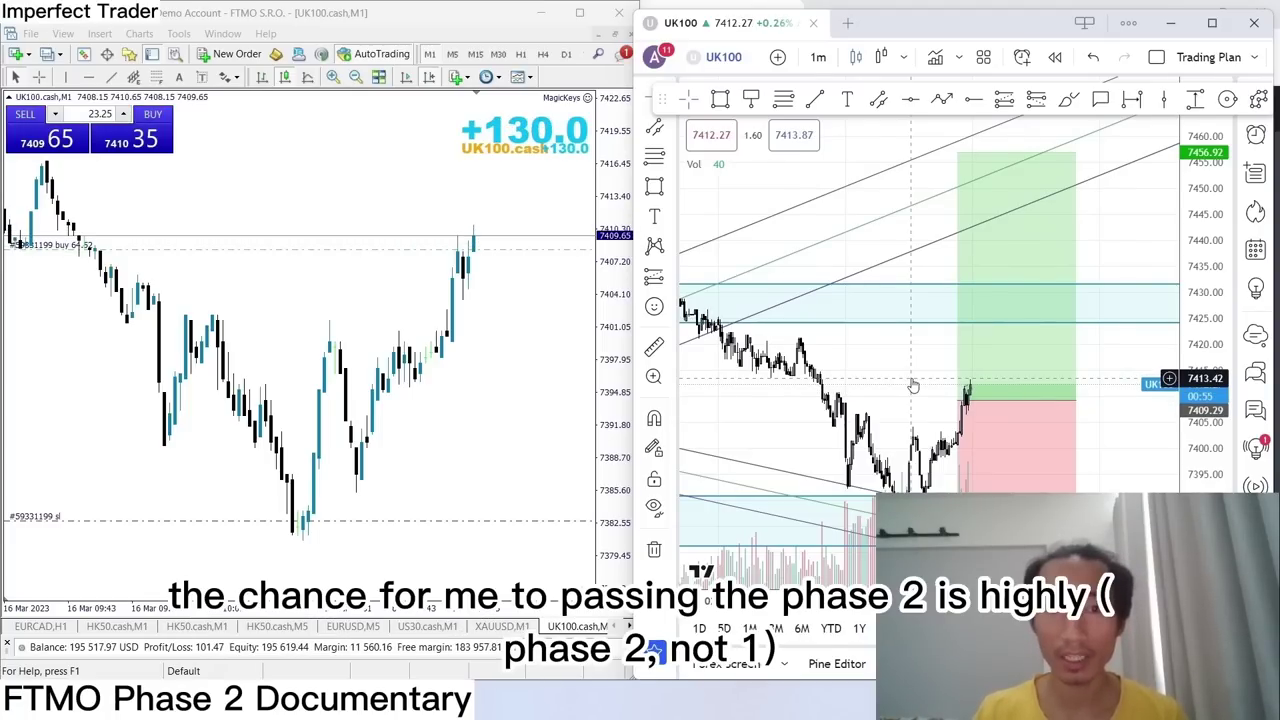
Show a wider price range on the UK100 chart around the long position drawing.
scroll(920, 257, up, 1)
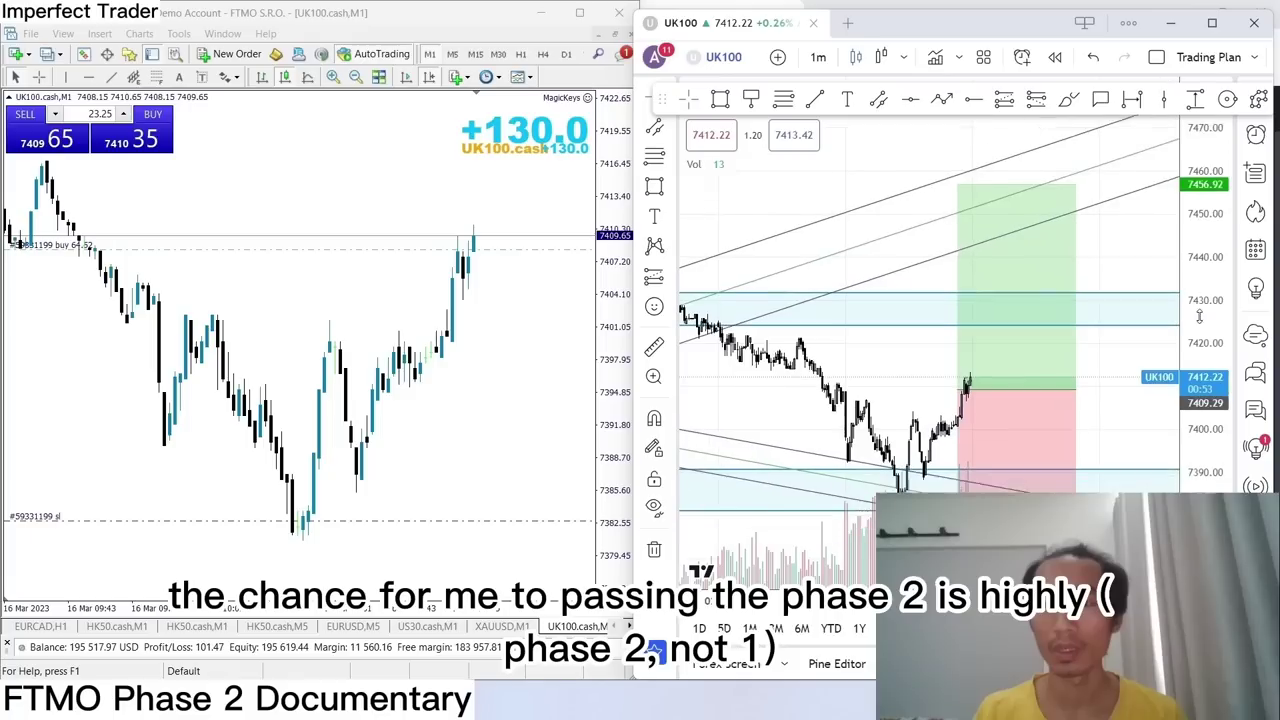
Inspect the UK100 one-minute price action around the long position drawing at closer and wider ranges.
drag(880, 380, 893, 417)
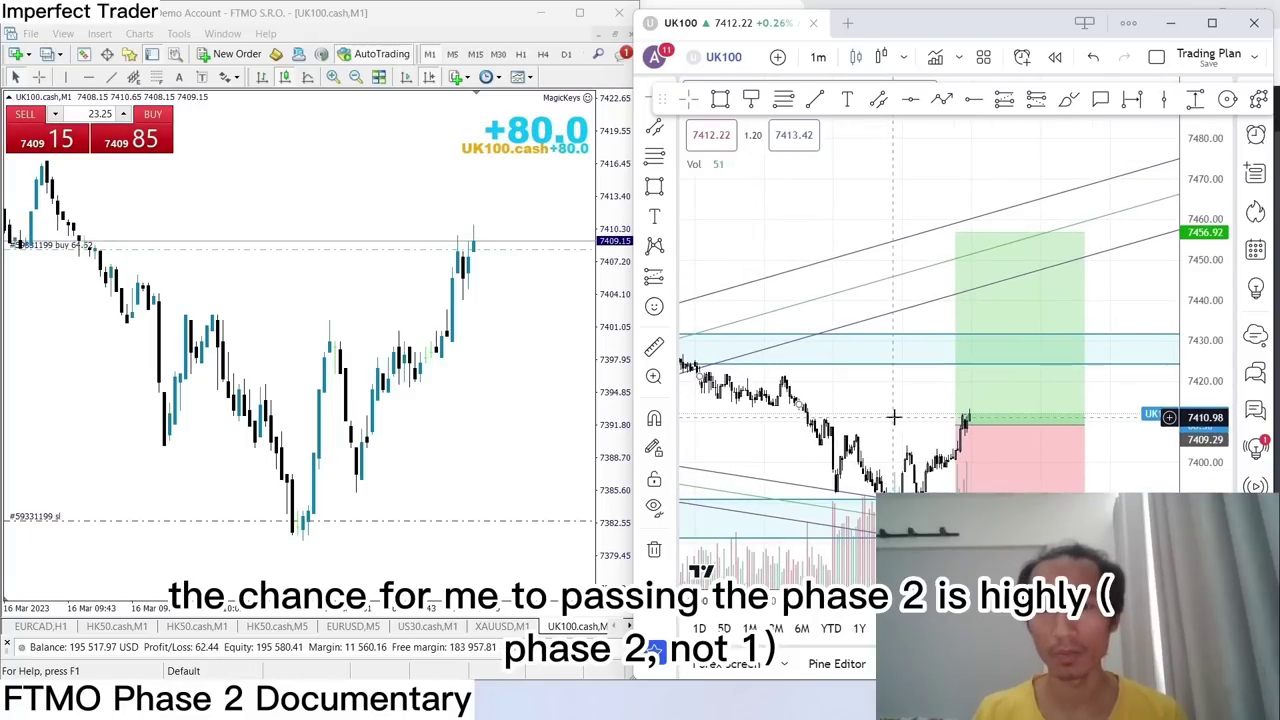
scroll(920, 403, up, 2)
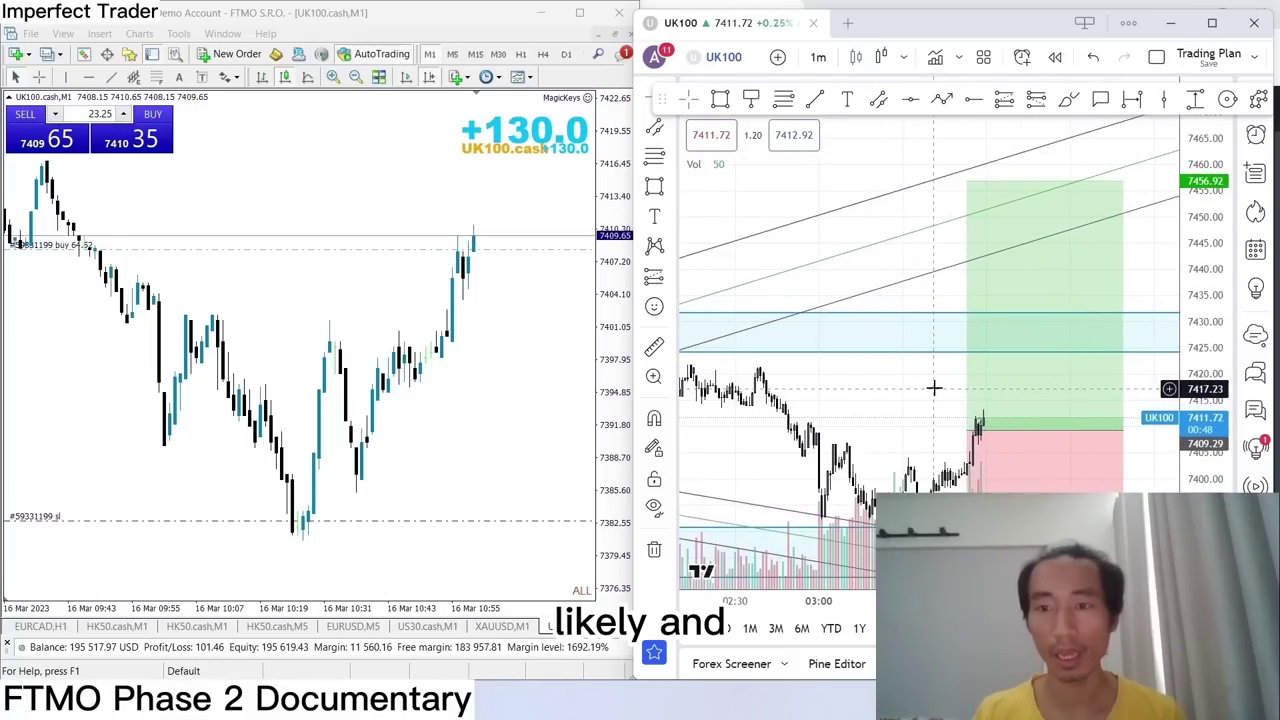
drag(890, 388, 930, 350)
scroll(930, 350, down, 1)
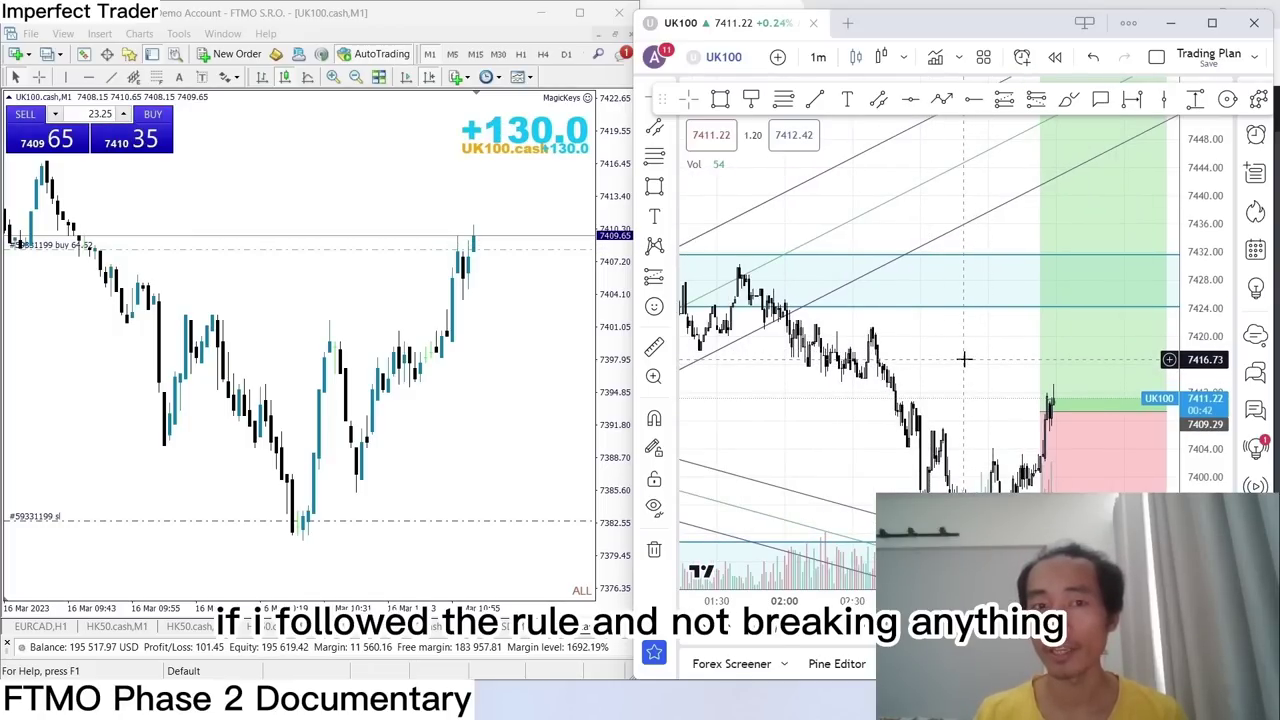
drag(965, 356, 879, 332)
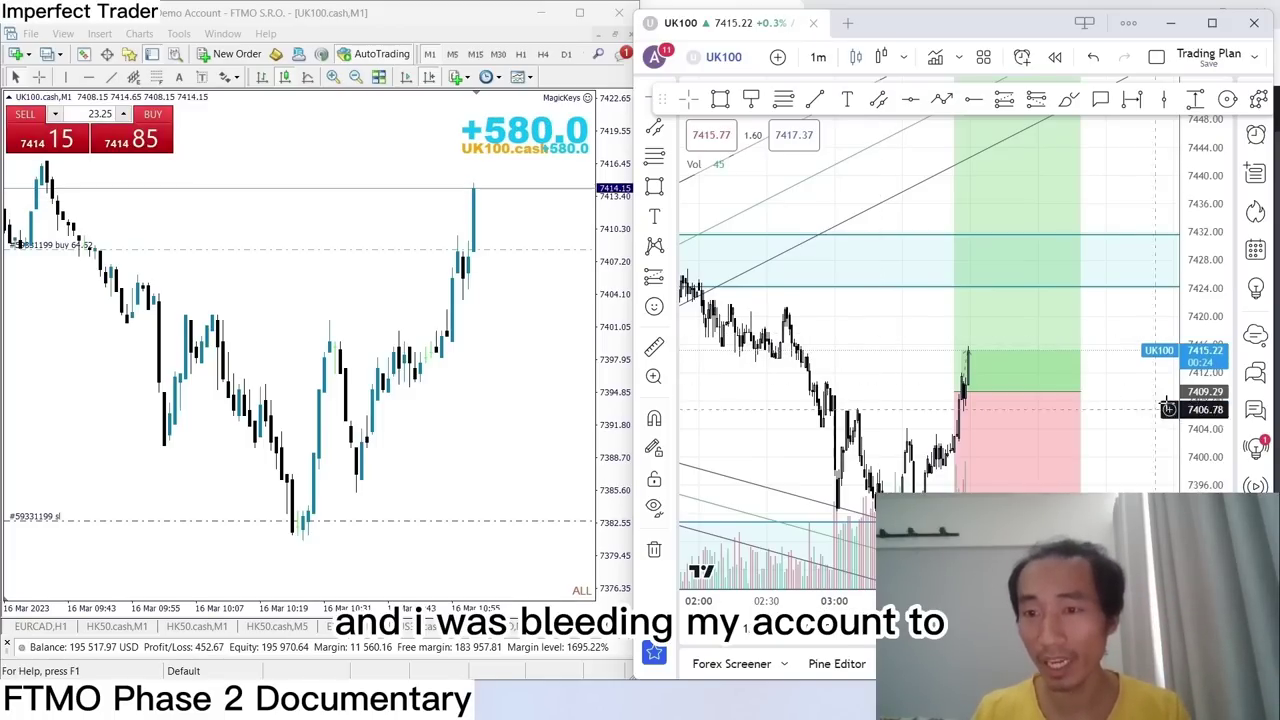
scroll(1089, 443, down, 1)
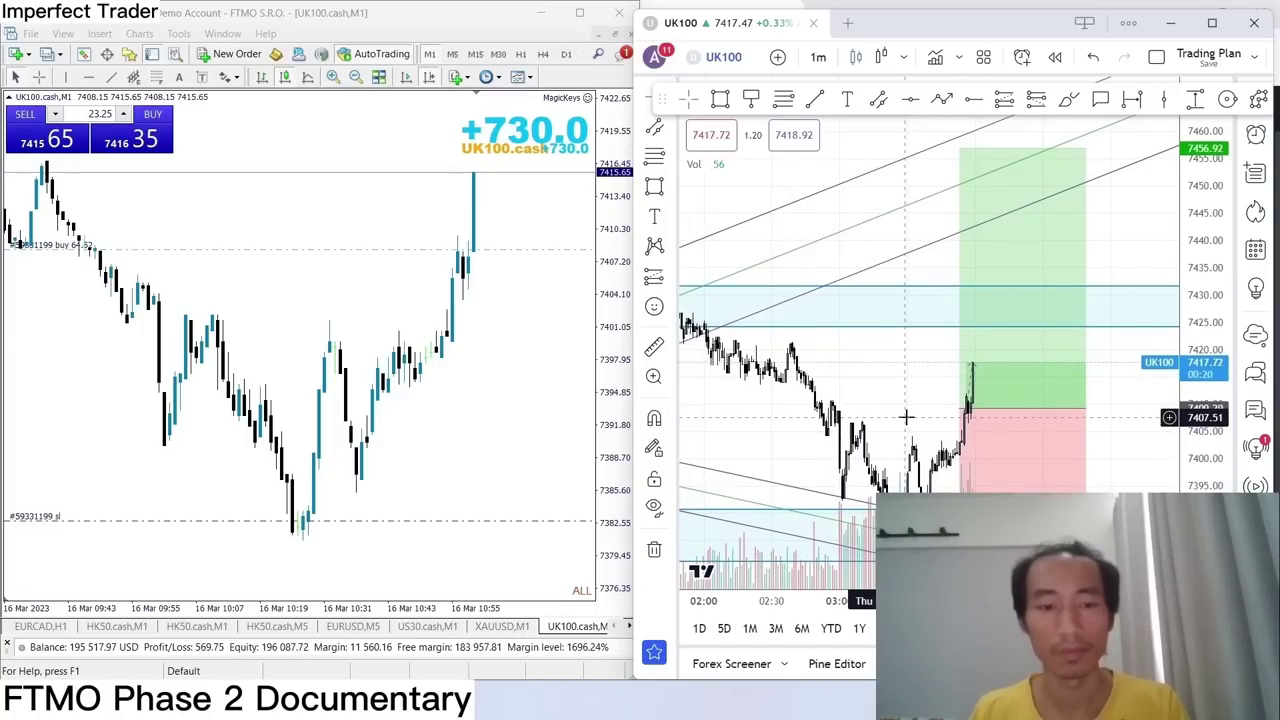
click(906, 399)
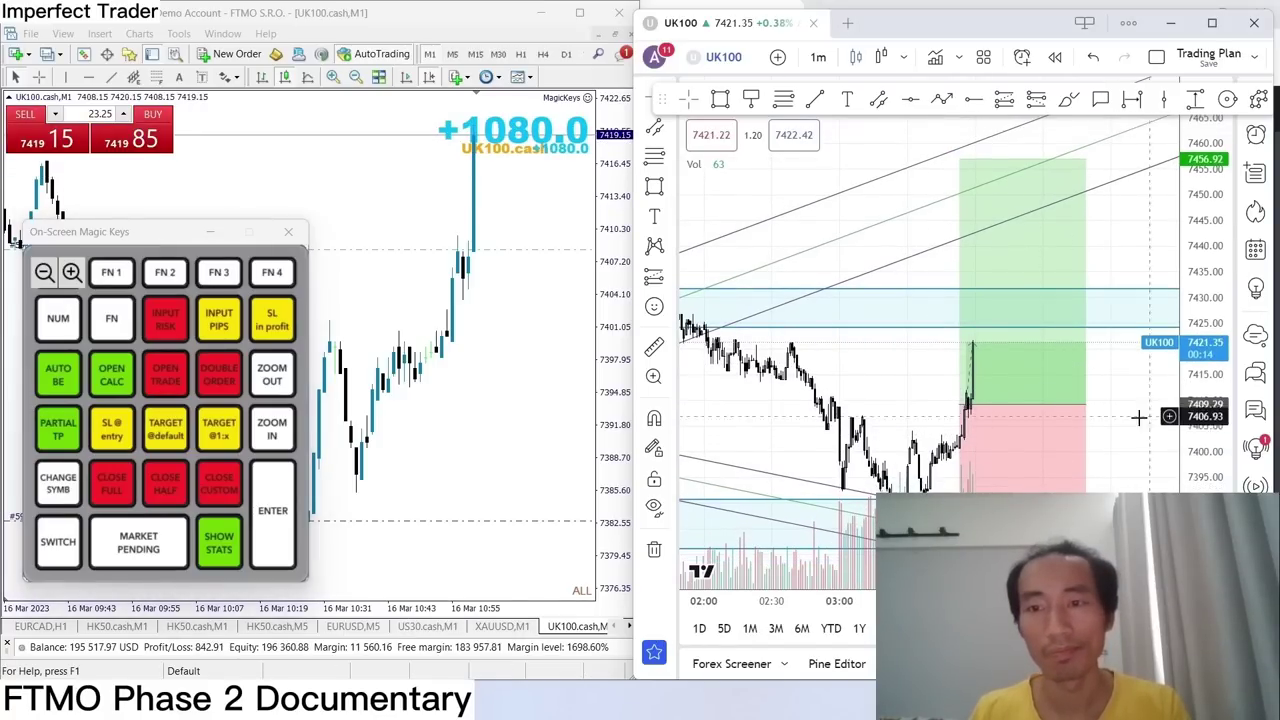
Close the open UK100.cash trade in full with the on-screen trading keypad, and put the keypad away.
drag(136, 236, 198, 244)
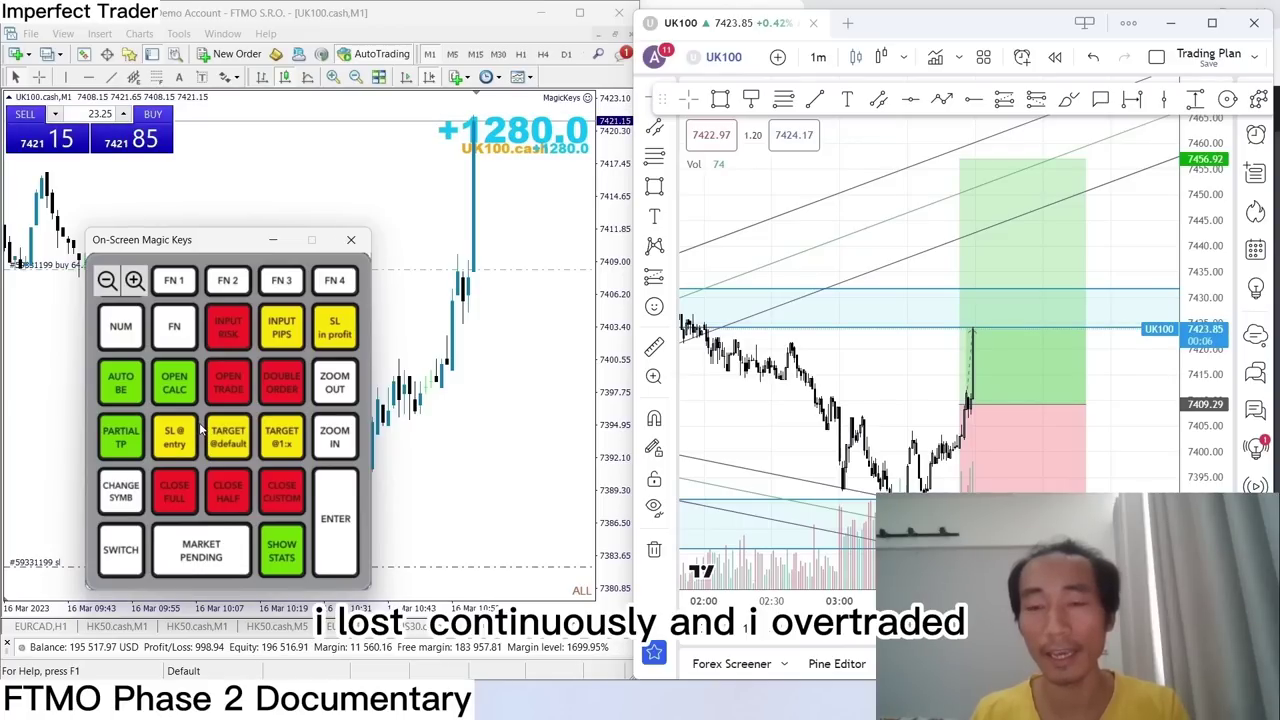
drag(194, 249, 141, 247)
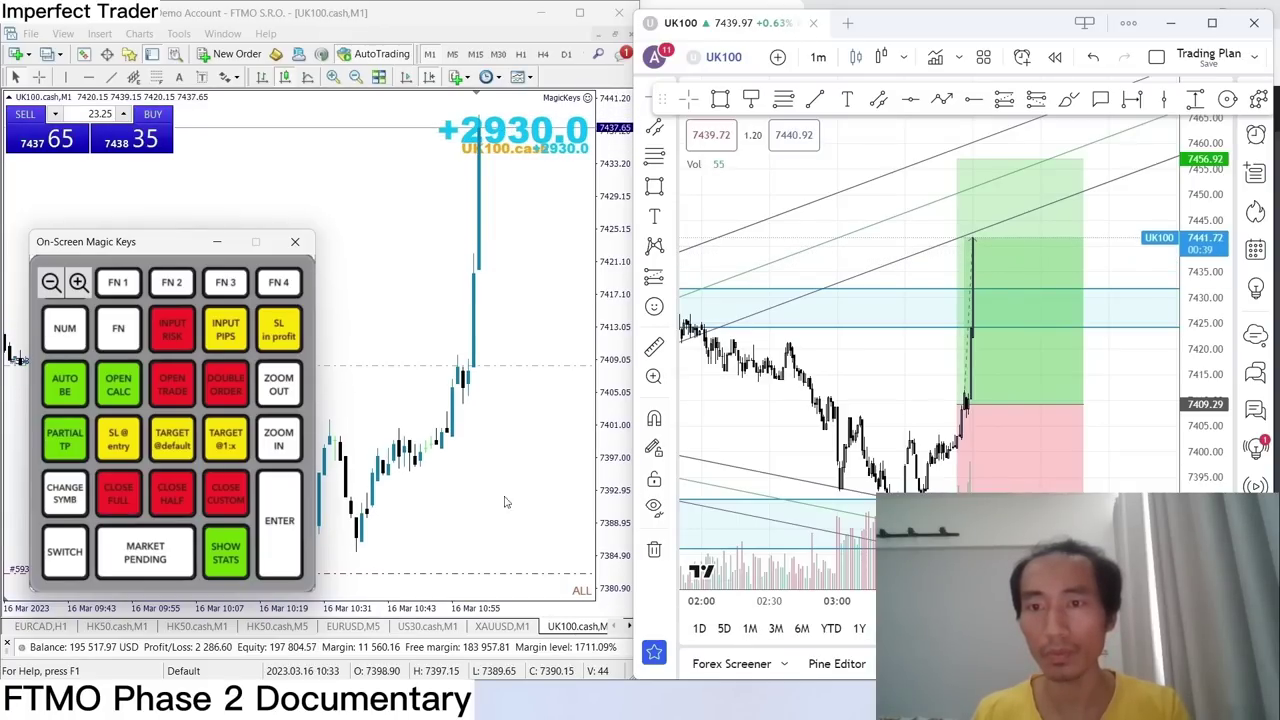
scroll(936, 424, down, 2)
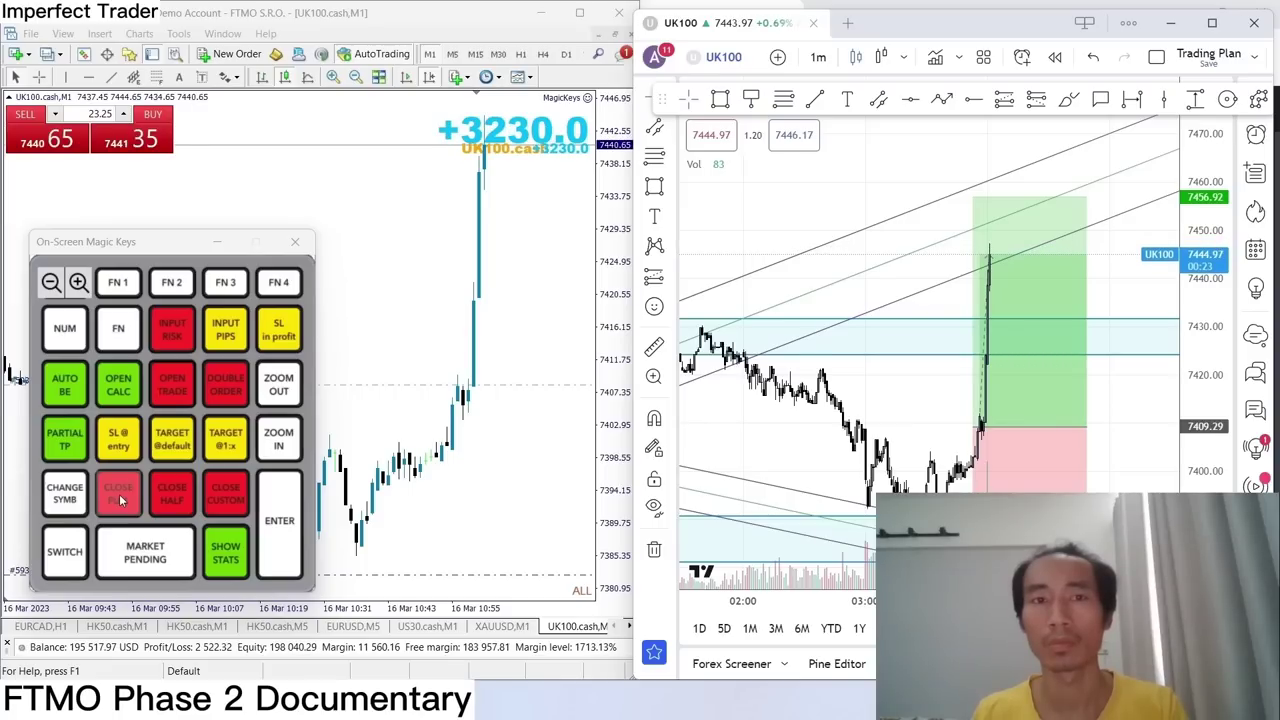
click(120, 500)
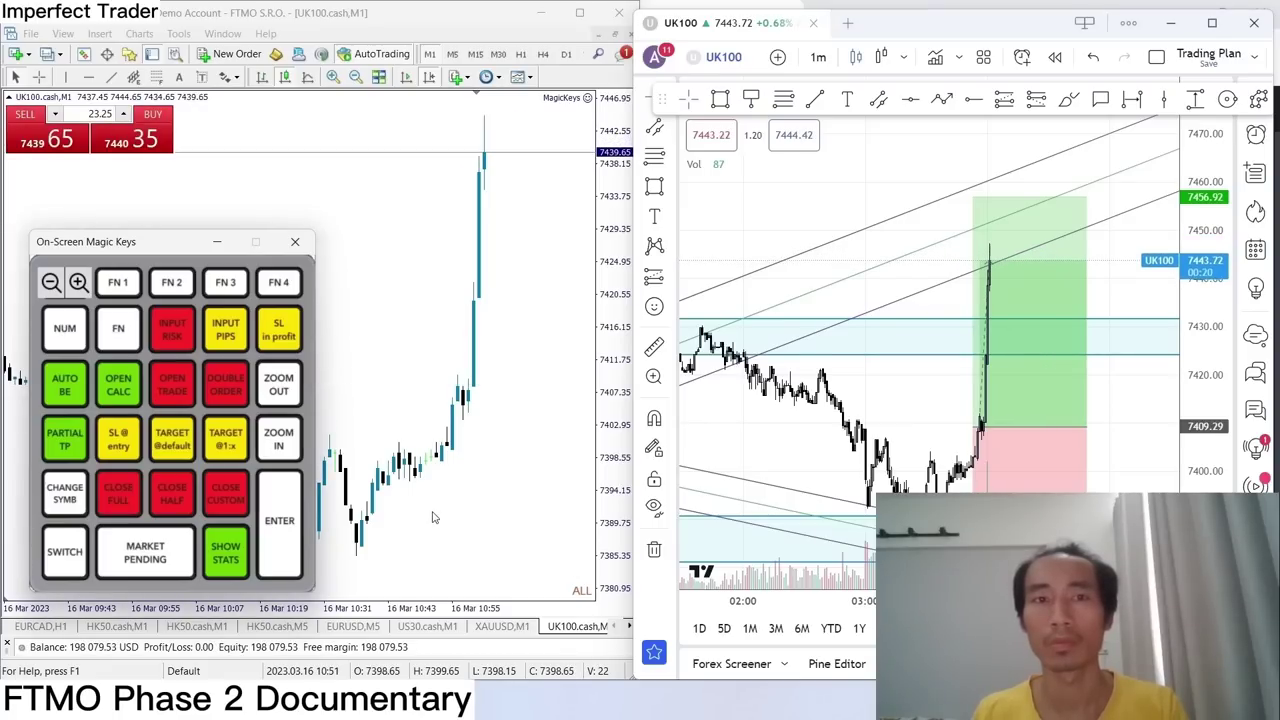
click(218, 243)
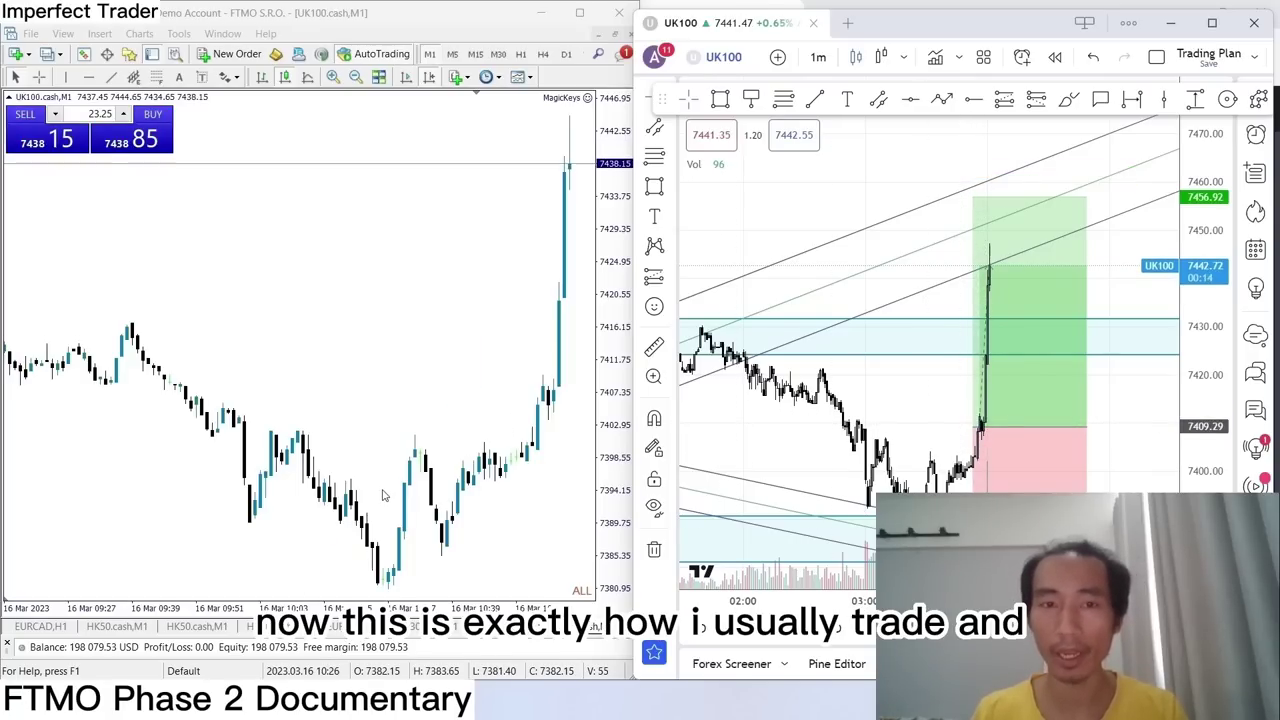
Expand the terminal and limit the account history to a custom period covering only 2023.03.16.
drag(372, 385, 372, 363)
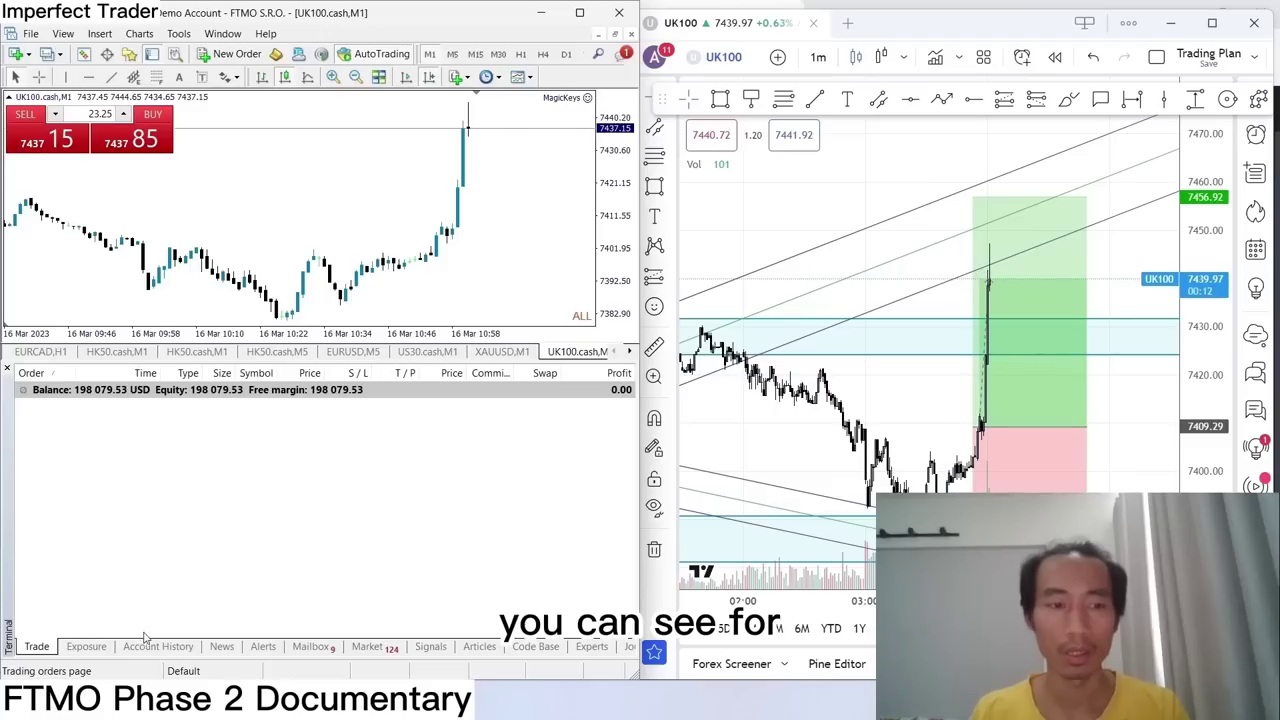
click(158, 646)
right_click(341, 456)
click(400, 303)
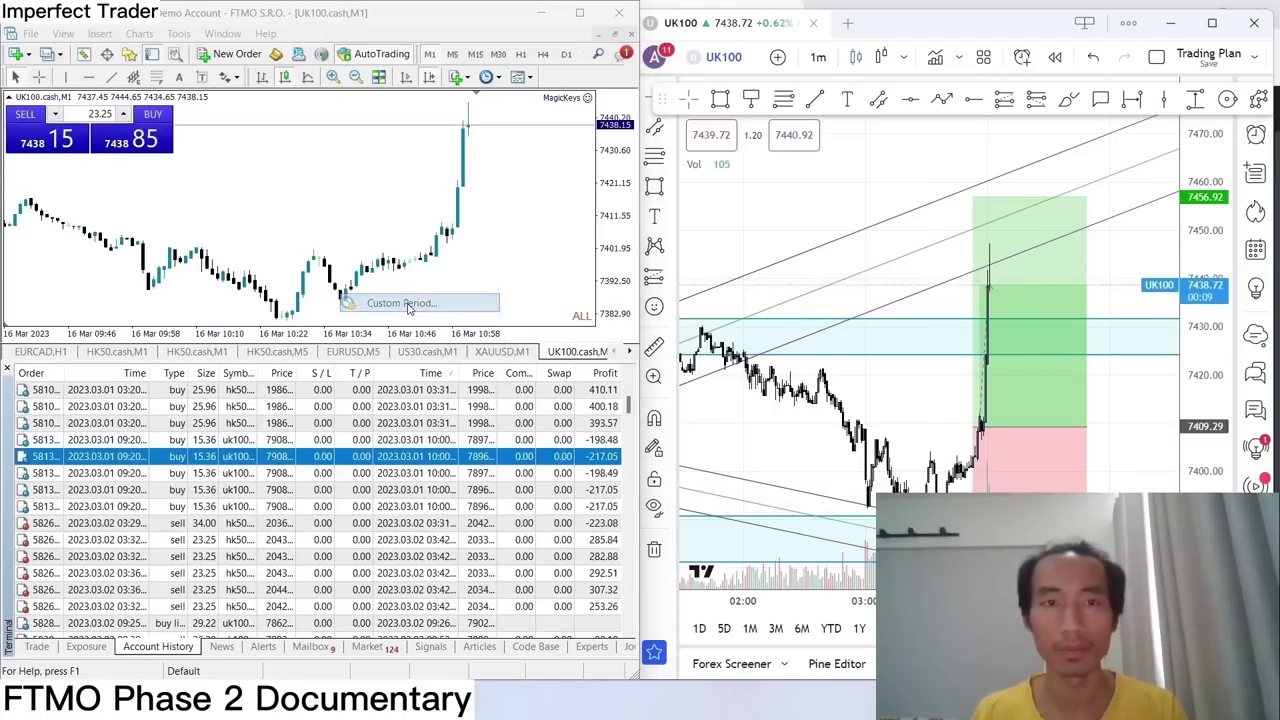
click(620, 325)
click(605, 349)
click(604, 379)
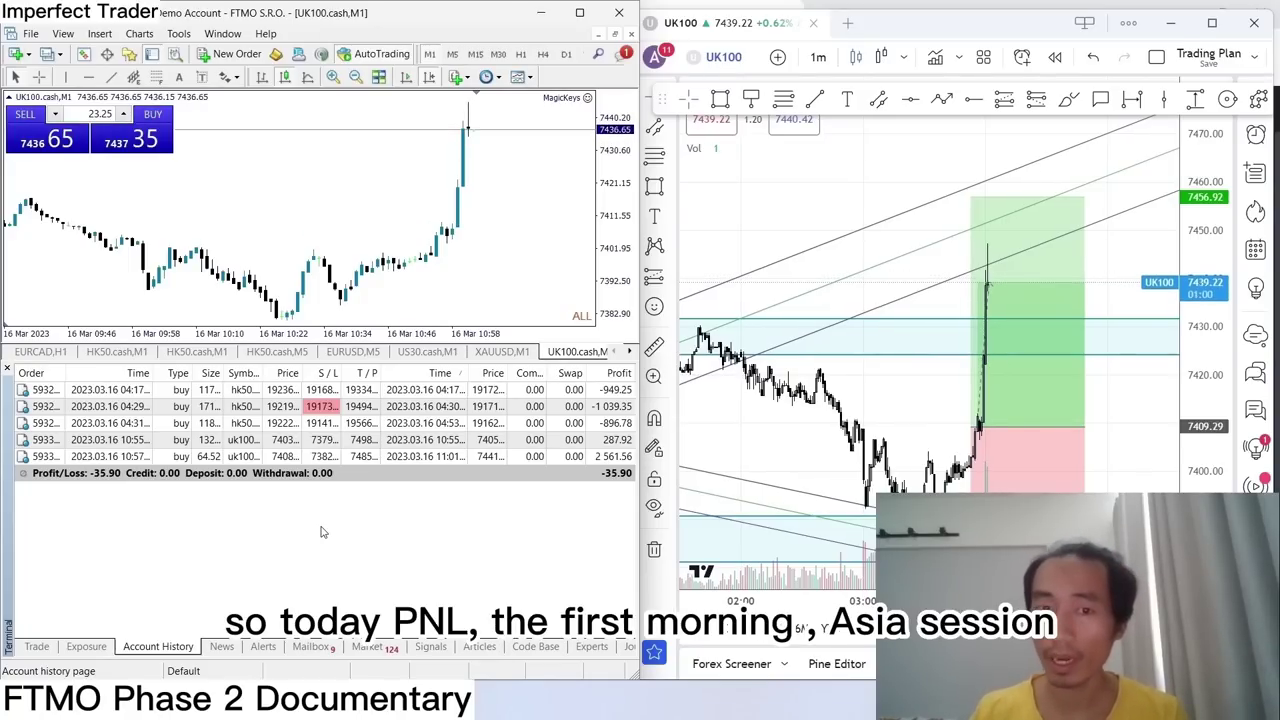
Go through the closed hk50 and uk100 buy trades of 2023.03.16 in the account history.
click(455, 394)
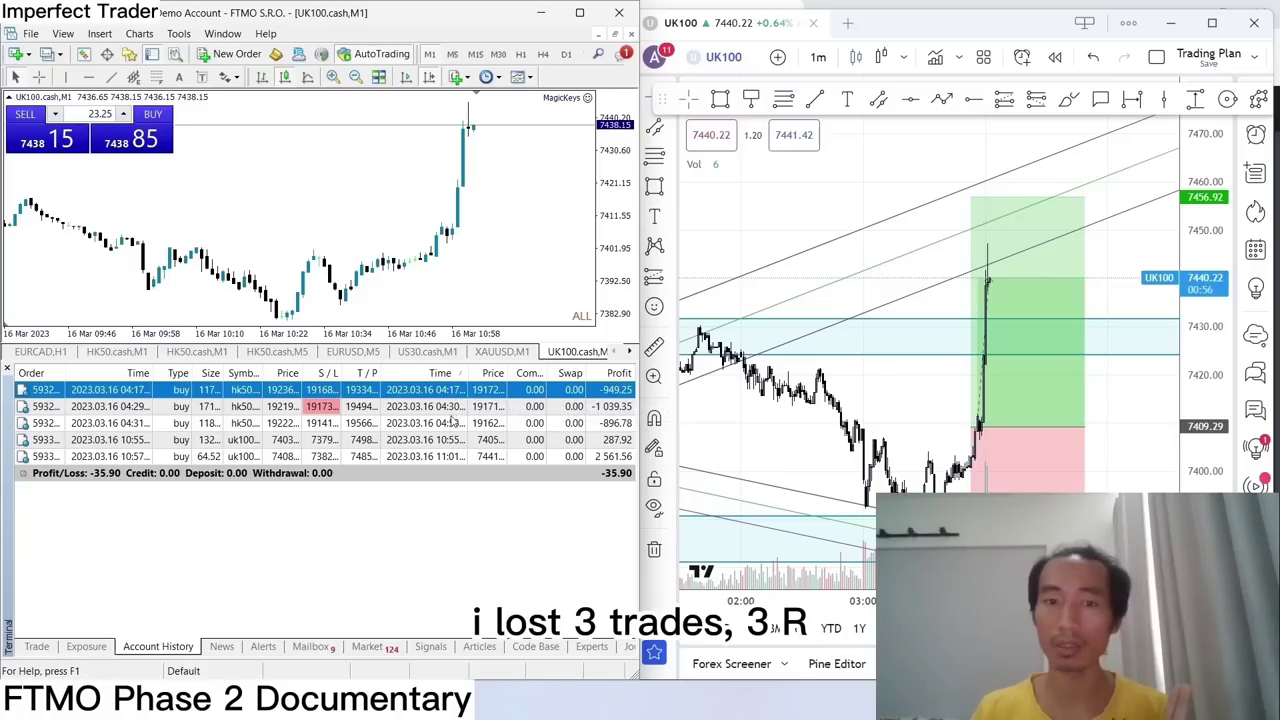
click(455, 424)
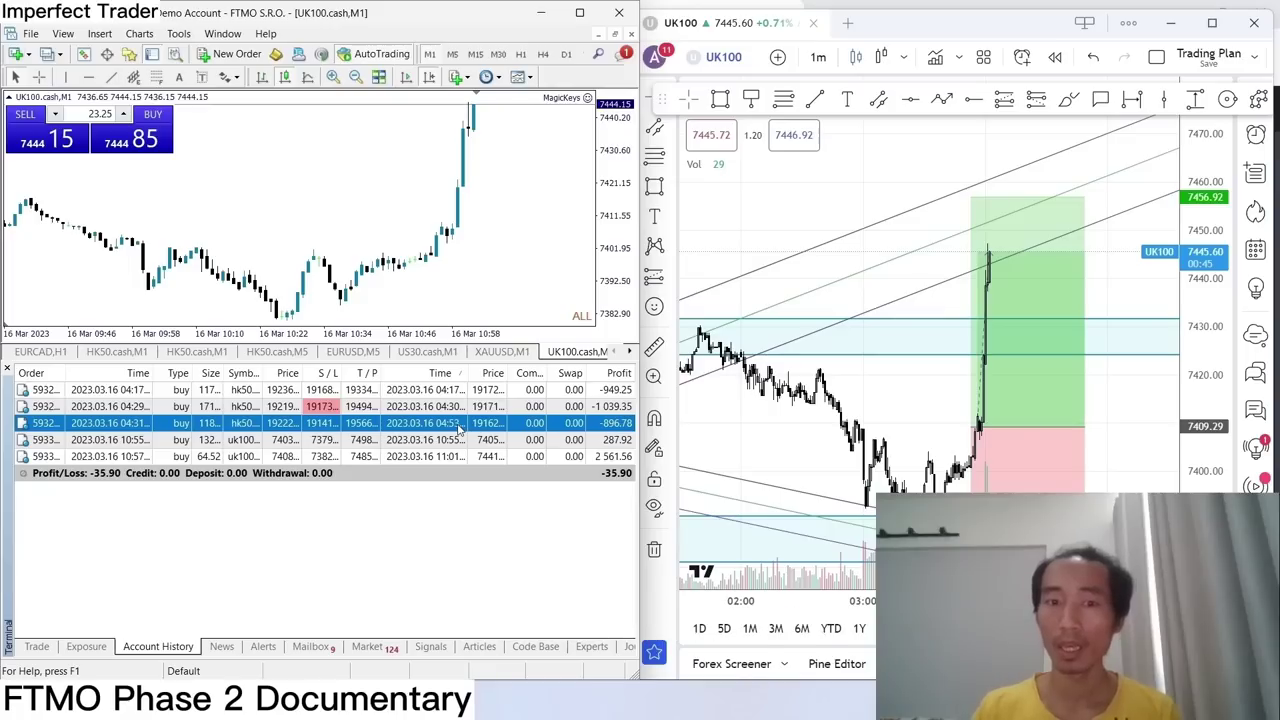
click(435, 440)
click(412, 455)
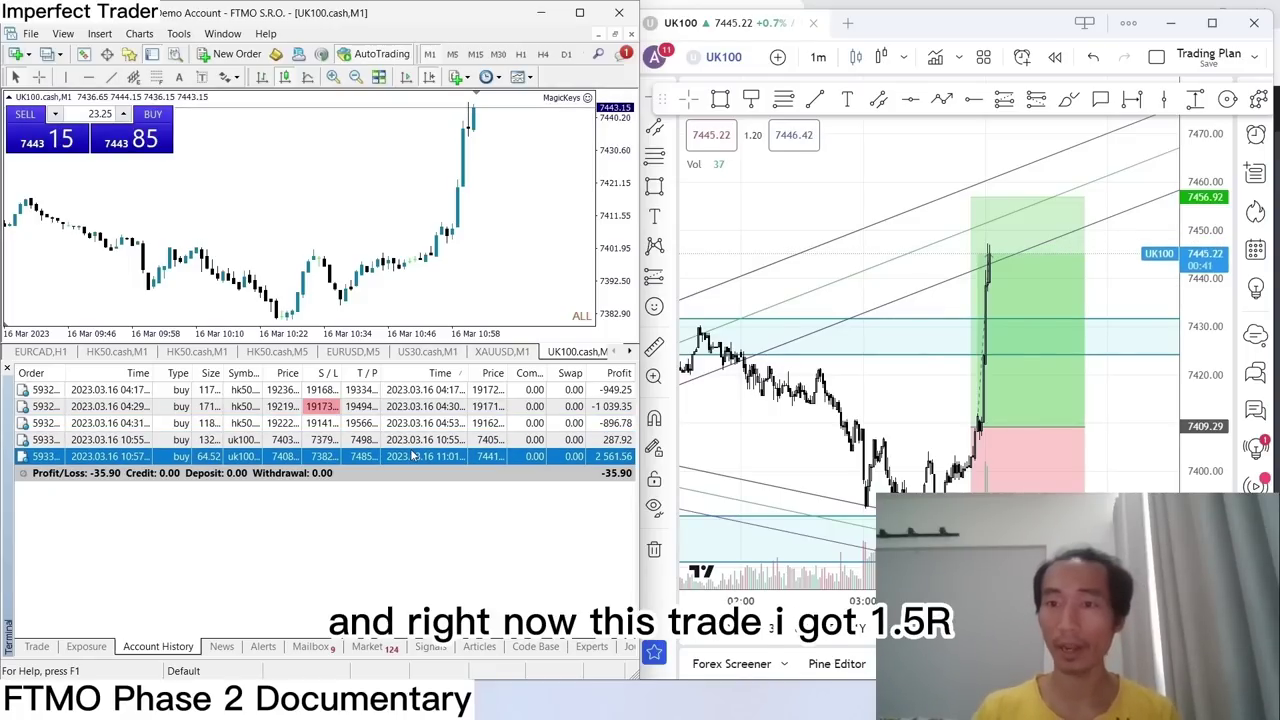
Lower the target of the UK100 long position drawing to 7444.29.
drag(963, 199, 974, 257)
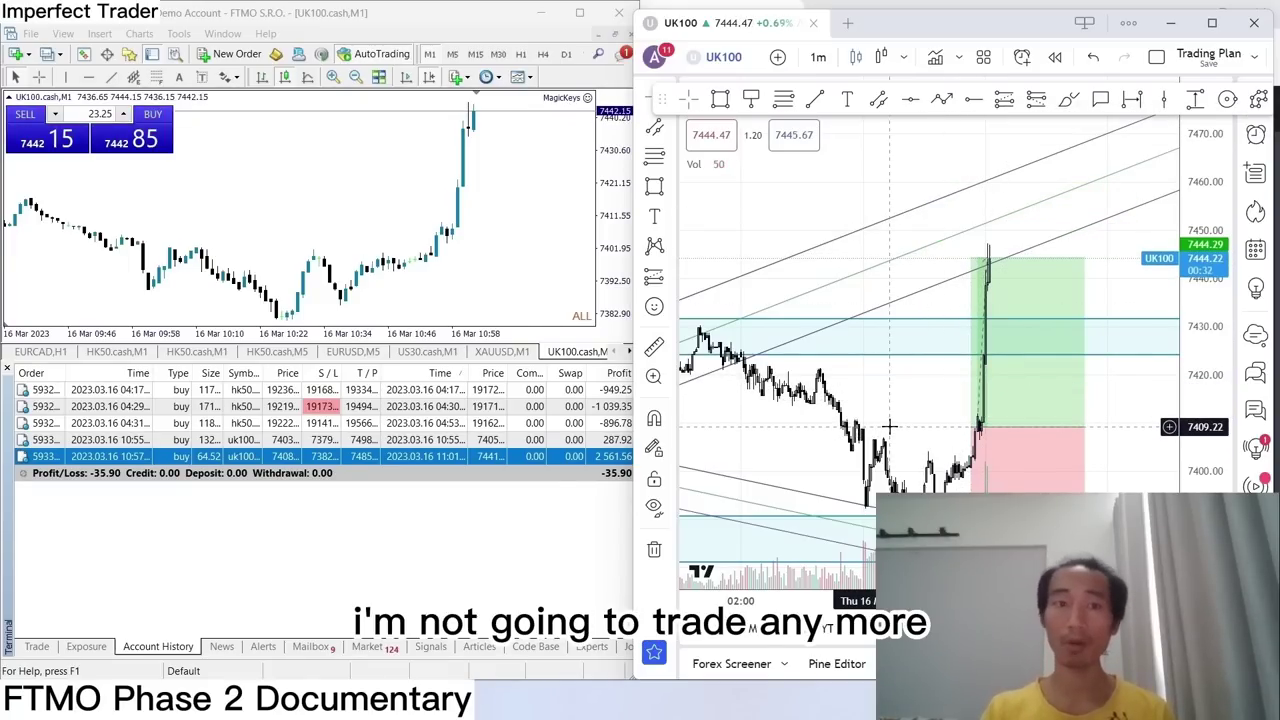
click(533, 549)
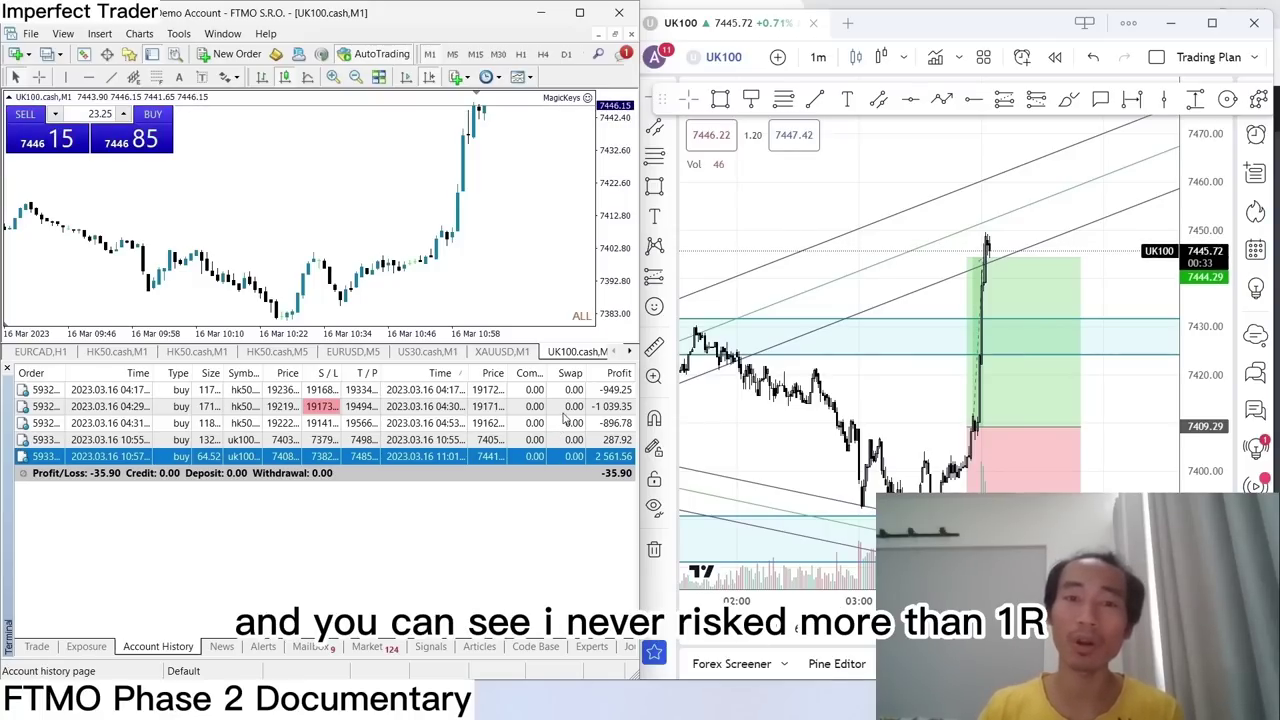
Recheck the hk50 trade opened at 04:29 and the two uk100 trades in the account history.
click(550, 407)
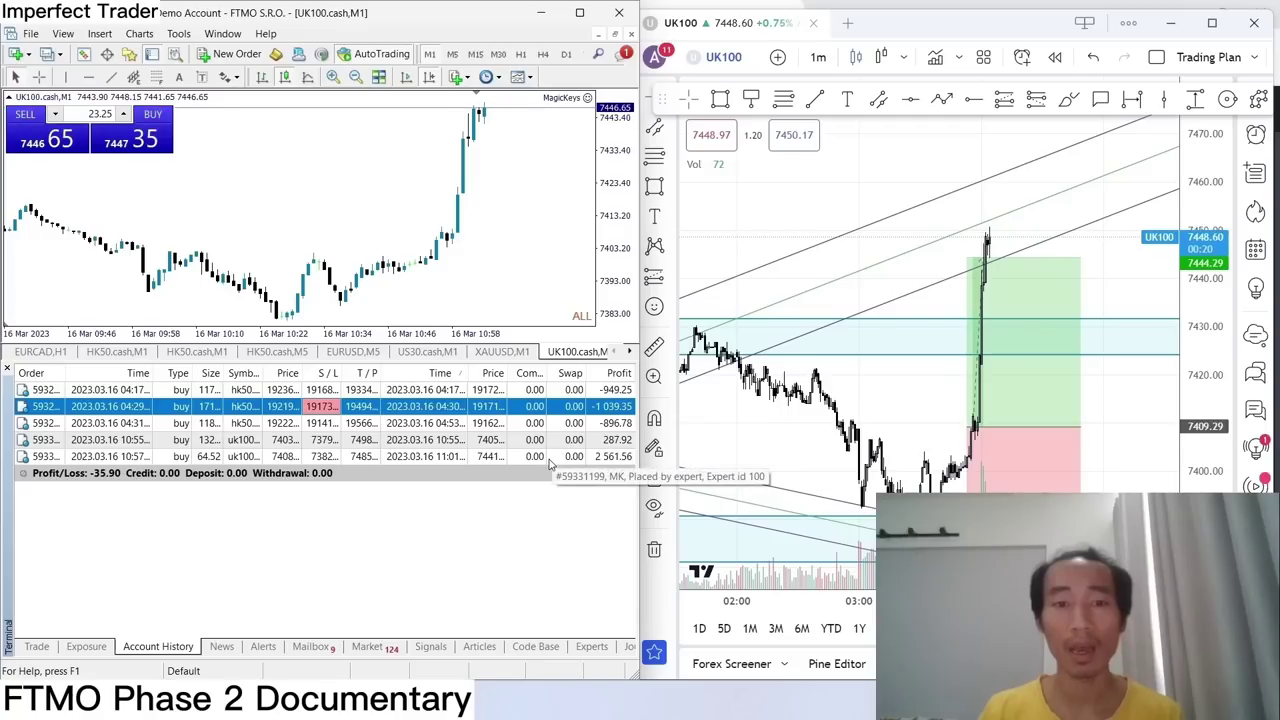
click(549, 460)
click(576, 444)
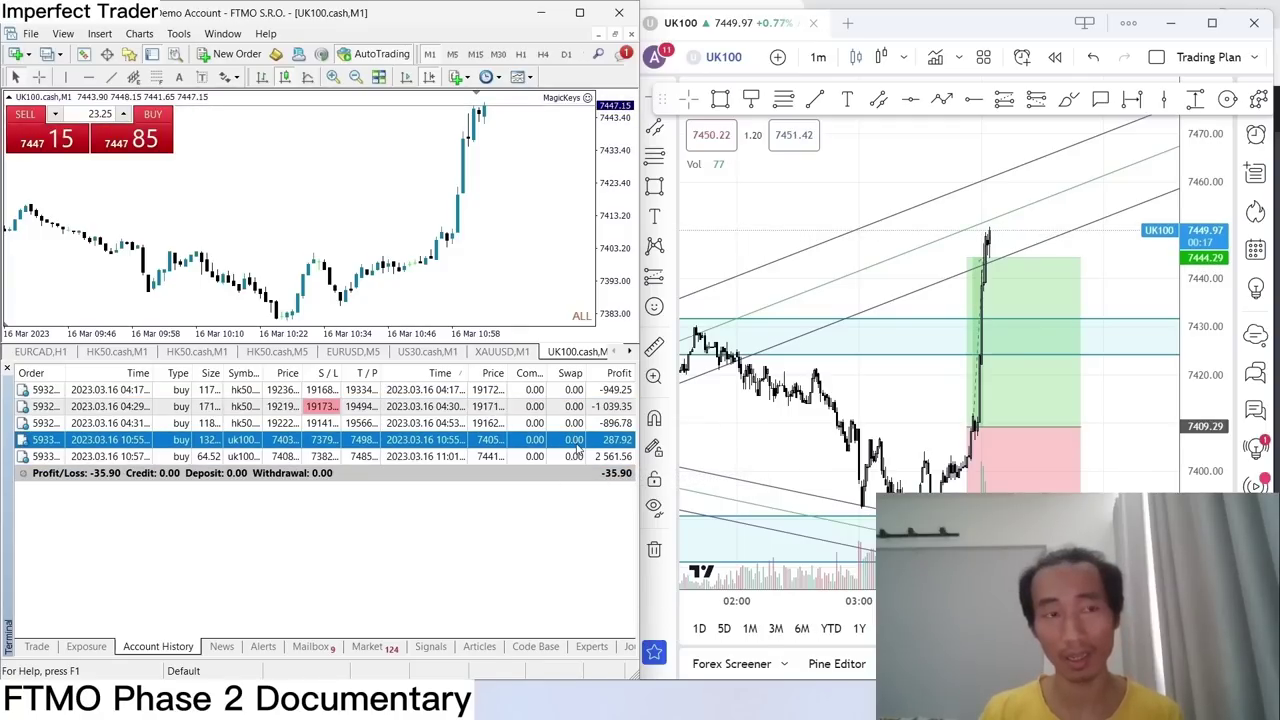
click(566, 458)
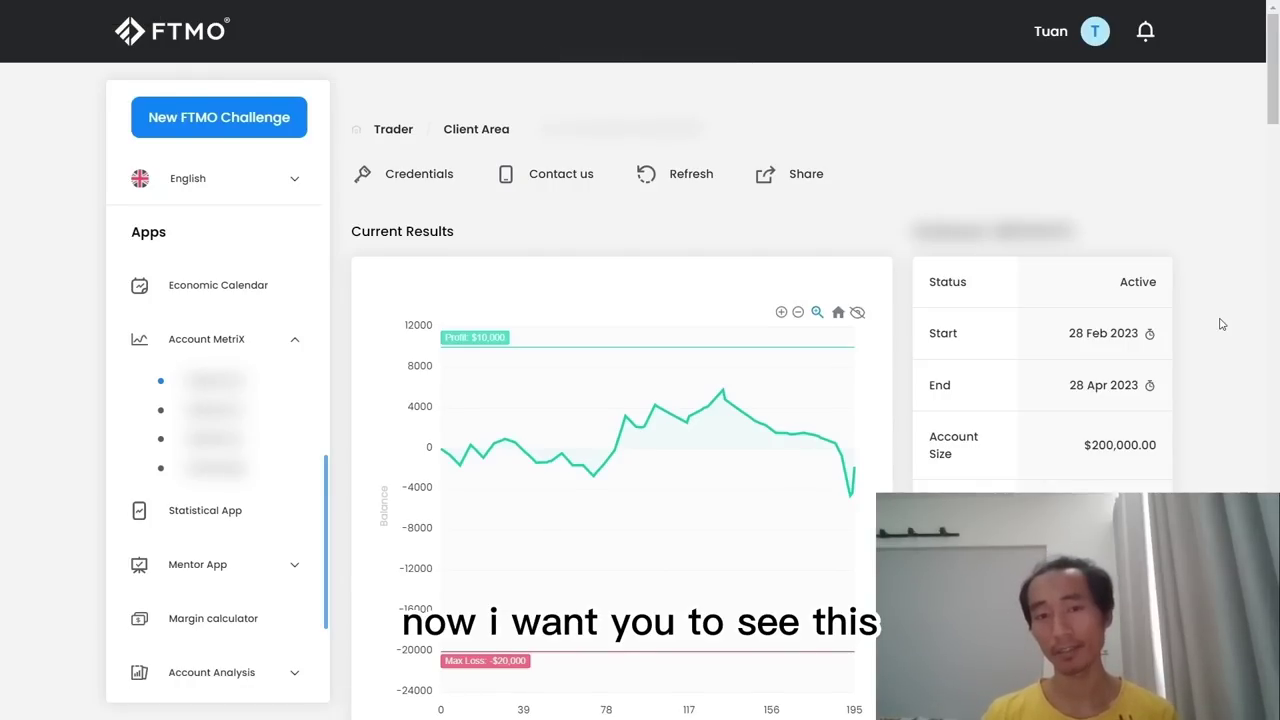
Examine the Current Results balance curve on the FTMO account page zoomed in, and return to the full range of trades.
scroll(1220, 324, down, 1)
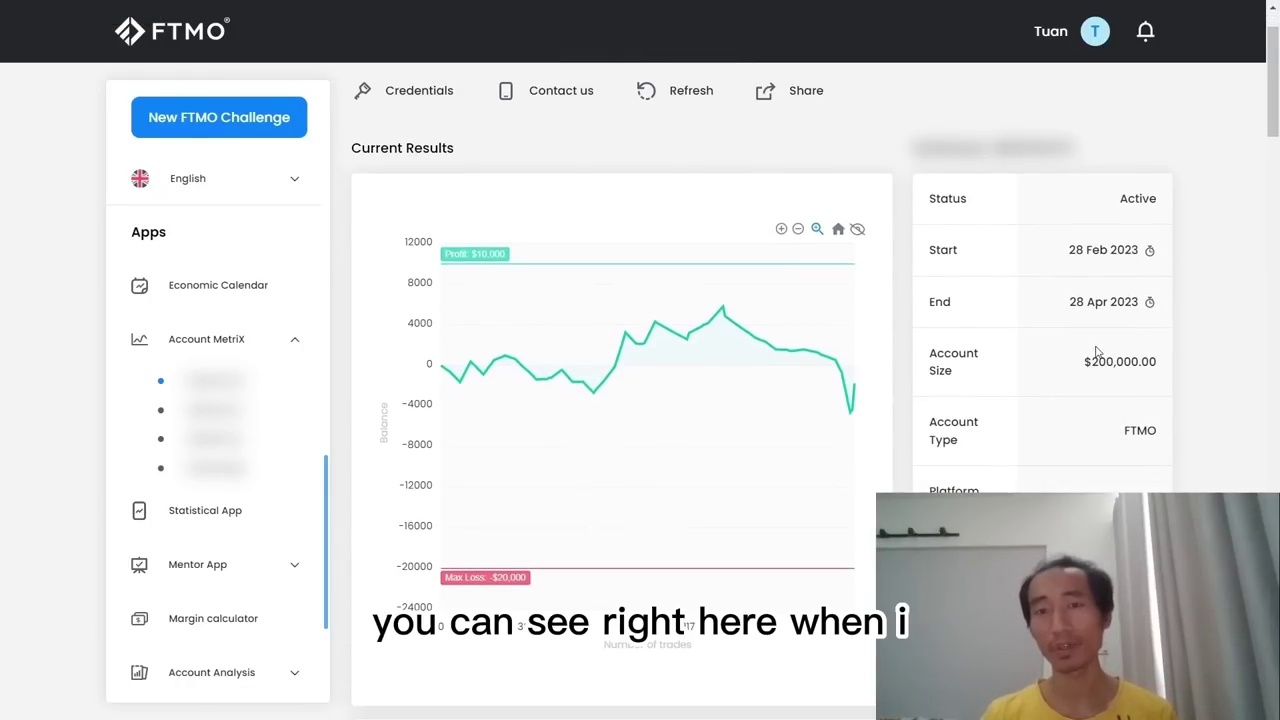
click(781, 229)
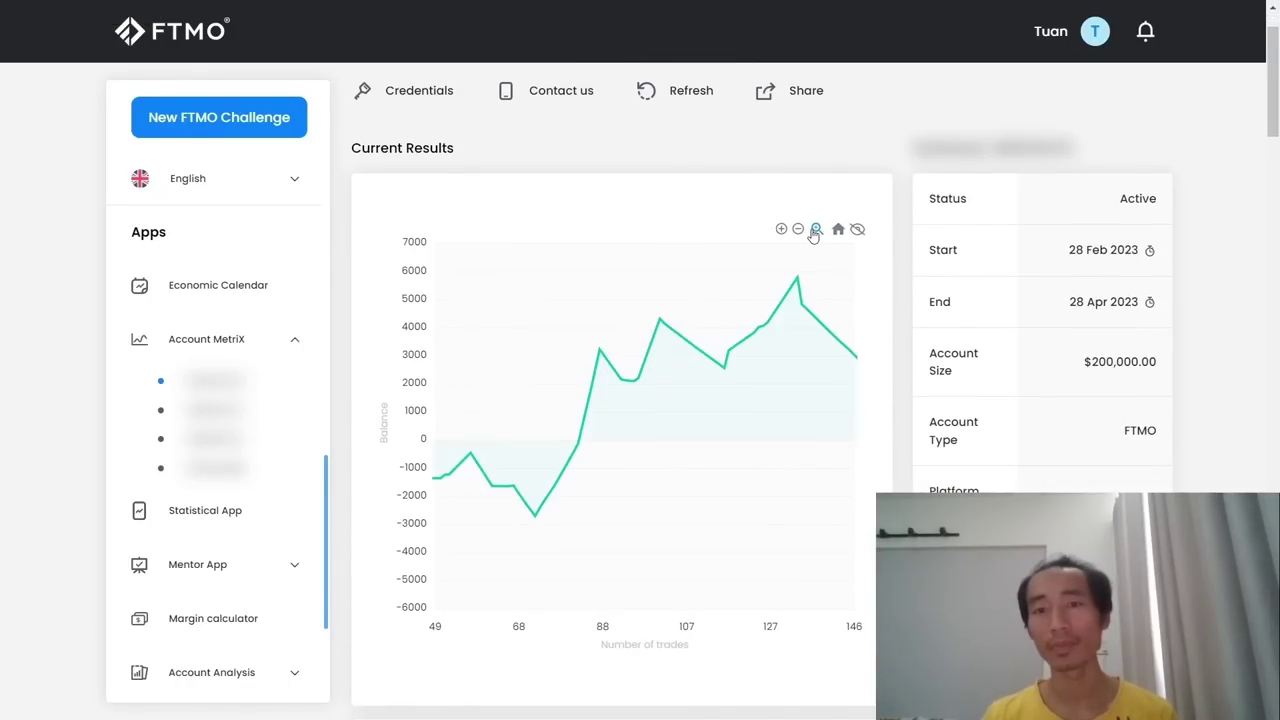
click(799, 230)
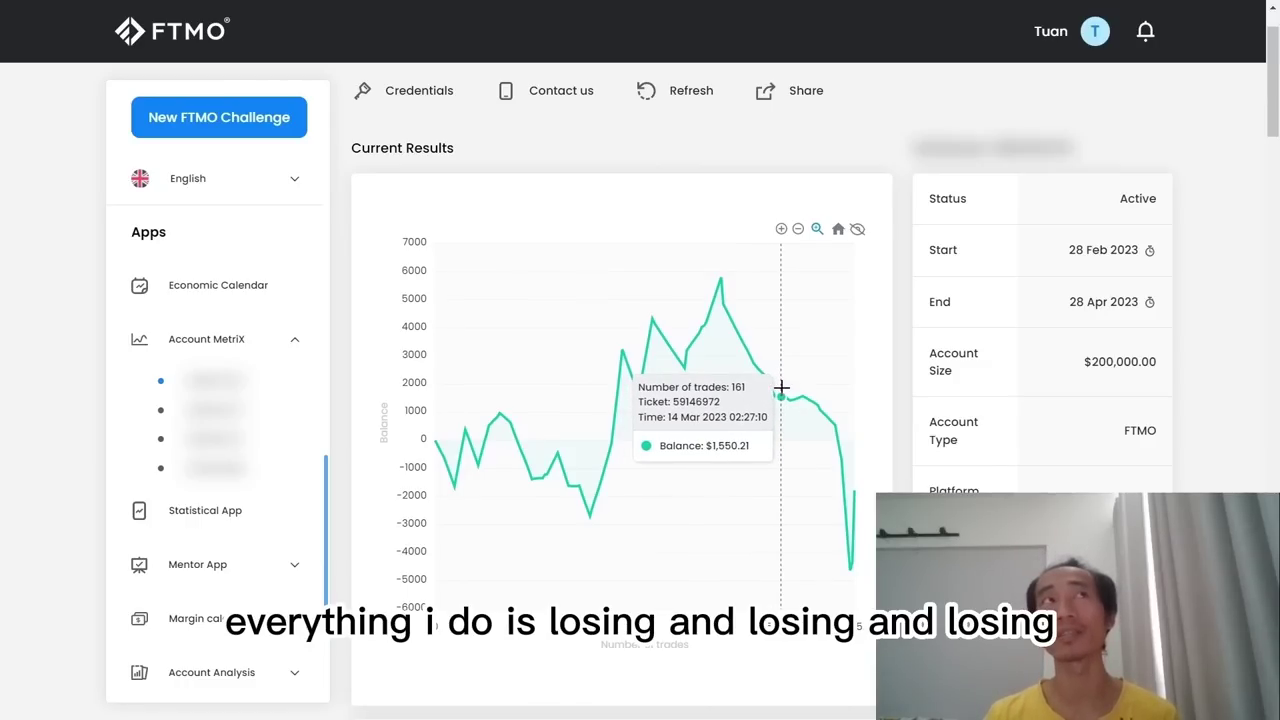
Review the permitted losses, trading objectives and account statistics further down the FTMO account page.
scroll(781, 388, down, 1)
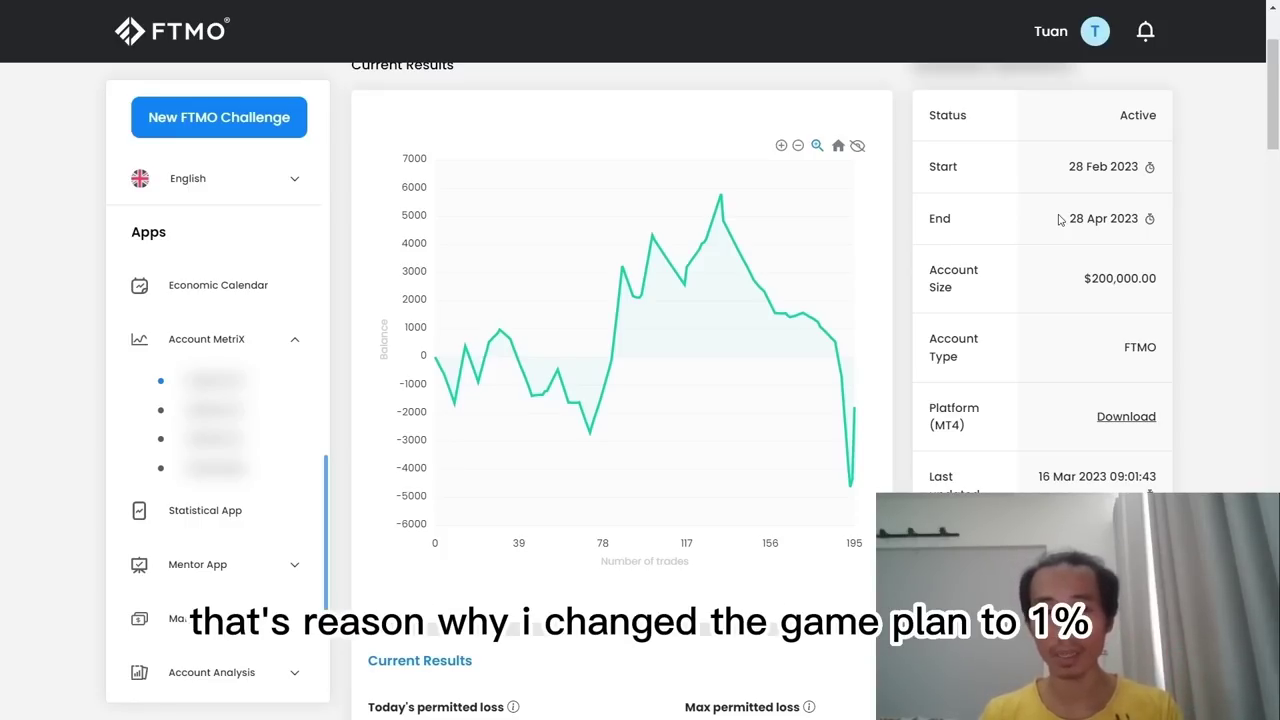
scroll(1058, 218, down, 6)
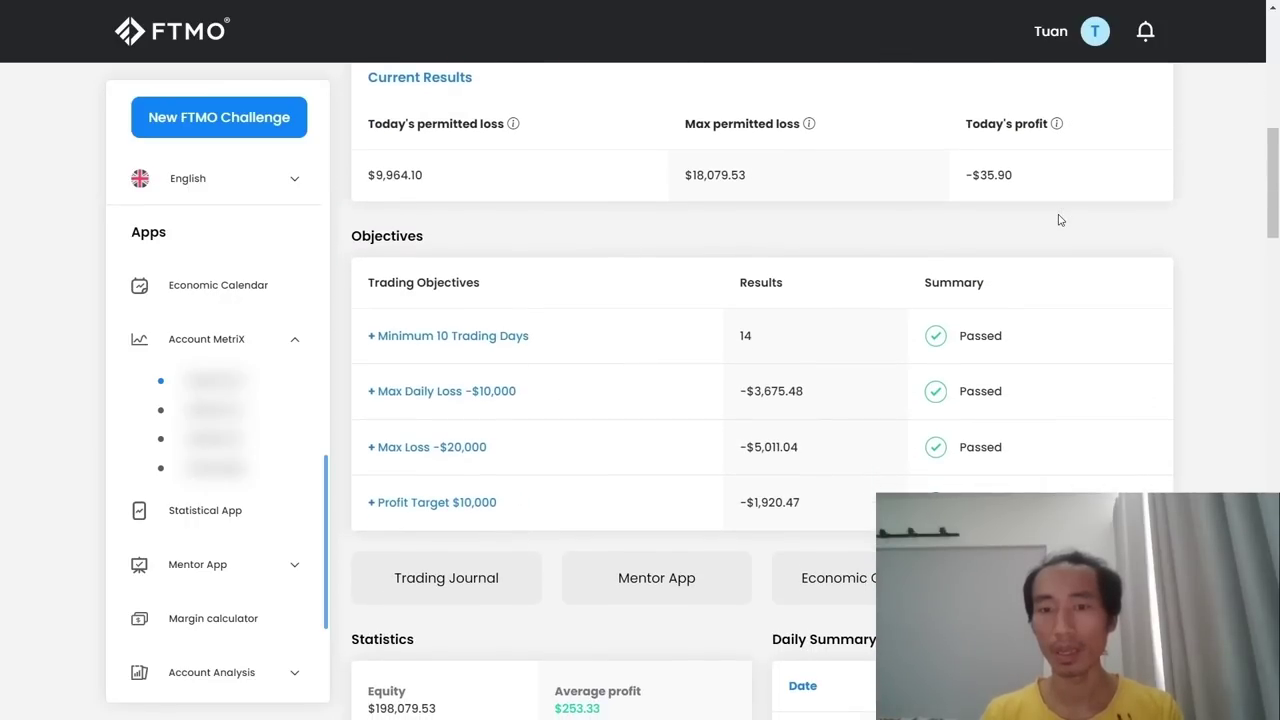
scroll(1060, 220, down, 5)
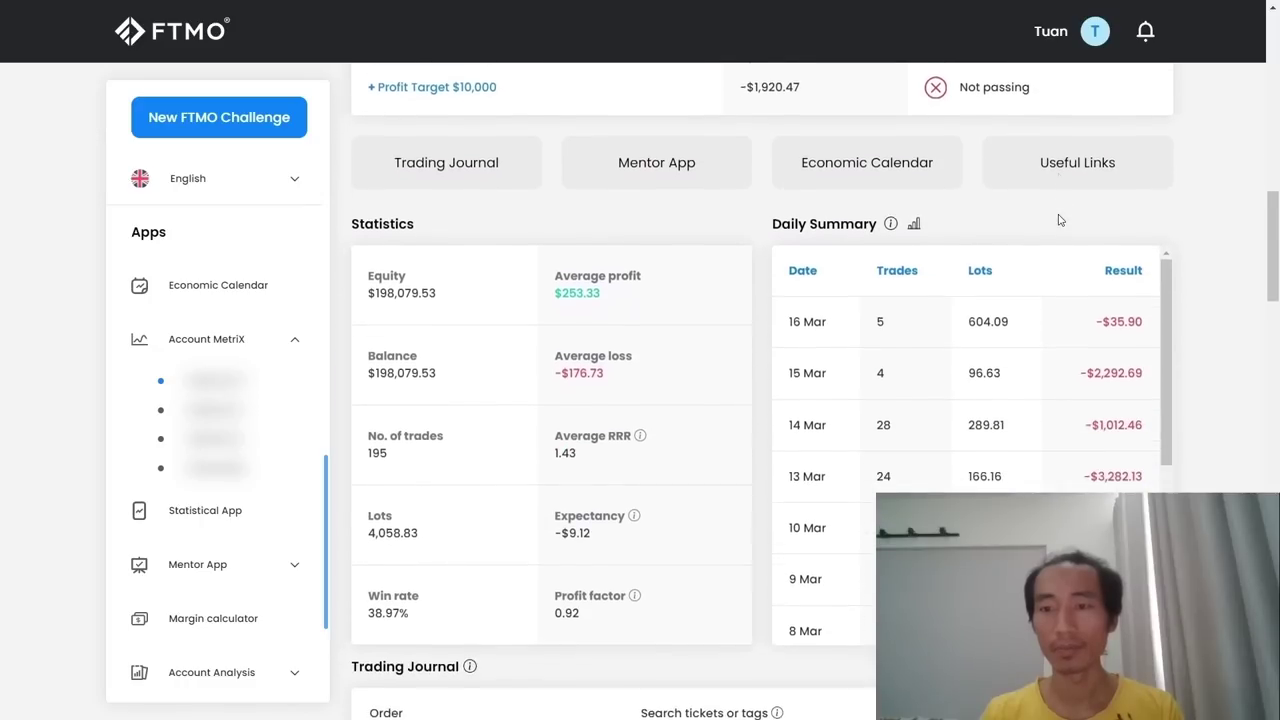
scroll(1162, 295, down, 1)
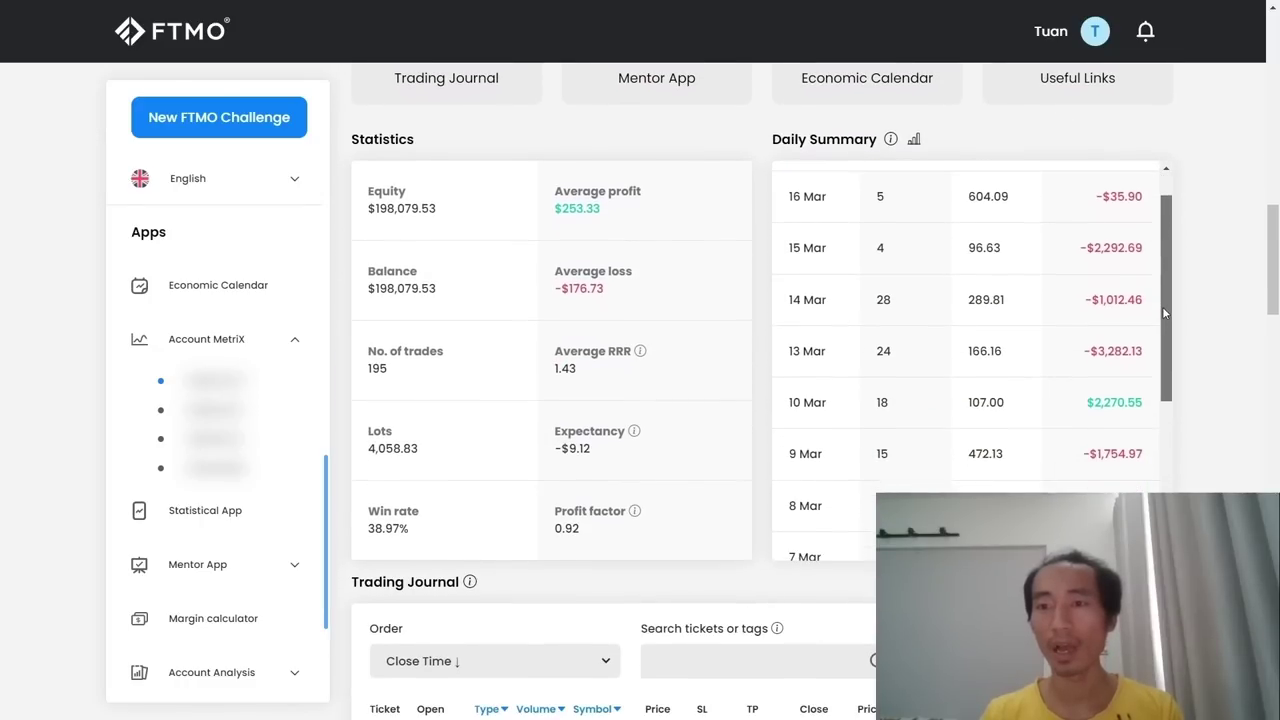
Highlight the 13 Mar to 16 Mar results in the Daily Summary, clear the highlight and go back up the page.
drag(1162, 308, 1162, 281)
drag(1146, 398, 1096, 237)
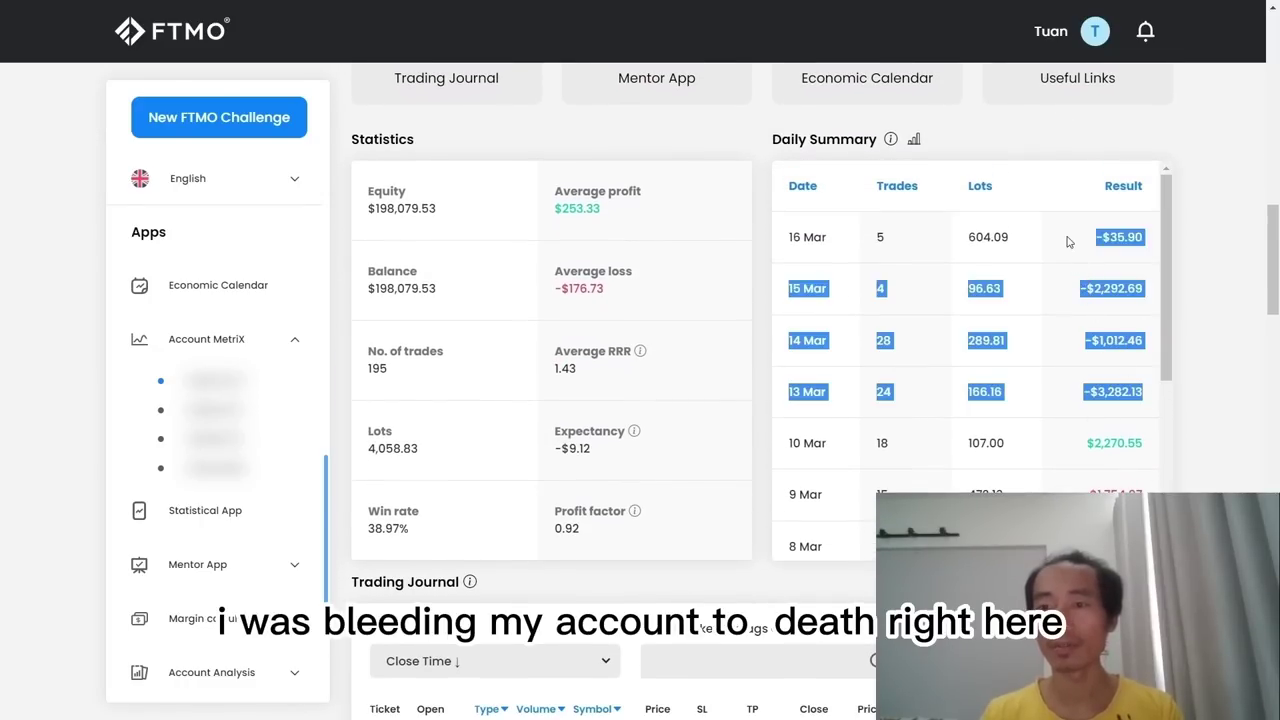
click(1070, 365)
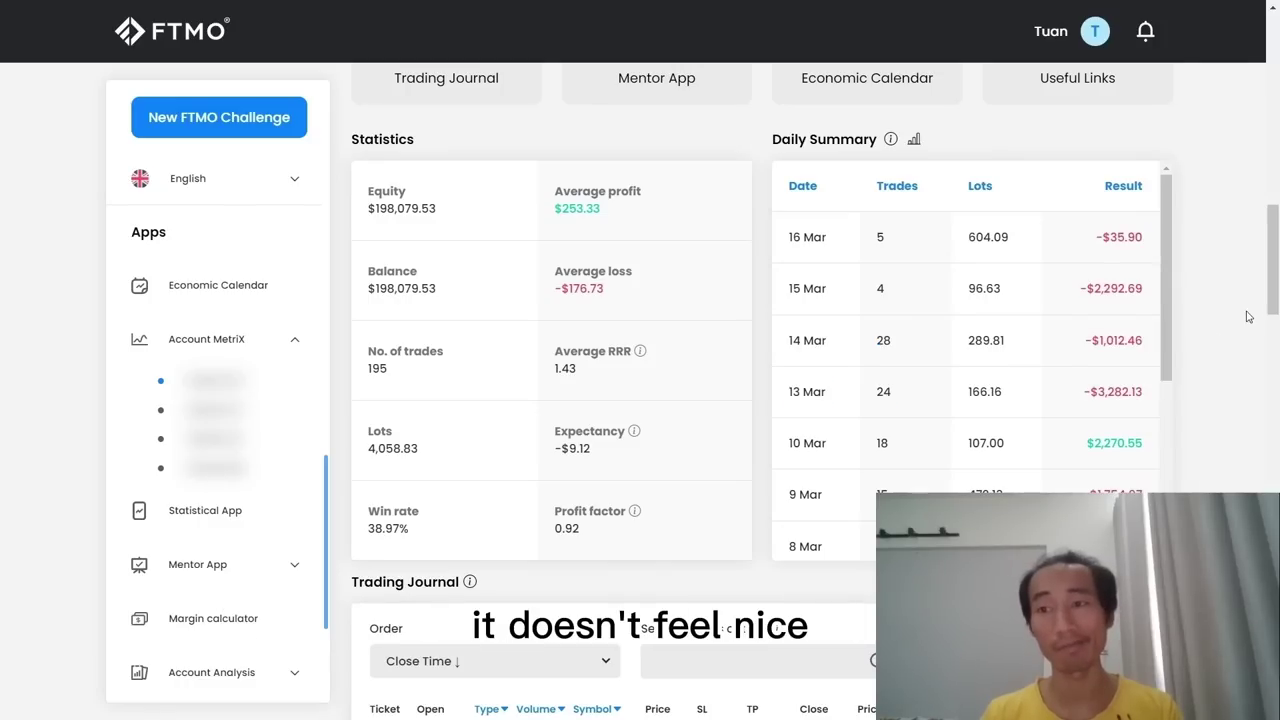
scroll(1214, 290, up, 4)
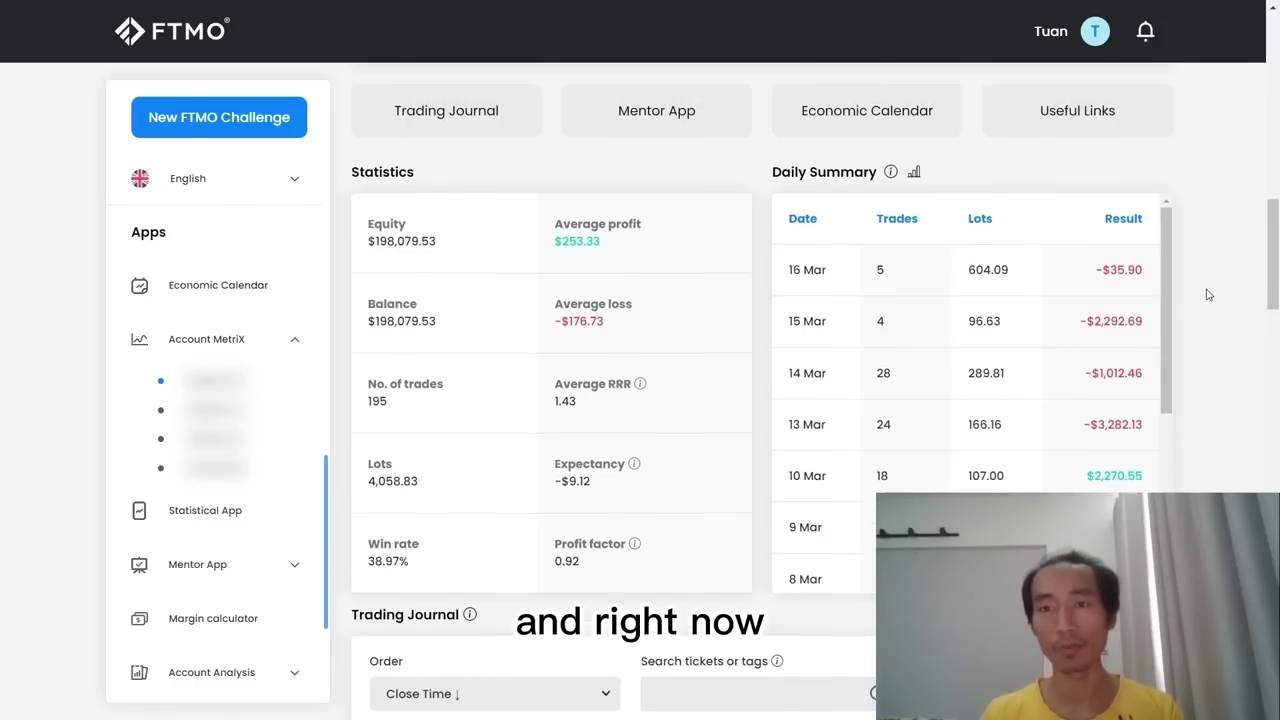
scroll(1214, 300, up, 9)
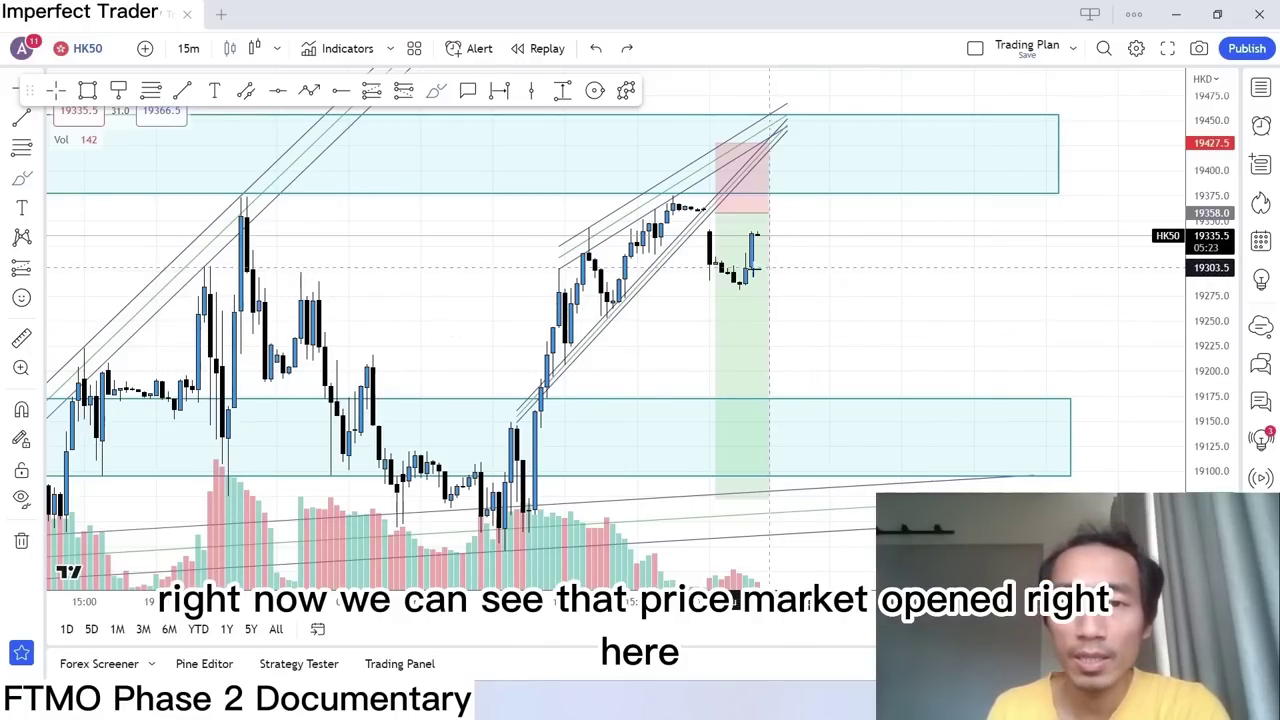
On the HK50 15-minute chart, circle the market open with the brush and trace the fall and the rise to the key level.
mouse_move(722, 245)
mouse_down()
mouse_move(692, 230)
mouse_move(721, 230)
mouse_move(714, 257)
mouse_move(737, 283)
mouse_up()
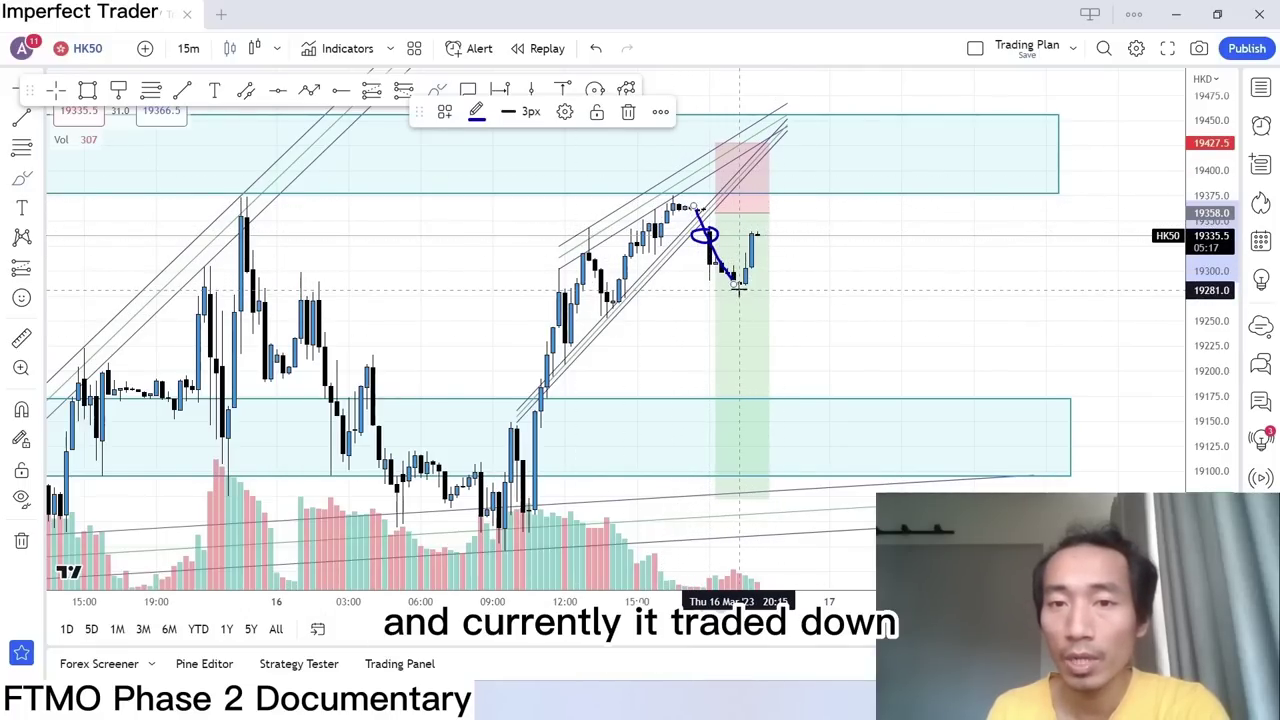
drag(739, 288, 757, 215)
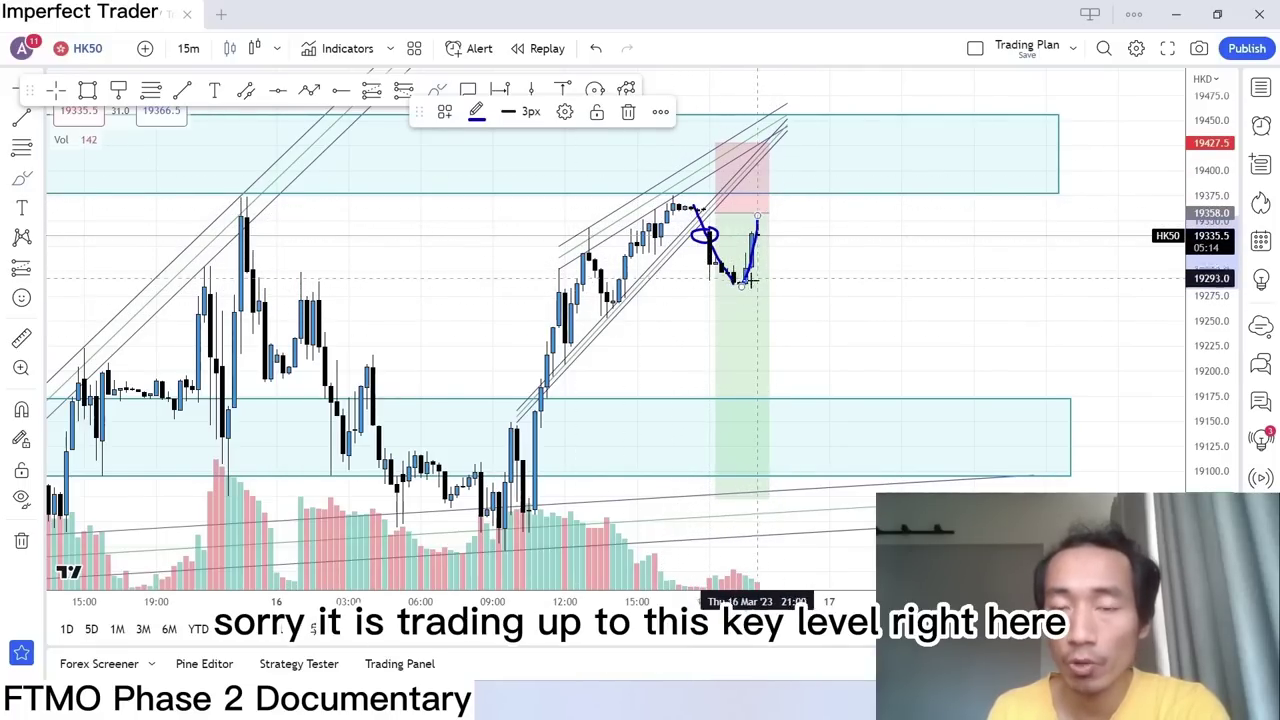
Circle the key level at the upper zone's lower edge with the brush, and undo the brush marks on the HK50 chart.
mouse_move(845, 180)
mouse_down()
mouse_move(786, 187)
mouse_move(805, 165)
mouse_up()
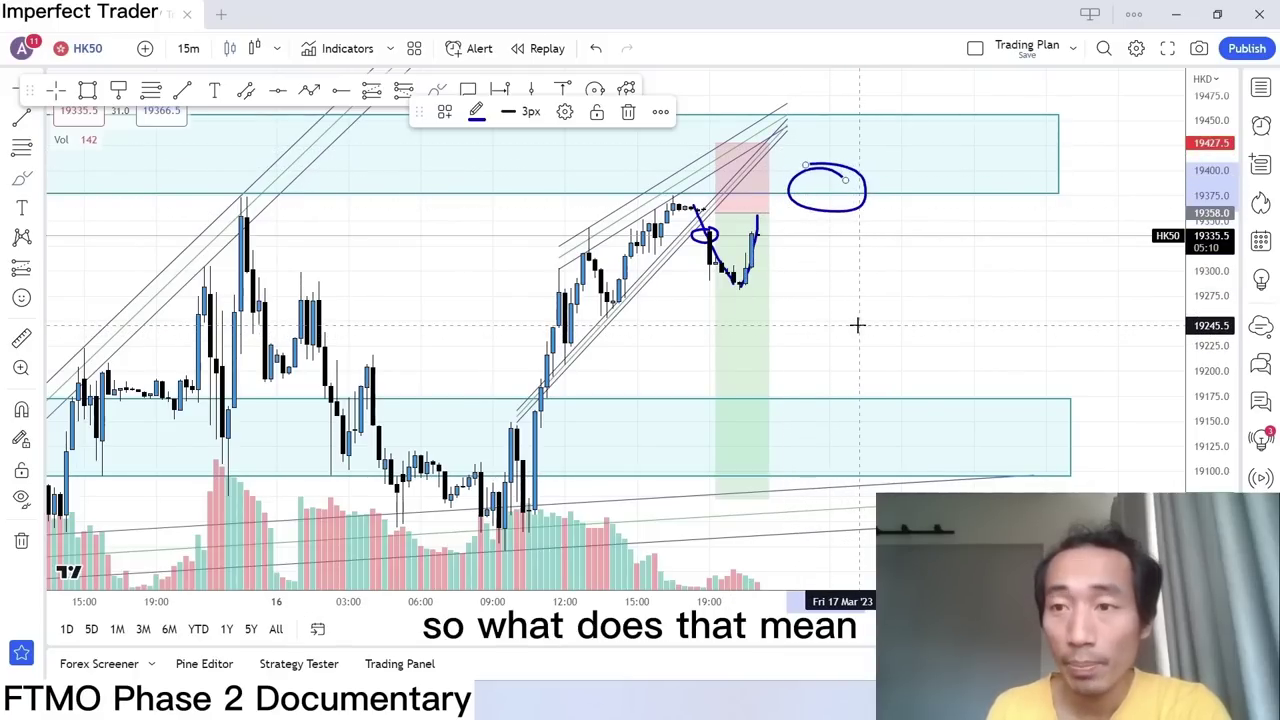
key(ctrl)
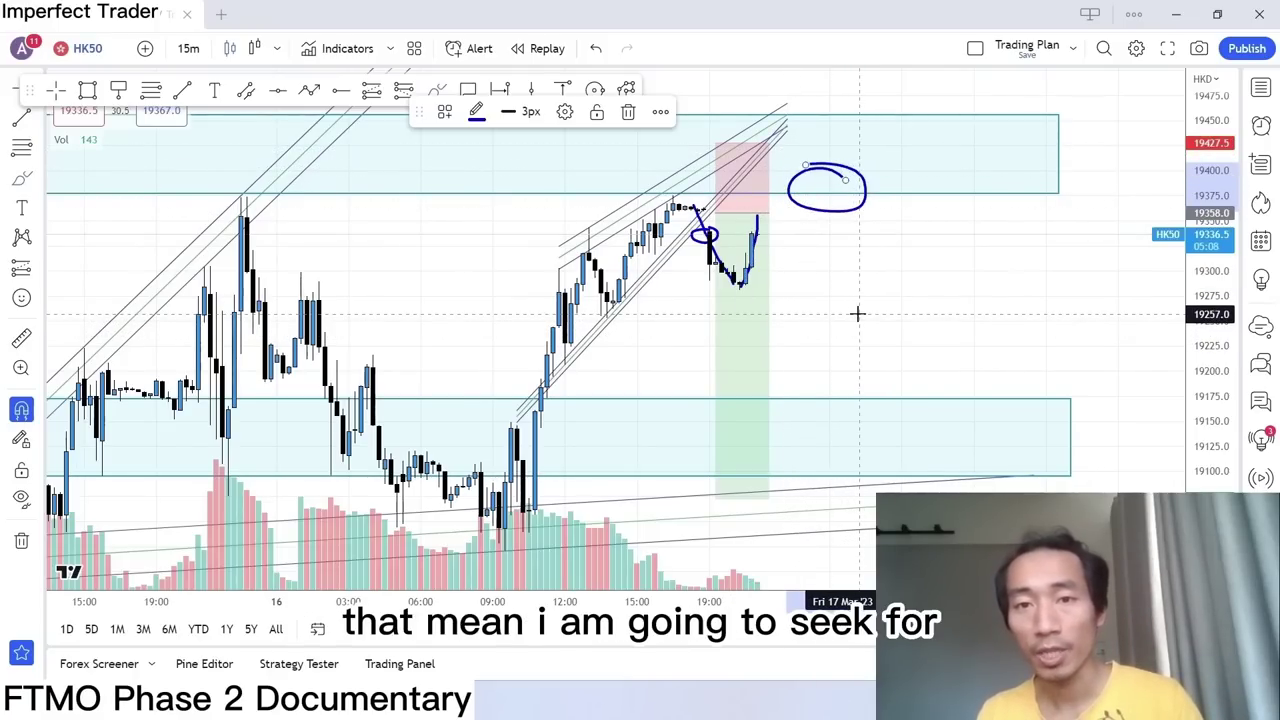
key(ctrl+z)
key(ctrl+z)
key(ctrl+z)
key(ctrl+z)
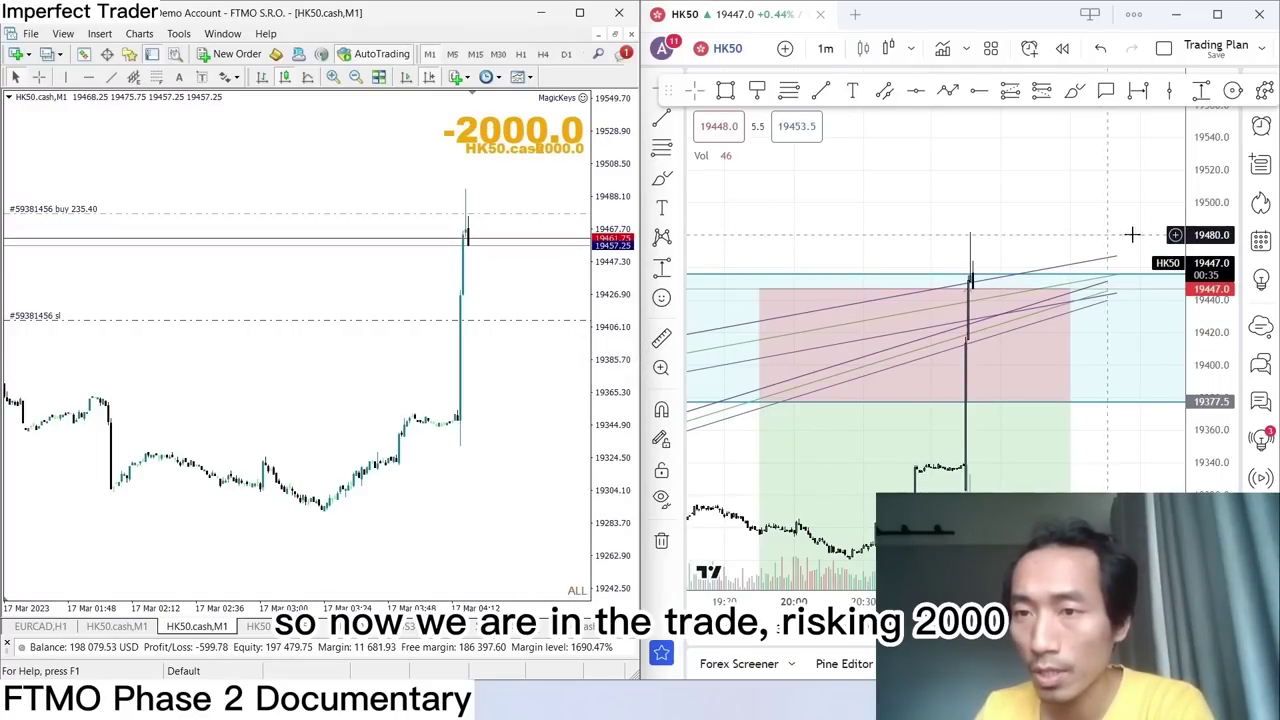
Add a long position with its entry at 19444.5 beside the breakout candle on the HK50 1-minute chart and widen it to the right.
click(1006, 93)
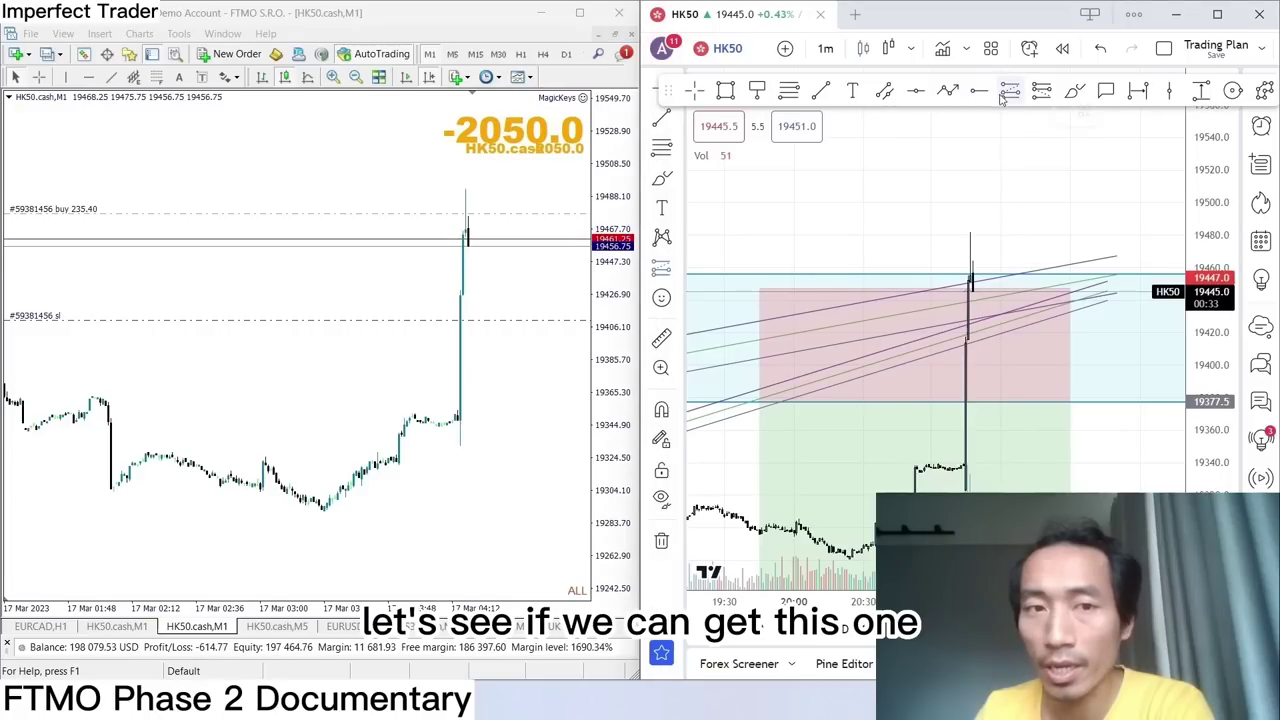
click(977, 292)
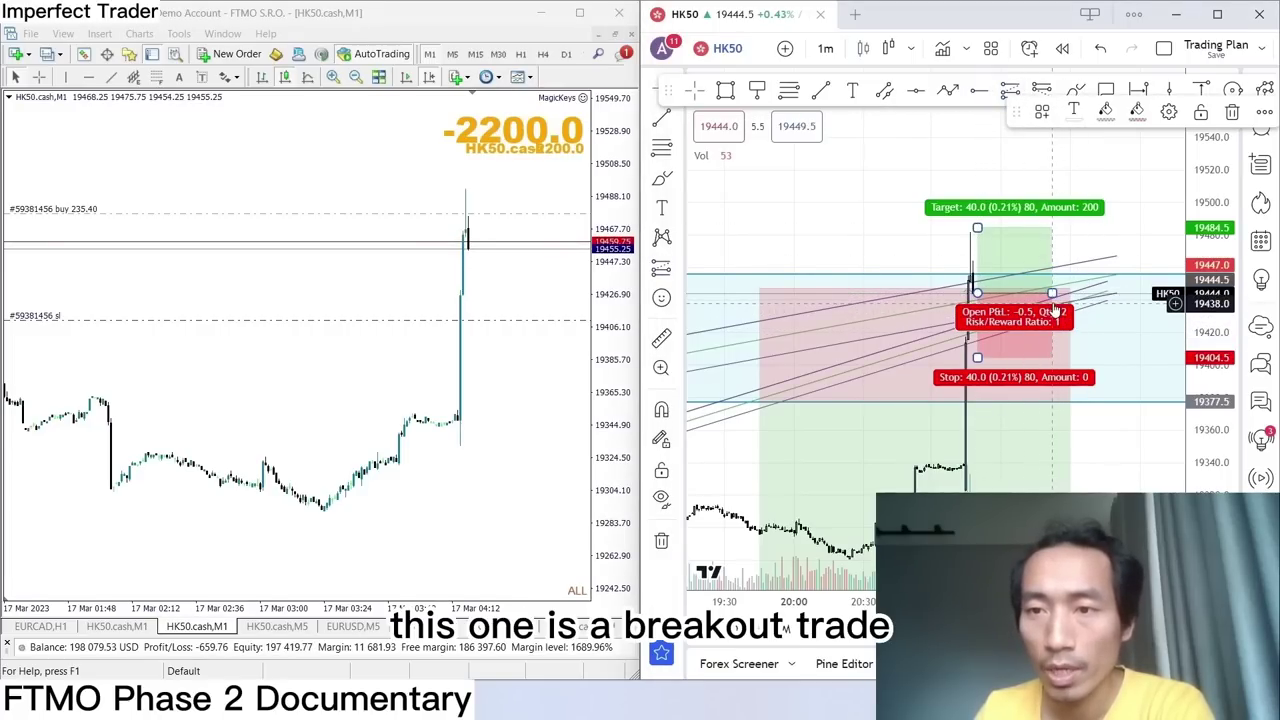
drag(1053, 293, 1121, 293)
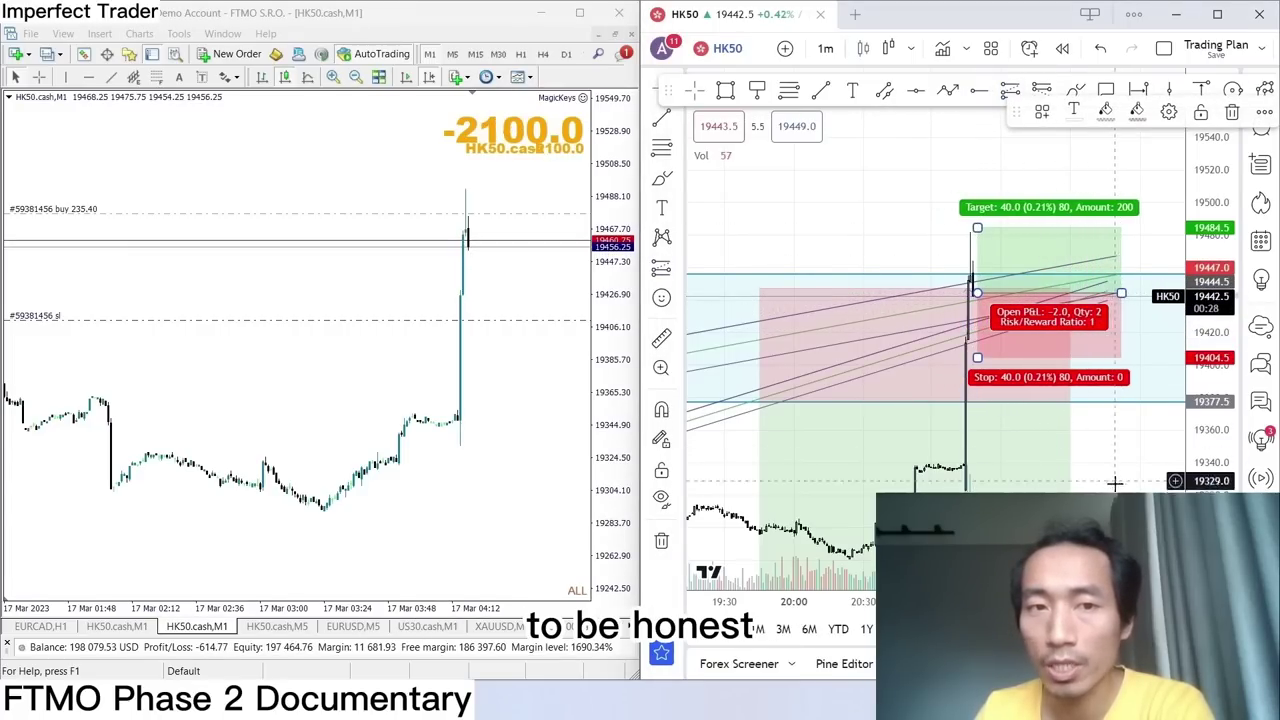
click(1106, 427)
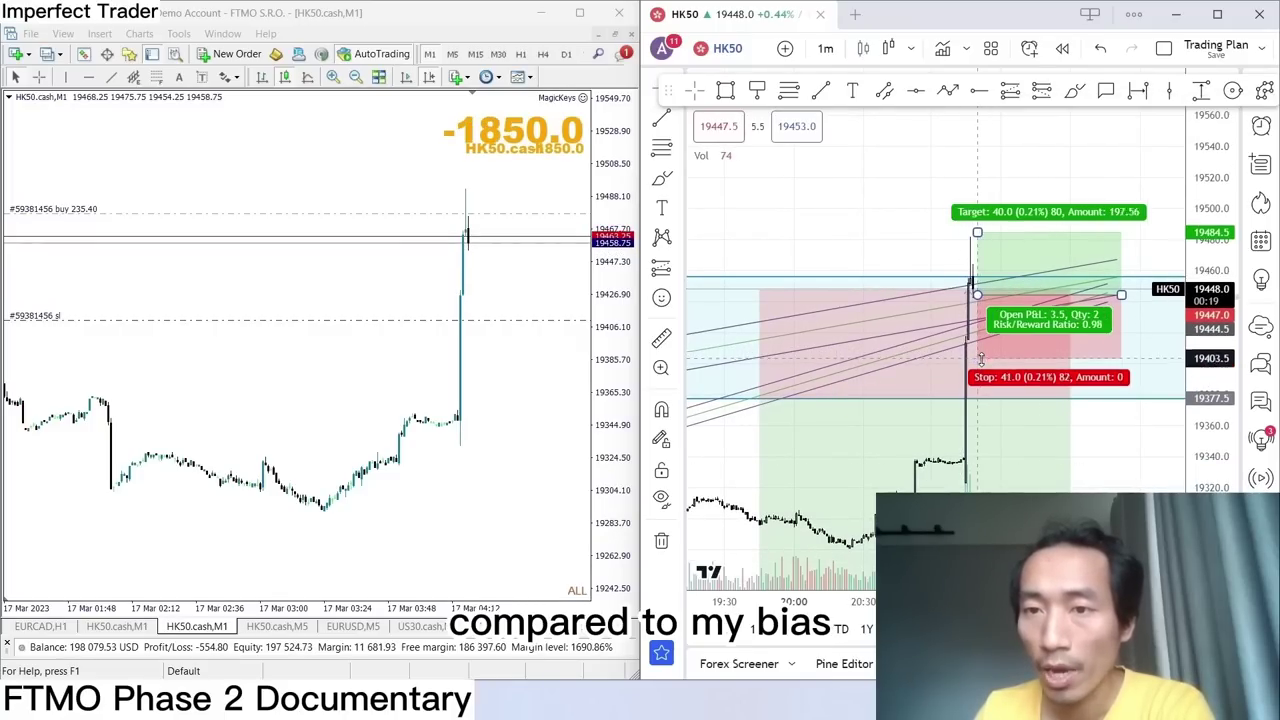
Lower the long position's stop to a distance of 60.5 and move the whole position up to an entry of 19454.5.
drag(978, 355, 990, 388)
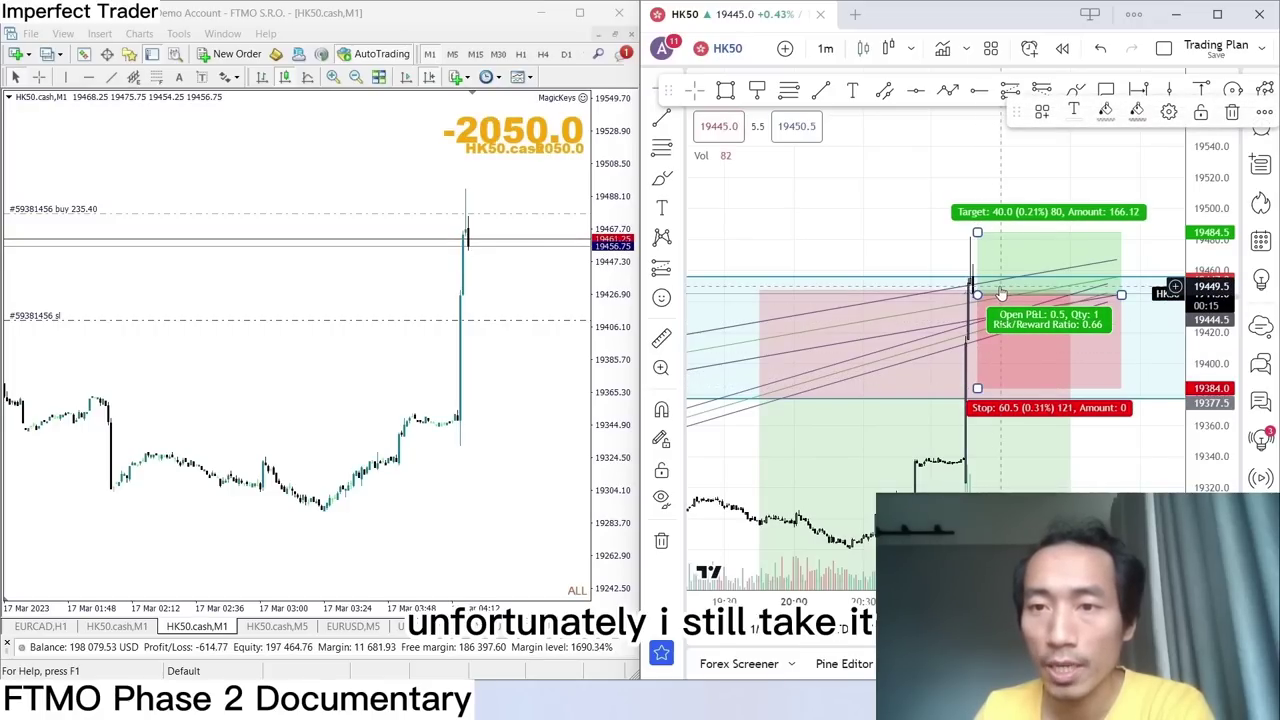
drag(1001, 292, 996, 277)
click(903, 249)
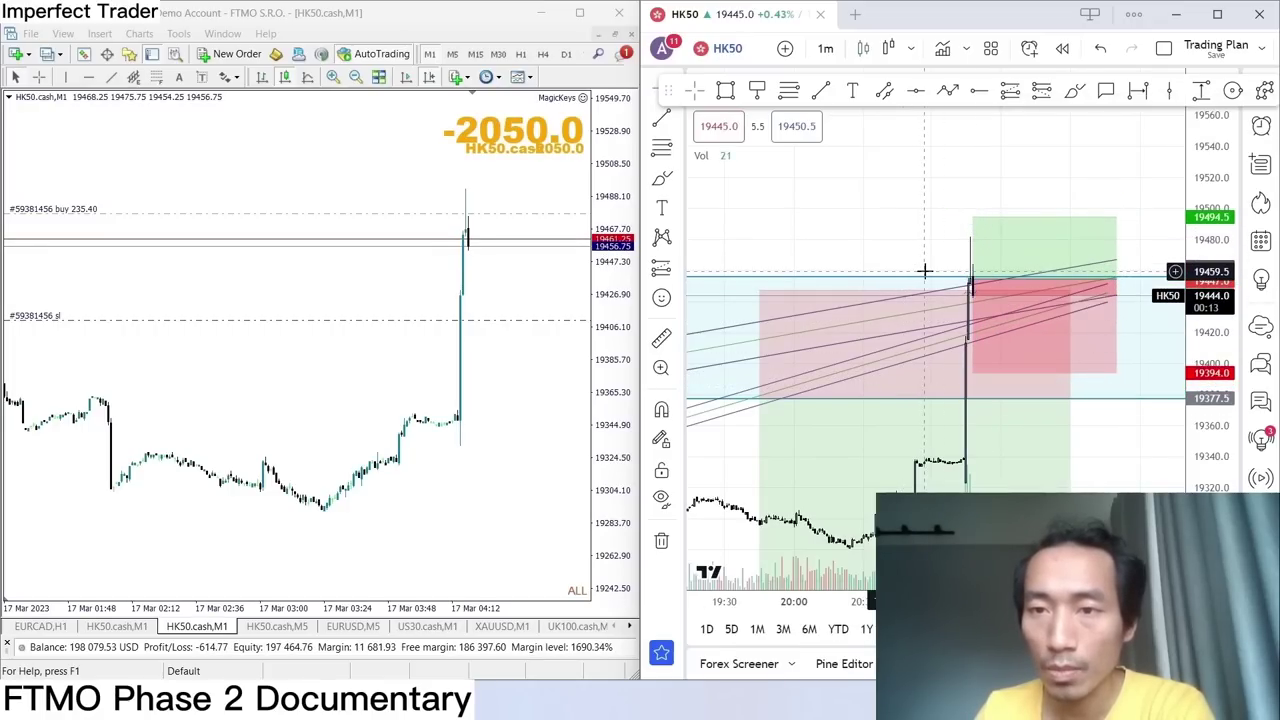
Check the long position's levels, and measure the distance from the HK50 buy entry to its stop loss on the MetaTrader chart.
scroll(855, 208, up, 2)
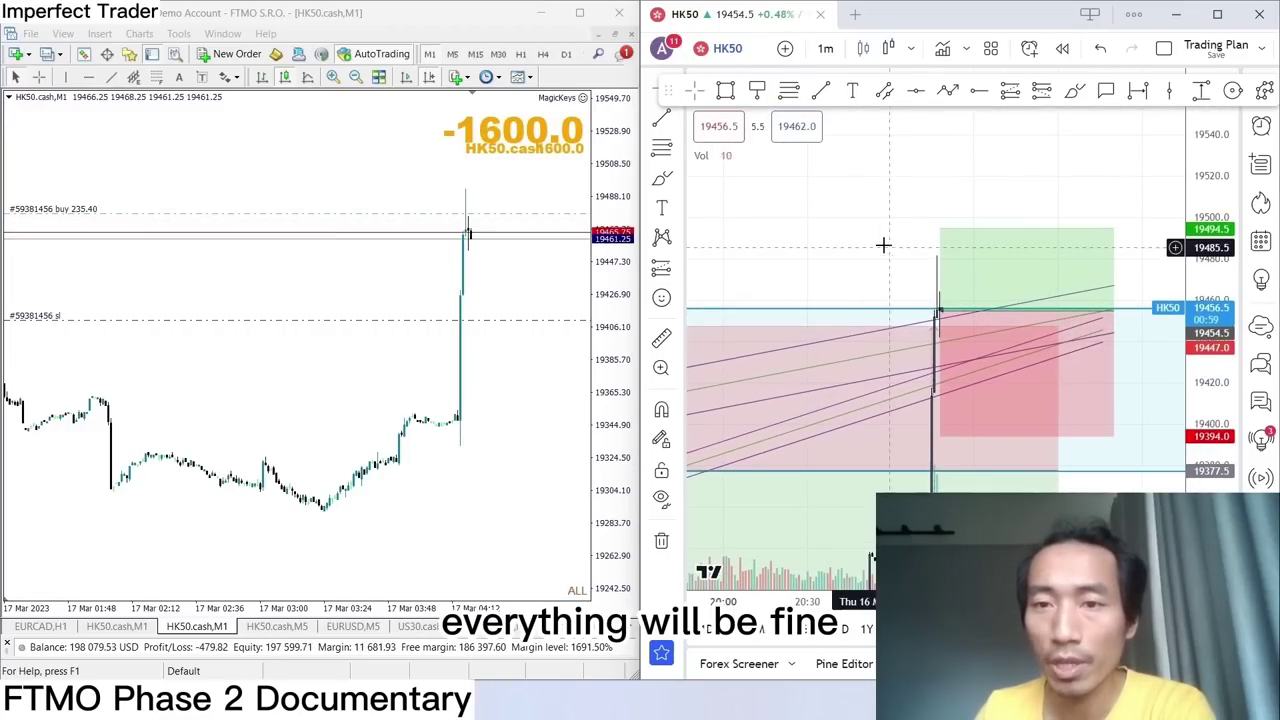
click(990, 410)
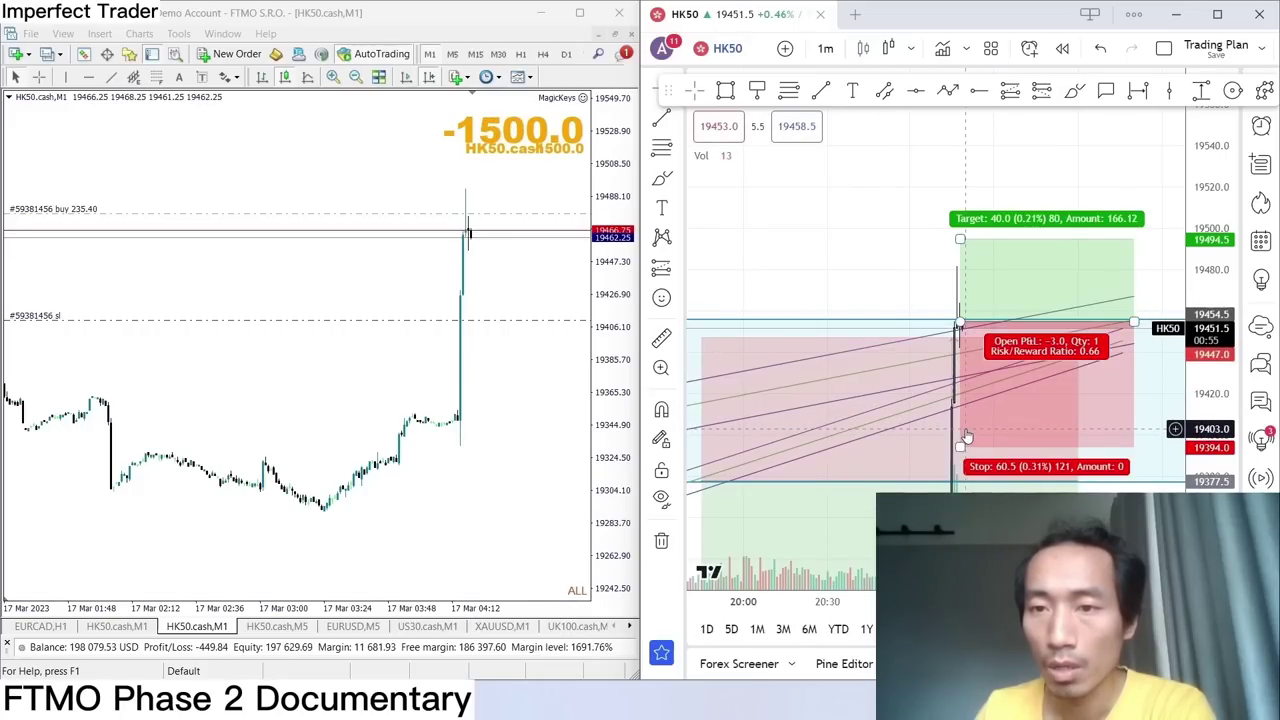
click(915, 265)
click(960, 360)
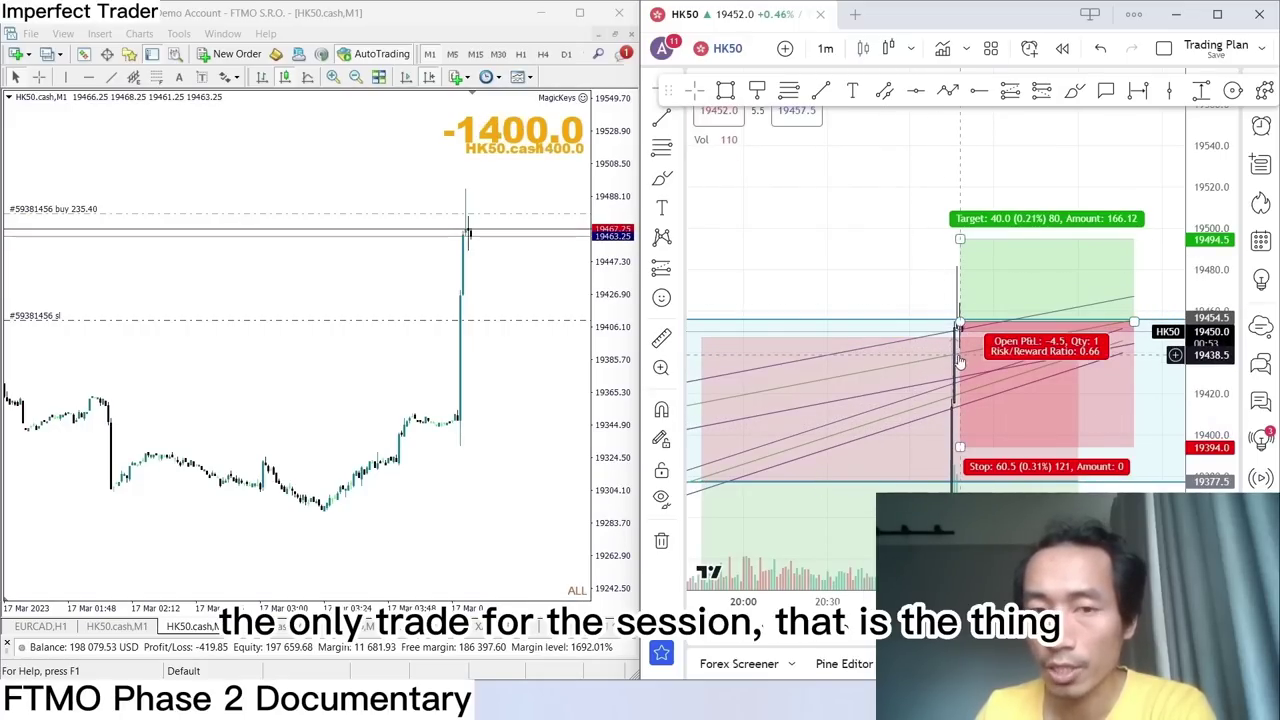
middle_click(271, 206)
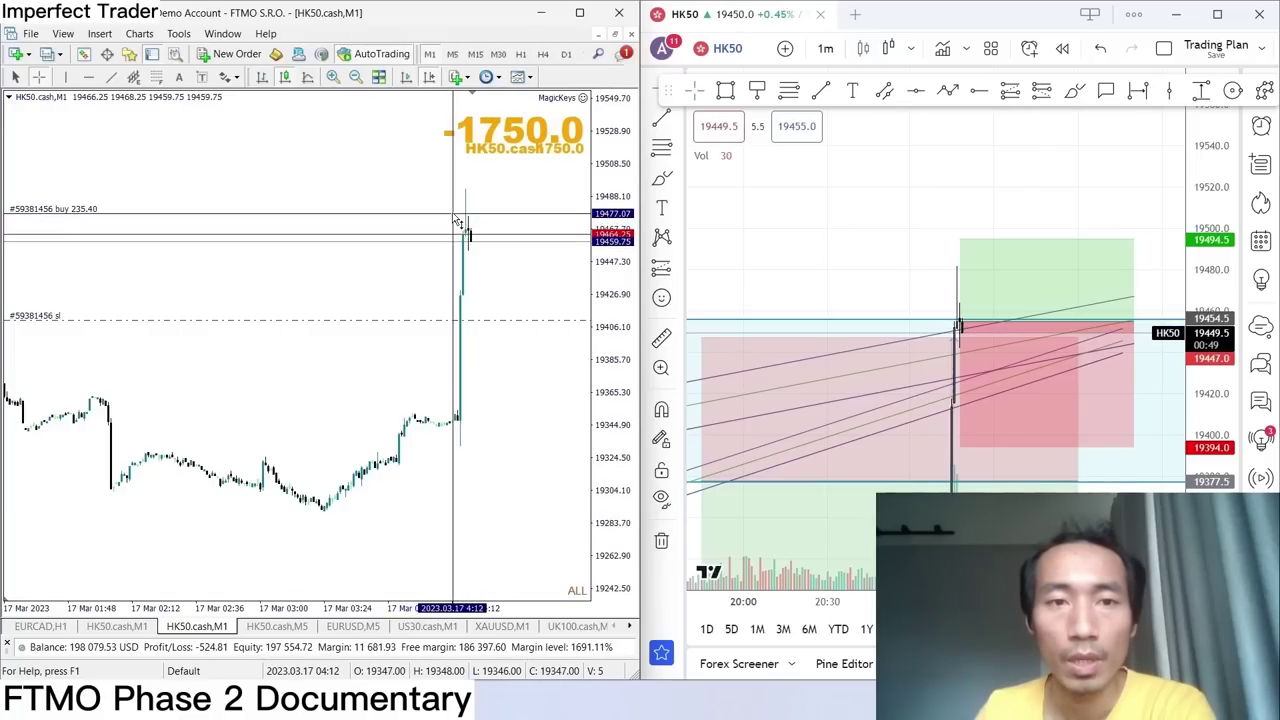
drag(453, 216, 455, 327)
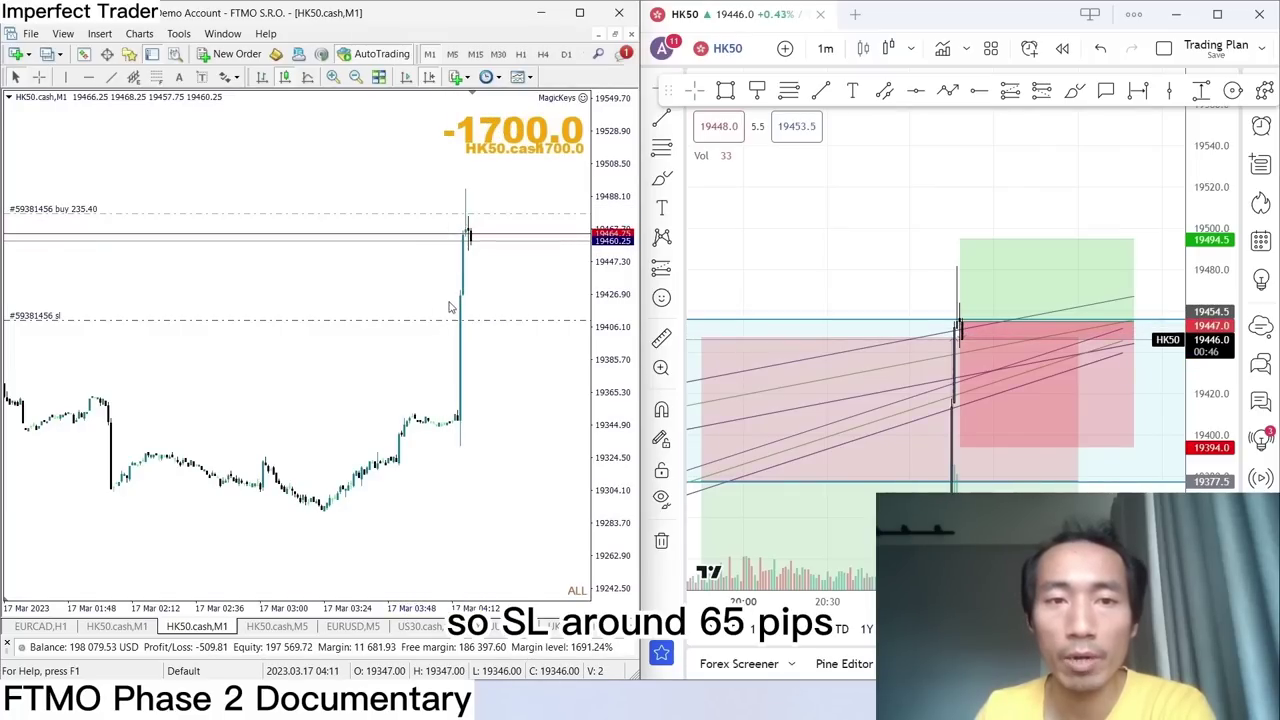
Back on the TradingView chart, move the long position up to an entry of 19463.5 and set its stop at 19398.0.
click(1000, 435)
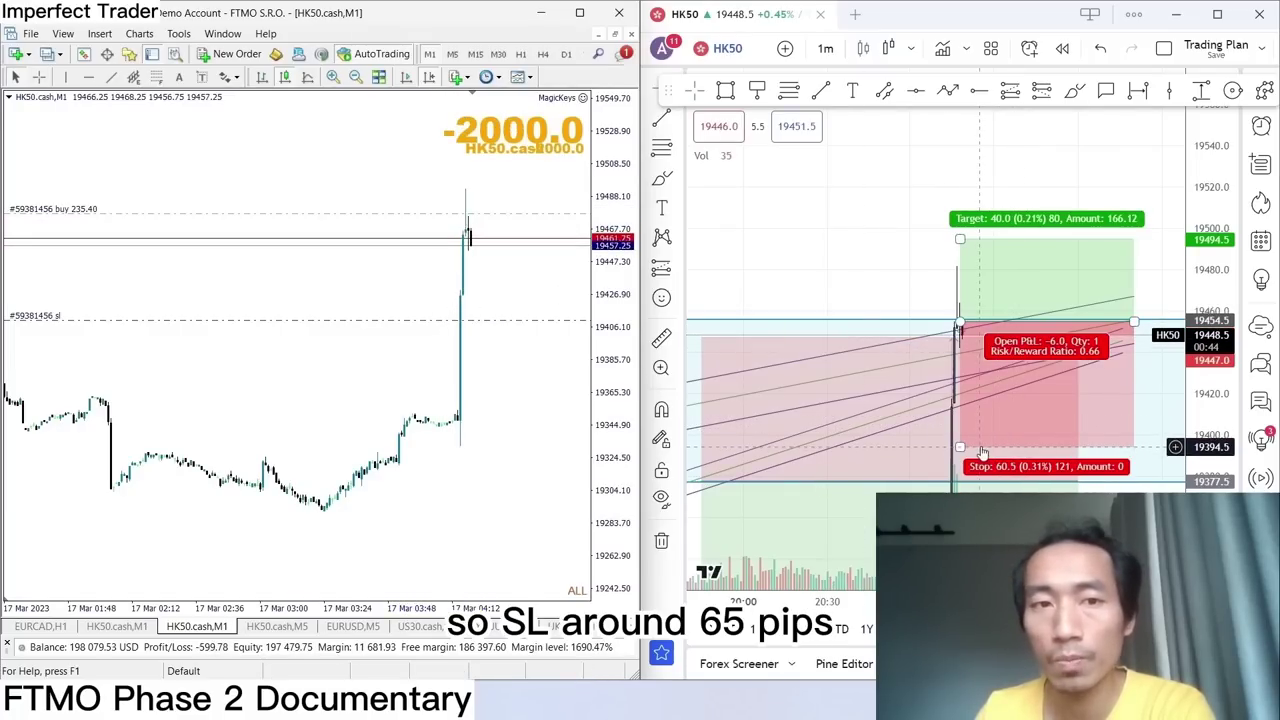
drag(1013, 321, 1004, 296)
drag(954, 431, 957, 438)
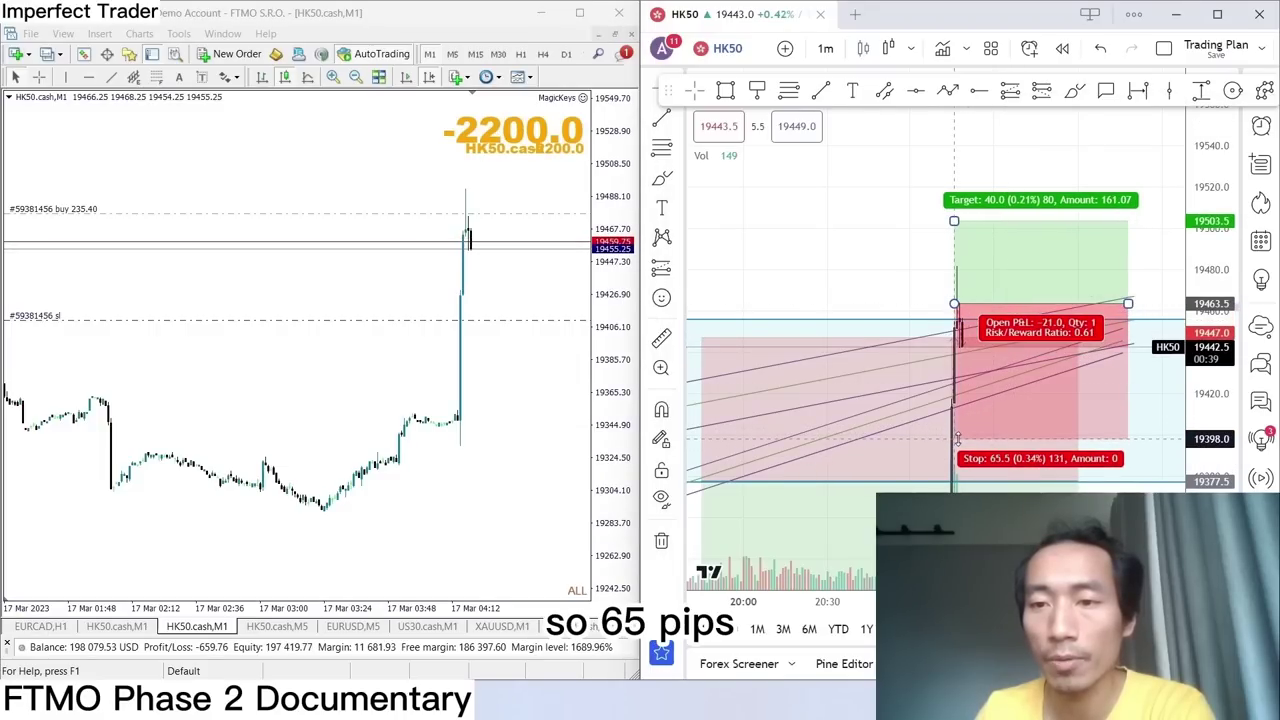
click(880, 260)
drag(880, 260, 837, 254)
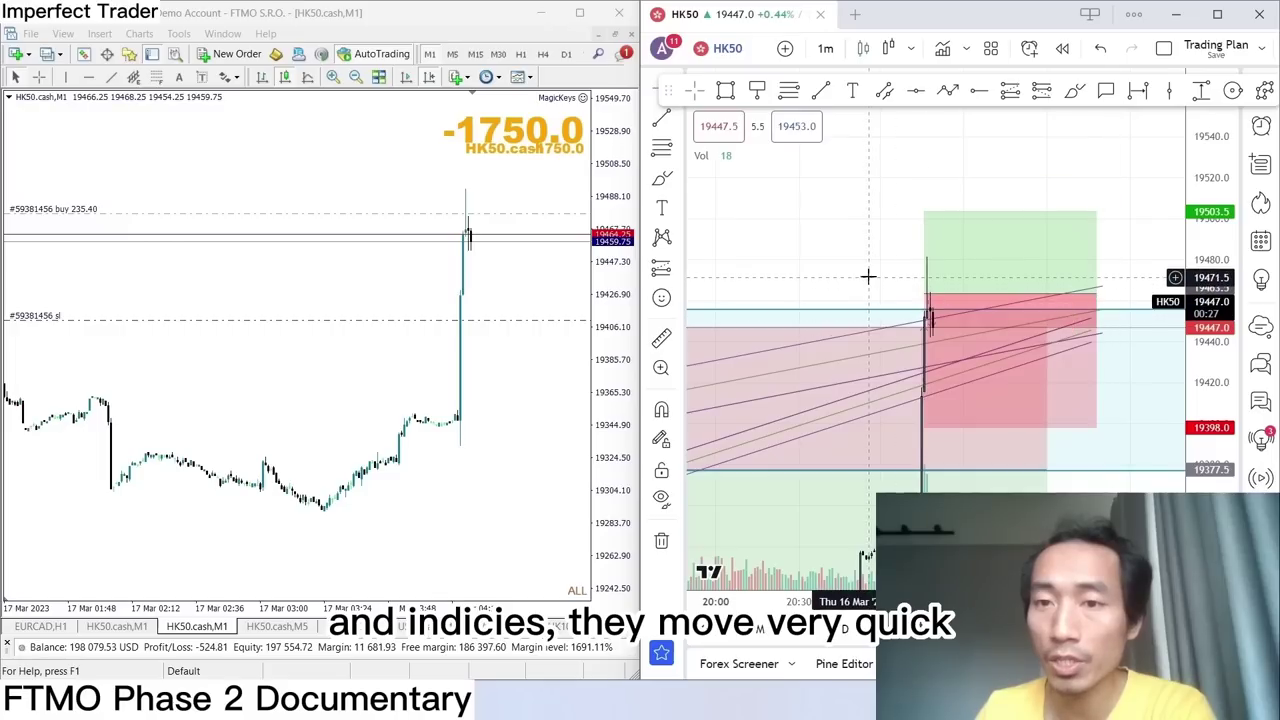
Raise the HK50 long position's target to a risk/reward ratio of 4.92.
drag(943, 309, 941, 153)
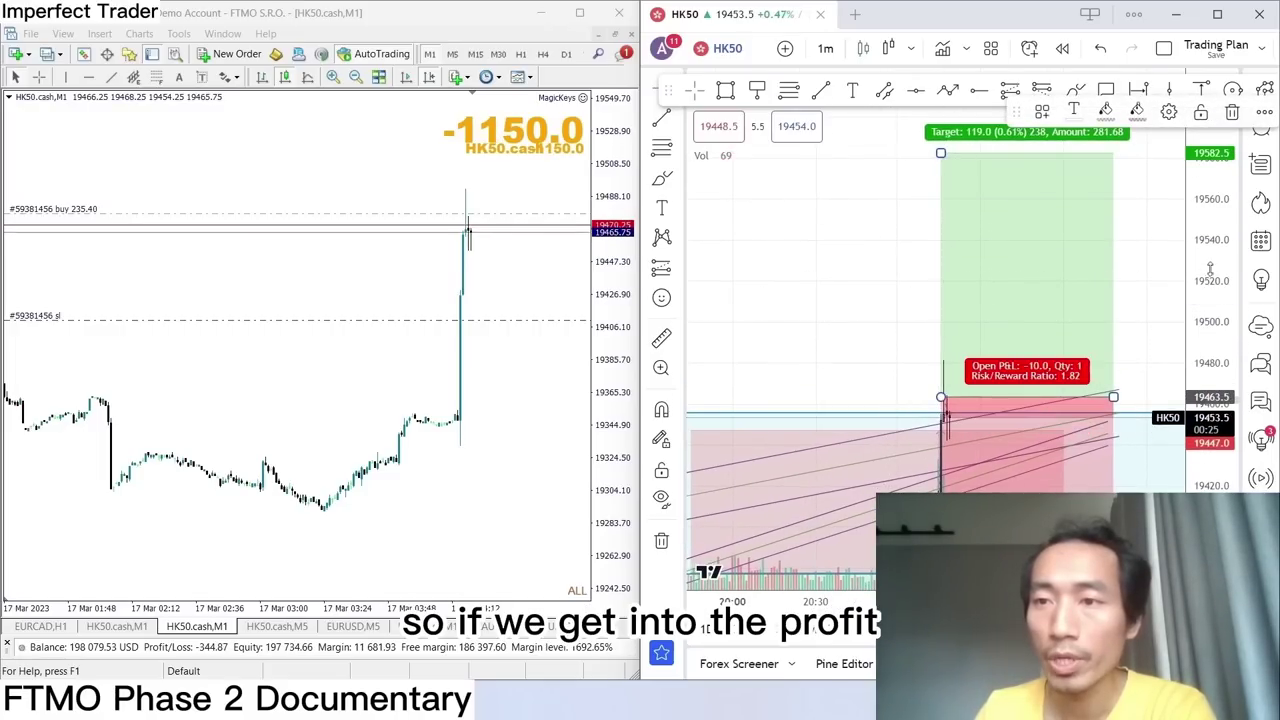
mouse_move(951, 340)
mouse_down()
mouse_move(990, 120)
mouse_move(1026, 117)
mouse_up()
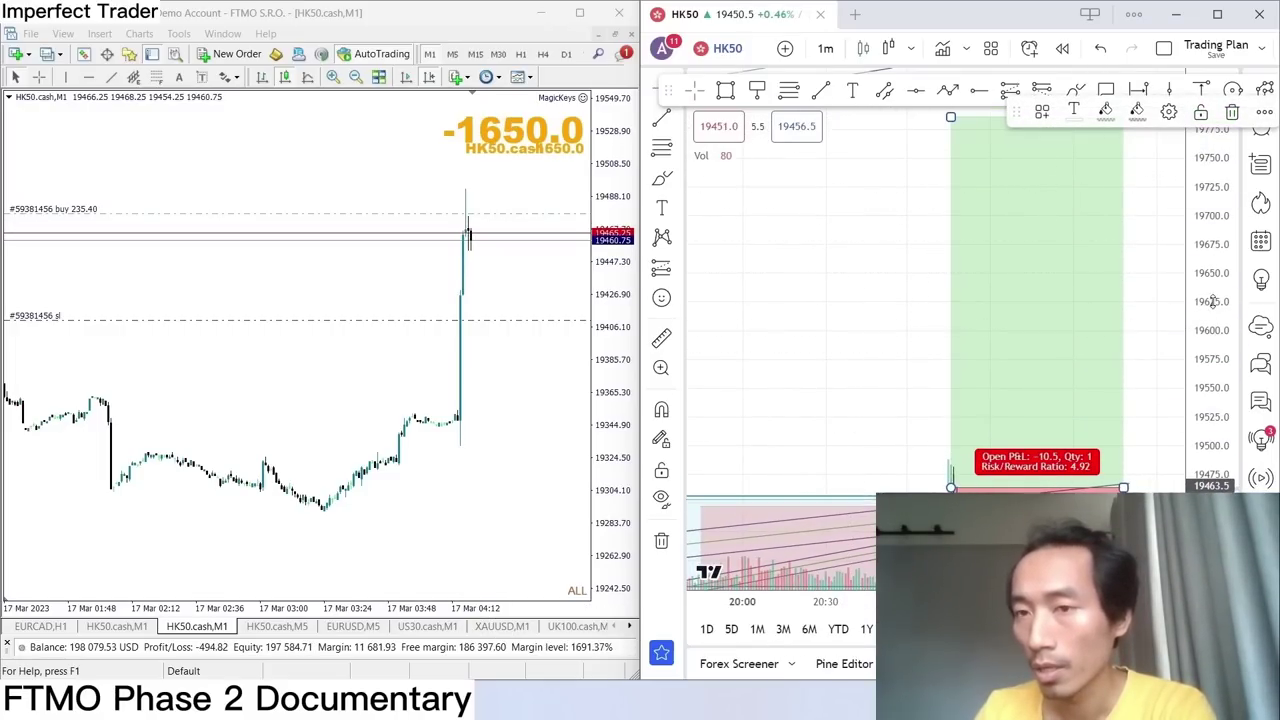
scroll(1043, 490, up, 3)
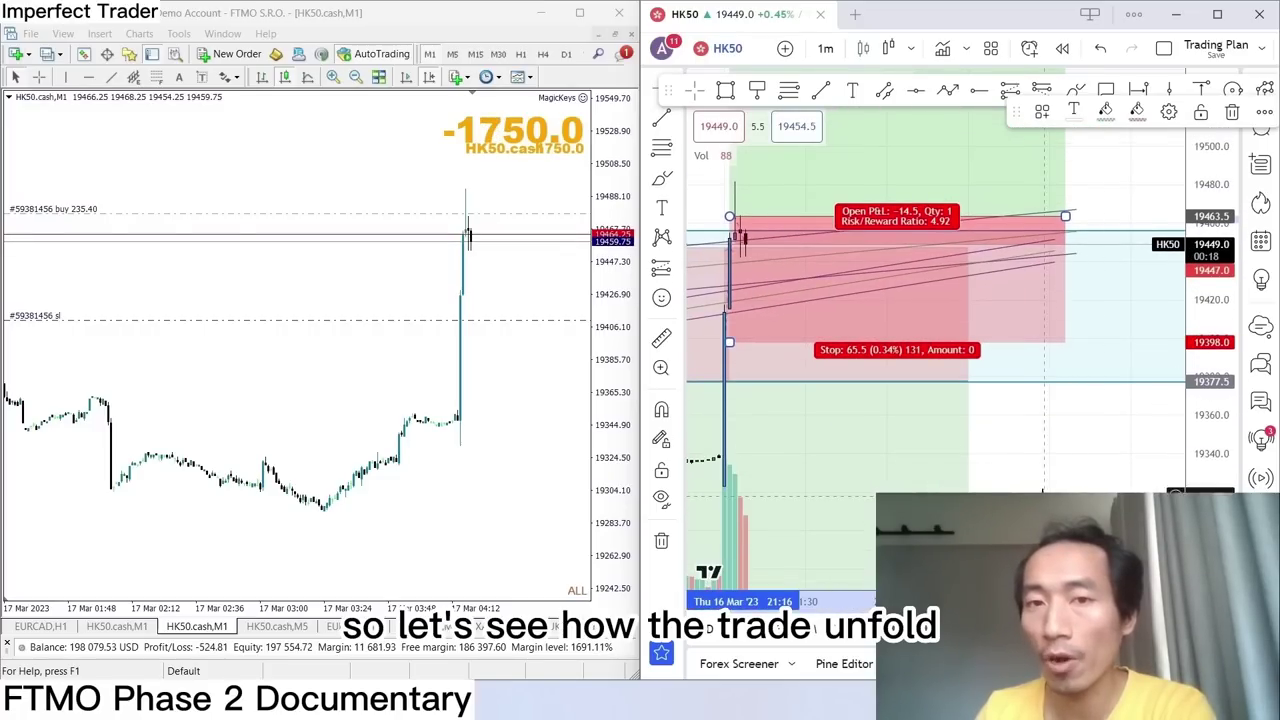
Switch the HK50 chart to the 5-minute timeframe.
scroll(1043, 480, down, 3)
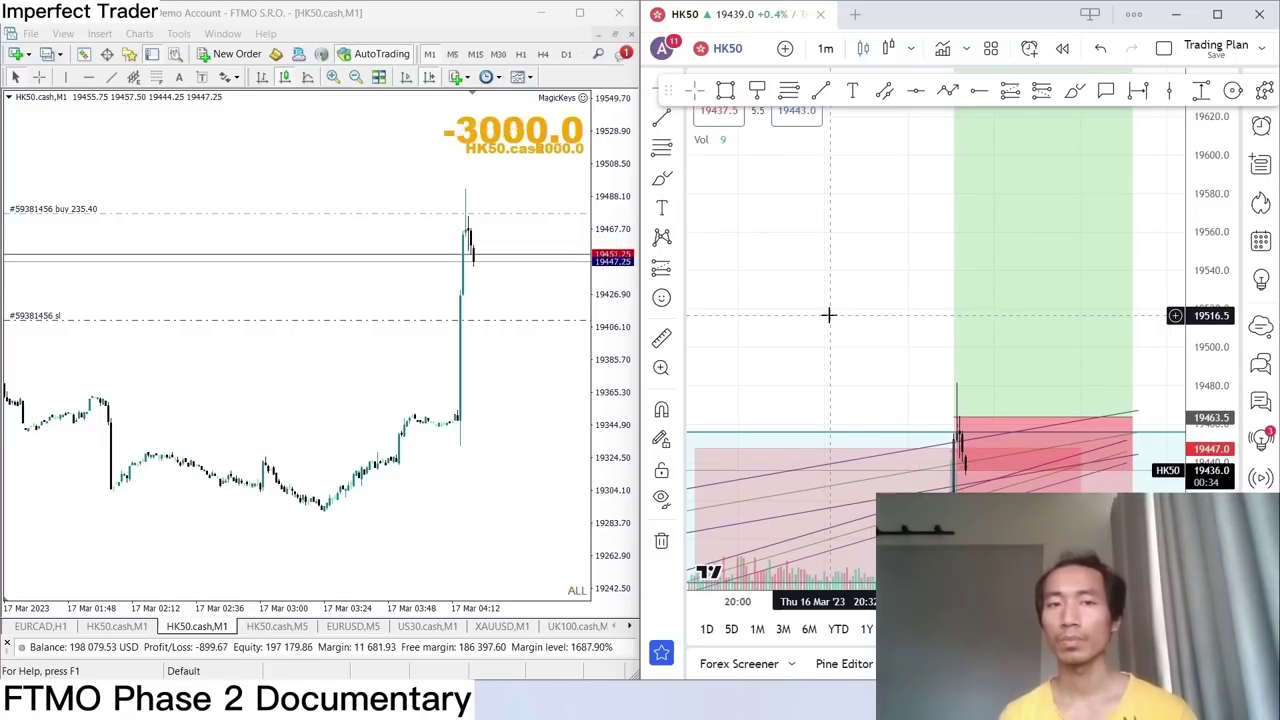
key(5)
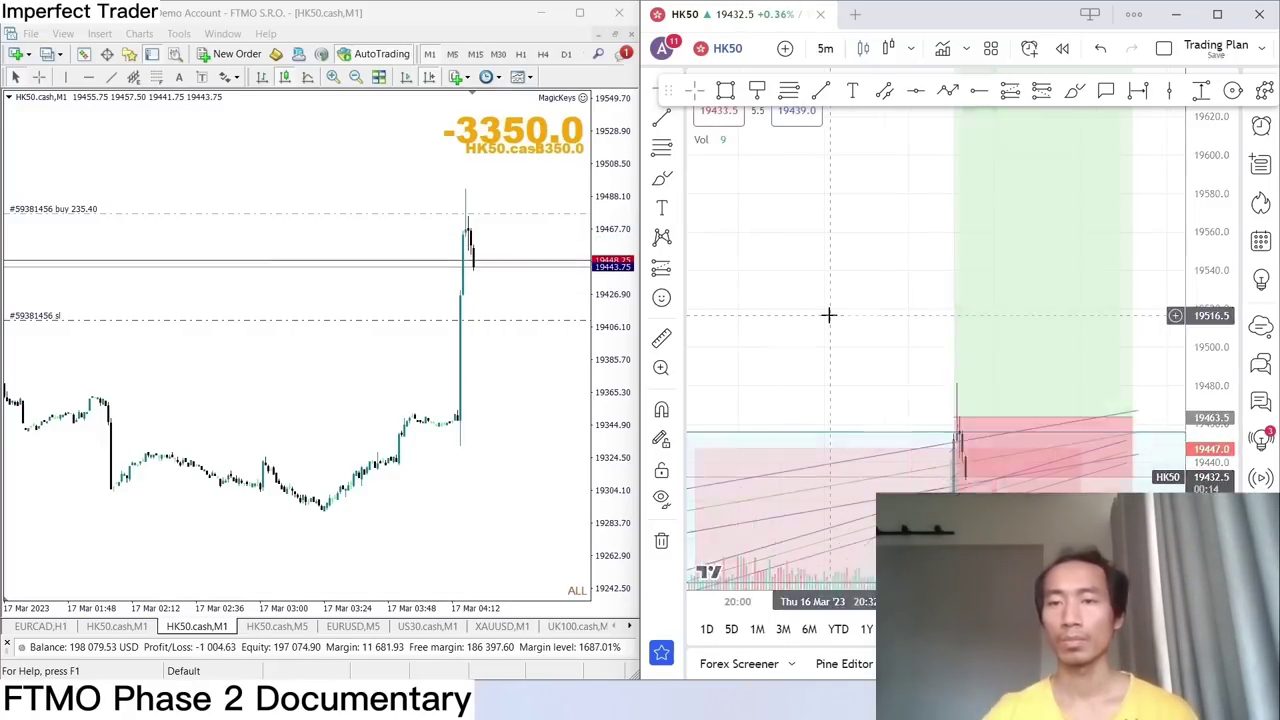
key(Return)
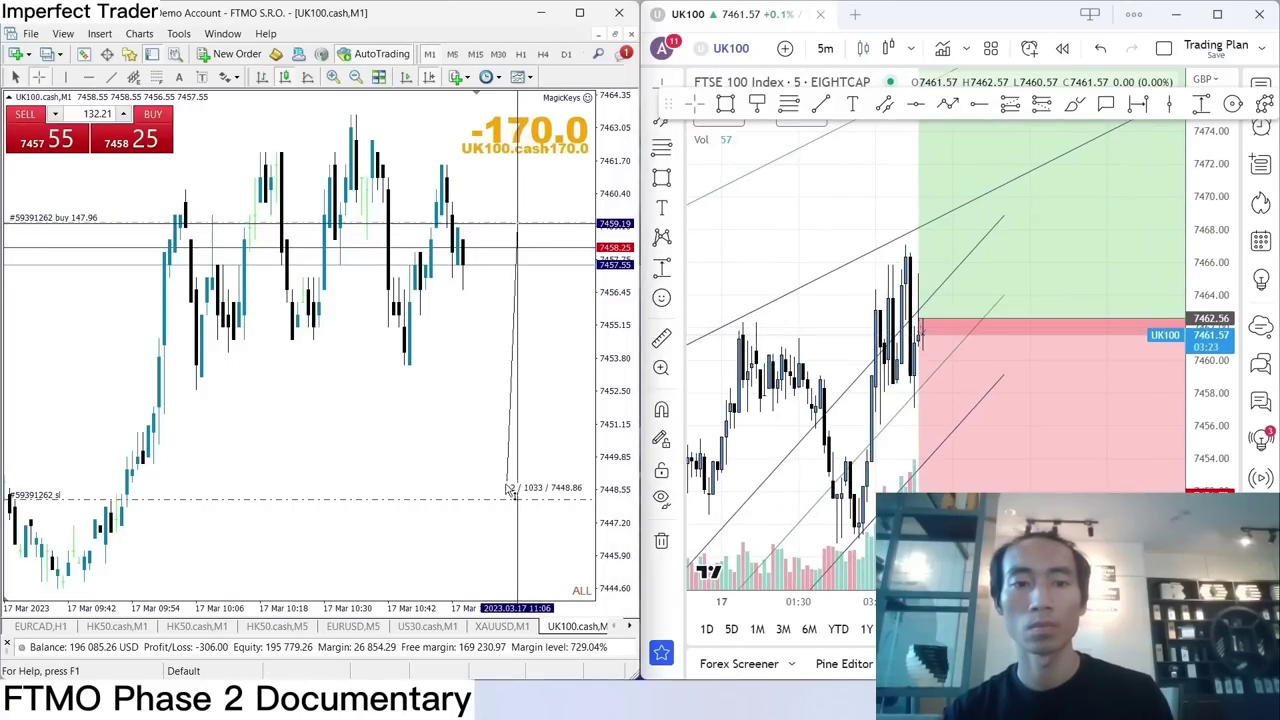
Draw a rectangle zone from 7534.59 to 7502.41 on the UK100 1-hour chart and return to the 5-minute timeframe.
scroll(900, 300, down, 5)
key(6)
key(0)
key(Return)
drag(776, 332, 1168, 364)
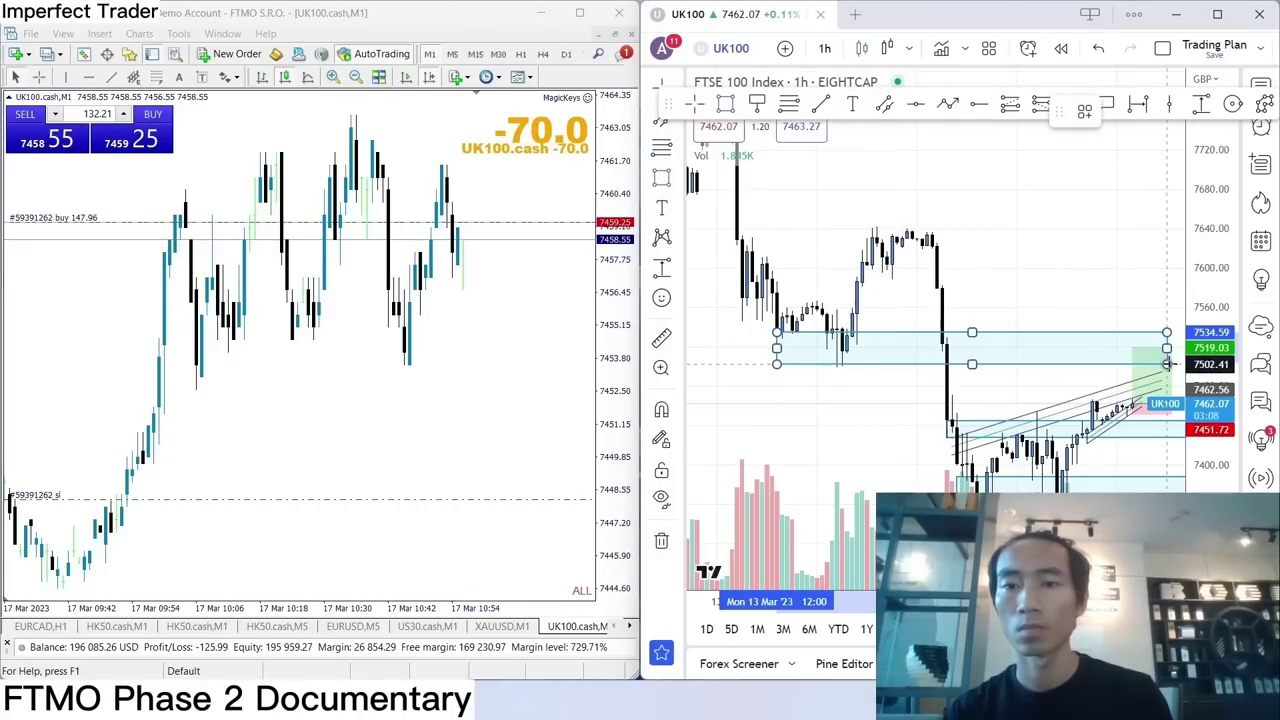
key(5)
key(Return)
scroll(803, 266, up, 3)
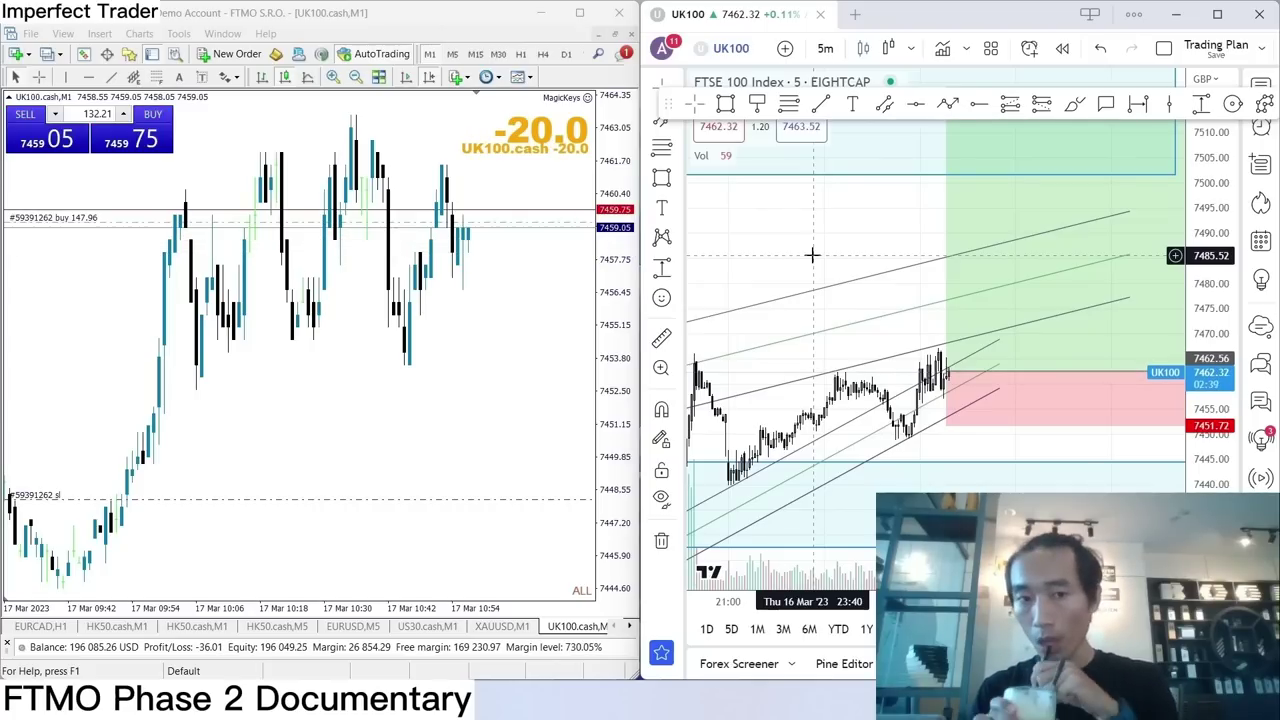
Open the MetaTrader terminal with the account history beneath the UK100 chart.
key(ctrl+alt+k)
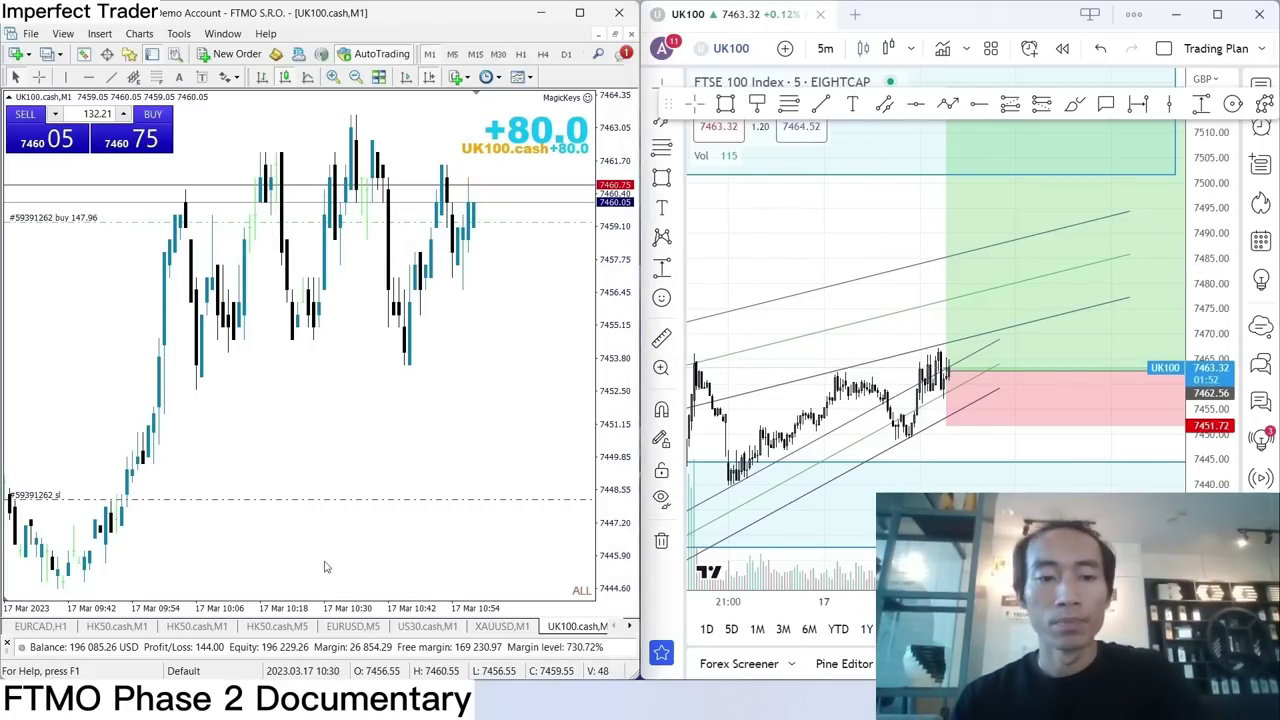
scroll(820, 230, down, 2)
key(alt+t)
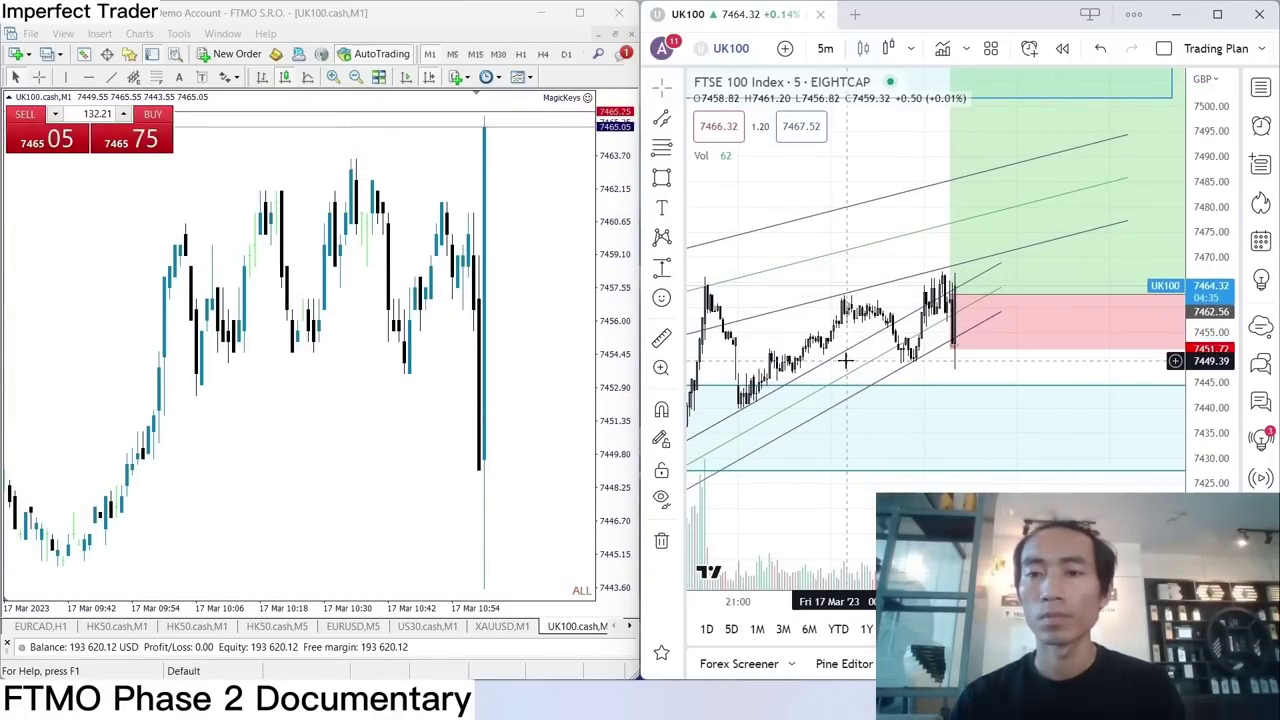
click(295, 570)
key(ctrl+t)
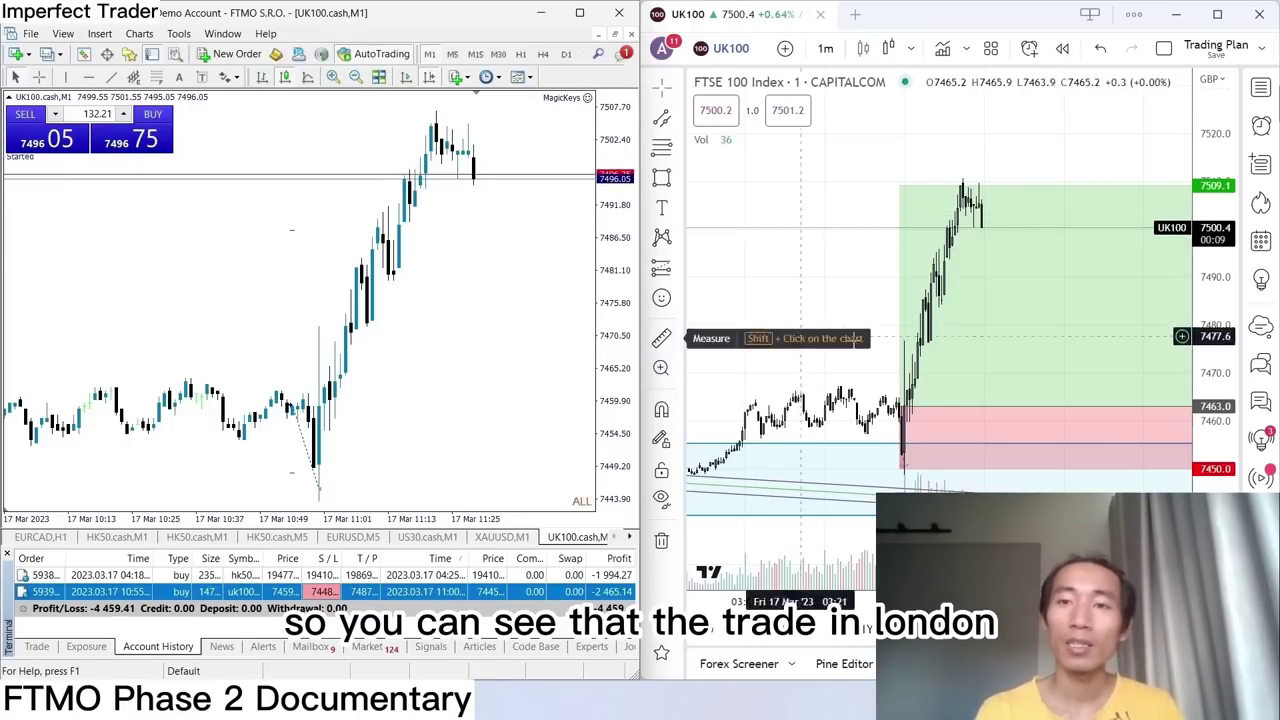
On the UK100 1-minute chart, circle the low at the long position's stop level with the brush.
click(1182, 350)
scroll(870, 325, down, 1)
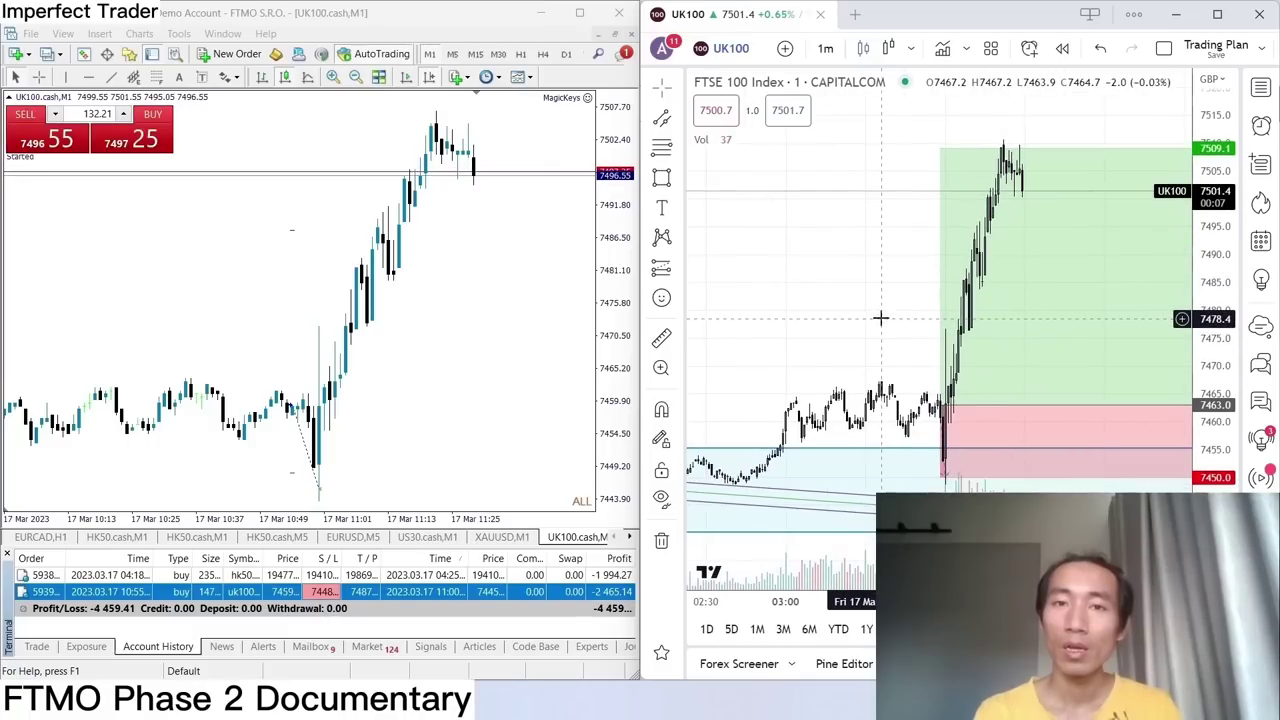
scroll(840, 300, up, 2)
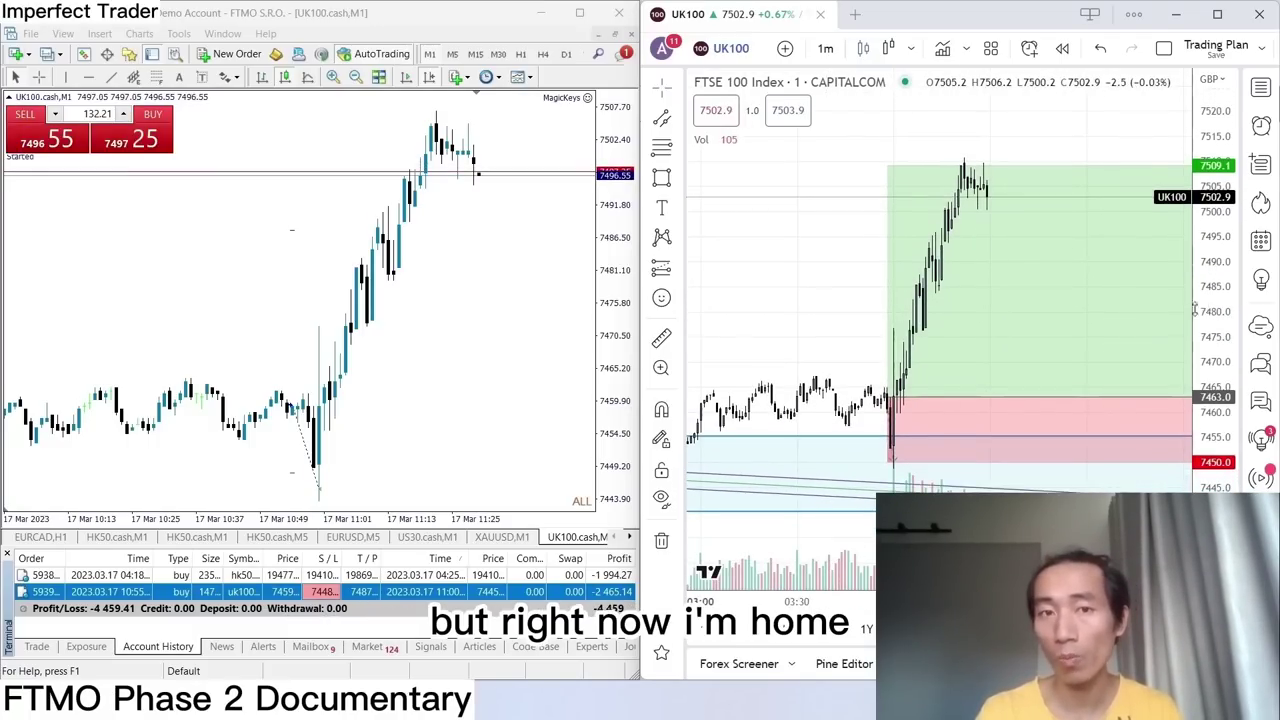
drag(808, 306, 762, 264)
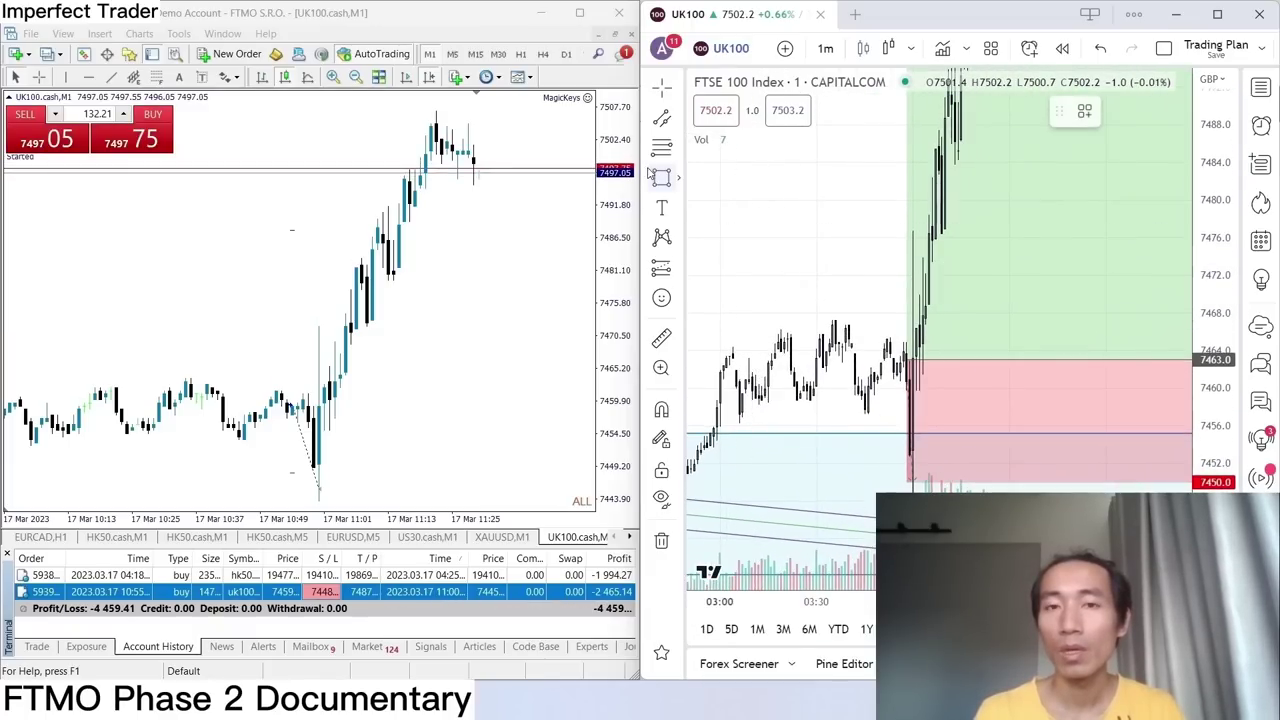
click(678, 176)
click(725, 195)
drag(910, 458, 931, 441)
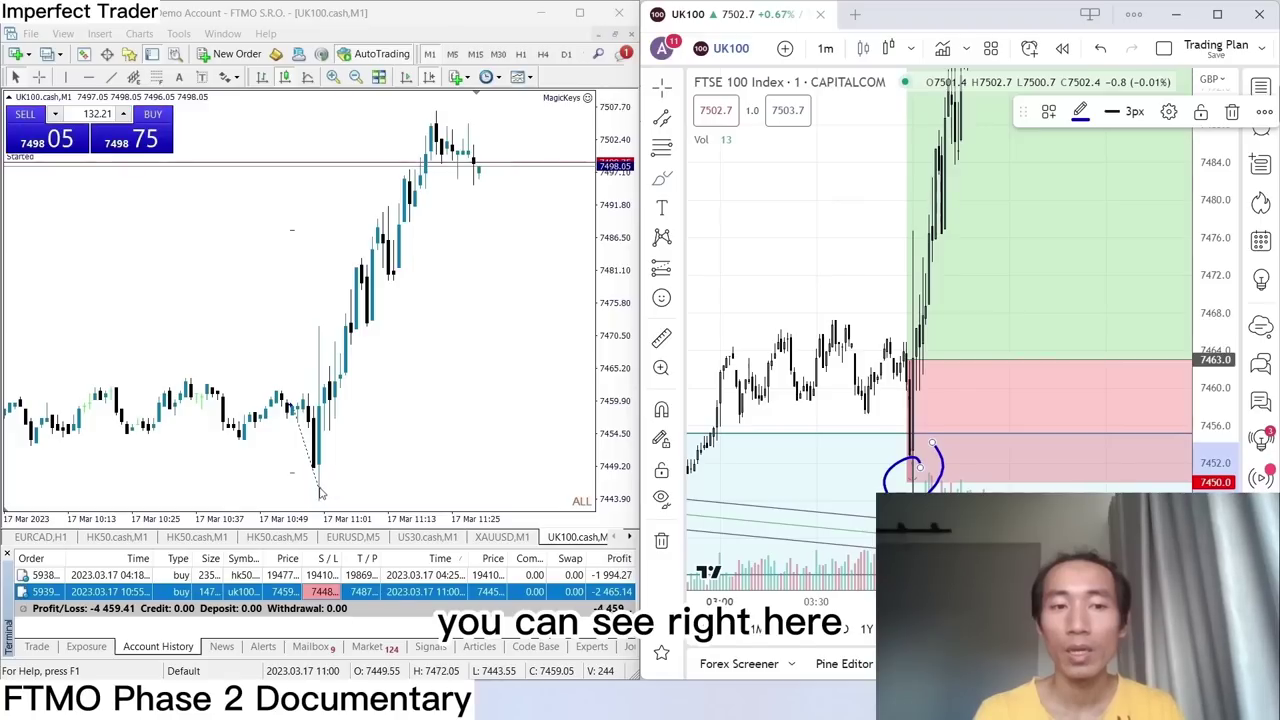
Examine the UK100 rally from the circled low up to the long position's take-profit level.
scroll(900, 257, down, 2)
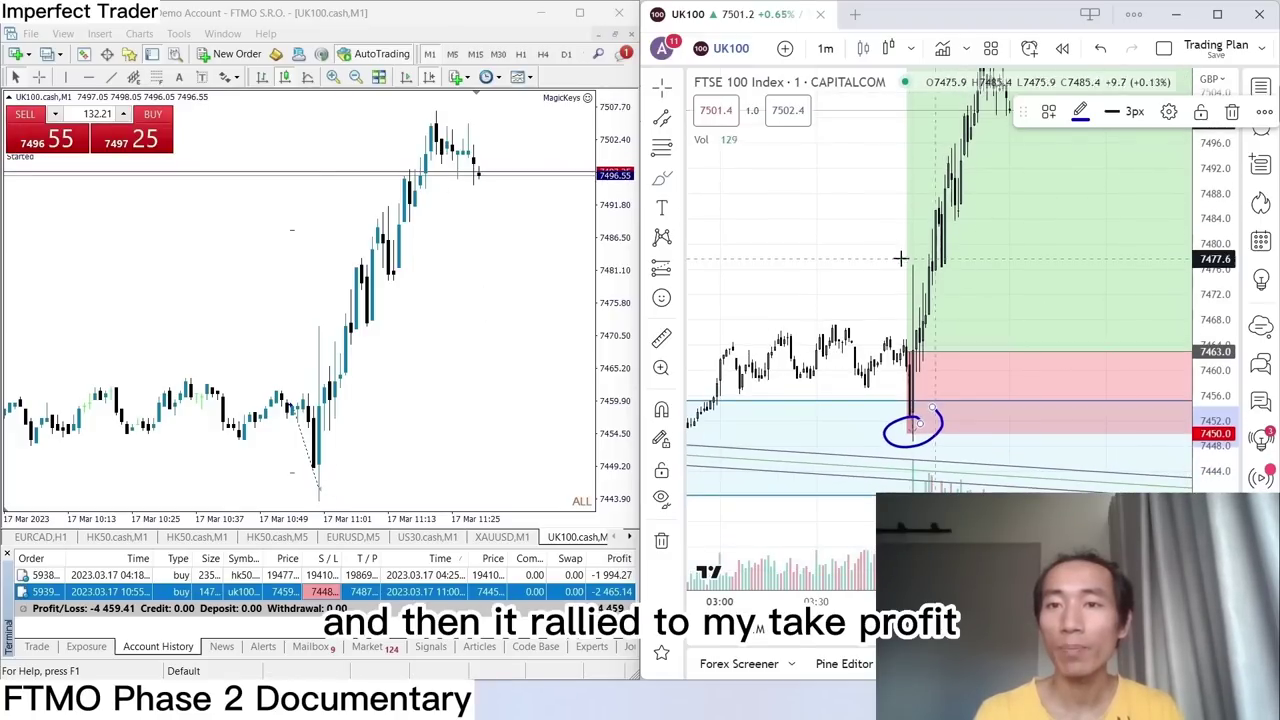
mouse_move(811, 234)
mouse_down()
mouse_move(773, 376)
mouse_move(757, 297)
mouse_move(746, 341)
mouse_up()
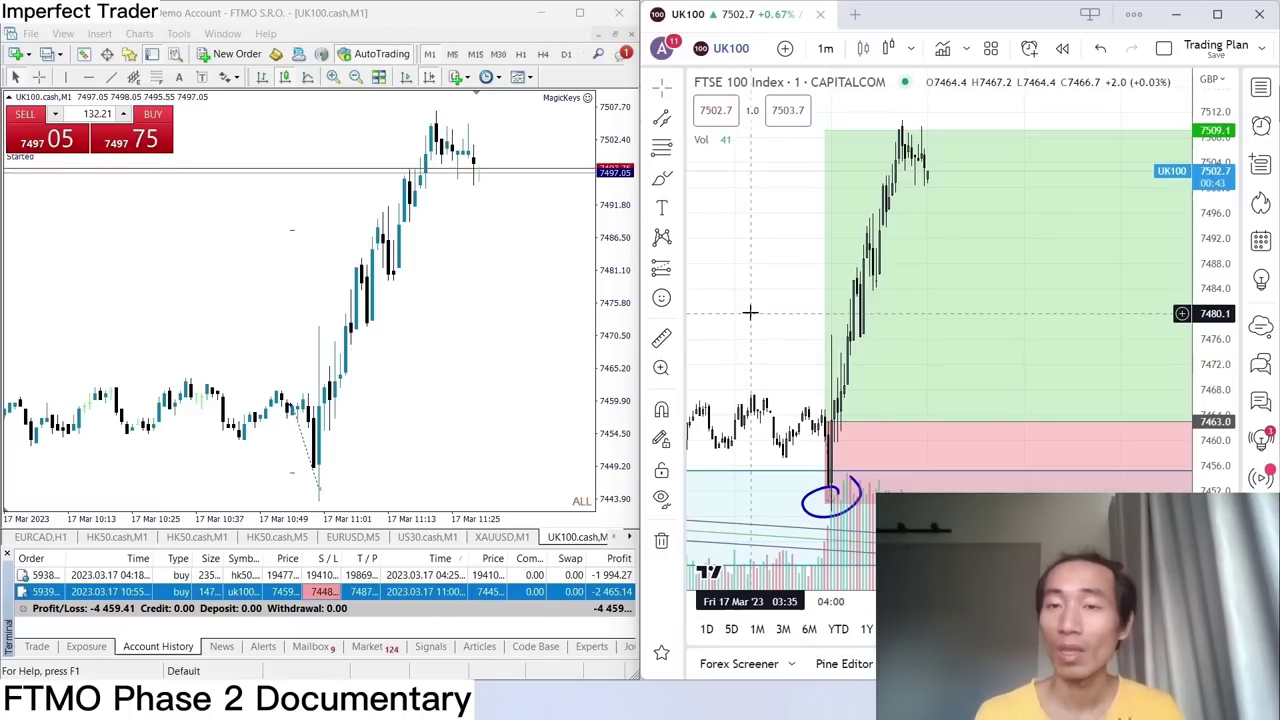
drag(750, 313, 793, 296)
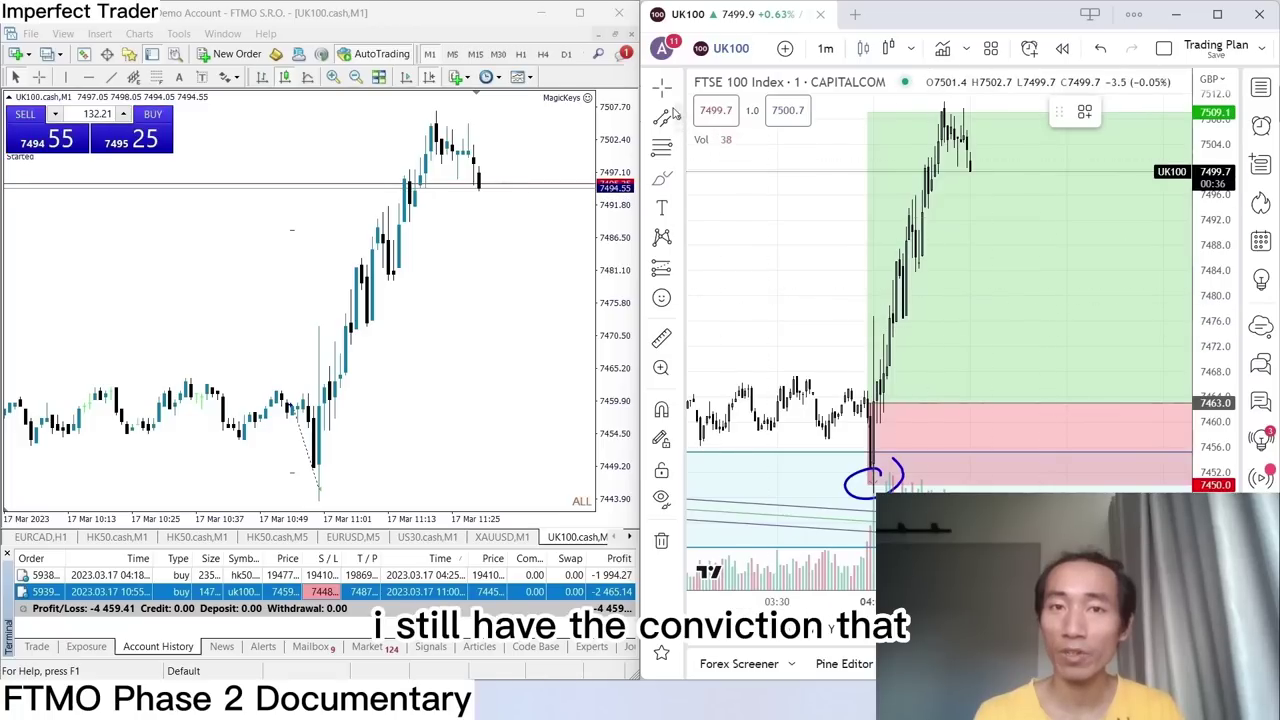
Trace the UK100 rally from the entry towards the target with a brush stroke, and undo the stroke.
drag(769, 305, 806, 310)
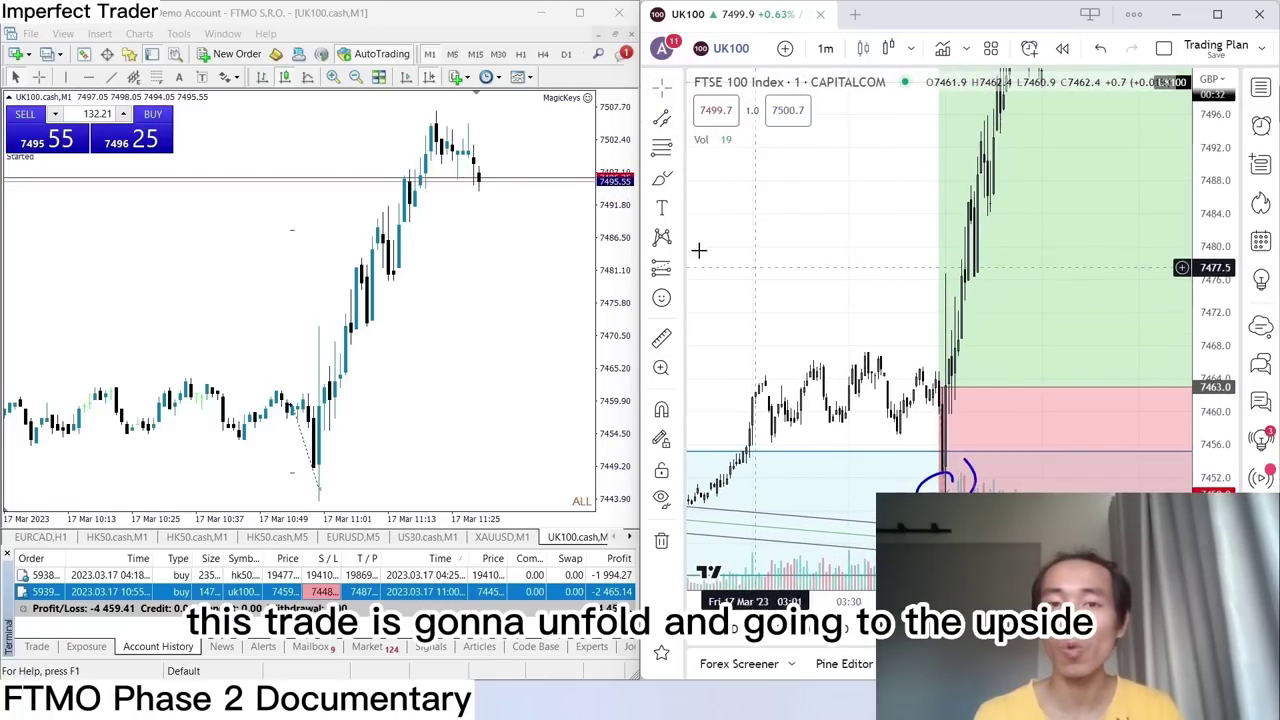
drag(946, 455, 1005, 118)
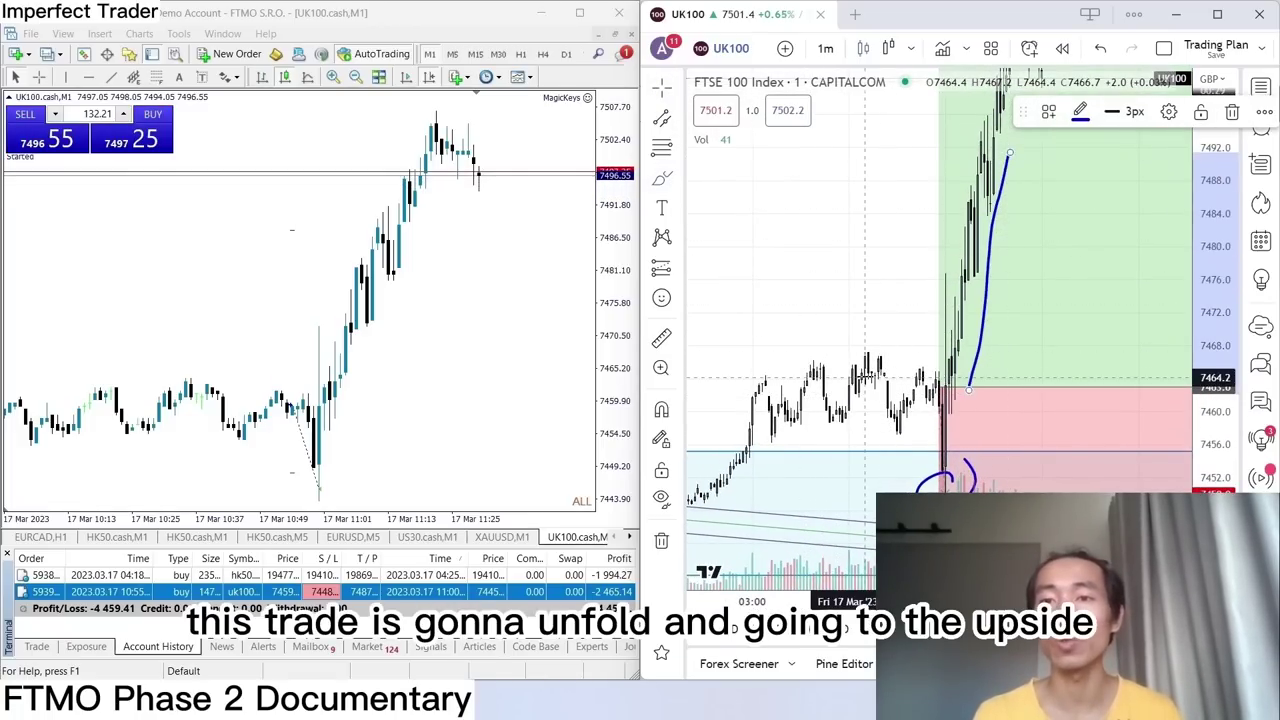
key(ctrl+z)
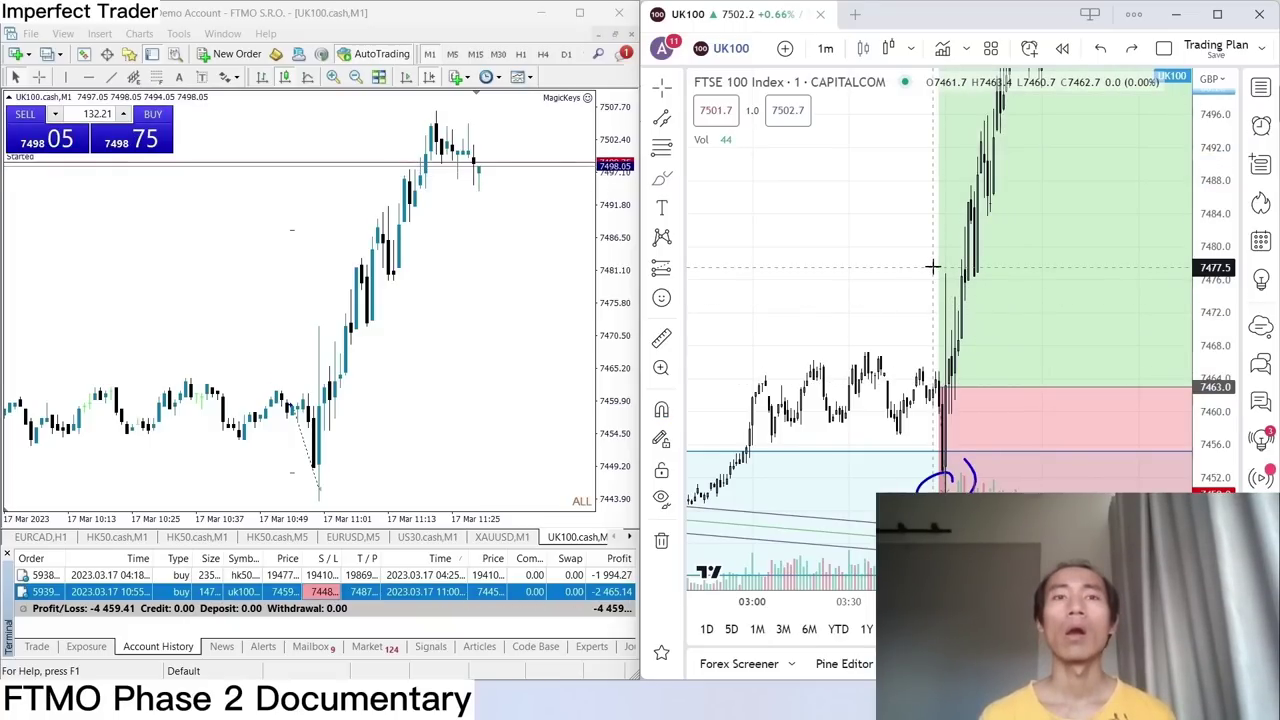
Circle the candles at the long position's 7463.0 entry level on the UK100 1-minute chart with the brush.
mouse_move(957, 360)
mouse_down()
mouse_move(944, 372)
mouse_move(977, 381)
mouse_move(990, 372)
mouse_move(955, 358)
mouse_move(981, 361)
mouse_up()
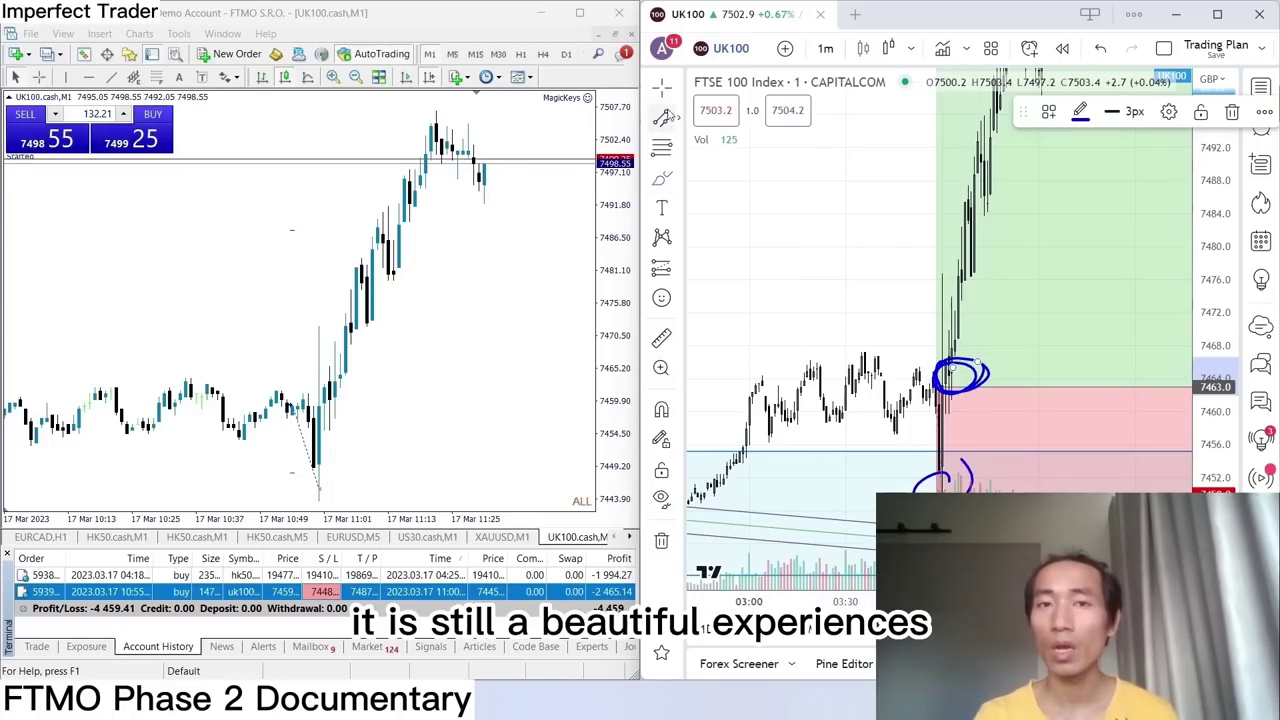
drag(814, 277, 770, 277)
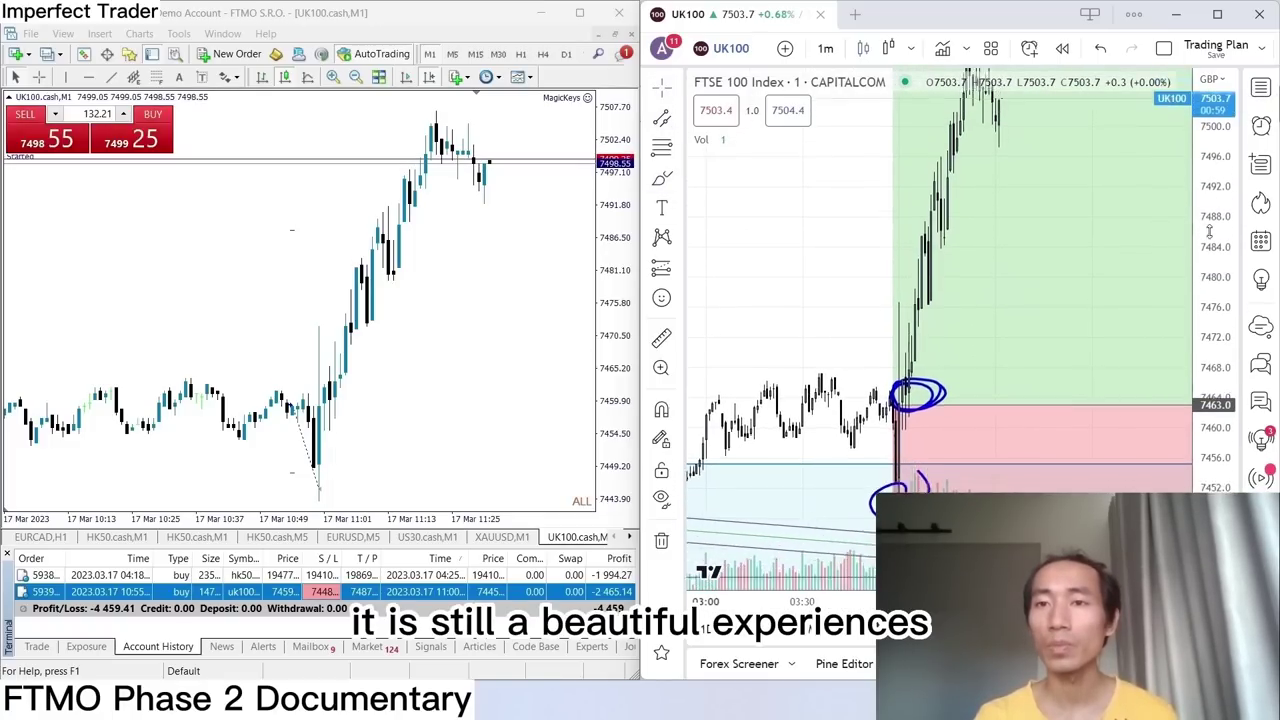
drag(1209, 232, 1209, 262)
drag(814, 299, 789, 299)
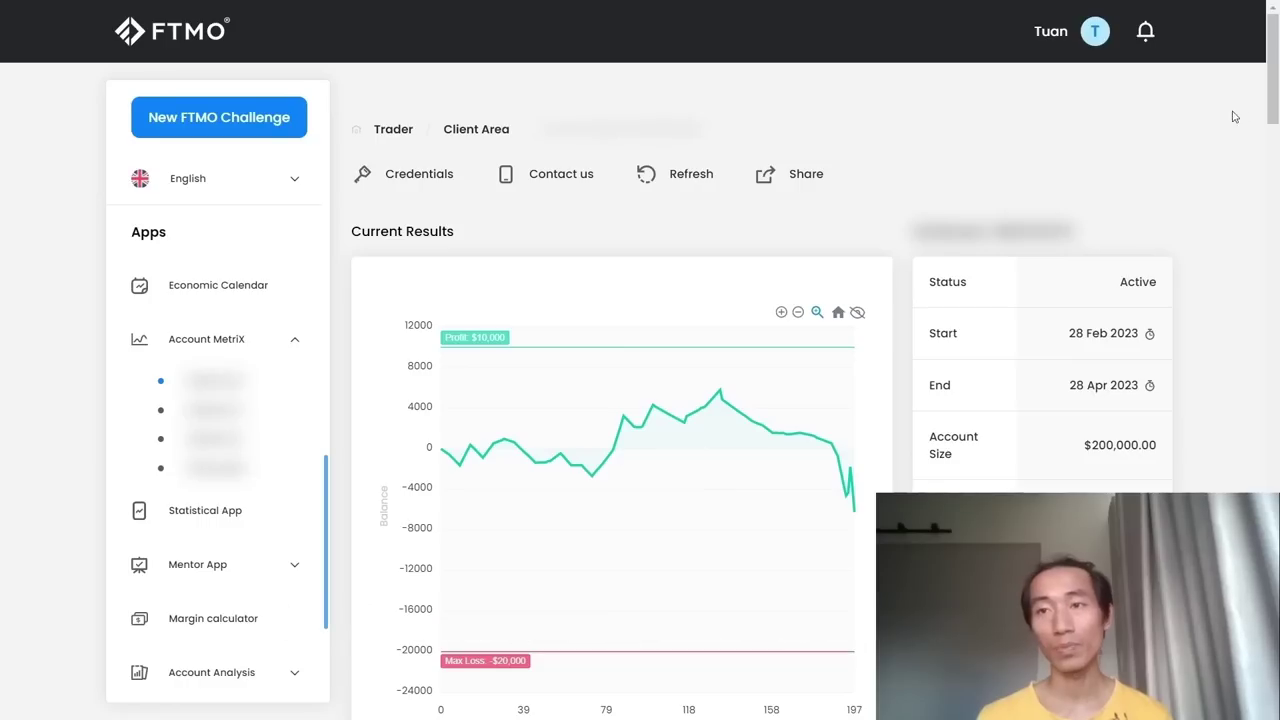
Switch to the FTMO Account MetriX page and examine the results, objectives, statistics and daily summary back to 28 Feb.
drag(1277, 90, 1242, 286)
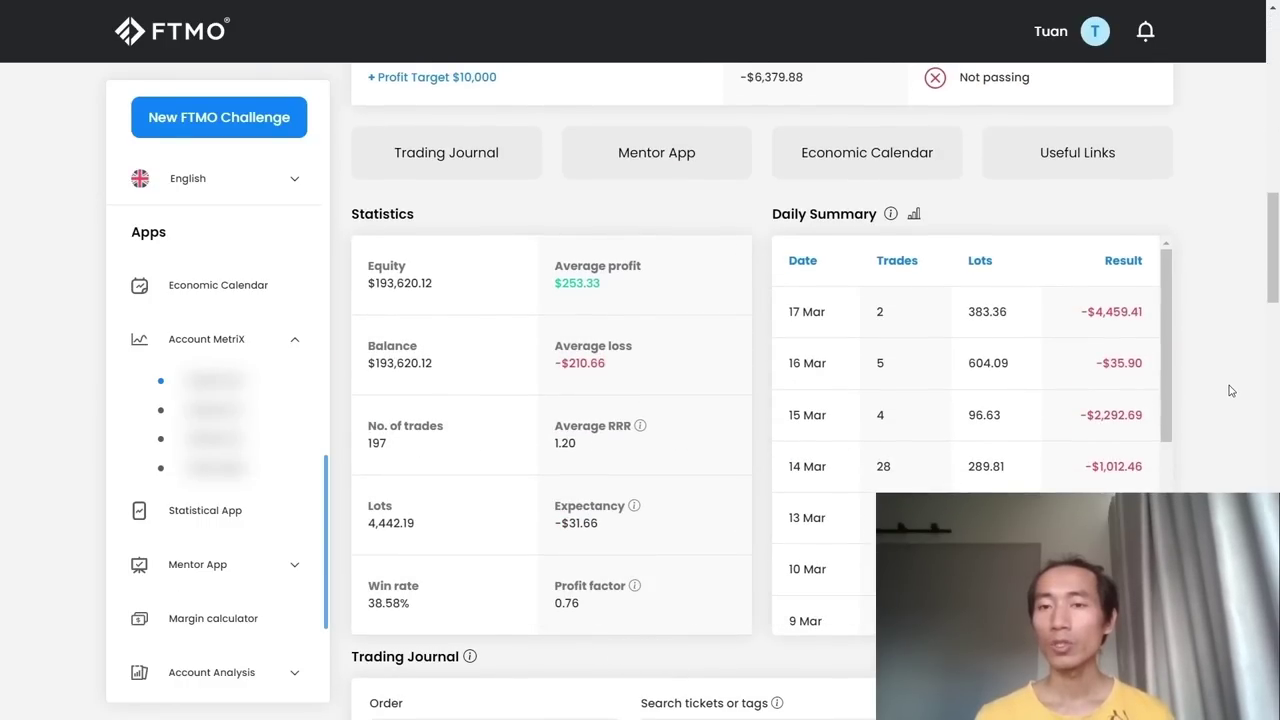
drag(783, 362, 838, 360)
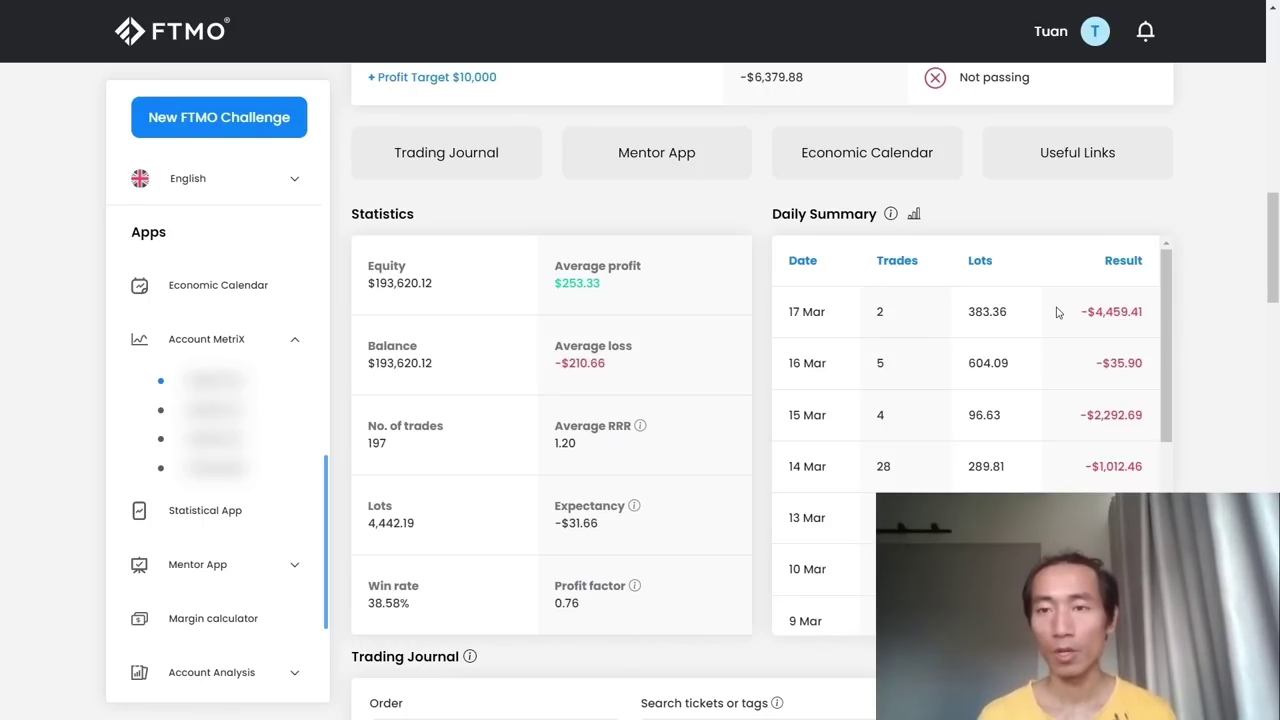
scroll(1057, 313, up, 5)
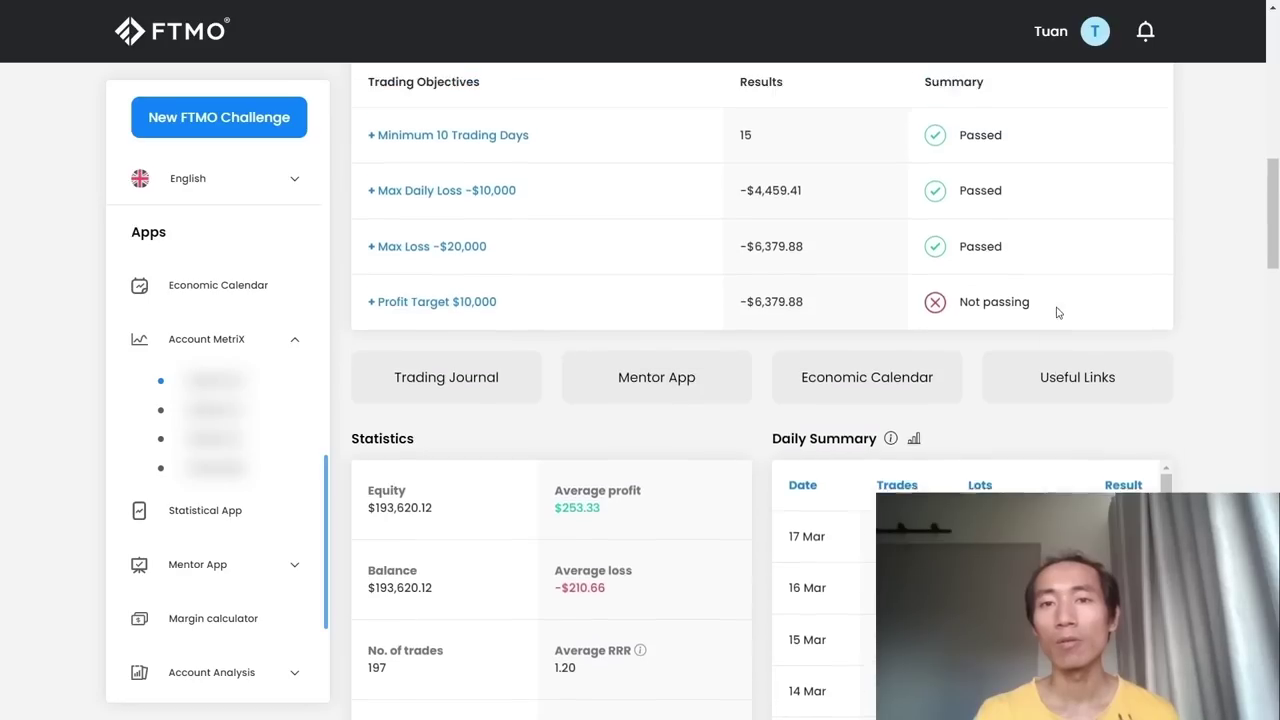
scroll(1094, 320, up, 6)
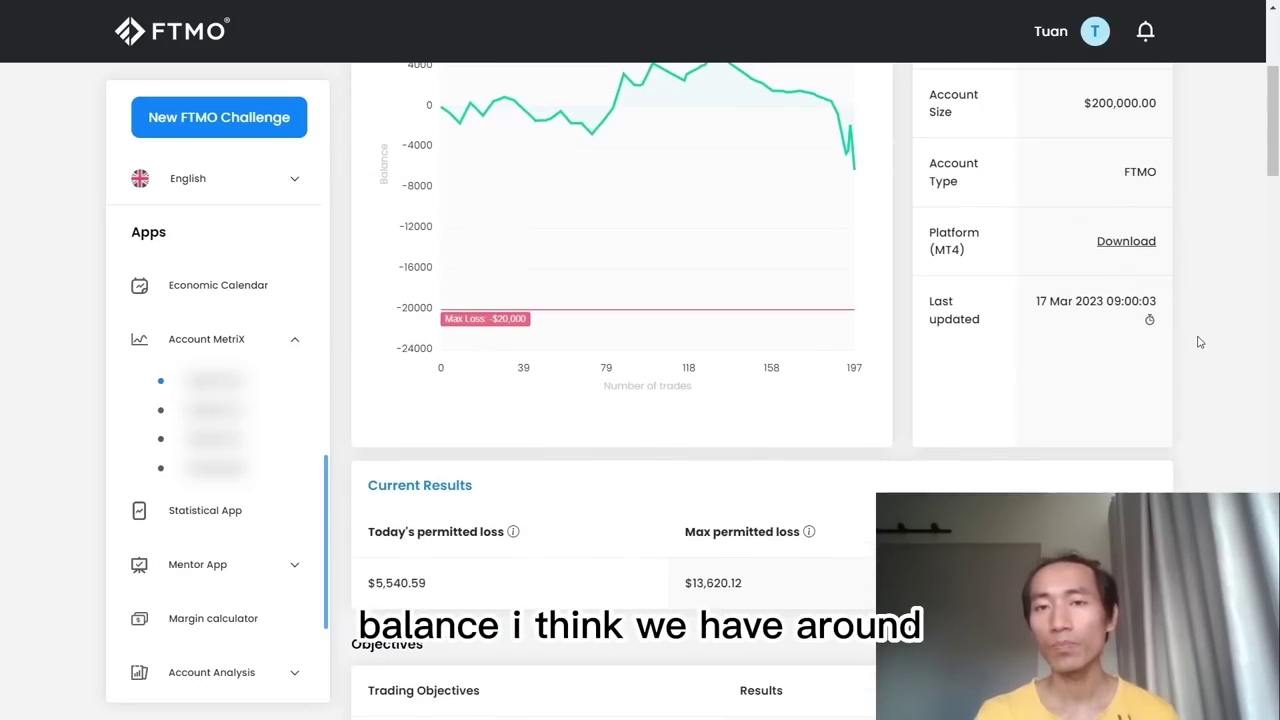
scroll(1208, 350, down, 7)
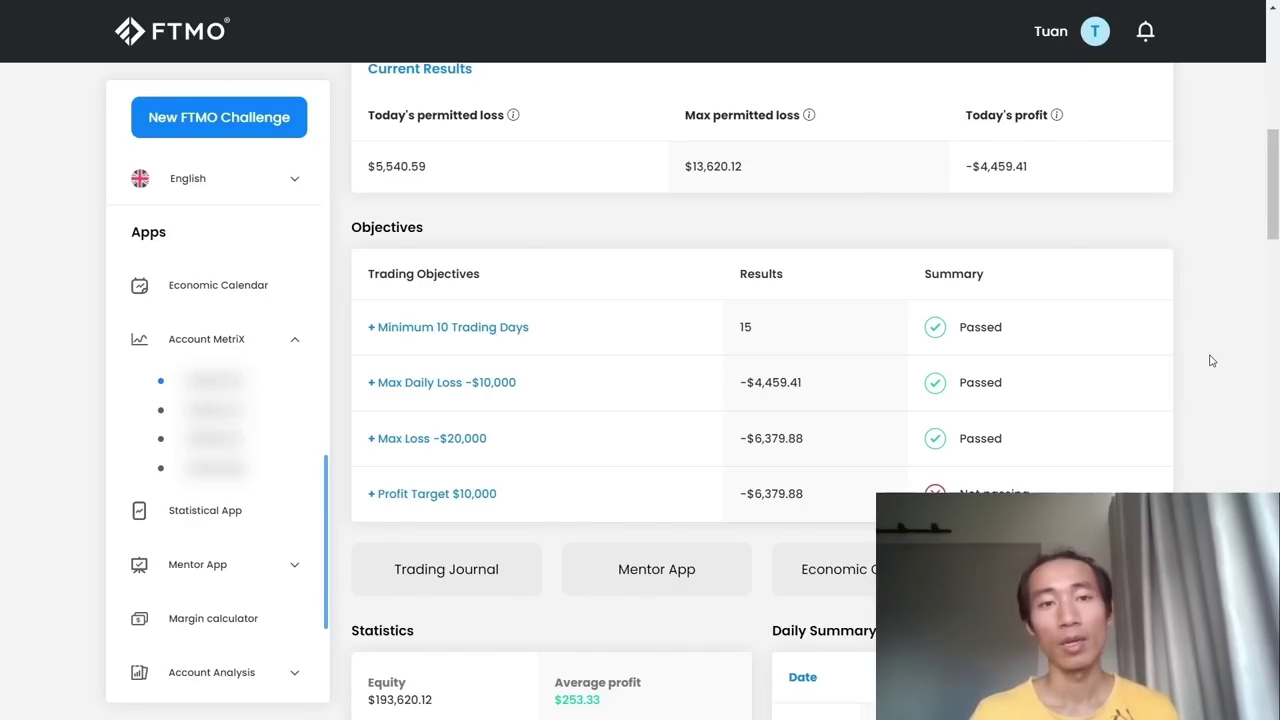
scroll(1210, 360, down, 4)
scroll(1000, 400, down, 3)
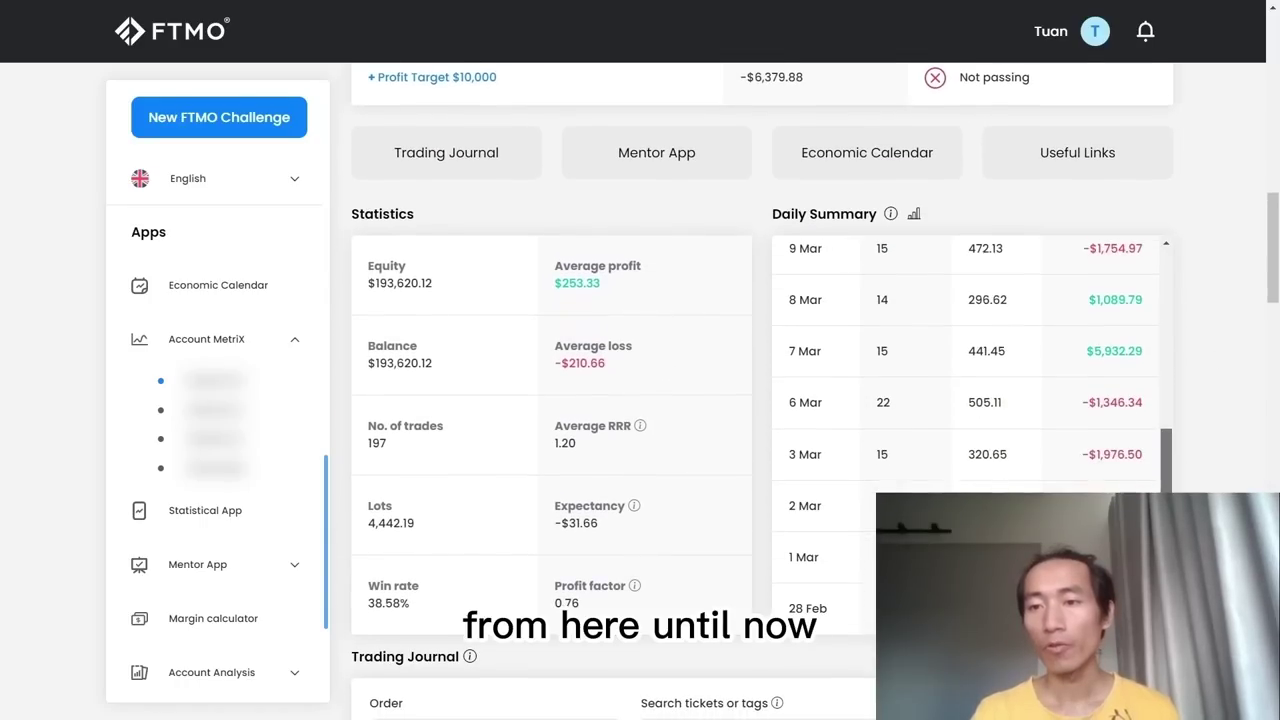
Compare the latest daily summary entries with the trading objectives and account statistics.
scroll(1100, 380, up, 4)
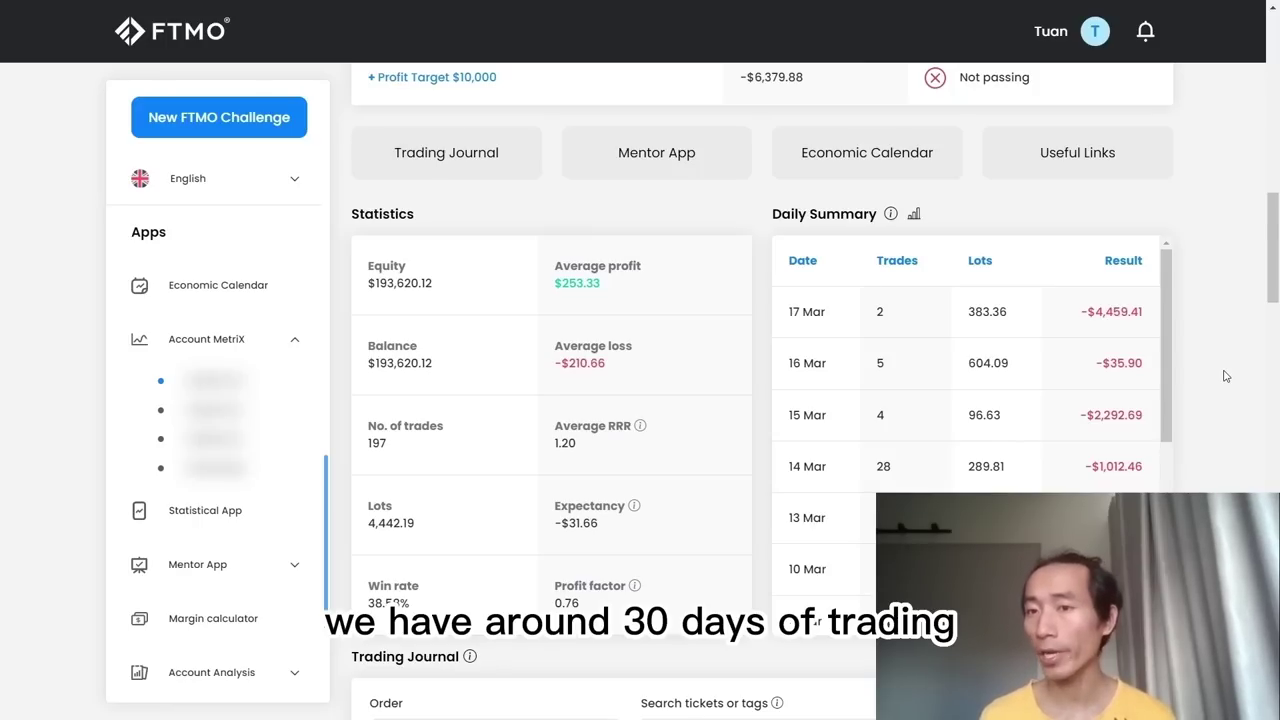
scroll(1220, 375, up, 2)
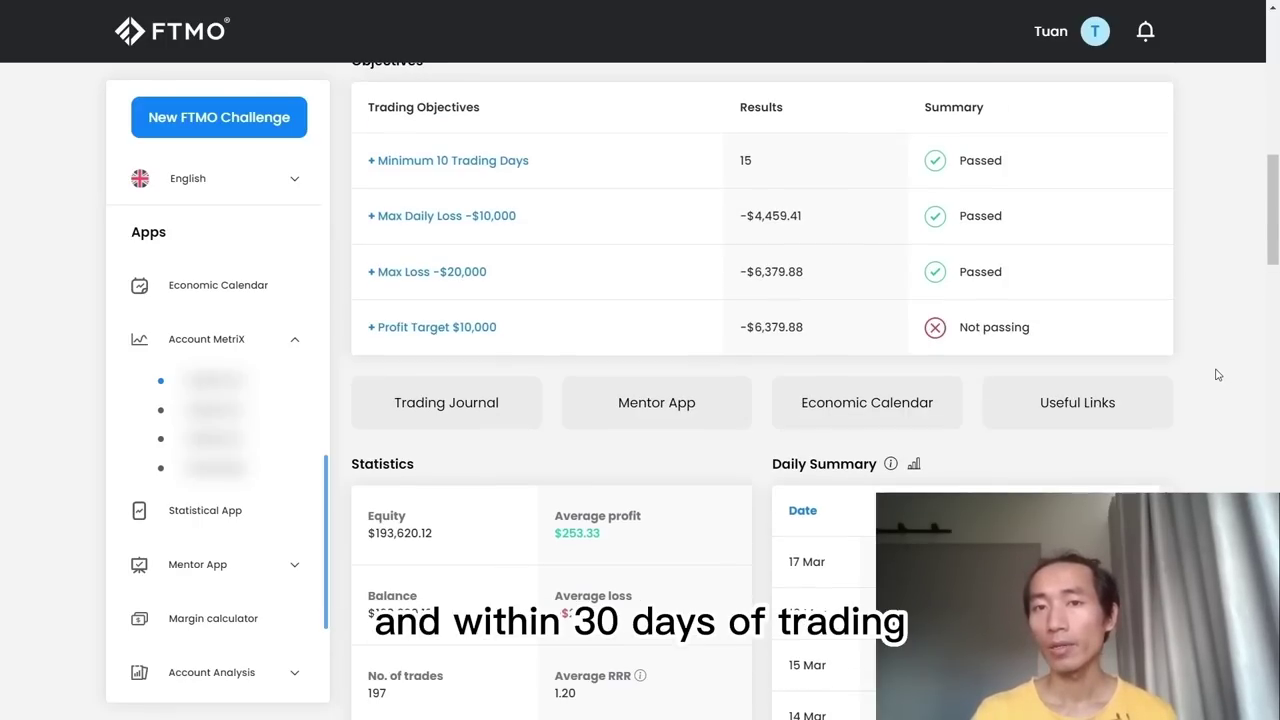
scroll(1220, 380, up, 1)
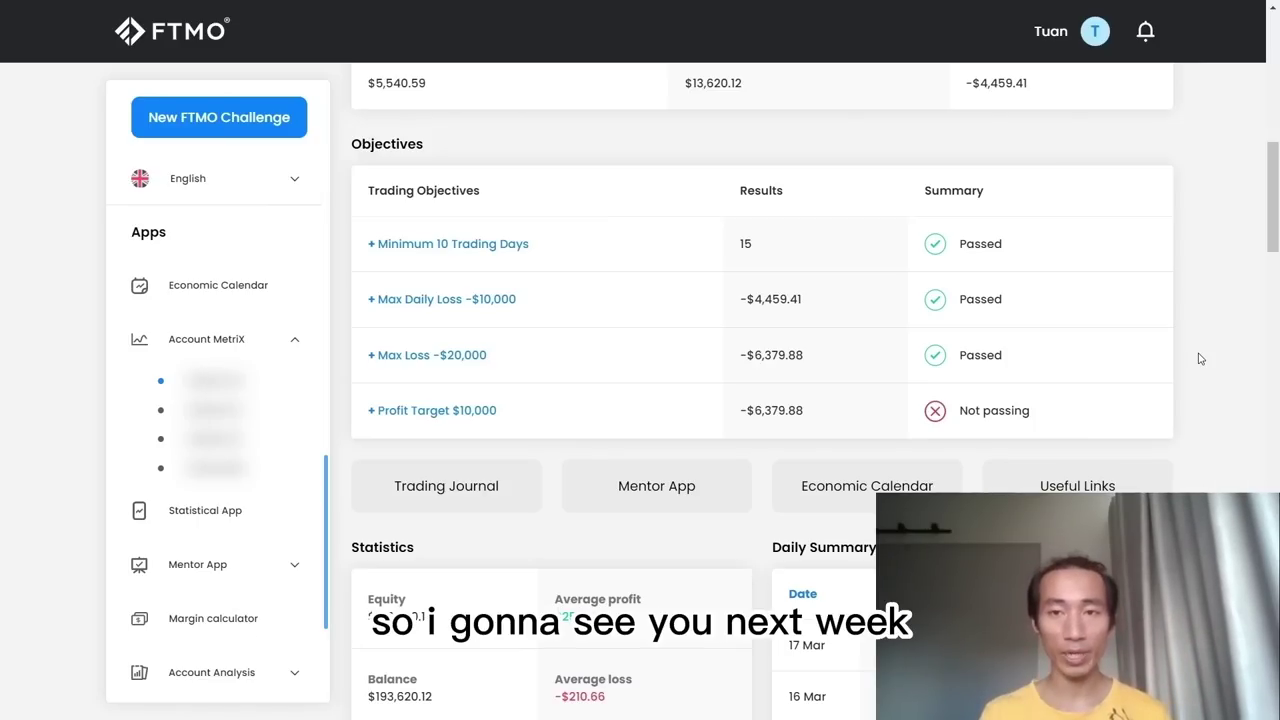
scroll(1160, 383, down, 3)
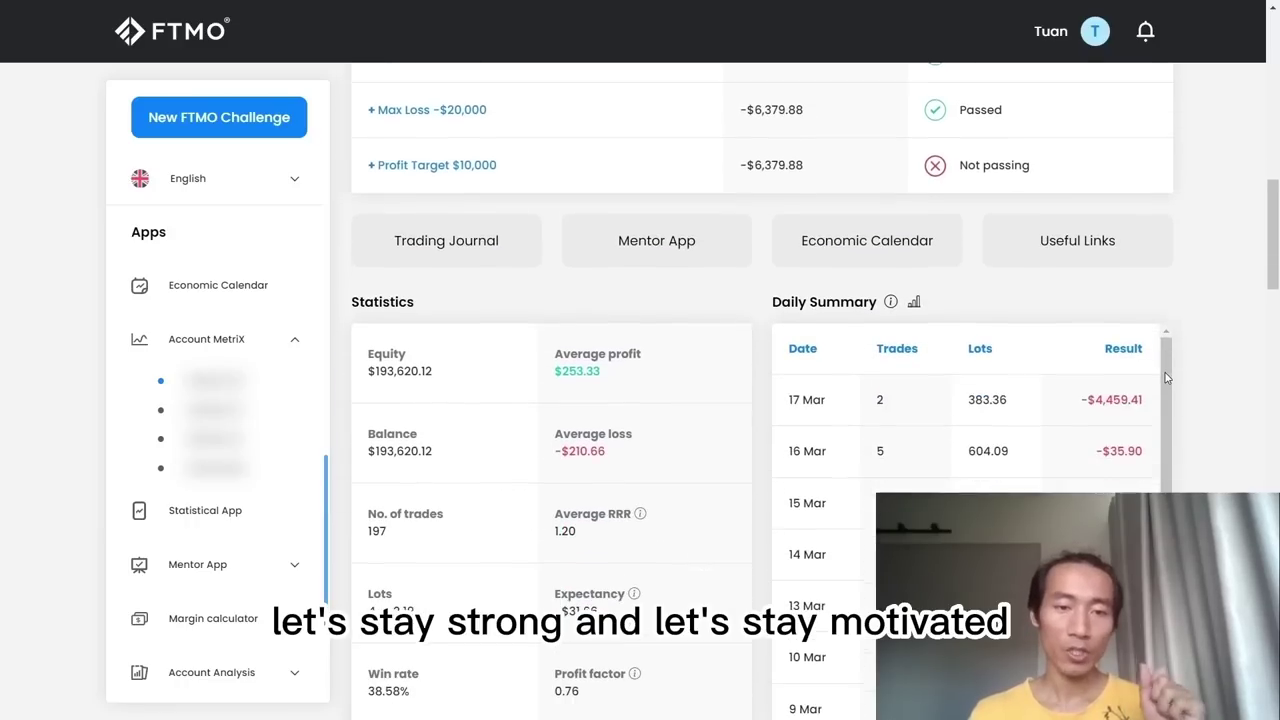
scroll(1183, 355, down, 2)
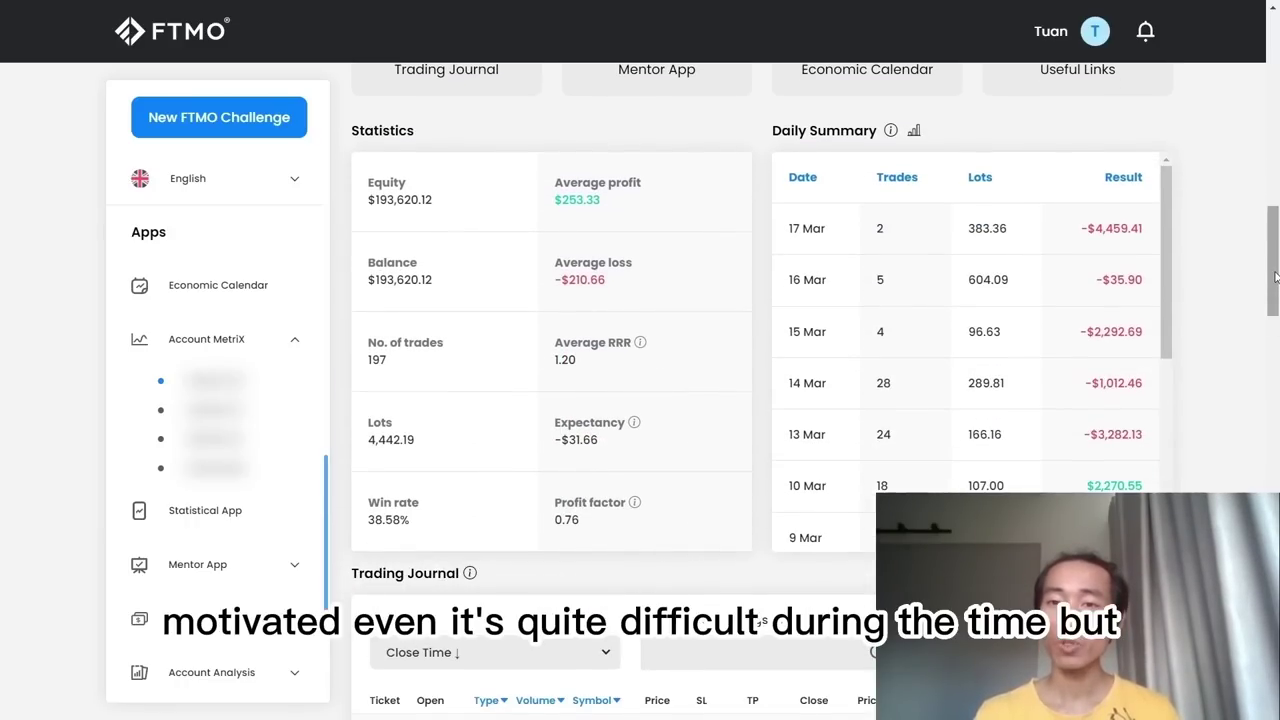
drag(1275, 277, 1249, 260)
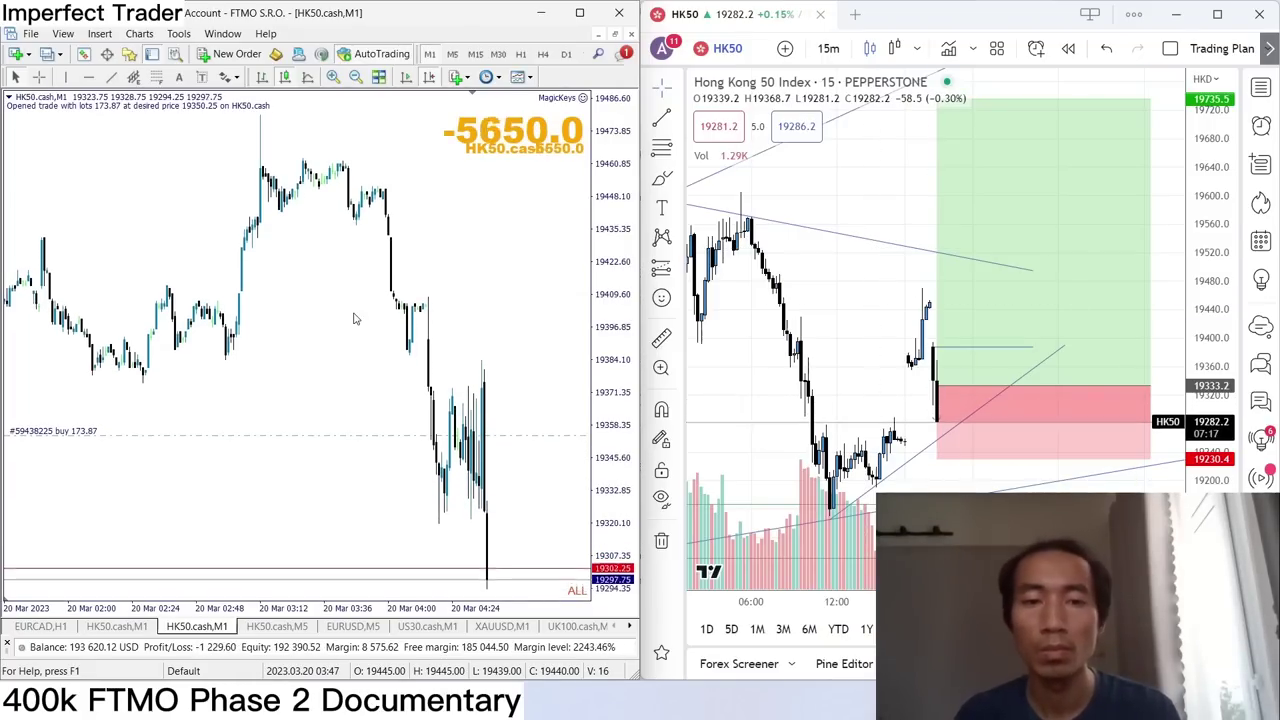
Close the losing HK50 buy position in full with the On-Screen Magic Keys and minimize the keypad.
drag(806, 220, 866, 220)
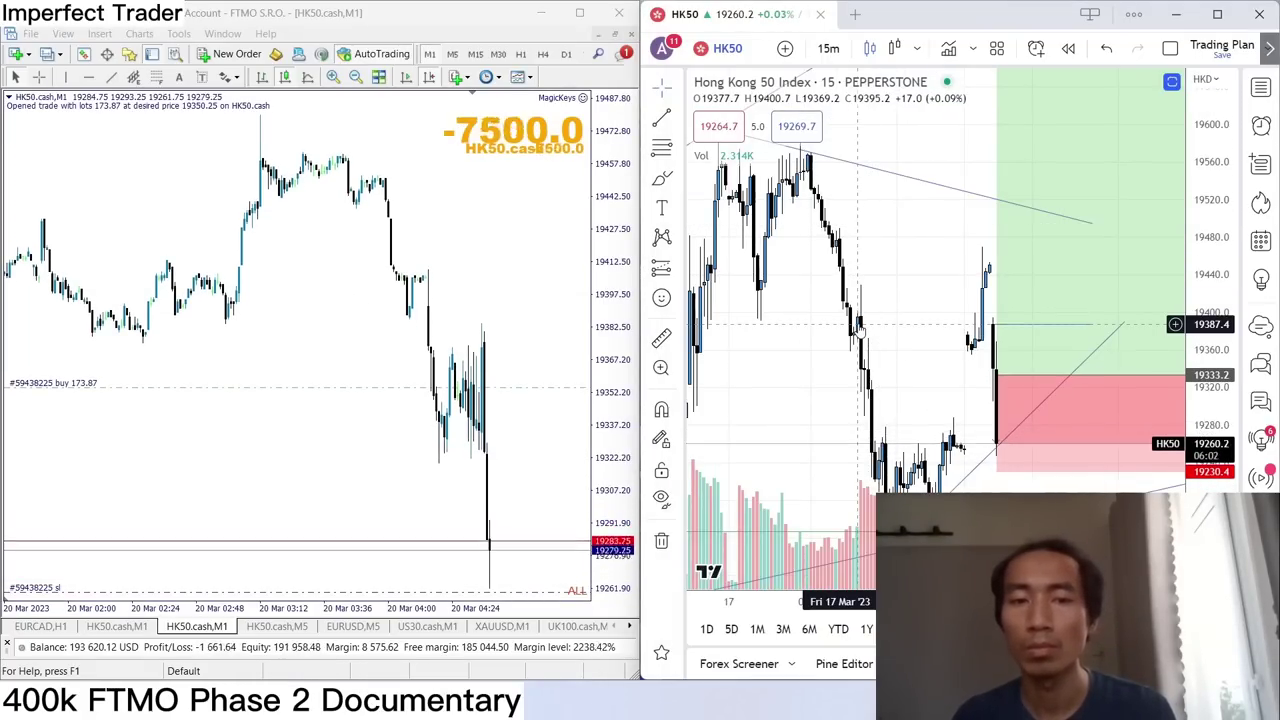
click(165, 305)
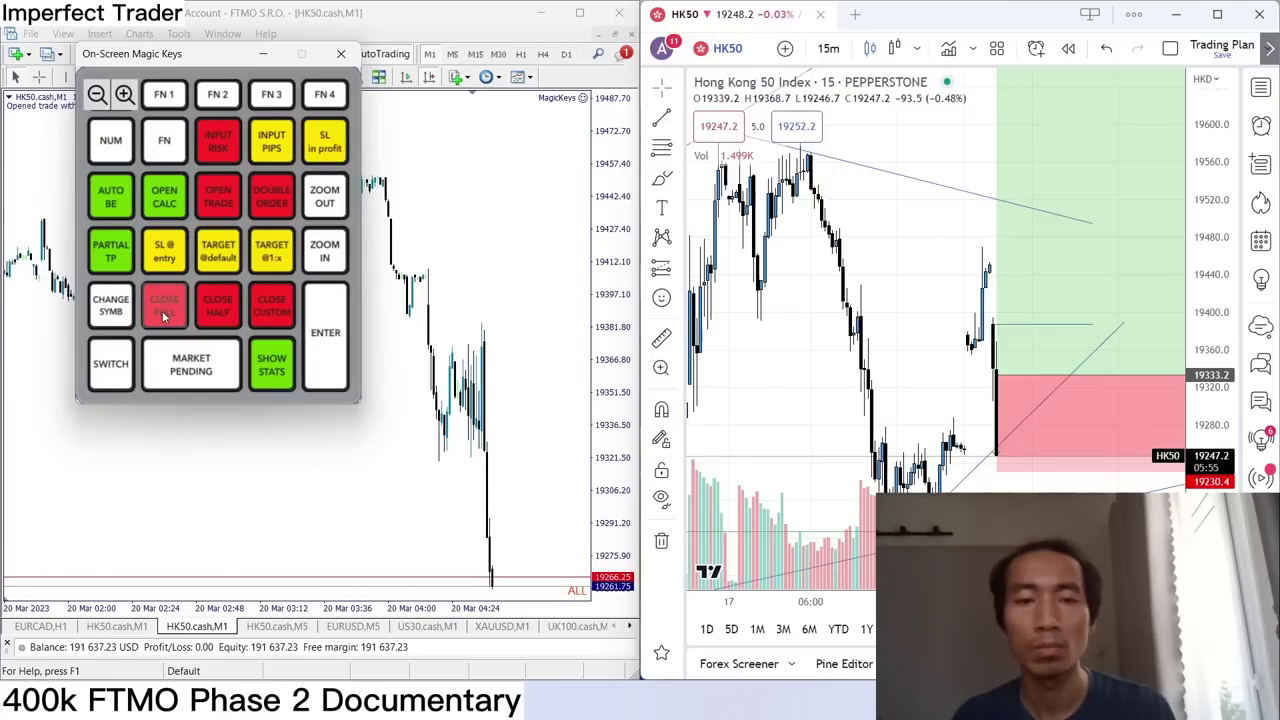
click(263, 53)
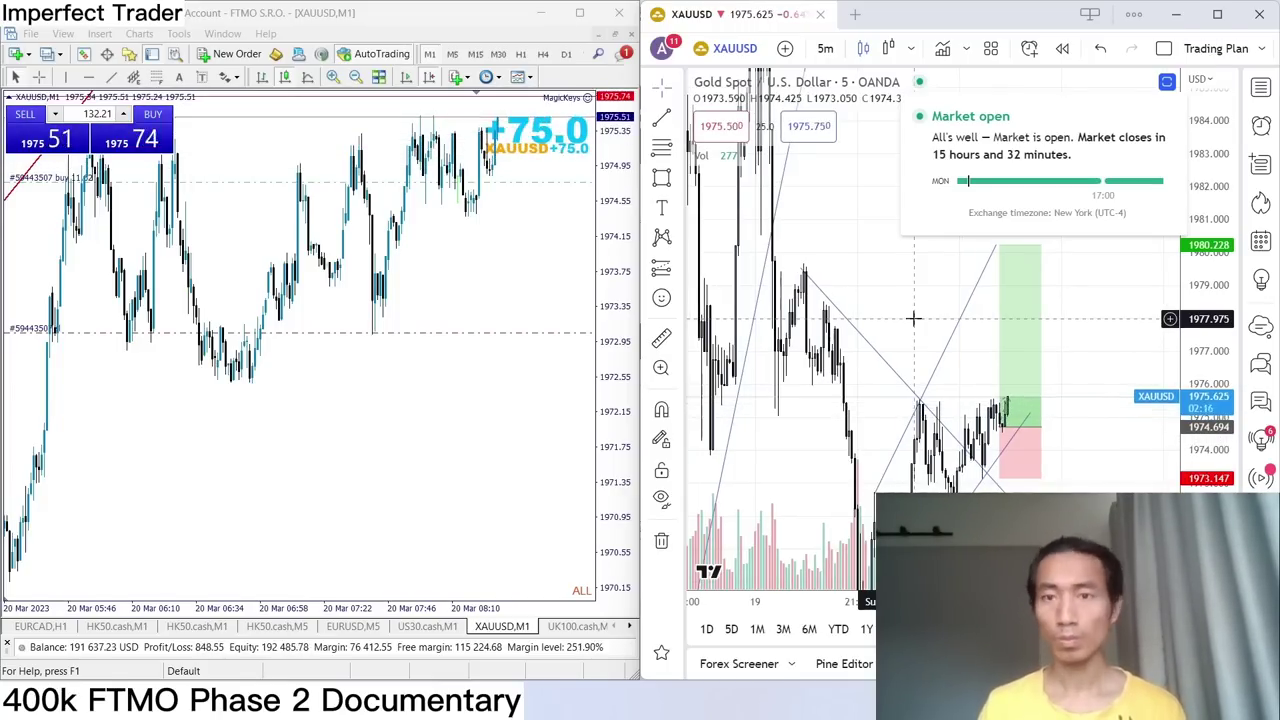
Set the XAUUSD chart to 5 minutes, close the XAUUSD buy position in full and minimize the Magic Keys keypad.
click(515, 455)
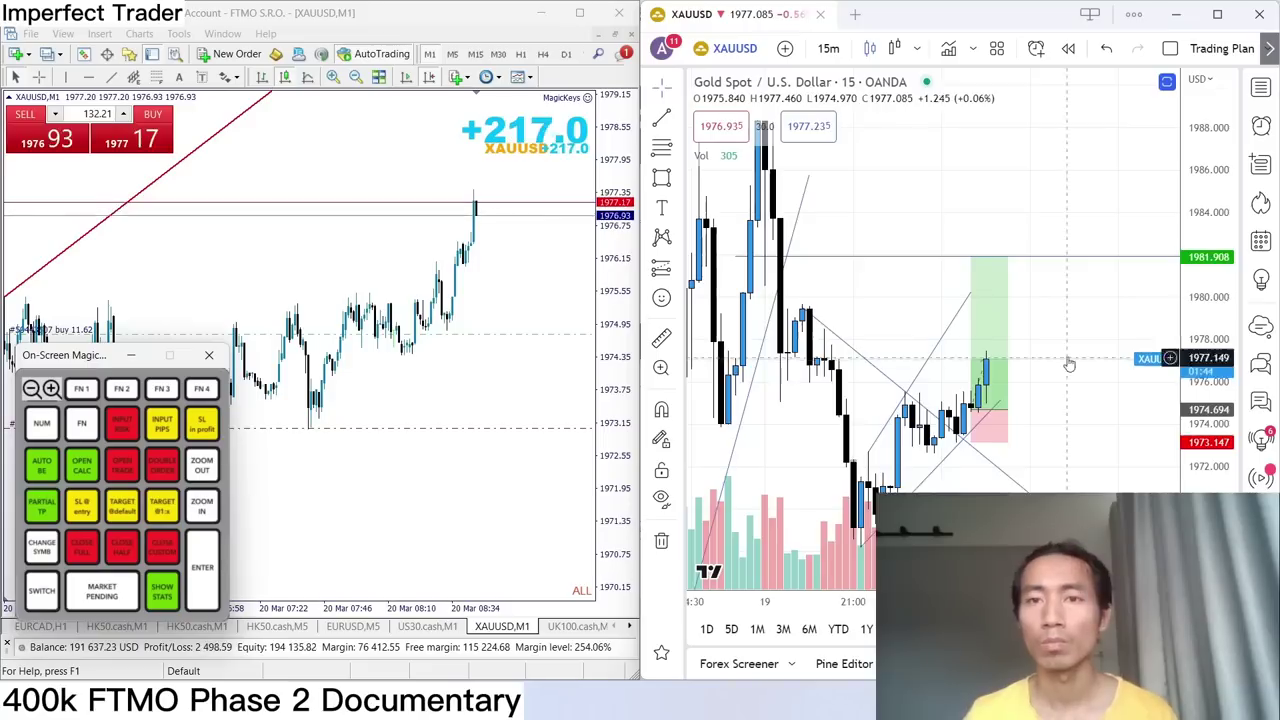
key(5)
key(Return)
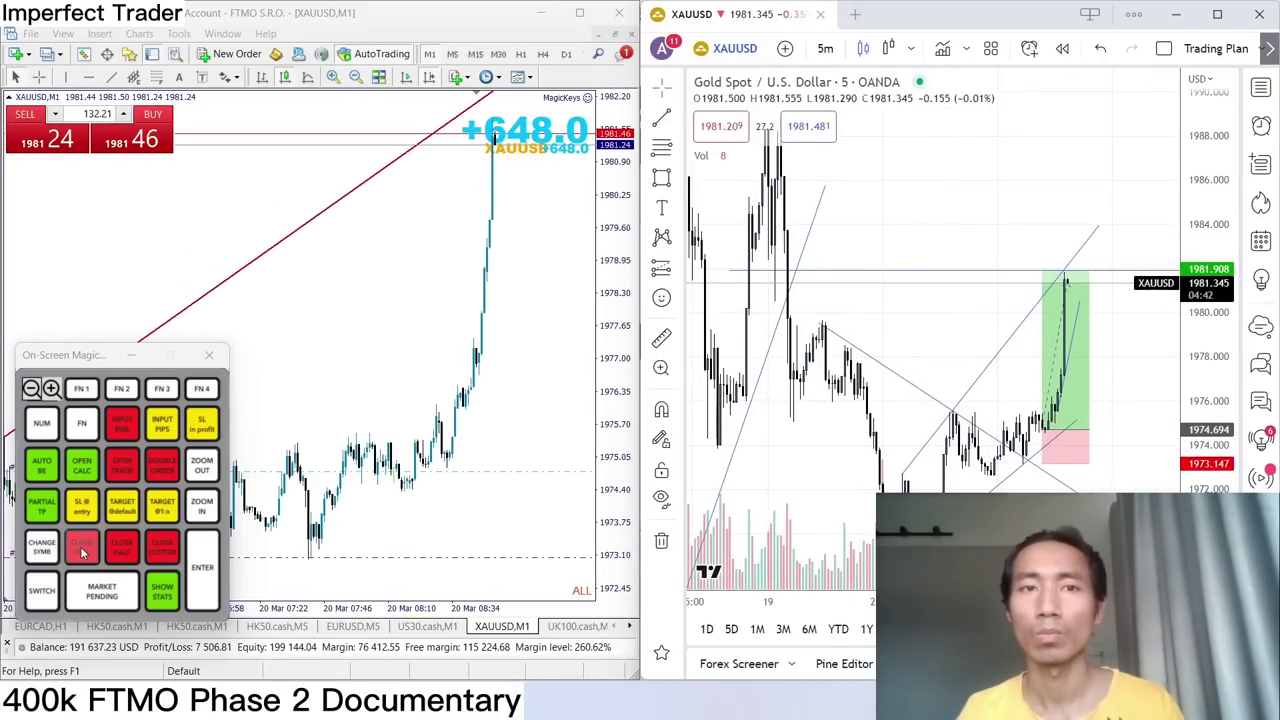
click(83, 552)
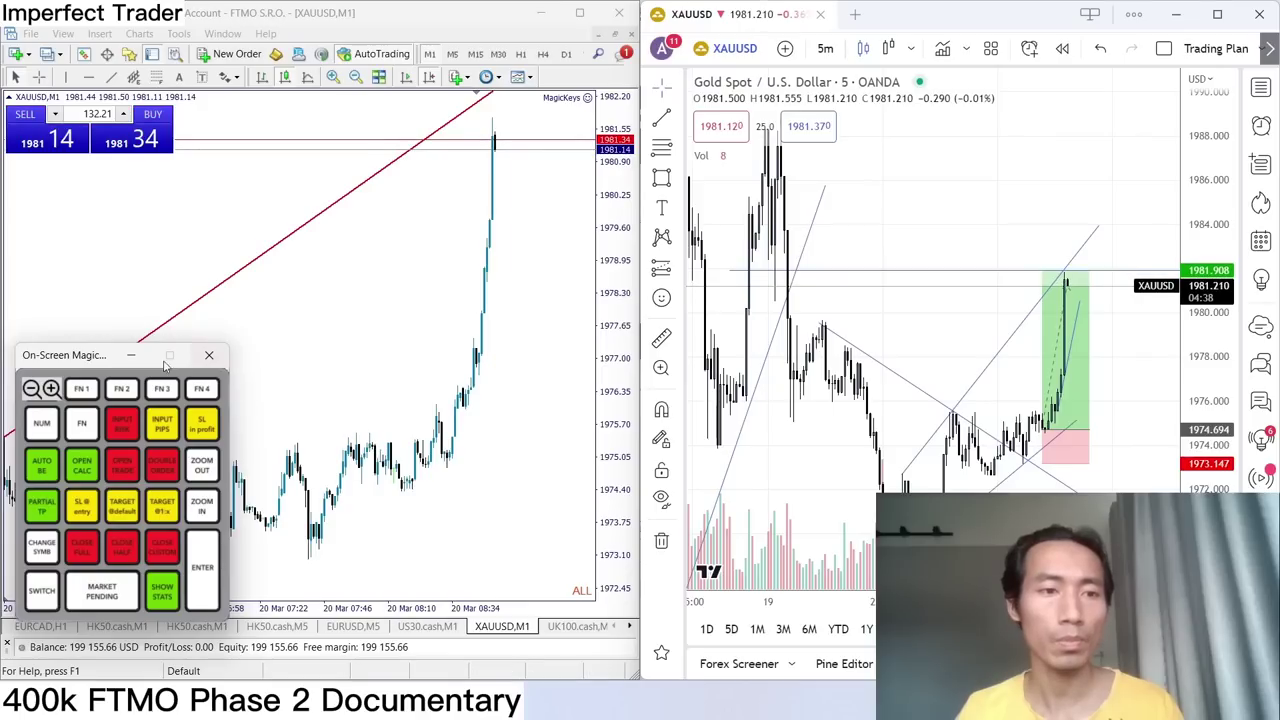
click(131, 357)
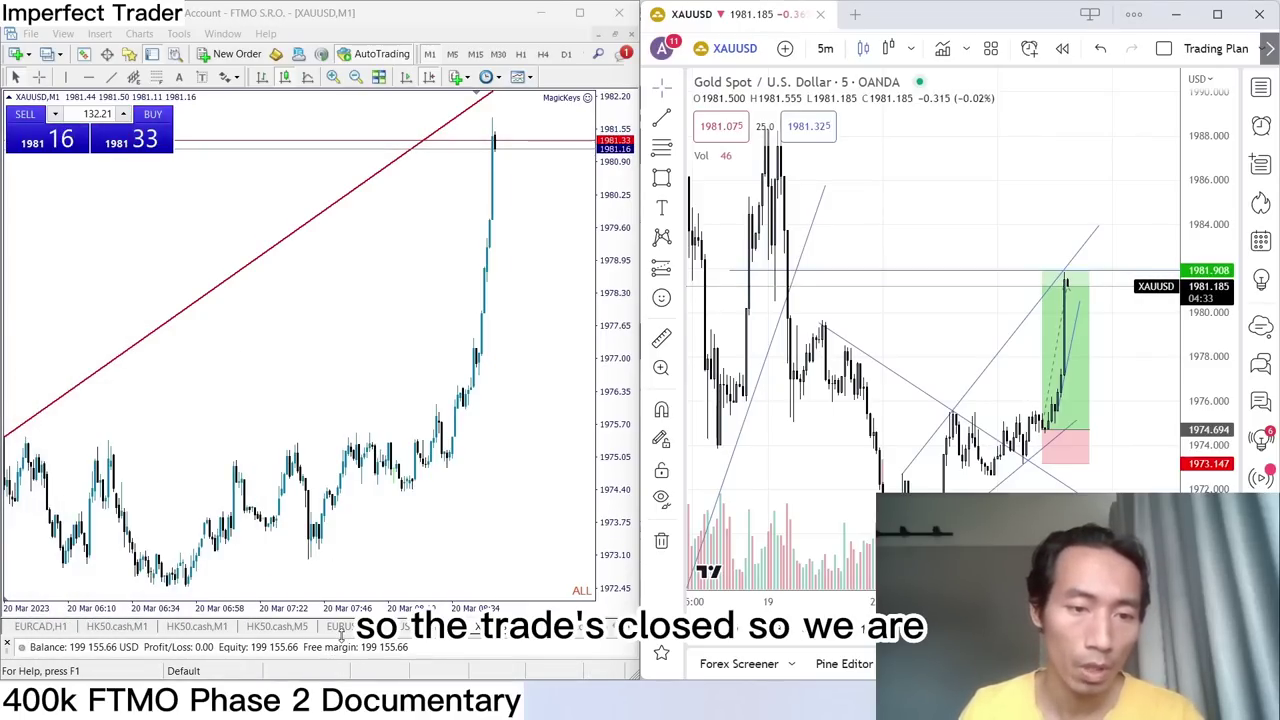
Expand the MetaTrader terminal and review the closed HK50 and XAUUSD trades in the account history.
drag(330, 637, 372, 551)
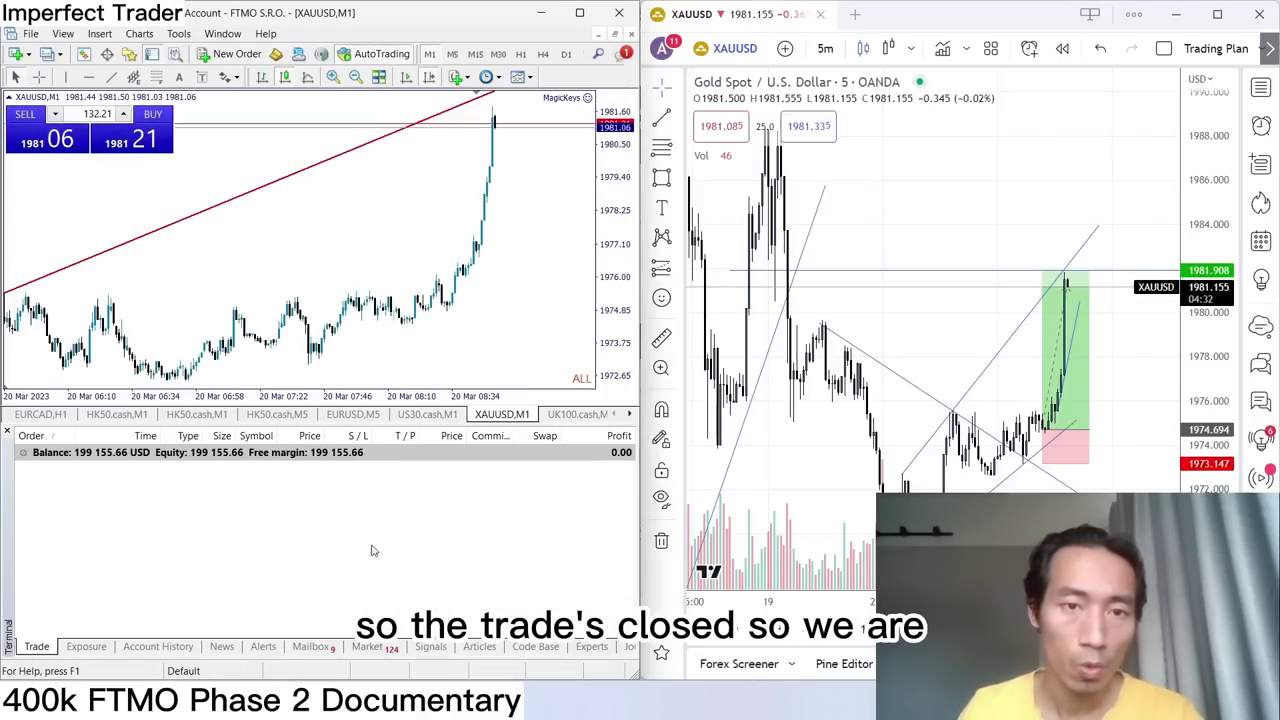
click(158, 646)
click(535, 474)
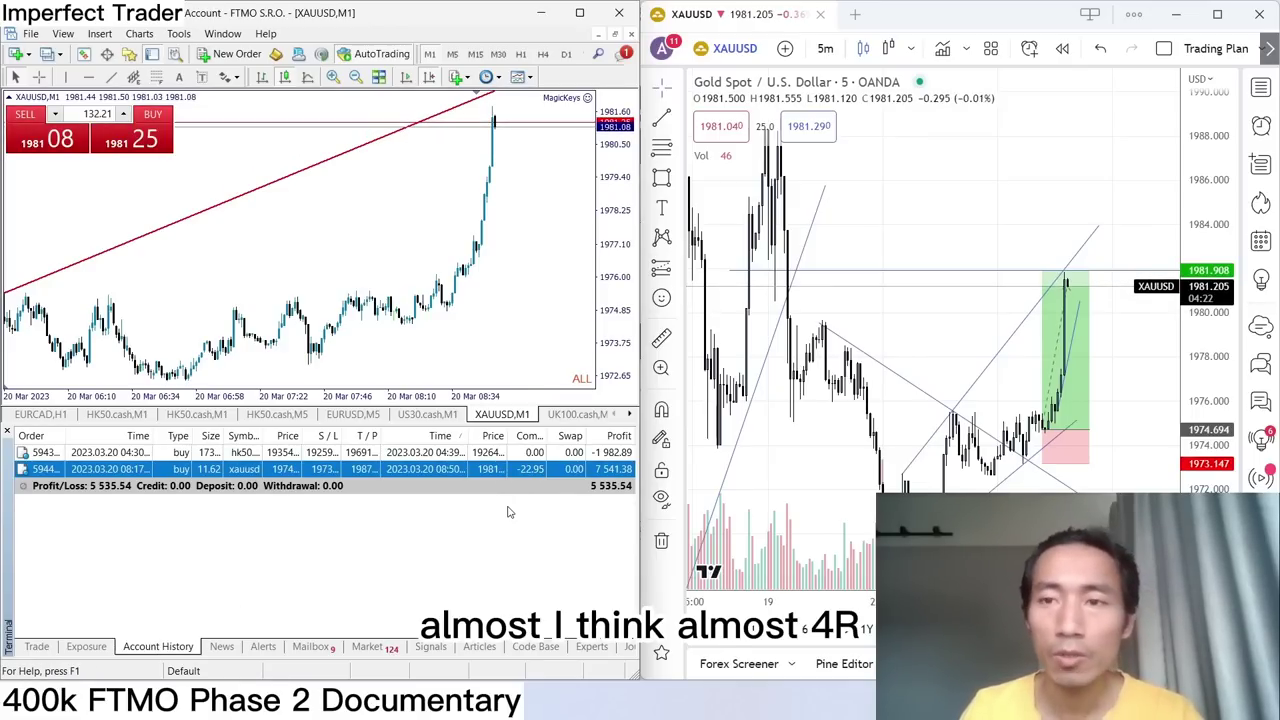
click(343, 491)
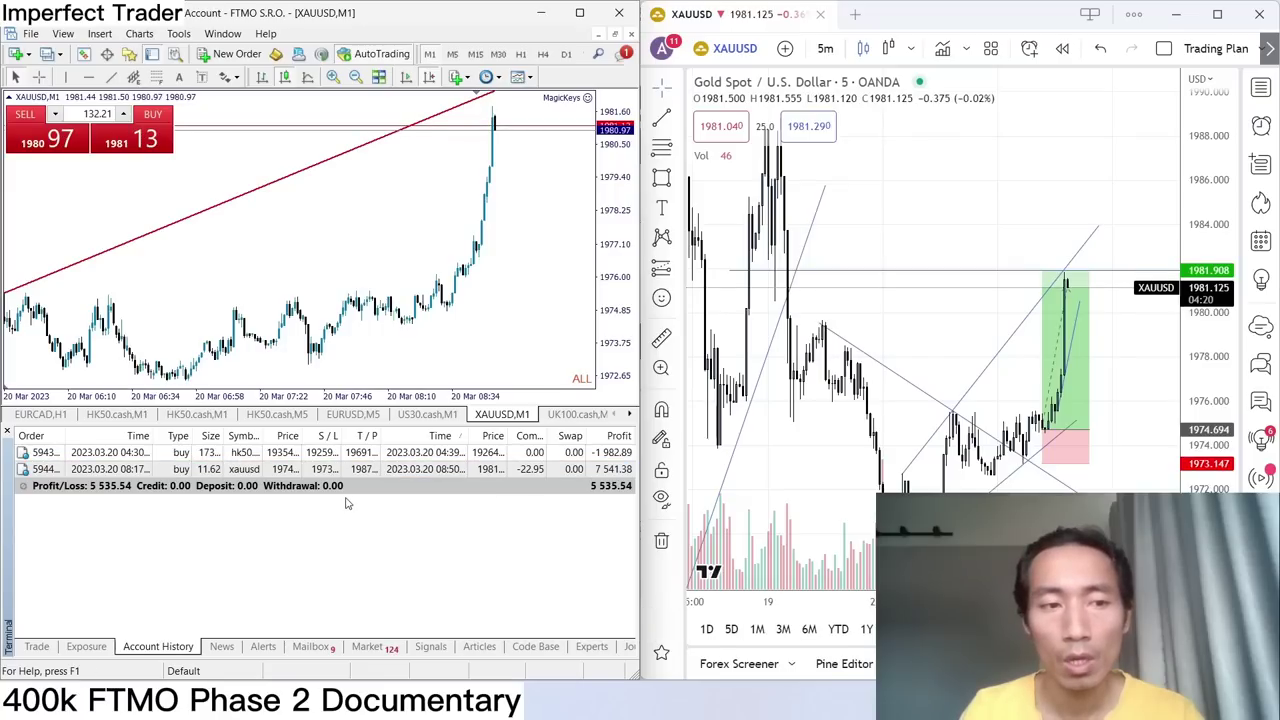
click(496, 456)
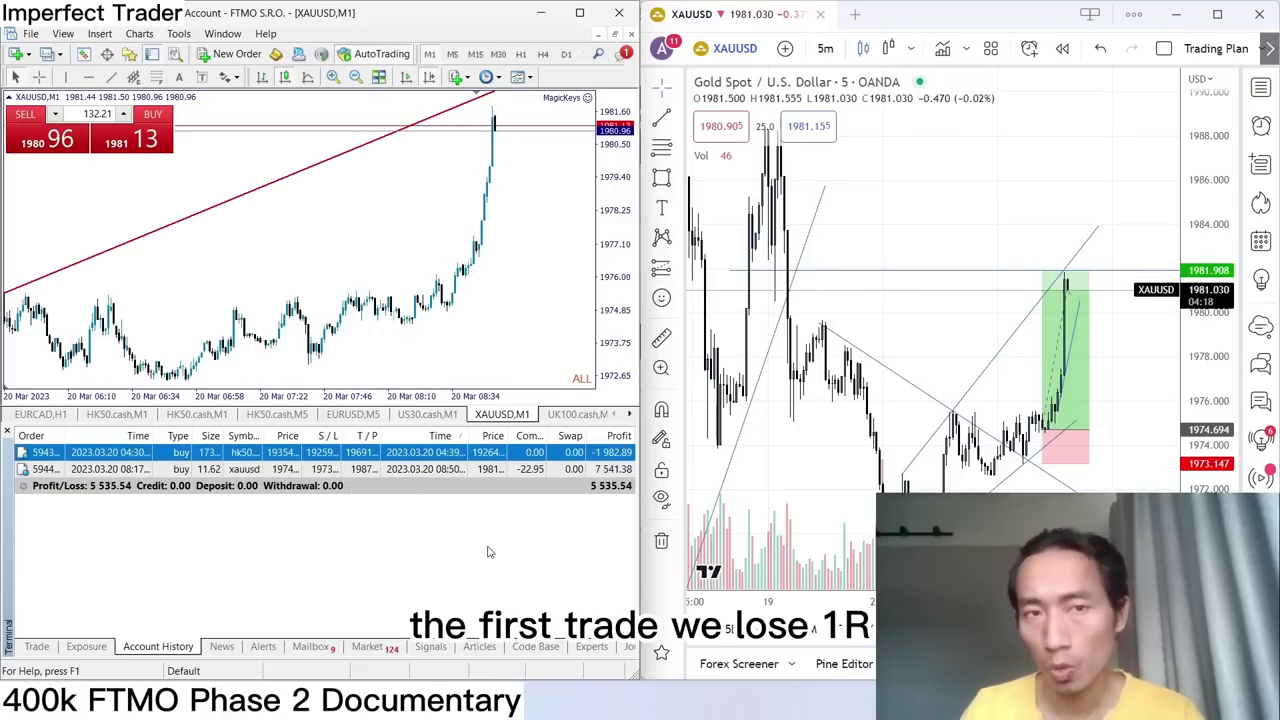
click(554, 472)
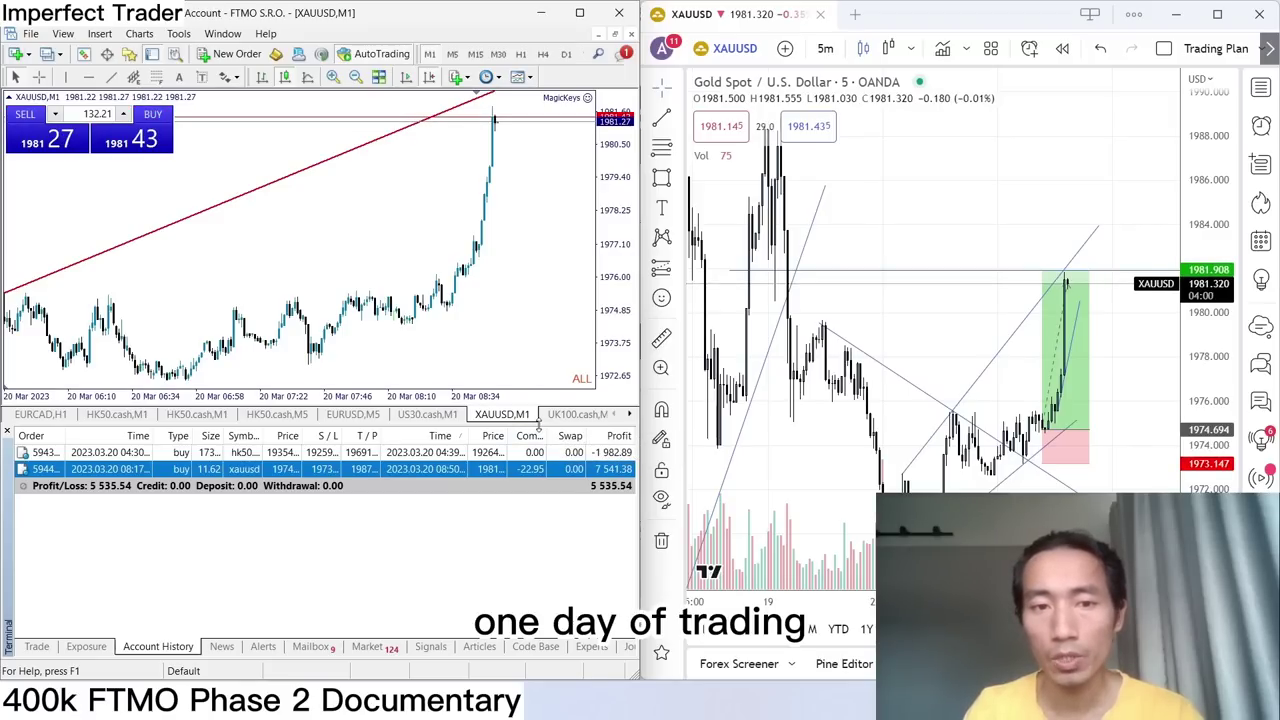
Return the terminal to the open trades list and collapse it to enlarge the XAUUSD chart.
click(37, 647)
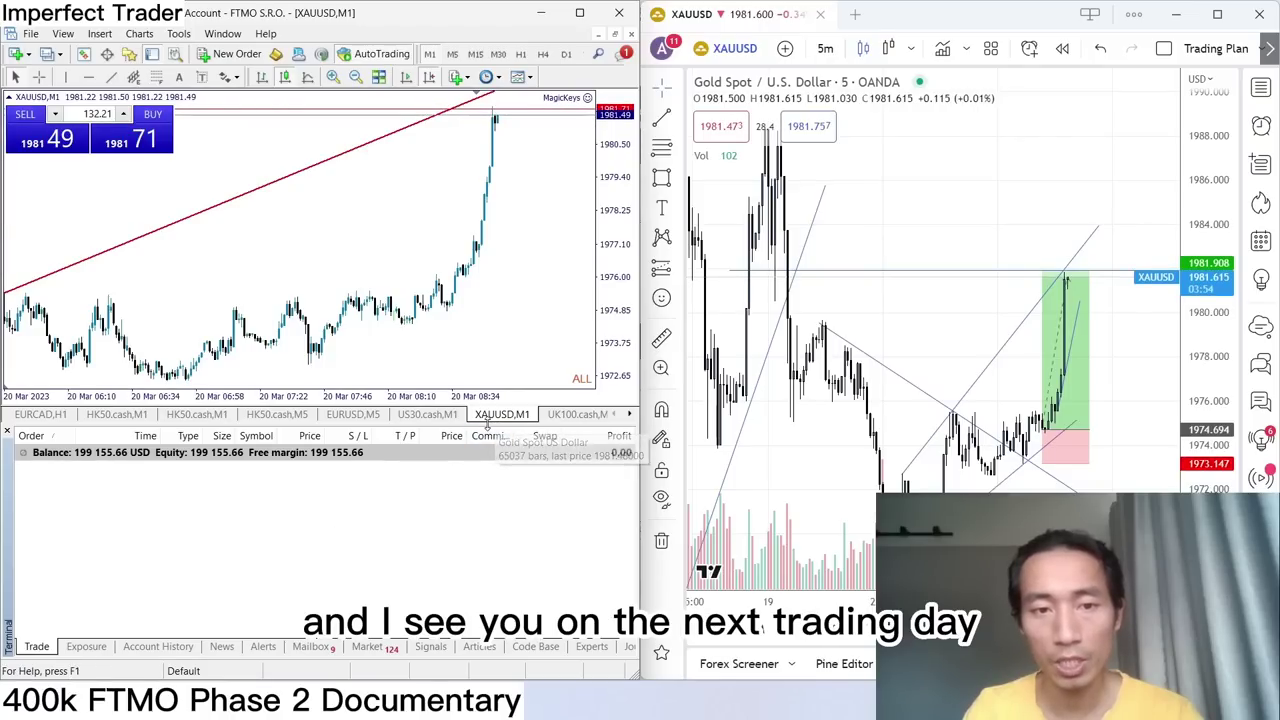
drag(505, 427, 520, 632)
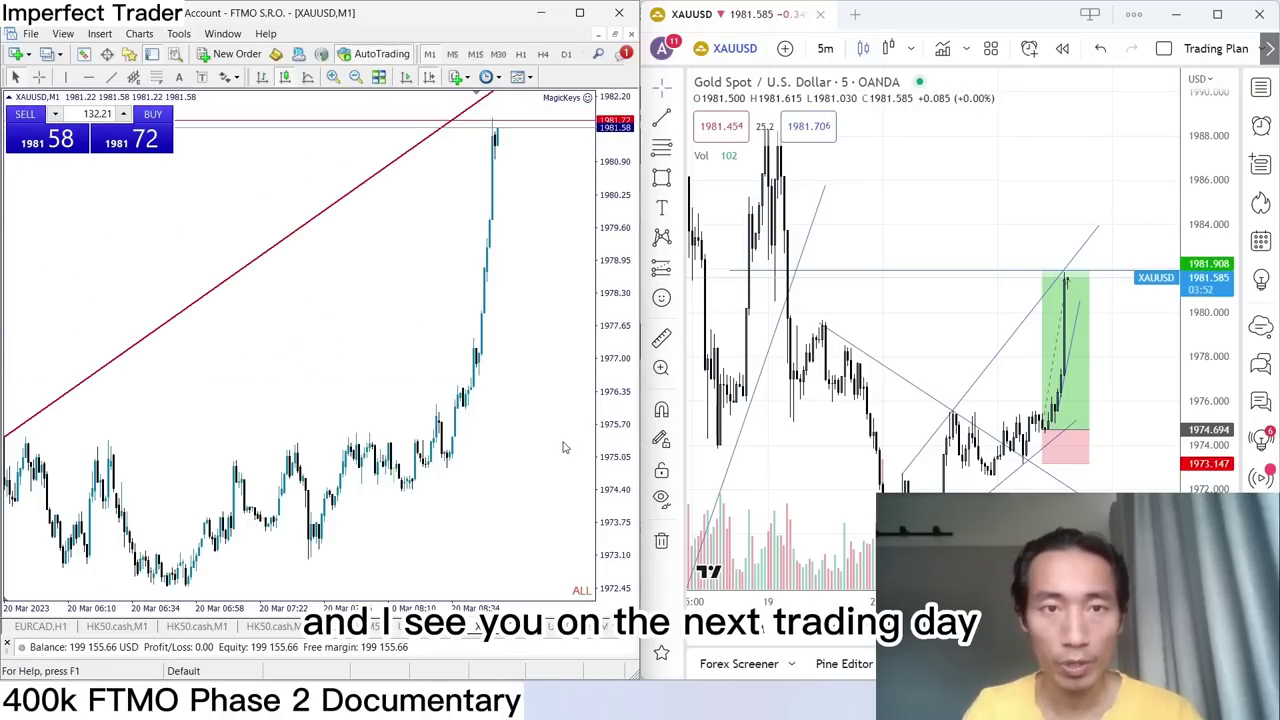
drag(615, 352, 613, 344)
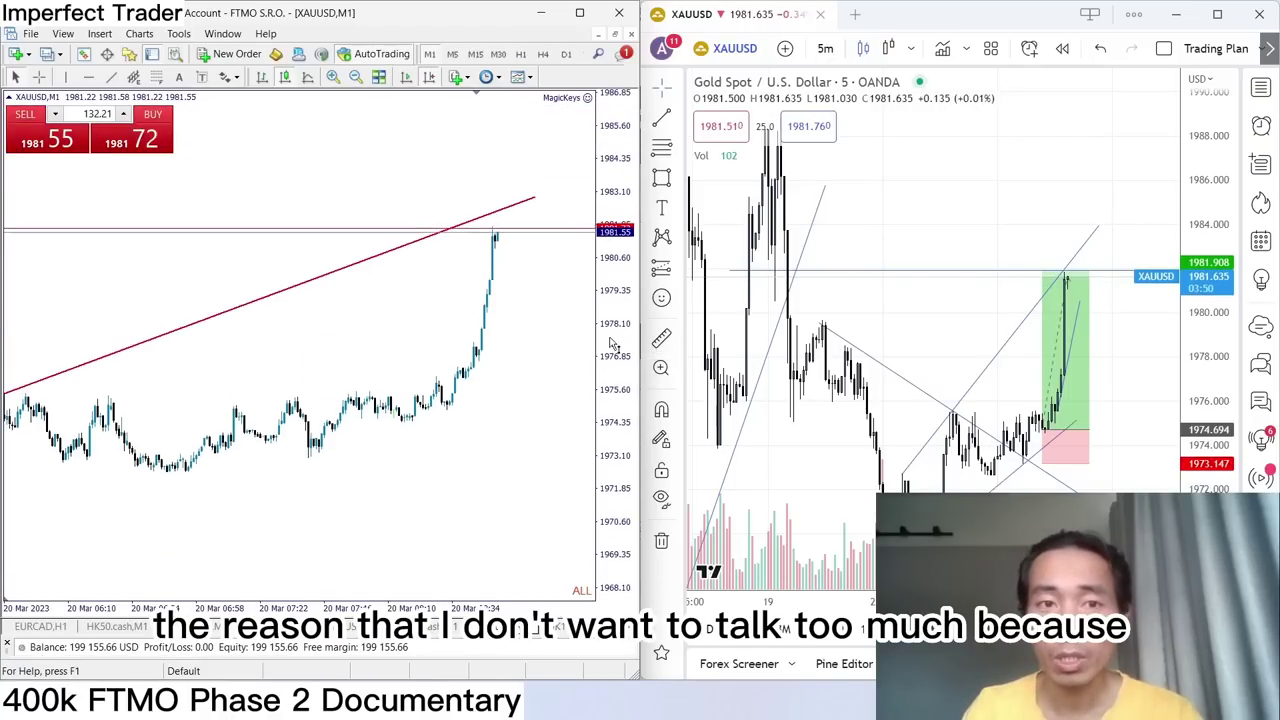
scroll(513, 364, up, 3)
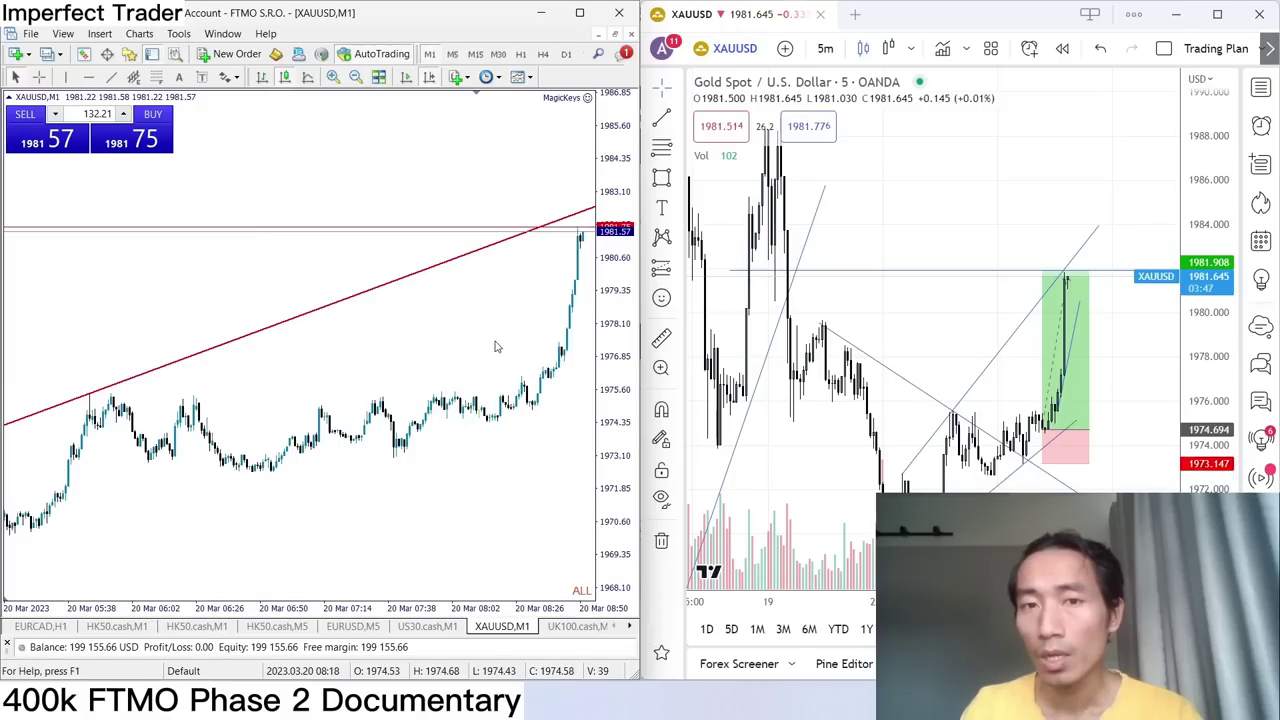
scroll(497, 347, down, 3)
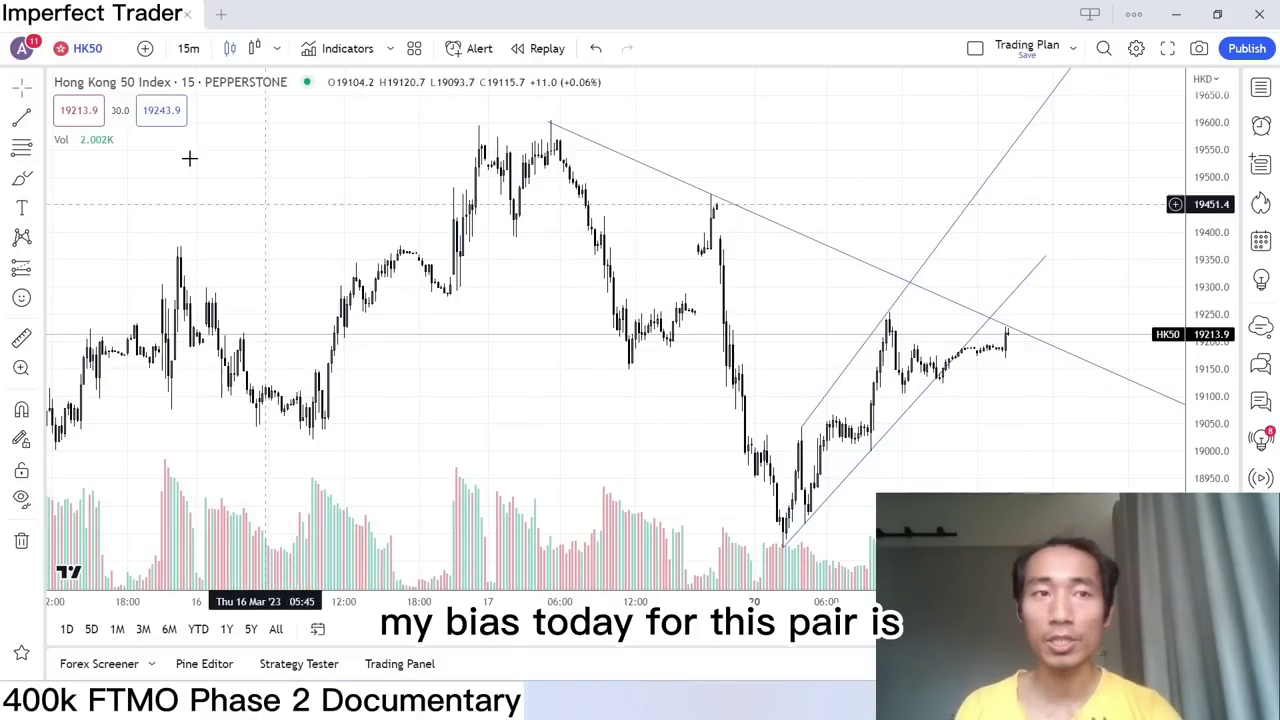
Set the HK50 chart to 1 hour, trace the Asia-session drop and the rebound with the Brush, and undo both strokes.
click(188, 48)
click(300, 430)
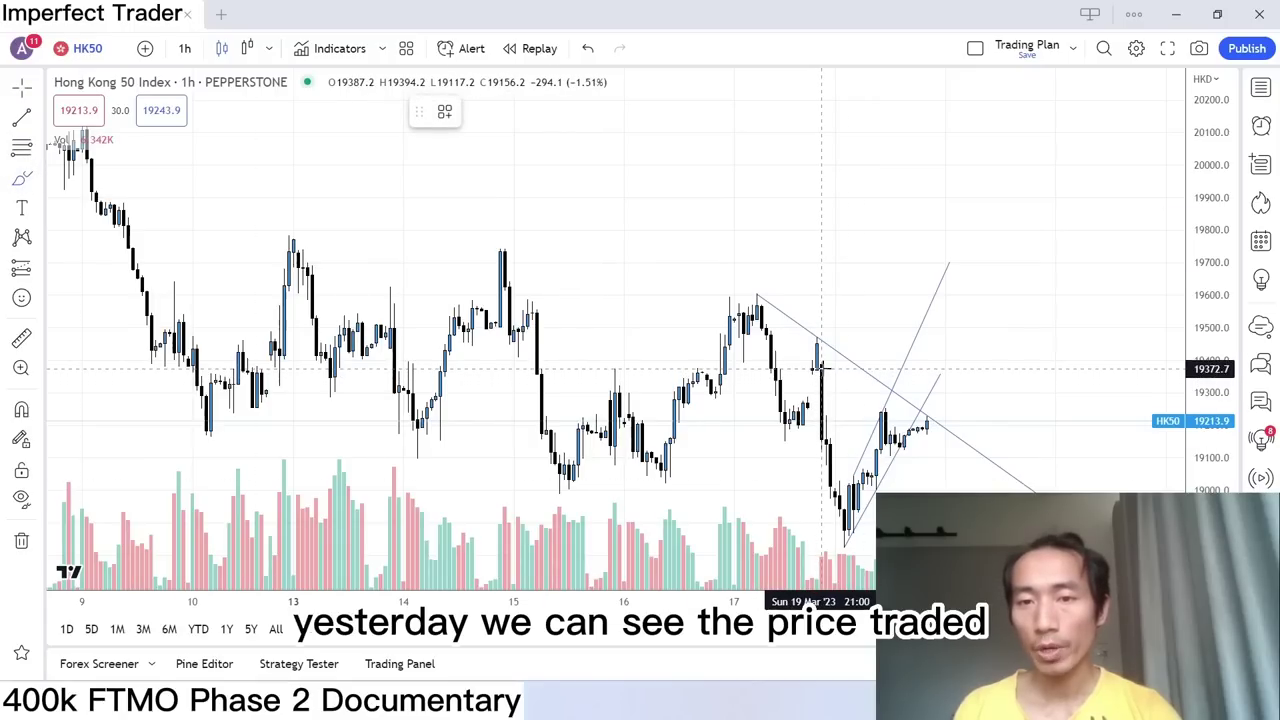
mouse_move(822, 368)
mouse_down()
mouse_move(818, 355)
mouse_move(845, 505)
mouse_up()
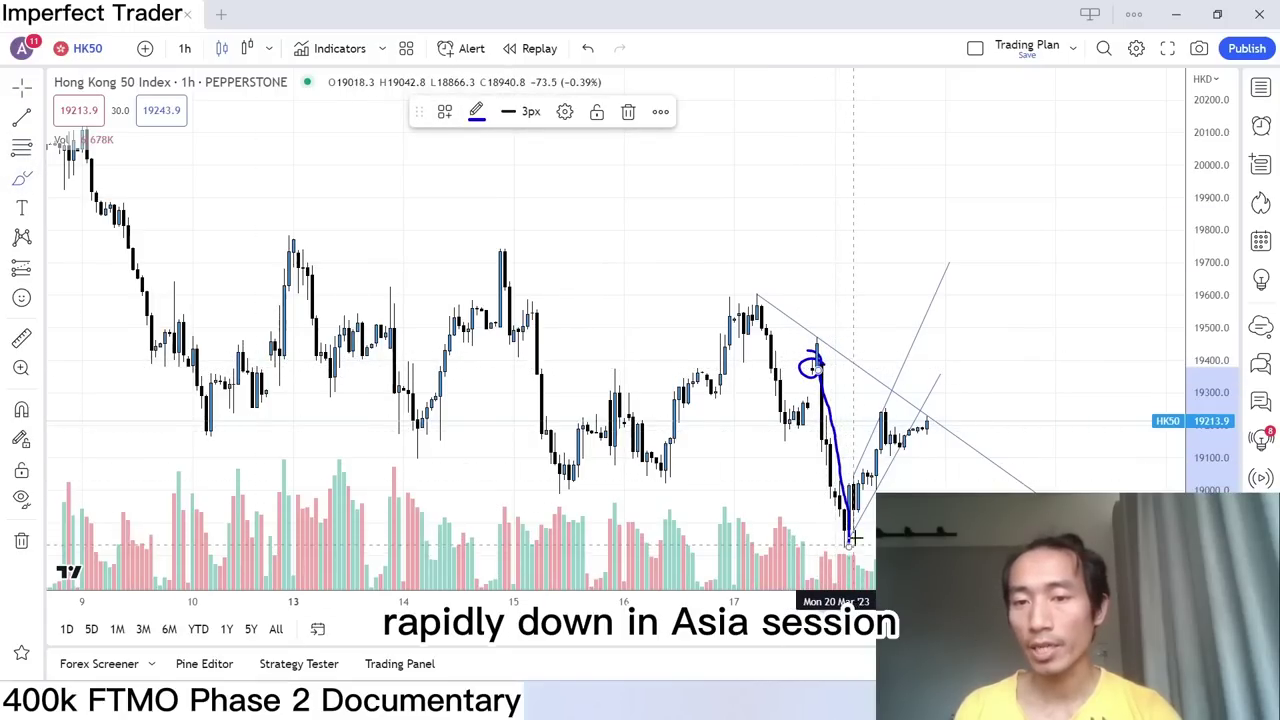
key(ctrl+z)
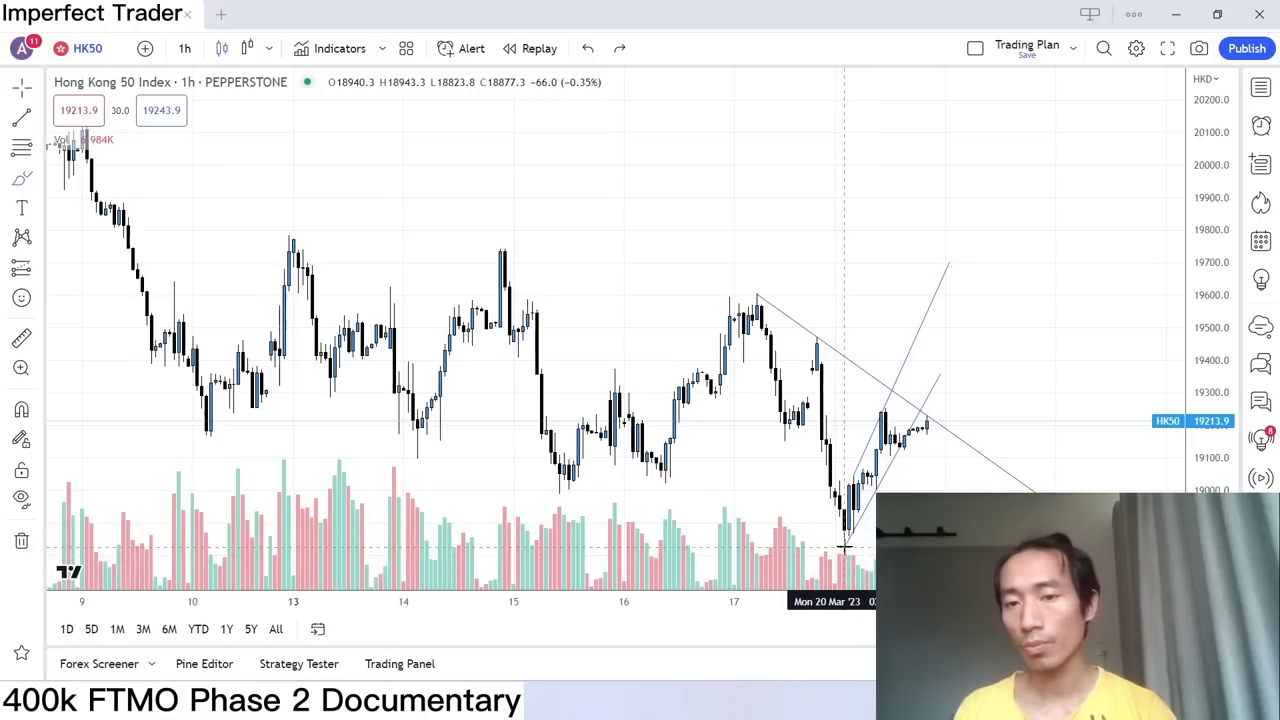
drag(845, 541, 895, 430)
key(ctrl+z)
Try a trend line under the falling HK50 lows from 10 March to 20 March.
key(alt+t)
click(210, 433)
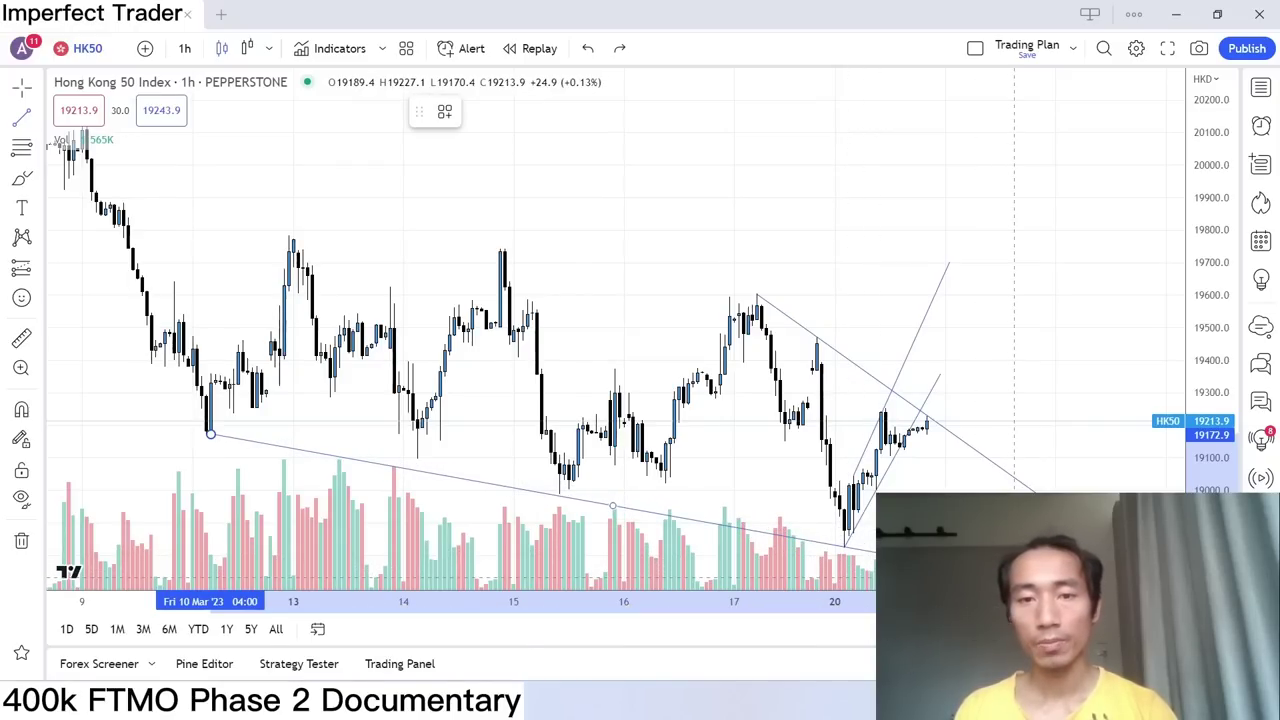
scroll(857, 263, up, 2)
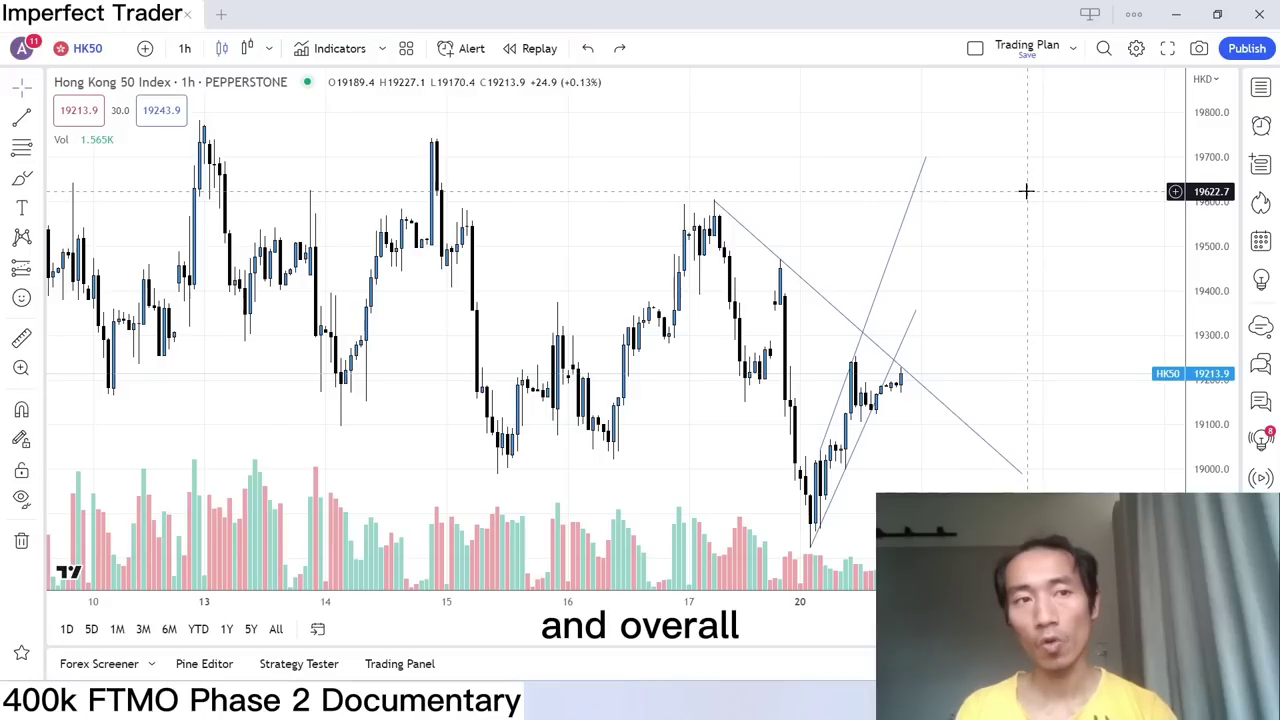
scroll(1000, 220, down, 2)
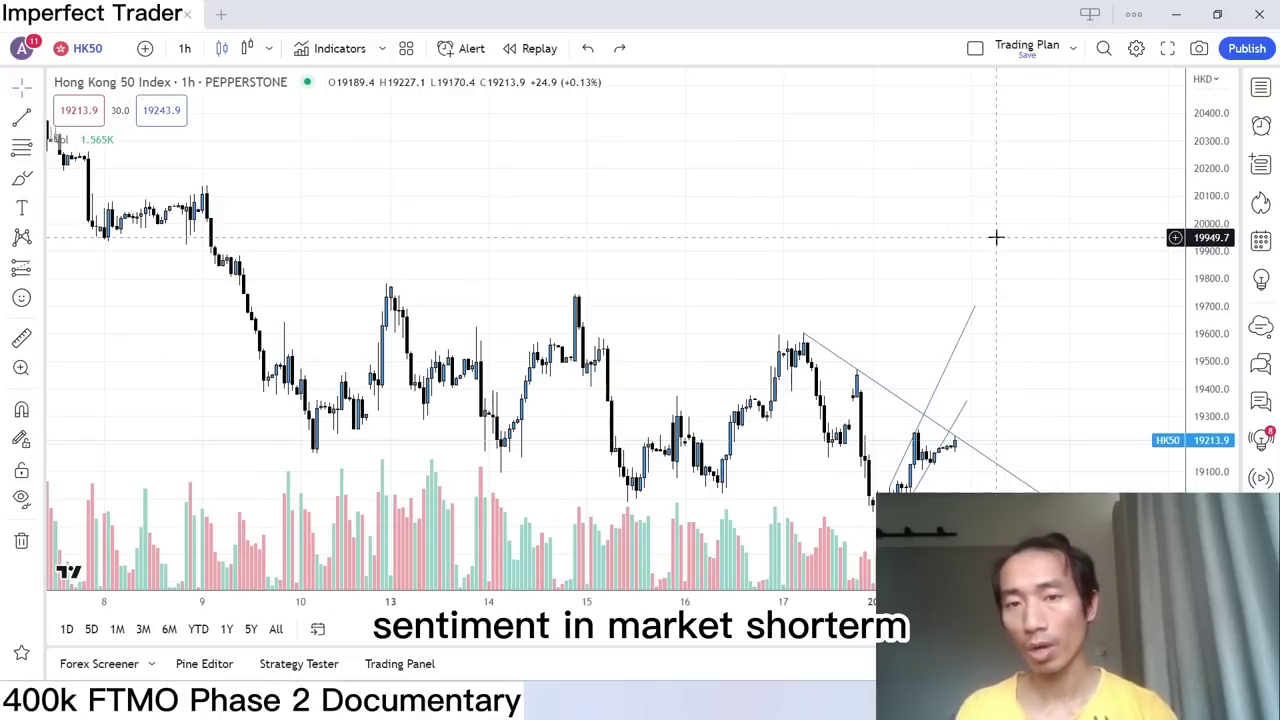
scroll(1013, 237, up, 1)
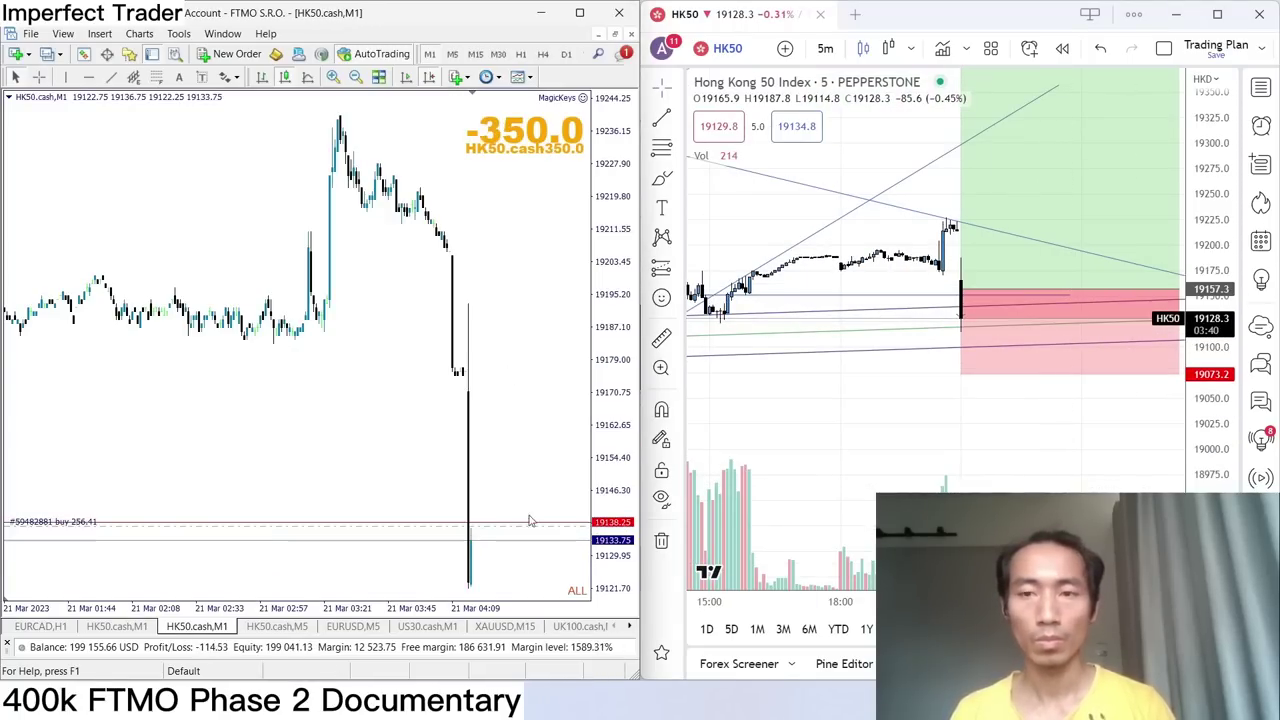
Adjust the HK50 long position to entry 19132.8 and stop 19069.6, and raise its target to about 19495.
drag(1020, 343, 1016, 370)
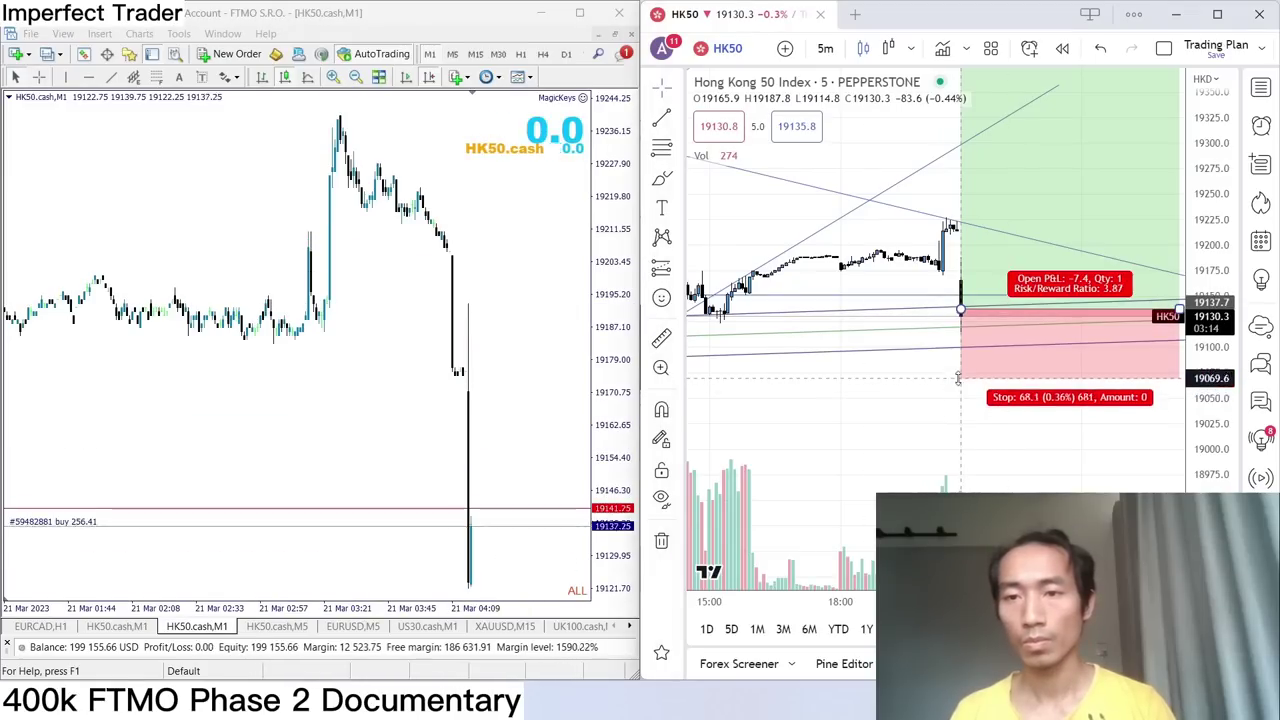
click(914, 420)
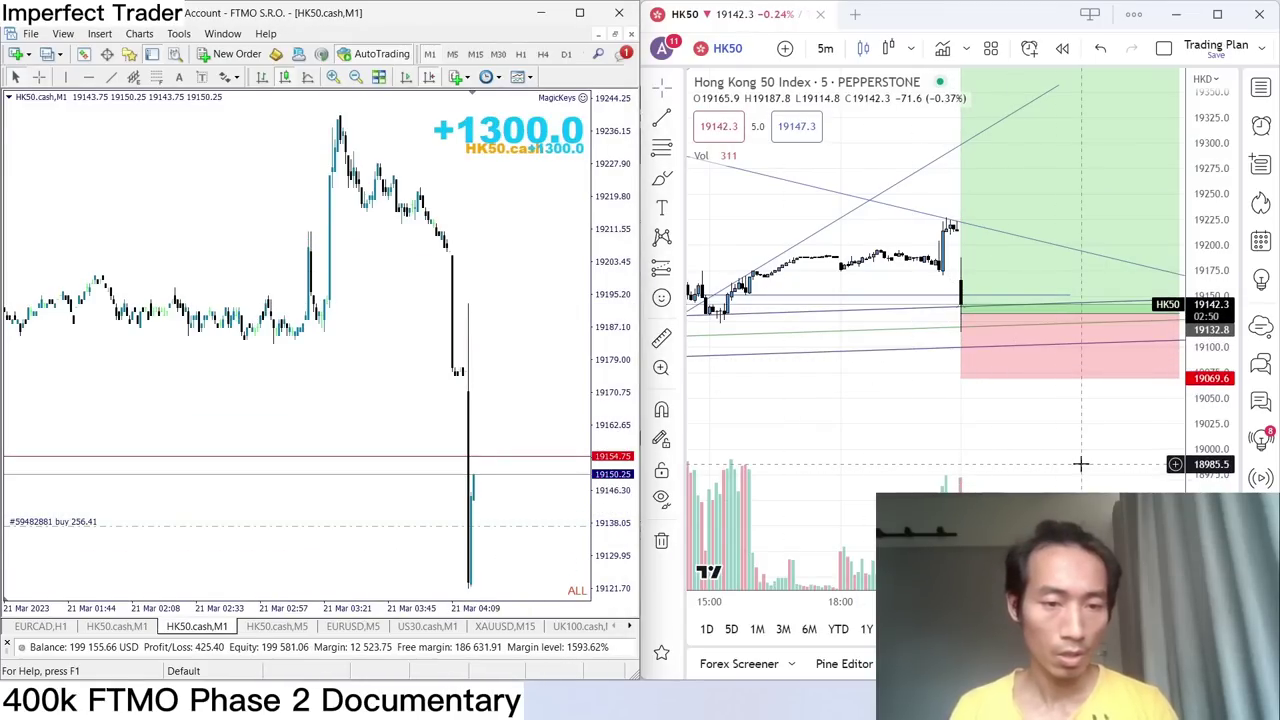
click(1213, 378)
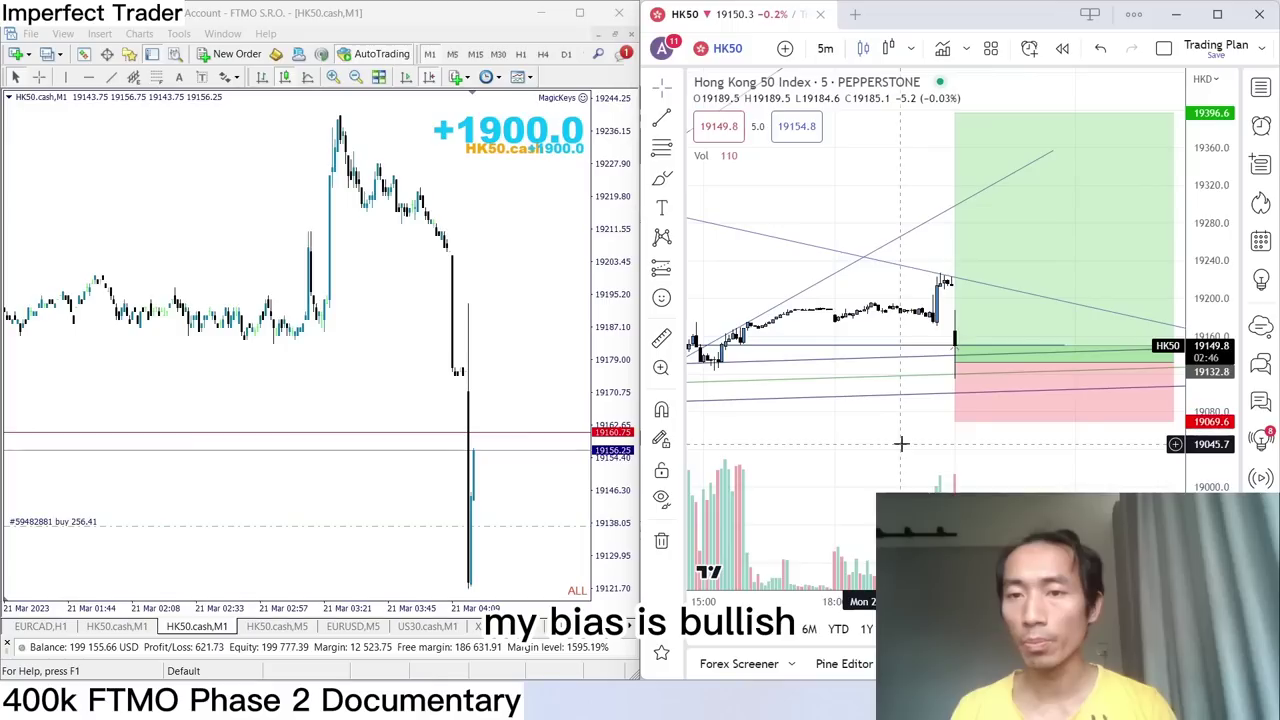
drag(963, 209, 962, 95)
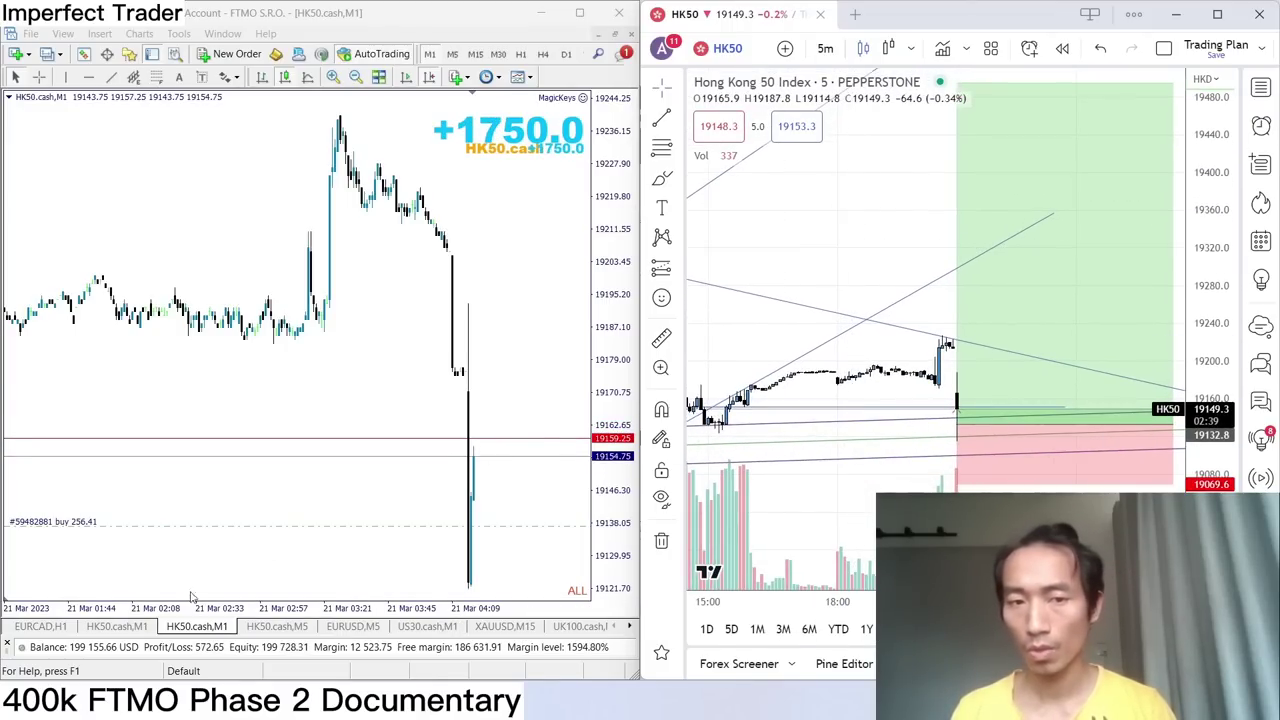
Show the risk table on the EURCAD H1 chart in MetaTrader and recolour its headings yellow.
click(58, 630)
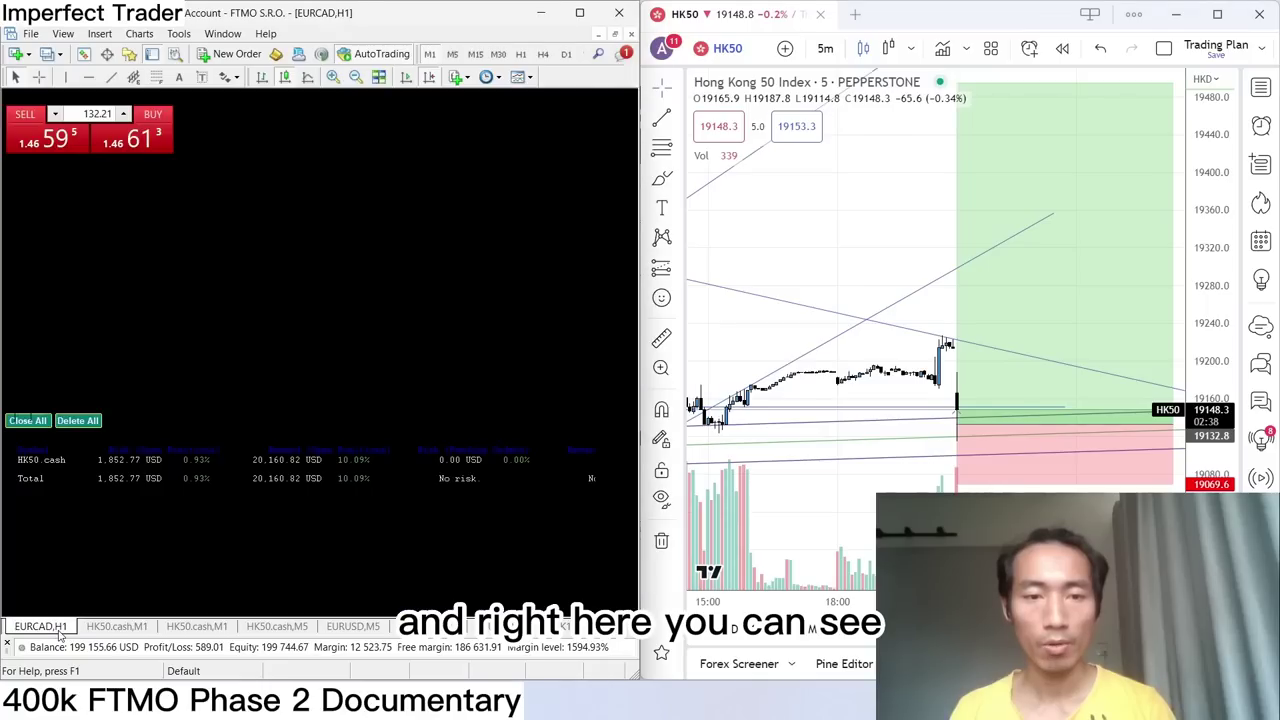
right_click(260, 366)
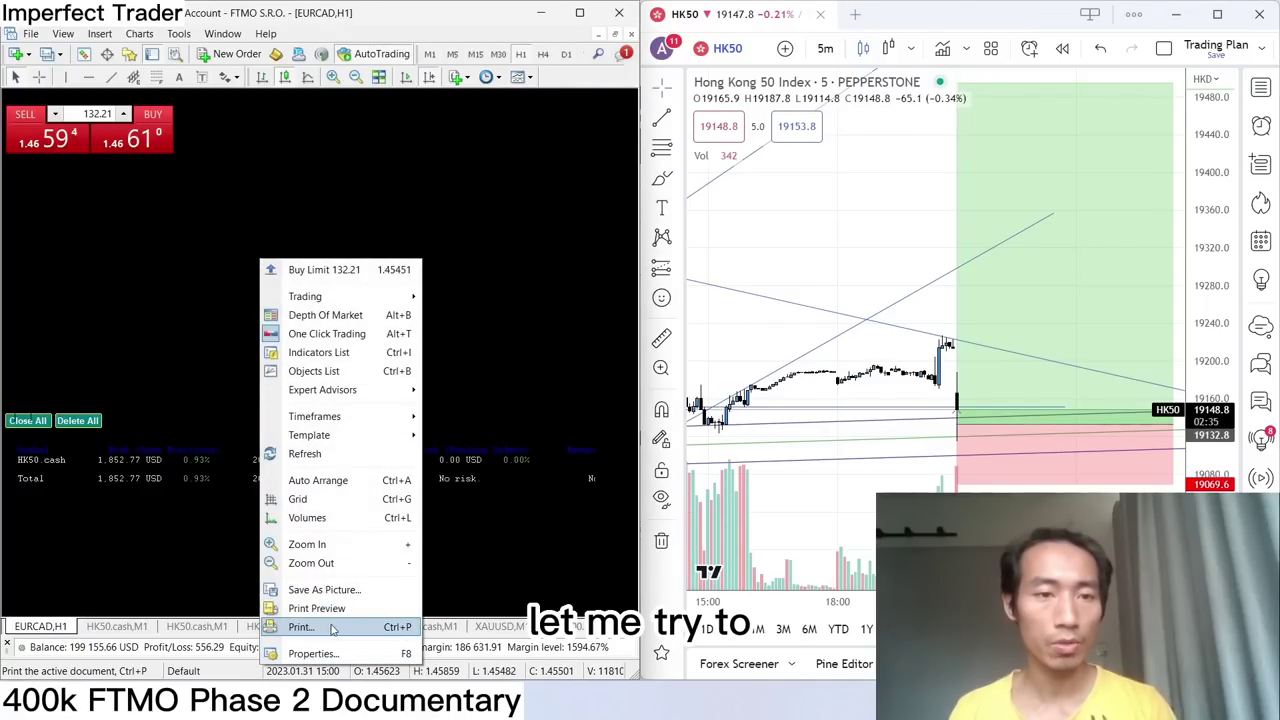
click(299, 216)
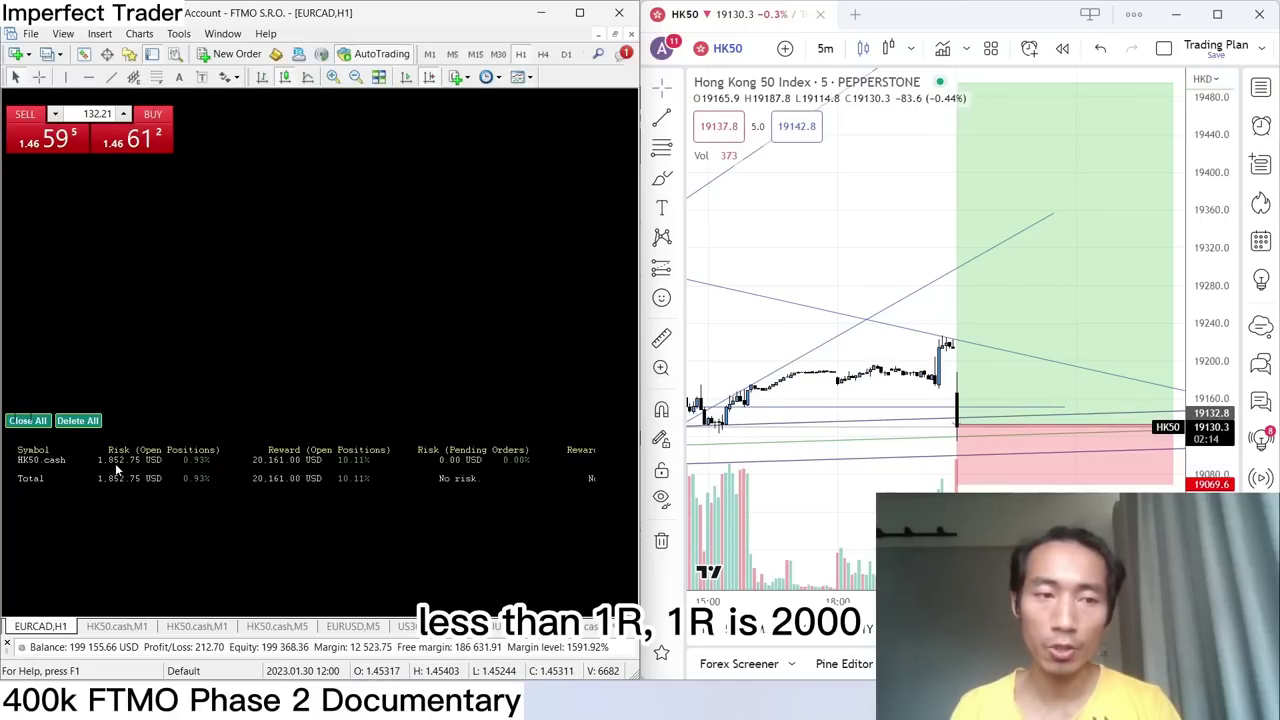
Return MetaTrader to the HK50.cash M1 chart and set the TradingView HK50 chart to 15 minutes.
click(125, 628)
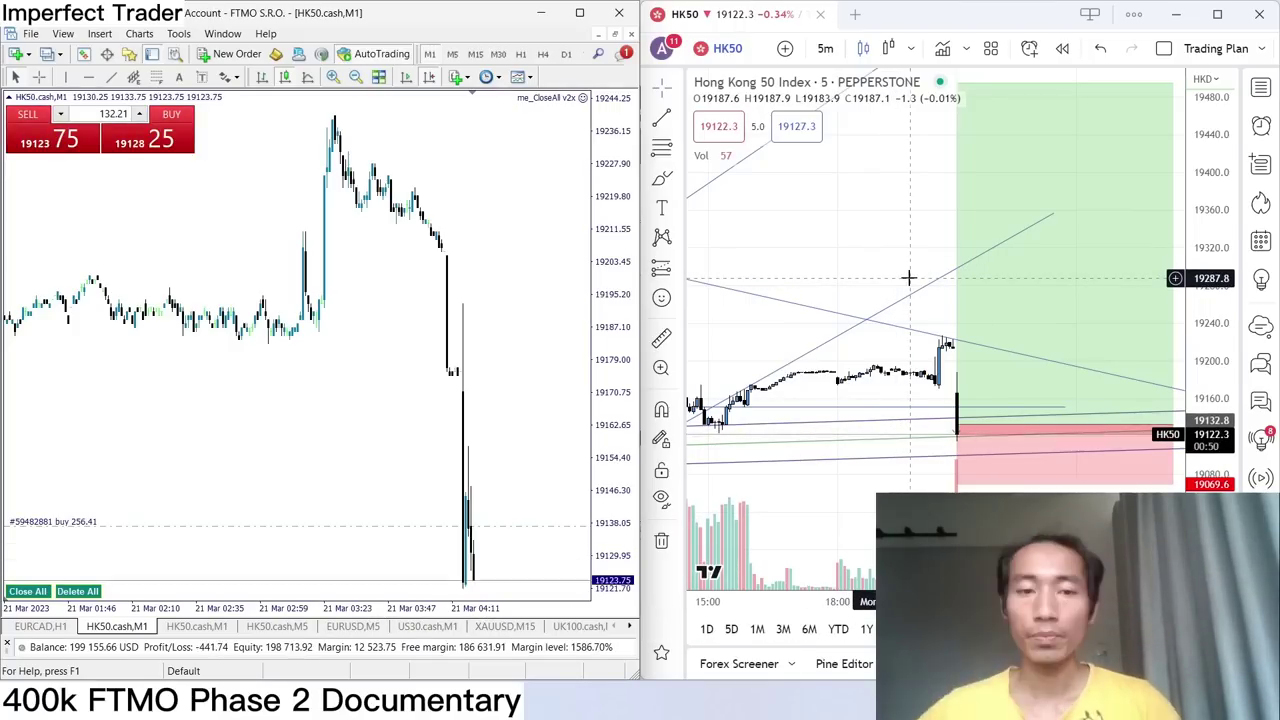
scroll(933, 215, down, 3)
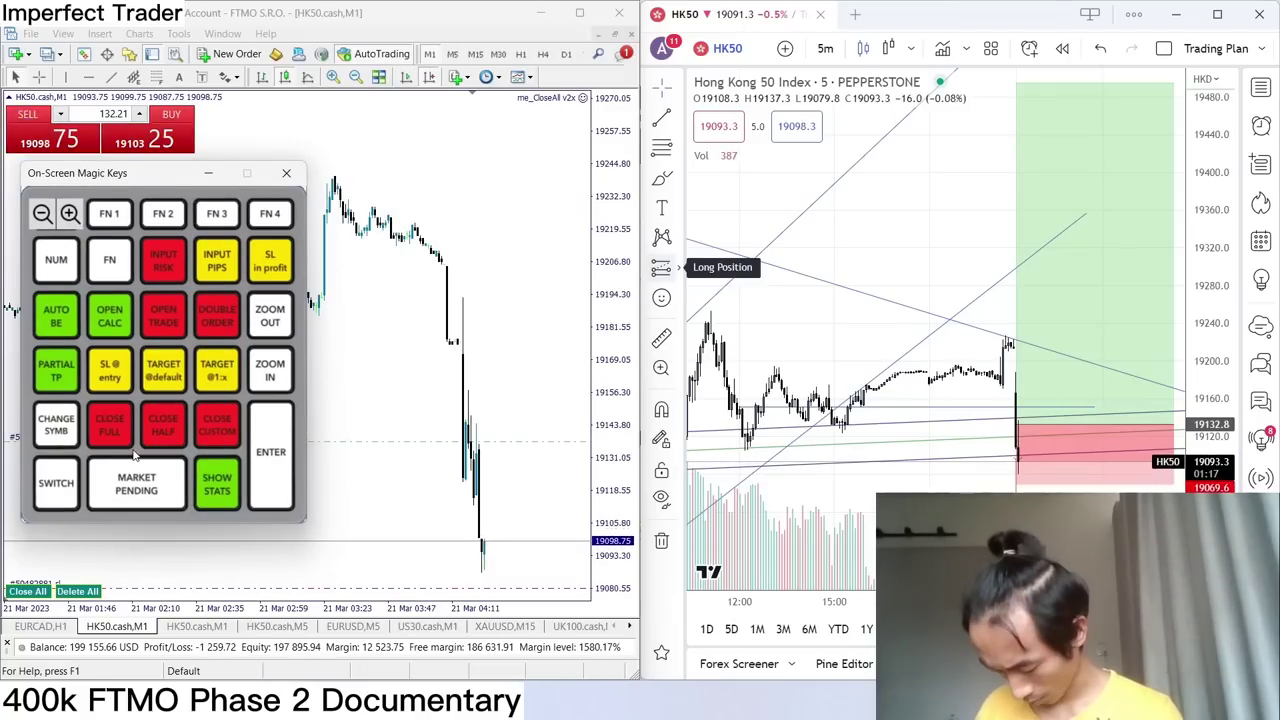
click(1137, 309)
text(15)
key(Return)
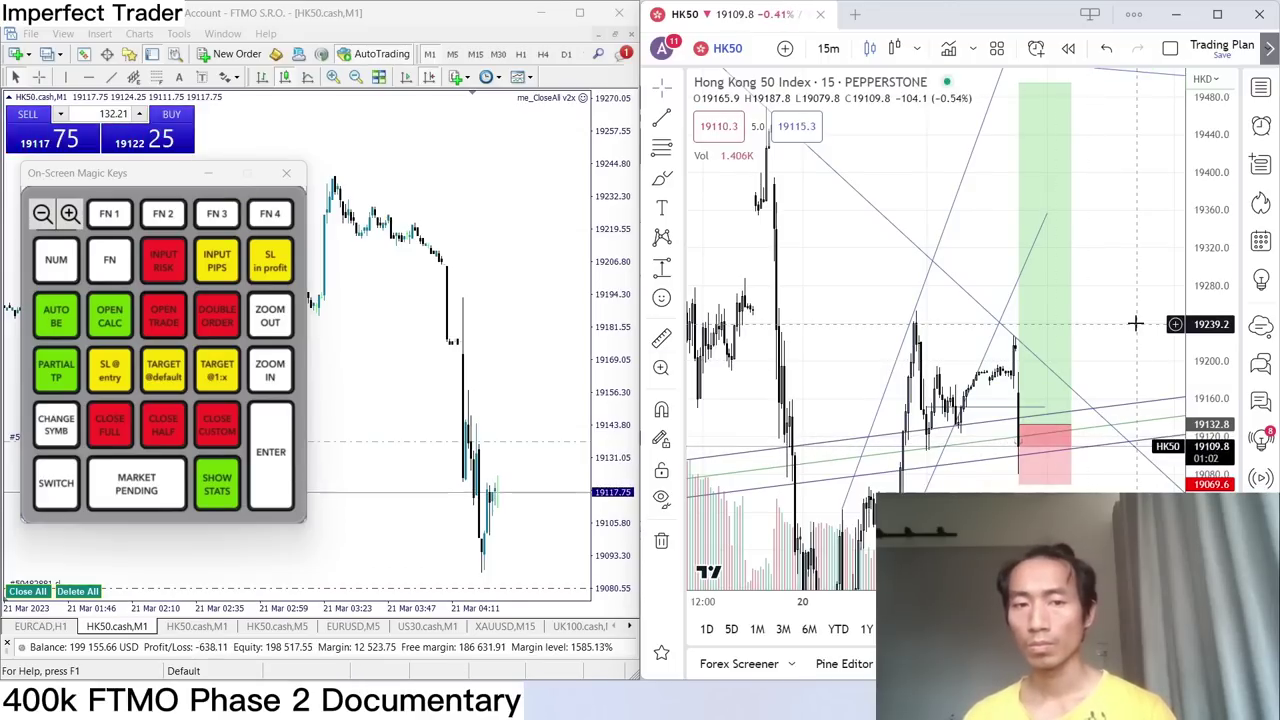
Put the Magic Keys keypad away and buy 50.00 lots of HK50.cash at market with one-click trading.
click(283, 204)
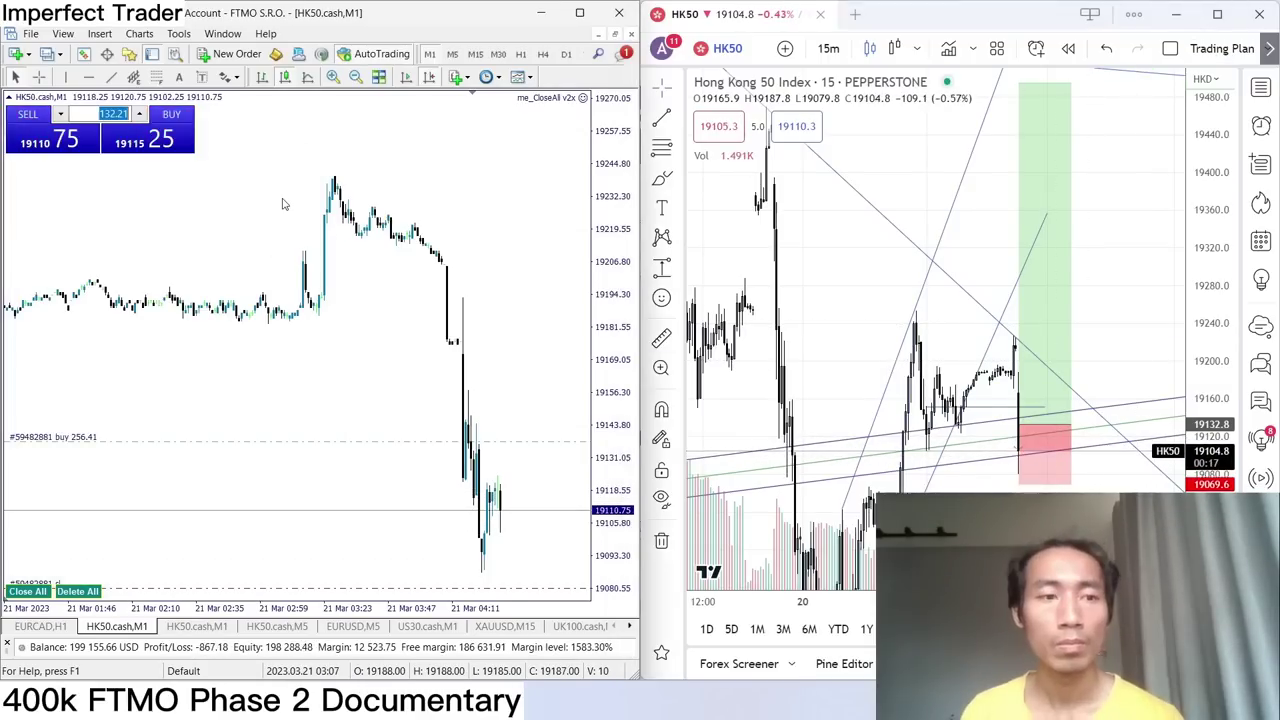
click(165, 143)
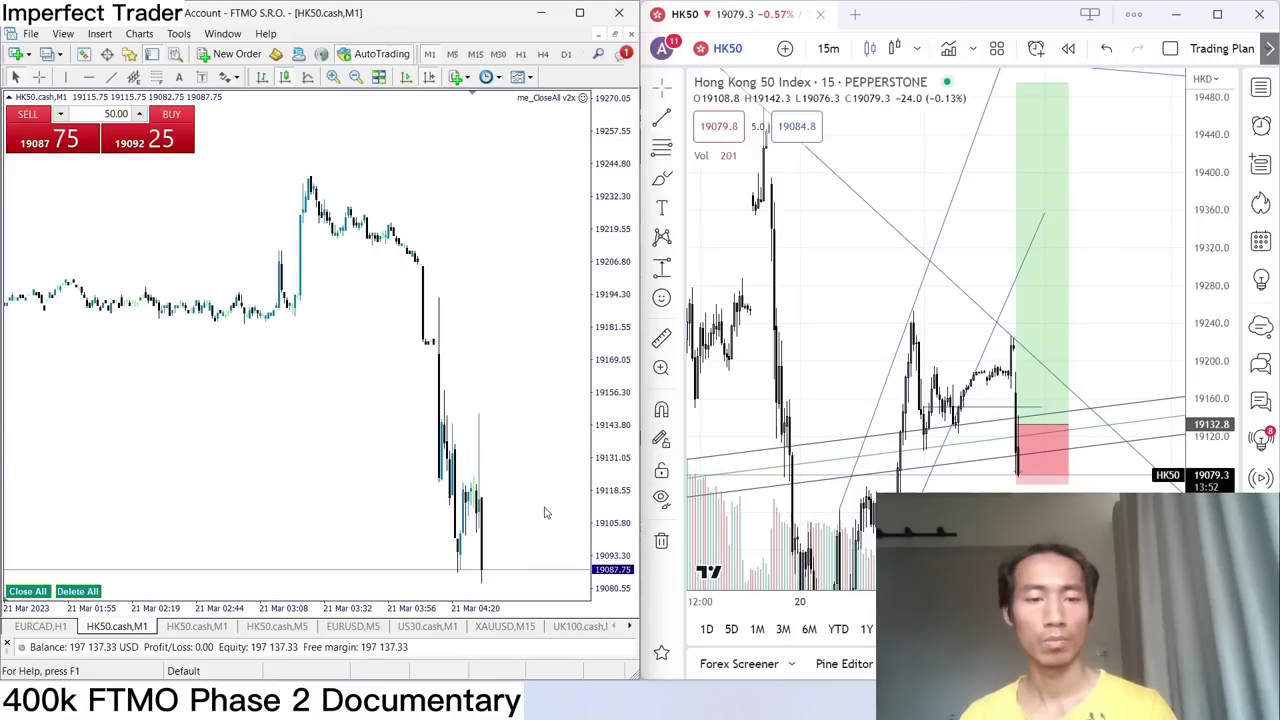
key(ctrl+t)
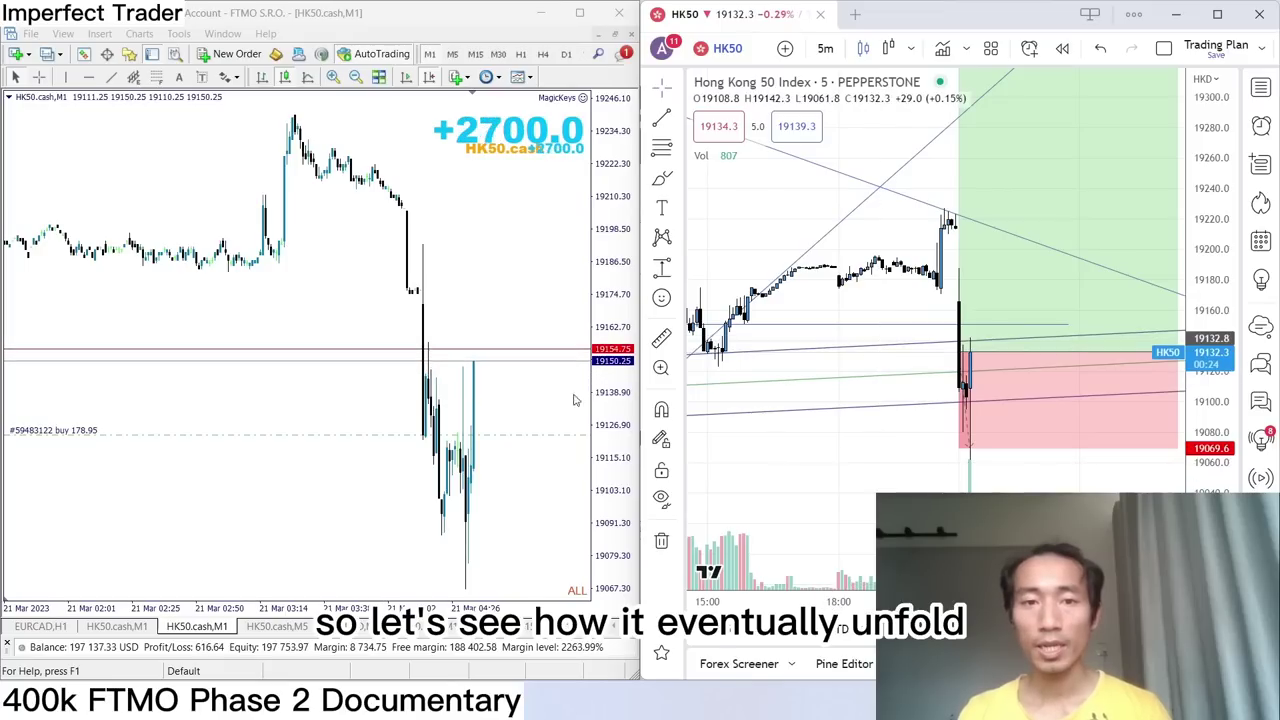
Compress the HK50.cash price scale to include the stop loss, and place a Long Position at 19134.6 on the TradingView chart.
drag(602, 283, 610, 420)
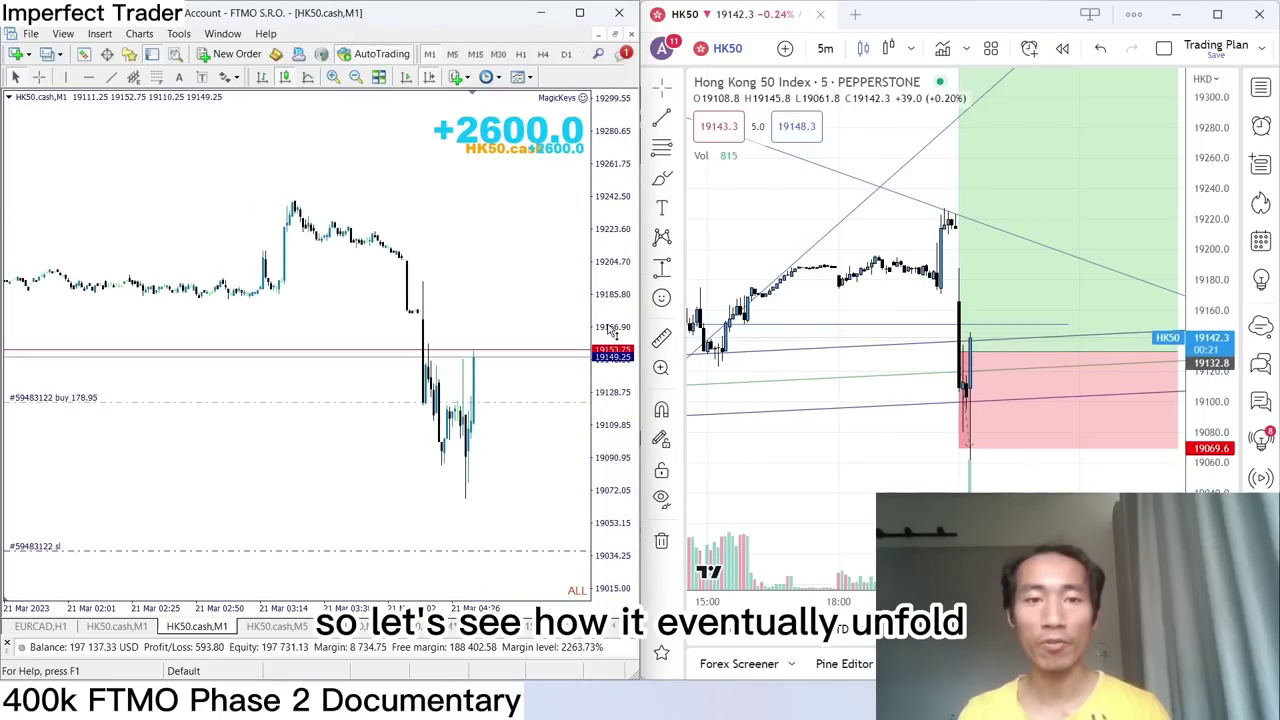
click(668, 268)
click(740, 266)
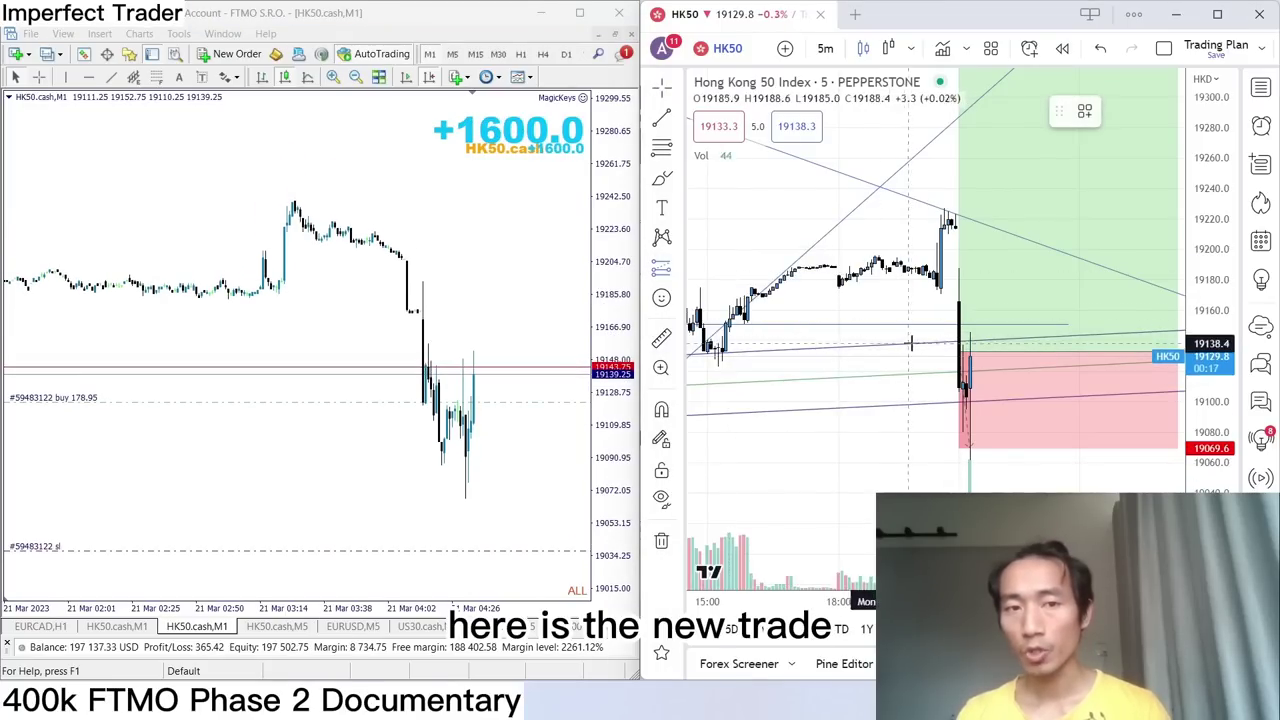
click(985, 349)
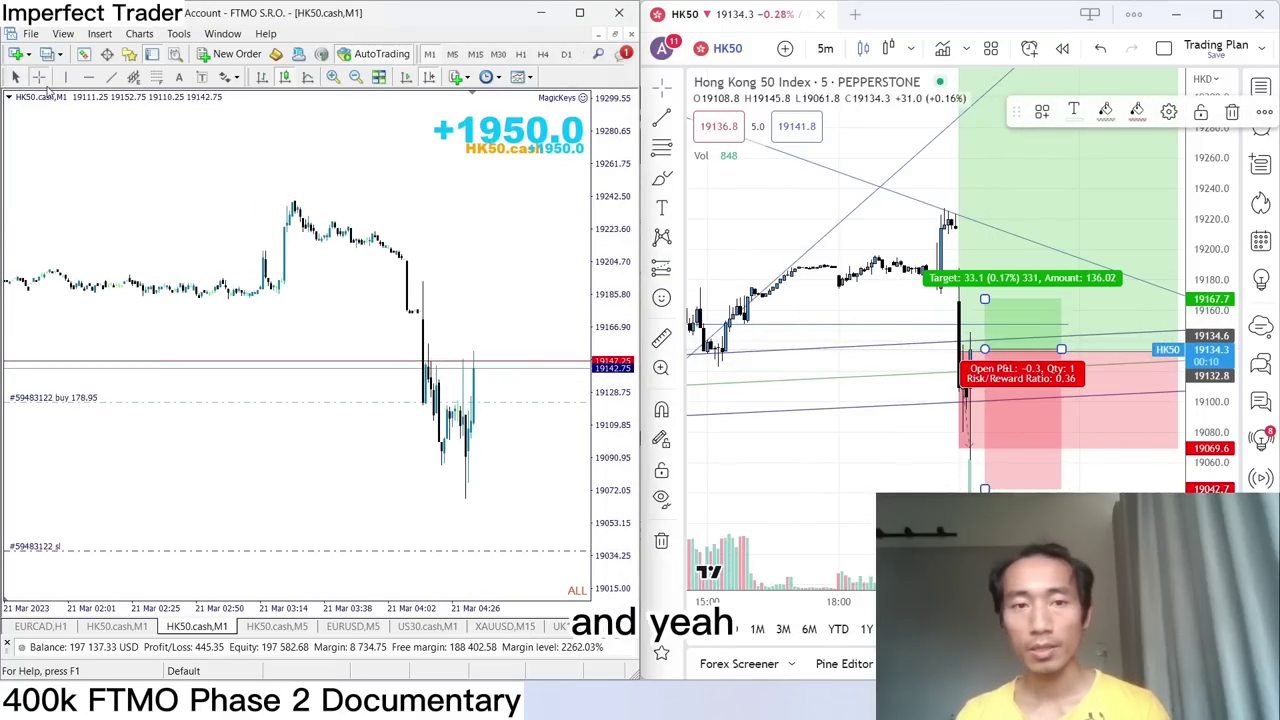
Measure the distance from the buy's entry to its stop loss and move the new long position's entry to 19117.6.
drag(513, 404, 500, 553)
click(983, 489)
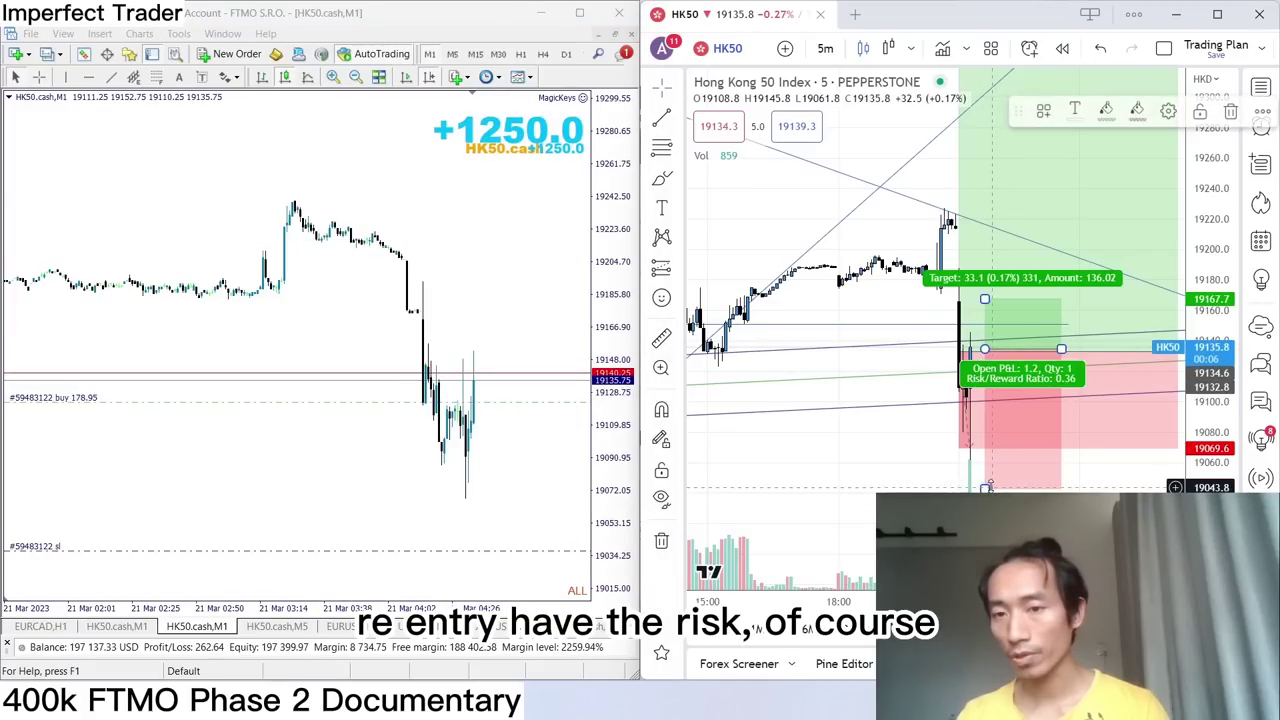
drag(983, 489, 931, 223)
drag(842, 218, 777, 221)
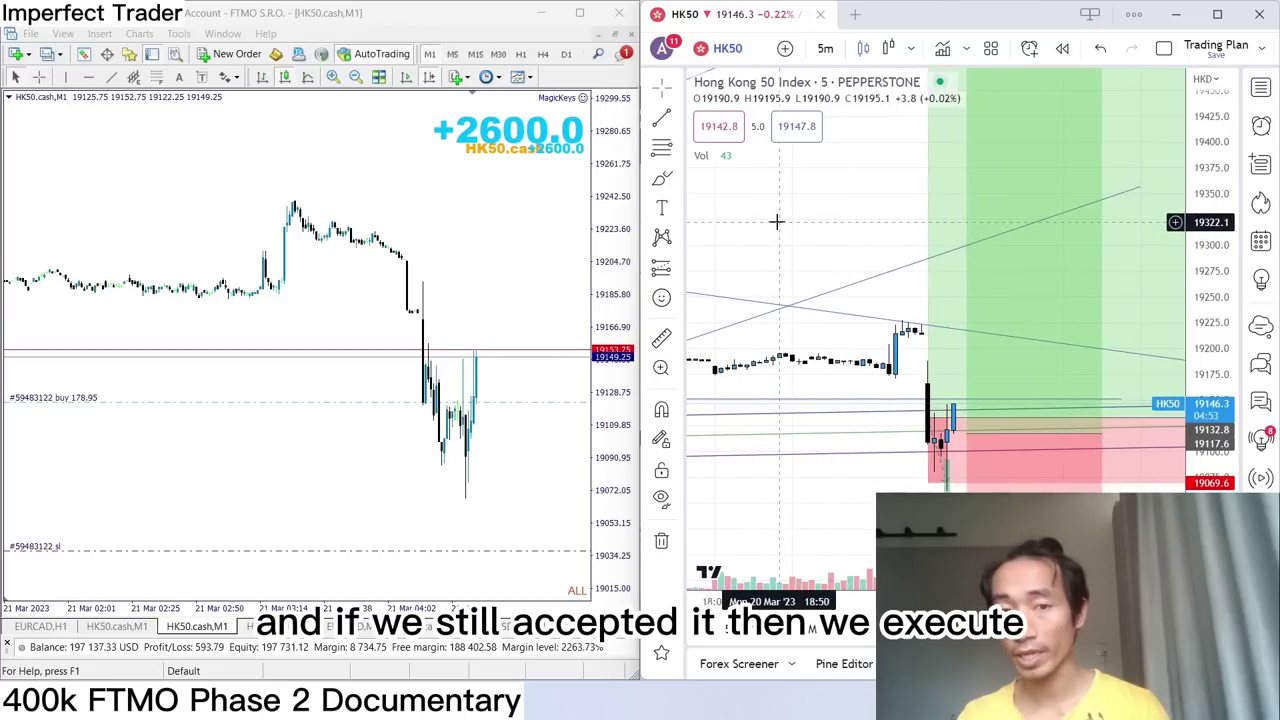
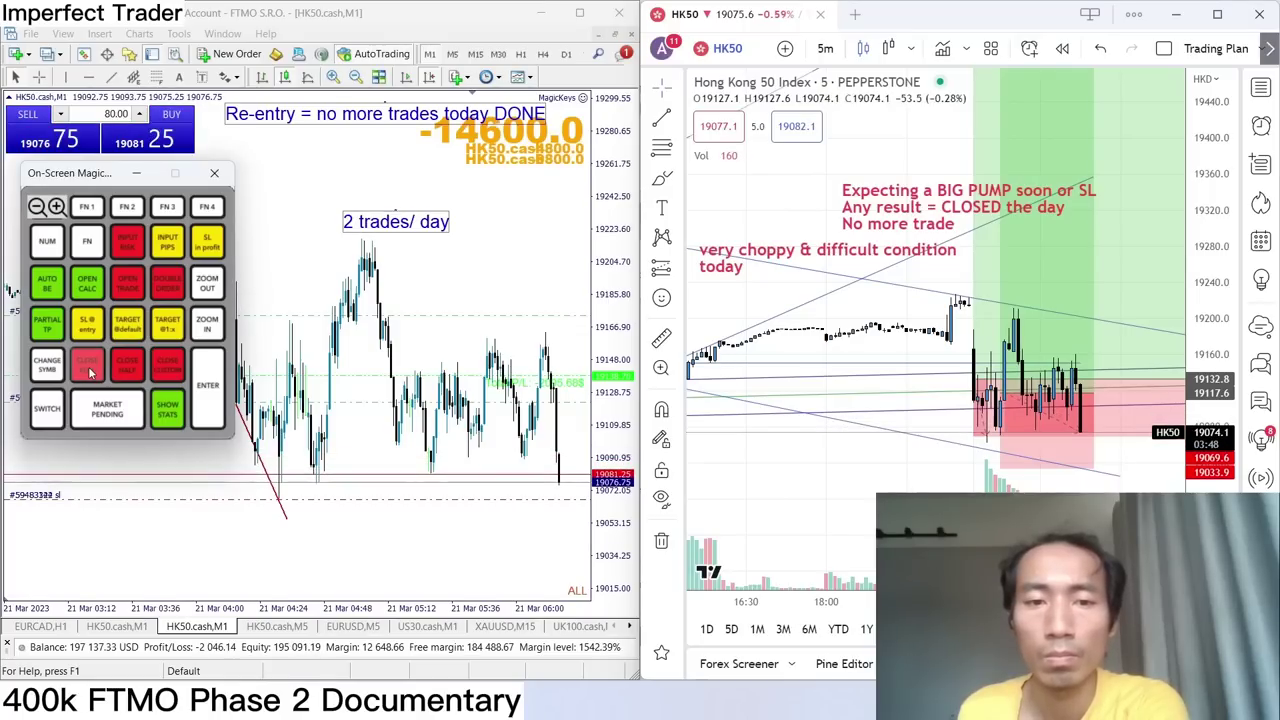
Close both open HK50 buy positions in full with the Magic Keys and review the closed trades in the expanded account history.
click(88, 369)
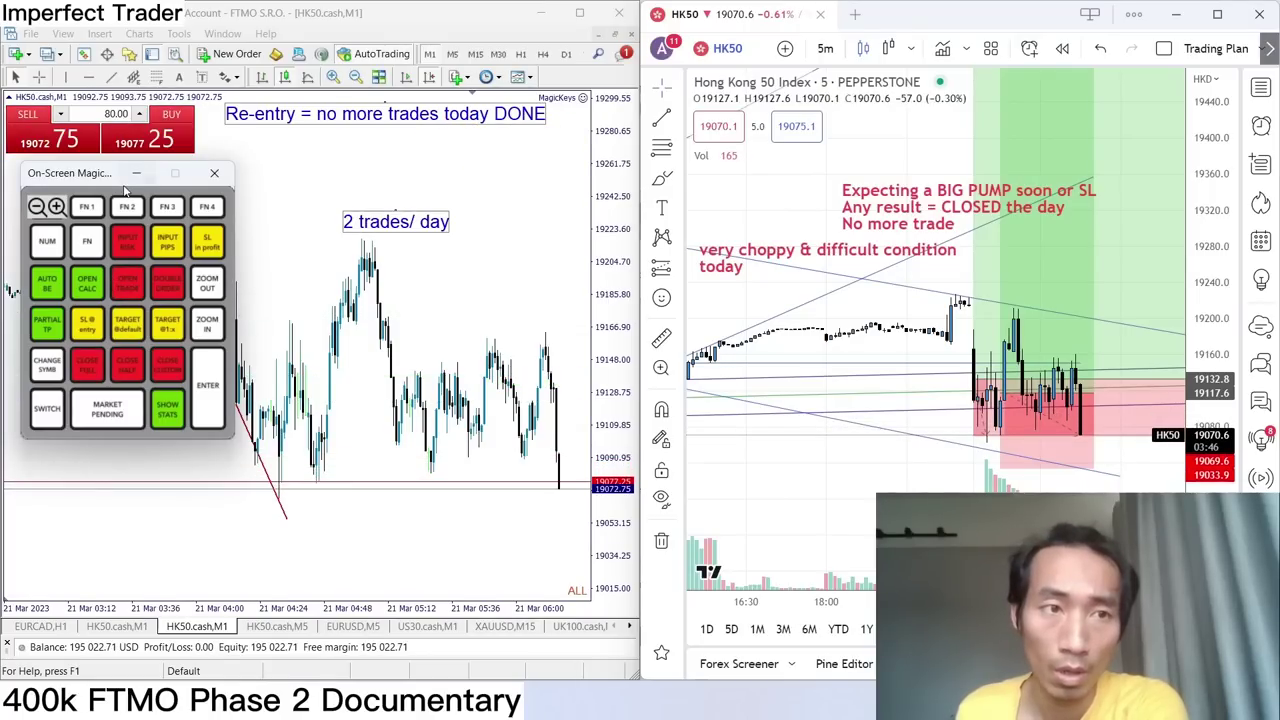
click(455, 598)
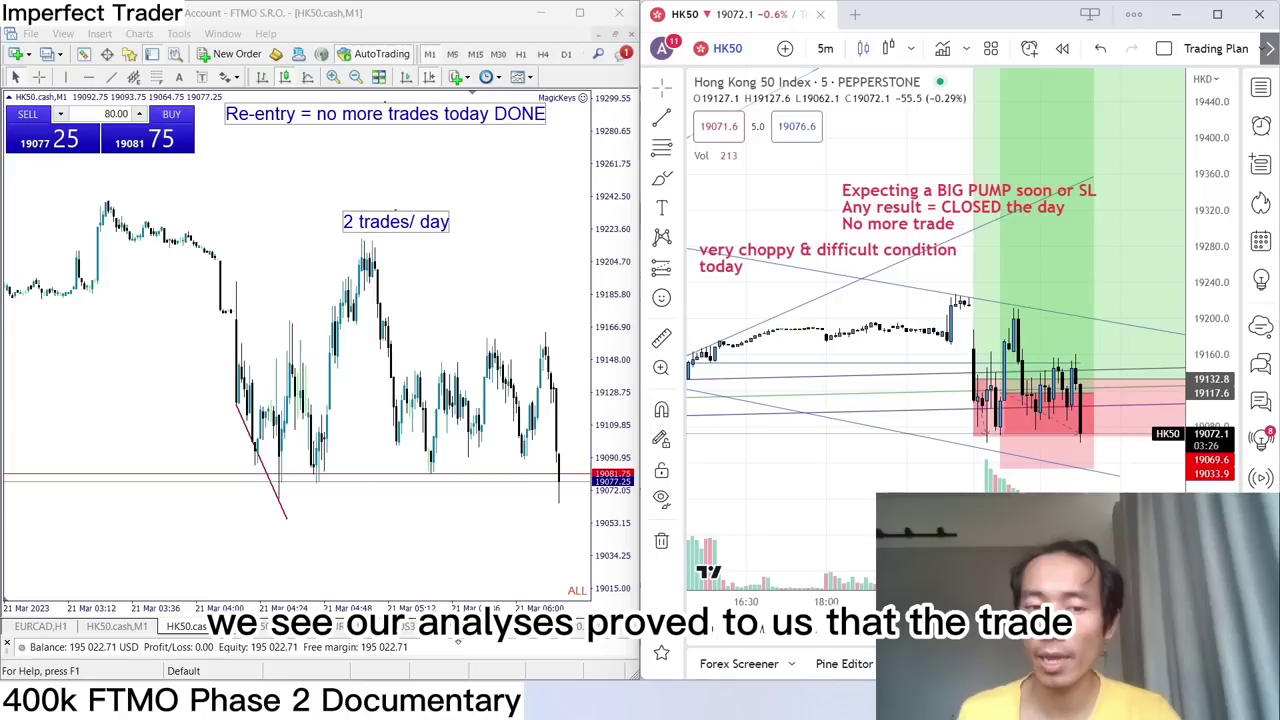
click(493, 325)
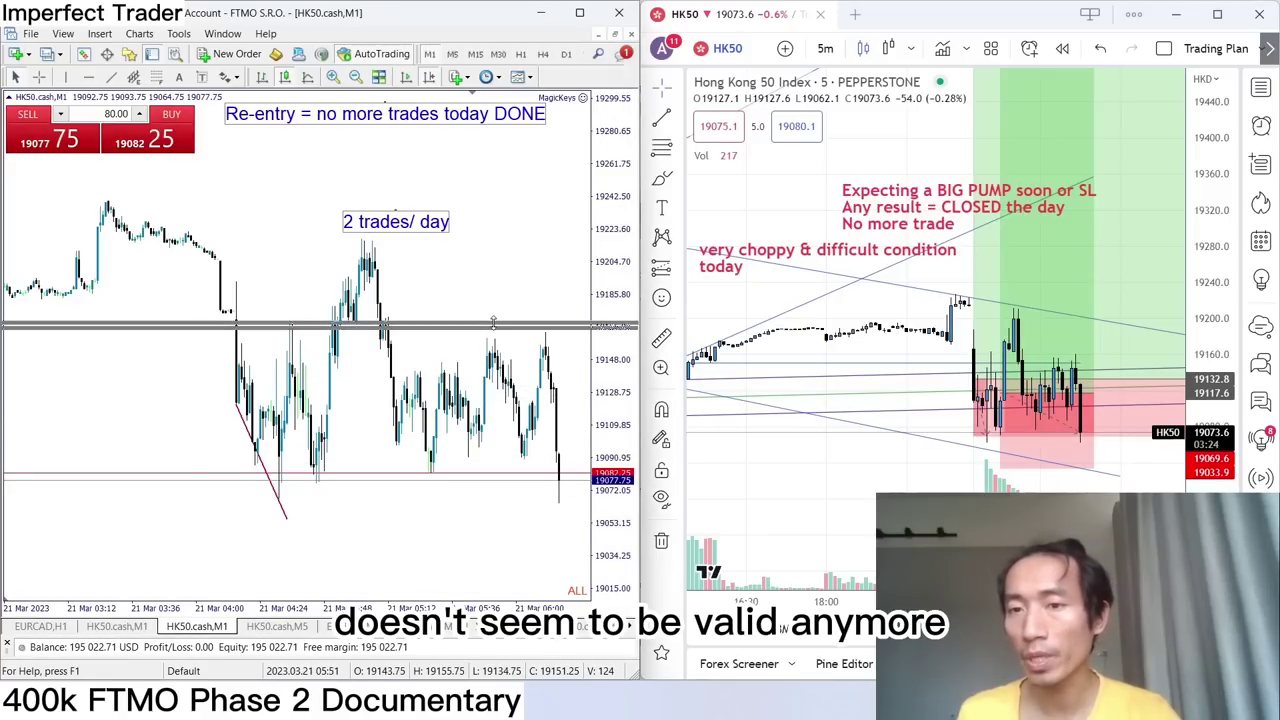
key(Delete)
key(ctrl+t)
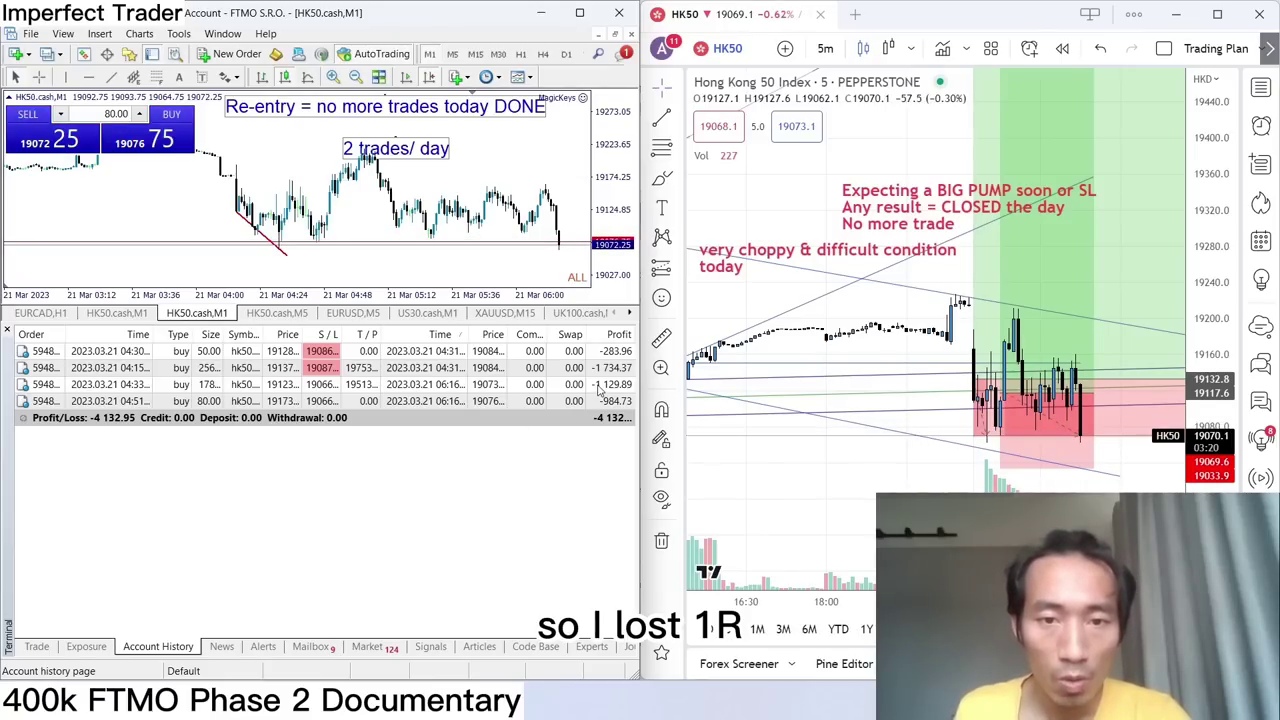
click(528, 401)
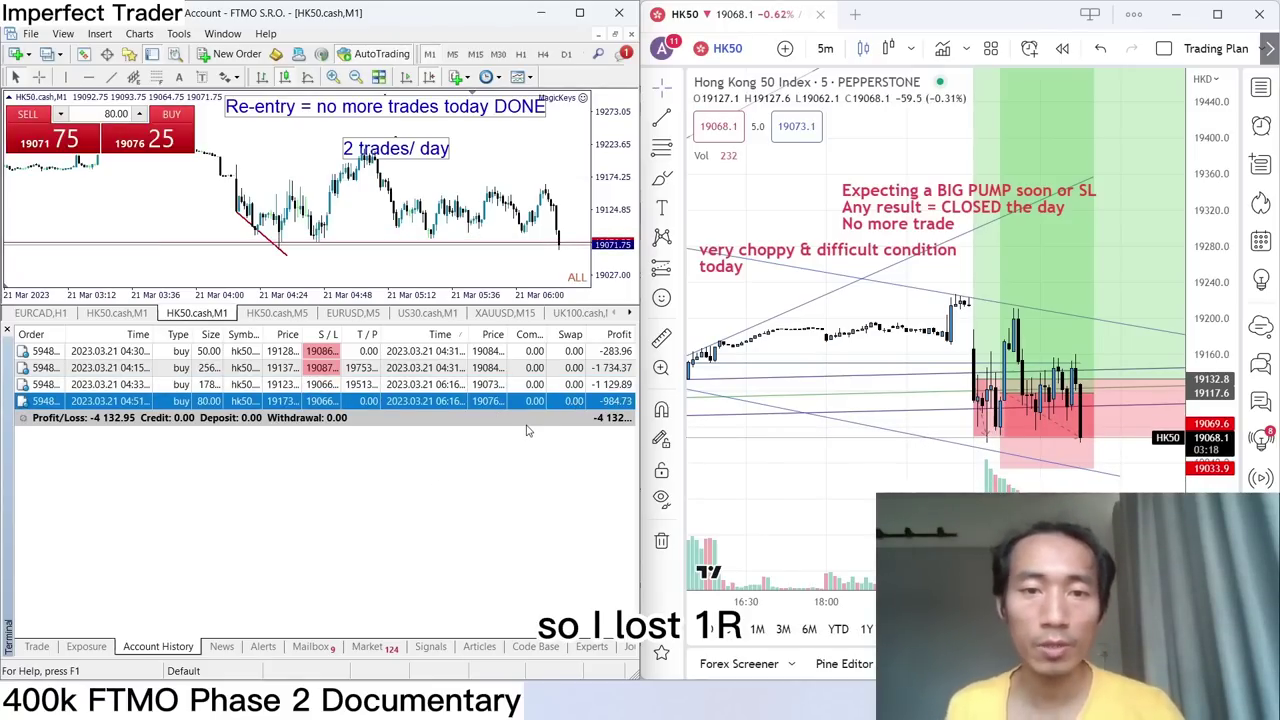
click(487, 458)
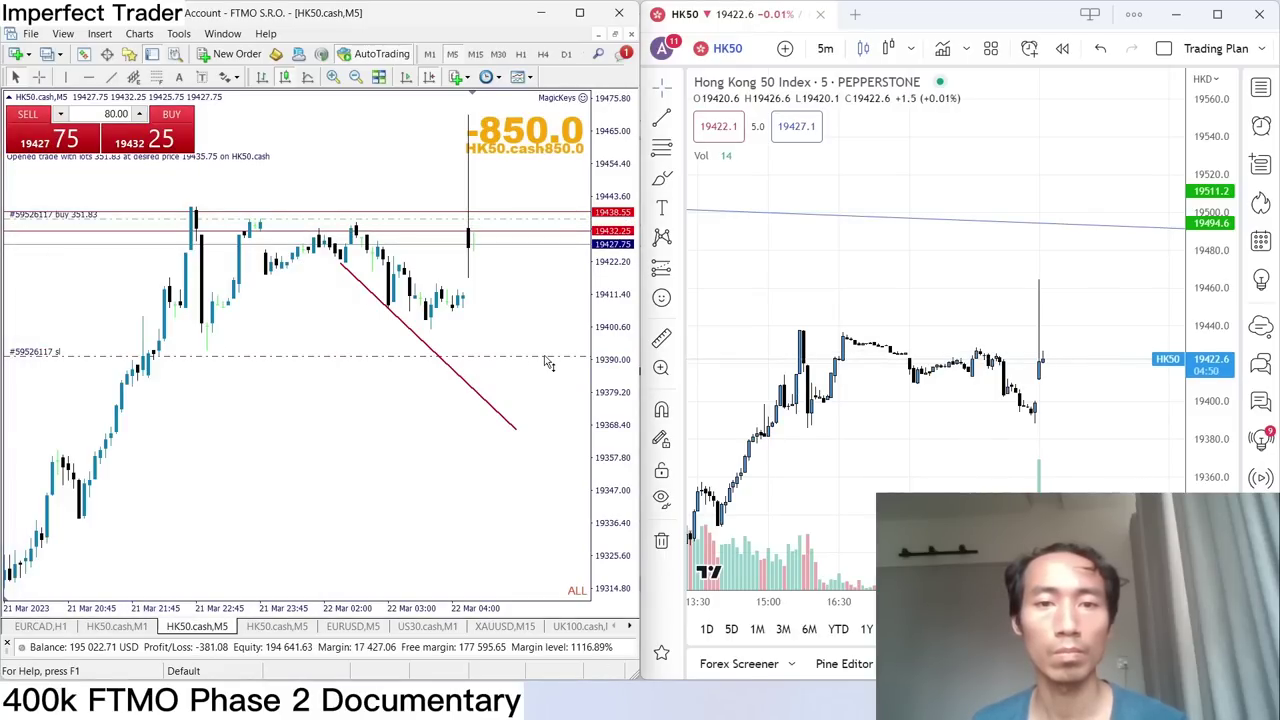
Set the HK50.cash chart to M1 and mark the new buy on TradingView as a Long Position with entry 19429.7 and stop 19385.3.
click(429, 53)
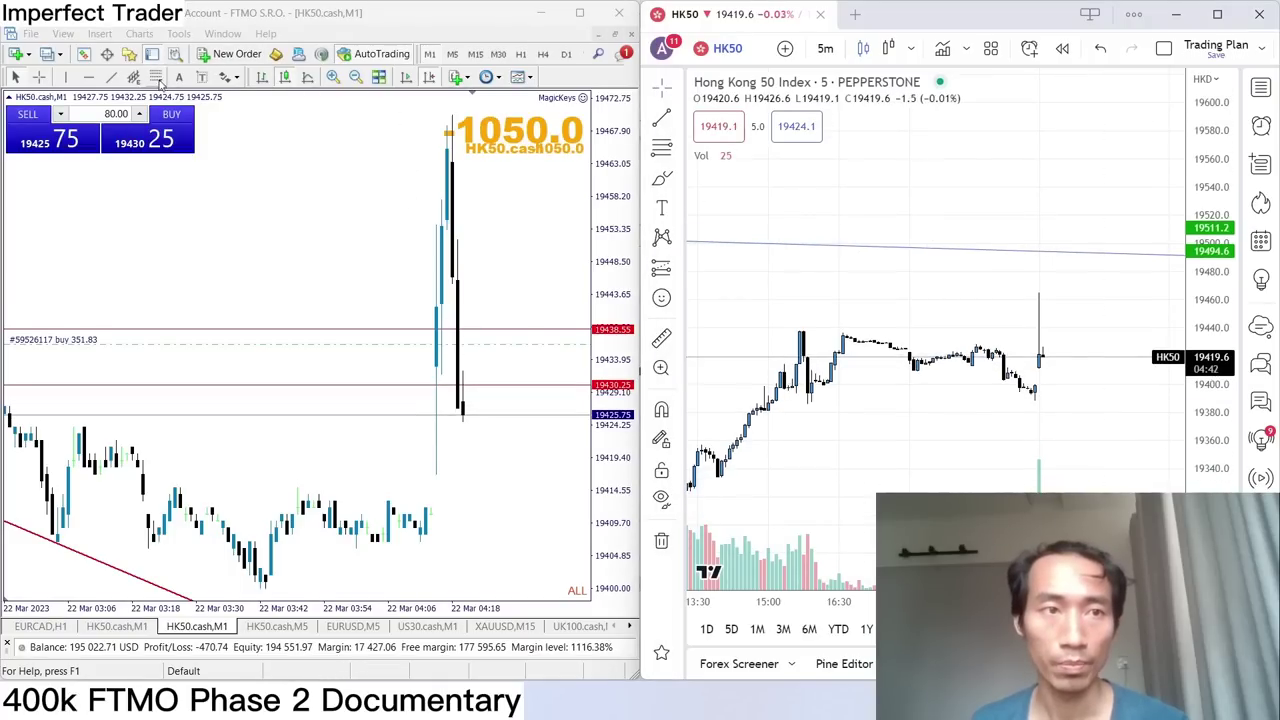
click(355, 85)
click(355, 80)
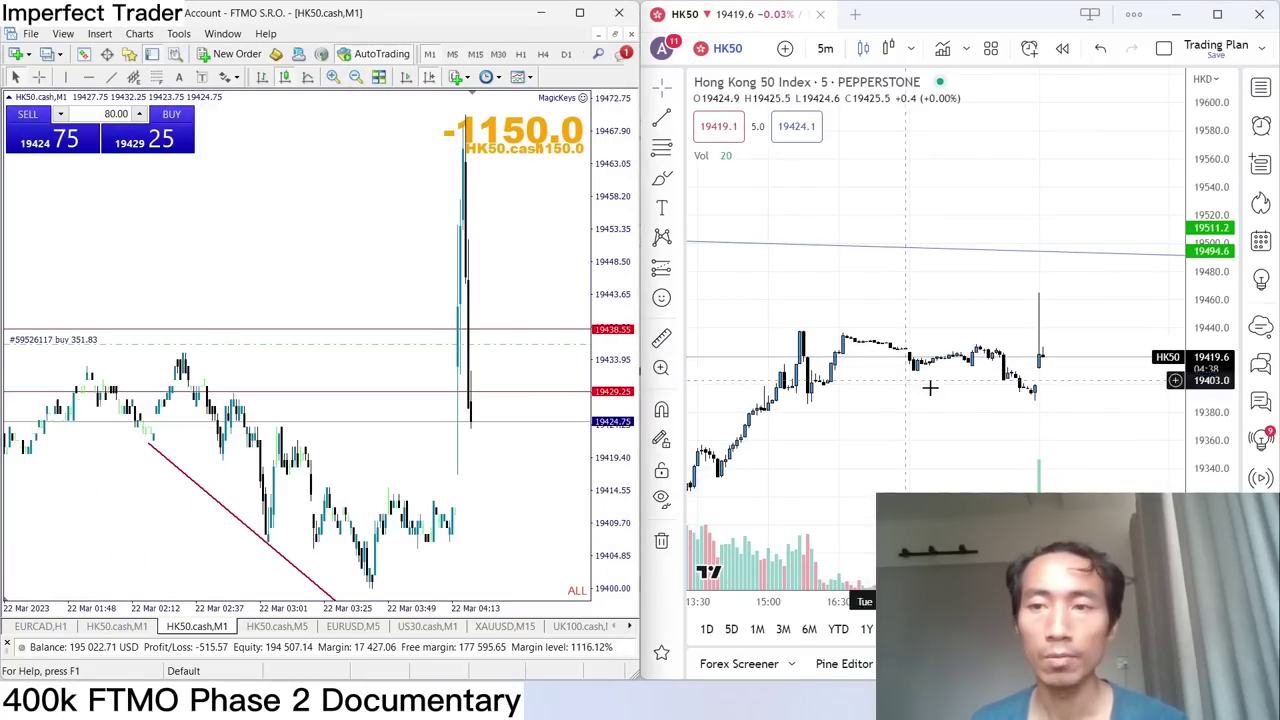
click(755, 468)
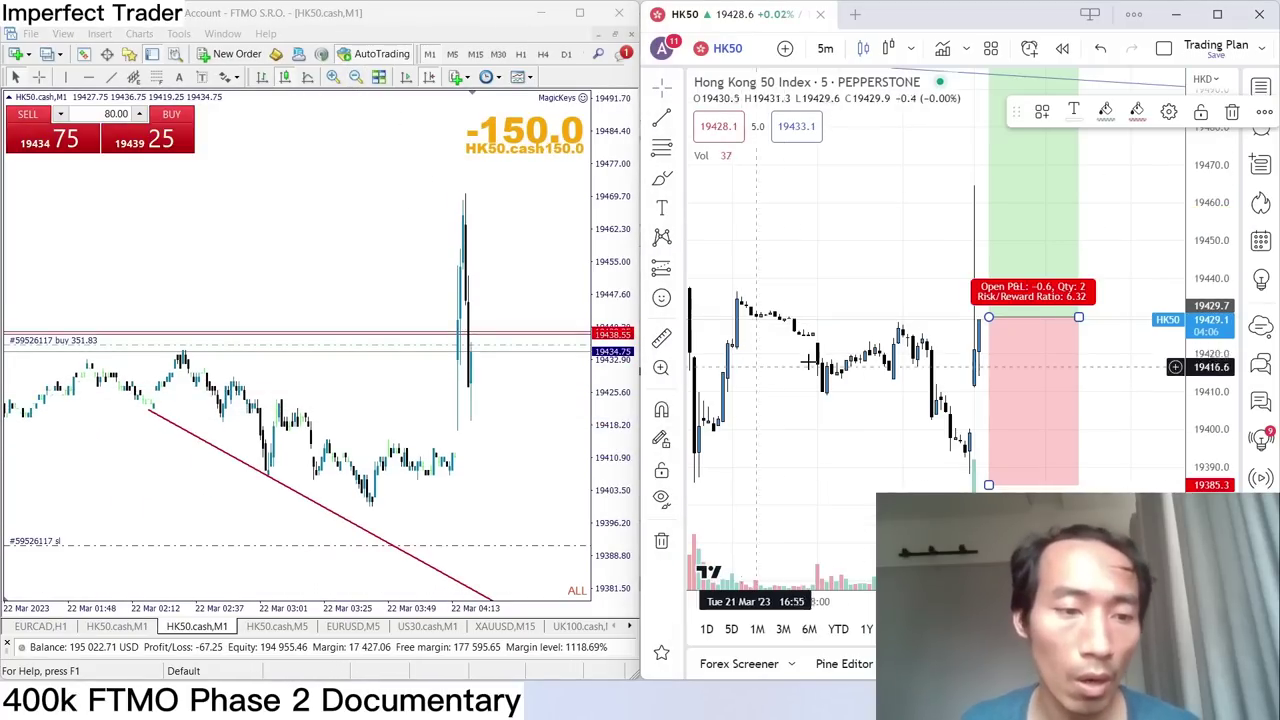
Check the open HK50.cash position's risk and reward on the EURCAD,H1 chart and return to the HK50.cash,M1 chart.
click(880, 237)
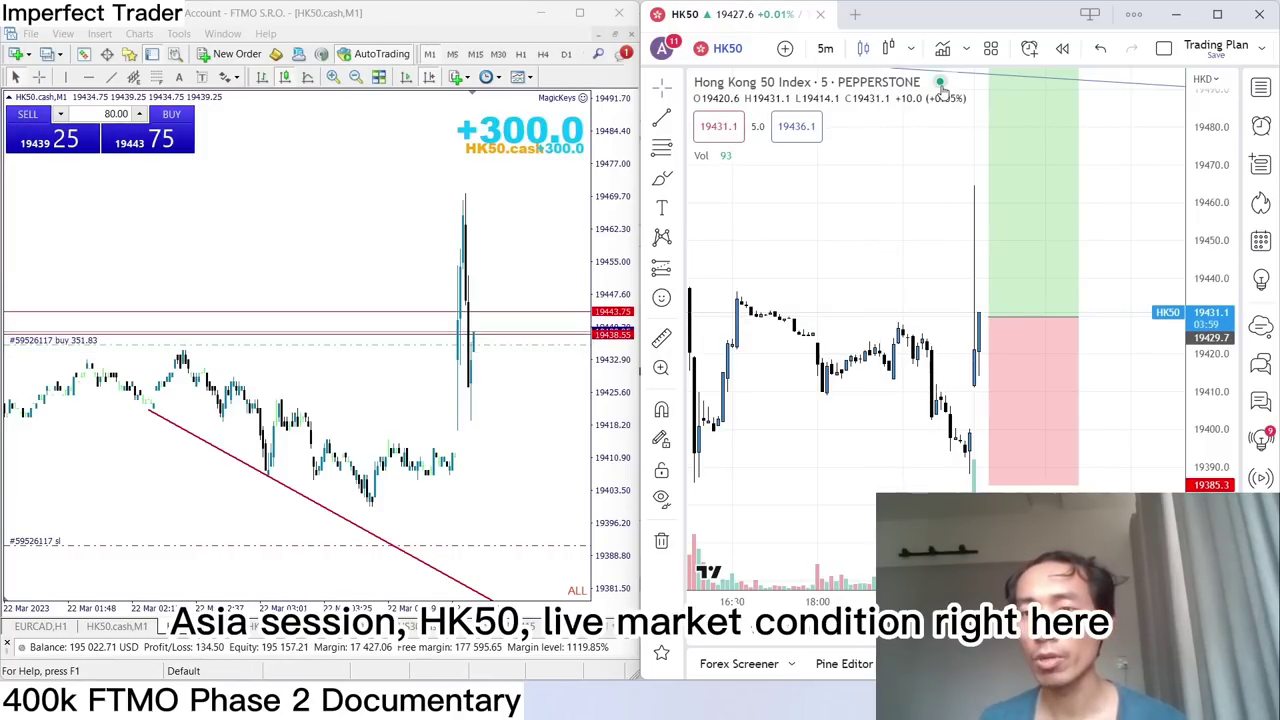
mouse_move(941, 86)
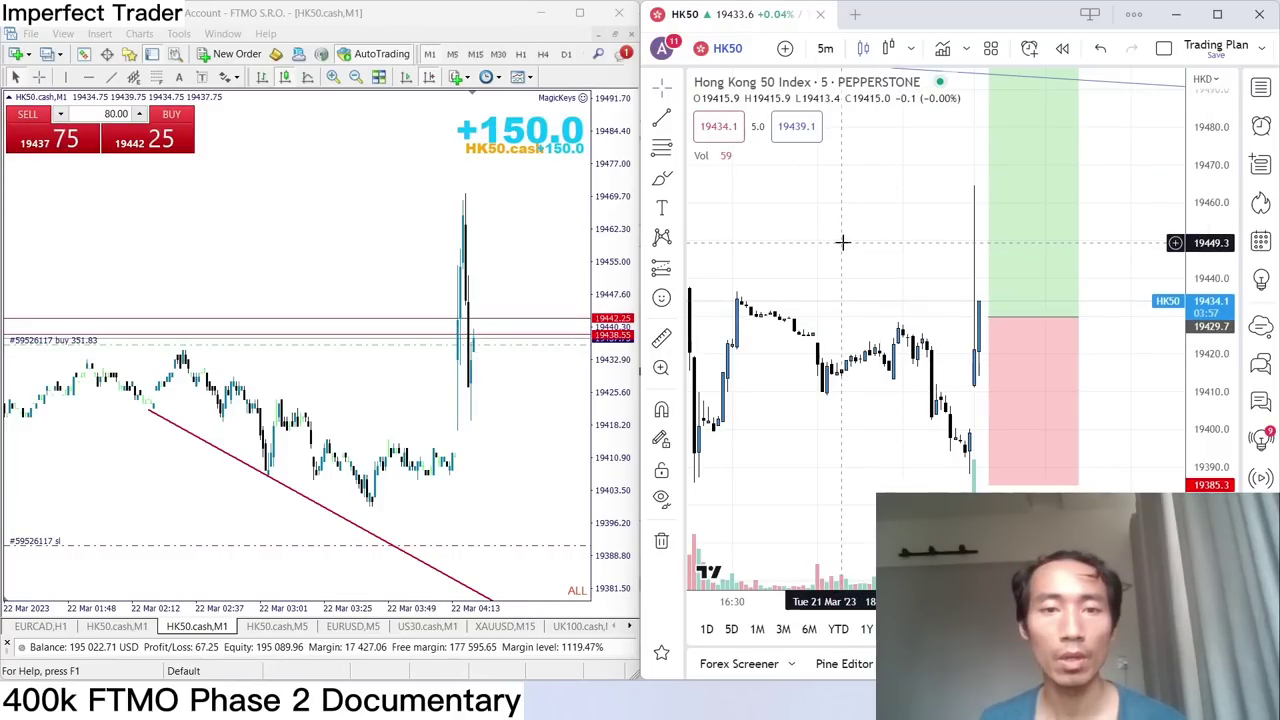
click(48, 630)
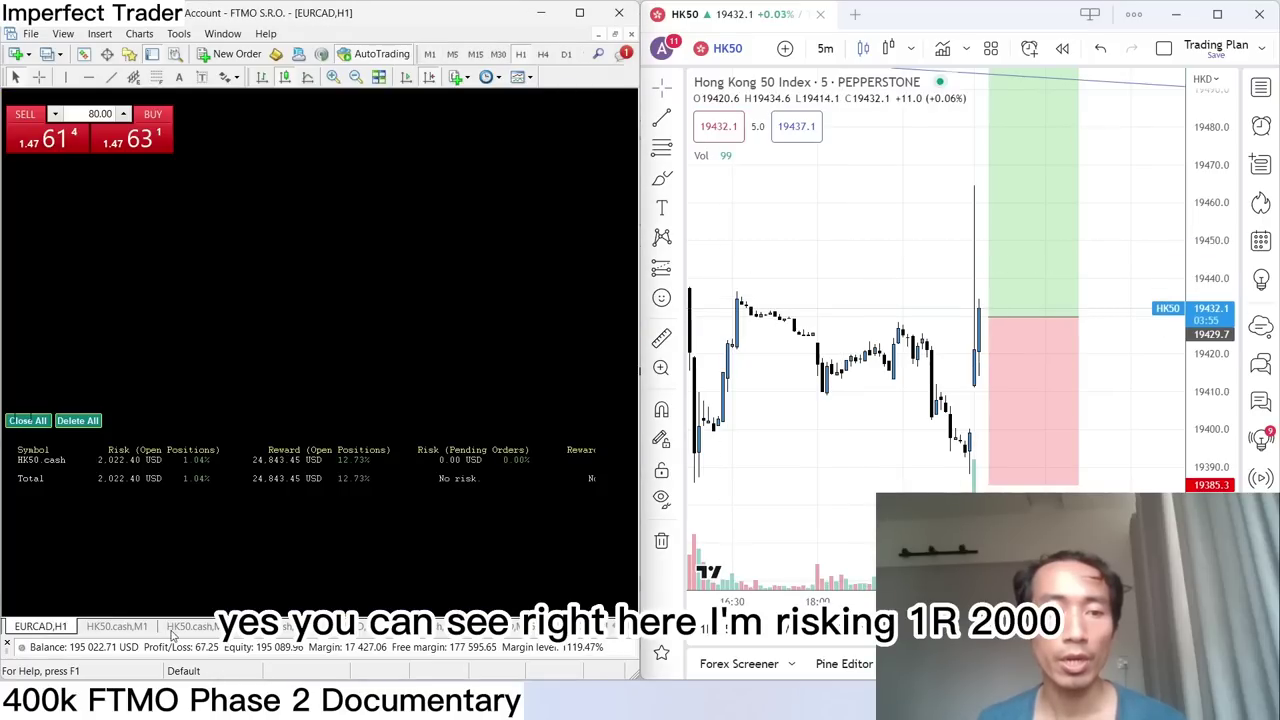
click(200, 628)
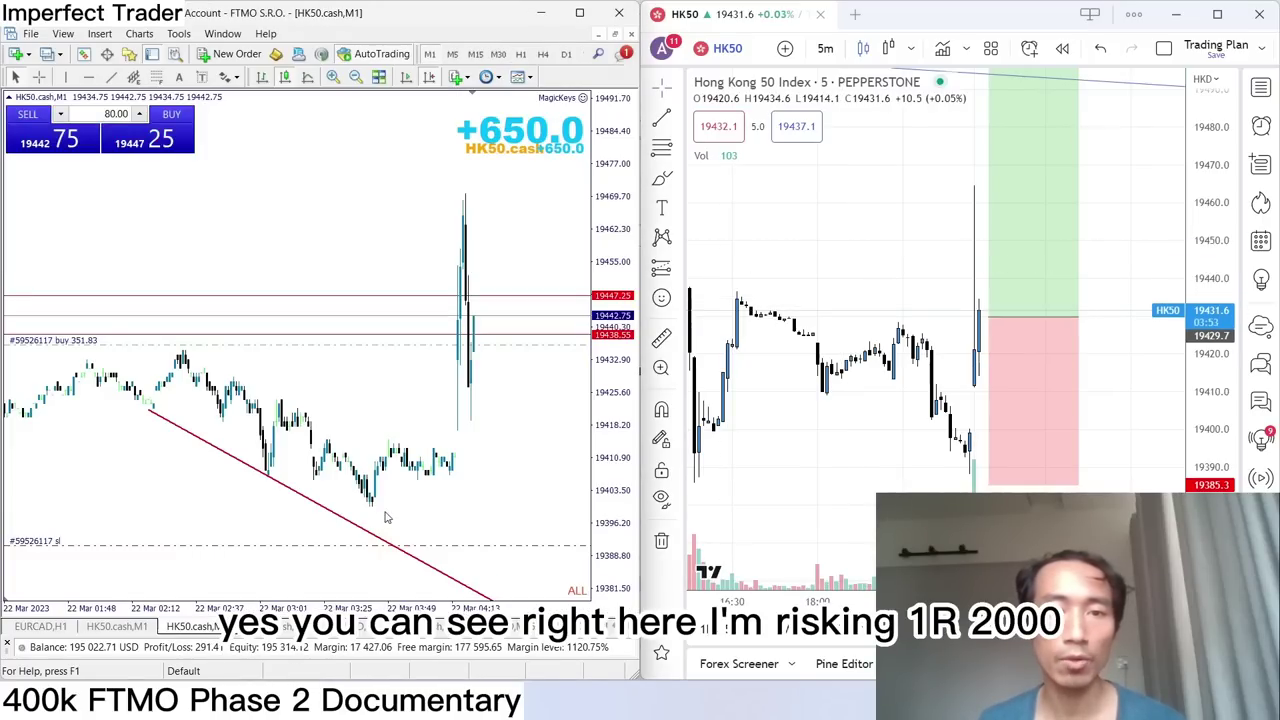
Bring up the Capital.com HK50 chart in TradingView on the 15-minute timeframe and set it back to 5 minutes.
click(1157, 221)
scroll(897, 291, down, 3)
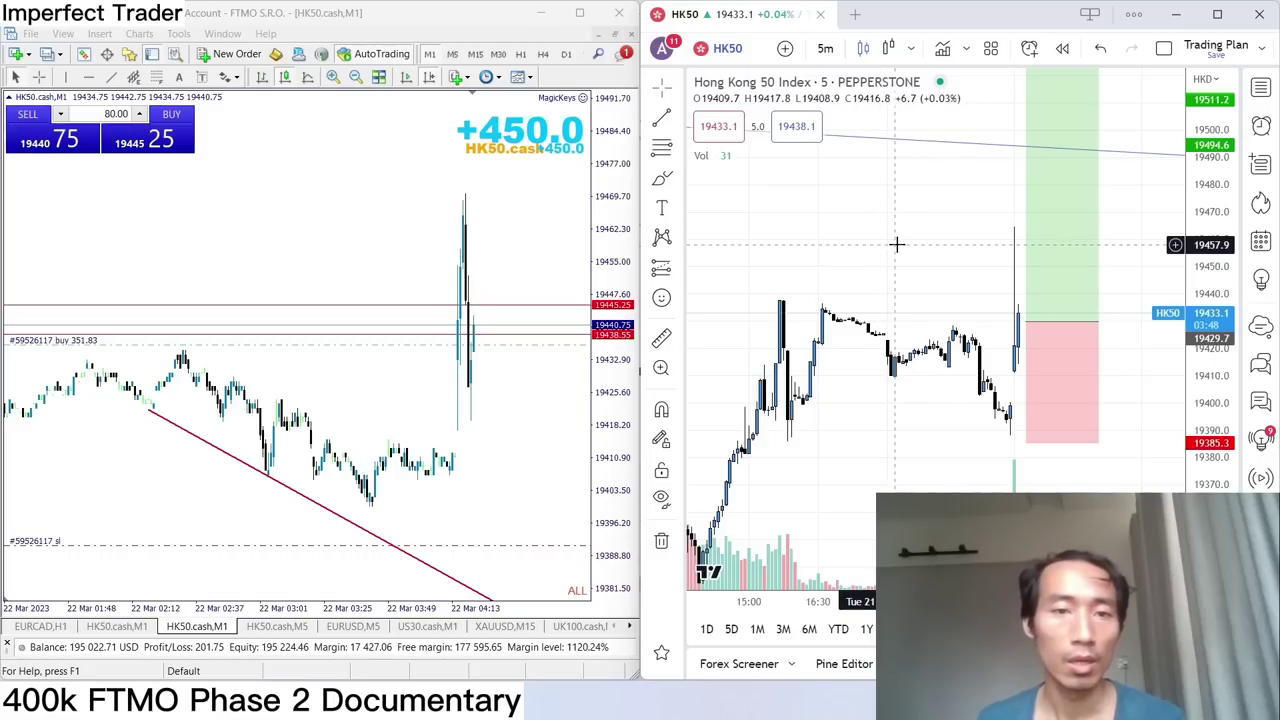
scroll(897, 260, down, 2)
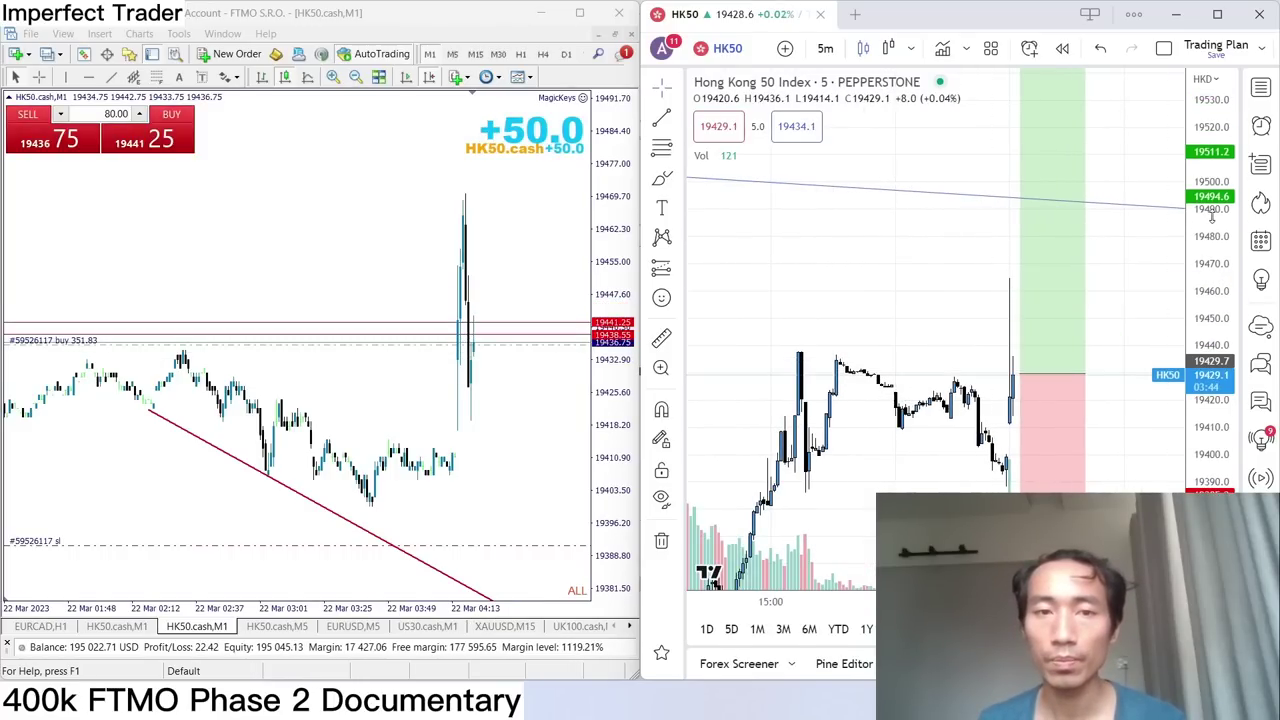
drag(1212, 215, 1212, 278)
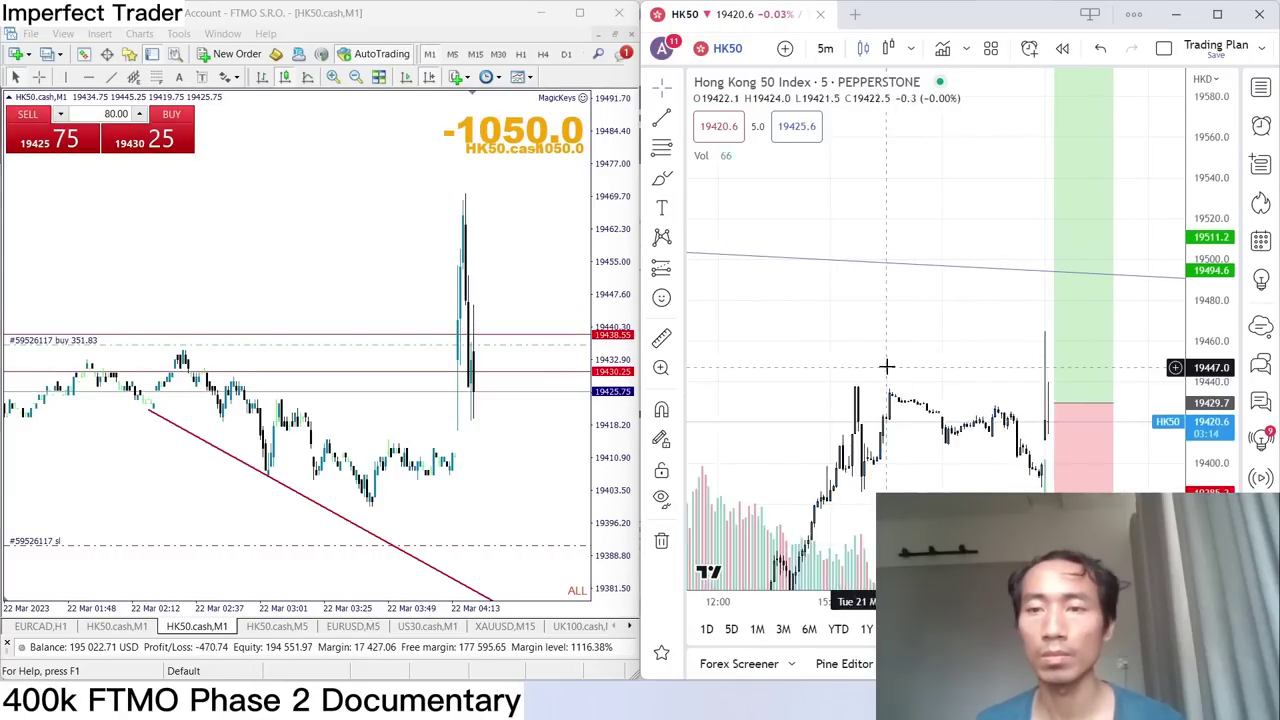
click(825, 48)
click(777, 294)
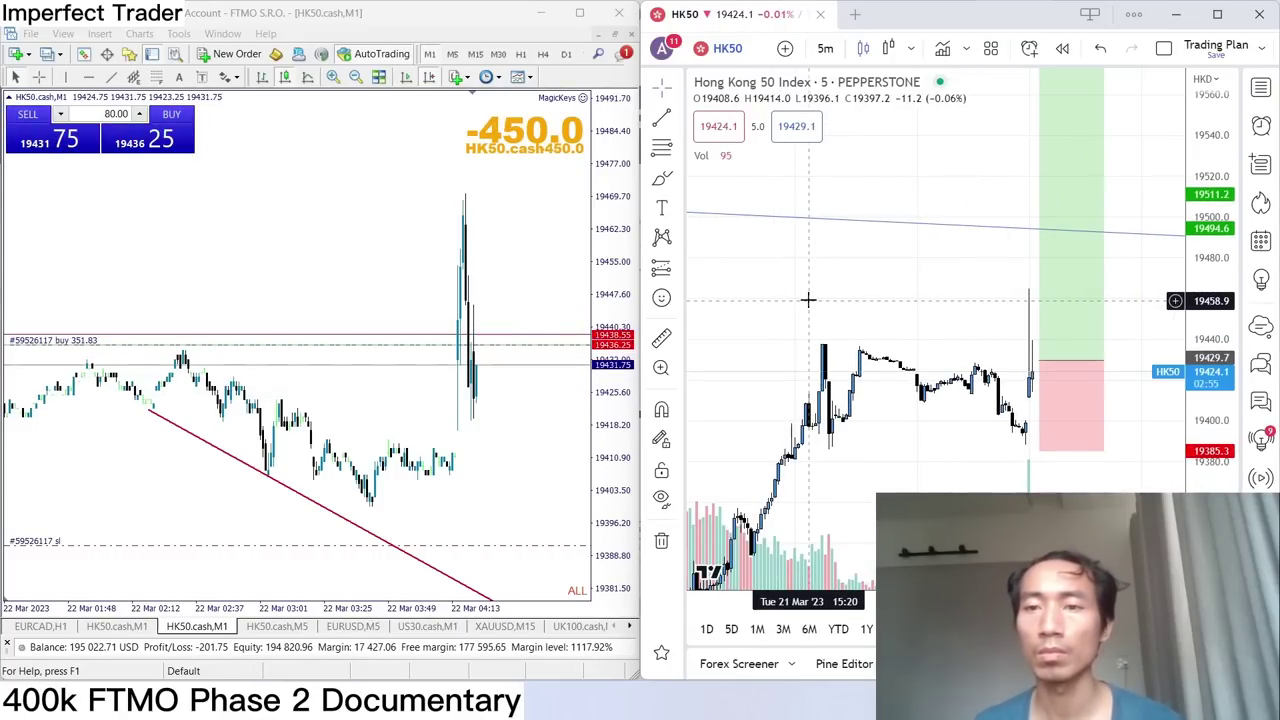
text(15)
key(Return)
key(alt+Tab)
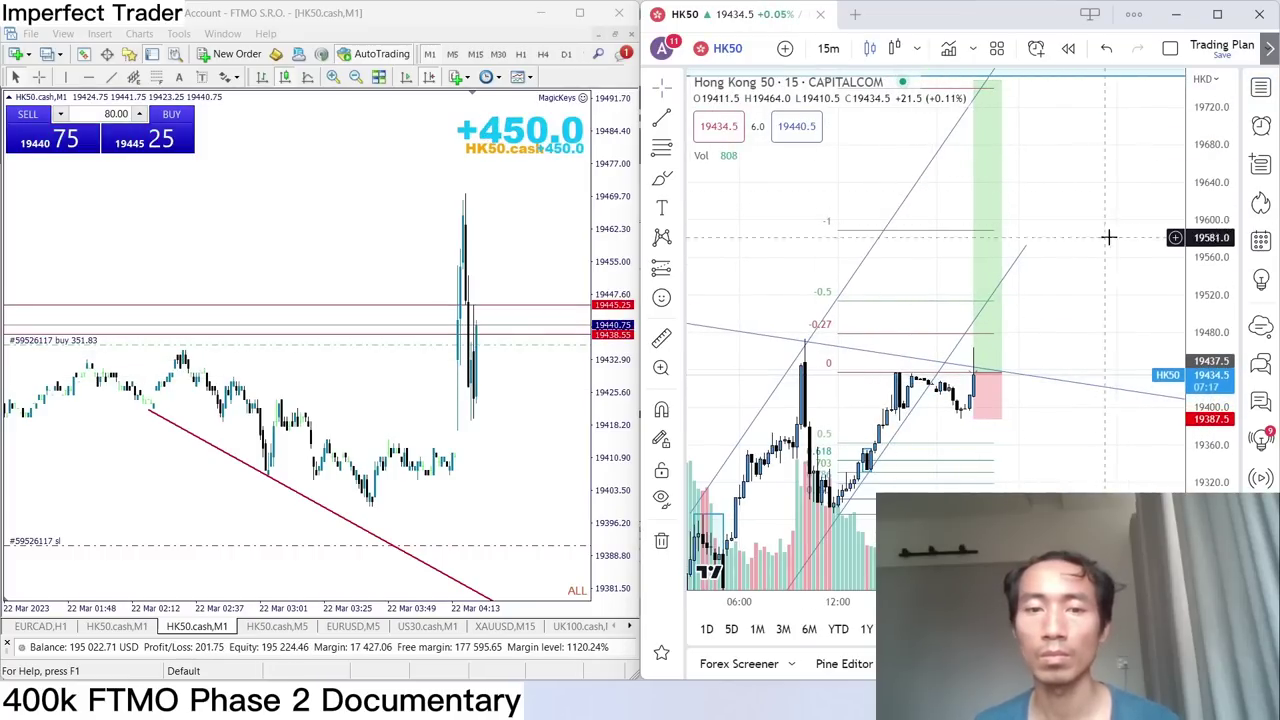
text(5)
key(Return)
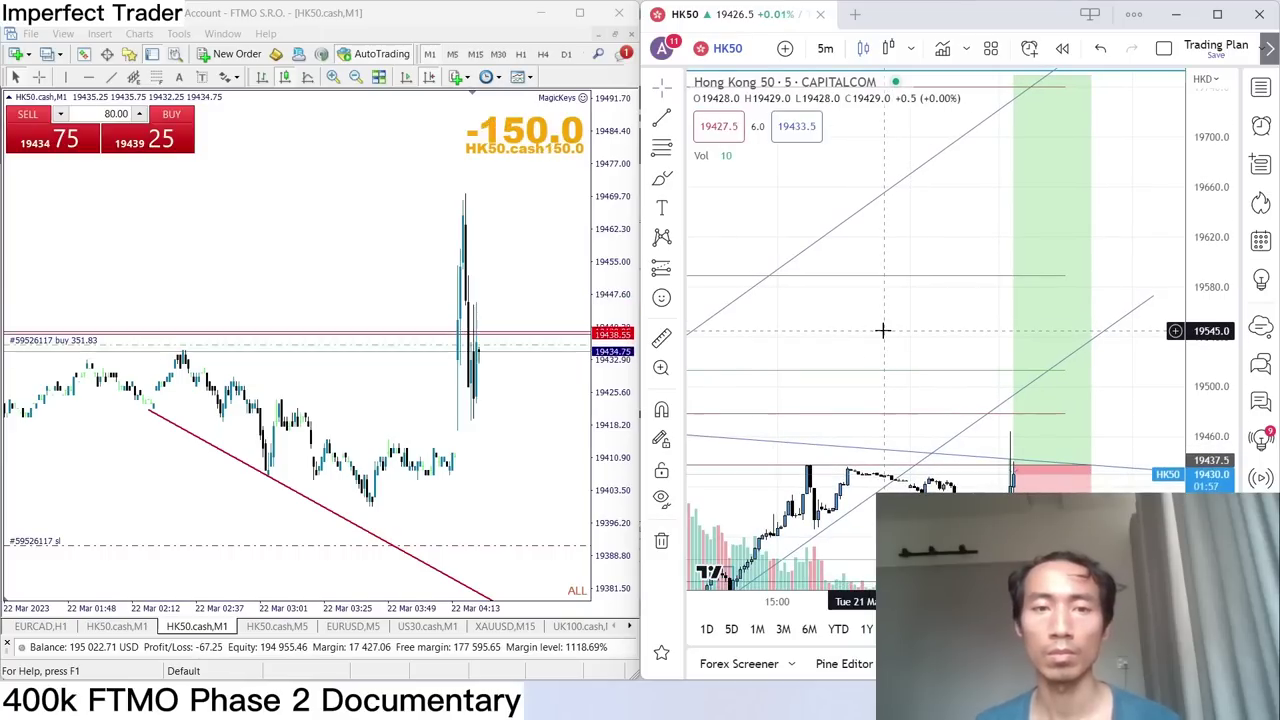
Move the Long Position's entry on the 5-minute HK50 TradingView chart to 19432.0.
drag(882, 330, 897, 303)
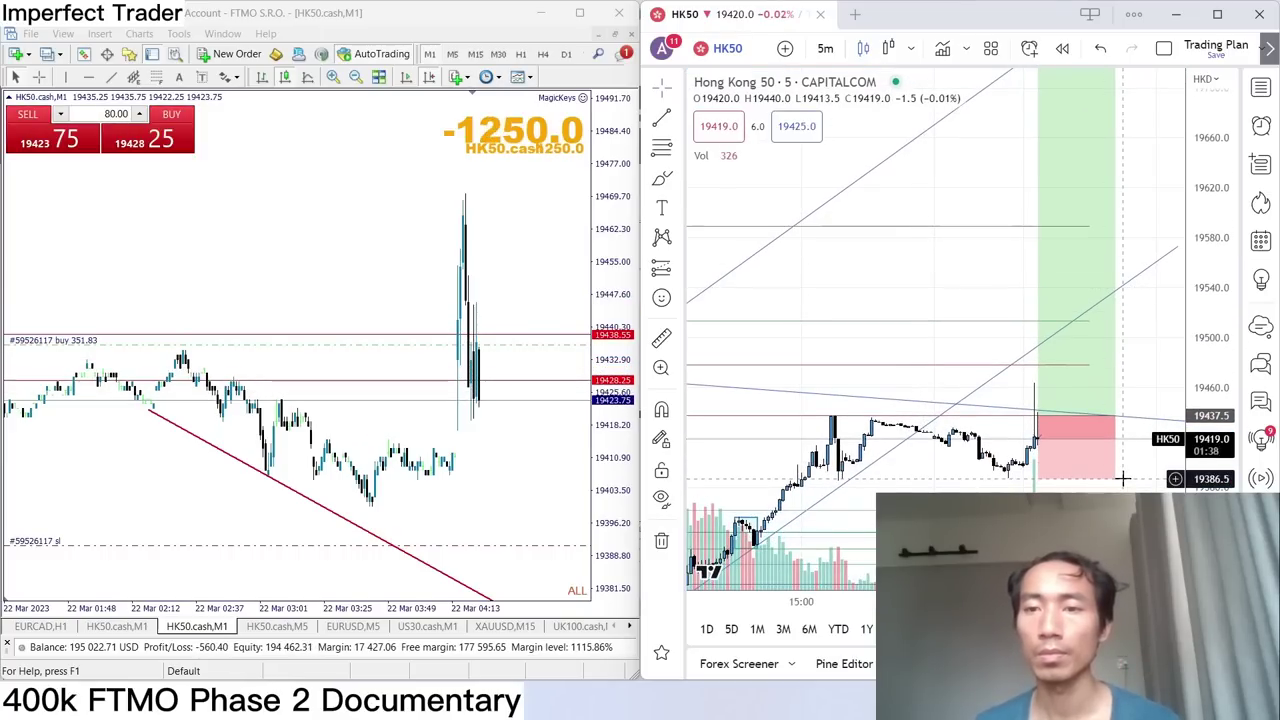
drag(1122, 478, 1126, 447)
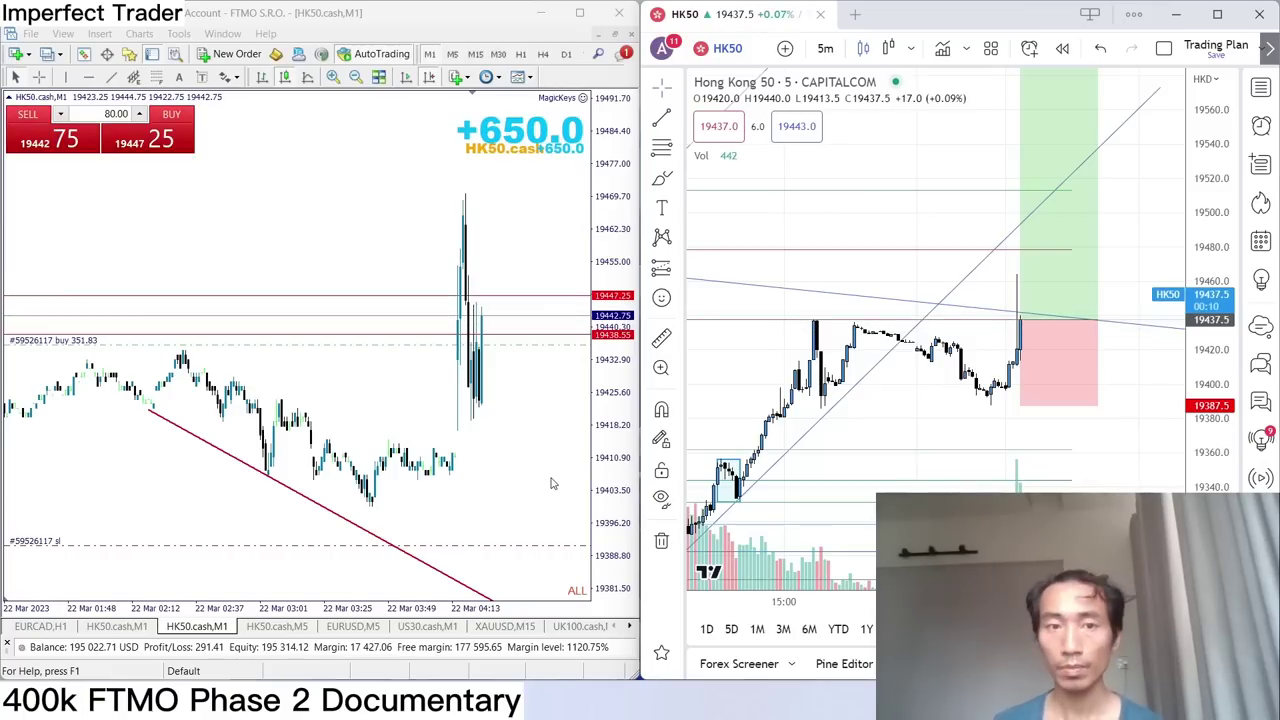
drag(943, 168, 973, 233)
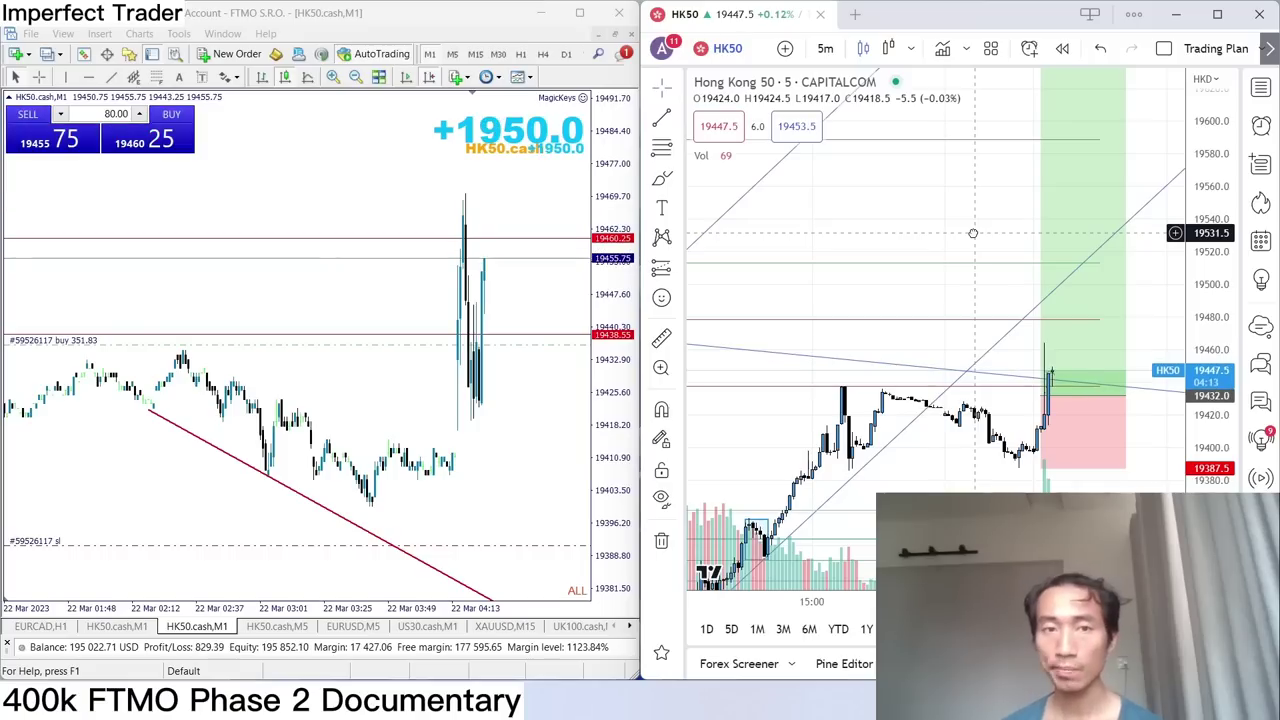
Buy another 100 lots of HK50.cash at market in MetaTrader and raise the buys' stop losses to about 19407.
click(116, 113)
text(100)
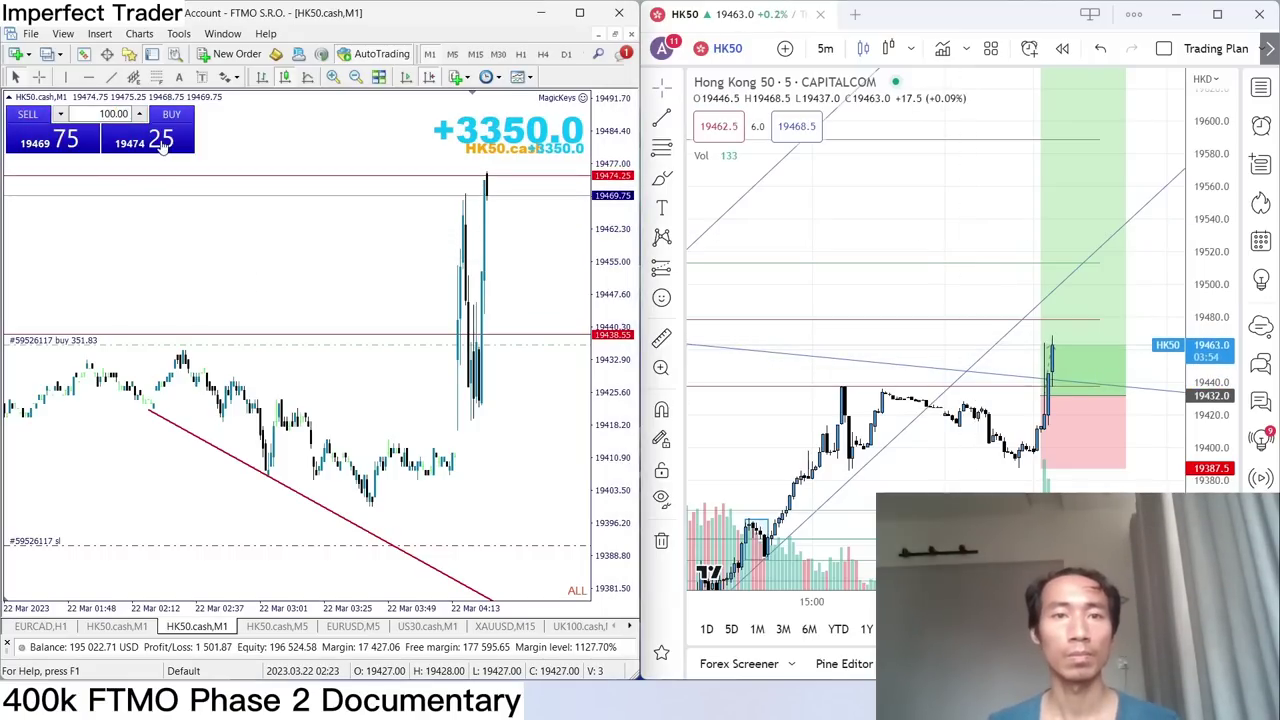
click(171, 113)
drag(489, 511, 509, 477)
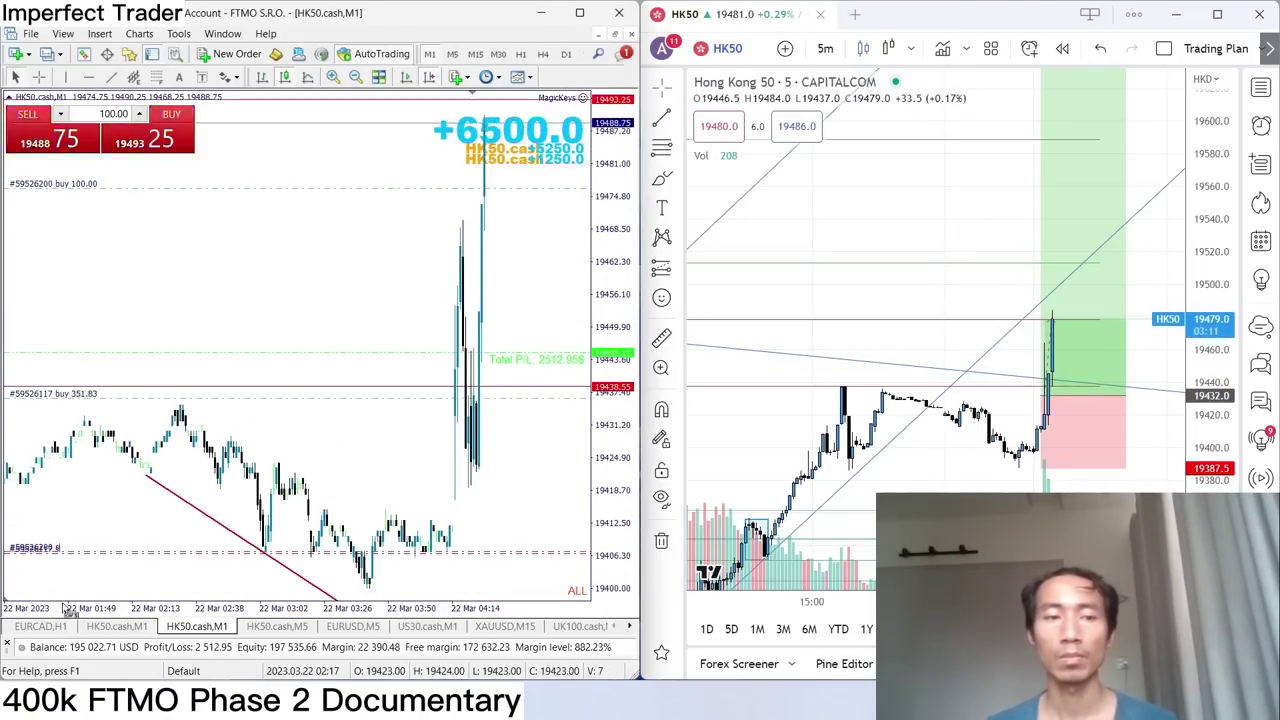
Annotate the TradingView chart with the target, first scale-in and "Total Risk: Never exceed 1R (2000)", and open the on-screen Magic Keys.
click(665, 128)
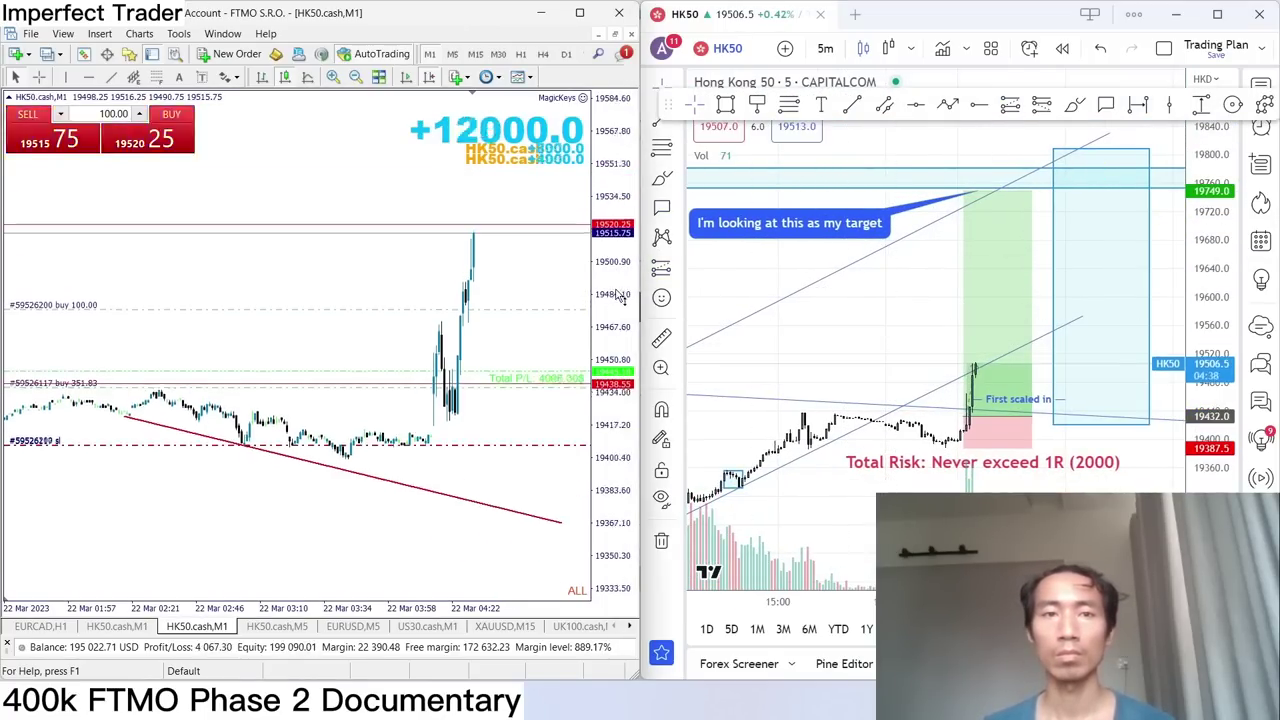
click(531, 580)
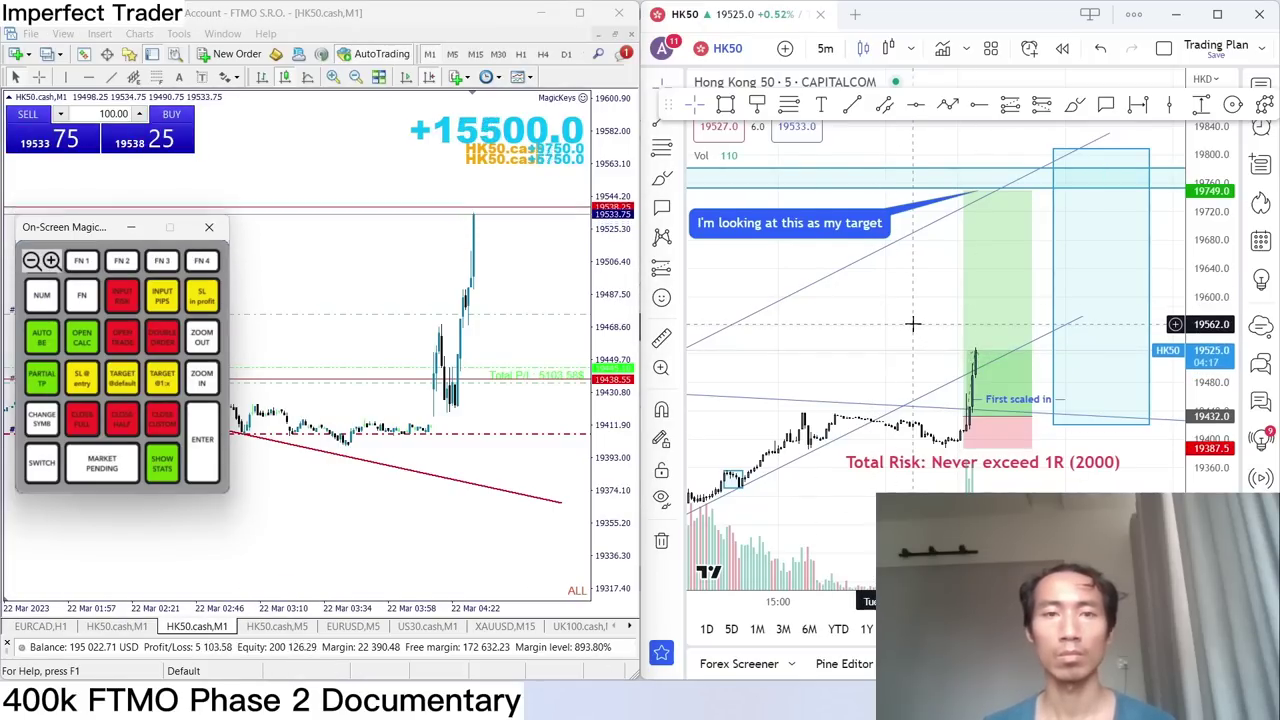
click(470, 441)
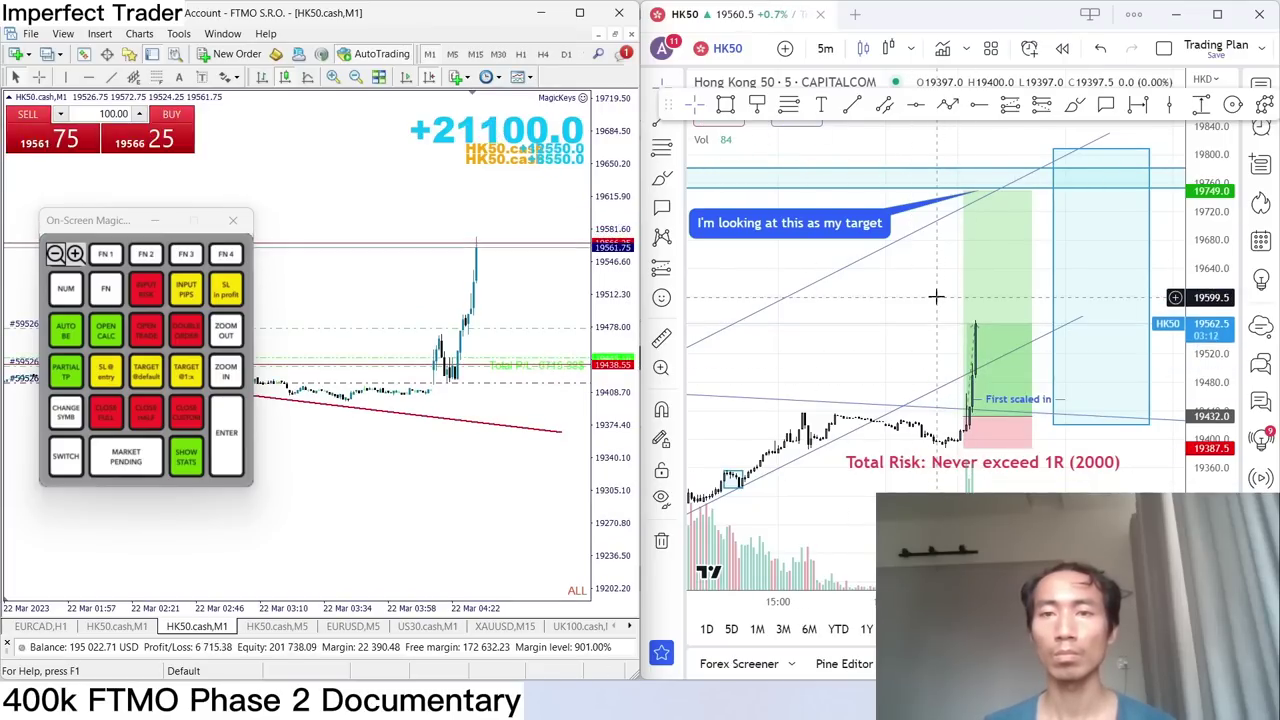
Scale into HK50.cash with a second additional 100-lot buy and raise the stop losses to about 19425.
scroll(936, 296, down, 3)
scroll(929, 286, up, 4)
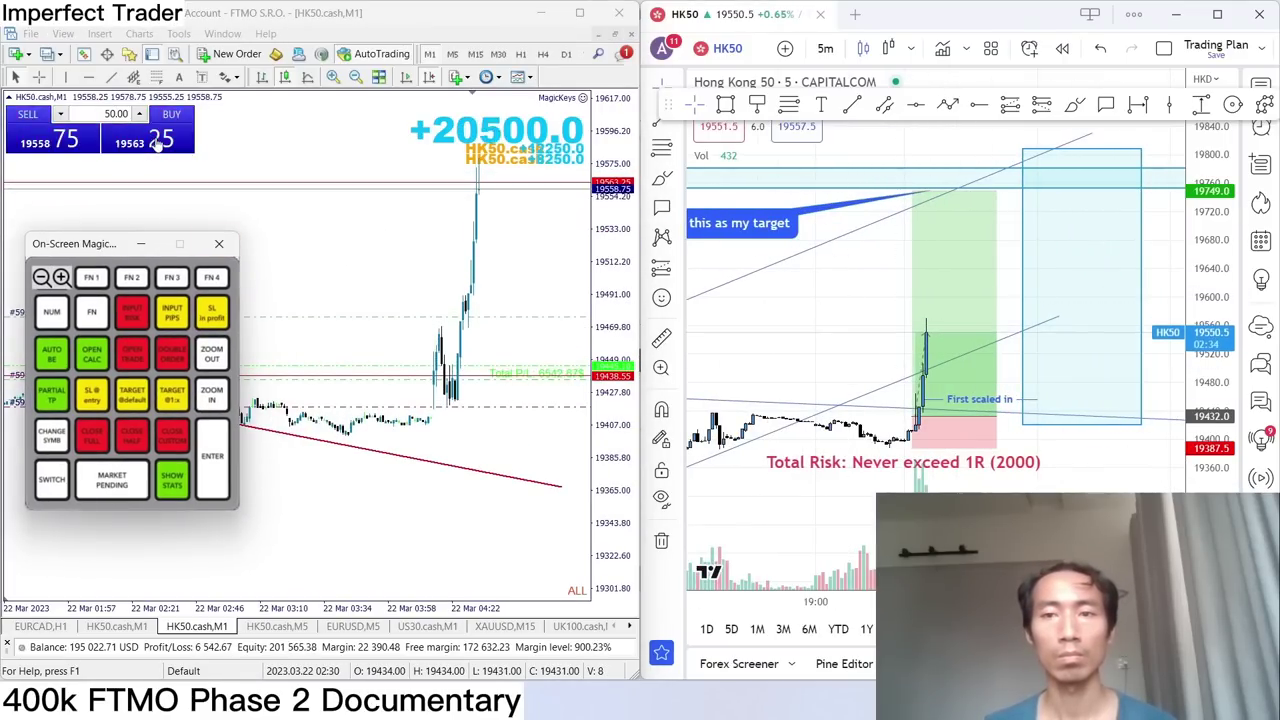
click(116, 113)
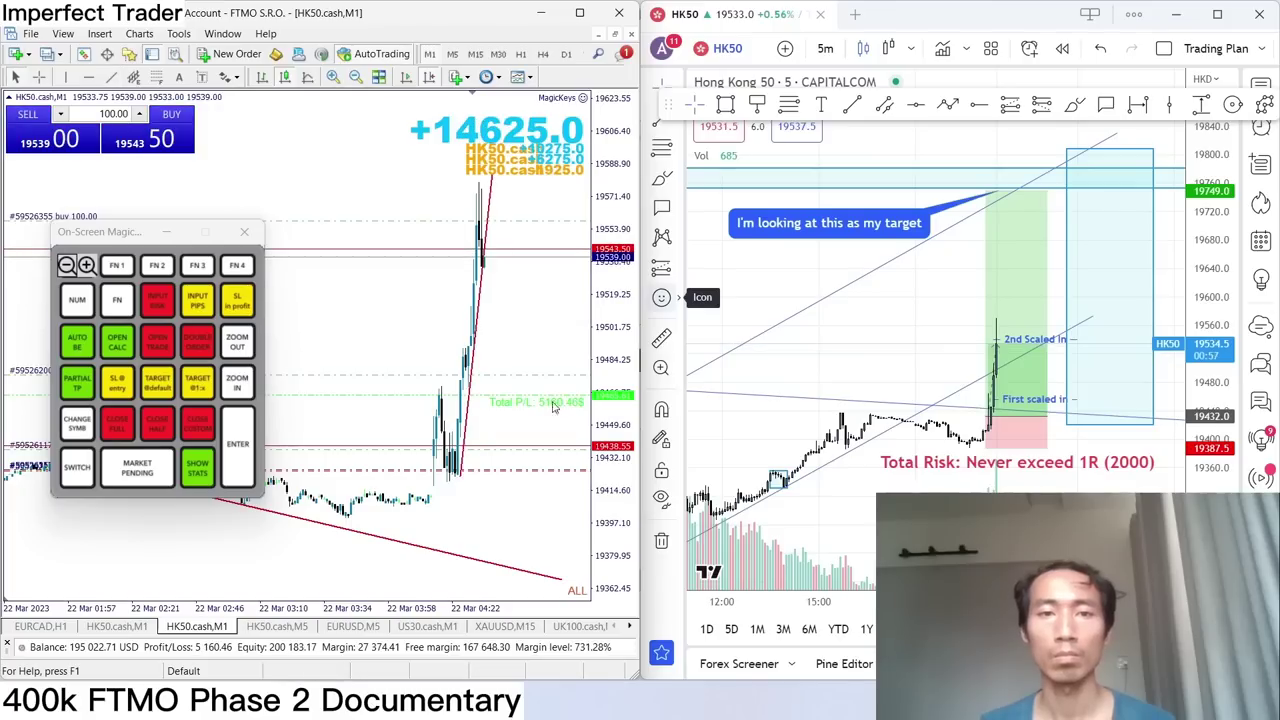
Add green text notes to the TradingView chart, one headed "TRUST IN PLAN" and one stating "No more Scaled In" and "Waiting for TAKE PROFITS".
click(661, 268)
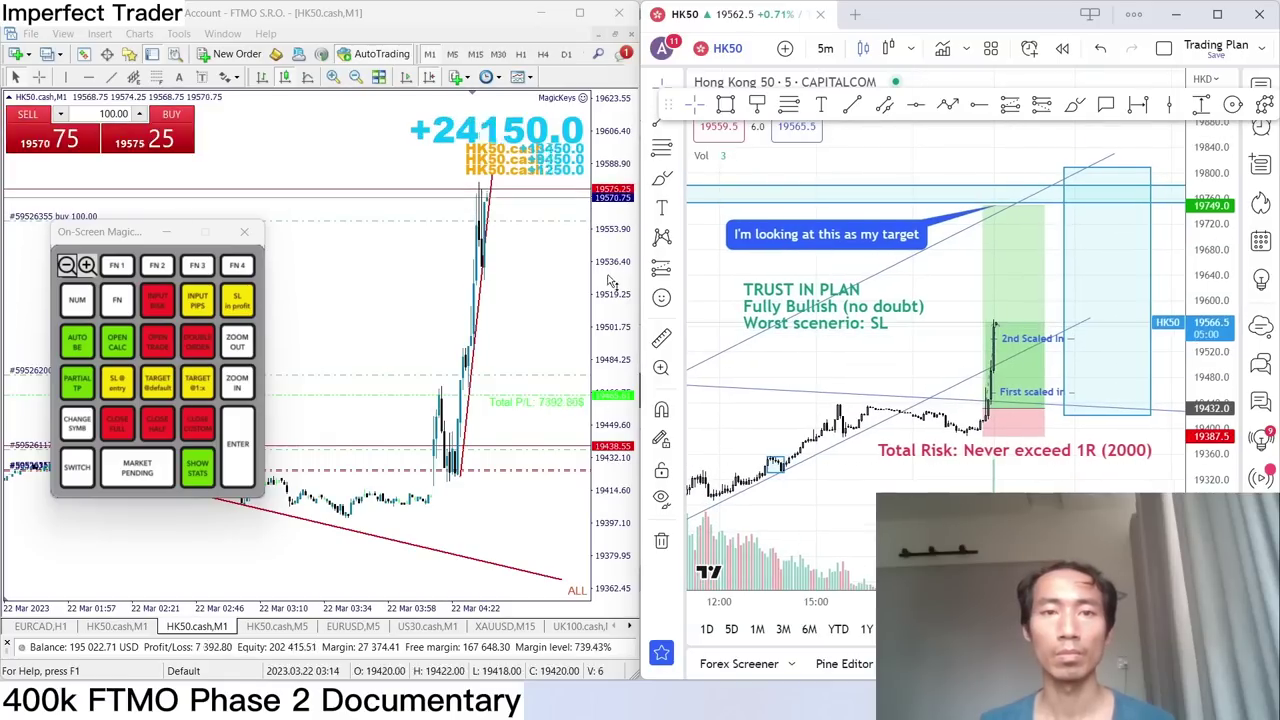
click(1117, 430)
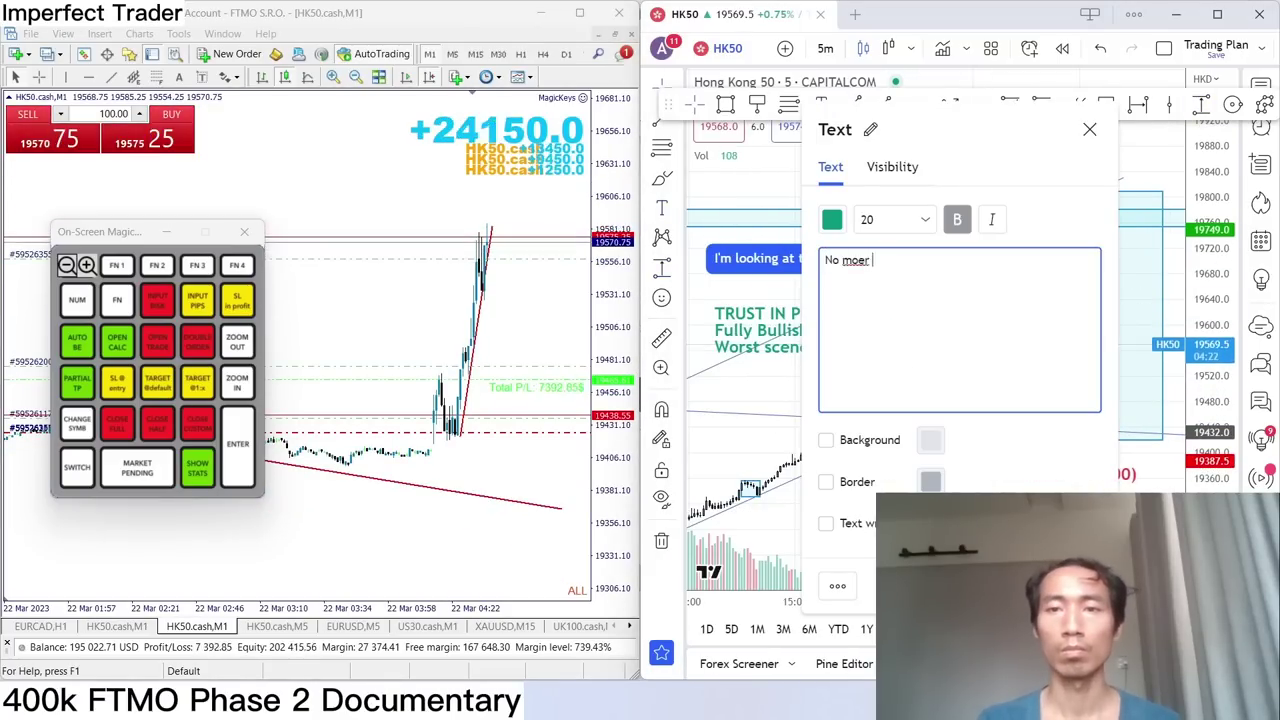
key(Return)
text(Wau)
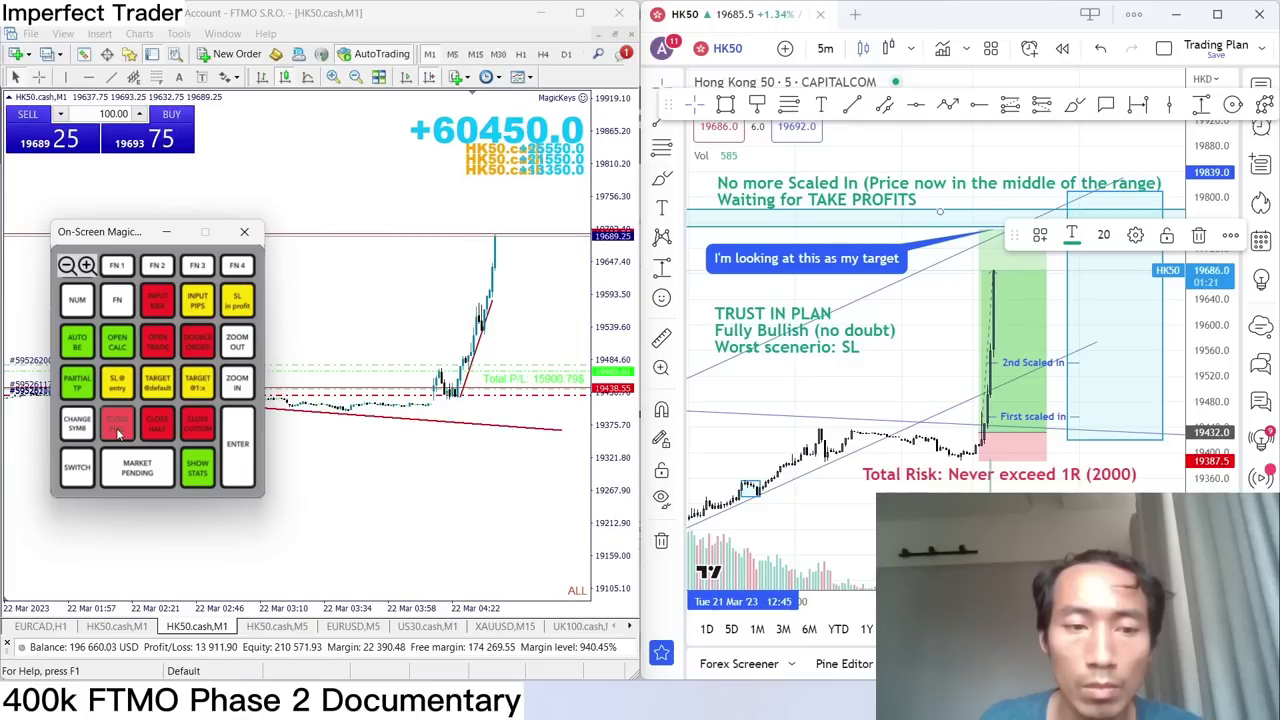
Close all three HK50.cash buys in full with the Magic Keys and review the closed trades in the account history.
click(118, 432)
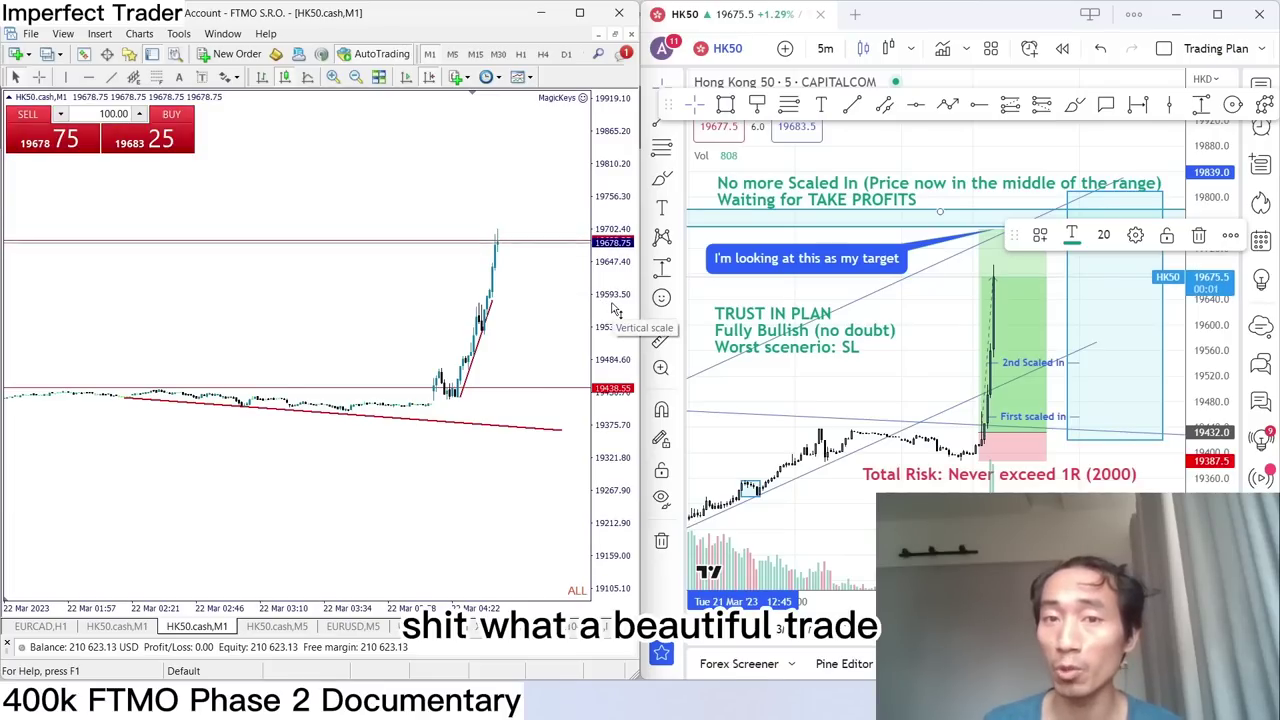
drag(615, 312, 615, 280)
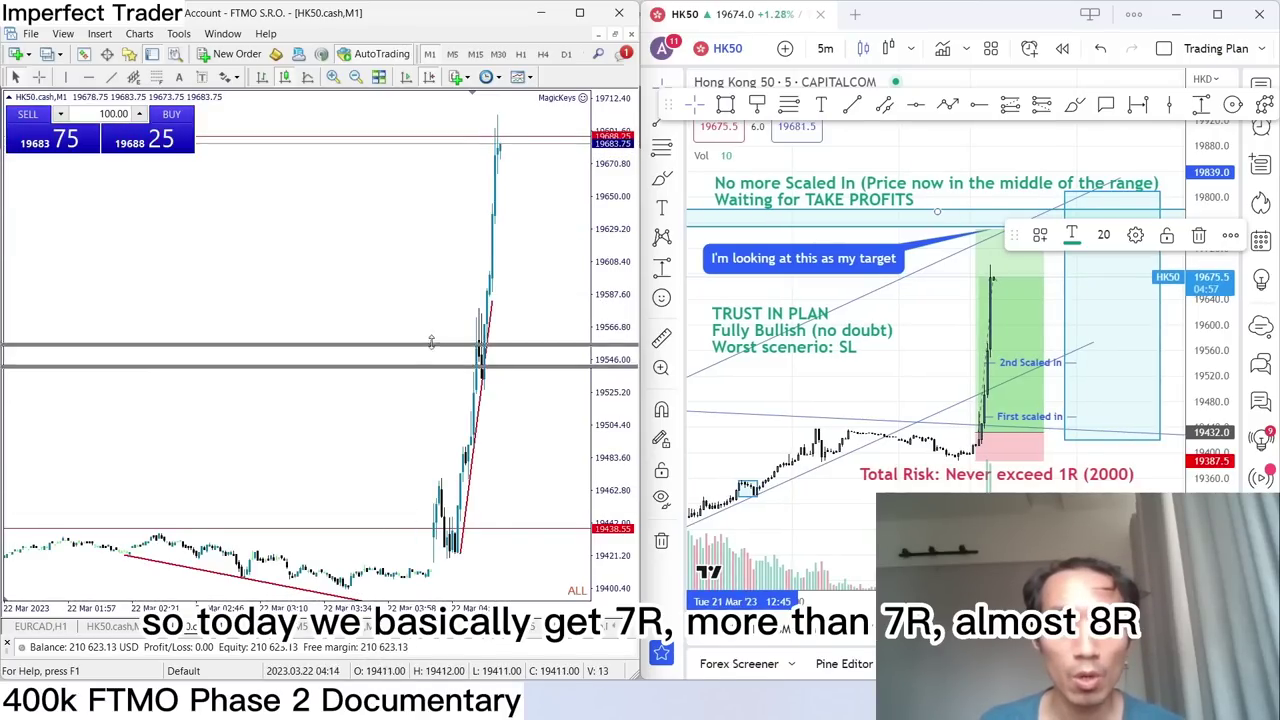
key(ctrl+t)
click(192, 647)
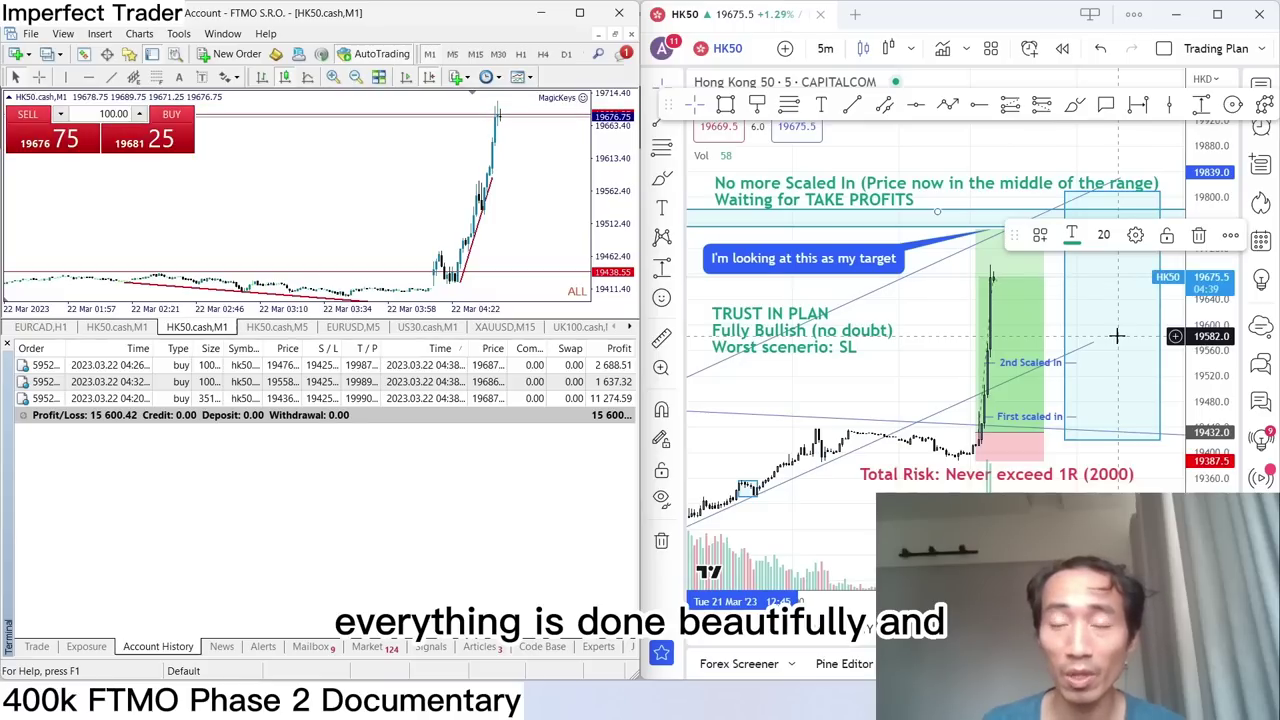
scroll(1117, 336, down, 1)
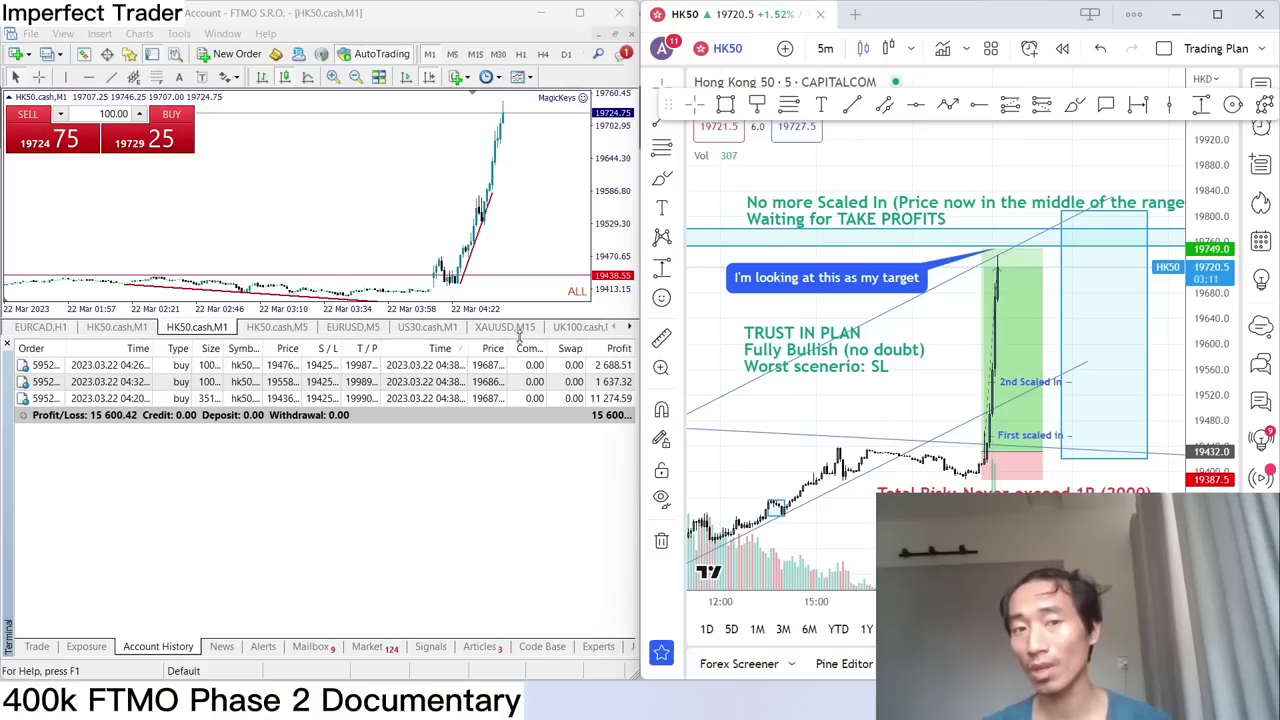
drag(519, 337, 528, 636)
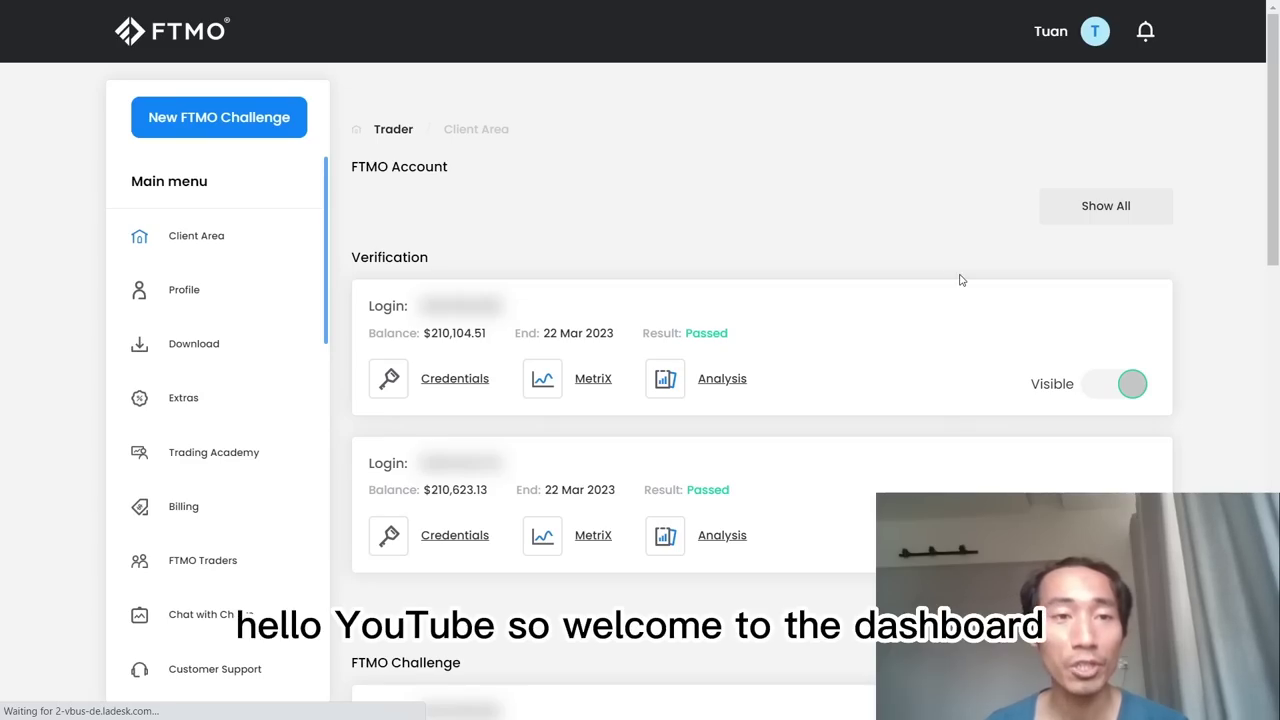
In the FTMO Client Area, review the verification and challenge accounts and open MetriX for the verification account with the $210,623.13 balance.
scroll(955, 265, down, 5)
scroll(965, 267, down, 3)
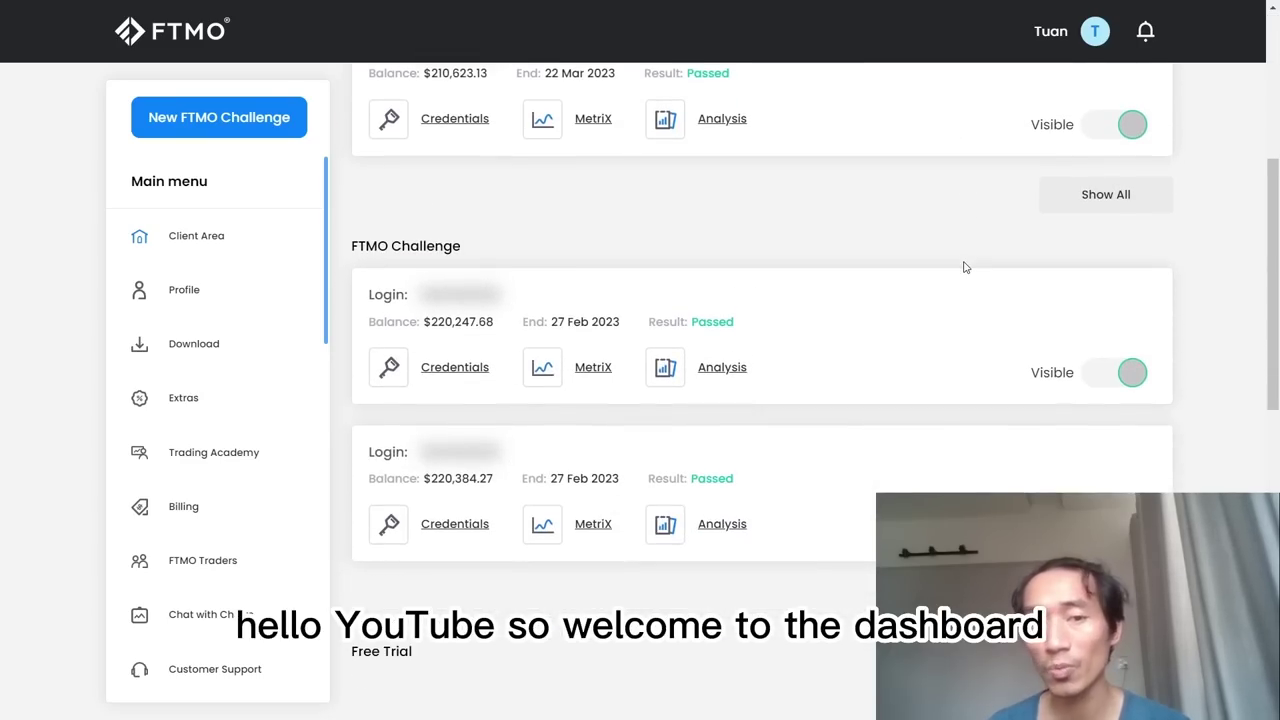
scroll(970, 265, up, 6)
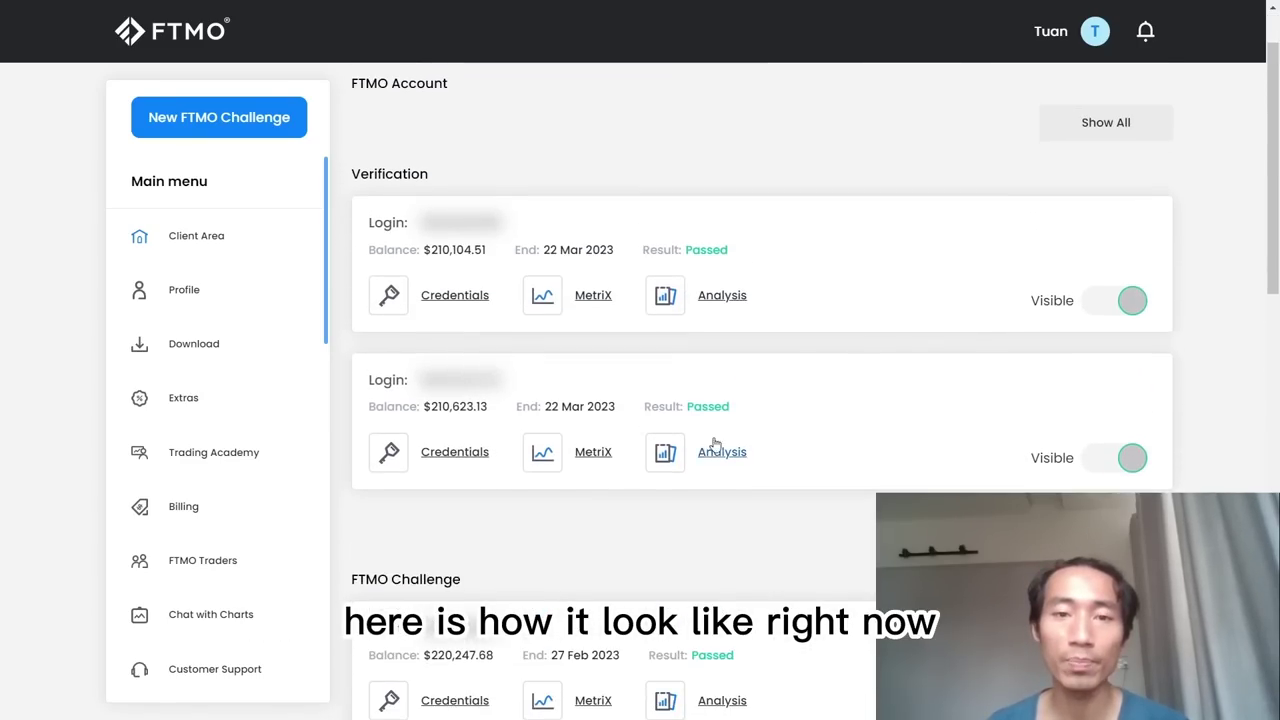
click(593, 451)
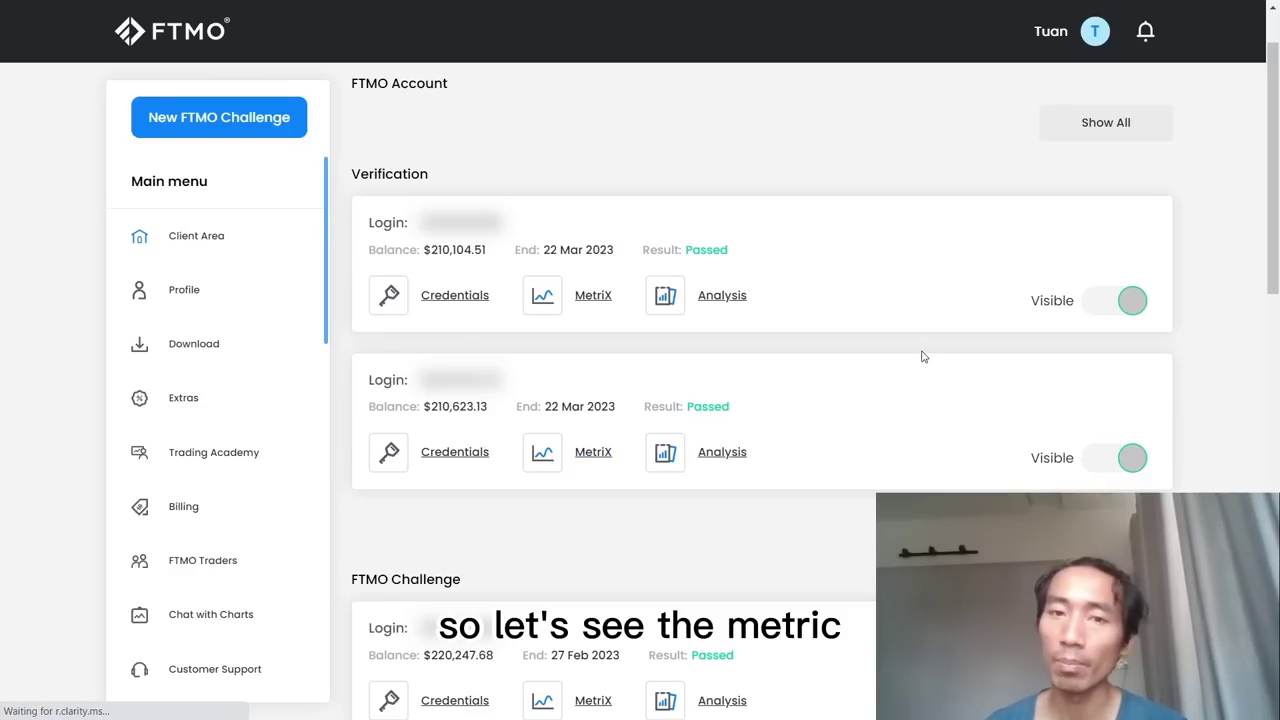
Examine the verification account's balance curve, trading objectives, statistics and daily summary in MetriX.
scroll(923, 356, down, 1)
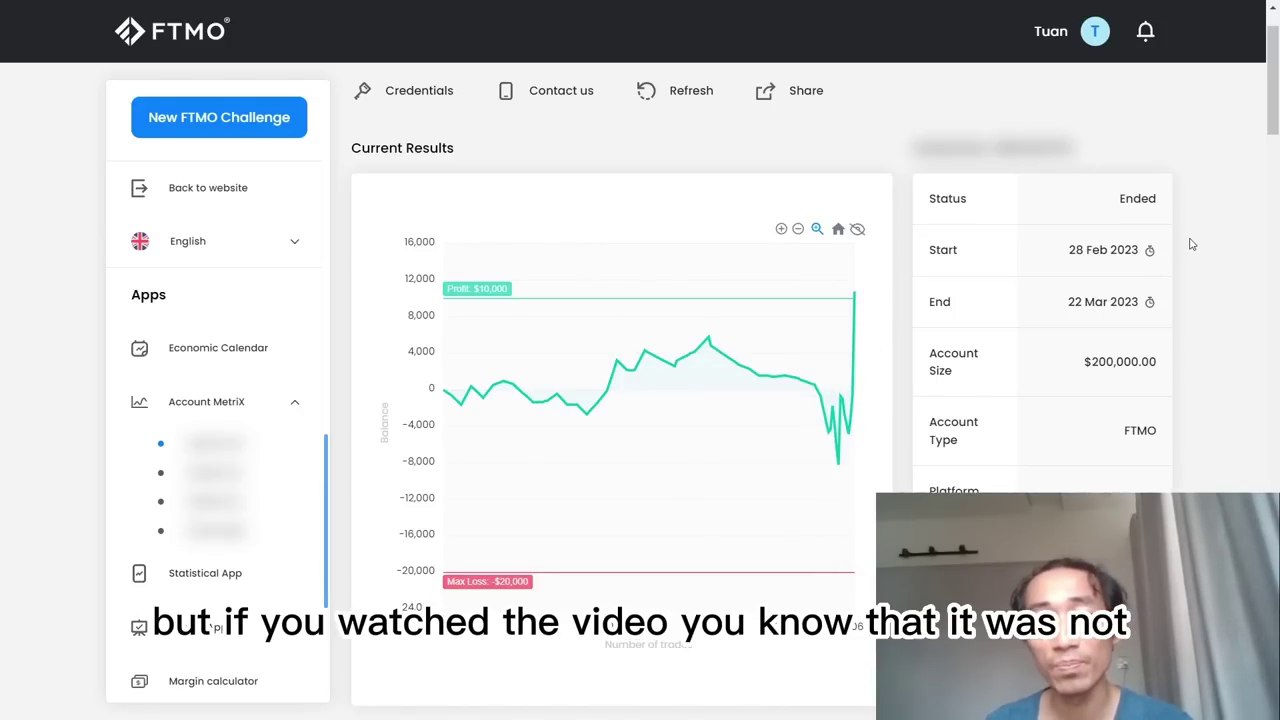
scroll(1190, 246, down, 3)
scroll(1190, 243, down, 1)
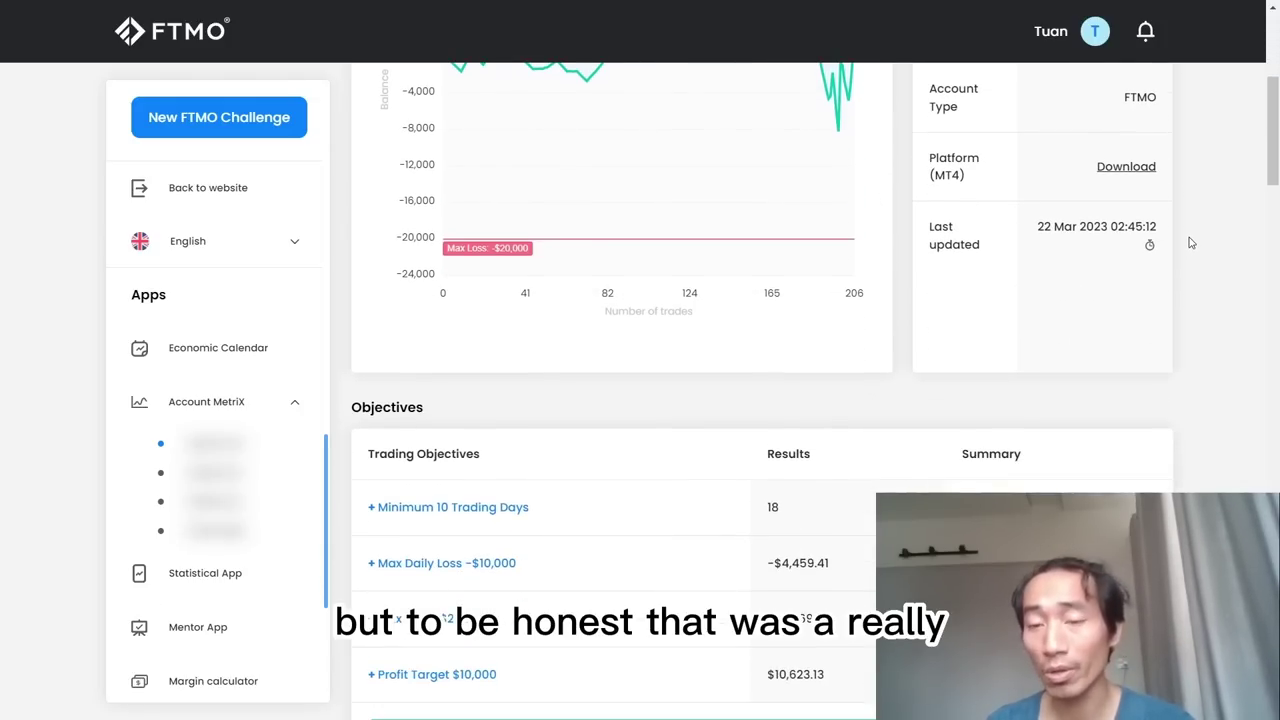
scroll(1190, 243, down, 6)
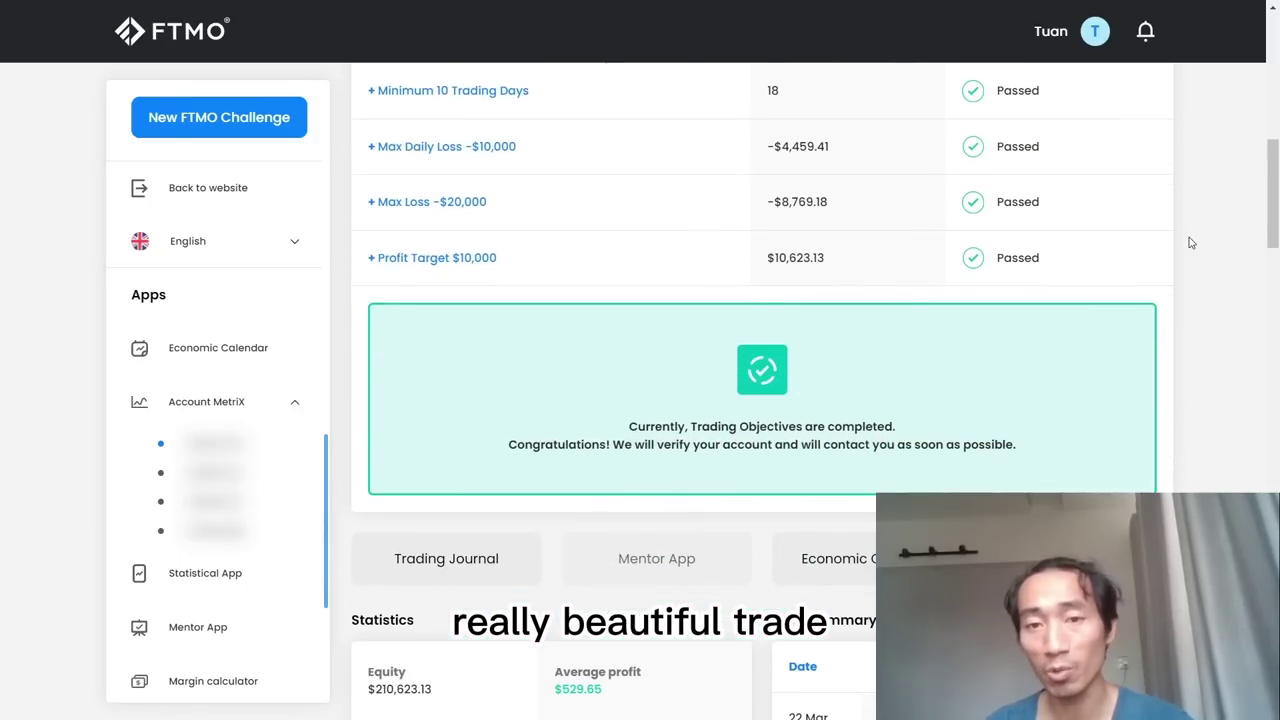
scroll(1190, 243, down, 4)
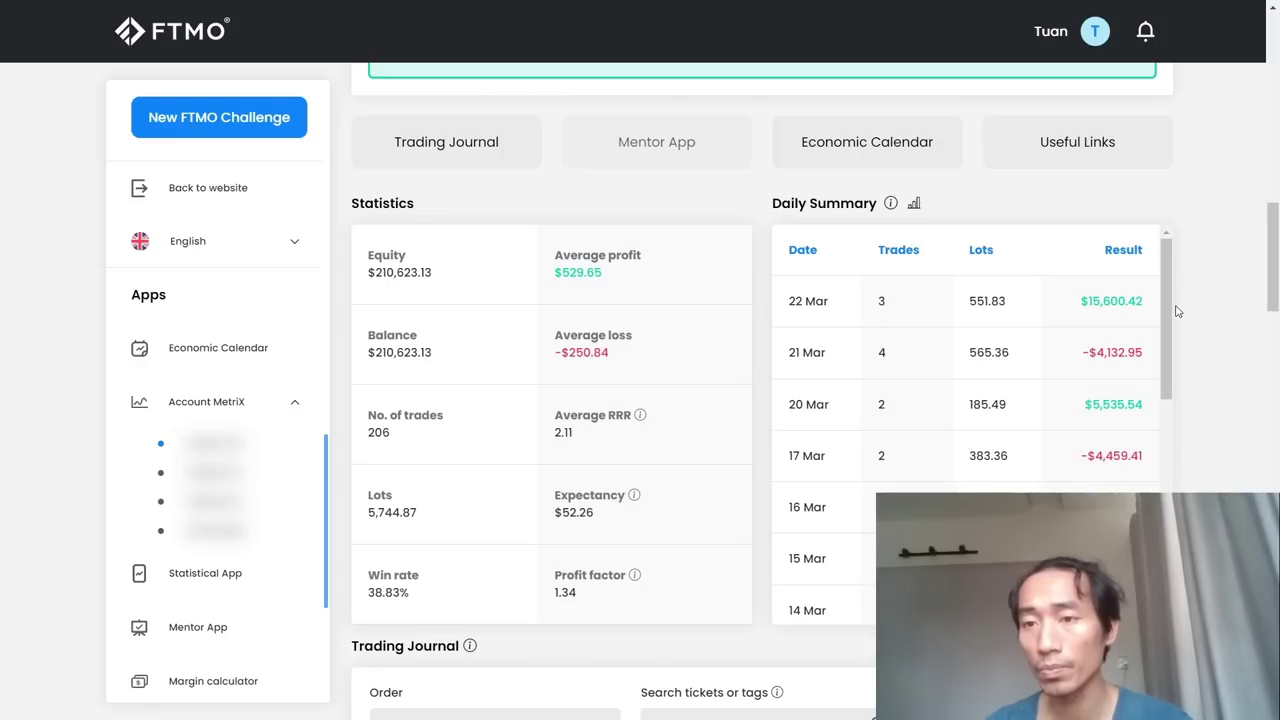
Review the Daily Summary in MetriX, highlighting the result for 22 Mar.
mouse_move(1167, 305)
mouse_down()
mouse_move(1167, 515)
mouse_move(1168, 301)
mouse_up()
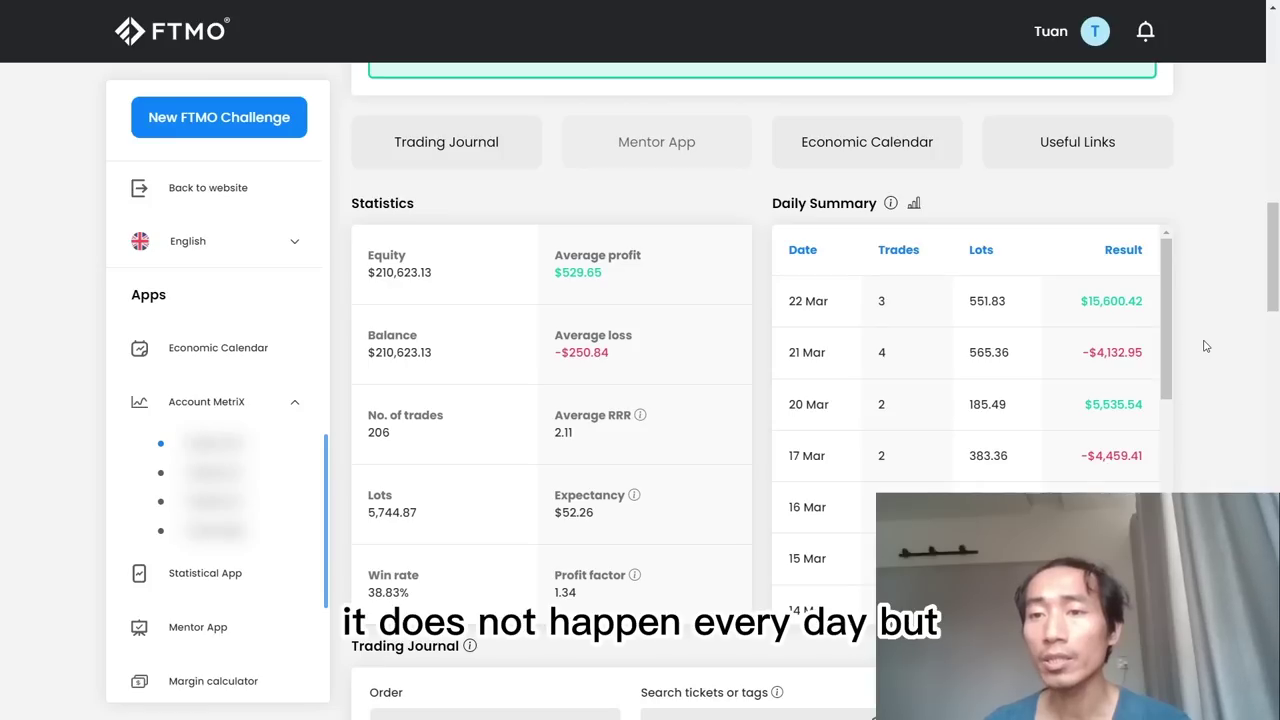
drag(1079, 301, 1148, 306)
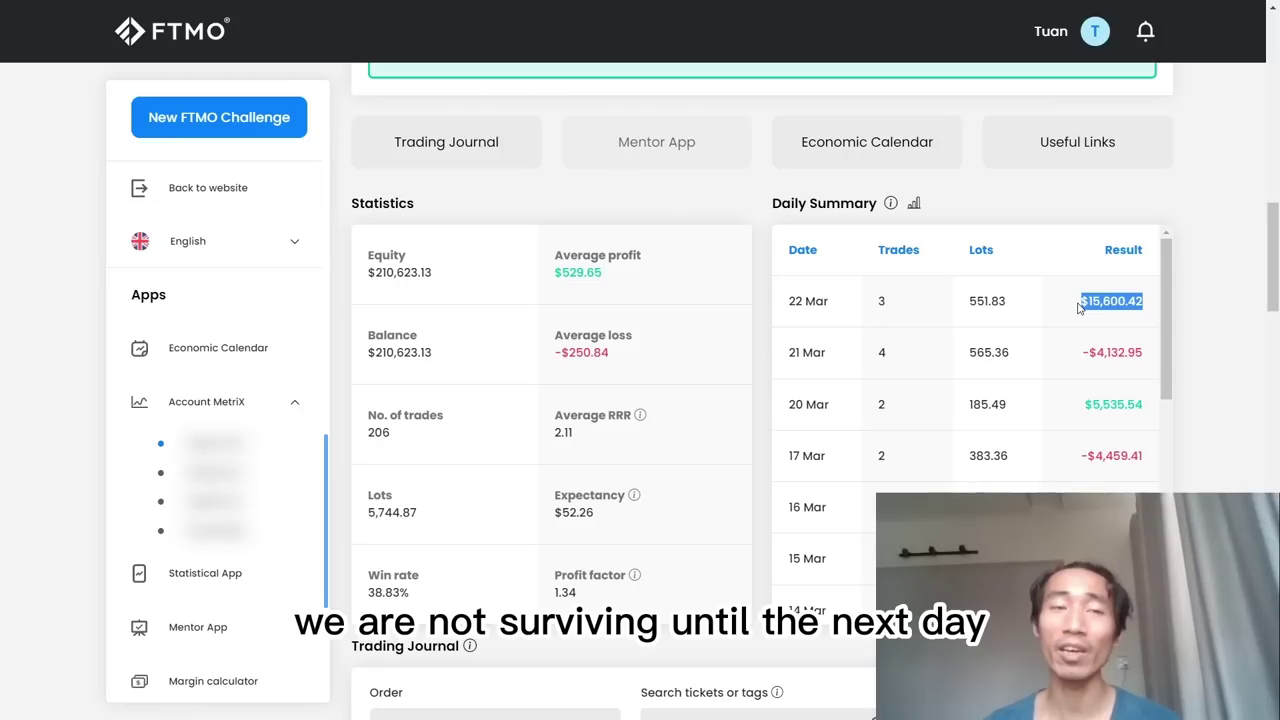
click(1171, 288)
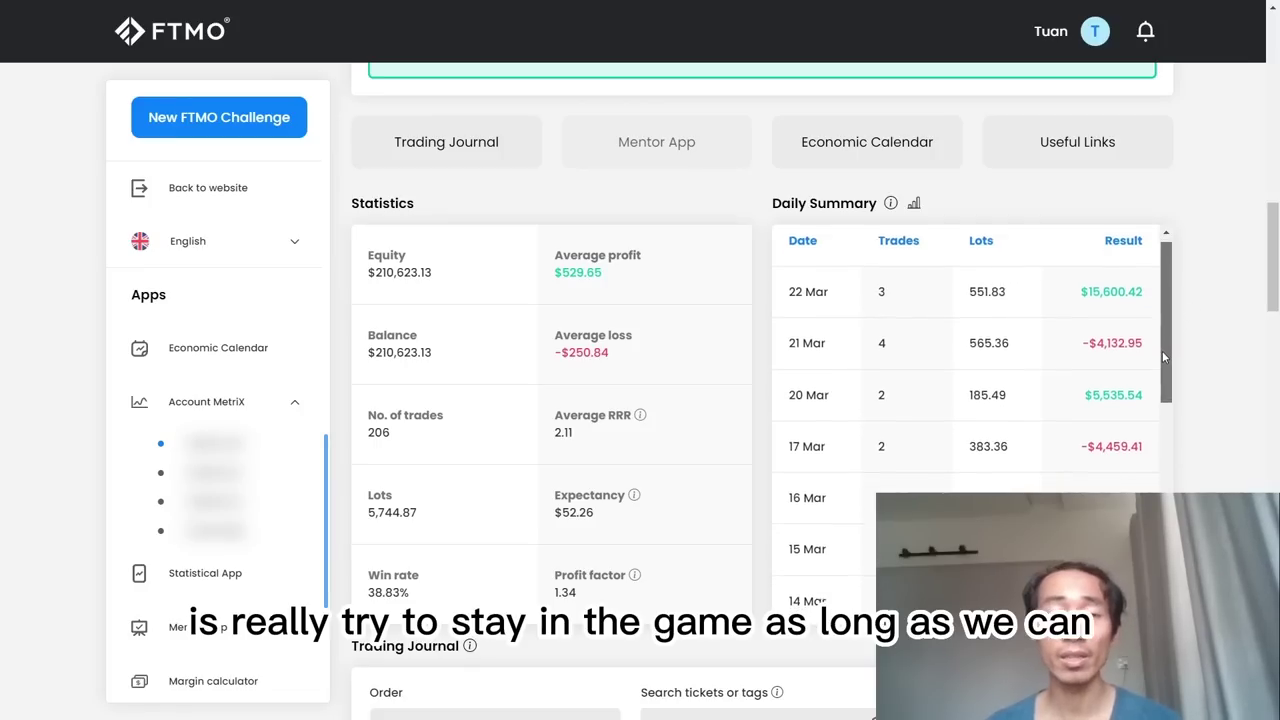
mouse_move(1165, 350)
mouse_down()
mouse_move(1165, 532)
mouse_move(1165, 350)
mouse_up()
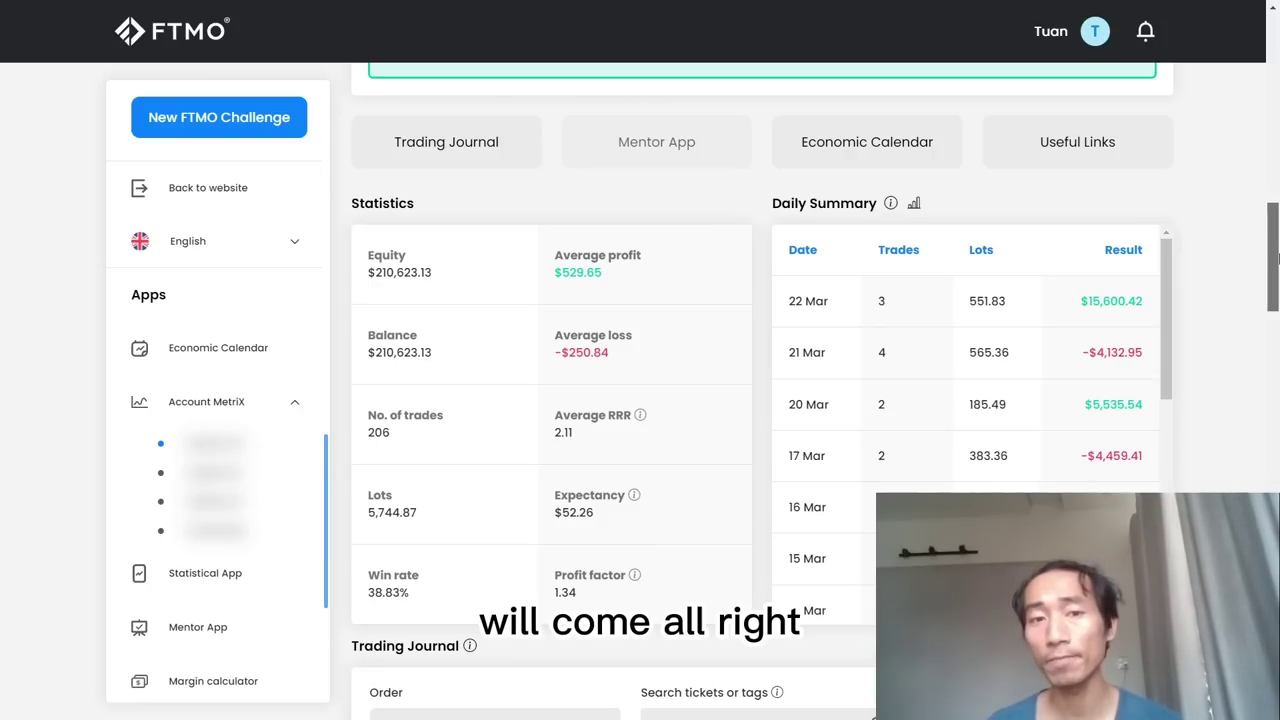
Inspect the results per instrument in MetriX's Symbol chart, including AUS200.cash, HK50.cash, UK100.cash, US30.cash and EURUSD.
drag(1275, 258, 1275, 360)
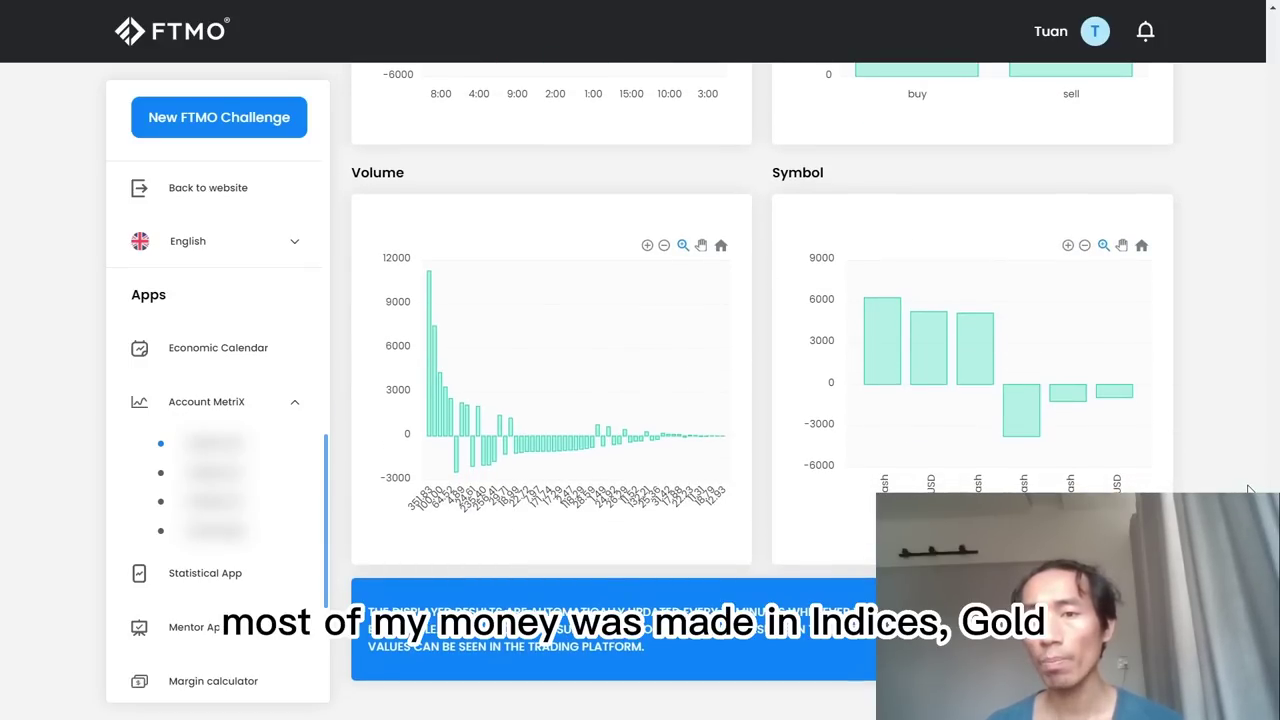
mouse_move(880, 336)
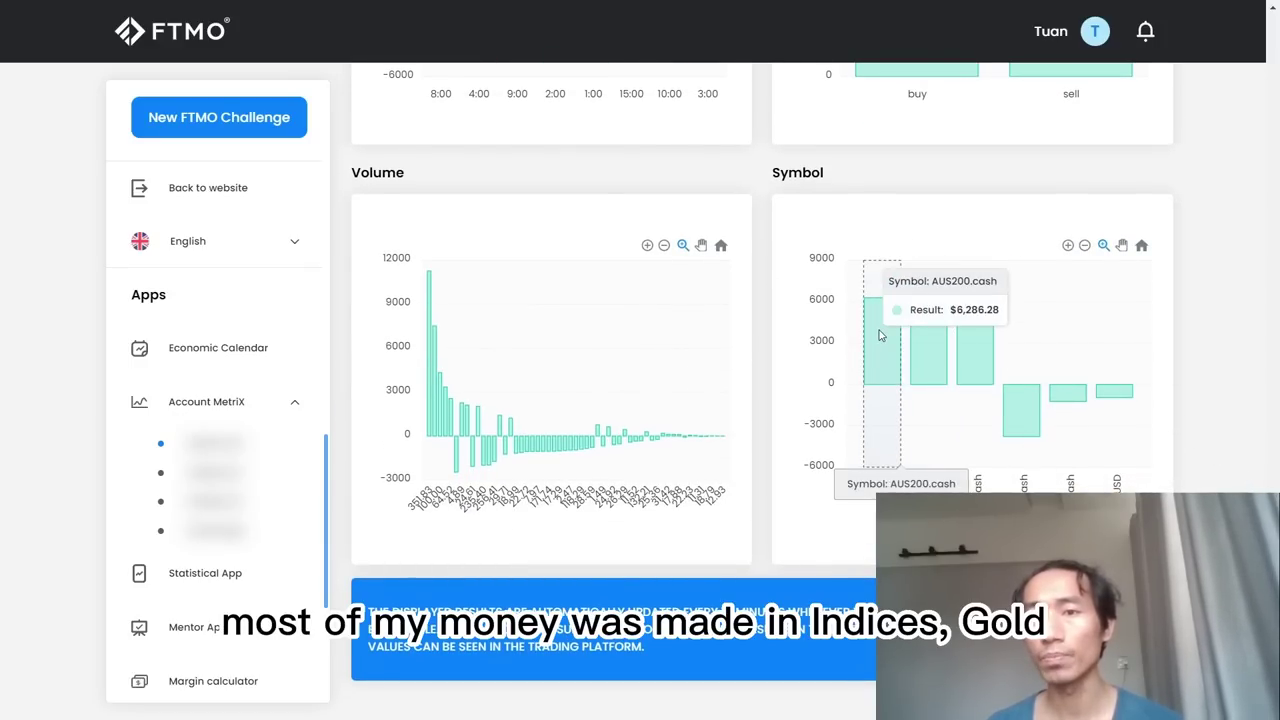
mouse_move(978, 350)
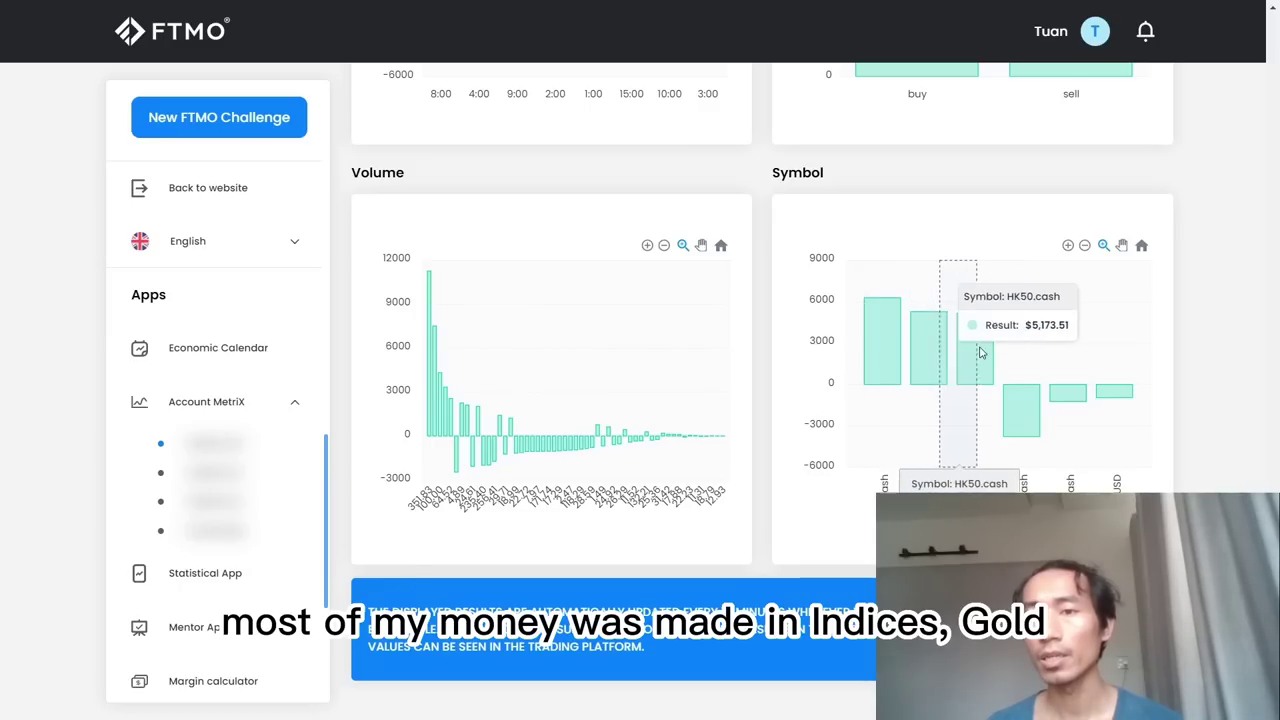
mouse_move(1034, 420)
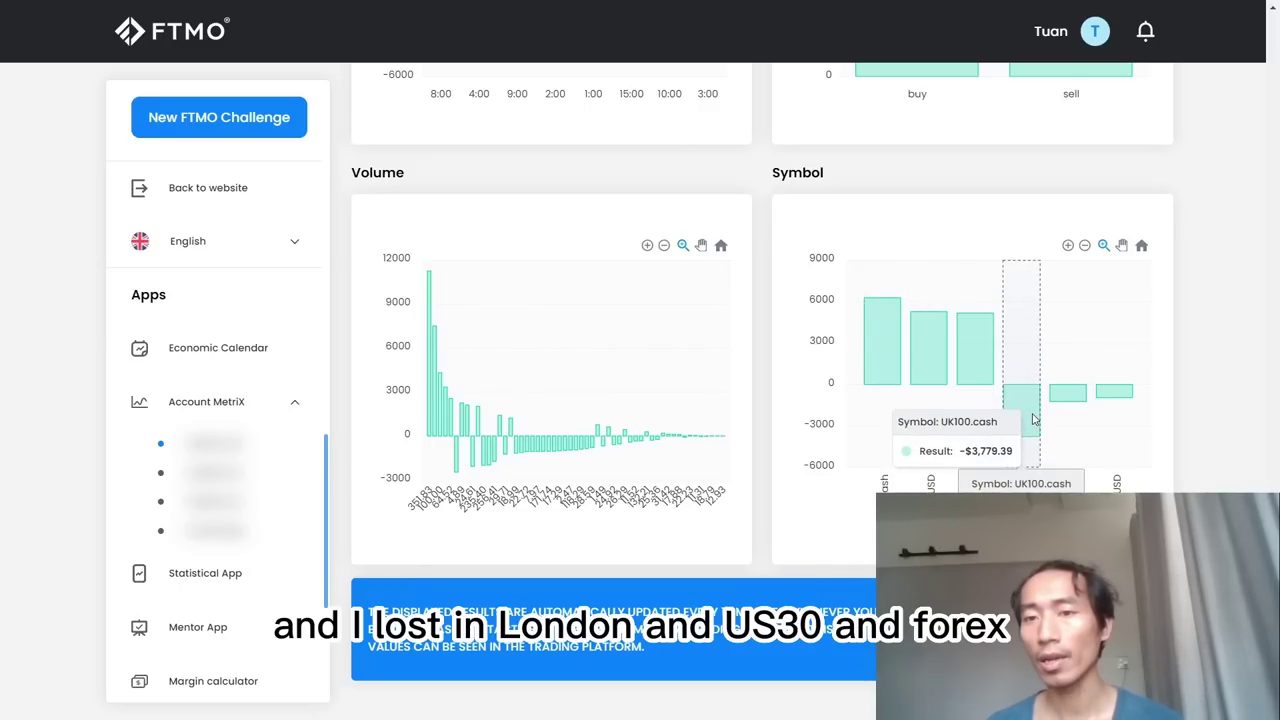
mouse_move(1077, 397)
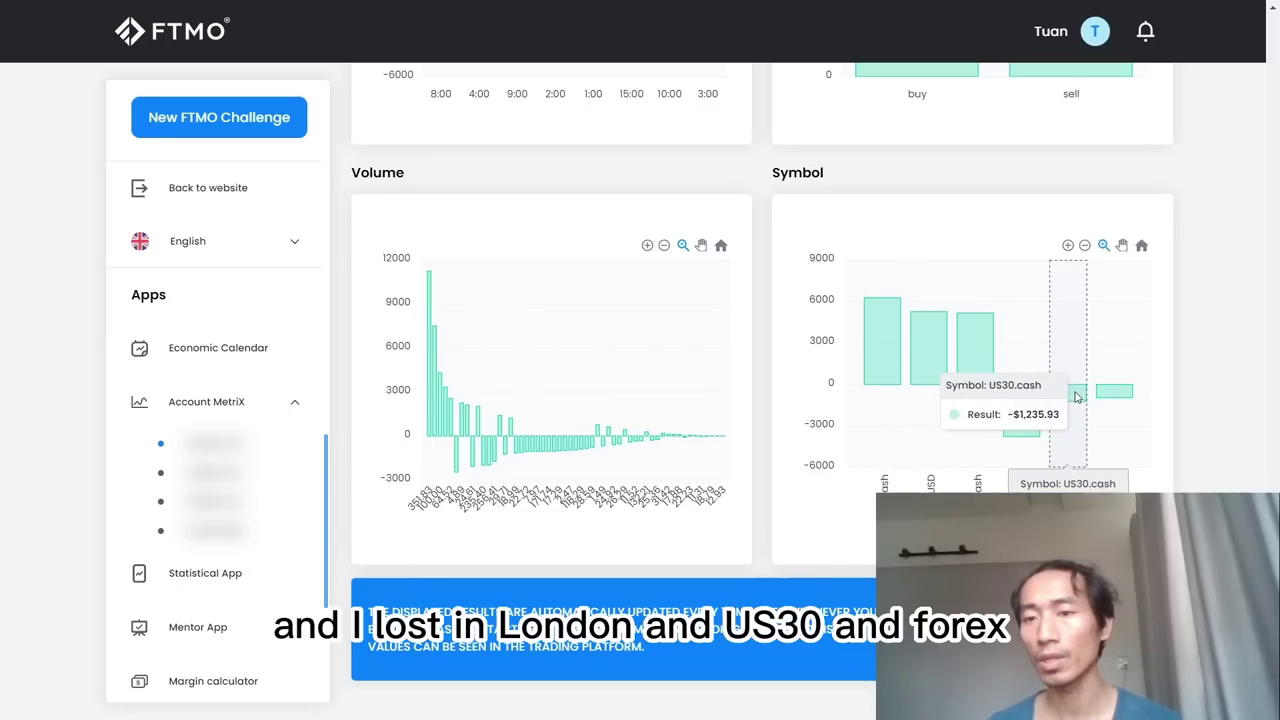
mouse_move(1116, 397)
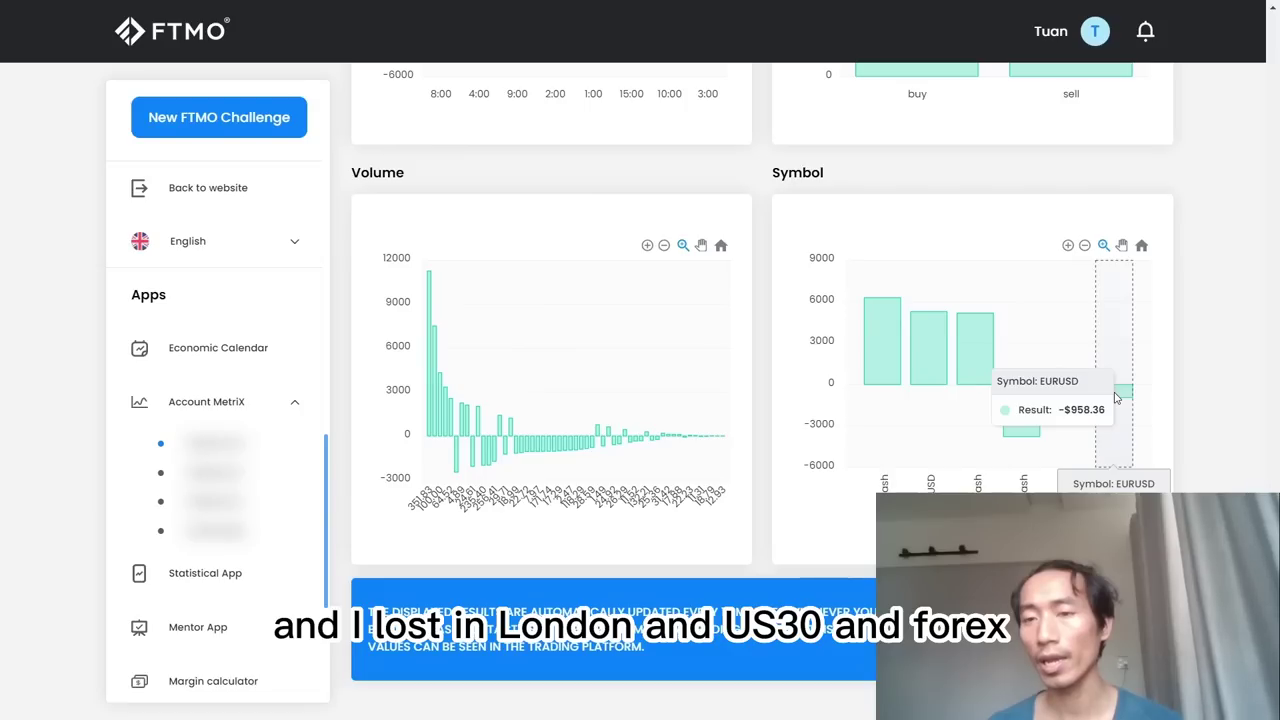
Return to the Current Results balance curve and zoom into the early trades, zoom back out, and enlarge the following stretch.
scroll(1197, 341, up, 2)
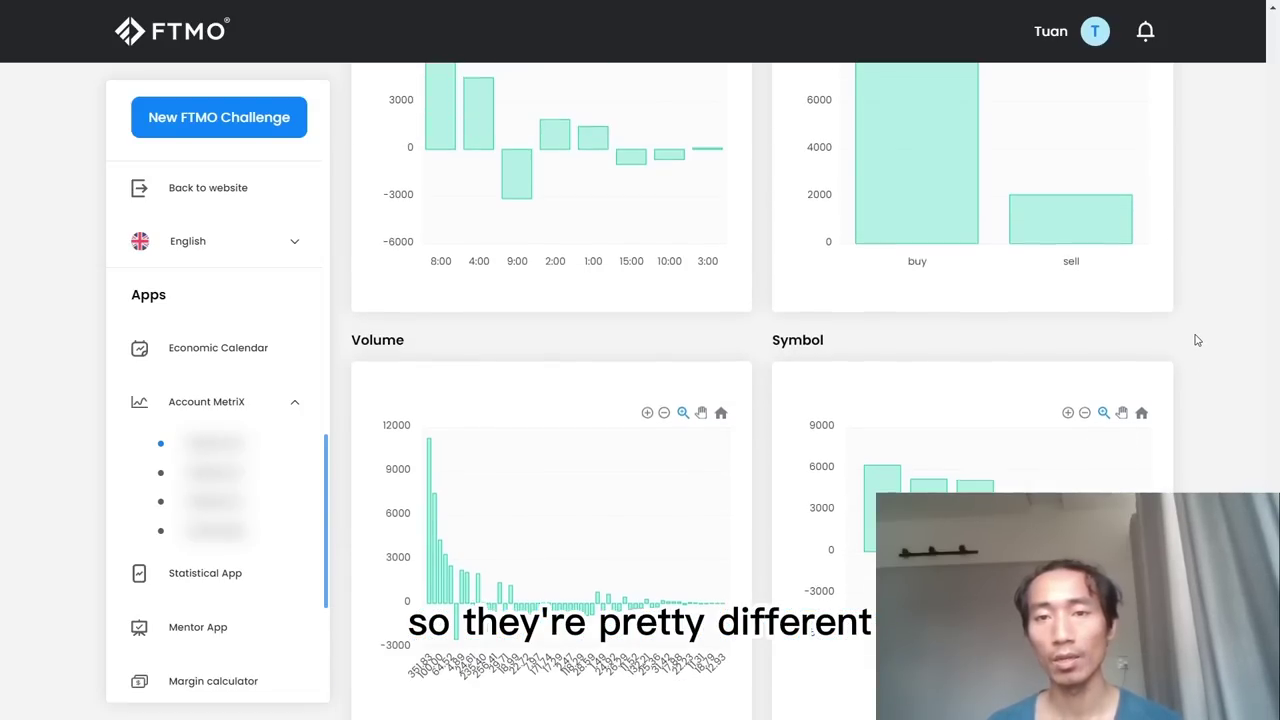
scroll(1197, 341, up, 12)
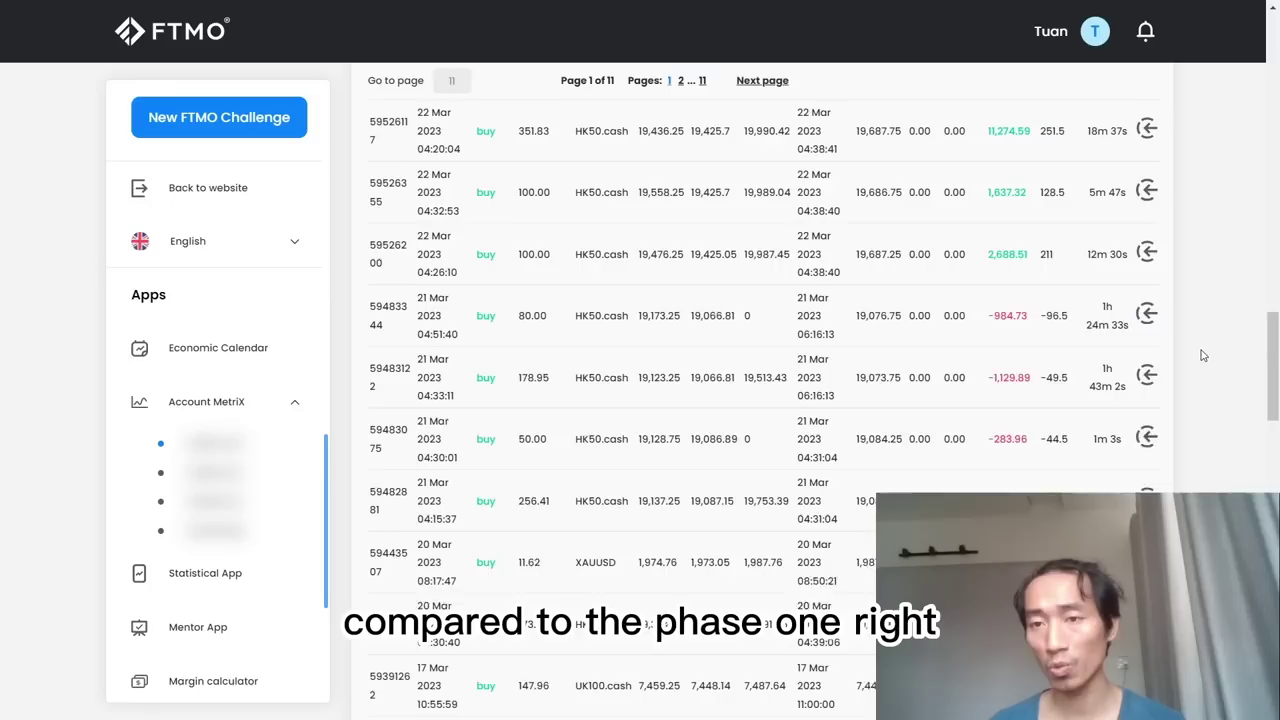
scroll(1203, 355, up, 12)
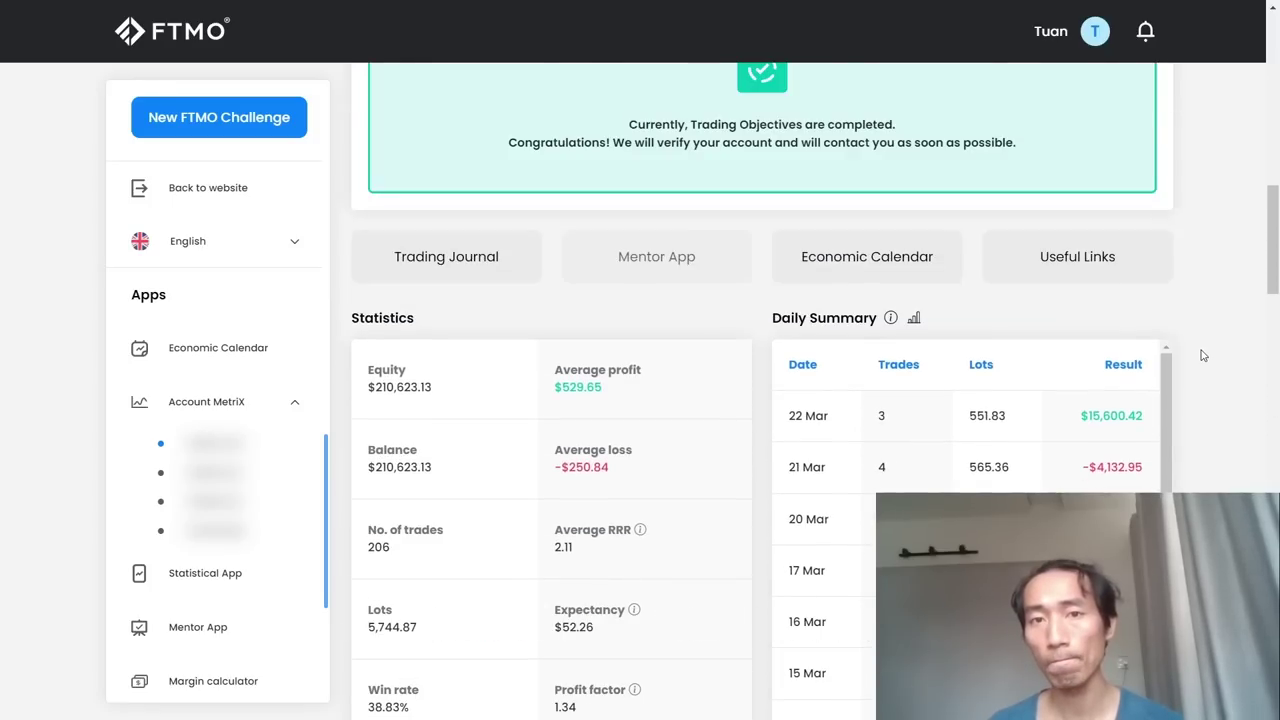
scroll(1203, 356, up, 10)
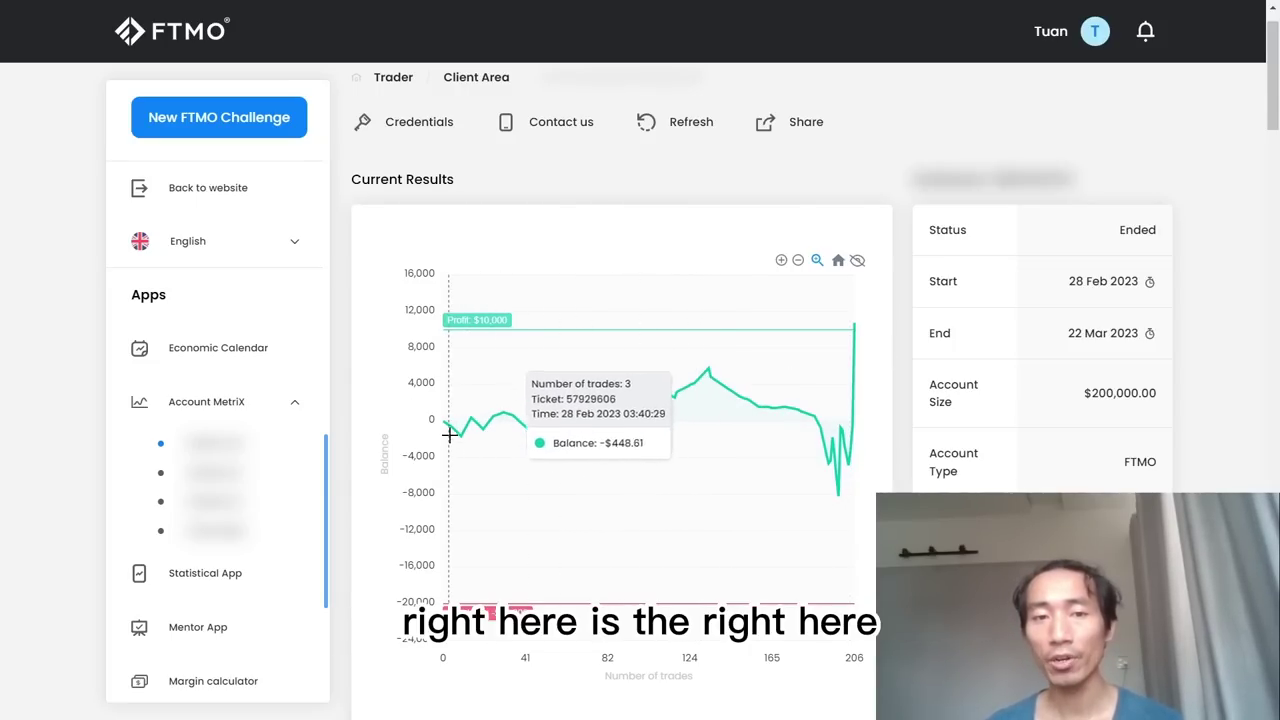
scroll(449, 435, down, 1)
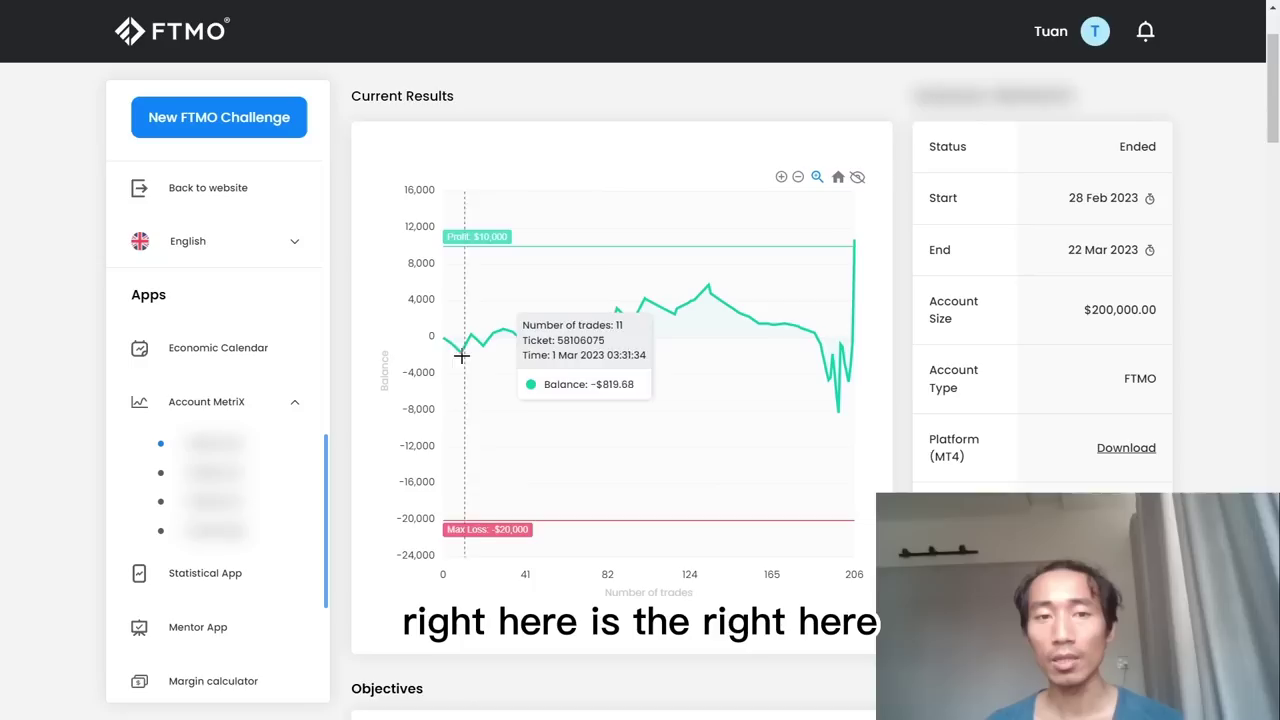
drag(445, 352, 729, 423)
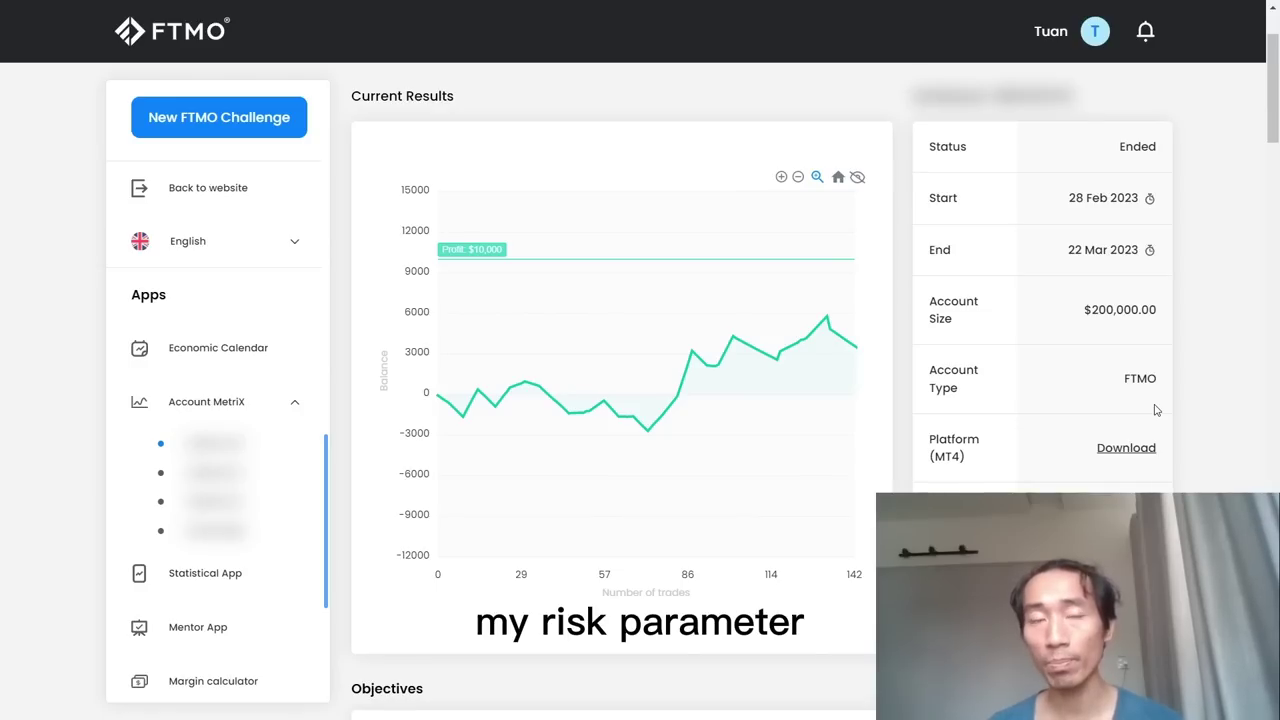
click(798, 178)
drag(735, 318, 829, 518)
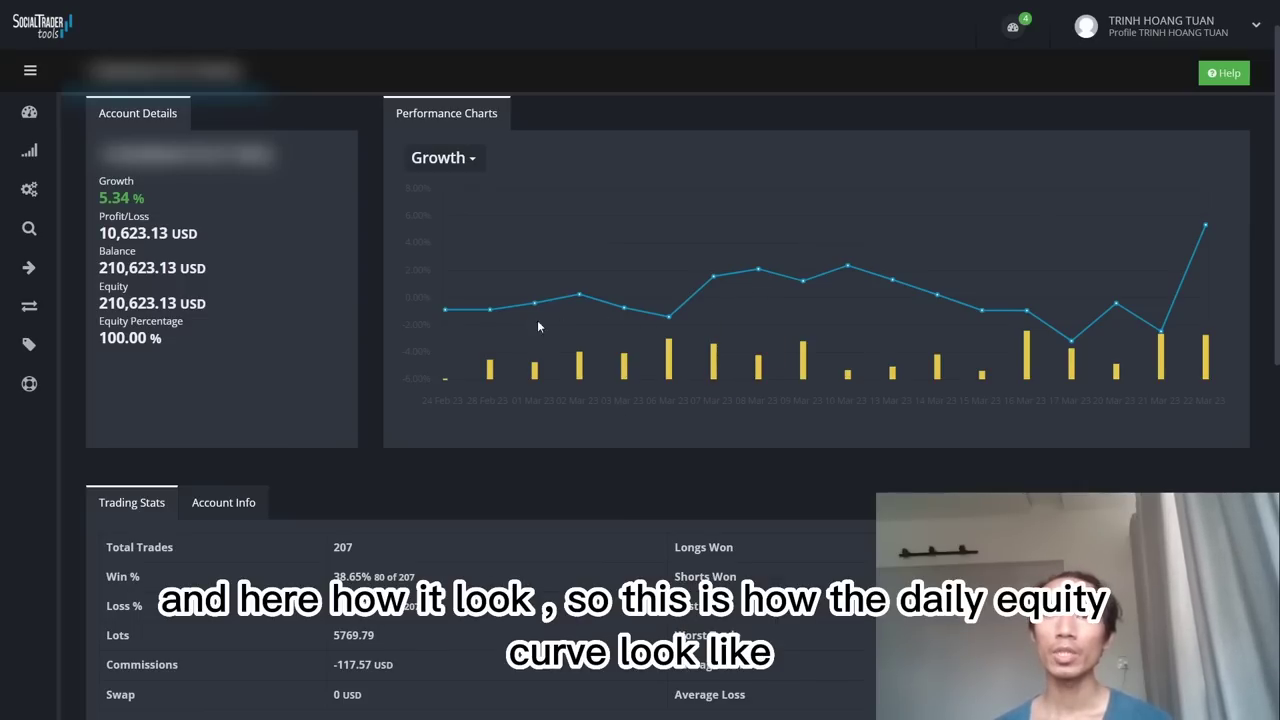
In Social Trader Tools, examine the daily points of the account's Growth curve through 22 Mar 23.
mouse_move(487, 316)
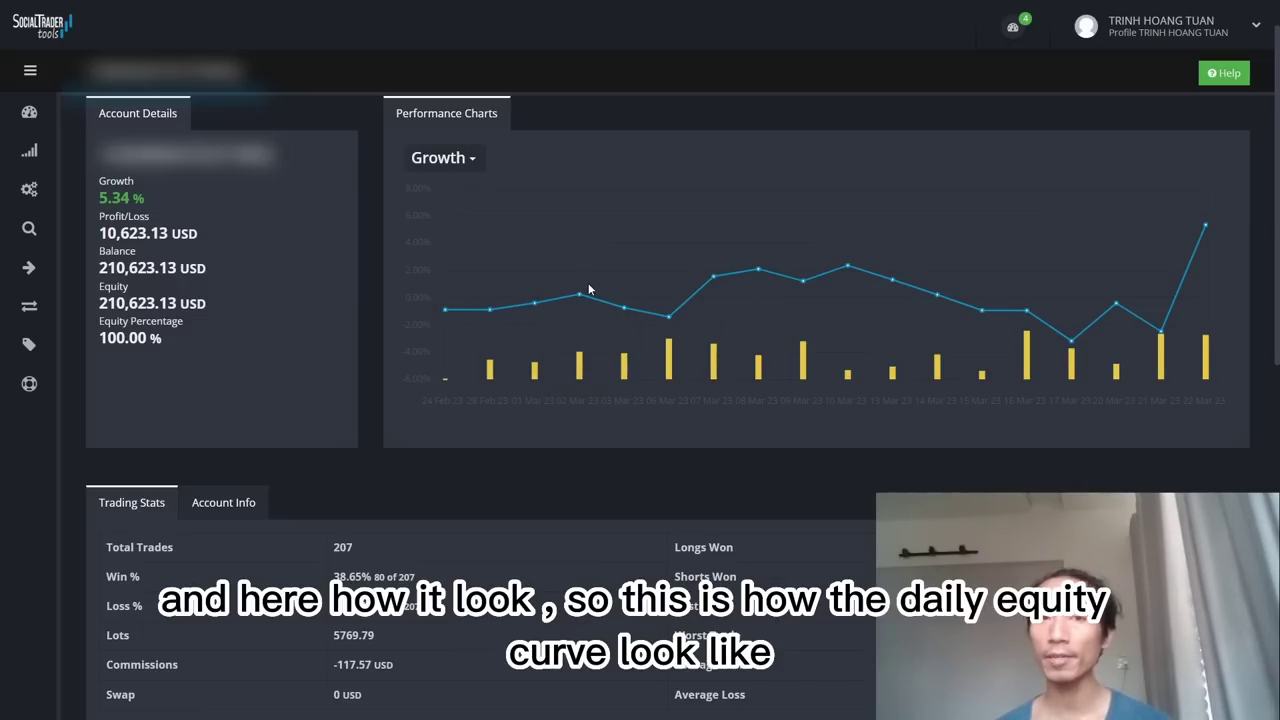
mouse_move(672, 316)
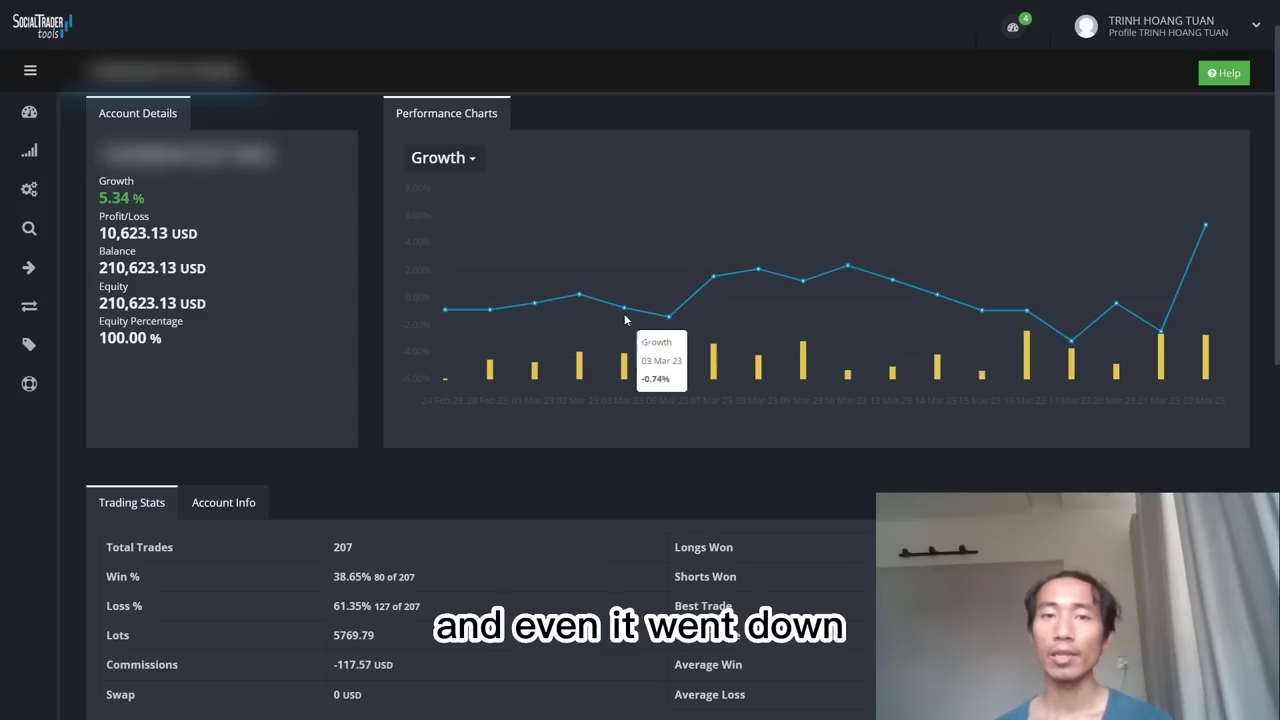
mouse_move(578, 296)
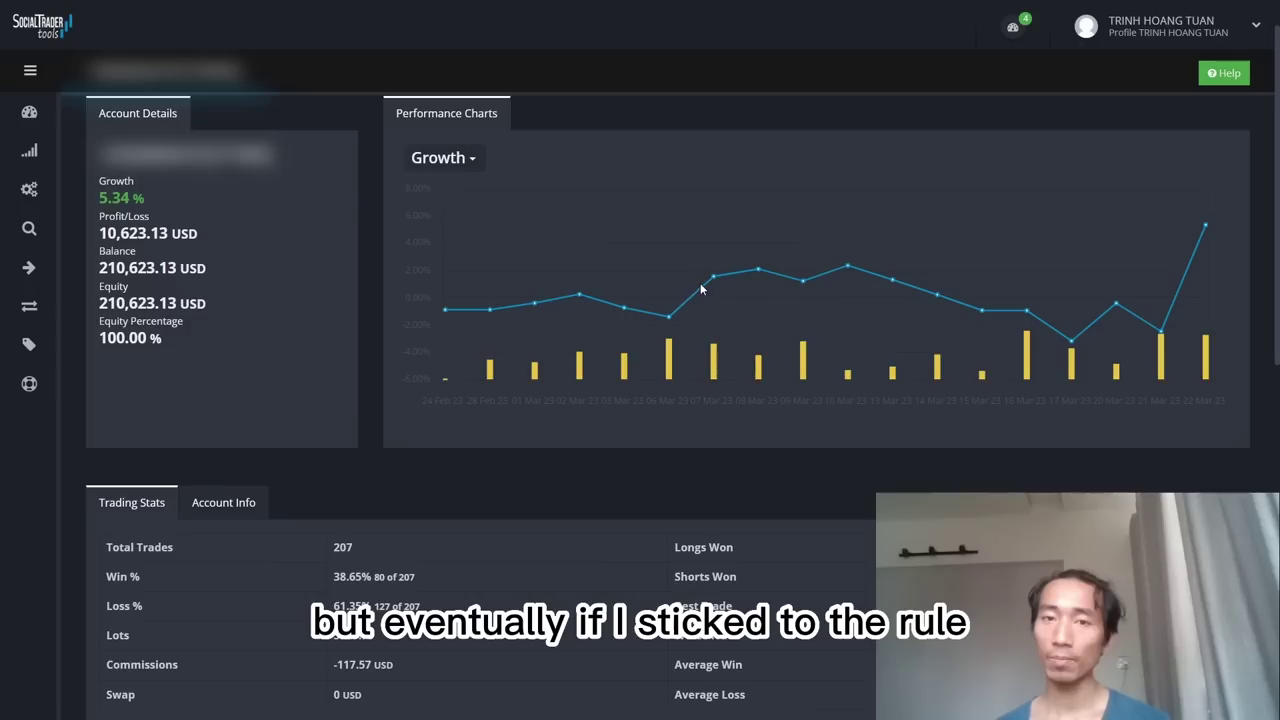
mouse_move(714, 280)
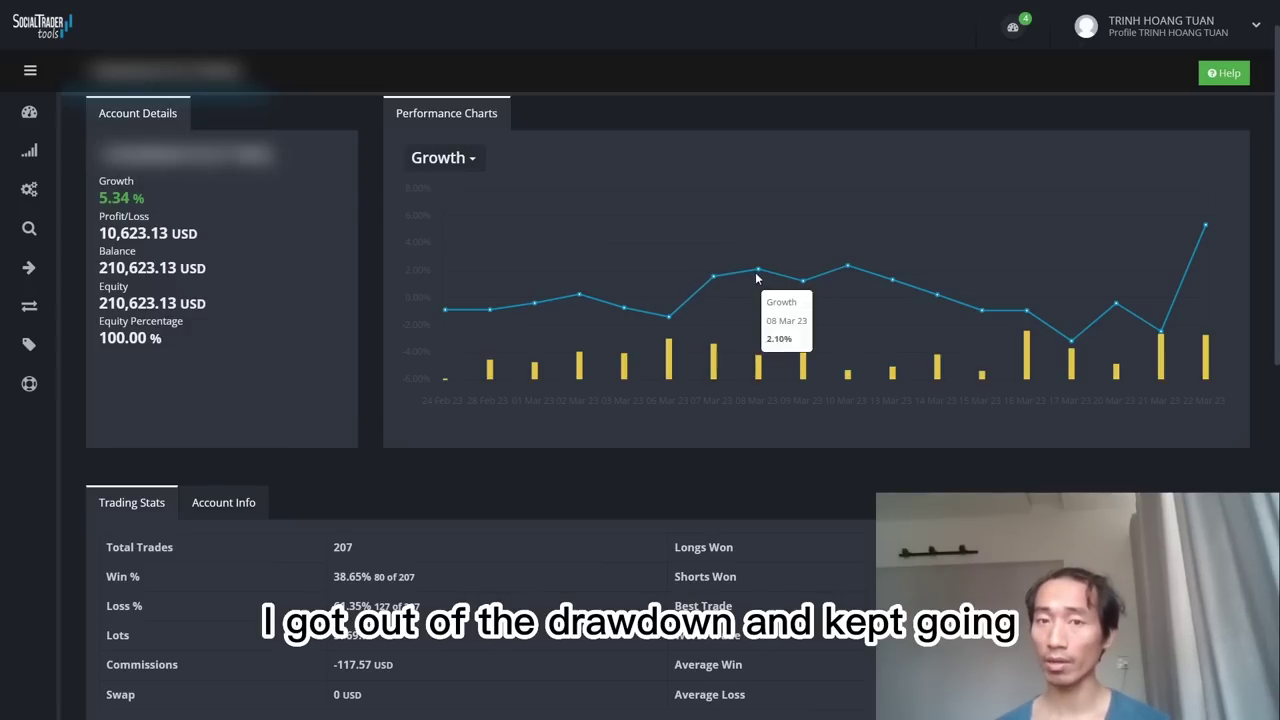
mouse_move(845, 268)
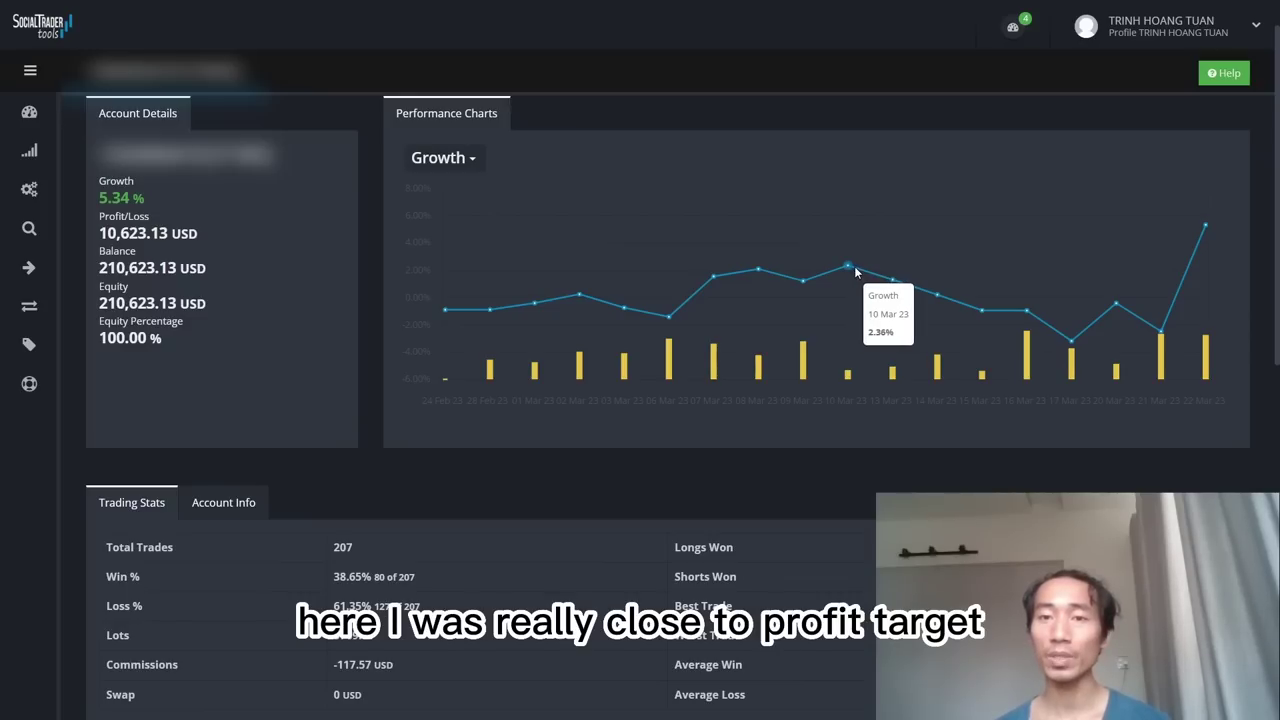
mouse_move(1034, 314)
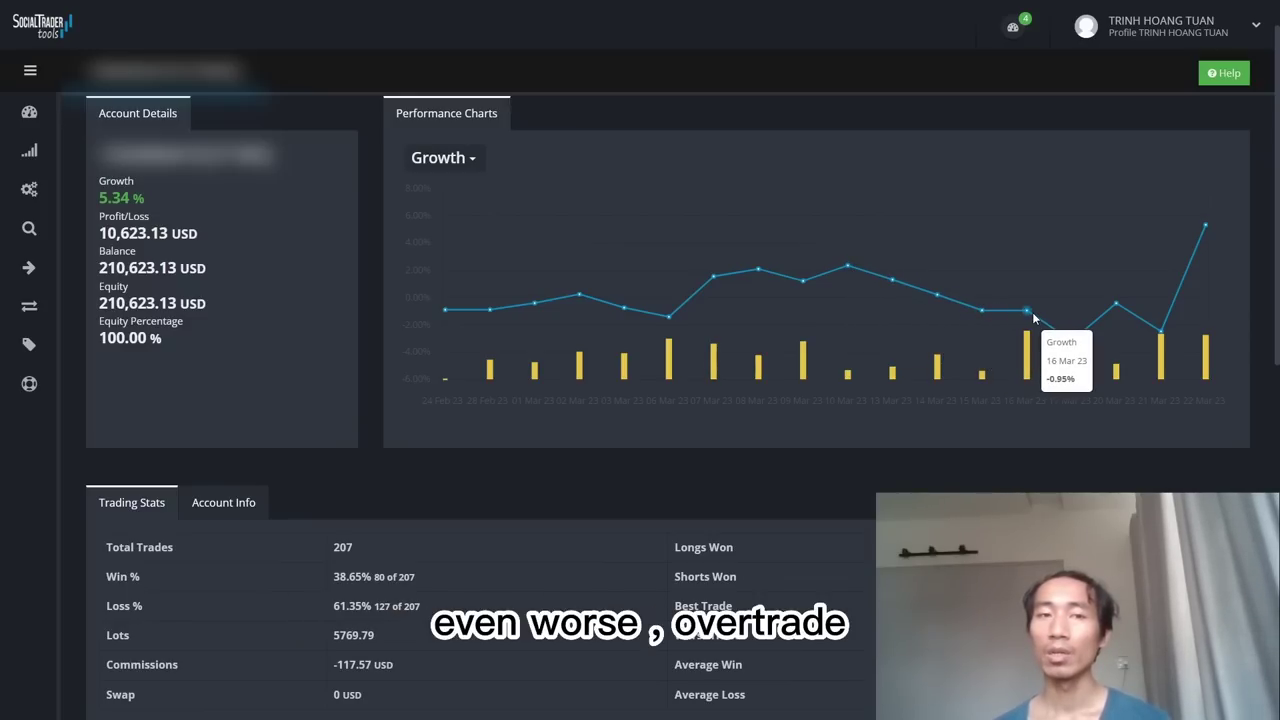
mouse_move(1076, 344)
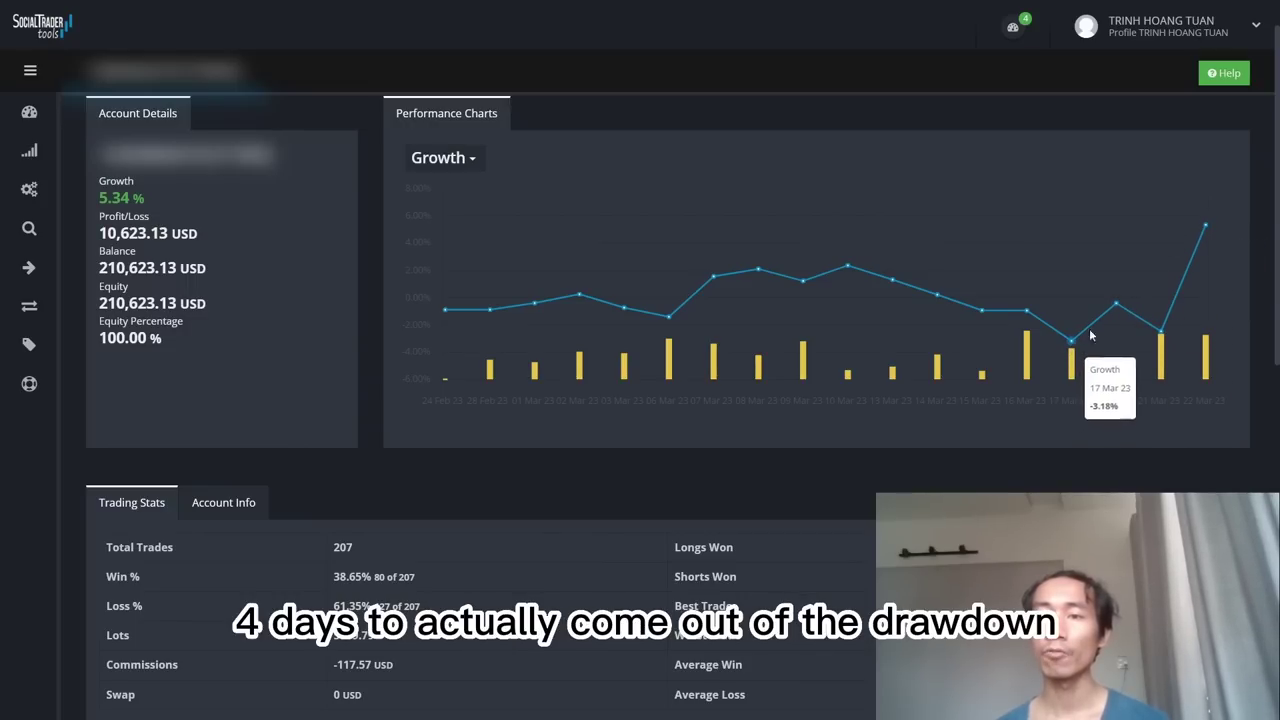
mouse_move(1204, 232)
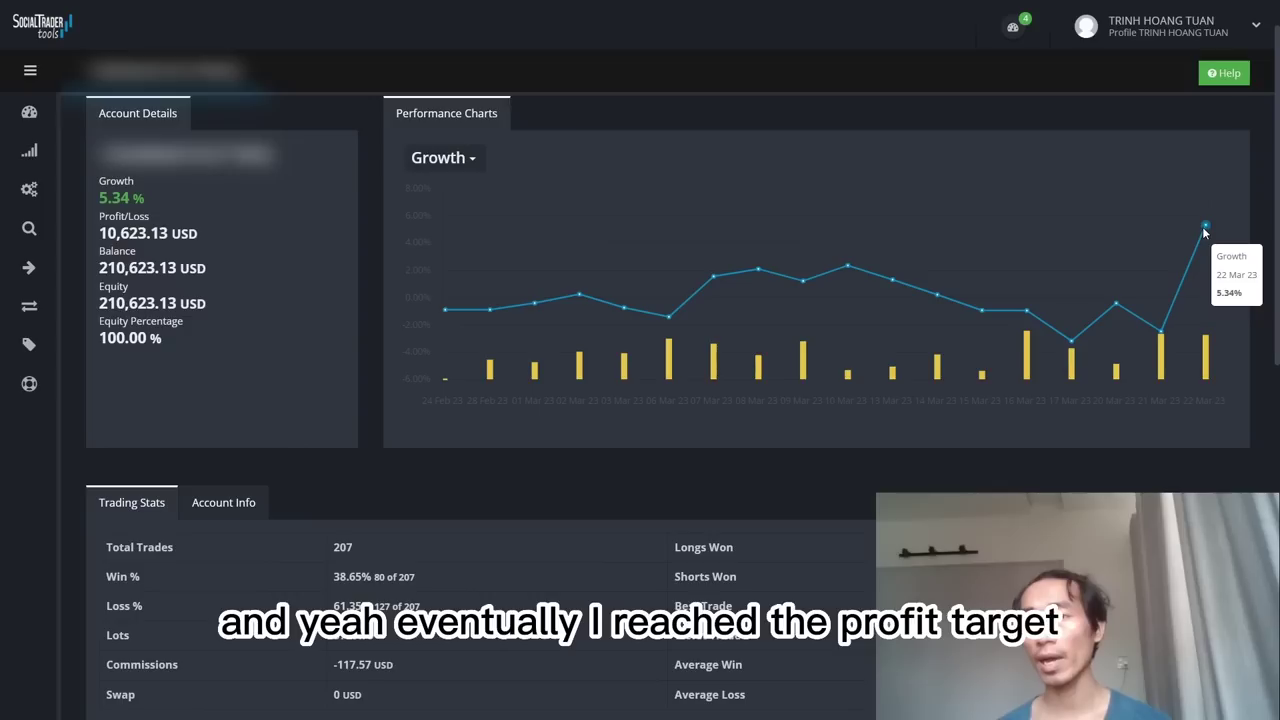
mouse_move(1119, 306)
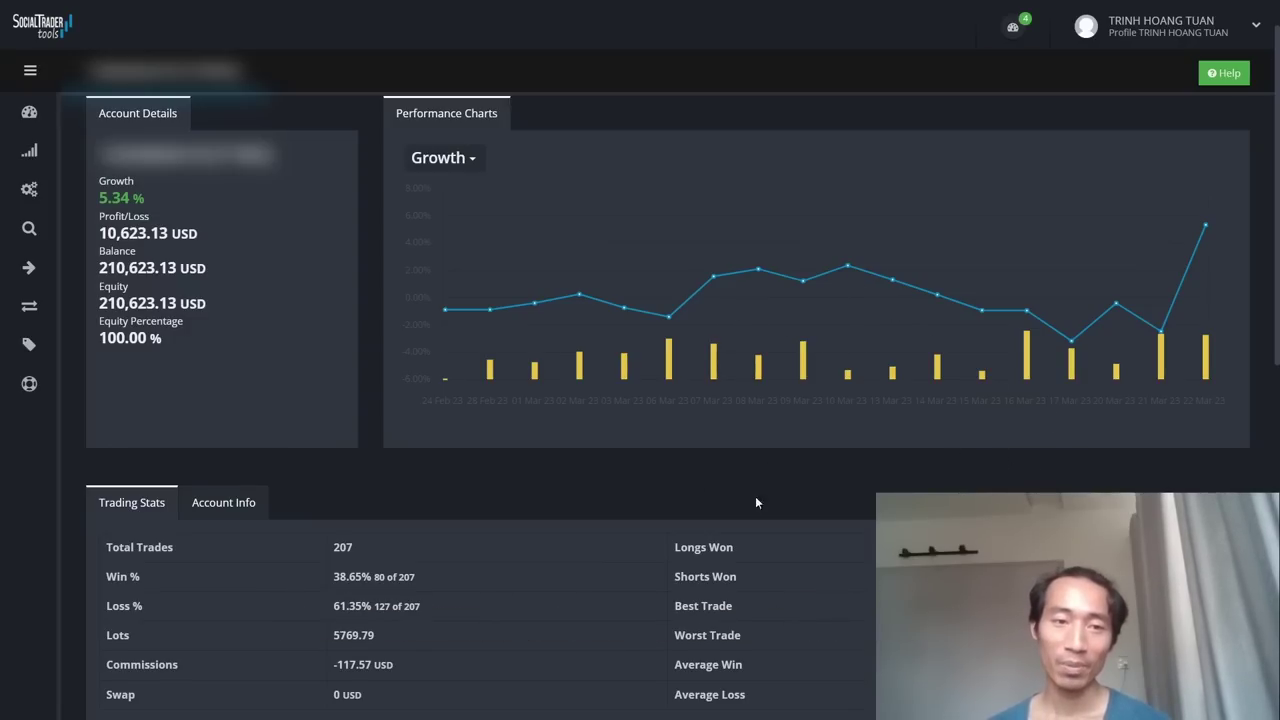
Highlight the win percentage in the trading stats and look over the monthly results, symbol breakdown and open trades.
scroll(755, 496, down, 1)
drag(329, 490, 446, 491)
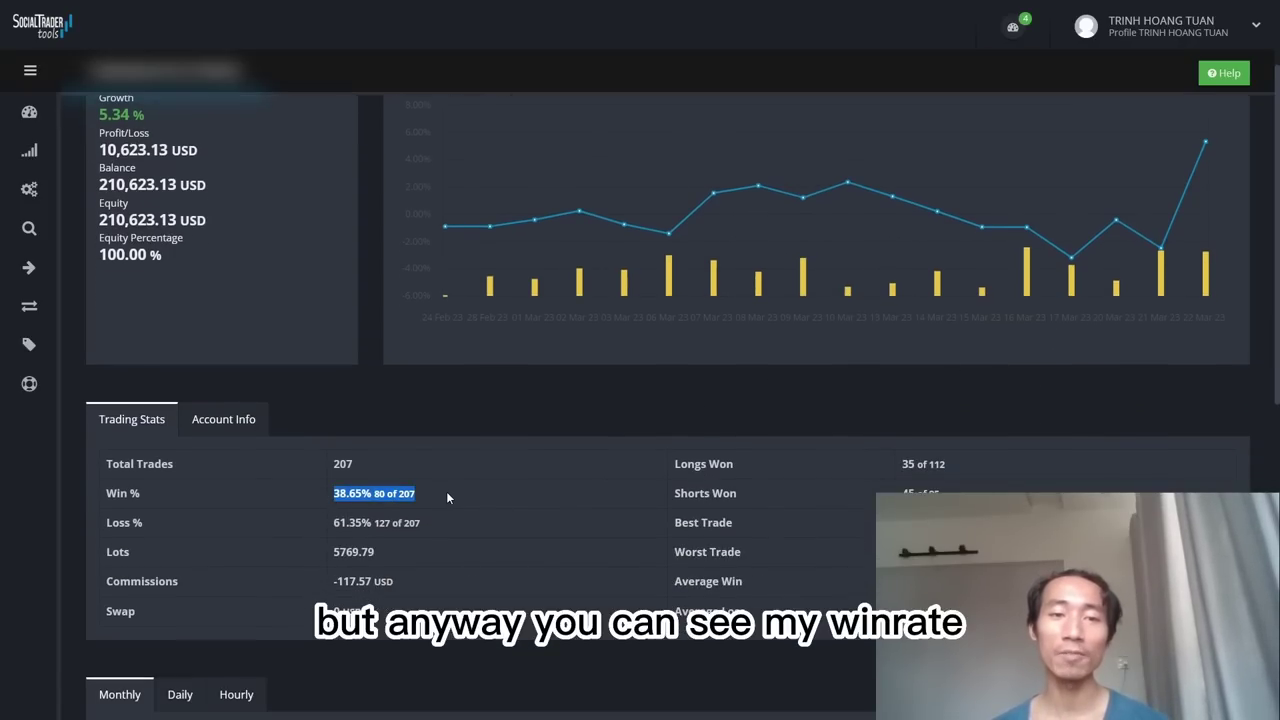
click(448, 491)
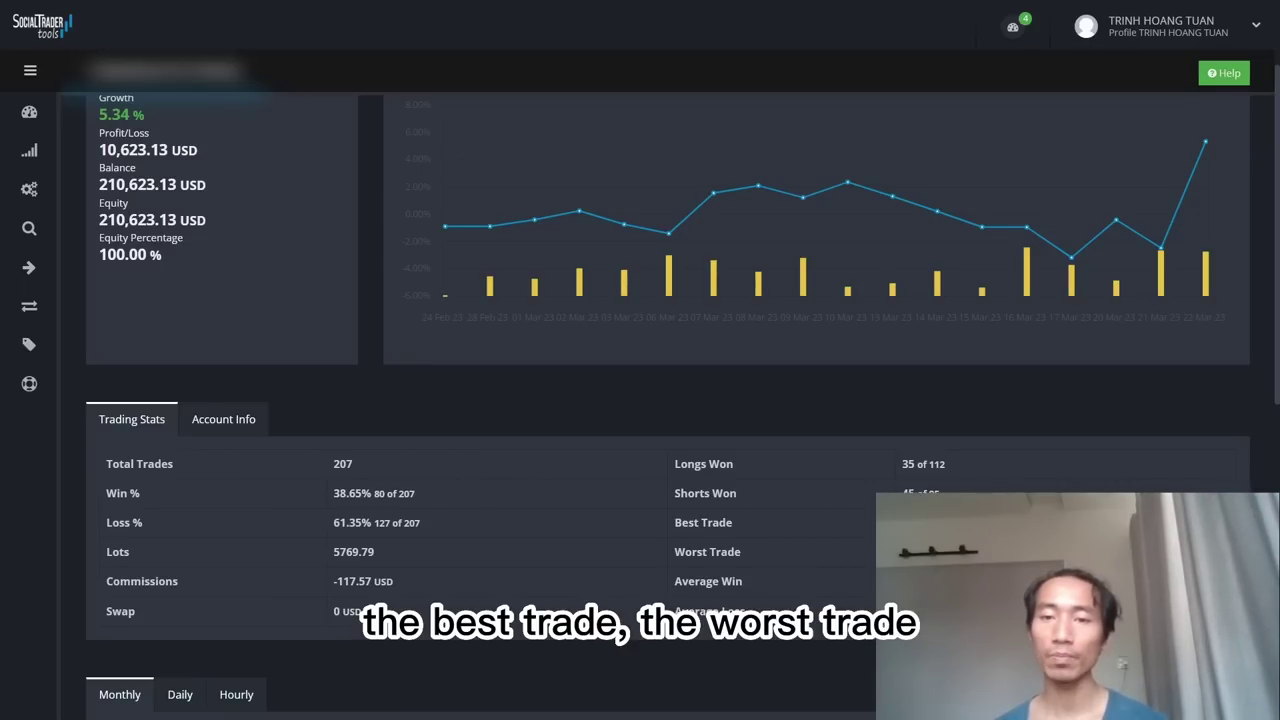
scroll(820, 449, down, 7)
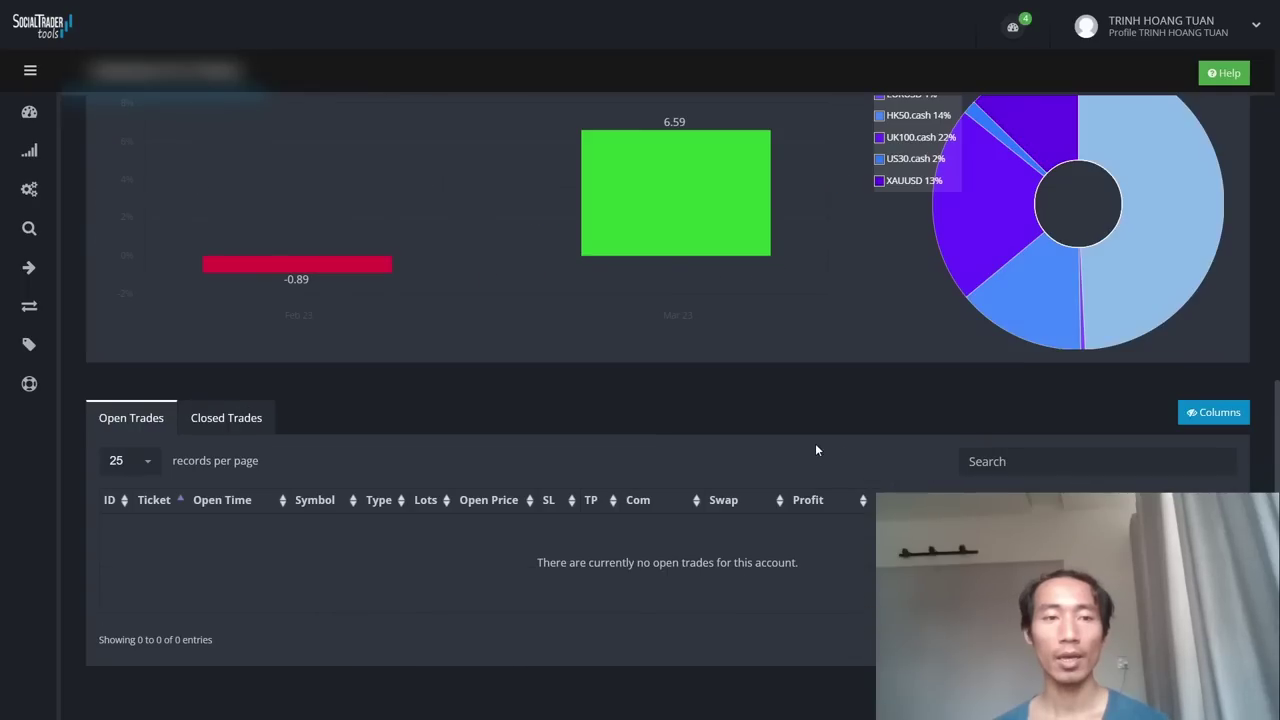
Show the daily Win vs Loss chart and compare the winners and losers for each weekday.
scroll(498, 415, up, 3)
click(178, 280)
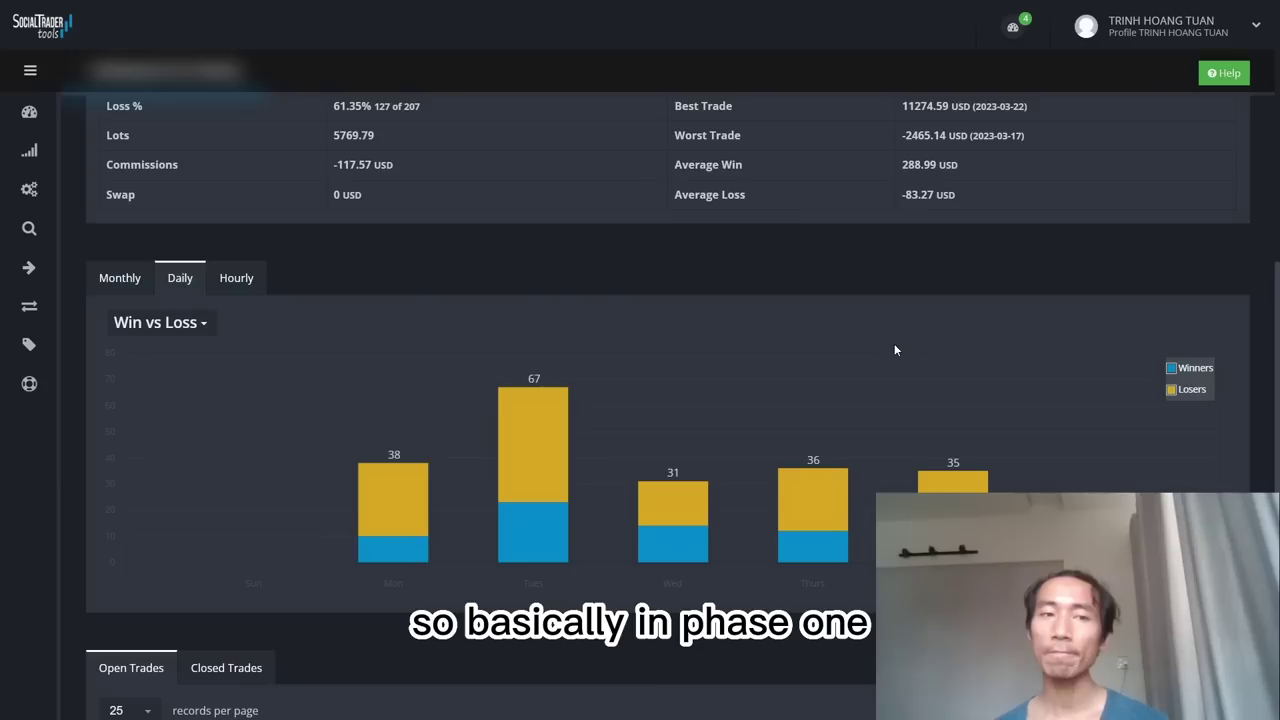
mouse_move(407, 486)
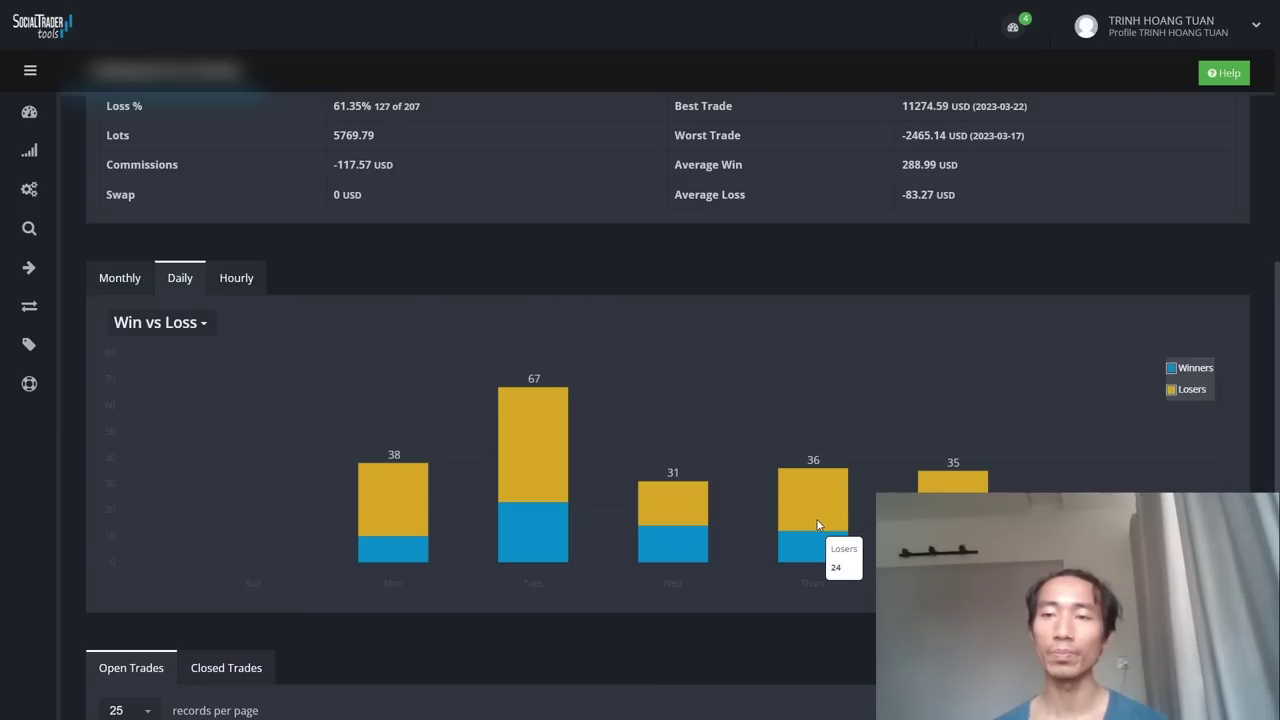
mouse_move(692, 528)
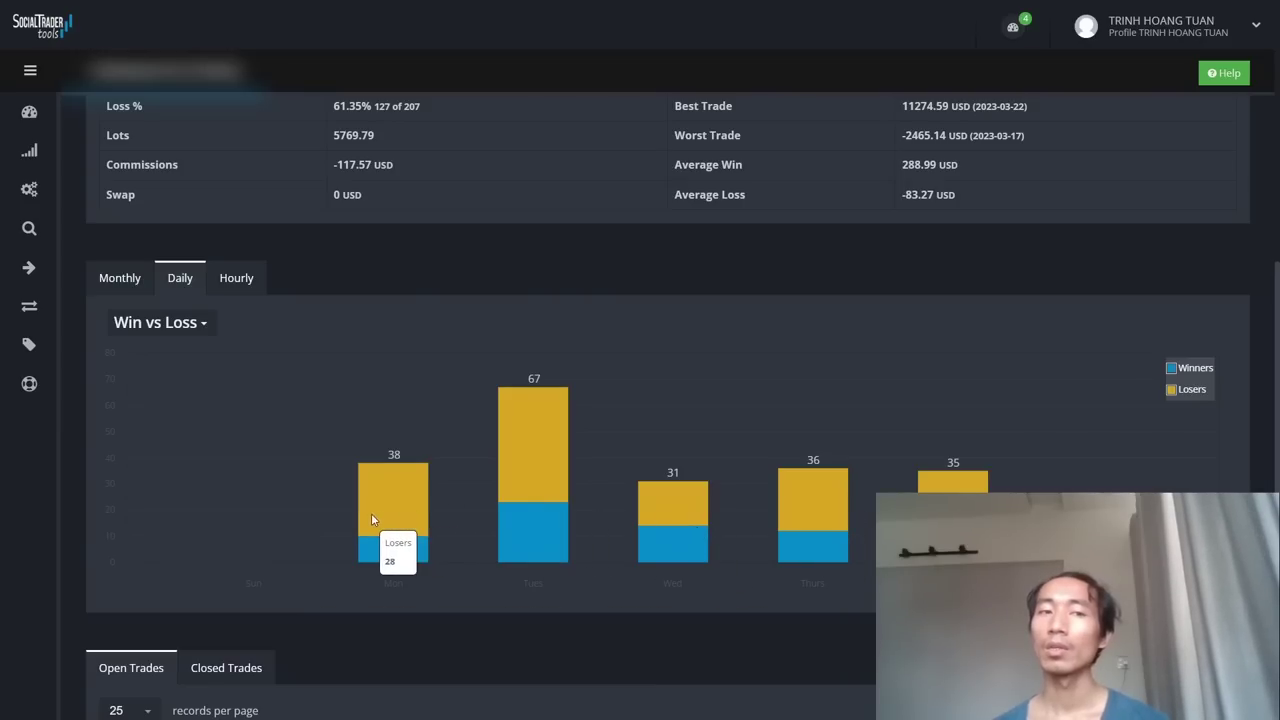
mouse_move(838, 535)
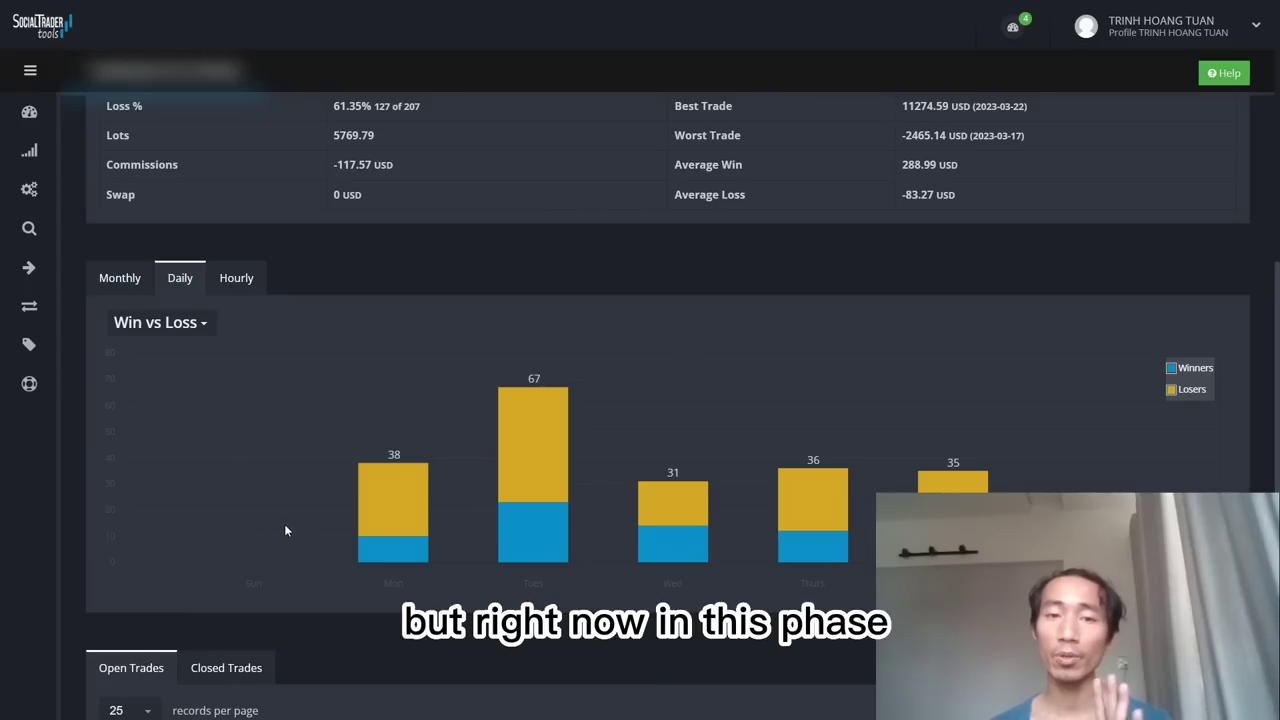
mouse_move(366, 540)
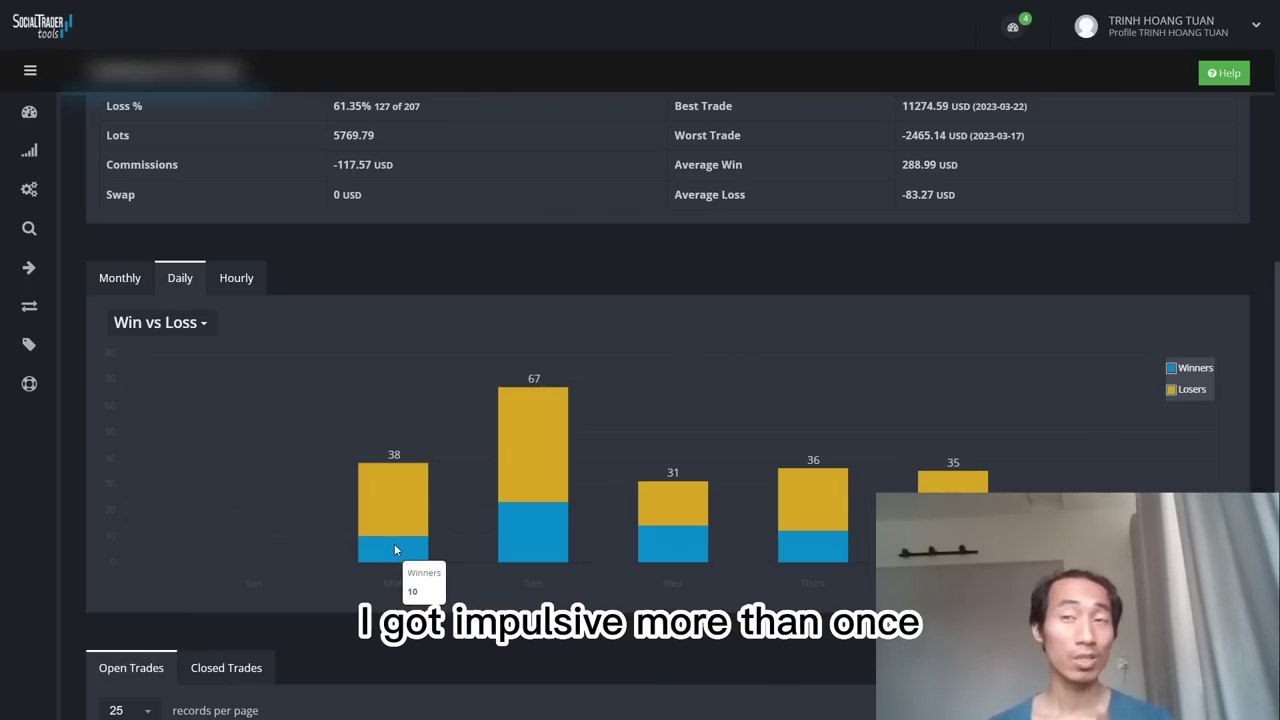
mouse_move(792, 504)
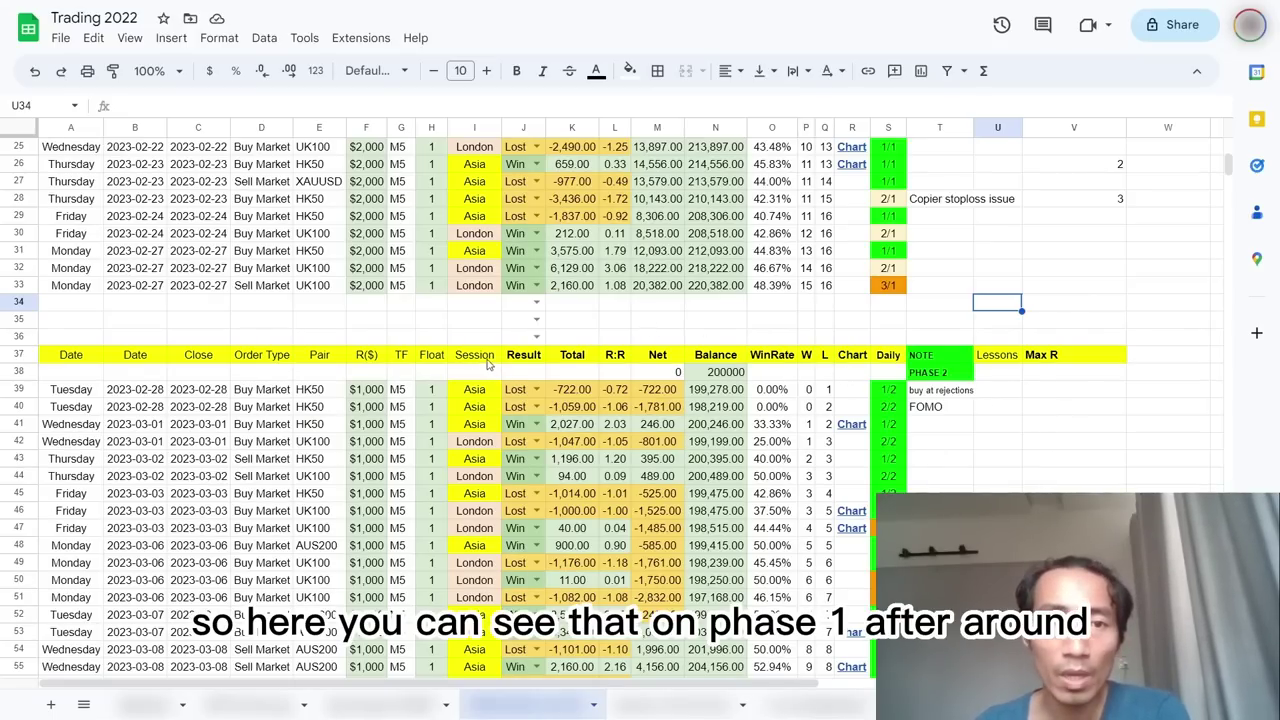
Highlight the Phase 1 trades in the journal's order type column, and pick out the win rate of the last Phase 1 trade.
scroll(420, 380, up, 3)
scroll(266, 400, up, 6)
drag(267, 424, 278, 190)
scroll(943, 429, down, 6)
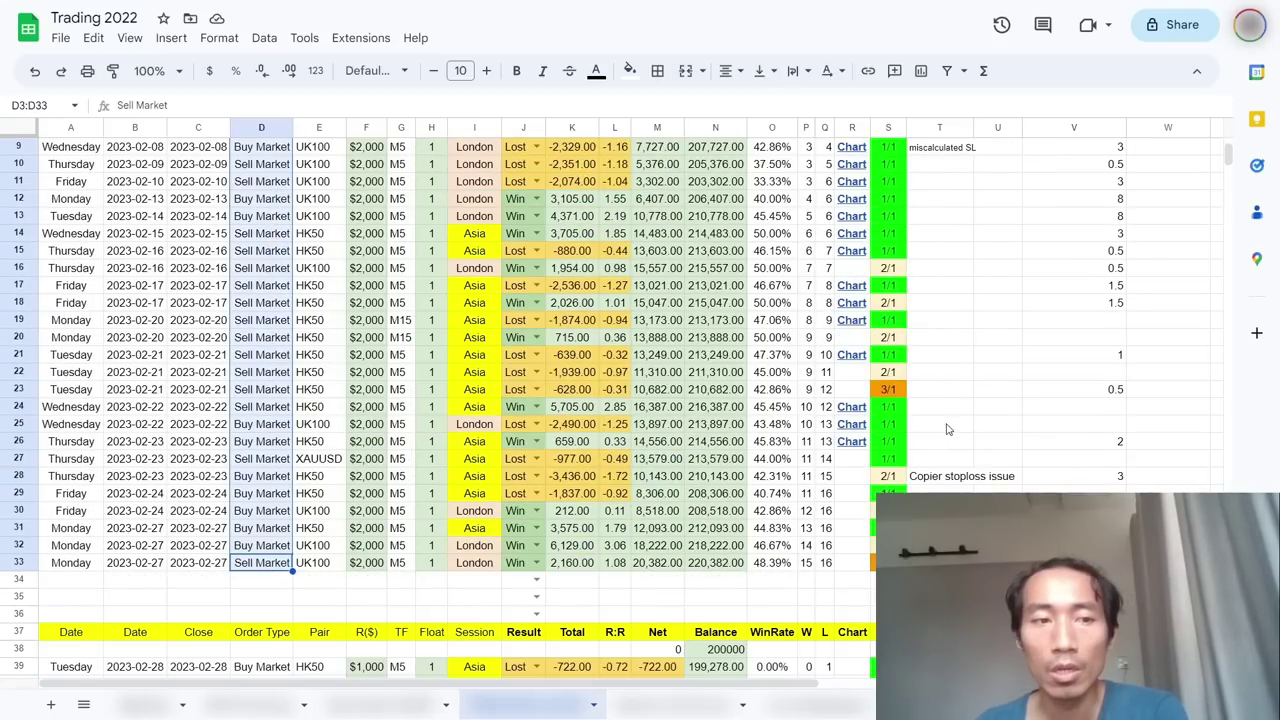
scroll(950, 421, up, 6)
scroll(950, 421, down, 4)
click(806, 527)
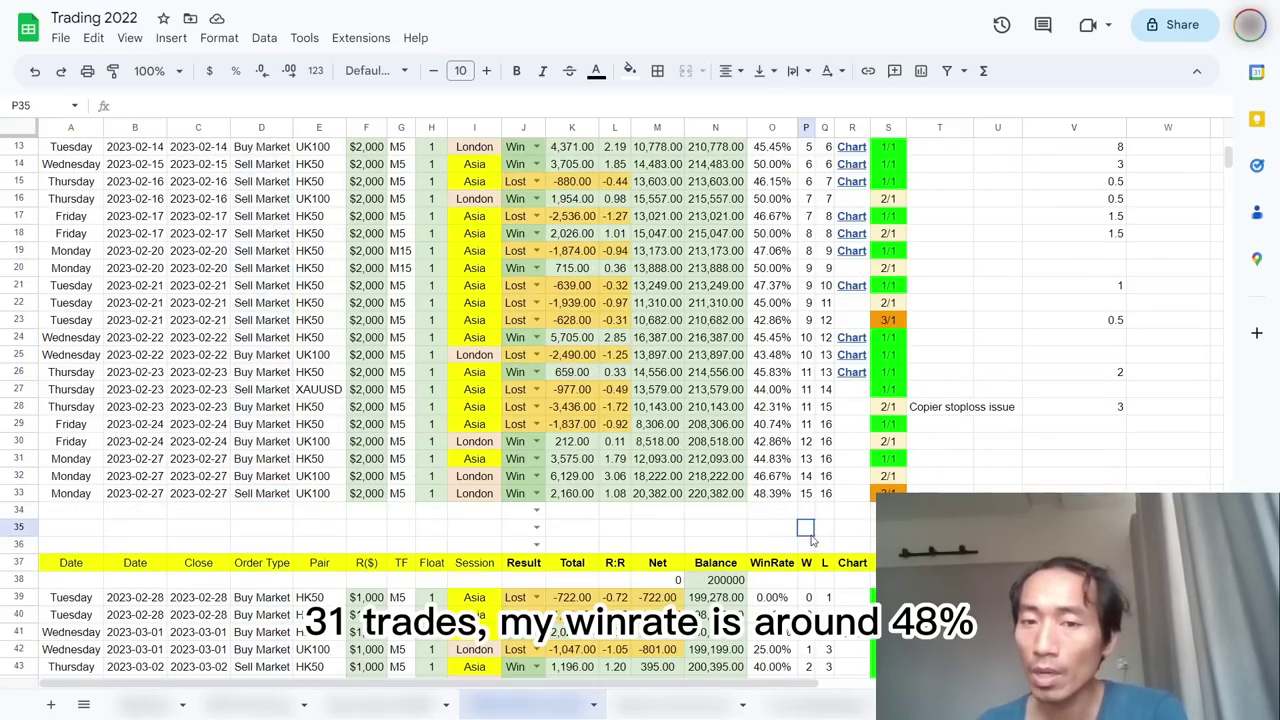
click(768, 494)
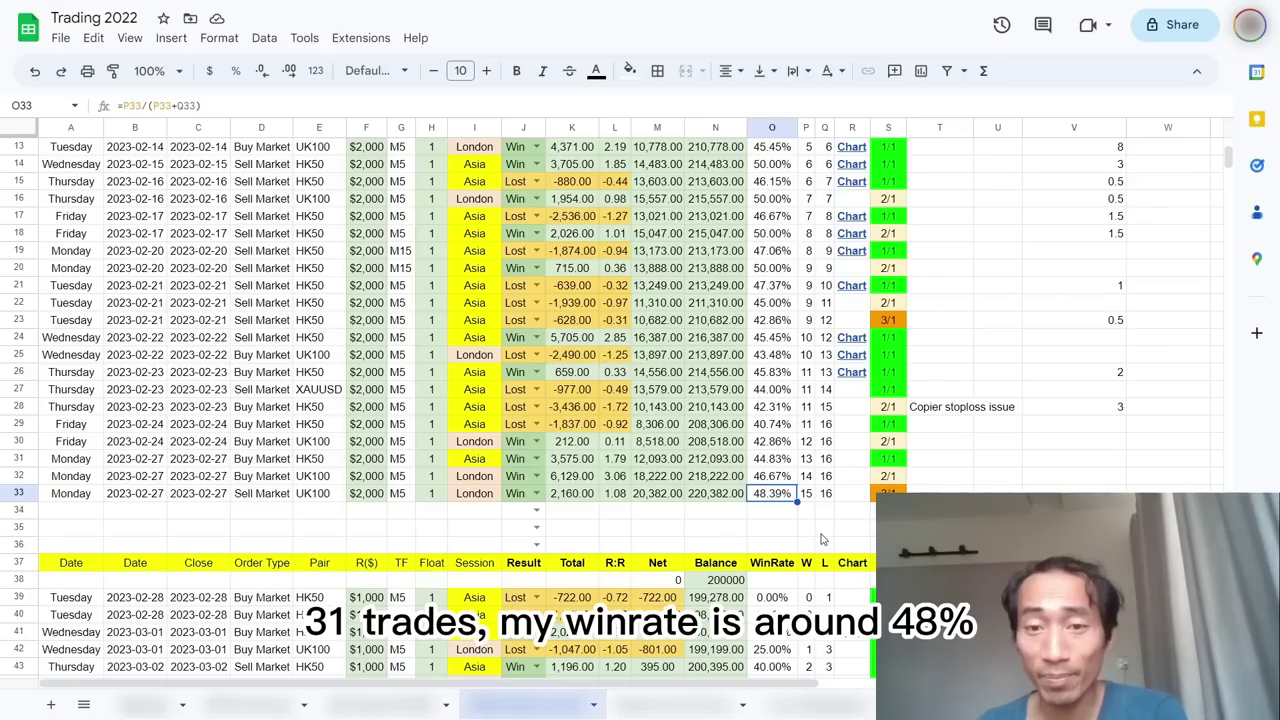
Look over the early Phase 2 trades, marking the OverTrade notes, the last overtraded loss on 2023-03-06 and the starting balance.
scroll(821, 540, down, 5)
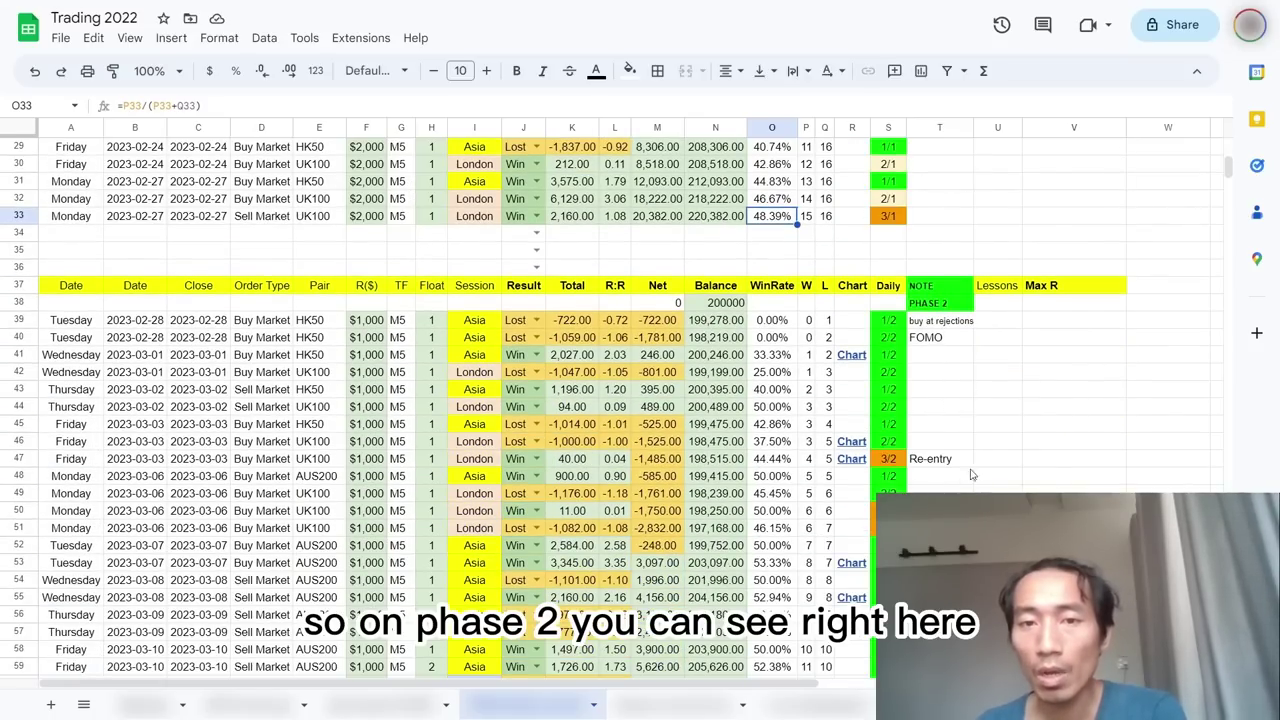
click(1040, 428)
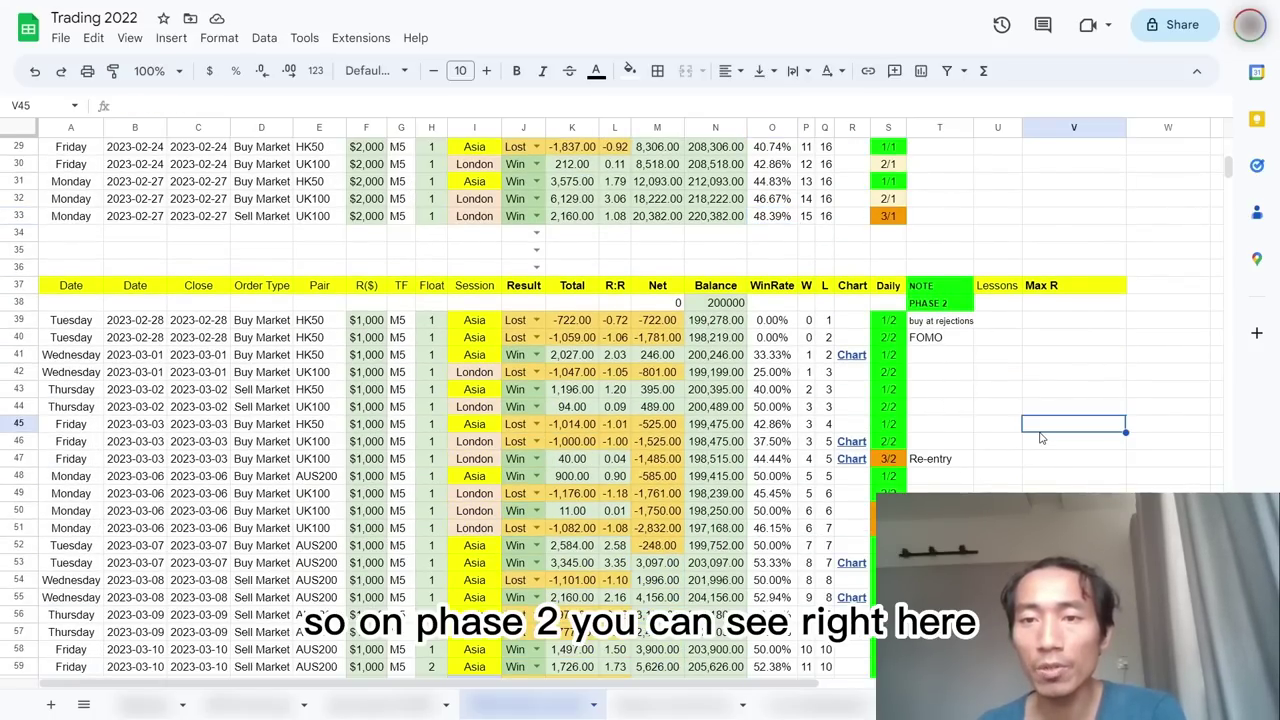
scroll(1040, 438, down, 1)
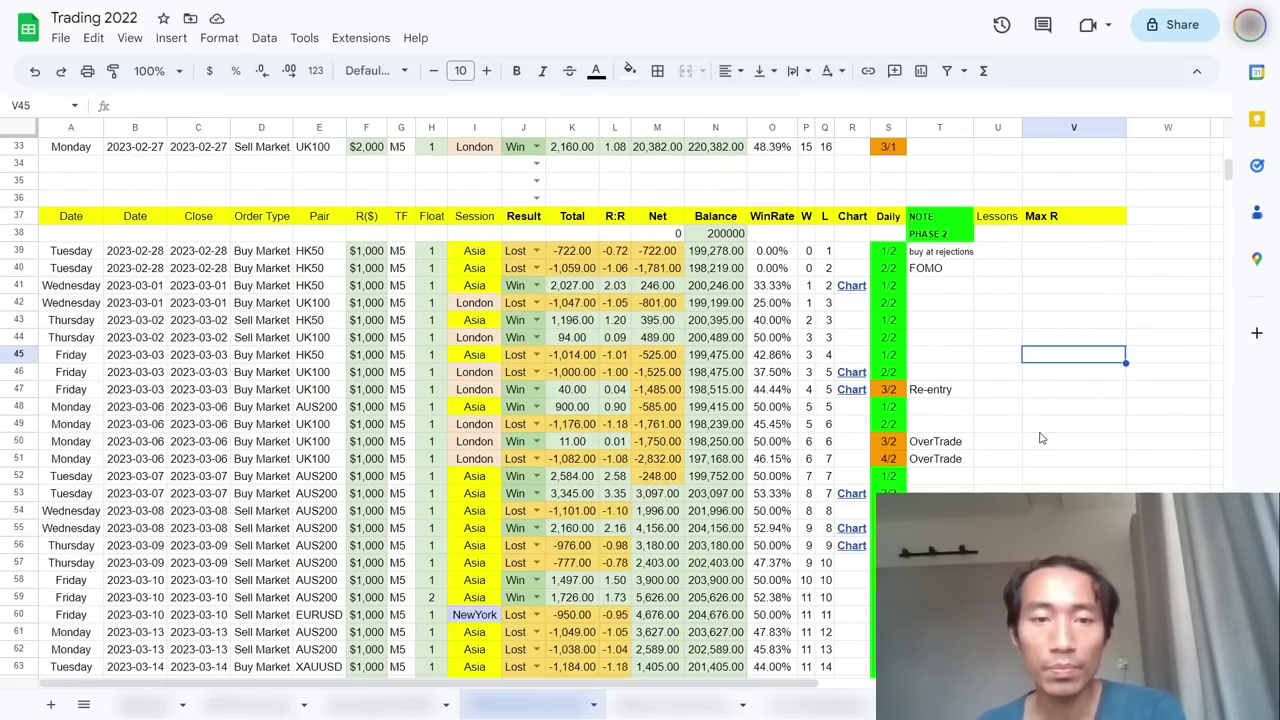
scroll(1040, 438, down, 1)
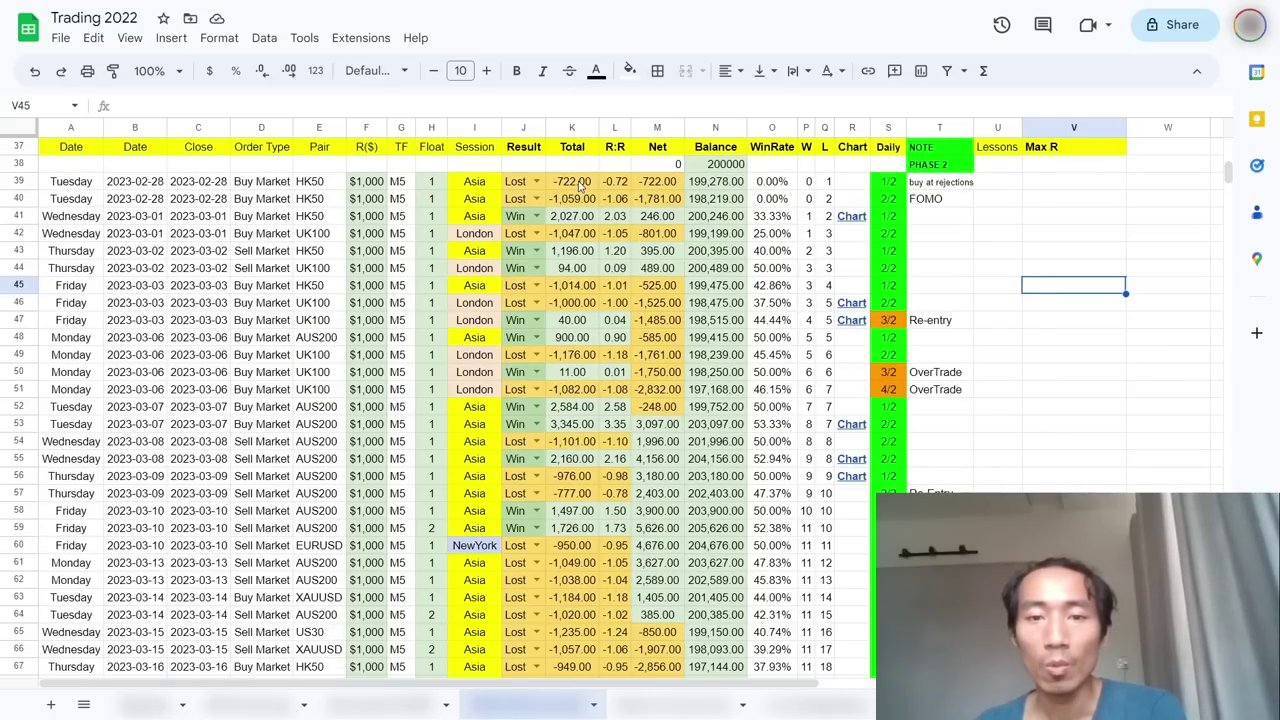
drag(578, 181, 888, 527)
drag(955, 405, 930, 372)
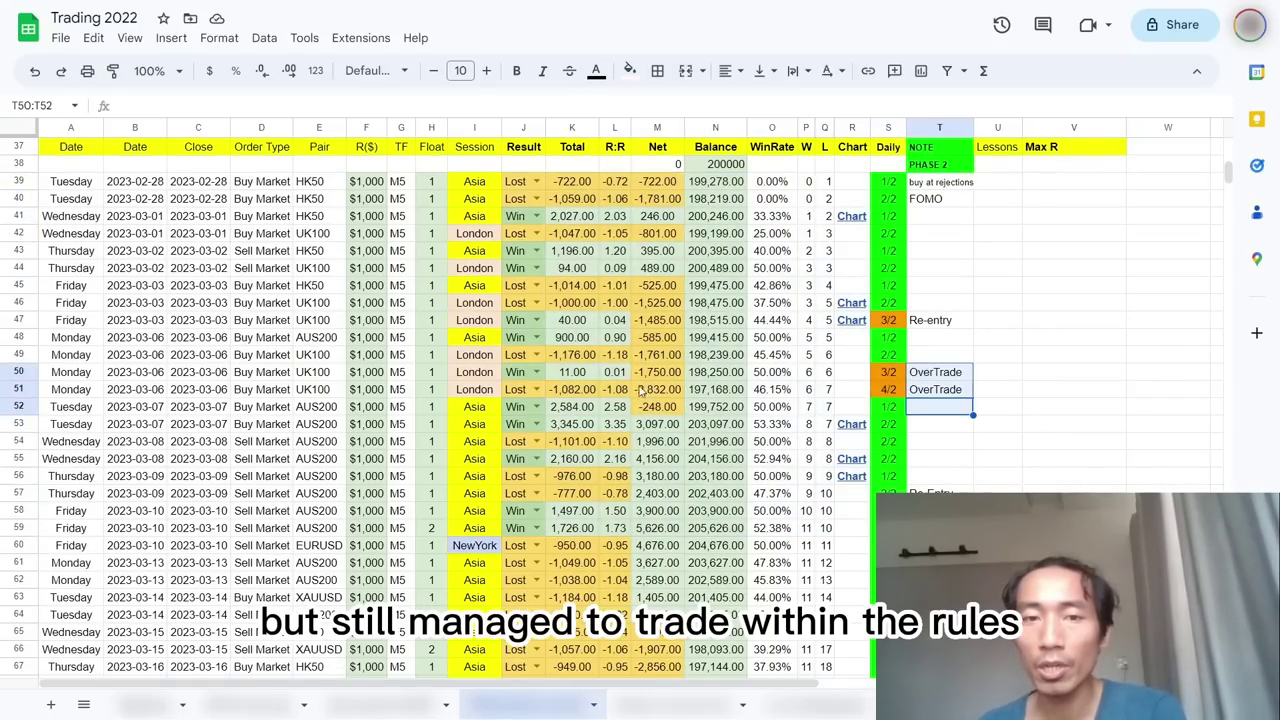
click(566, 393)
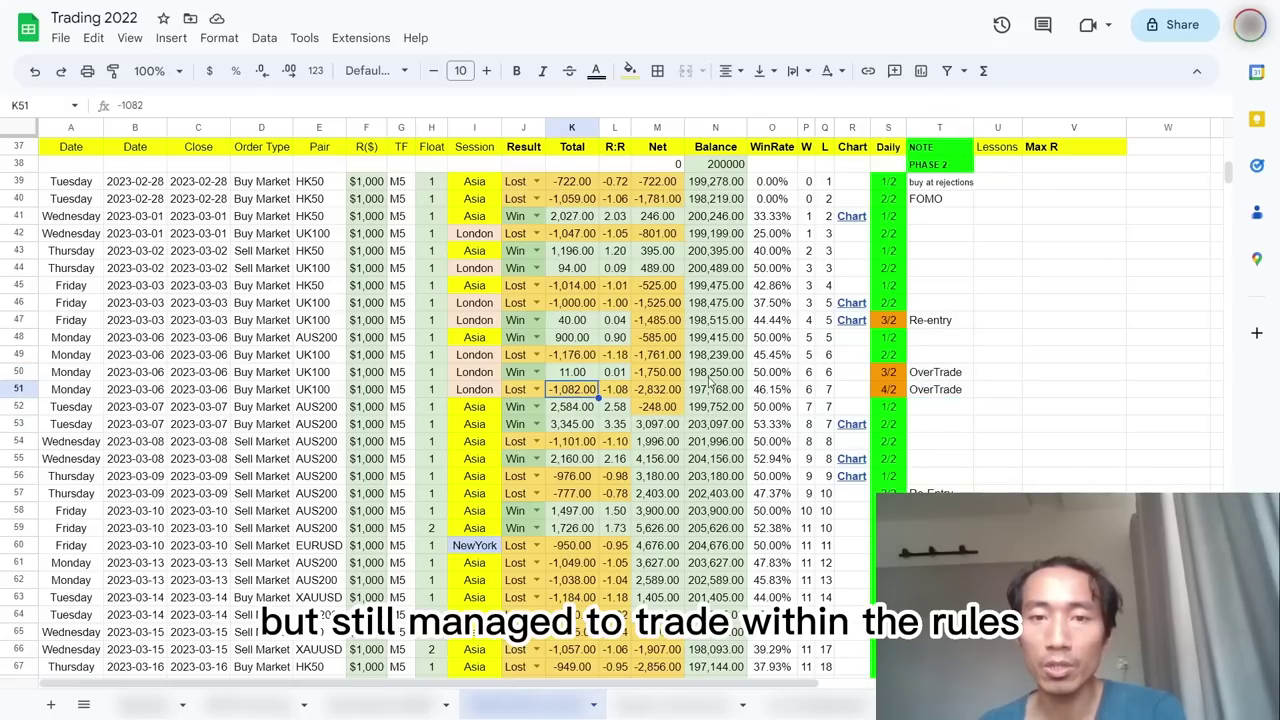
click(733, 168)
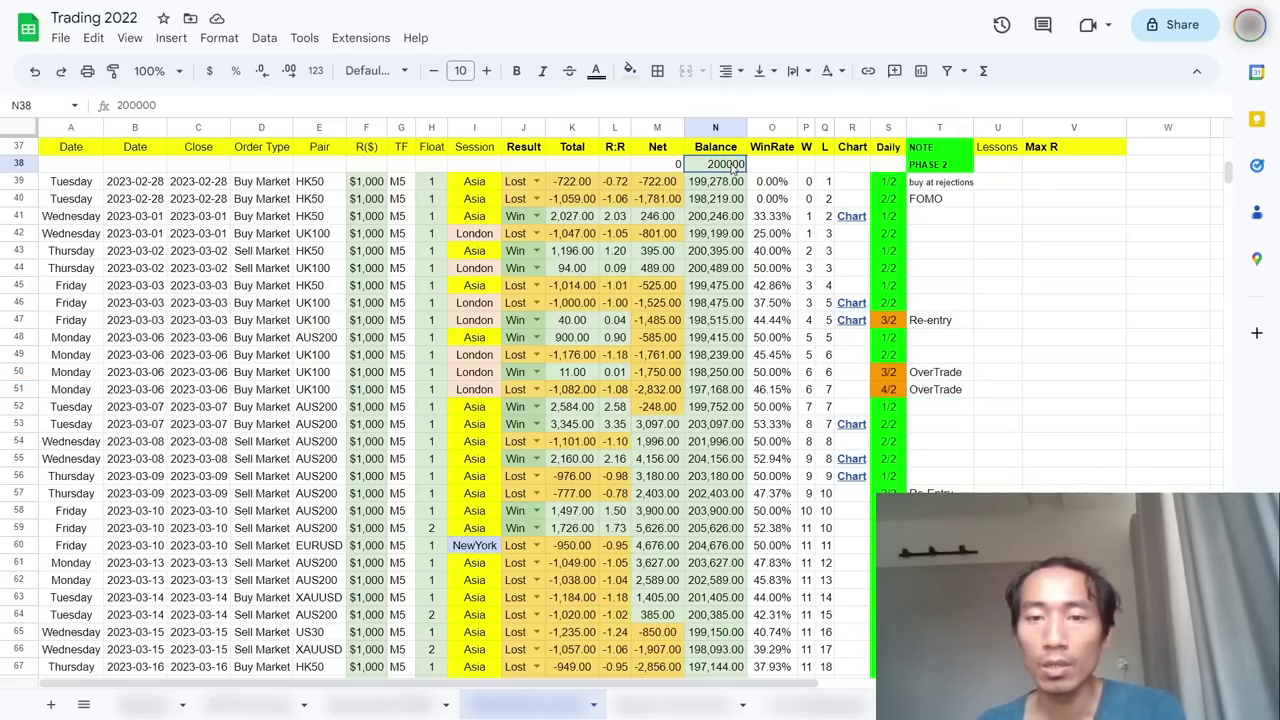
Highlight the Phase 2 win rates through the last AUS200 trade of 2023-03-10, and single out the NewYork EURUSD trade row.
drag(771, 182, 766, 535)
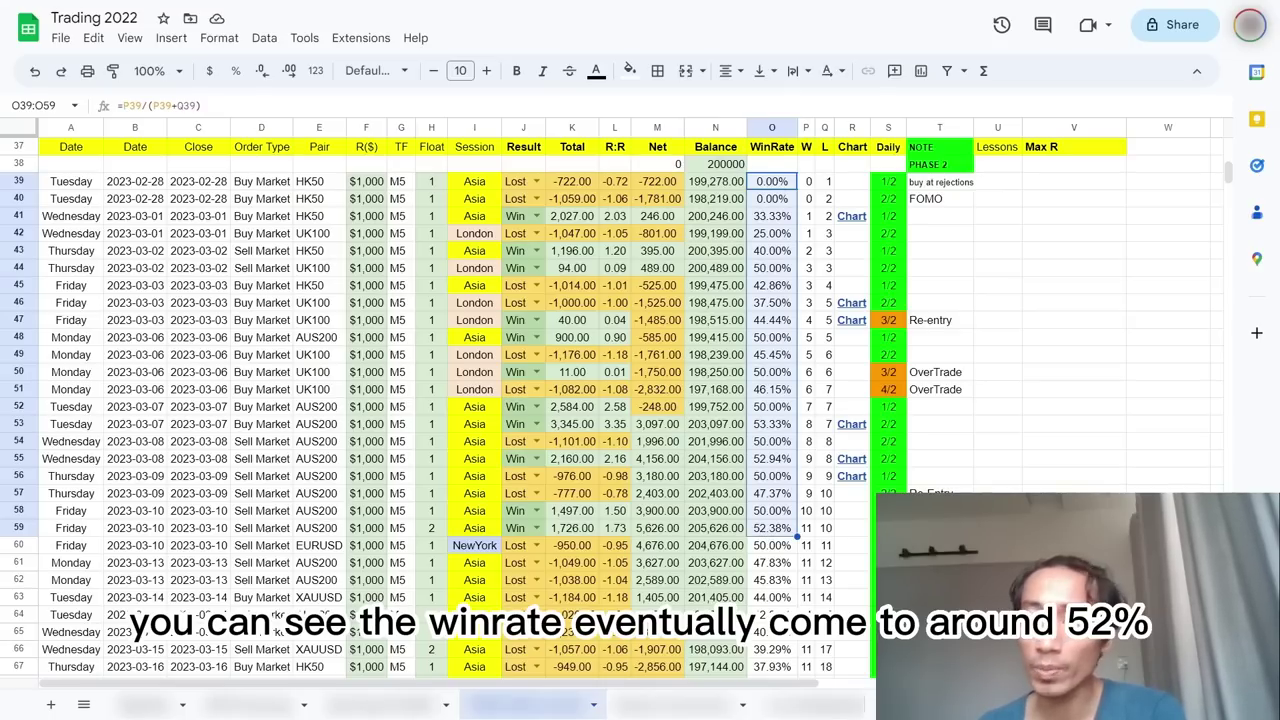
click(997, 510)
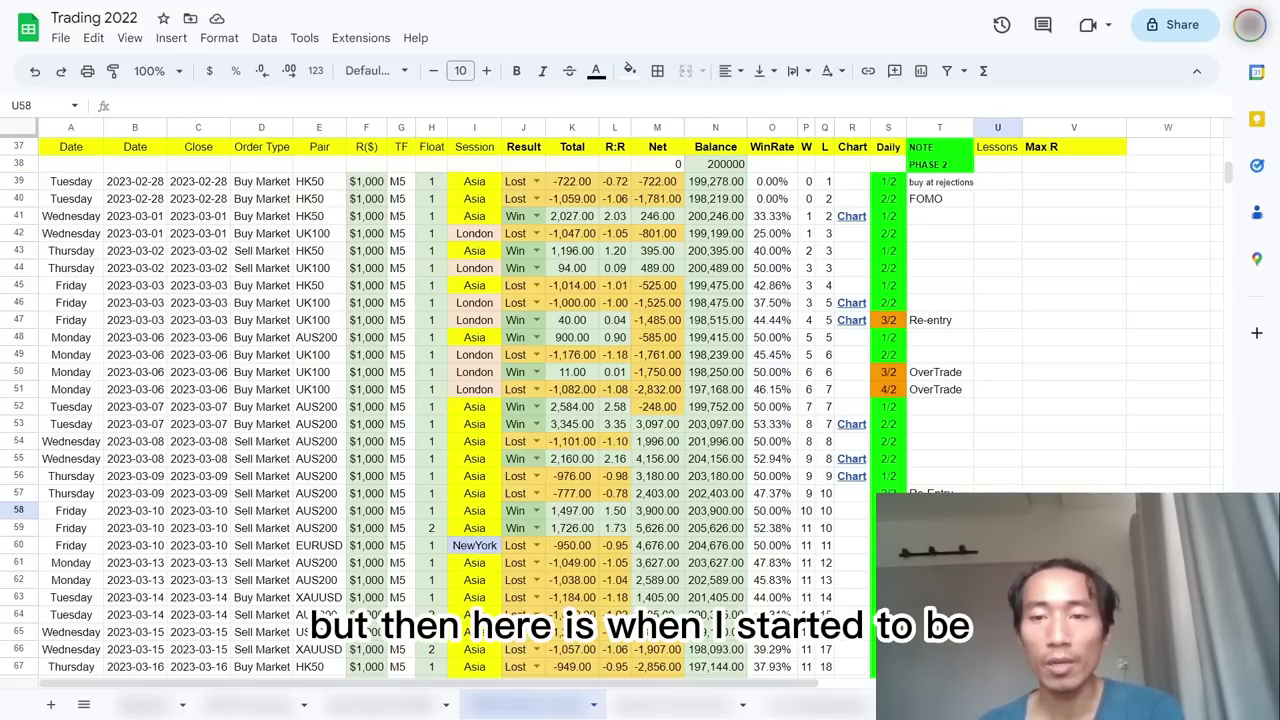
mouse_move(888, 545)
mouse_down()
mouse_move(880, 560)
mouse_move(478, 552)
mouse_move(870, 552)
mouse_up()
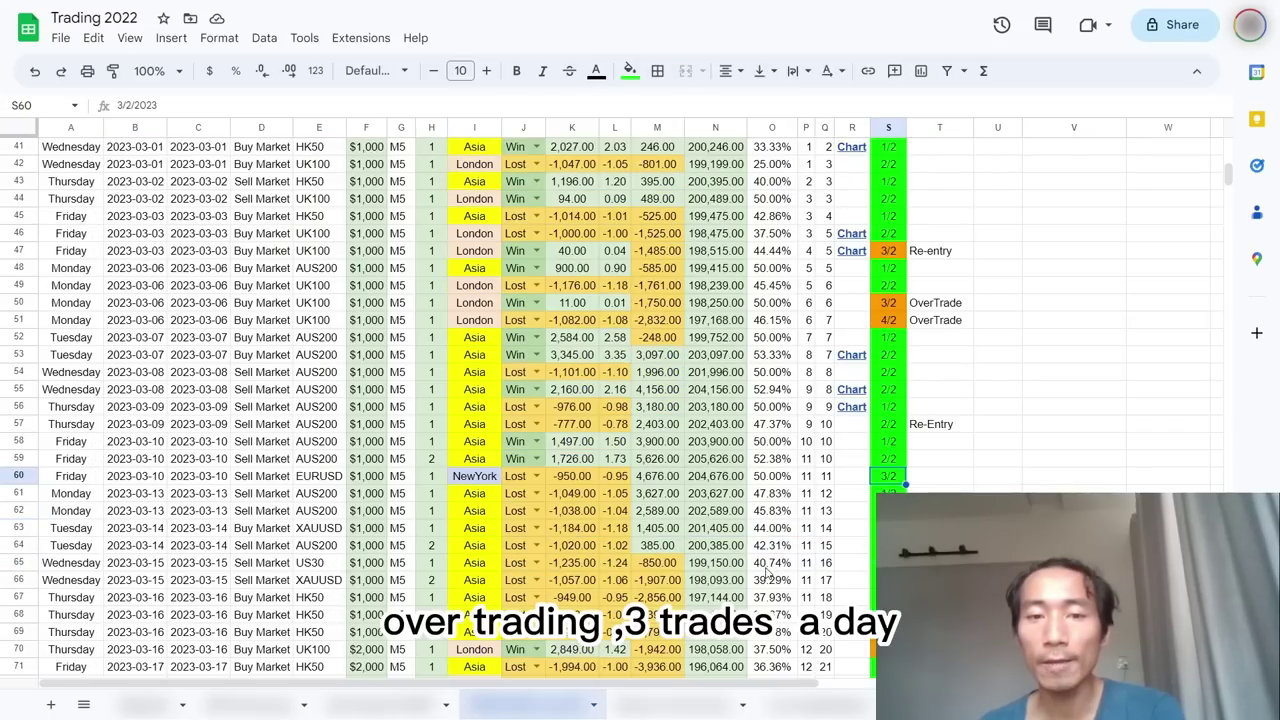
scroll(769, 573, down, 2)
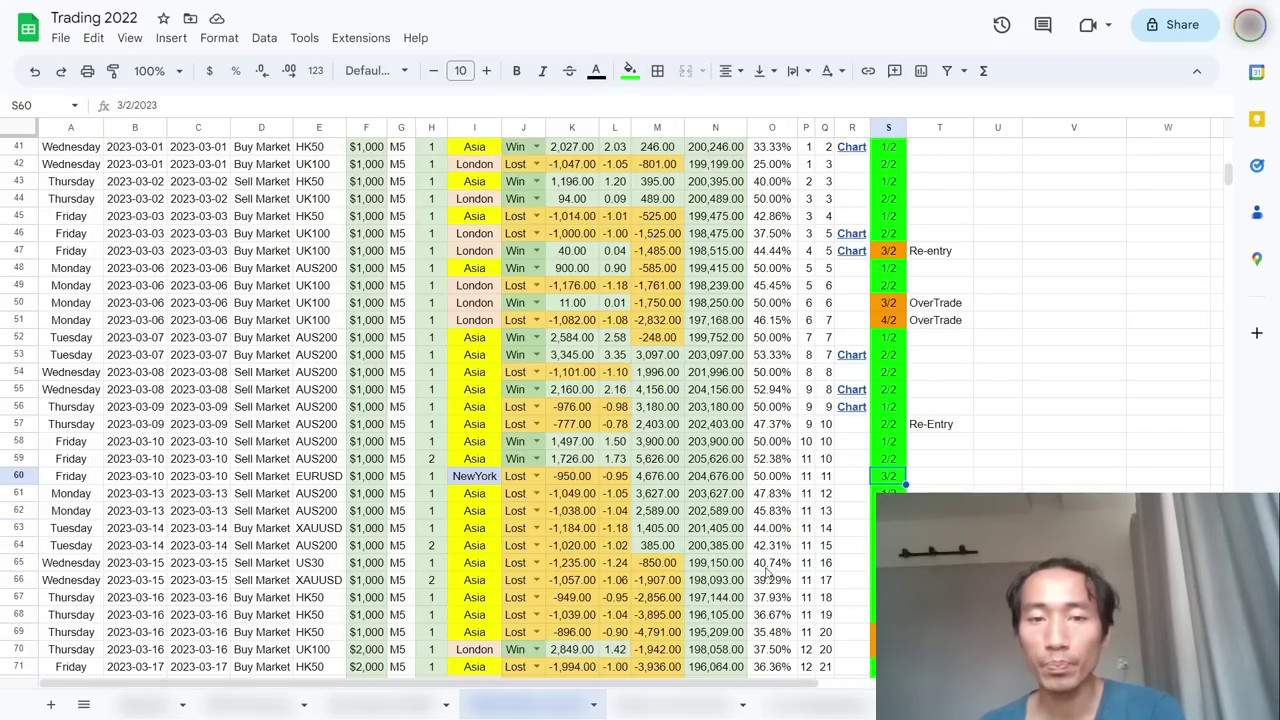
click(19, 476)
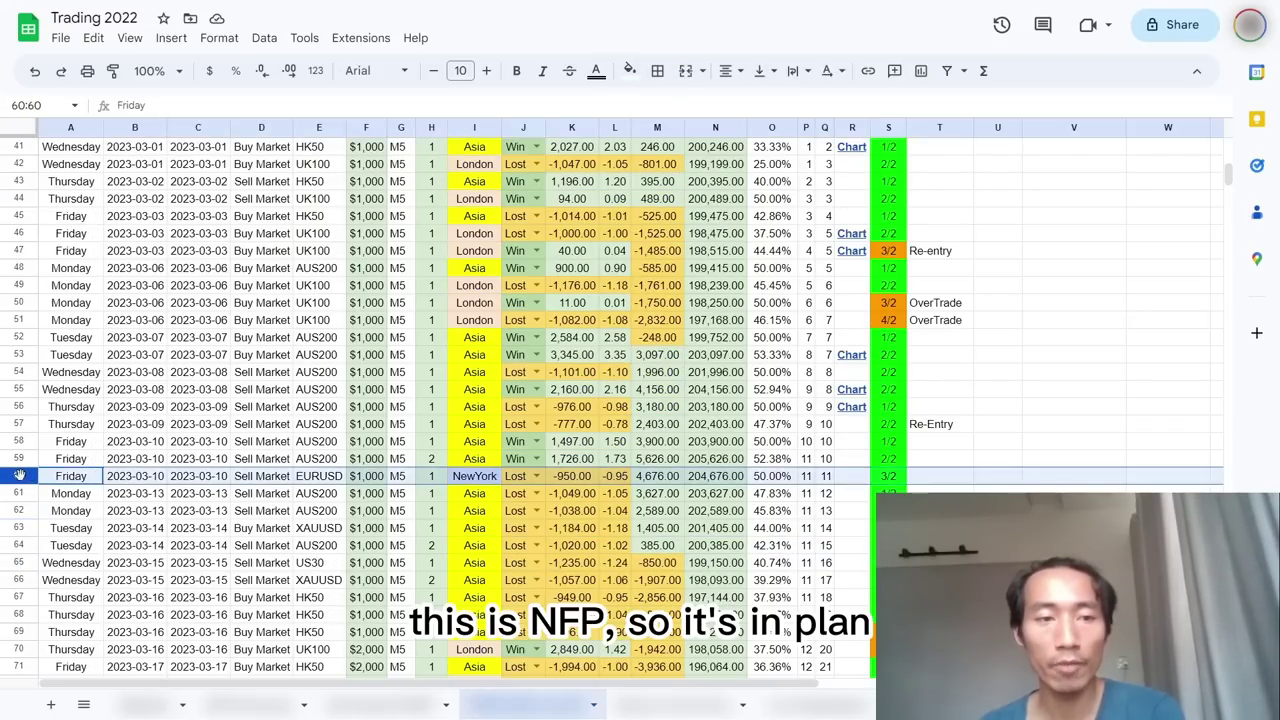
click(950, 476)
Highlight the losing streak's totals from the EURUSD trade through the last HK50 loss on 2023-03-16, and step through its trading dates.
scroll(938, 470, down, 2)
scroll(938, 470, down, 2)
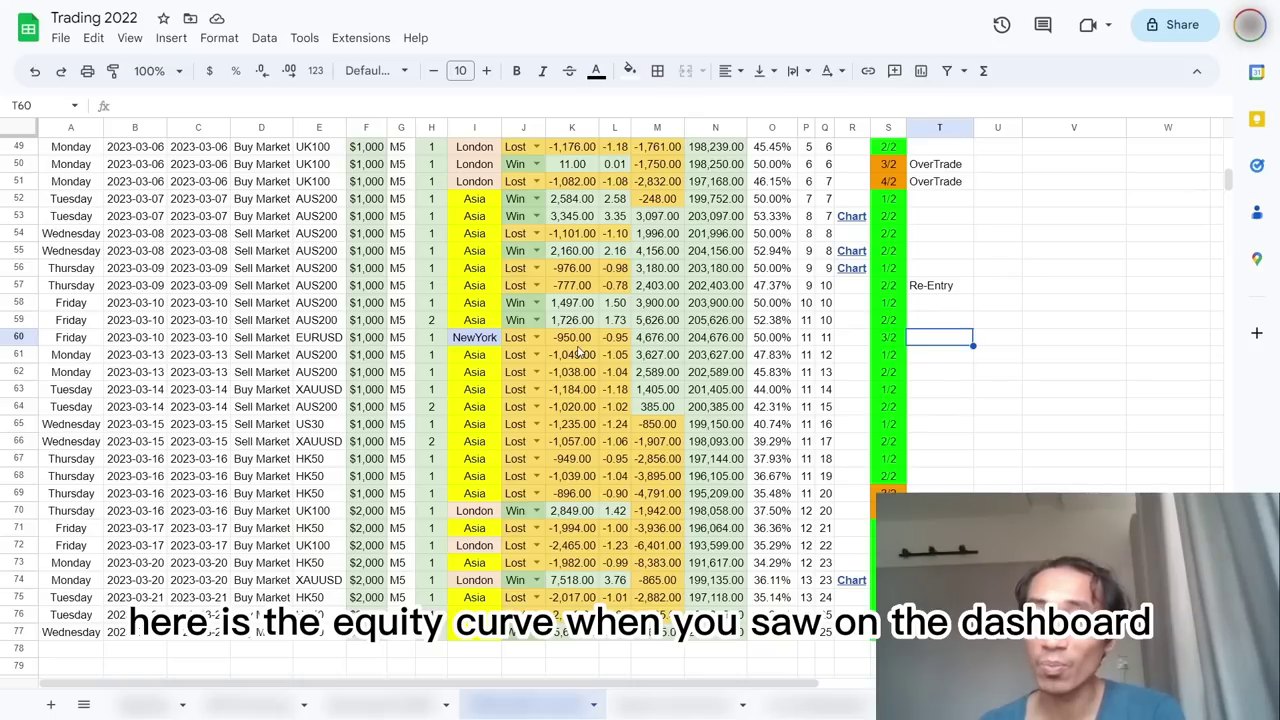
drag(572, 342, 574, 494)
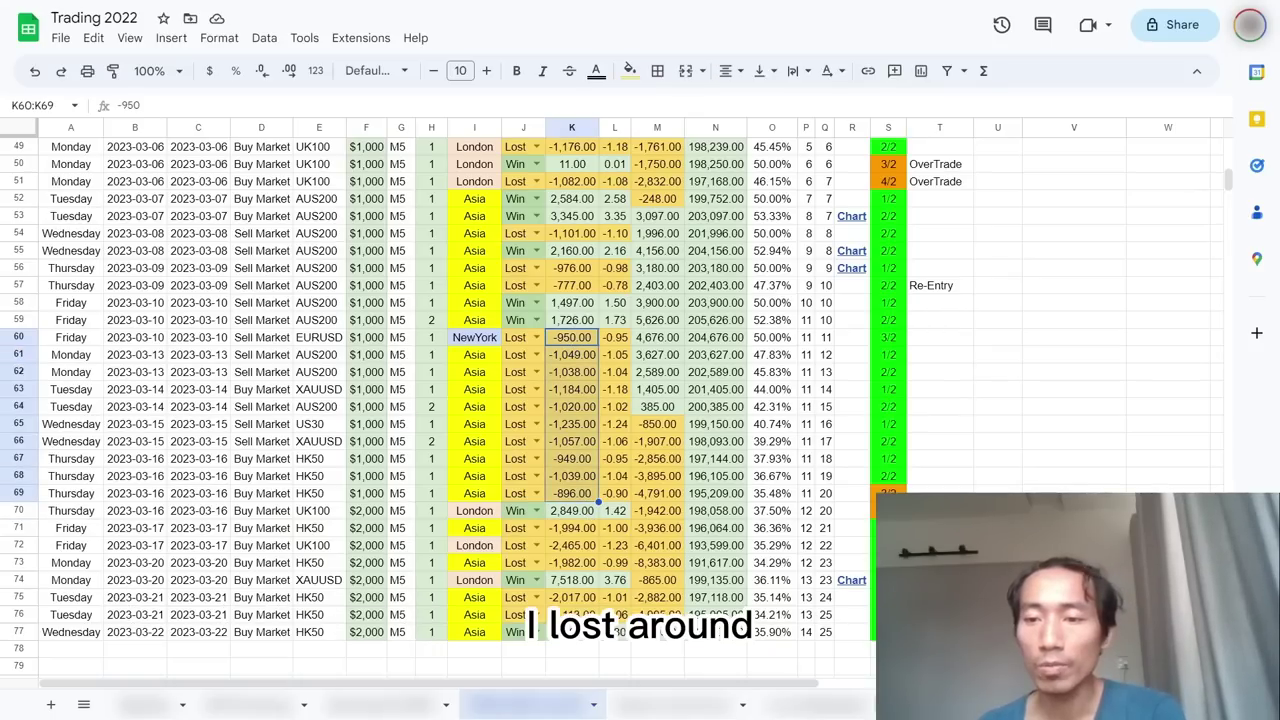
click(1097, 413)
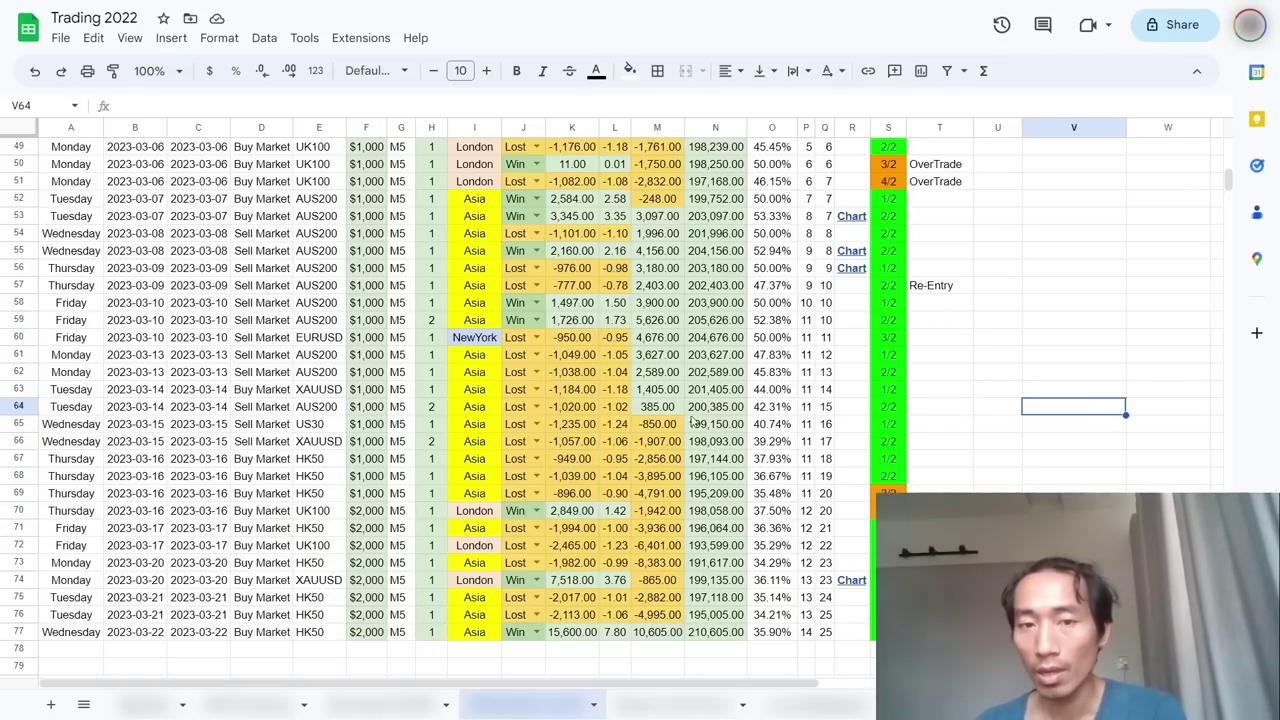
drag(222, 347, 216, 460)
click(202, 358)
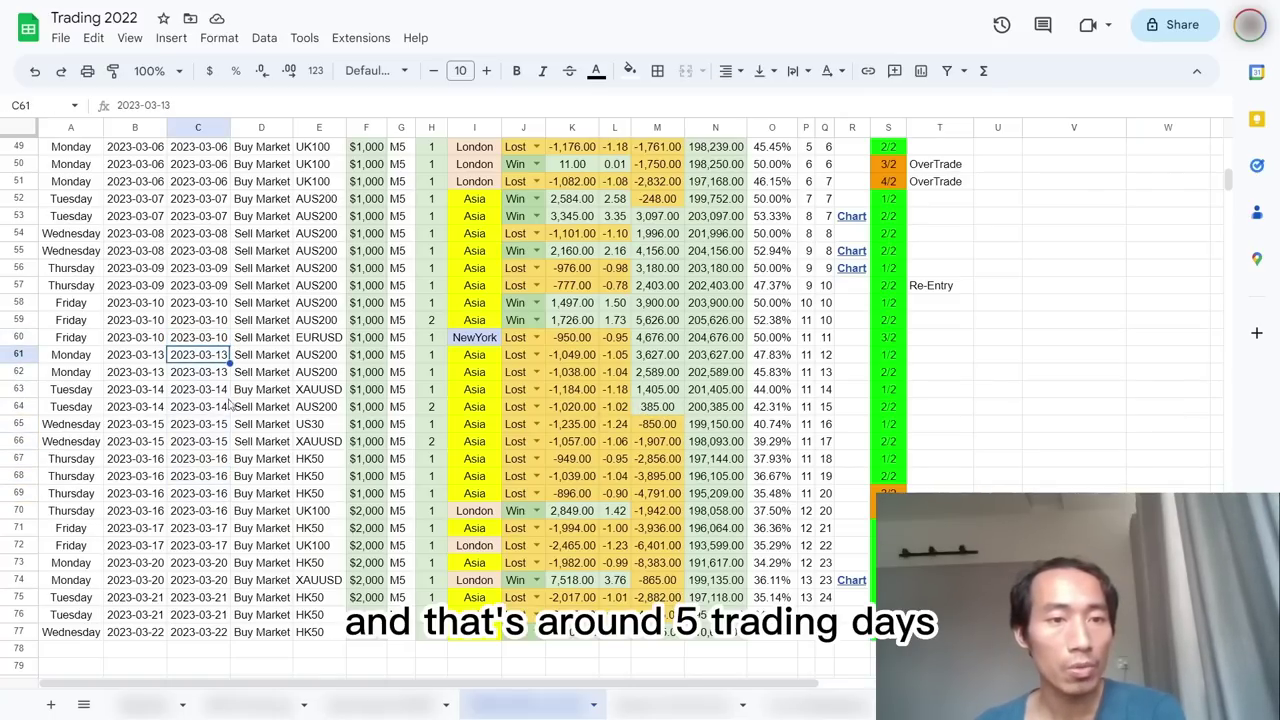
click(229, 392)
click(220, 441)
click(218, 481)
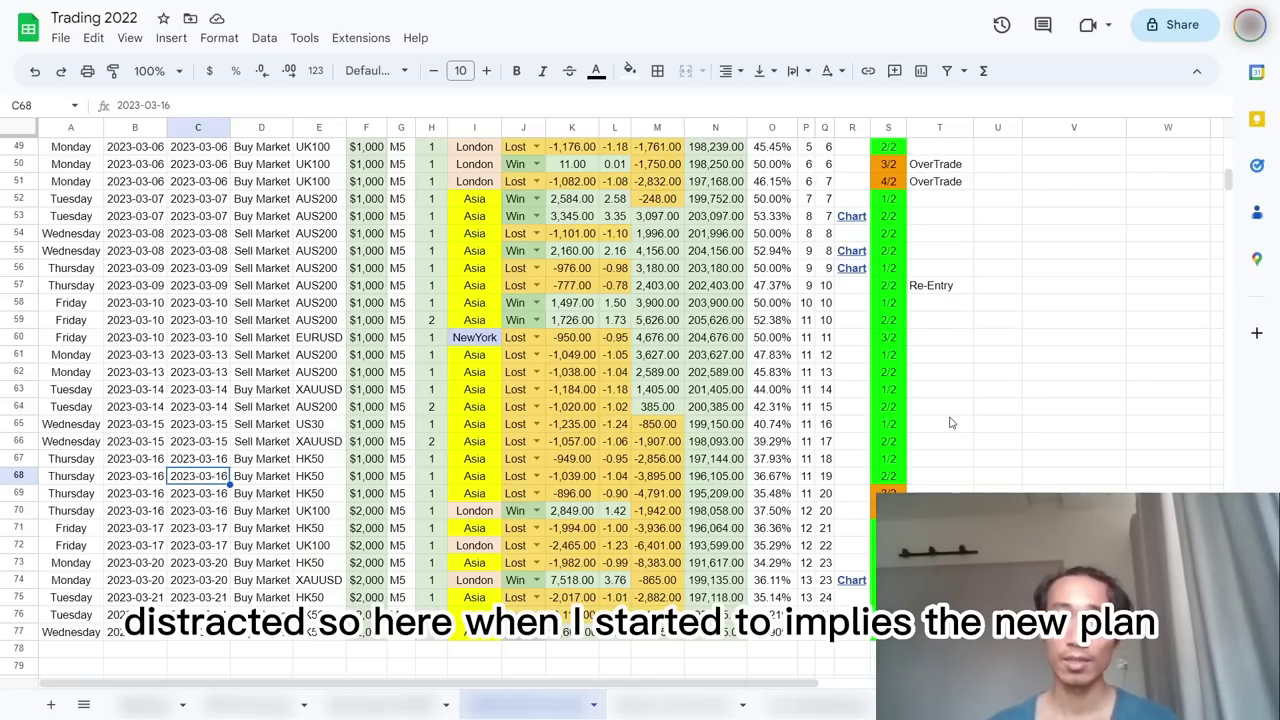
Mark the first $2,000-risk trade of Phase 2 and highlight the daily trade counts and risk-to-R:R cells of the trades from there.
click(19, 511)
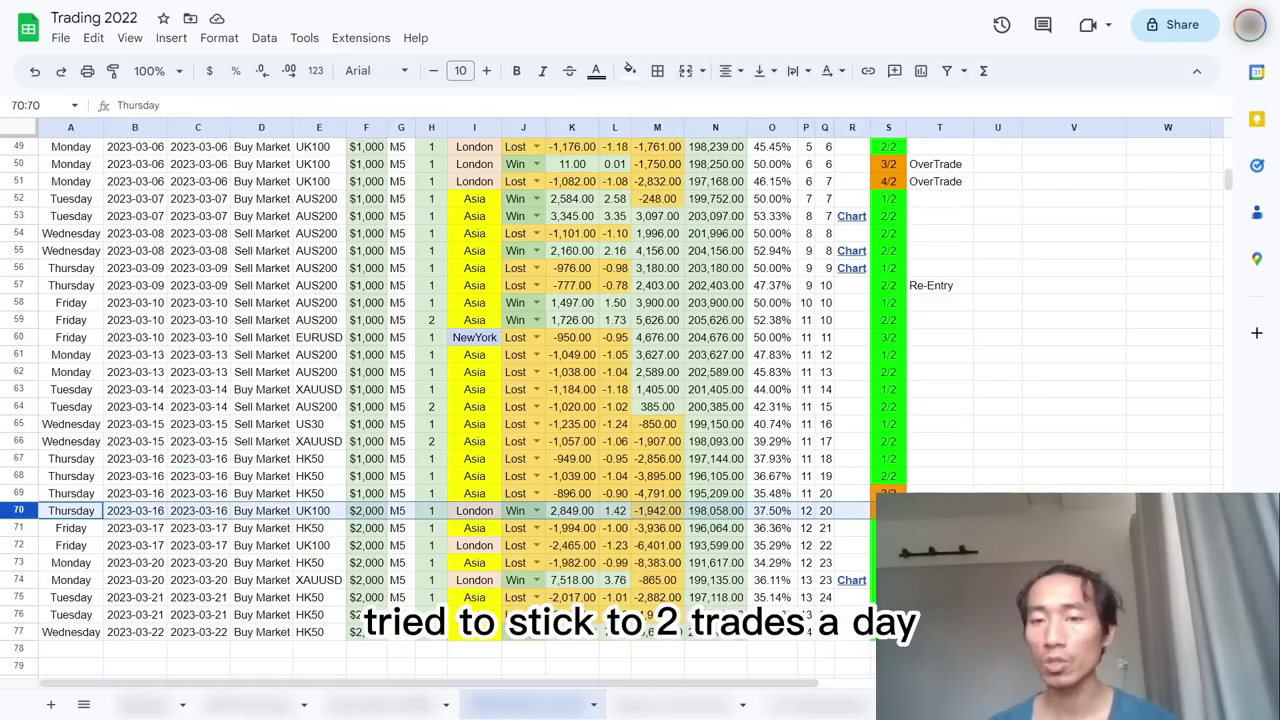
drag(888, 528, 888, 632)
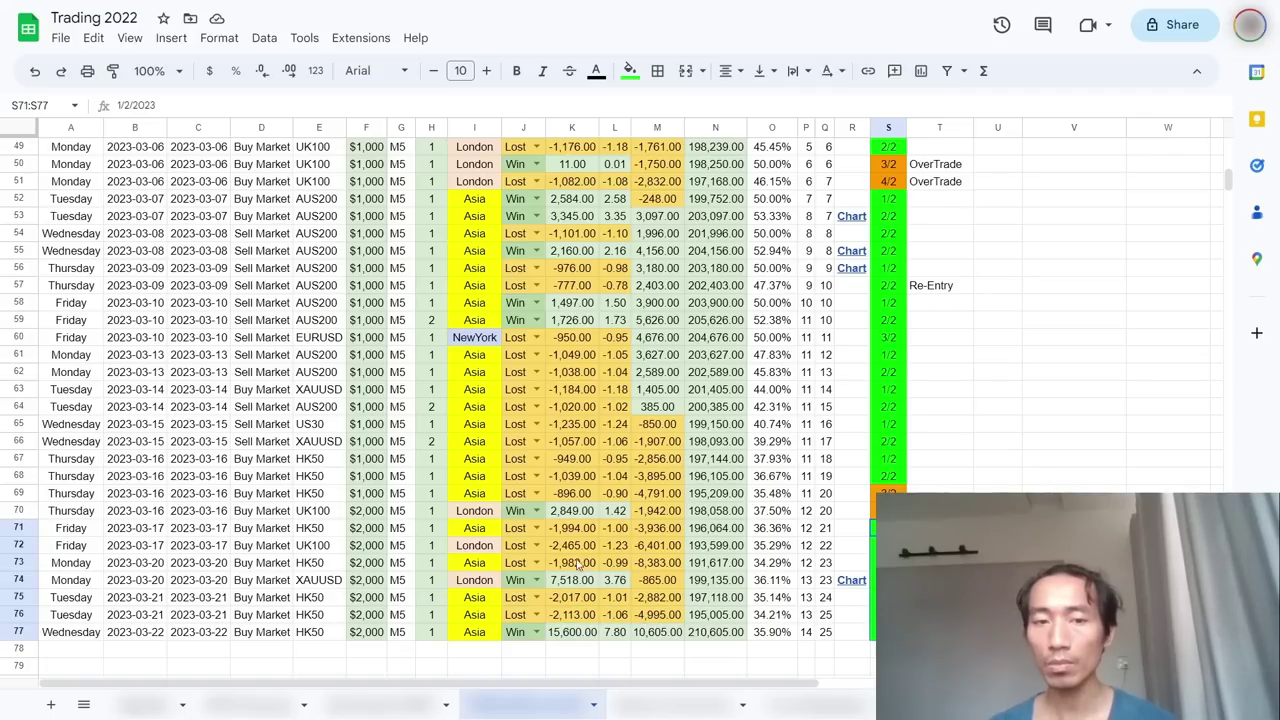
click(376, 534)
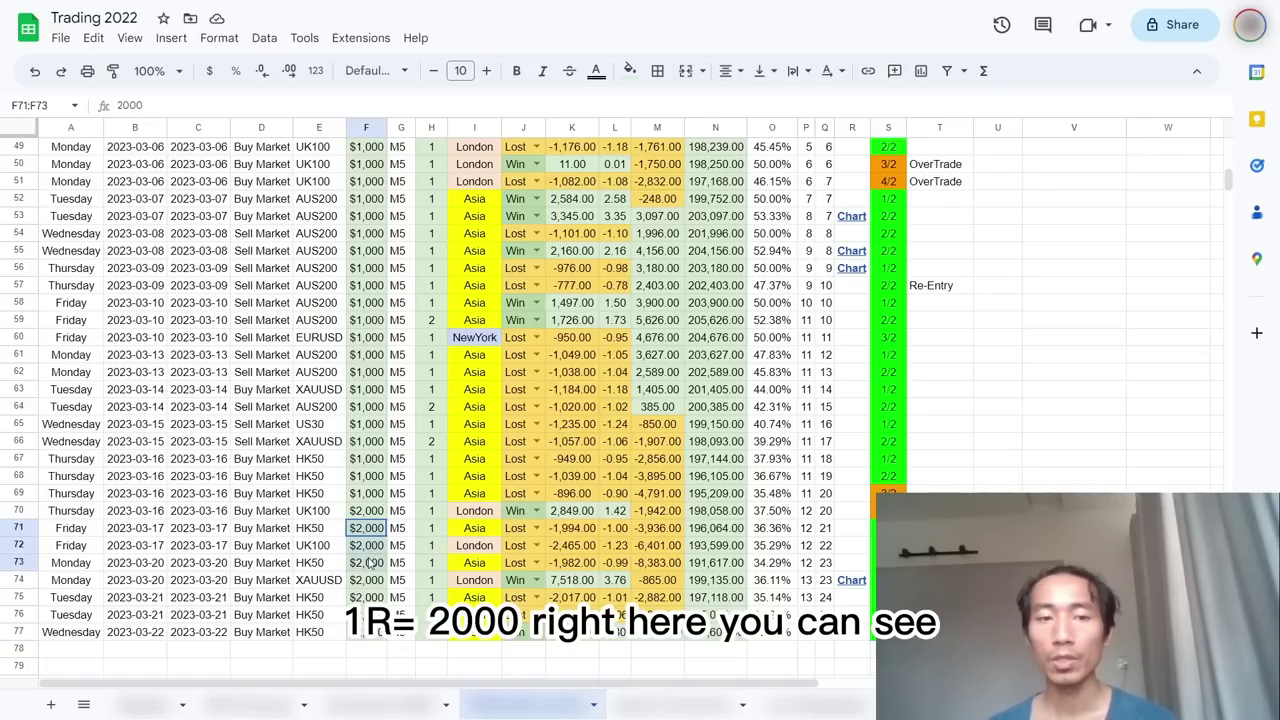
drag(370, 511, 620, 640)
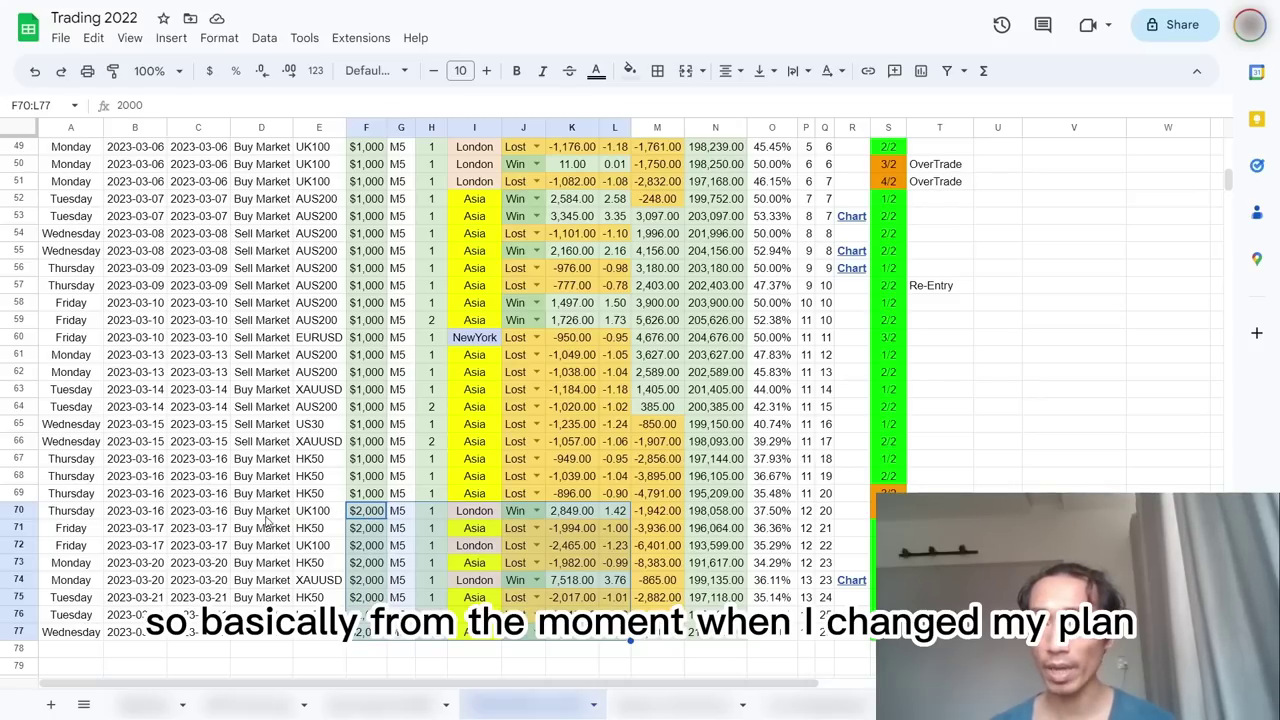
Highlight the order types and totals of the trades in rows 70 to 77, and pick out the final balance.
drag(265, 512, 260, 636)
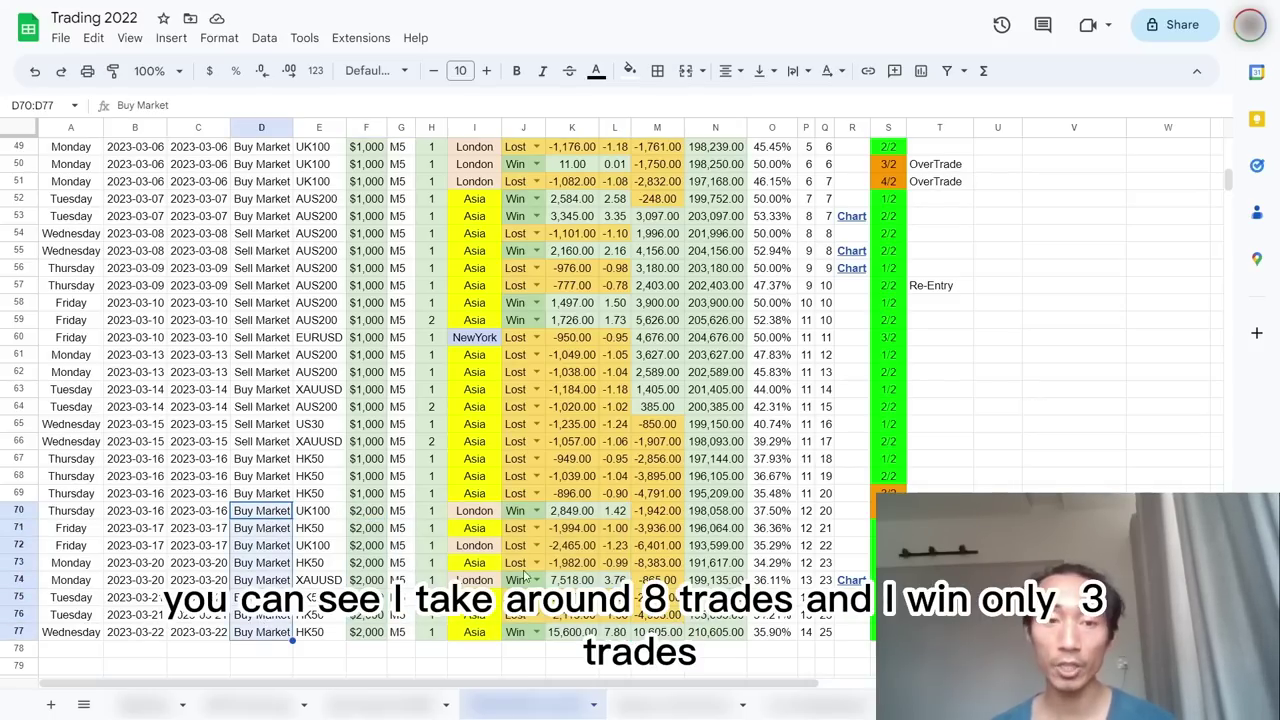
click(579, 513)
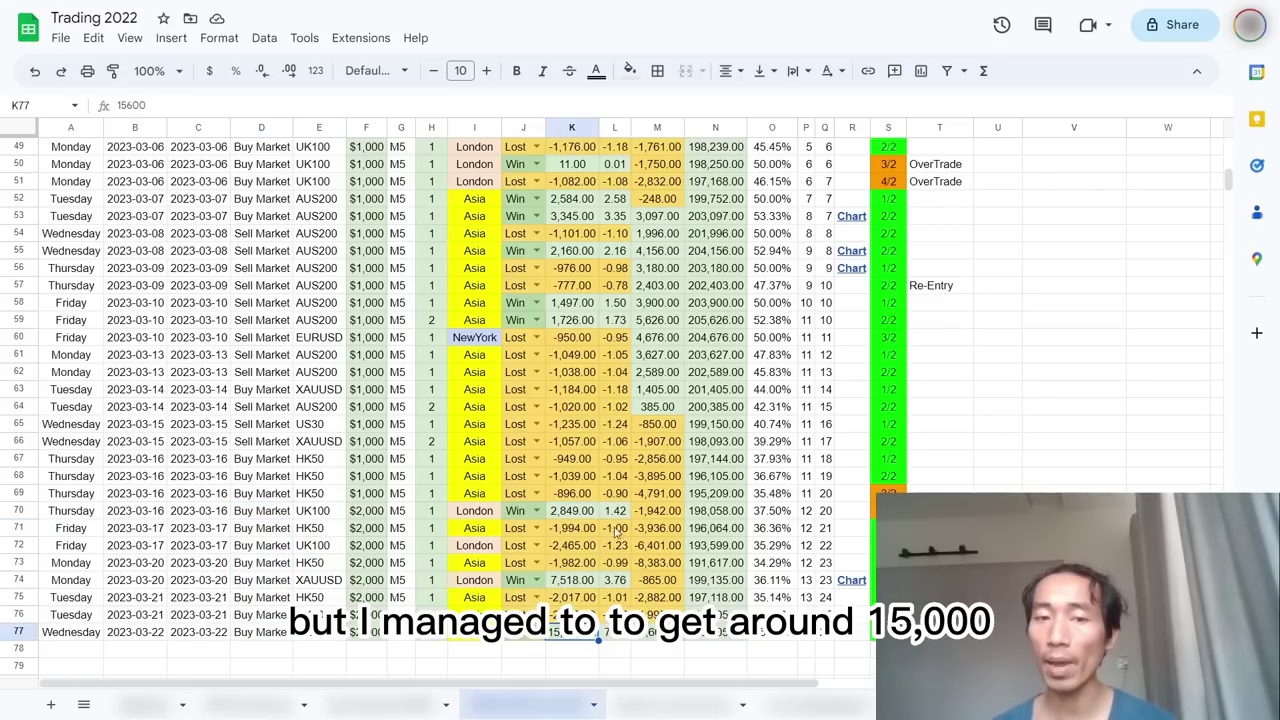
drag(590, 514, 590, 632)
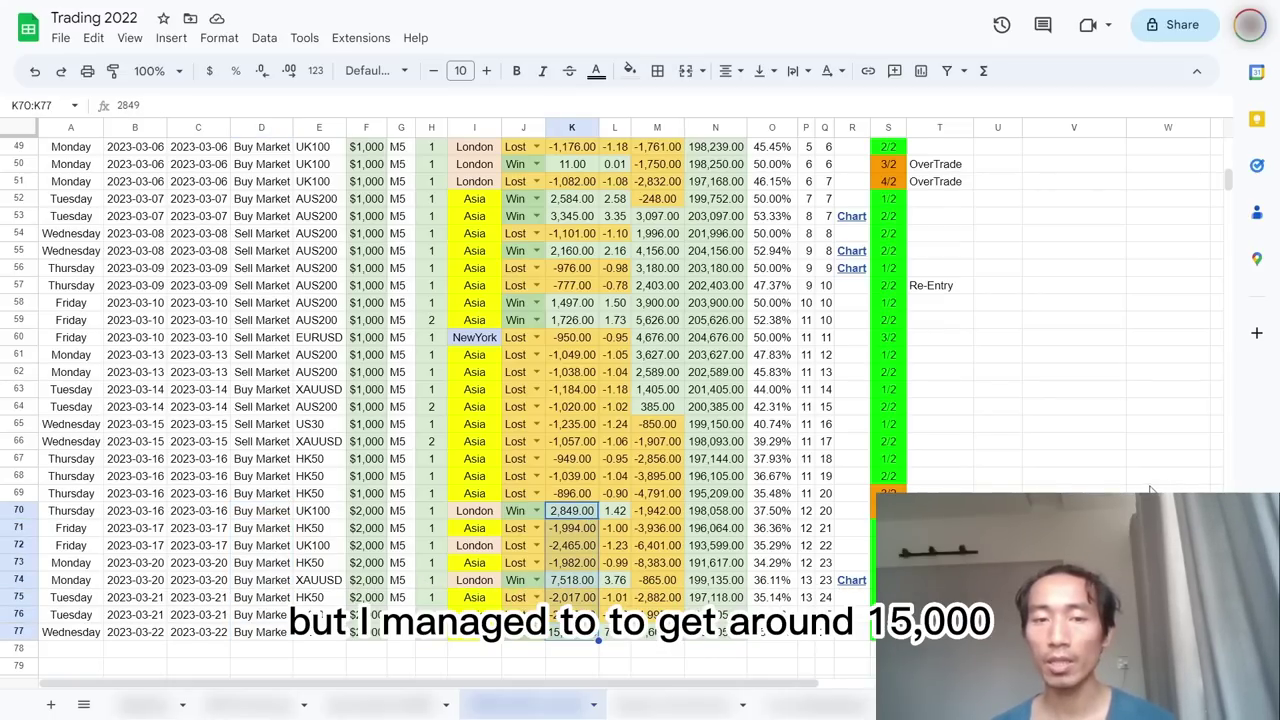
click(713, 632)
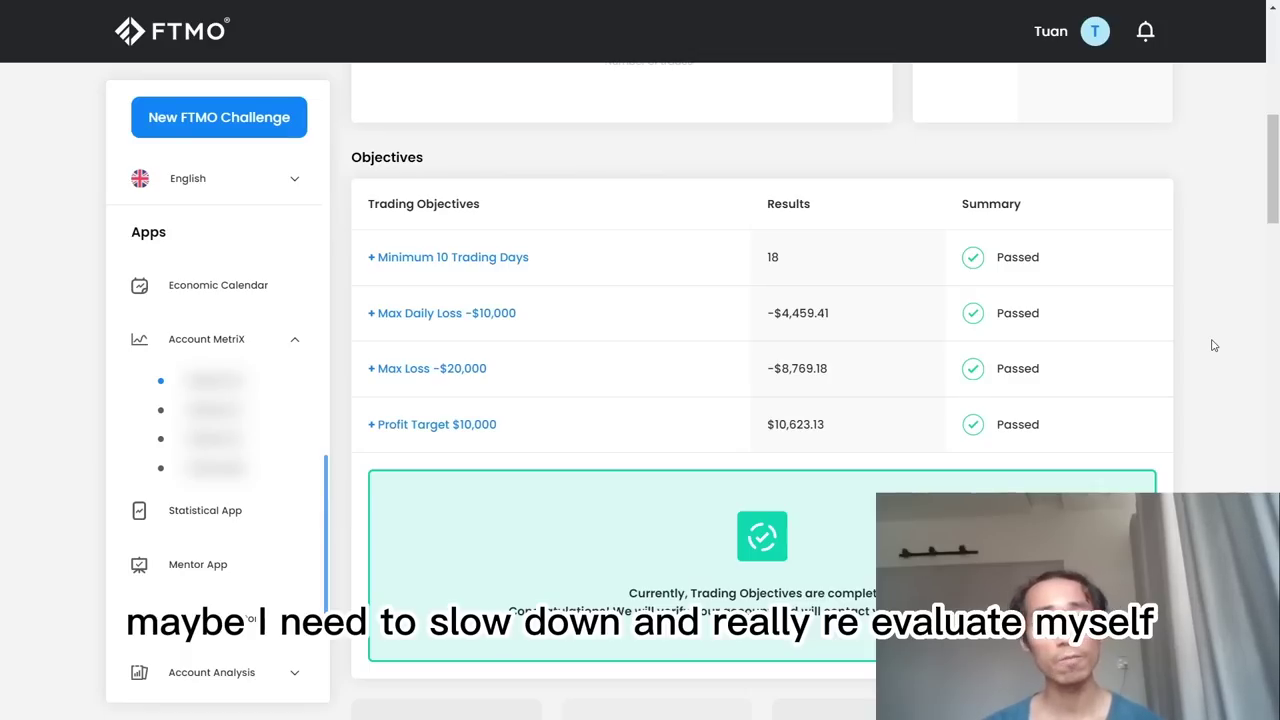
In the FTMO Account MetriX page, go from the Objectives back to the Current Results balance curve.
scroll(1190, 342, up, 4)
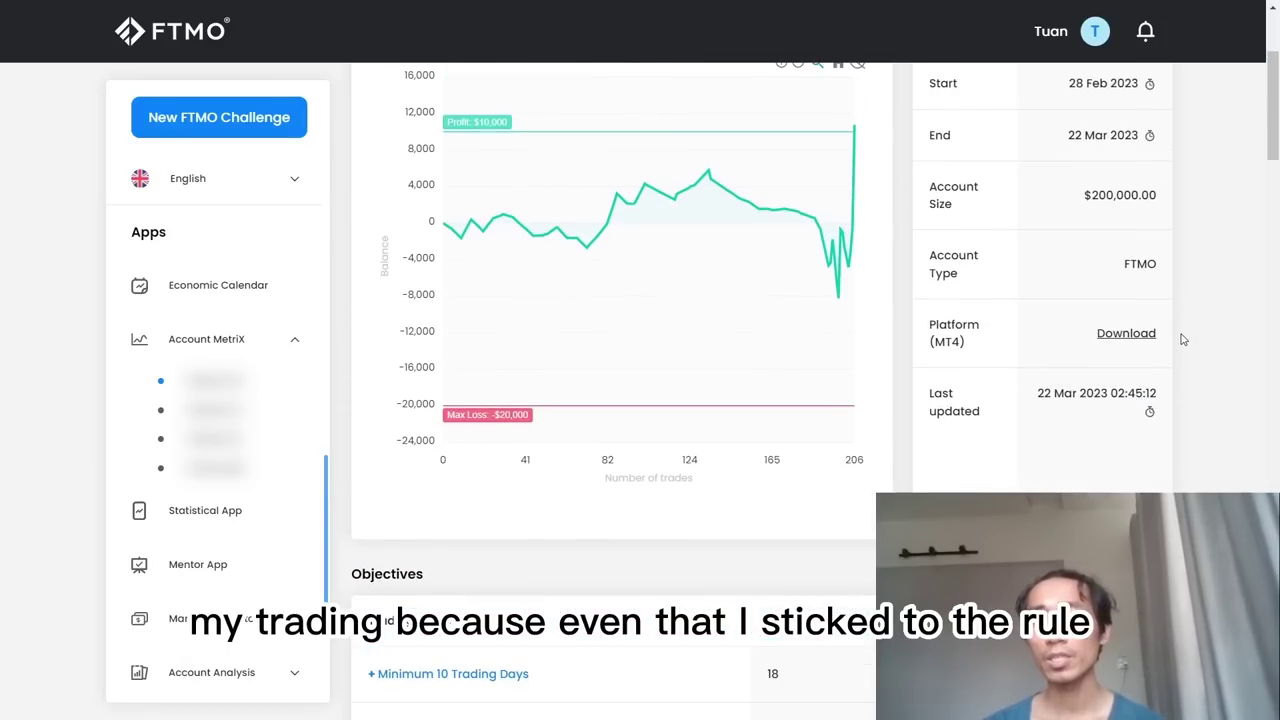
scroll(1181, 340, up, 1)
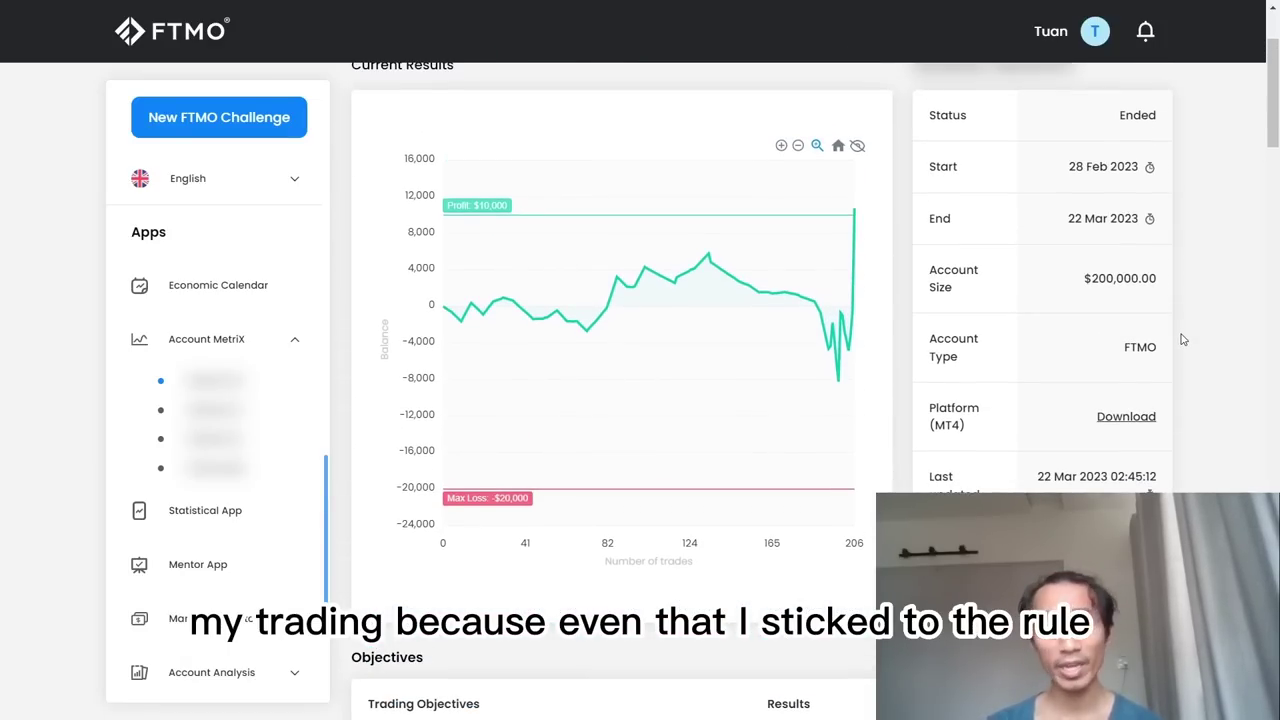